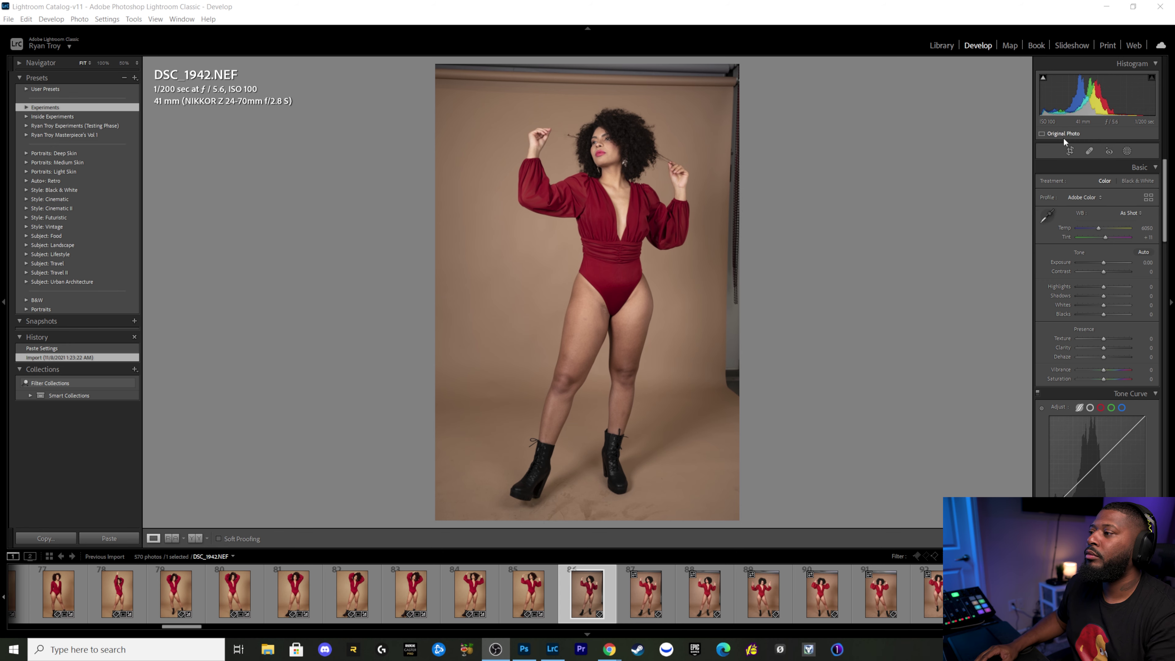
Step: Straighten the portrait to -1.90° and crop the top and bottom edges inward
key("r")
left_click_drag(800, 168, 803, 163)
left_click_drag(631, 78, 625, 99)
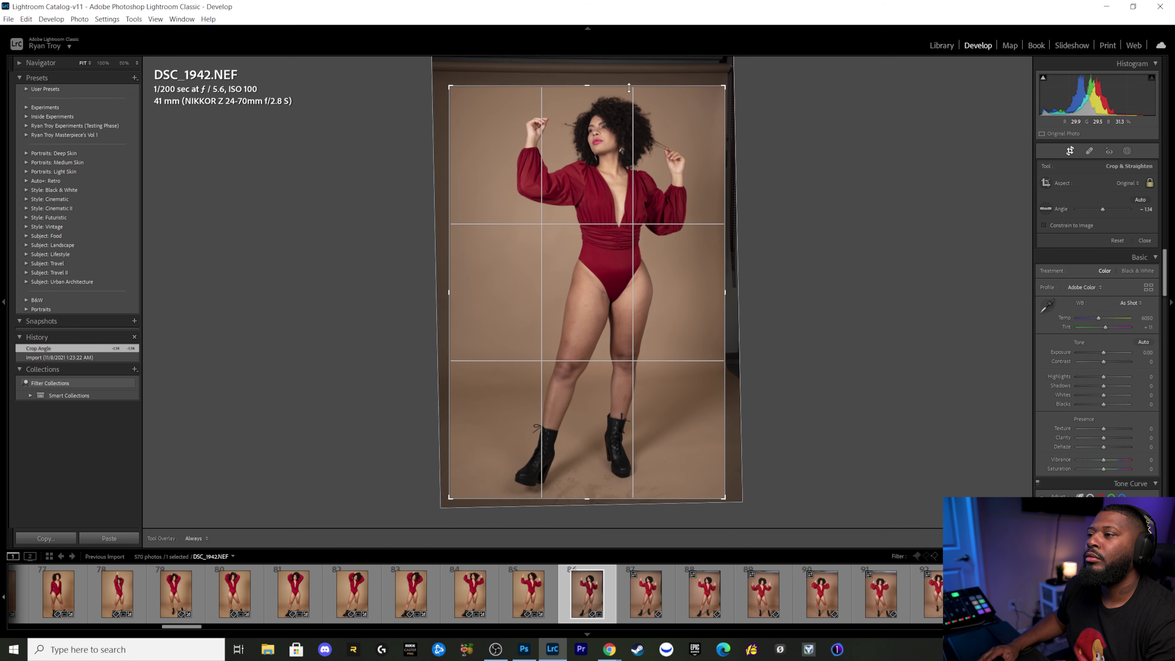
left_click_drag(587, 498, 588, 494)
key("Return")
left_click_drag(714, 411, 714, 270)
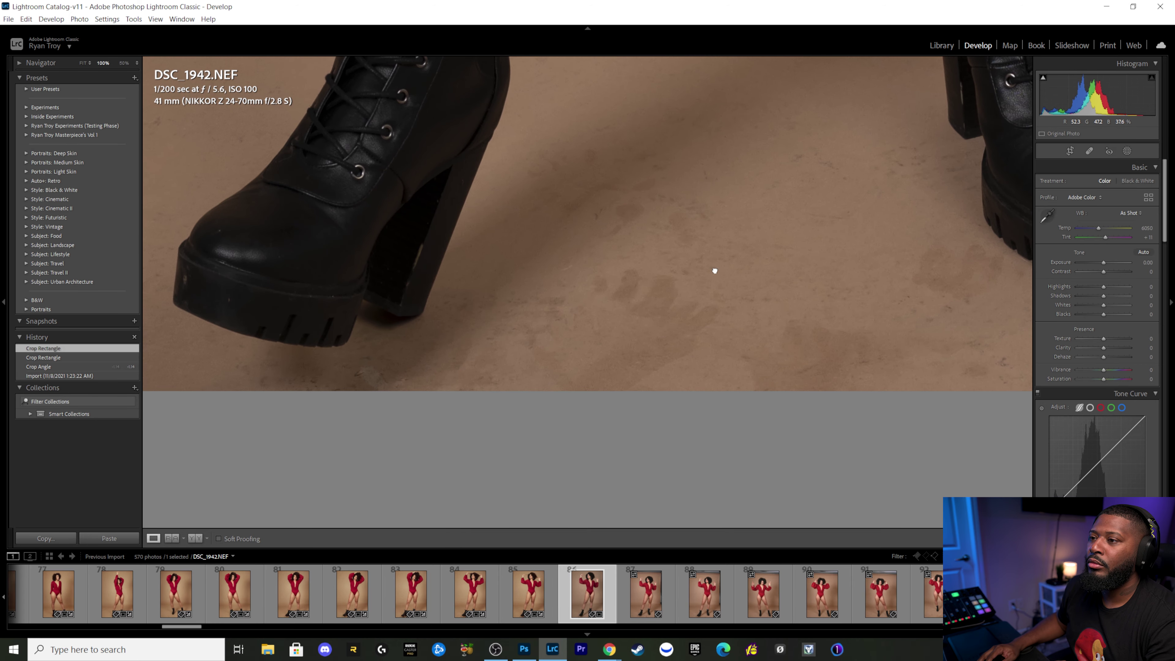
Step: Inspect the face and hair at 100% zoom, then return to the full-body view
left_click(715, 271)
left_click(598, 102)
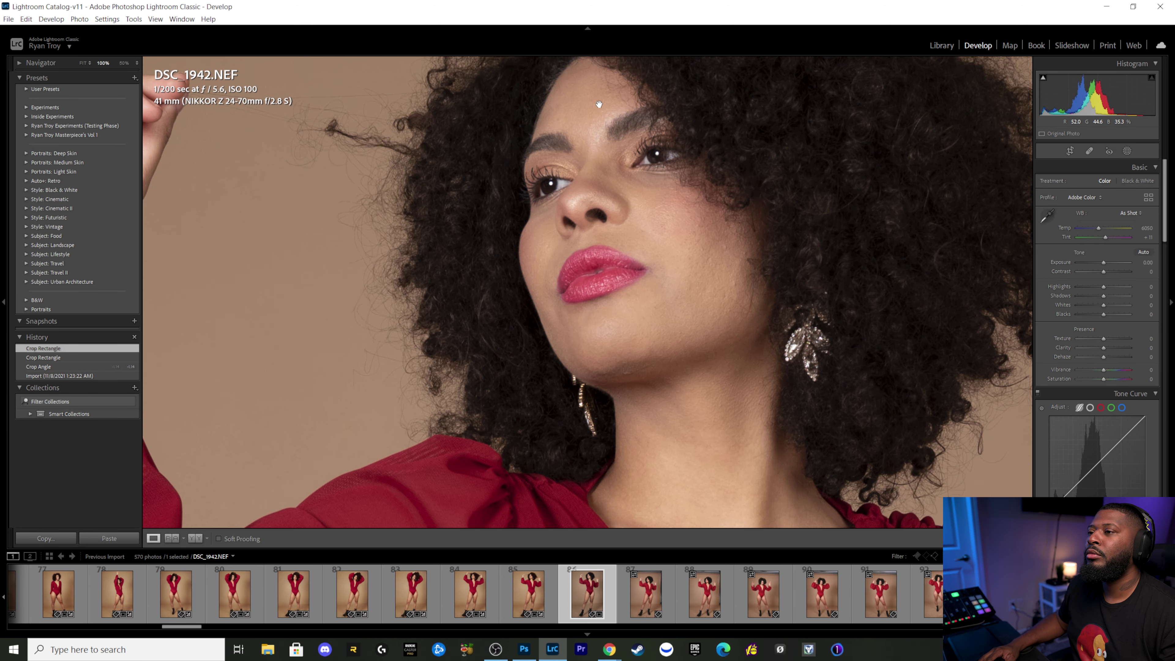
left_click_drag(624, 167, 577, 169)
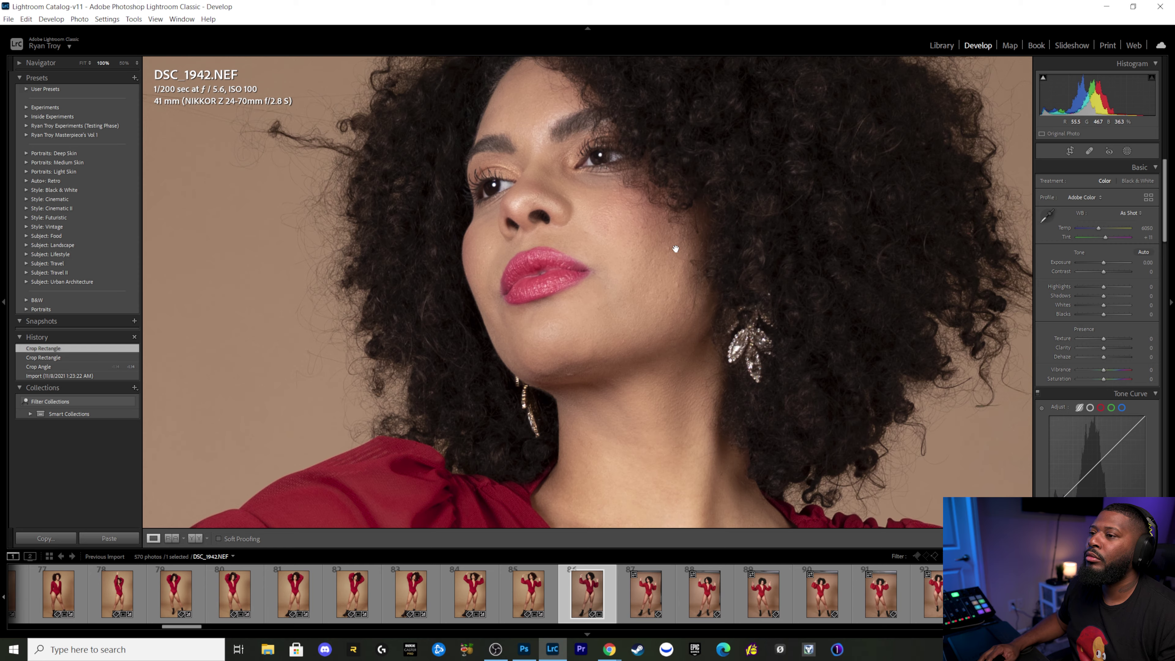
left_click_drag(677, 243, 628, 304)
left_click(715, 213)
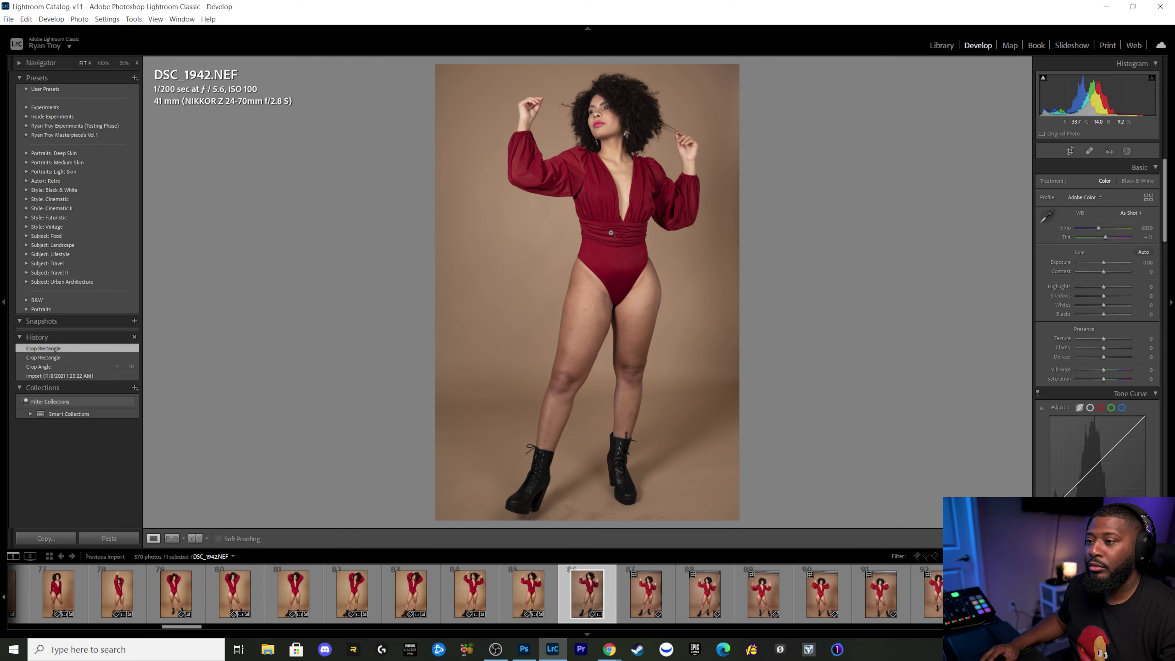
Step: Paste the copied develop settings and compare Before/After on the face at 100%
left_click(114, 540)
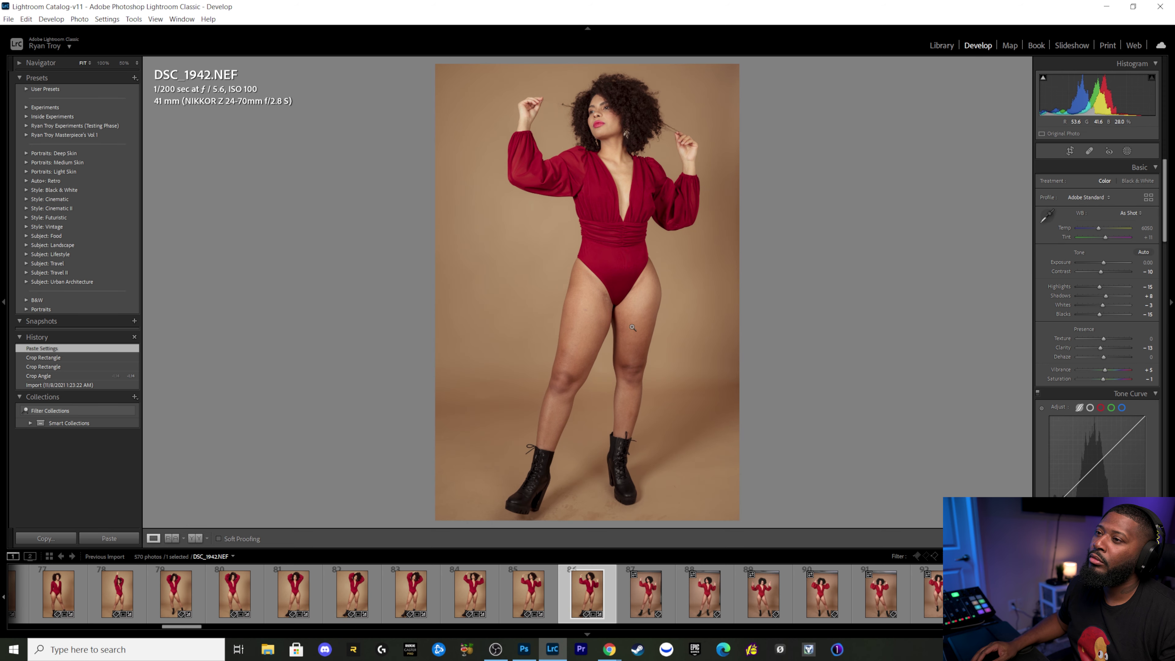
left_click_drag(587, 110, 570, 209)
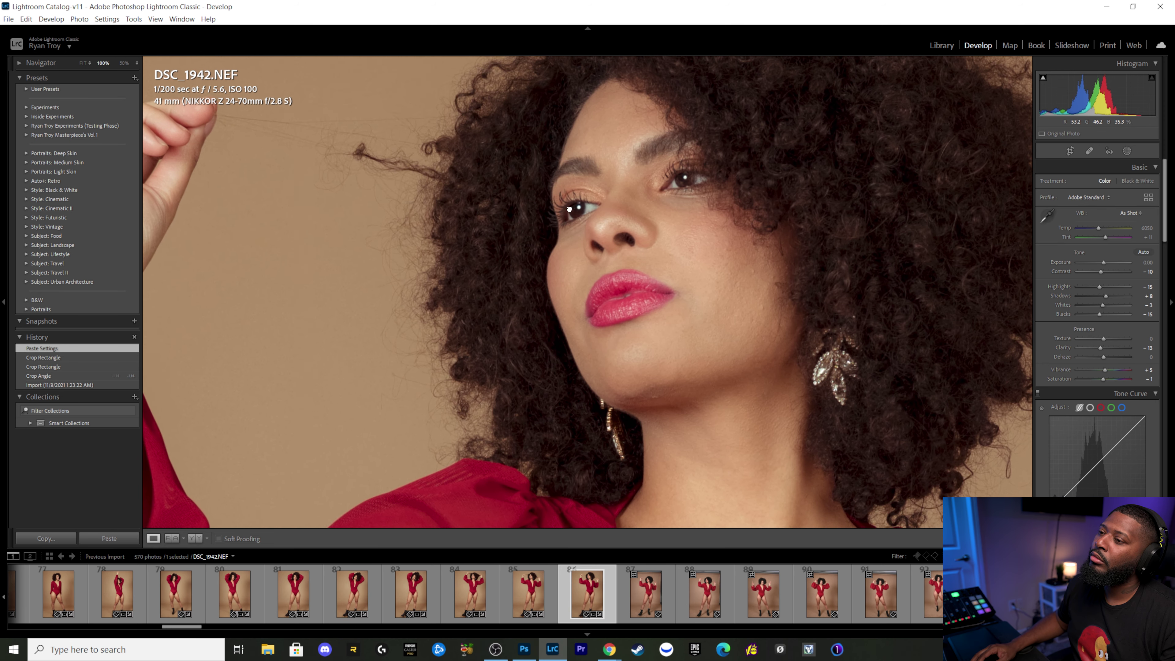
key("backslash")
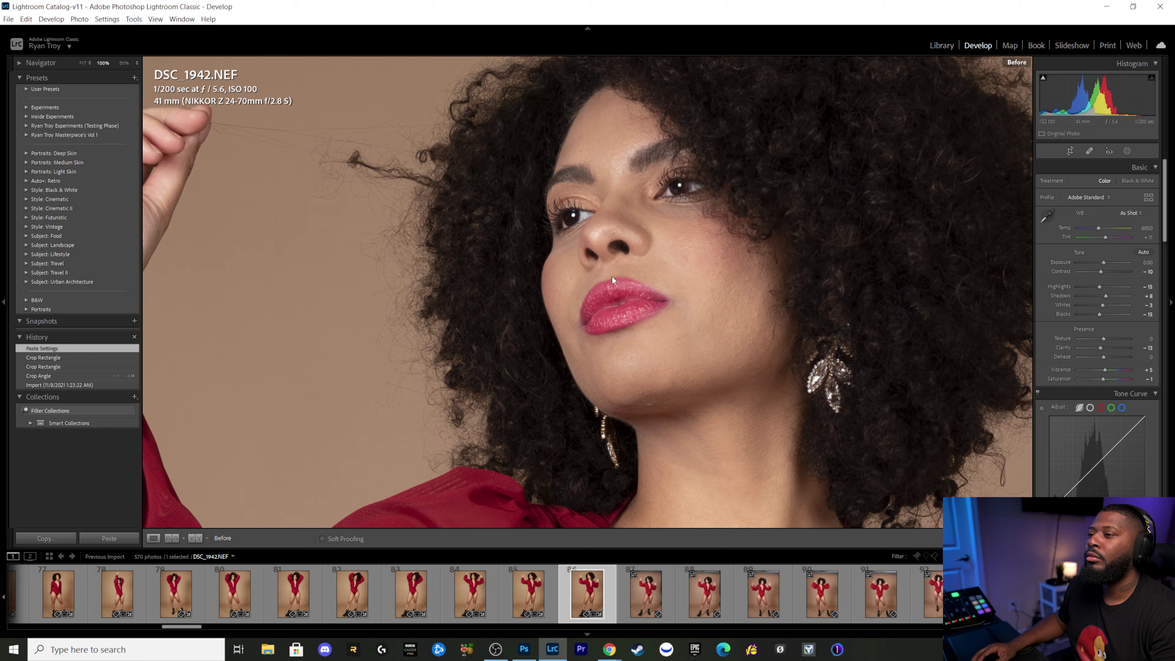
key("backslash")
left_click(631, 300)
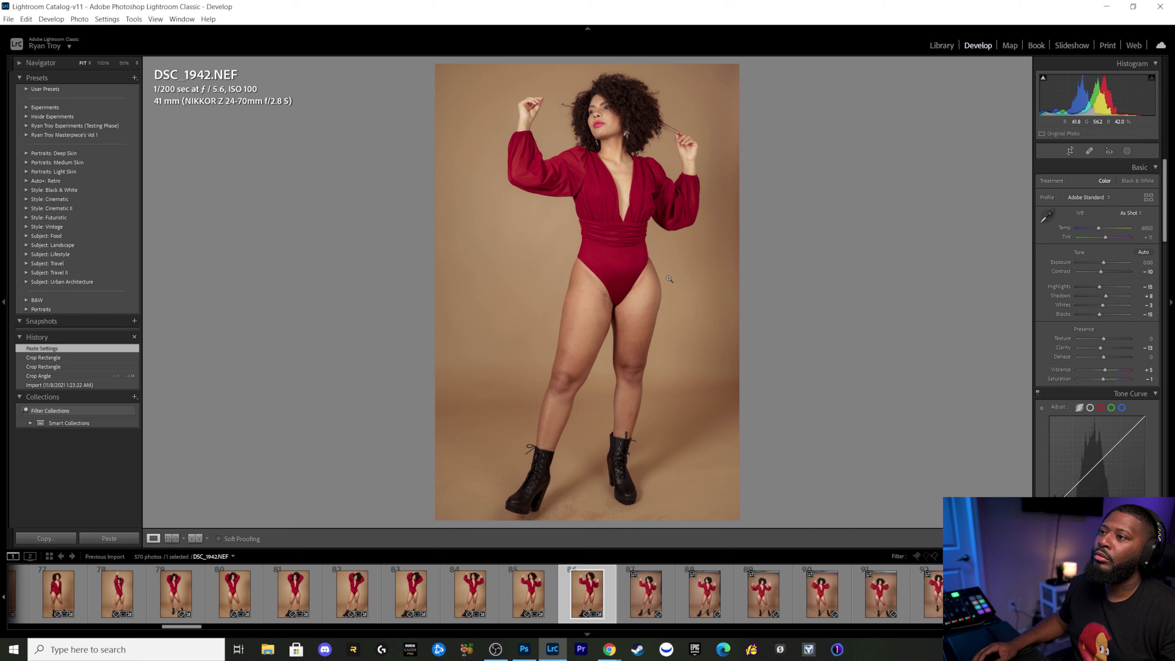
right_click(570, 582)
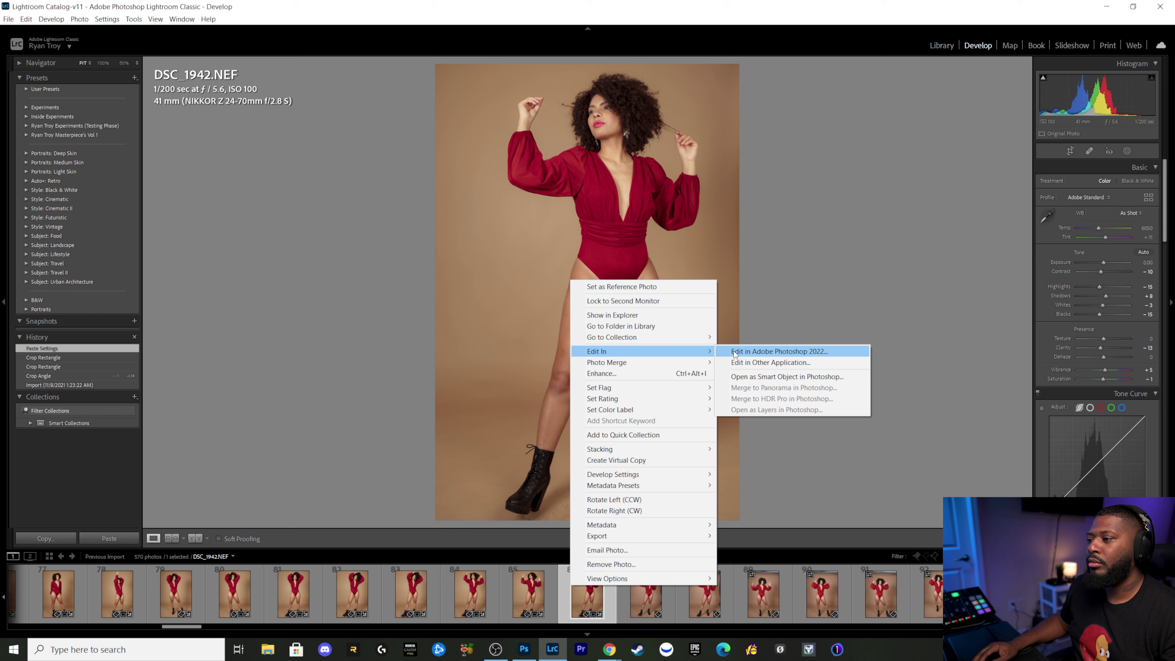
Step: Open the photo in Photoshop 2022, maximize the window, and duplicate the background layer twice
left_click(734, 351)
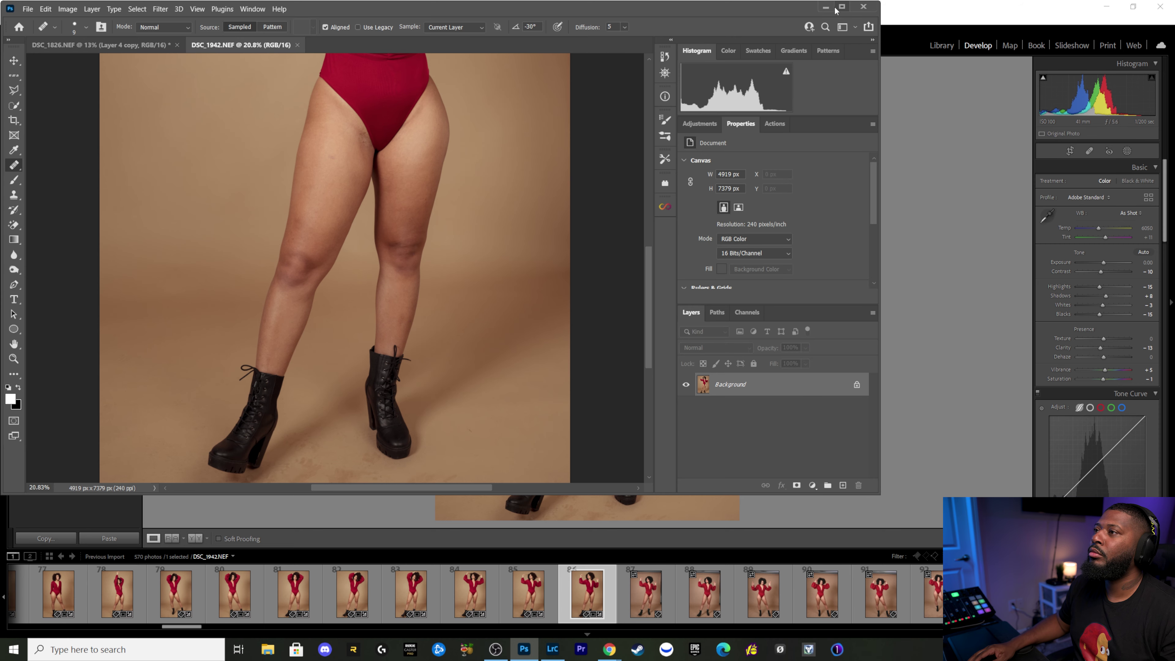
left_click(841, 7)
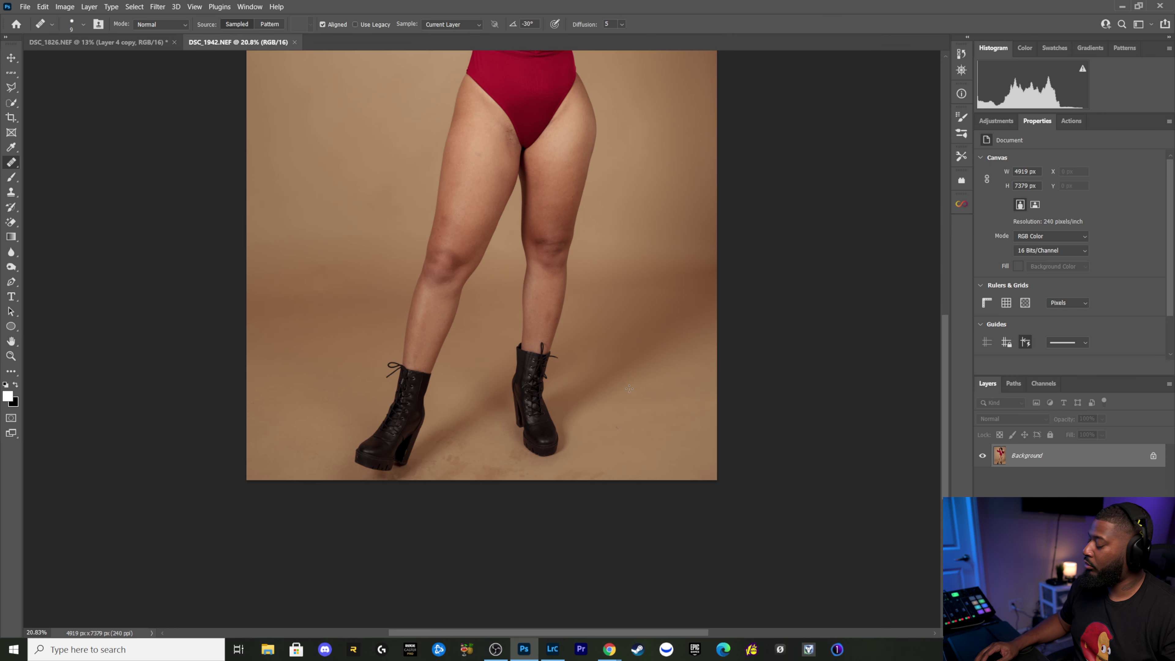
scroll(480, 341, "down", 2)
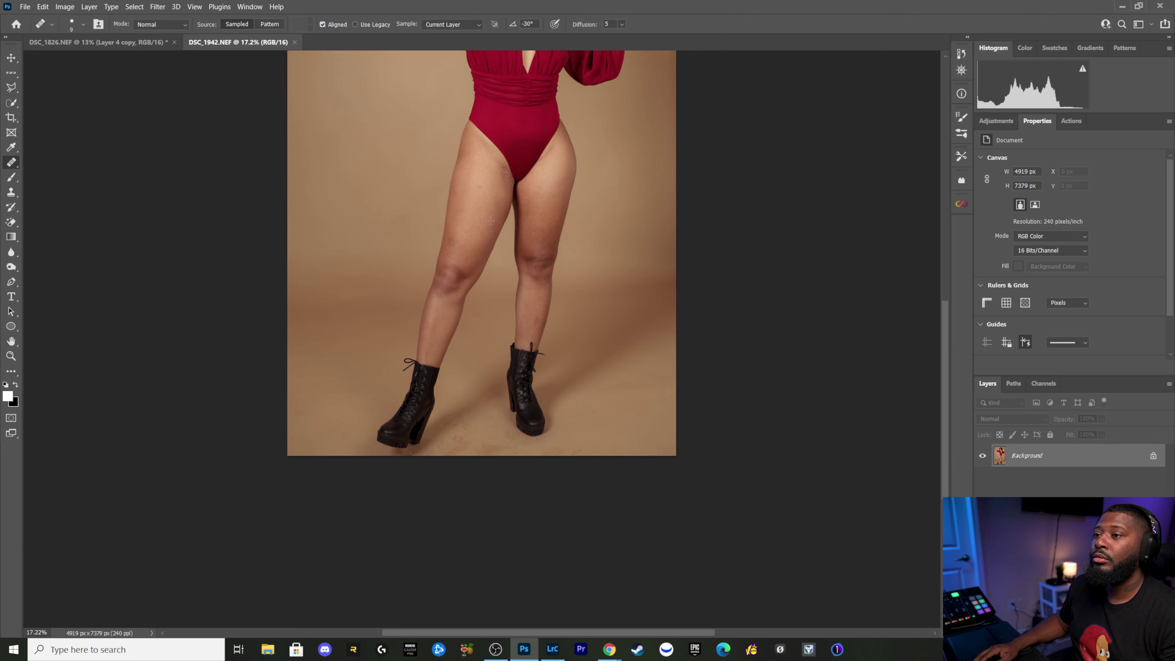
left_click_drag(518, 126, 518, 544)
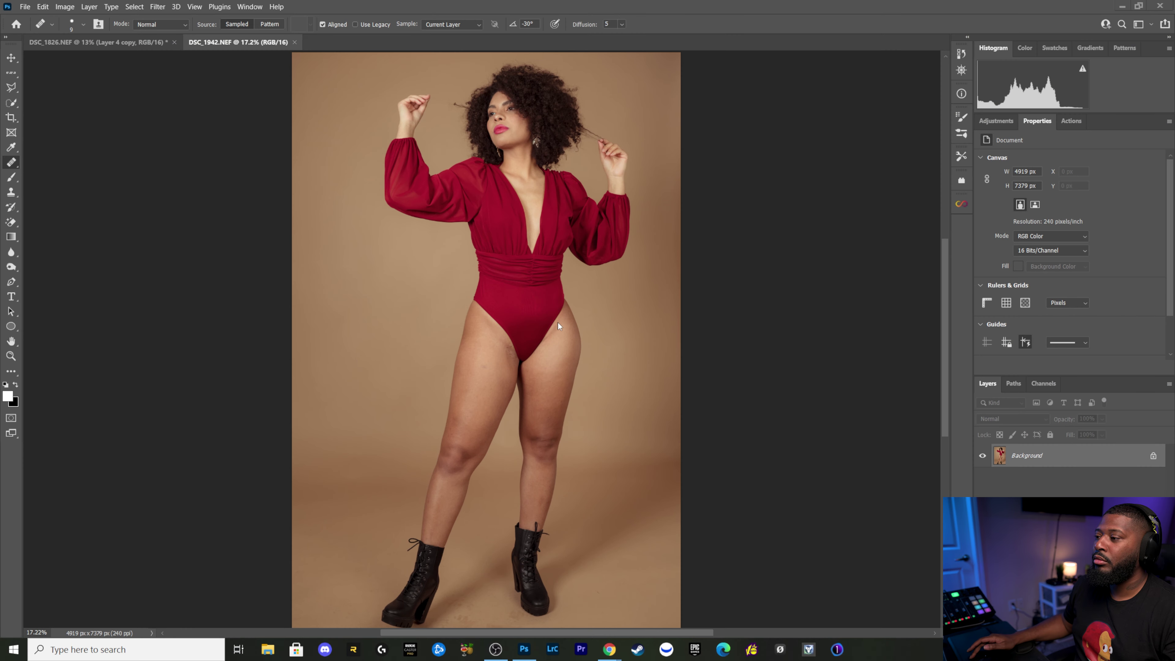
key("ctrl+super+j")
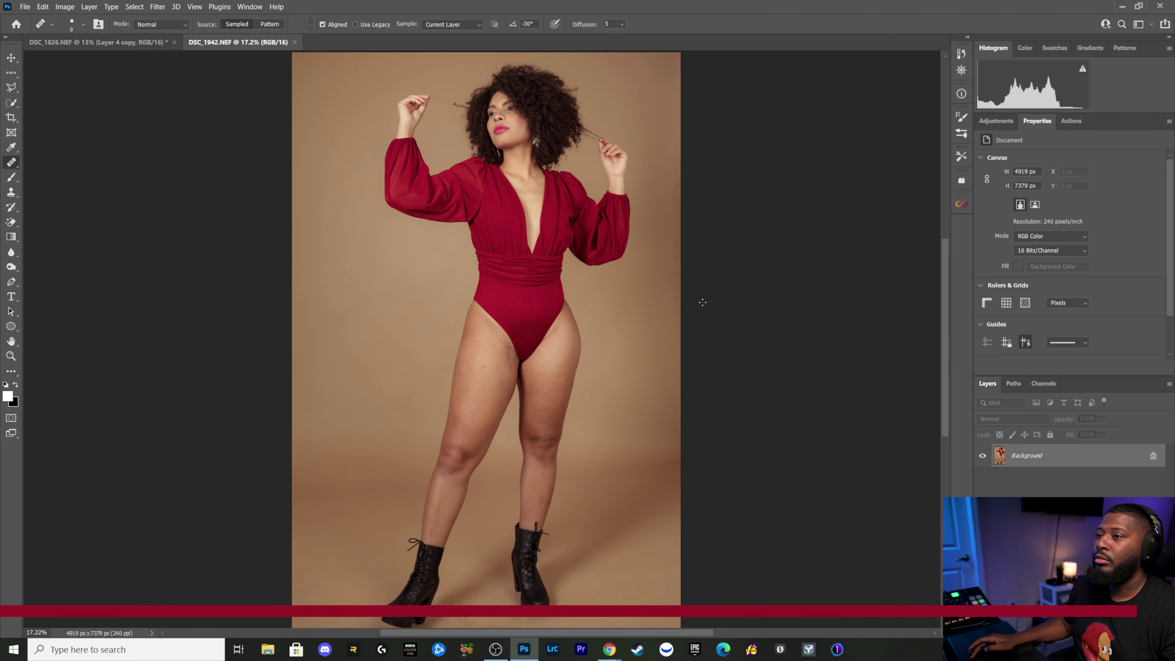
key("ctrl+j")
key("ctrl+j")
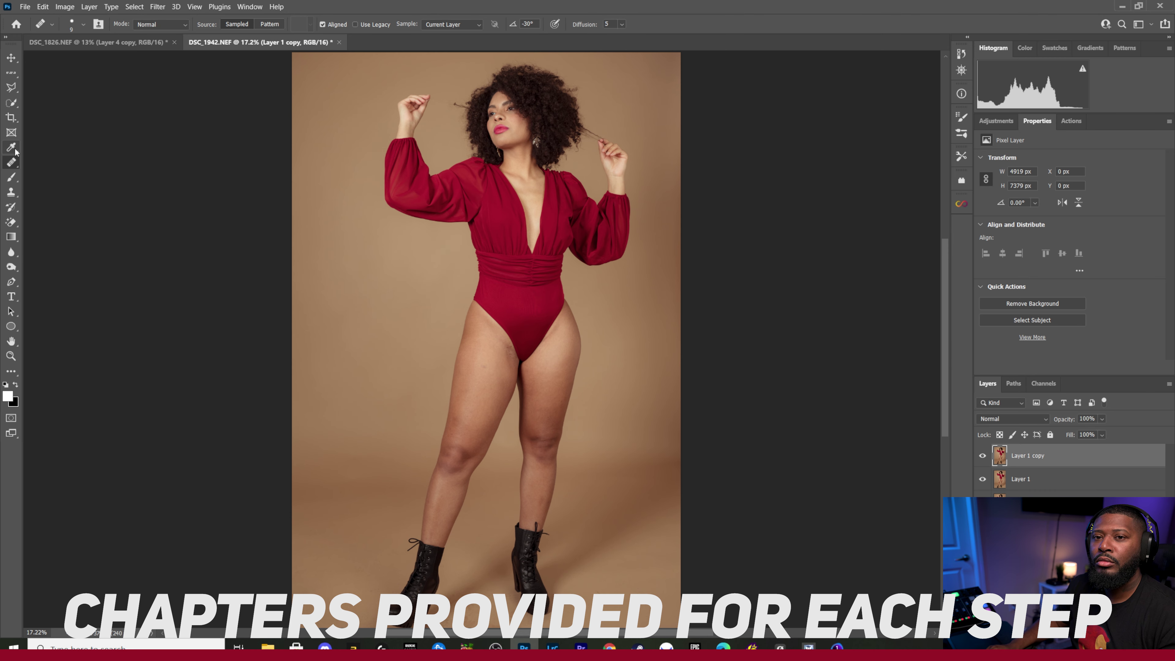
scroll(528, 117, "up", 2)
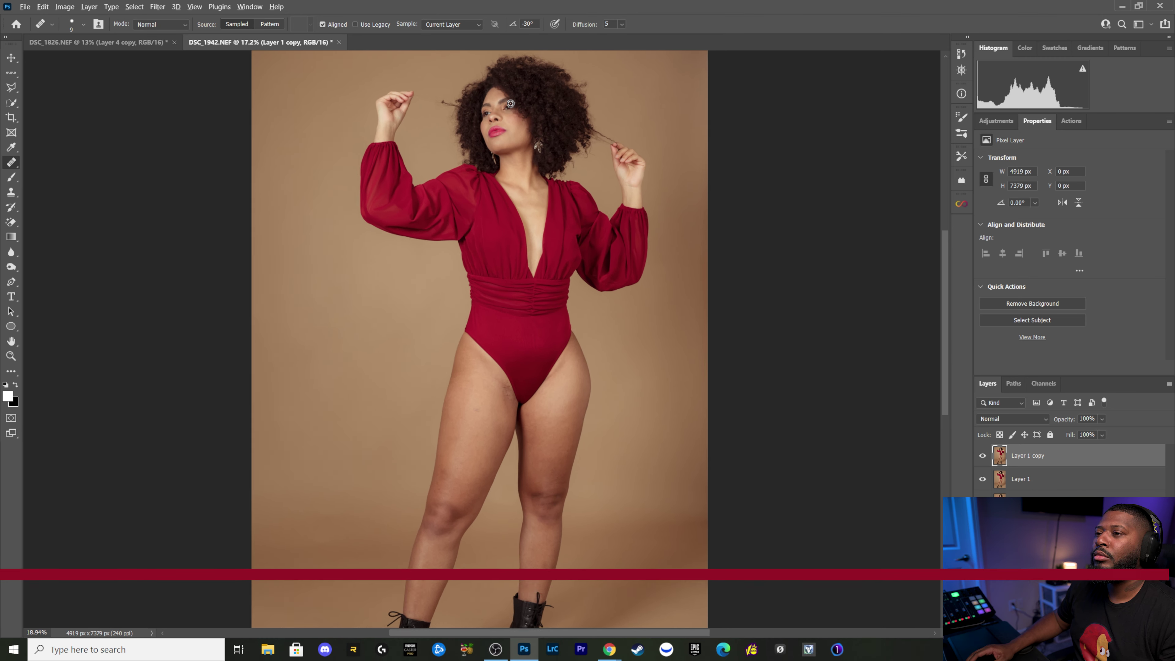
scroll(514, 121, "up", 2)
scroll(499, 125, "up", 3)
scroll(483, 131, "up", 3)
scroll(482, 130, "up", 1)
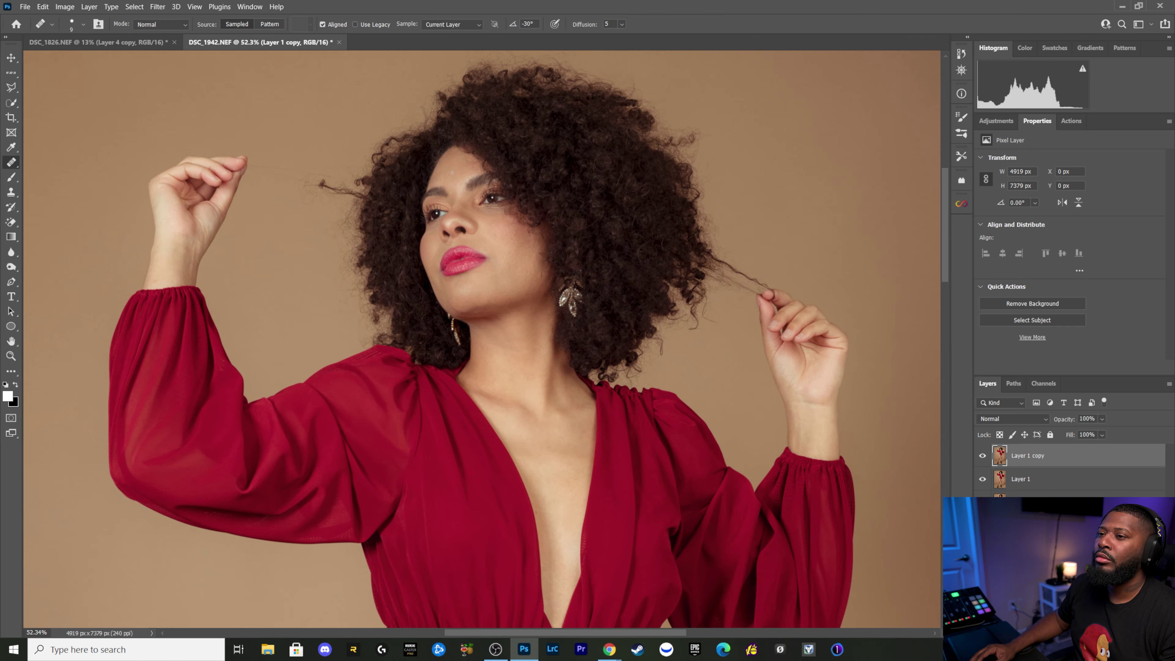
left_click_drag(449, 224, 457, 253)
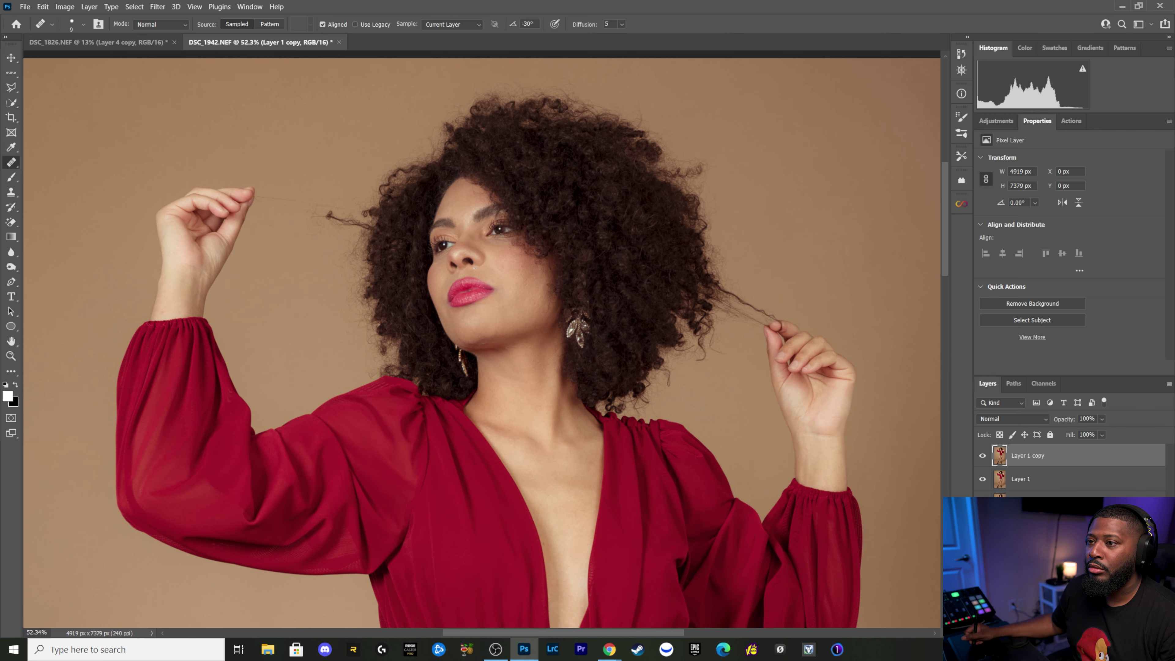
scroll(461, 241, "up", 5)
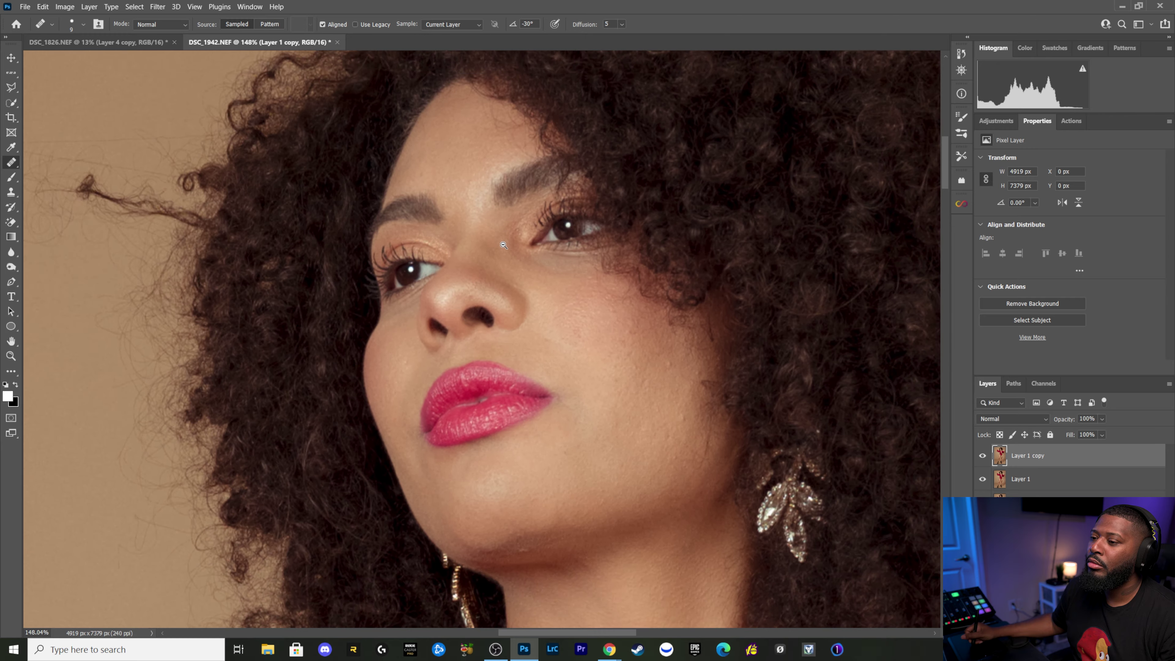
scroll(534, 431, "up", 3)
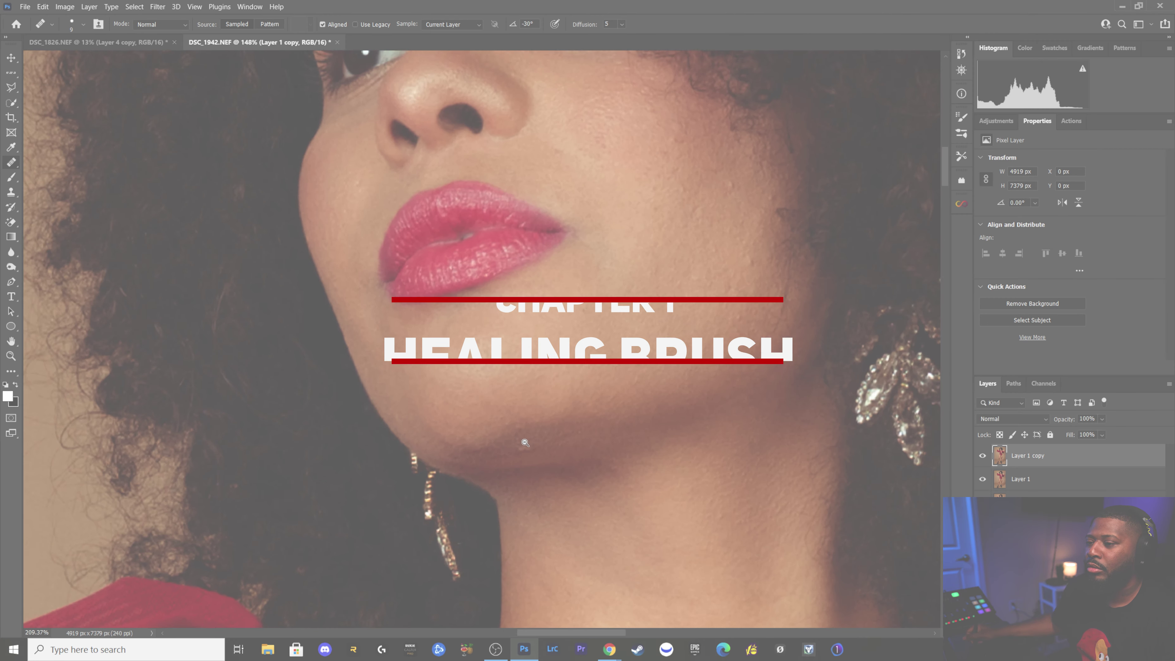
scroll(515, 412, "down", 2)
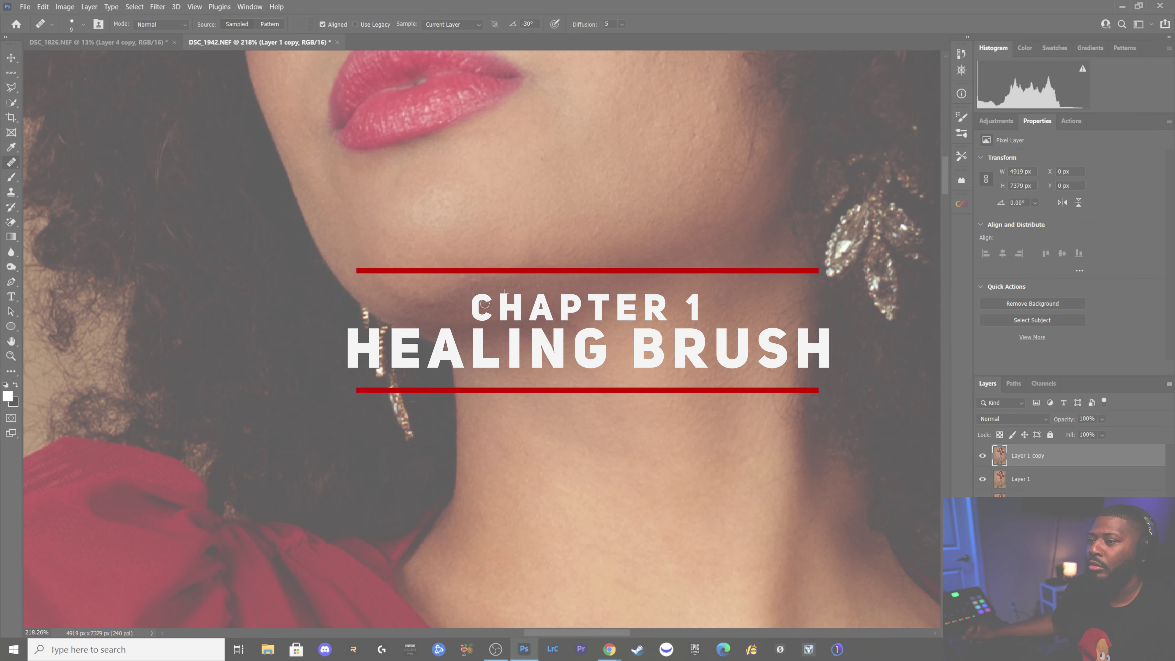
scroll(498, 306, "up", 2)
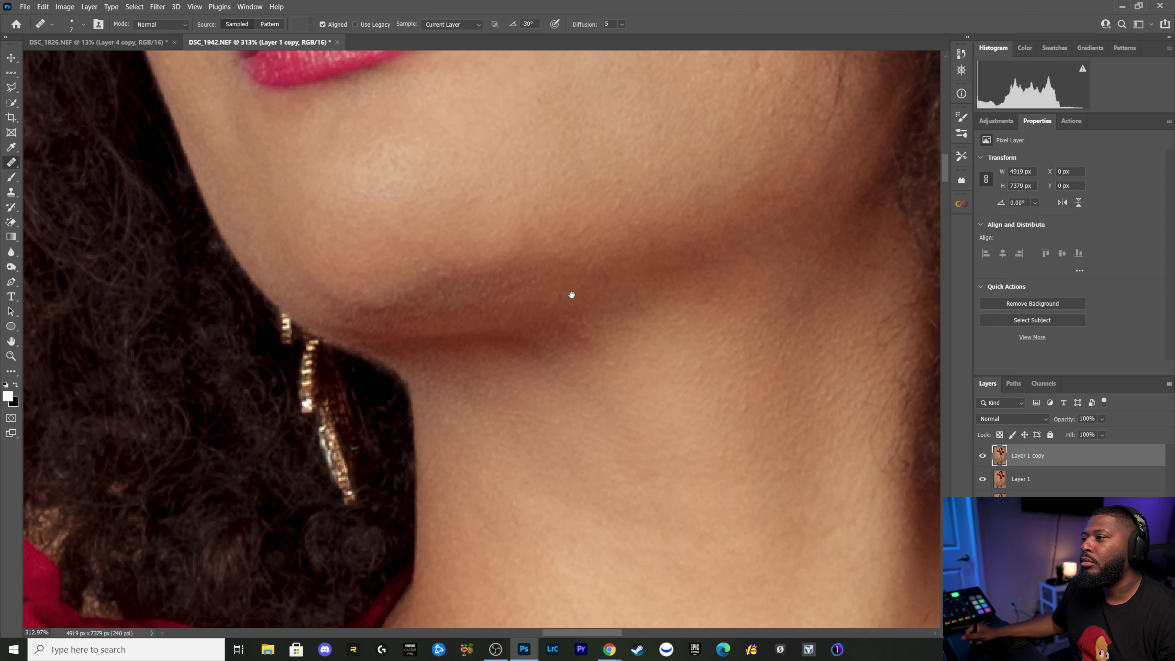
scroll(601, 231, "up", 3)
scroll(579, 244, "right", 3)
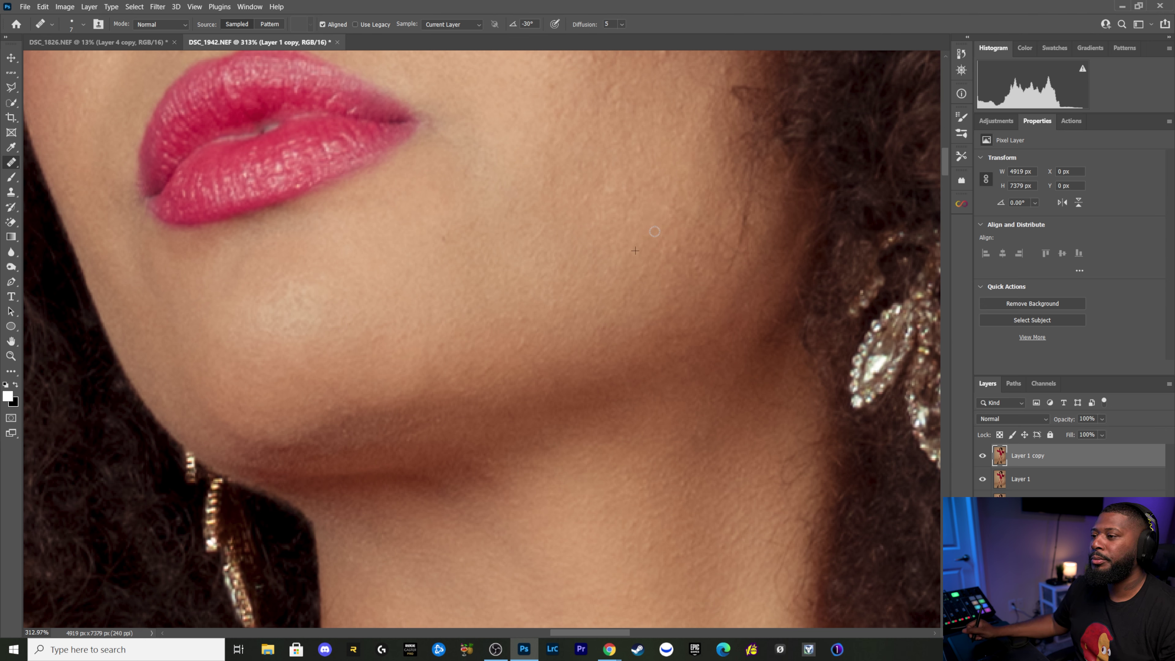
Step: Heal the skin blemishes beside the chin with the Healing Brush
left_click(644, 249, "alt")
left_click(668, 248)
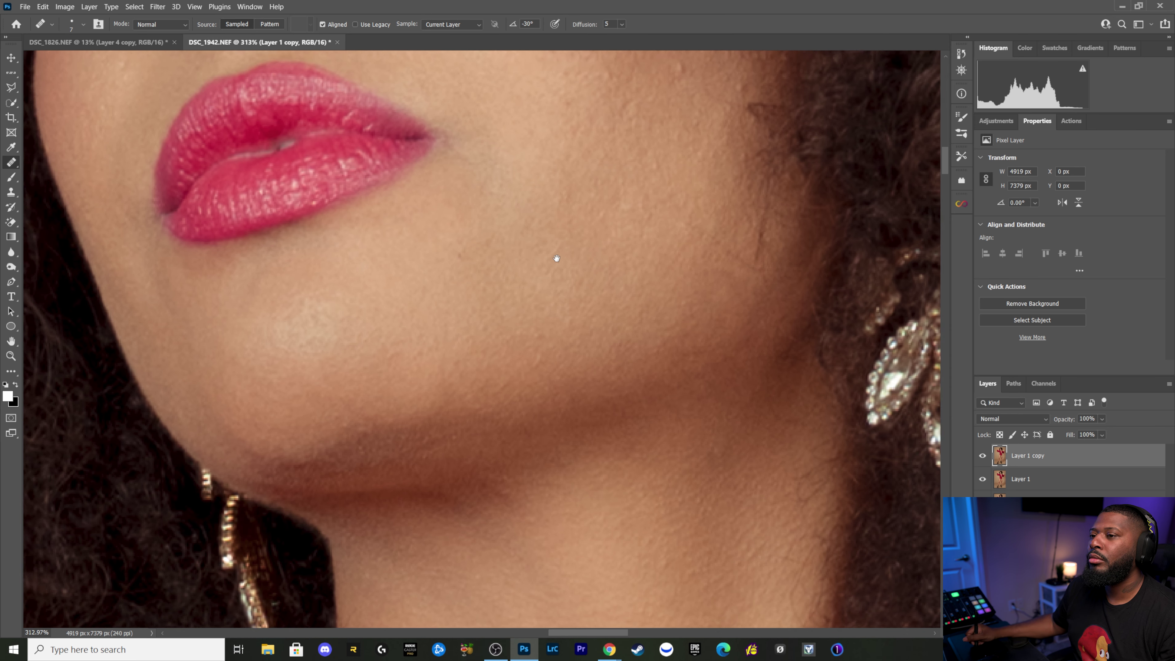
left_click_drag(422, 122, 536, 242)
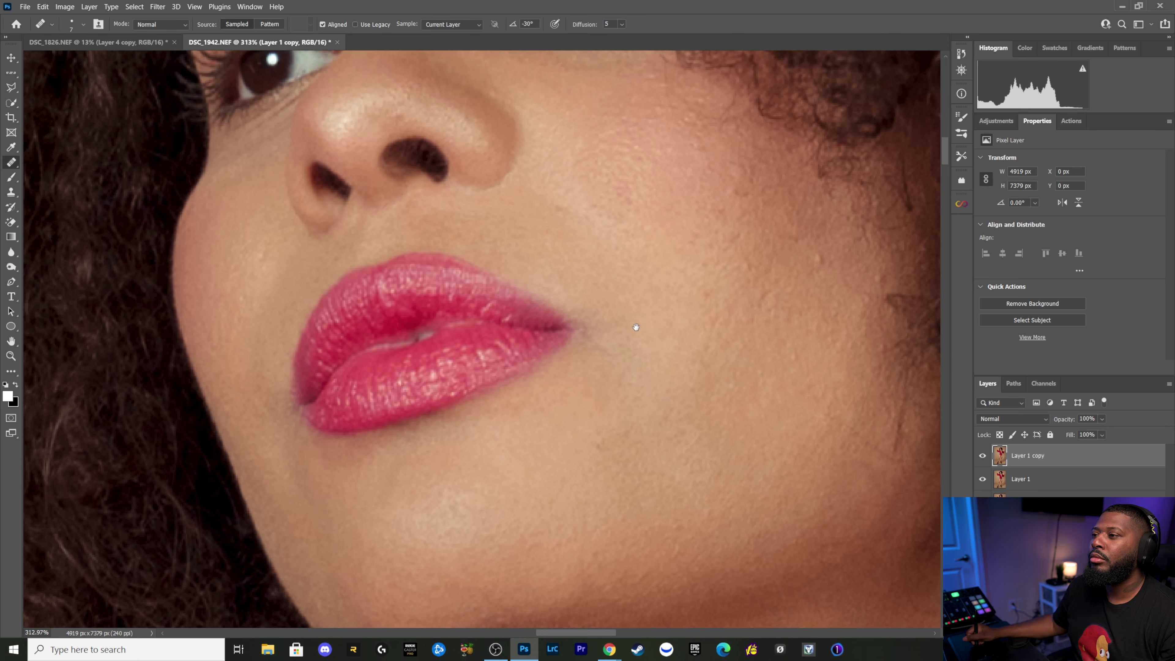
mouse_move(634, 185)
left_mouse_down()
mouse_move(657, 281)
mouse_move(640, 265)
left_mouse_up()
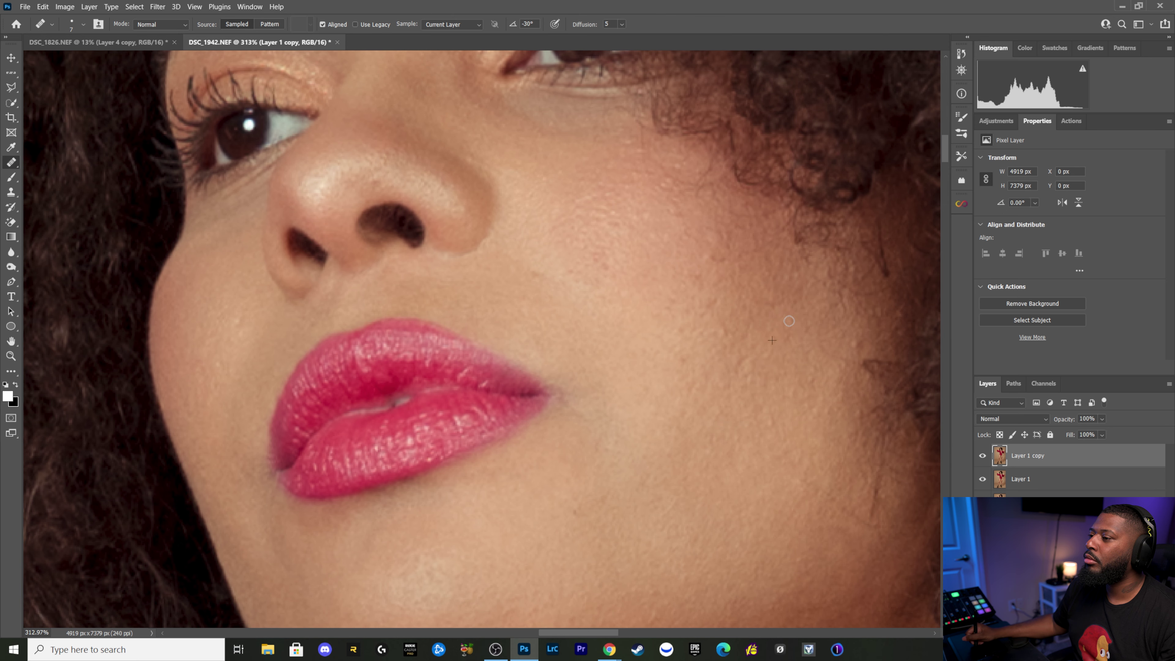
left_click_drag(790, 346, 758, 313)
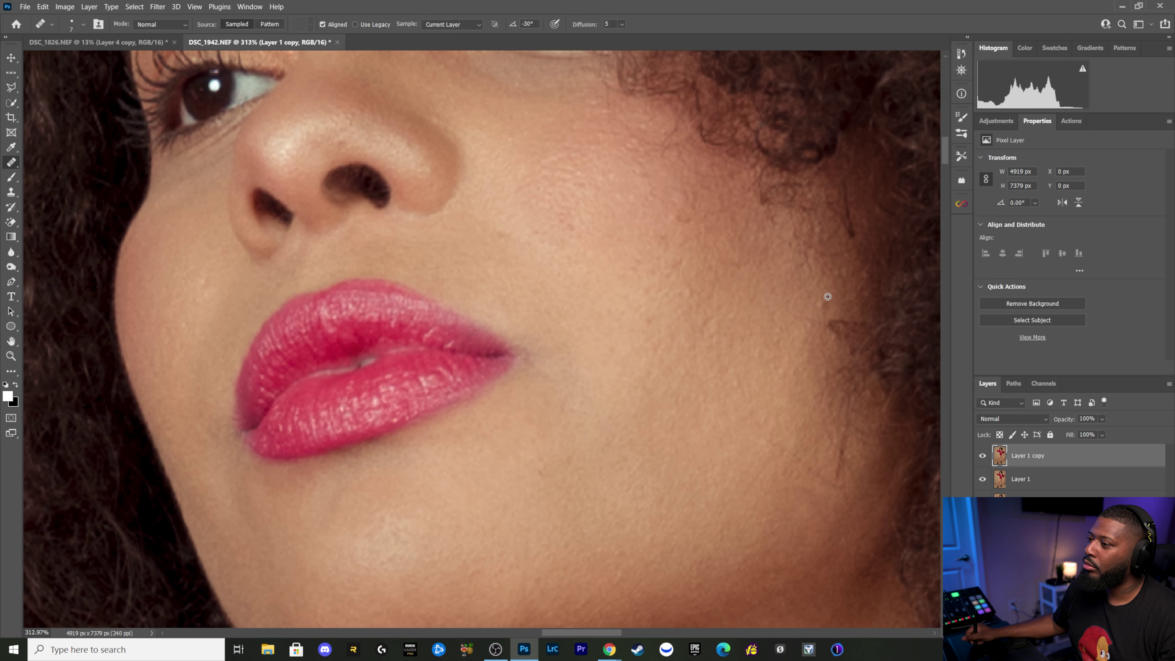
left_click_drag(810, 292, 724, 257)
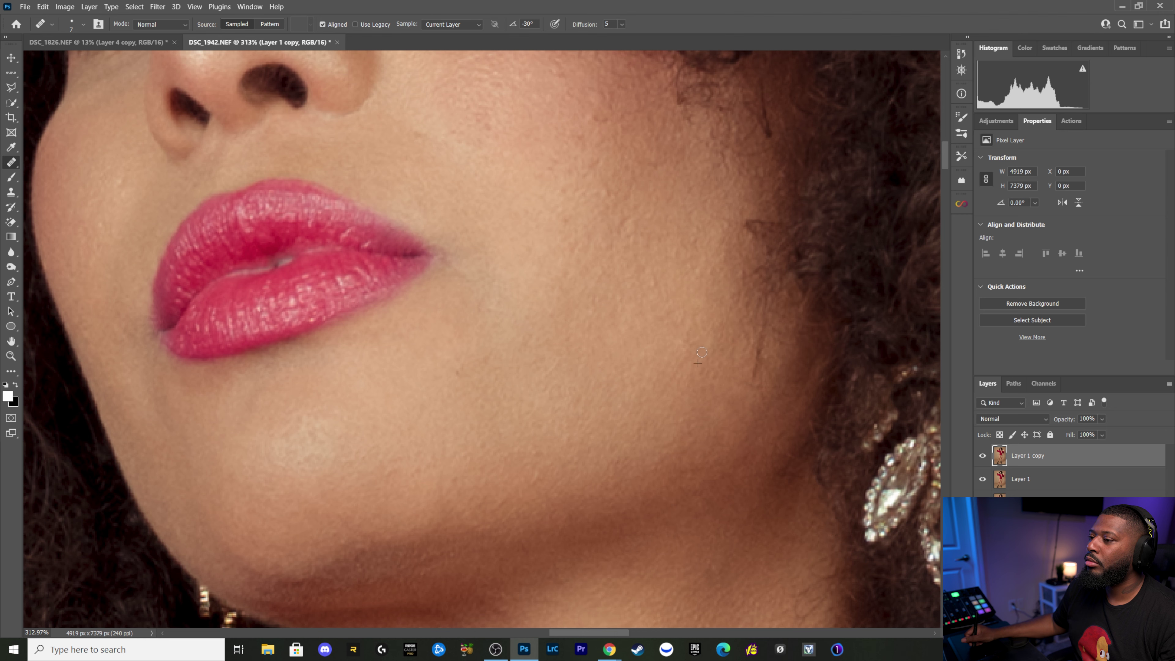
Step: Heal the blemishes along the jawline near the earring
left_click(740, 395, "alt")
left_click(756, 388)
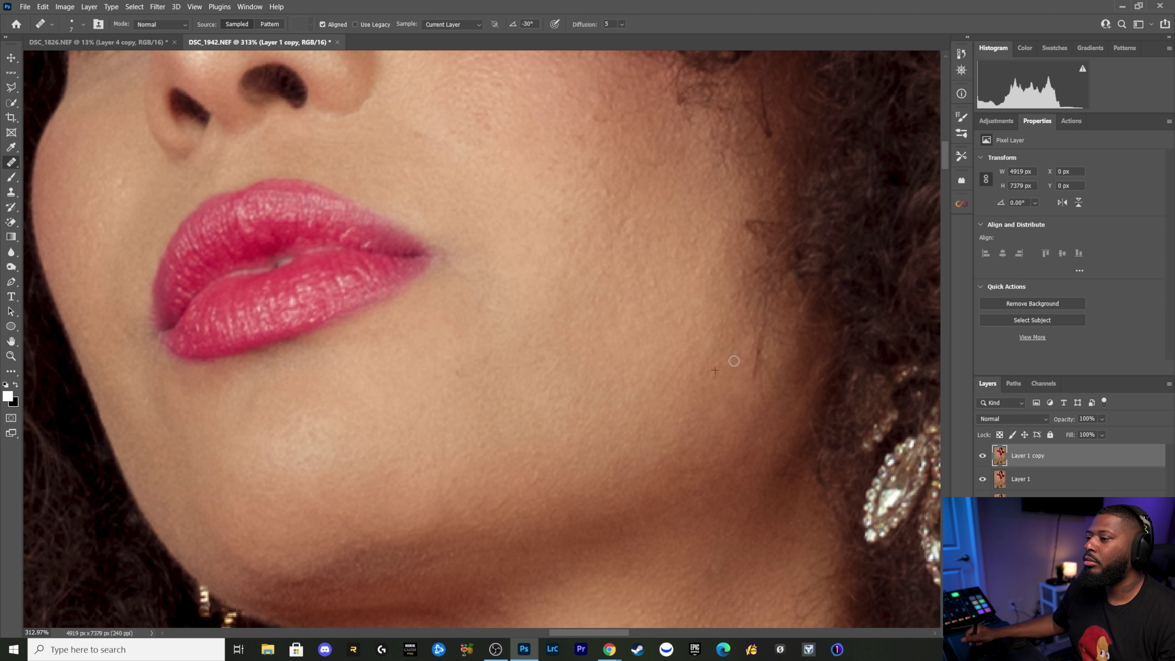
left_click_drag(742, 362, 761, 337)
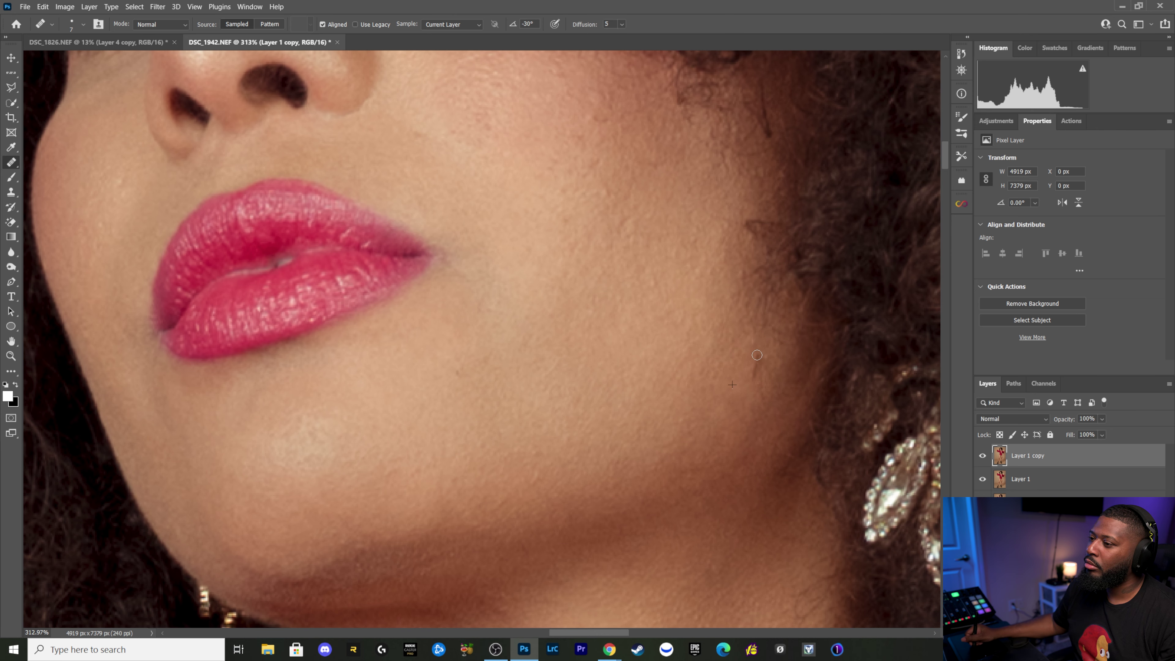
left_click_drag(747, 385, 740, 380)
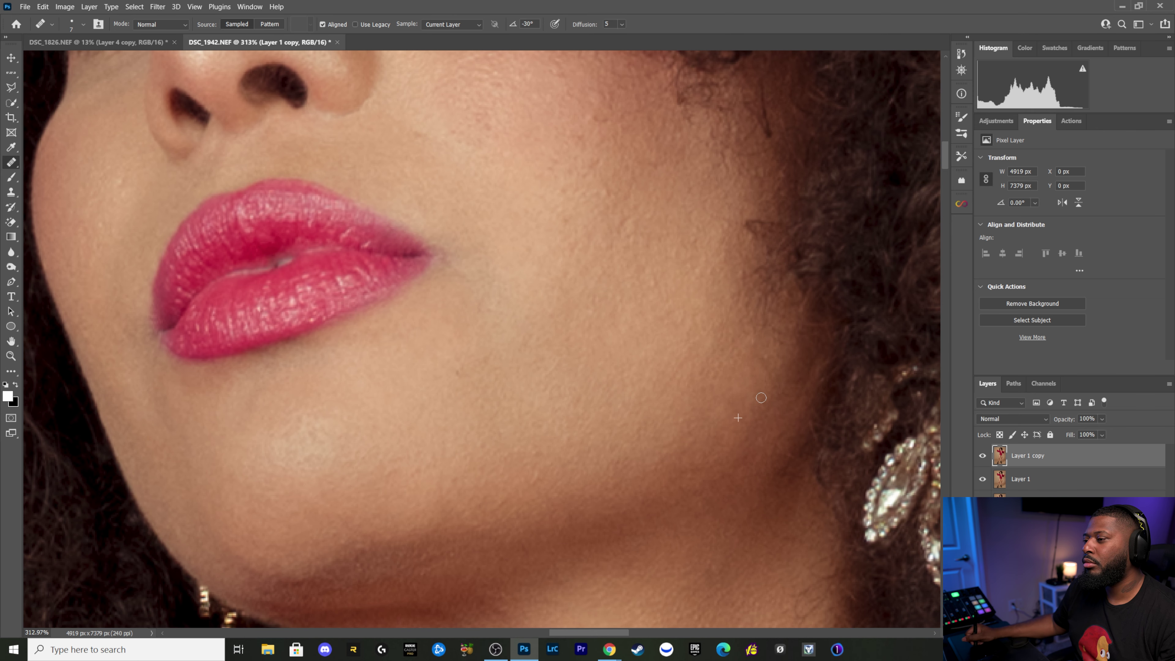
scroll(670, 370, "up", 5)
Step: Zoom to 431% on the forehead, shrink the Healing Brush to size 5, and sample clean skin
scroll(601, 333, "left", 3)
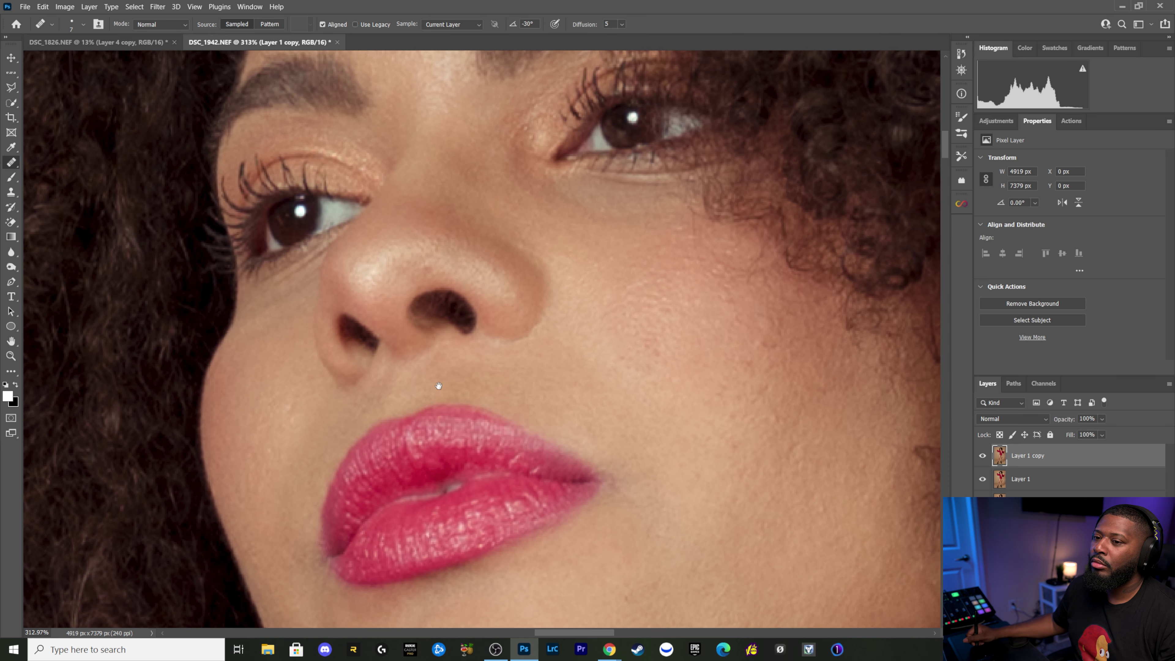
scroll(486, 375, "left", 5)
scroll(536, 362, "down", 2)
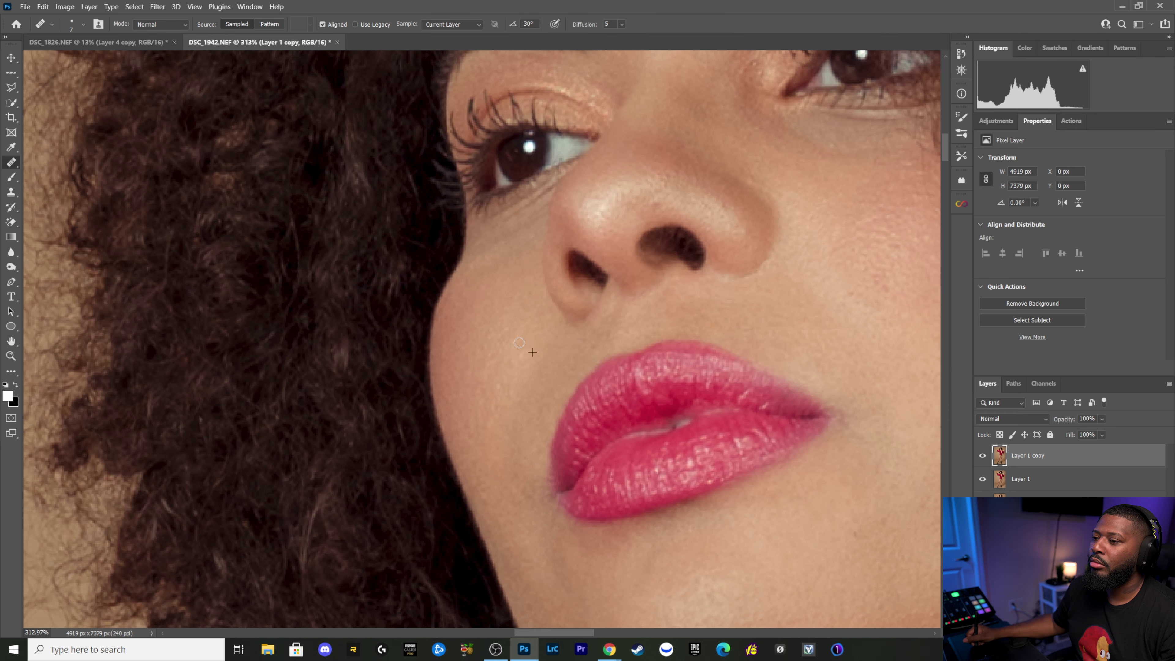
scroll(537, 366, "up", 5)
scroll(543, 352, "right", 2)
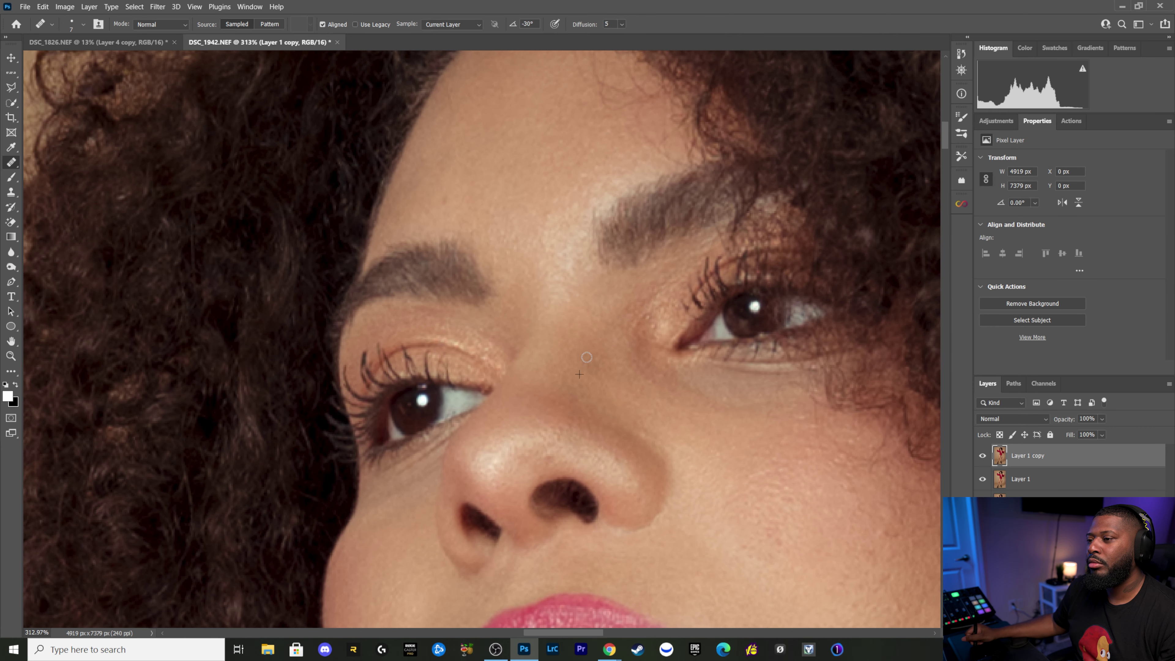
scroll(564, 297, "up", 7)
scroll(577, 388, "left", 1)
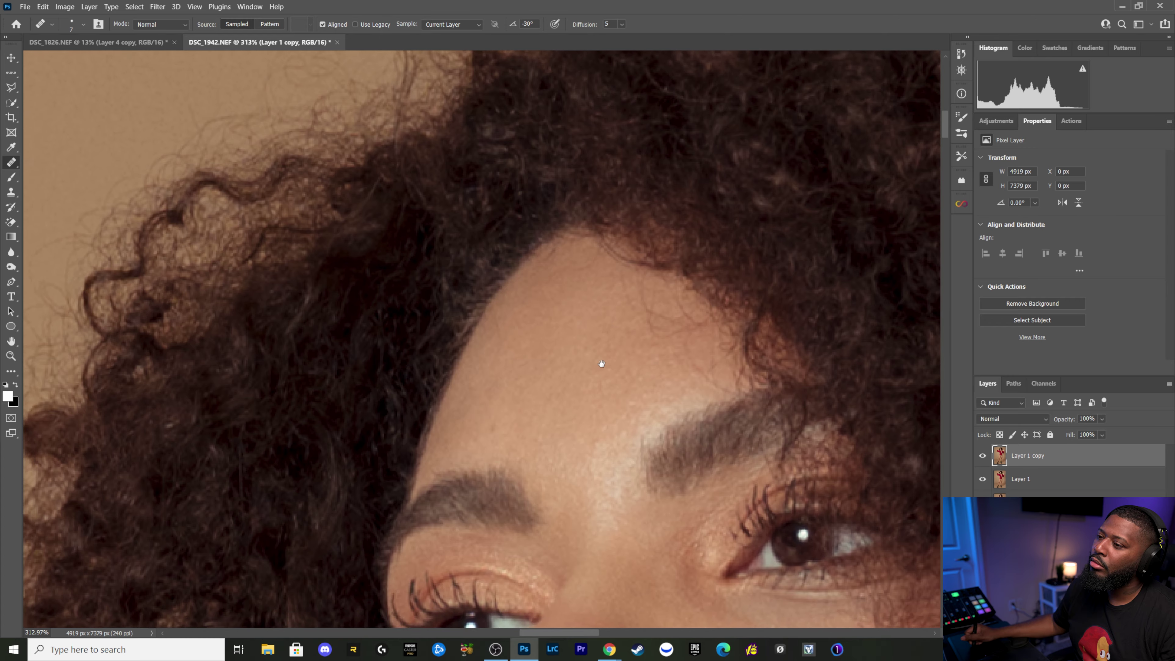
scroll(601, 362, "down", 3)
scroll(657, 248, "up", 2)
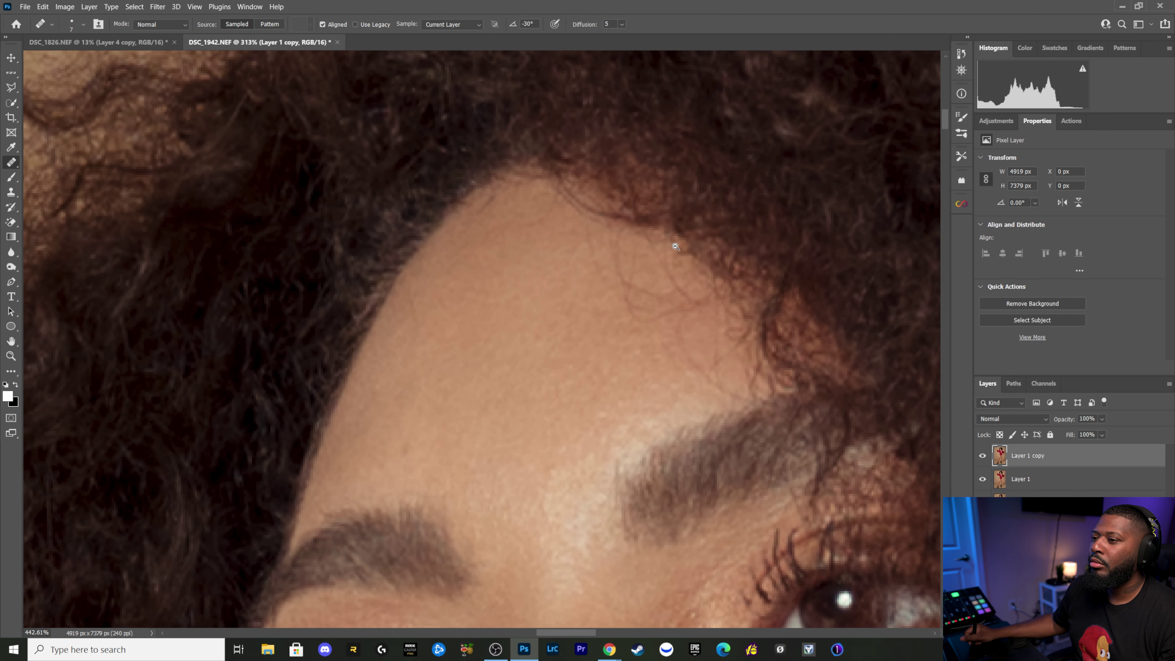
key("bracketleft")
key("bracketleft")
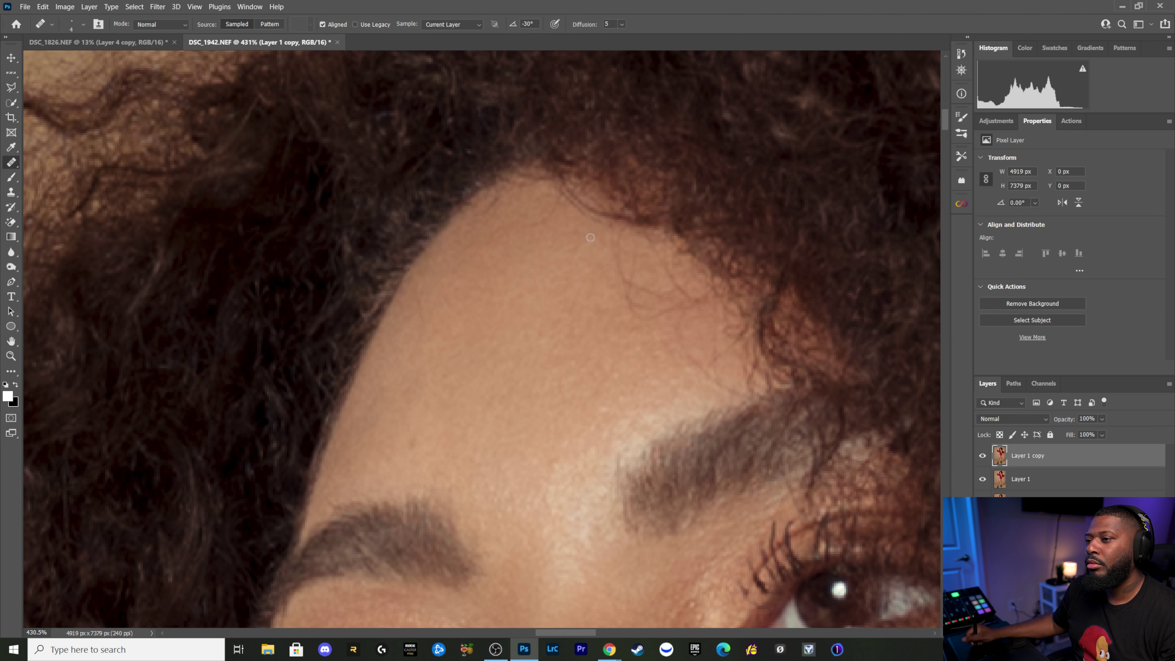
left_click(601, 258, "alt")
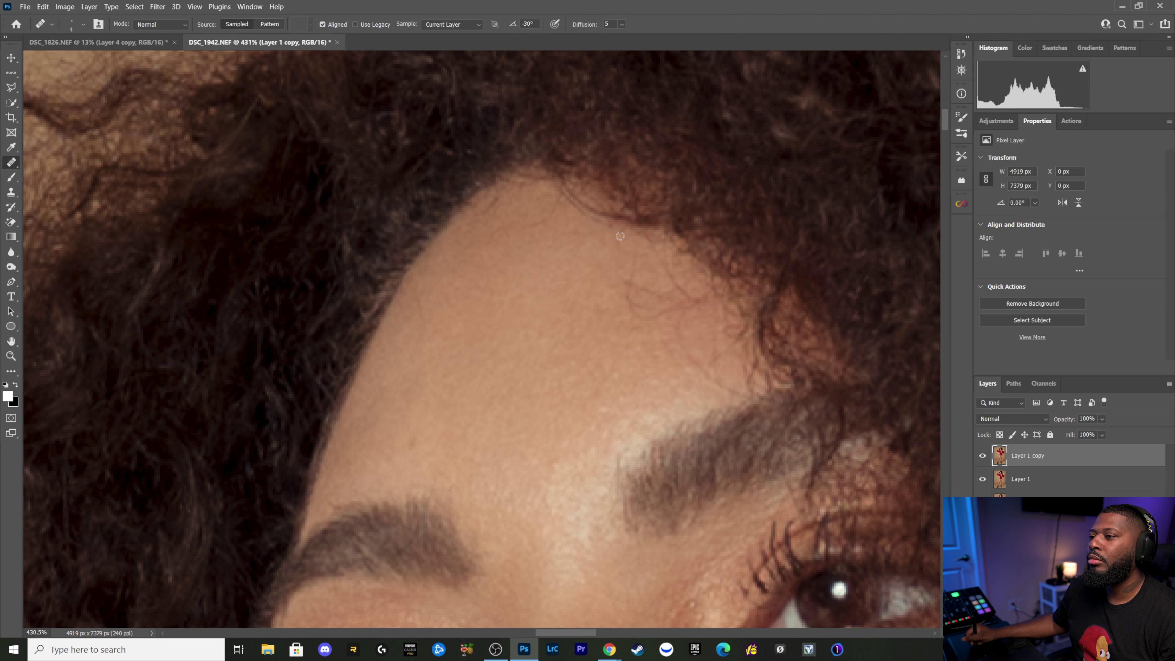
Step: Heal the forehead blemishes, the skin above the right eyebrow, and the stray hair strand
left_click_drag(593, 290, 569, 256)
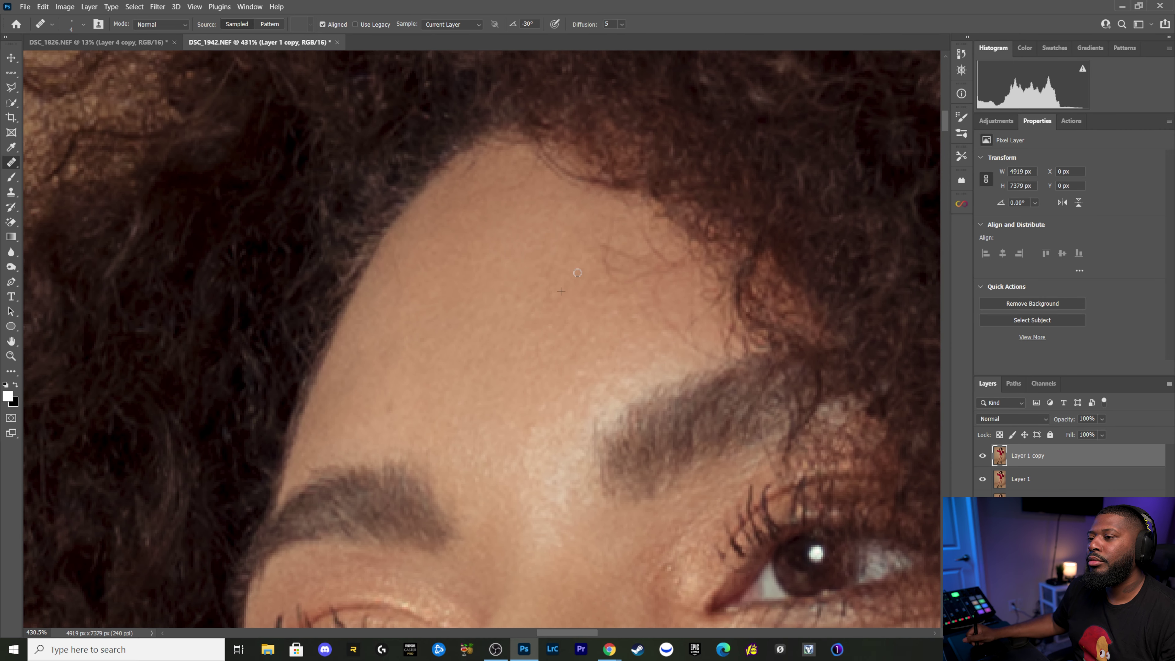
left_click_drag(586, 263, 604, 249)
left_click_drag(605, 270, 627, 262)
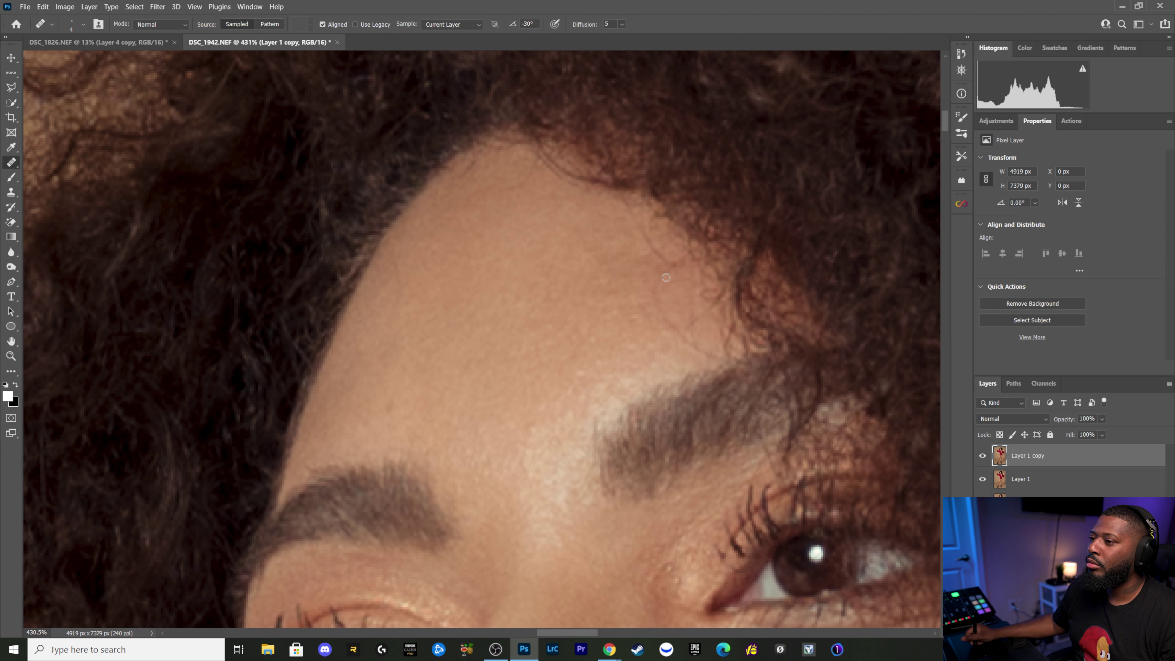
left_click_drag(654, 307, 642, 330)
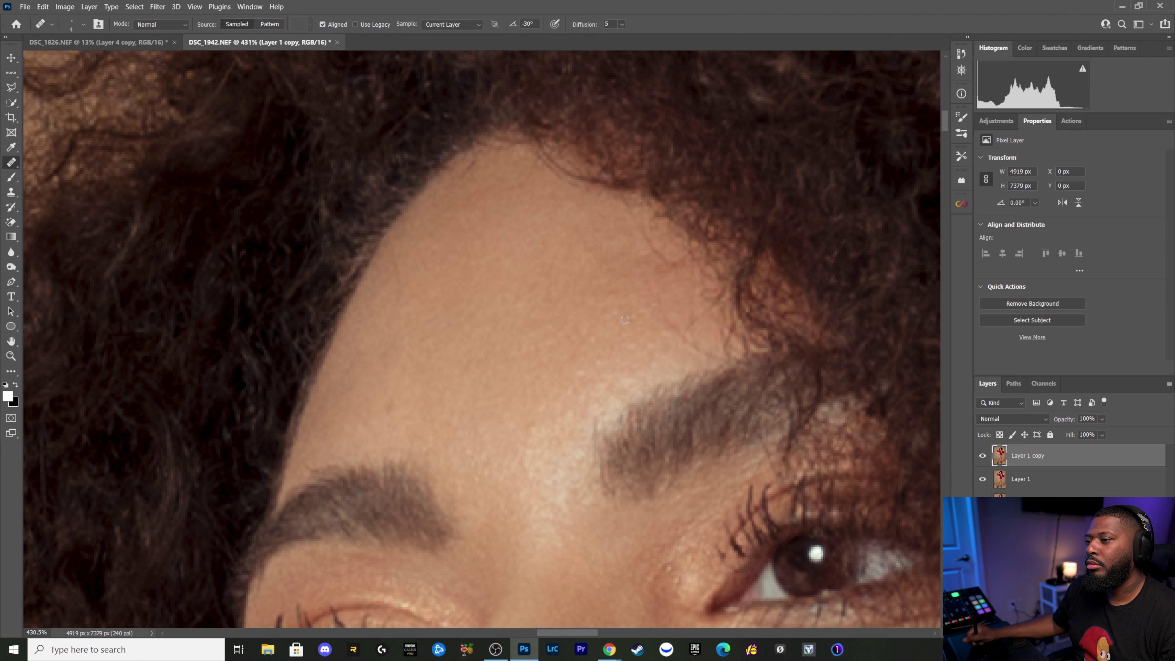
left_click_drag(605, 312, 646, 312)
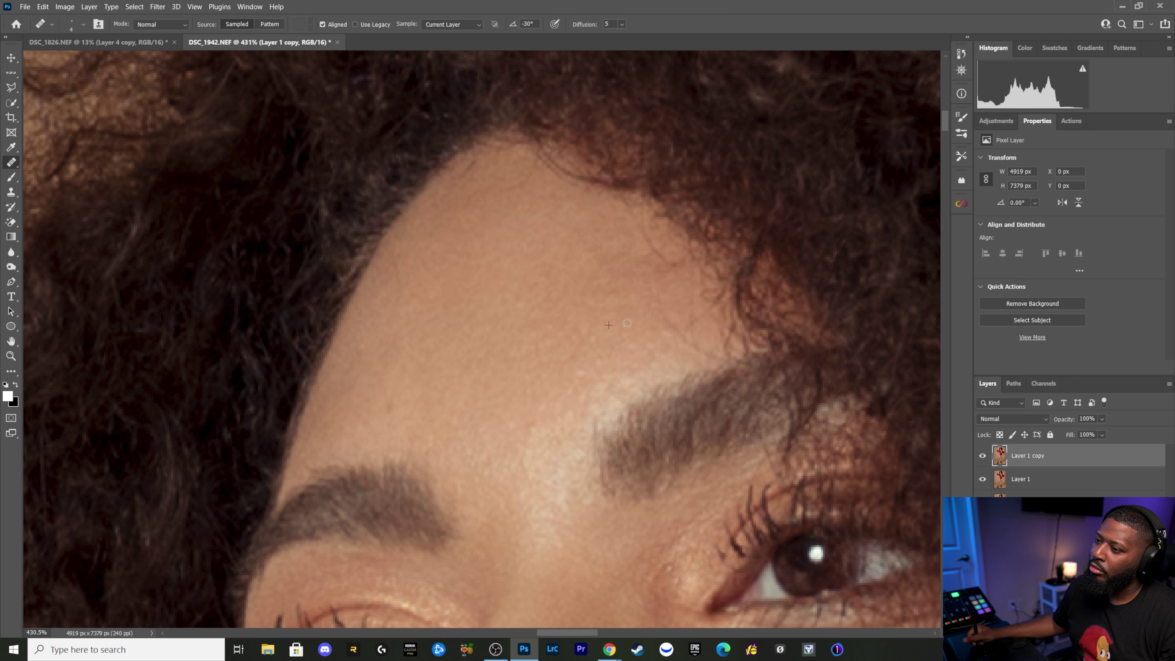
left_click_drag(666, 320, 668, 332)
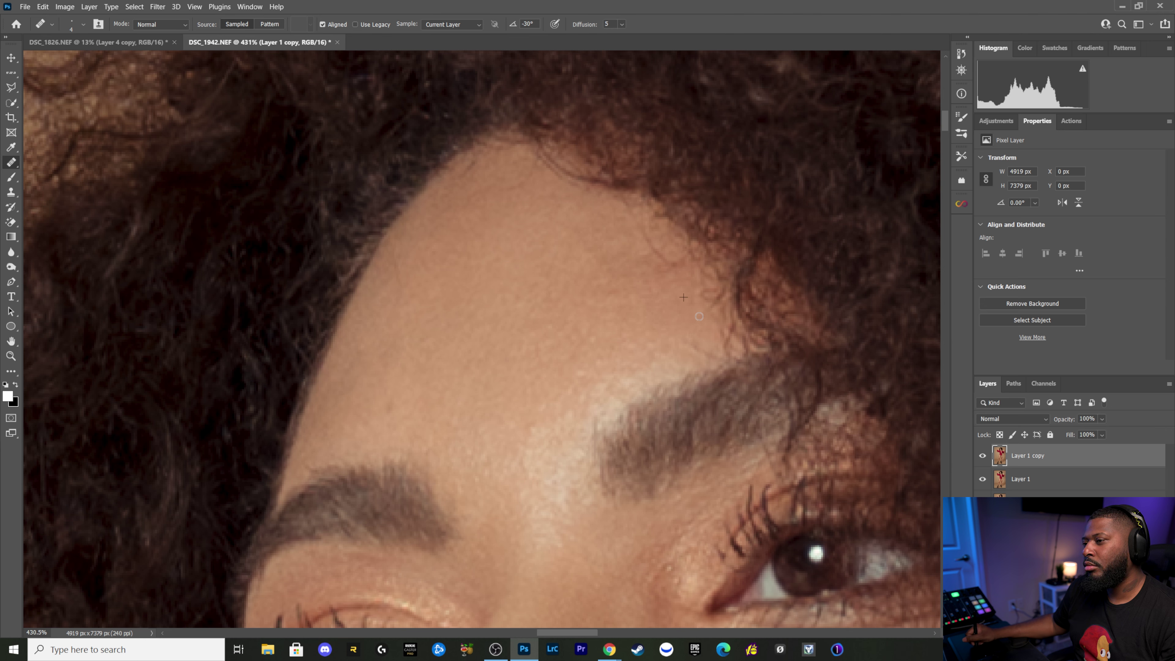
left_click(669, 336, "alt")
left_click_drag(679, 365, 708, 358)
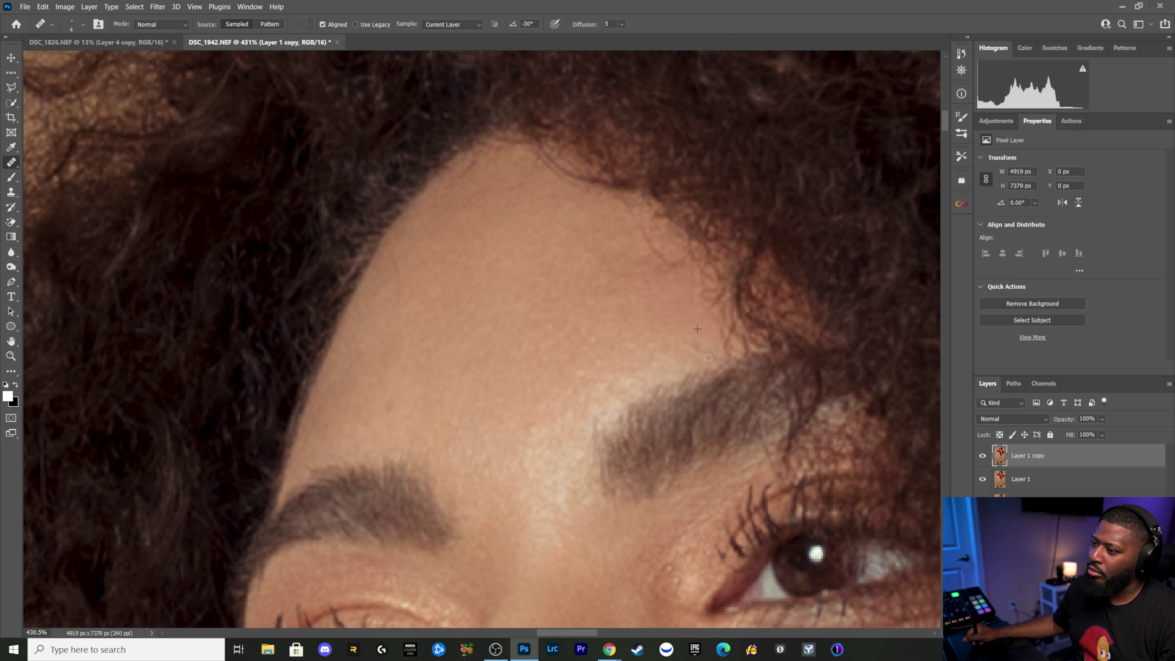
left_click(679, 317, "alt")
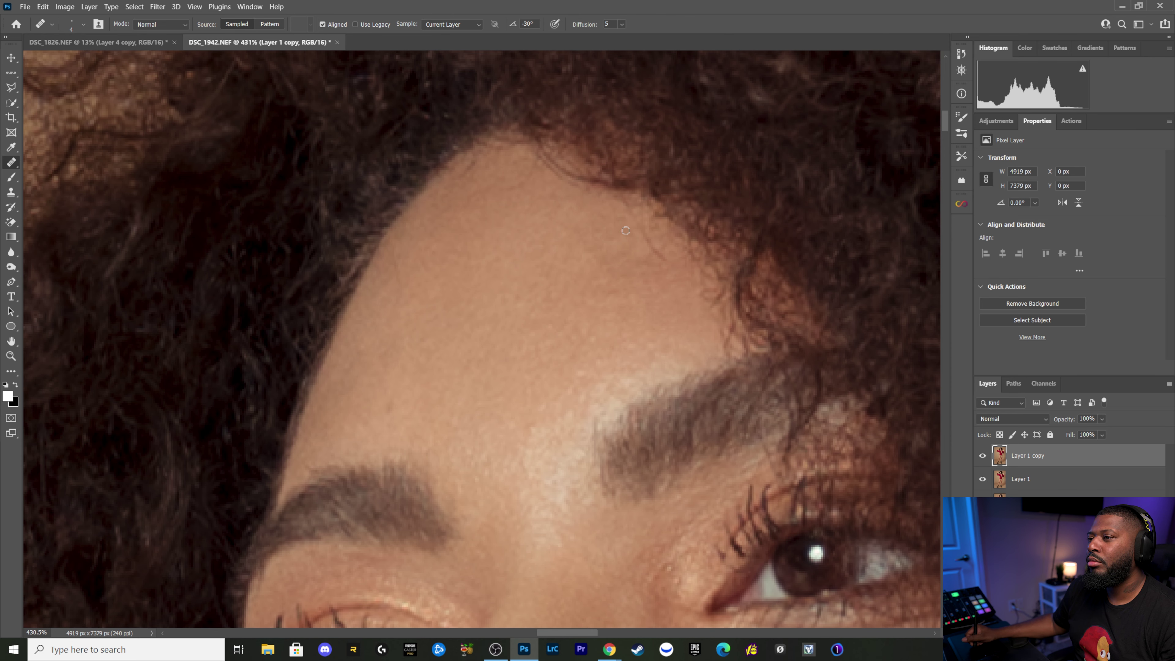
left_click_drag(636, 223, 651, 249)
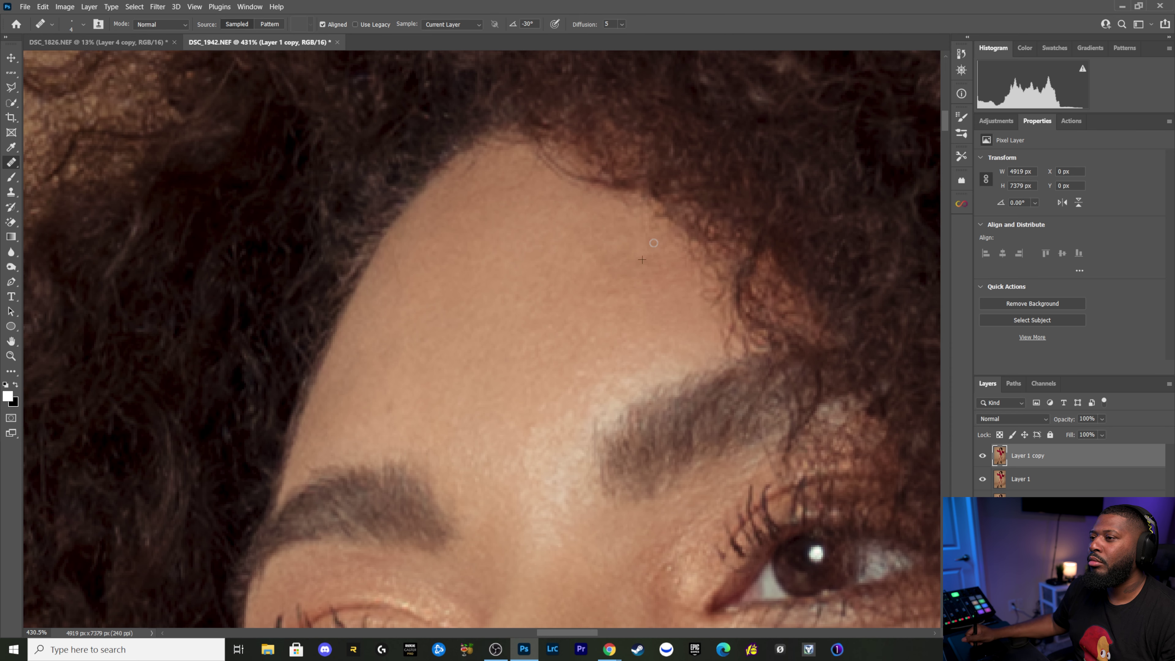
Step: Heal the blemish near the chin
scroll(601, 223, "down", 5)
scroll(579, 213, "left", 3)
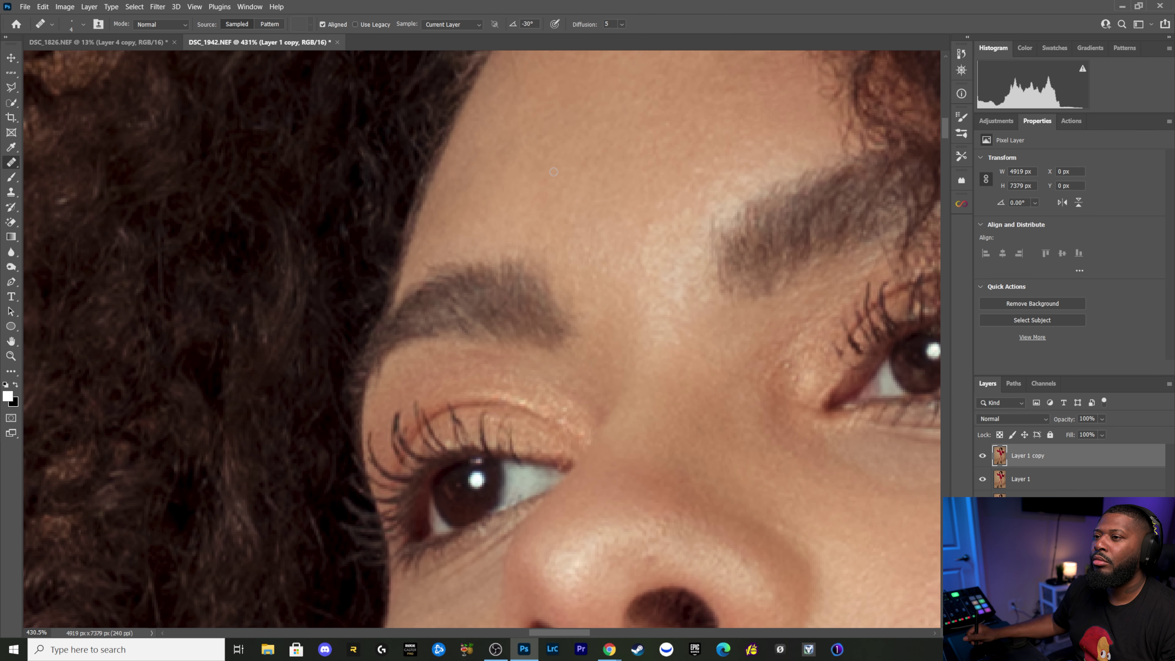
scroll(512, 185, "down", 2)
scroll(514, 139, "down", 3)
scroll(514, 131, "right", 2)
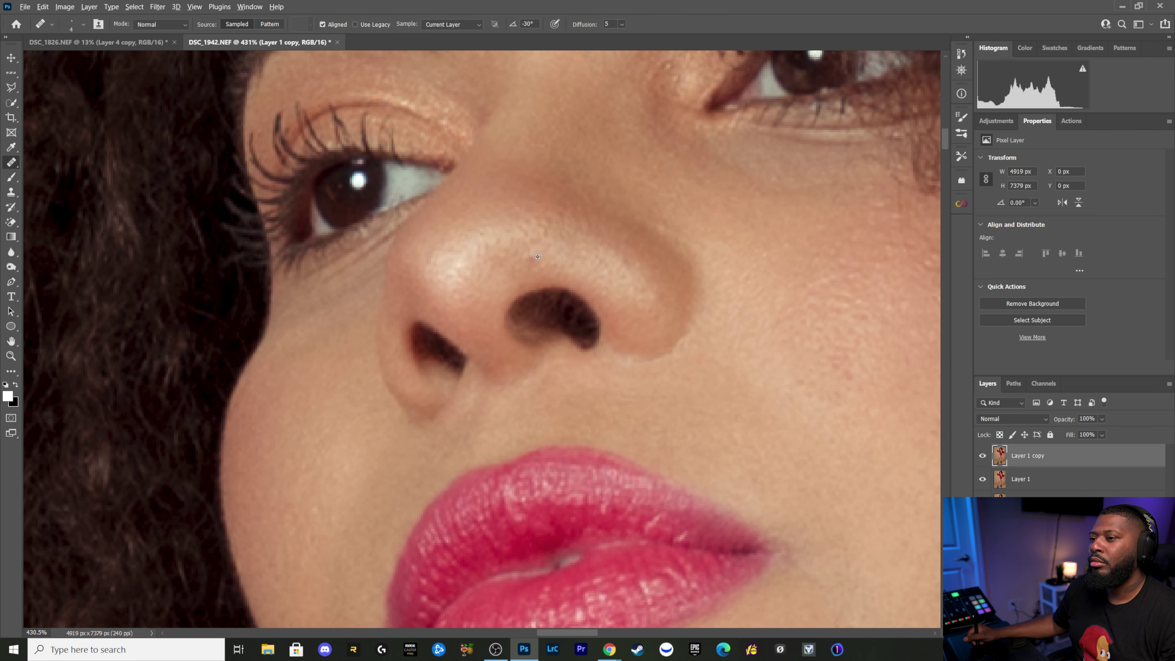
scroll(537, 260, "down", 1)
scroll(528, 190, "down", 5)
scroll(527, 185, "down", 2)
scroll(509, 186, "right", 2)
scroll(499, 194, "down", 1)
scroll(491, 204, "right", 2)
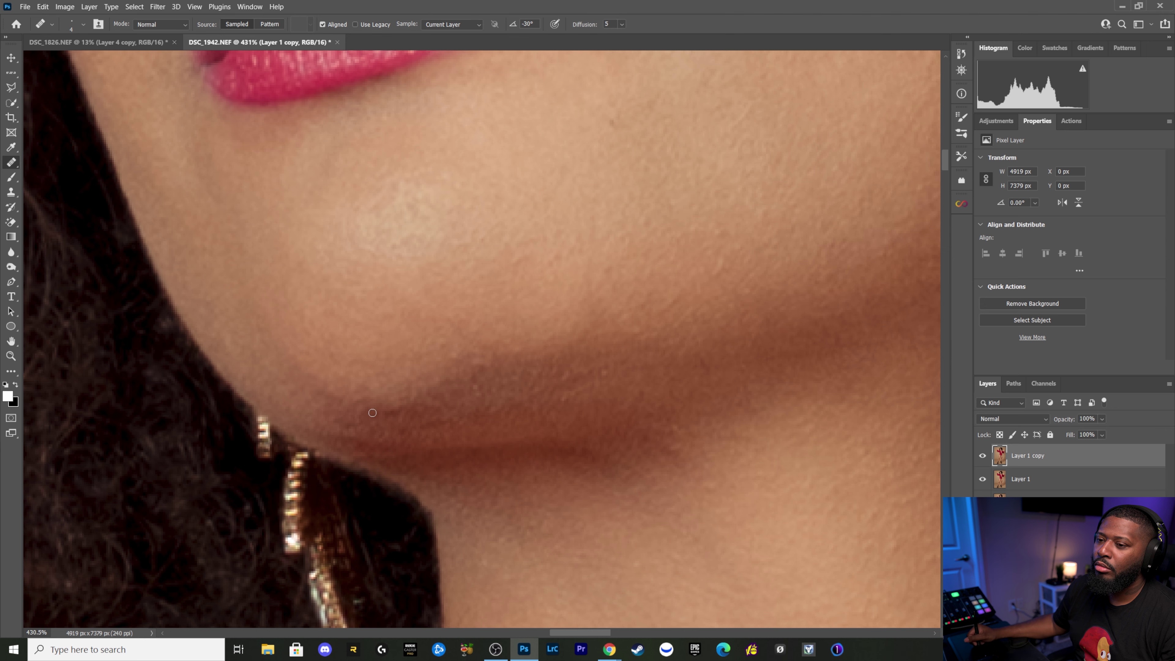
left_click_drag(410, 408, 416, 403)
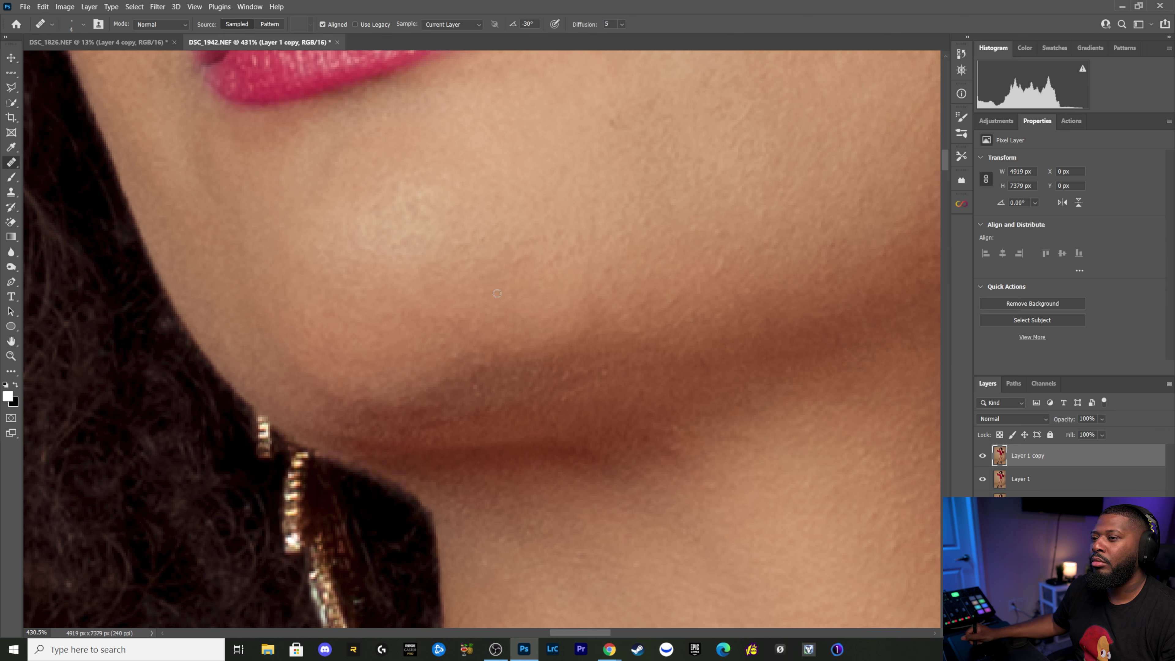
Step: Pan down from the face past the neck to the torso and red bodysuit
scroll(505, 288, "down", 10)
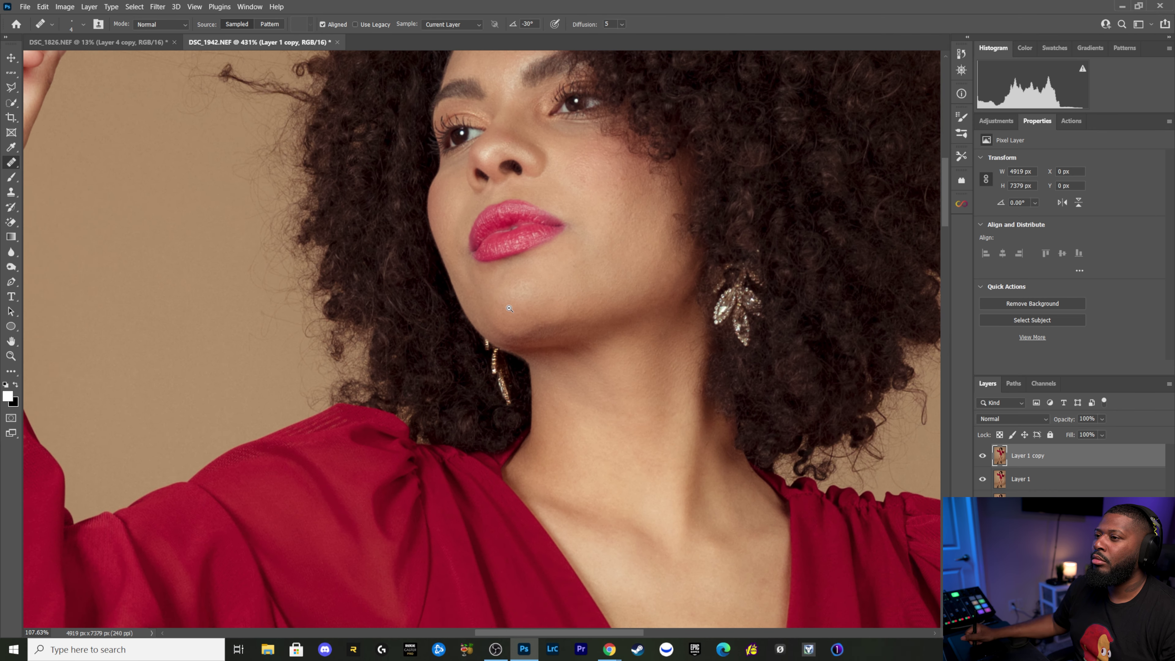
left_click_drag(515, 329, 490, 391)
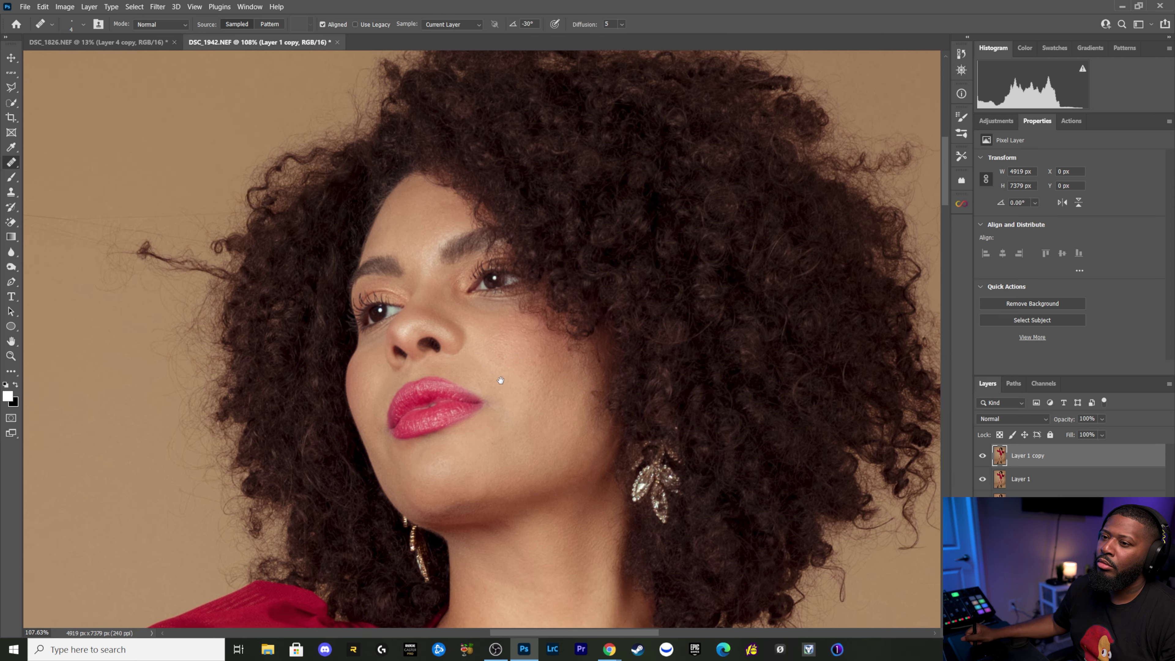
left_click_drag(490, 391, 493, 342)
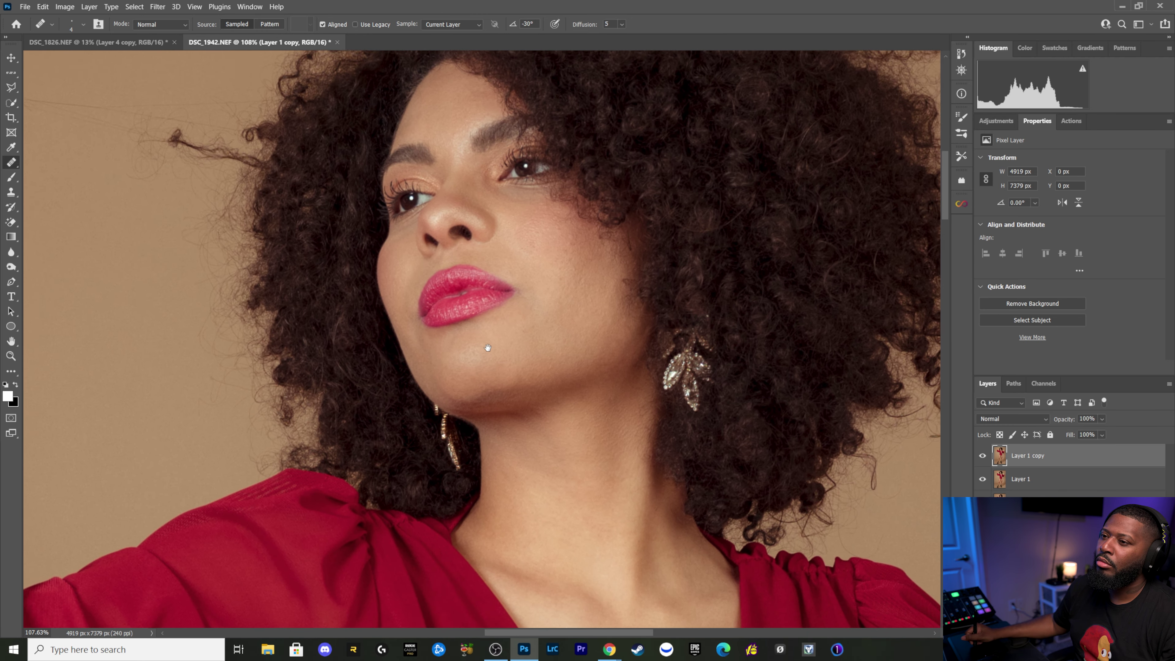
left_click_drag(505, 511, 508, 381)
scroll(507, 381, "down", 5)
left_click_drag(493, 597, 477, 242)
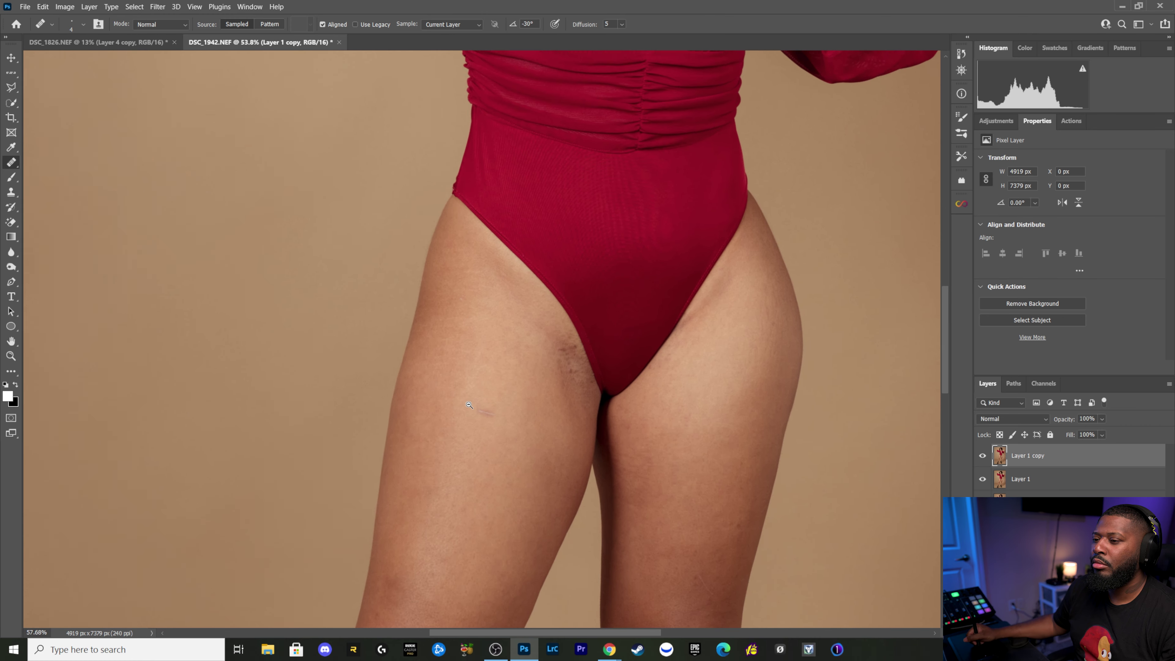
Step: Centre the view on the inner thigh and shrink the Healing Brush two steps
scroll(507, 410, "up", 8)
scroll(507, 410, "down", 3)
left_click_drag(507, 410, 490, 370)
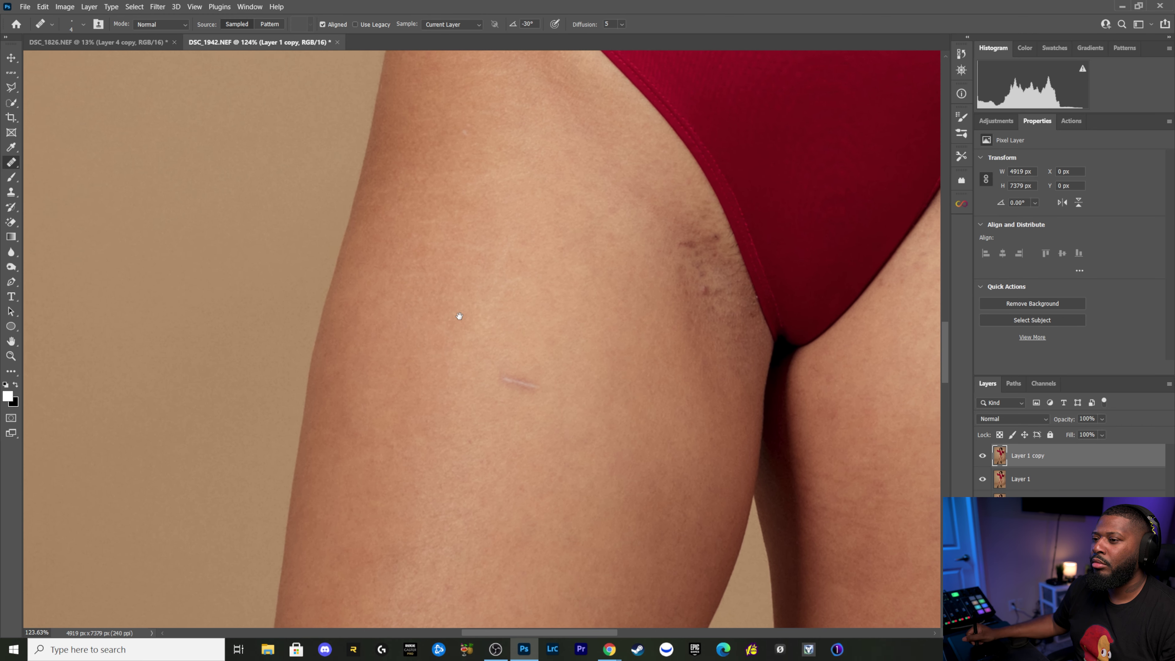
scroll(518, 386, "up", 1)
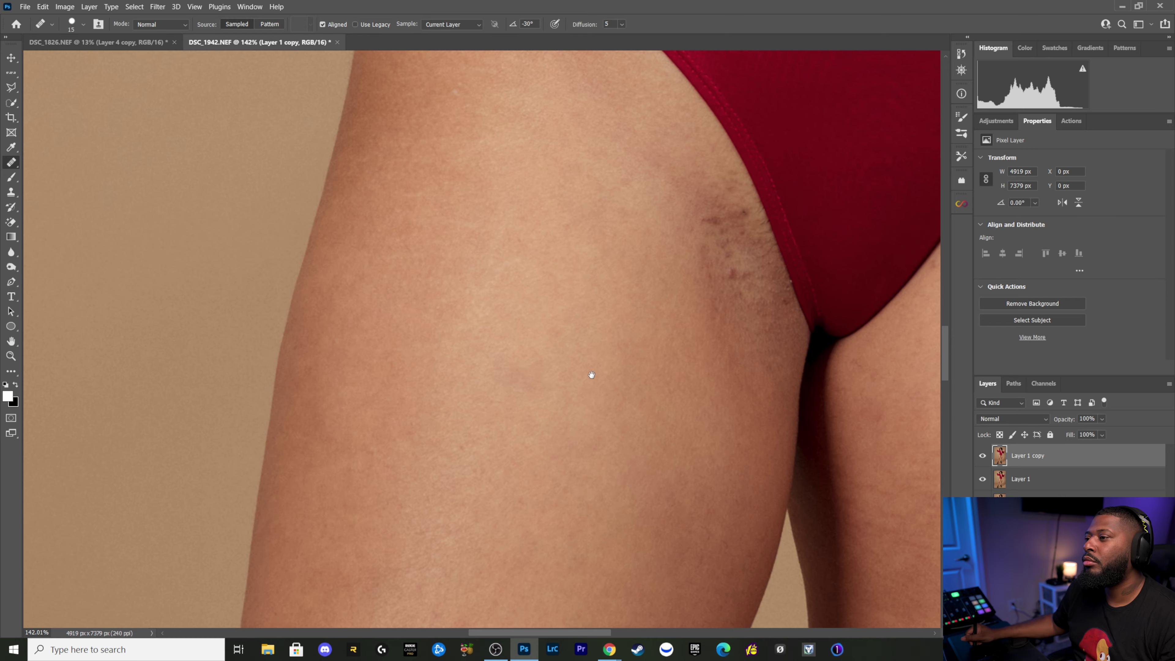
left_click_drag(657, 354, 542, 390)
scroll(572, 249, "up", 3)
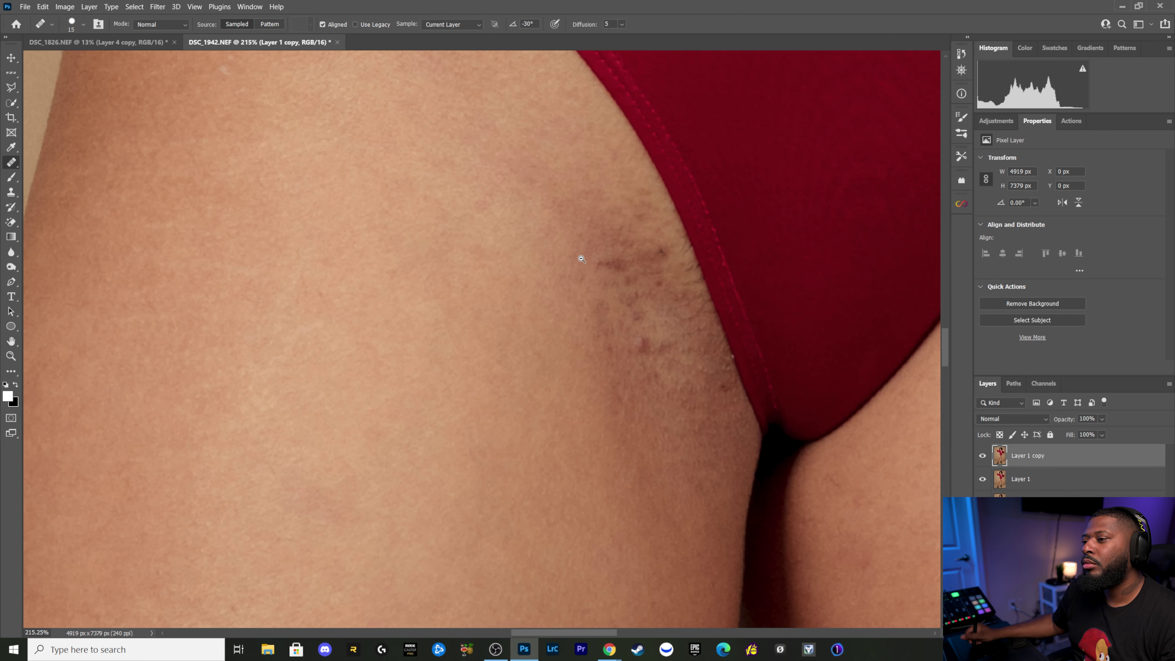
key("bracketleft")
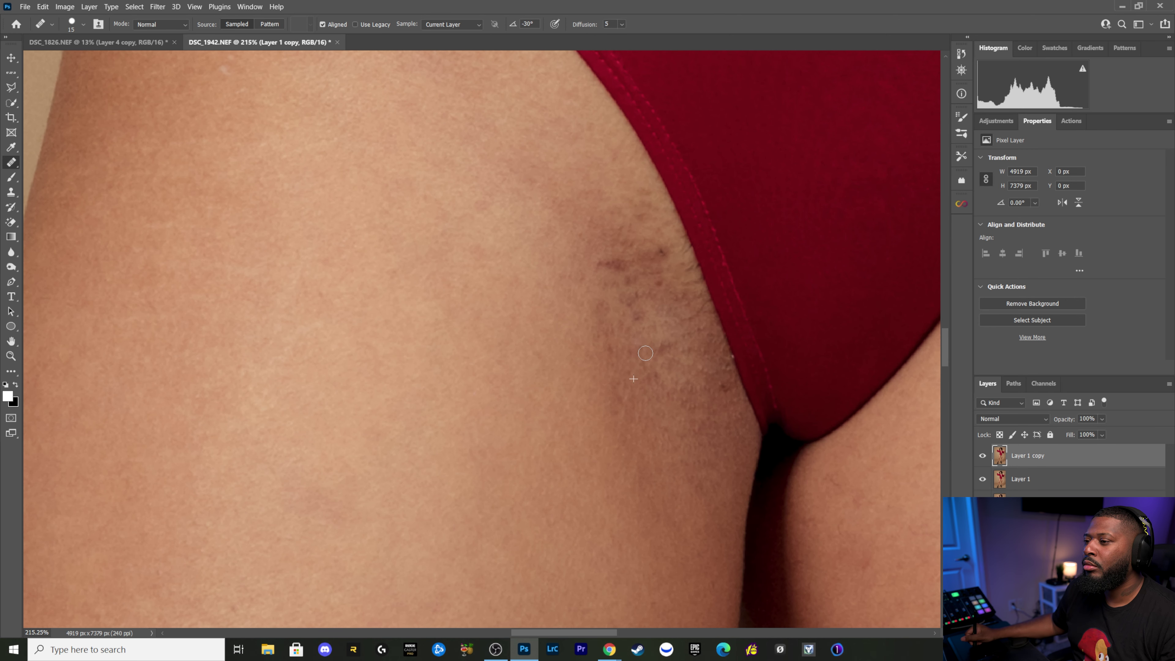
key("bracketleft")
Step: Heal the dark marks and stubble patch on the inner thigh beside the bodysuit, zoomed to 313%
left_click_drag(657, 382, 636, 404)
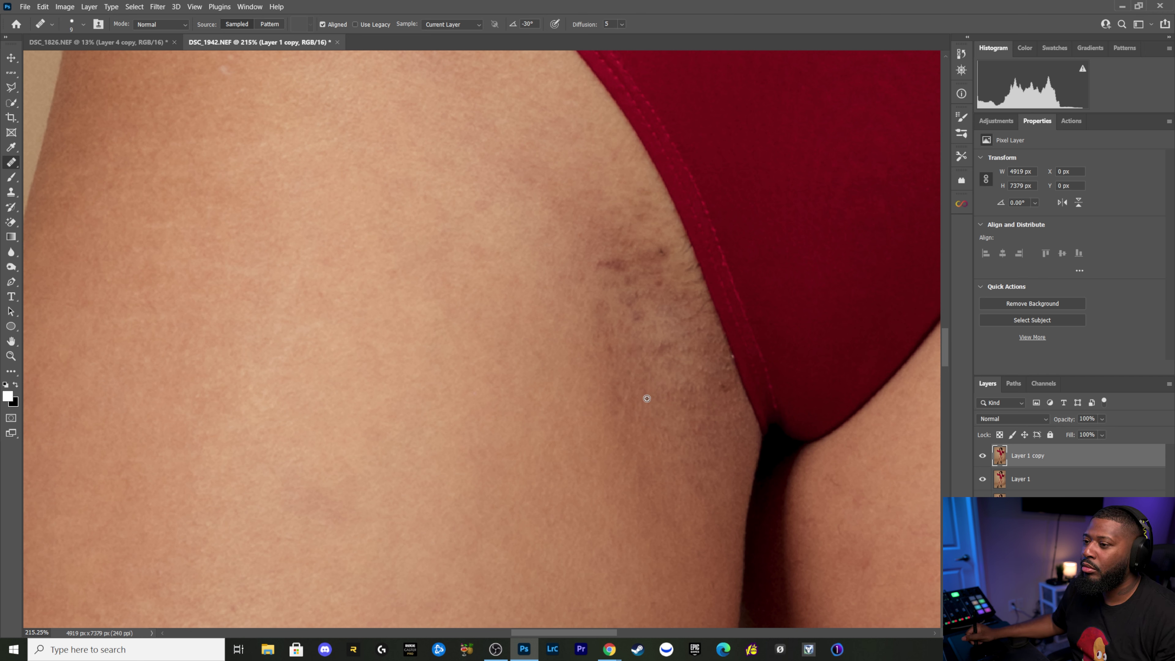
mouse_move(625, 407)
left_mouse_down()
mouse_move(616, 392)
mouse_move(625, 407)
left_mouse_up()
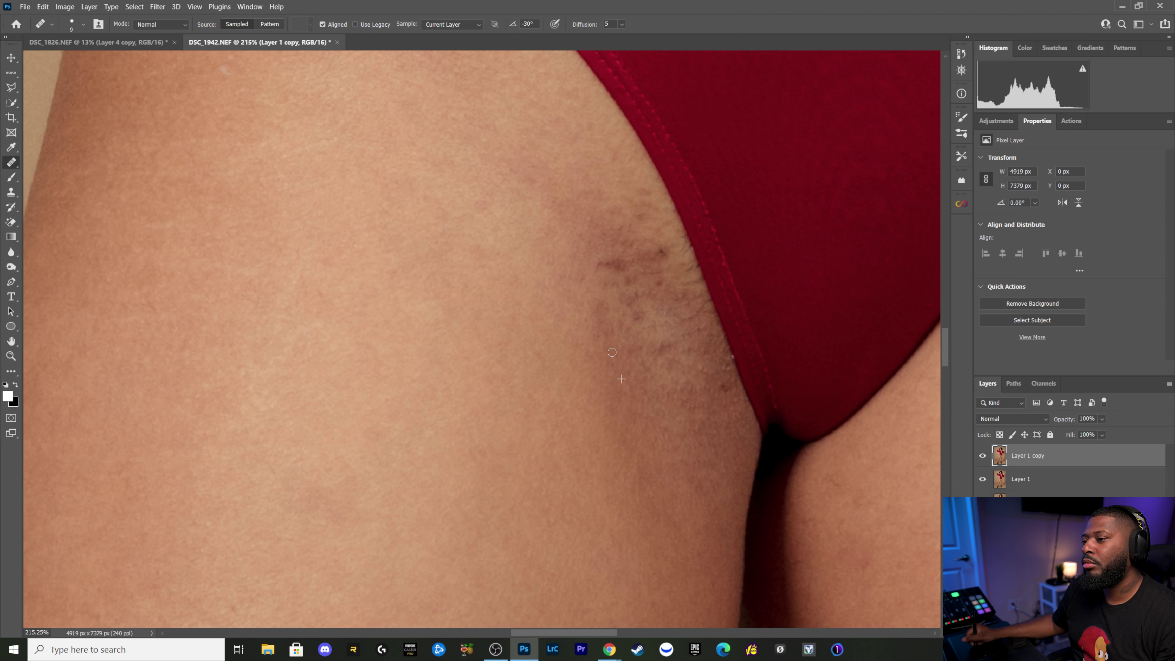
left_click_drag(612, 352, 606, 305)
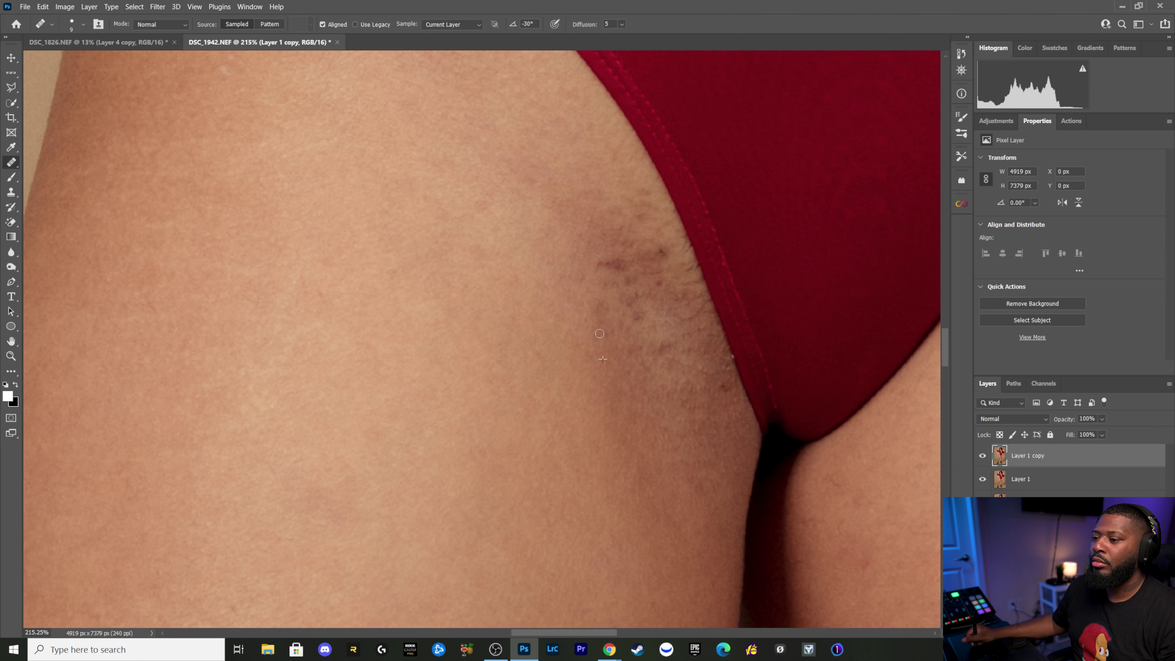
mouse_move(594, 304)
left_mouse_down()
mouse_move(603, 308)
mouse_move(604, 269)
left_mouse_up()
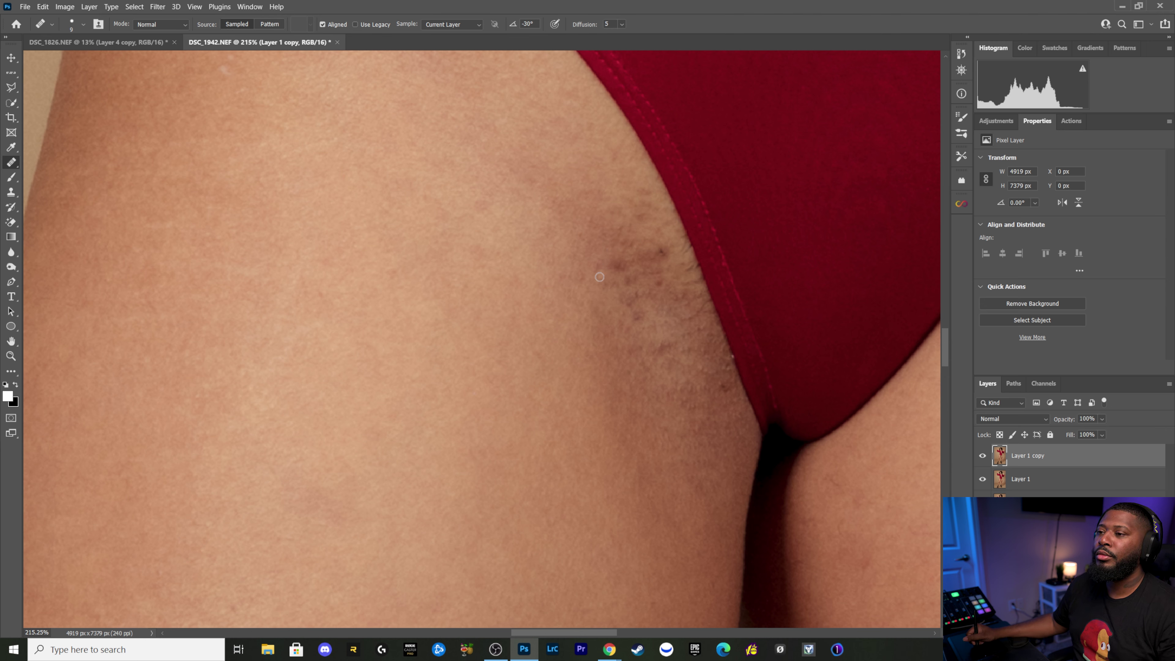
left_click(585, 286, "alt")
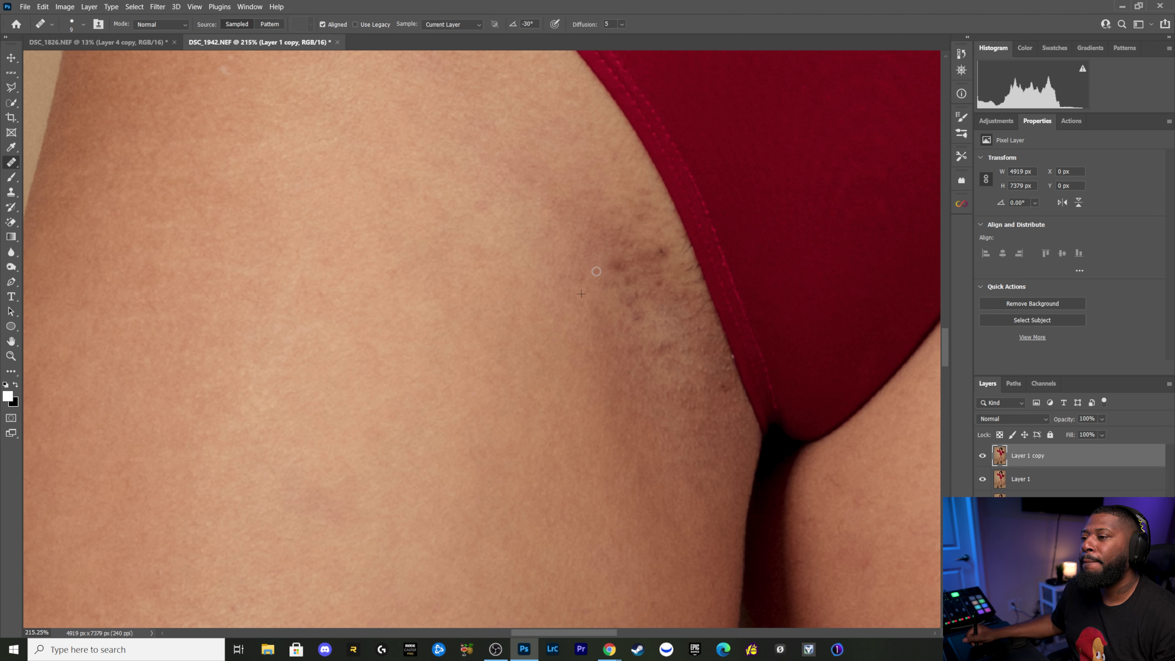
left_click_drag(606, 282, 615, 262)
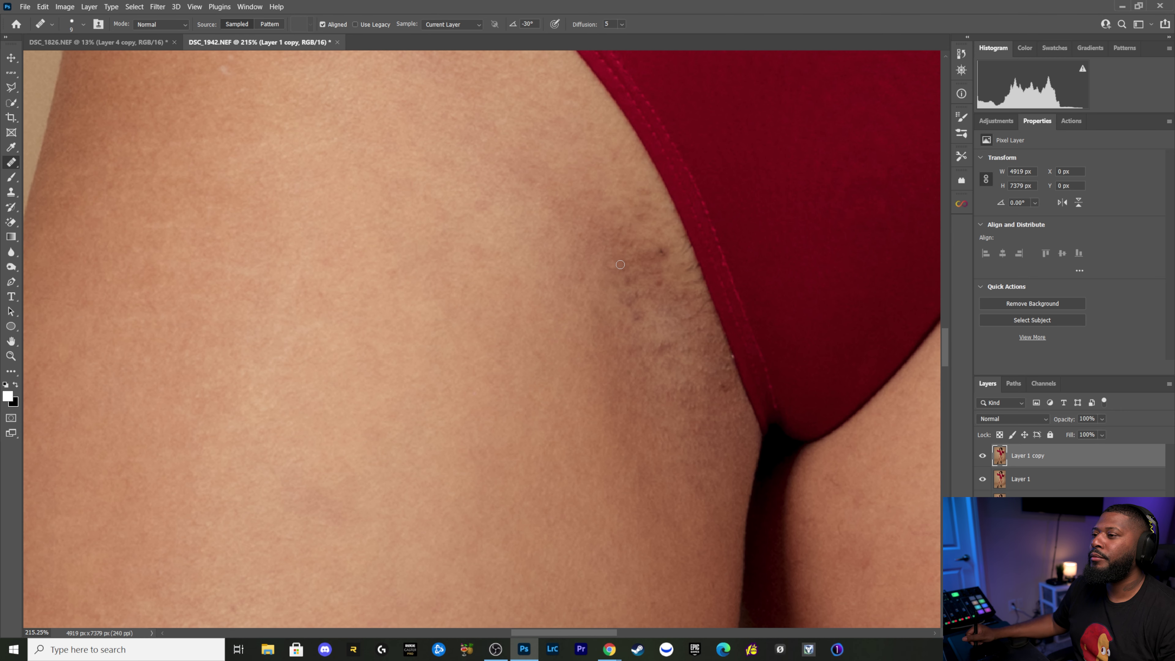
left_click_drag(621, 266, 565, 218)
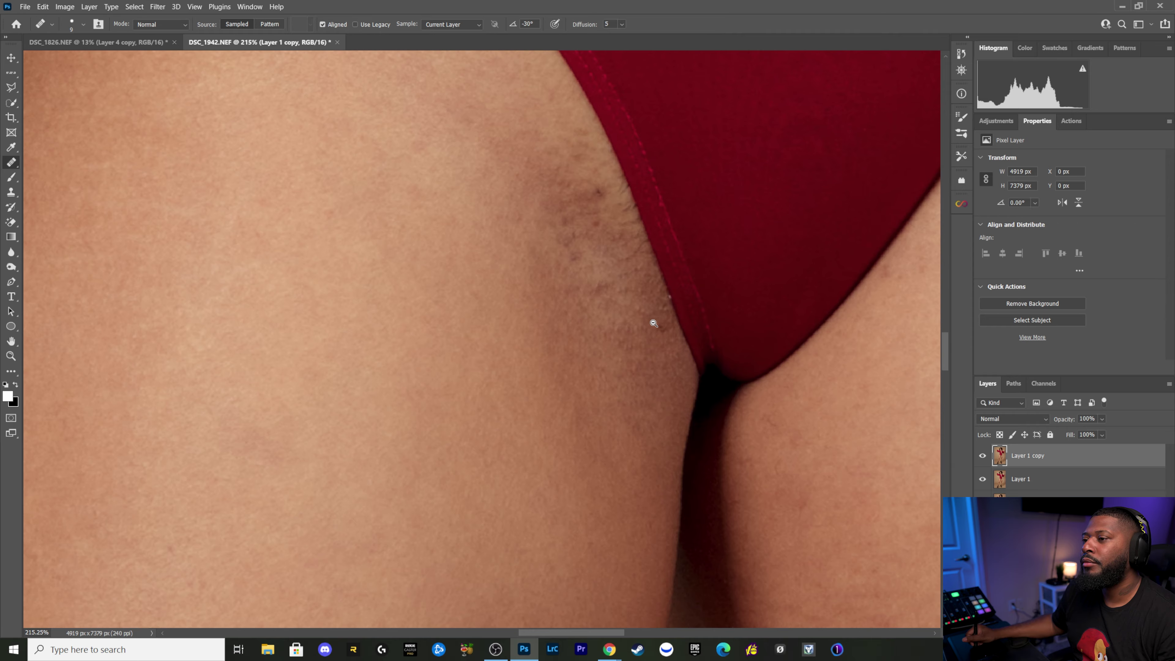
scroll(655, 329, "up", 2)
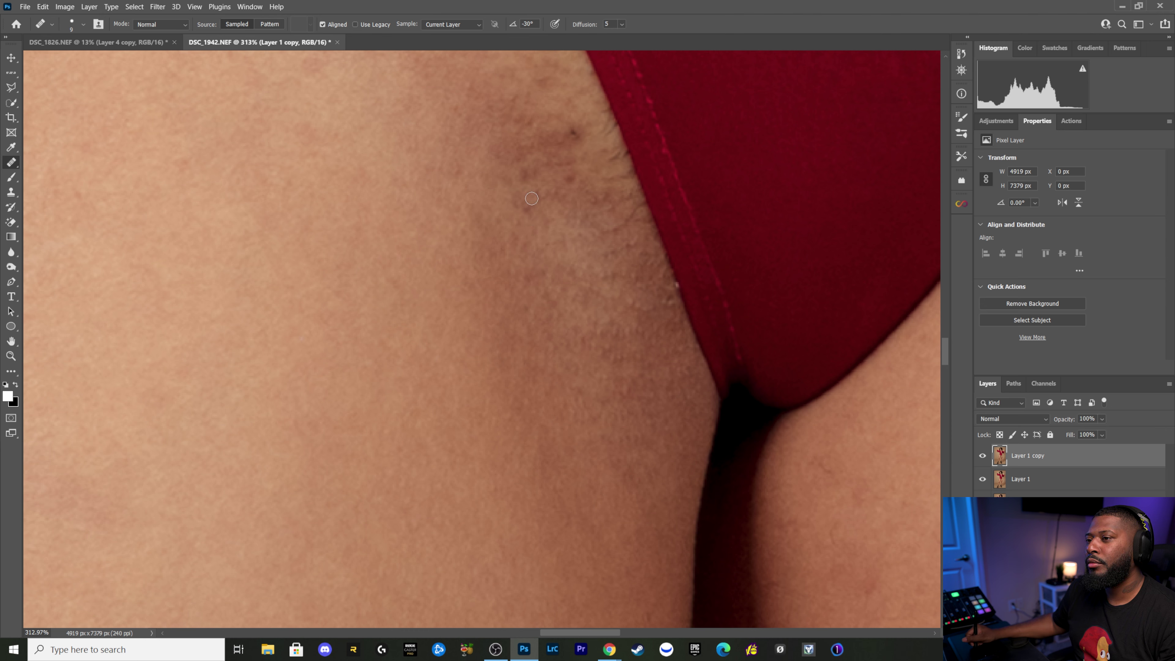
Step: Sample clean skin near the dark spots and fine-tune the Healing Brush size
left_click(517, 206, "alt")
left_click(537, 195)
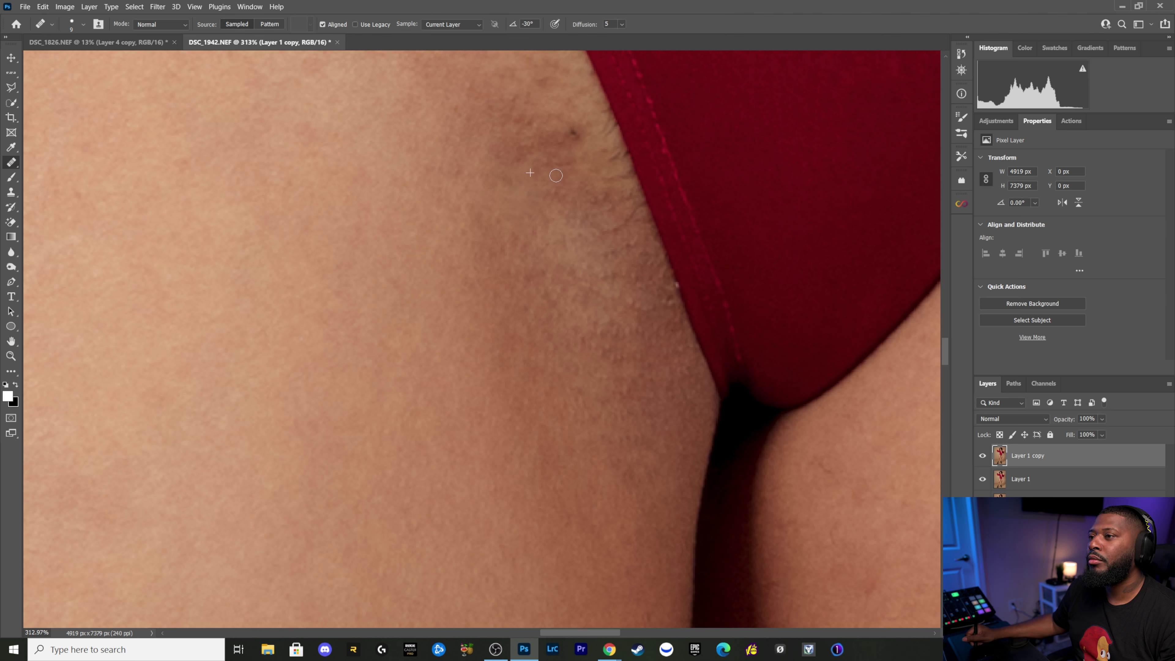
key("bracketleft")
key("bracketleft")
key("bracketleft")
key("bracketleft")
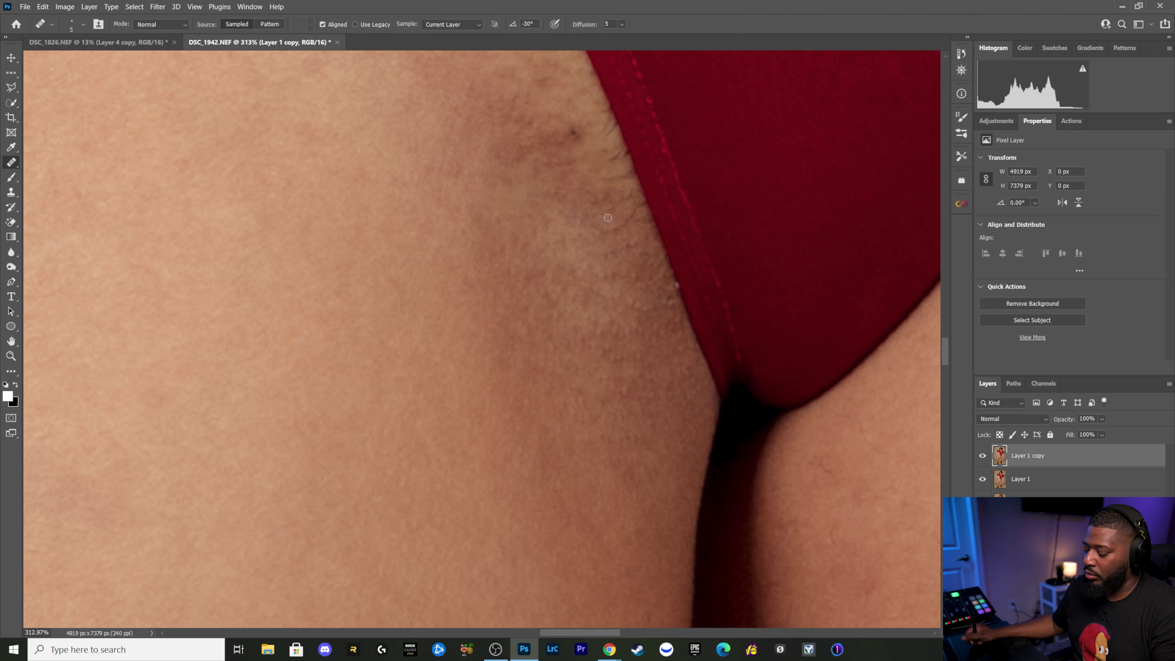
key("bracketright")
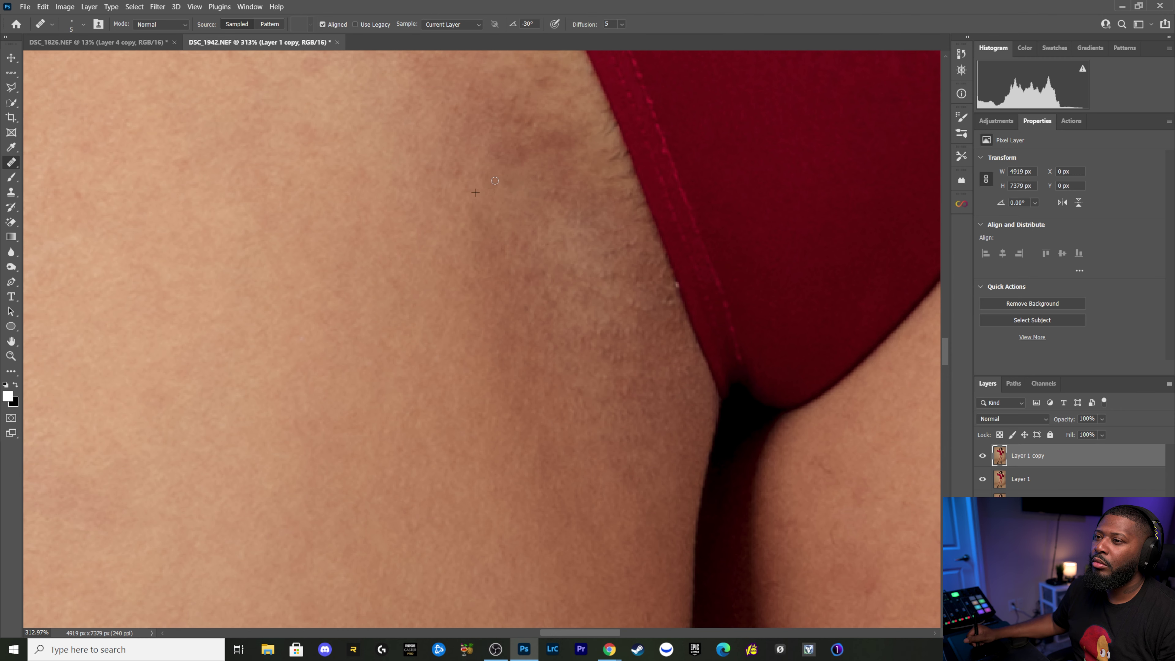
Step: Heal the remaining dark hair spots along the upper inner thigh from a new sample
left_click(472, 174, "alt")
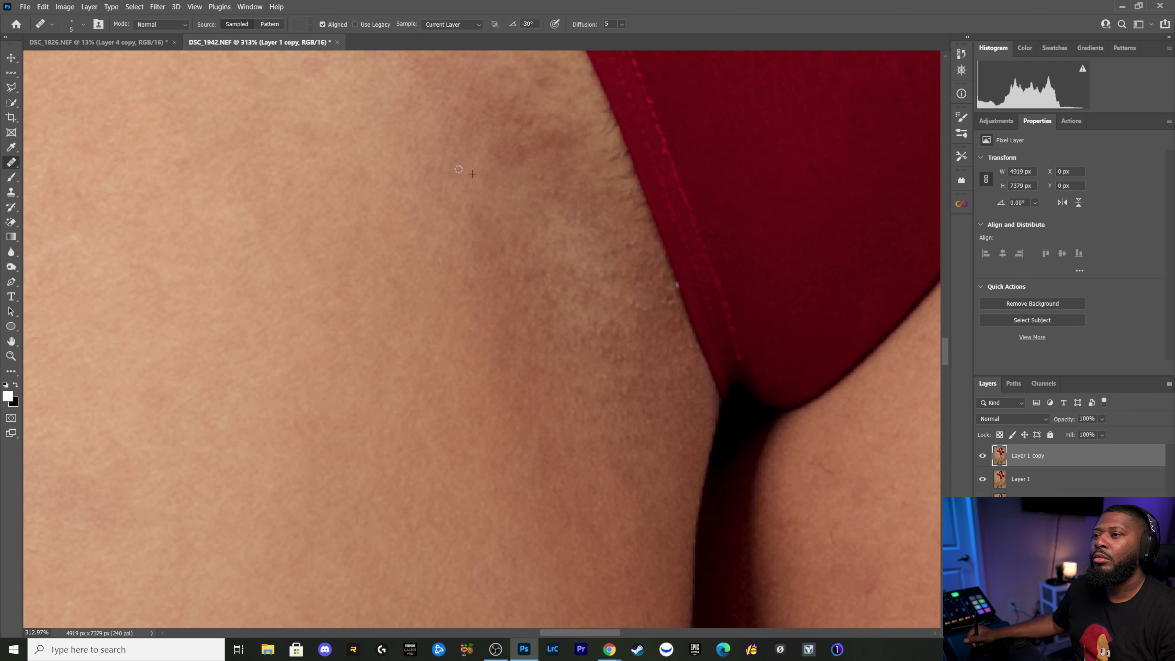
scroll(478, 197, "up", 3)
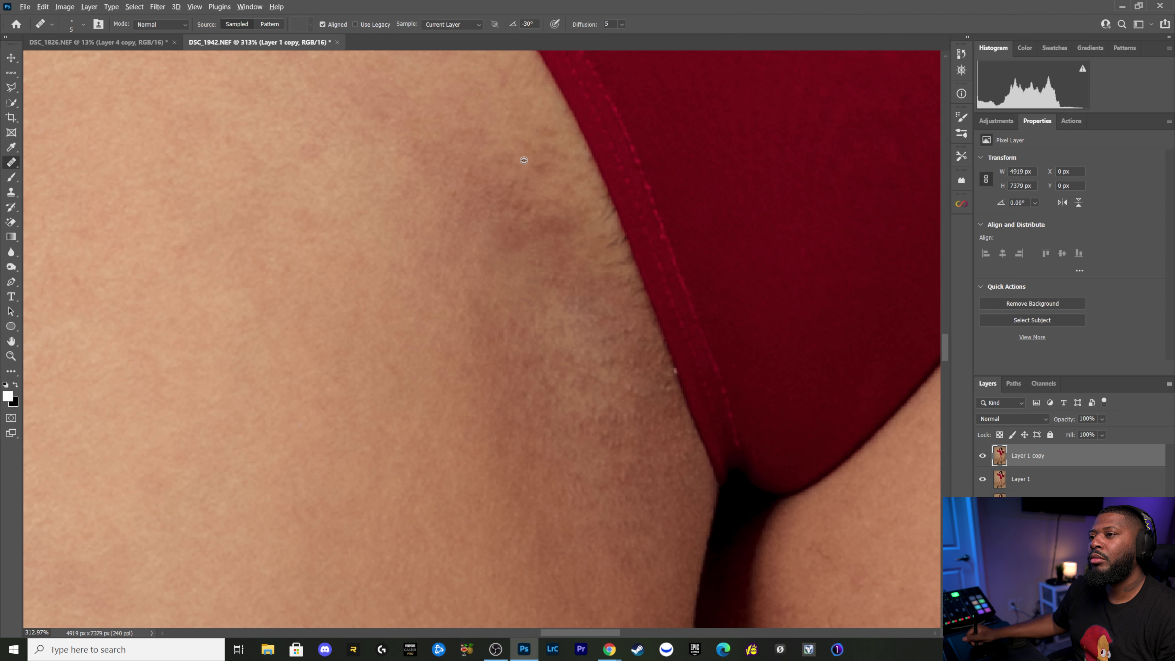
left_click_drag(540, 169, 530, 165)
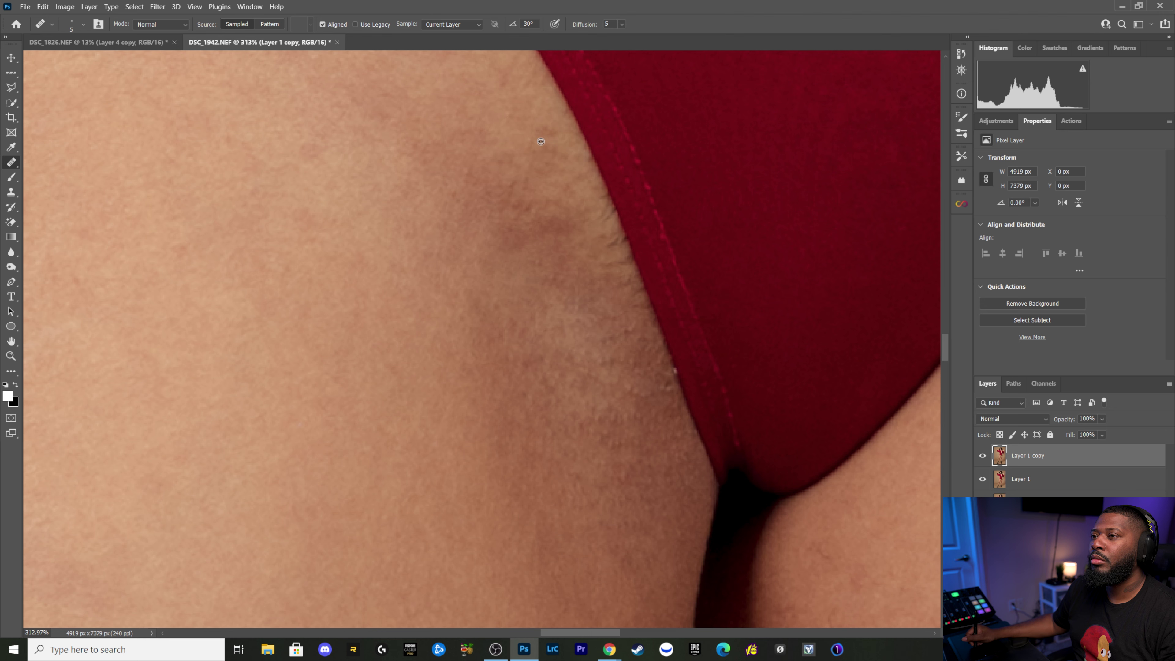
mouse_move(553, 137)
left_mouse_down()
mouse_move(541, 150)
mouse_move(496, 148)
left_mouse_up()
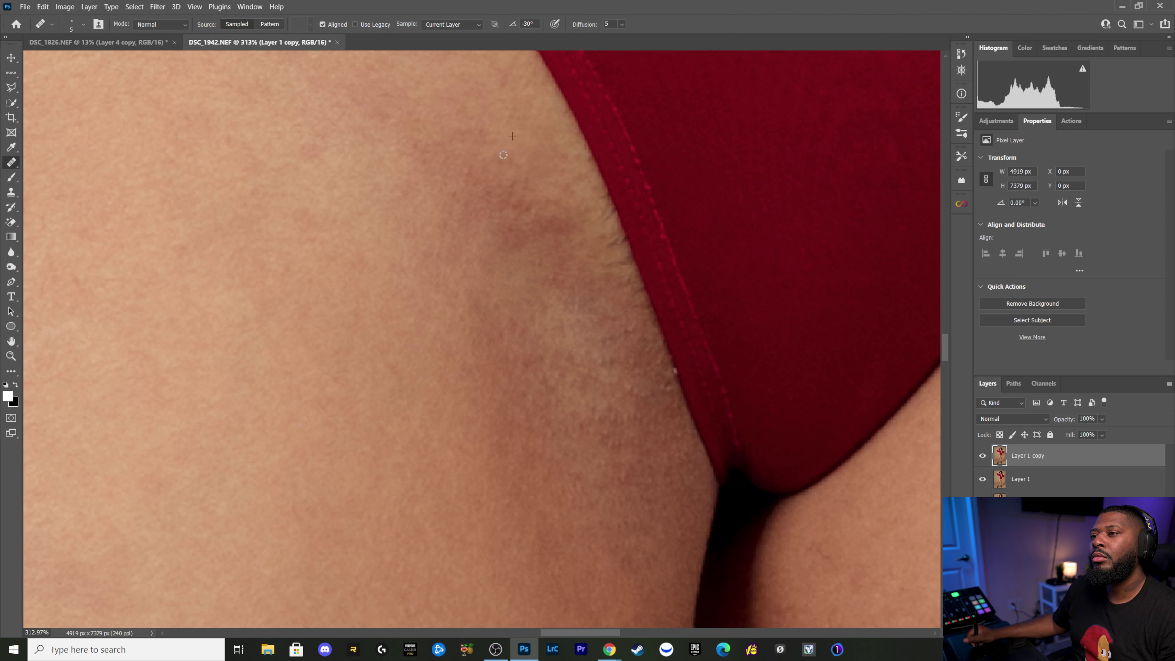
left_click_drag(481, 139, 466, 139)
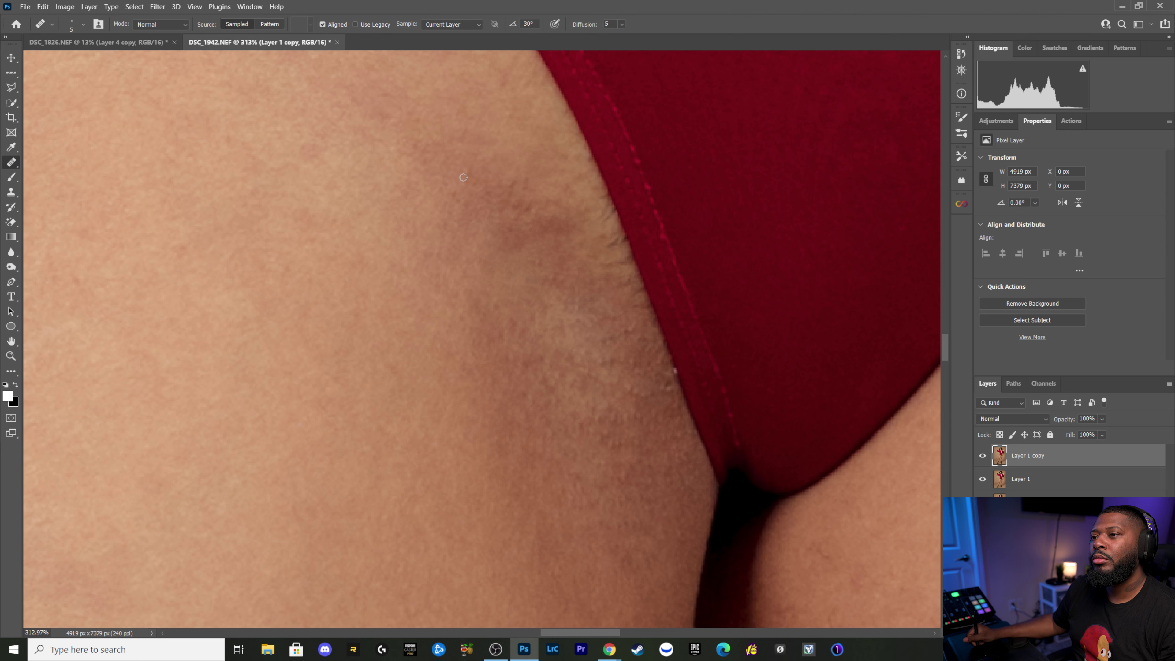
left_click_drag(469, 170, 514, 183)
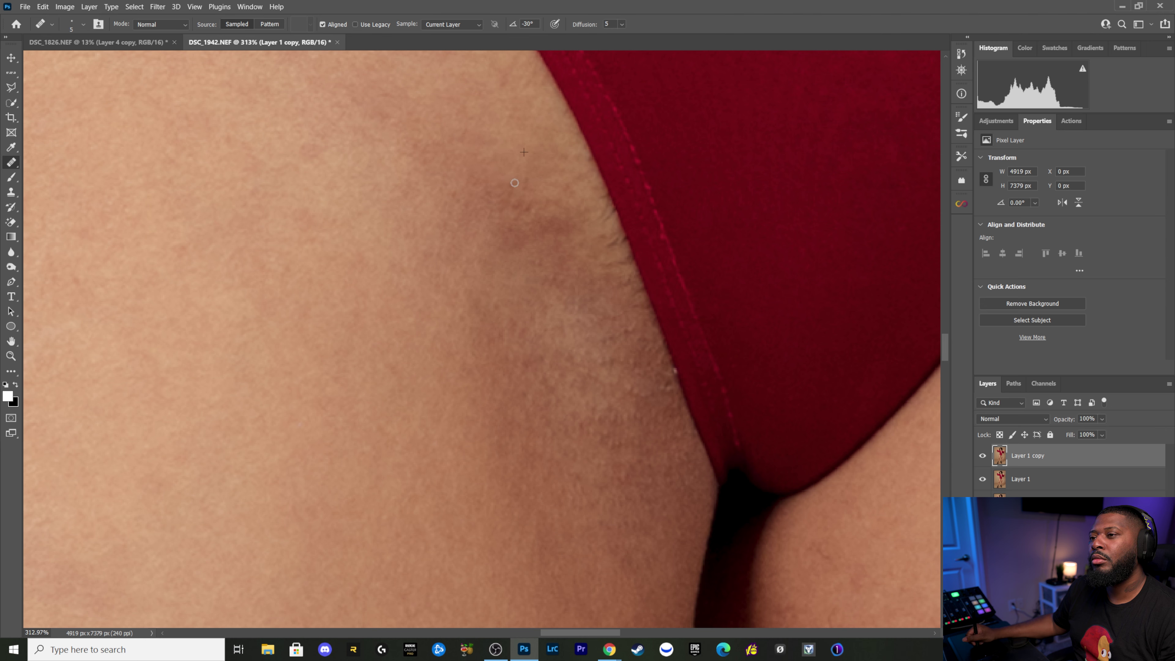
mouse_move(527, 180)
left_mouse_down()
mouse_move(467, 241)
mouse_move(488, 318)
left_mouse_up()
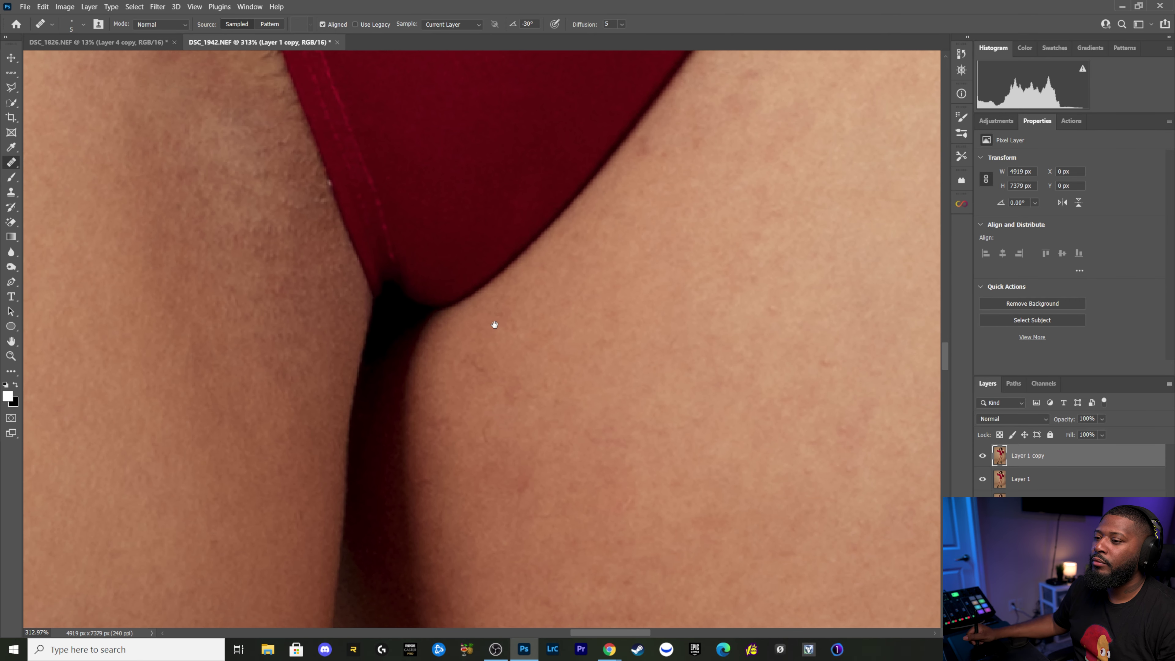
Step: Heal a small blemish on the other inner thigh and enlarge the brush slightly
left_click(501, 423, "alt")
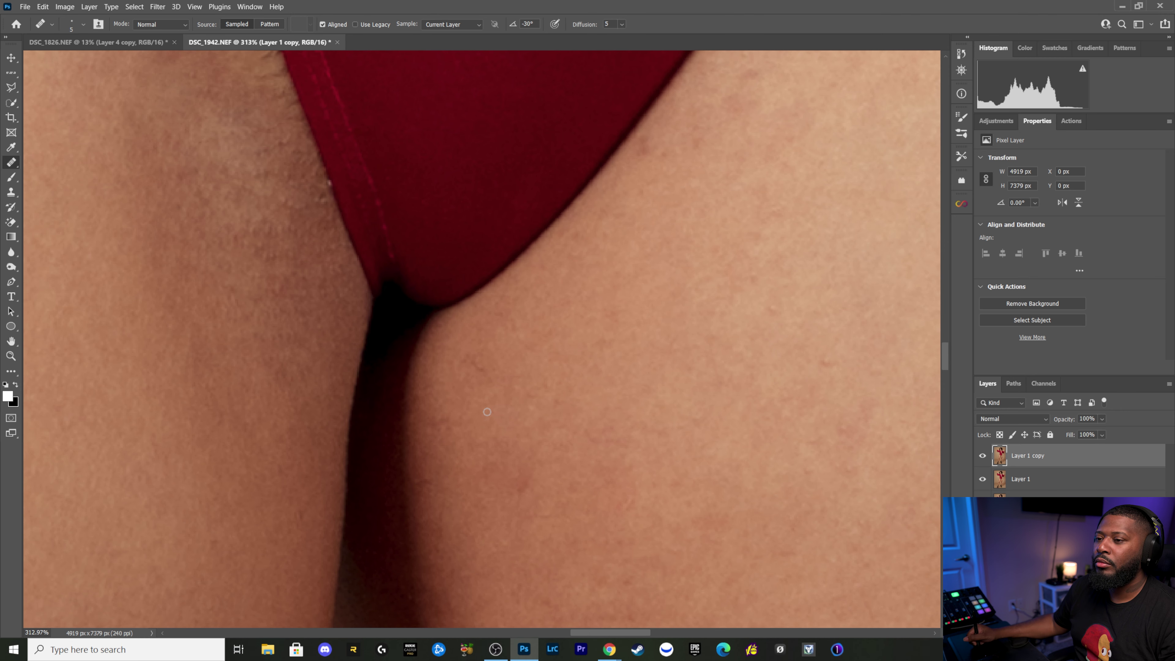
left_click(473, 363)
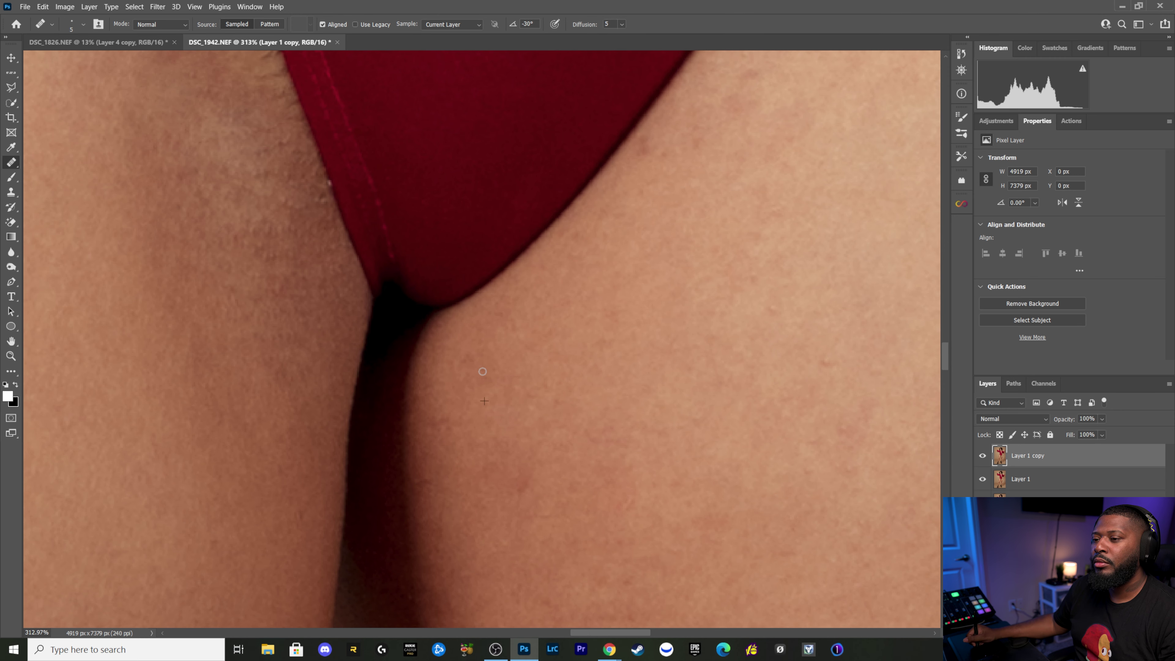
mouse_move(463, 370)
left_mouse_down()
mouse_move(499, 327)
mouse_move(526, 320)
left_mouse_up()
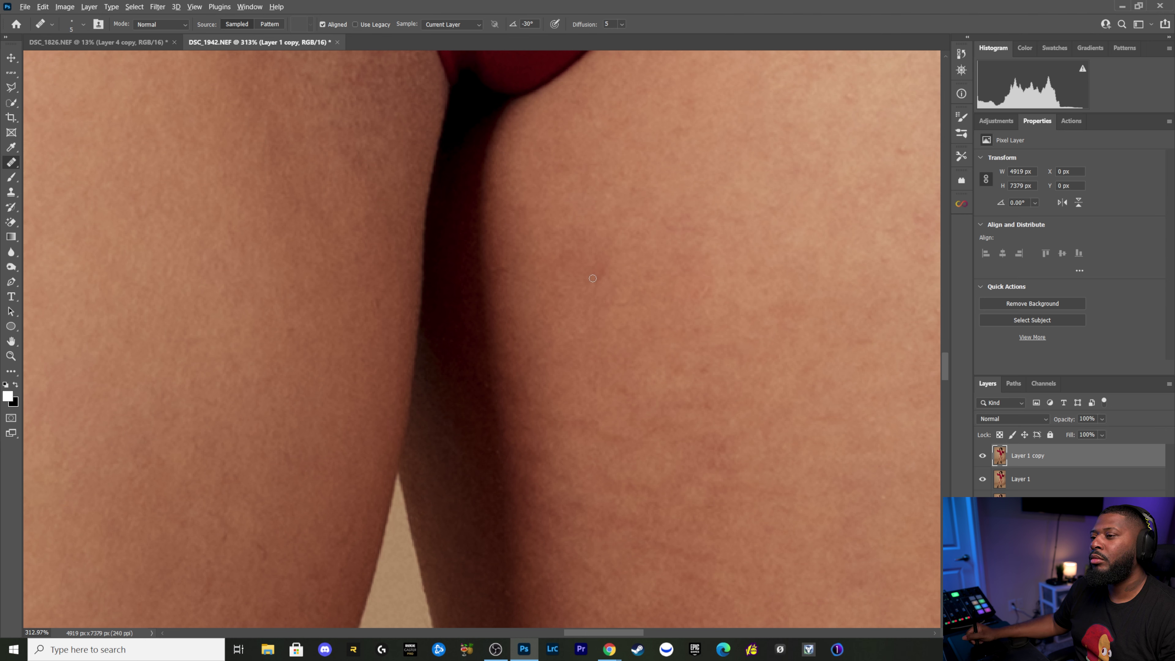
key("bracketright")
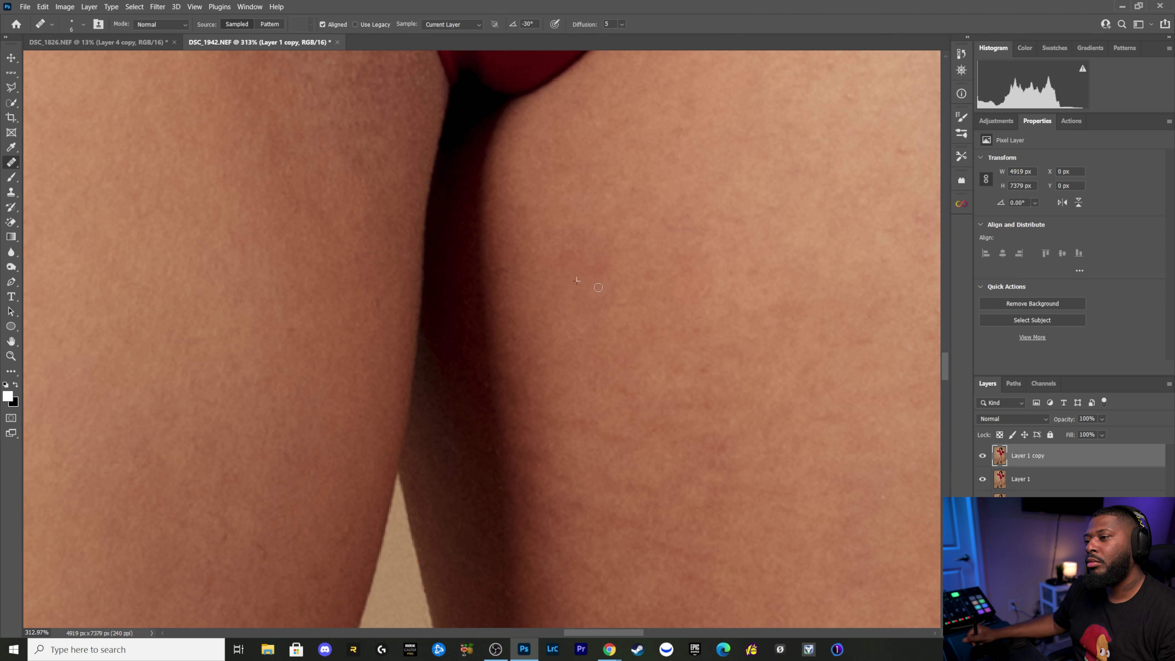
Step: Resample clean skin and heal the small dark blemish just below the red garment
left_click_drag(618, 292, 531, 341)
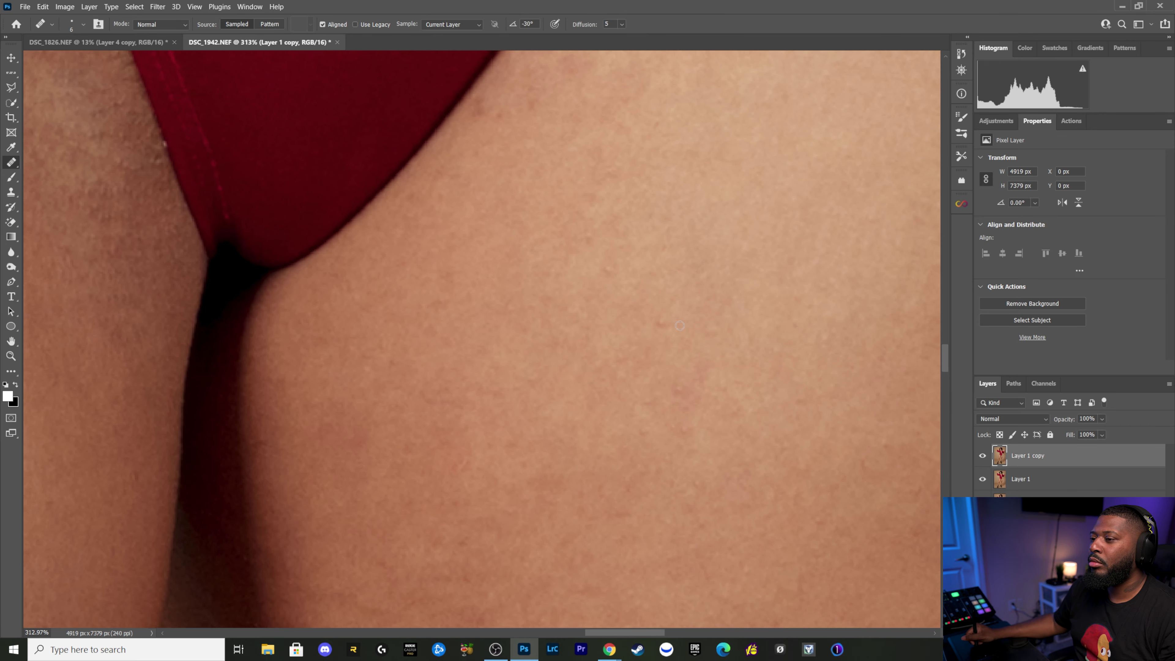
left_click(606, 286, "alt")
left_click_drag(618, 270, 640, 325)
left_click_drag(495, 97, 640, 295)
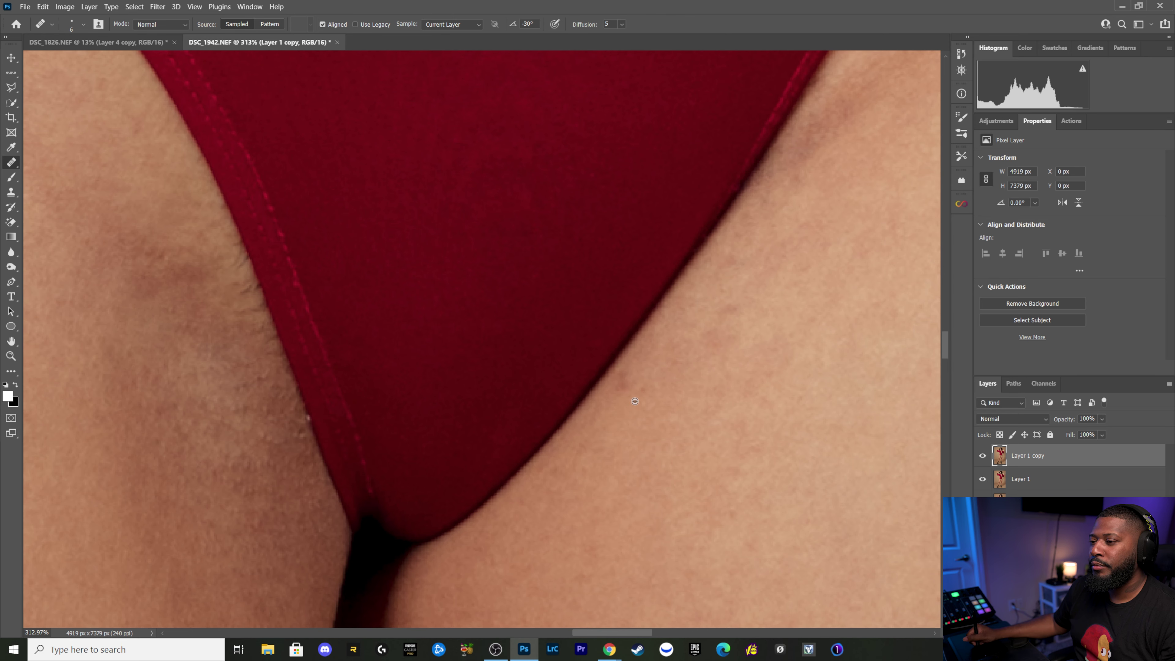
left_click(622, 389)
mouse_move(621, 380)
left_mouse_down()
mouse_move(584, 439)
mouse_move(536, 388)
mouse_move(551, 312)
left_mouse_up()
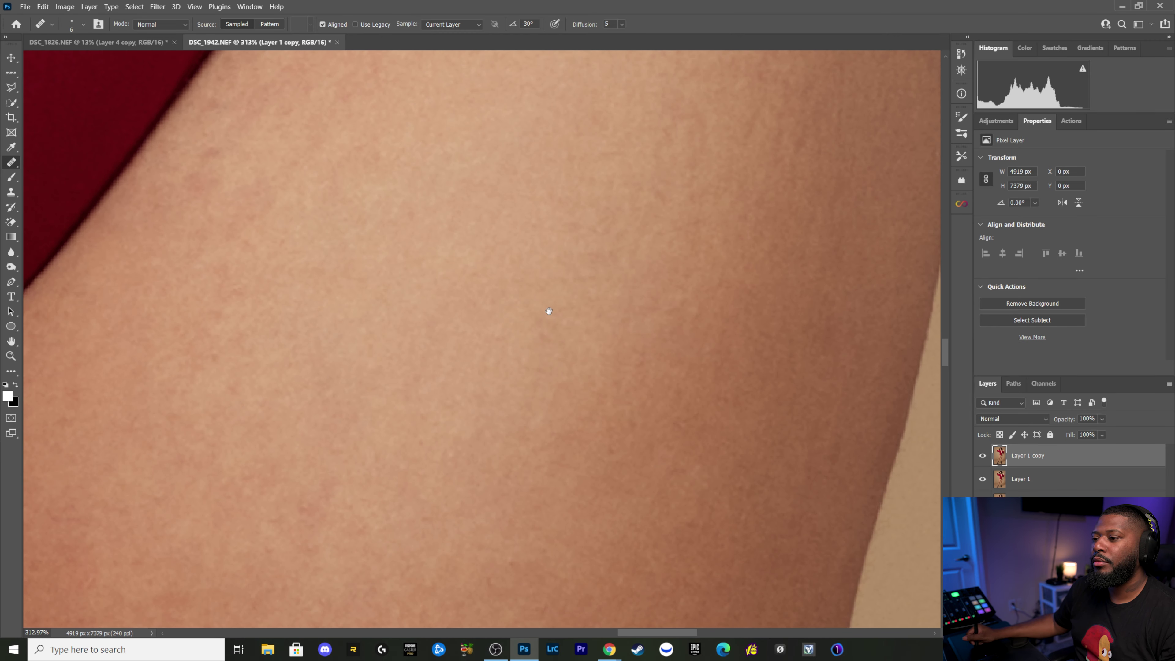
scroll(551, 311, "down", 3)
scroll(506, 331, "down", 3)
scroll(501, 255, "down", 3)
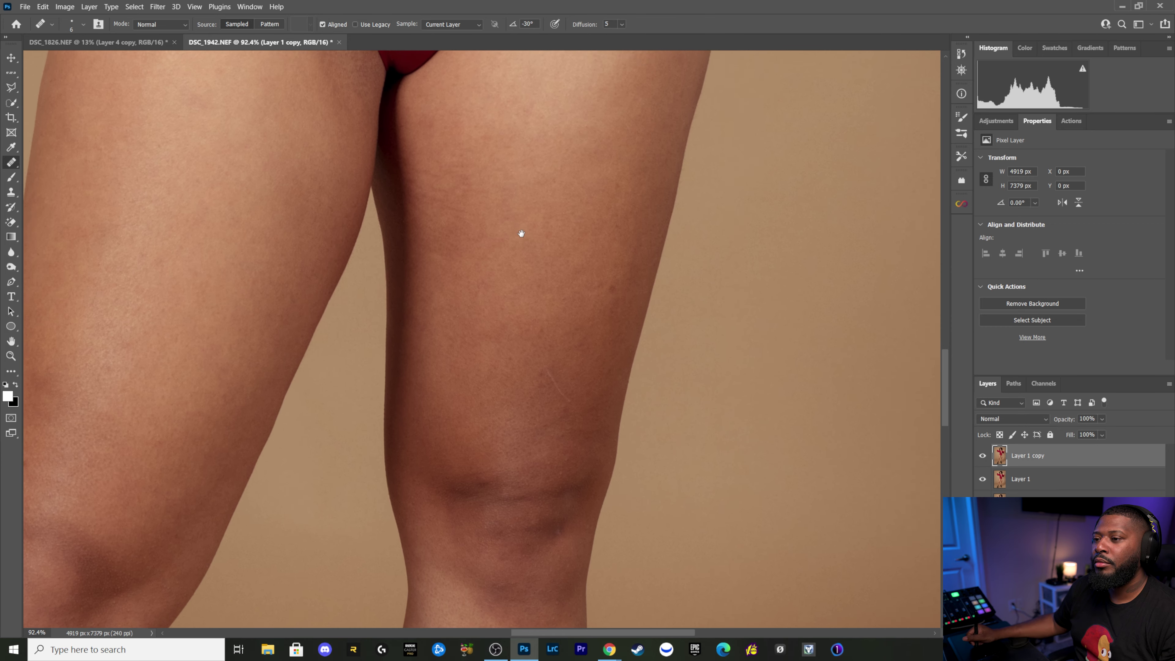
scroll(519, 236, "down", 2)
scroll(586, 289, "up", 2)
scroll(608, 296, "up", 1)
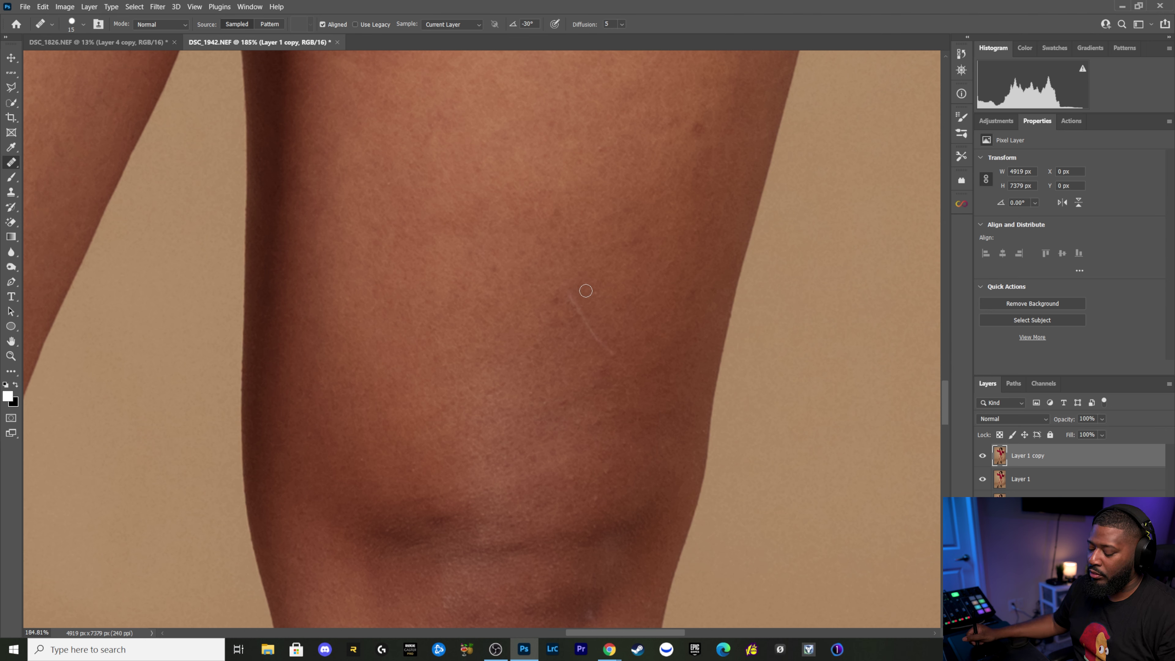
left_click_drag(572, 295, 616, 355)
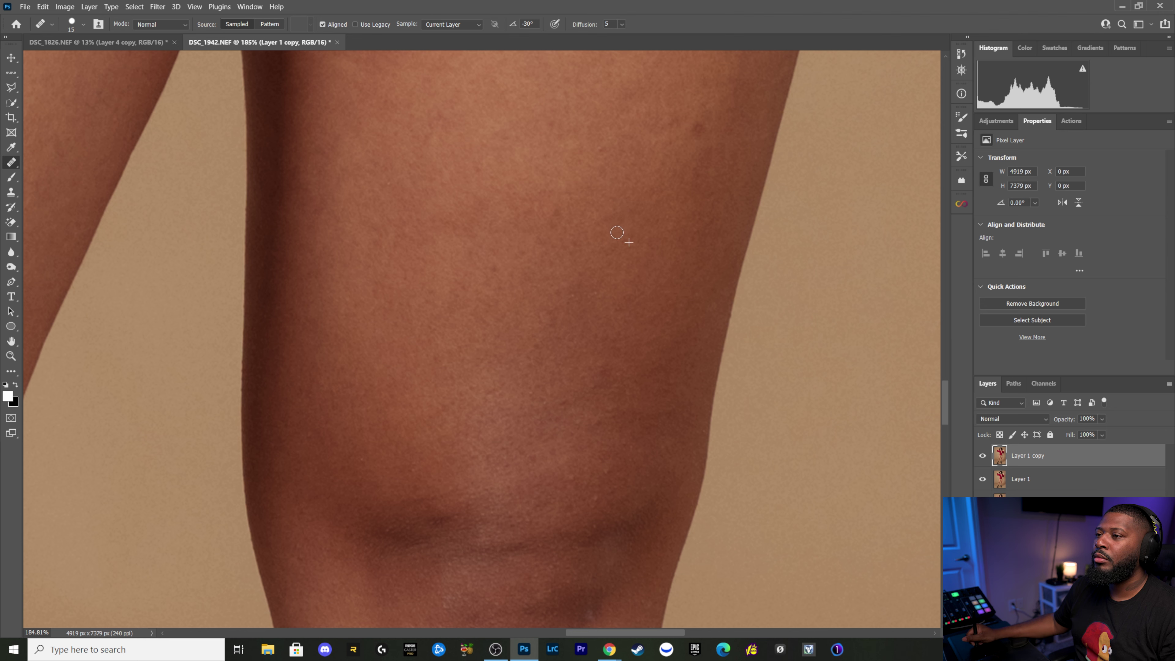
left_click_drag(554, 206, 561, 217)
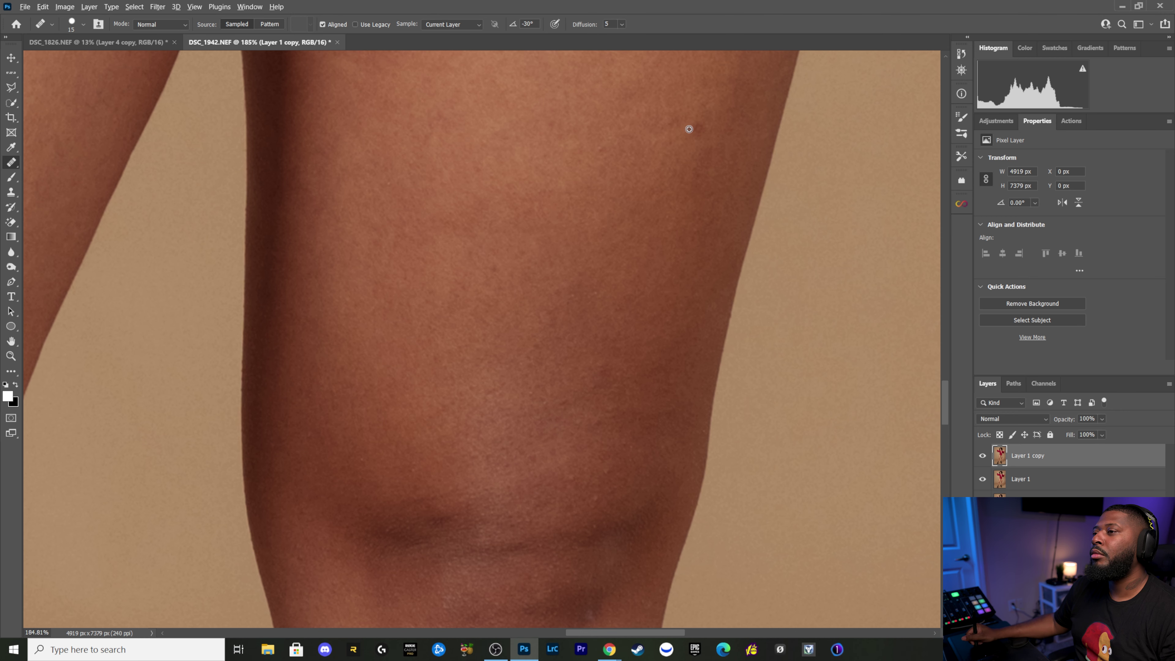
left_click_drag(650, 176, 595, 236)
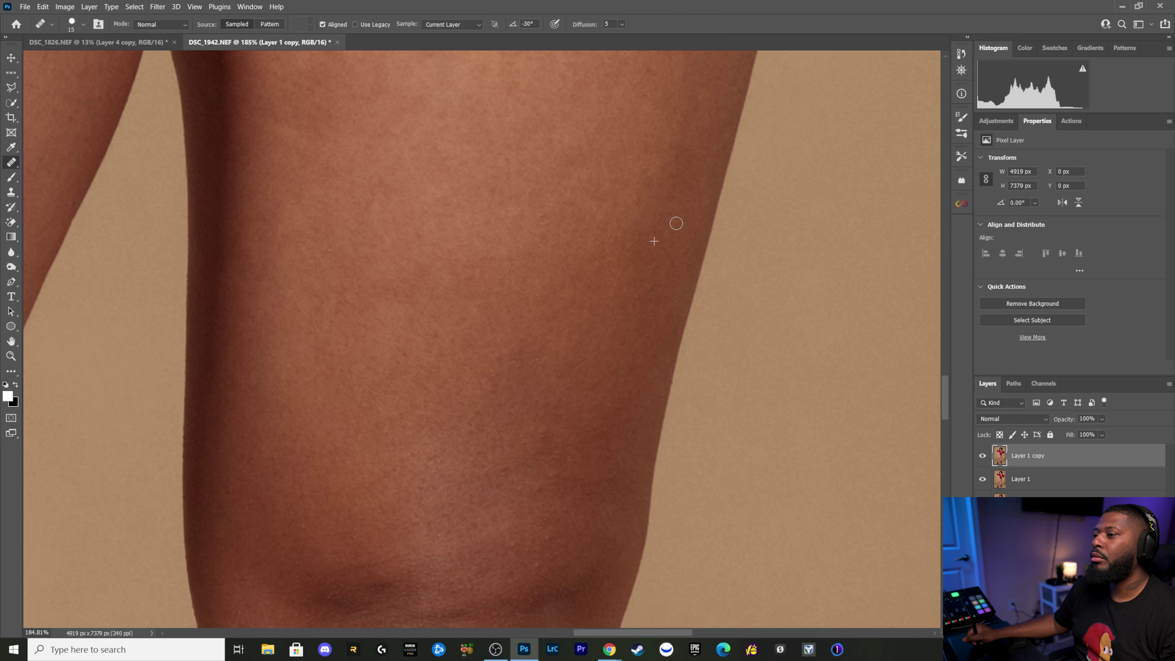
mouse_move(375, 341)
left_mouse_down()
mouse_move(420, 157)
mouse_move(388, 184)
left_mouse_up()
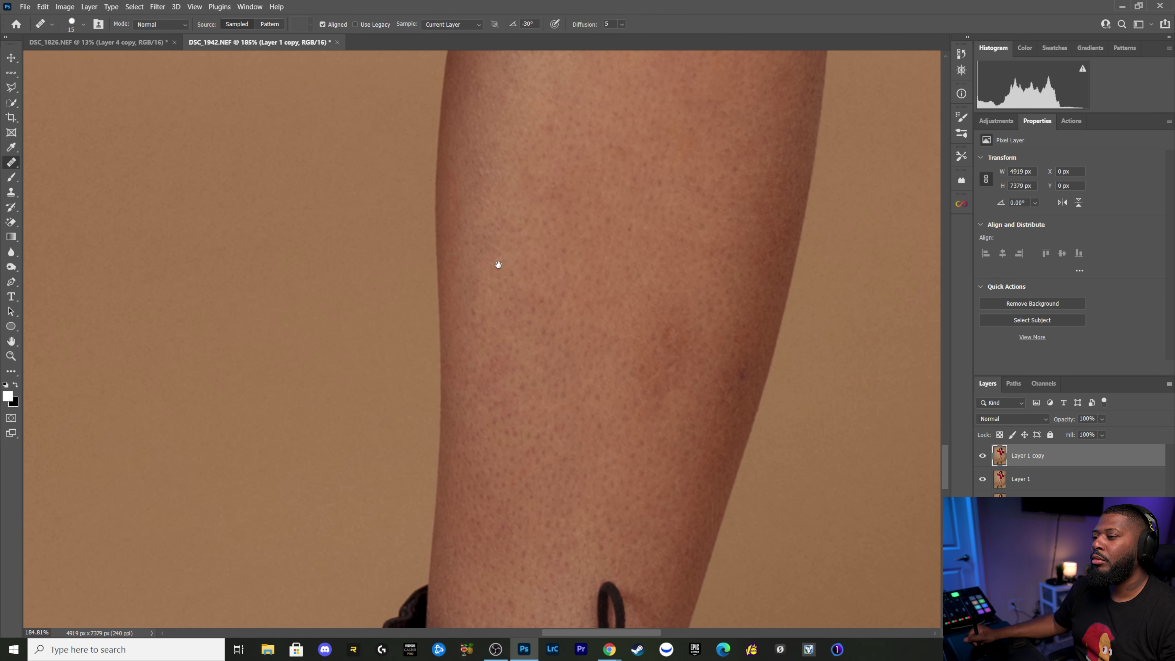
left_click_drag(504, 270, 476, 246)
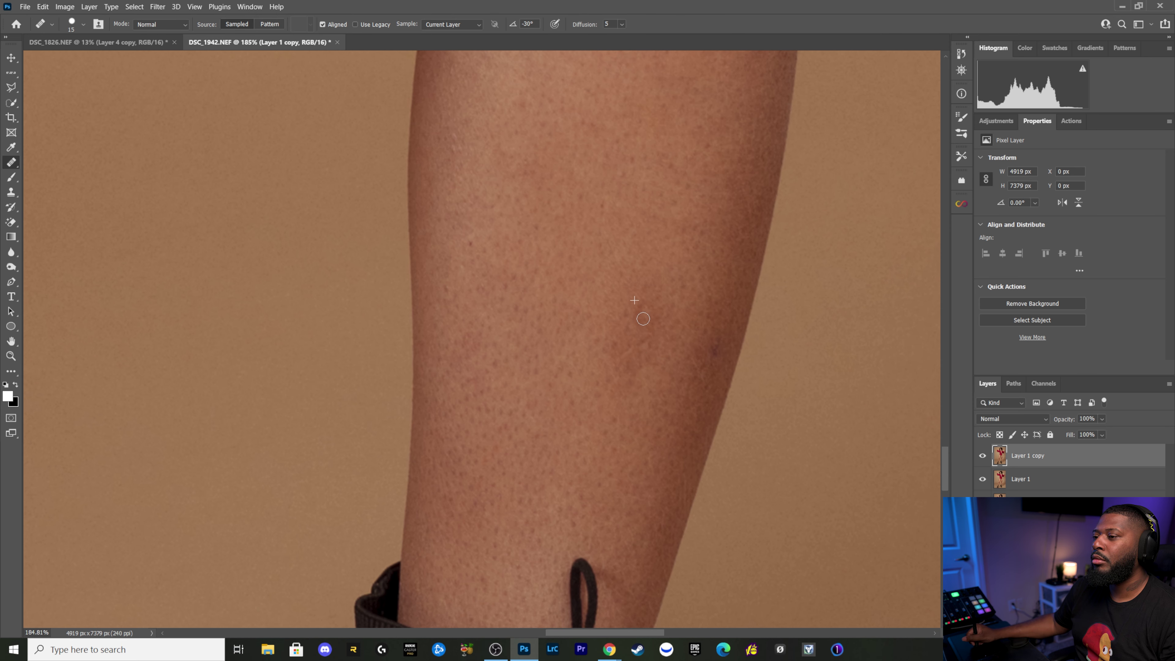
scroll(632, 309, "down", 5)
scroll(602, 324, "left", 4)
scroll(609, 331, "down", 5)
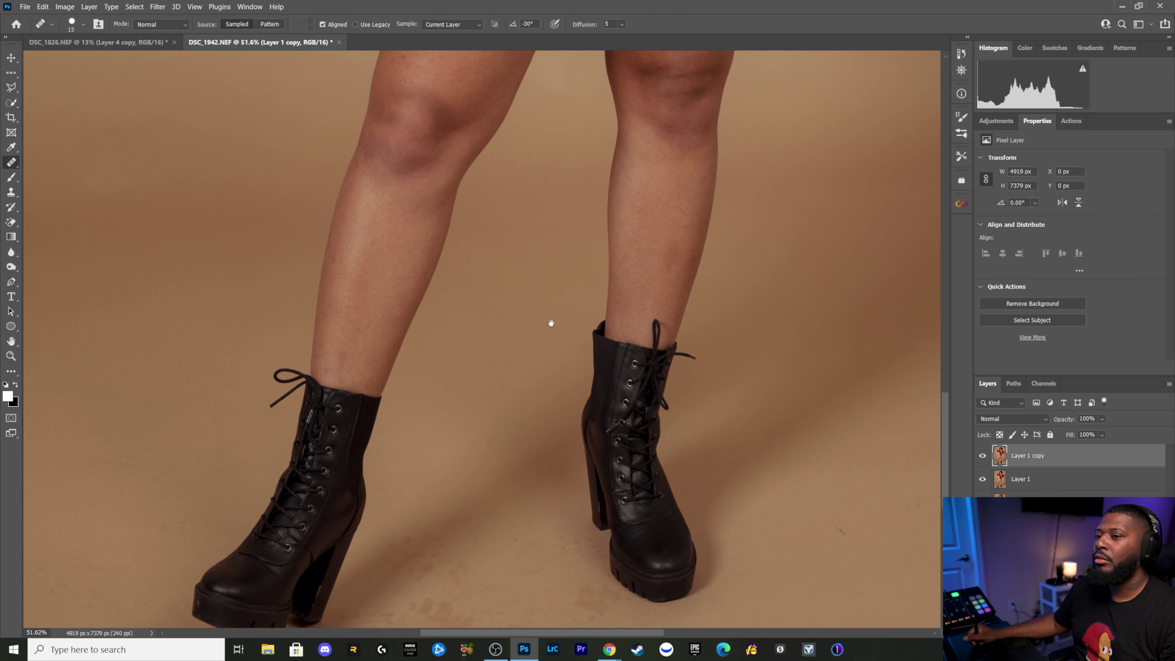
mouse_move(346, 281)
left_mouse_down()
mouse_move(360, 323)
mouse_move(394, 305)
left_mouse_up()
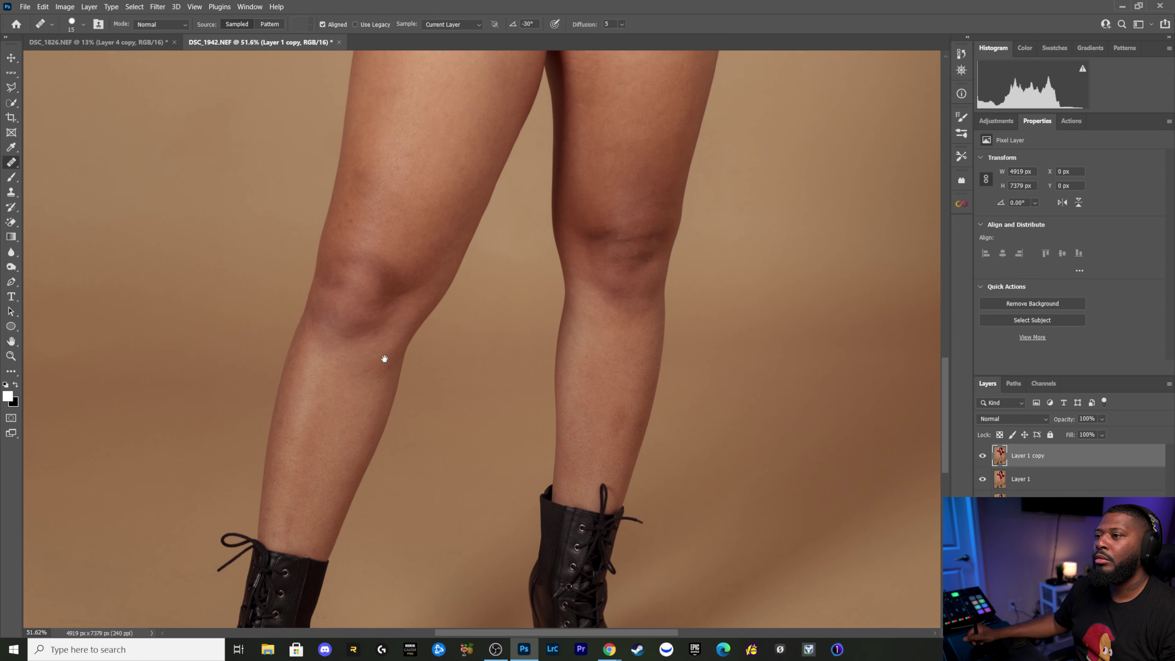
scroll(384, 324, "up", 5)
scroll(337, 337, "up", 5)
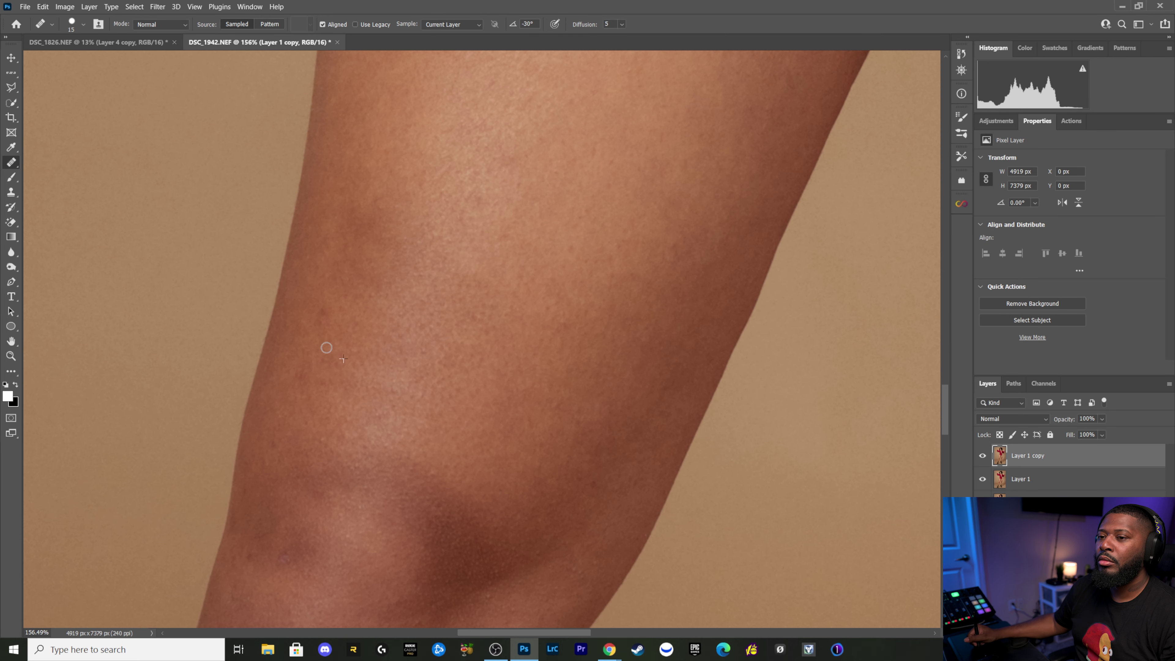
left_click(324, 312)
scroll(489, 315, "down", 4)
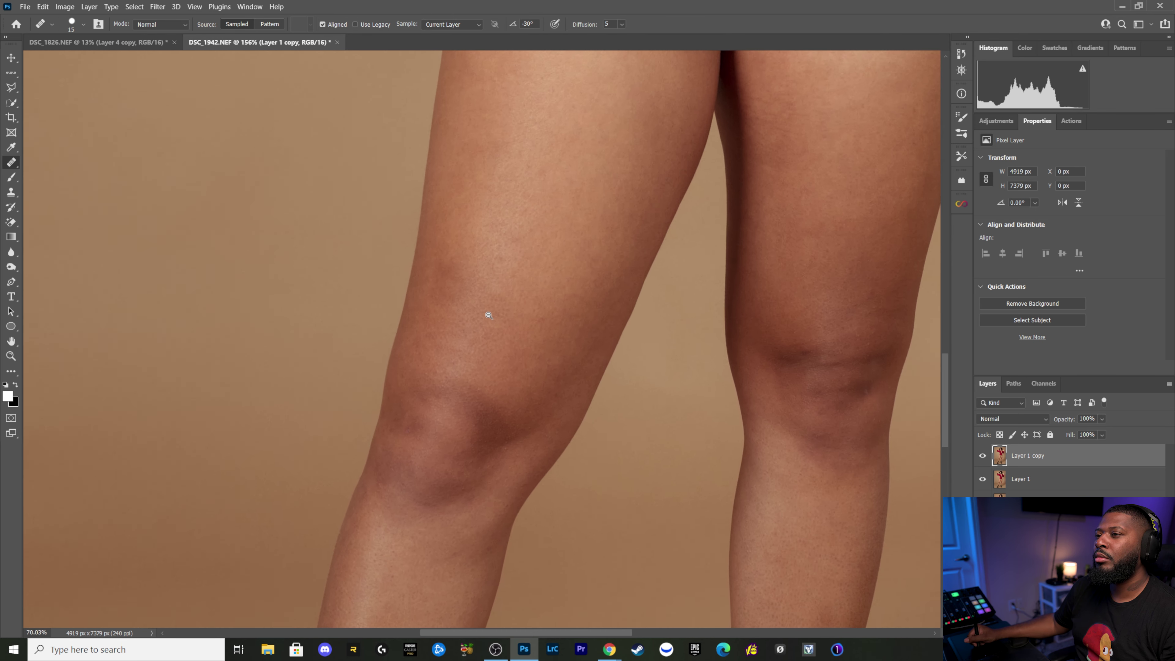
scroll(488, 315, "down", 2)
scroll(535, 296, "up", 5)
scroll(537, 304, "up", 1)
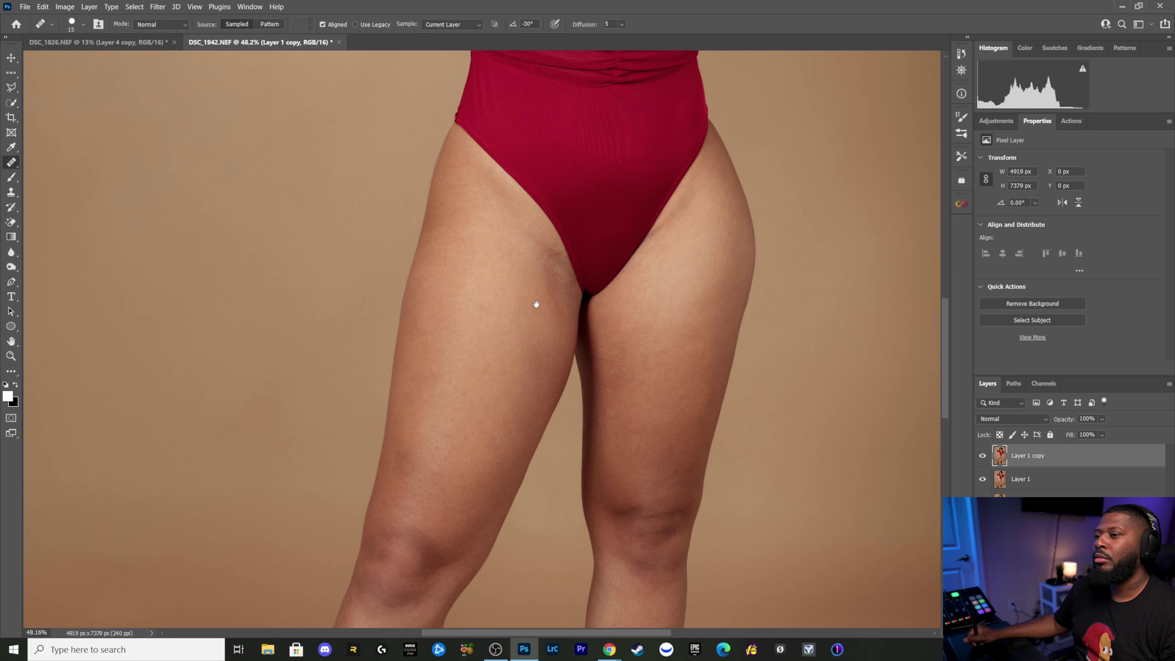
left_click_drag(537, 304, 536, 310)
scroll(537, 290, "up", 1)
scroll(533, 305, "up", 1)
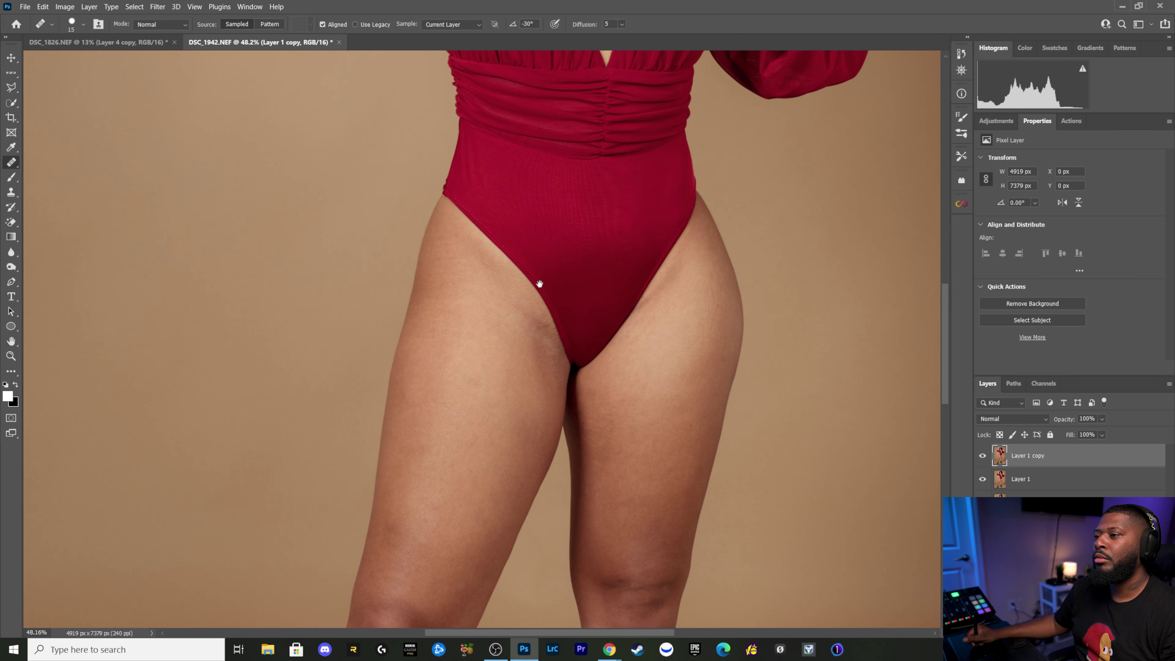
scroll(538, 281, "up", 3)
scroll(516, 376, "up", 2)
scroll(518, 368, "up", 1)
scroll(518, 379, "up", 2)
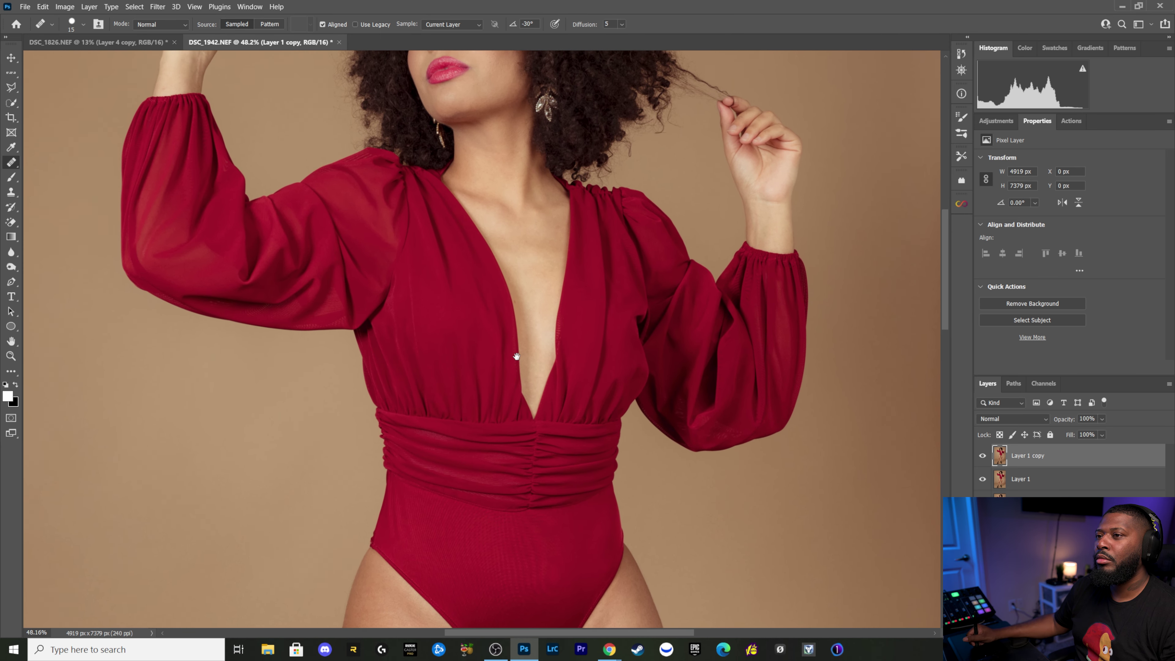
scroll(519, 394, "up", 2)
scroll(519, 399, "up", 2)
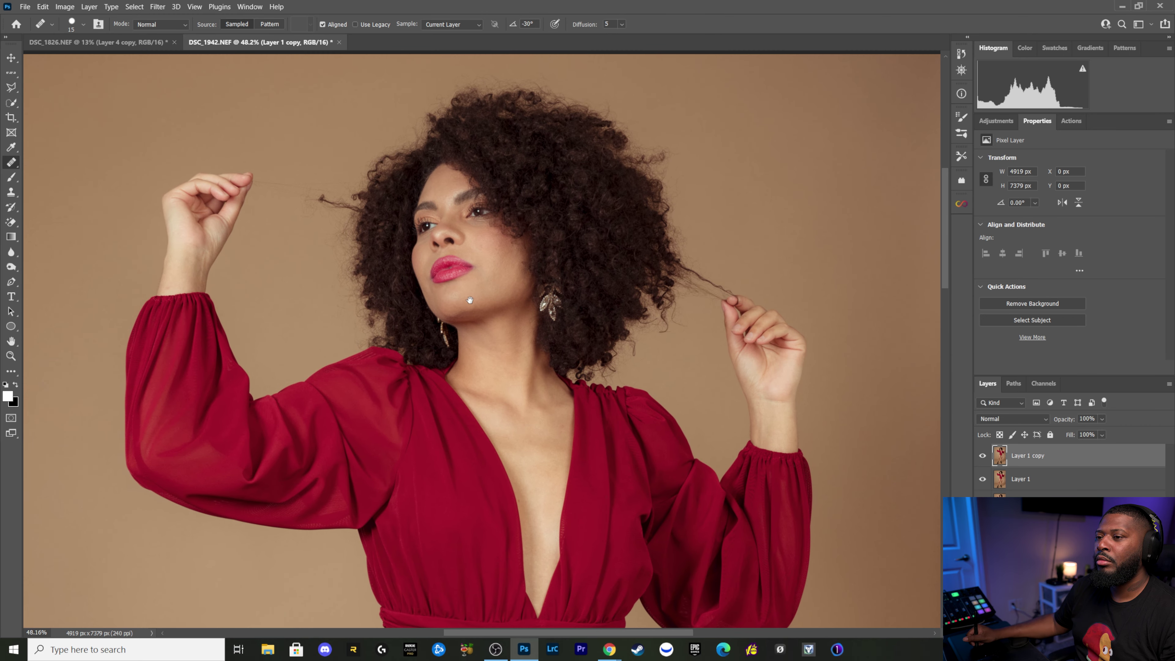
scroll(504, 300, "up", 1)
scroll(505, 301, "up", 3)
scroll(504, 301, "up", 2)
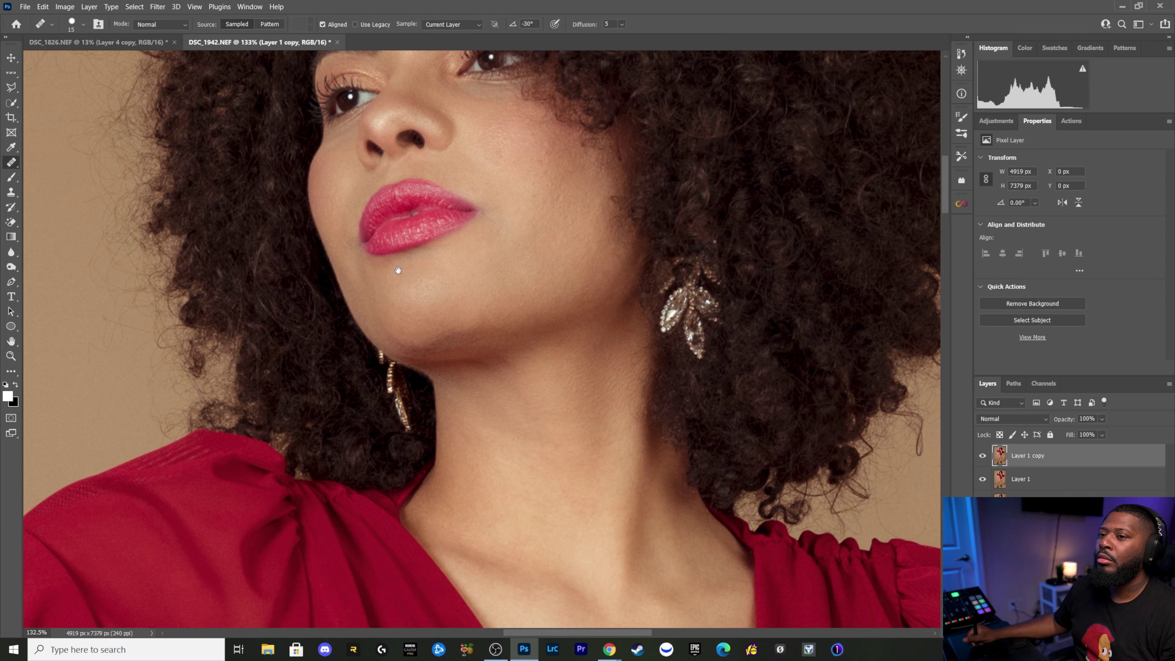
left_click_drag(397, 270, 494, 346)
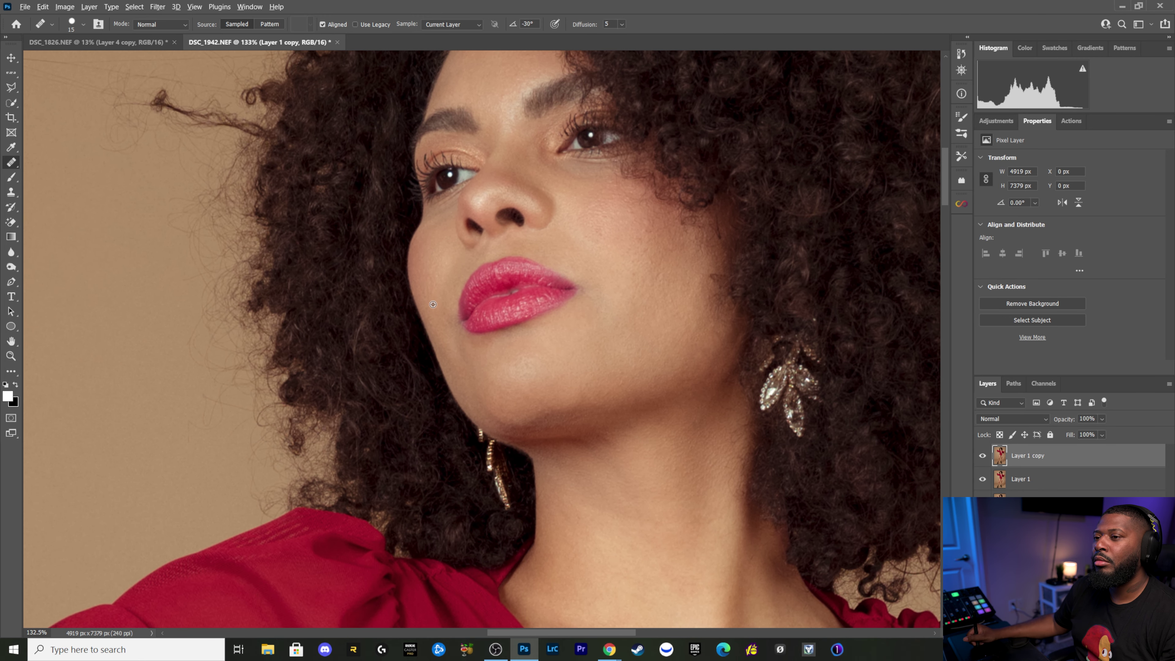
left_click_drag(531, 204, 523, 299)
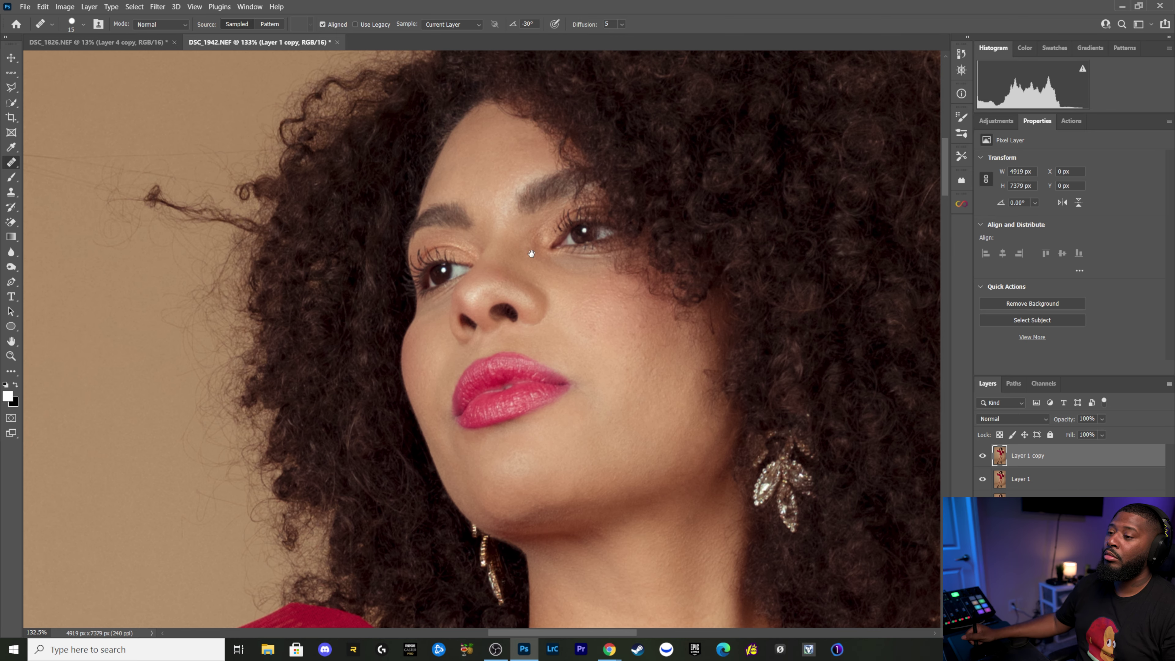
scroll(501, 234, "down", 2)
scroll(503, 255, "down", 5)
scroll(504, 268, "up", 1)
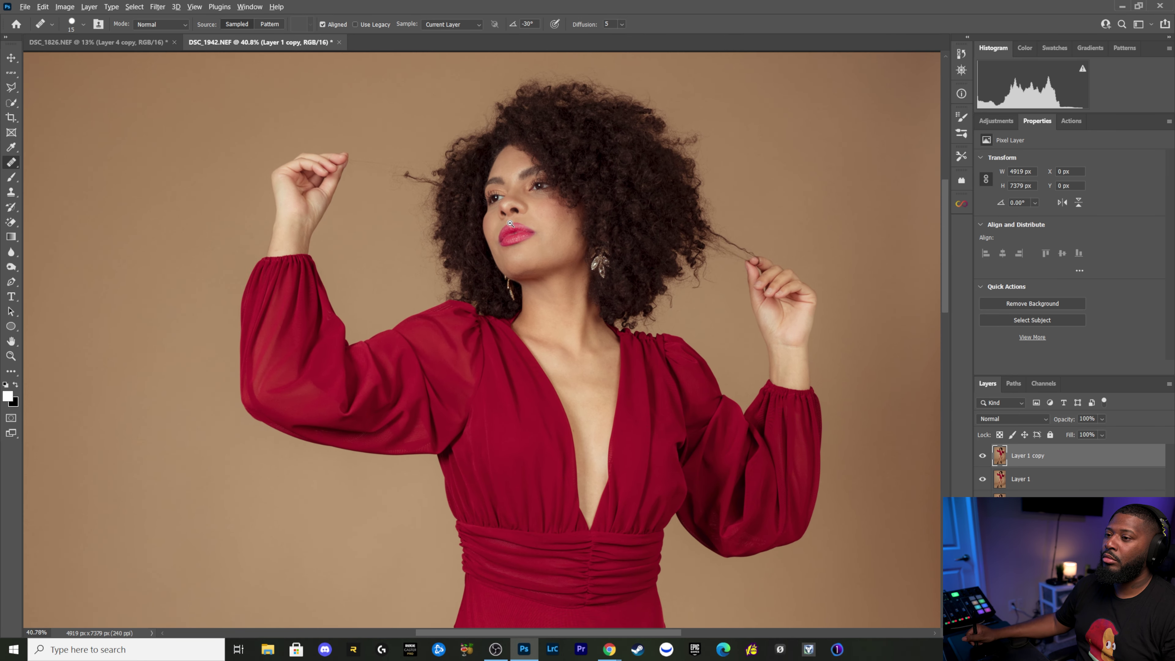
scroll(504, 268, "down", 2)
scroll(506, 241, "up", 2)
scroll(509, 216, "up", 1)
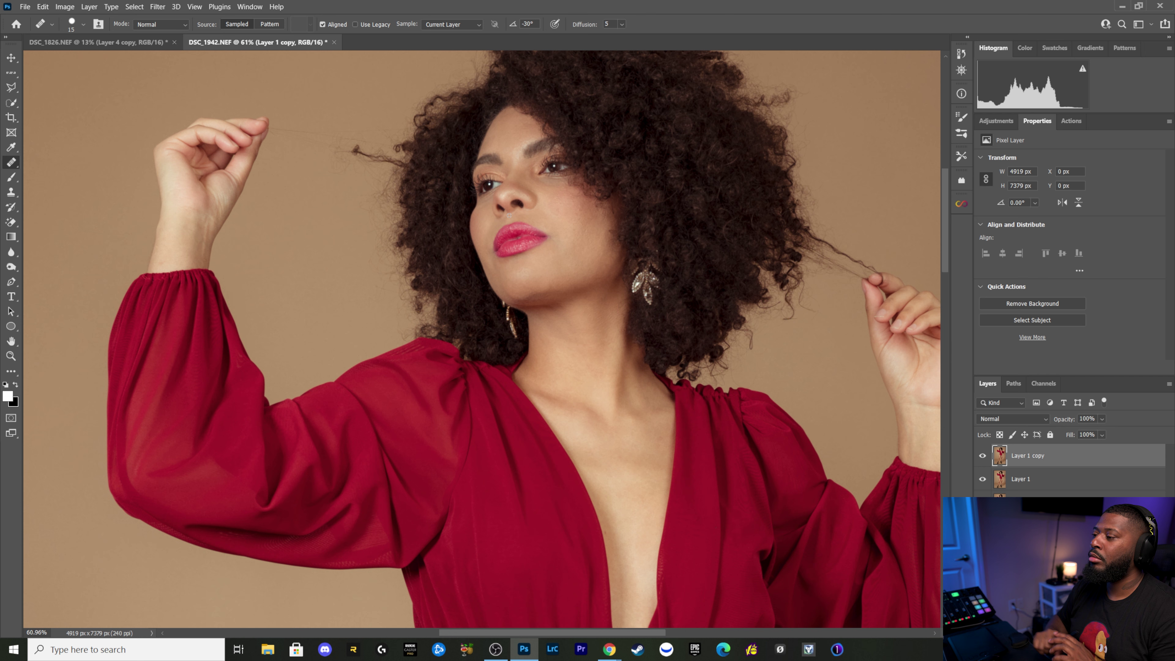
left_click(983, 456)
Step: Compare Layer 1 copy with the original, duplicate it, and run the Micro Dodge And Burn action
left_click(983, 457)
left_click(983, 457)
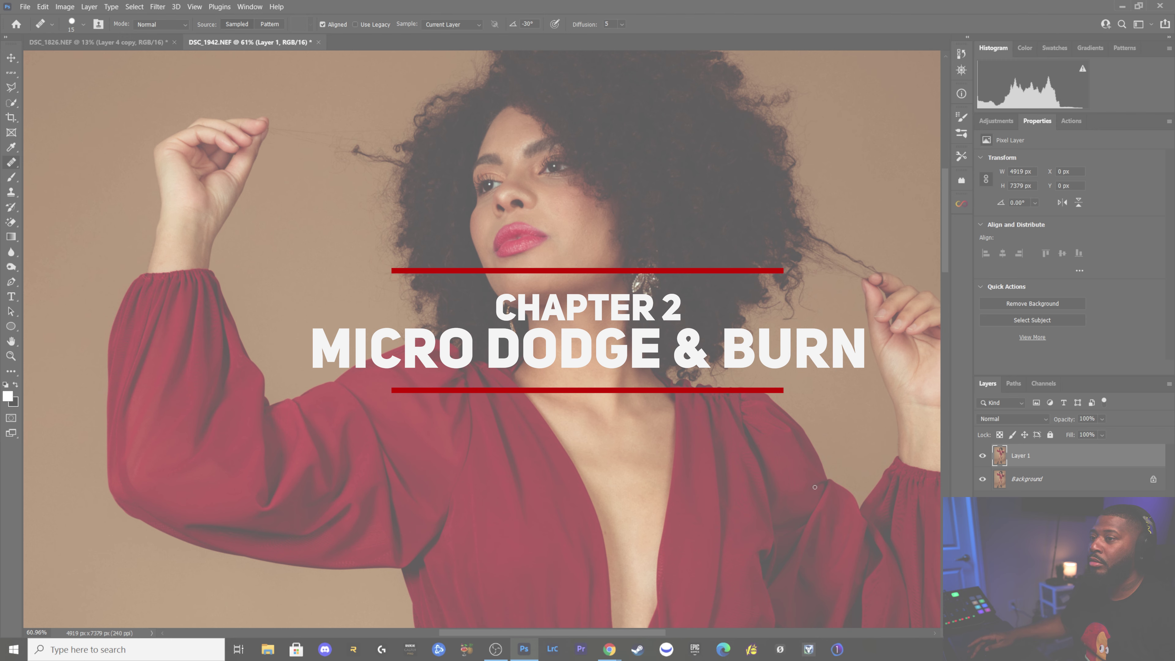
key("ctrl+j")
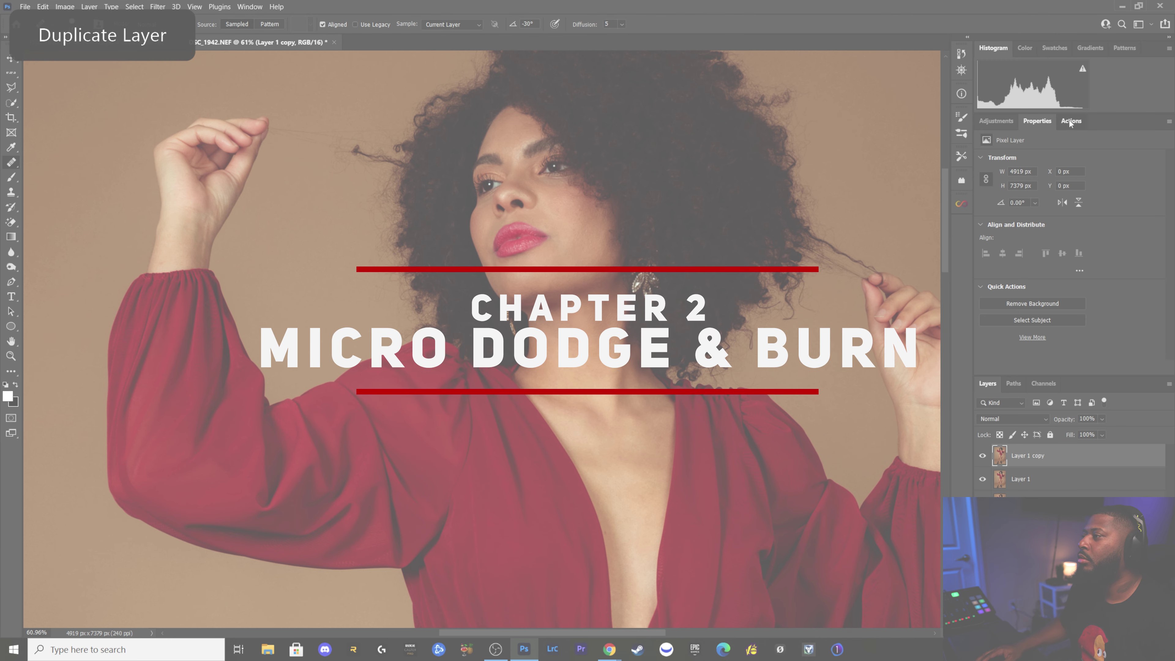
left_click(1071, 121)
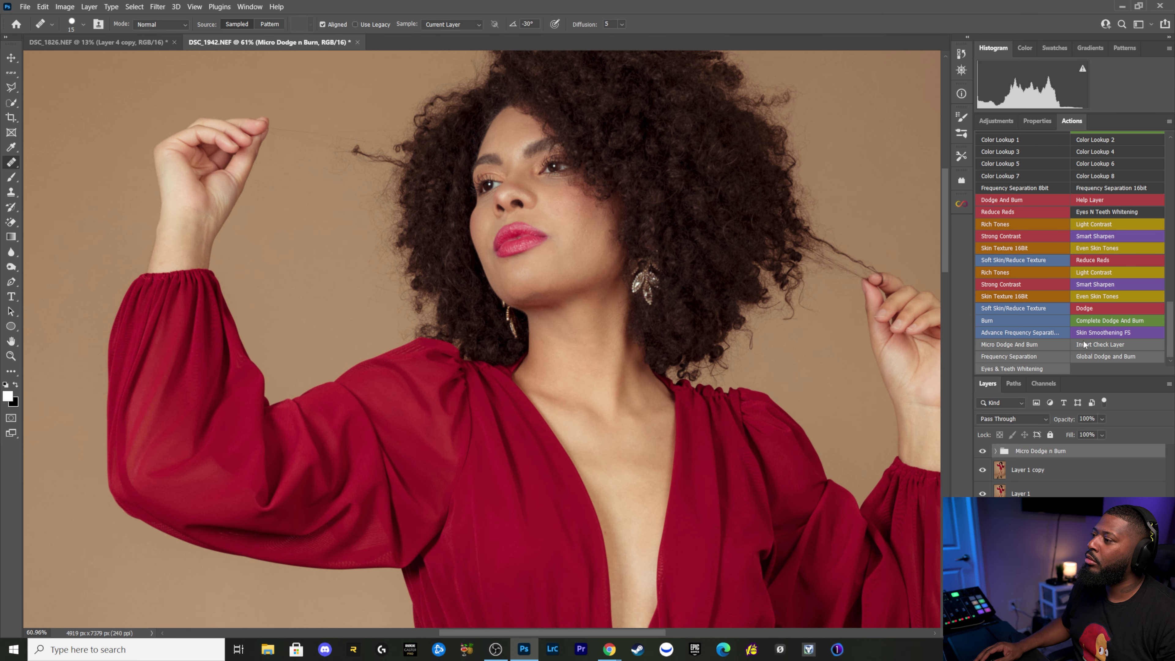
left_click(1069, 345)
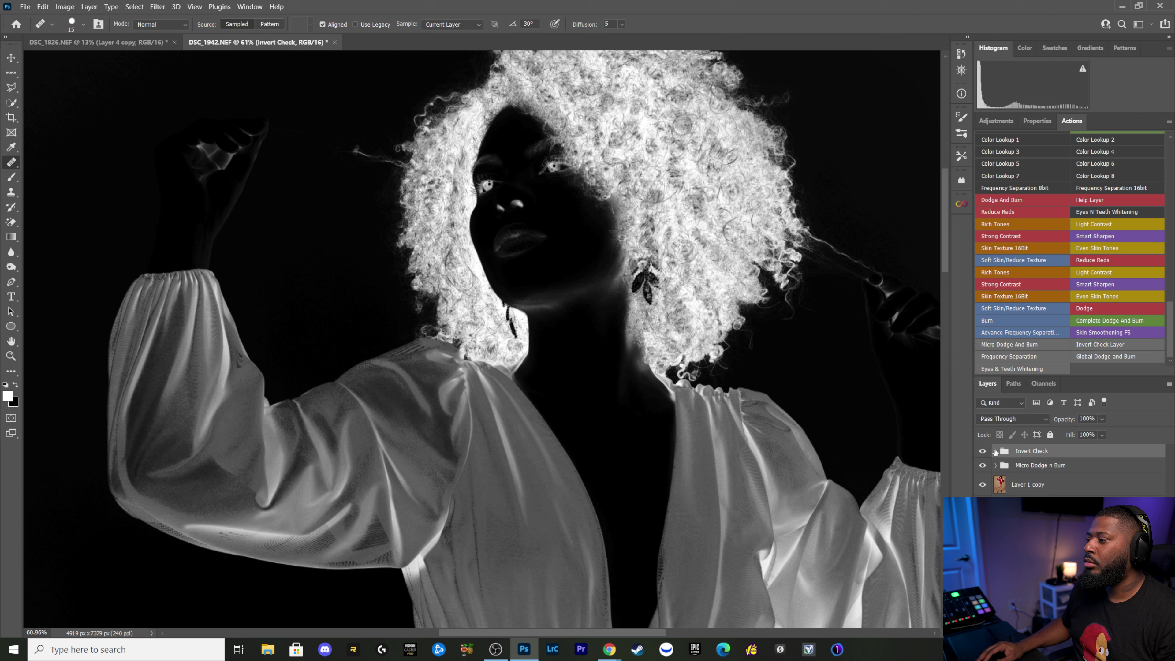
Step: Raise the Invert Check Levels 1 midtone to 1.23 to brighten the negative view
left_click(995, 451)
left_click(1013, 471)
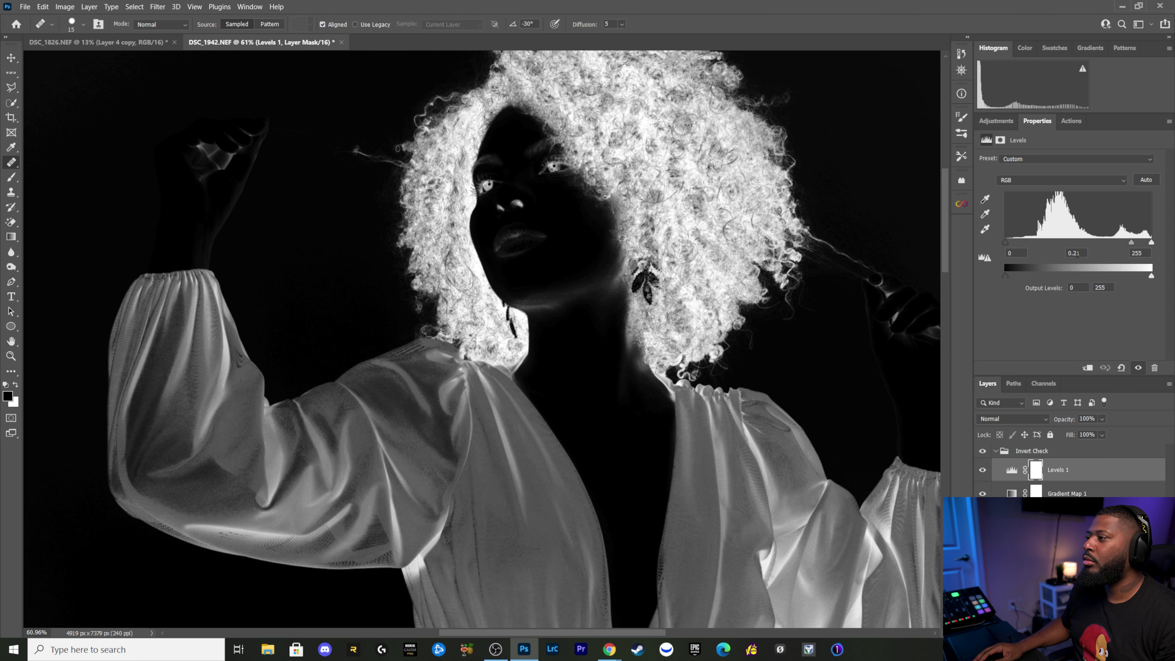
left_click_drag(1132, 243, 1083, 242)
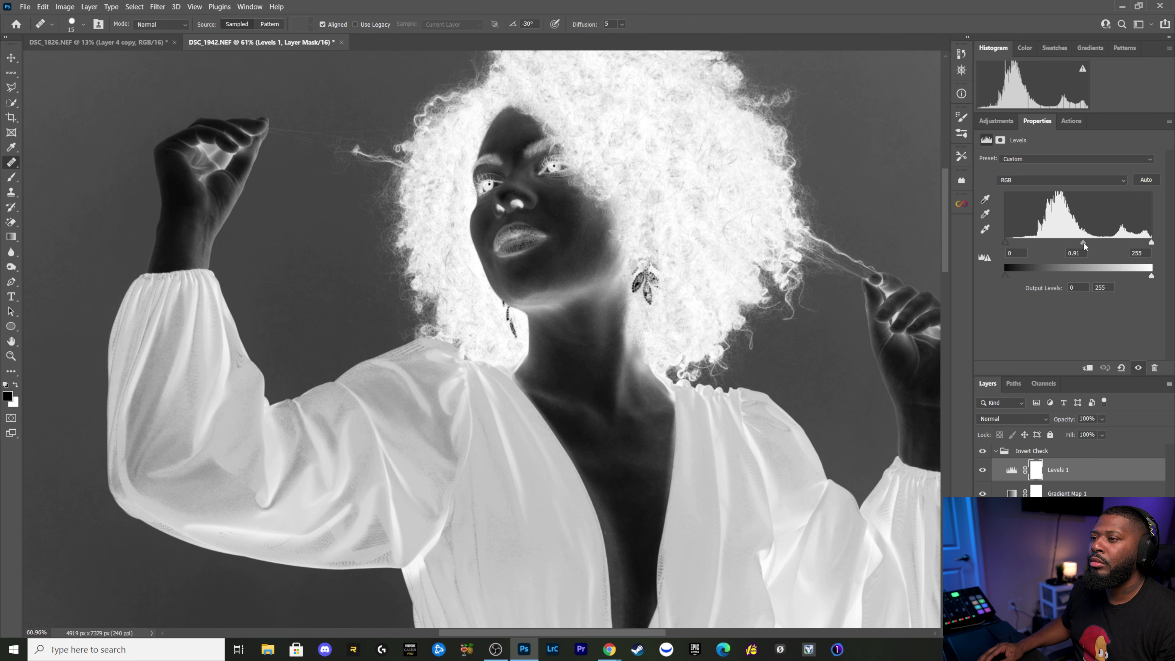
scroll(534, 193, "up", 1)
scroll(533, 193, "up", 2)
scroll(545, 205, "up", 2)
scroll(556, 205, "up", 2)
scroll(574, 216, "up", 1)
mouse_move(598, 227)
left_mouse_down()
mouse_move(598, 262)
mouse_move(583, 226)
left_mouse_up()
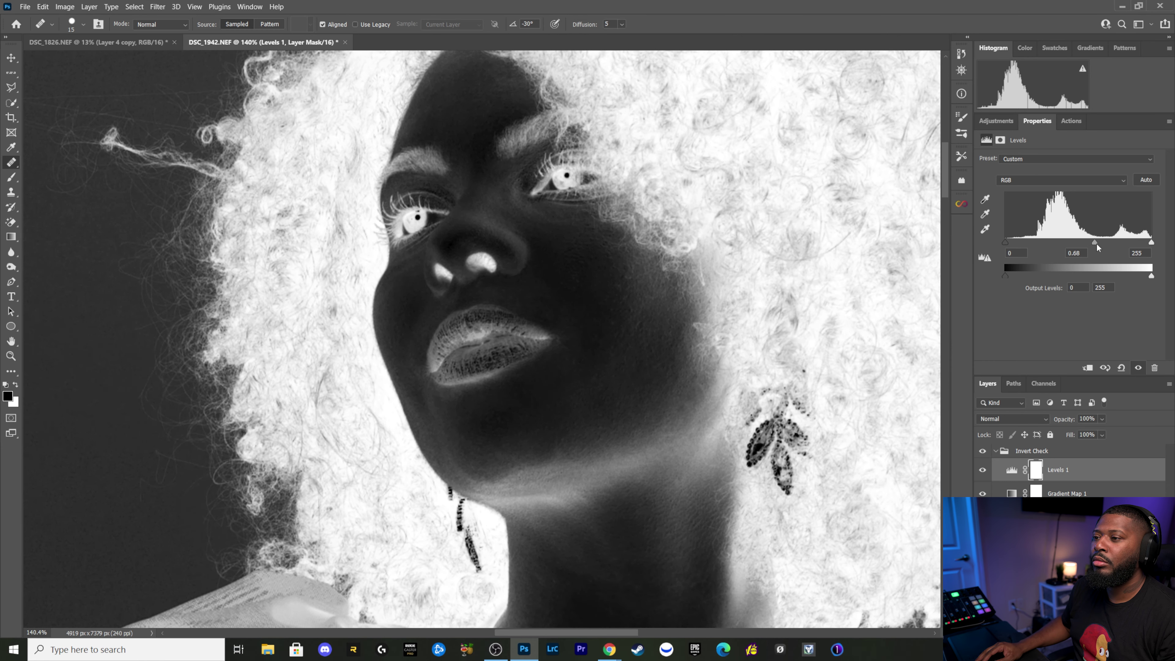
left_click_drag(1084, 243, 1068, 243)
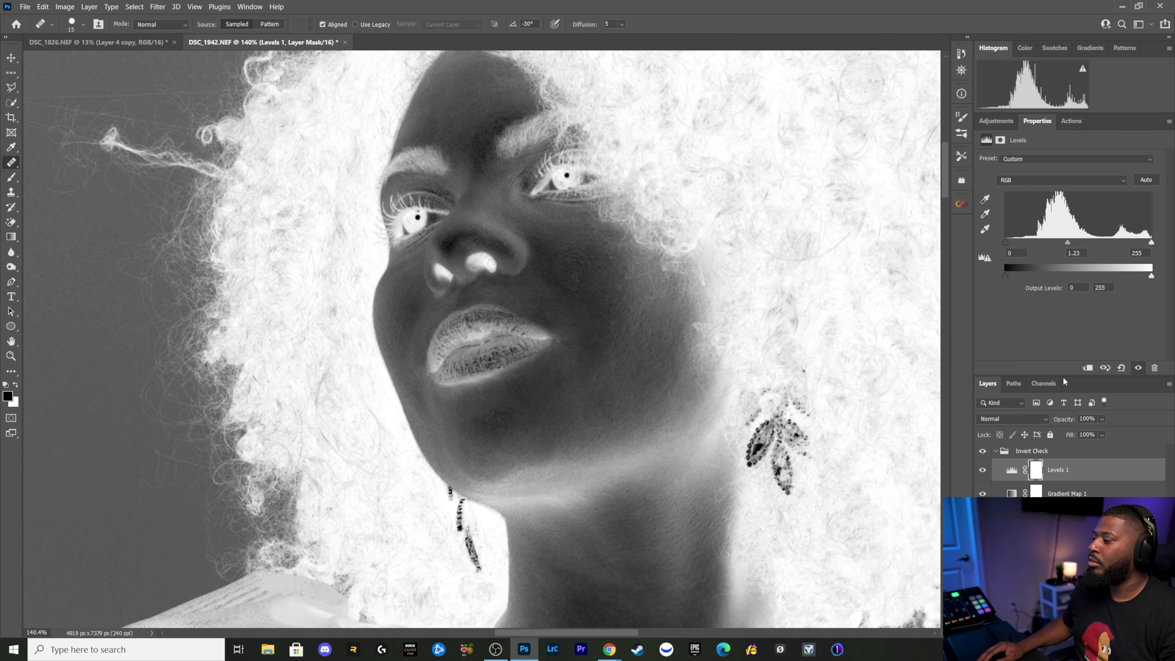
Step: Target the Dodge layer mask in Micro Dodge n Burn with the Brush at 8% opacity
left_click(996, 451)
left_click(996, 466)
left_click(1036, 504)
left_click(11, 175)
left_click_drag(213, 28, 194, 26)
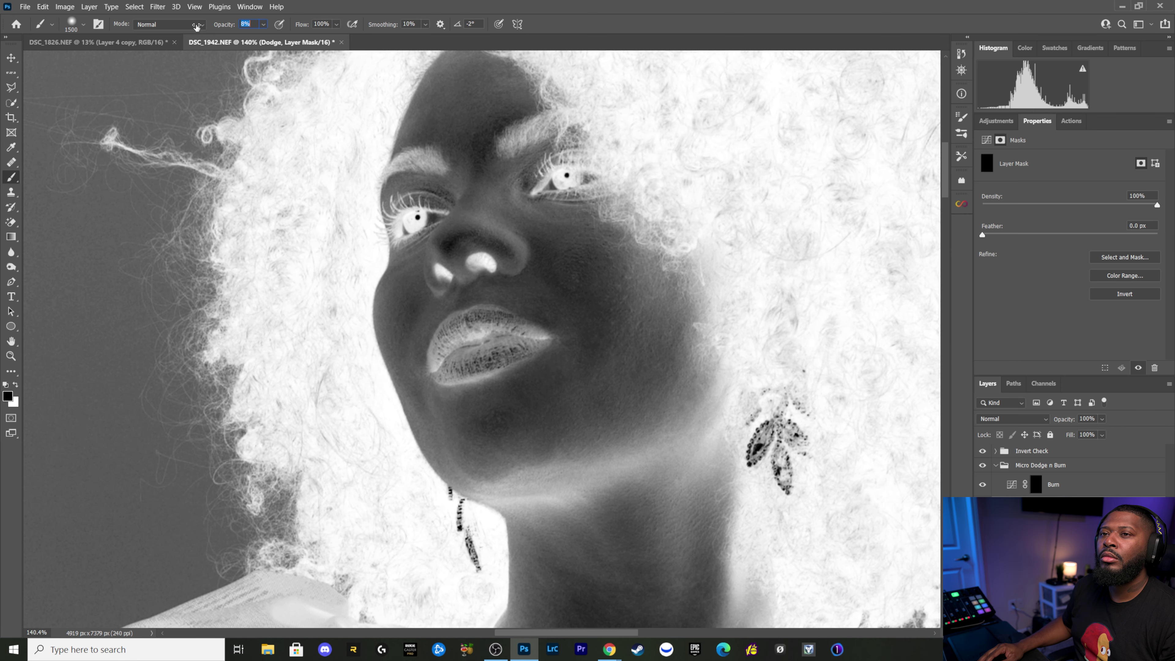
Step: Set up an 8% opacity white brush at a tiny size, zoomed to 200%
key("Return")
scroll(604, 394, "up", 3, "alt")
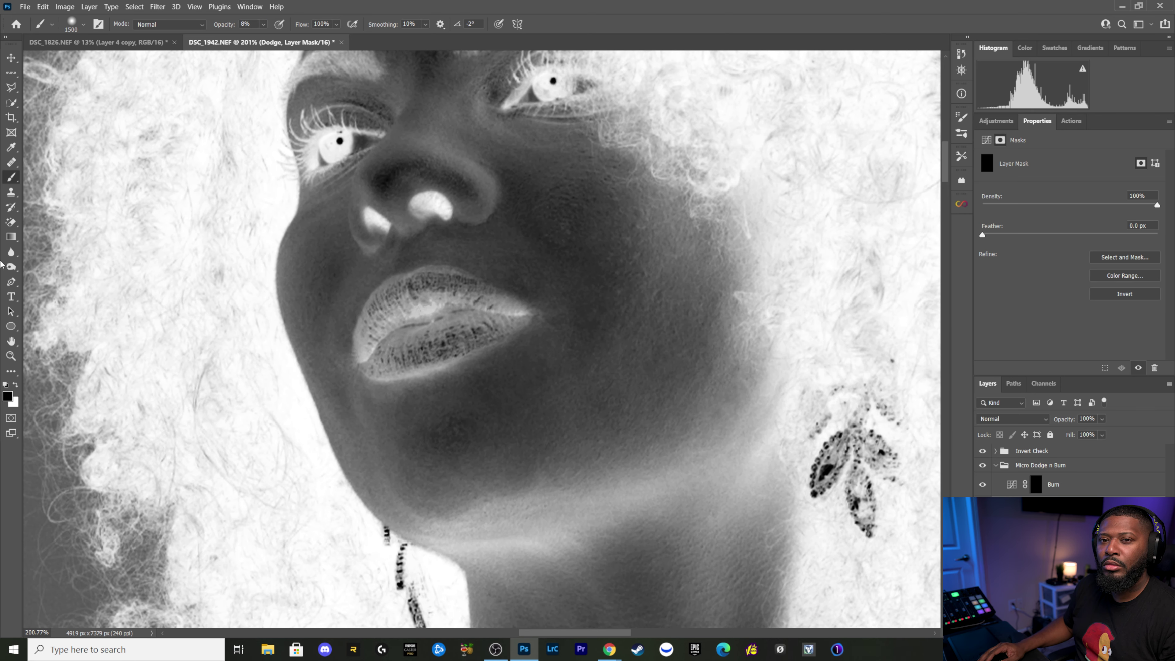
key("x")
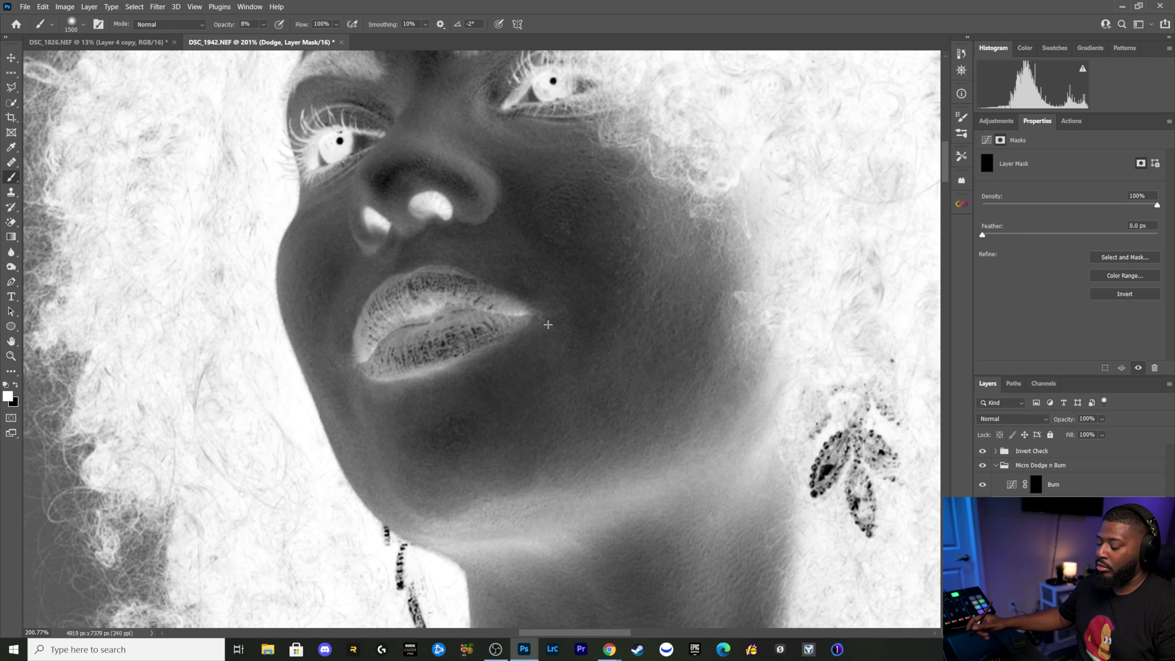
key("bracketright")
key("bracketright")
key("bracketright")
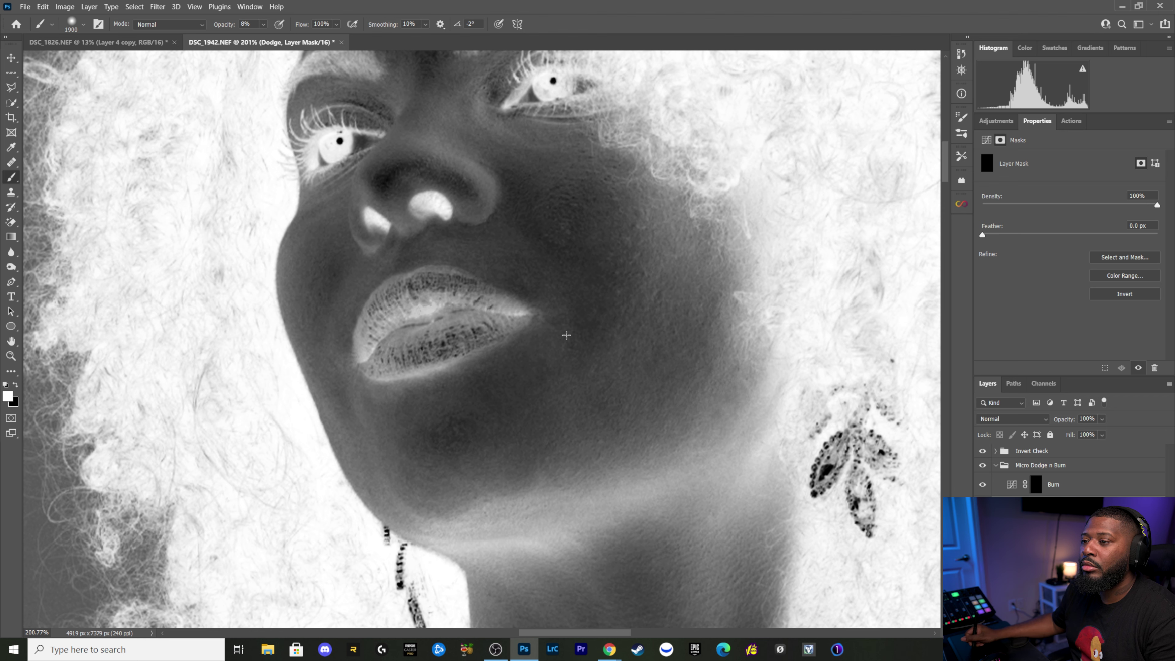
key("bracketright")
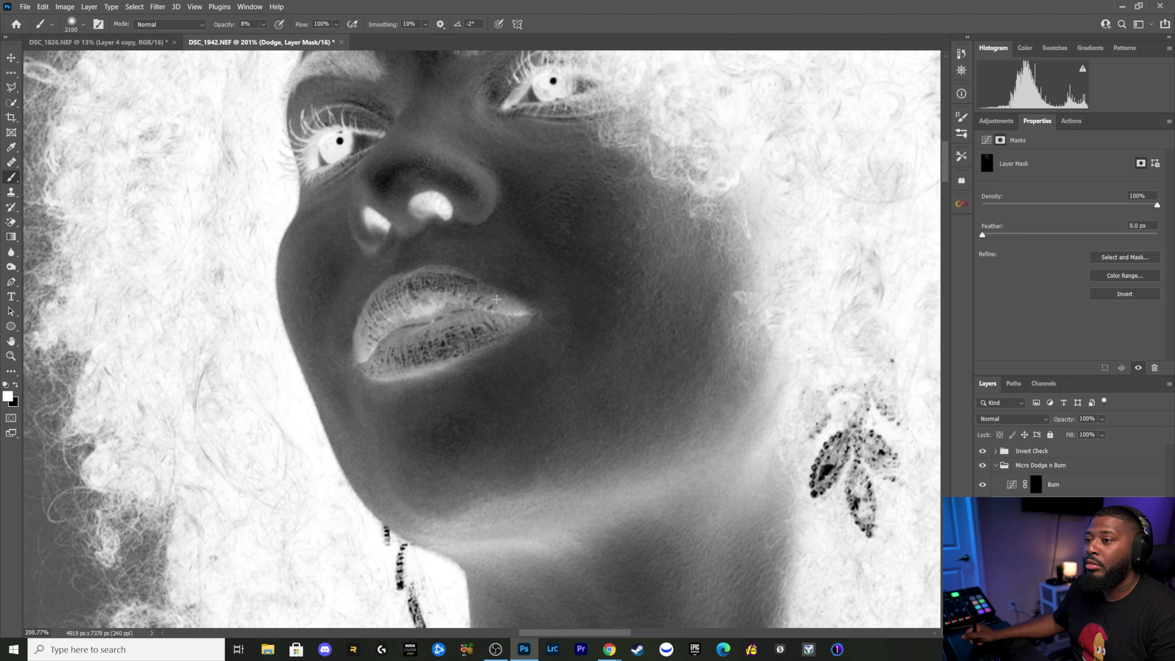
key("bracketleft")
key("bracketleft")
key("bracketleft")
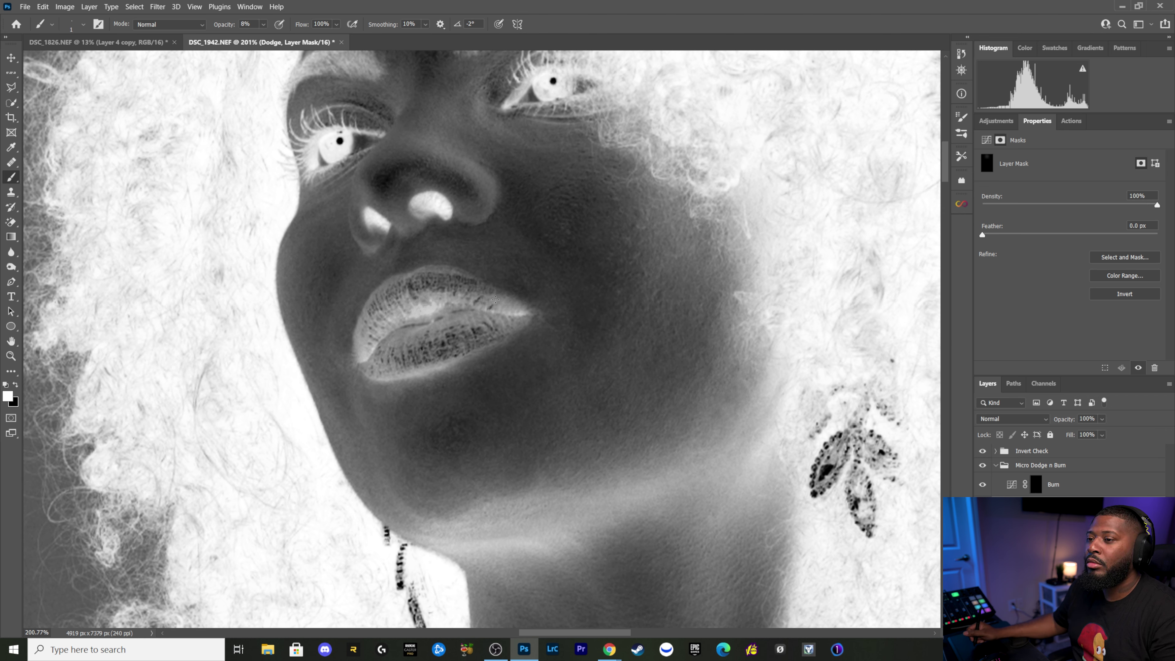
key("bracketright")
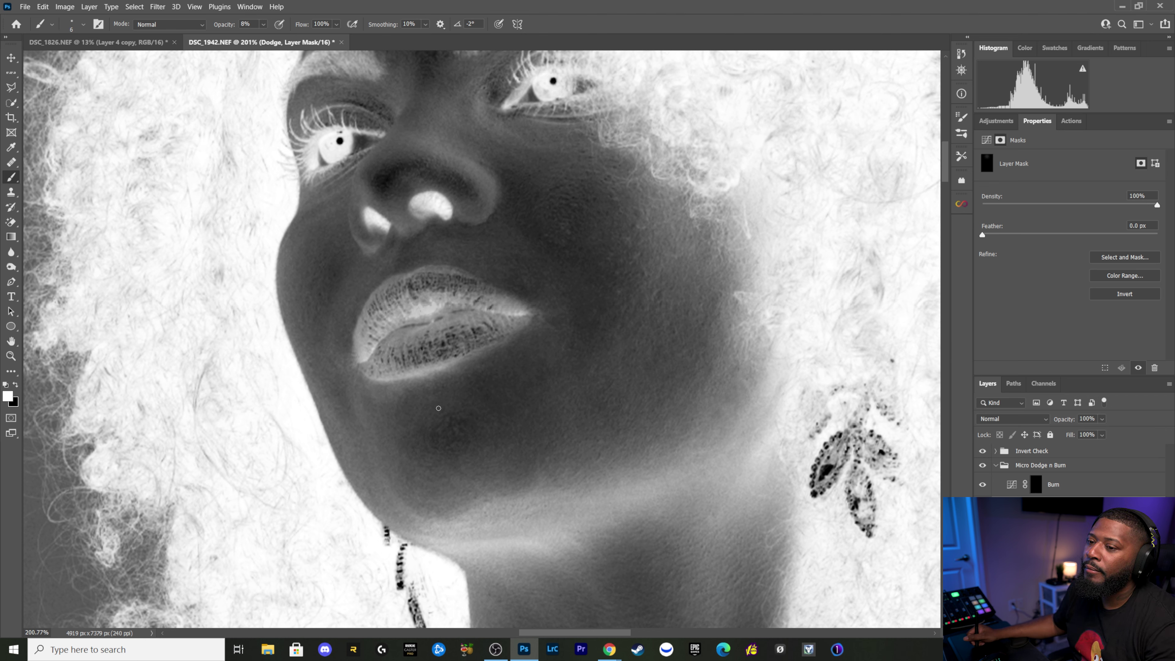
key("bracketright")
key("bracketright")
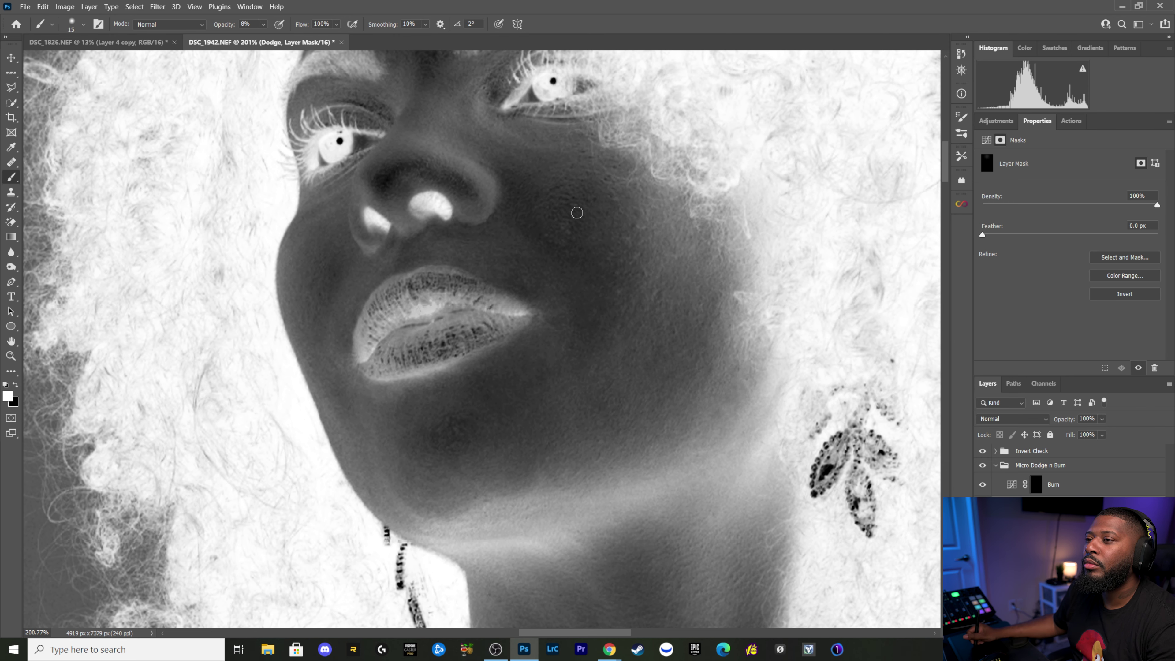
Step: Dodge tiny dark specks on the forehead and eyes with a size-10 brush
mouse_move(540, 249)
left_mouse_down()
mouse_move(563, 261)
mouse_move(674, 414)
left_mouse_up()
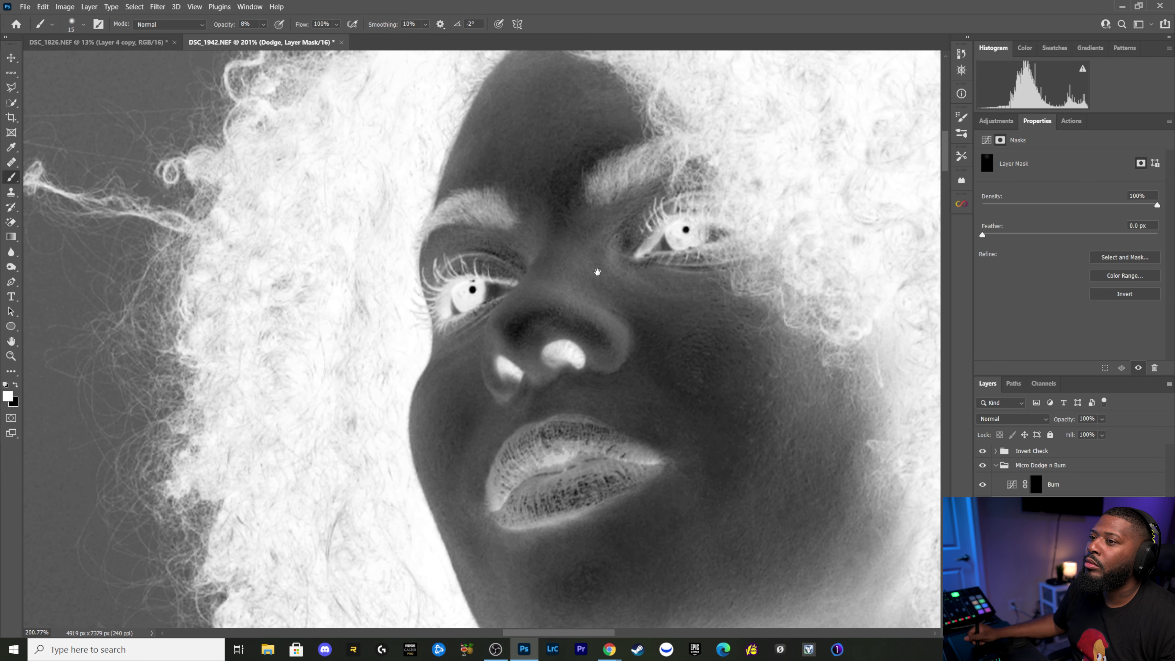
key("bracketleft")
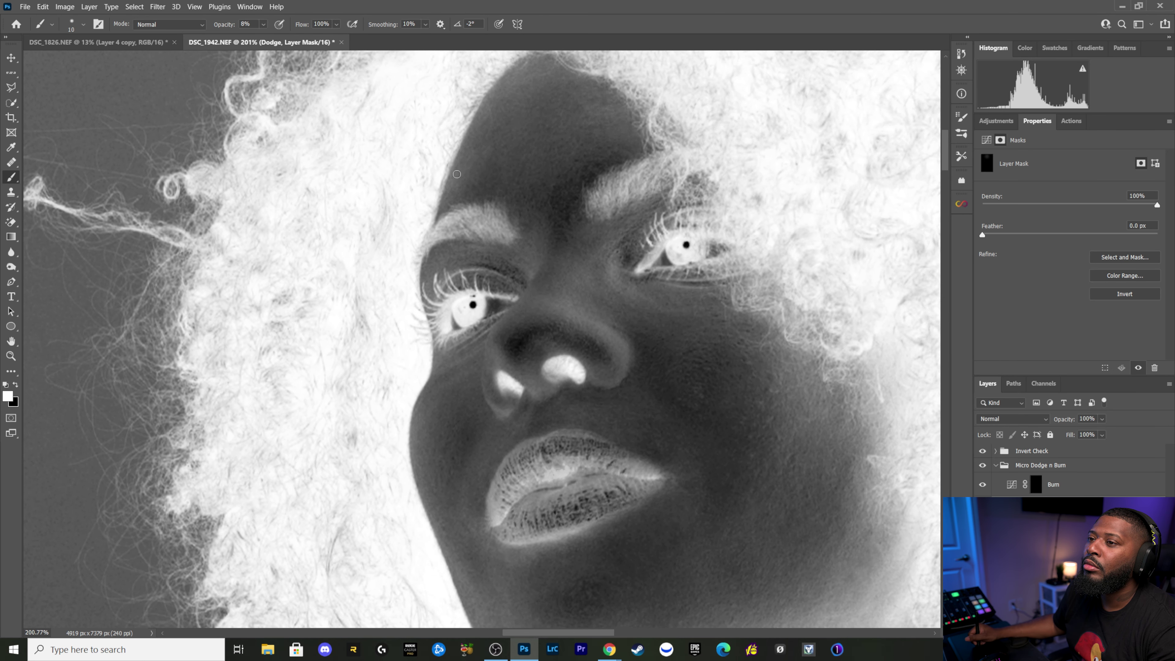
key("bracketleft")
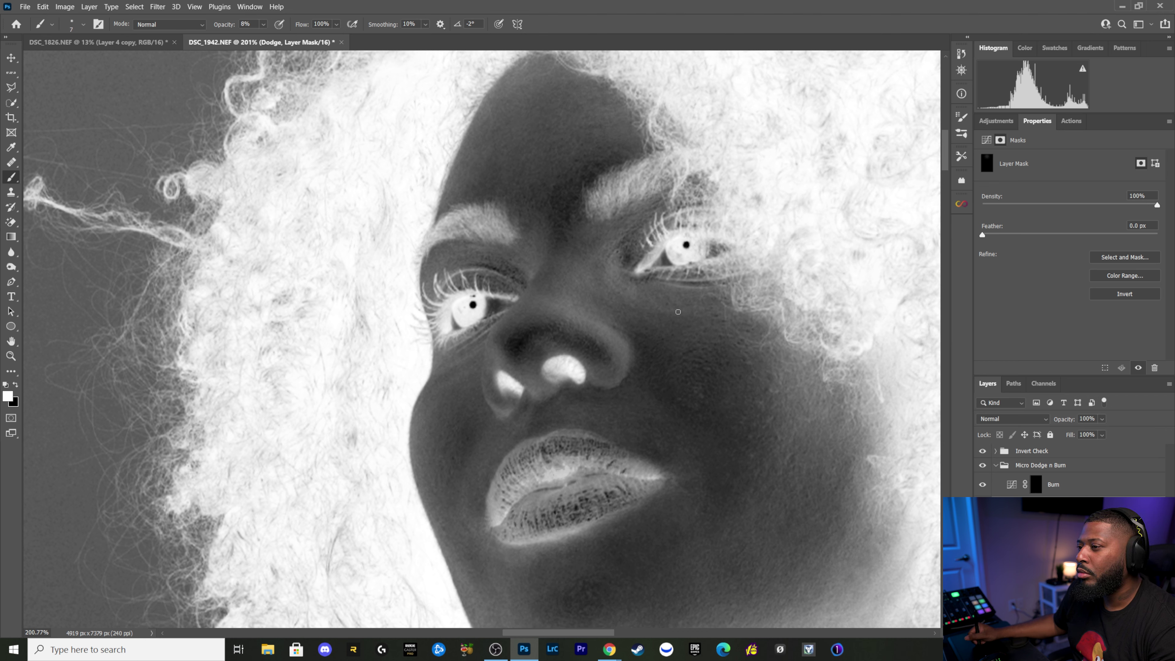
key("bracketleft")
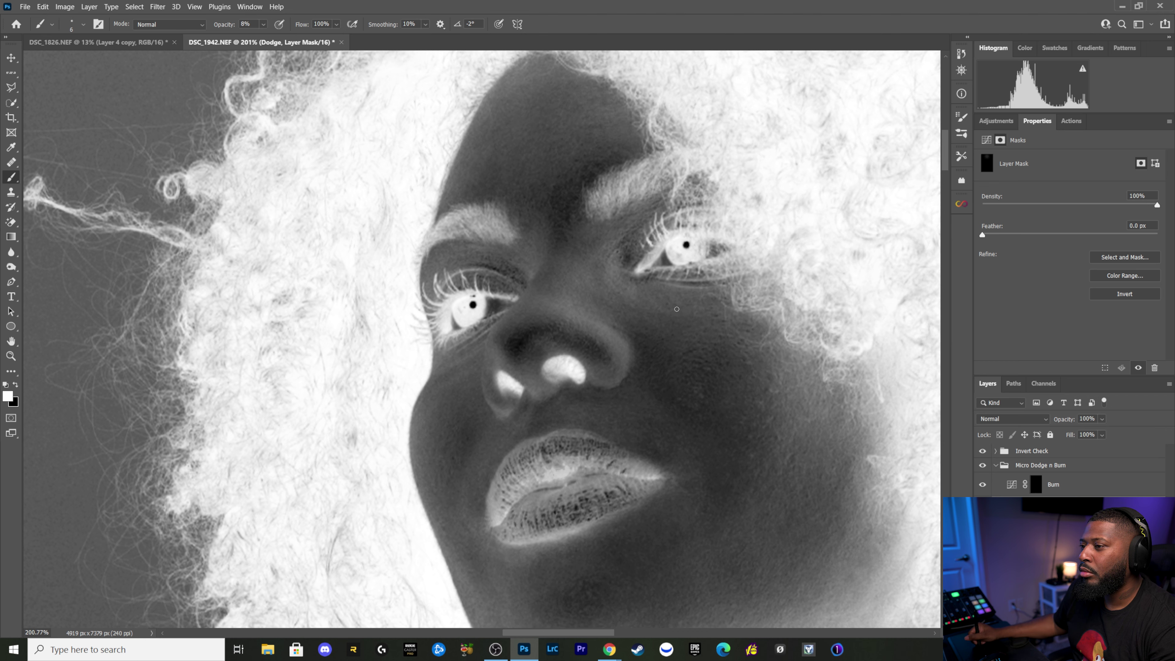
key("bracketright")
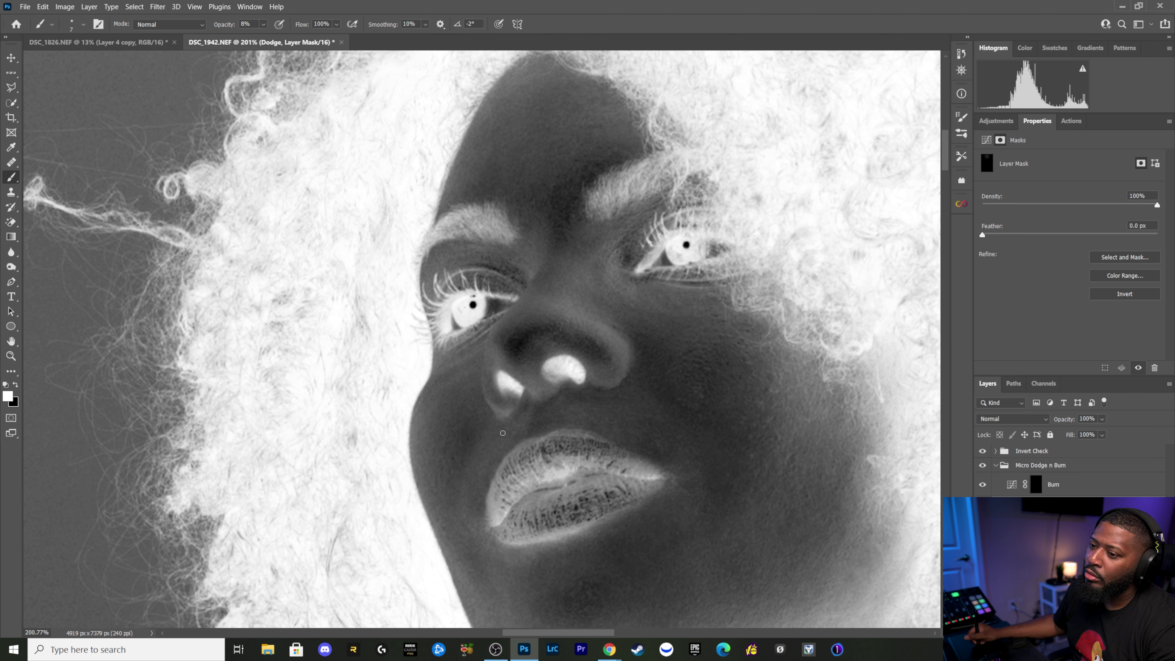
key("bracketright")
key("bracketright")
key("bracketright")
key("bracketright")
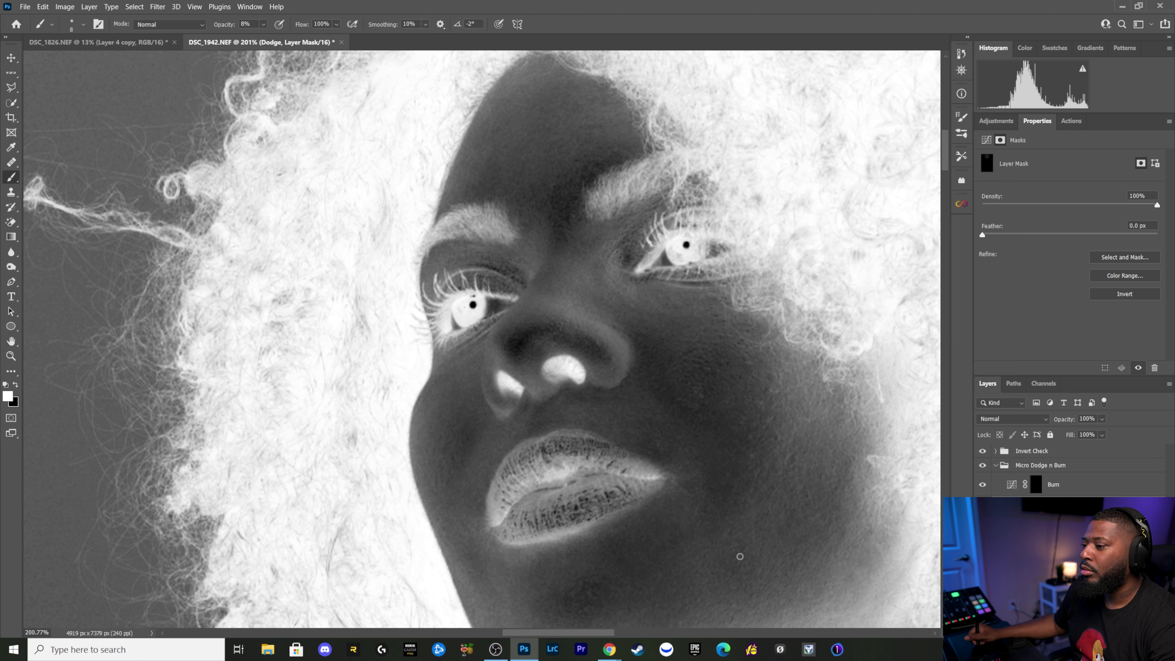
key("alt+bracketright")
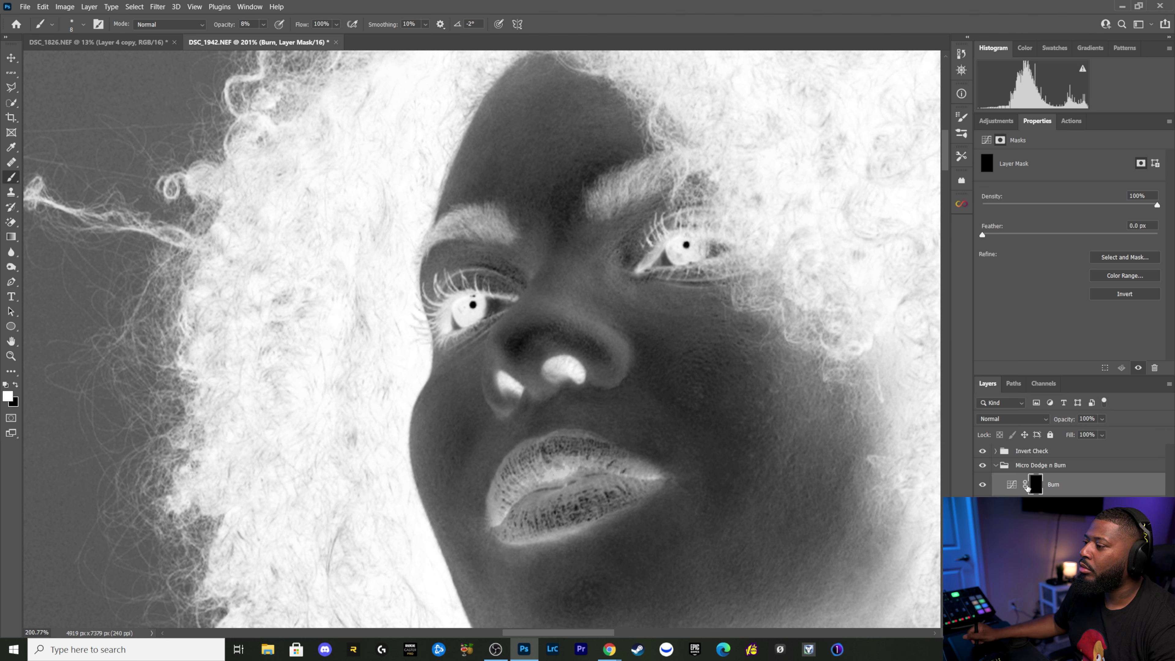
Step: Burn the chin and cheek blotches with fine 8% strokes on the Burn mask
key("bracketright")
key("bracketright")
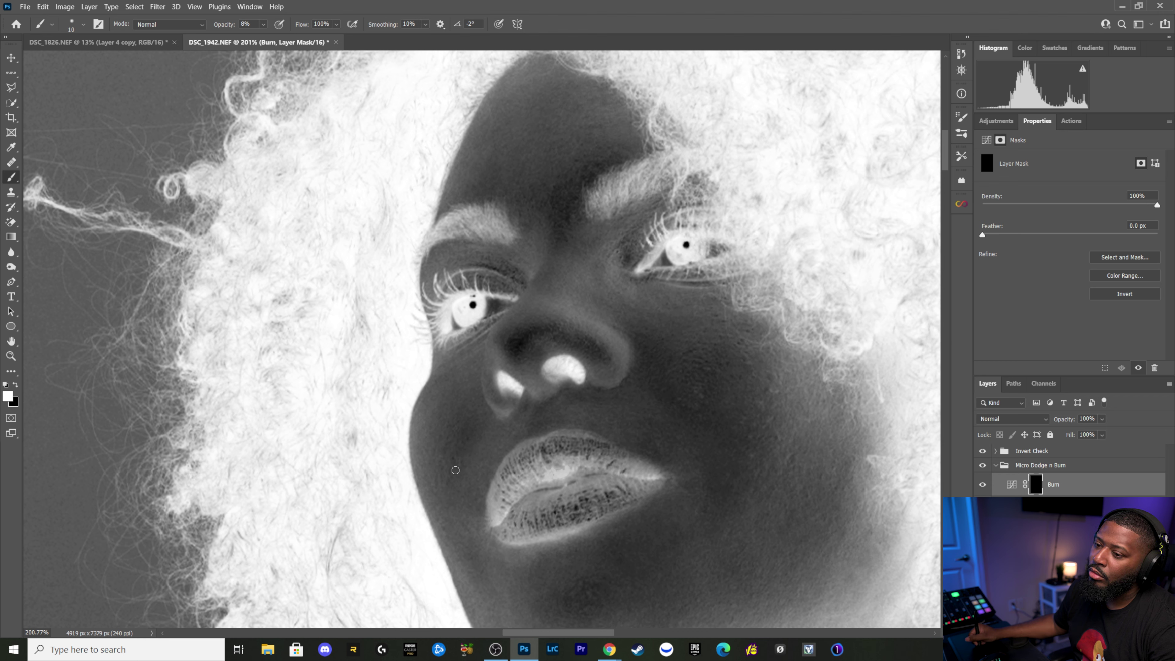
scroll(463, 458, "down", 3)
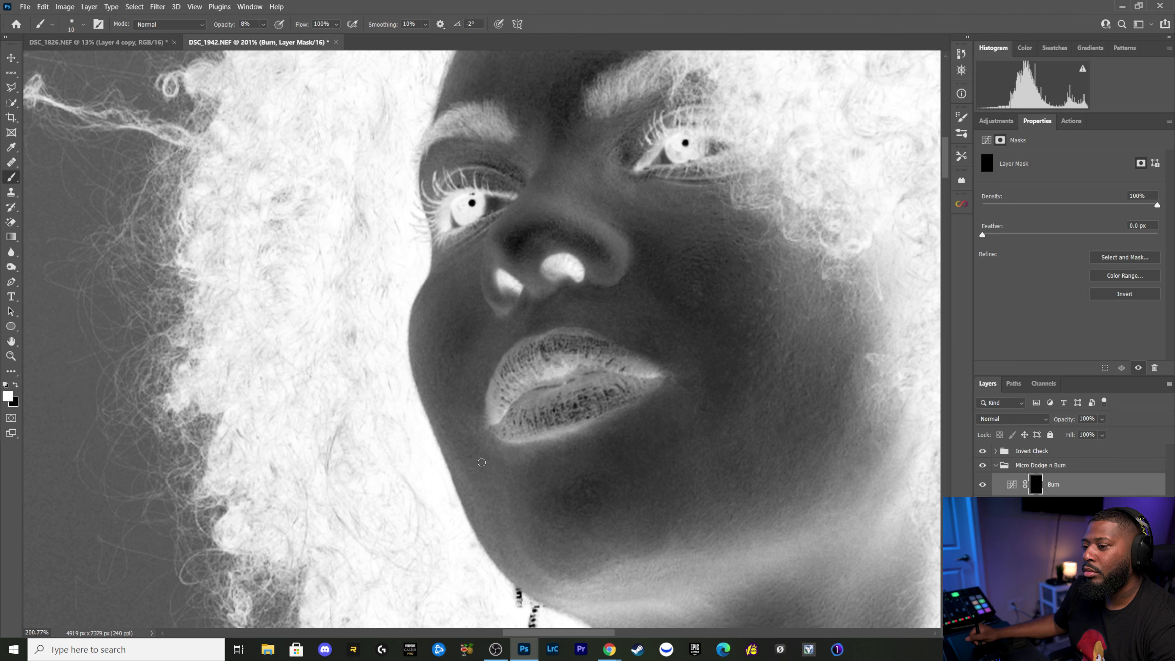
key("bracketleft")
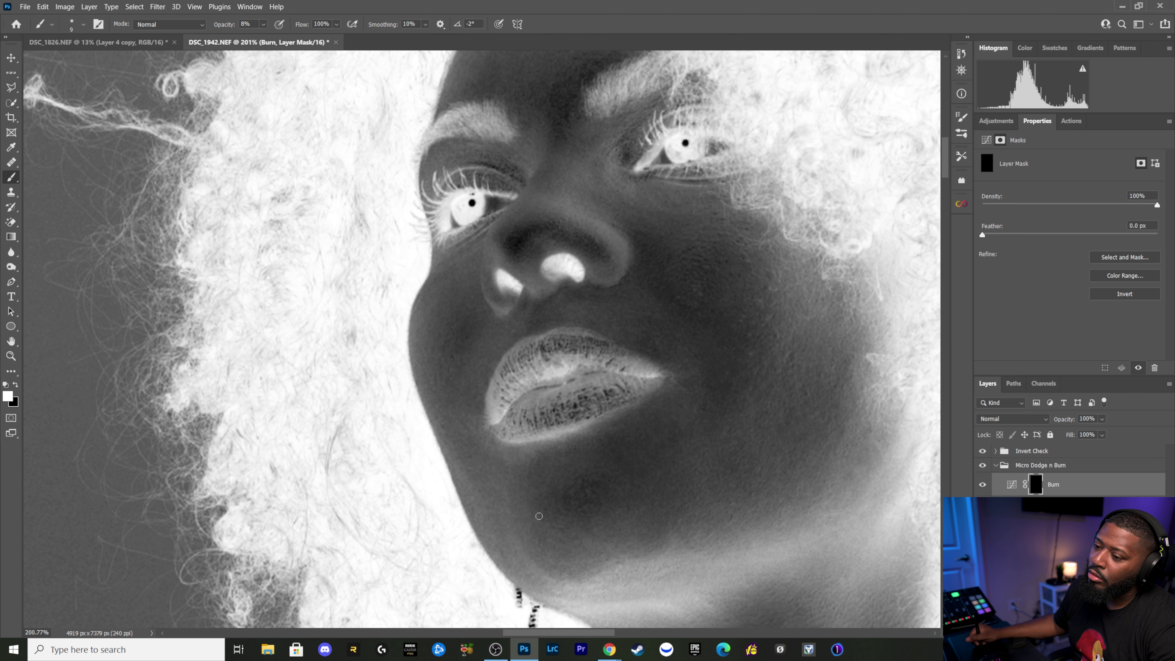
key("bracketright")
key("bracketleft")
key("bracketleft")
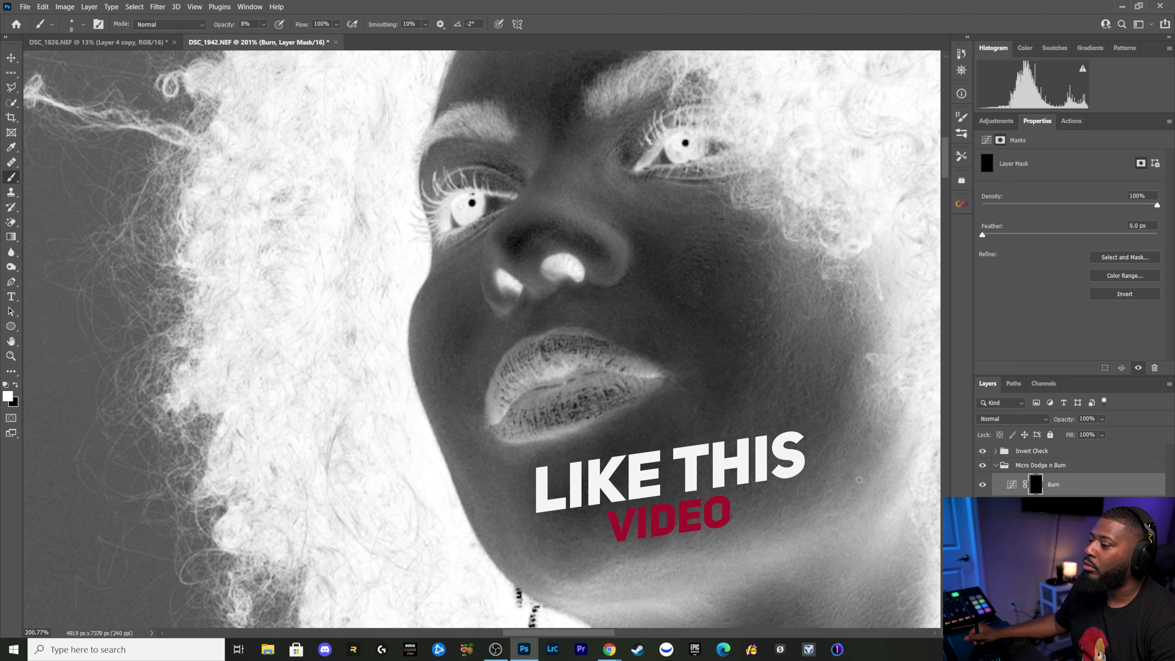
key("bracketright")
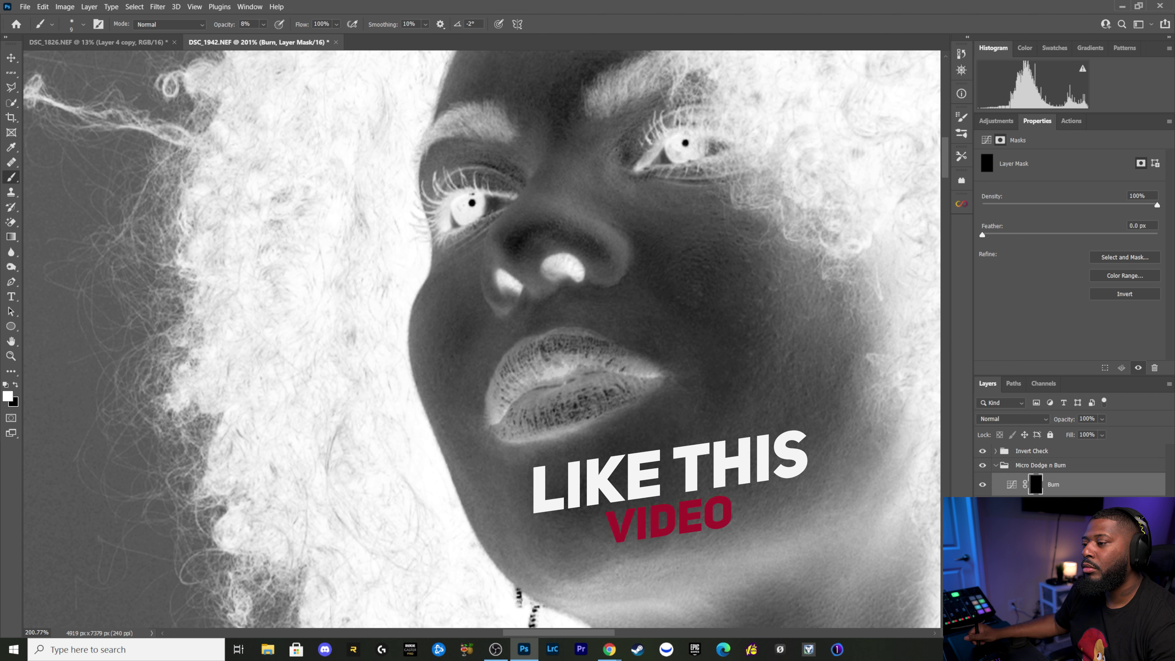
key("bracketright")
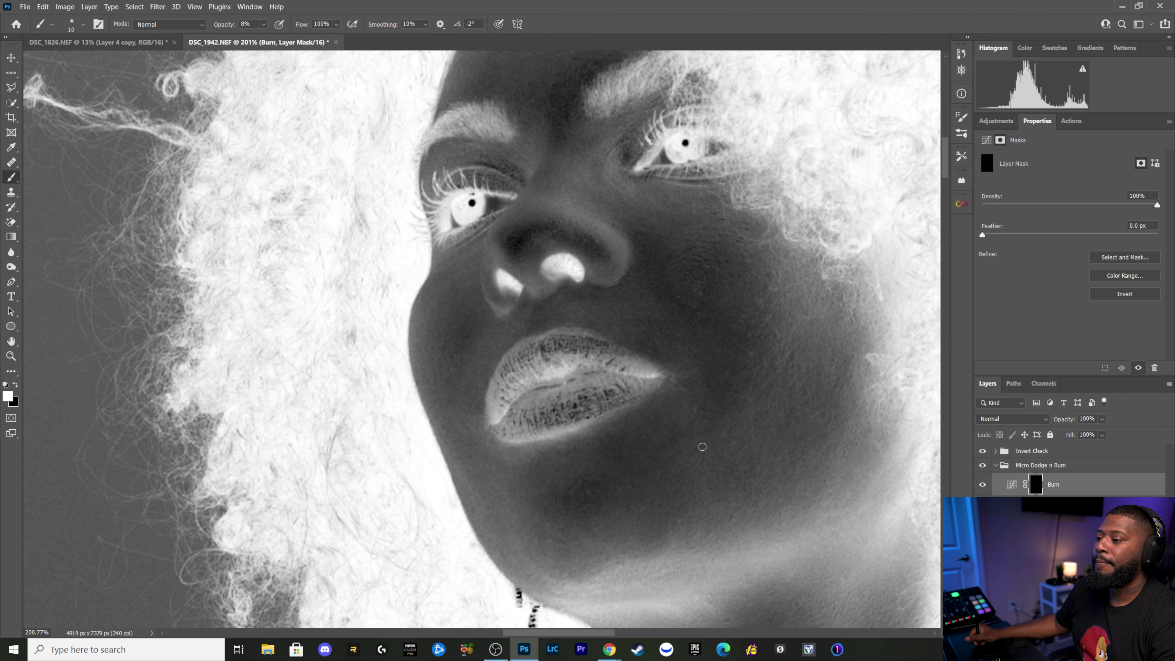
key("bracketleft")
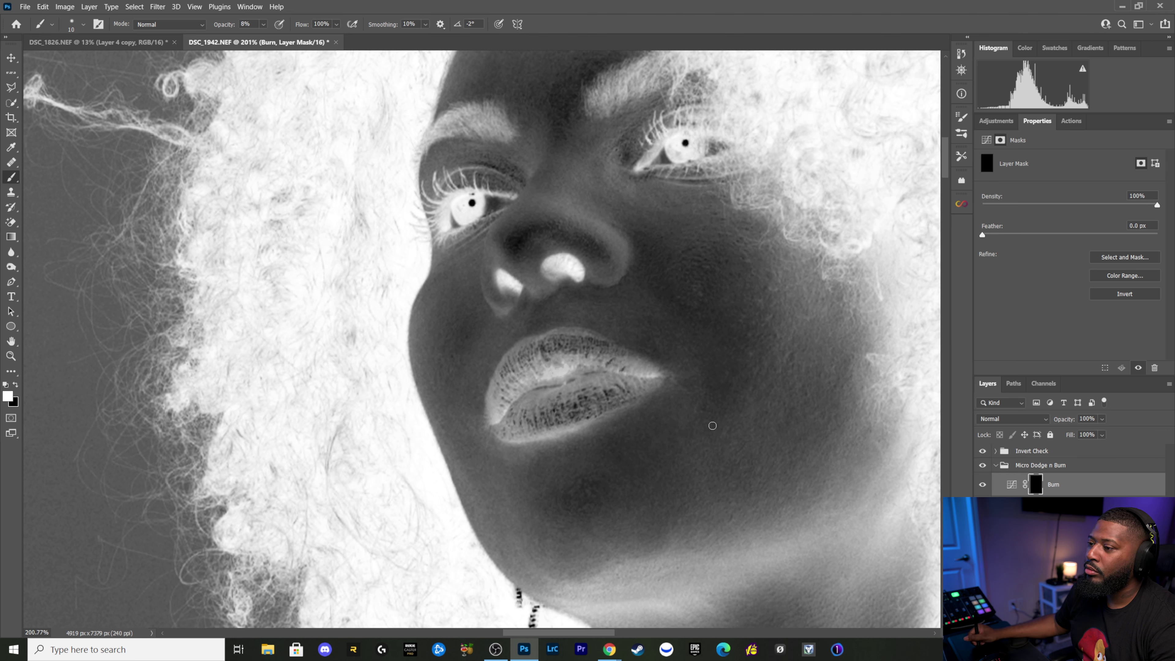
key("bracketright")
key("bracketright")
key("bracketleft")
key("bracketleft")
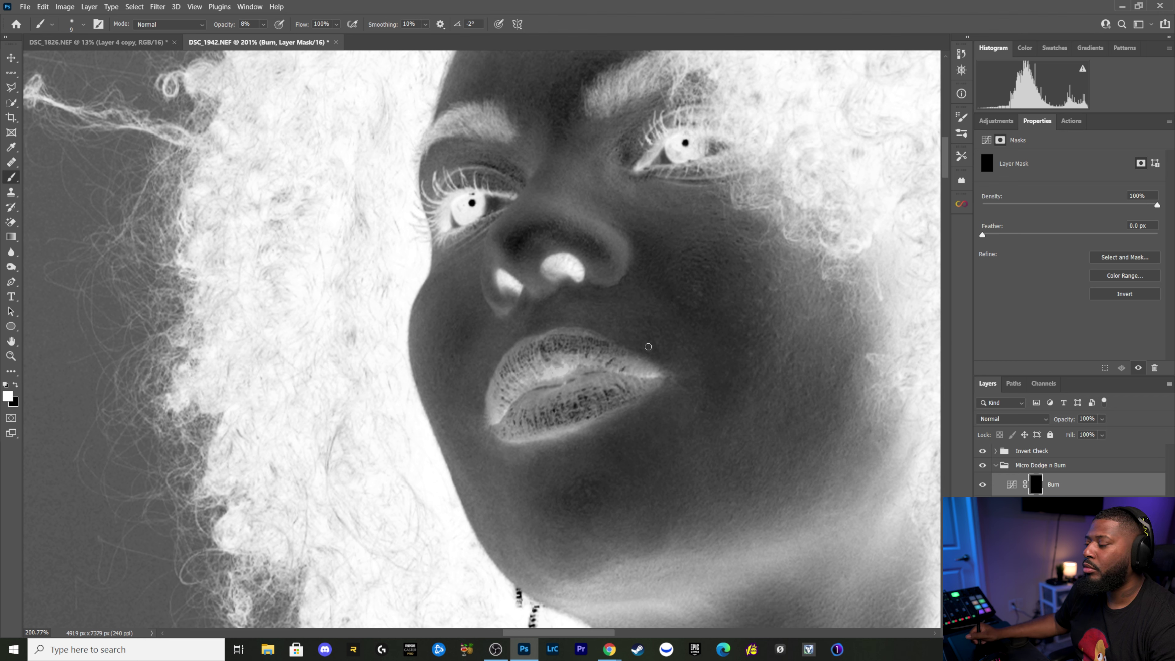
key("alt+bracketleft")
key("bracketleft")
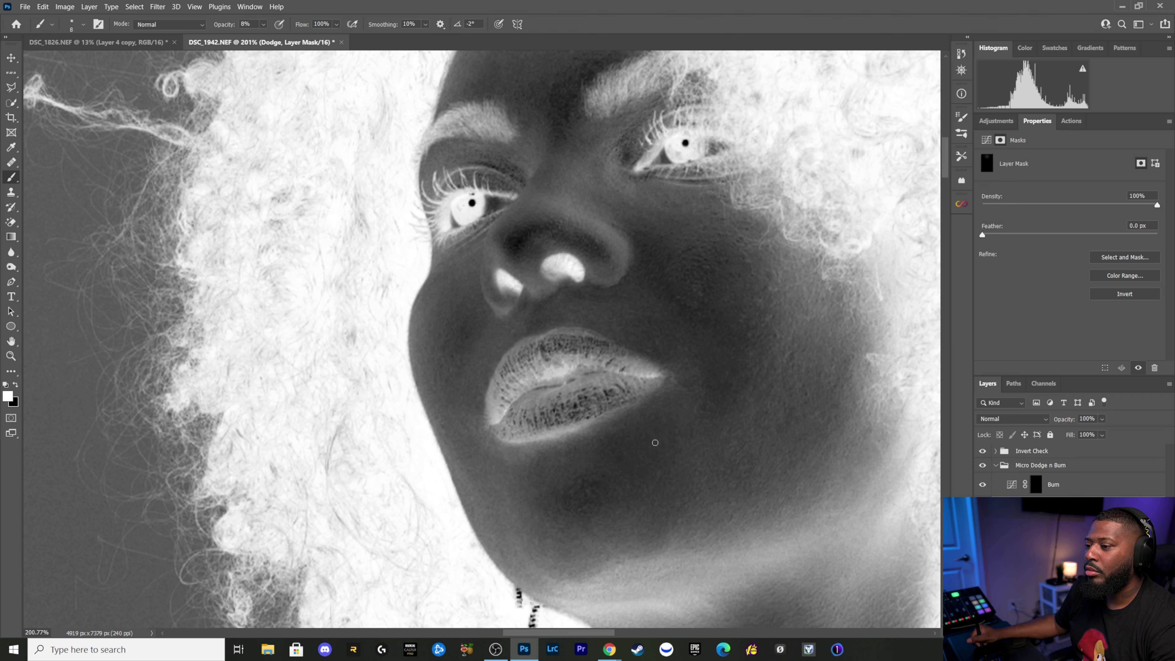
Step: Dodge the uneven tones under the eyes with fine 8% strokes on the Dodge mask
key("bracketright")
key("bracketright")
key("bracketright")
key("bracketleft")
key("bracketleft")
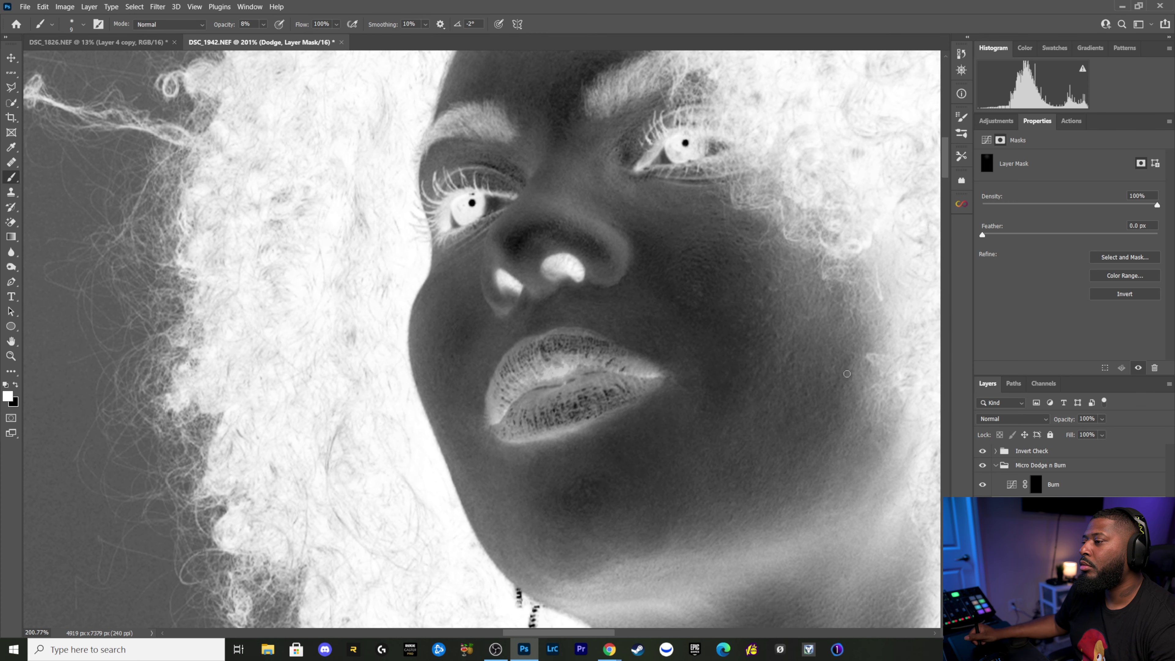
mouse_move(797, 358)
left_mouse_down()
mouse_move(694, 478)
mouse_move(715, 519)
left_mouse_up()
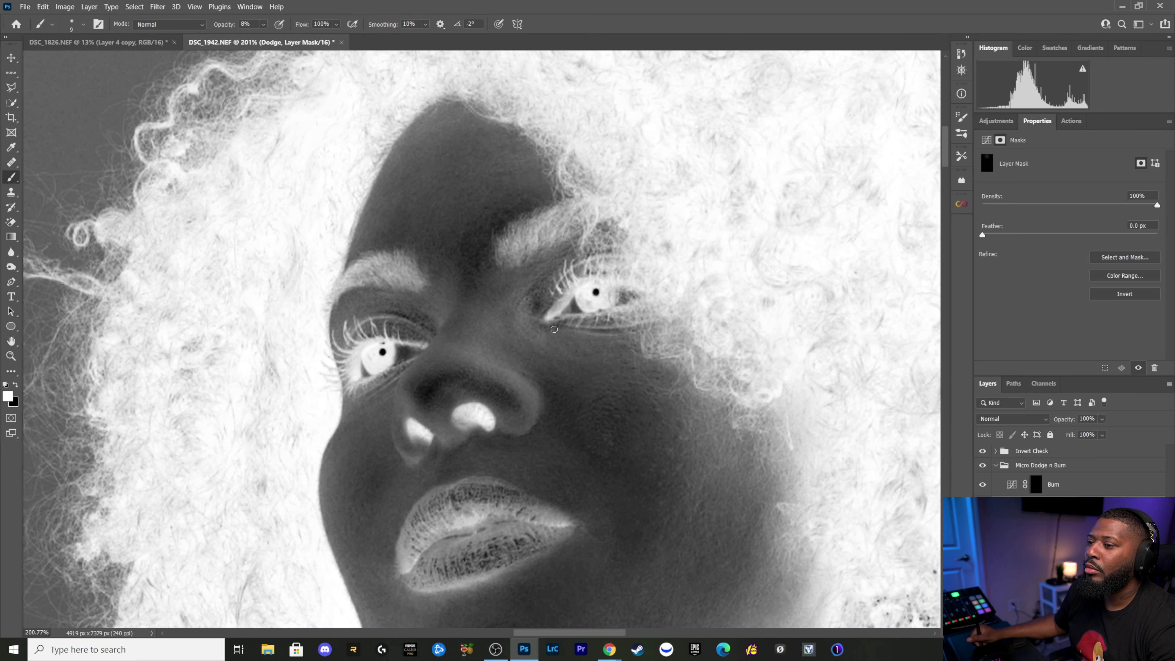
key("p")
left_click(544, 335)
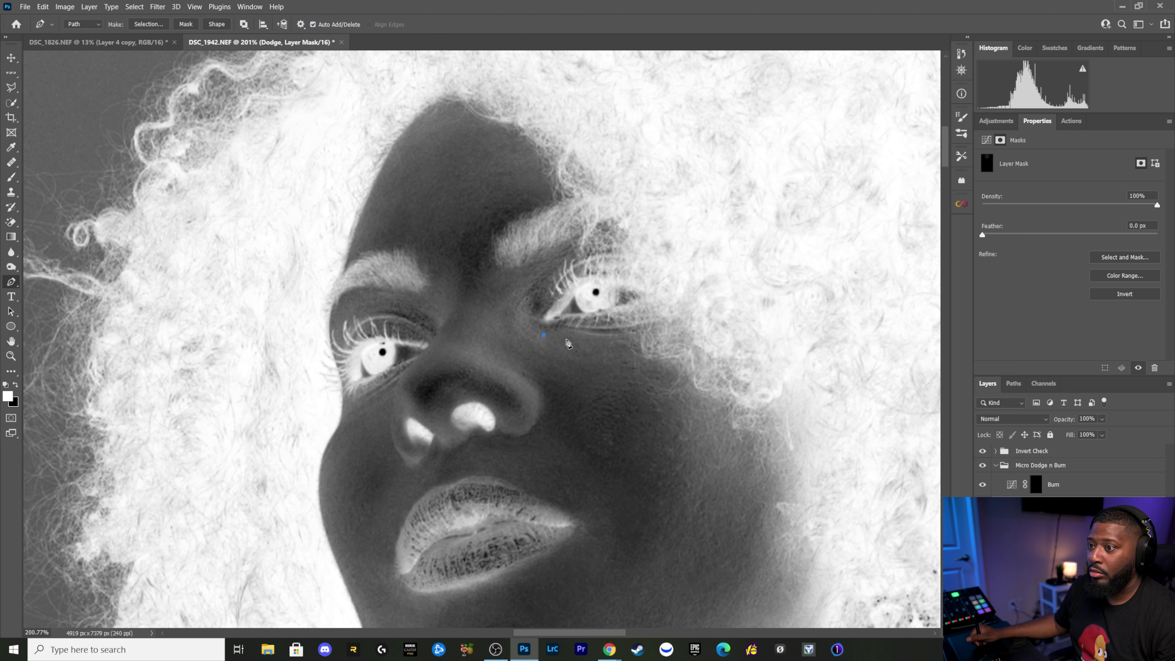
key("b")
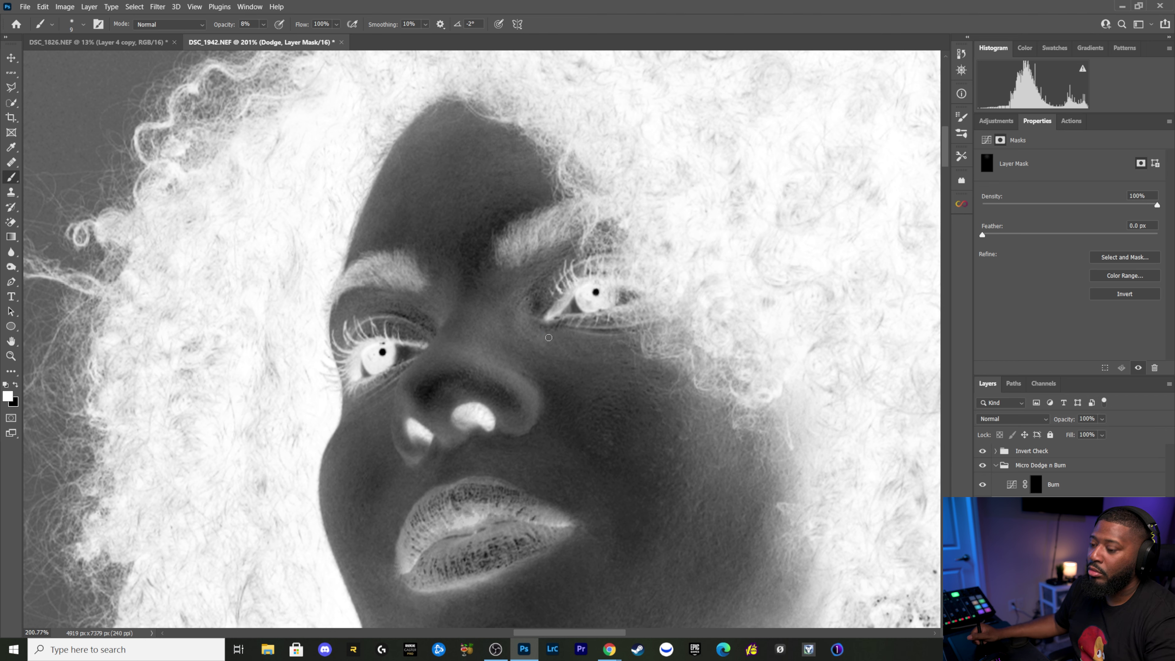
key("bracketleft")
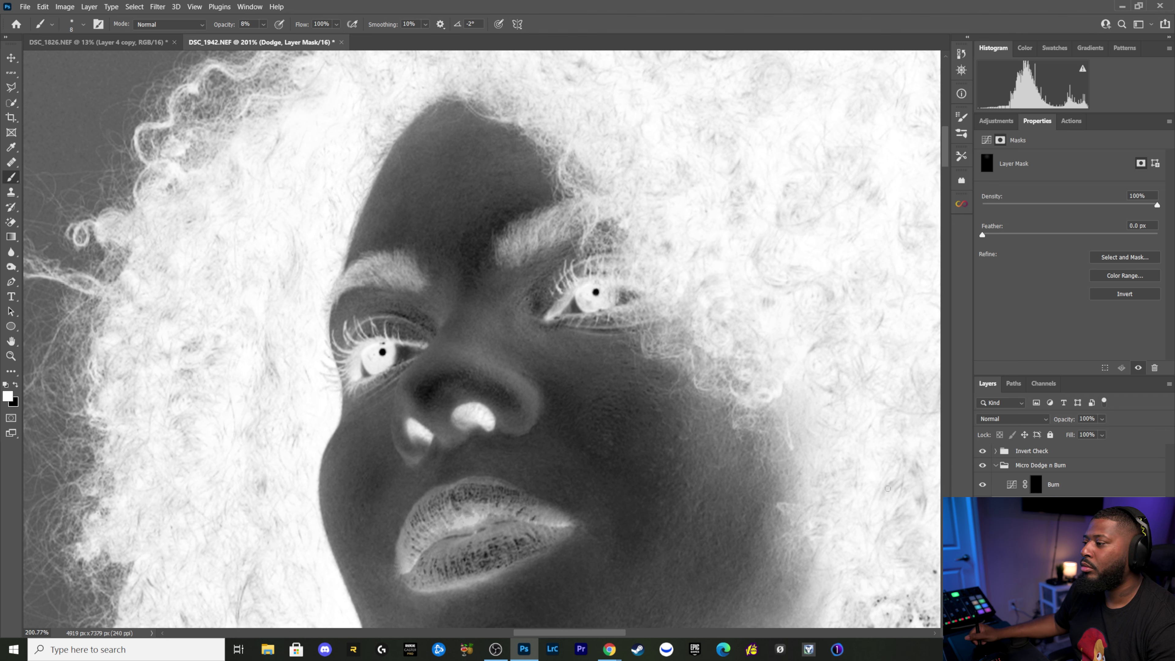
Step: Burn fine 8% strokes across the forehead on the Burn mask
left_click(1036, 484)
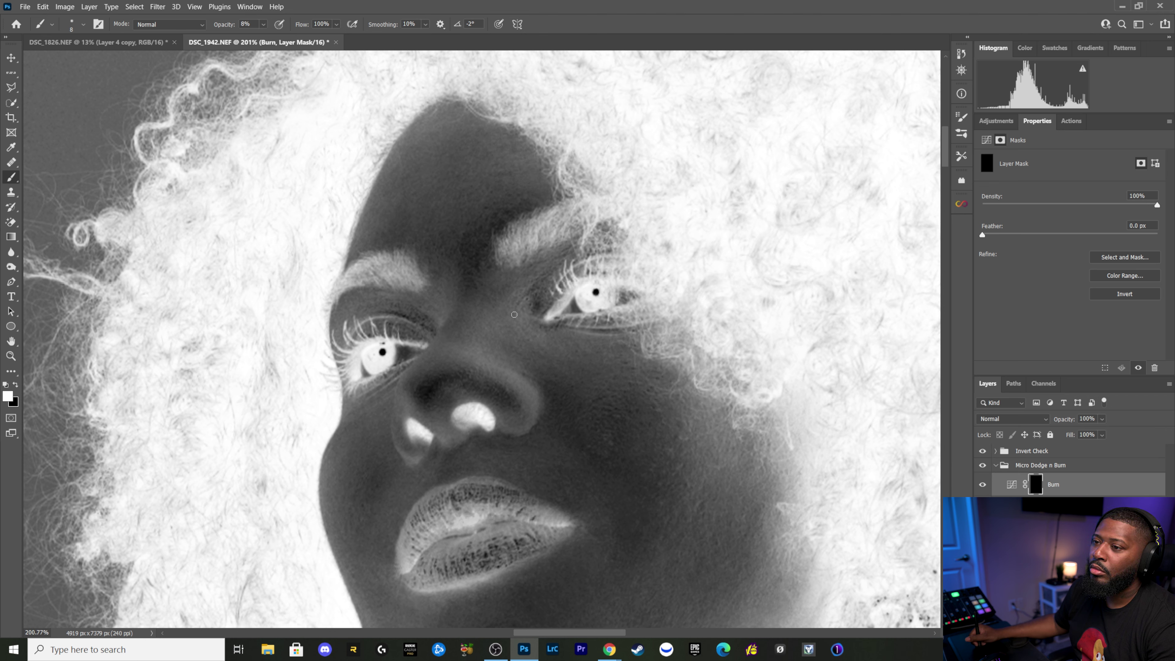
key("bracketleft")
key("bracketleft")
key("bracketleft")
key("bracketright")
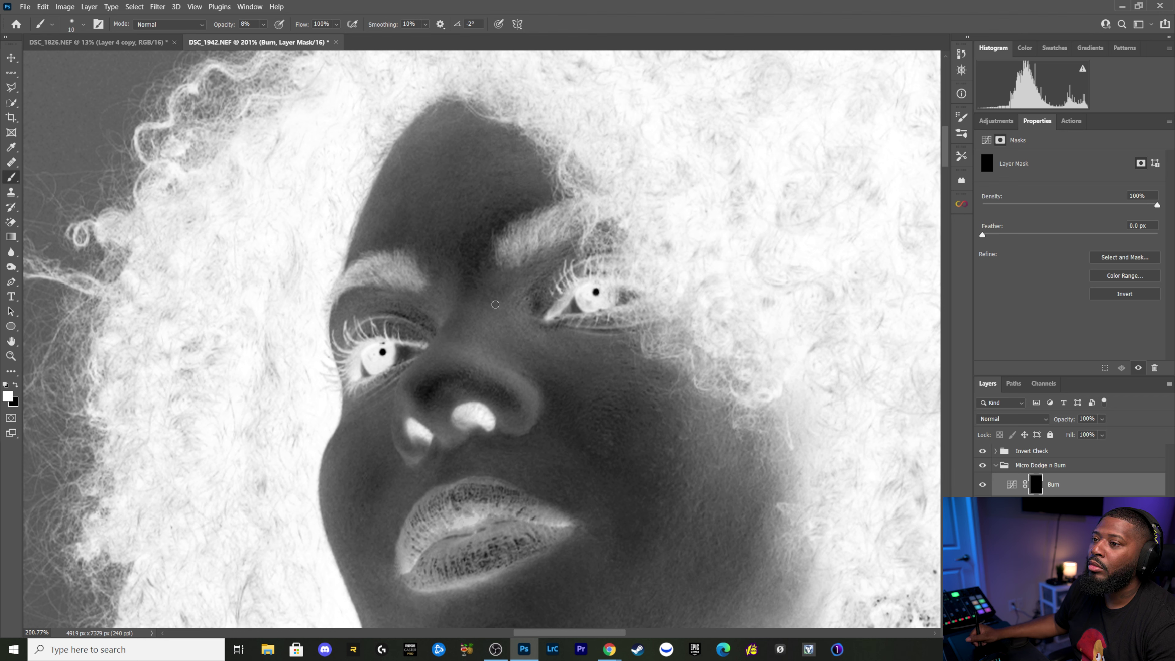
key("bracketleft")
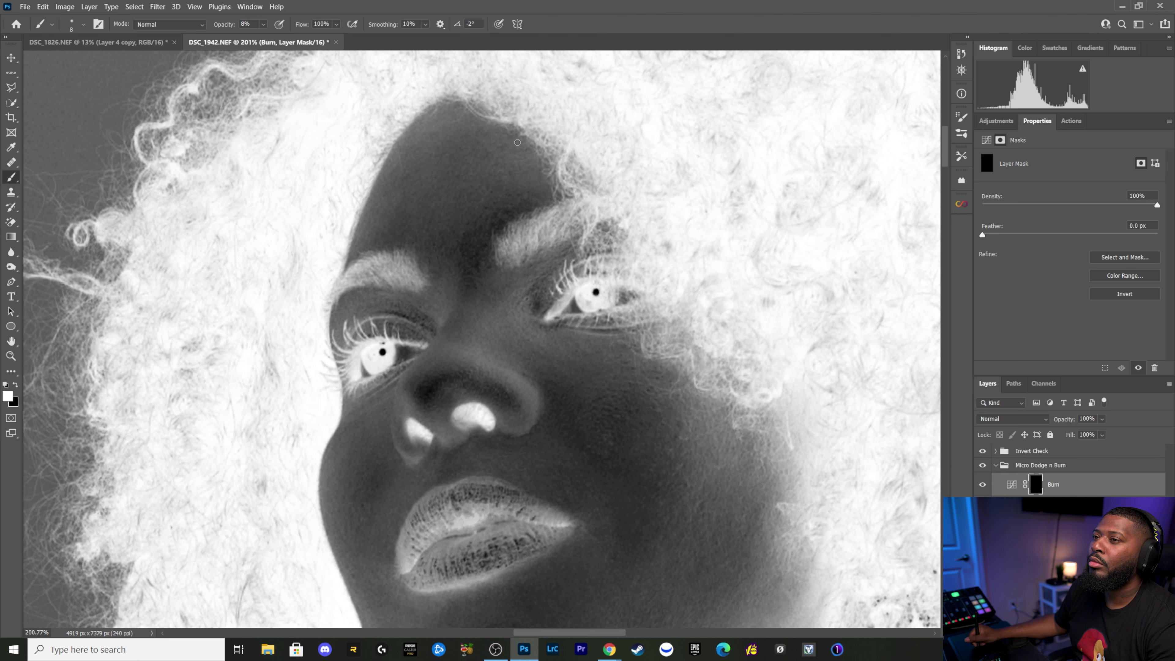
key("bracketright")
key("bracketright")
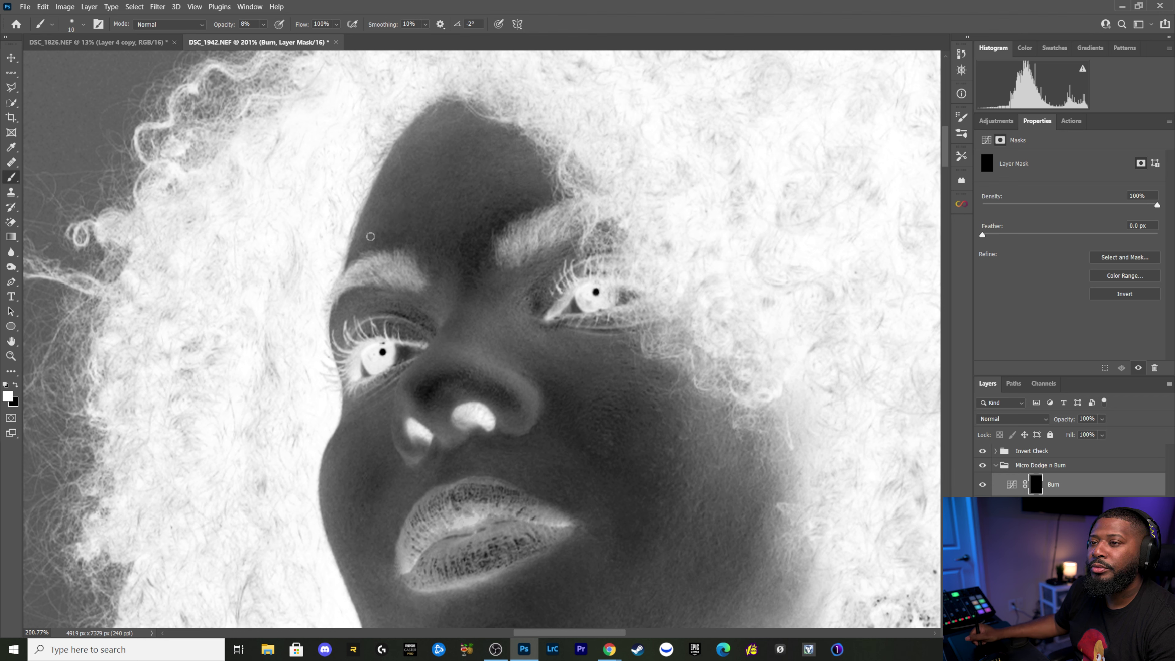
key("bracketleft")
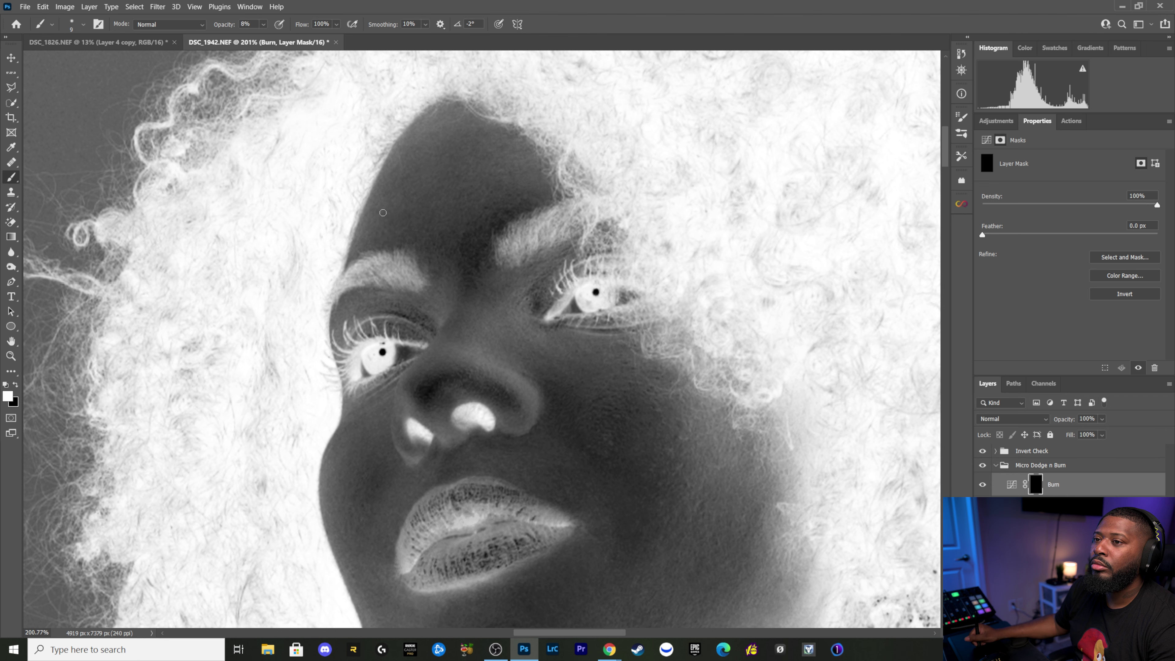
key("bracketleft")
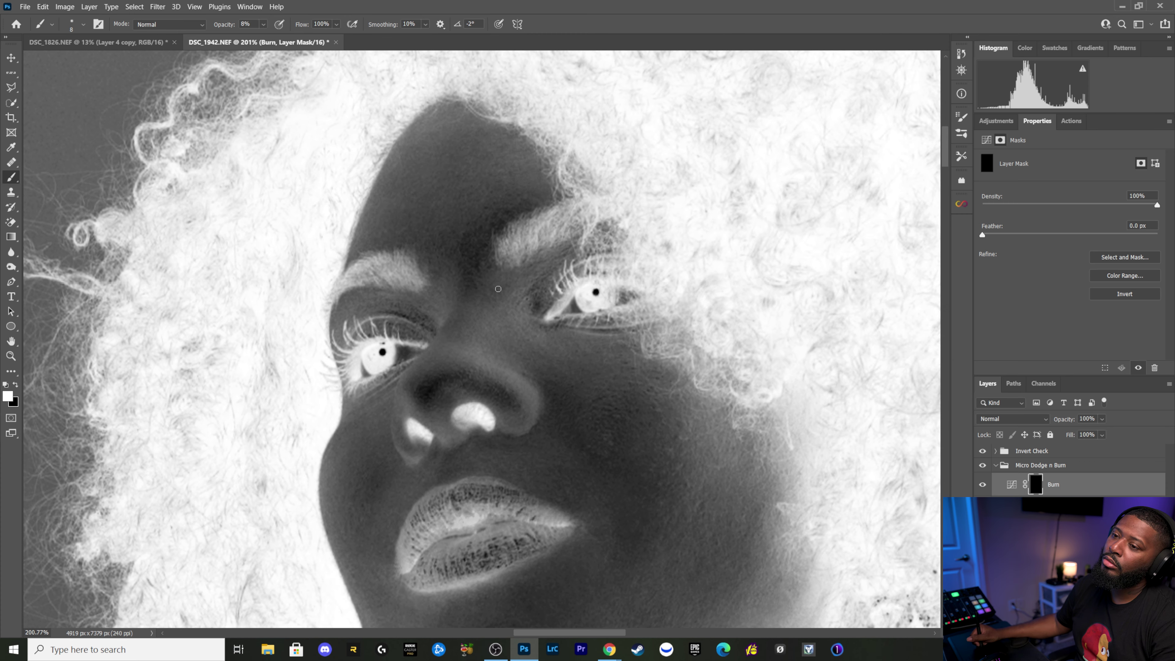
left_click_drag(451, 323, 444, 227)
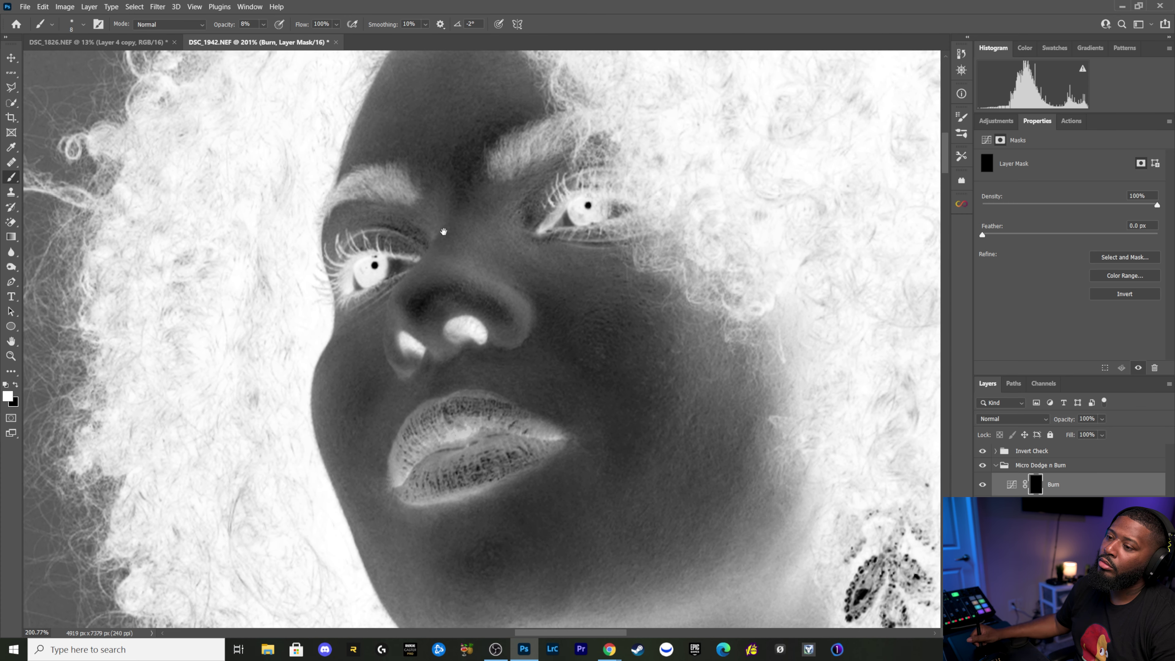
Step: Dodge small dark patches around the nose, mouth and cheeks with a fine 8% white brush
left_click_drag(488, 383, 491, 306)
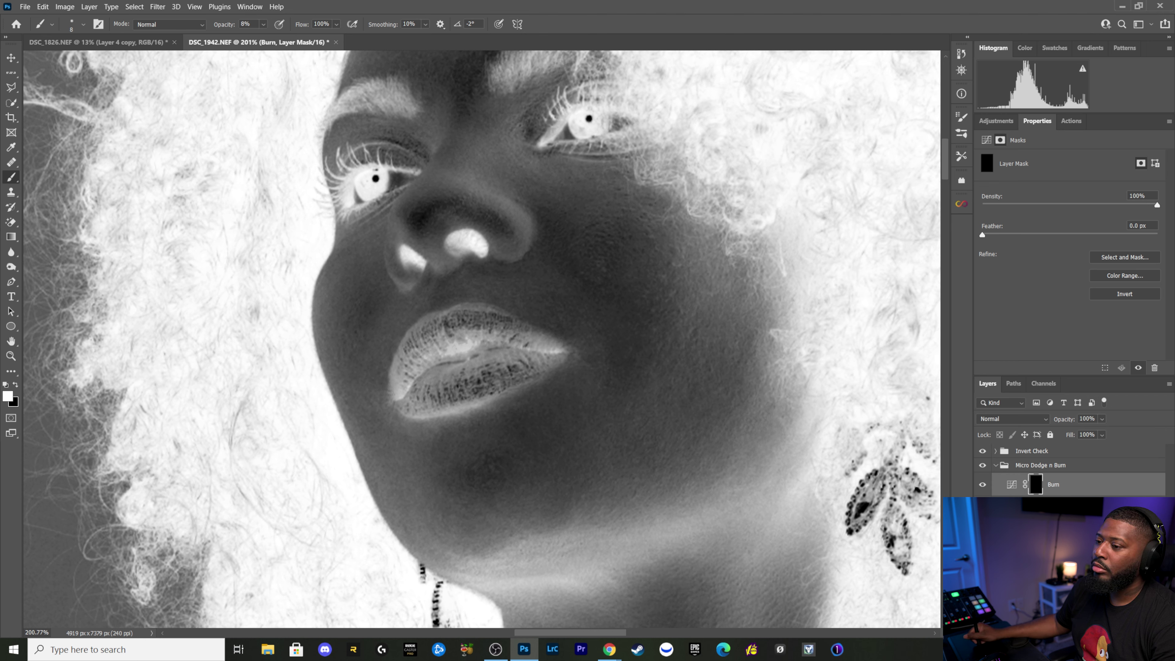
left_click(1036, 505)
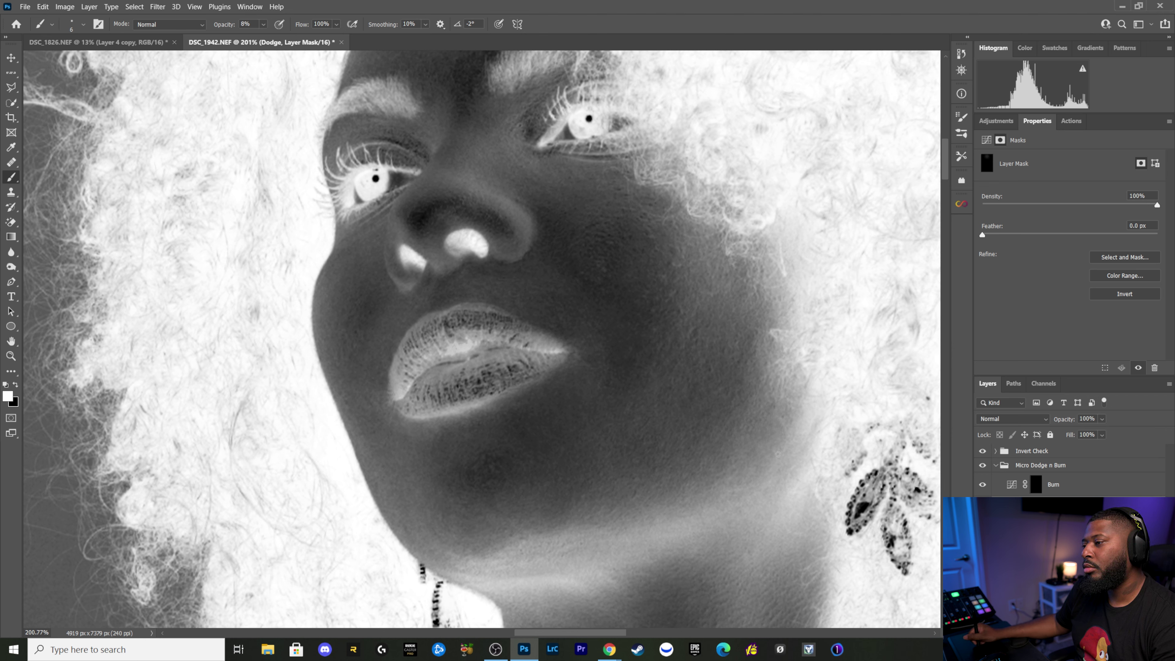
key("bracketright")
key("bracketright")
key("bracketright")
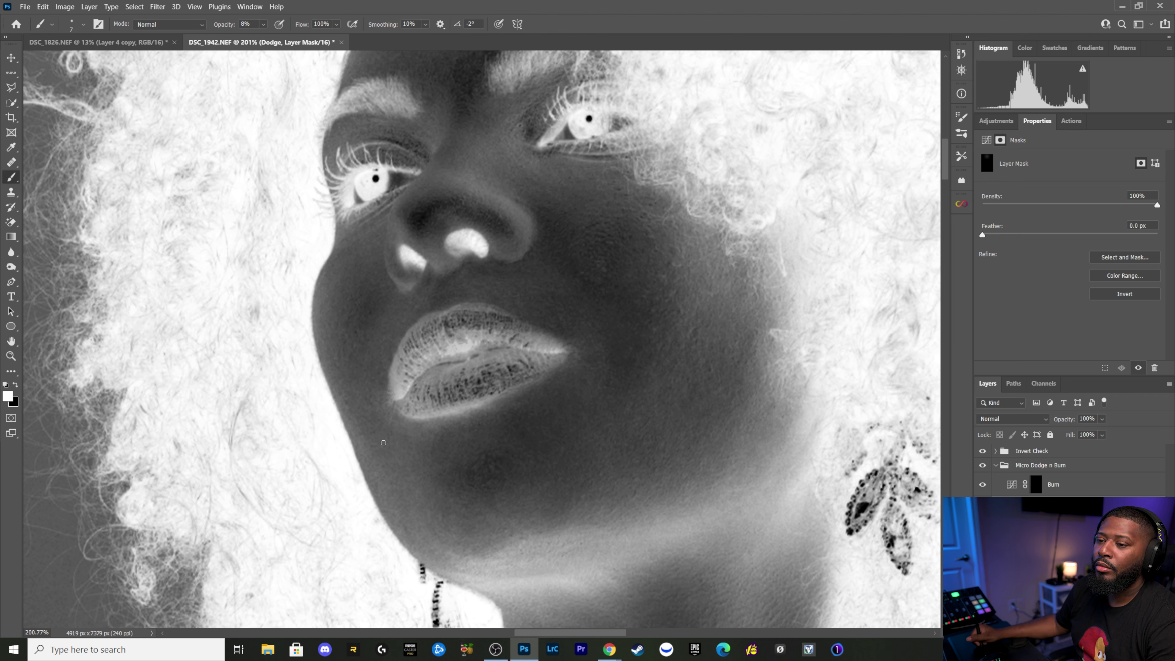
key("bracketright")
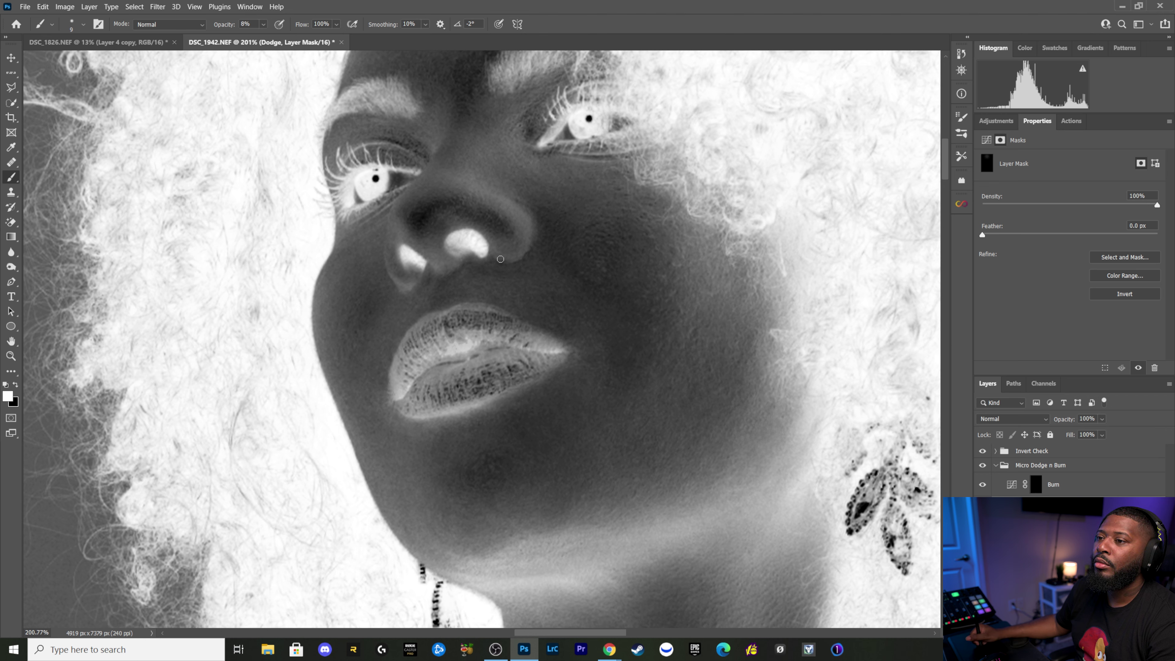
key("bracketleft")
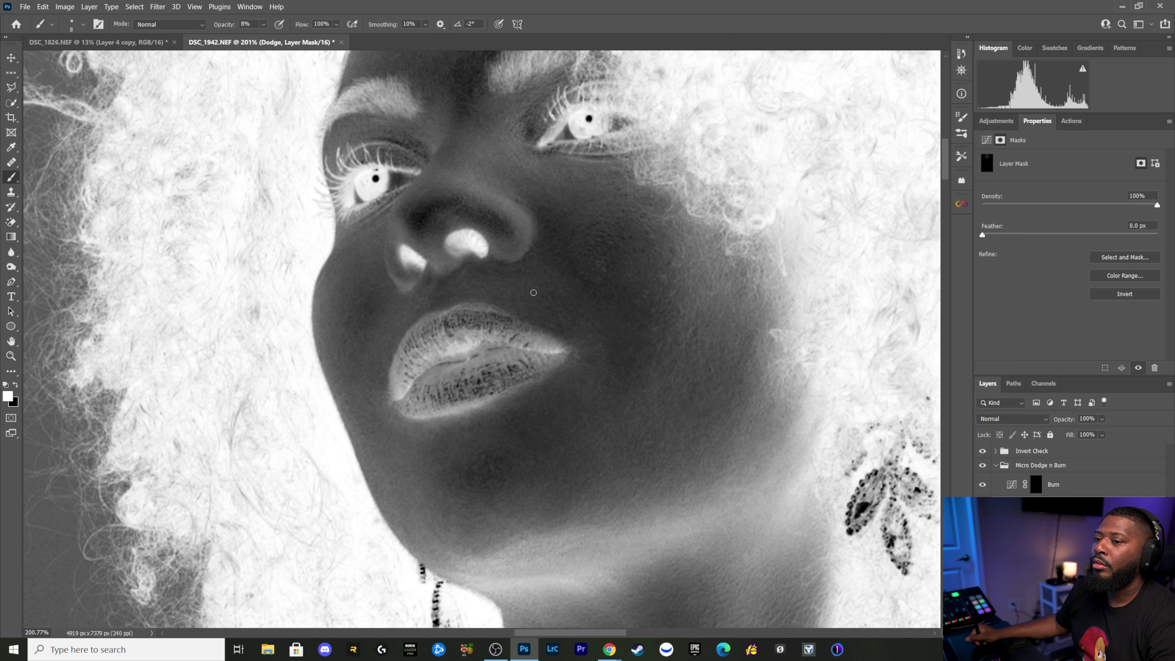
key("bracketright")
key("bracketright")
key("bracketright")
key("bracketleft")
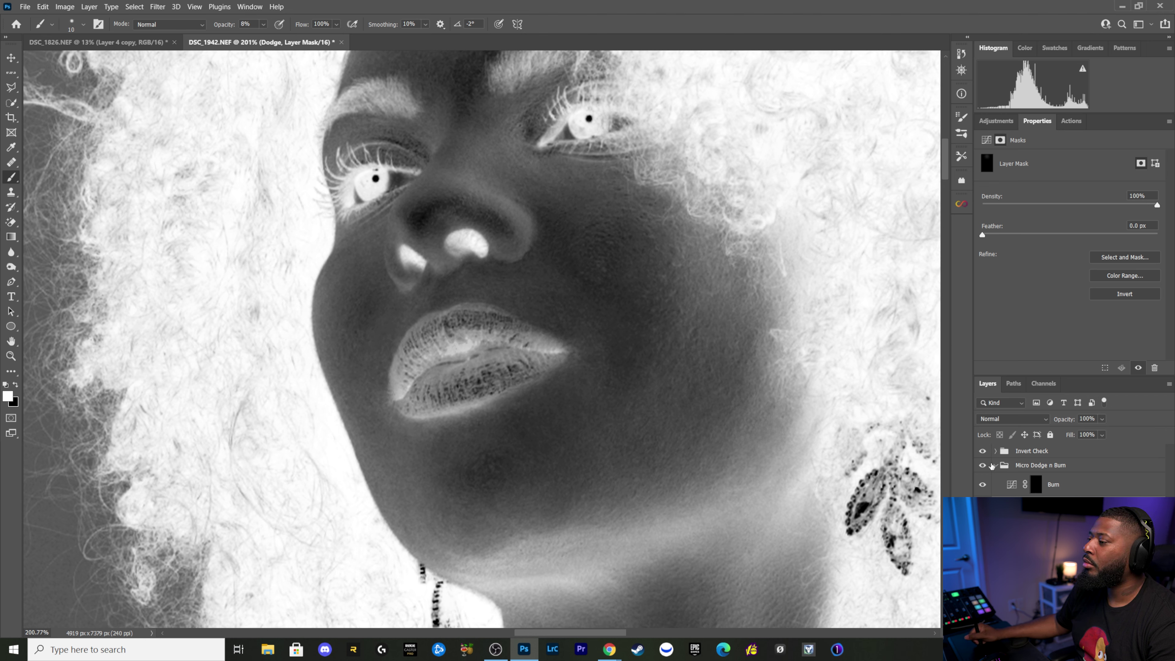
Step: Burn fine 8% strokes beneath the nose and across the cheek near the lips
left_click(1028, 487)
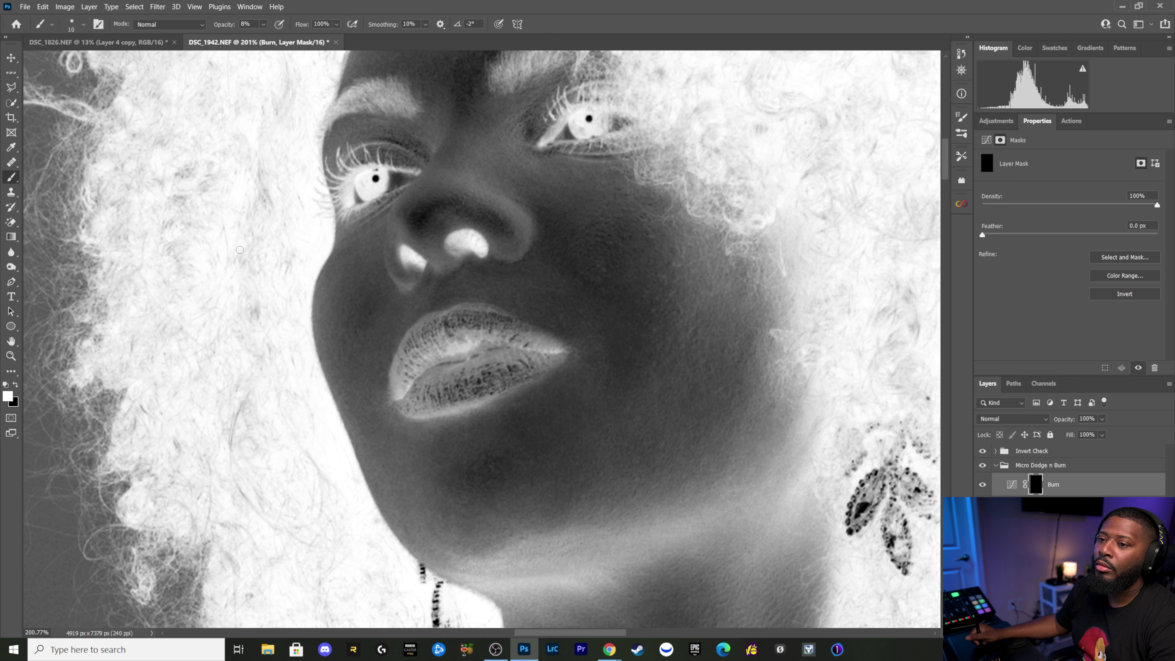
key("bracketleft")
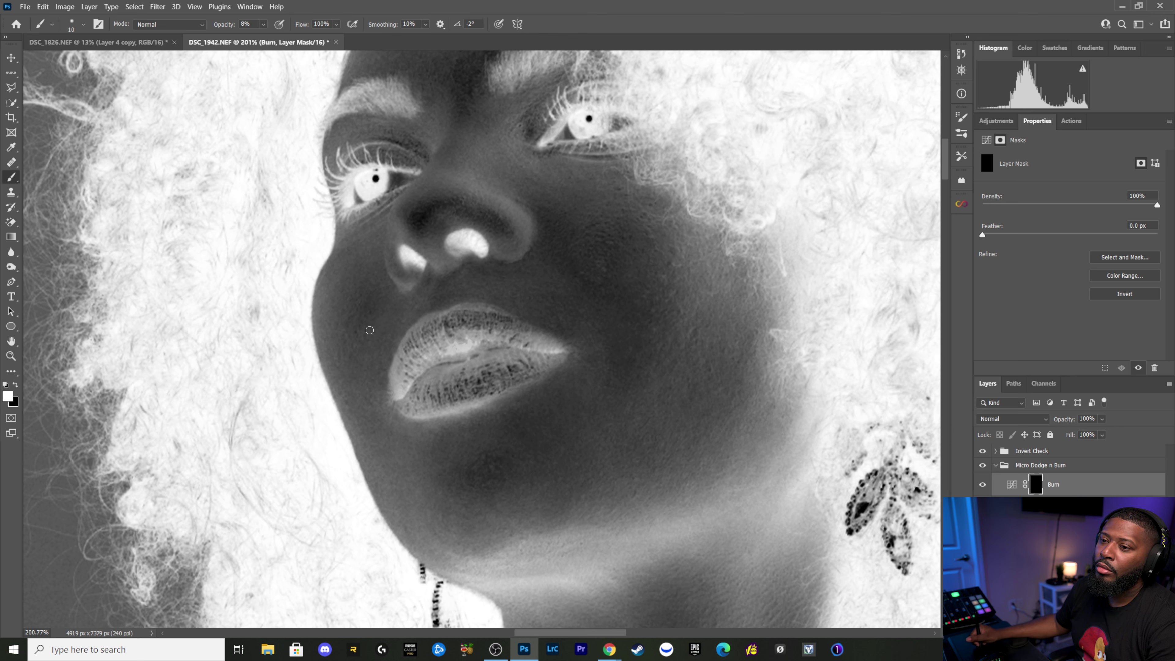
key("bracketright")
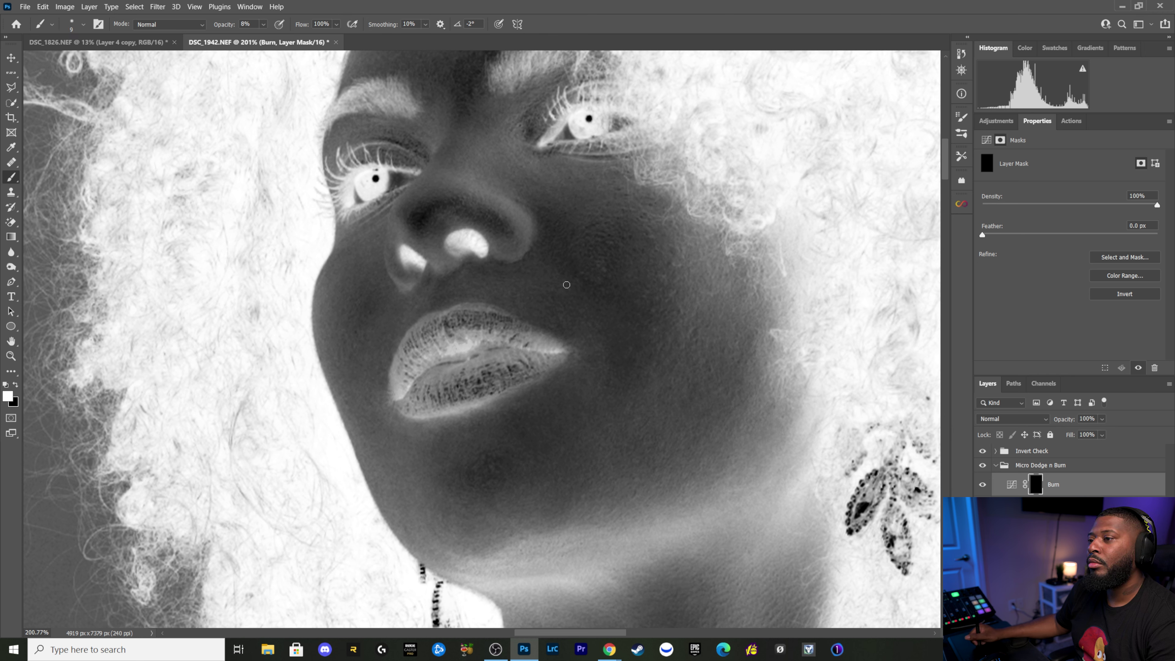
key("bracketleft")
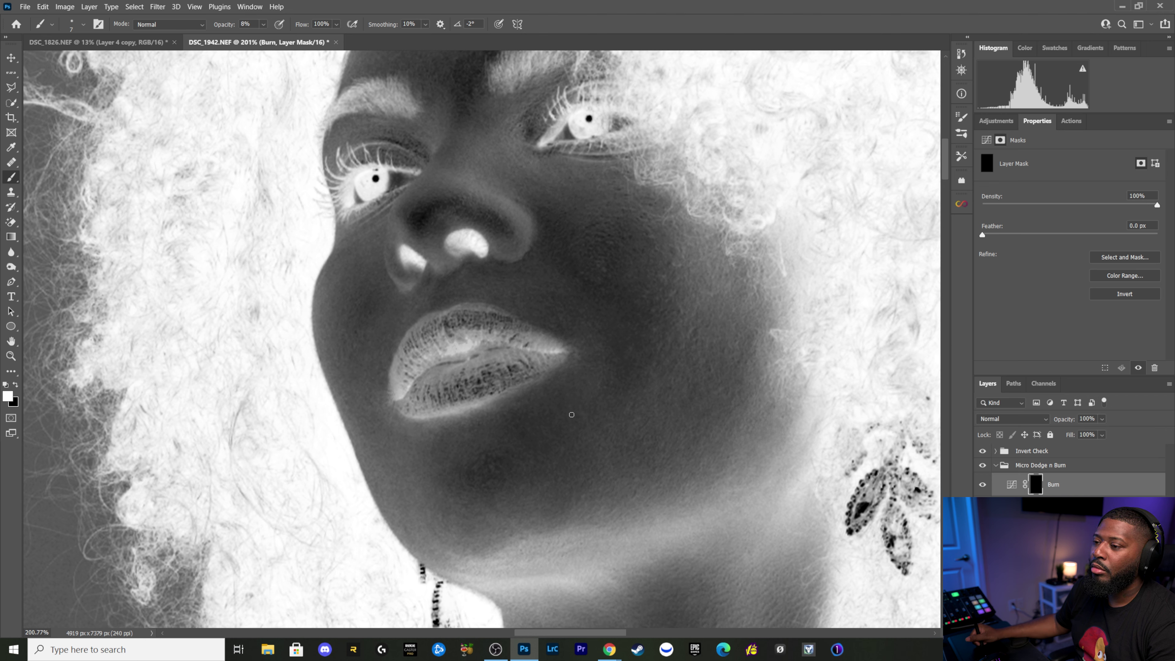
key("bracketright")
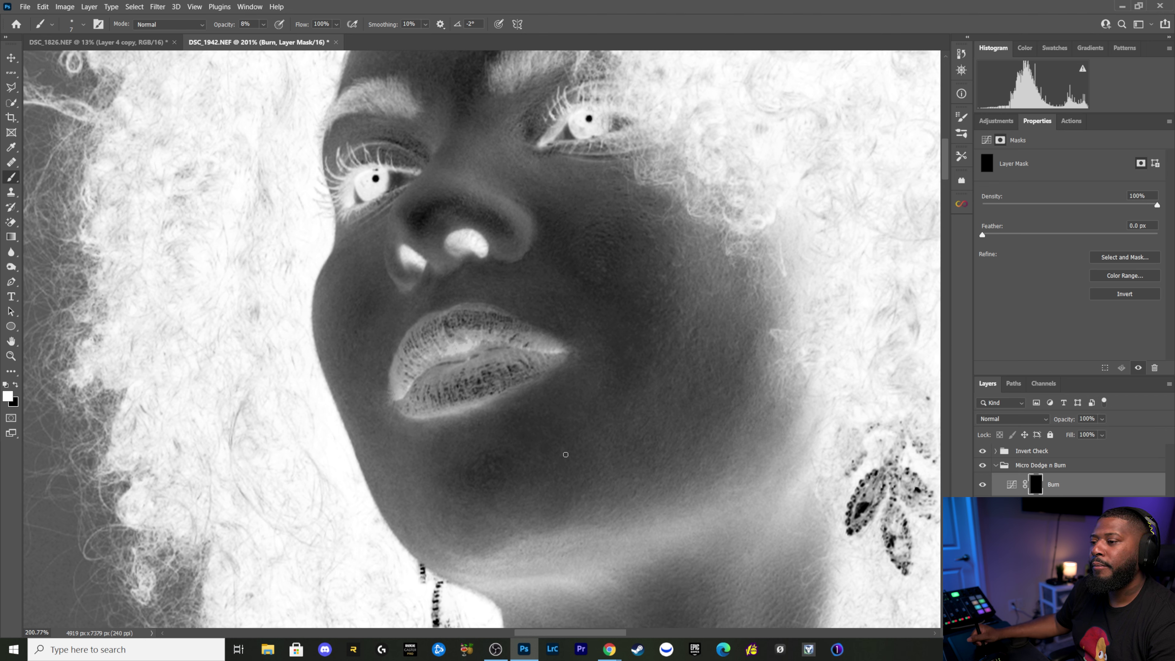
key("bracketright")
key("bracketright")
key("bracketright")
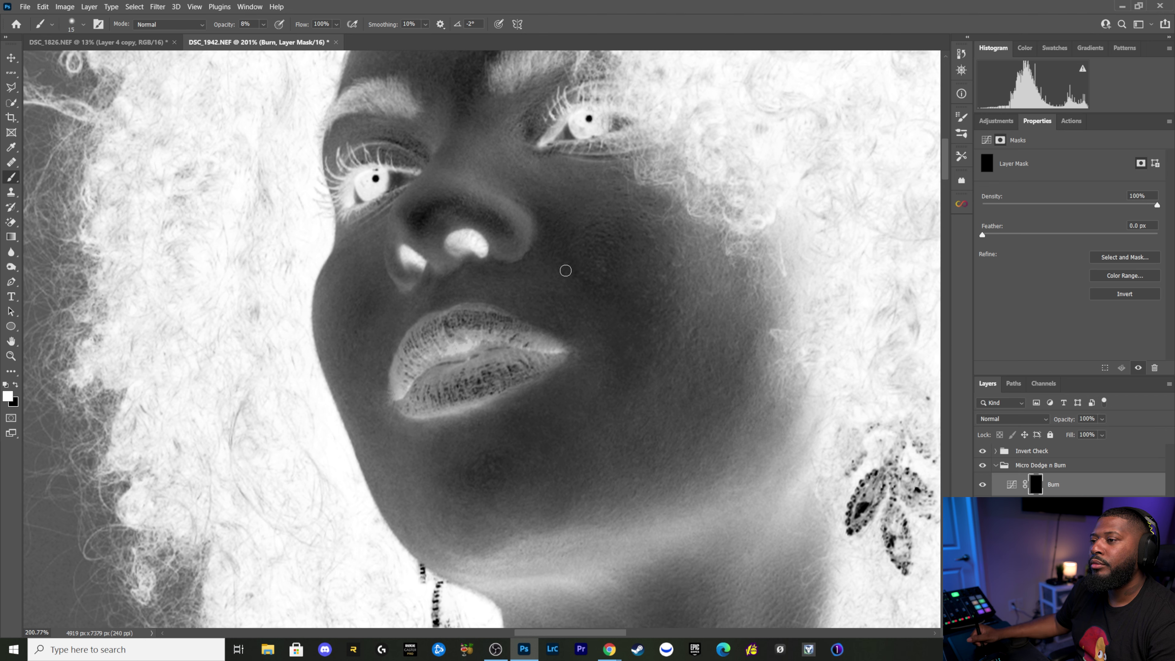
key("bracketleft")
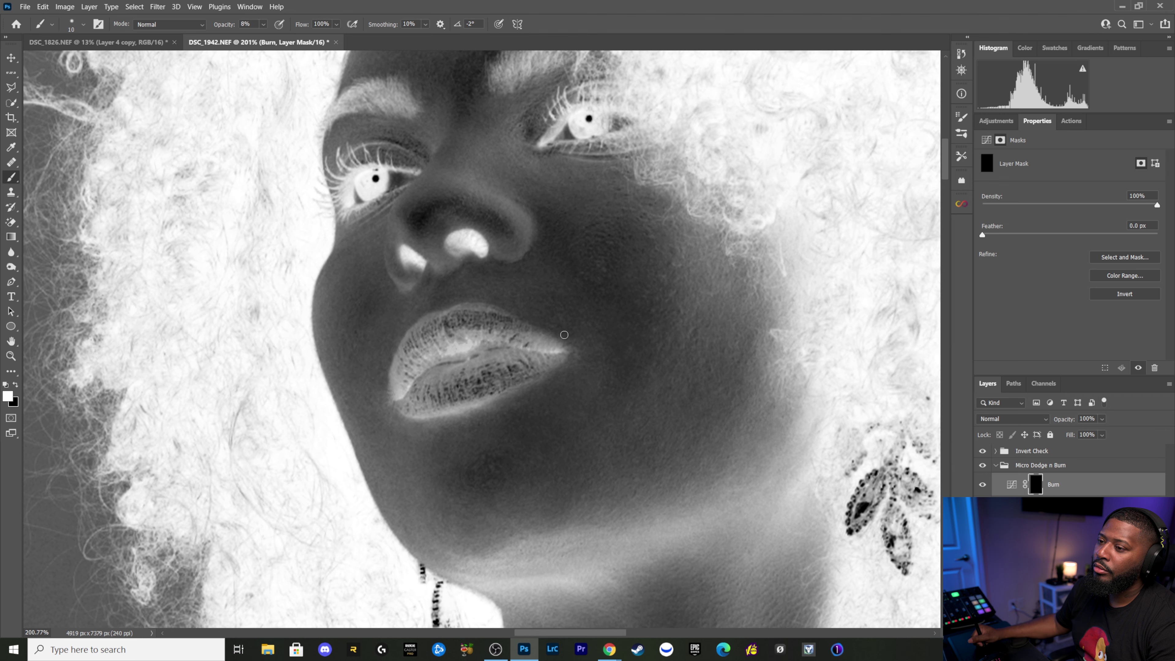
key("bracketleft")
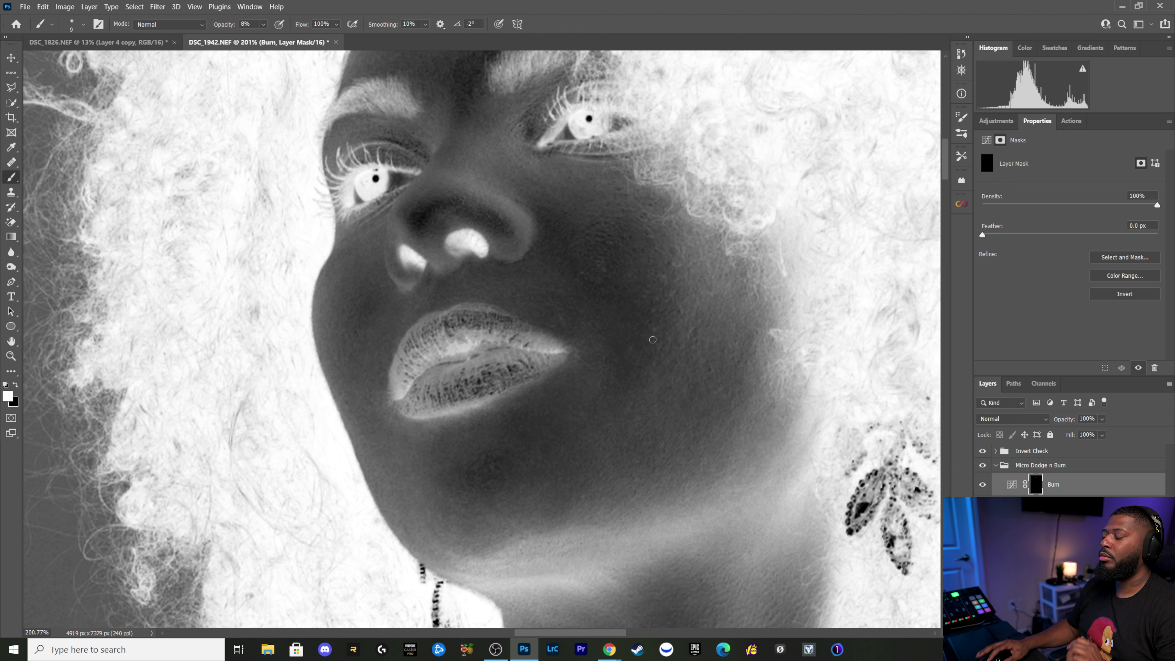
Step: Toggle the Micro Dodge n Burn group visibility to compare before and after
left_click(982, 465)
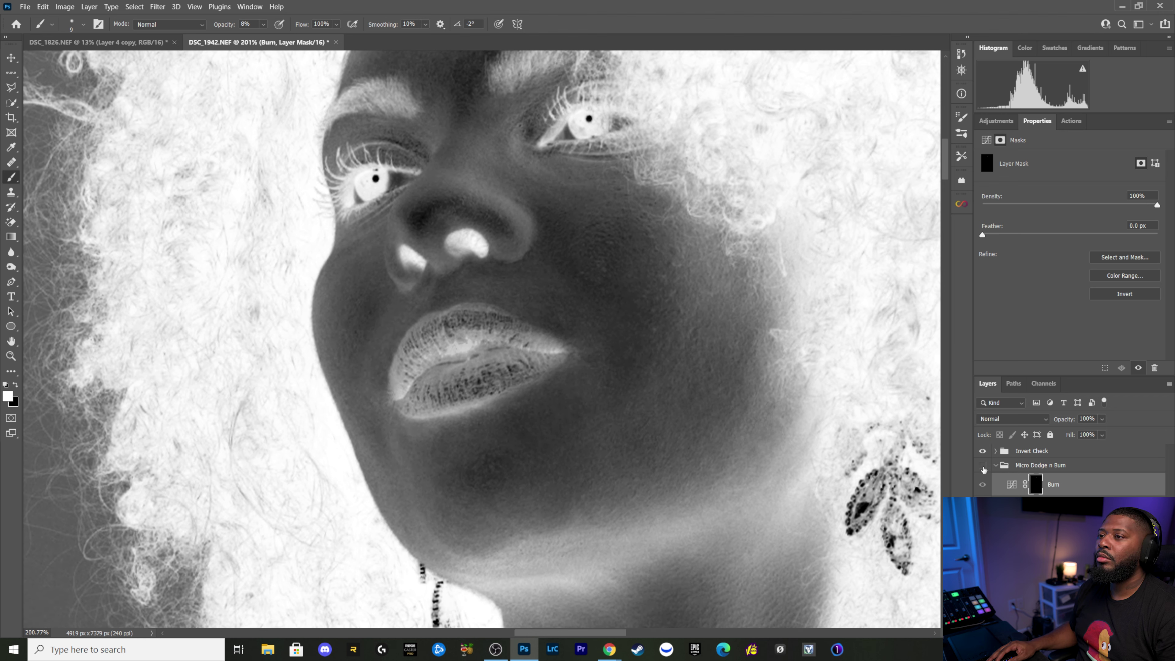
left_click(984, 468)
left_click(984, 467)
left_click(983, 466)
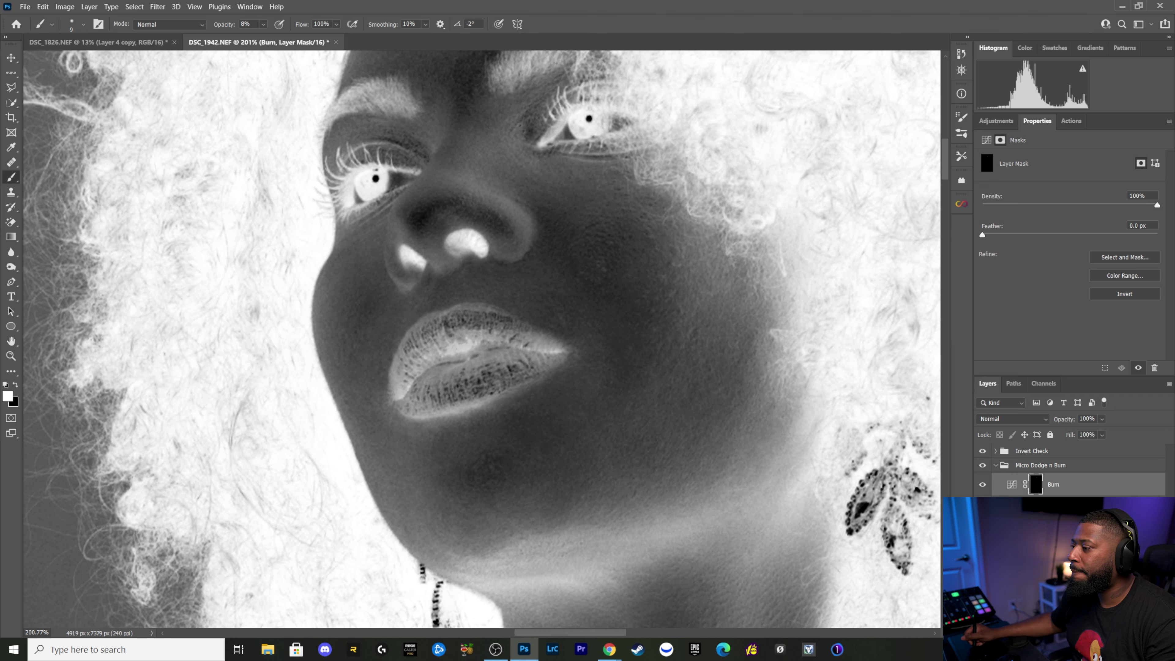
Step: Add small 8% dodge touches to the cheek beside the lips
key("alt+bracketleft")
key("bracketleft")
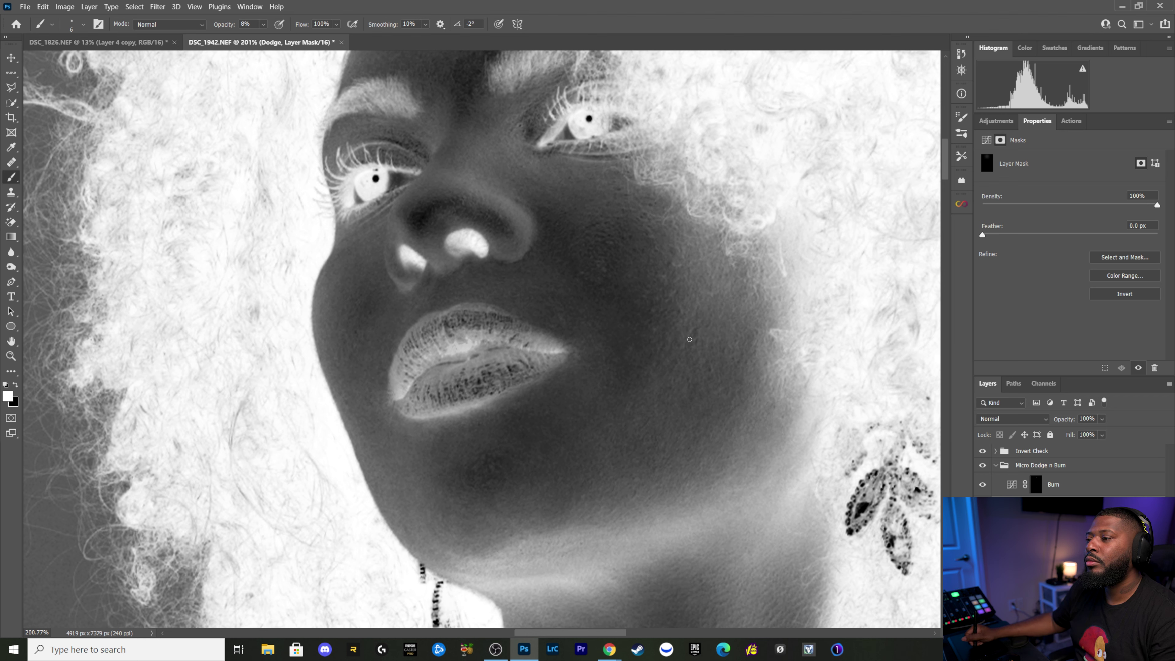
key("bracketleft")
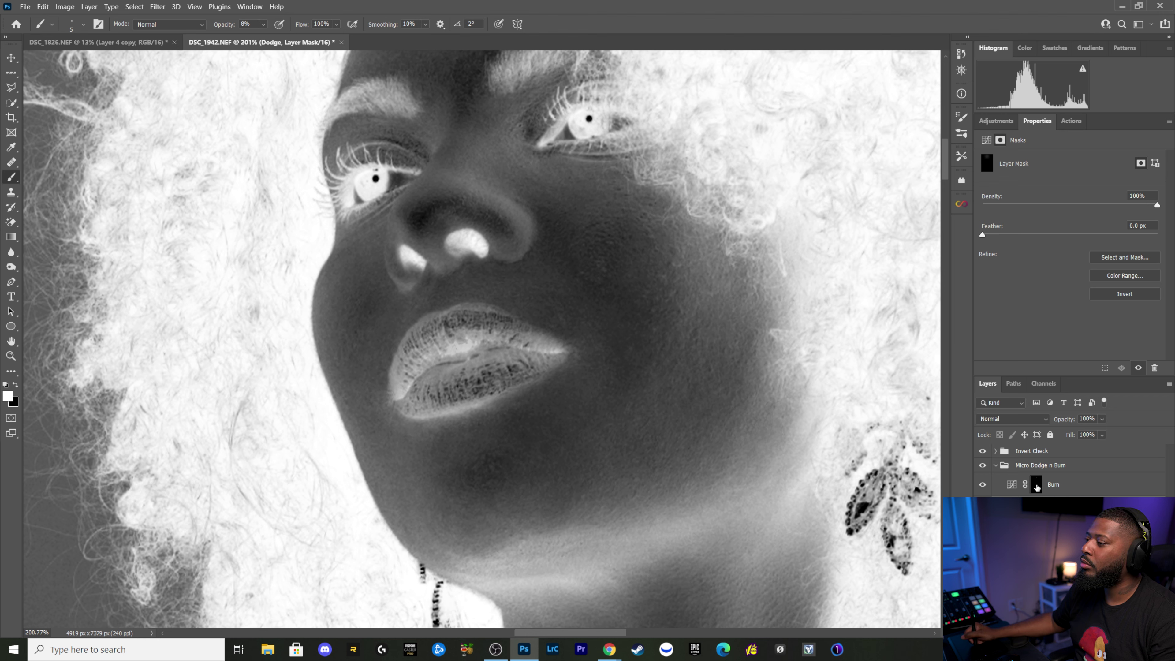
key("alt+bracketright")
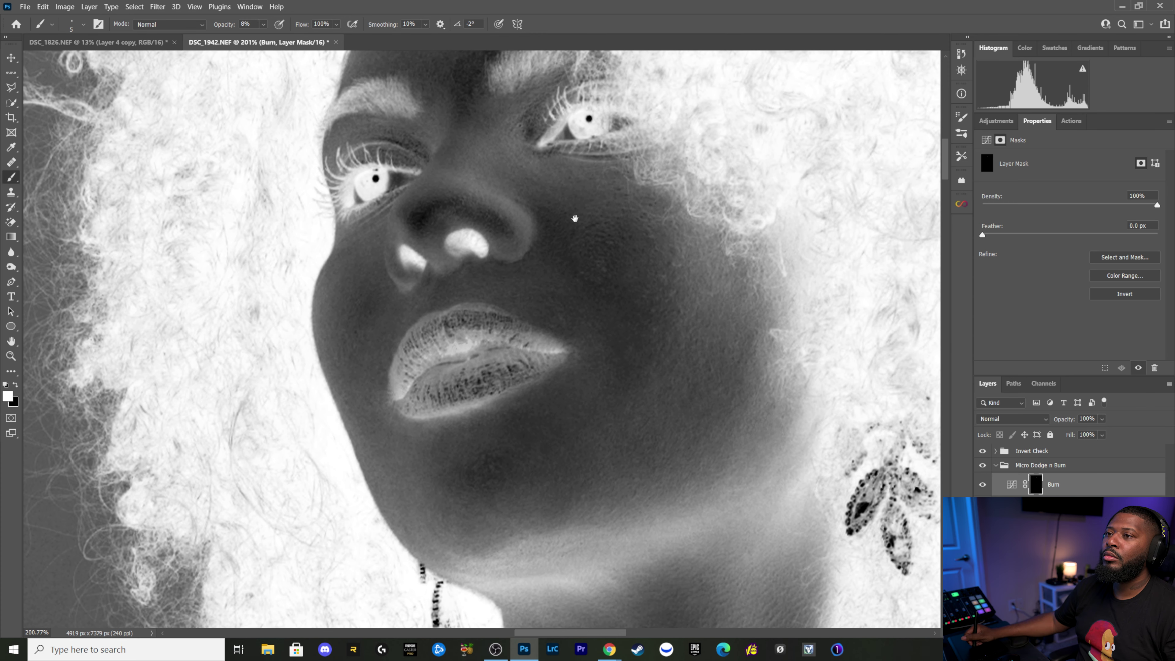
Step: Dodge the forehead skin with fine 8% strokes on the Dodge mask
left_click_drag(572, 217, 621, 415)
left_click_drag(422, 233, 449, 265)
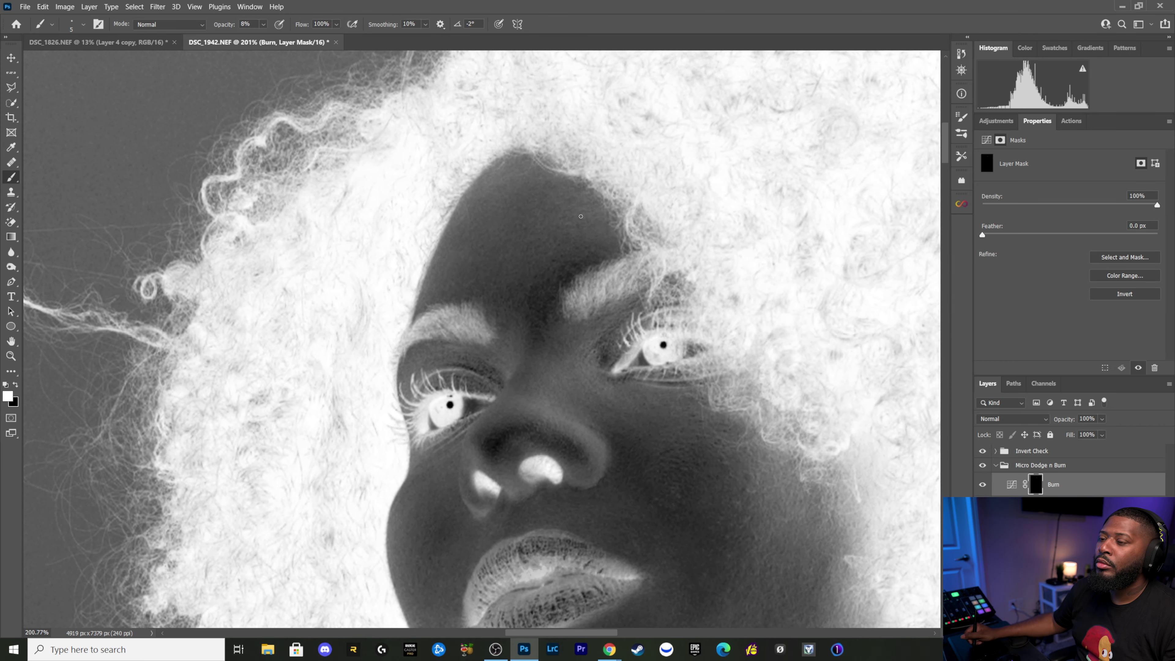
key("alt+bracketleft")
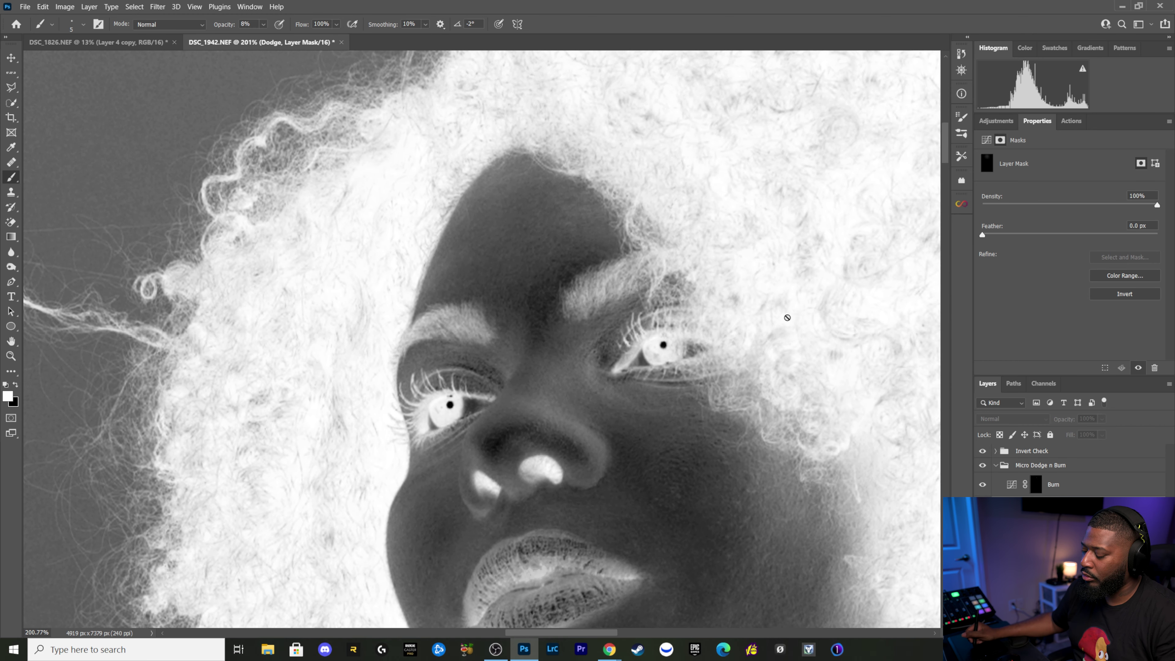
key("bracketright")
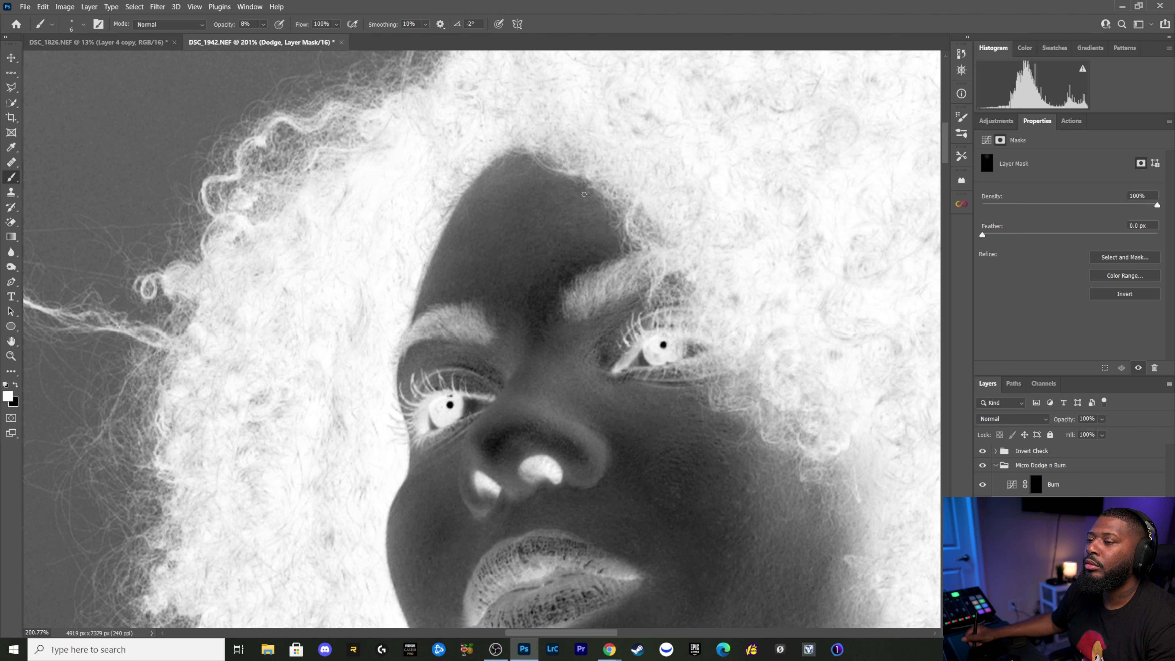
key("bracketright")
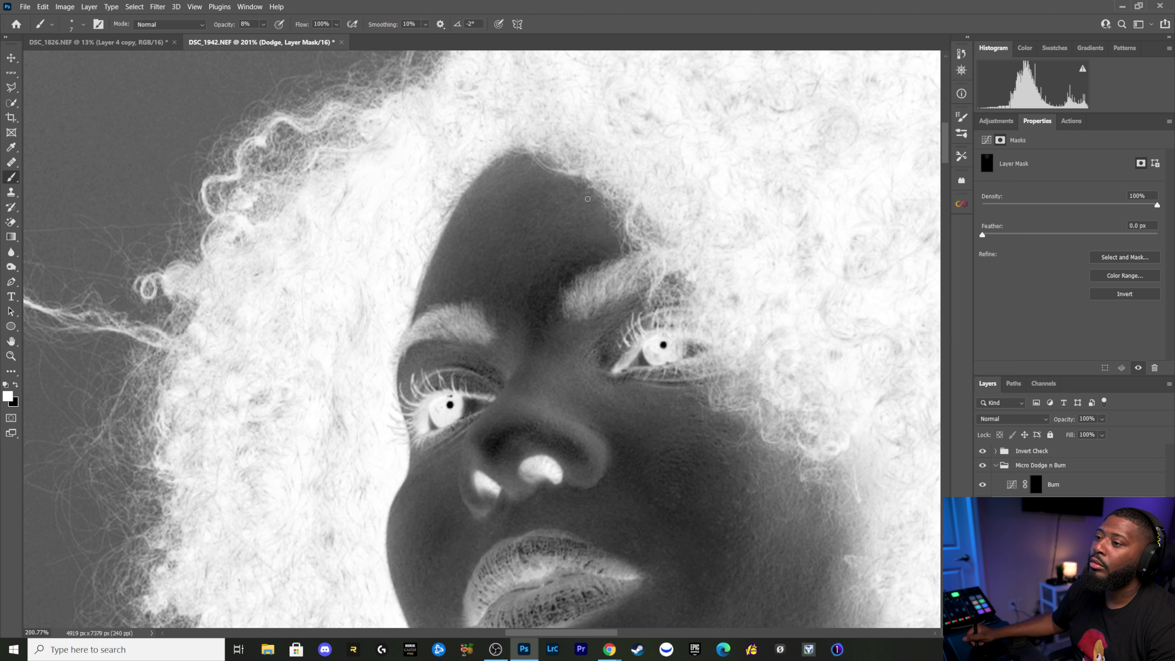
key("bracketright")
key("bracketright")
key("bracketright")
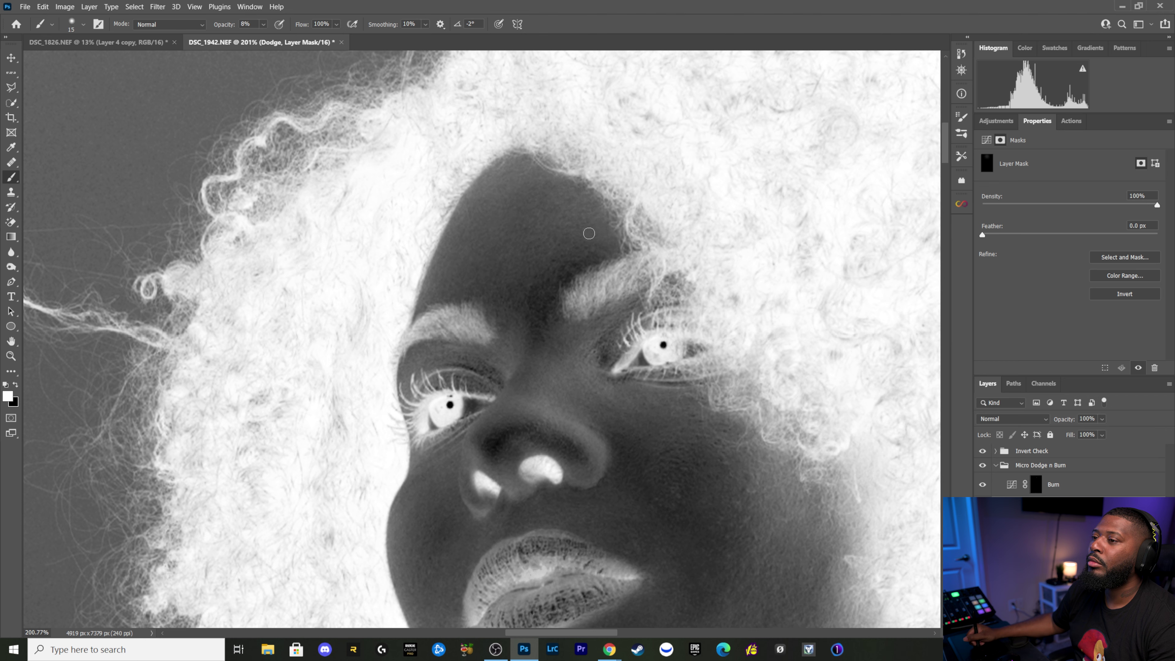
key("bracketleft")
key("bracketleft")
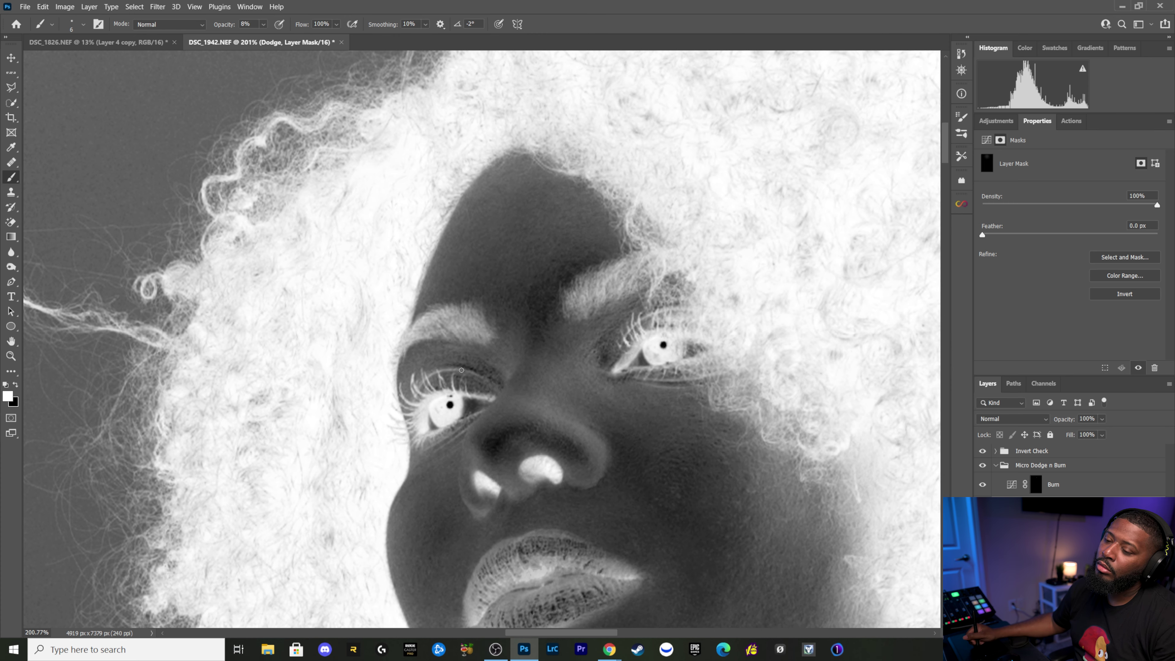
mouse_move(460, 362)
left_mouse_down()
mouse_move(435, 255)
mouse_move(439, 307)
left_mouse_up()
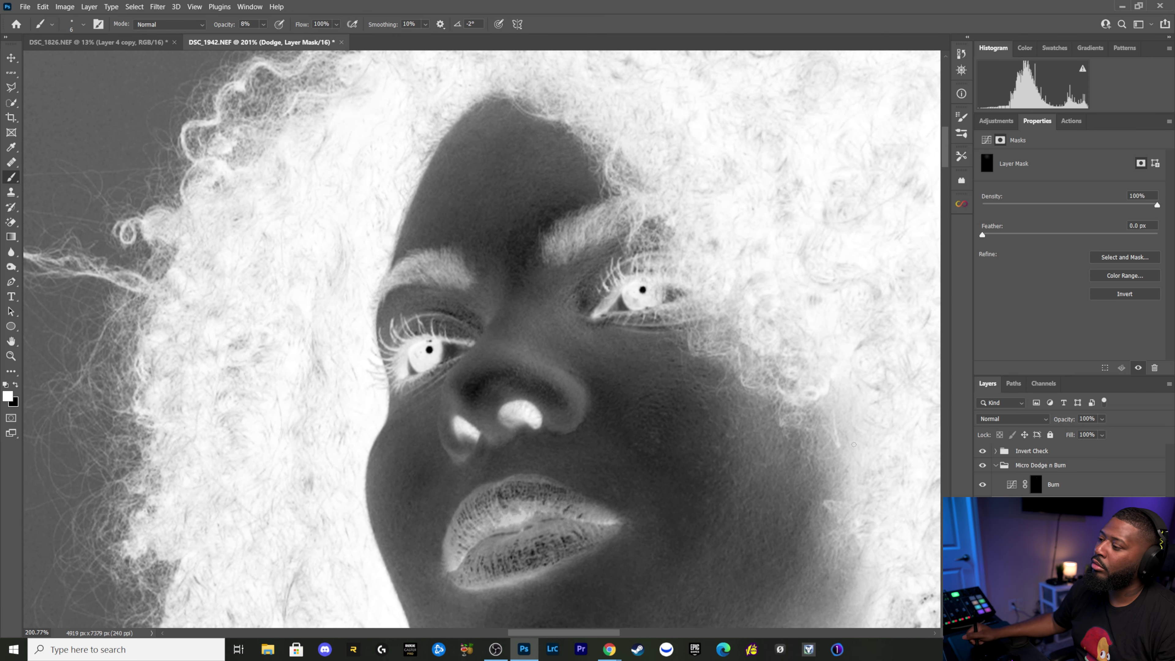
Step: Toggle the Micro Dodge n Burn group off and on to check the result
left_click(983, 466)
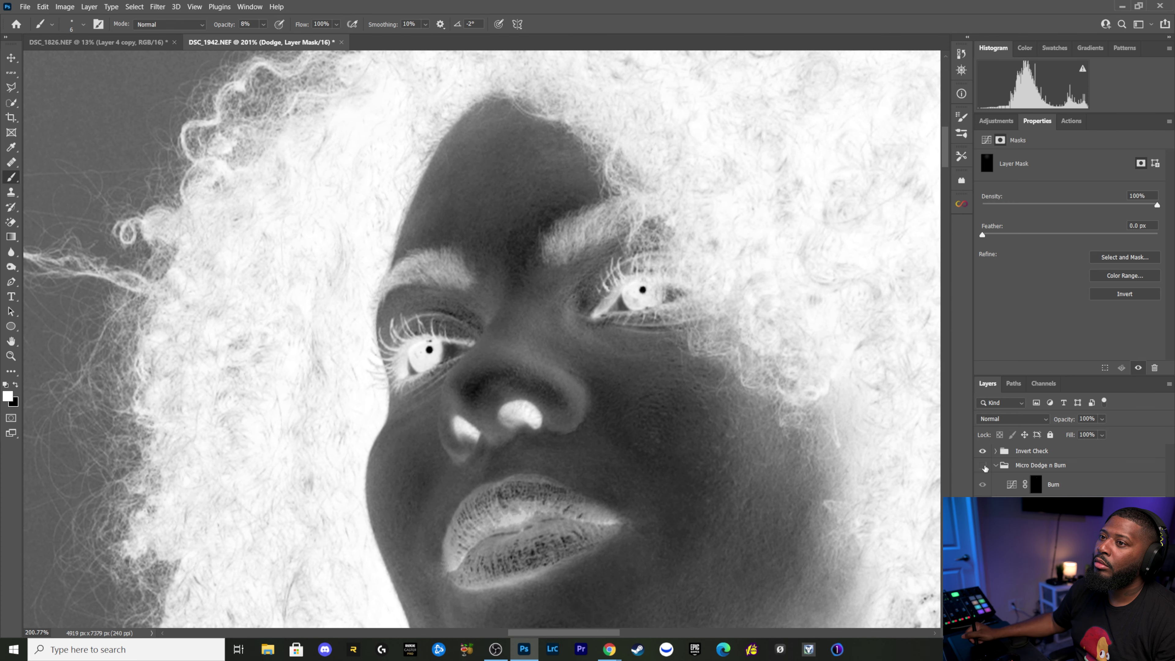
left_click(983, 465)
mouse_move(593, 333)
left_mouse_down()
mouse_move(581, 174)
mouse_move(645, 194)
left_mouse_up()
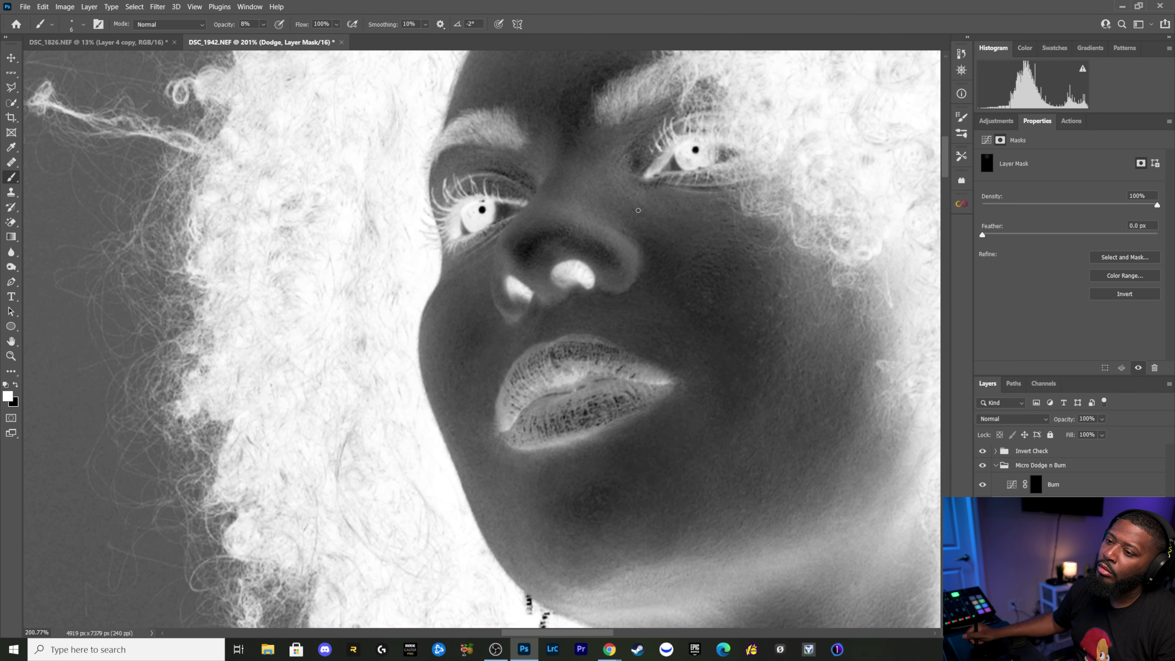
left_click(1038, 488)
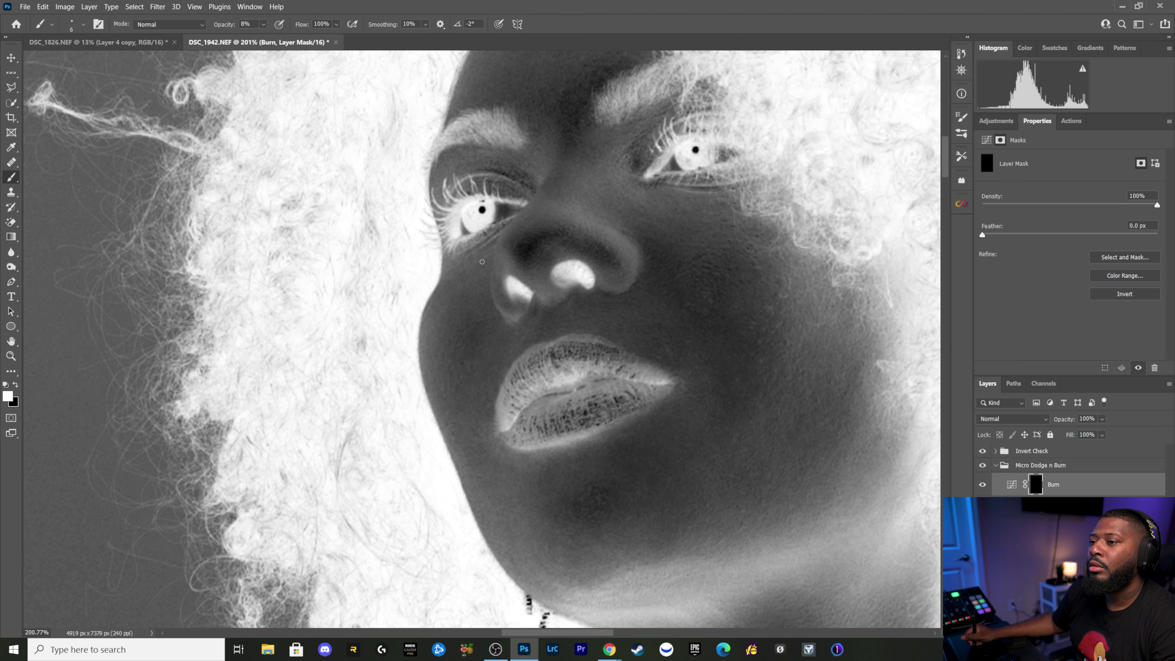
Step: Burn small uneven spots on the lower cheek and chin below the lips
key("bracketright")
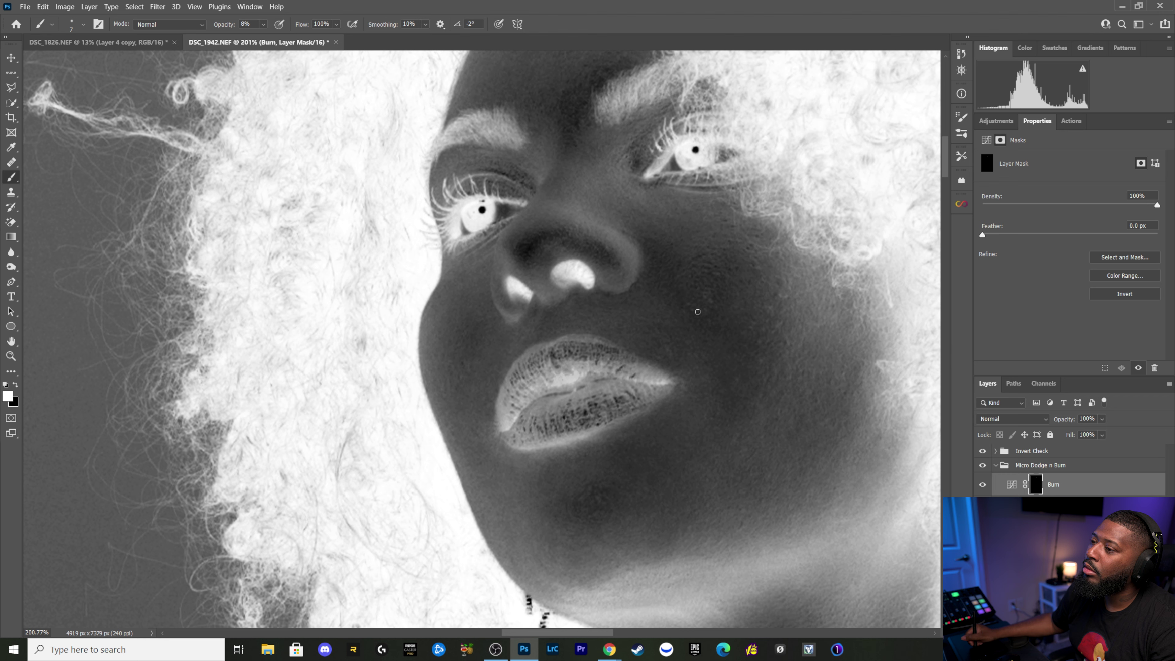
key("bracketright")
key("bracketright")
key("bracketright")
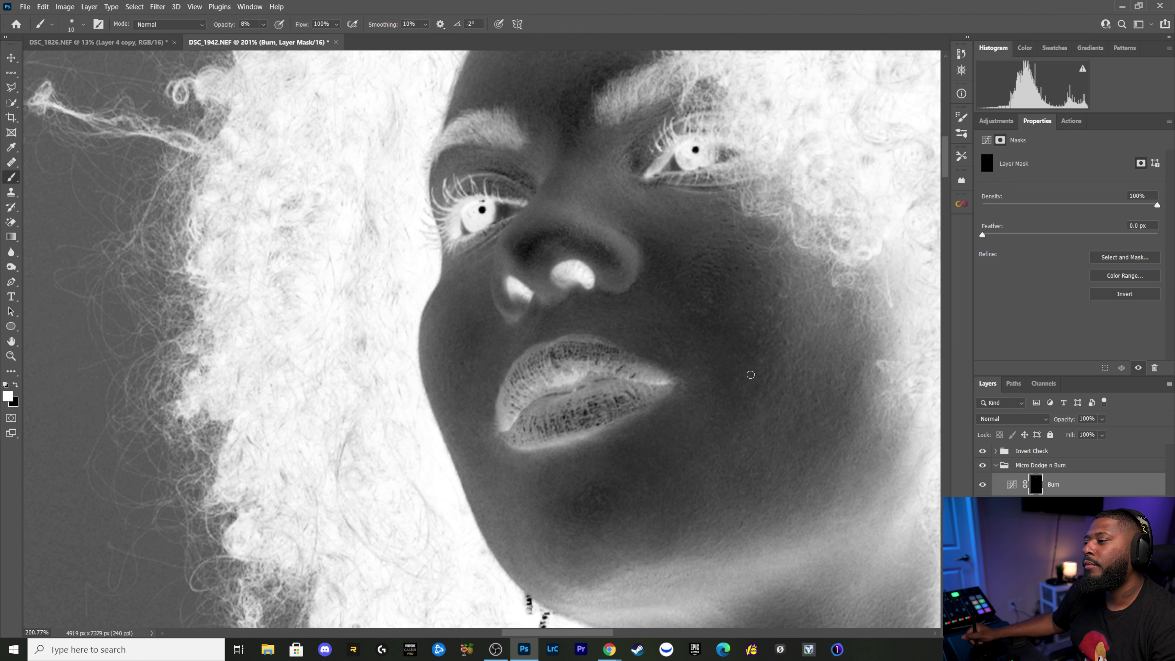
key("bracketleft")
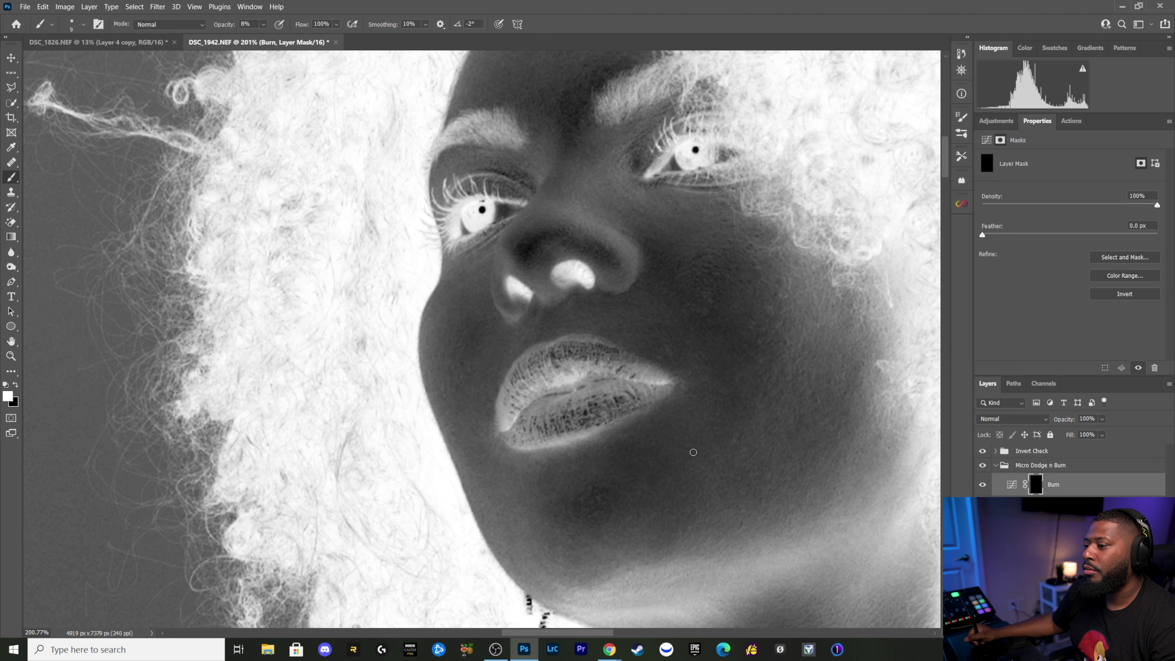
key("bracketright")
key("bracketright")
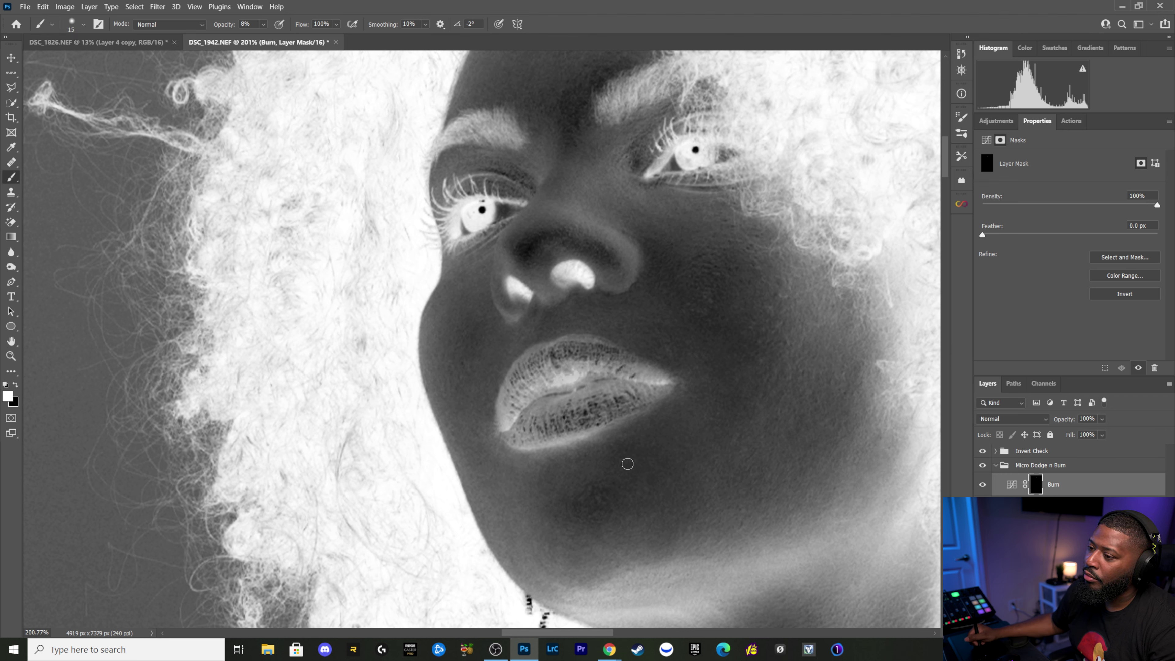
key("bracketleft")
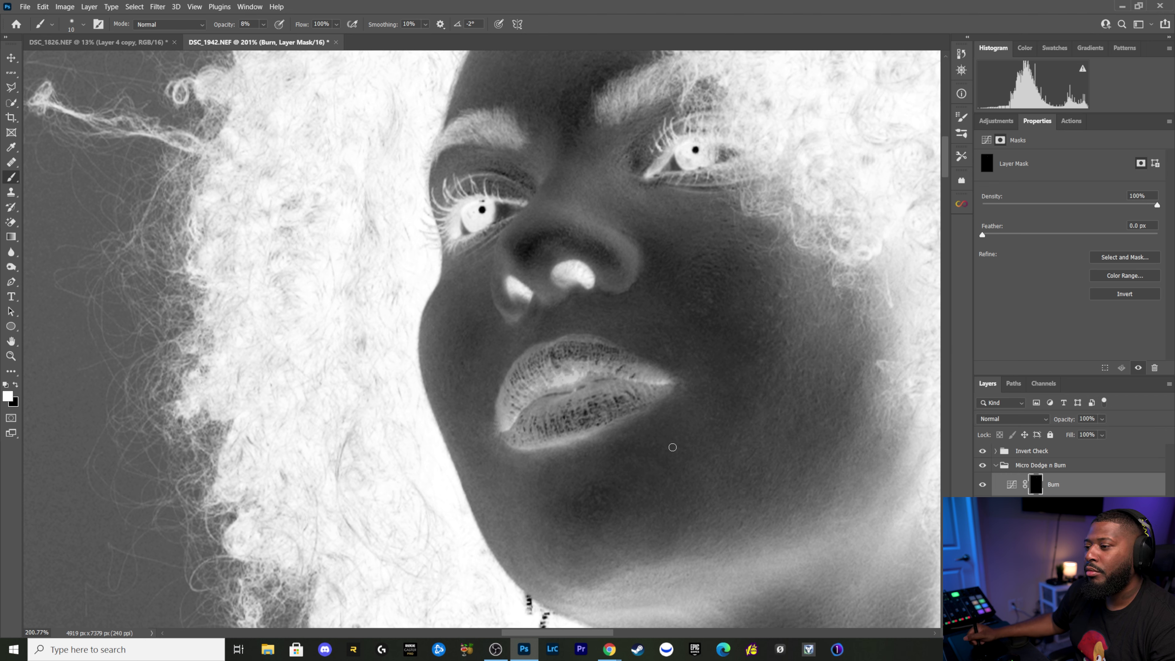
key("bracketright")
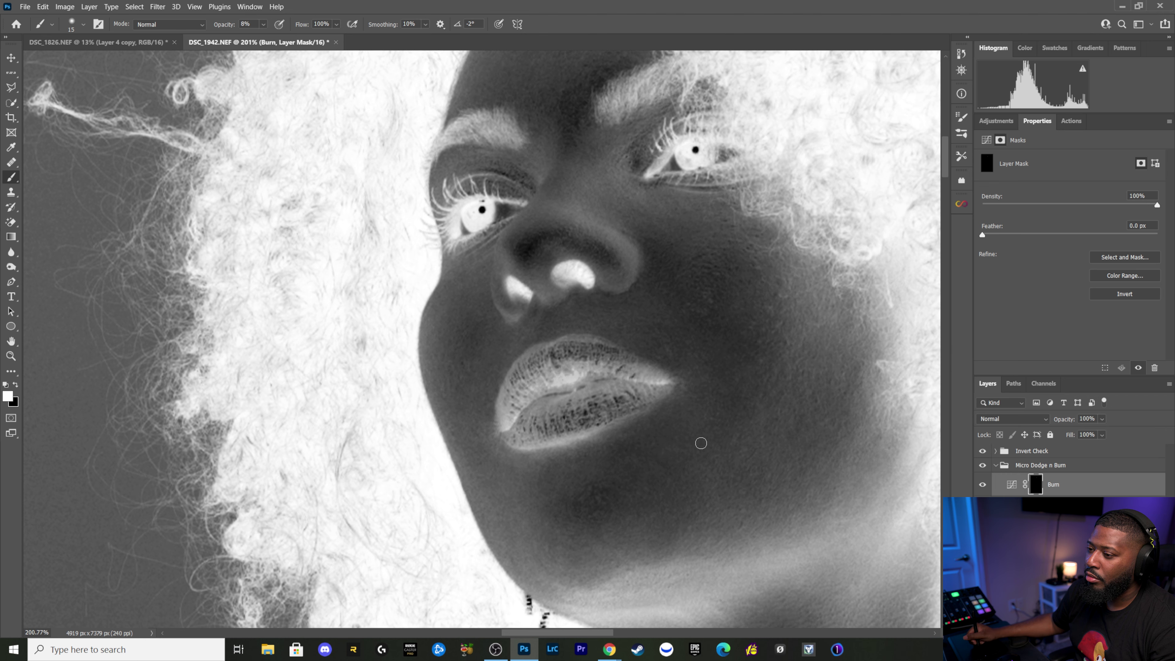
key("bracketleft")
key("bracketleft")
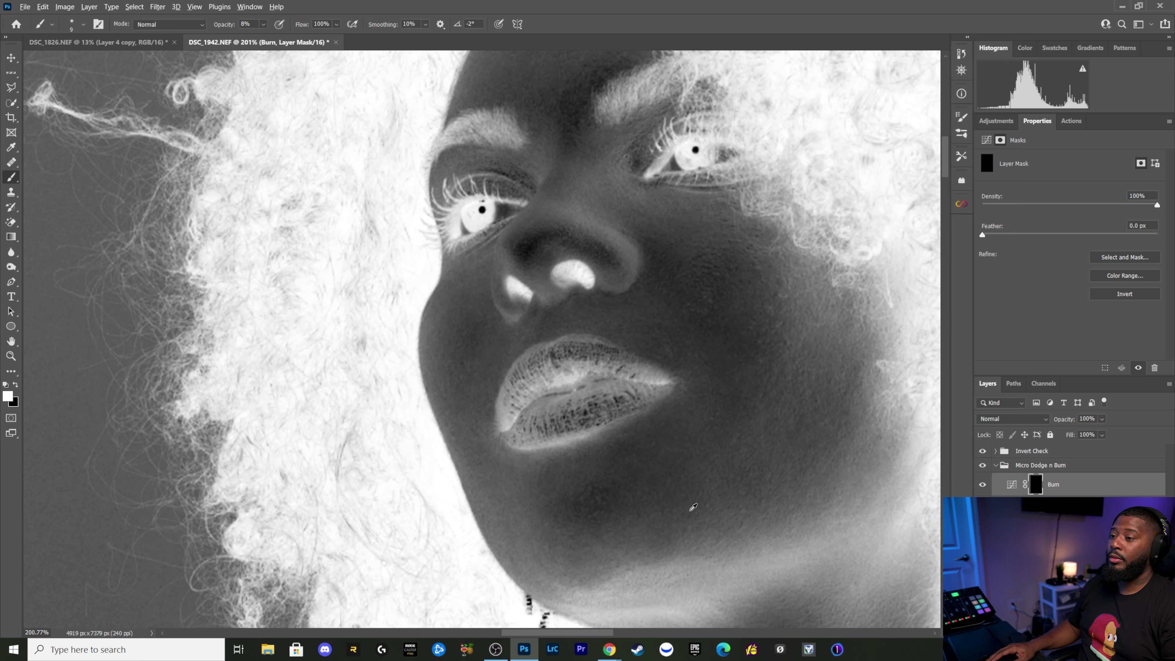
scroll(690, 498, "down", 2)
scroll(690, 498, "down", 3)
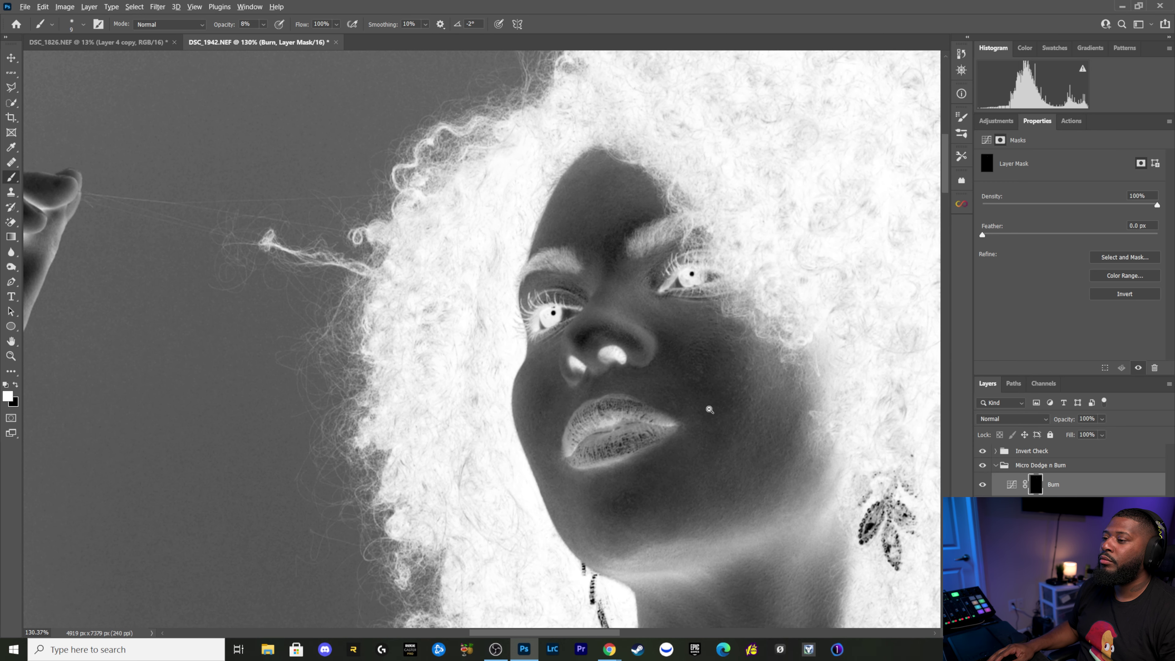
scroll(721, 408, "down", 4)
scroll(726, 414, "up", 1)
scroll(728, 419, "up", 1)
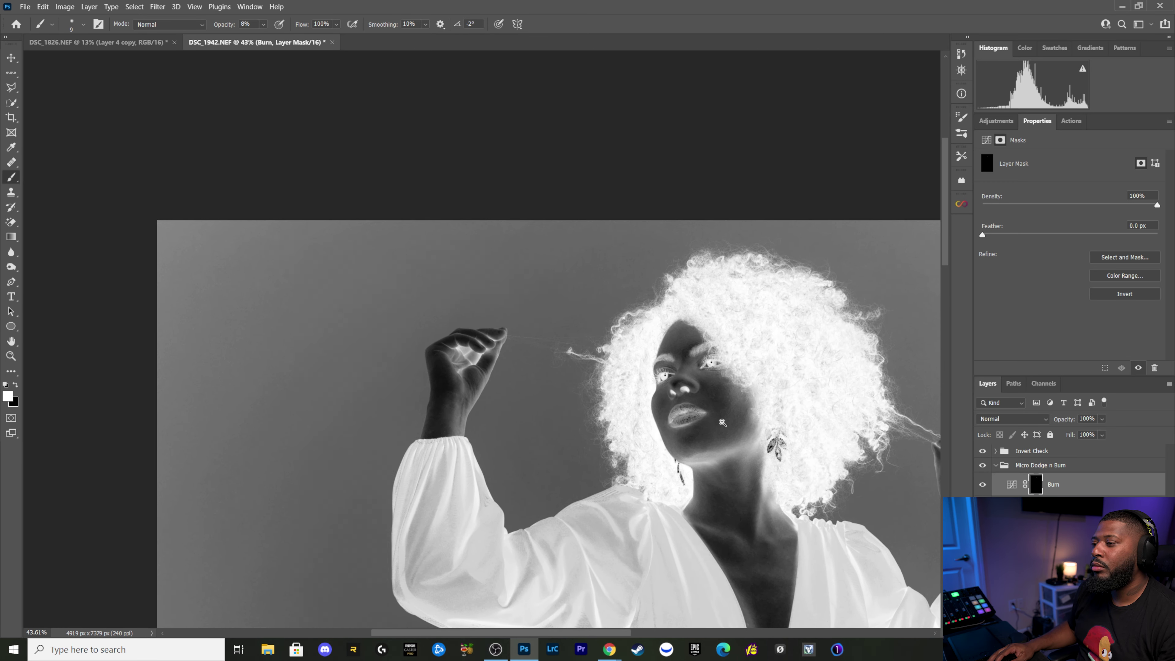
scroll(733, 423, "up", 1)
scroll(733, 423, "up", 1)
scroll(694, 426, "up", 1)
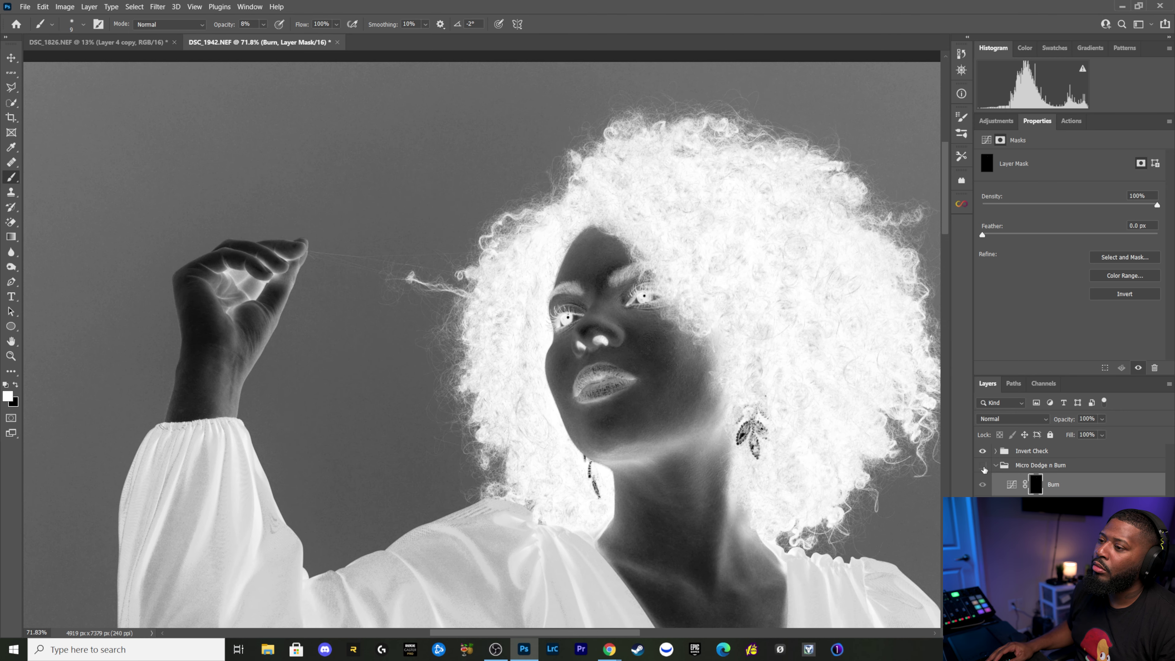
left_click(982, 451)
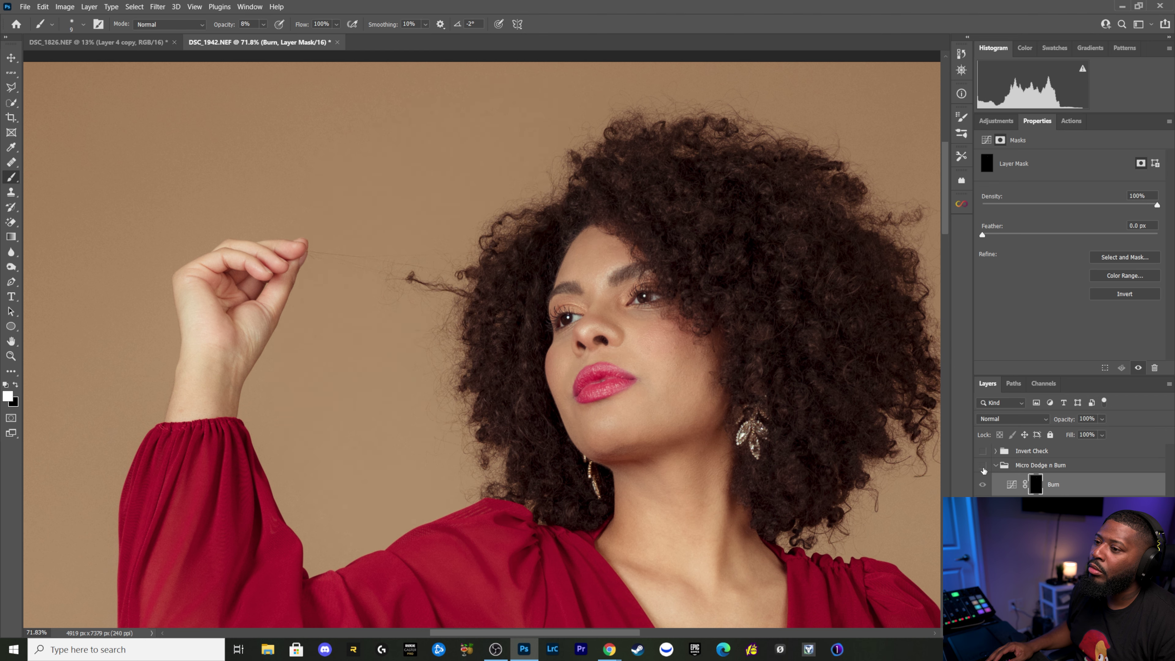
left_click(983, 465)
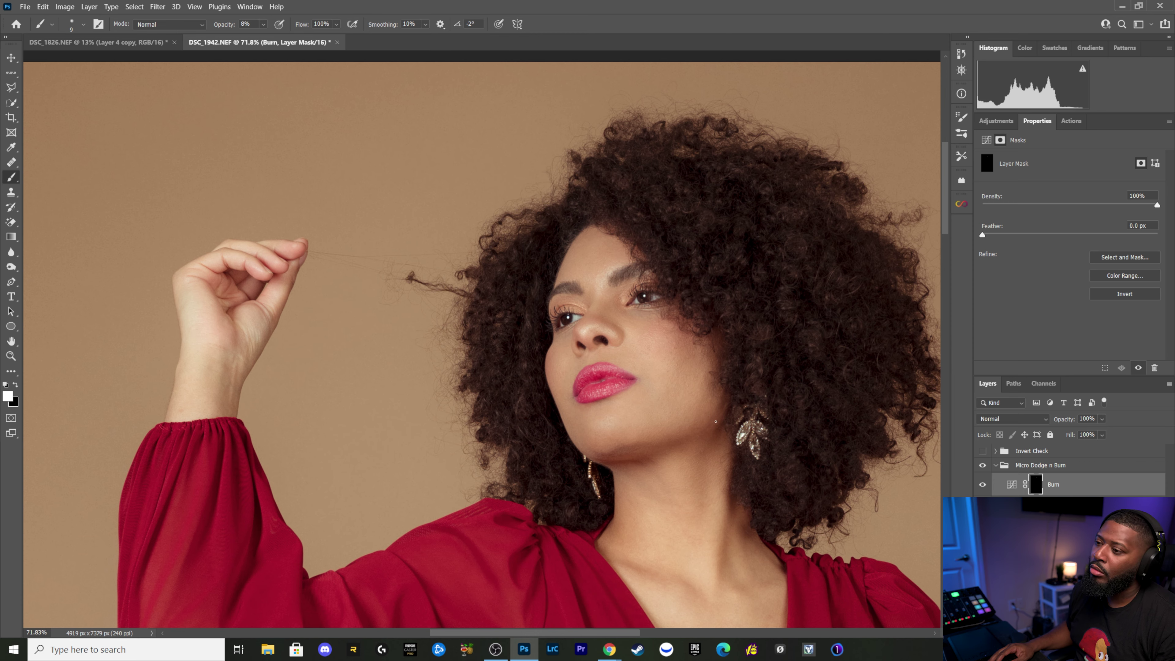
left_click(983, 451)
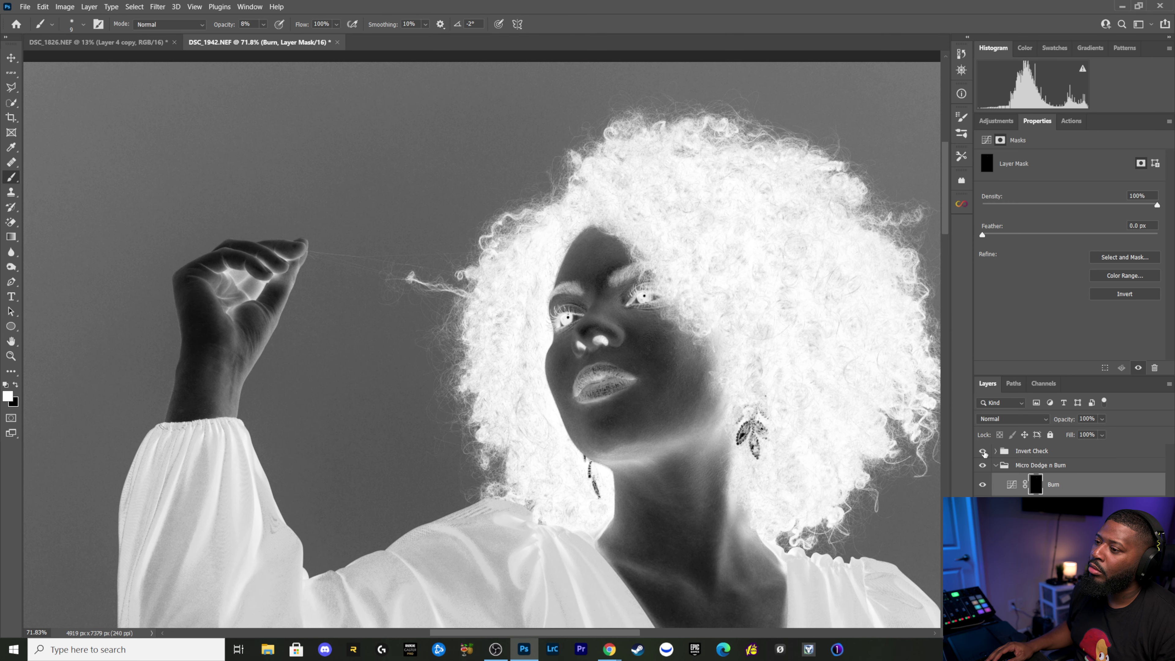
key("alt+bracketleft")
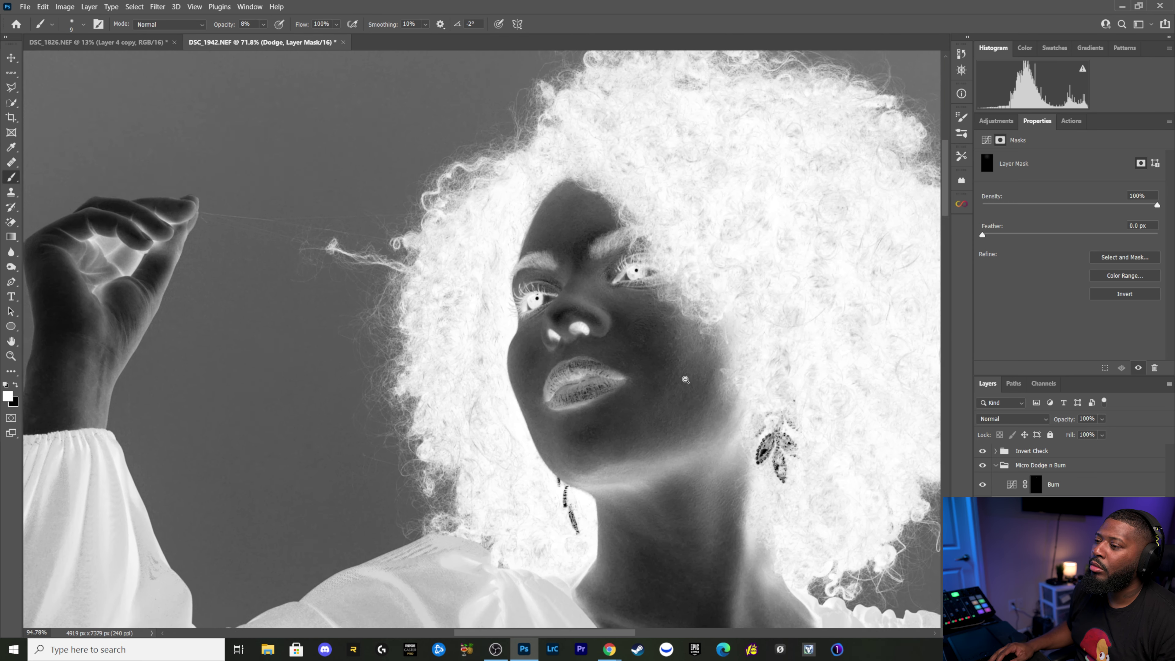
left_click_drag(680, 352, 691, 380)
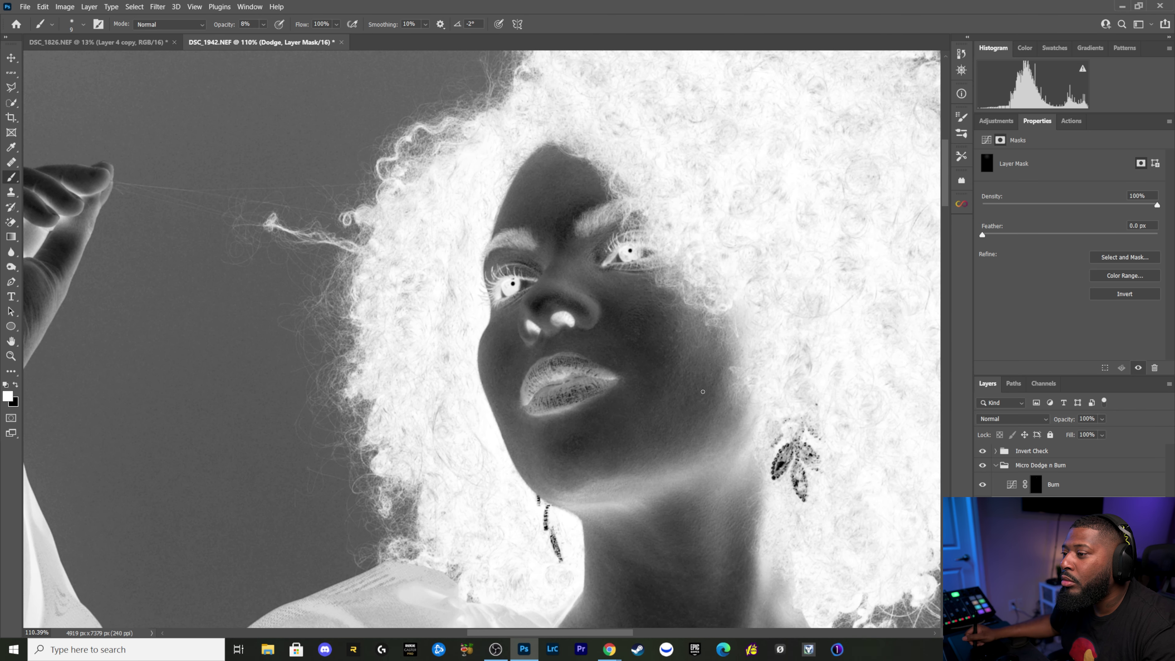
left_click(982, 452)
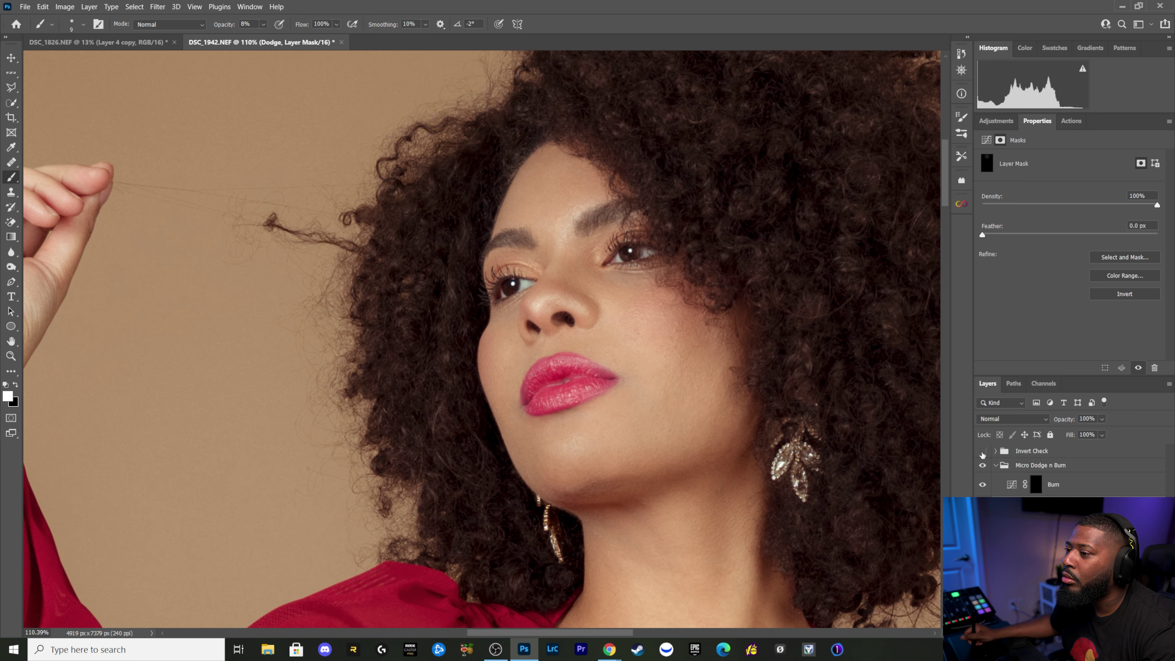
left_click(982, 451)
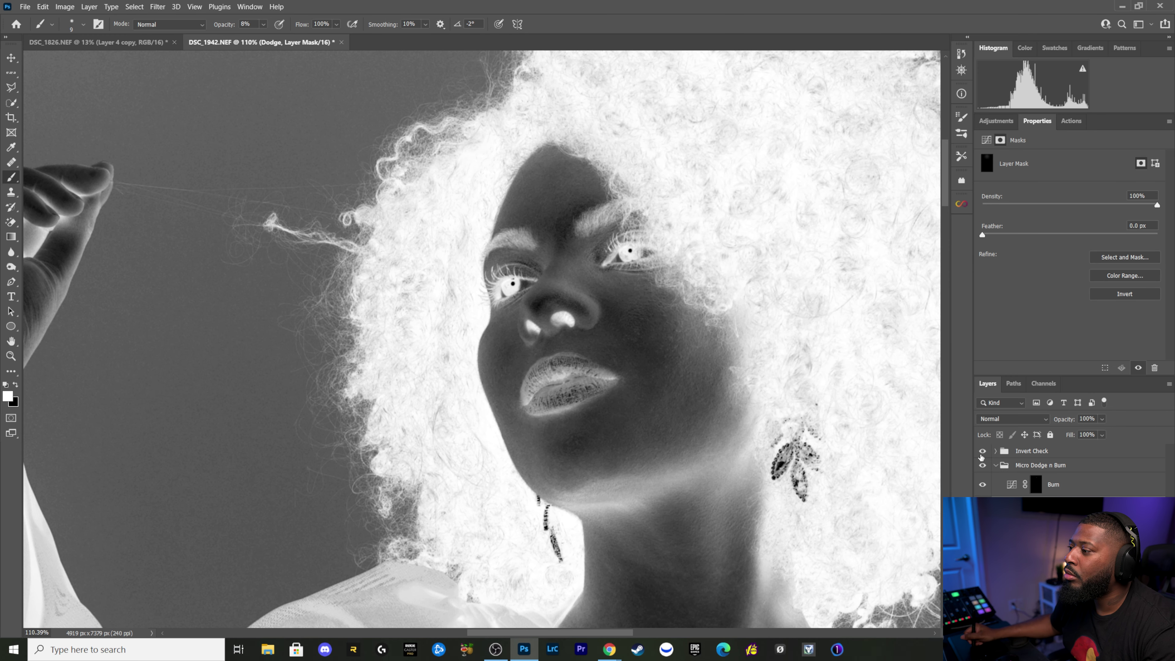
Step: Burn small light blotches on the cheek and jaw with fine 8% strokes
key("bracketright")
key("bracketright")
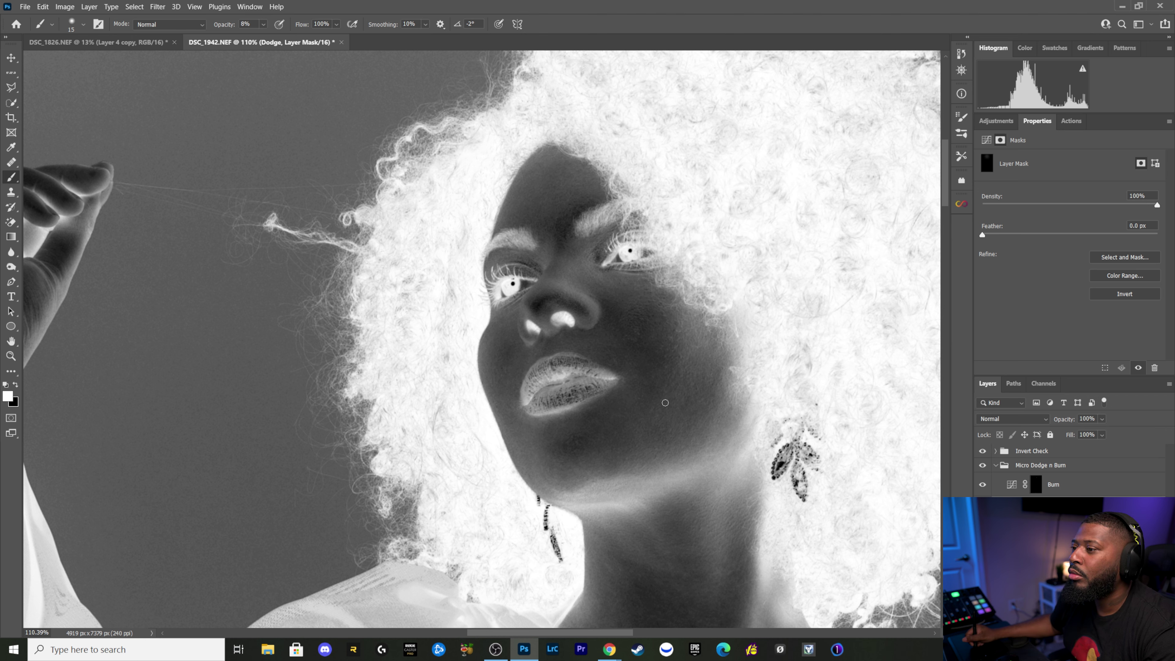
key("bracketleft")
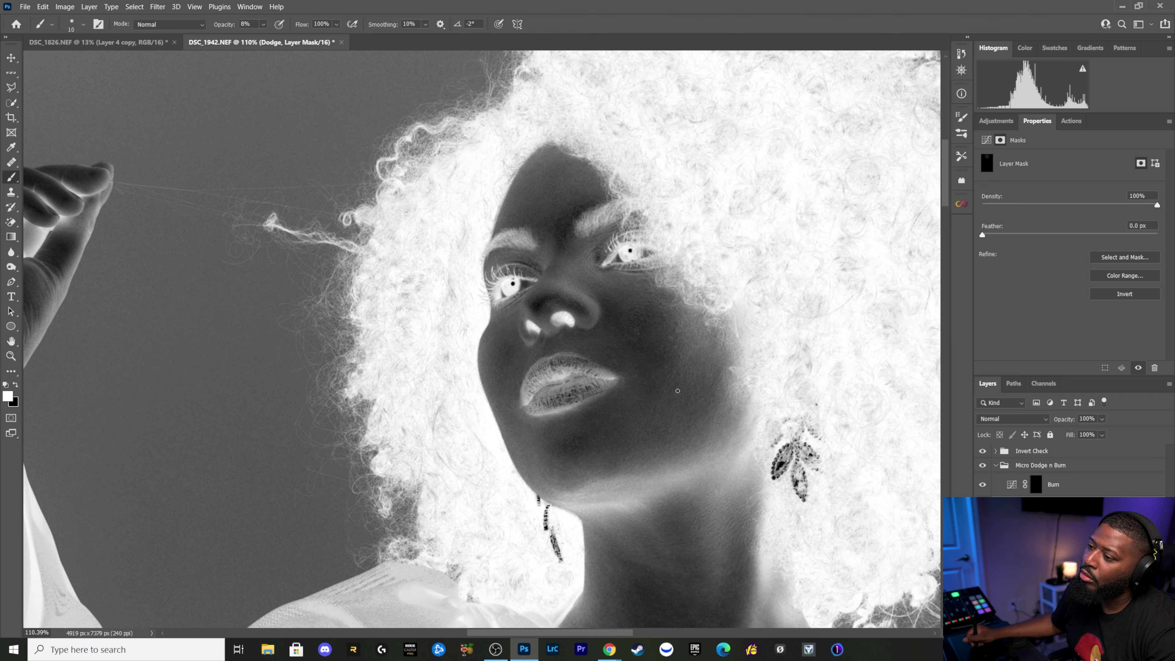
left_click(1035, 483)
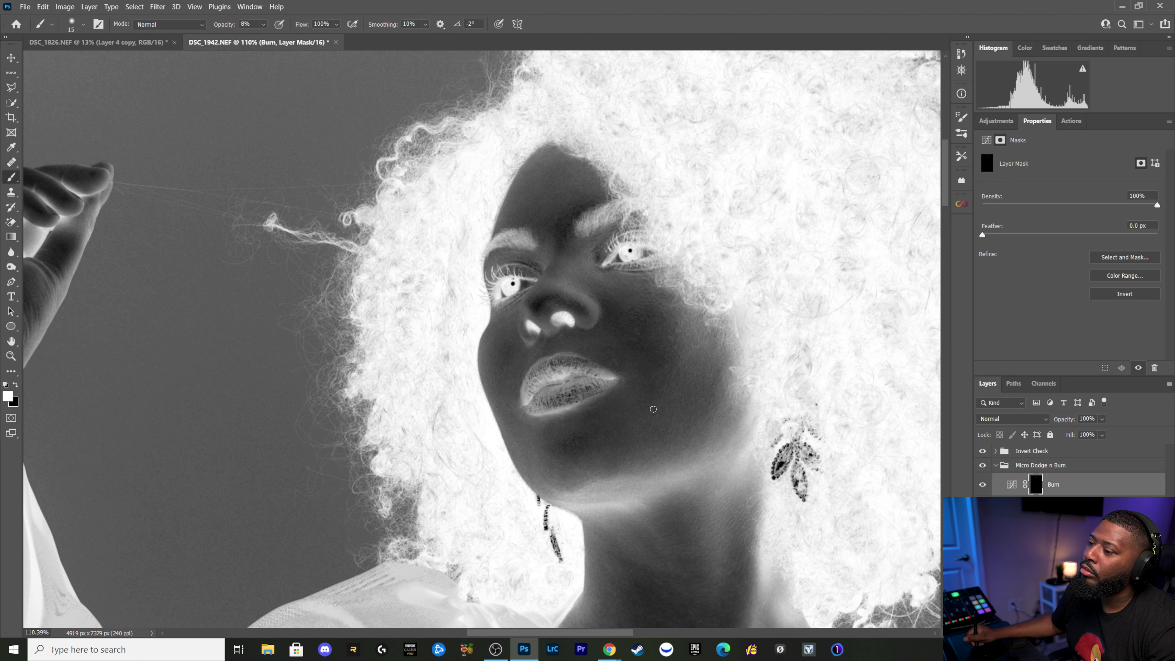
key("bracketright")
key("bracketright")
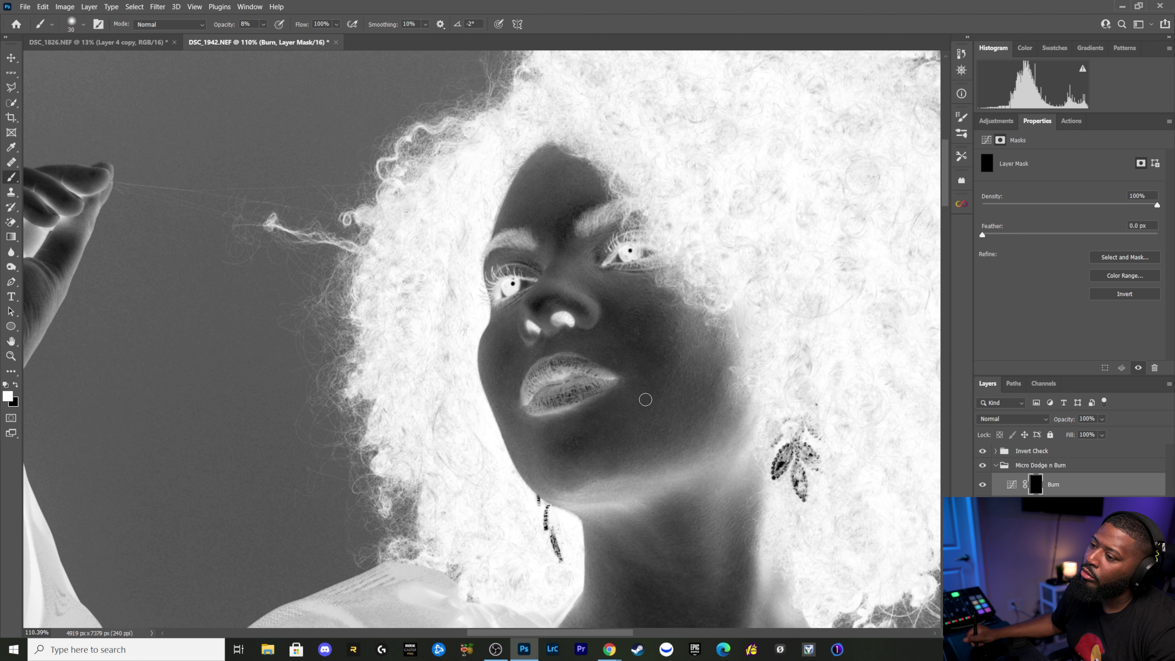
key("bracketleft")
key("bracketleft")
key("bracketleft")
key("bracketleft")
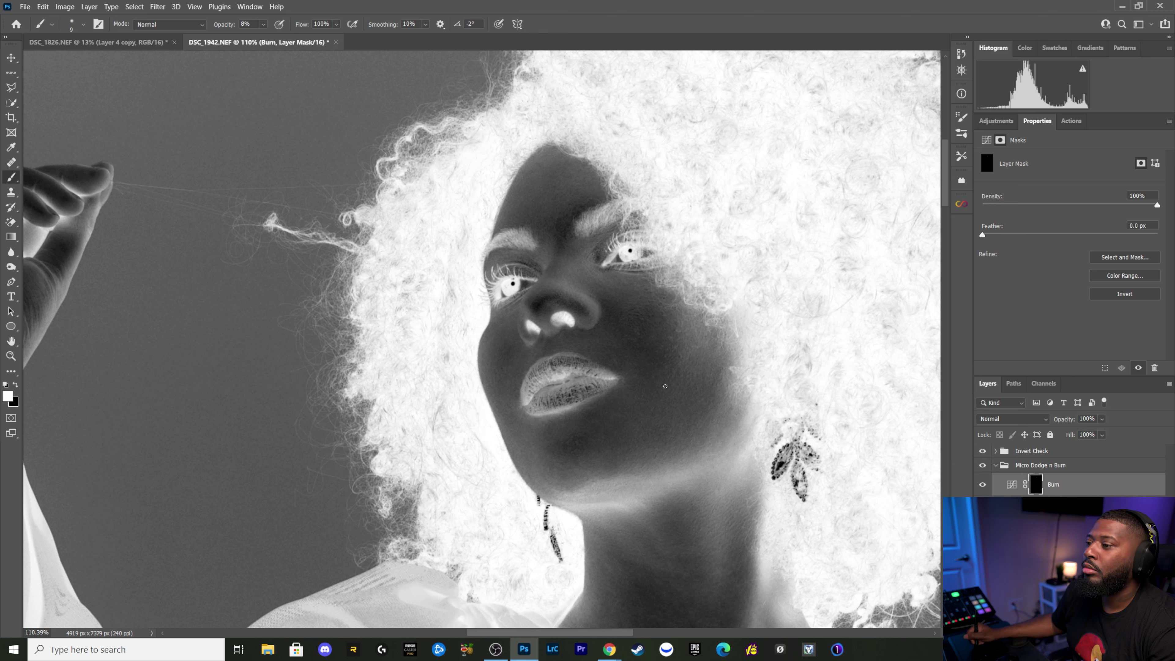
key("bracketright")
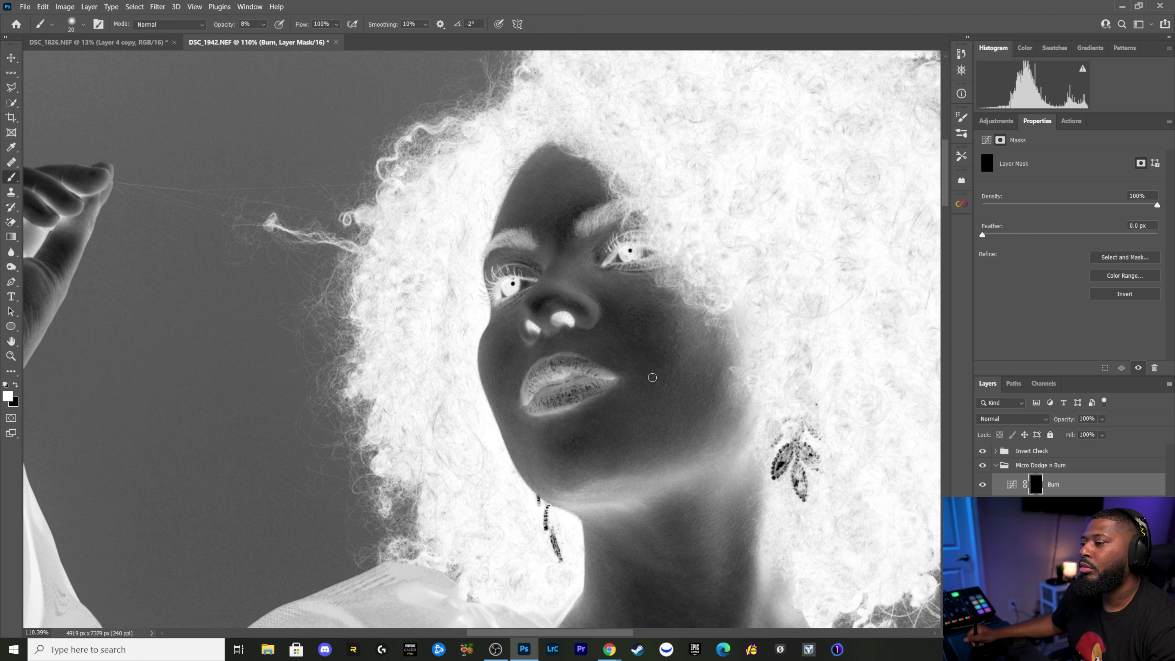
key("bracketleft")
key("bracketleft")
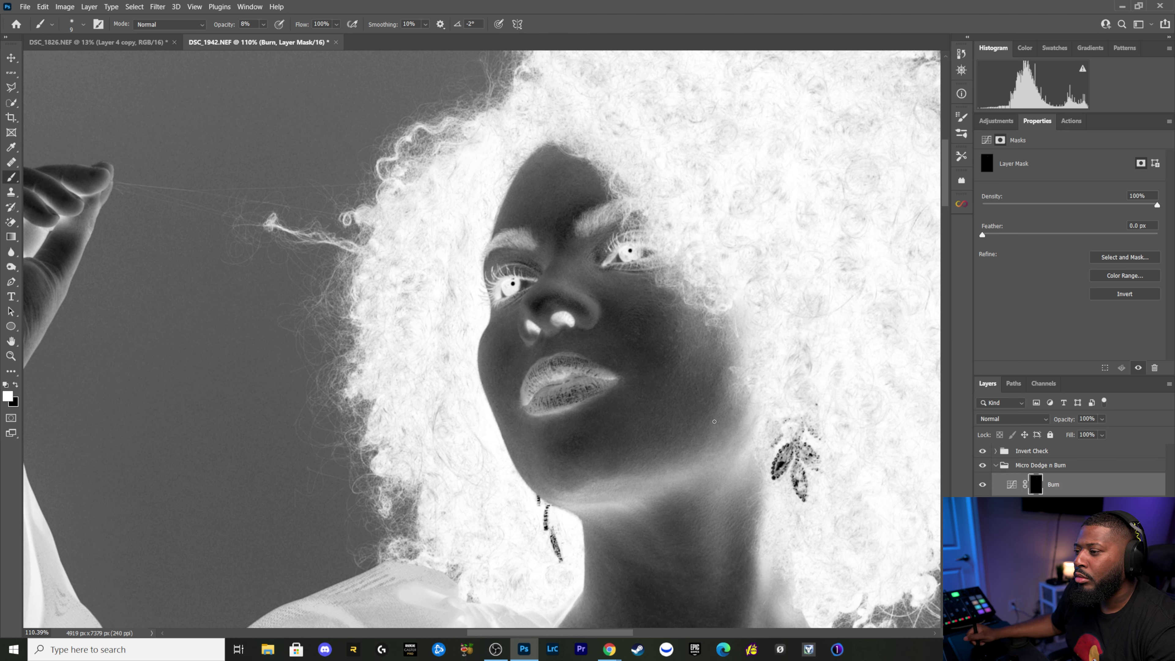
key("bracketright")
key("bracketright")
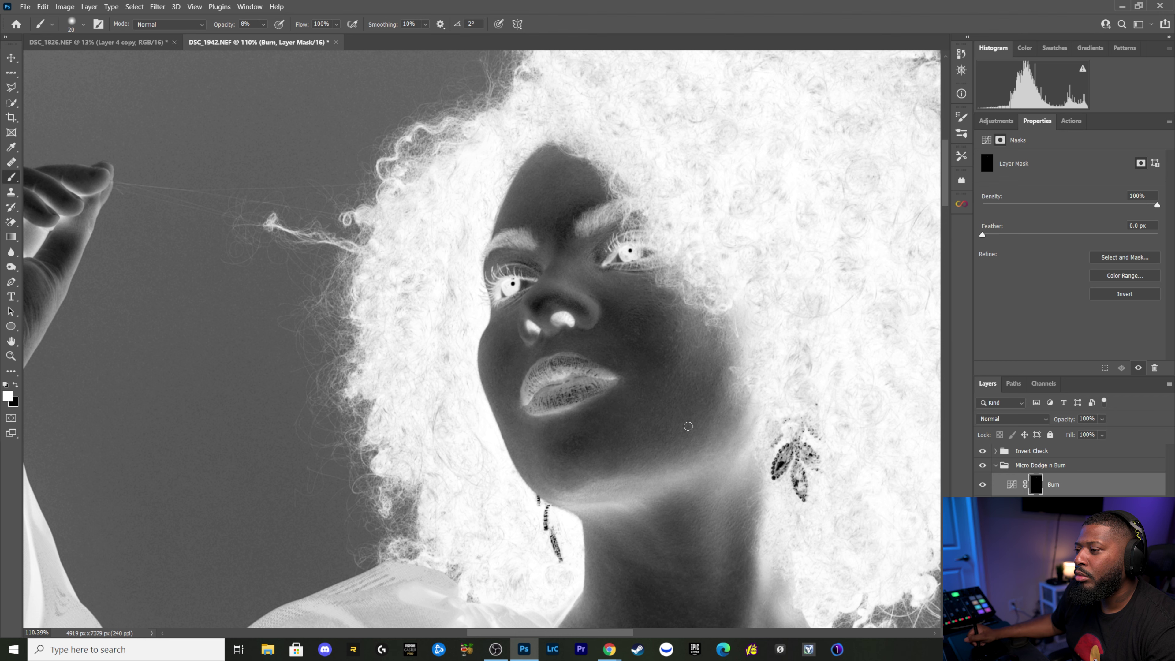
key("bracketleft")
key("bracketleft")
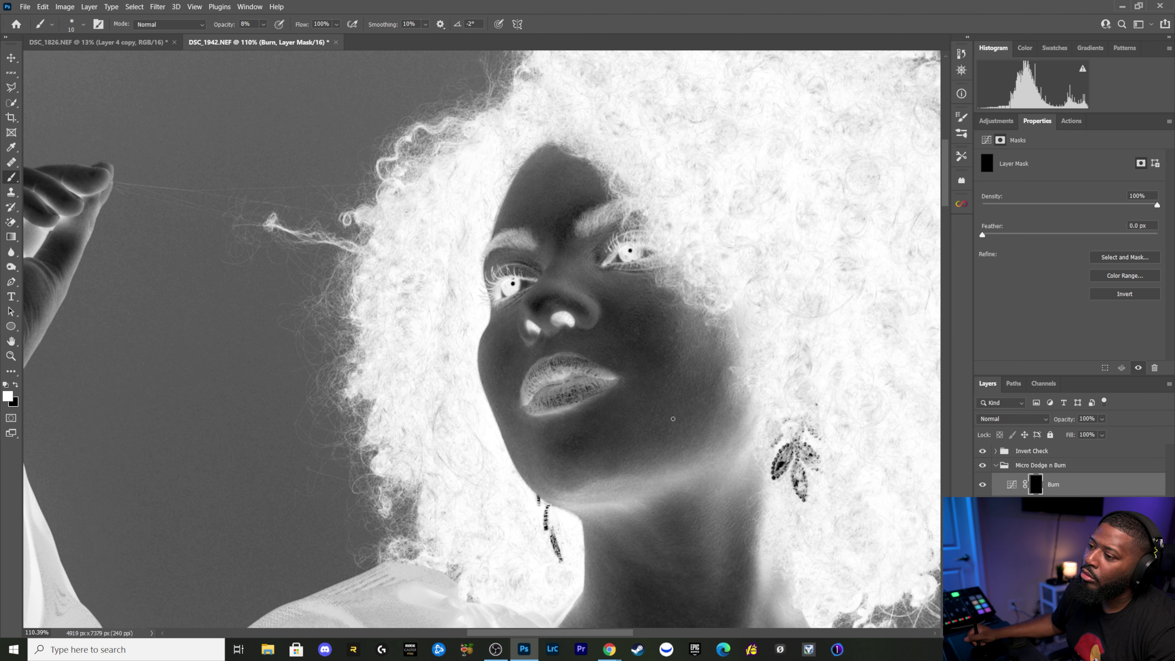
key("bracketright")
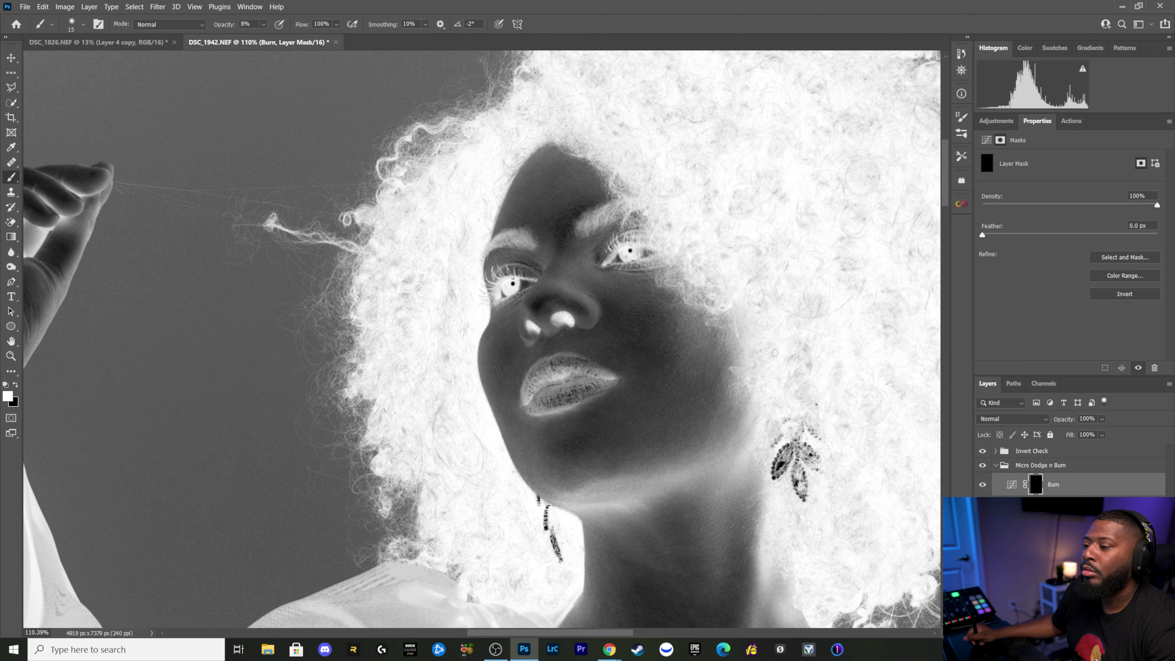
Step: Dodge the chin and lower cheek with fine 8% strokes on the Dodge mask
key("alt+bracketleft")
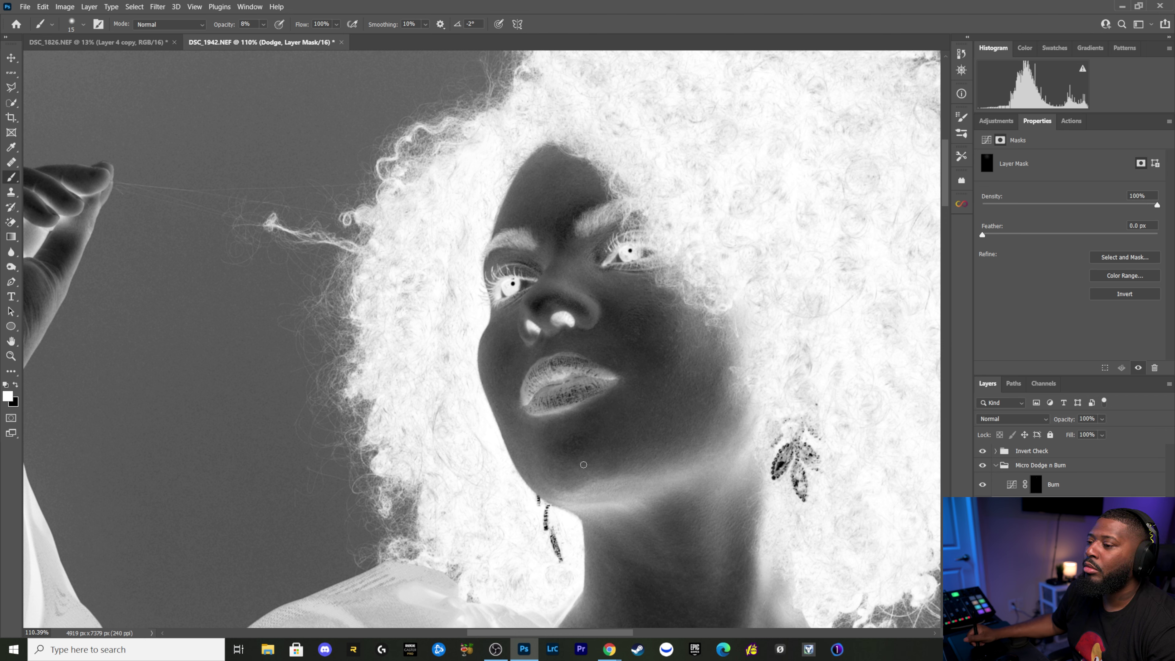
key("bracketleft")
key("bracketleft")
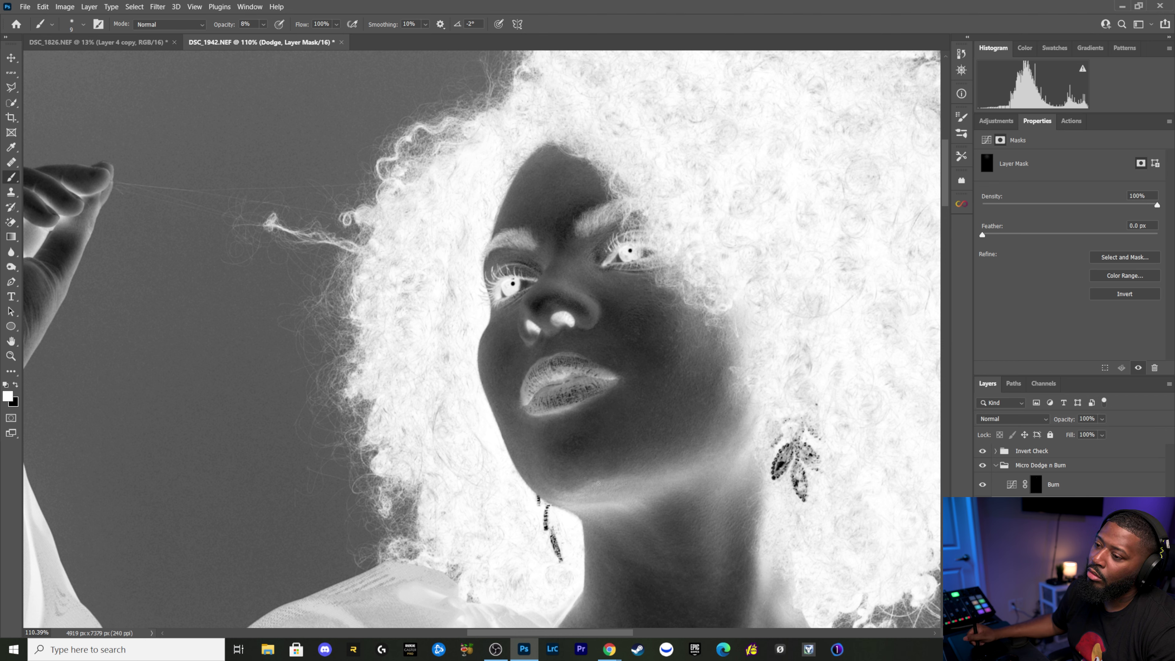
key("bracketright")
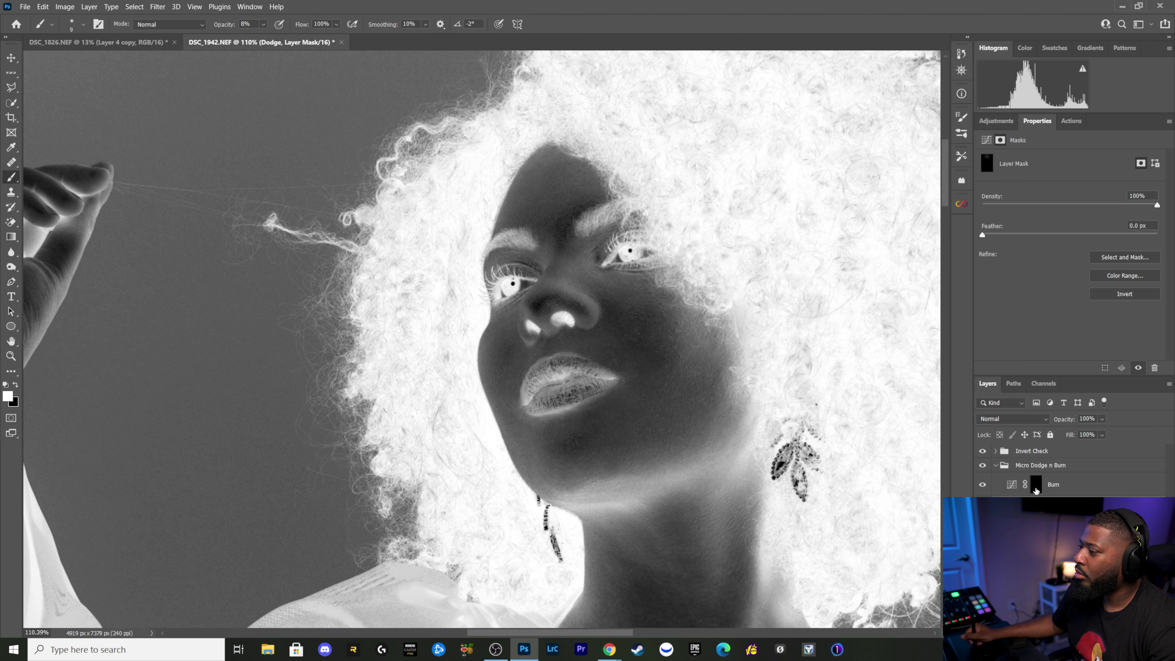
Step: Alternate fine 8% burn and dodge strokes below the lips and along the jaw
key("alt+bracketright")
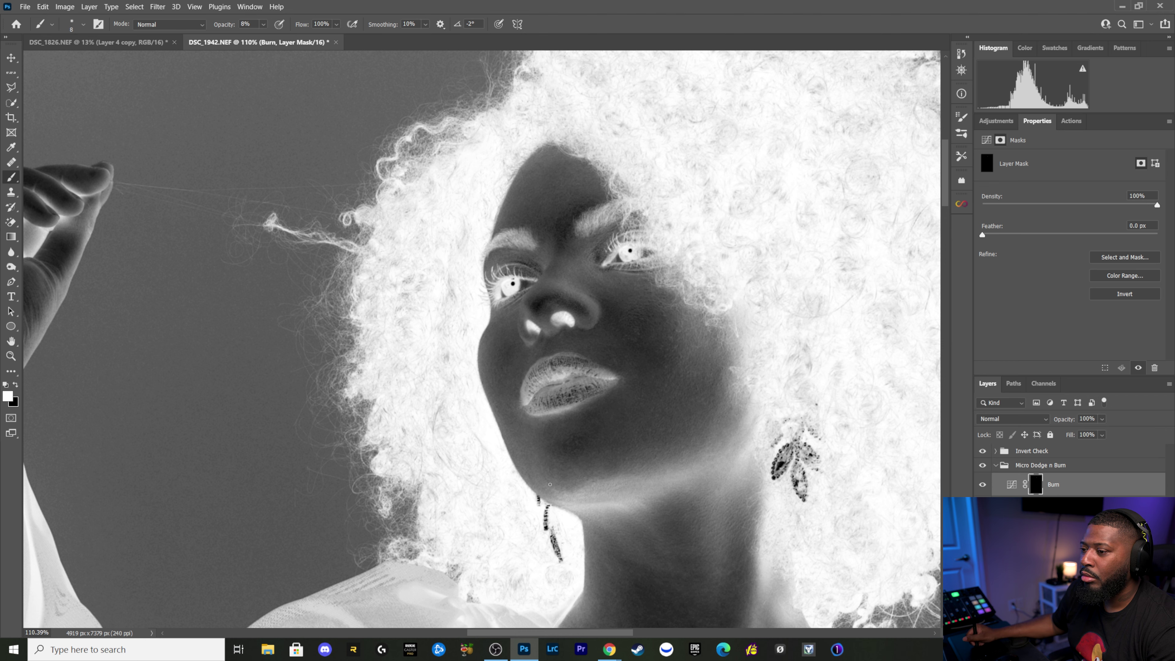
key("bracketright")
key("bracketright")
key("bracketright")
key("bracketleft")
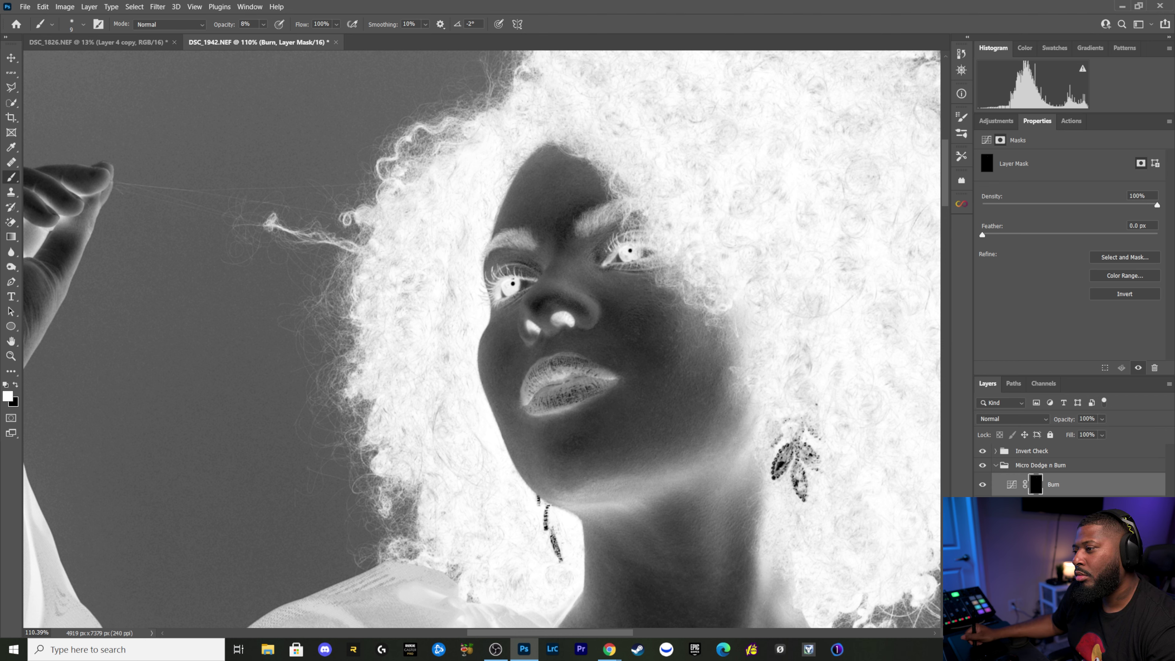
key("alt+bracketleft")
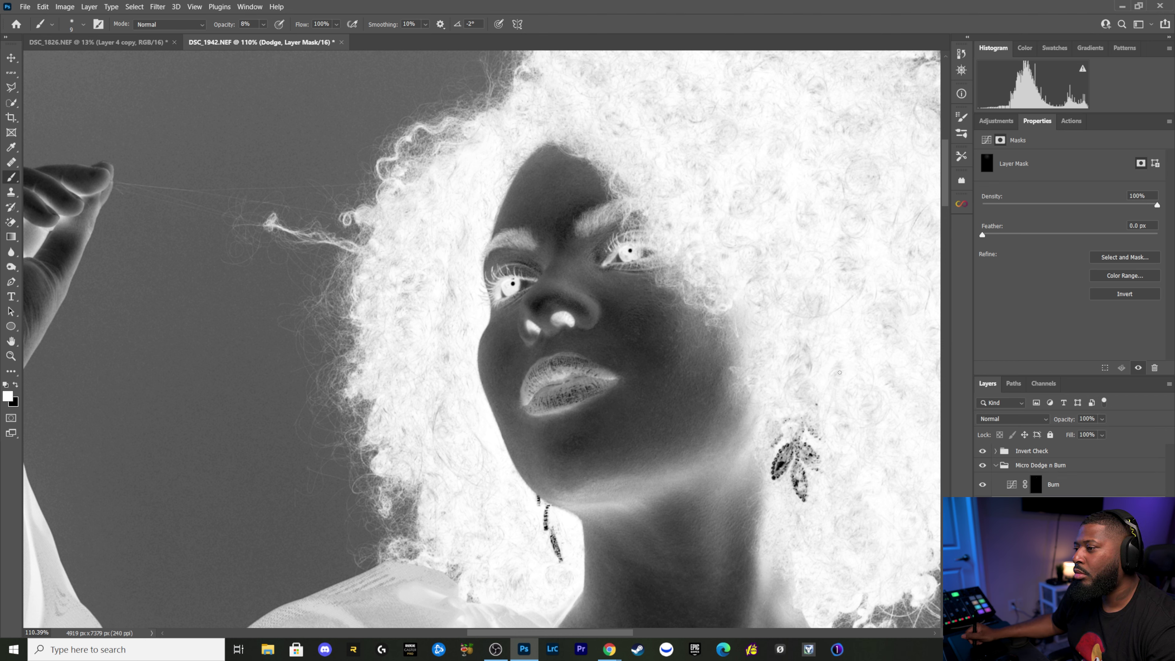
key("bracketright")
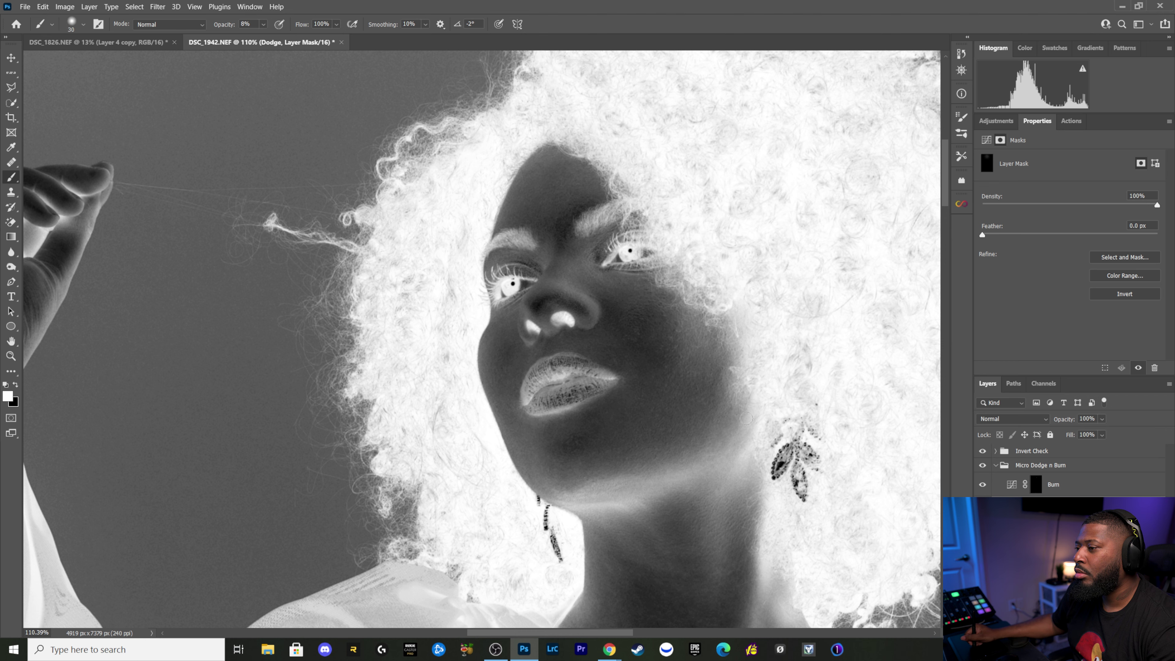
key("bracketleft")
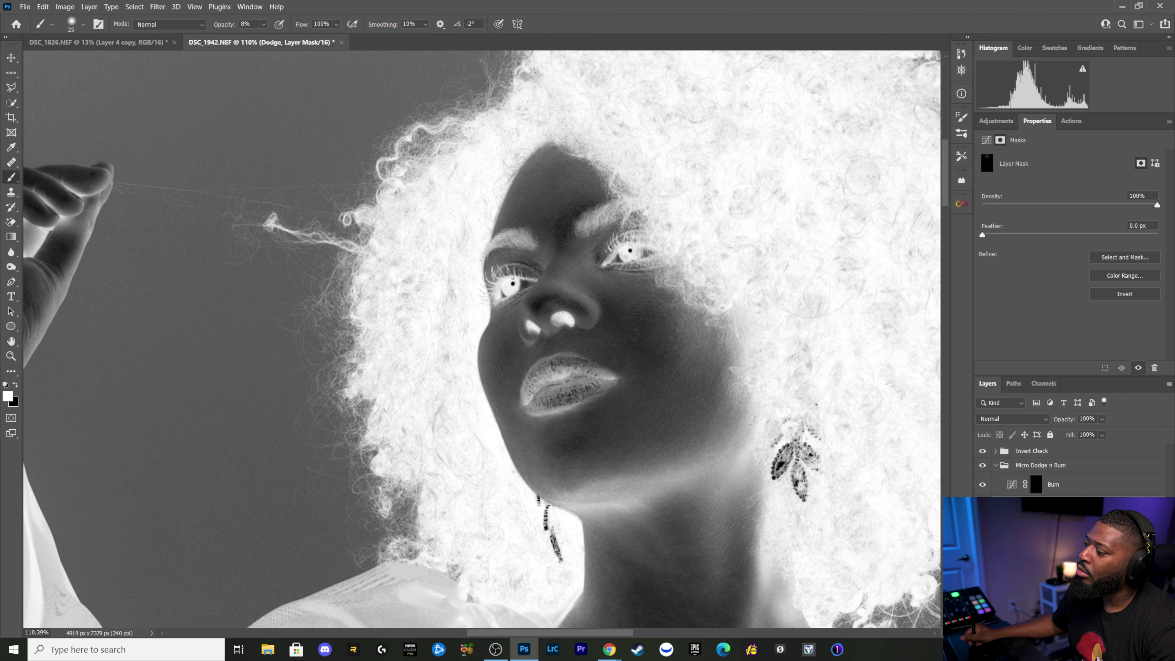
key("bracketleft")
key("bracketleft")
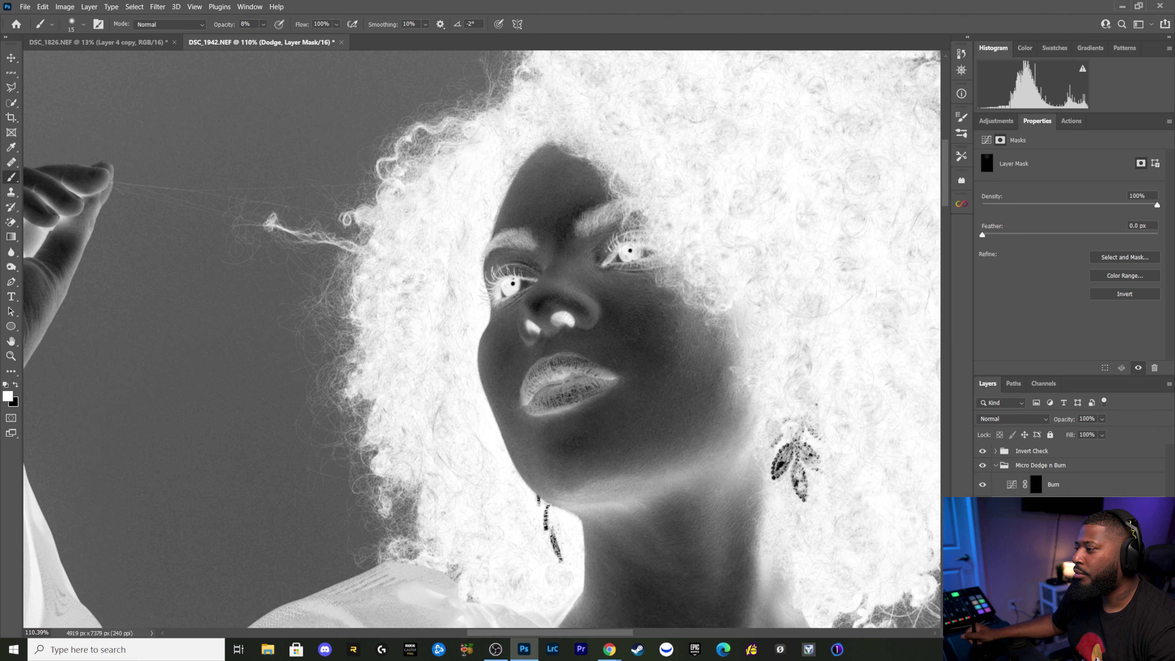
left_click(1037, 485)
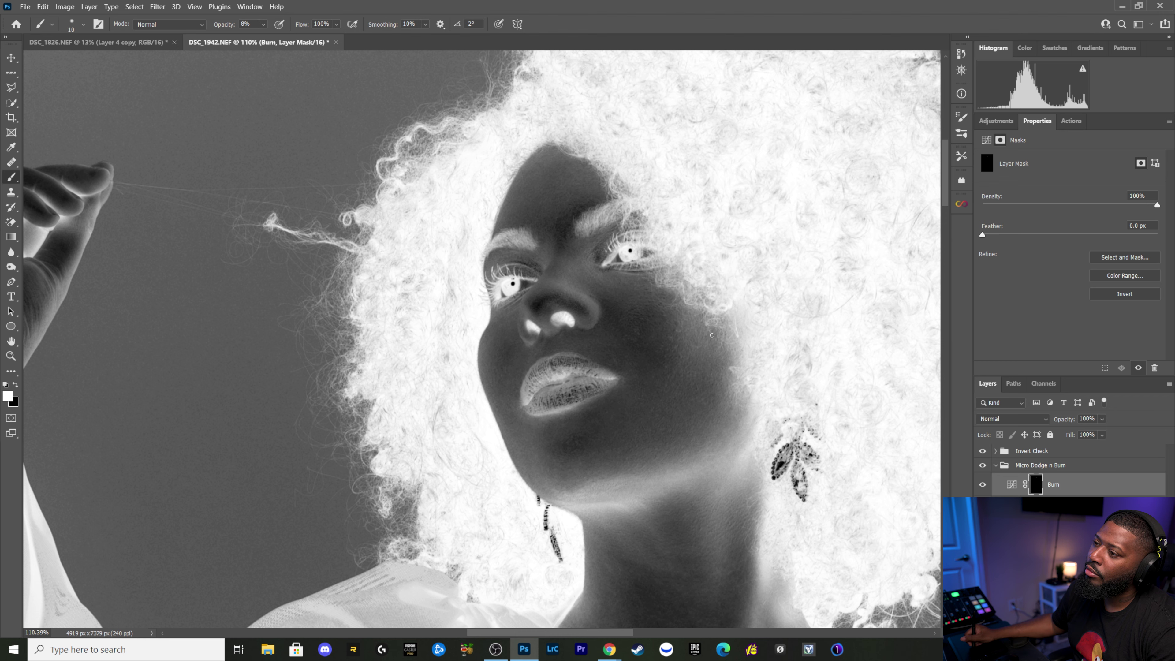
key("bracketright")
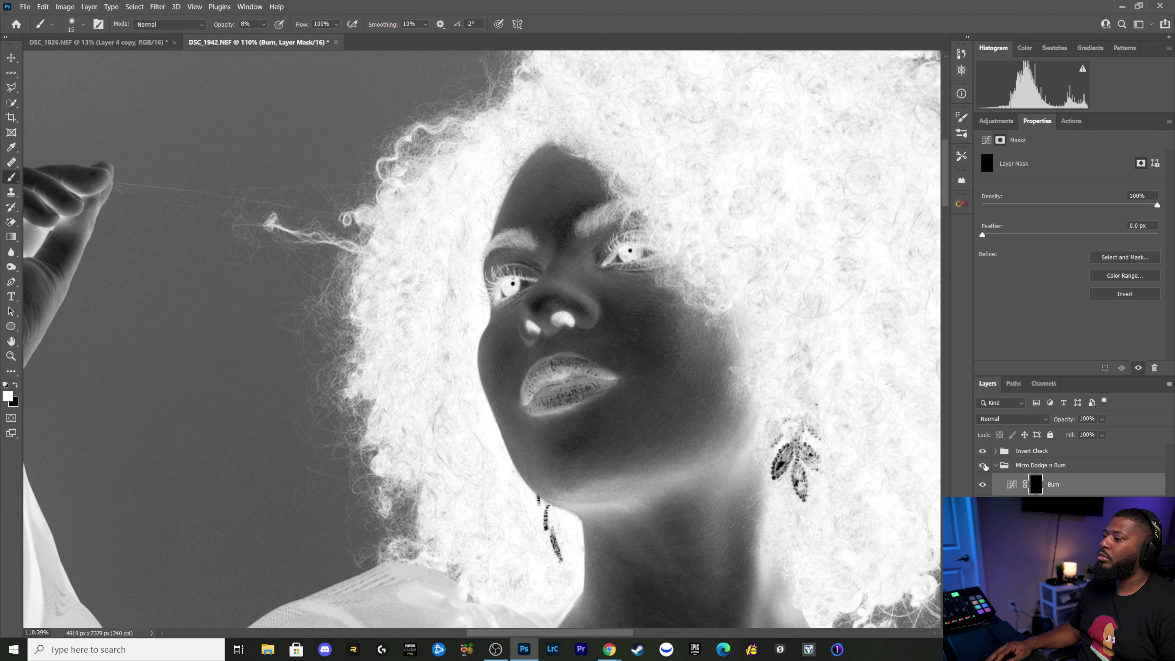
Step: Compare the face with Invert Check and Micro Dodge n Burn toggled off and on
left_click(983, 451)
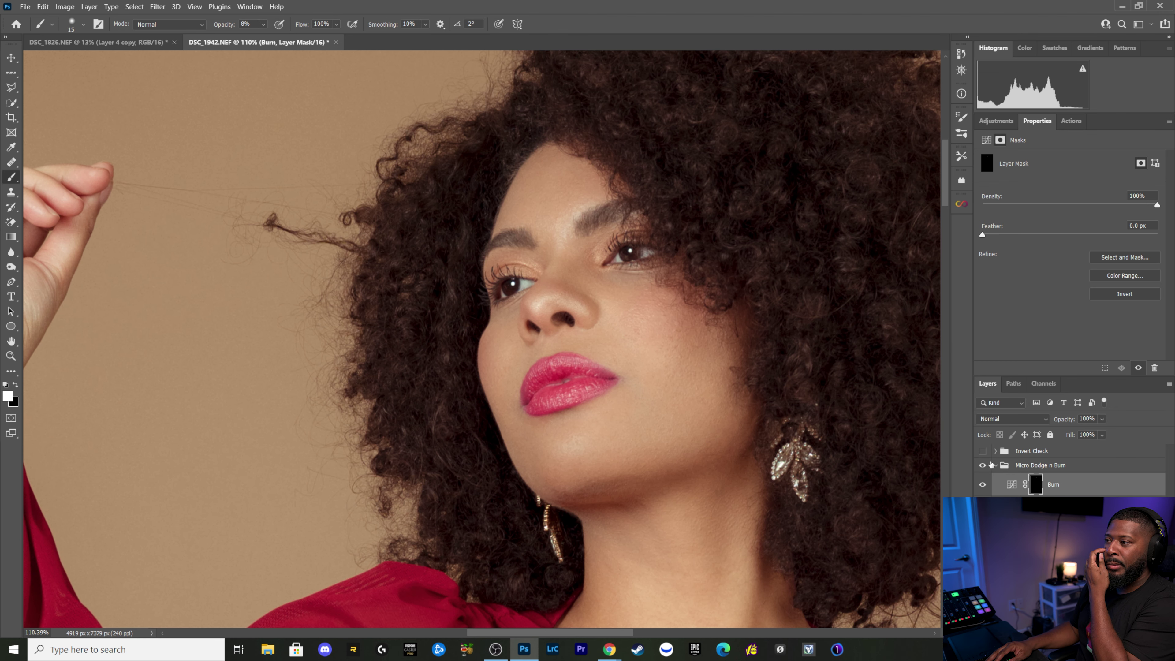
left_click(983, 467)
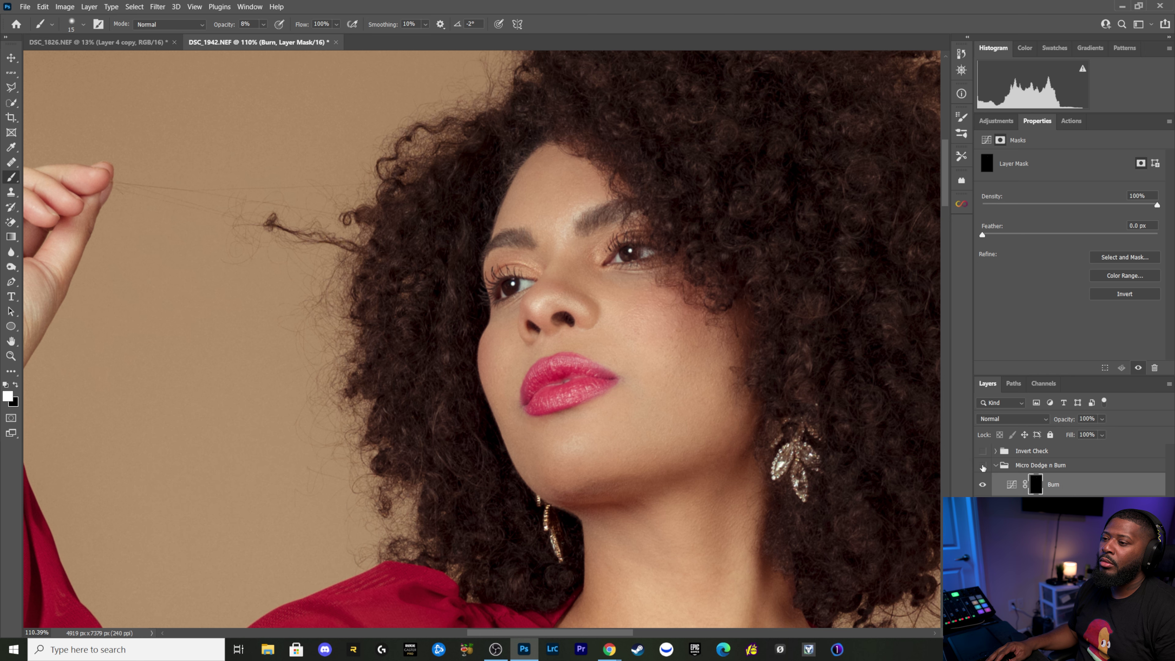
left_click(983, 465)
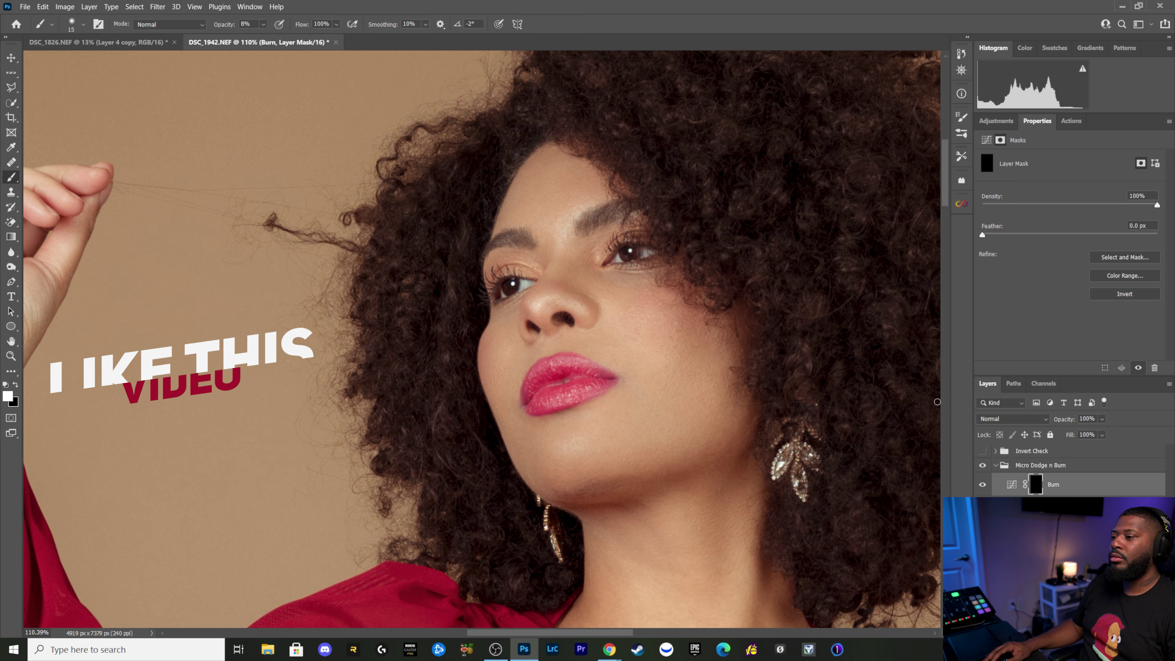
left_click(983, 451)
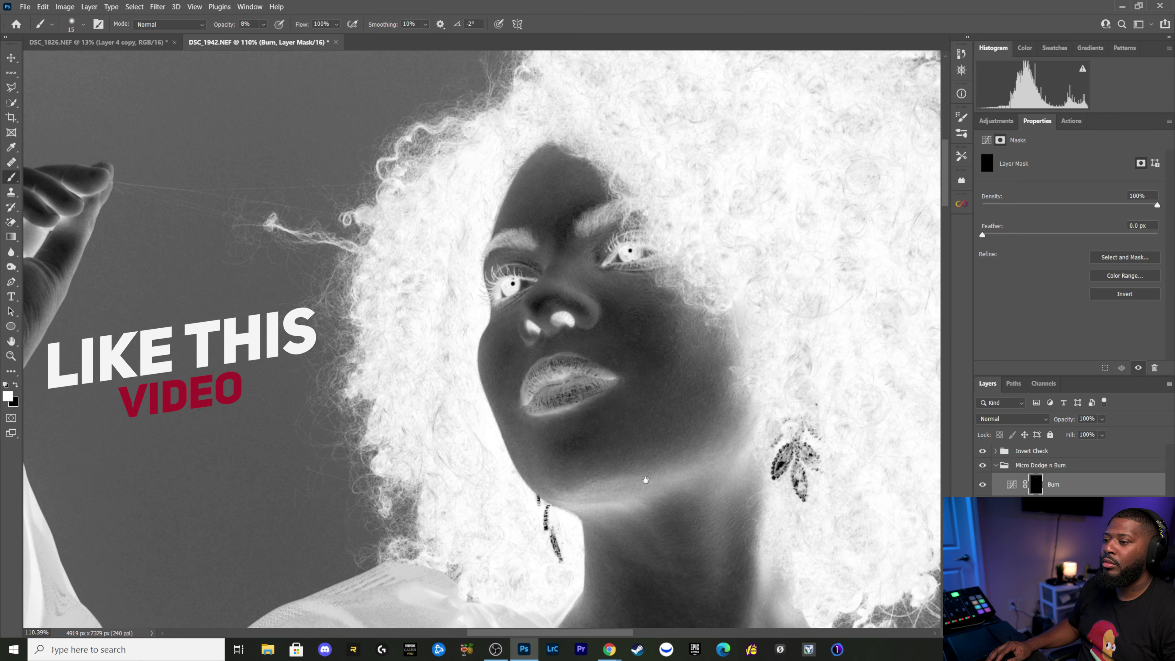
Step: Pan down to the neck and chest, checking them in colour and inverted views
left_click_drag(643, 486, 614, 321)
mouse_move(620, 602)
left_mouse_down()
mouse_move(619, 415)
mouse_move(583, 296)
mouse_move(514, 315)
left_mouse_up()
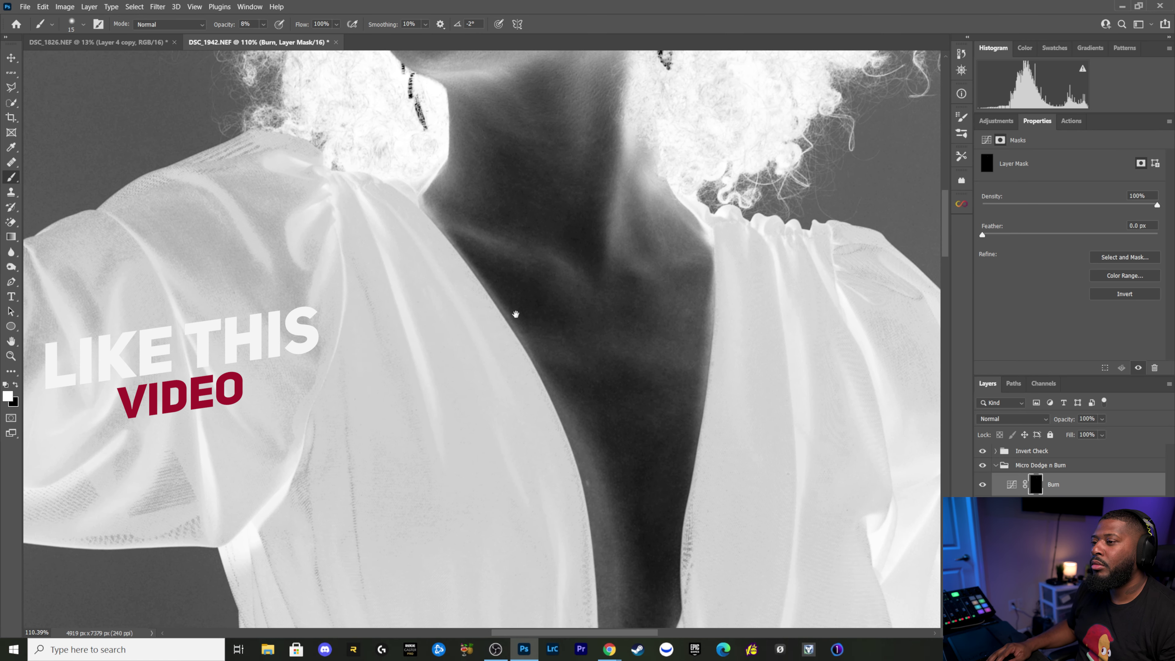
left_click(983, 452)
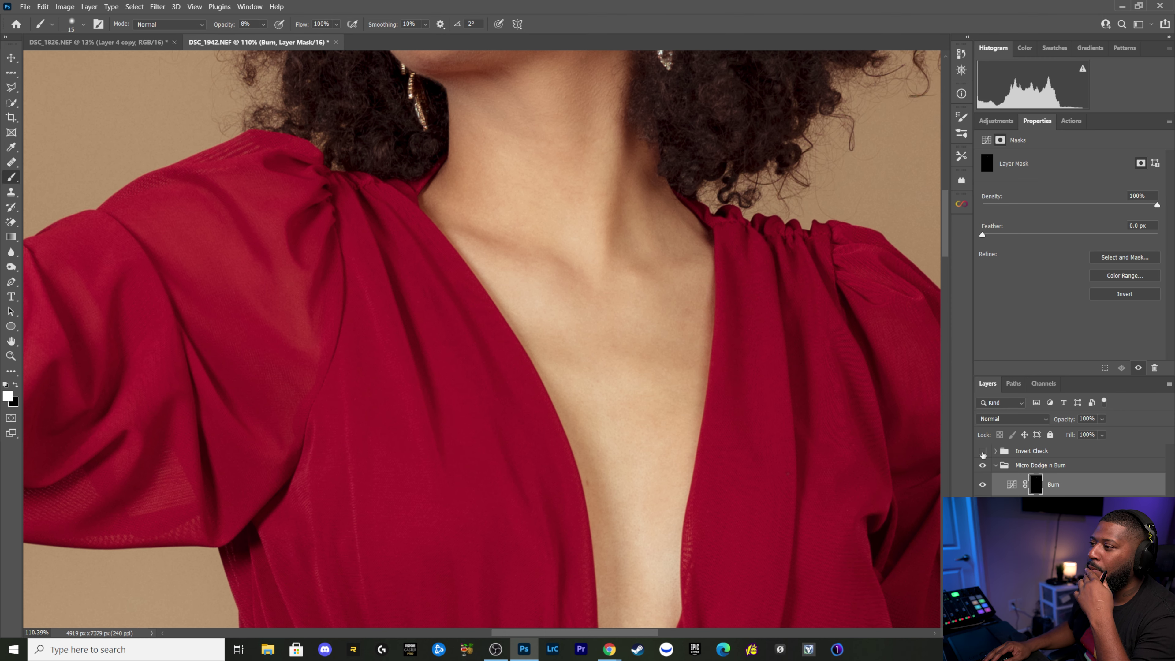
left_click(983, 452)
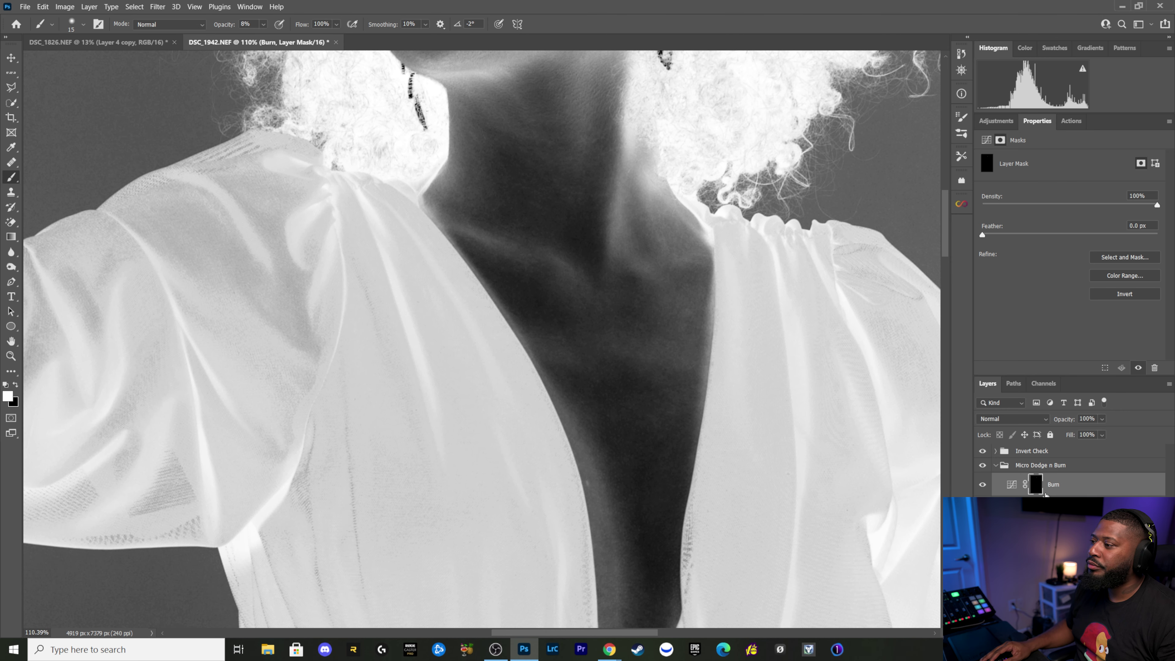
Step: Paint 8% white dodge strokes over the neck and chest on the Dodge mask, resizing the brush
key("alt+bracketleft")
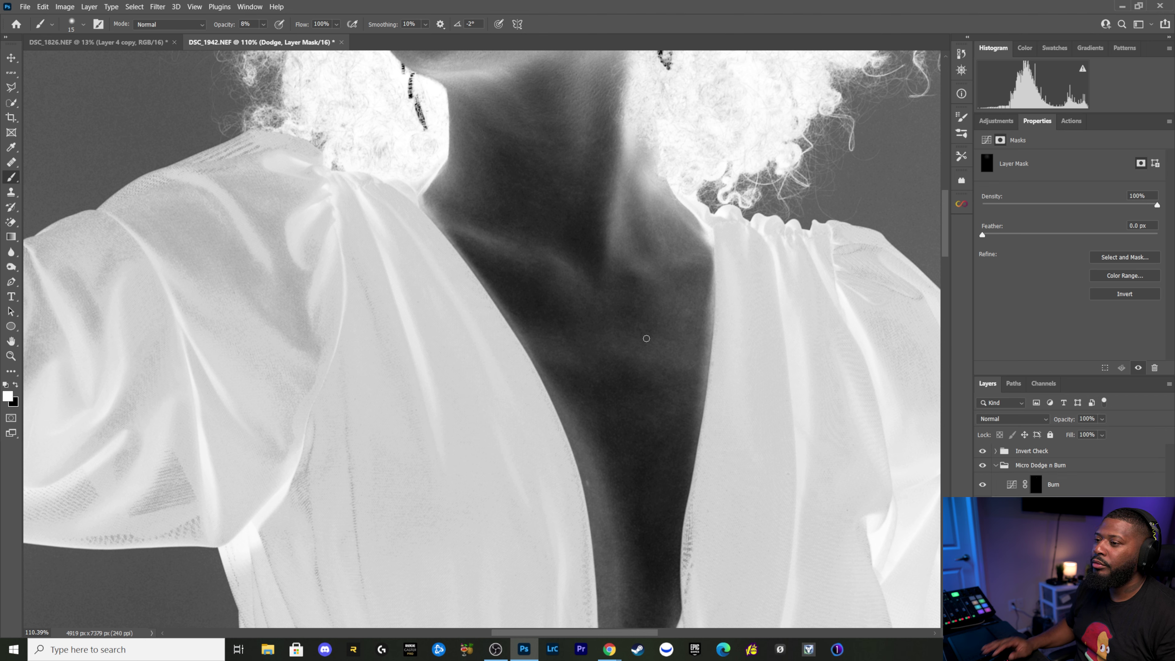
key("bracketright")
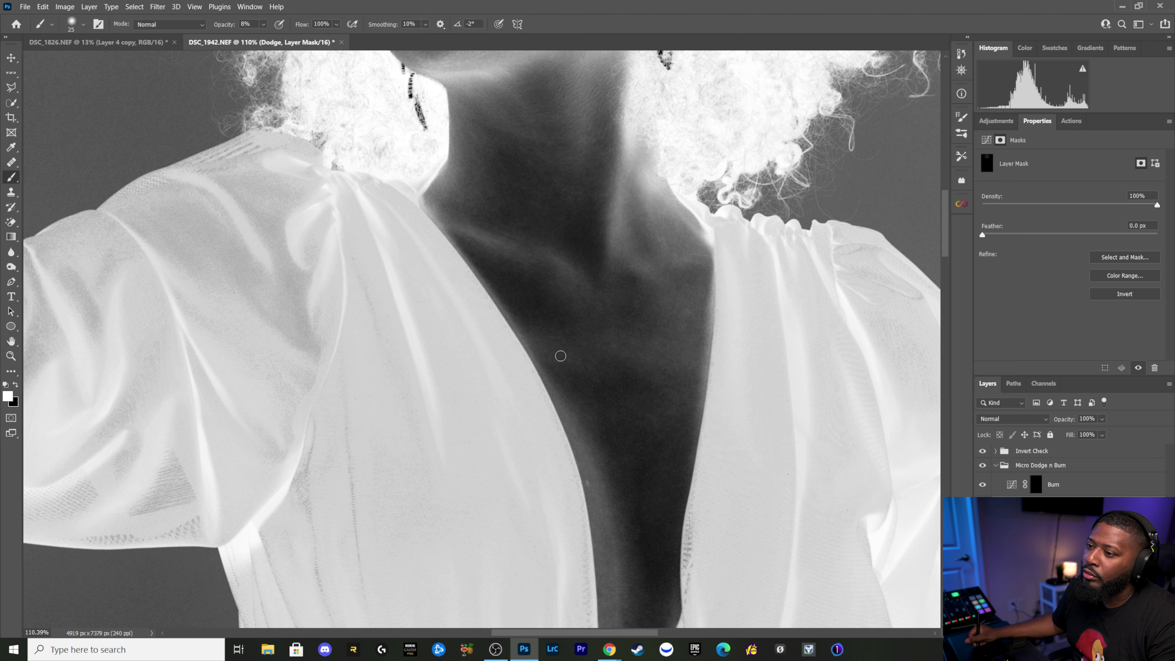
key("bracketleft")
key("bracketright")
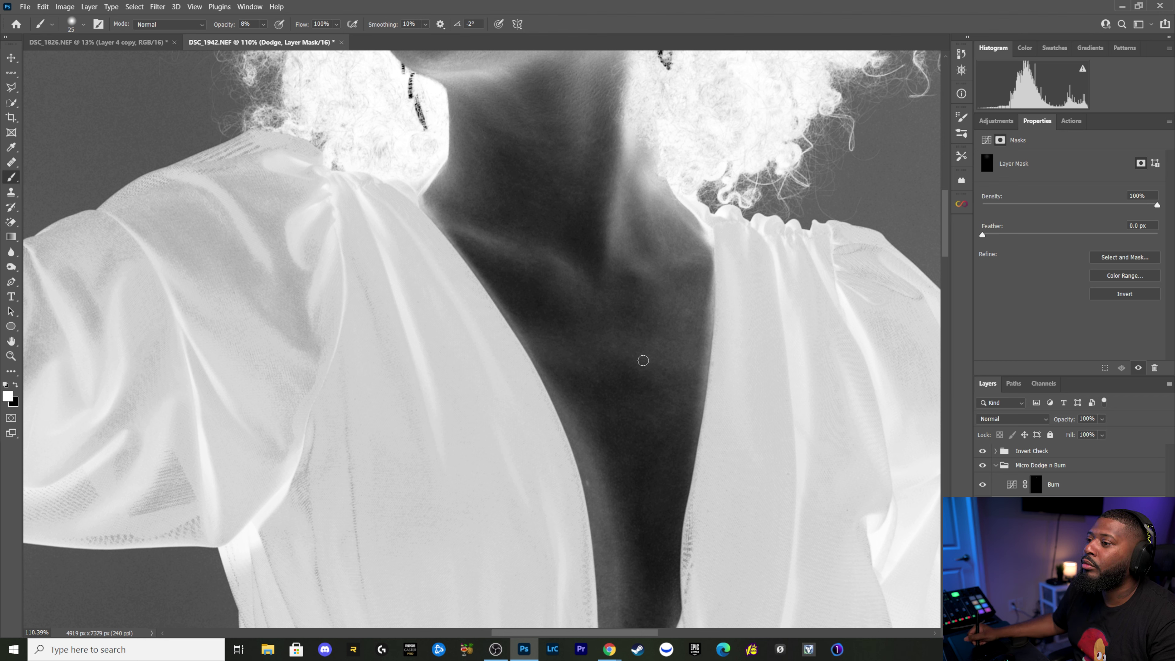
key("bracketleft")
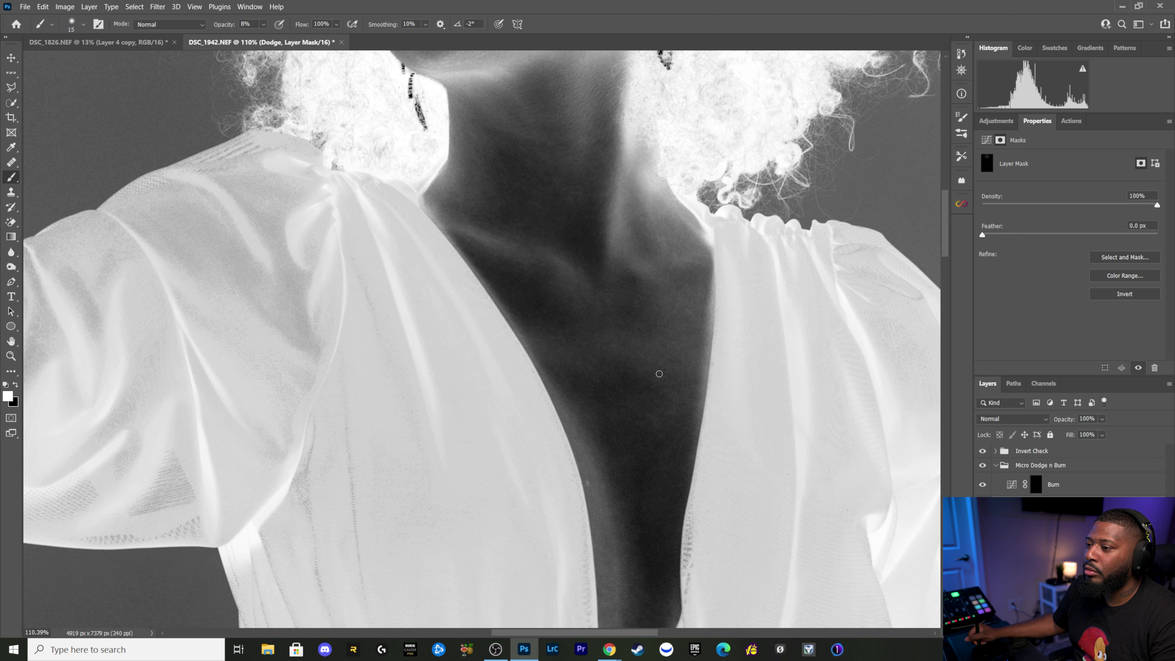
key("bracketleft")
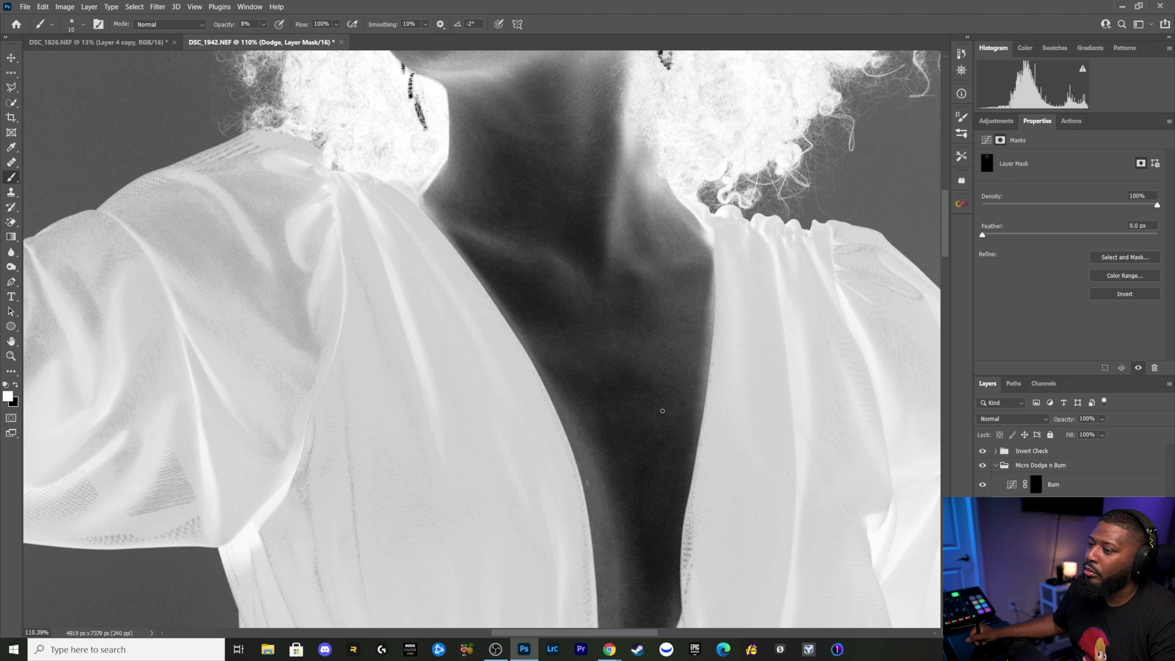
key("bracketright")
key("bracketright")
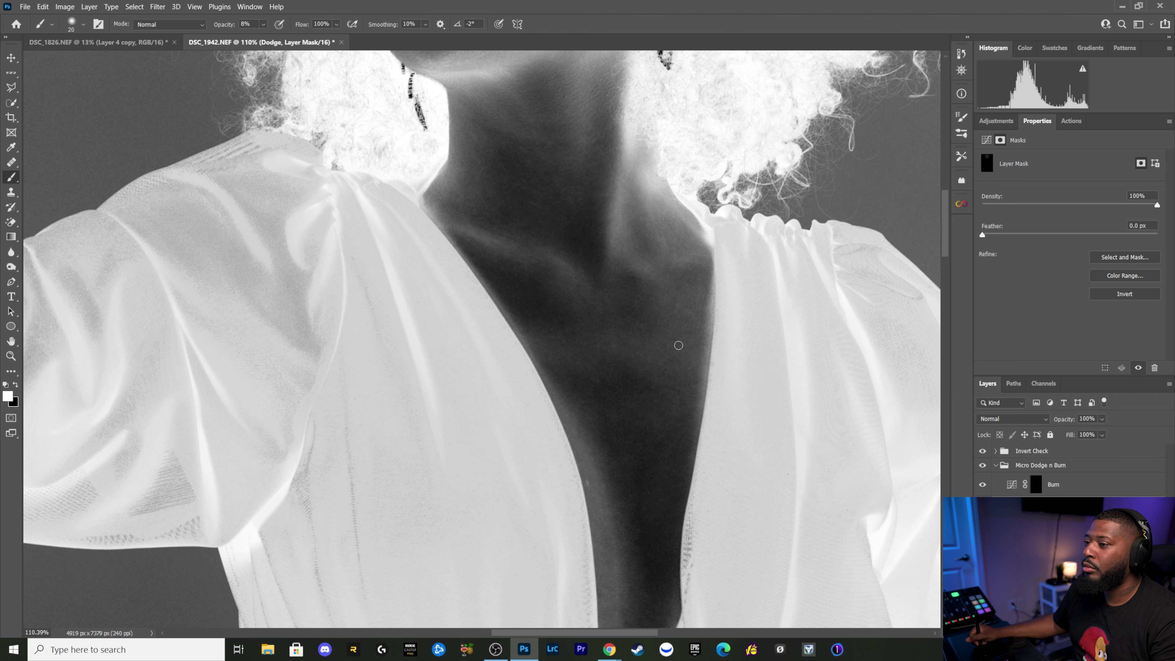
key("bracketleft")
key("bracketleft")
key("bracketright")
key("bracketright")
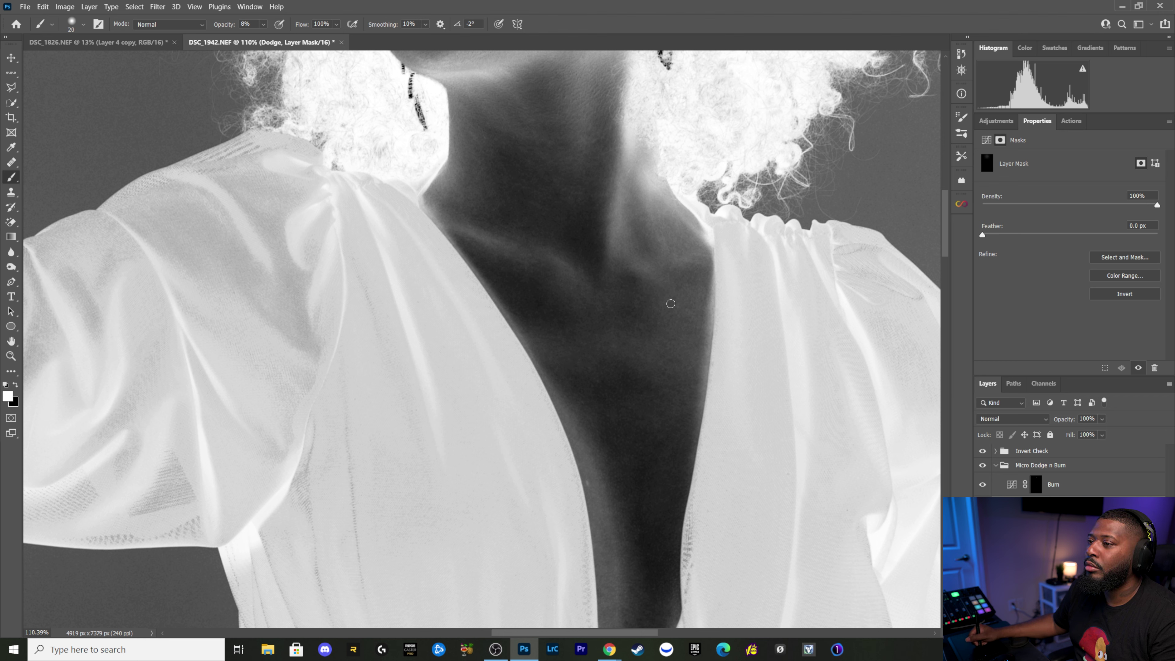
key("bracketleft")
key("bracketleft")
key("bracketright")
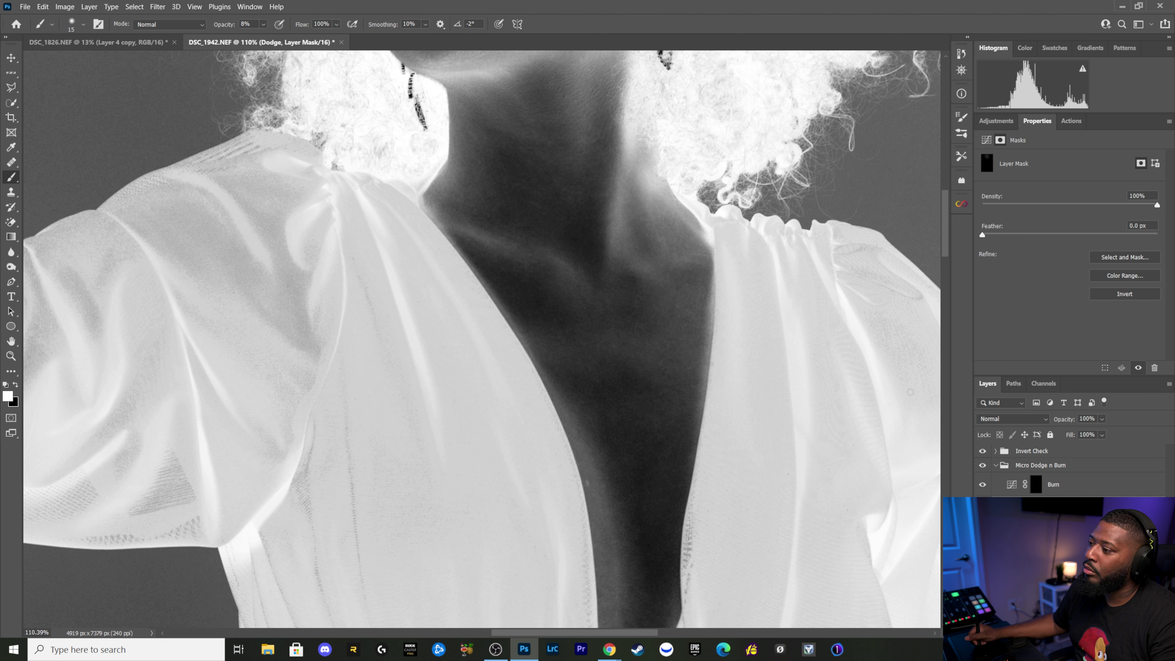
left_click(1032, 484)
Step: Burn the uneven bright spots on the chest with 8% strokes on the Burn mask
key("bracketright")
key("bracketright")
key("bracketright")
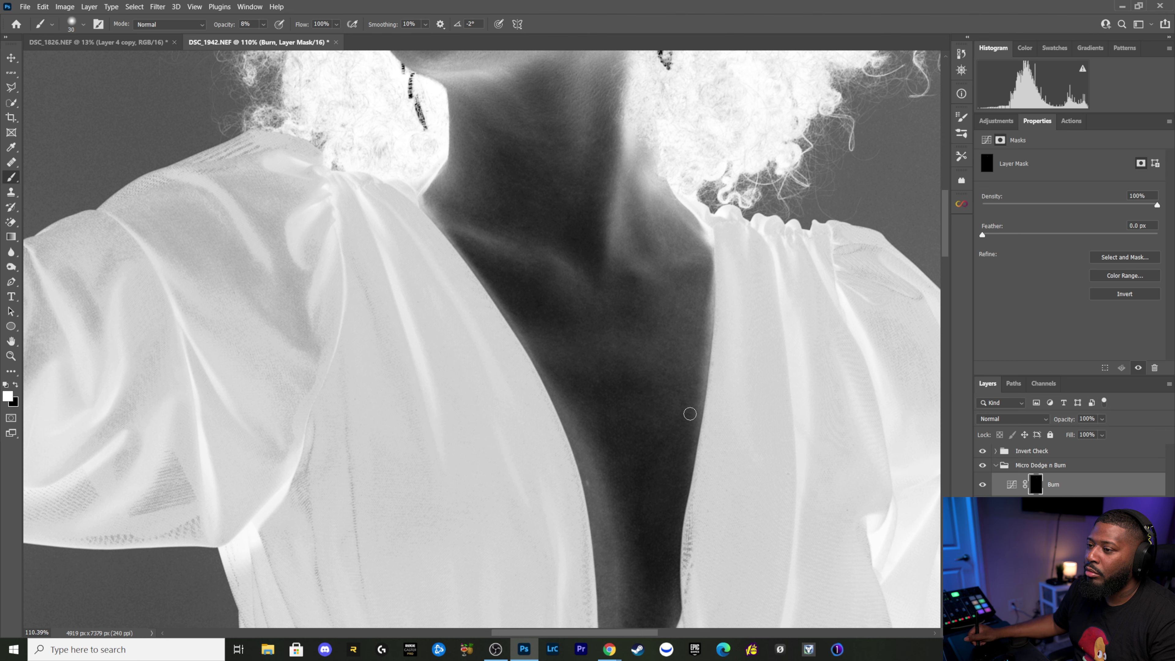
key("bracketleft")
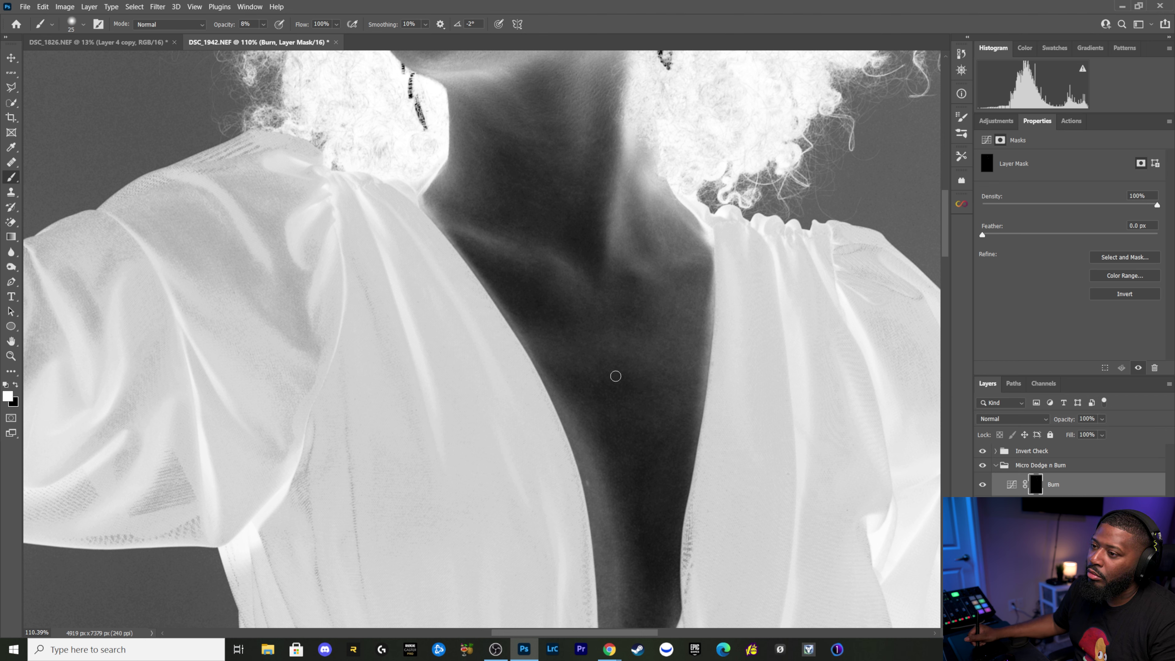
key("bracketright")
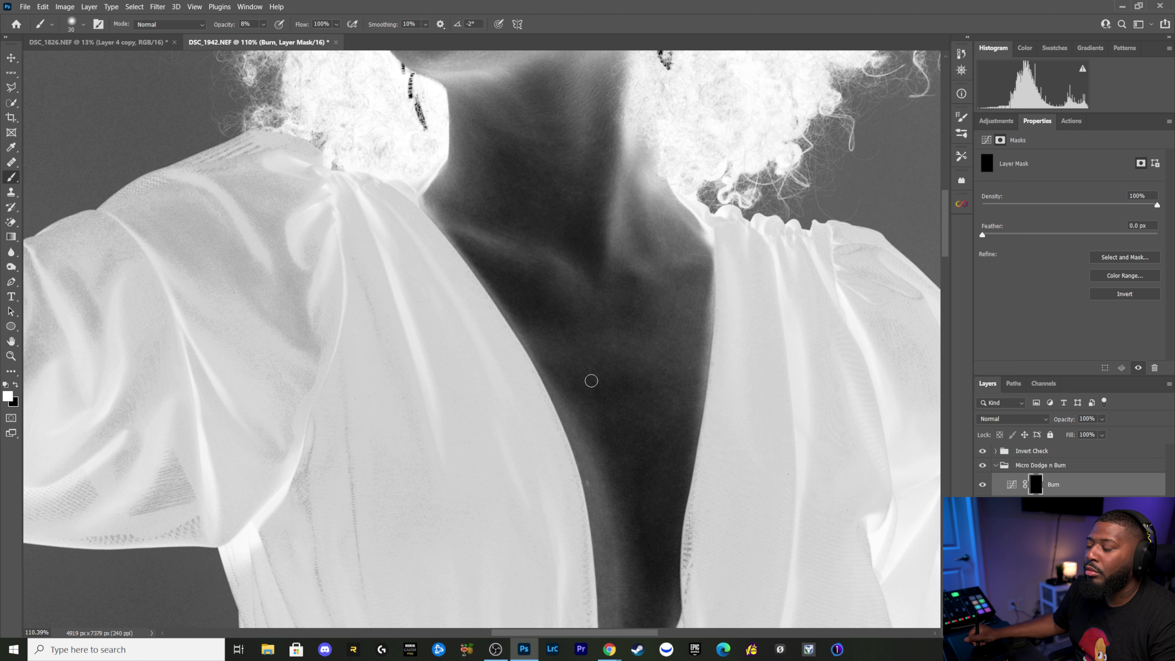
key("bracketleft")
key("bracketleft")
key("bracketleft")
key("bracketleft")
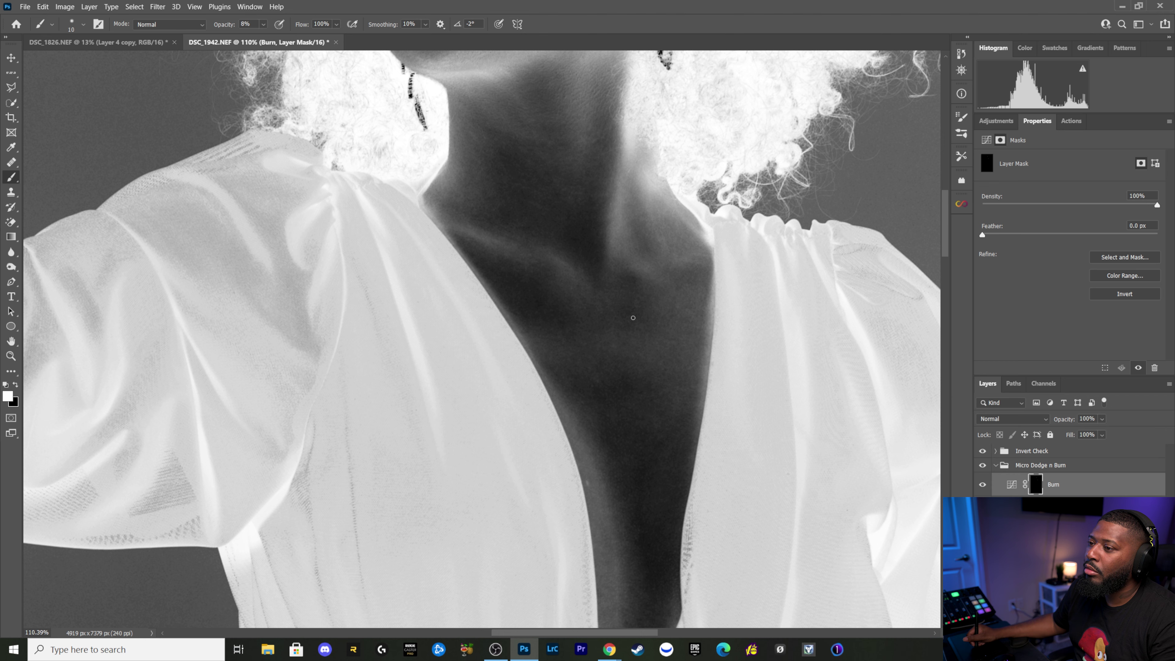
key("bracketright")
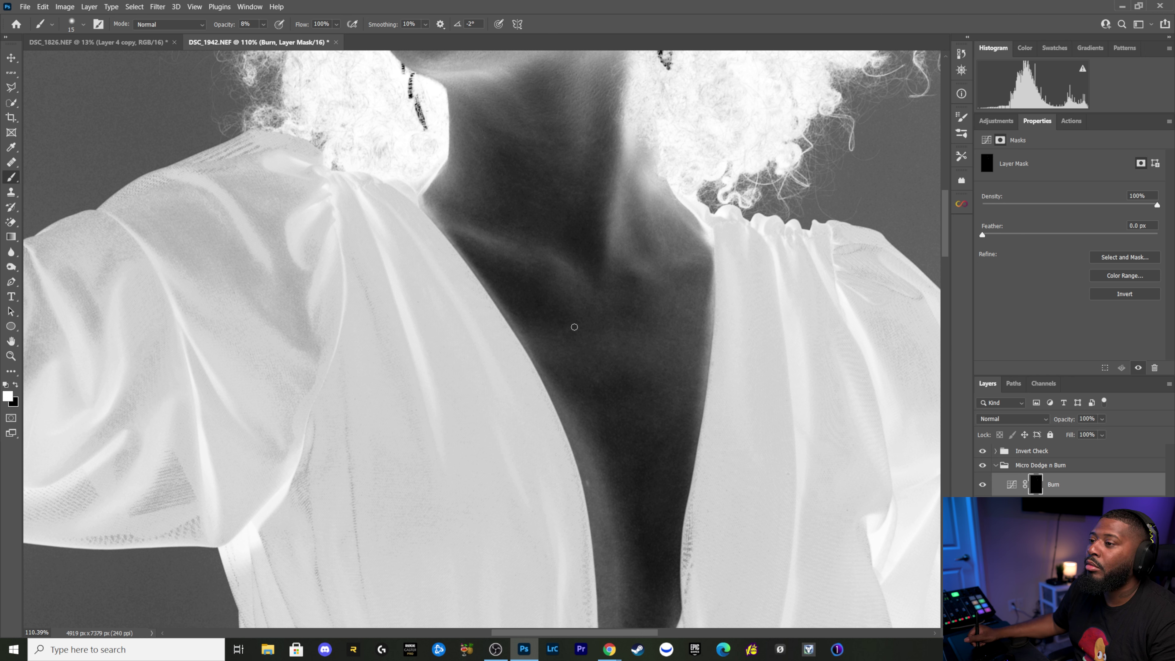
key("bracketright")
key("bracketright")
key("bracketleft")
key("bracketleft")
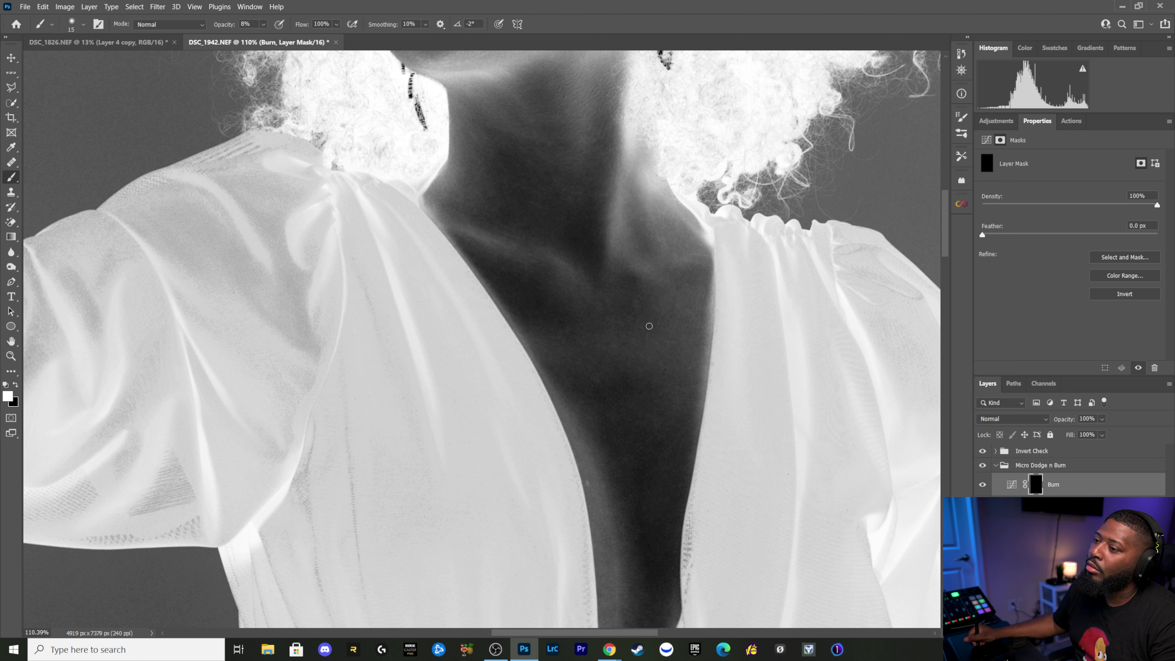
key("bracketright")
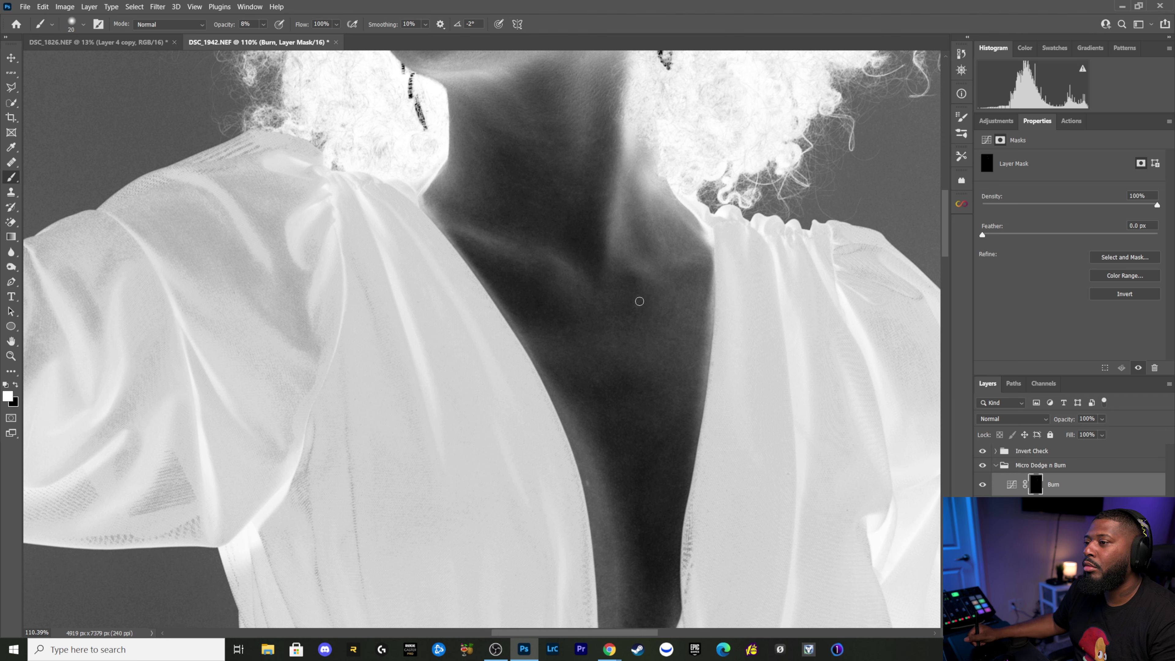
key("bracketleft")
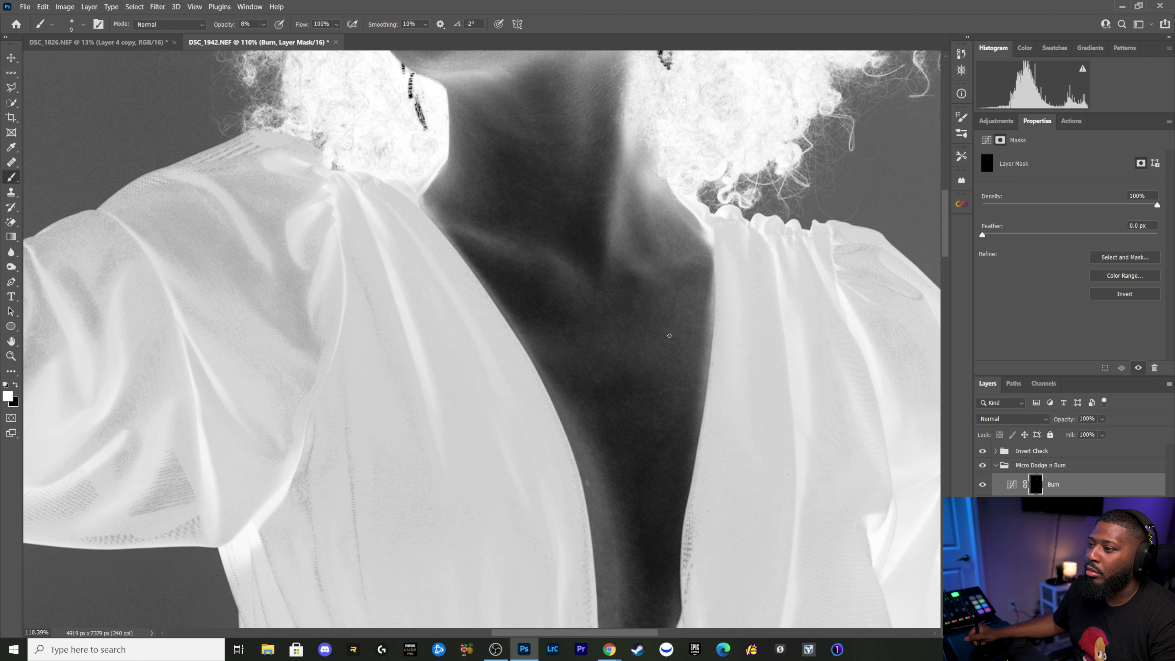
key("bracketright")
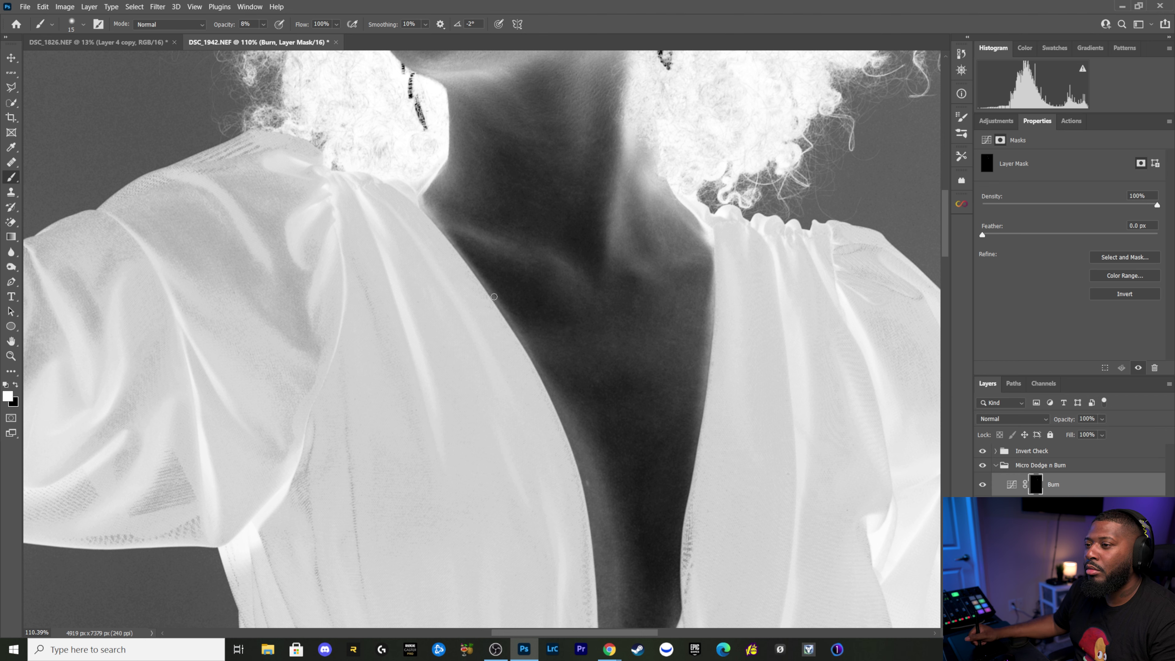
key("bracketright")
key("bracketright")
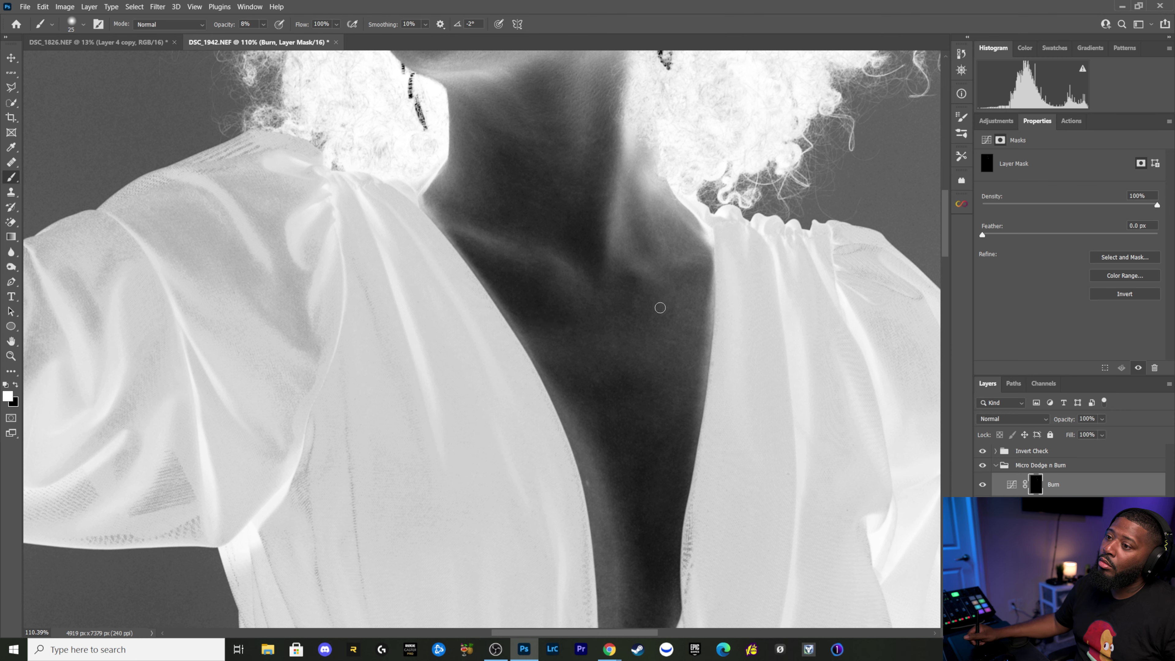
Step: Check the chest in true colour, restore the inverted check, and retarget the Dodge mask
left_click(984, 450)
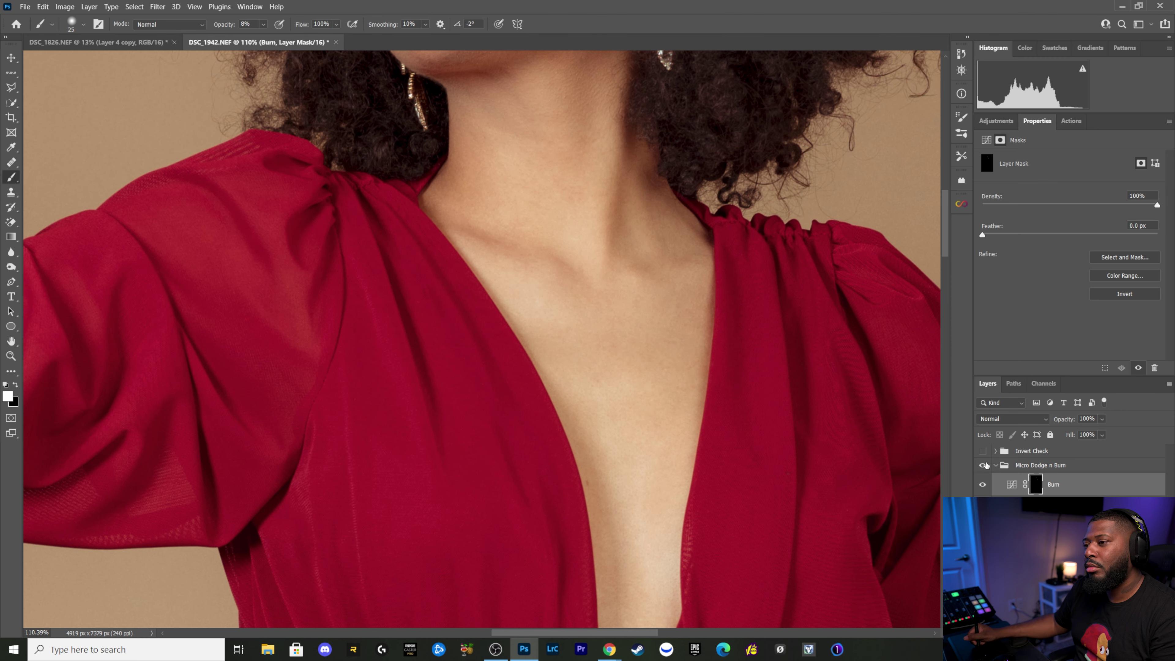
left_click(983, 451)
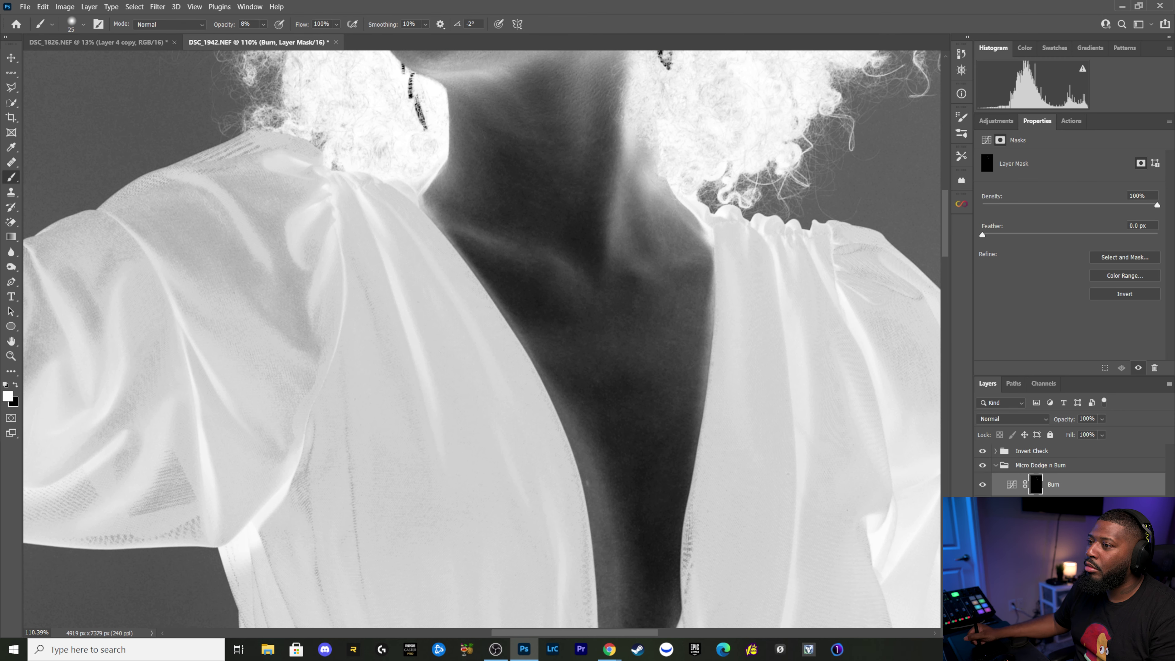
key("alt+bracketleft")
key("bracketright")
Step: Dodge the small darker chest patches with fine 8% white strokes on the Dodge mask
key("bracketleft")
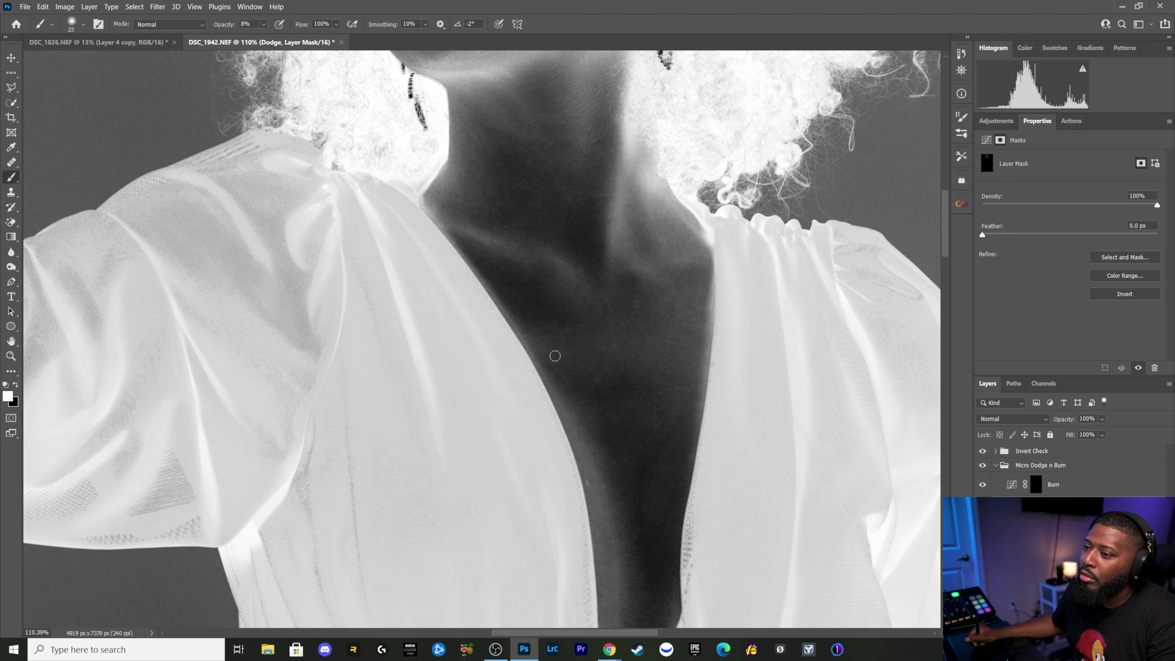
key("bracketleft")
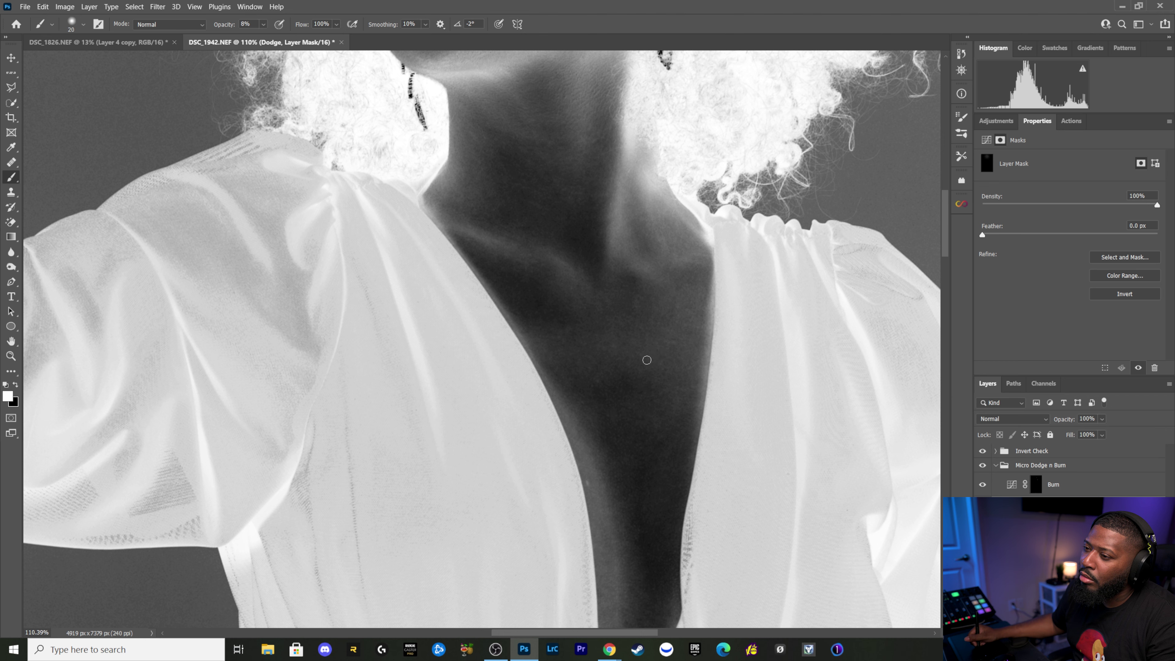
key("bracketleft")
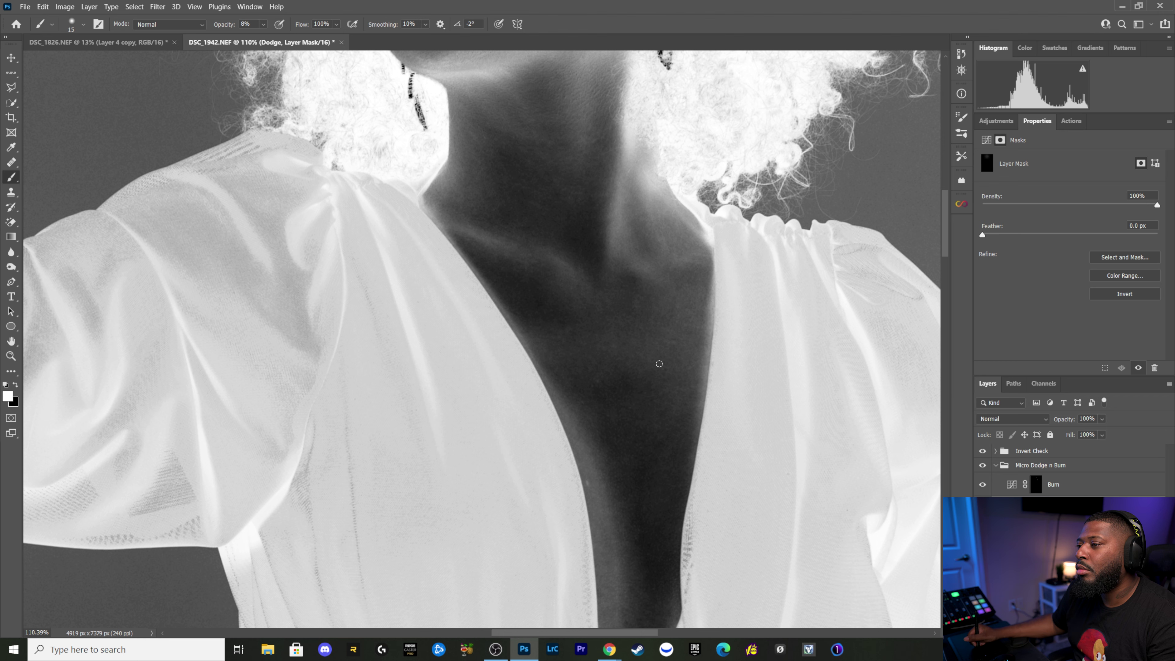
key("bracketright")
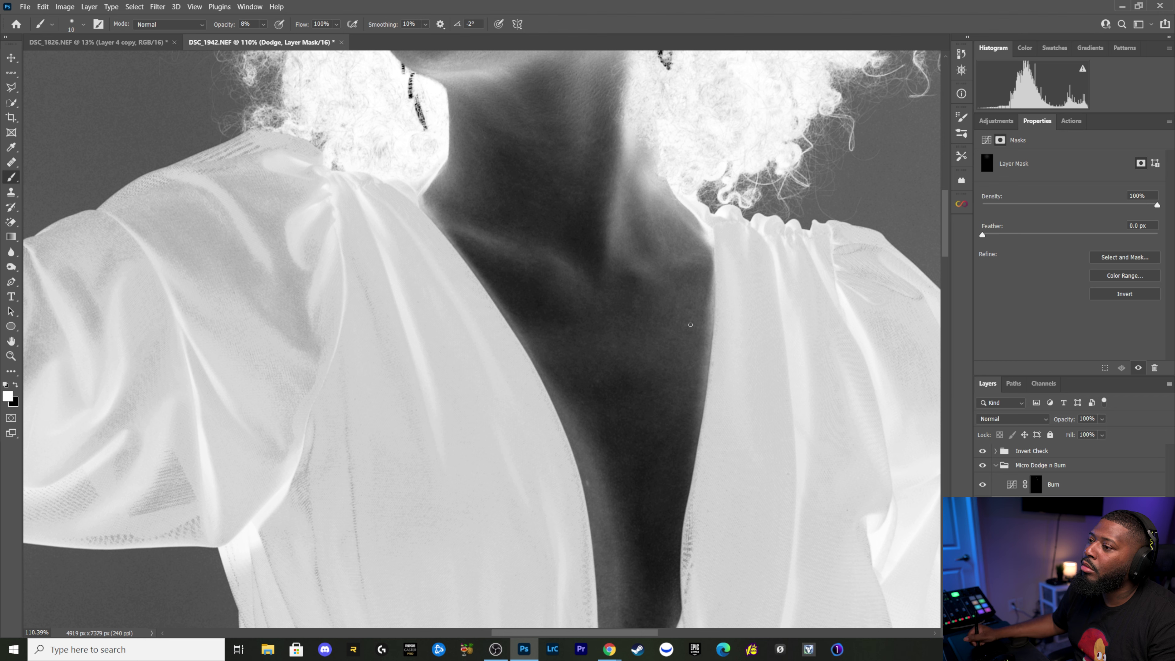
key("bracketright")
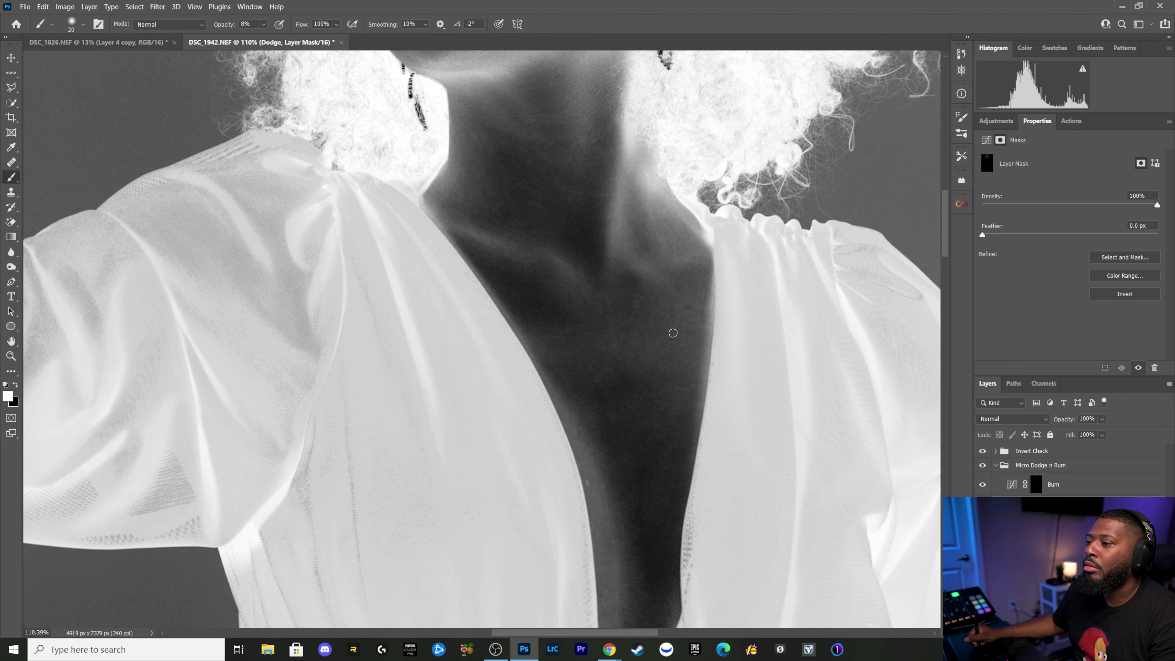
key("bracketleft")
key("bracketleft")
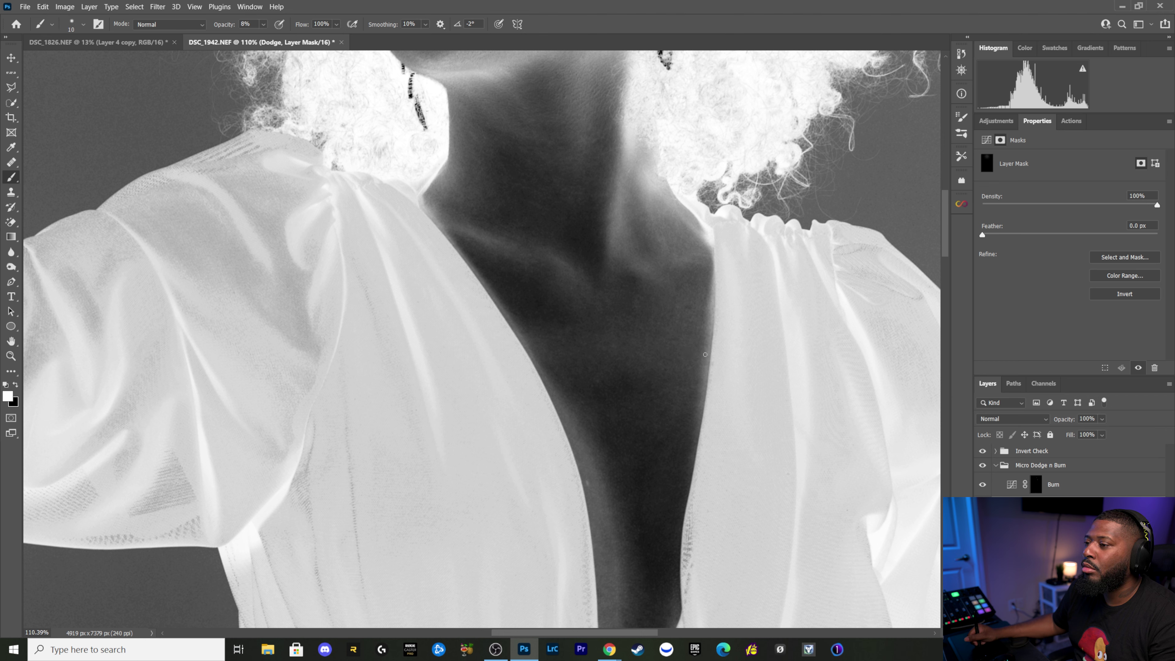
key("bracketright")
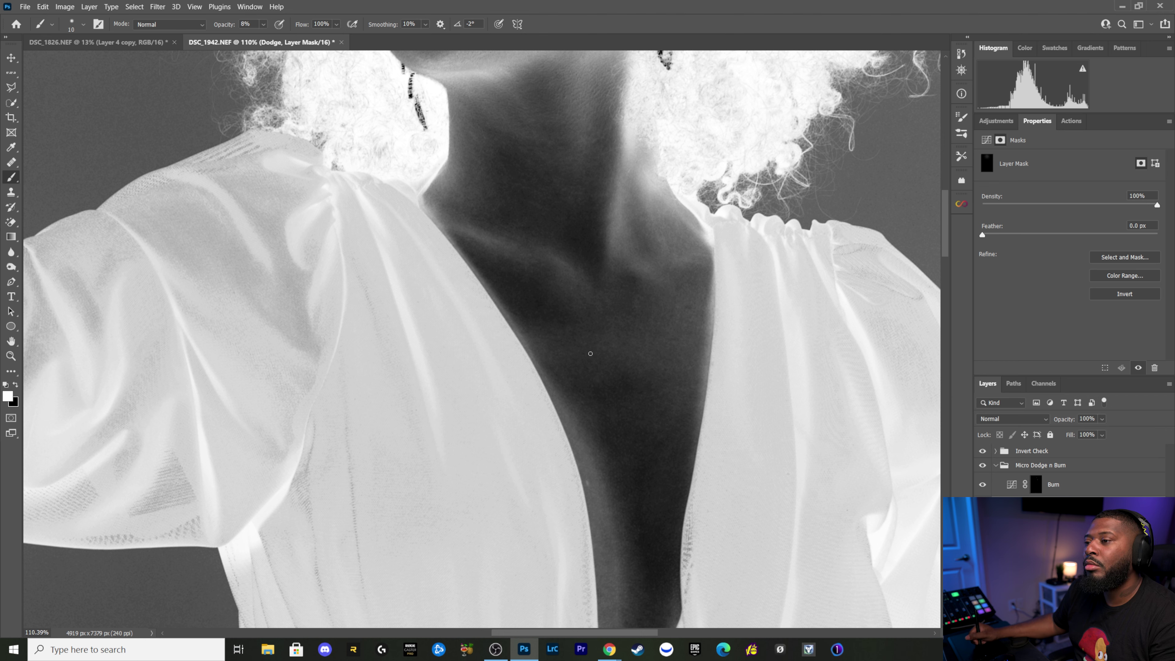
key("bracketright")
key("bracketleft")
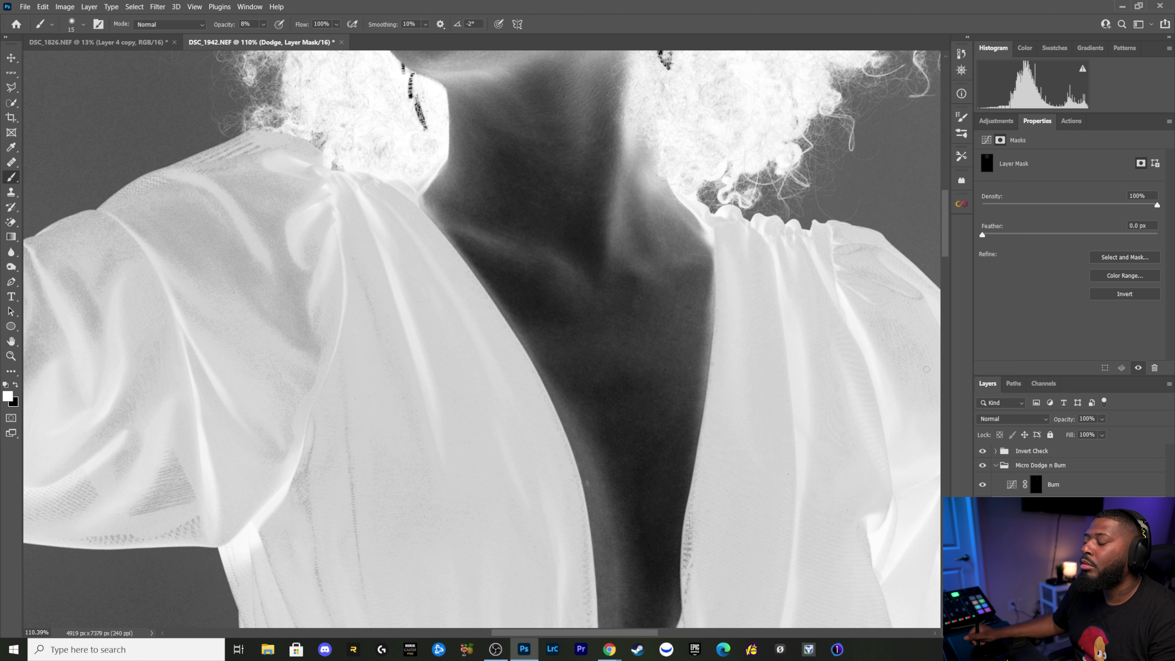
left_click(1036, 484)
key("bracketleft")
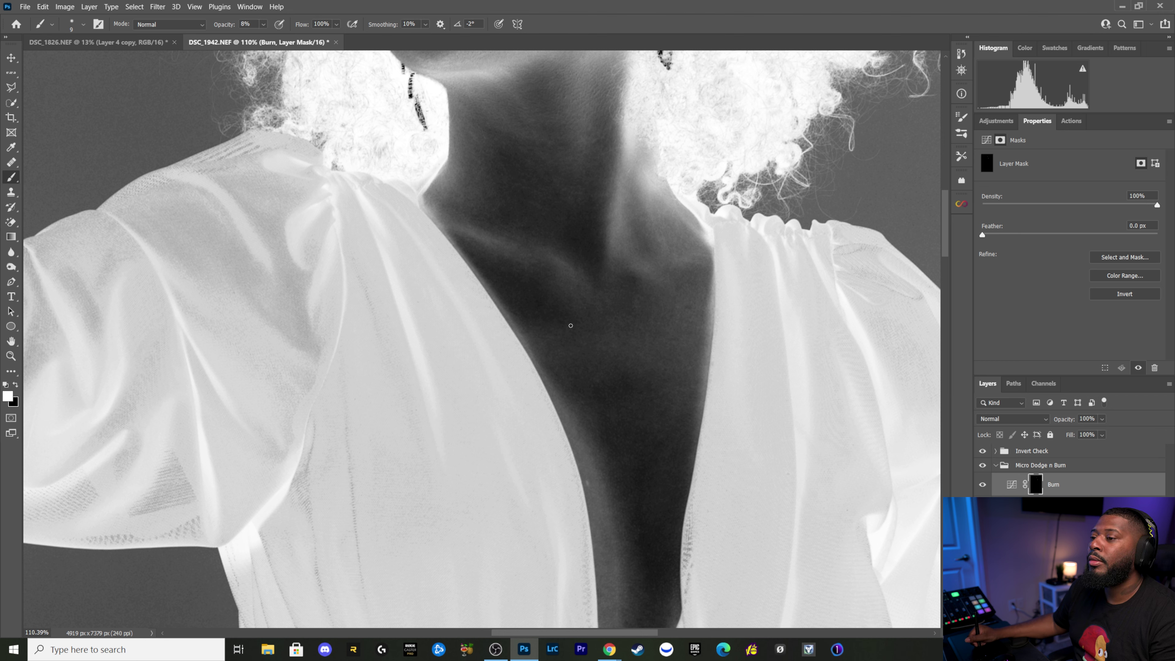
Step: Burn the bright patches between the collarbones on the Burn mask, then check in true colour
key("bracketright")
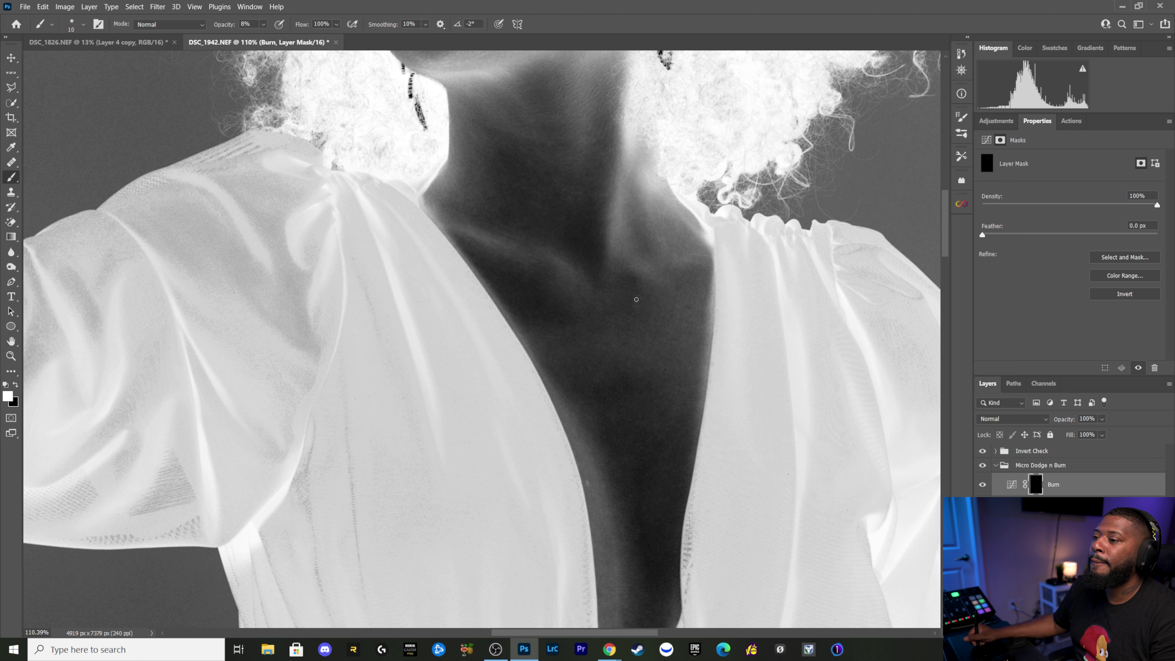
key("bracketright")
key("bracketright")
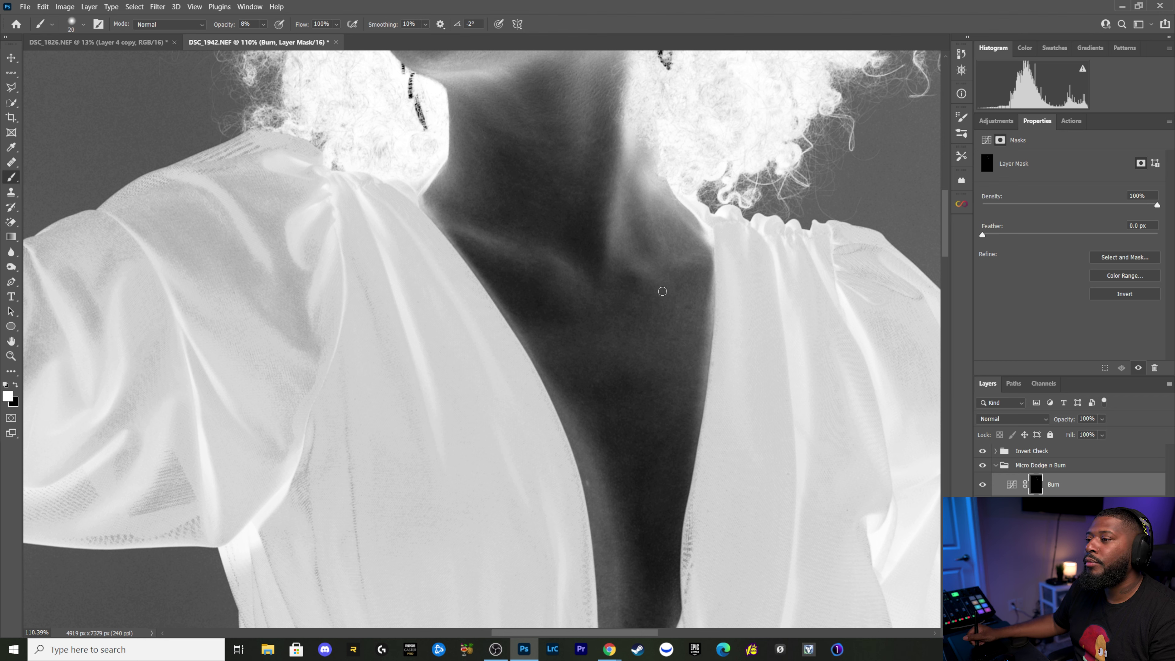
key("bracketleft")
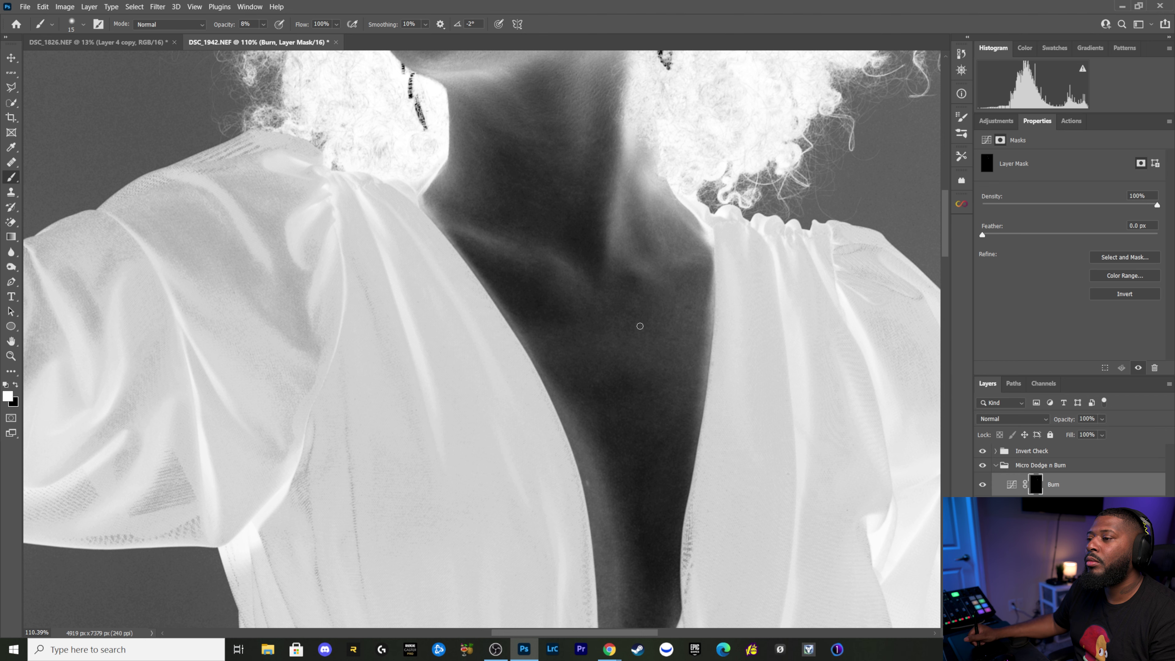
key("bracketleft")
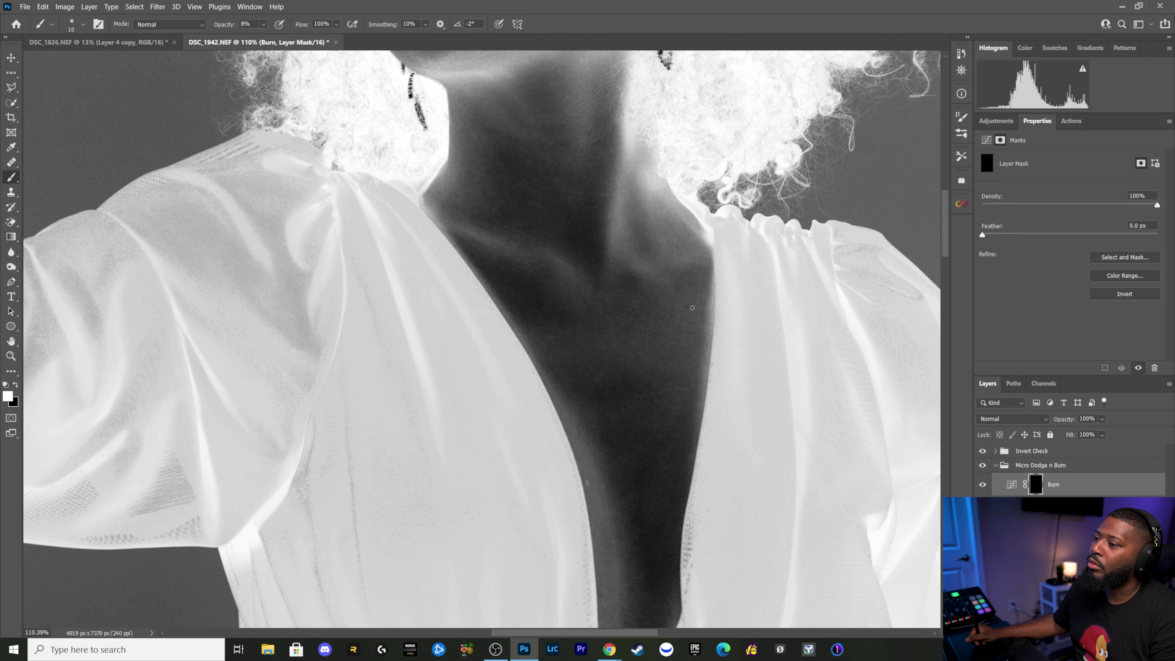
key("bracketright")
key("bracketright")
key("bracketright")
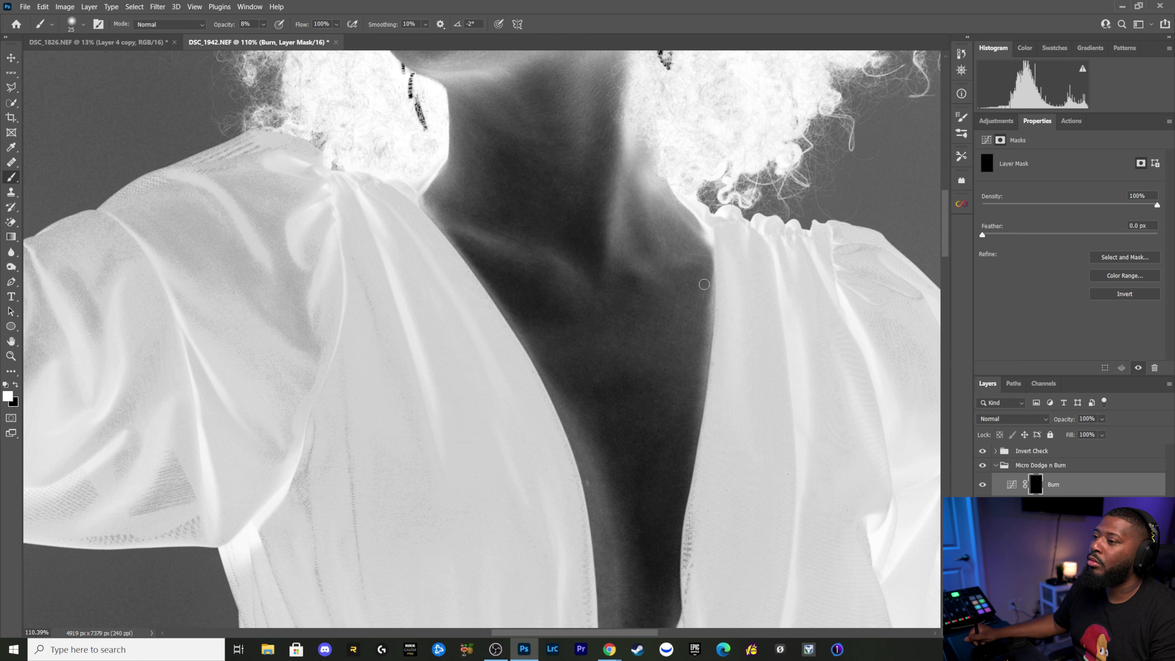
key("bracketleft")
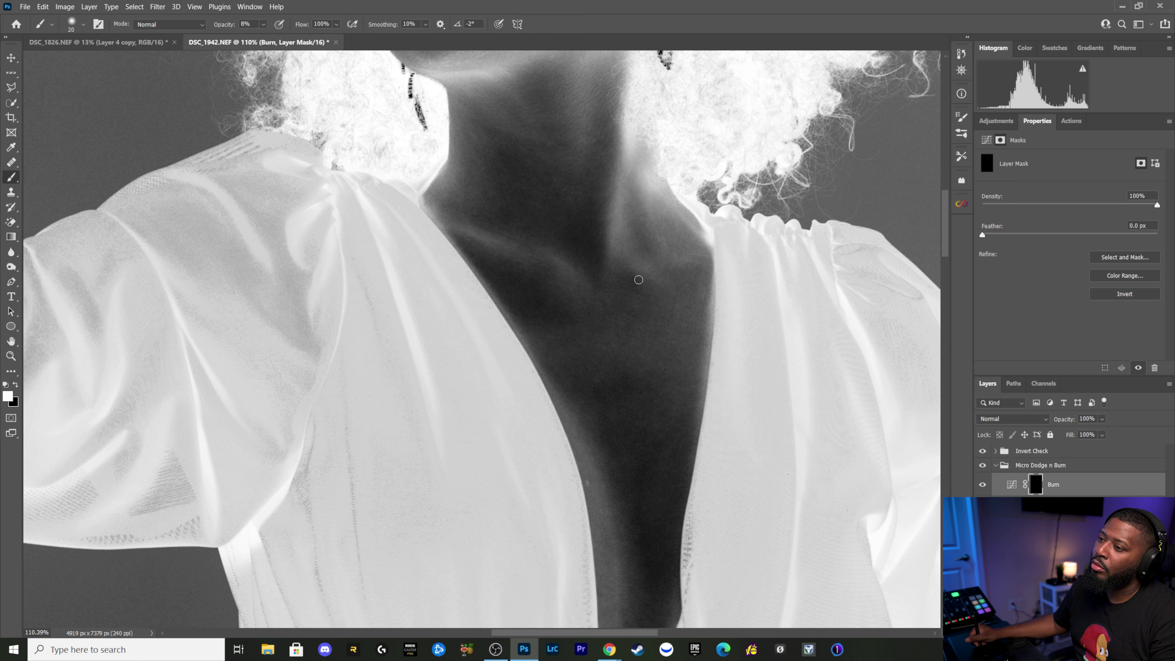
key("bracketleft")
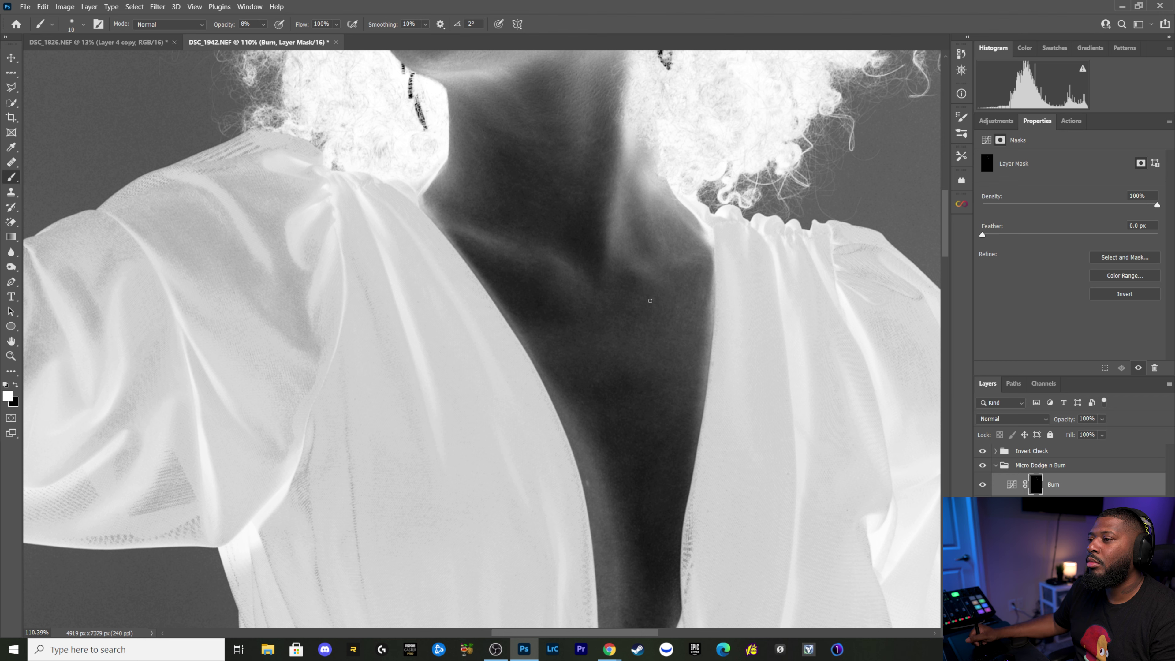
key("bracketleft")
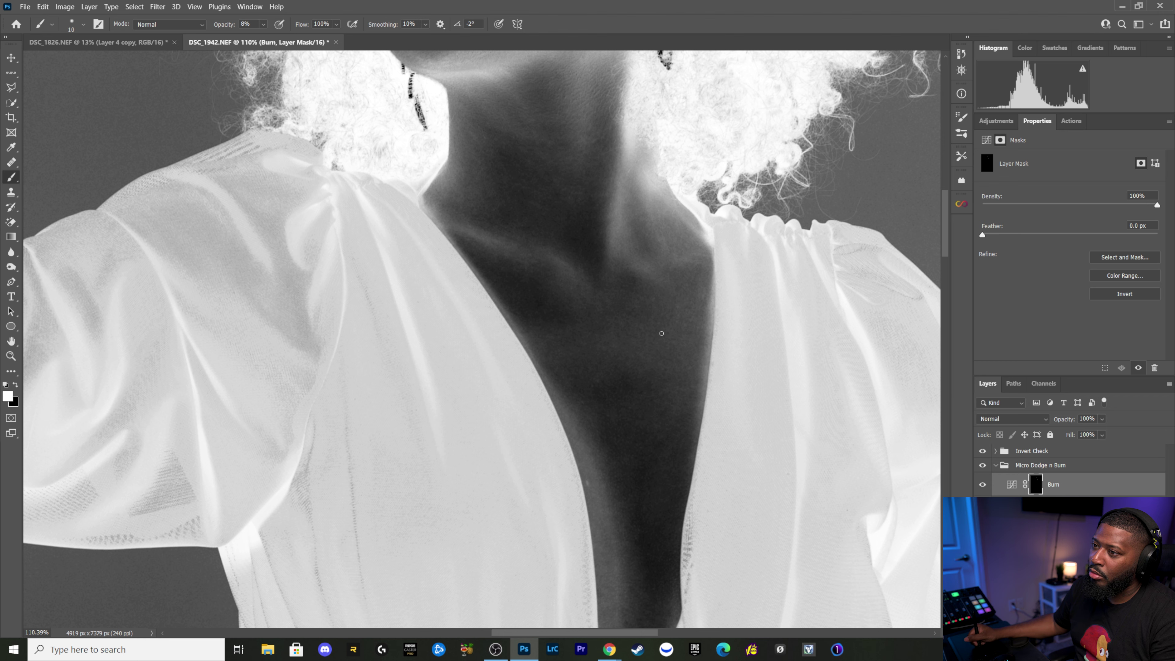
key("bracketright")
key("bracketleft")
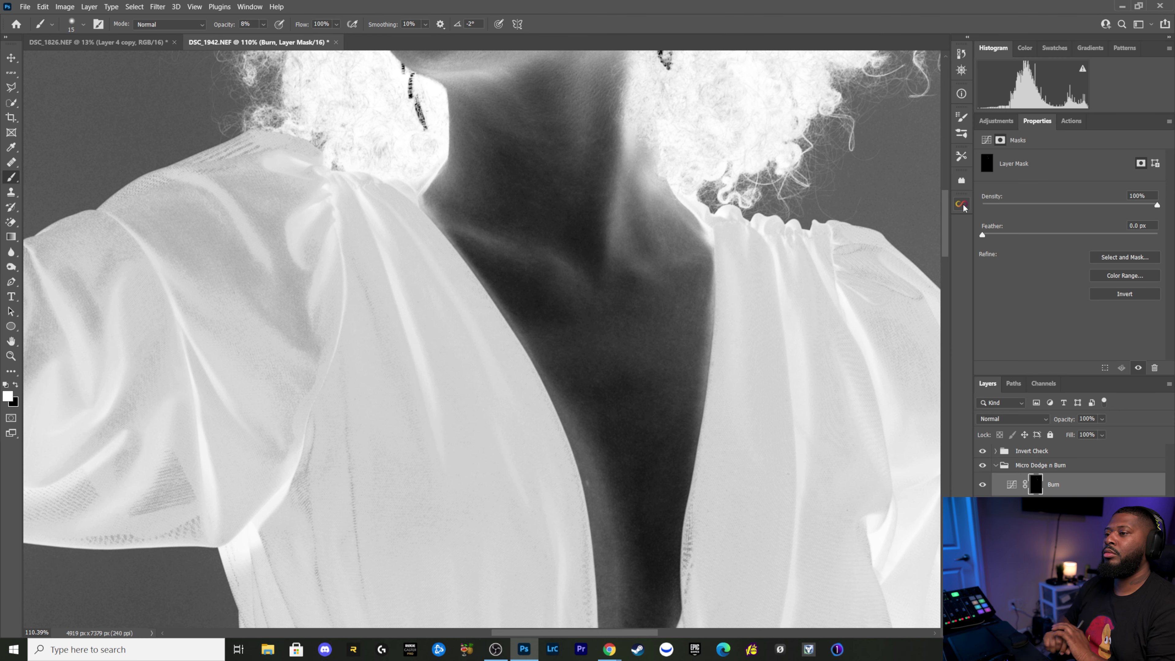
left_click(982, 451)
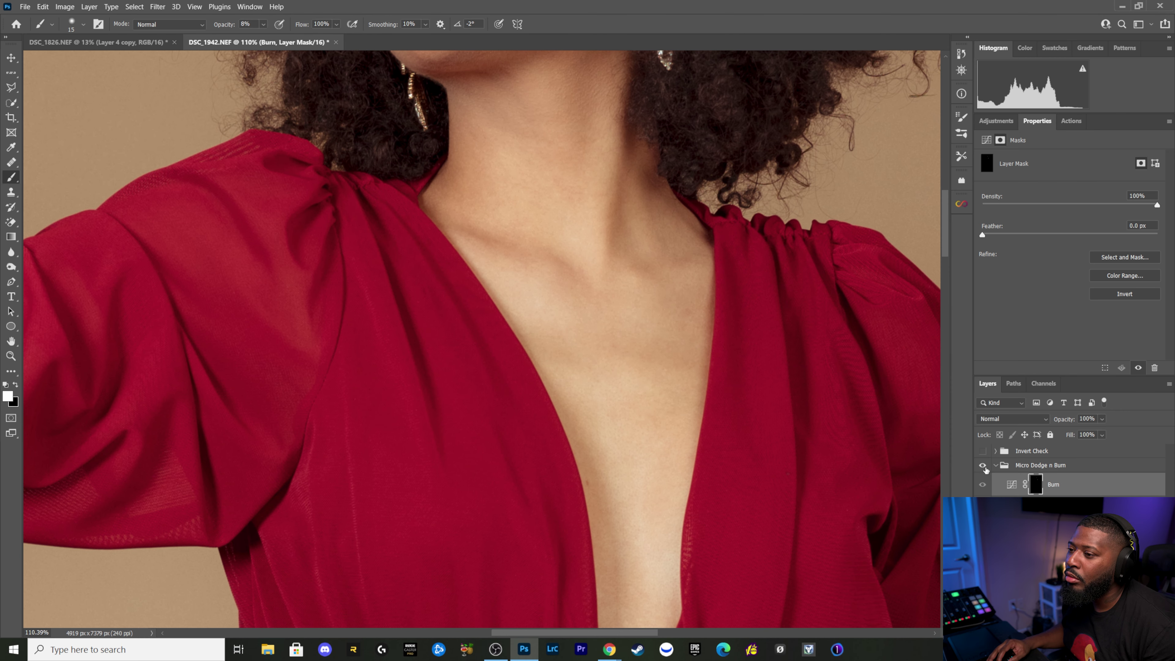
left_click(983, 451)
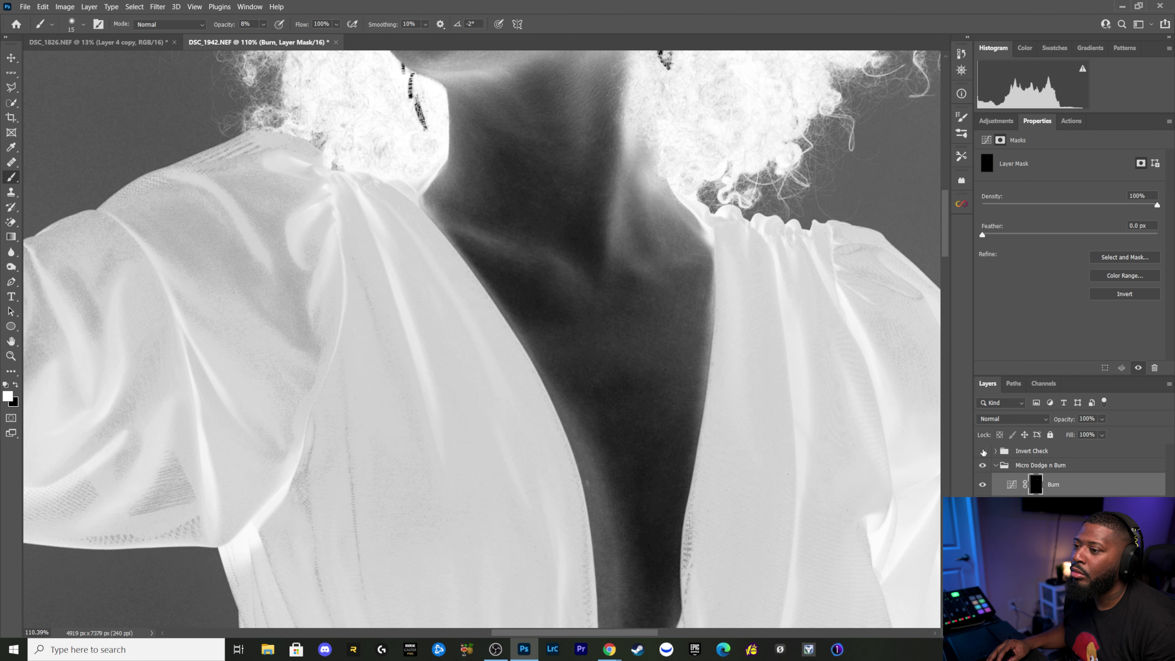
Step: Add more 8% Burn mask strokes to even the chest tones, ending on the true-colour view
left_click(983, 451)
left_click(983, 450)
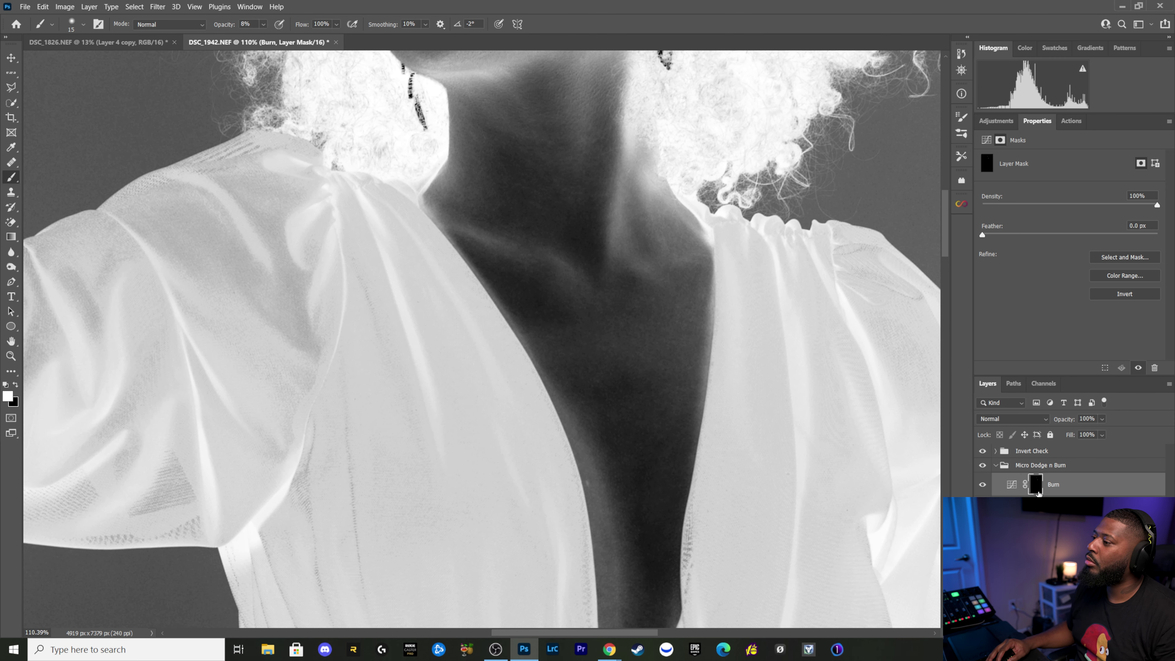
key("bracketright")
key("bracketright")
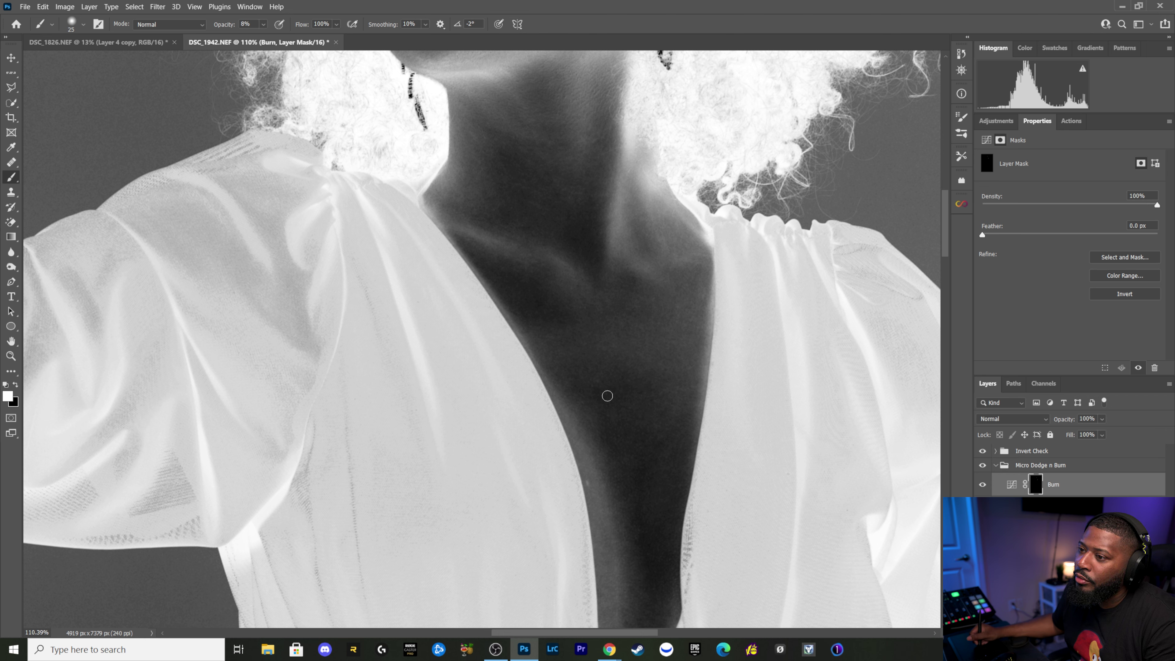
key("bracketleft")
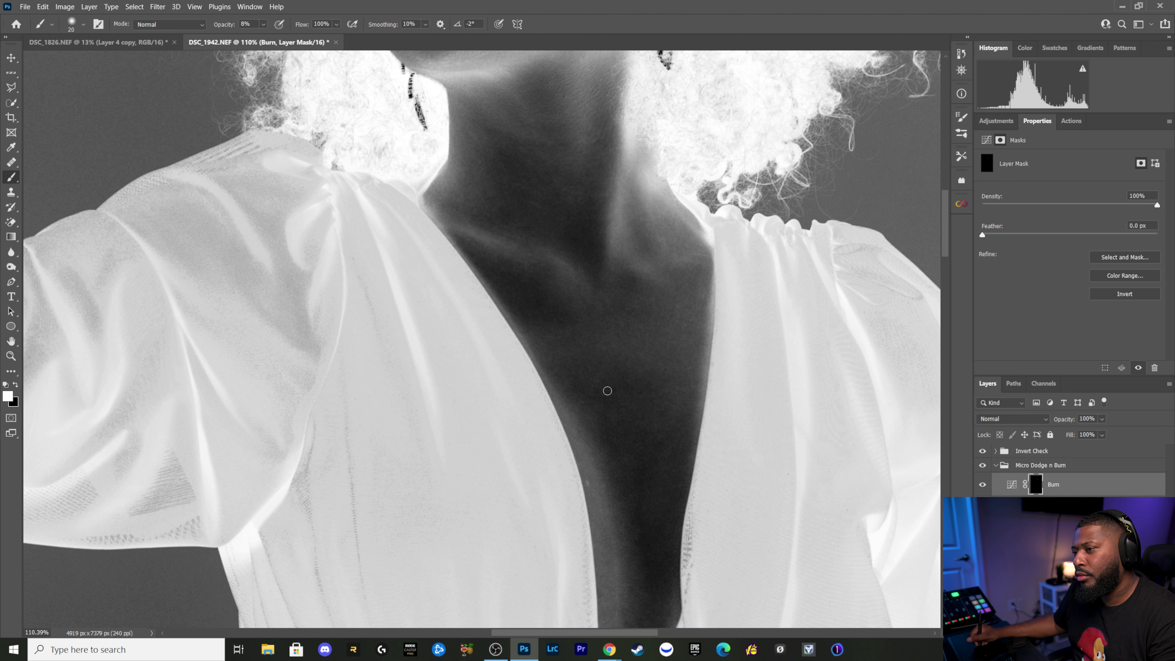
key("bracketleft")
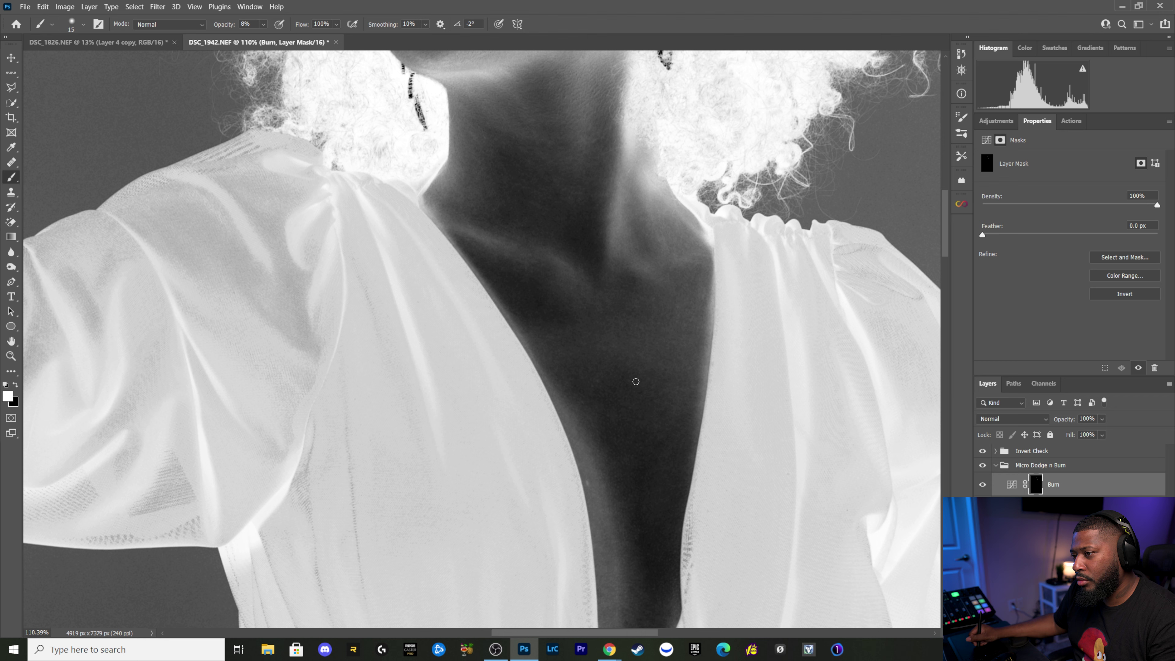
key("bracketright")
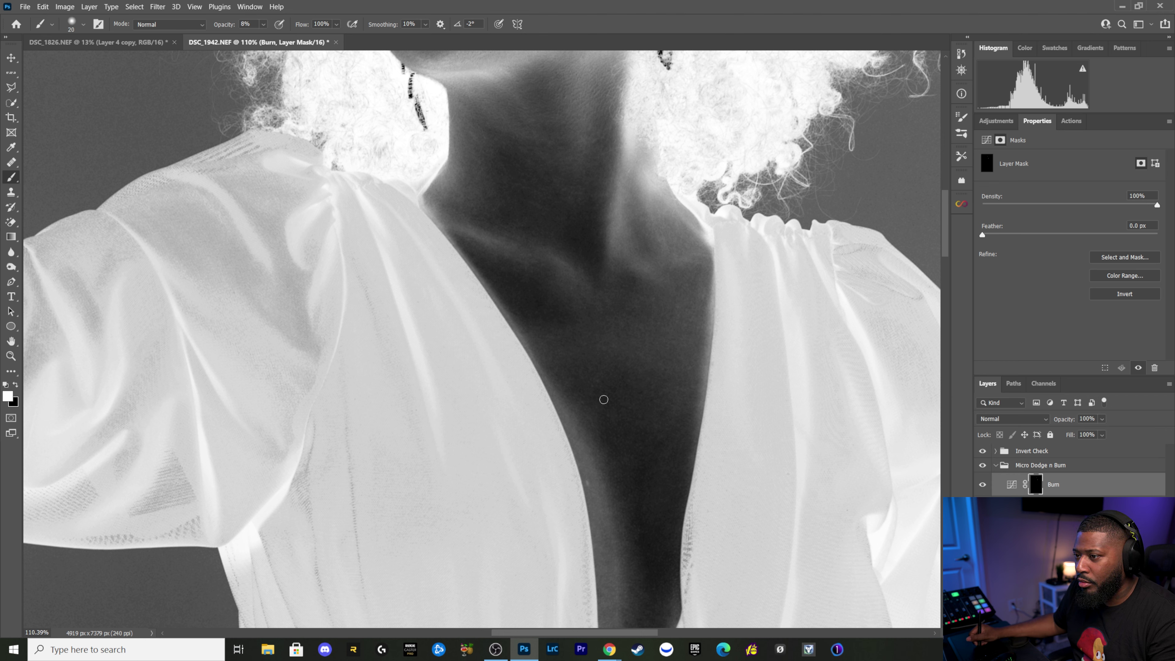
key("bracketleft")
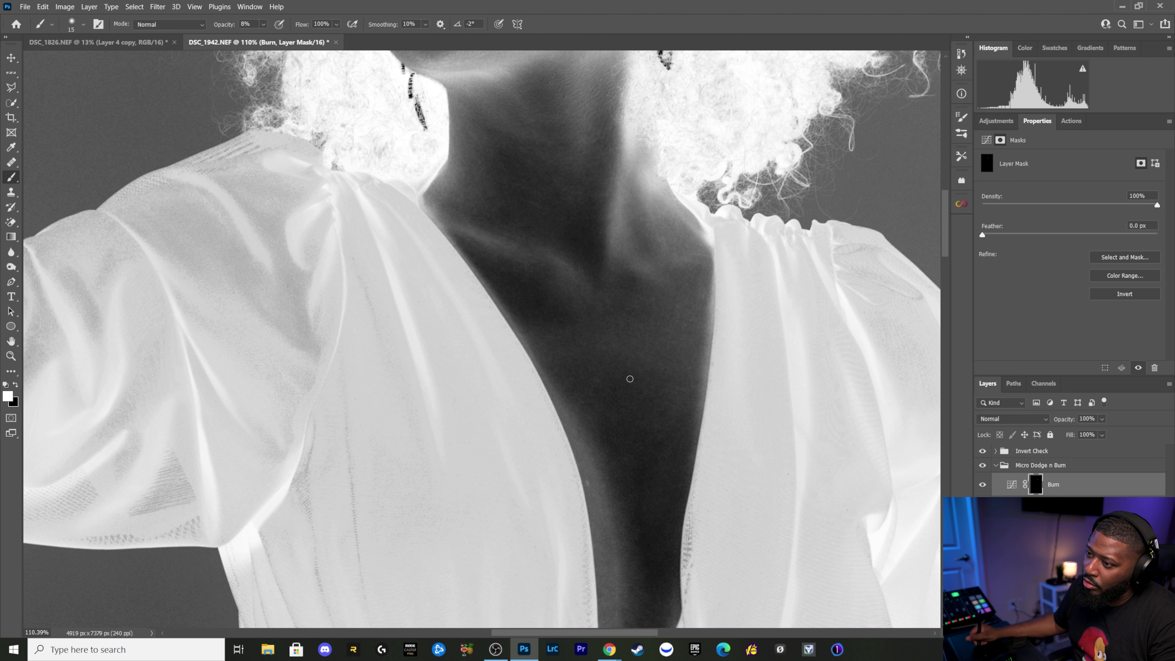
key("bracketright")
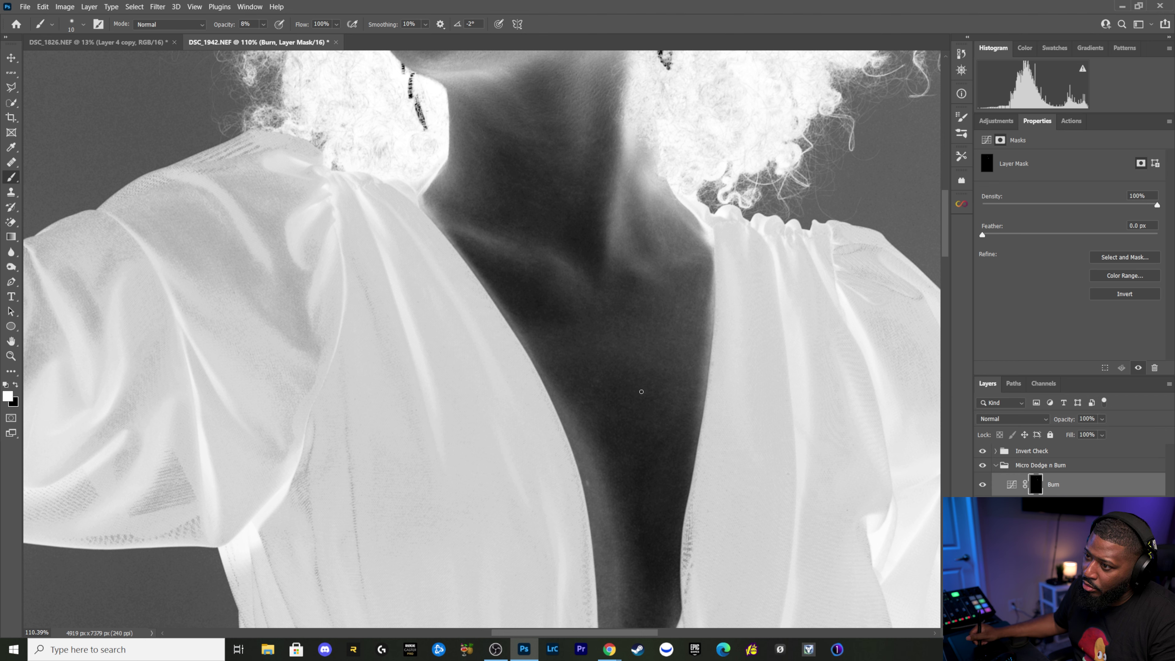
key("bracketright")
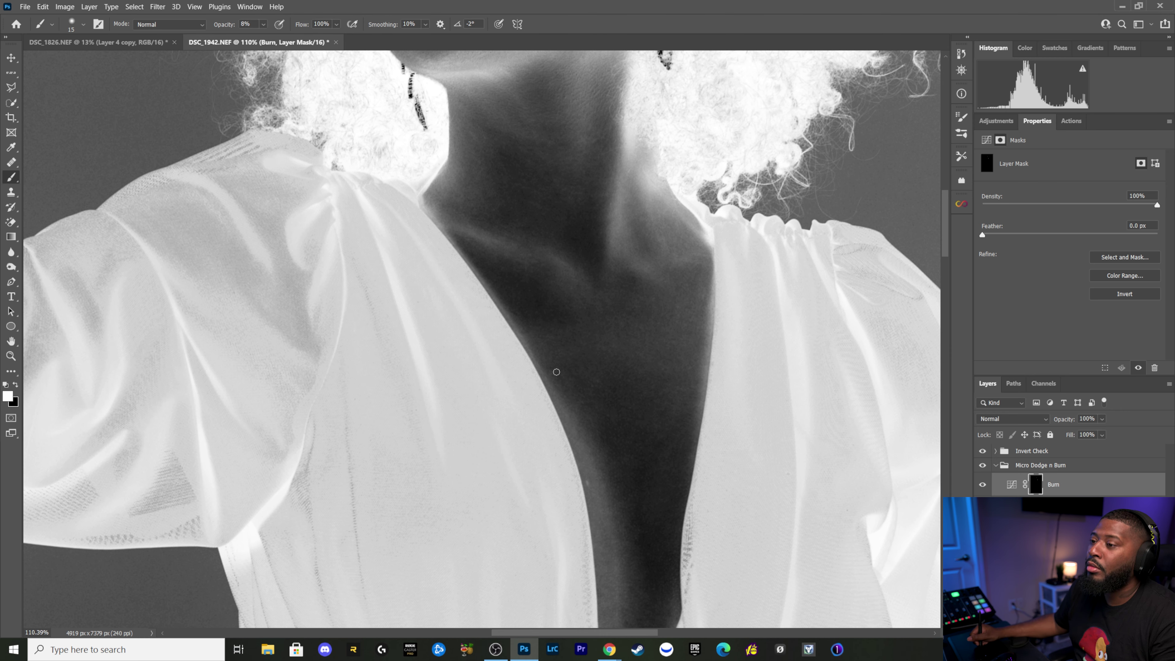
left_click(982, 450)
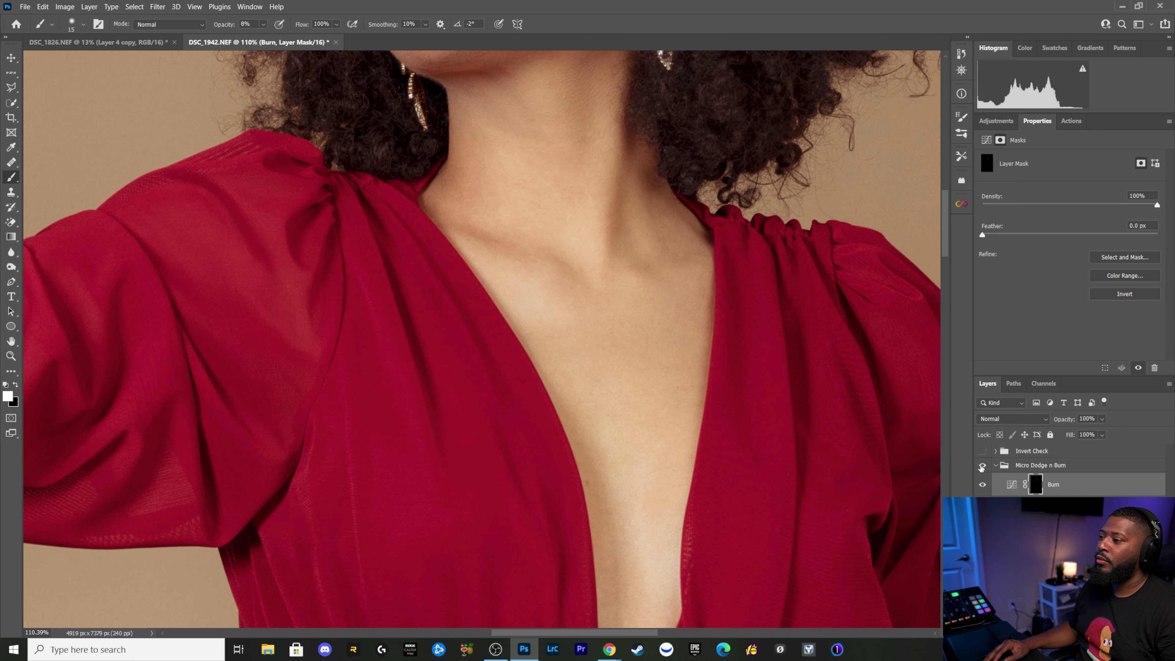
Step: Compare the chest without Micro Dodge n Burn, then zoom out to the hips and thighs in inverted view
left_click(982, 466)
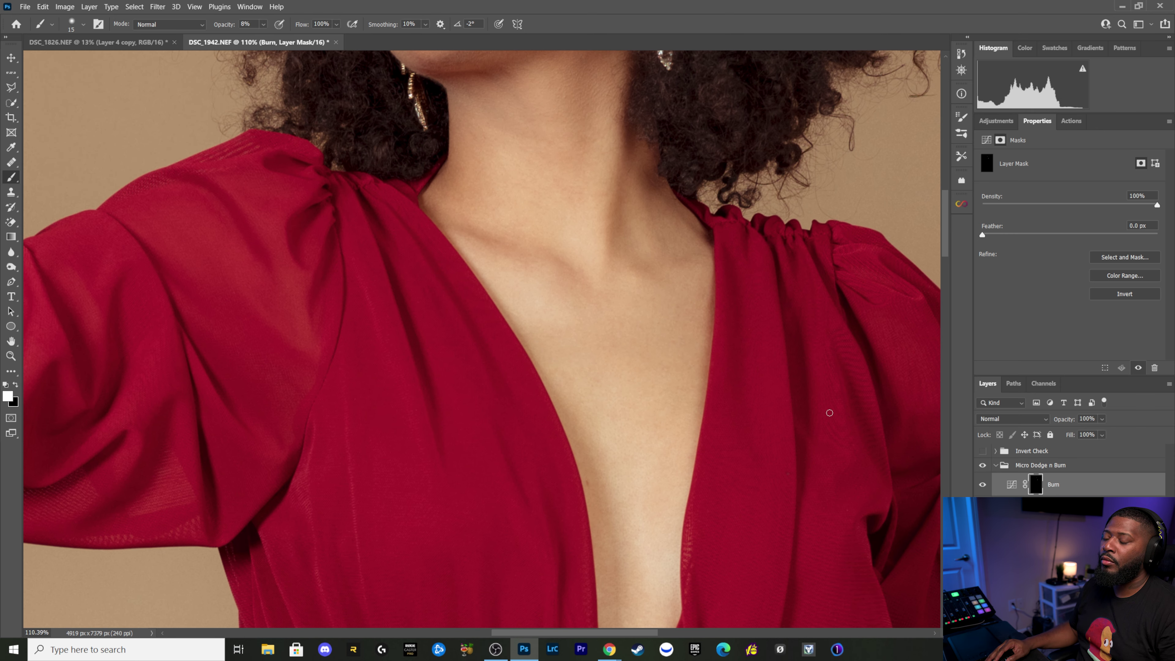
mouse_move(794, 407)
left_mouse_down()
mouse_move(665, 376)
mouse_move(763, 379)
left_mouse_up()
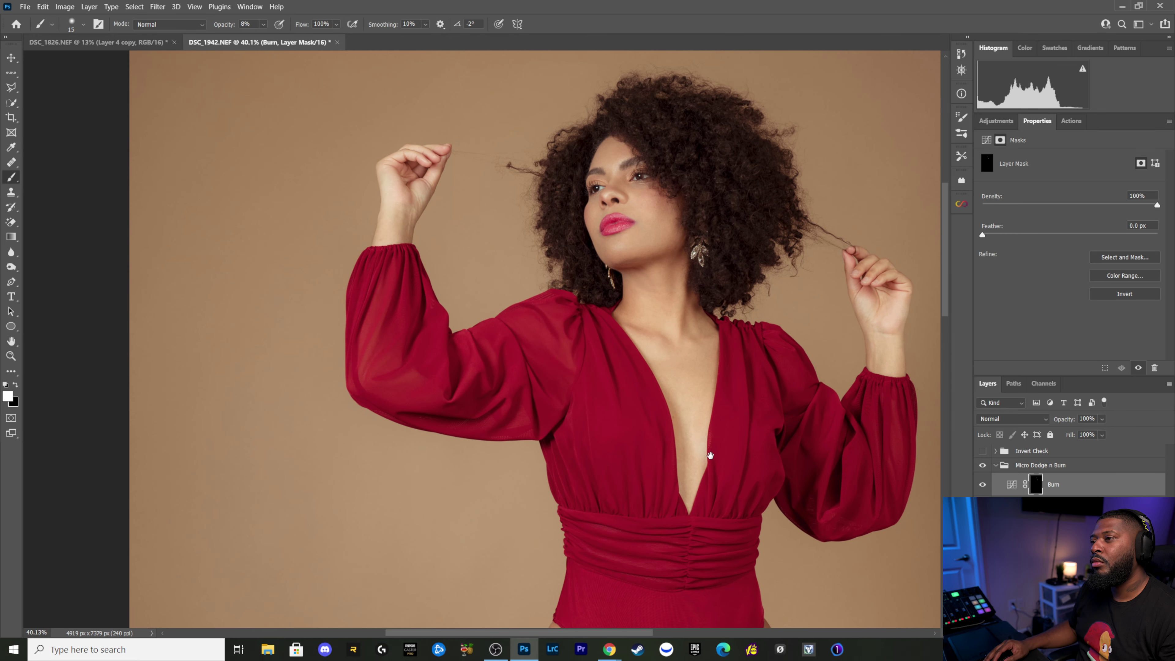
scroll(710, 456, "down", 5)
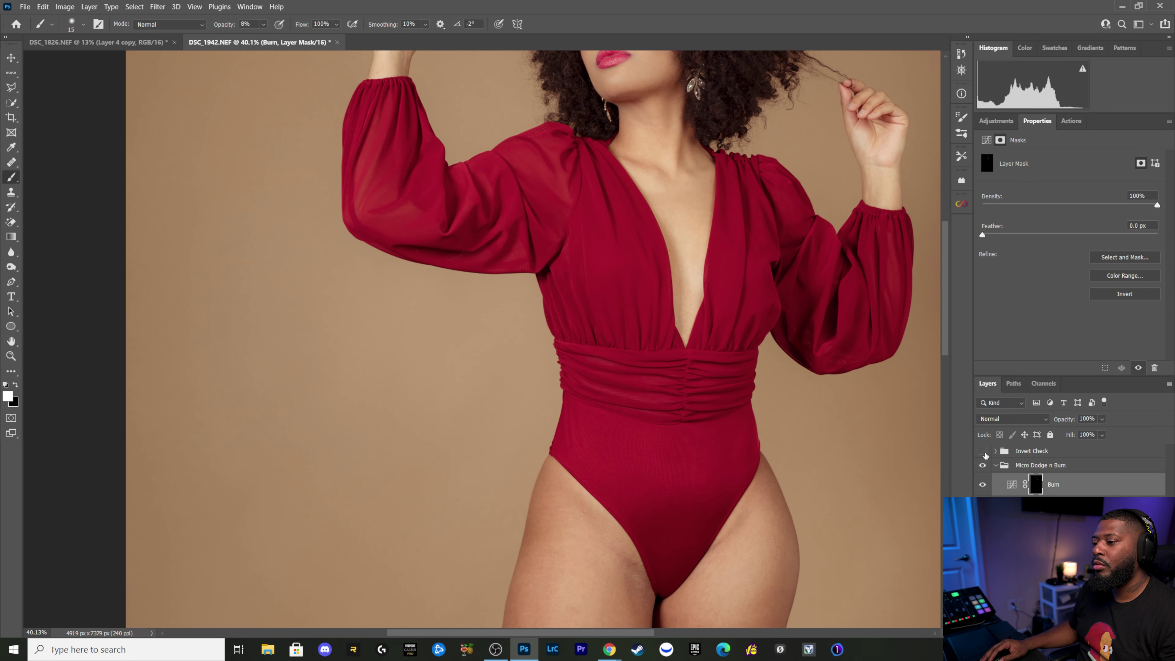
left_click(983, 452)
scroll(638, 537, "down", 4)
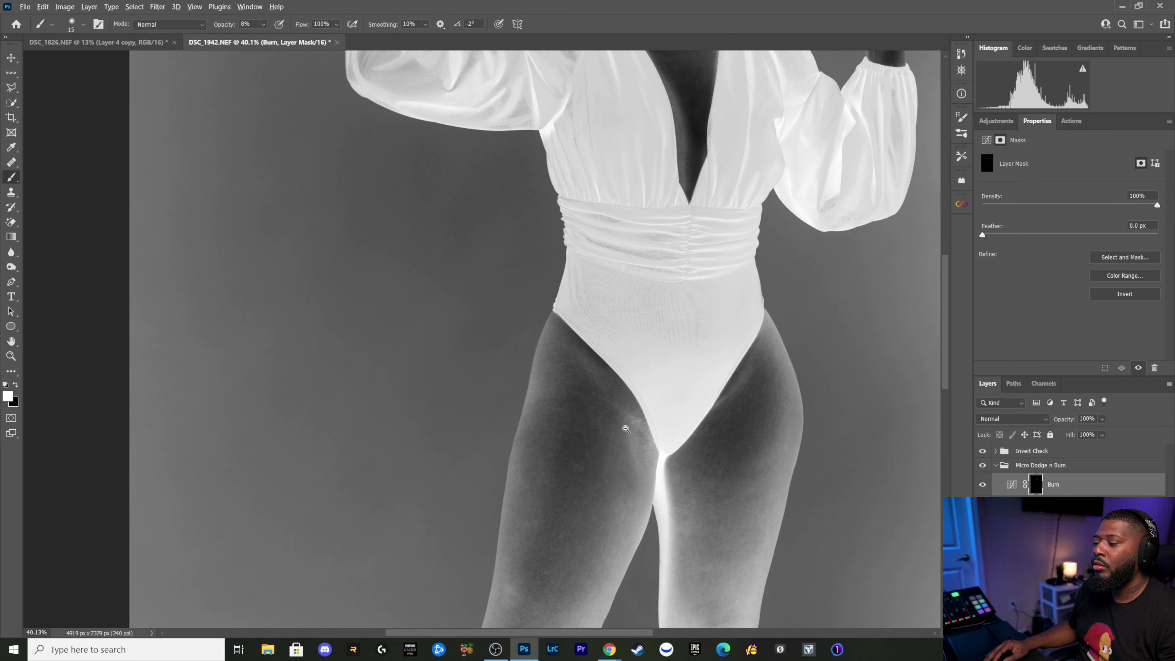
Step: Zoom into the upper inner thigh and dodge dark blotches beside the bodysuit edge on the Dodge mask
left_click_drag(626, 429, 708, 424)
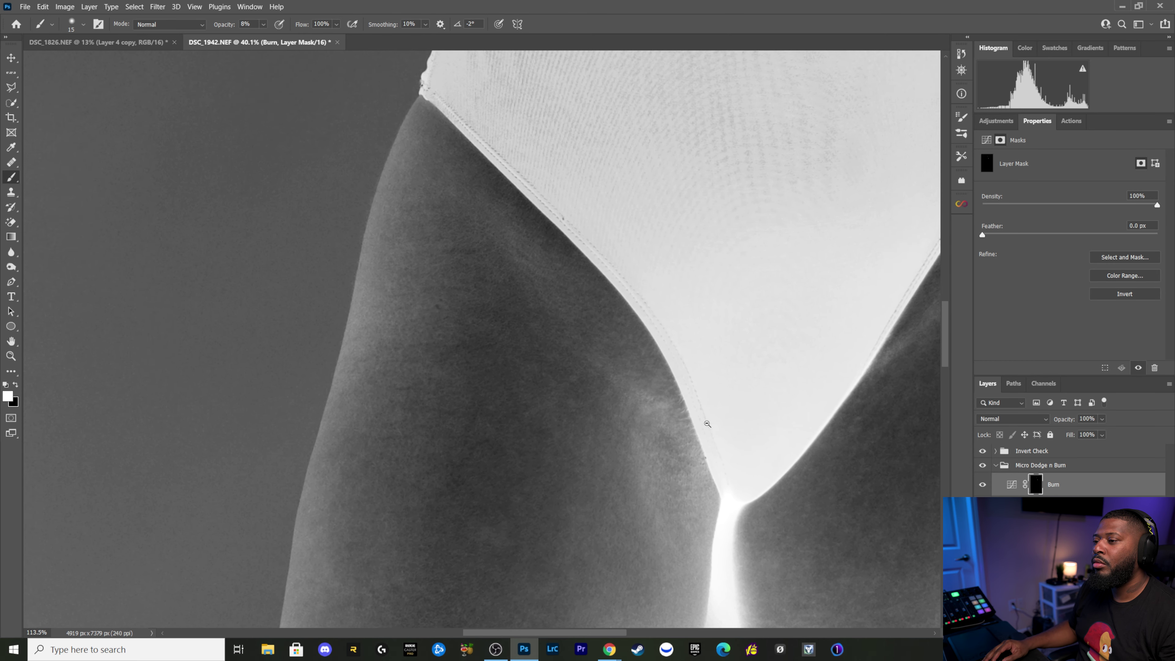
left_click_drag(708, 423, 674, 380)
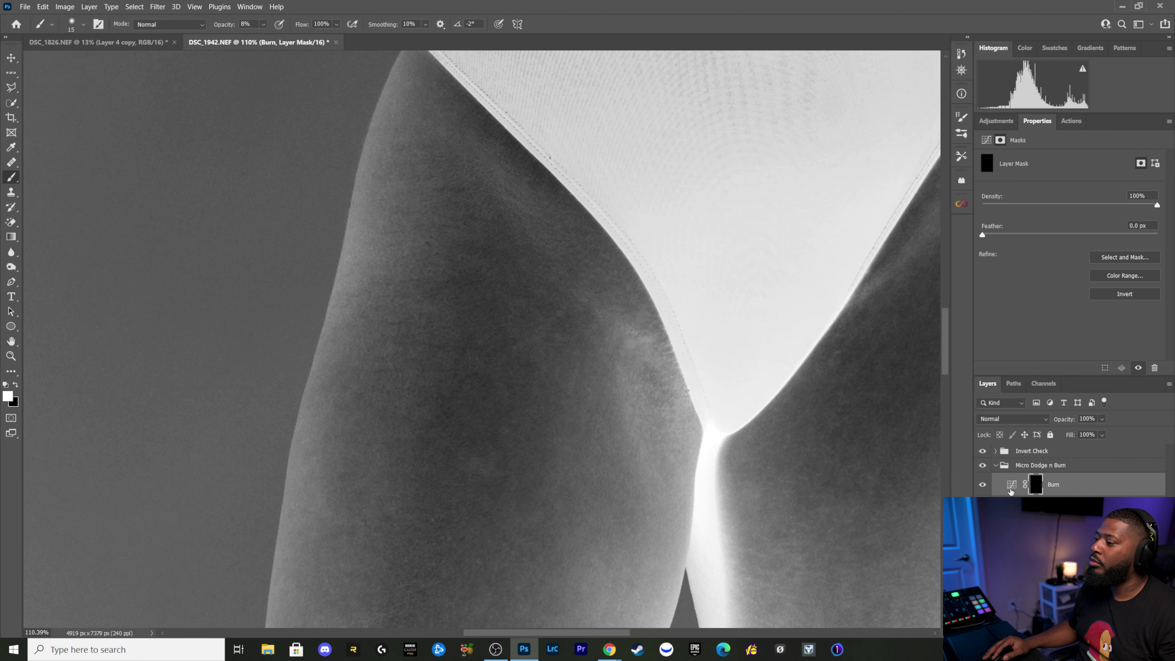
left_click(1014, 504)
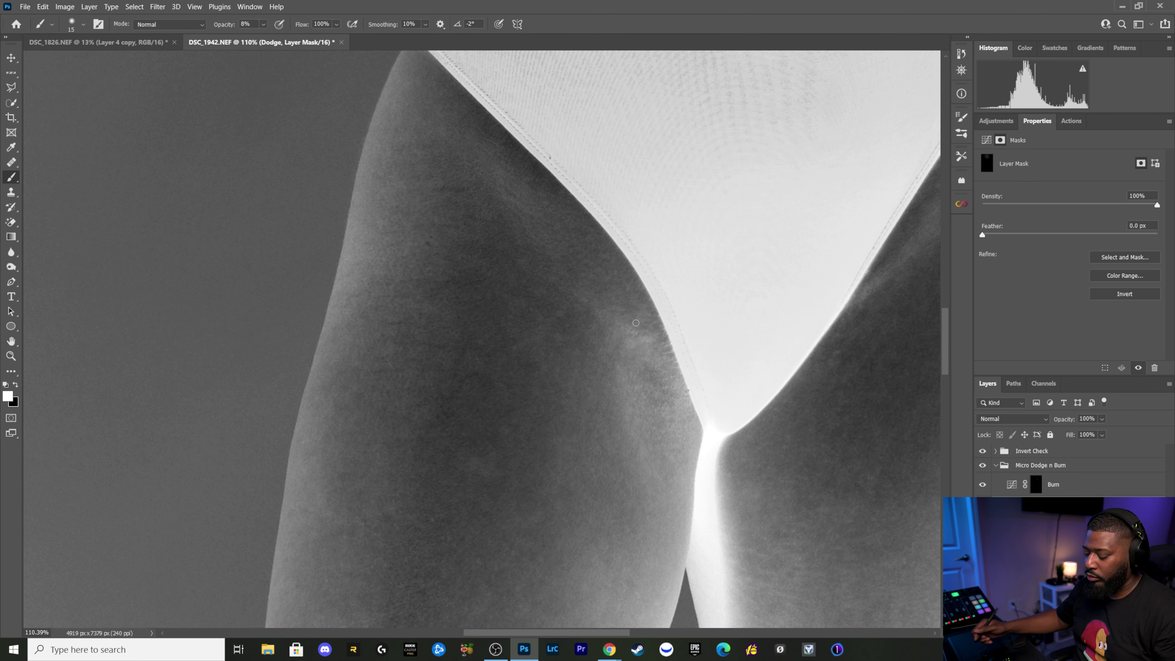
scroll(642, 325, "down", 1)
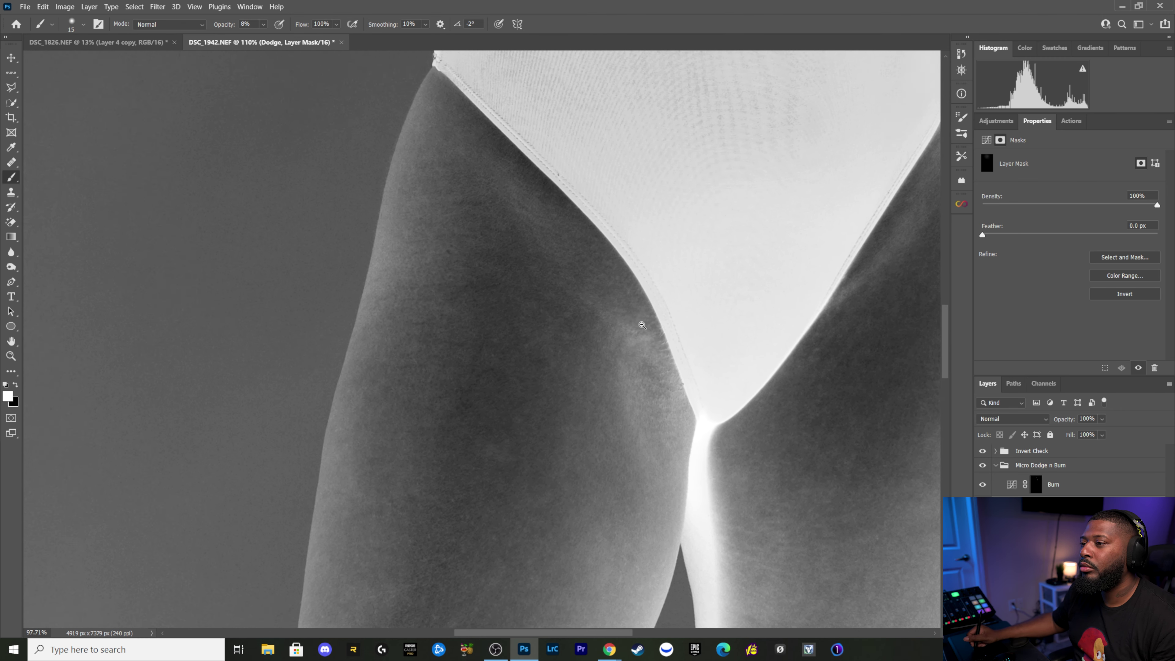
scroll(643, 325, "up", 1)
scroll(646, 329, "up", 2)
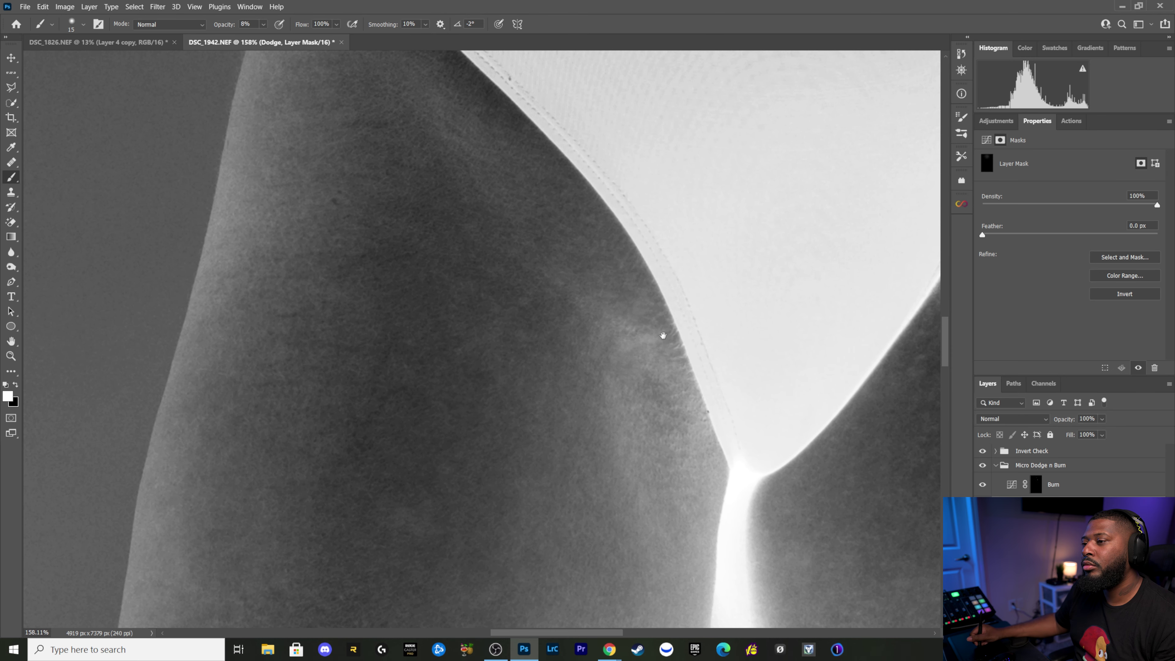
key("bracketleft")
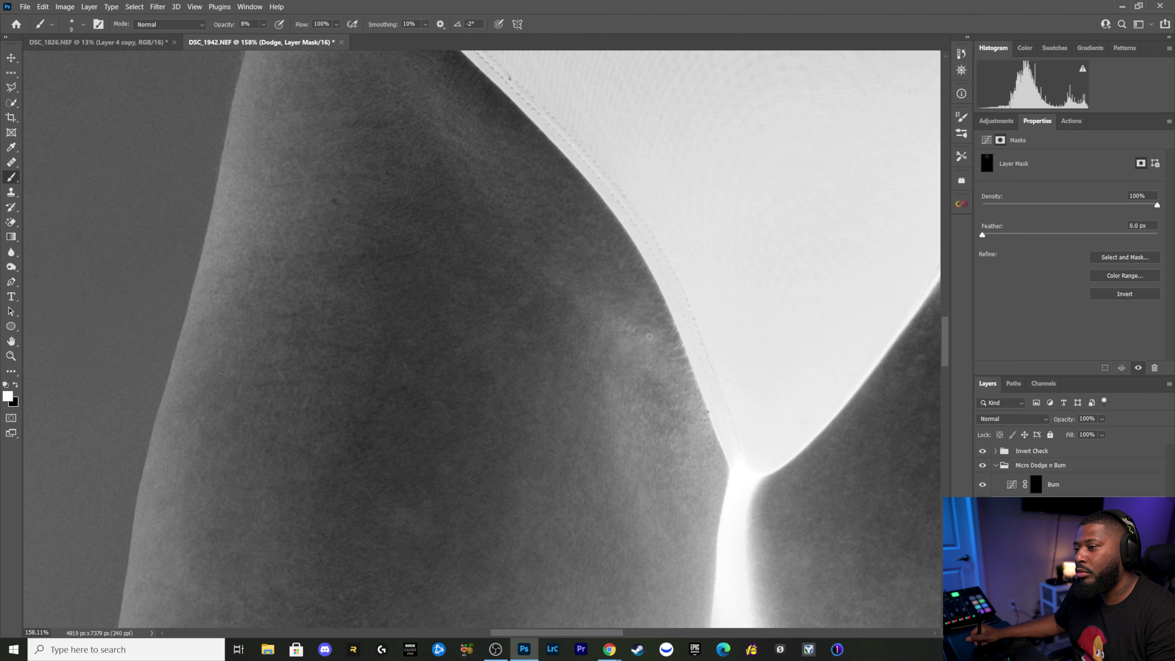
key("bracketright")
key("bracketright")
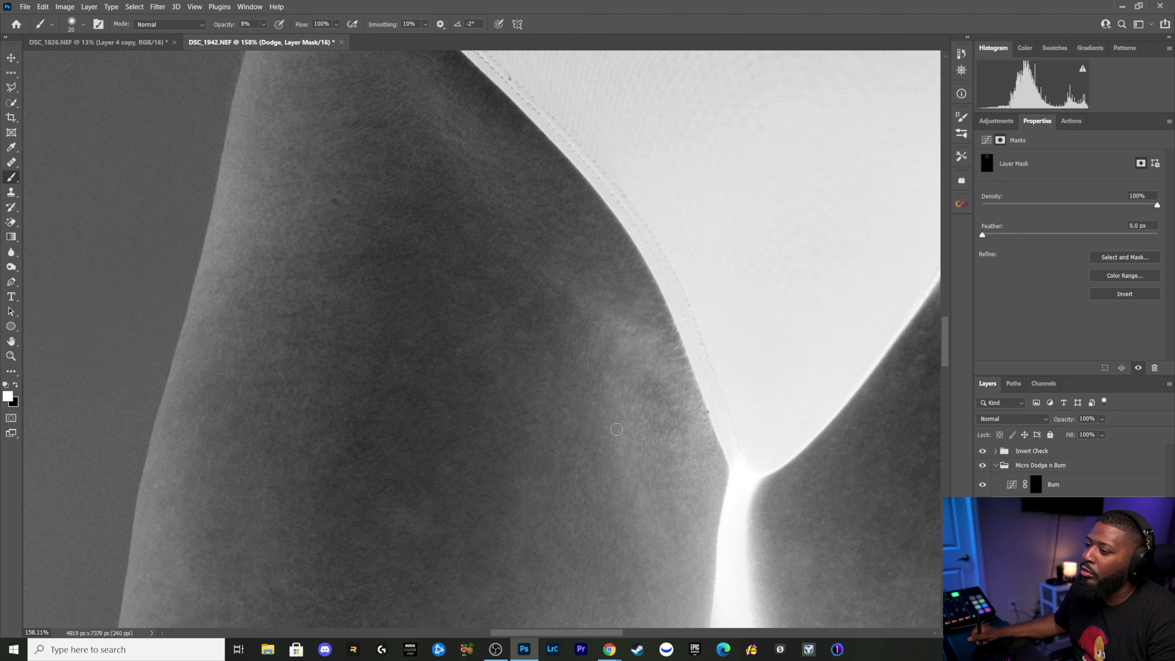
key("bracketleft")
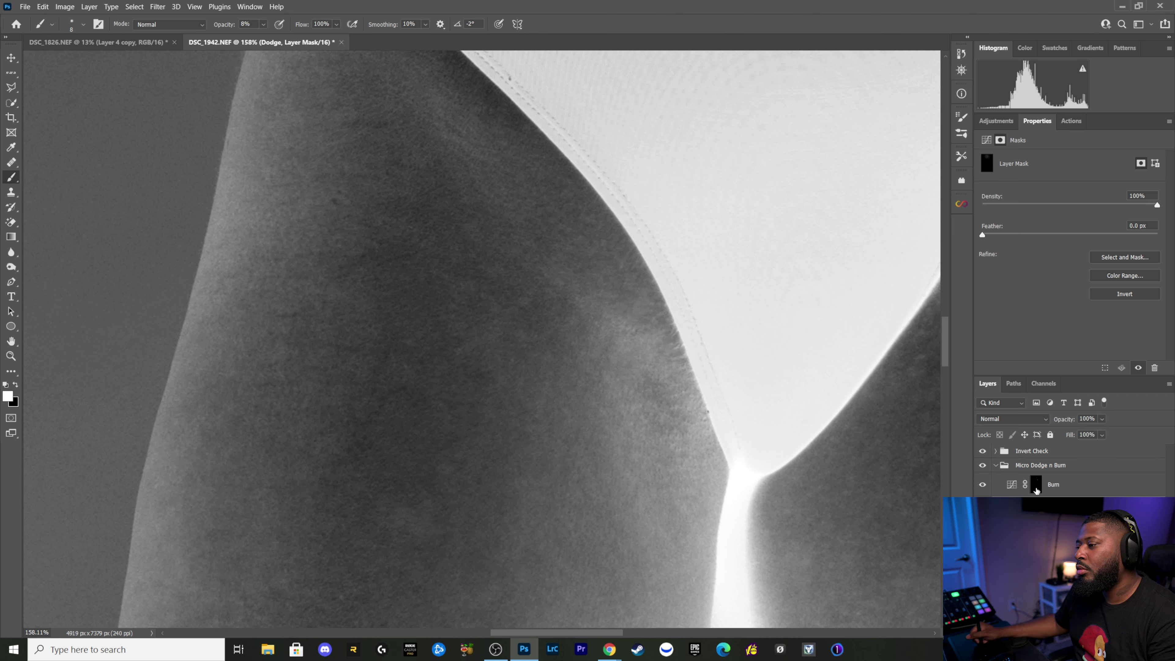
key("alt+bracketright")
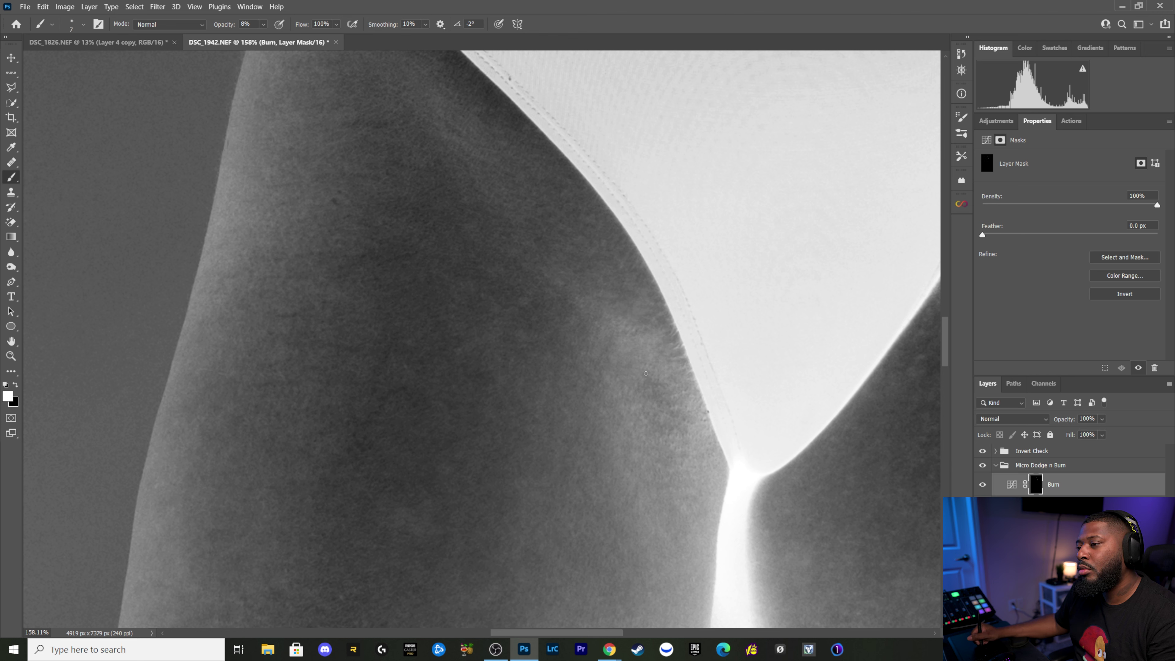
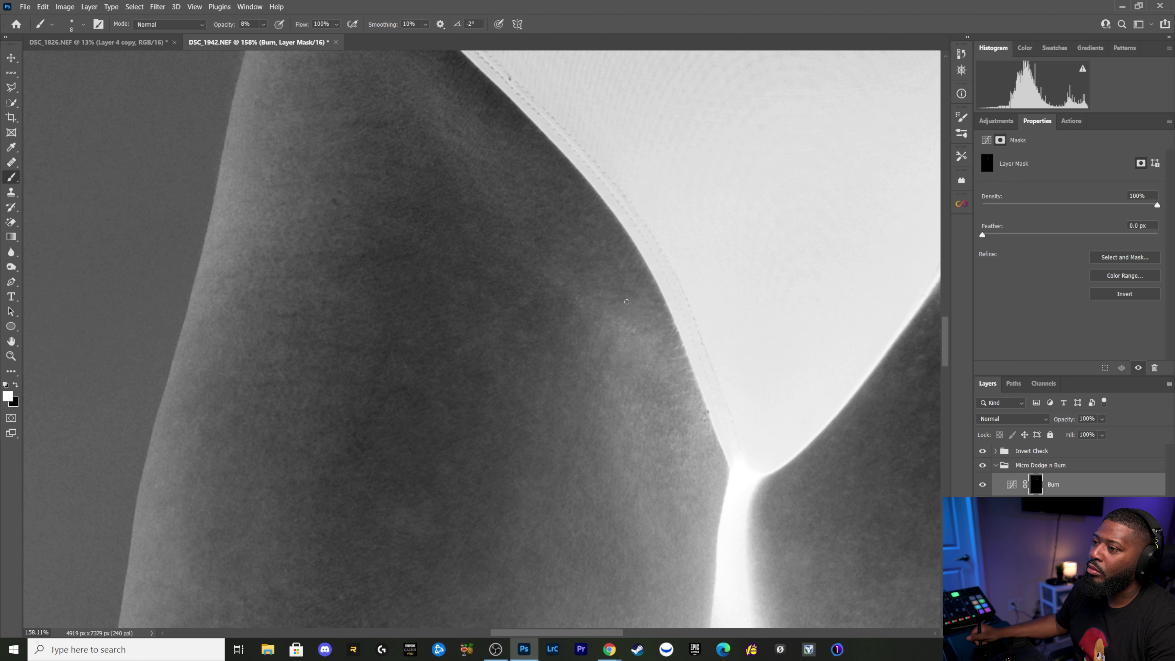
Step: Burn the blotchy inner-thigh patches on the Burn mask, sizing the brush between 8 and 15
key("bracketright")
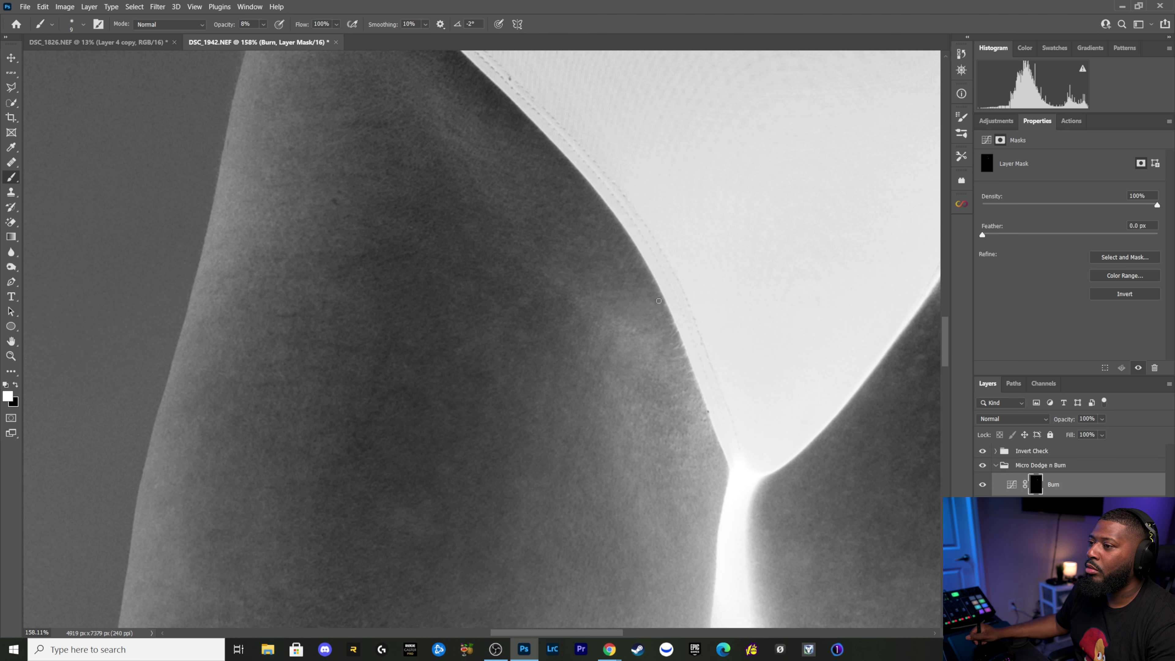
key("bracketleft")
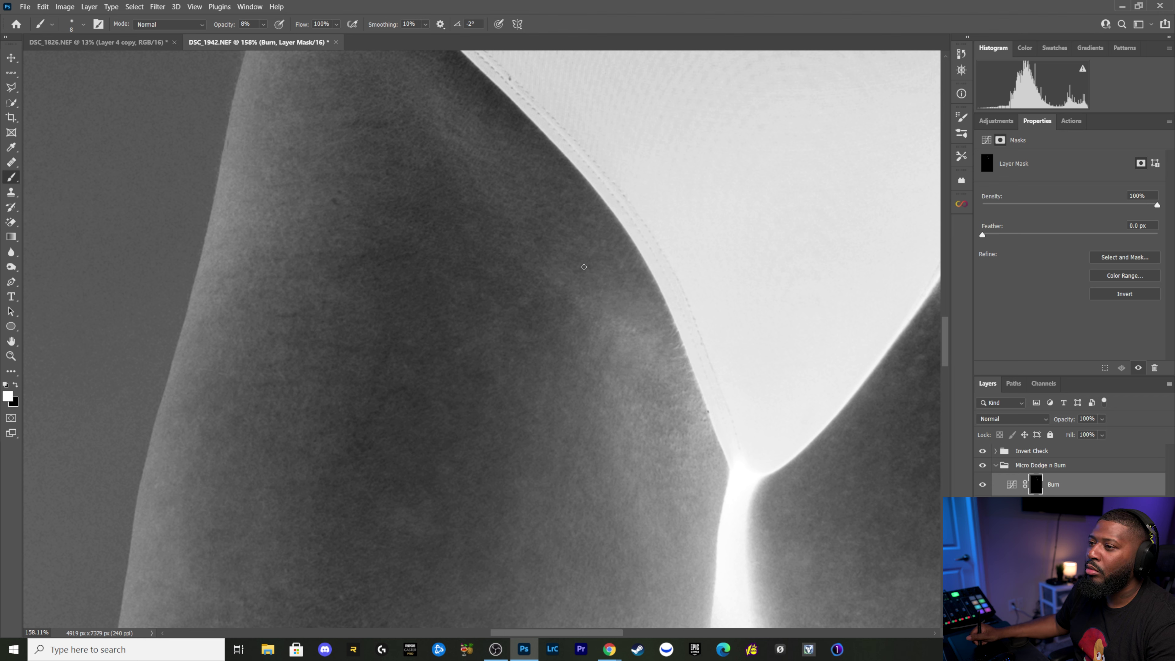
key("bracketright")
key("bracketright")
key("bracketright")
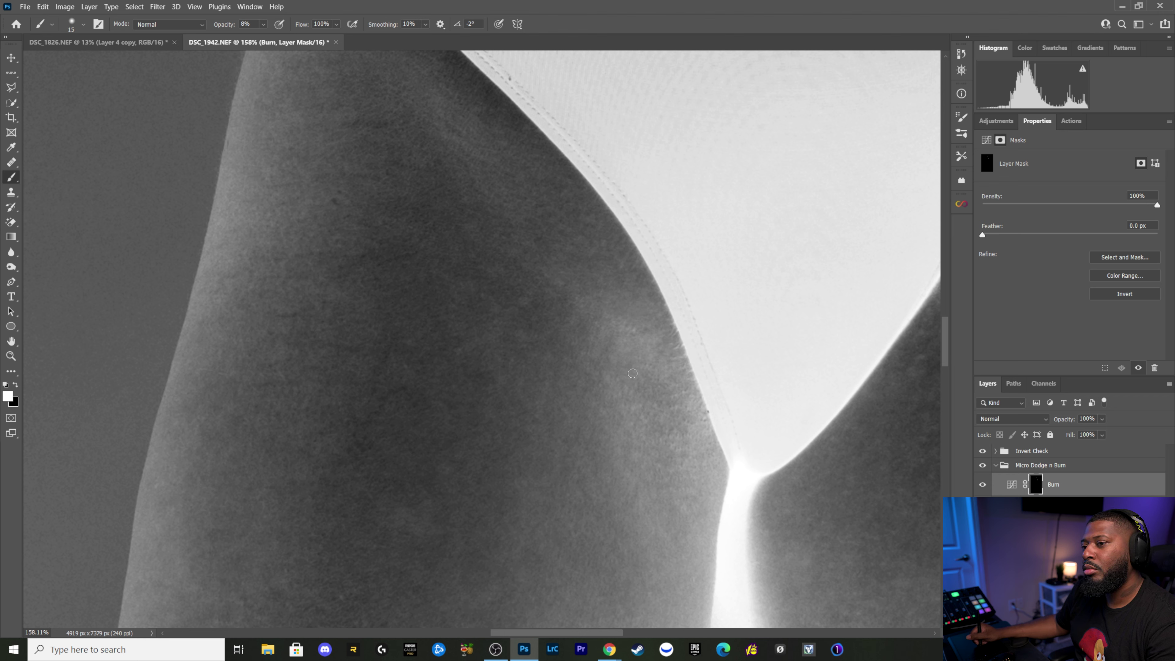
key("bracketleft")
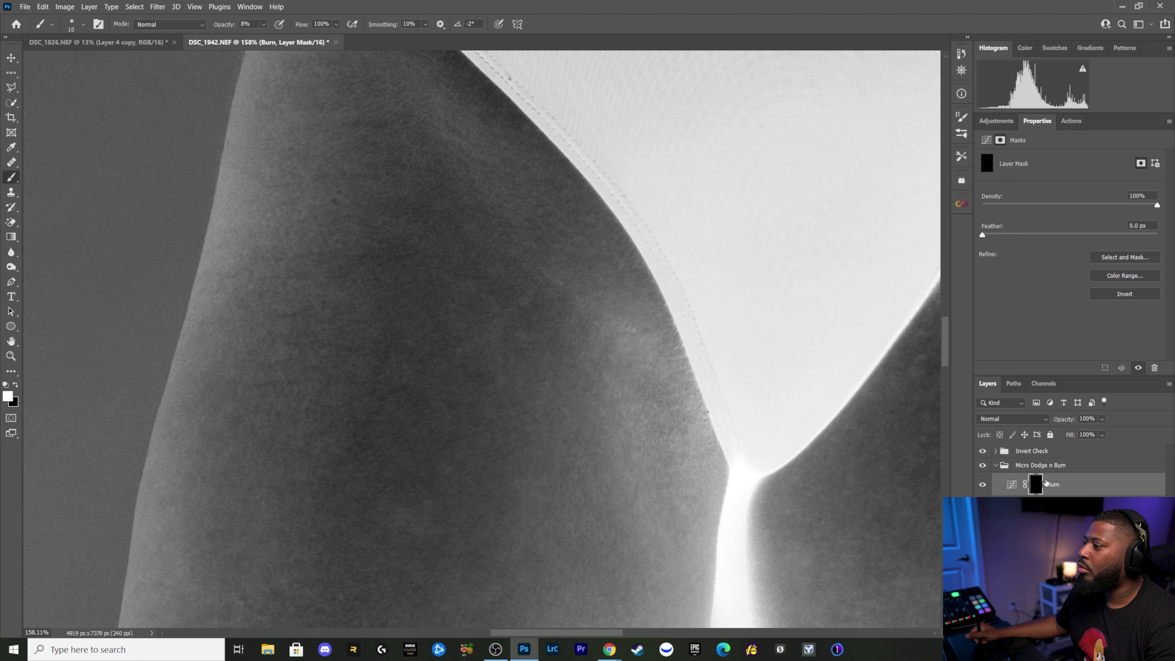
Step: Dodge the dark inner-thigh patches on the Dodge mask, with the brush at 8 to 20
key("alt+bracketleft")
key("bracketleft")
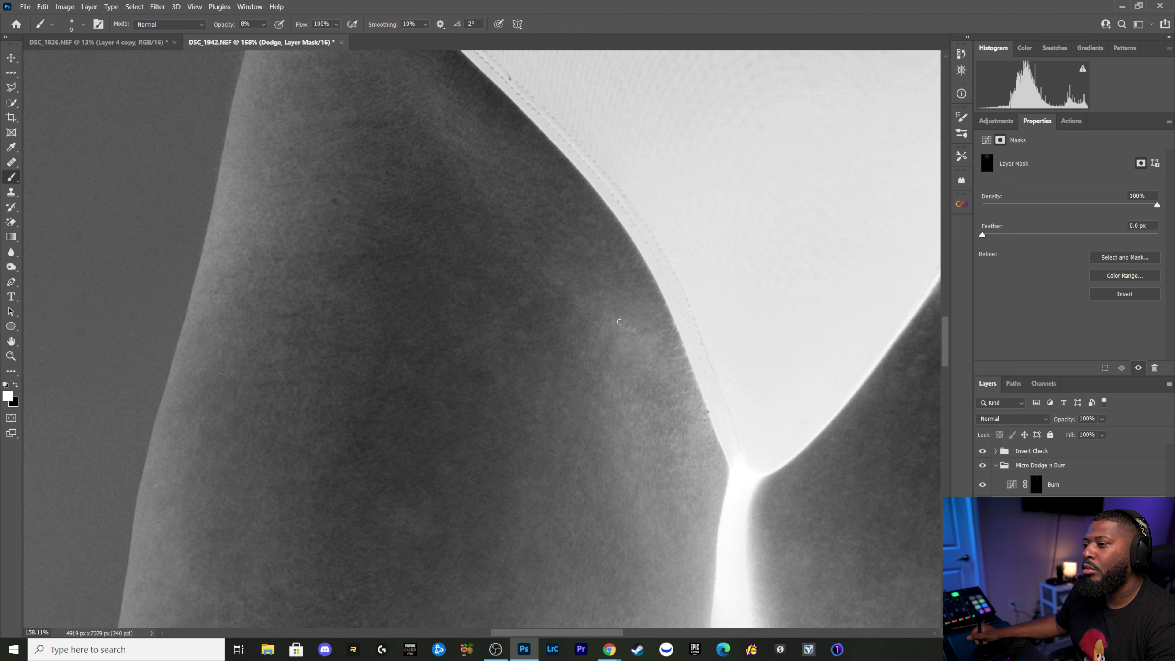
key("bracketleft")
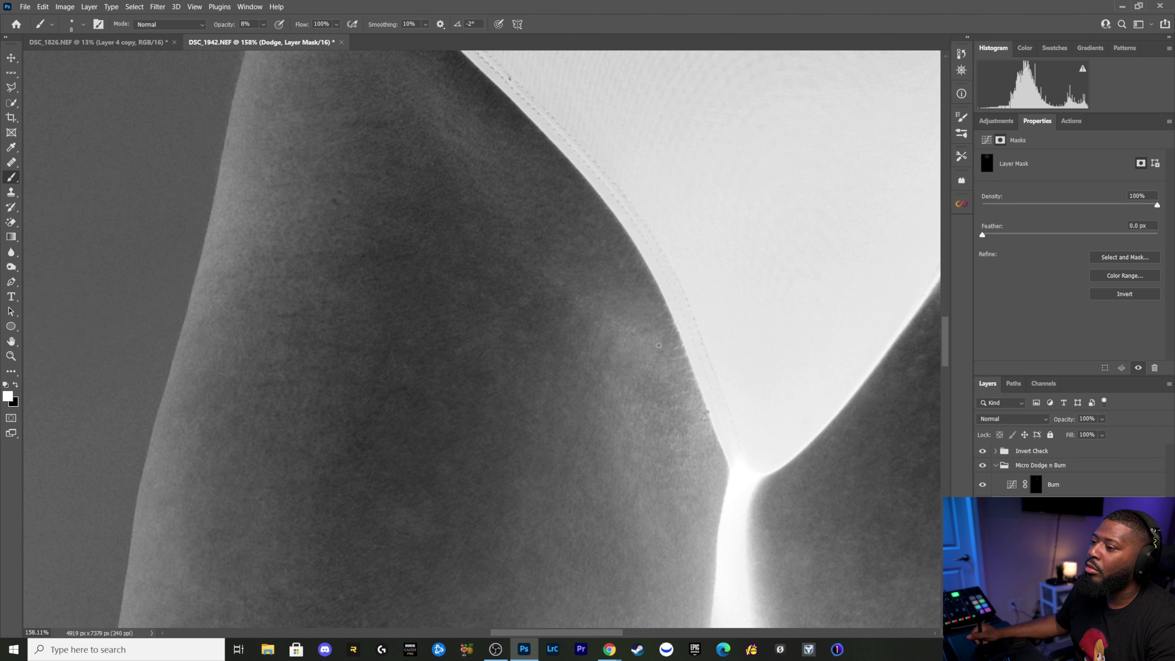
key("bracketright")
key("bracketright")
key("bracketright")
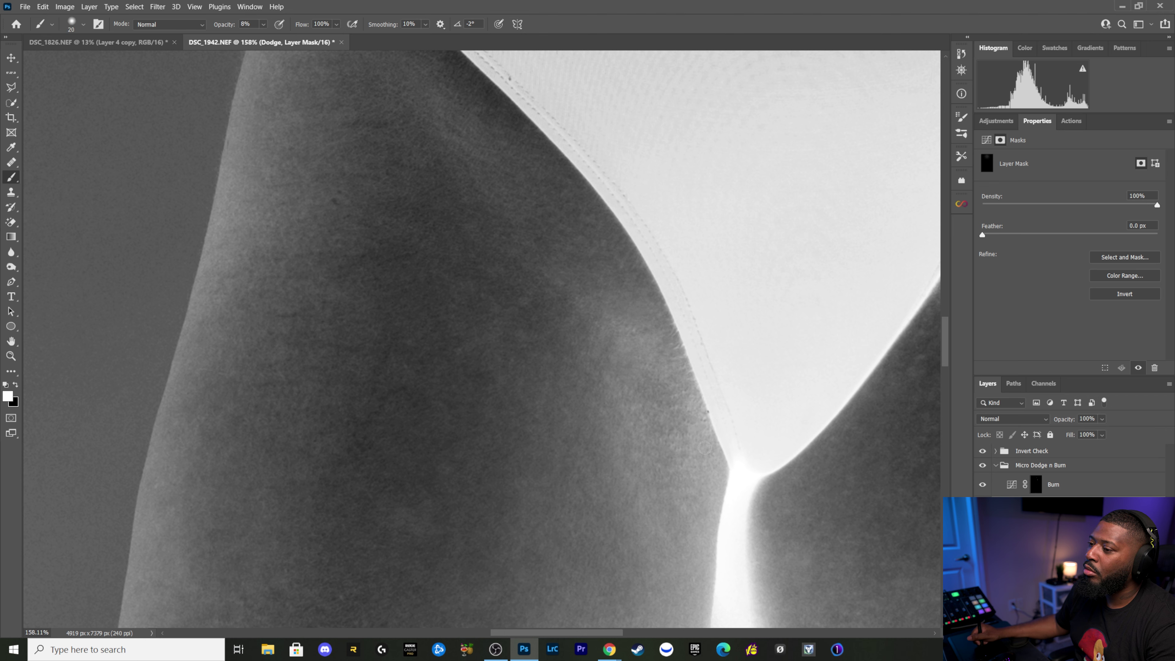
key("bracketleft")
key("bracketleft")
key("bracketleft")
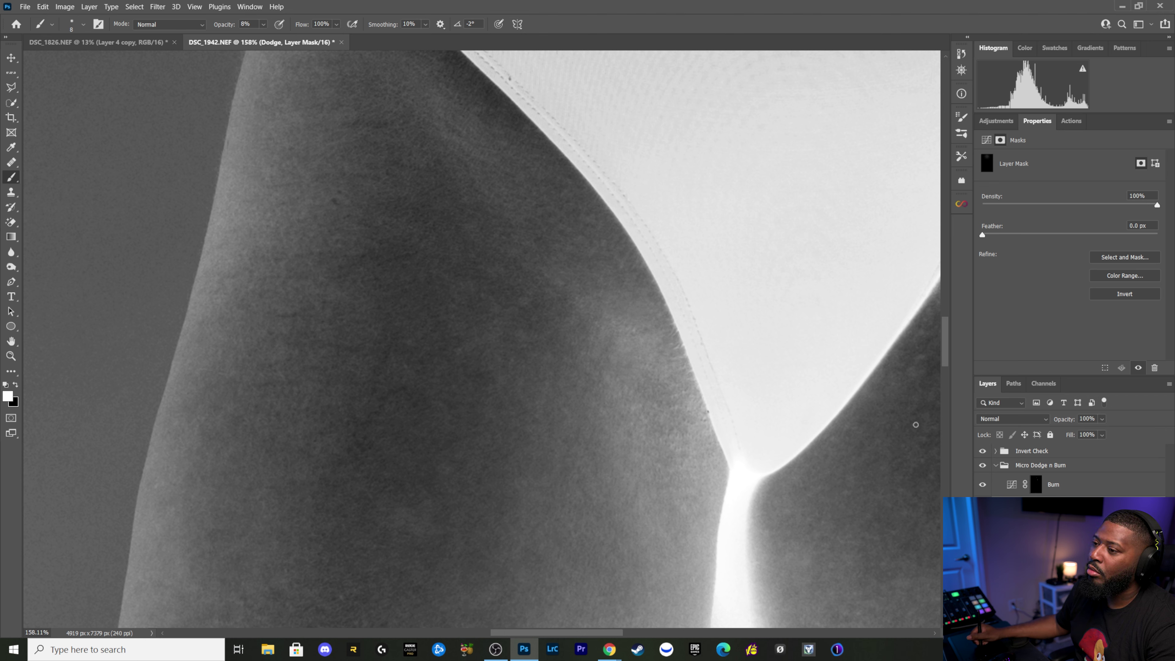
Step: Return to the Burn mask and burn bright spots beside the swimsuit edge with a 9–15 brush
key("alt+bracketright")
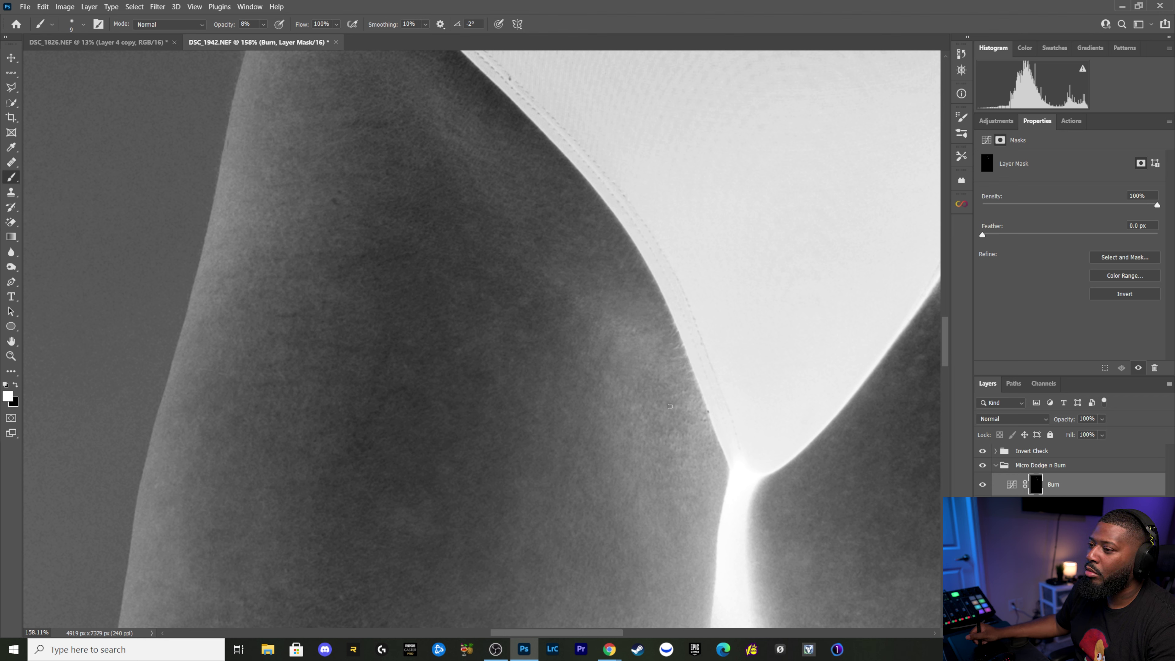
key("bracketright")
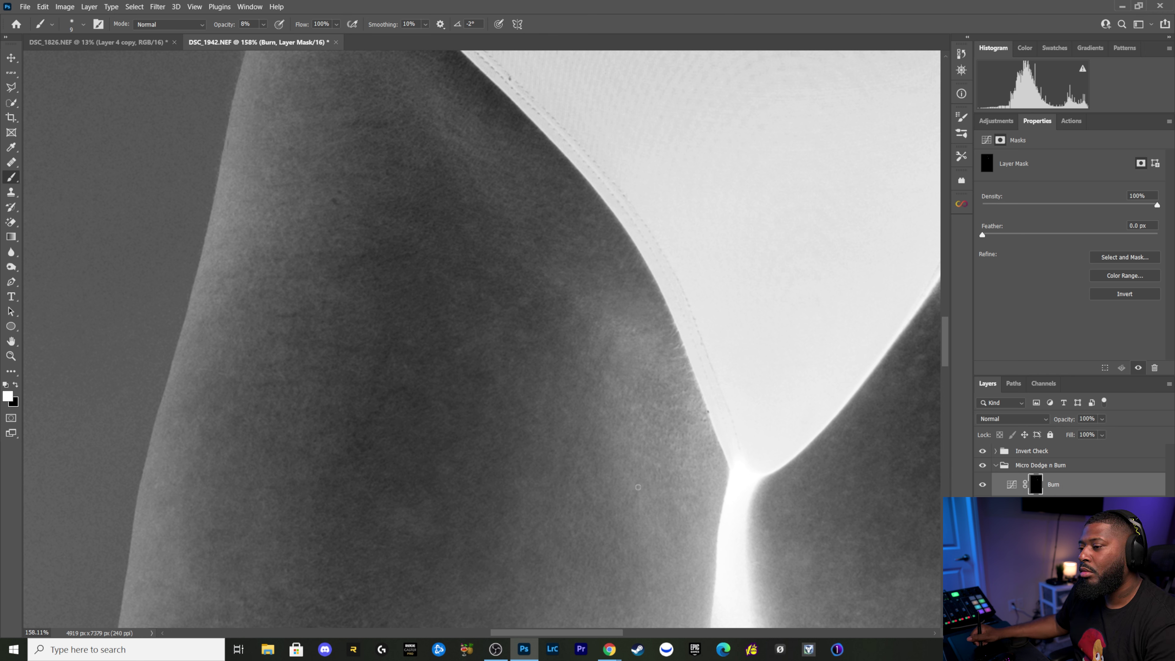
key("bracketright")
key("bracketright")
key("bracketleft")
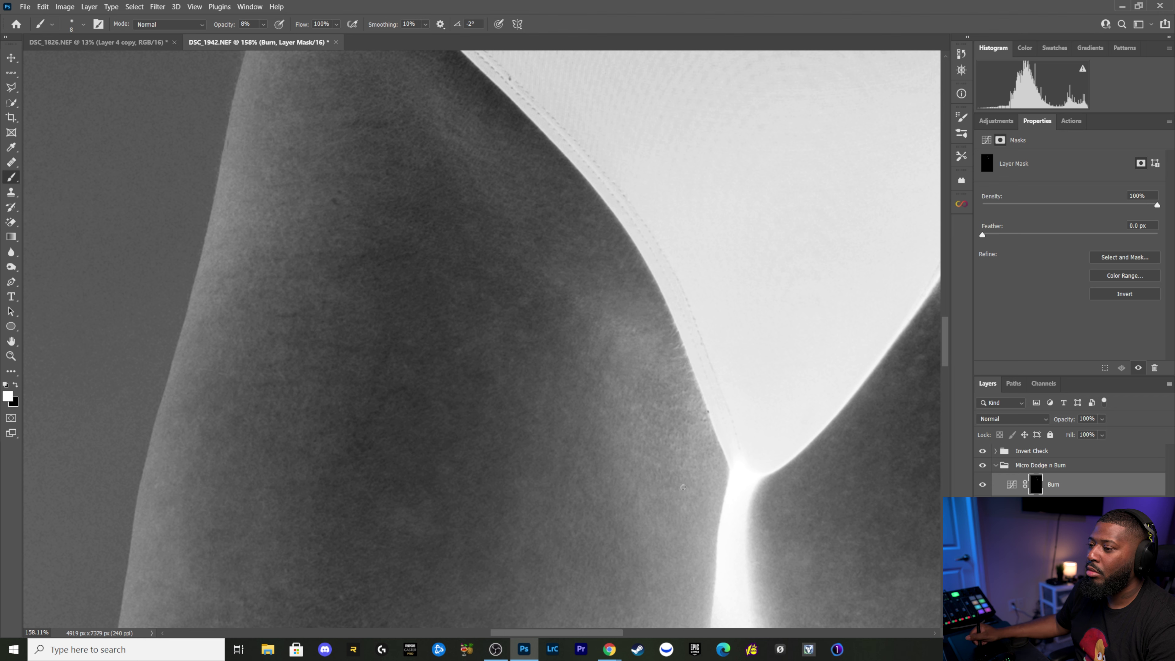
key("bracketright")
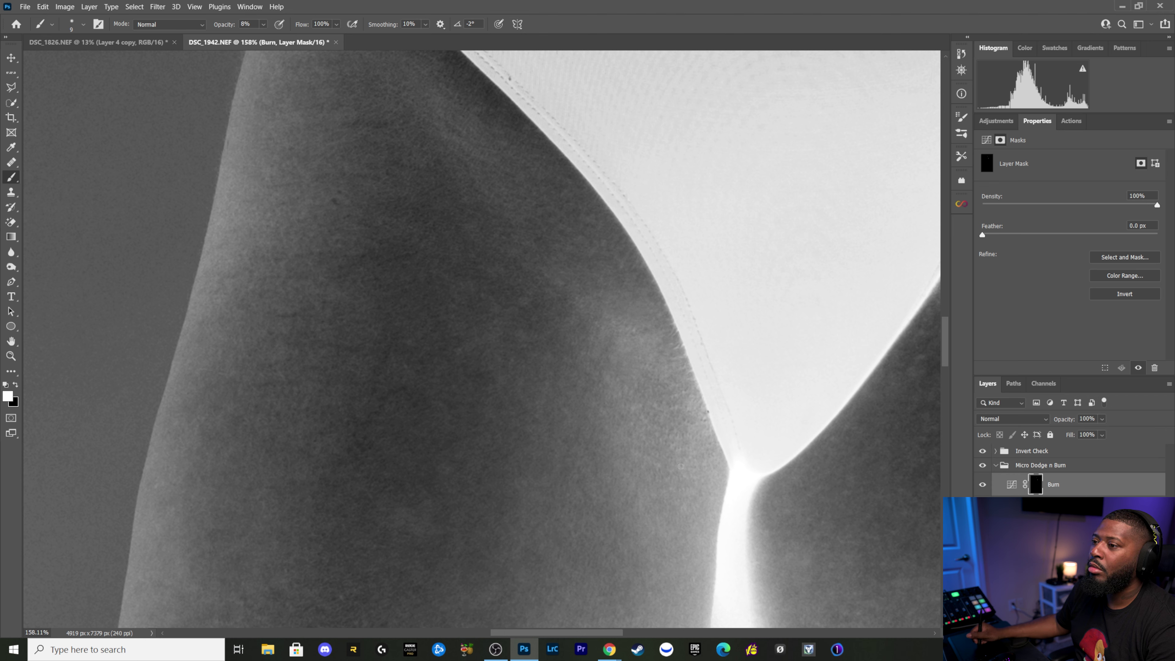
Step: Touch up the Dodge mask, then burn the inner thigh along the swimsuit line with a 9–25 brush
key("bracketright")
key("bracketright")
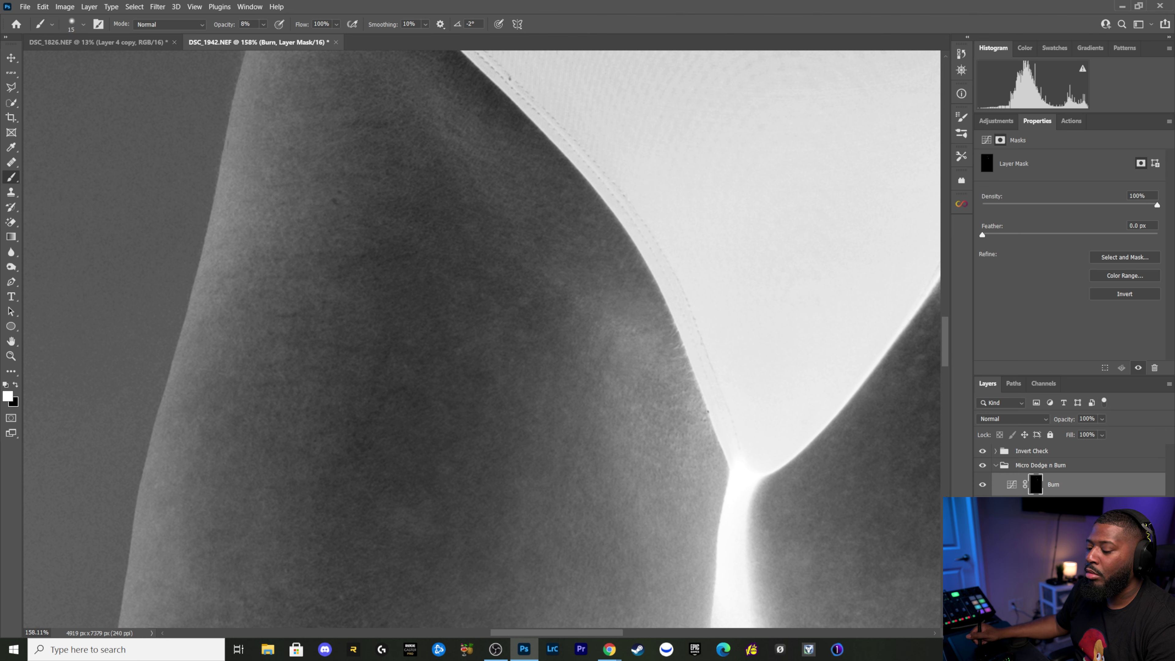
key("bracketleft")
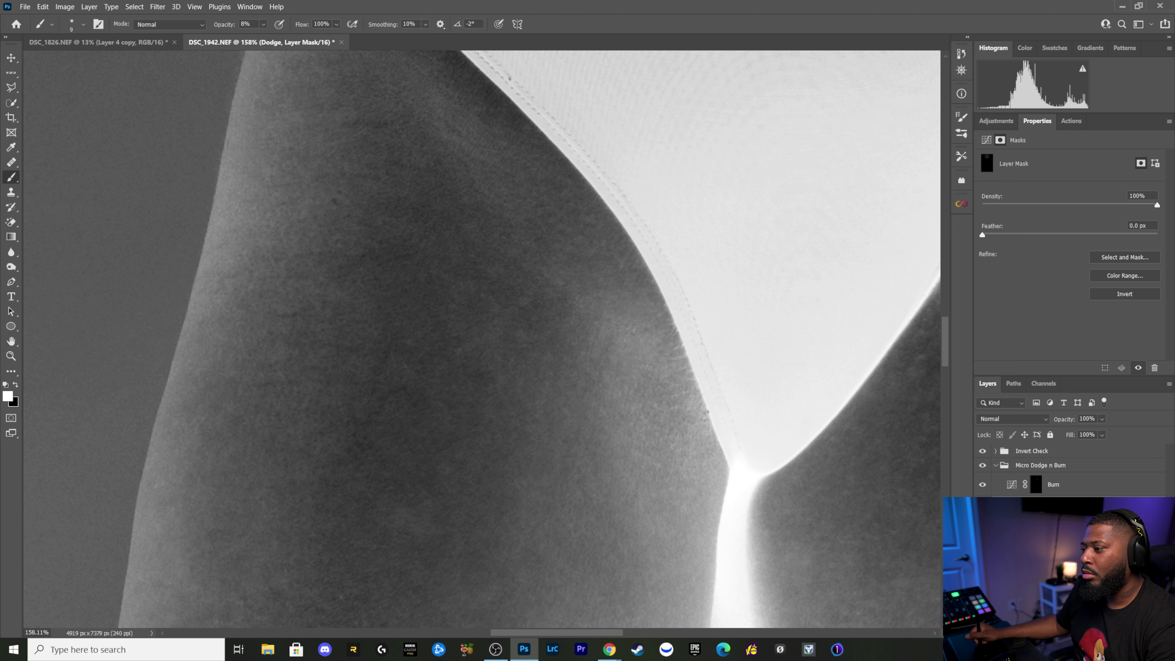
left_click(1035, 484)
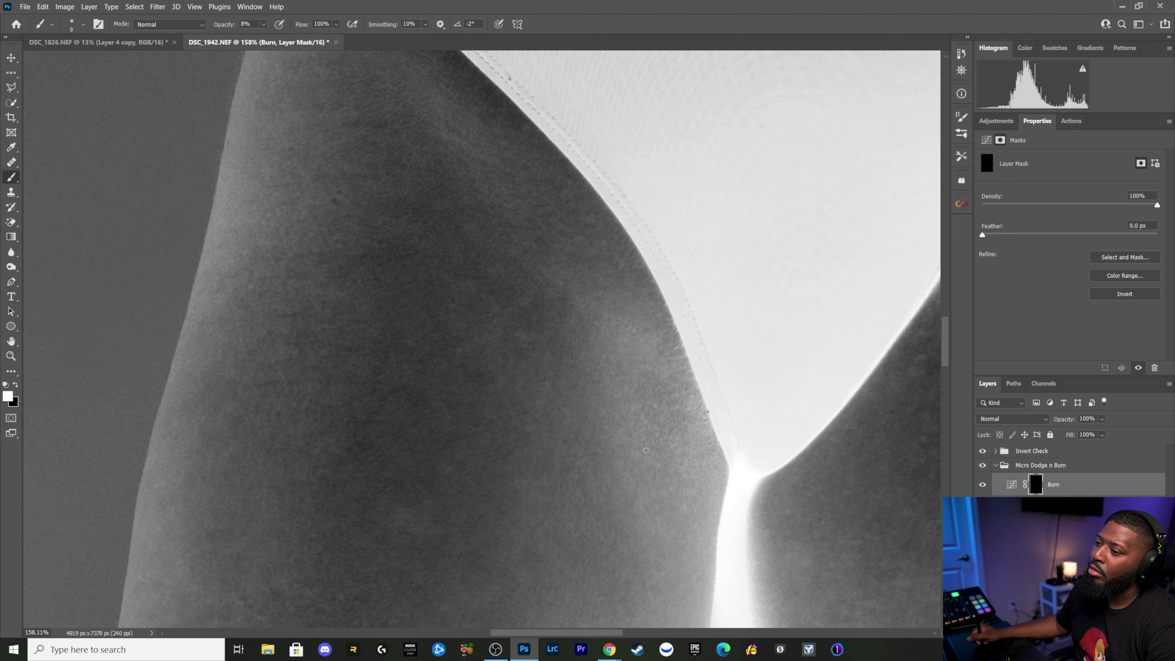
key("bracketright")
key("bracketright")
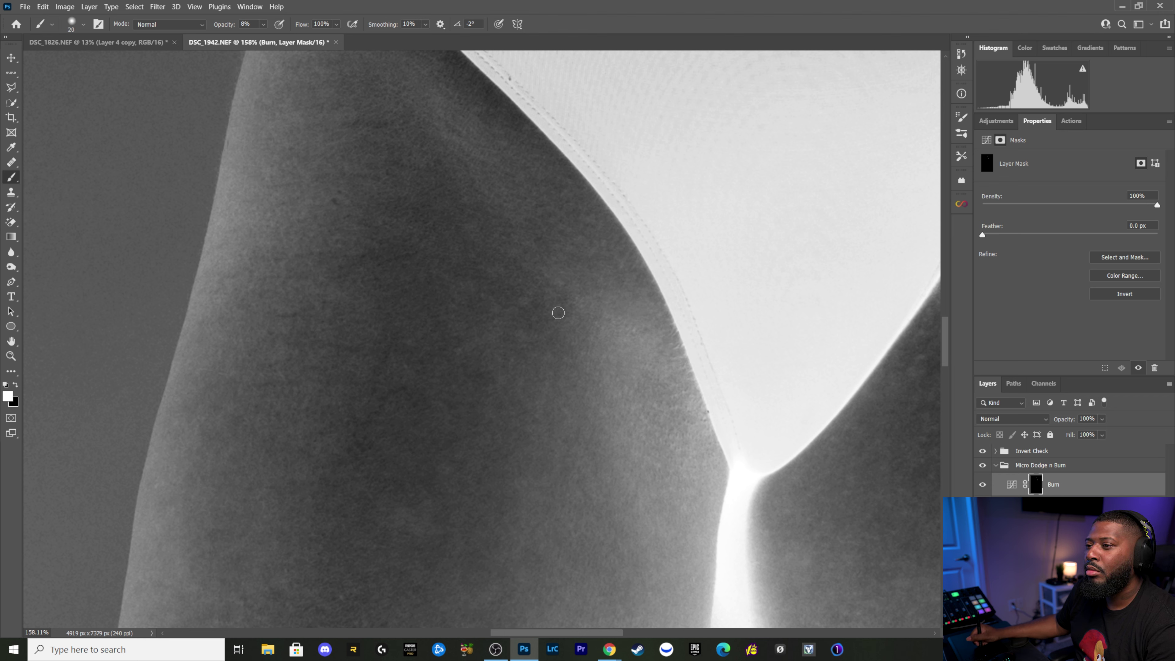
key("bracketleft")
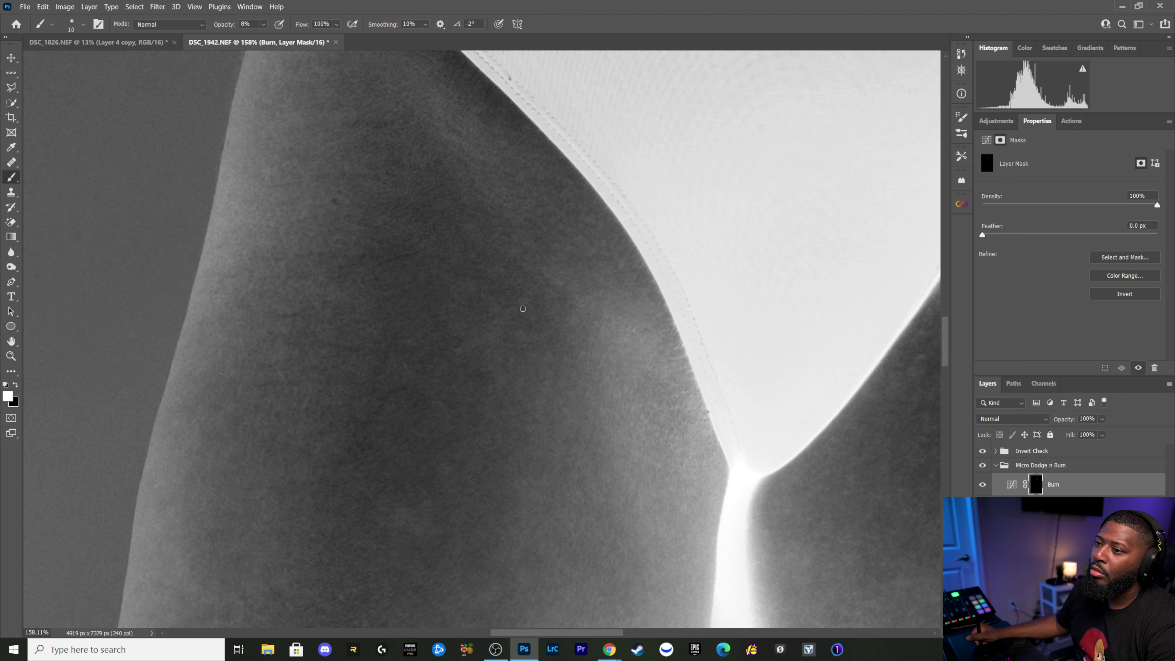
key("bracketright")
key("bracketright")
key("bracketright")
key("bracketleft")
key("bracketleft")
key("bracketleft")
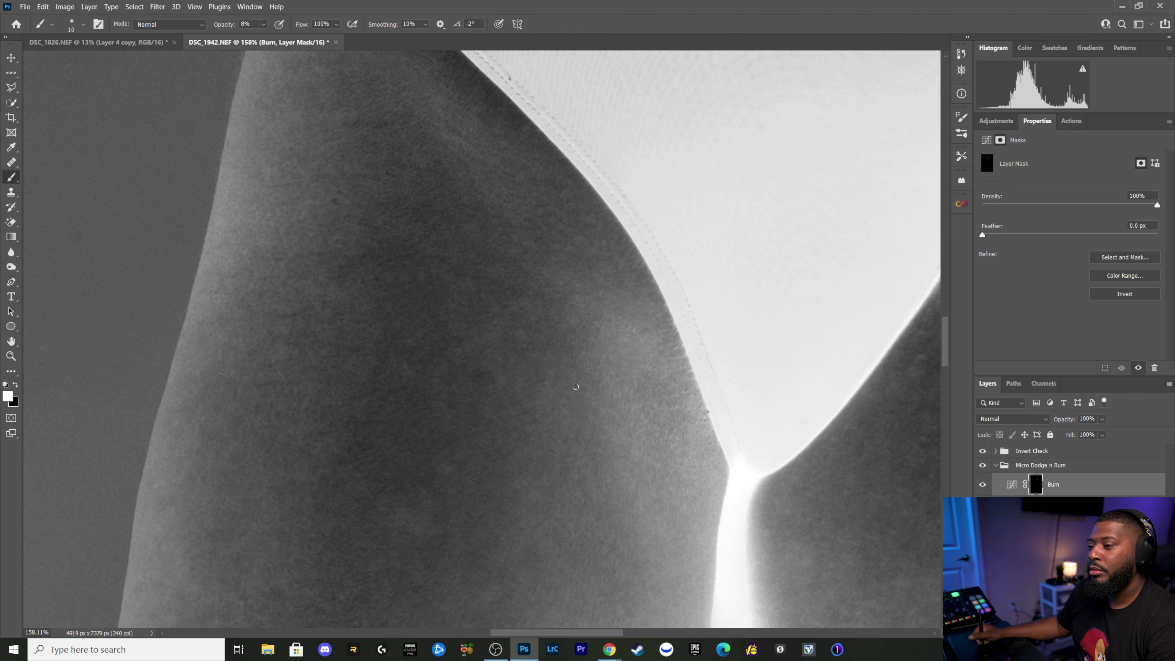
key("bracketleft")
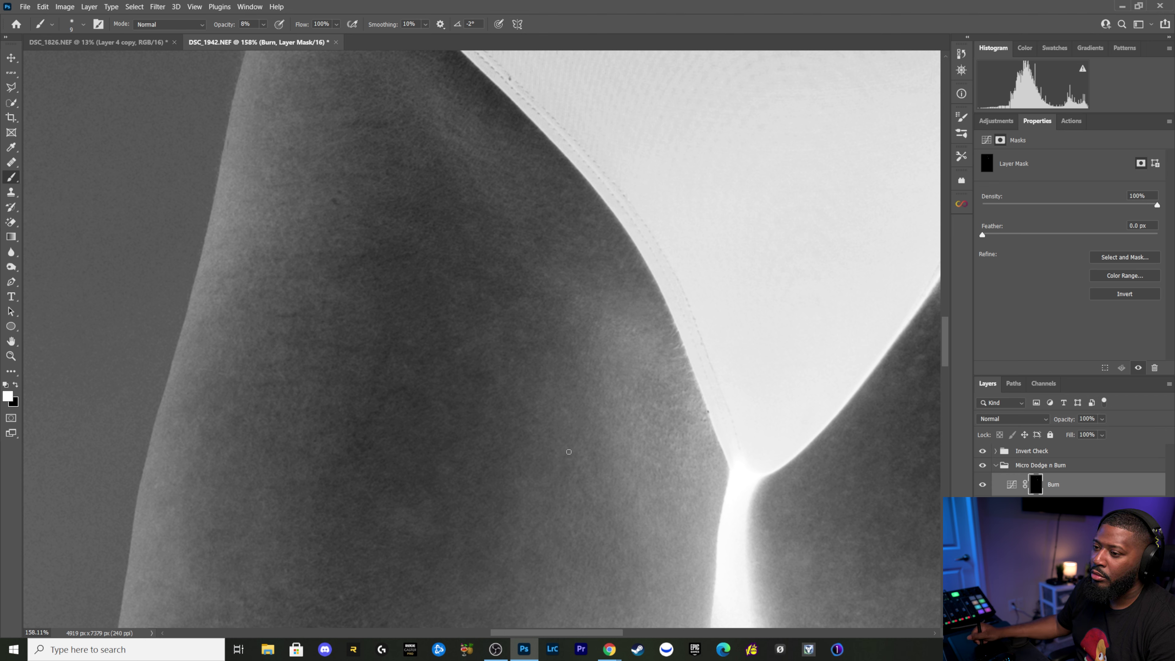
key("bracketright")
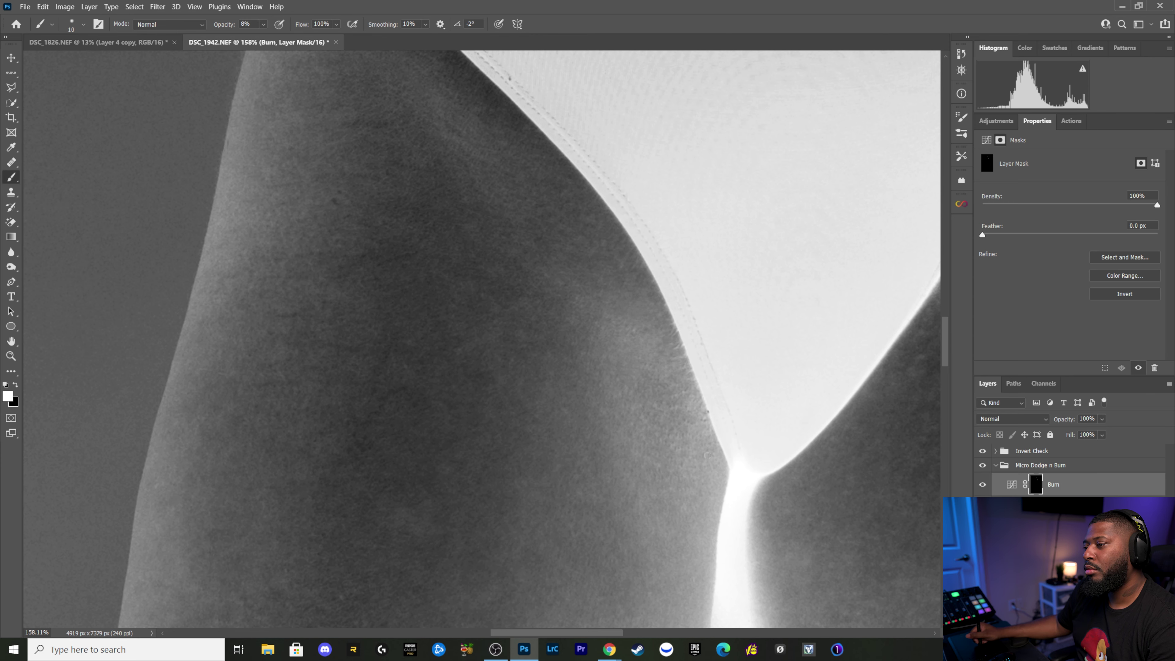
mouse_move(695, 456)
left_mouse_down()
mouse_move(662, 443)
mouse_move(680, 440)
left_mouse_up()
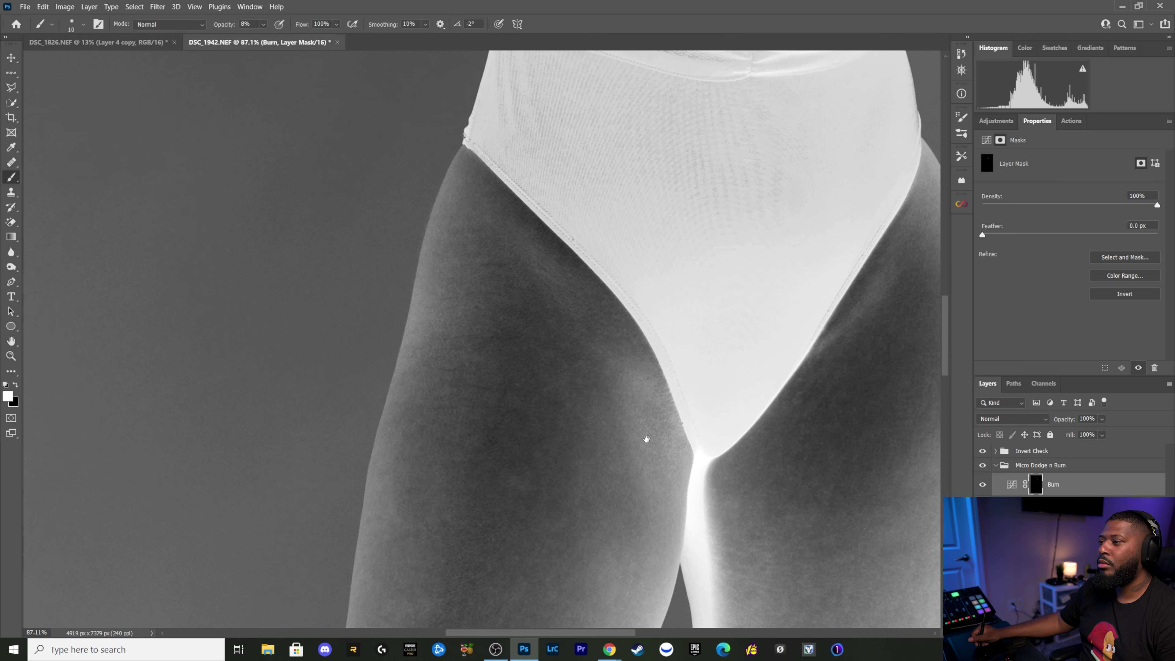
key("alt+bracketleft")
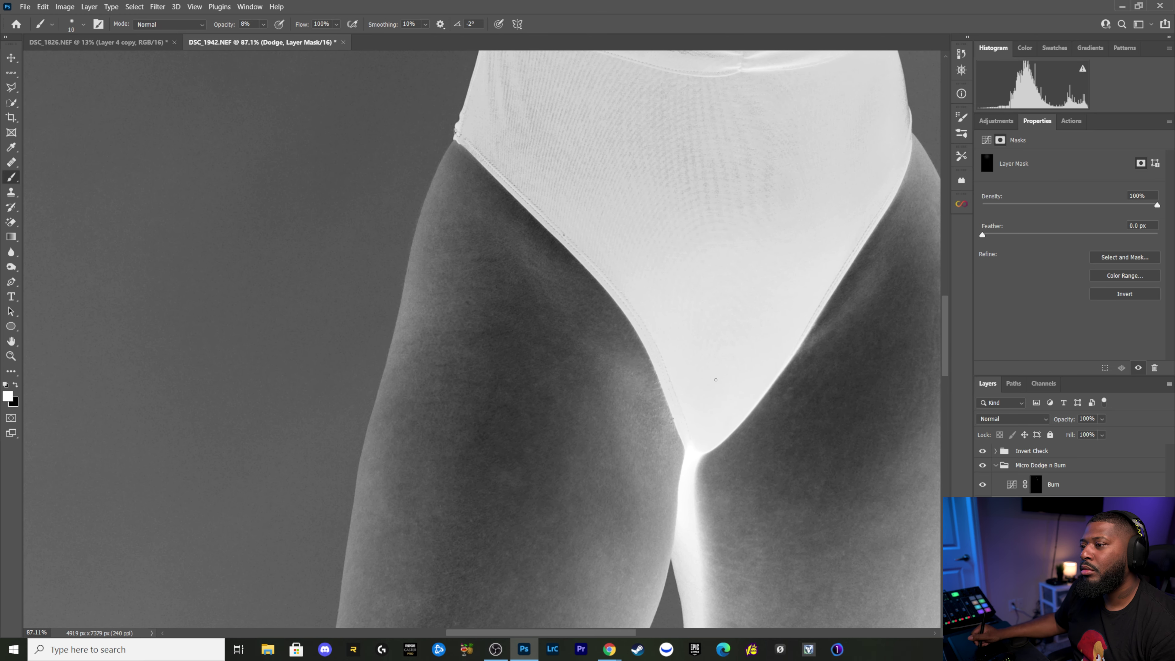
left_click(983, 451)
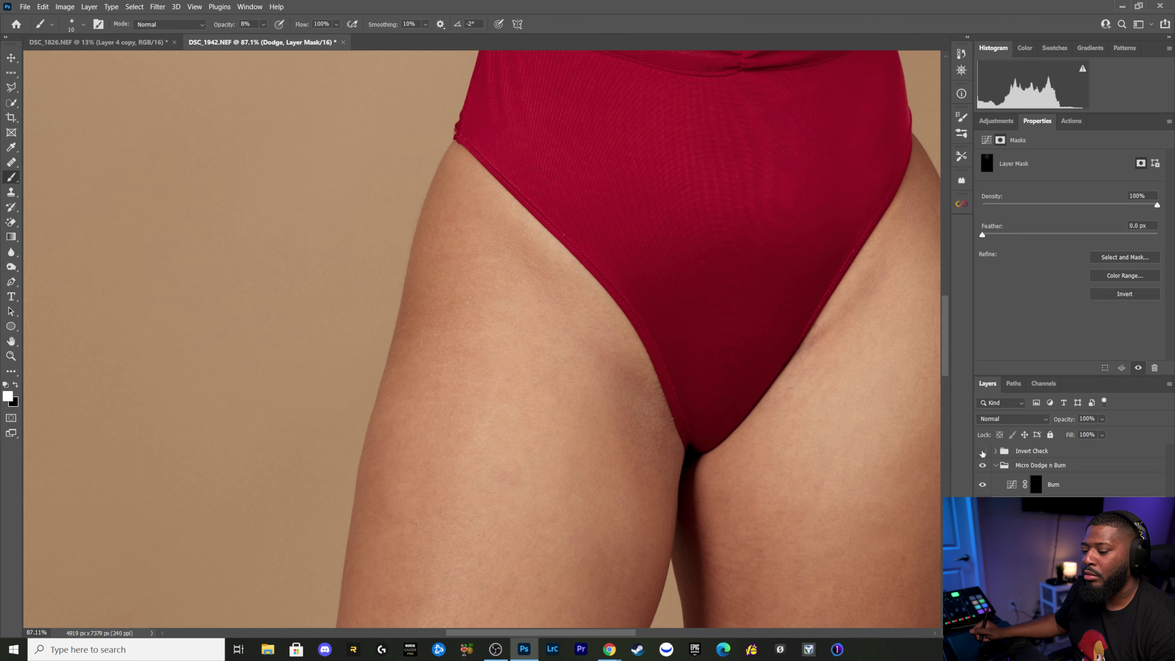
left_click(984, 466)
left_click(984, 467)
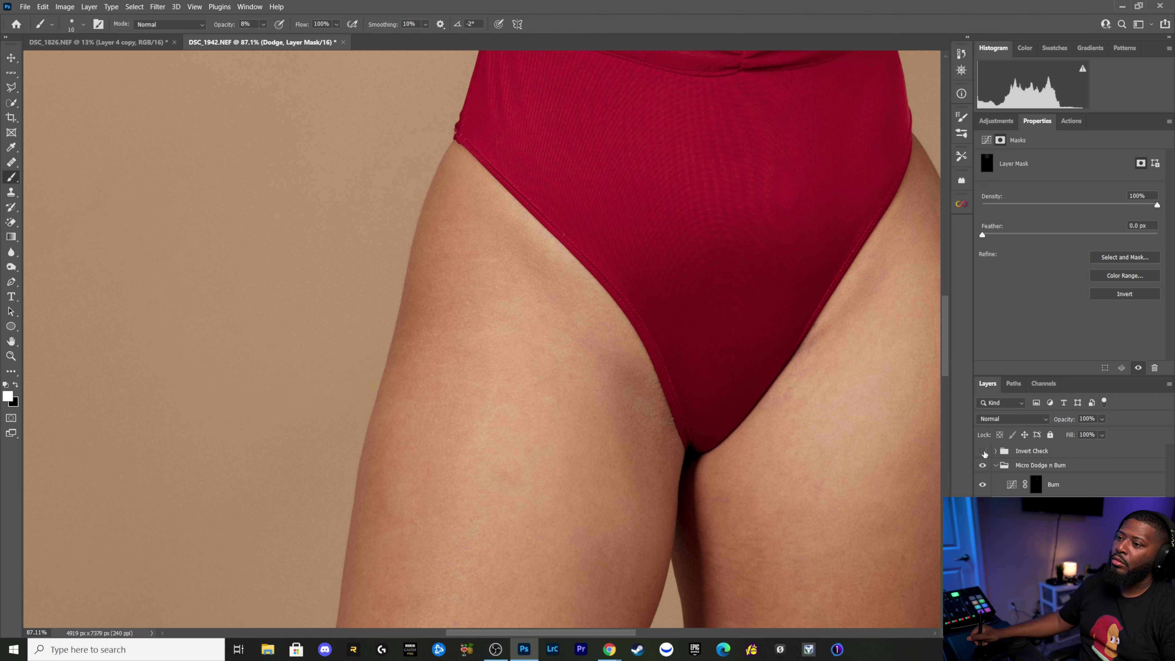
left_click(984, 451)
left_click(983, 452)
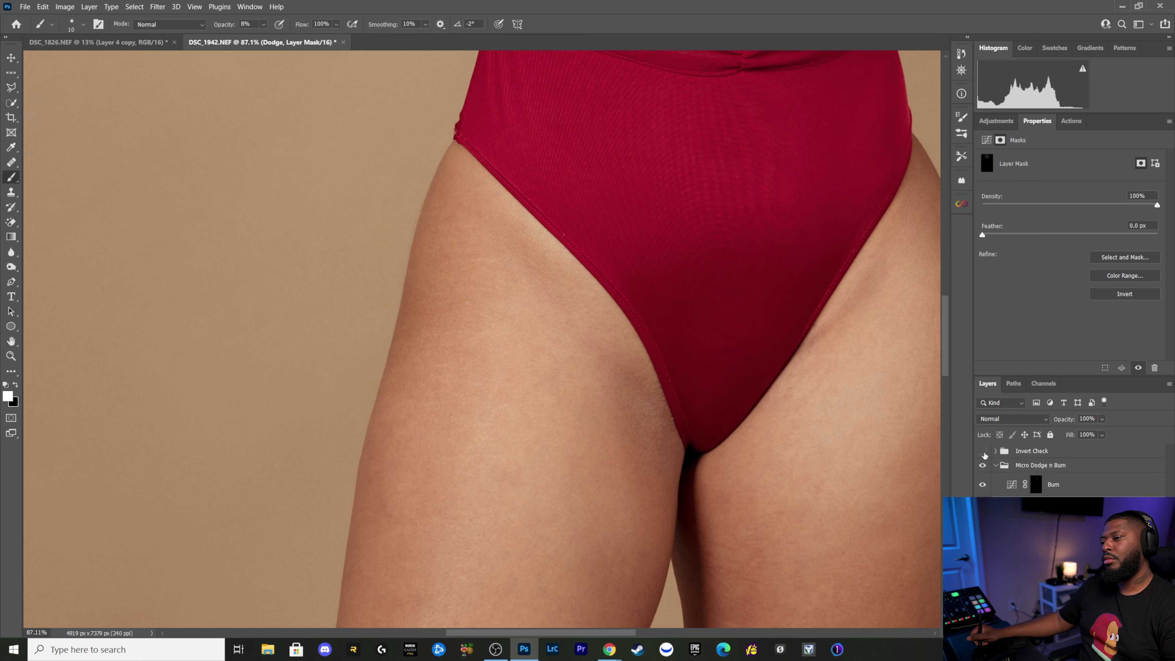
left_click(983, 451)
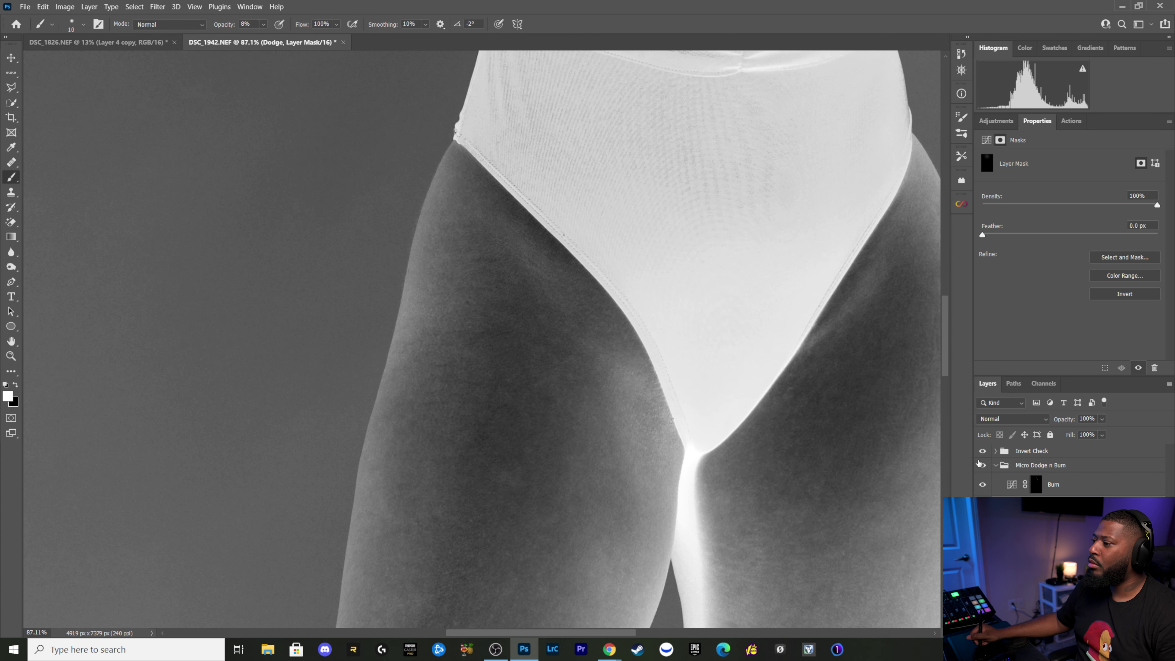
left_click(1036, 484)
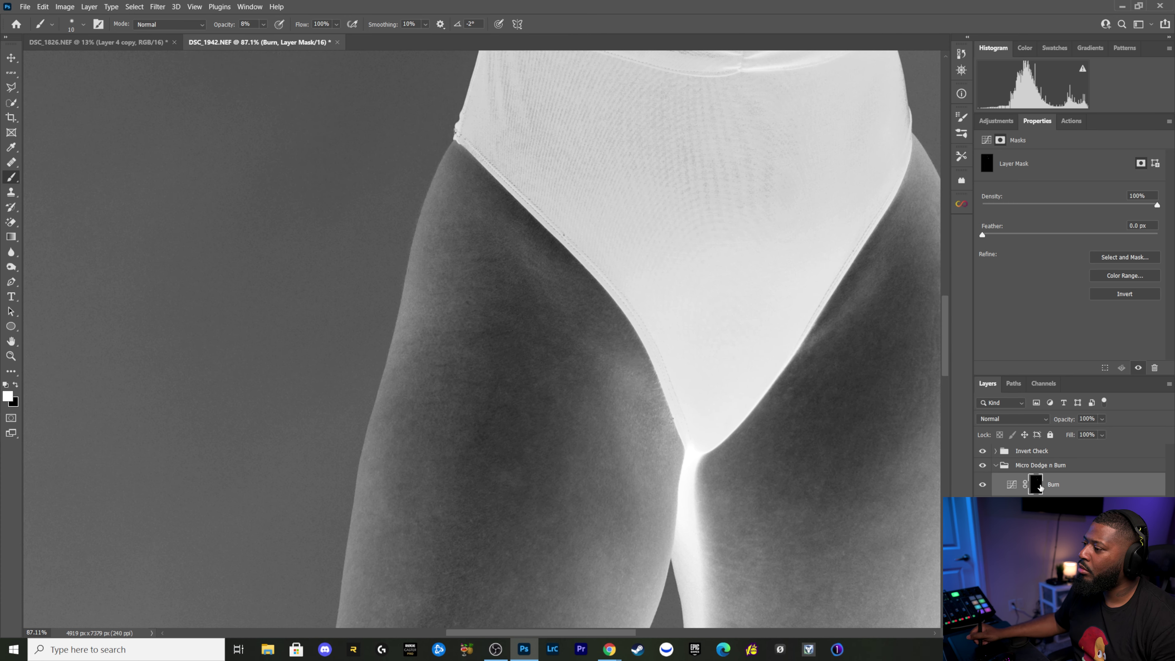
Step: Dodge briefly, pan to the inner thighs, then target the Burn mask with a 25 brush
key("bracketright")
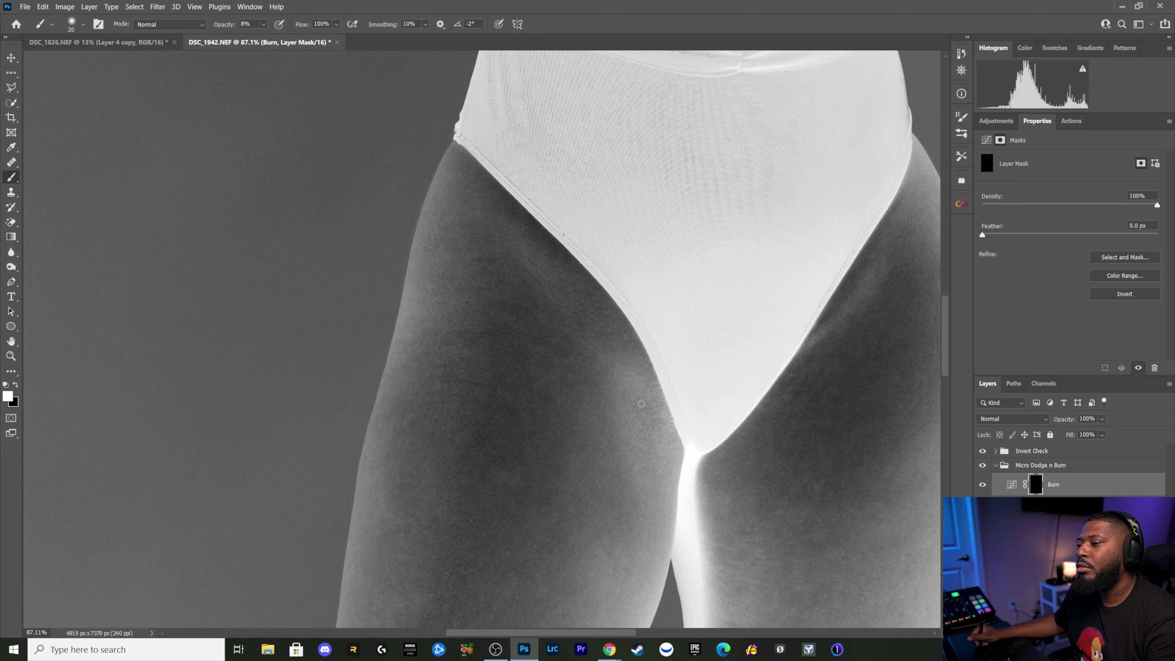
key("bracketleft")
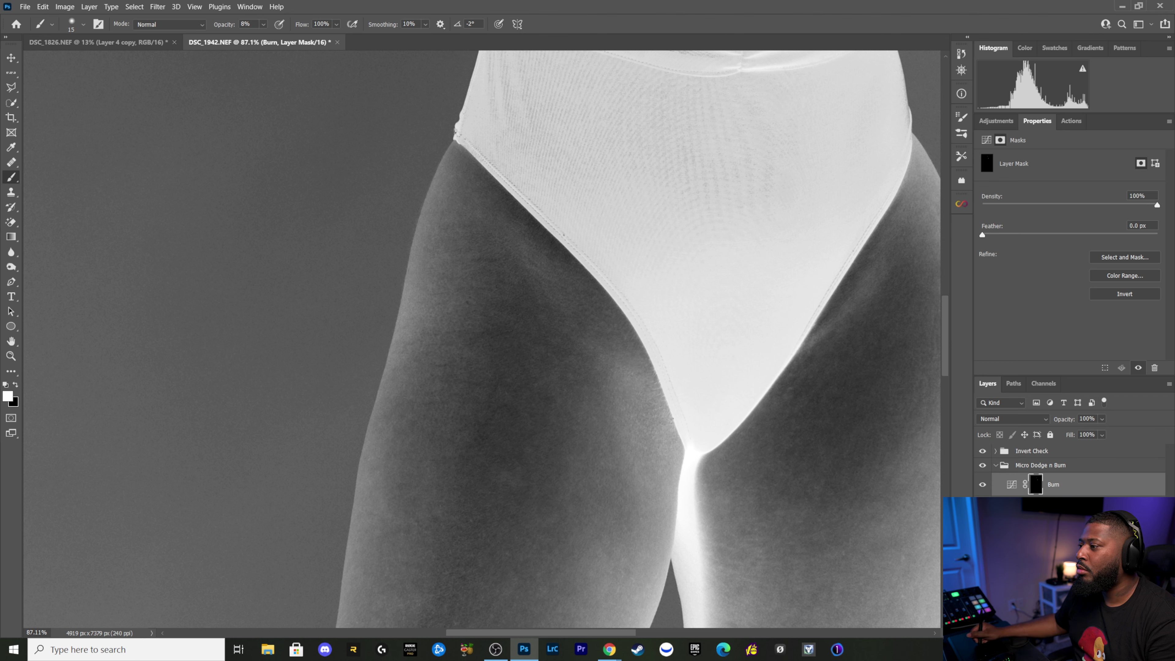
key("alt+bracketleft")
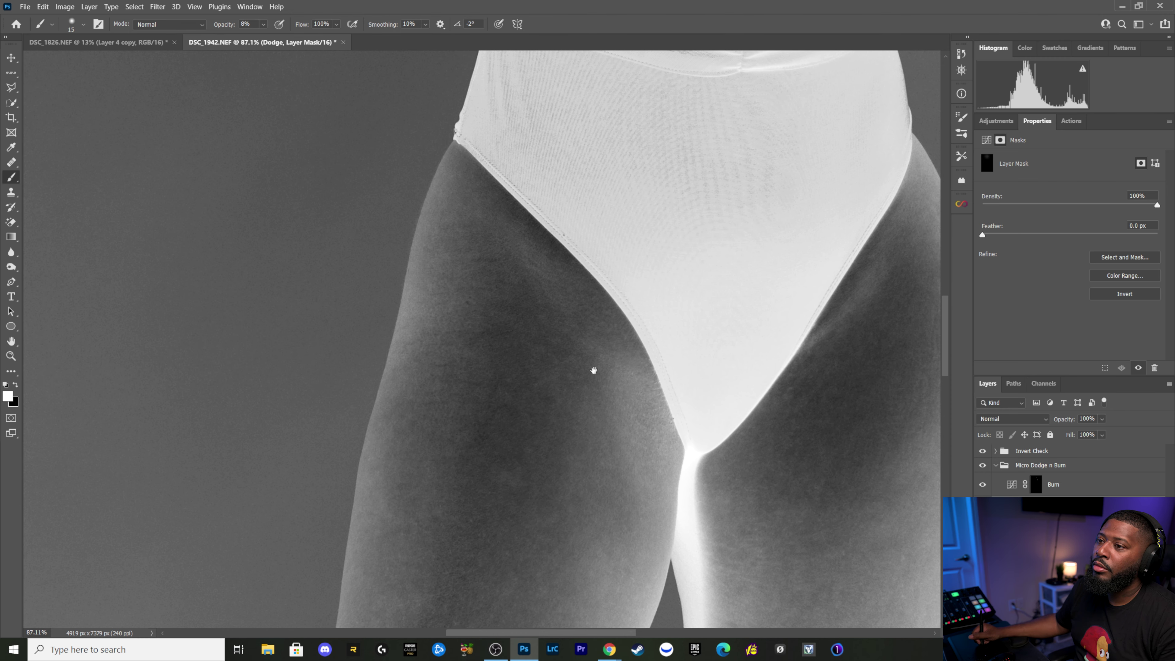
left_click_drag(593, 368, 612, 420)
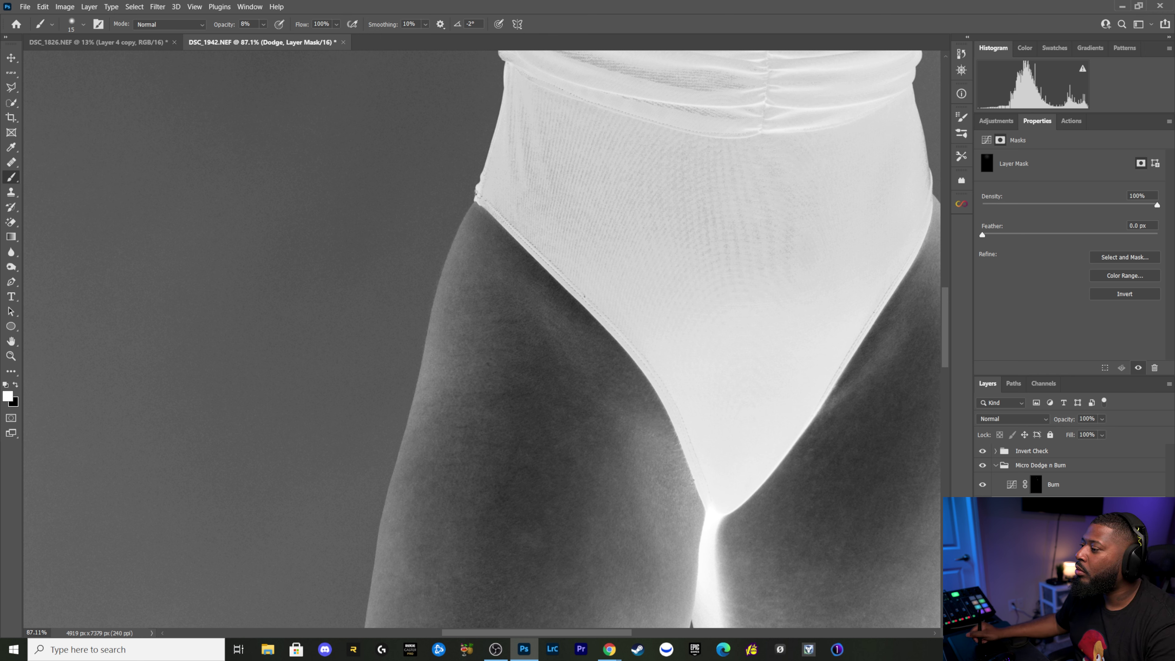
key("alt+bracketright")
key("bracketright")
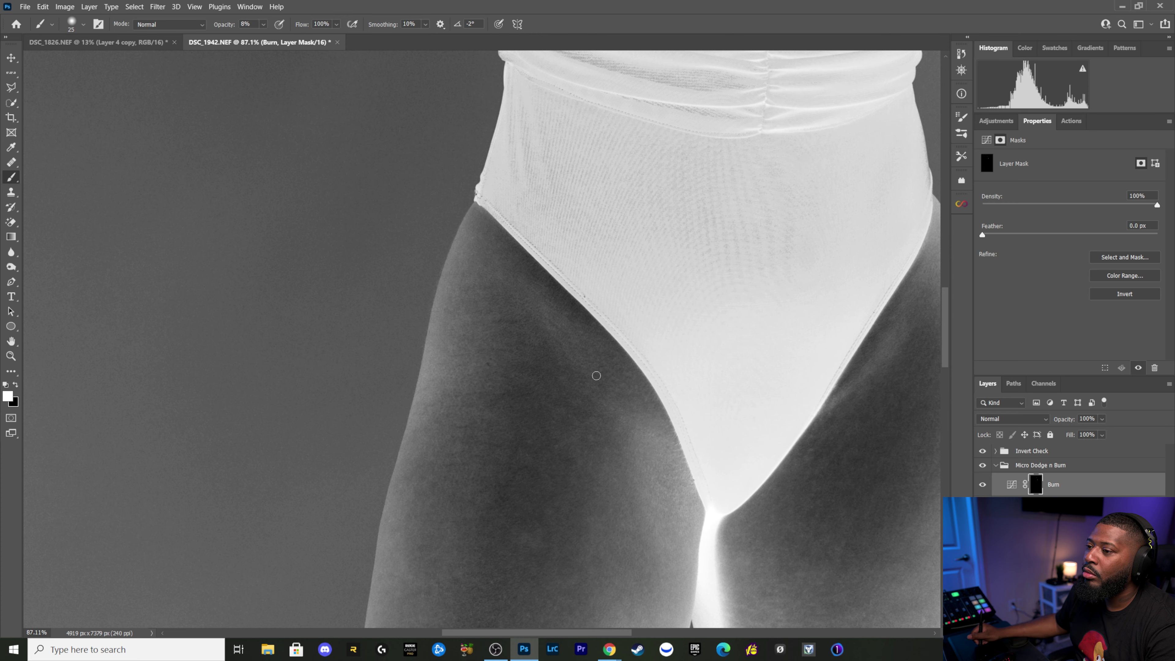
Step: Center the inner thighs and dodge dark blotches on the Dodge mask with a 20–30 brush
left_click_drag(570, 412, 476, 361)
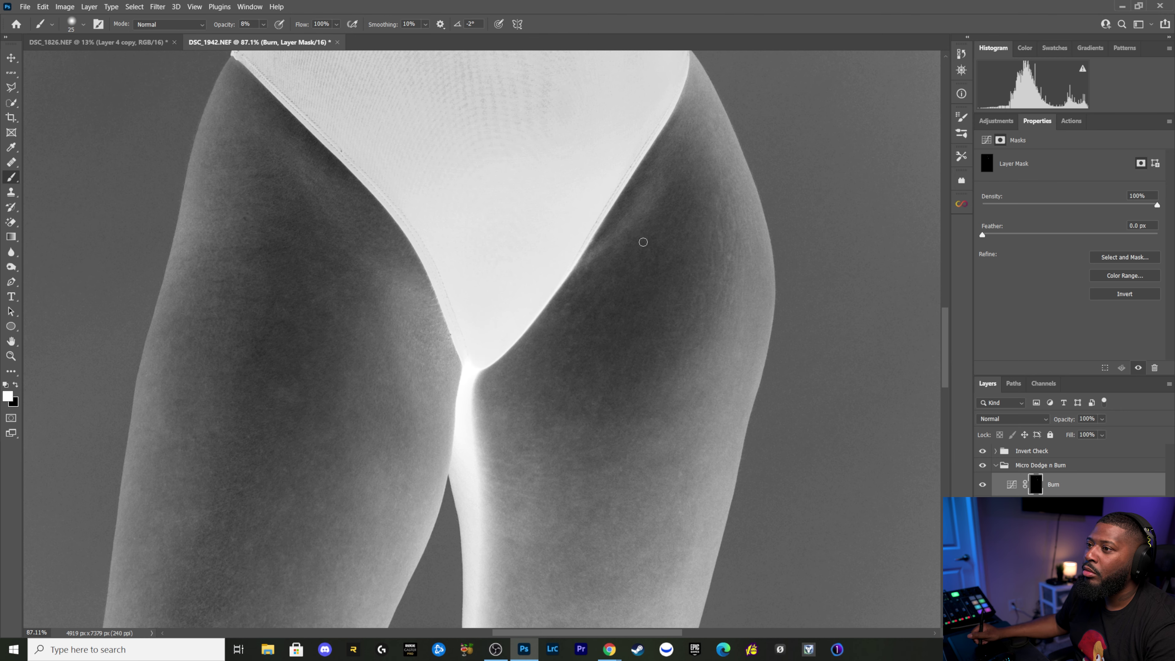
left_click_drag(635, 210, 632, 266)
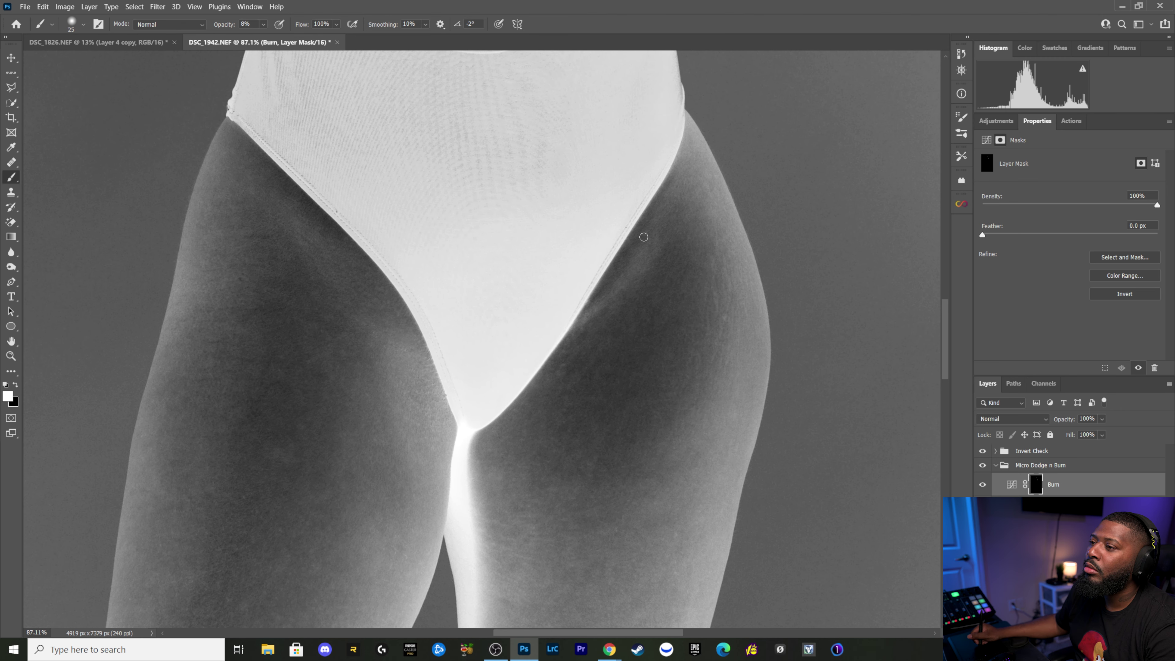
key("alt+bracketleft")
key("bracketright")
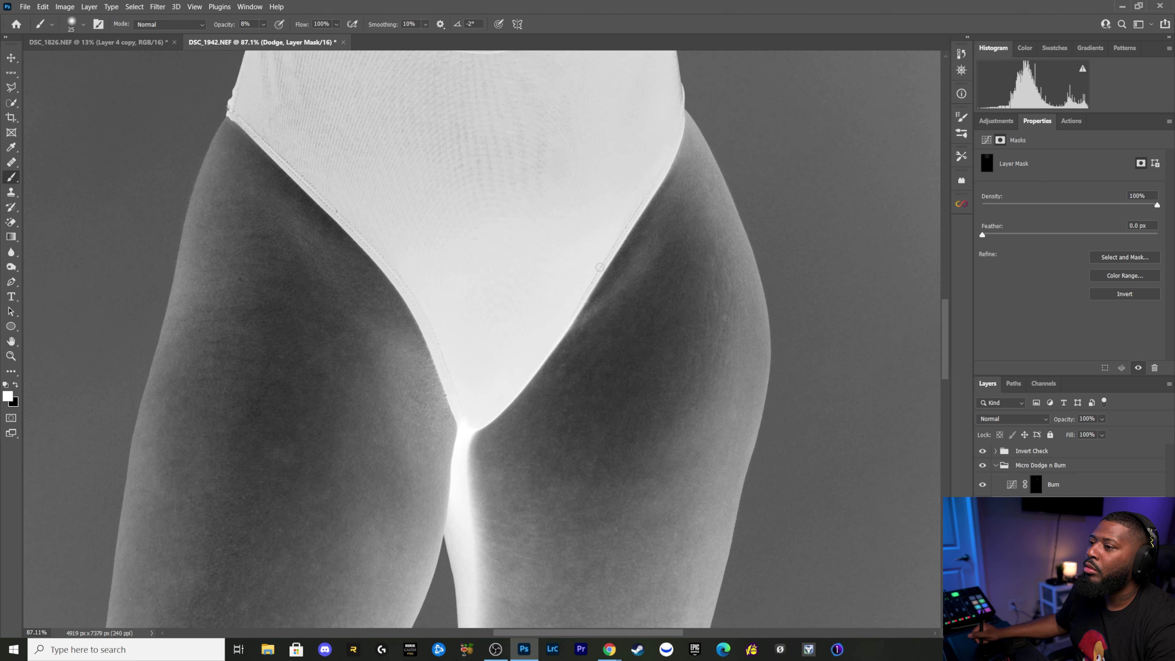
key("bracketleft")
key("bracketleft")
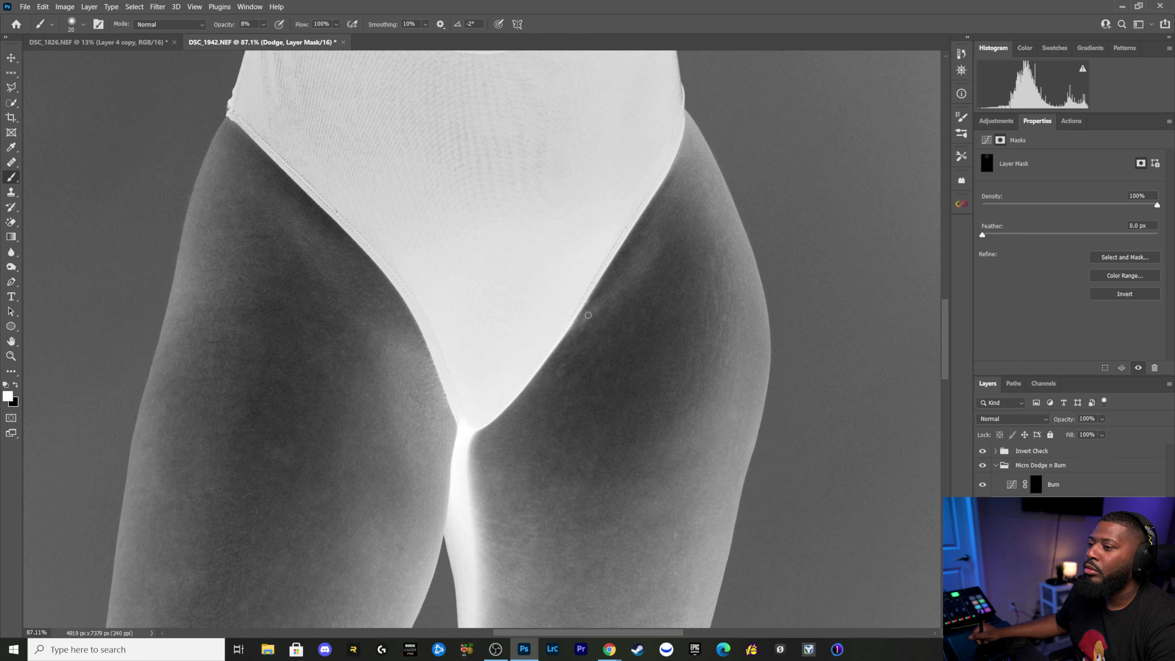
key("bracketleft")
key("bracketright")
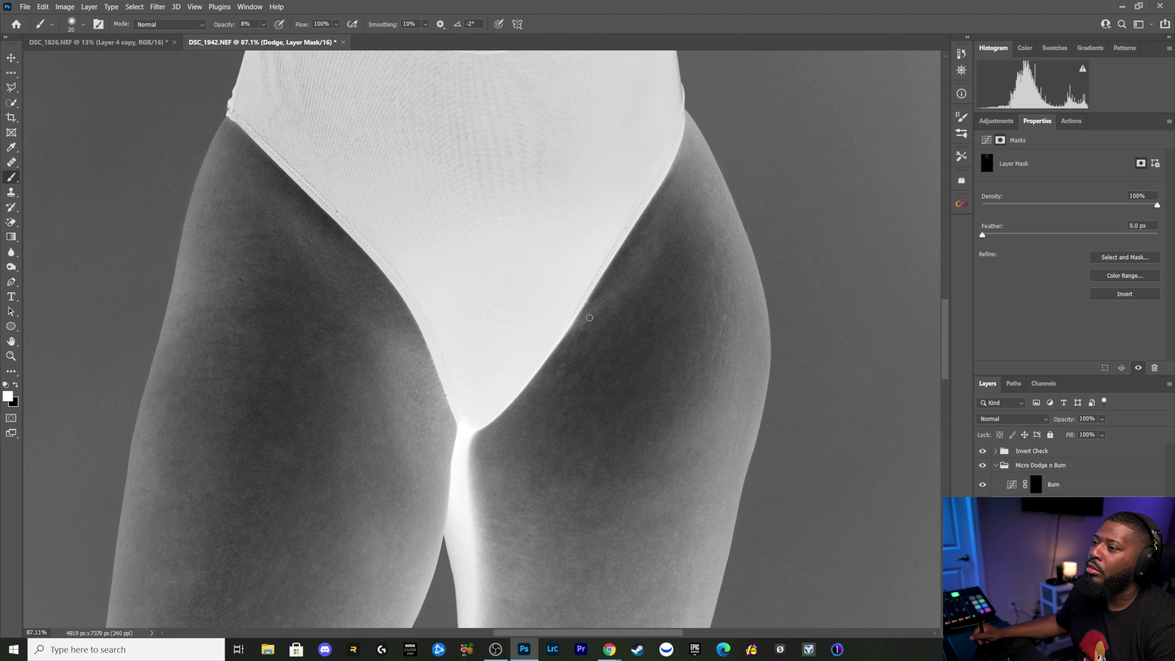
Step: Burn the light blotches along the garment edge on the Burn mask with a 15–25 brush
left_click(1038, 485)
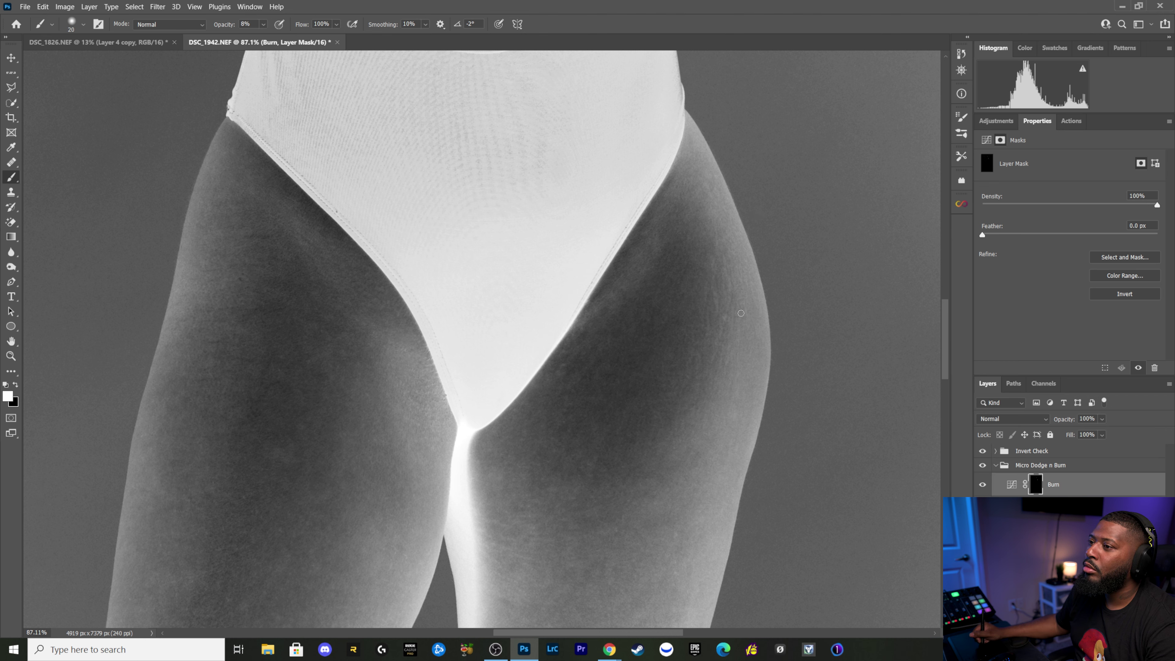
key("bracketleft")
key("bracketright")
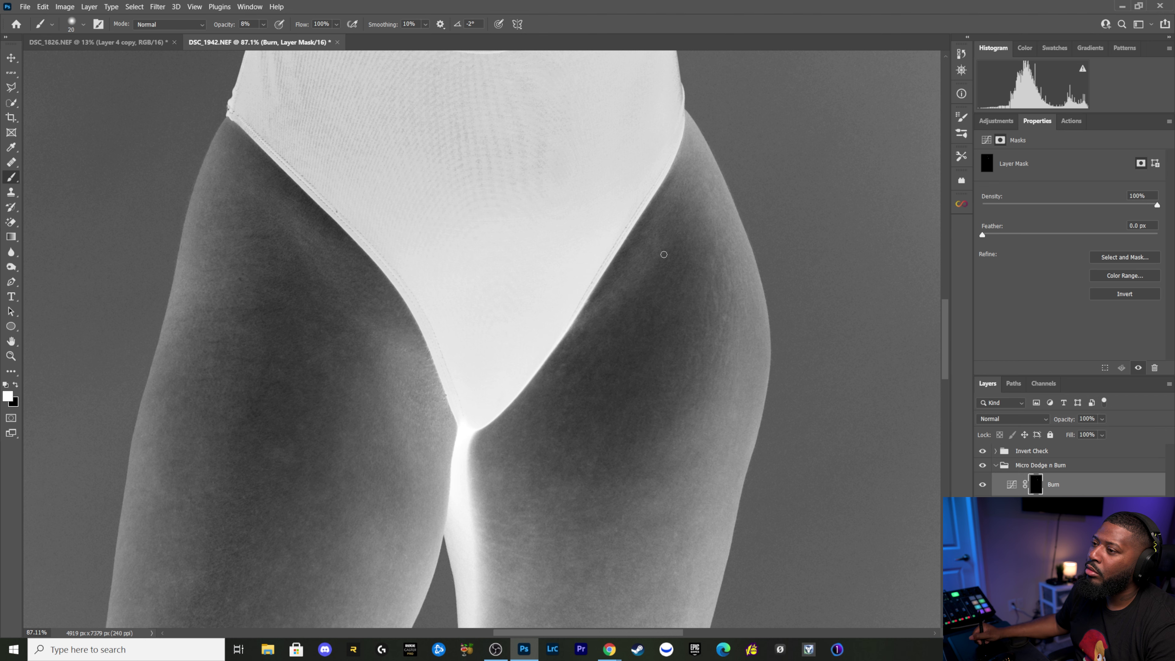
key("bracketleft")
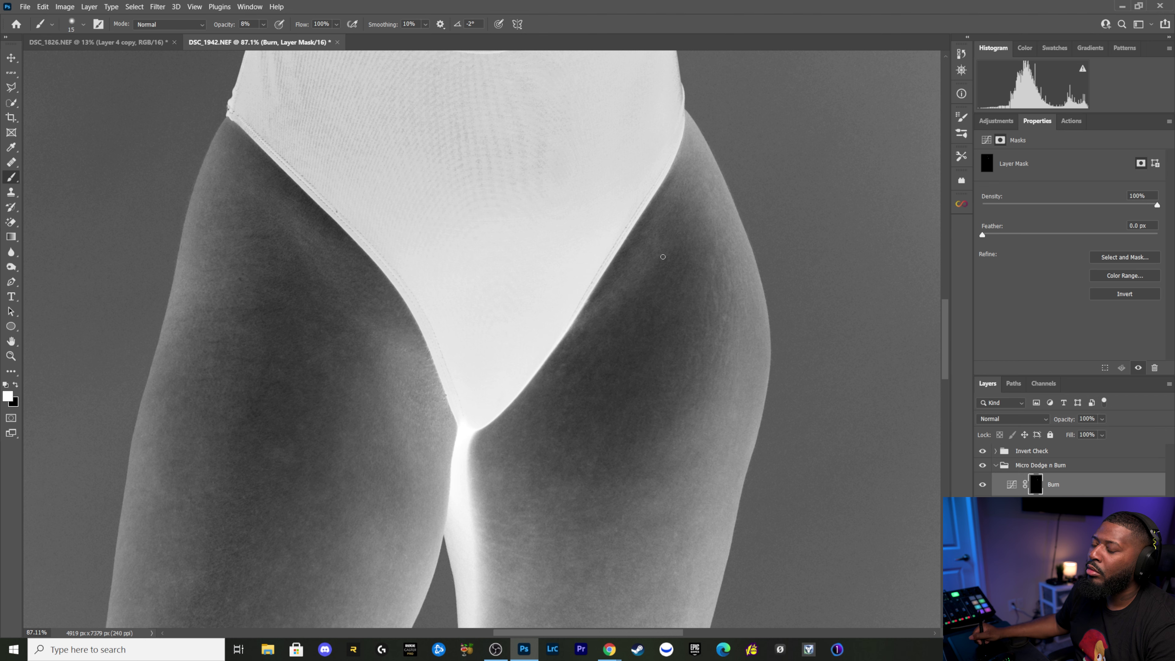
key("bracketright")
key("bracketright")
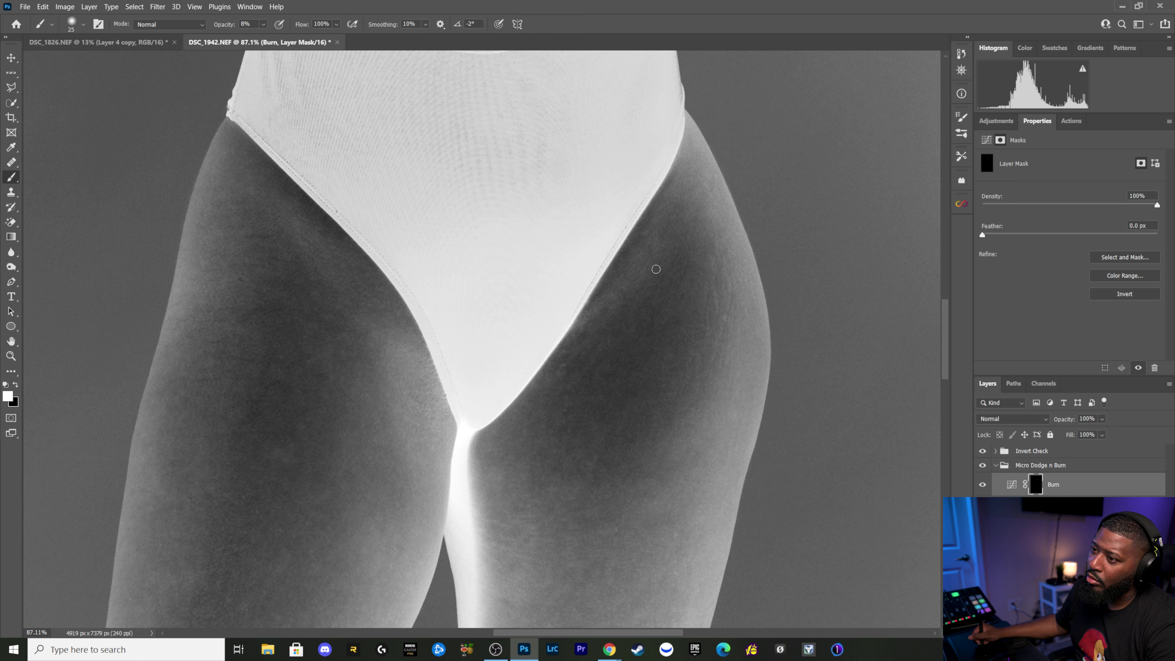
key("bracketleft")
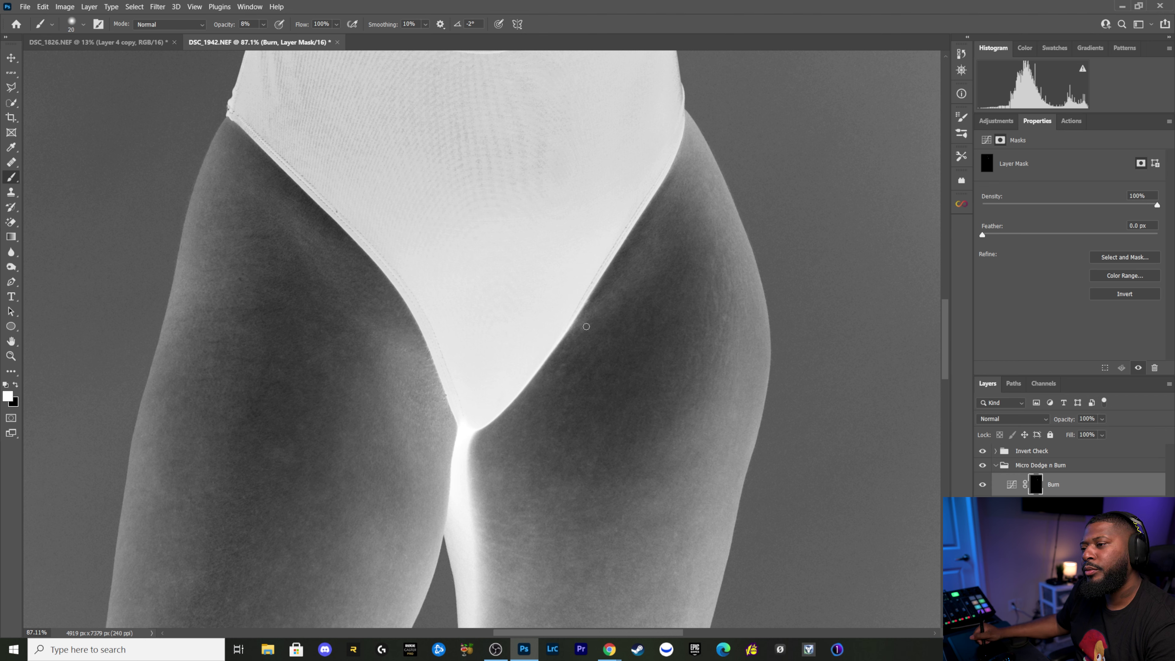
key("bracketleft")
key("bracketright")
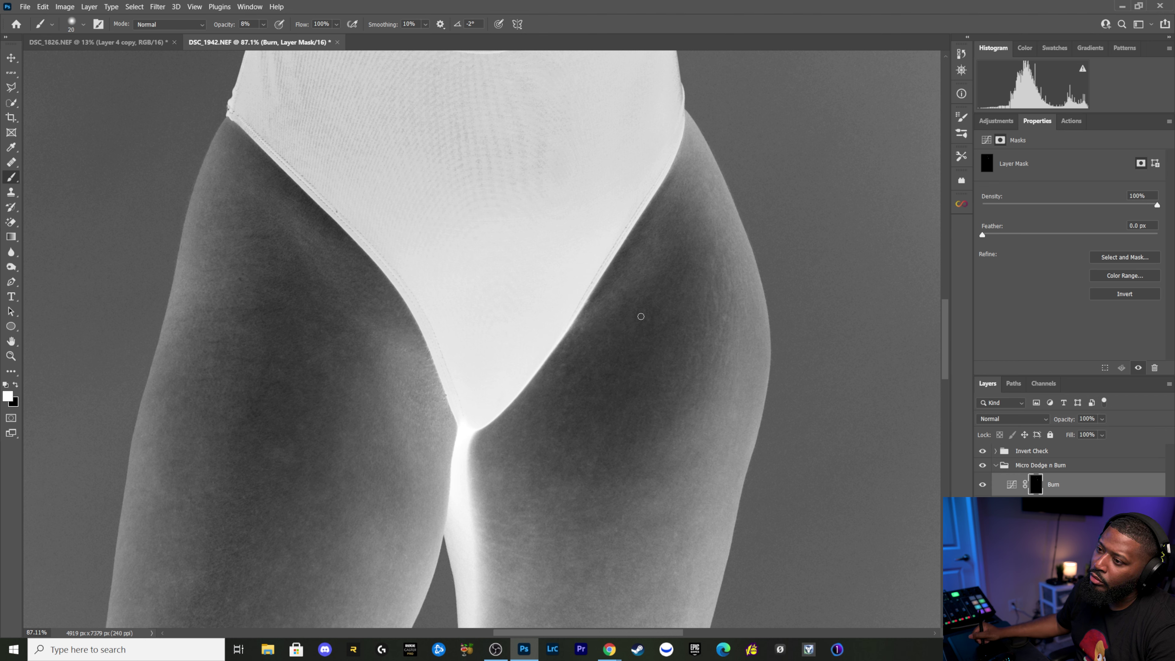
key("bracketleft")
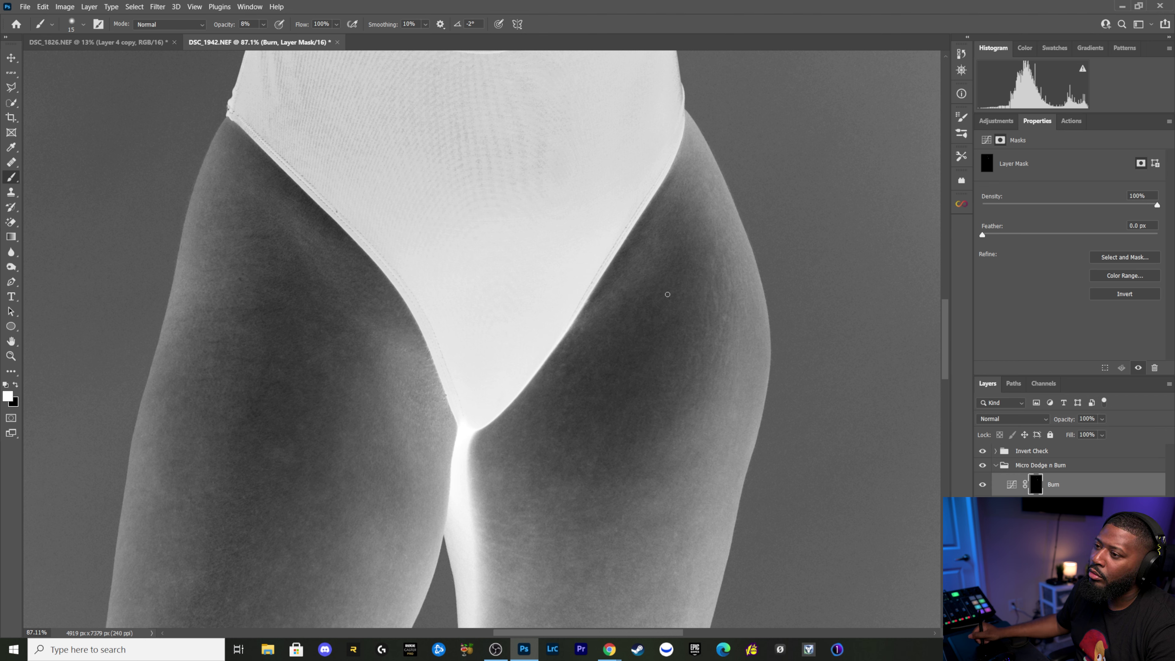
key("bracketright")
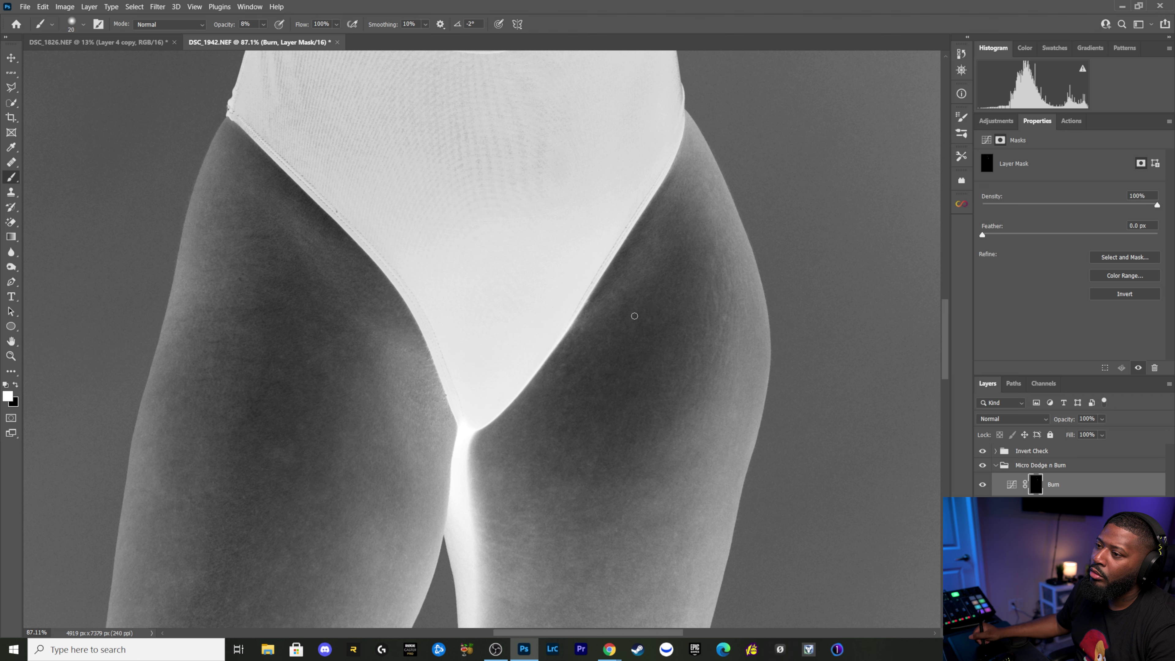
key("bracketleft")
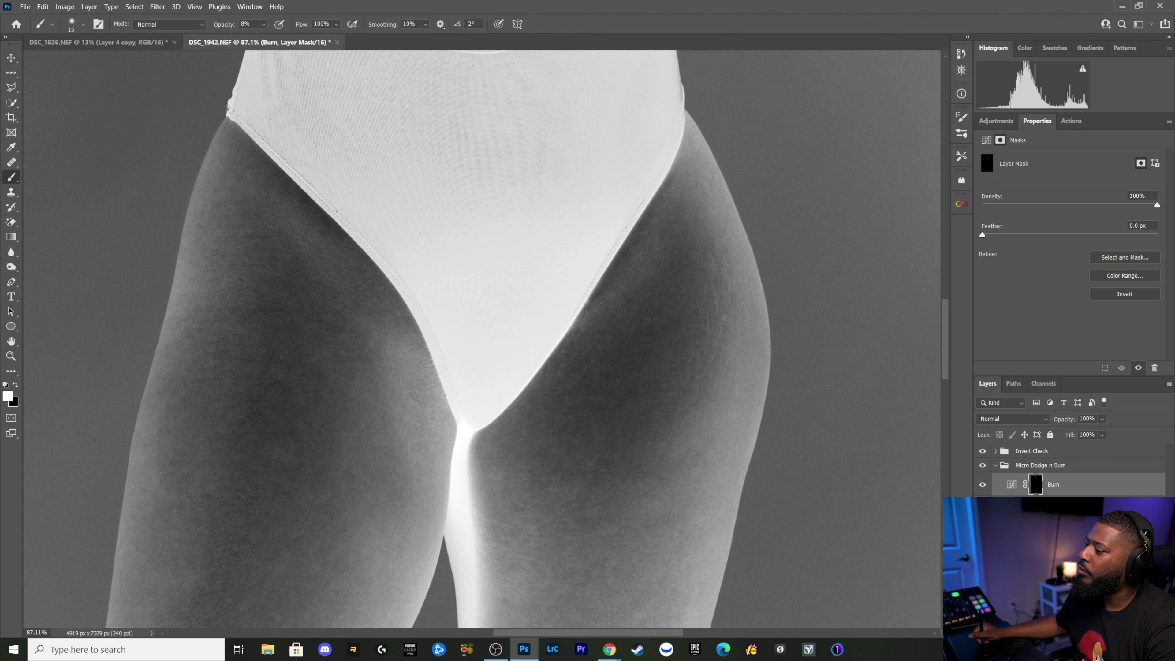
Step: Dodge small dark spots with a 10–15 brush, then burn more light areas at 15–20
key("alt+bracketleft")
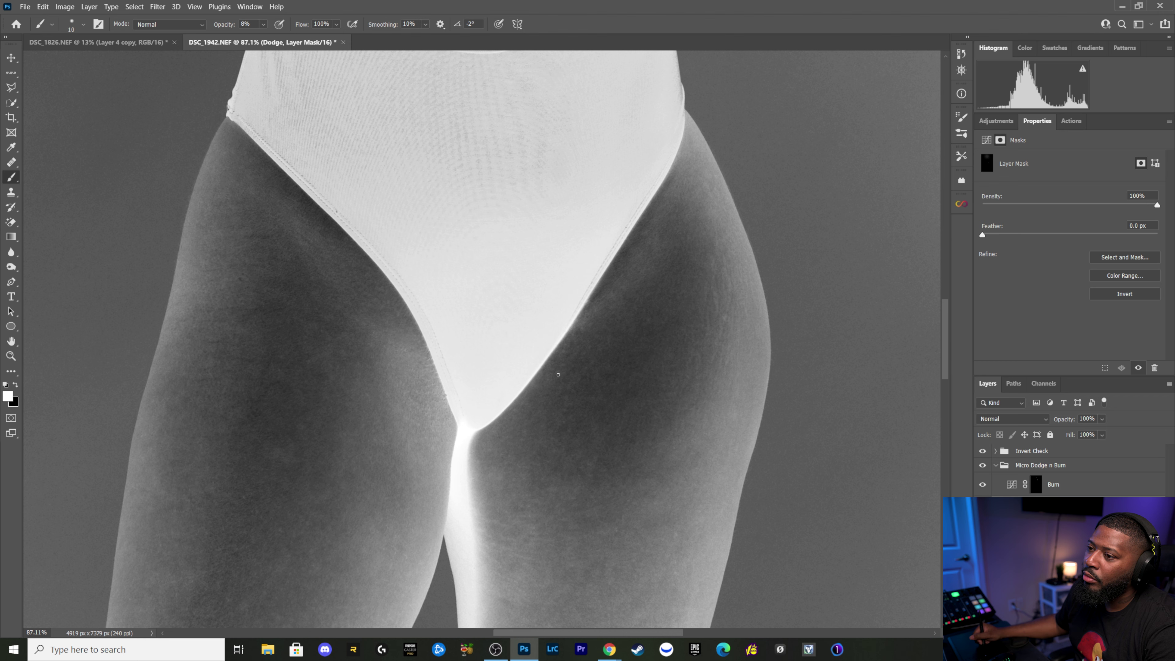
key("bracketright")
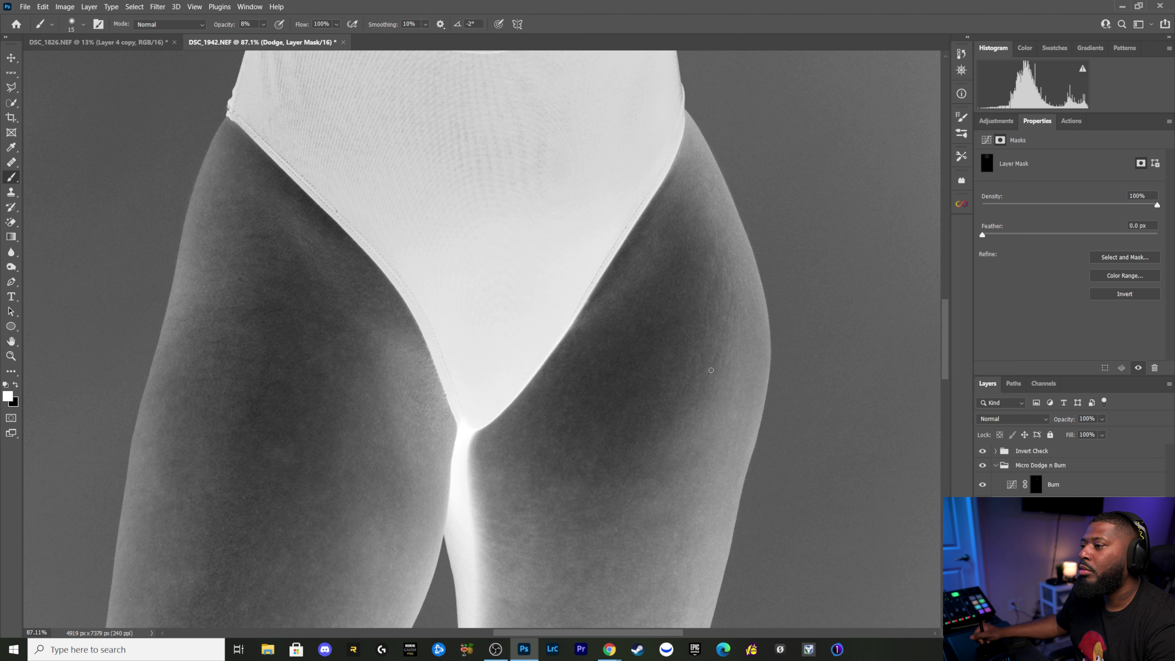
key("bracketleft")
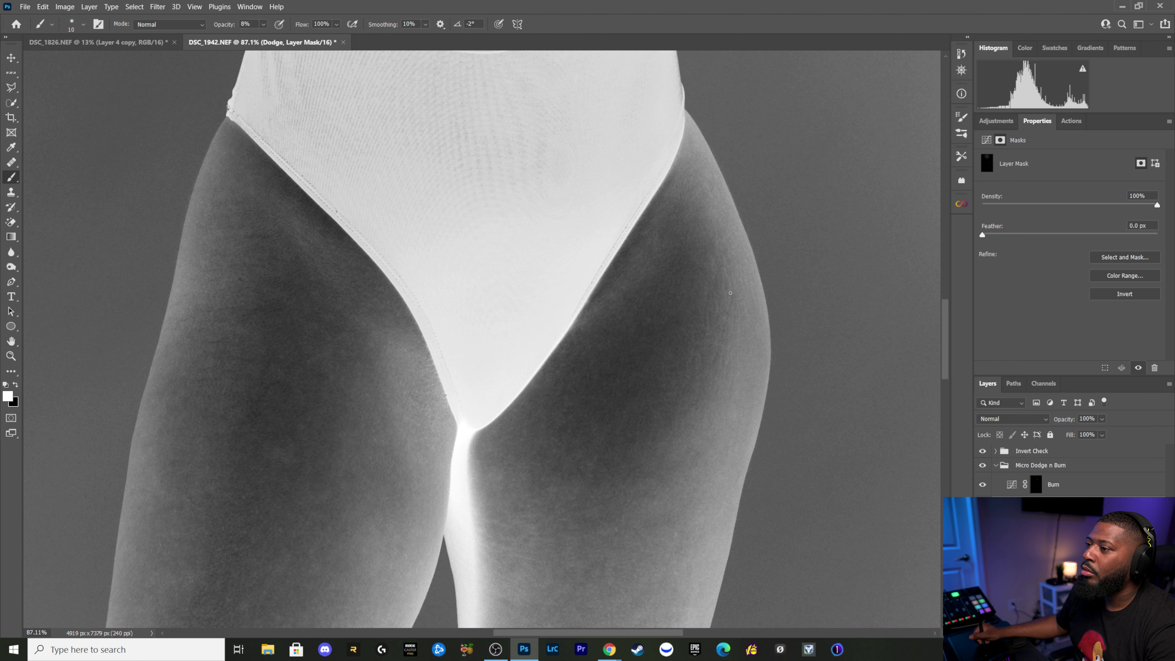
key("alt+bracketright")
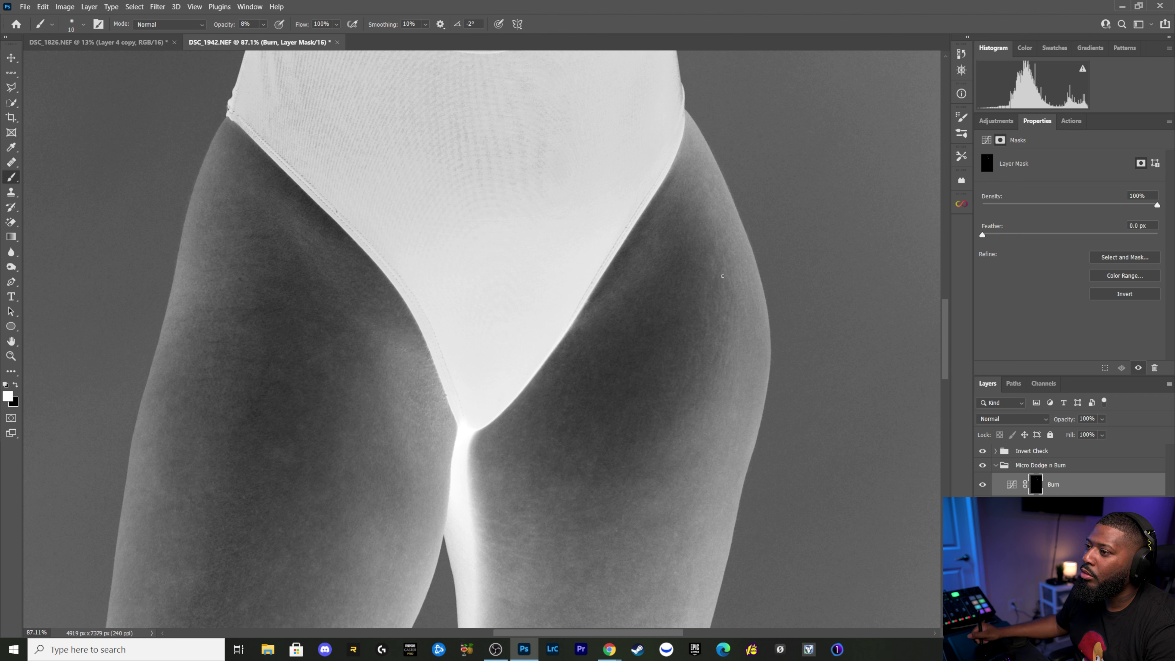
key("bracketright")
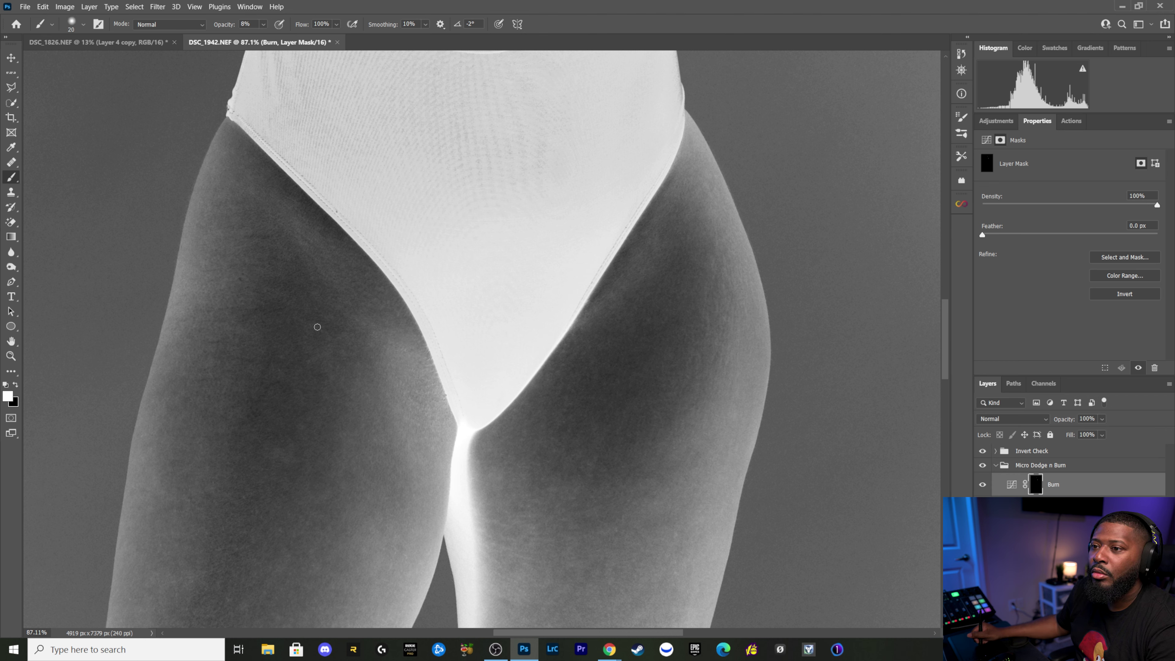
key("bracketleft")
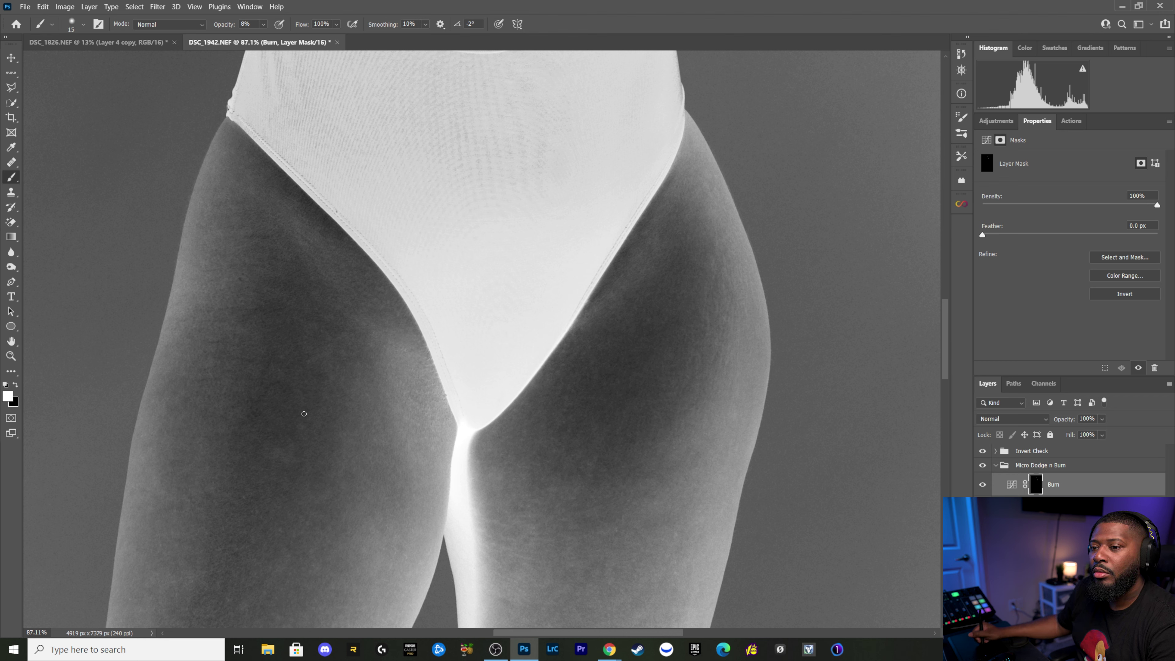
Step: Dodge further down the inner thighs with a 20–25 brush, panning toward the lower thighs
key("alt+bracketleft")
key("bracketright")
key("bracketright")
key("bracketleft")
key("bracketright")
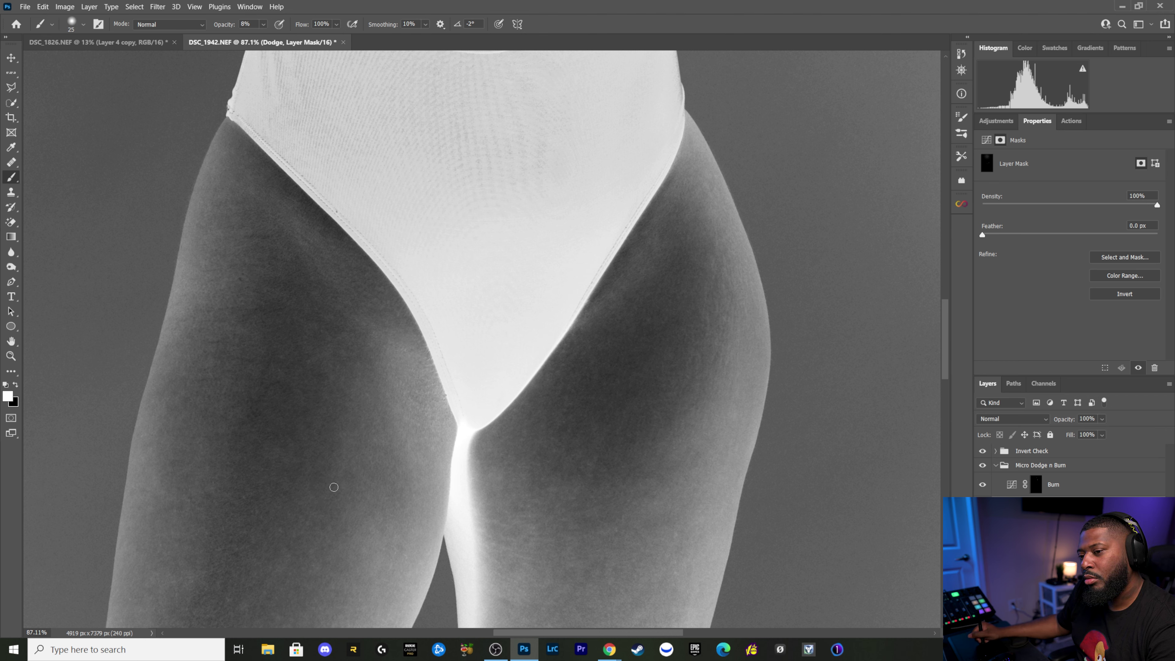
key("bracketleft")
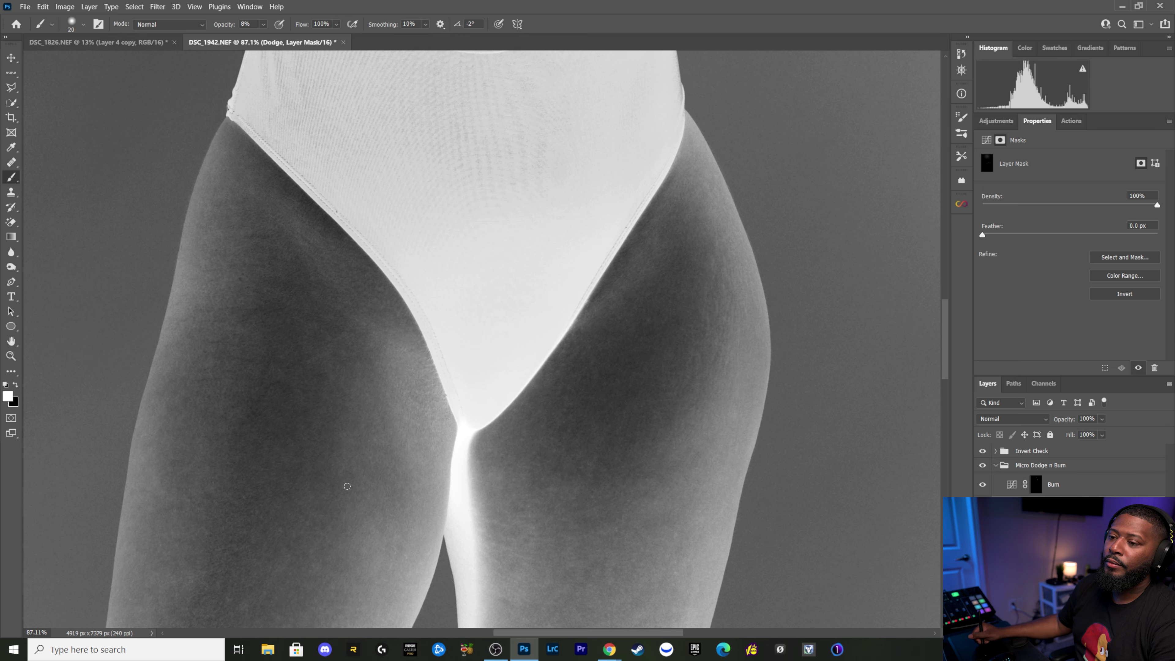
left_click_drag(347, 486, 365, 252)
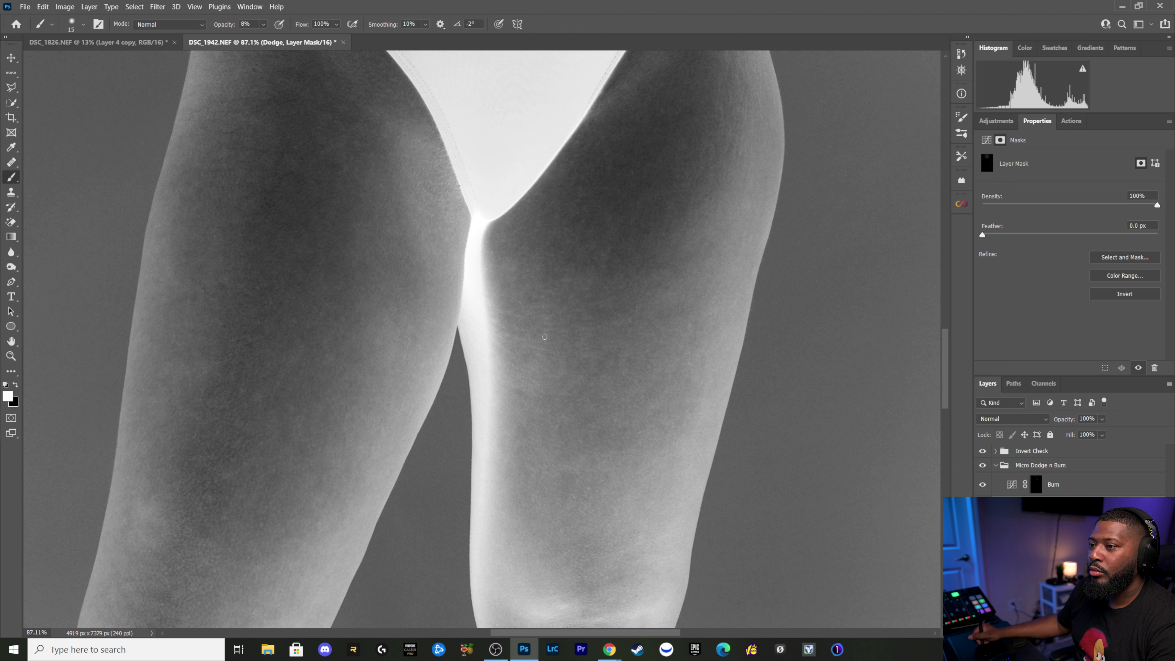
Step: Dodge the left lower thigh on the Dodge mask, ending with a 20 brush
key("bracketright")
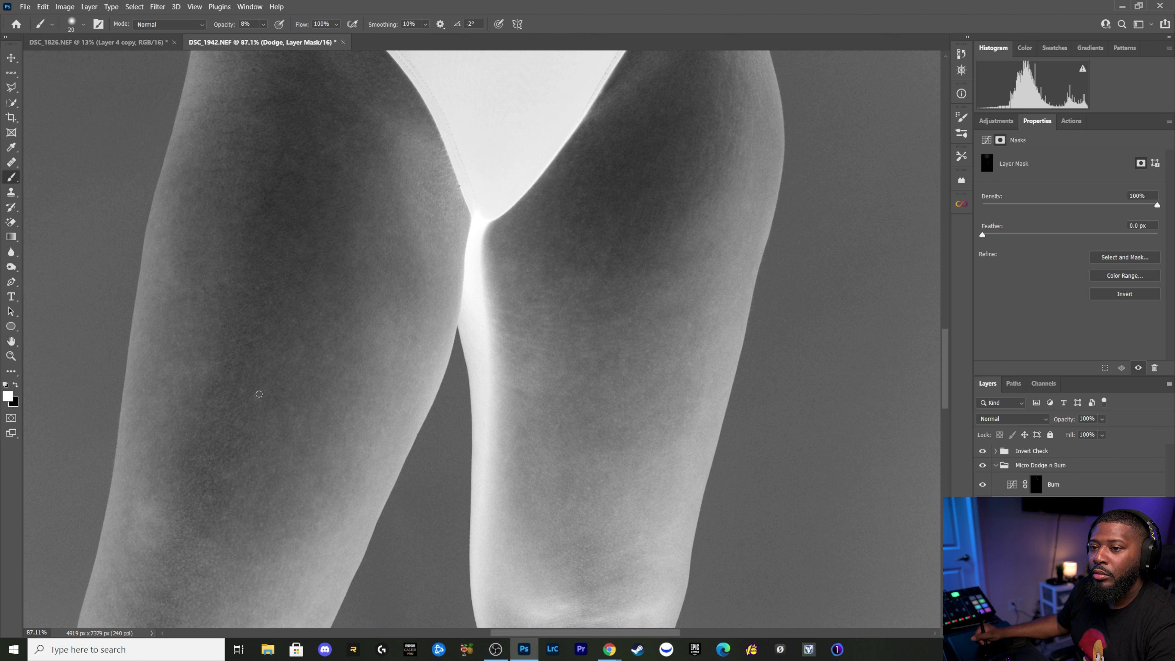
key("bracketright")
key("bracketleft")
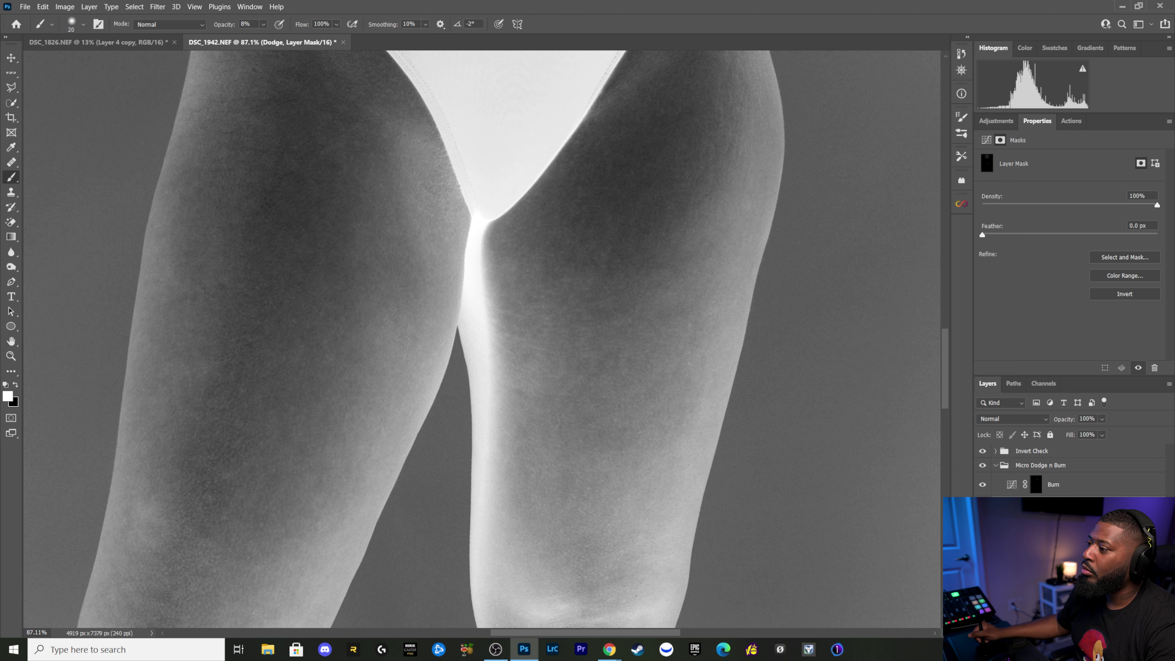
Step: With Invert Check selected, burn bright spots on the upper left thigh on the Burn mask, brush 15–25
left_click(1003, 456)
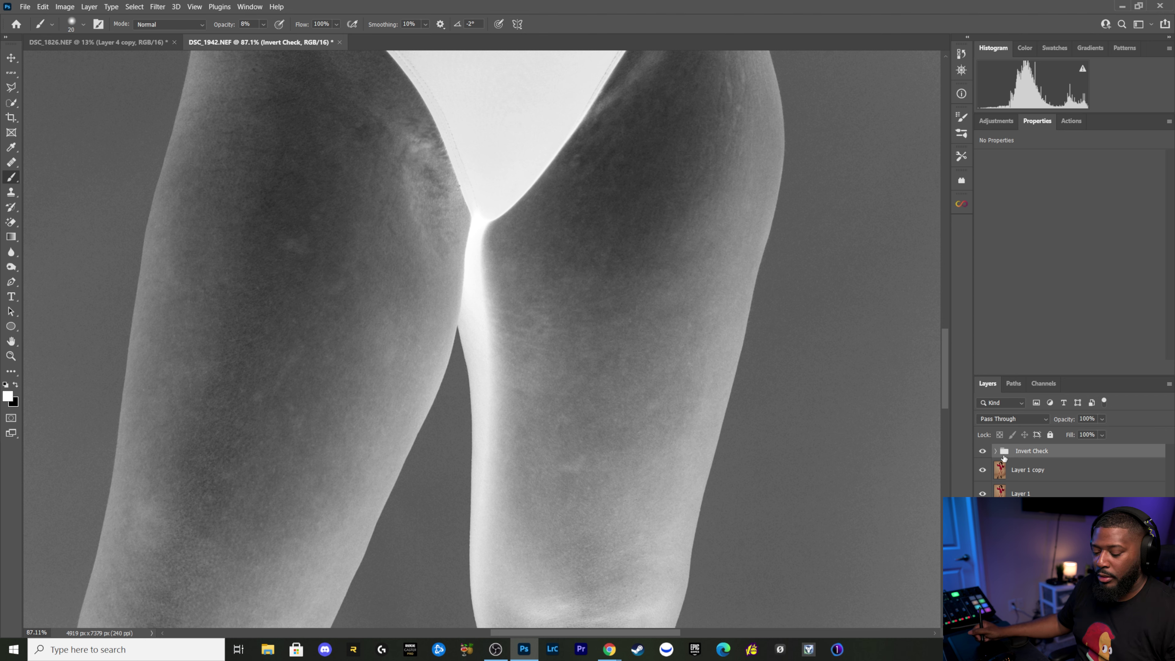
left_click(1039, 486)
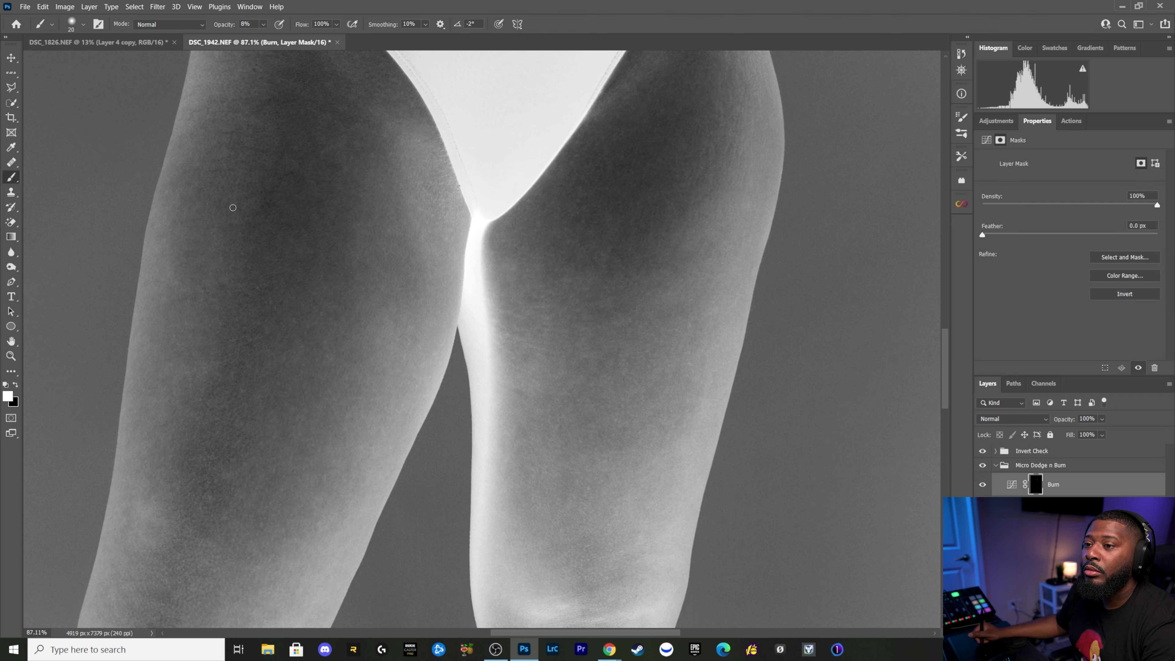
key("bracketleft")
key("bracketright")
key("bracketleft")
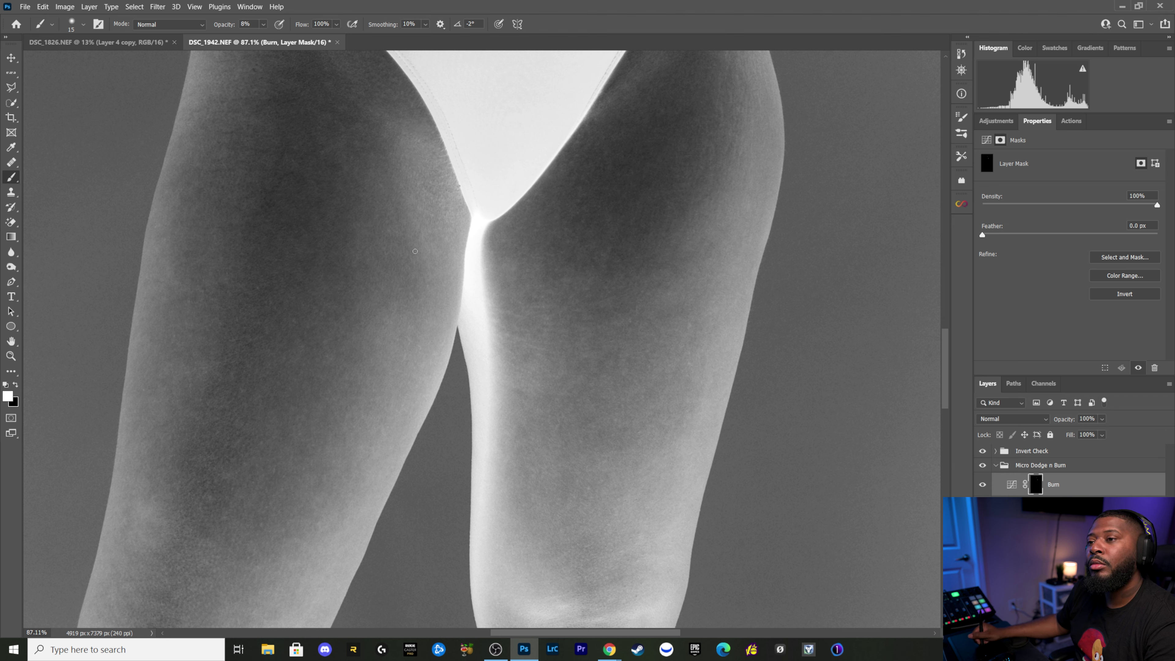
key("bracketright")
key("bracketright")
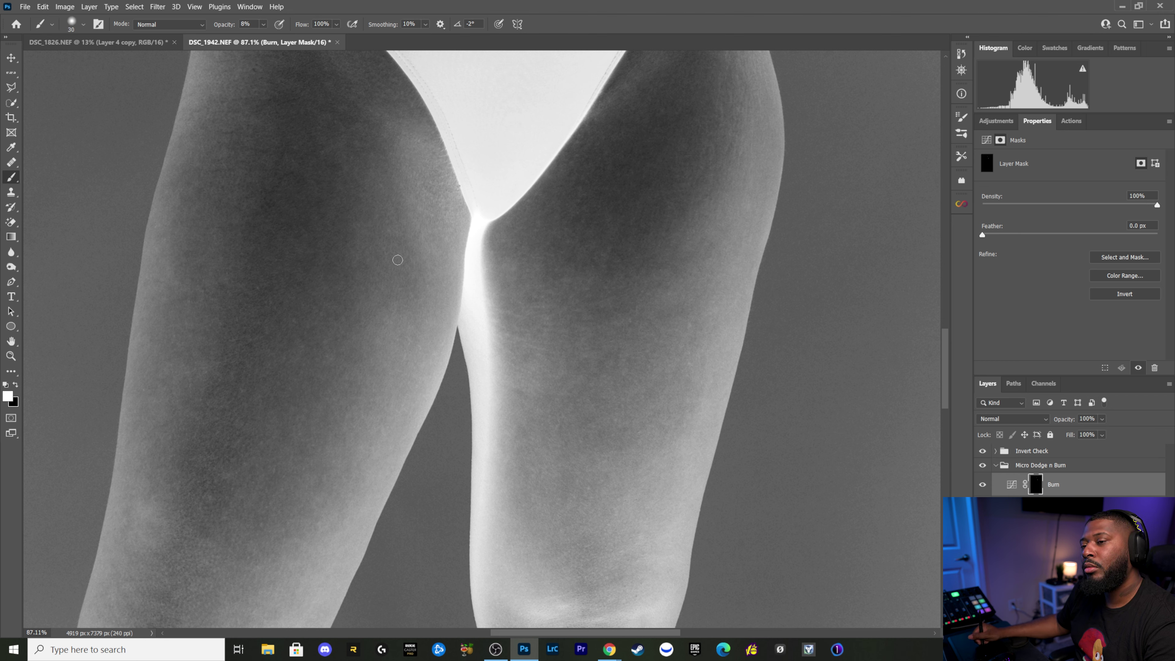
key("bracketleft")
key("bracketleft")
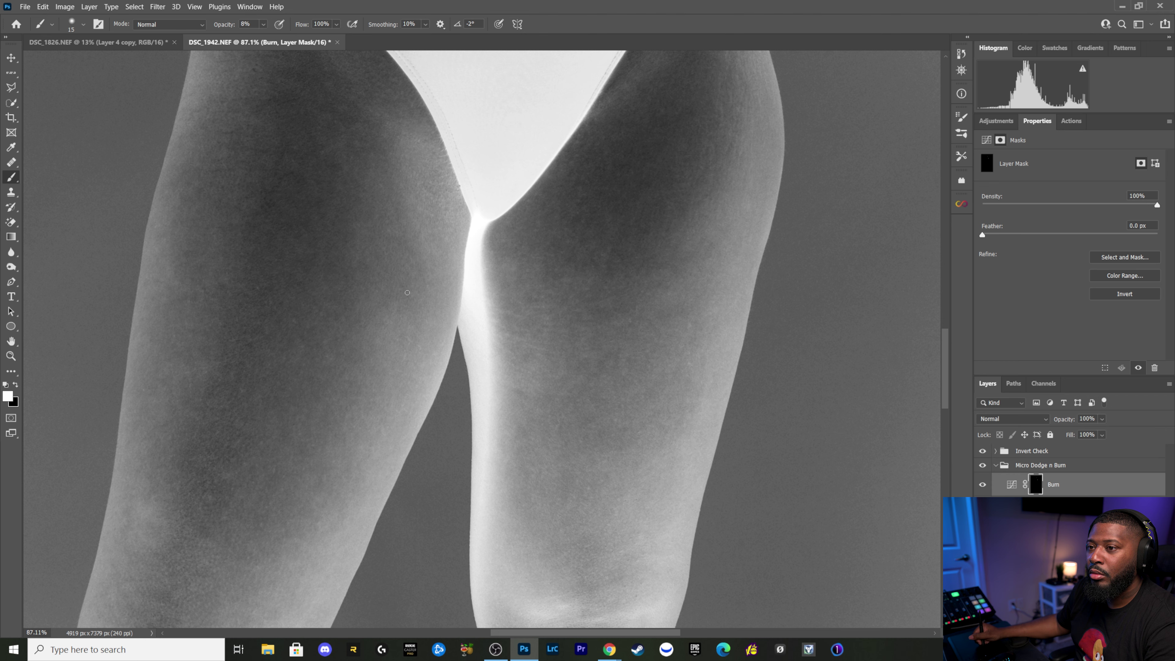
key("bracketright")
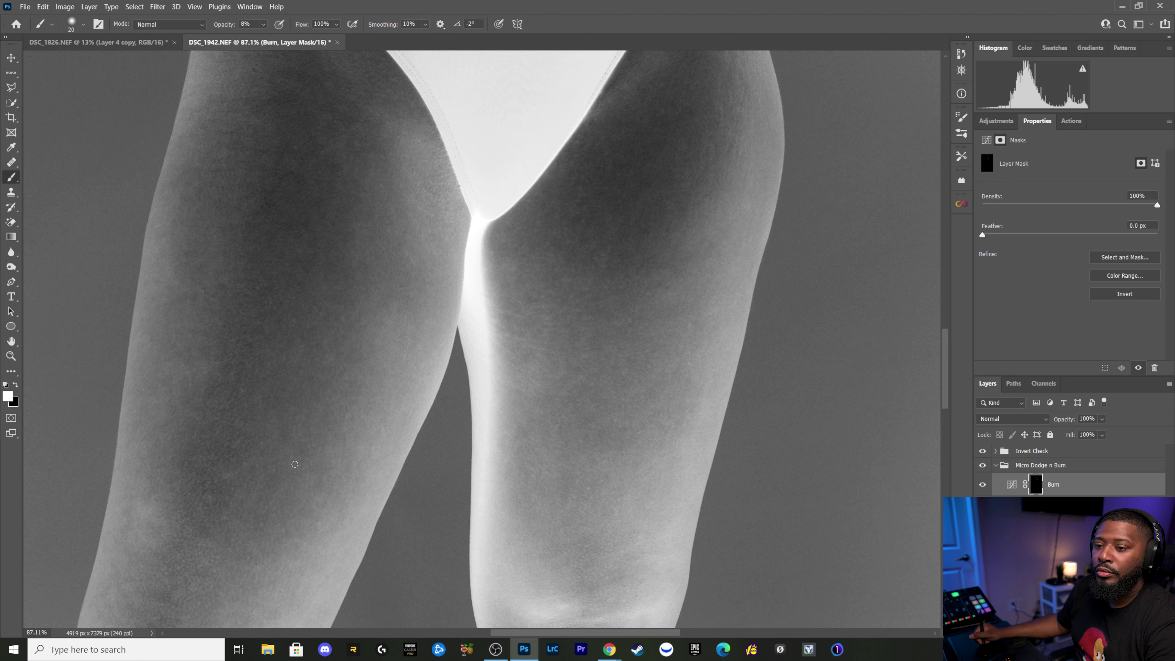
key("bracketright")
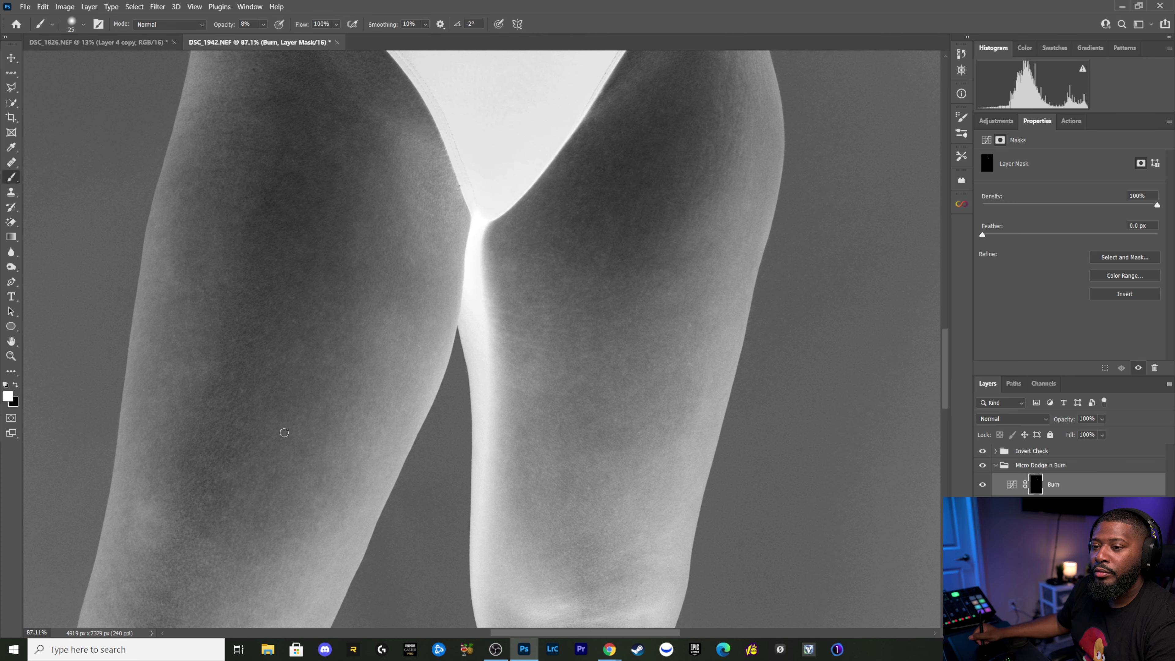
left_click_drag(306, 438, 510, 318)
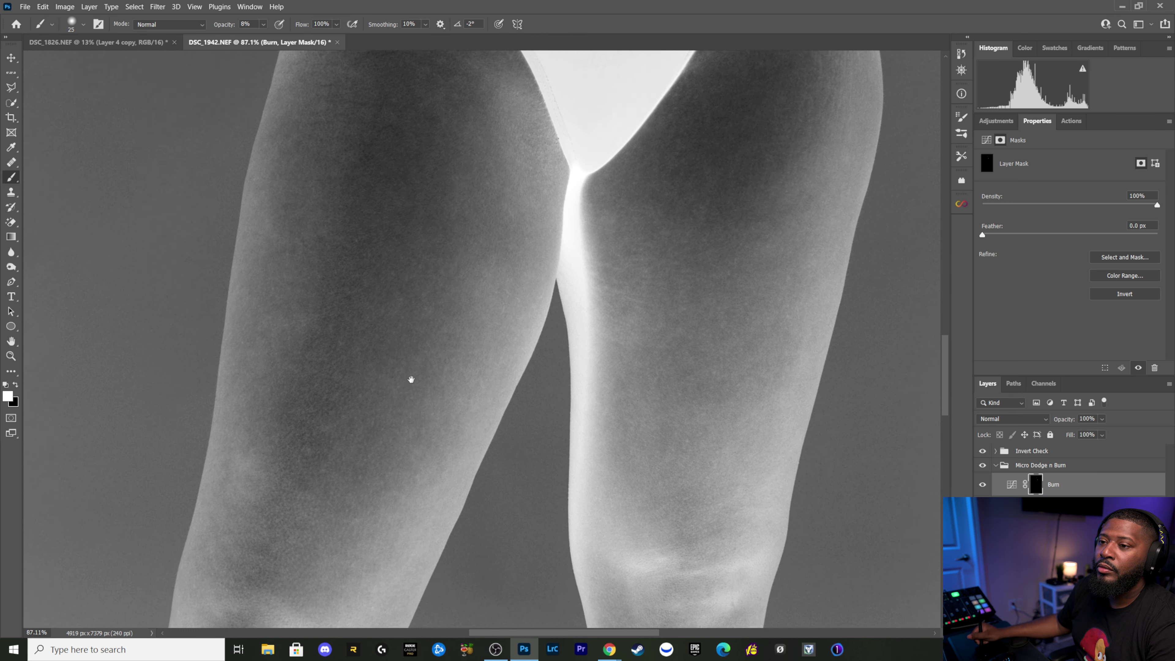
Step: Dodge dark spots on the lower left thigh toward the knee with a small brush
key("bracketleft")
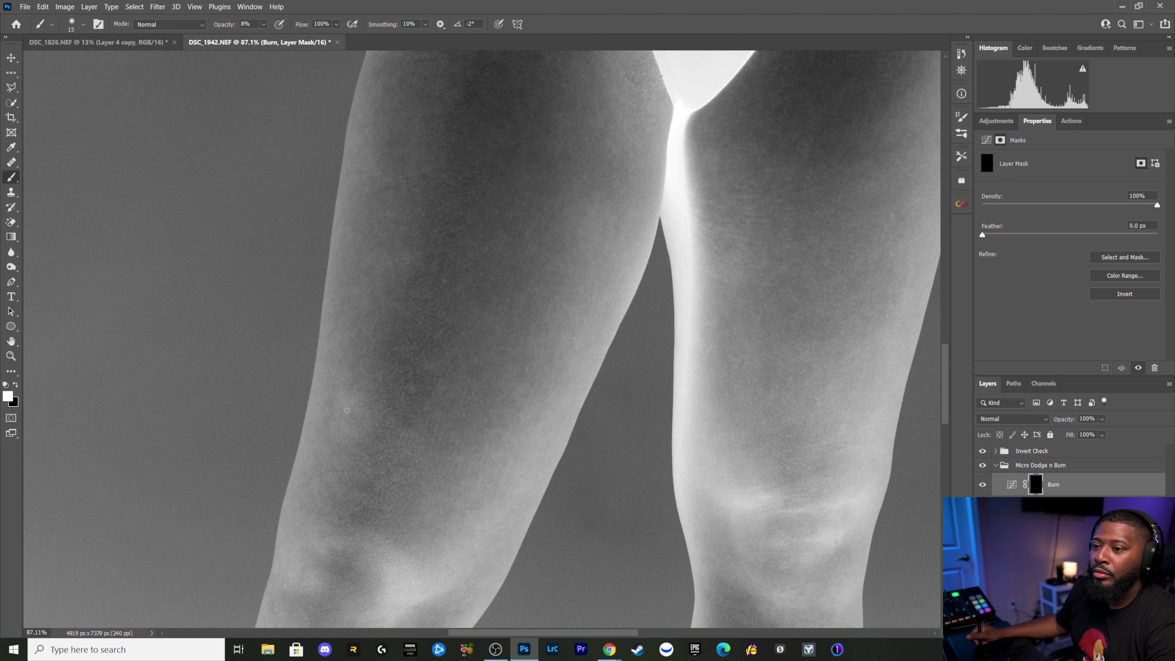
key("alt+bracketleft")
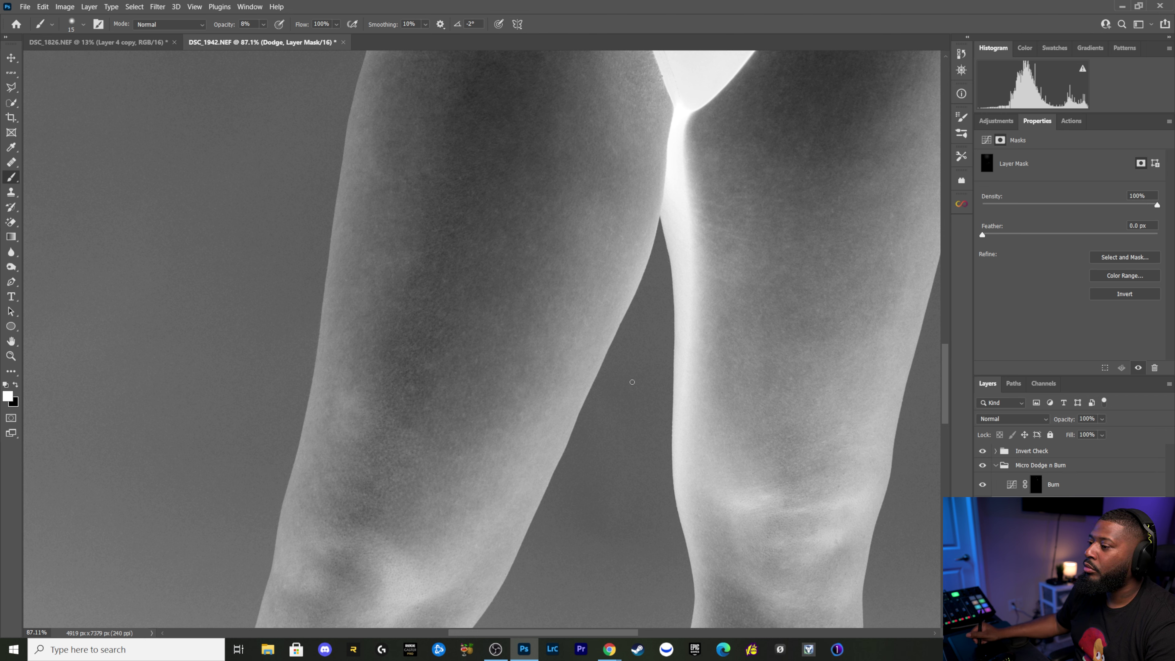
key("bracketright")
key("bracketright")
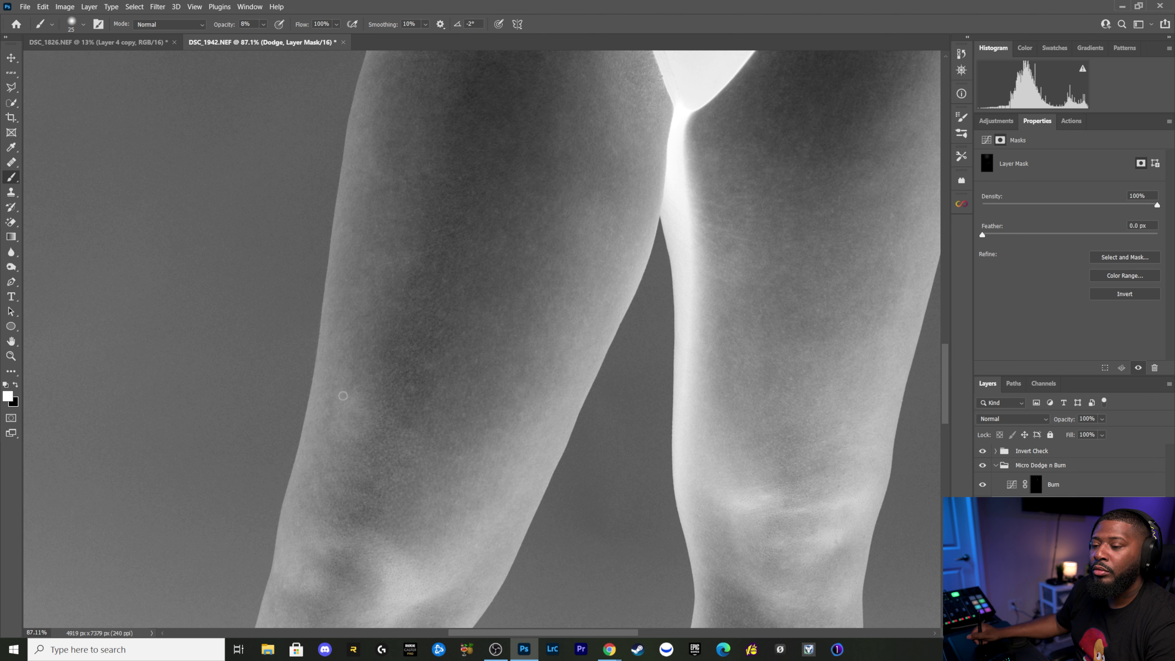
key("bracketleft")
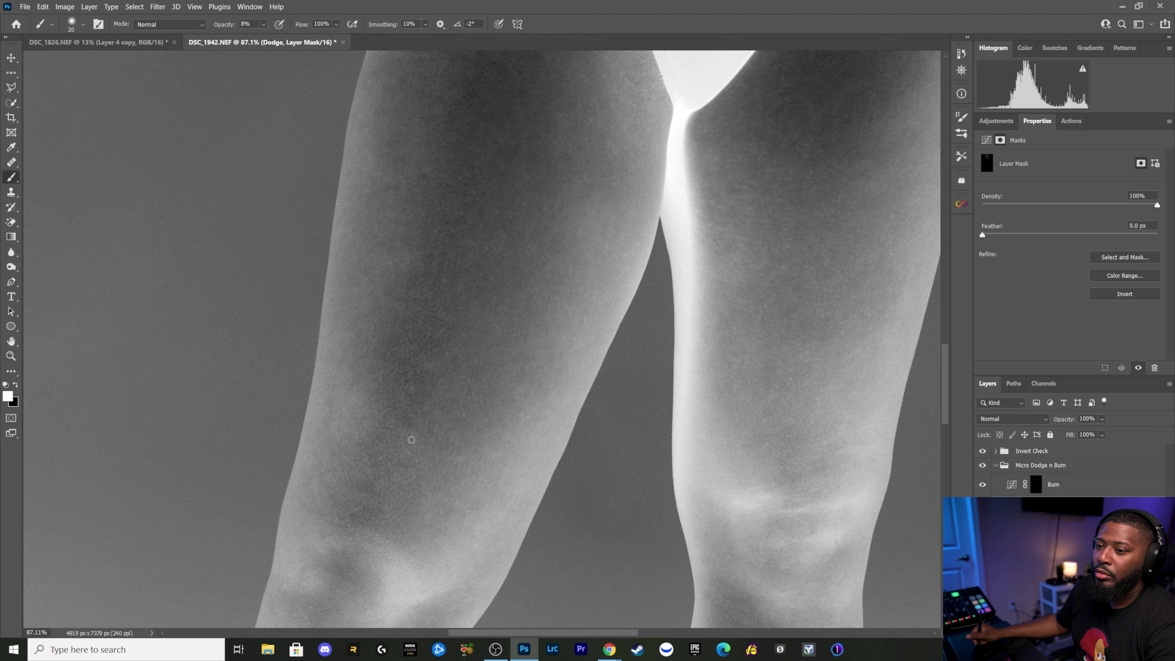
Step: Burn the lower left thigh's bright patches on the Burn mask, ending at a 15 brush
key("alt+bracketright")
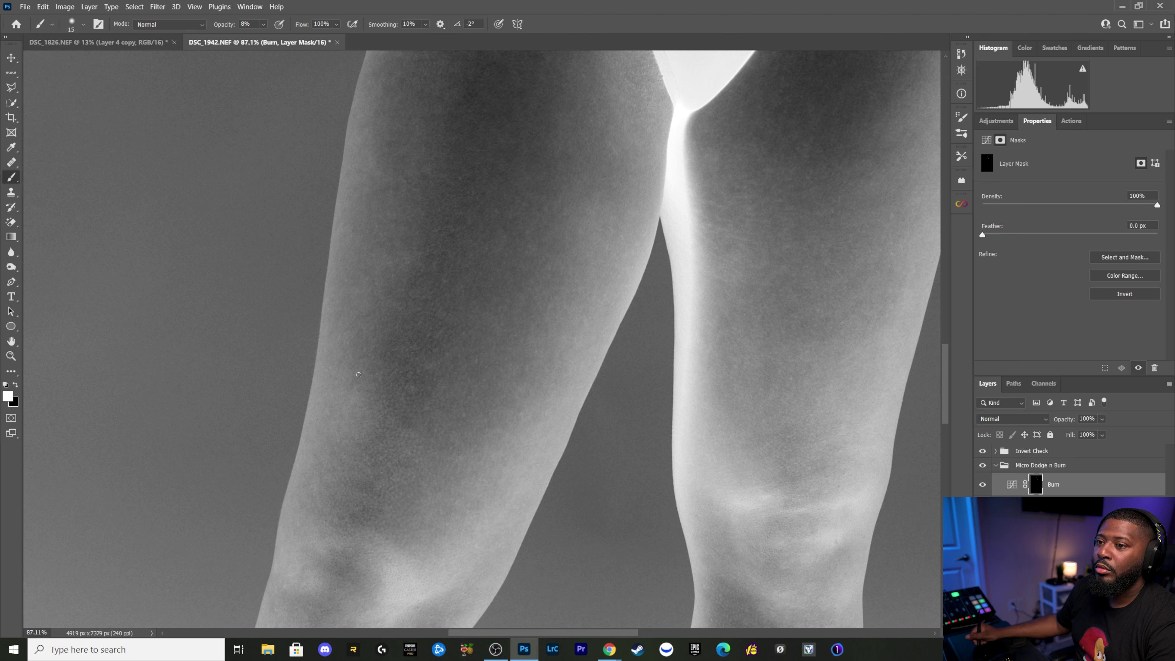
key("bracketright")
key("bracketright")
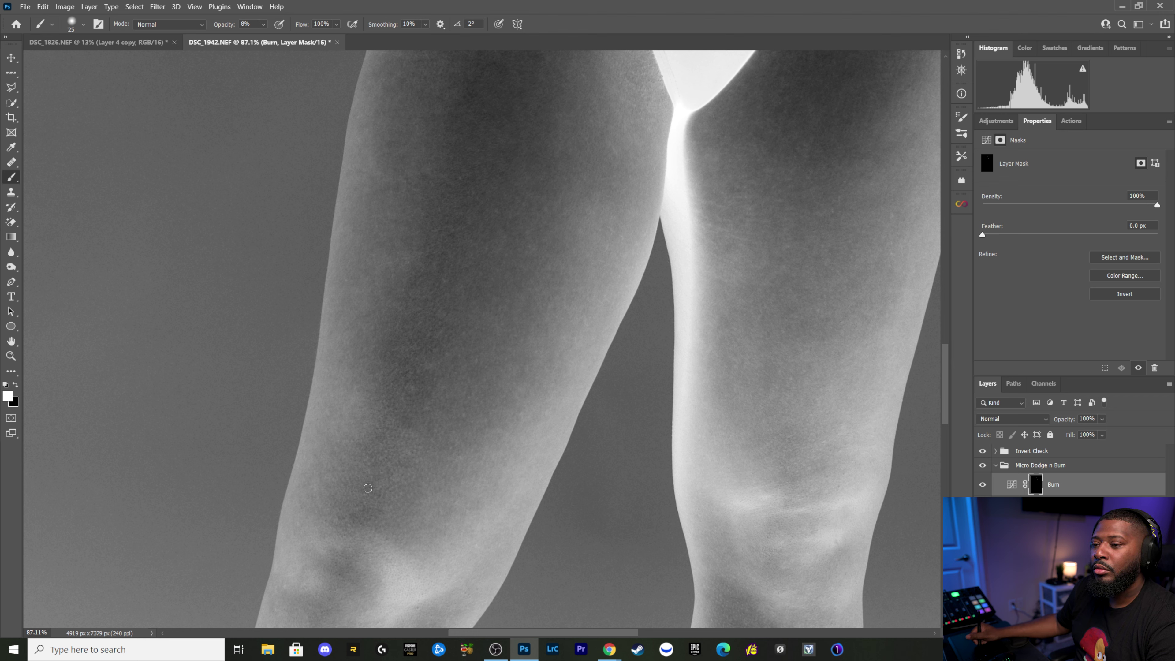
key("bracketleft")
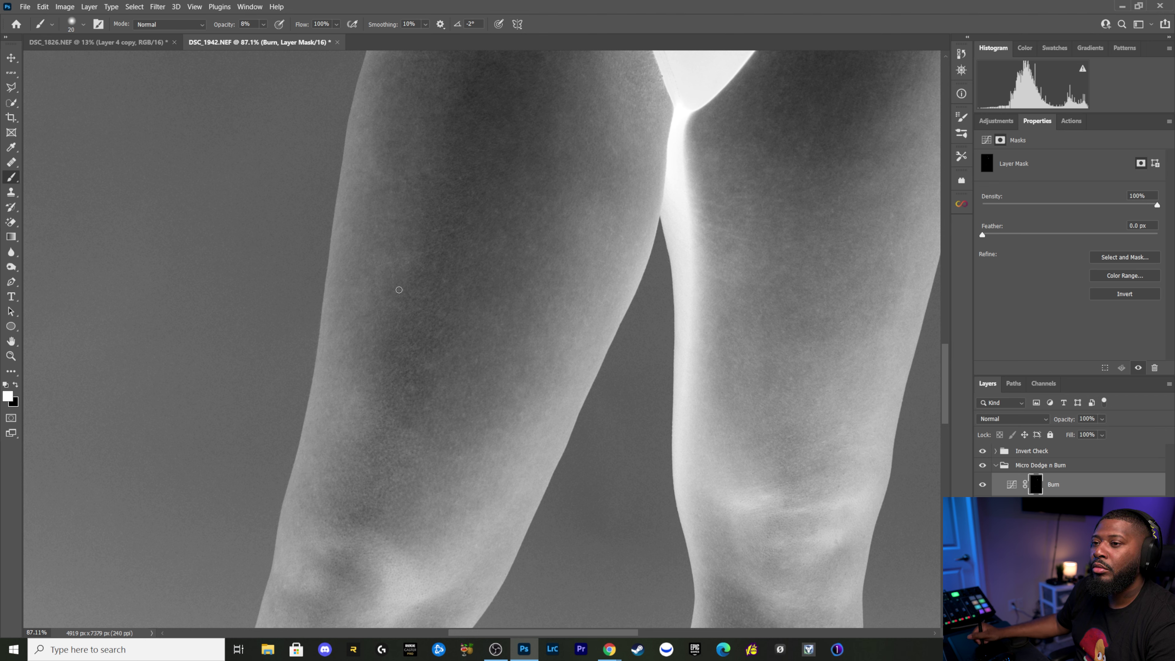
key("bracketright")
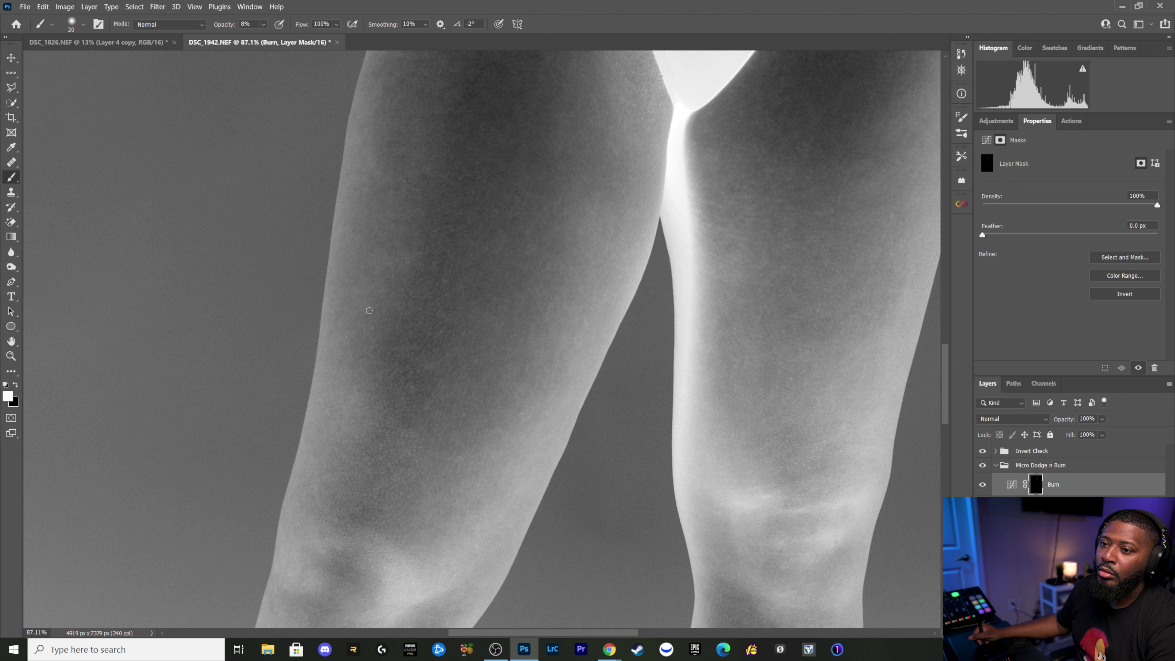
key("bracketright")
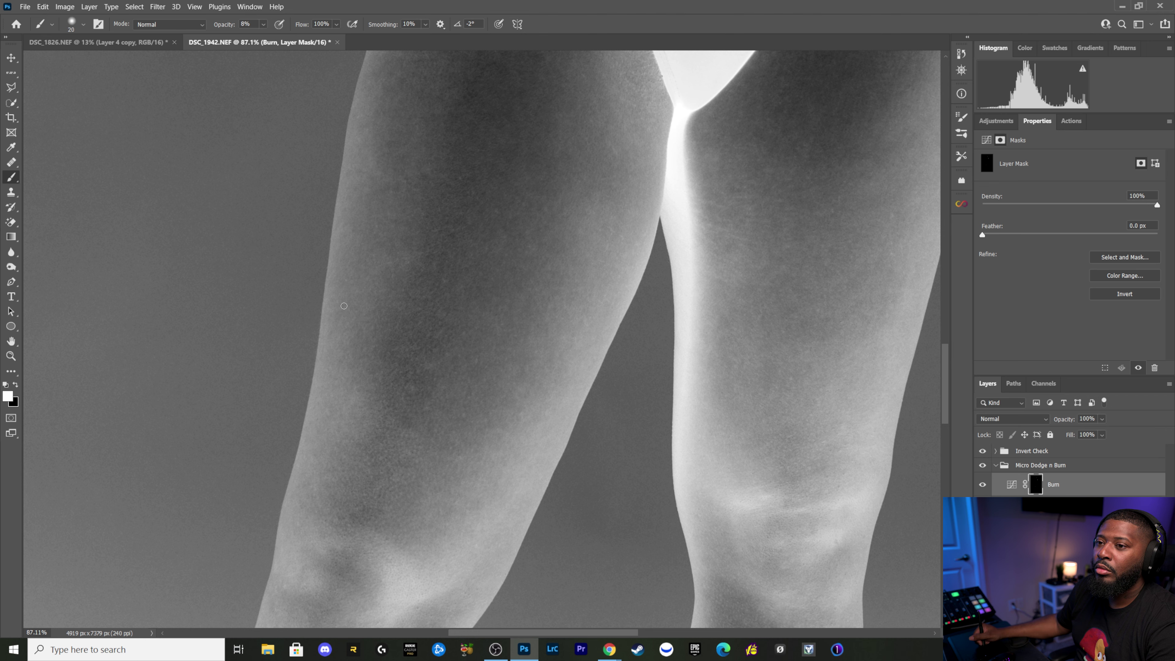
key("bracketleft")
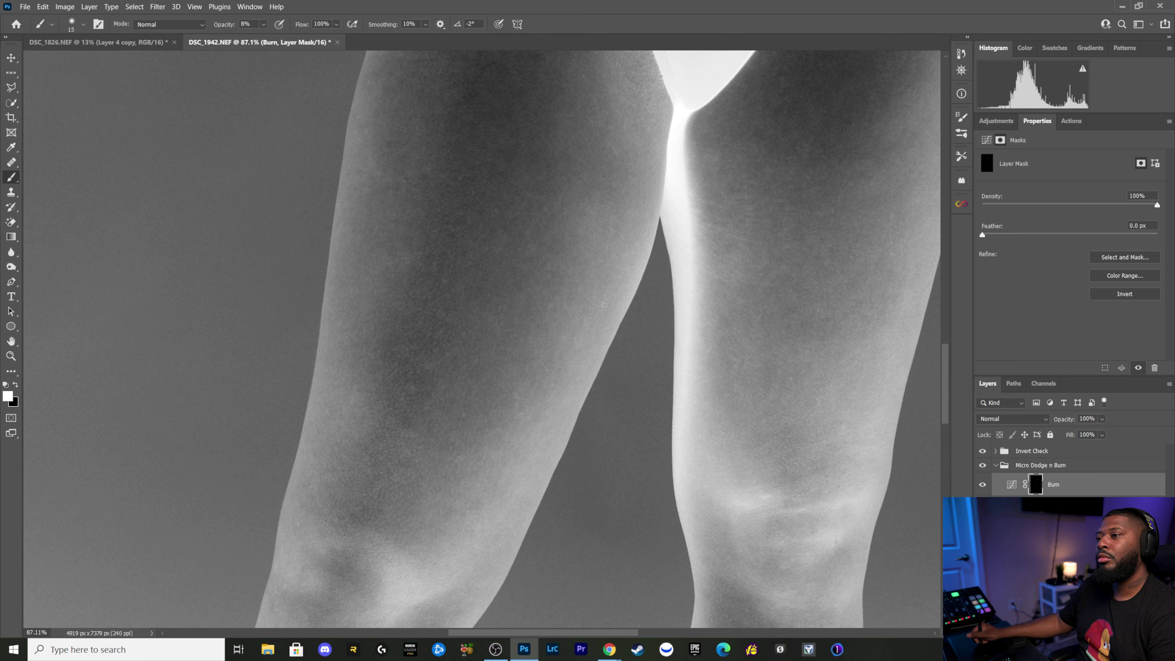
left_click_drag(537, 297, 664, 392)
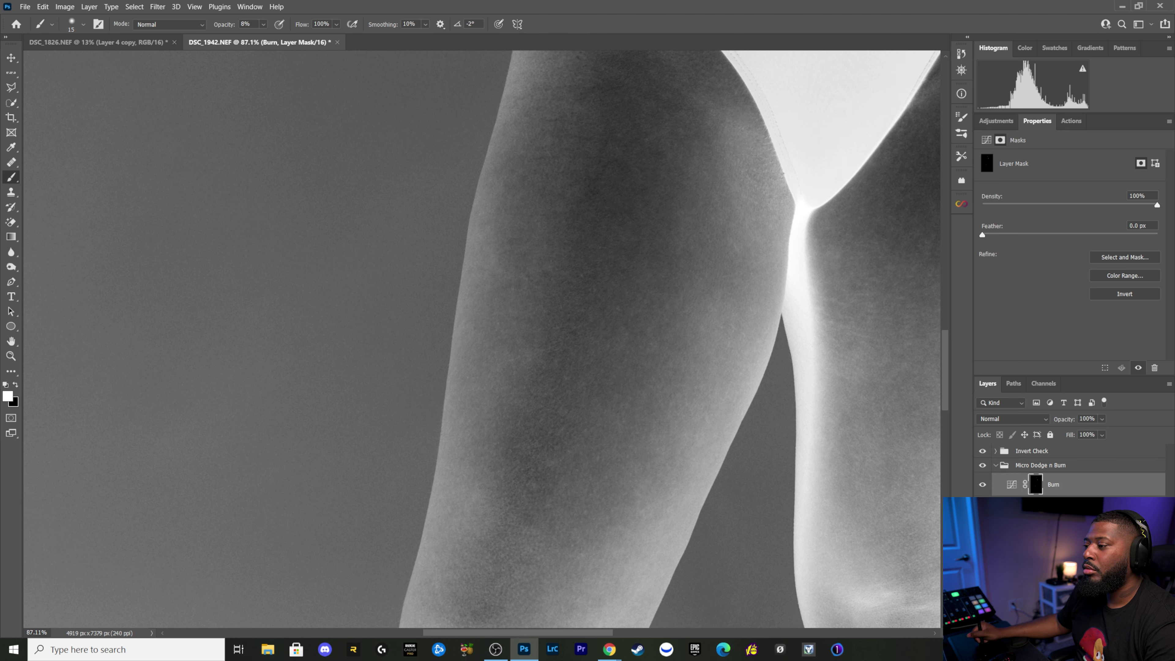
Step: Burn patchy tones on the upper inner thigh beside the swimsuit line with a fine brush
left_click(1111, 503)
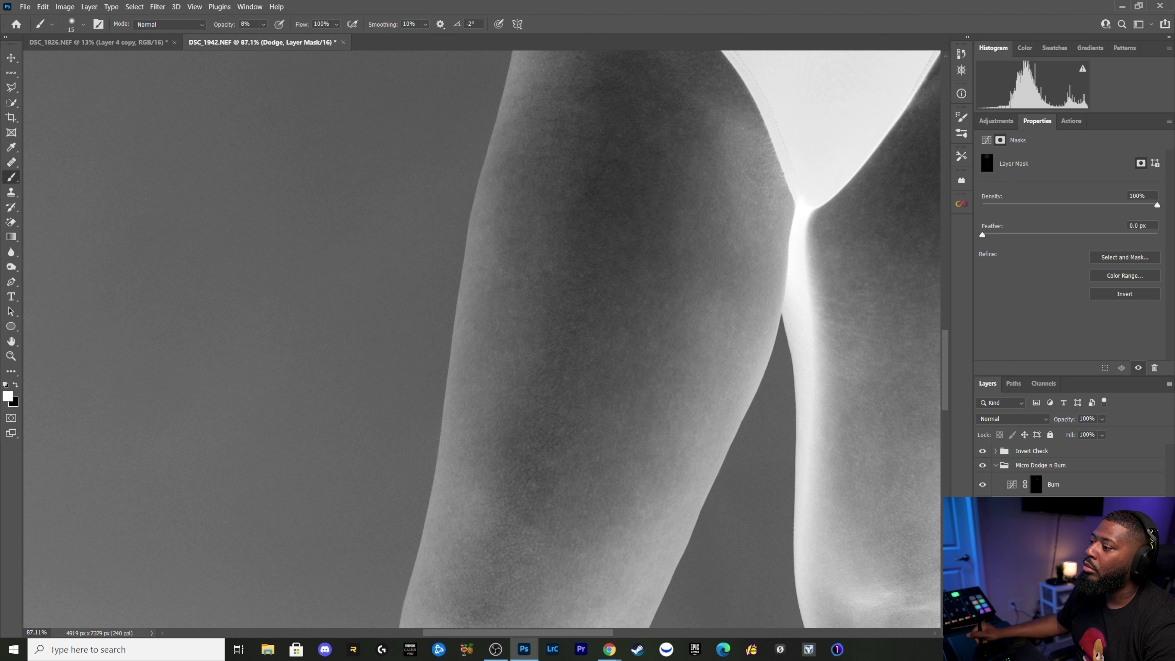
key("alt+bracketright")
key("bracketright")
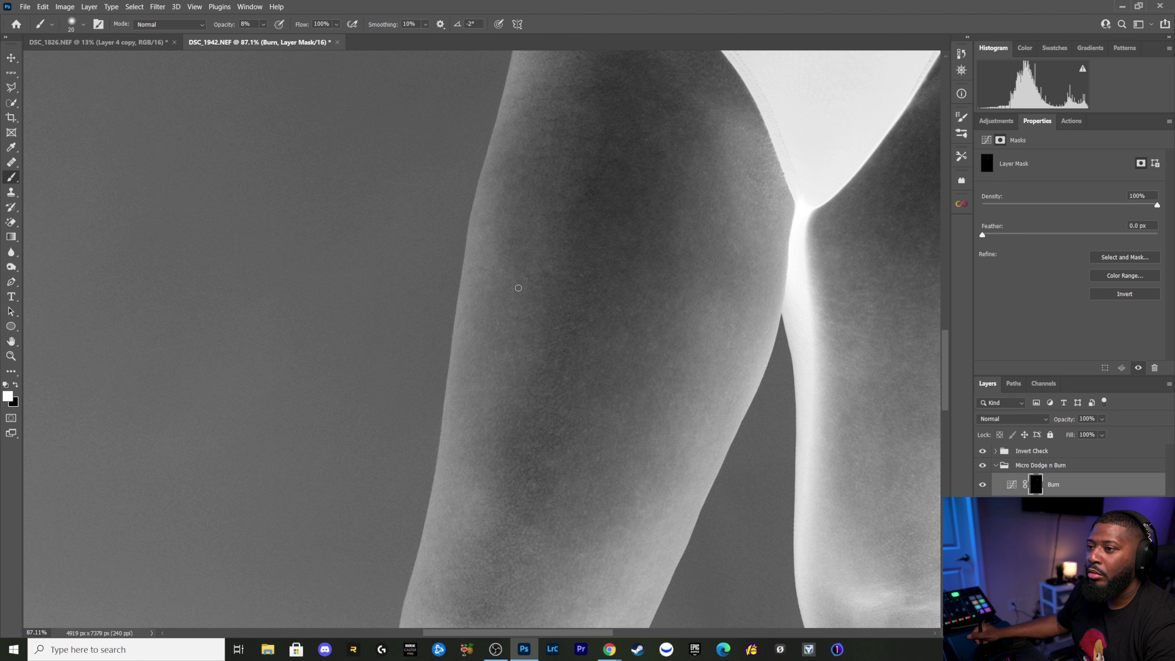
key("bracketleft")
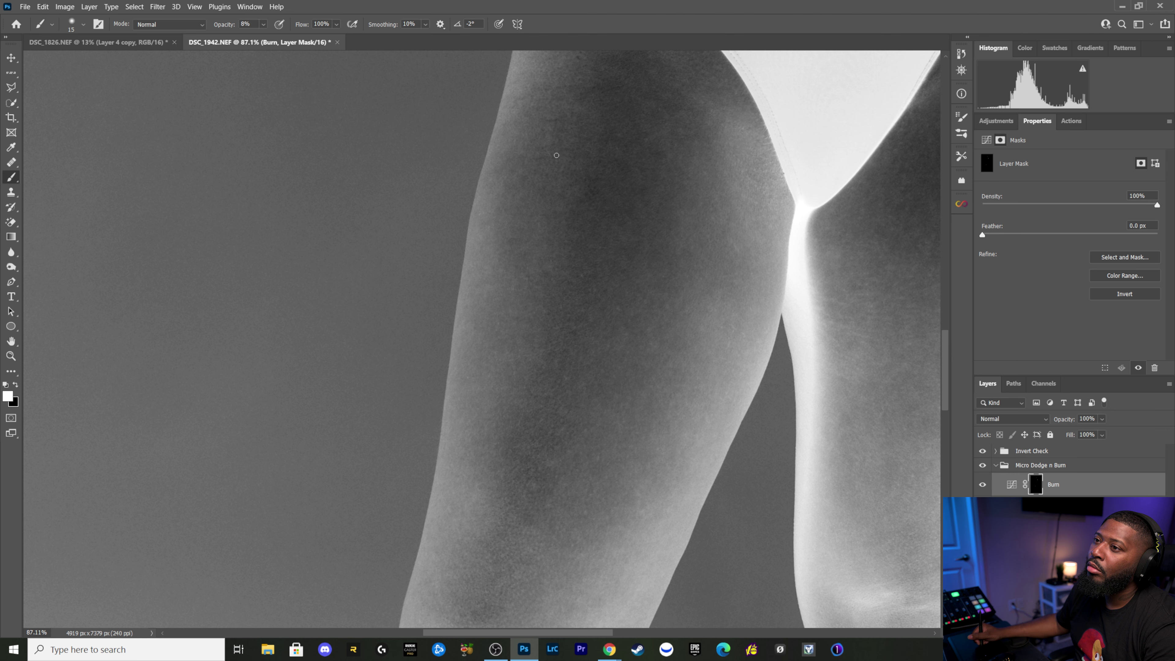
key("bracketleft")
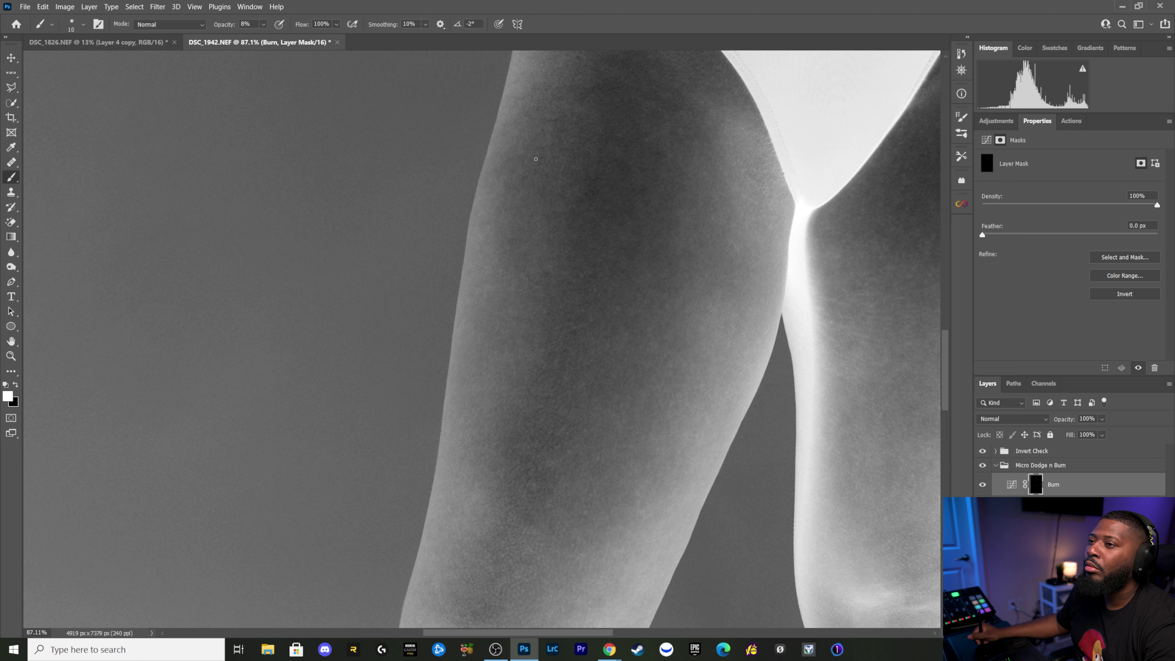
key("bracketright")
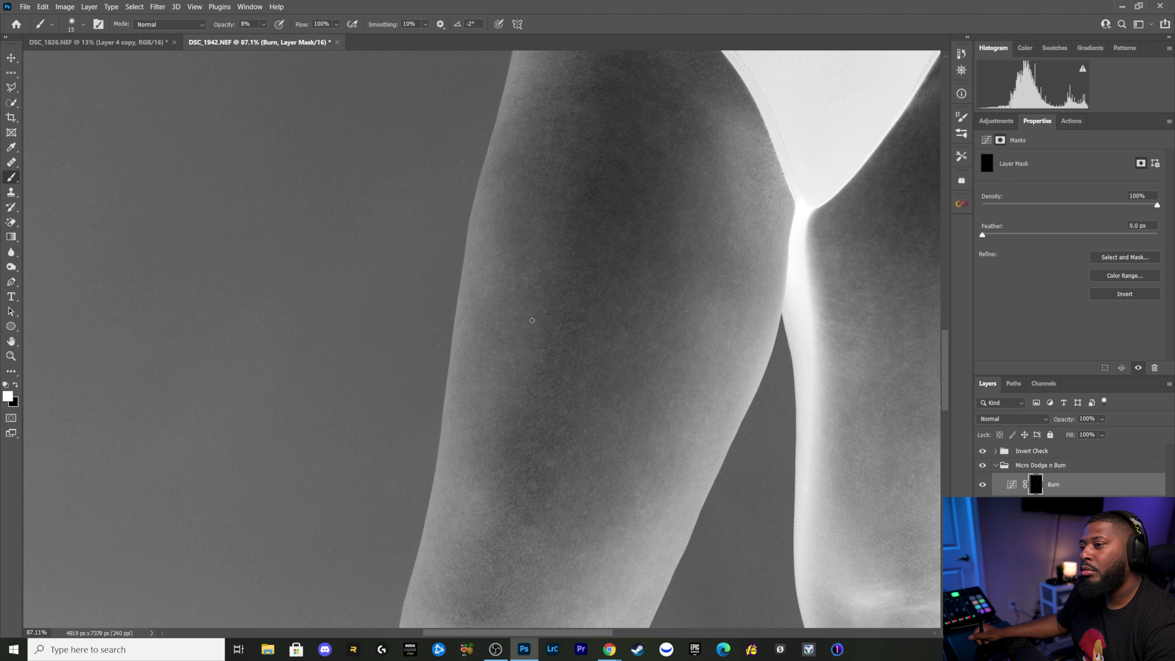
Step: Burn tiny spots with a smaller brush, then return to the Dodge layer and show its curve settings
key("bracketright")
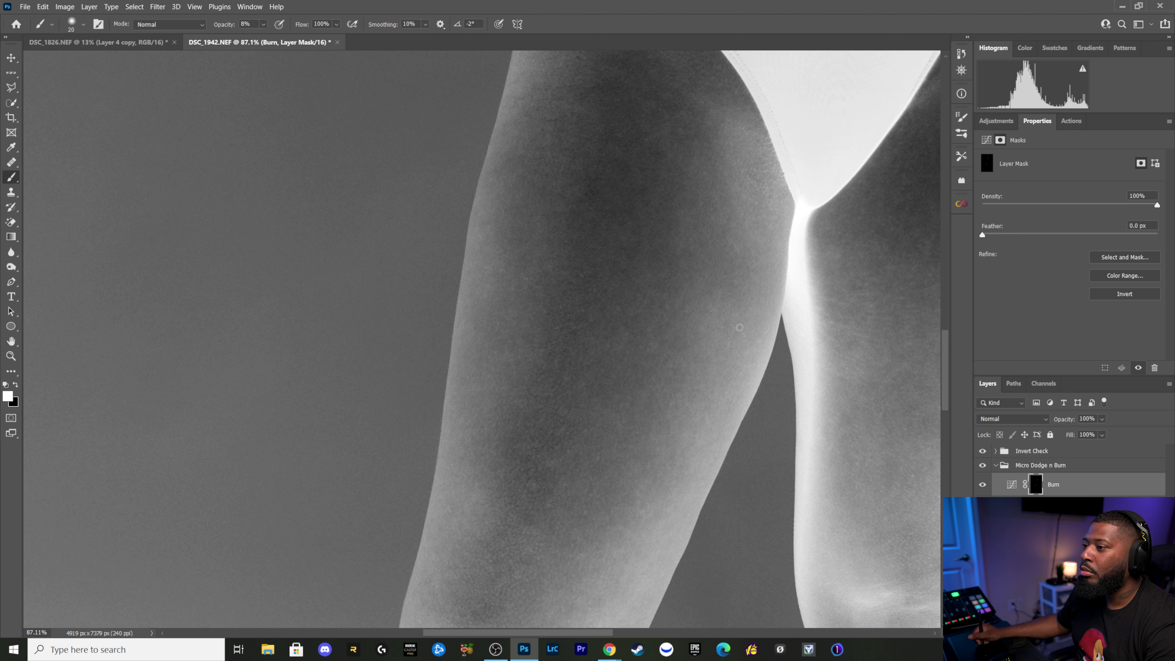
key("bracketleft")
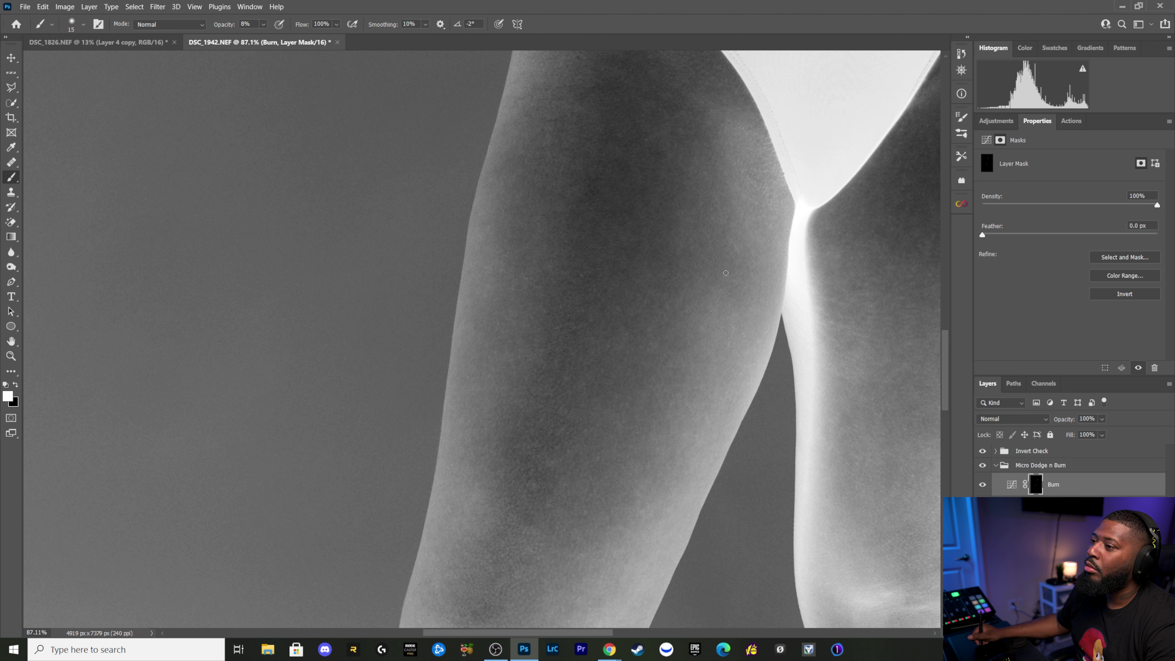
key("bracketright")
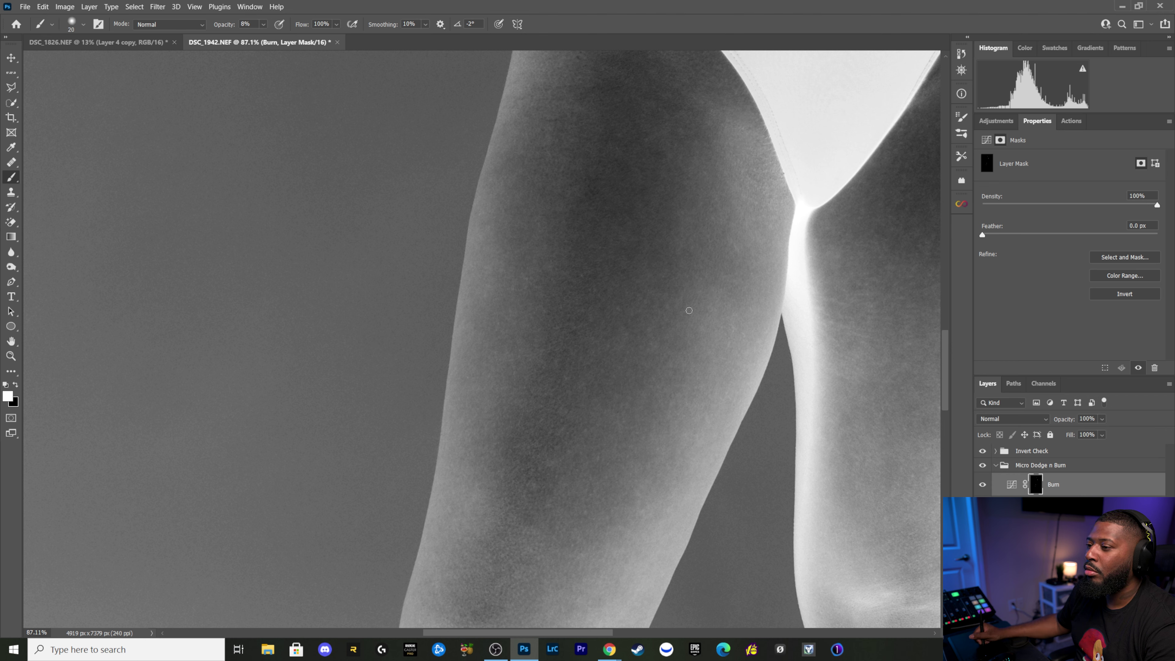
key("bracketleft")
key("bracketleft")
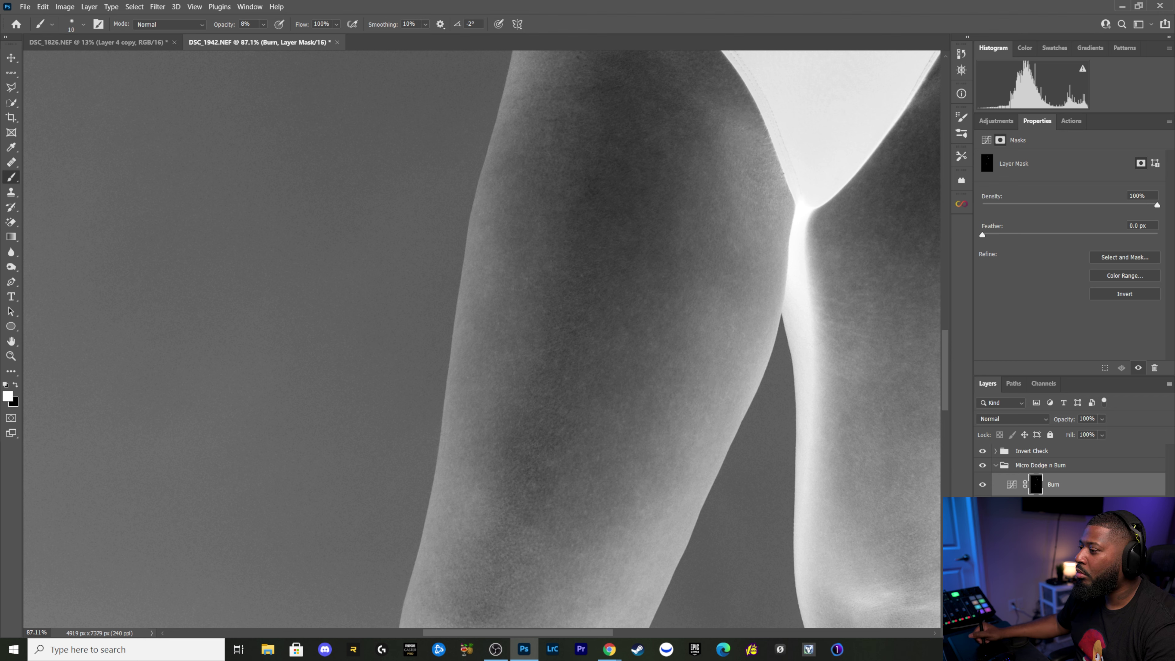
key("alt+bracketleft")
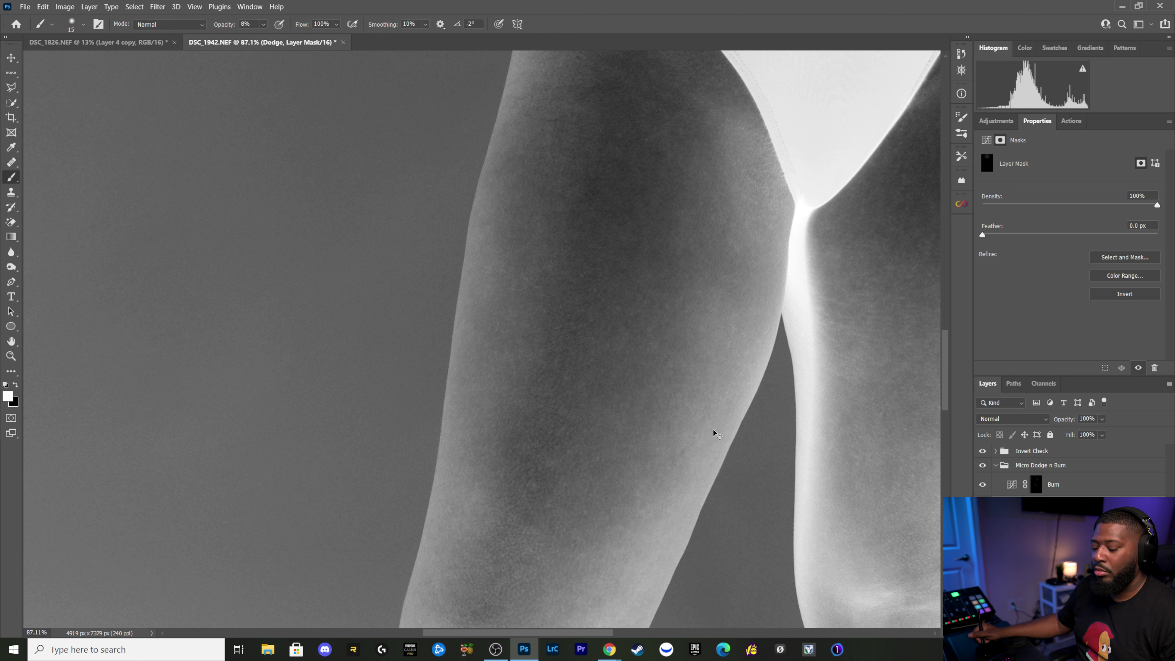
left_click(1013, 503)
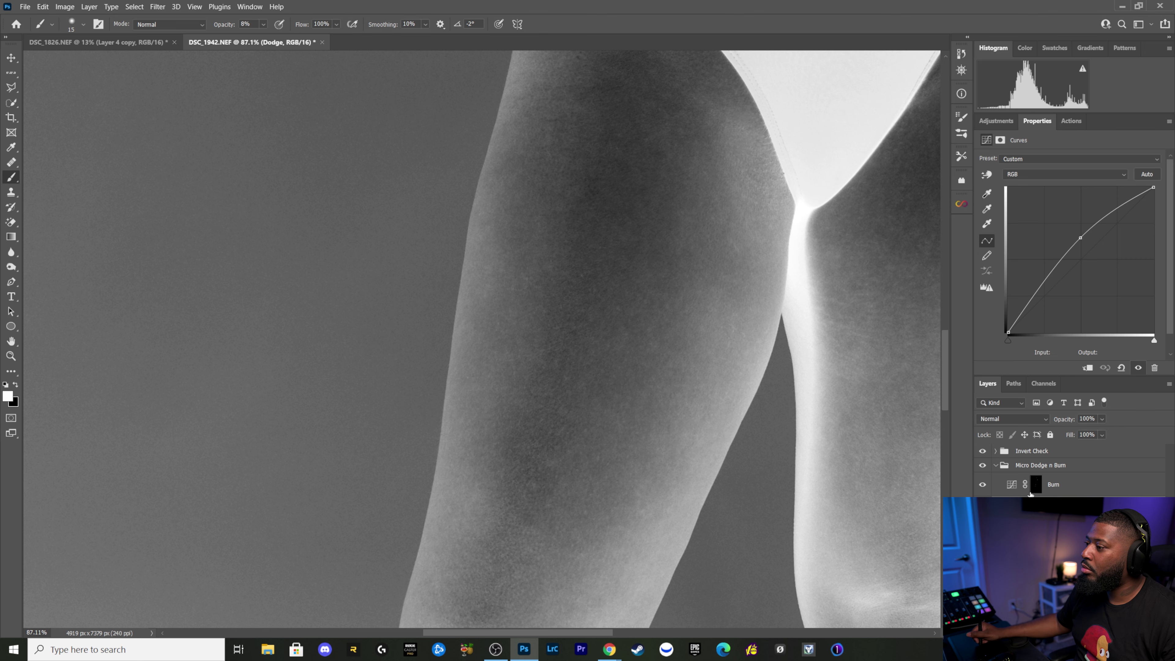
Step: Reselect the Burn layer mask, exit Select and Mask, and set the brush to 20 px
left_click(1034, 492)
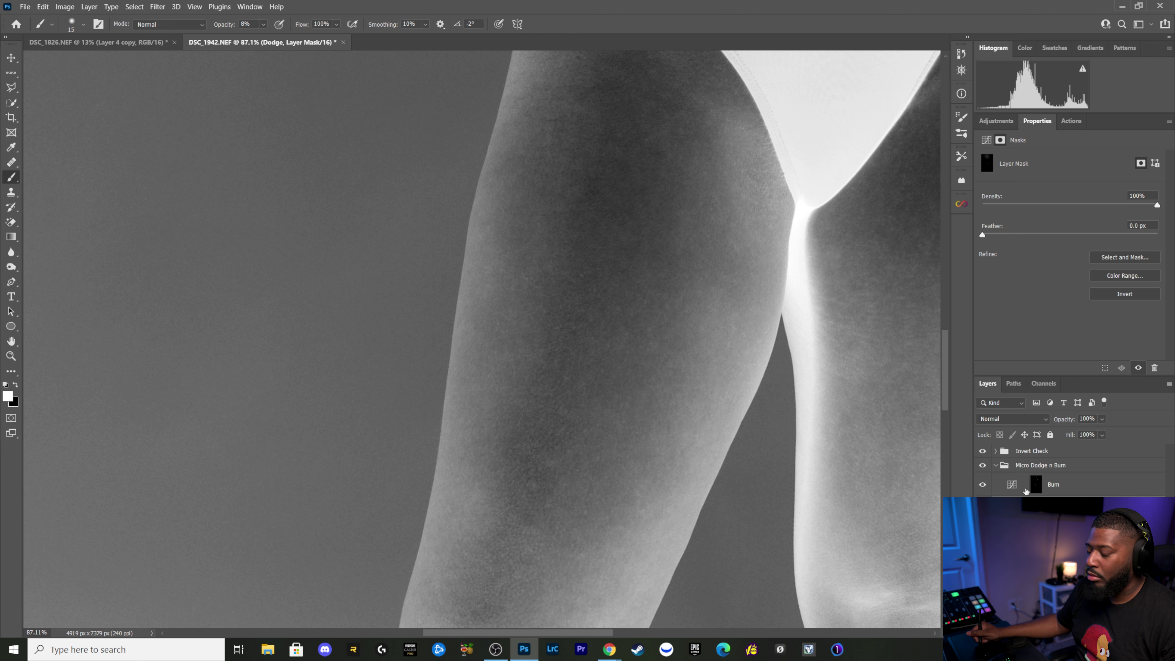
left_click(1039, 487)
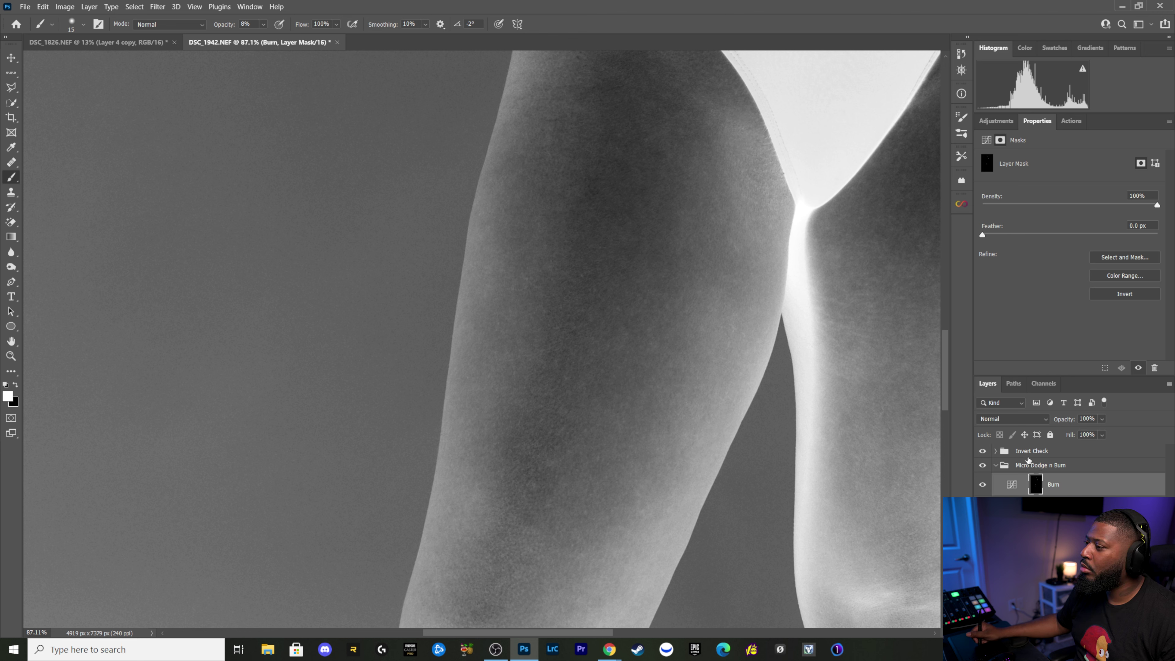
key("alt+ctrl+r")
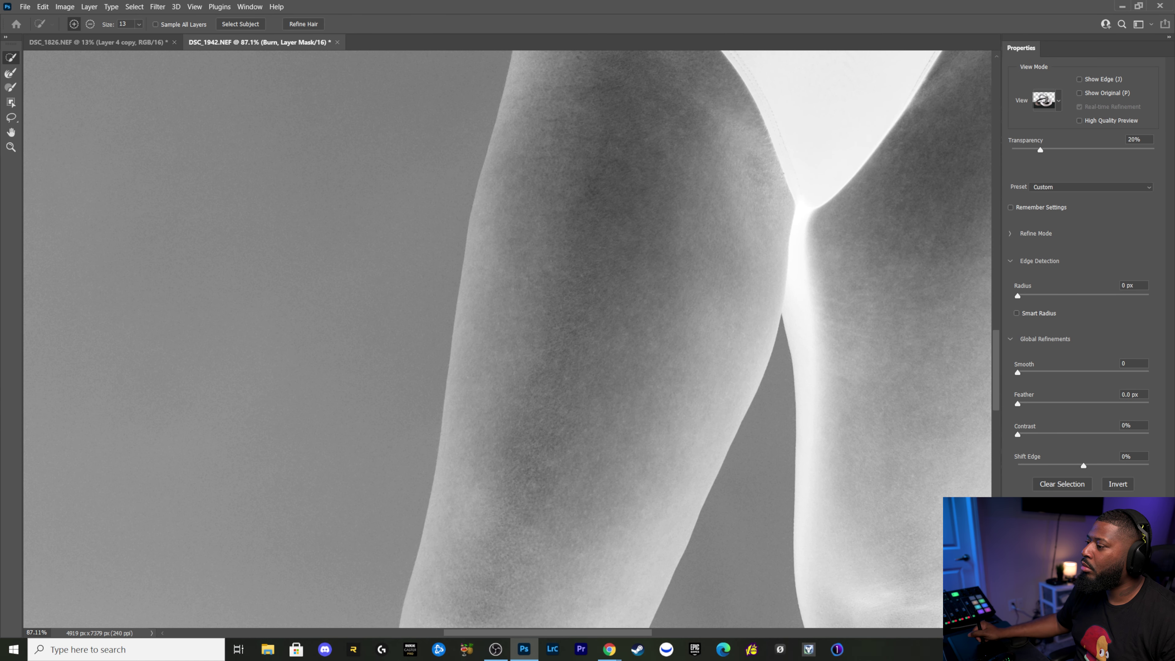
key("Escape")
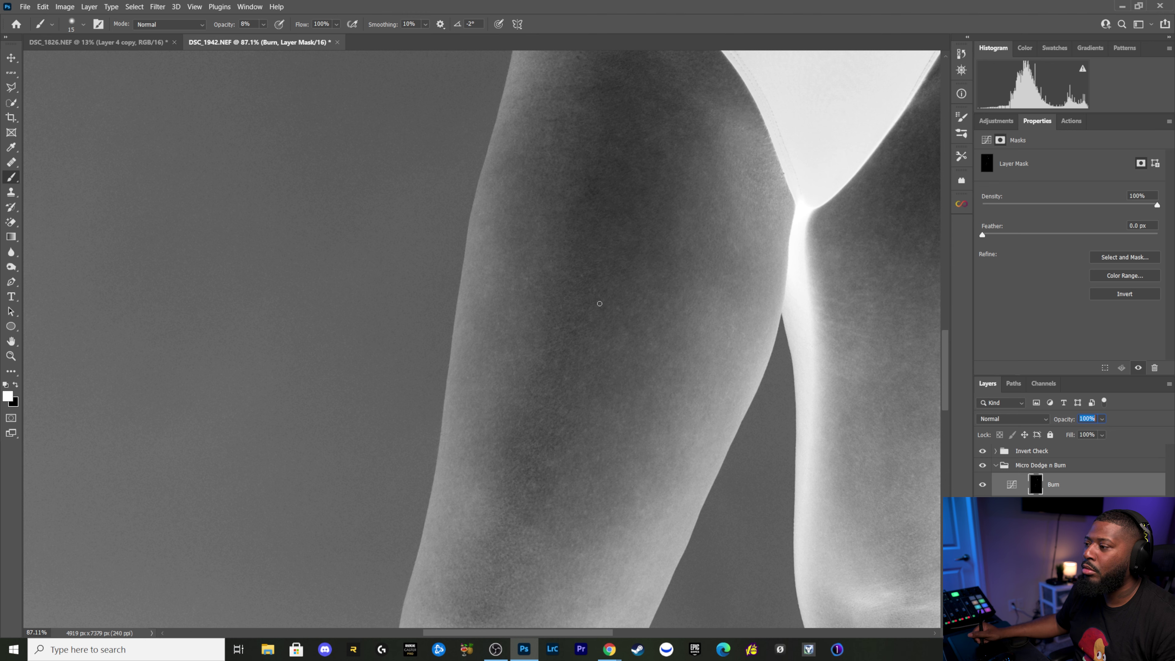
key("bracketright")
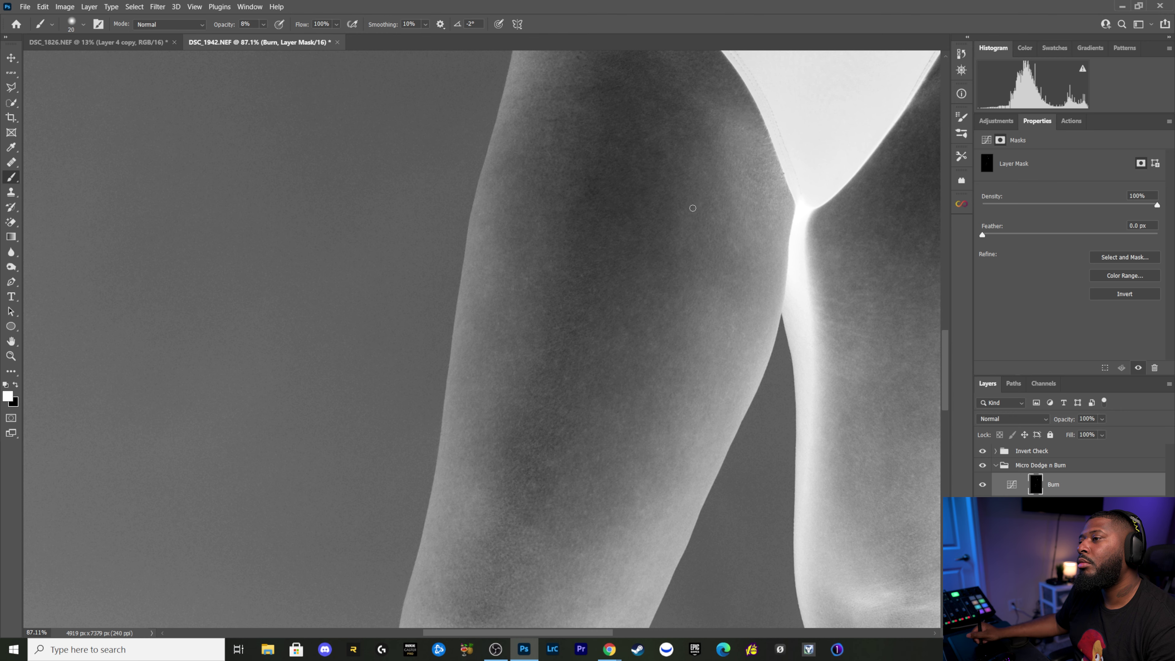
Step: Frame both upper thighs and burn small bright blotches on the right thigh with a 15–20 px brush
left_click_drag(705, 212, 543, 339)
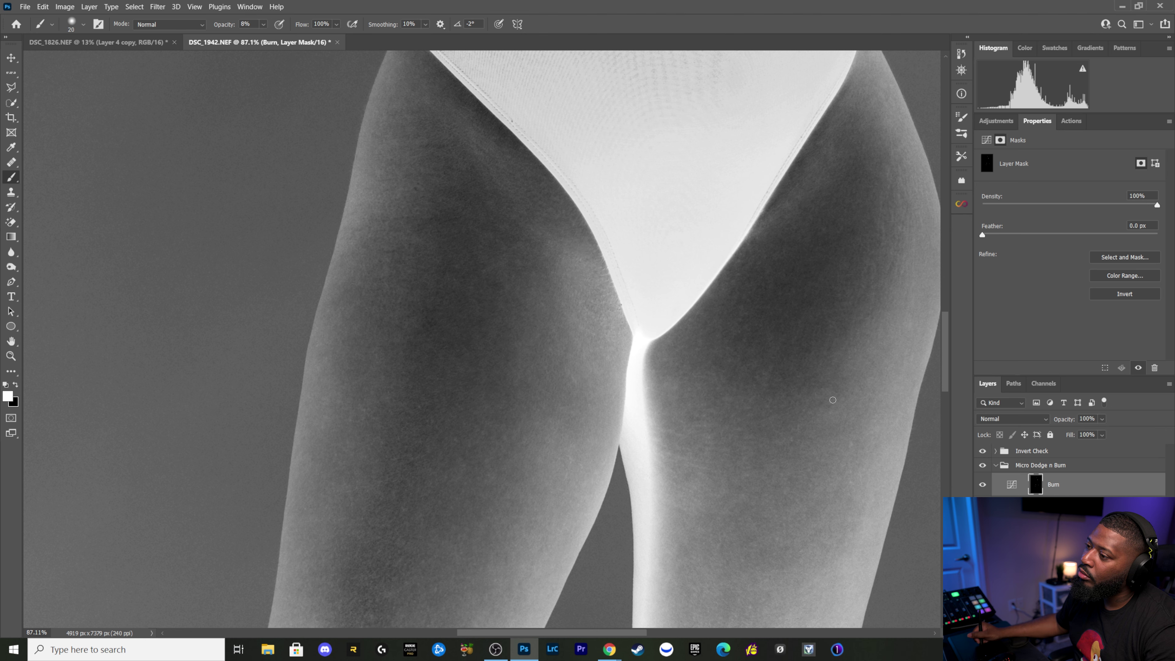
key("bracketleft")
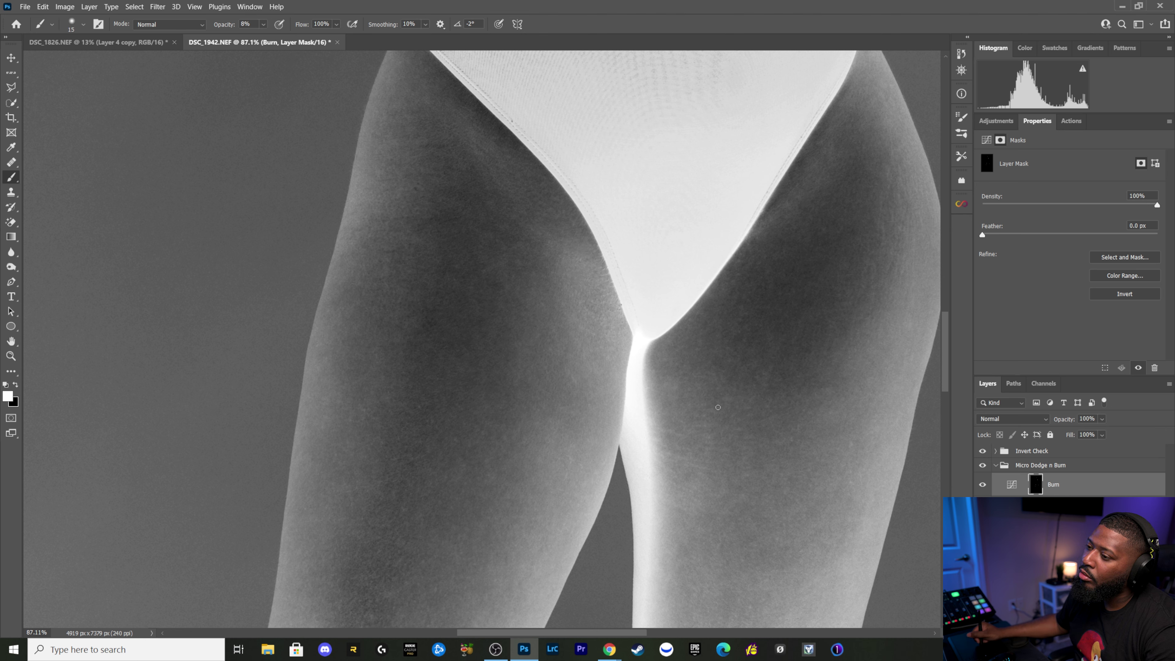
key("bracketright")
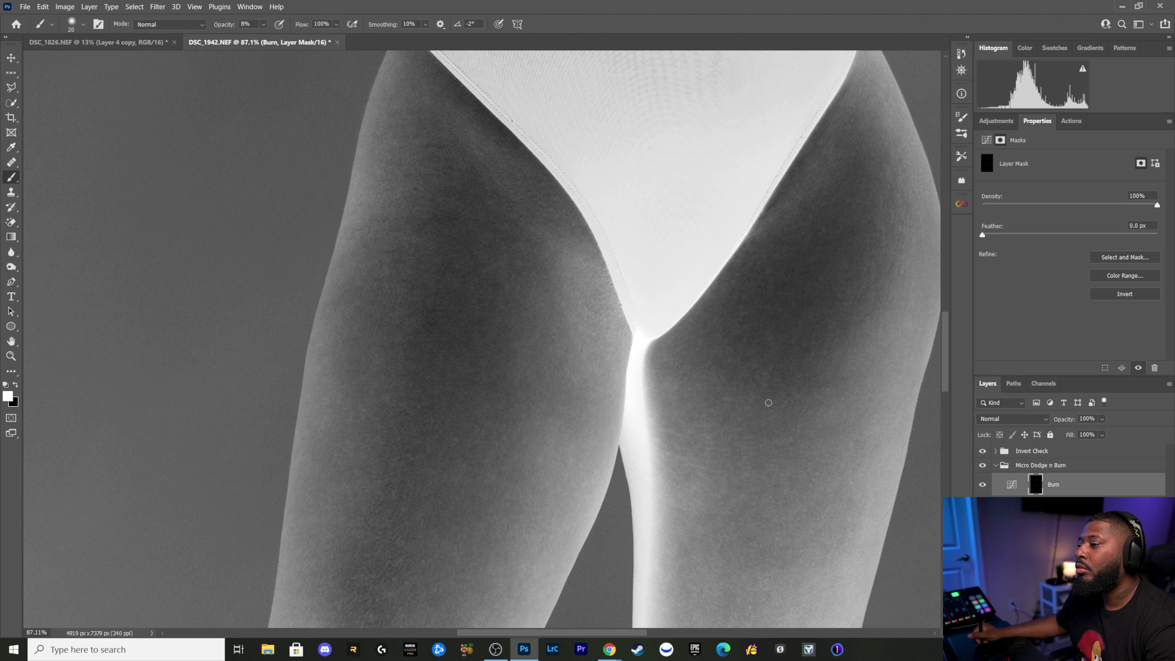
key("bracketleft")
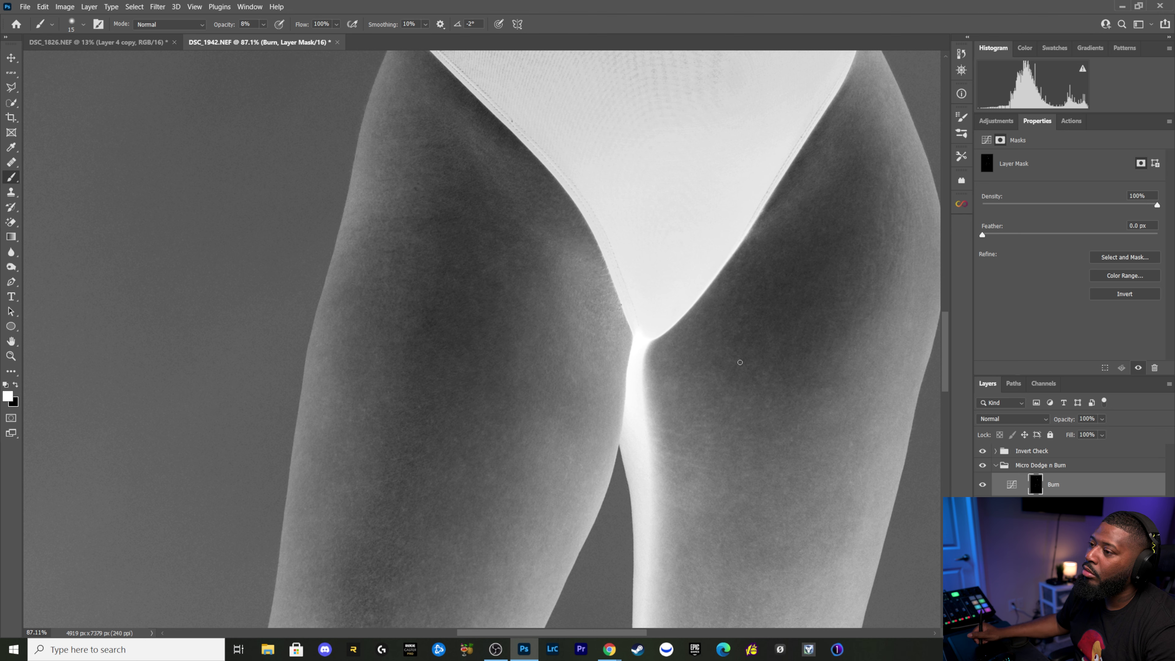
key("bracketright")
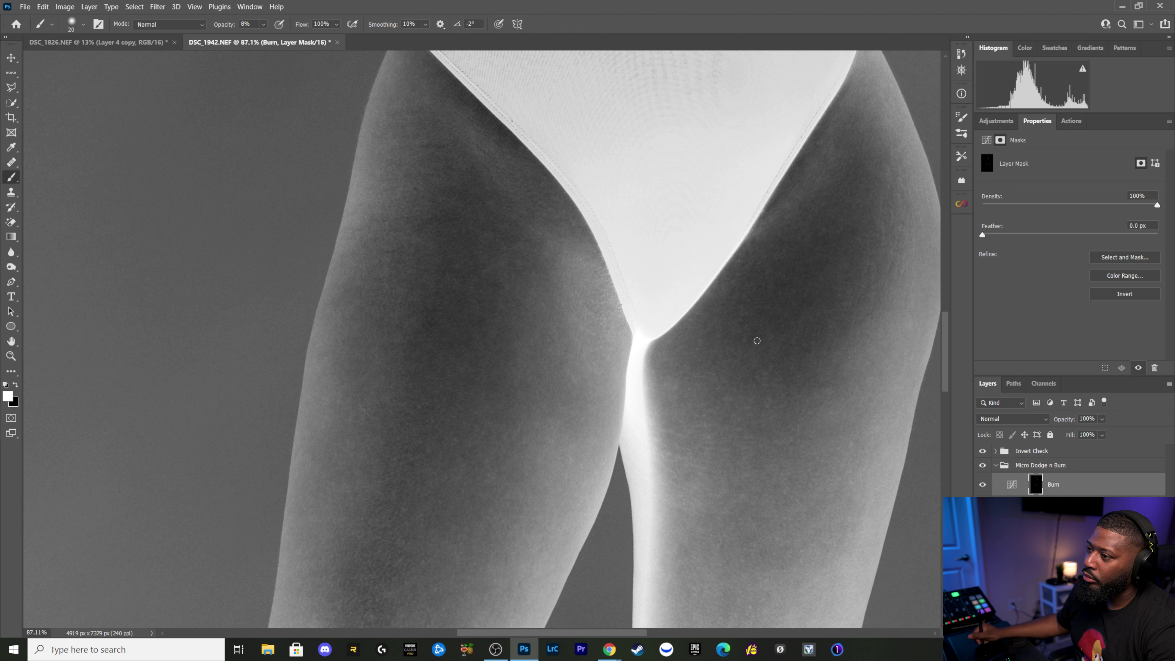
key("bracketleft")
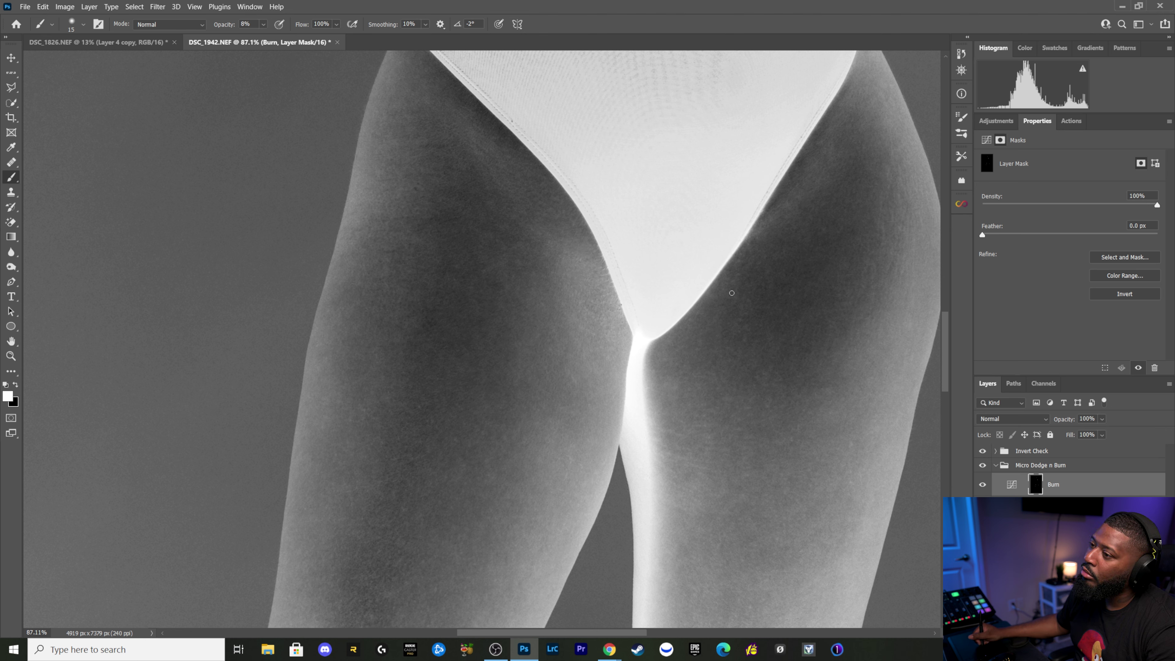
key("bracketright")
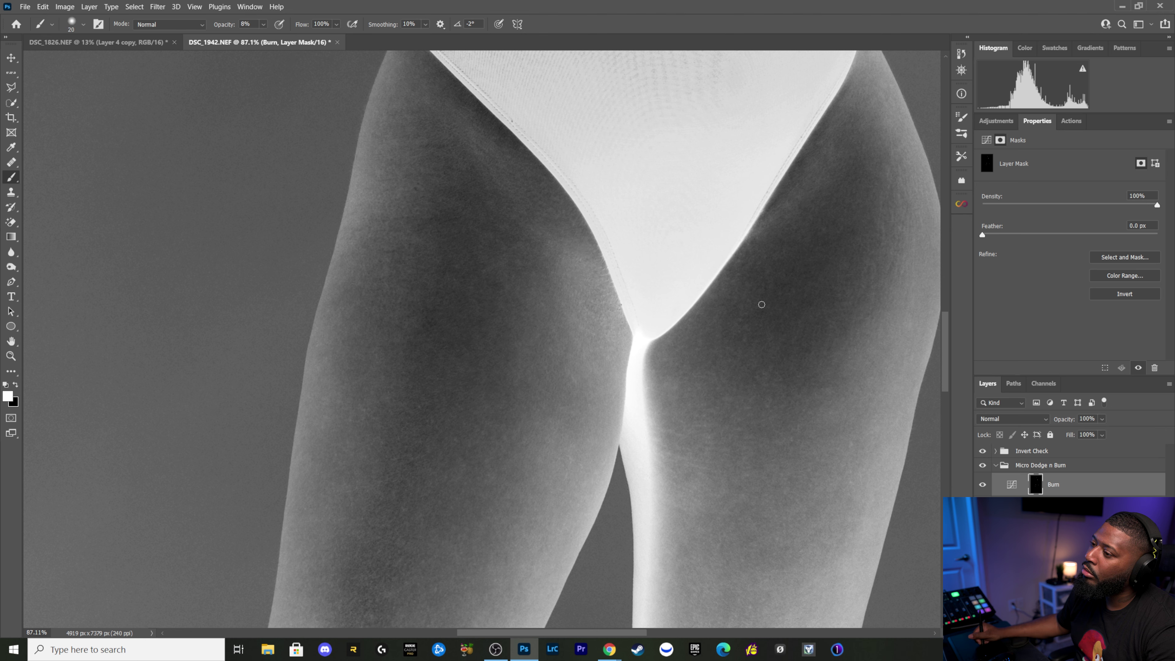
Step: Finish burning the right-thigh blotches at 15–25 px, then target the Dodge mask with a 20 px brush
key("bracketleft")
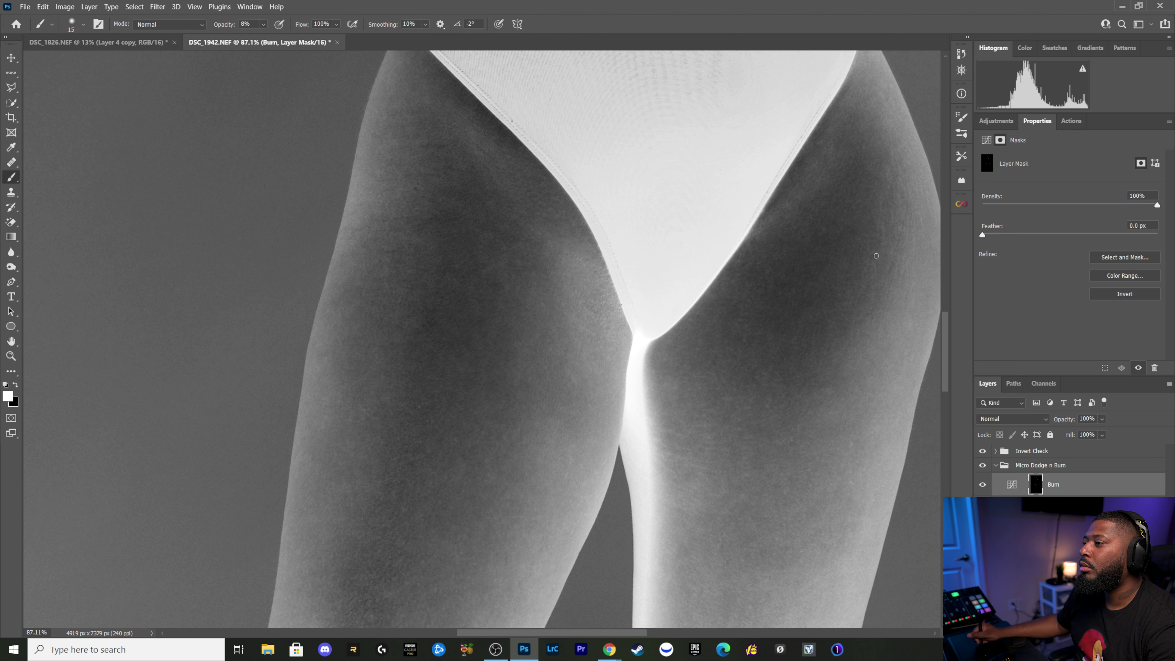
key("bracketright")
key("bracketleft")
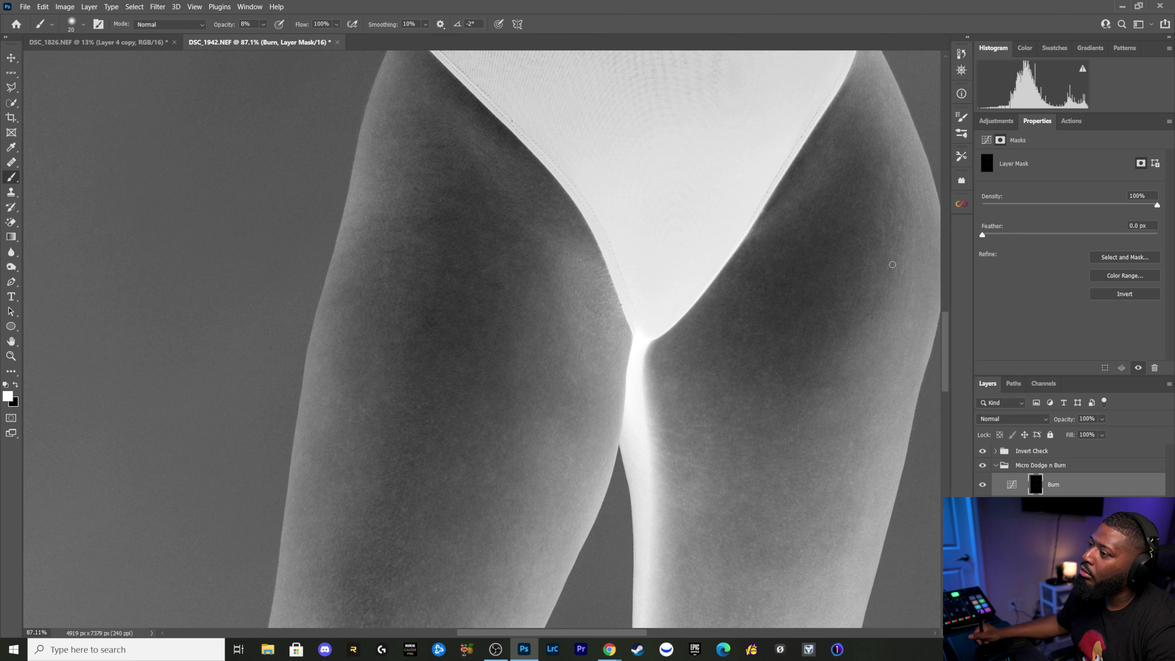
key("bracketleft")
key("bracketright")
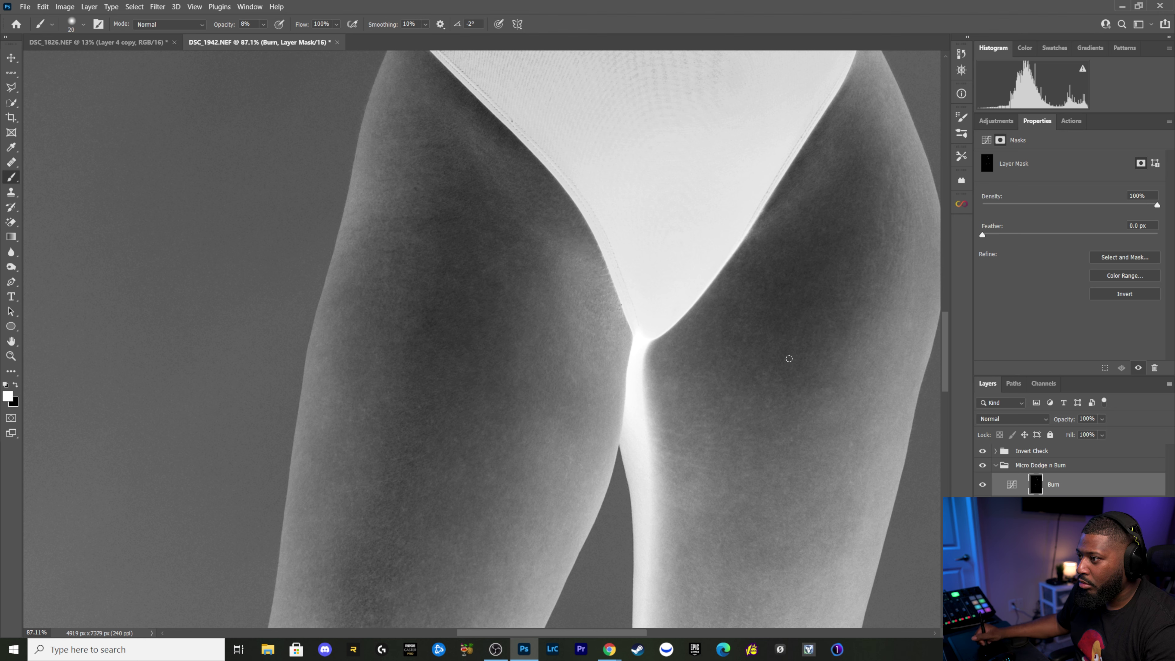
key("bracketleft")
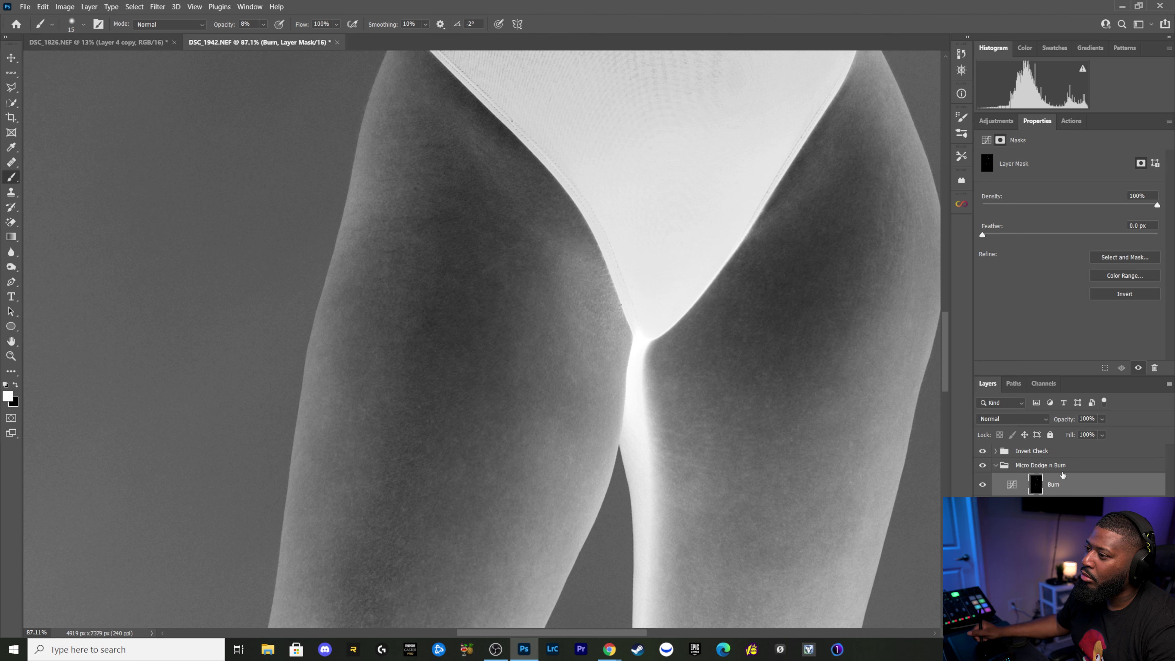
key("alt+bracketleft")
key("bracketright")
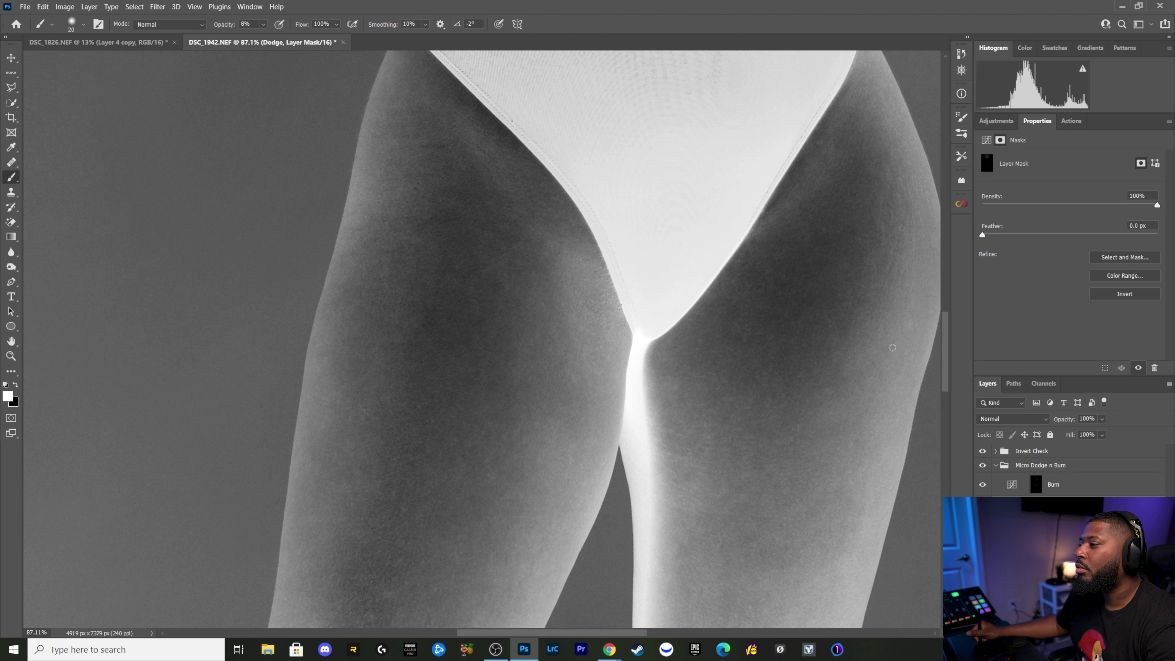
Step: Dodge dark specks on the inner right thigh with 15–25 px brushes, ending at 20 px
key("bracketright")
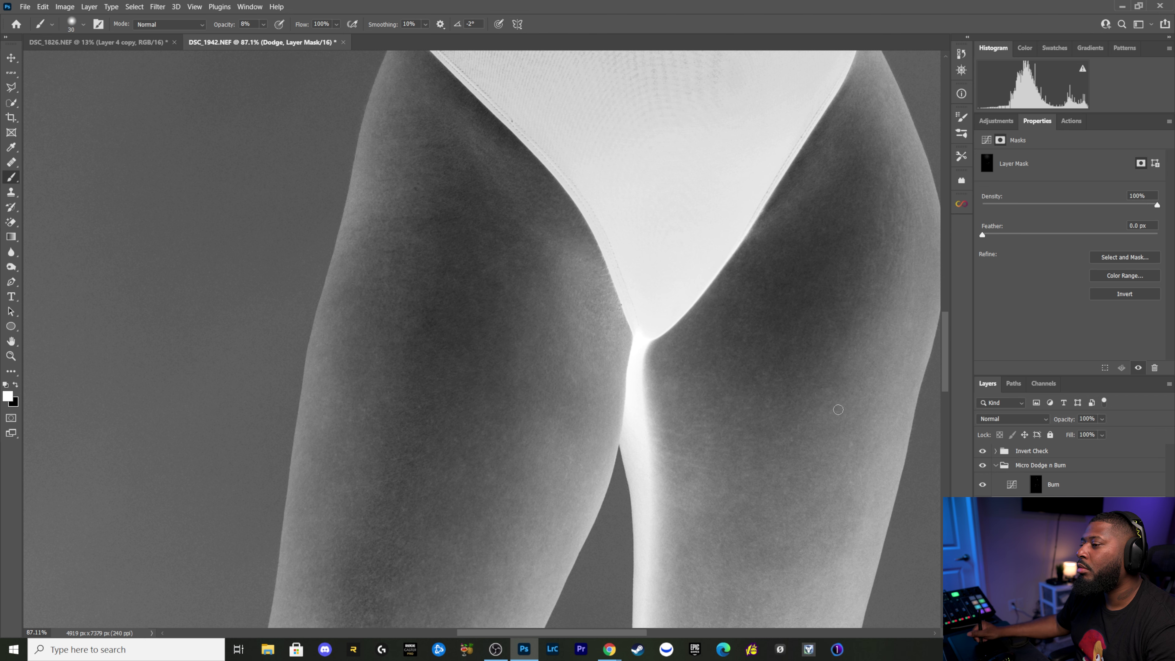
key("bracketleft")
key("bracketleft")
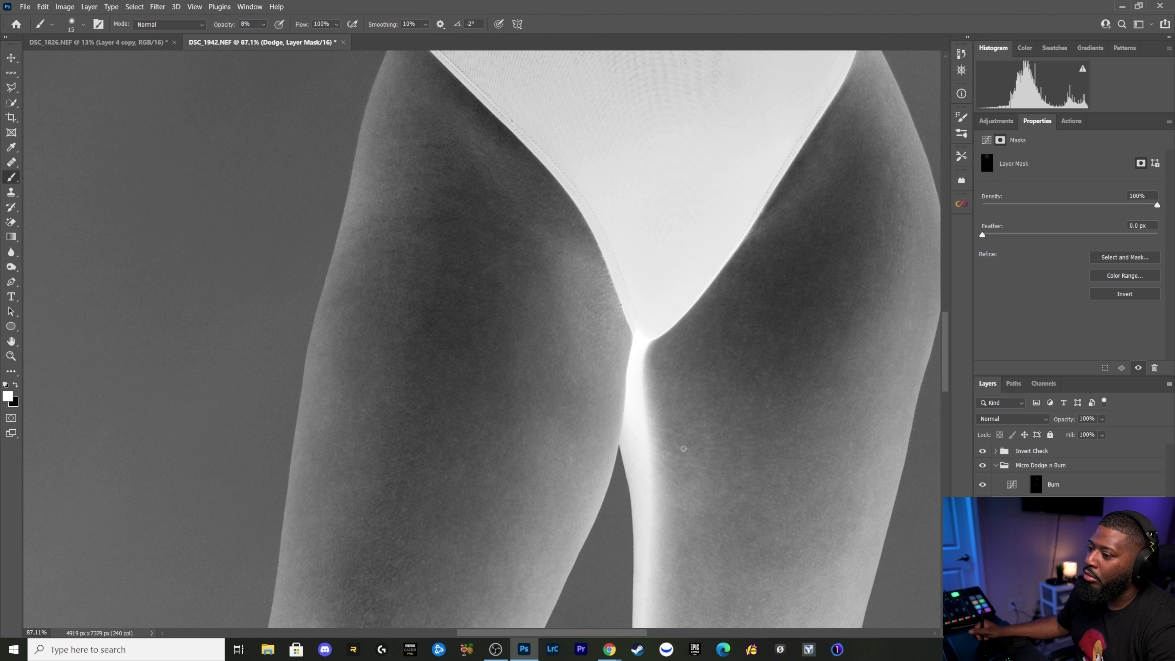
key("bracketright")
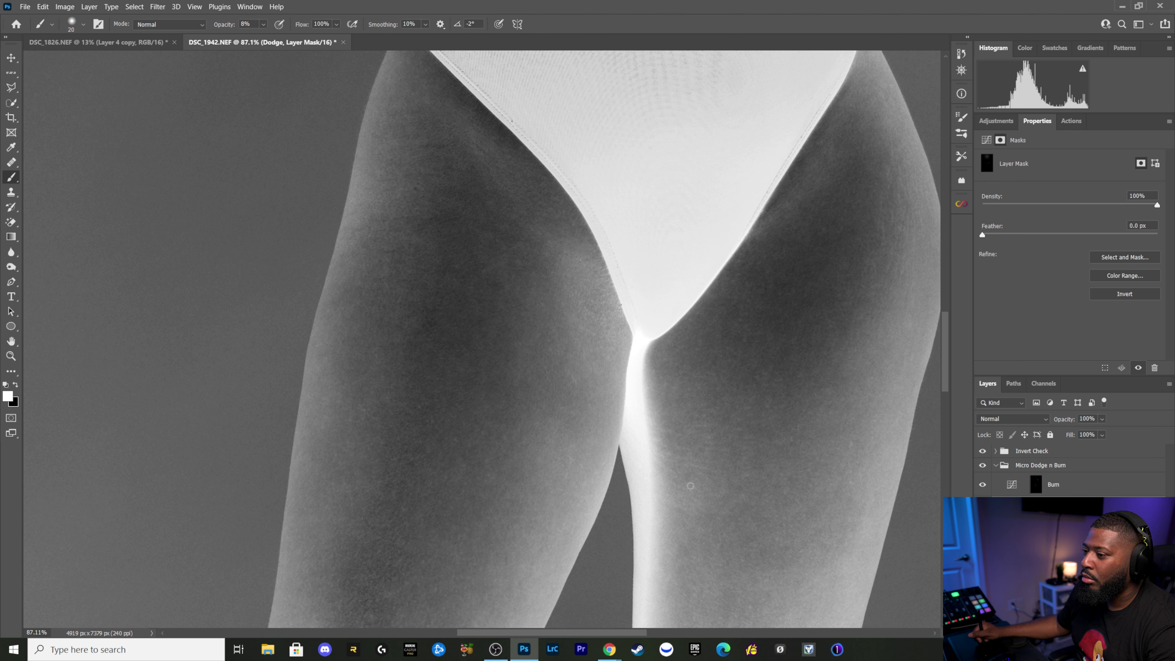
key("bracketleft")
key("bracketleft")
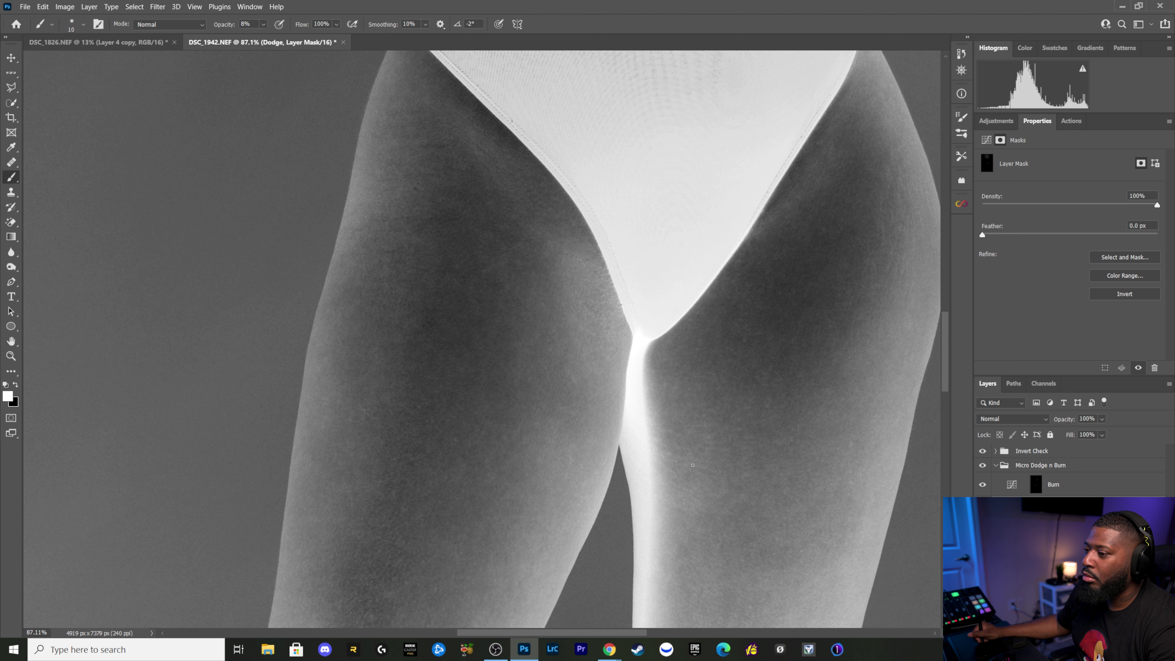
key("bracketright")
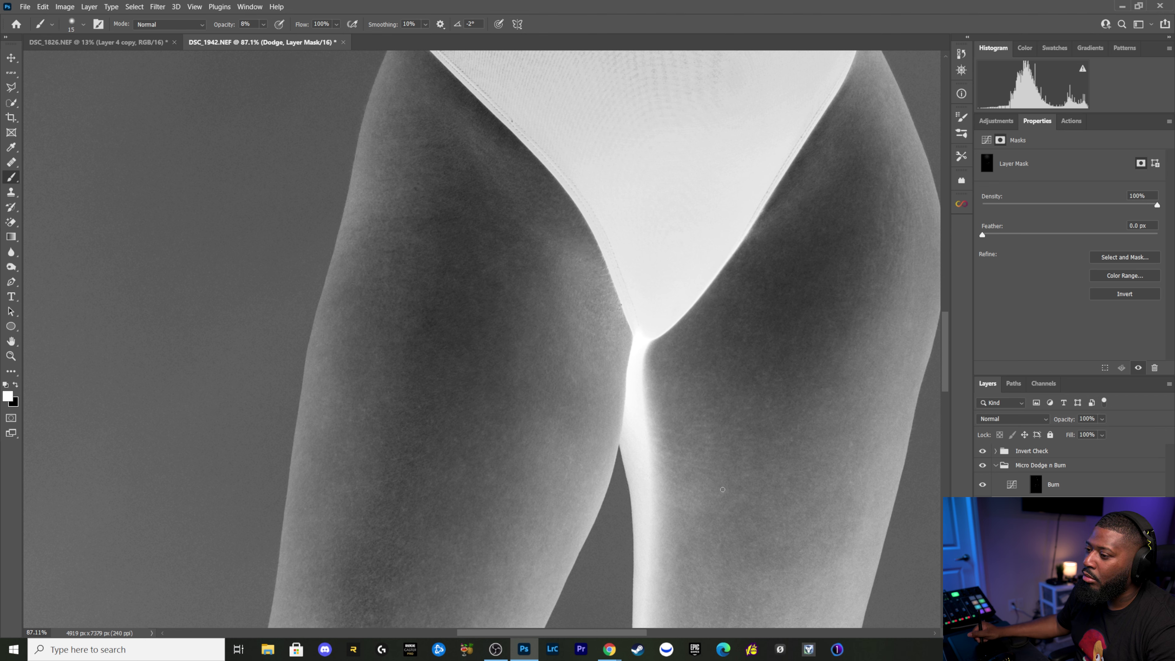
key("bracketright")
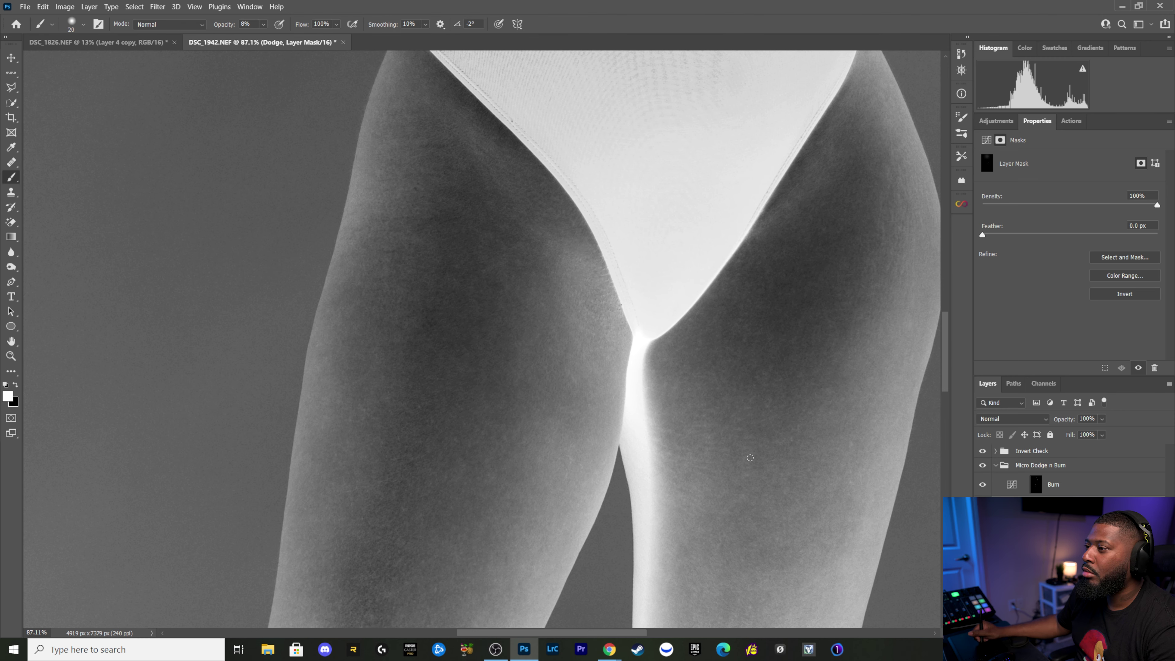
left_click_drag(697, 475, 695, 476)
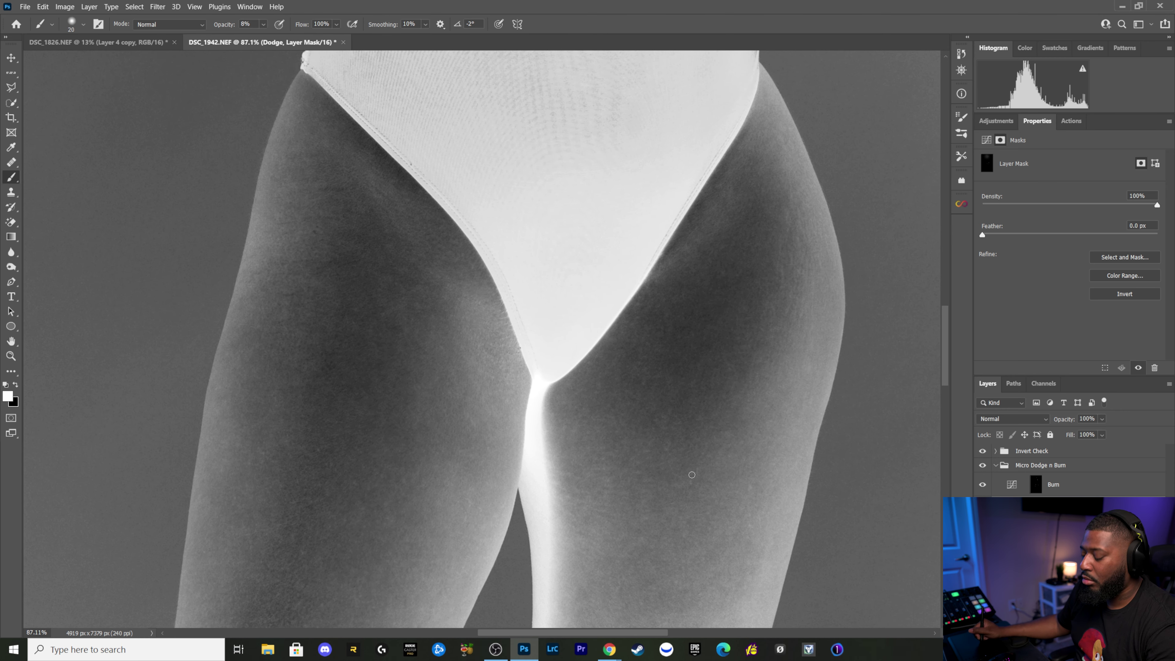
Step: Dodge the thigh skin in the inverted view, resizing the brush between 10 and 30 px
key("bracketleft")
key("bracketleft")
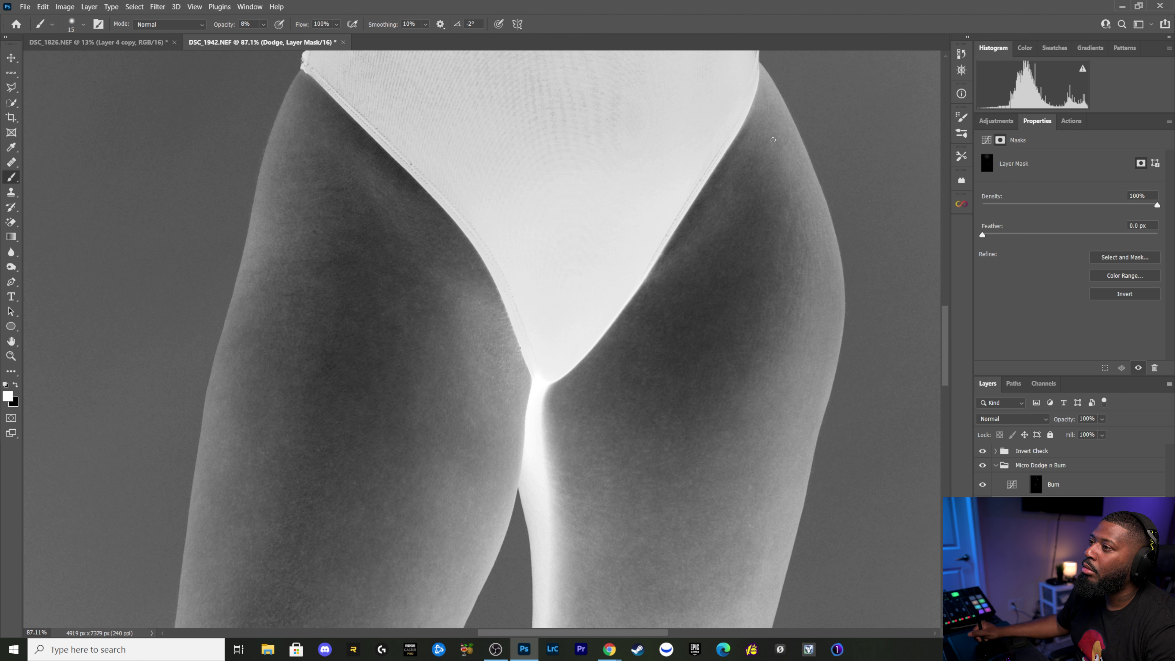
key("bracketright")
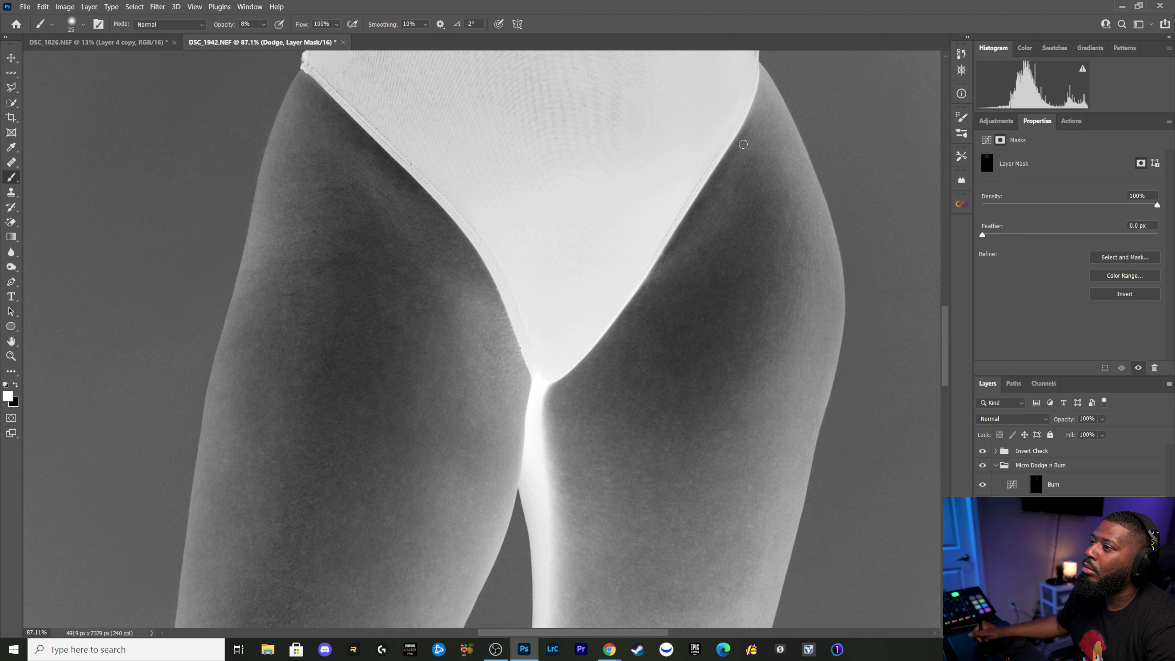
key("bracketleft")
key("bracketleft")
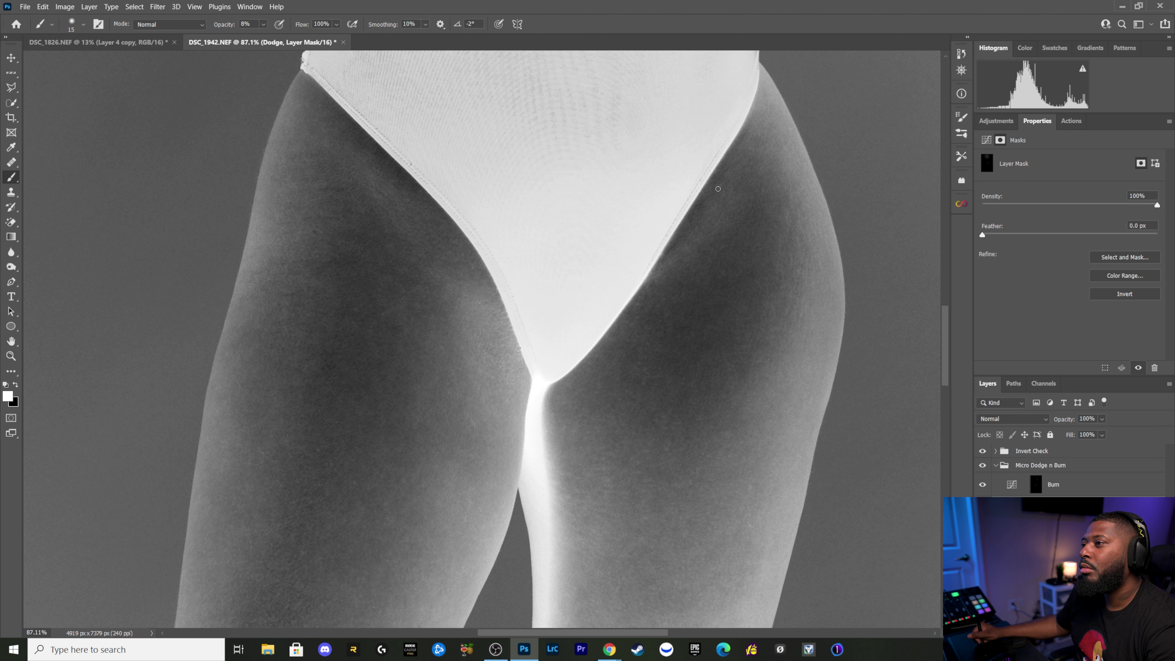
key("bracketleft")
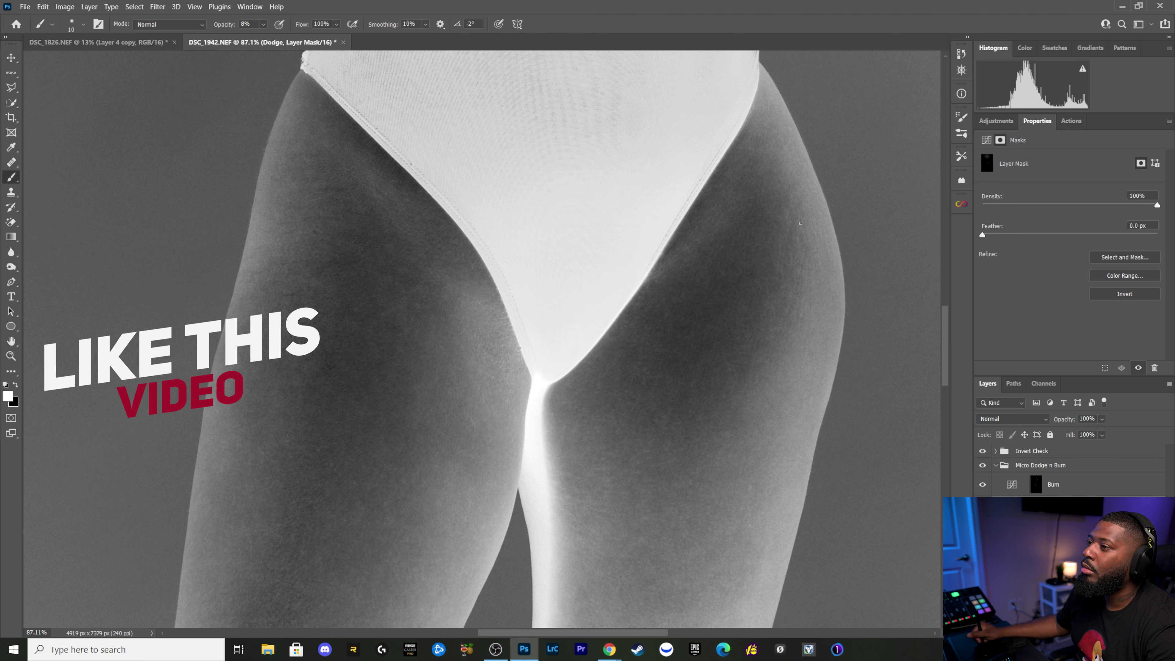
key("bracketright")
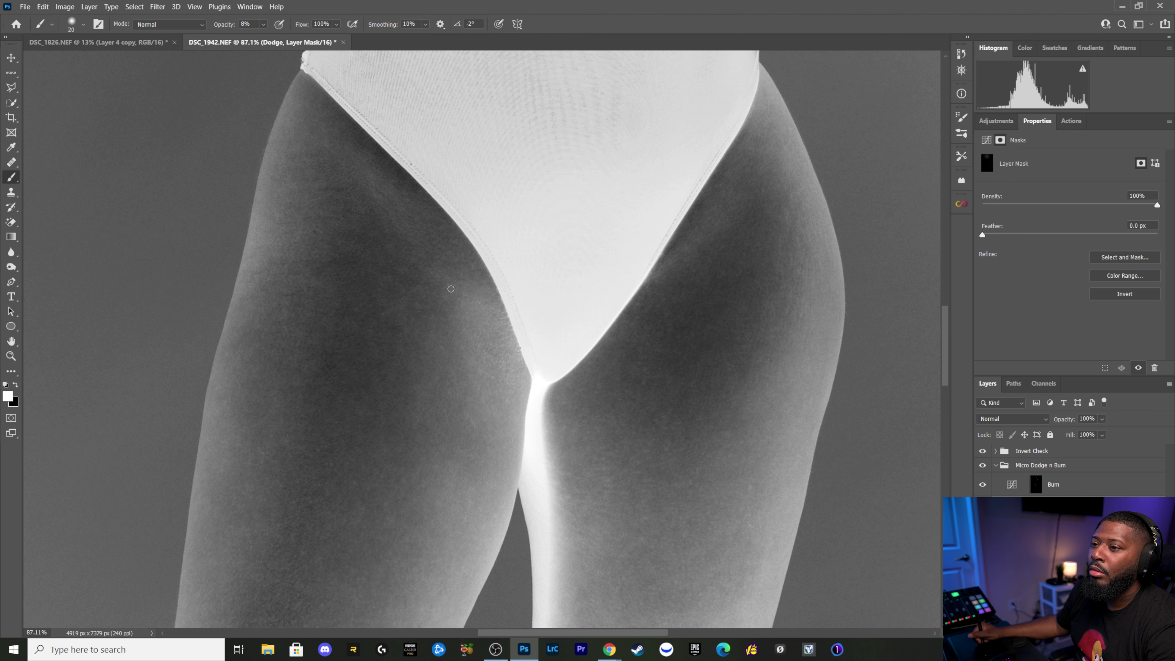
key("bracketright")
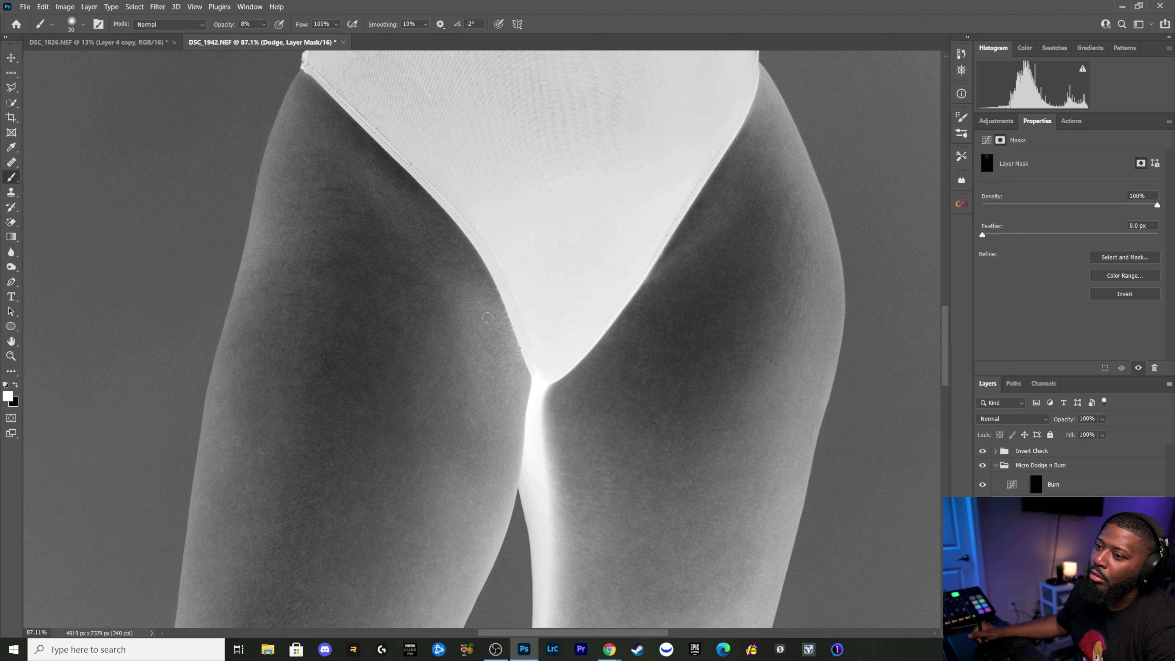
key("bracketleft")
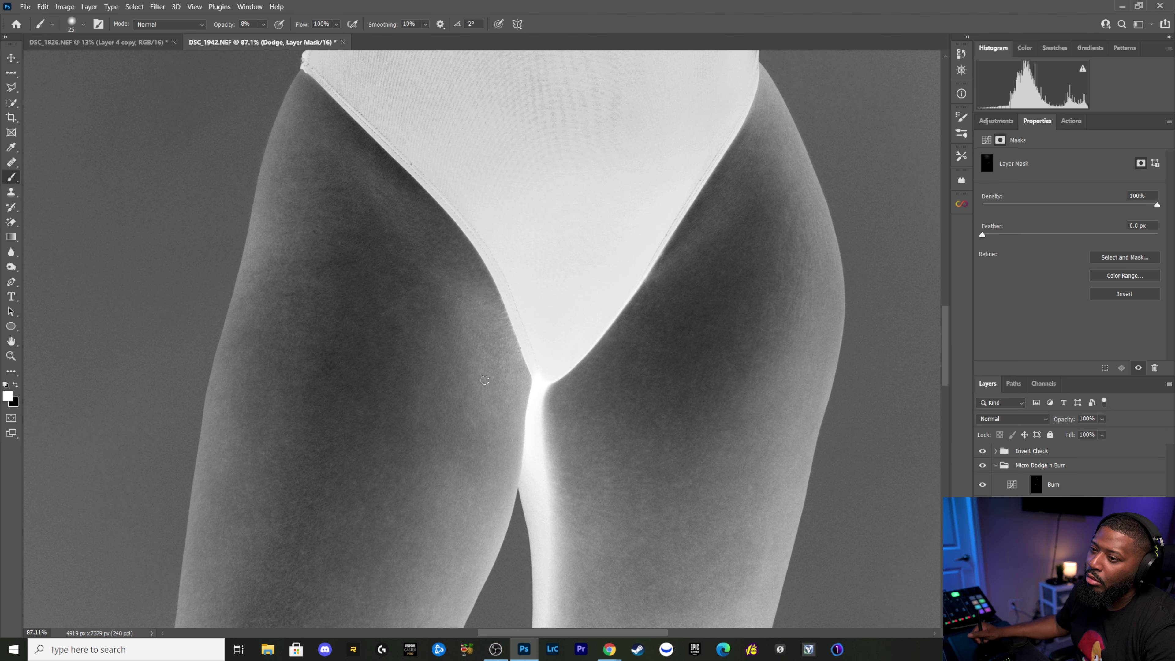
key("bracketleft")
key("bracketleft")
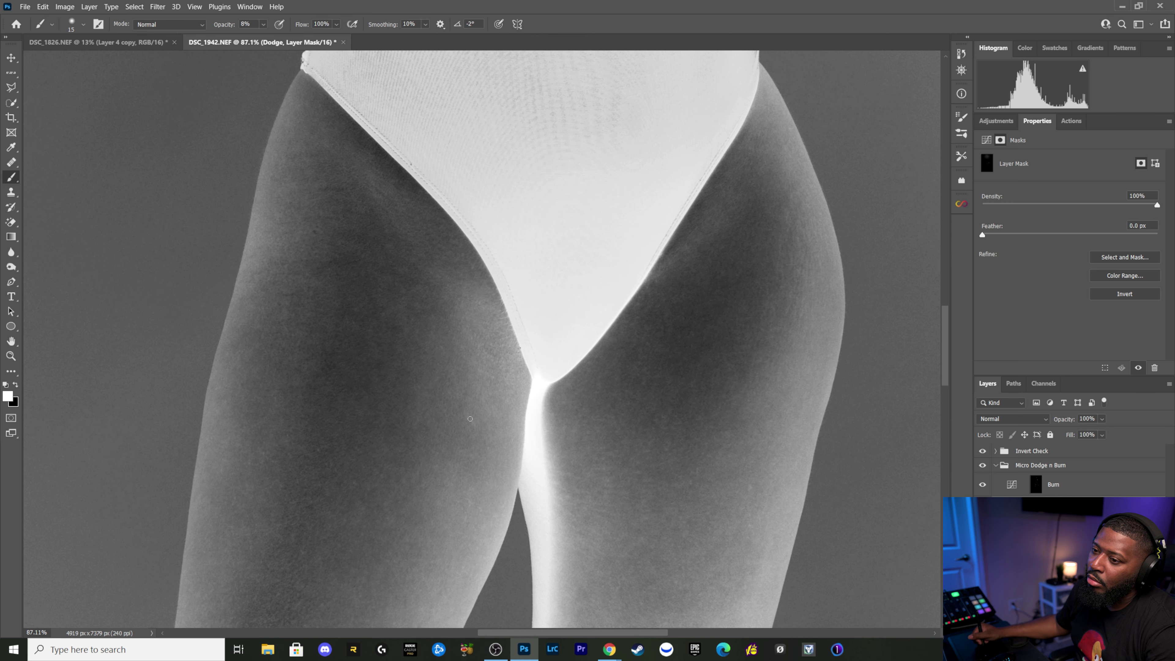
Step: Move down the legs toward the knees and keep dodging with a 15 px brush
mouse_move(470, 419)
left_mouse_down()
mouse_move(507, 264)
mouse_move(517, 318)
left_mouse_up()
key("bracketright")
key("bracketleft")
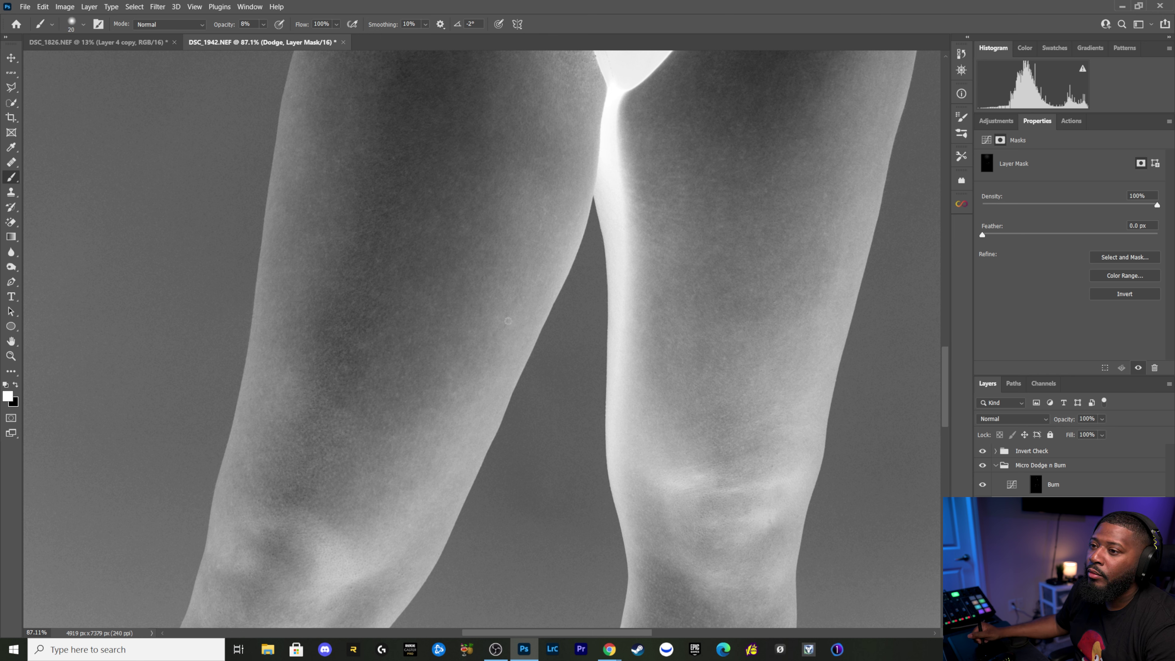
key("bracketleft")
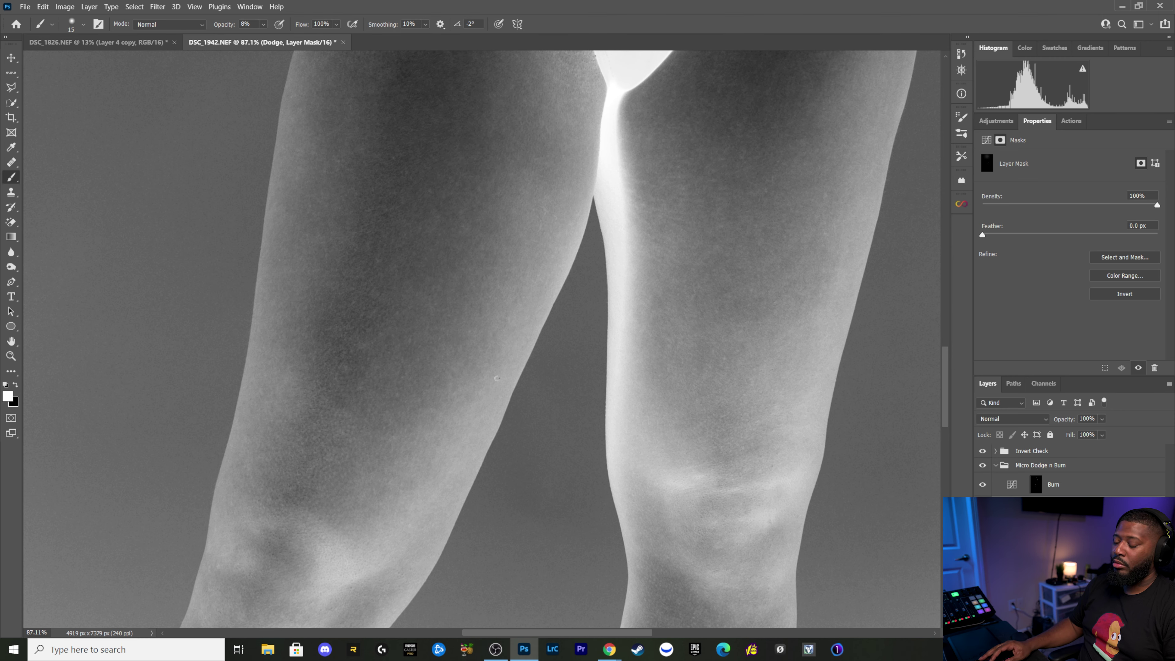
scroll(604, 315, "down", 2)
scroll(604, 313, "down", 1)
scroll(603, 310, "down", 2)
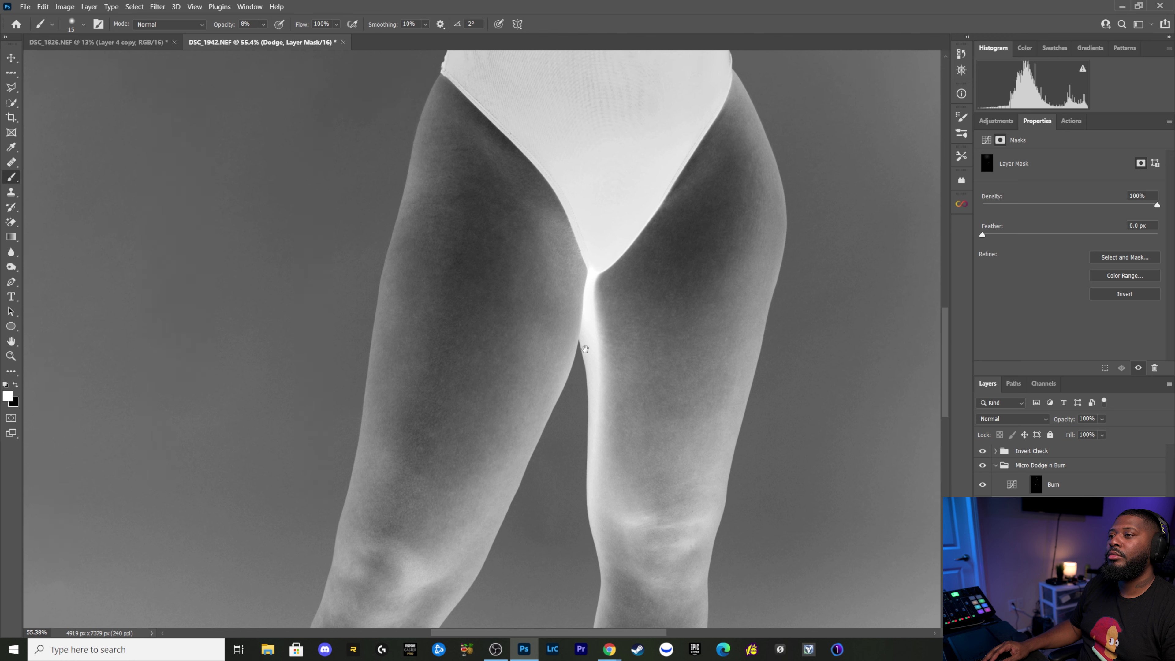
left_click(983, 466)
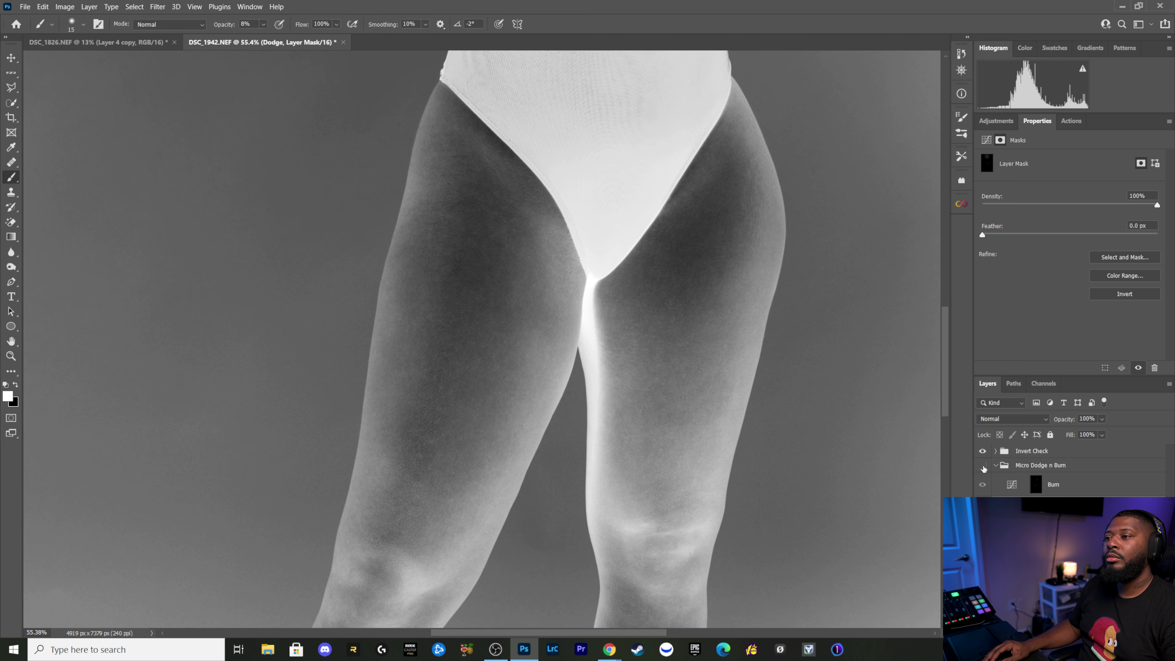
left_click(983, 466)
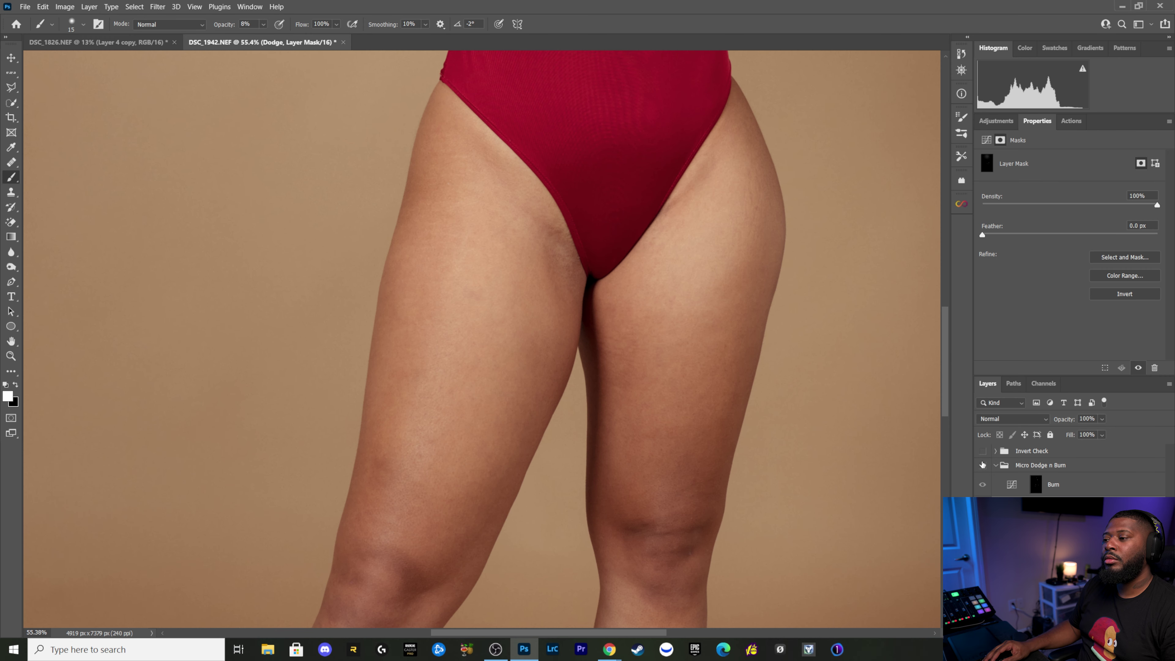
left_click(983, 451)
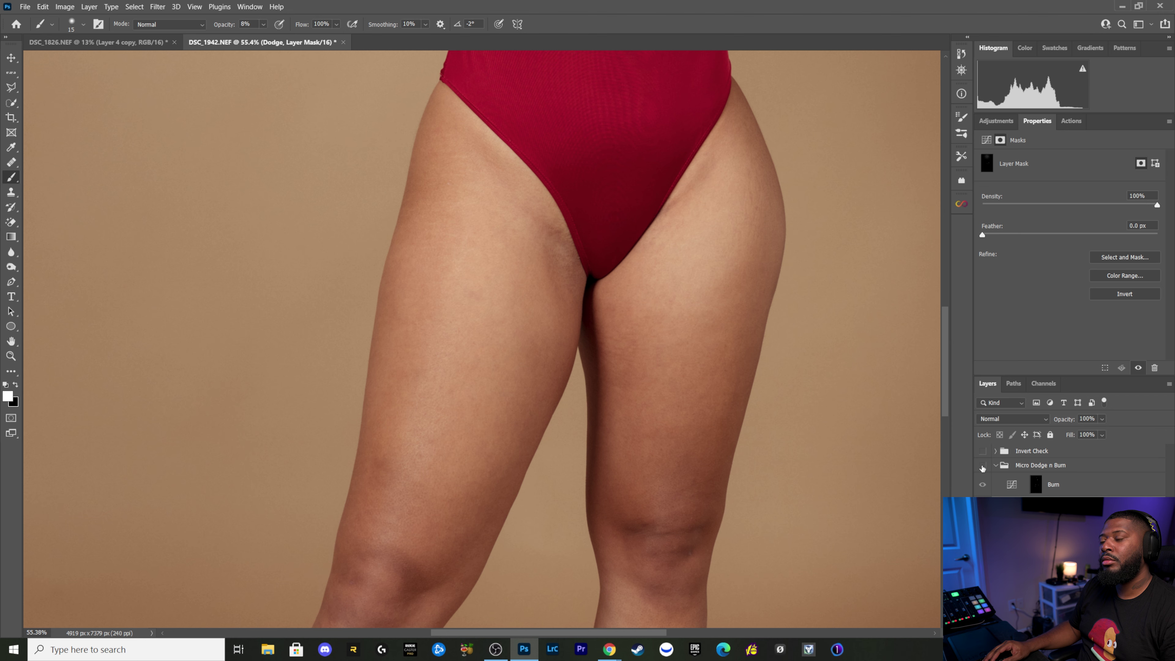
left_click(983, 466)
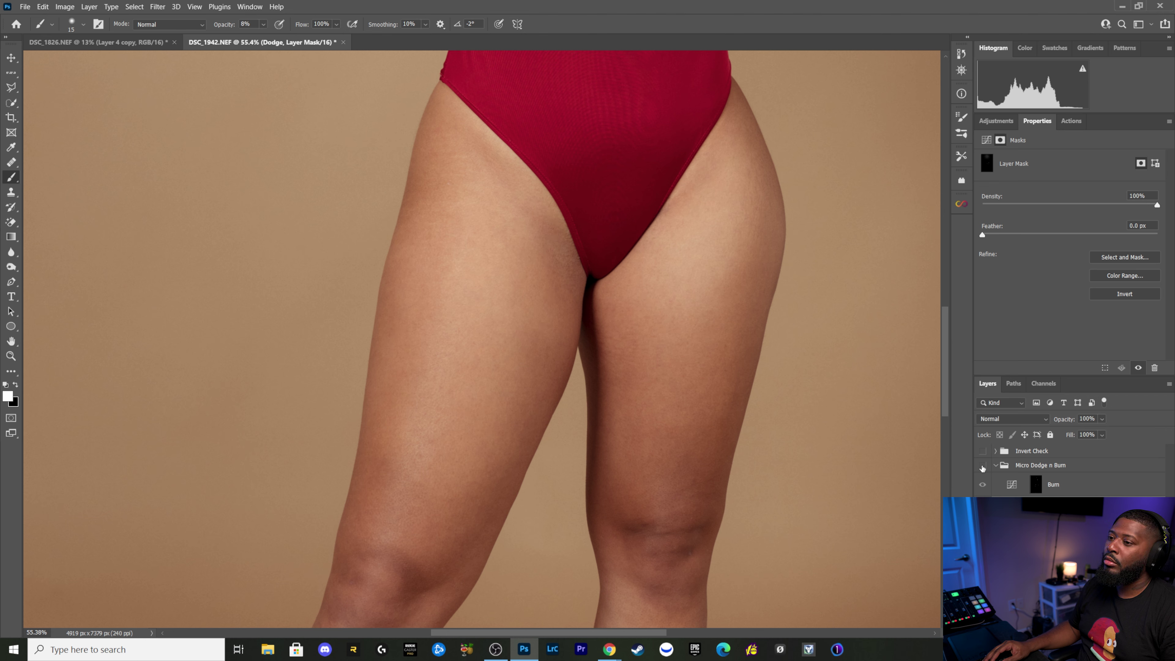
left_click(983, 467)
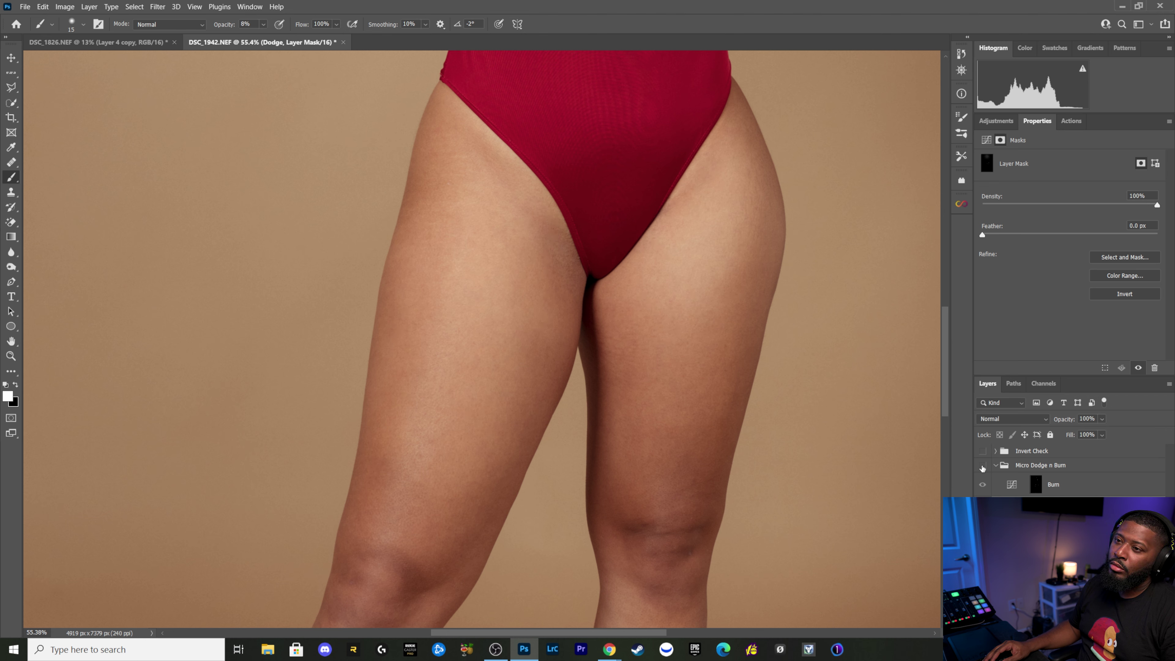
left_click_drag(708, 406, 671, 144)
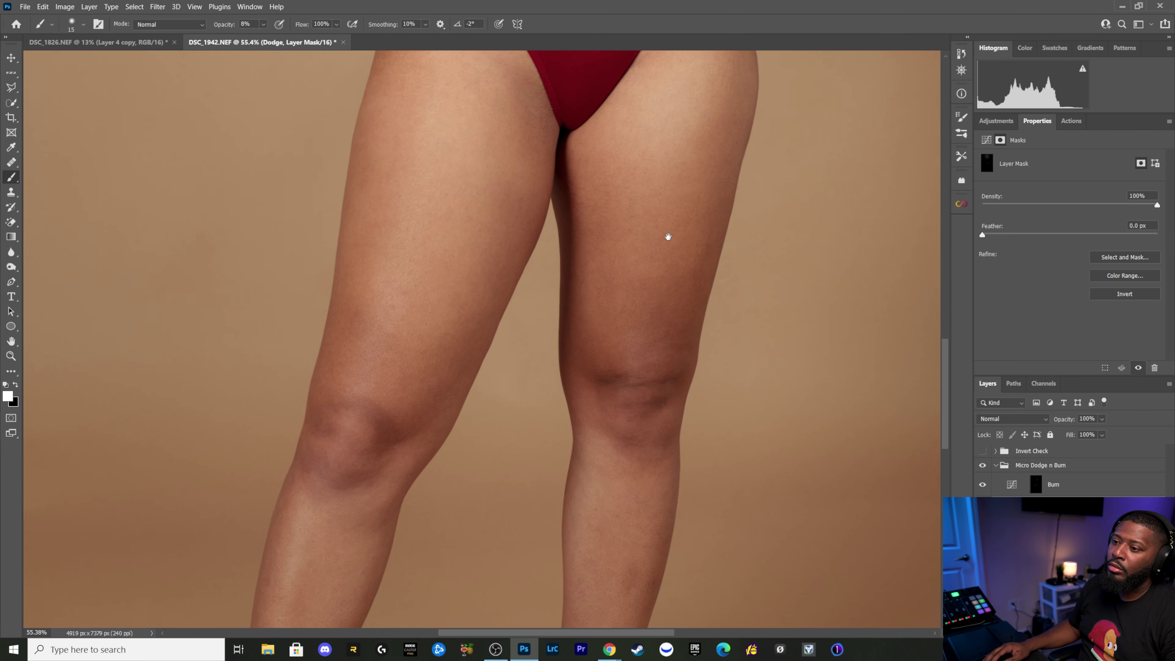
left_click_drag(636, 344, 684, 451)
mouse_move(677, 268)
left_mouse_down()
mouse_move(678, 411)
mouse_move(661, 397)
left_mouse_up()
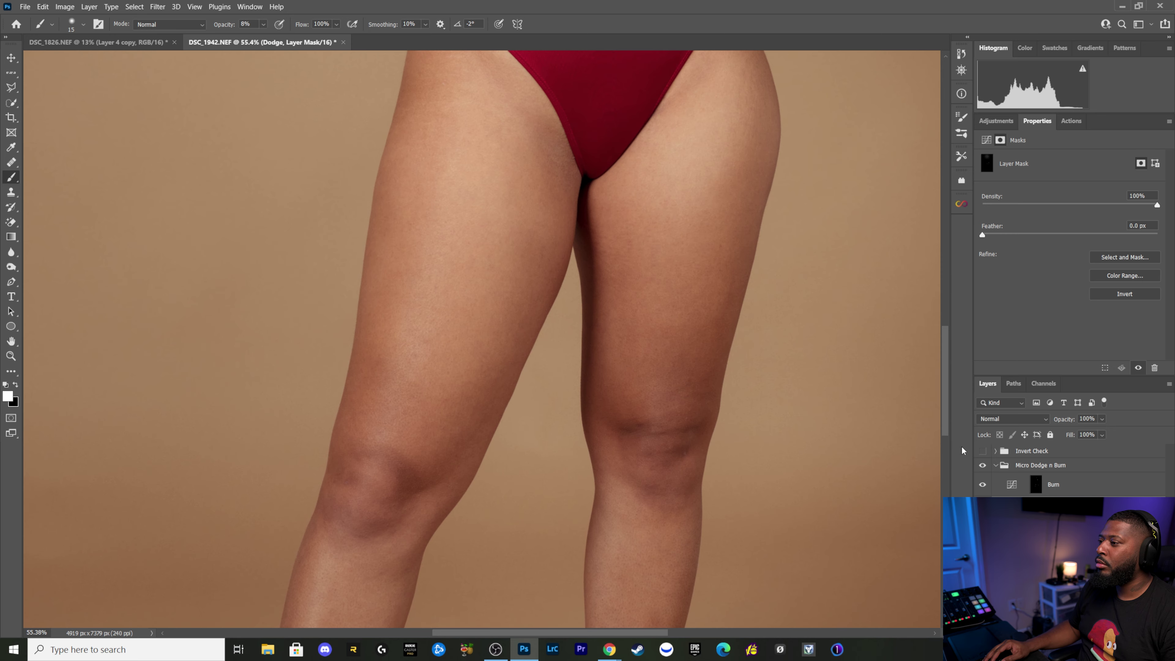
left_click(983, 451)
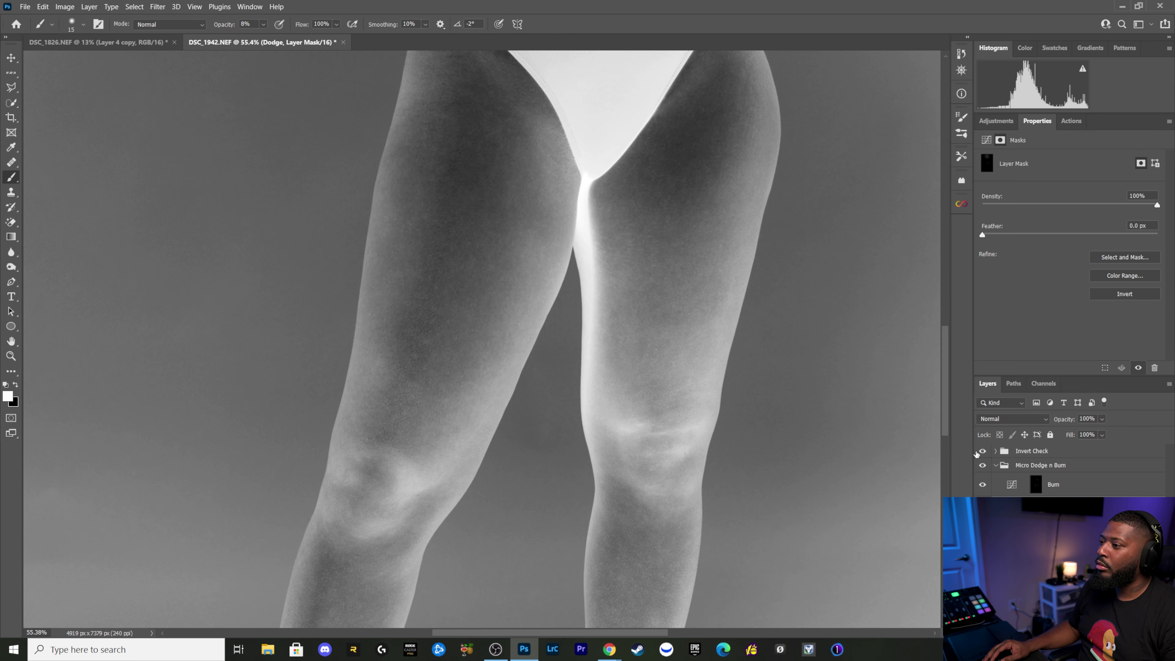
Step: Bring the knees, shins and boots into view
left_click_drag(556, 486, 622, 310)
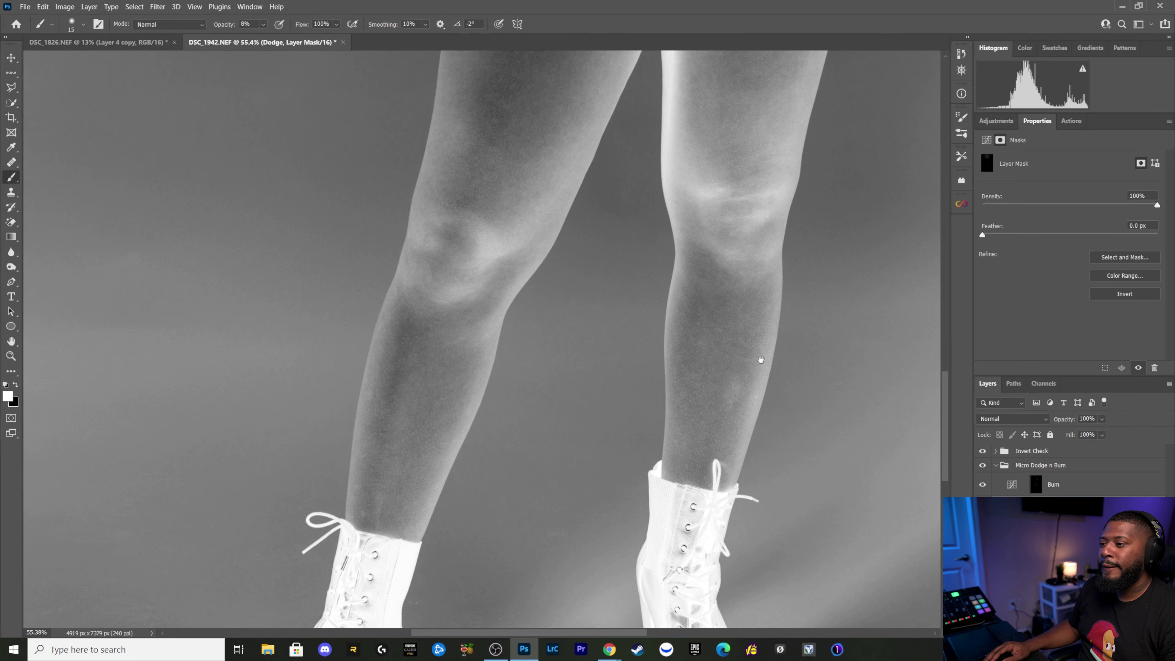
scroll(732, 341, "down", 2)
scroll(771, 382, "up", 2)
scroll(768, 385, "up", 1)
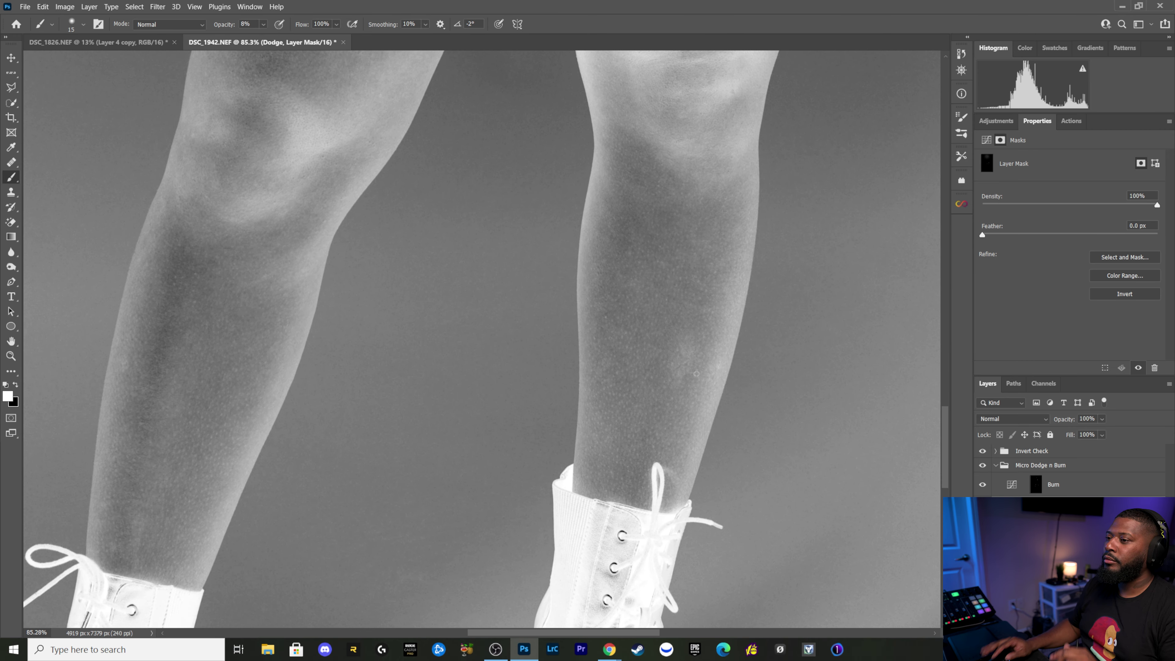
Step: Narrow the brush to 10 px for tiny spots and select the Micro Dodge n Burn group
key("bracketright")
key("bracketright")
key("bracketright")
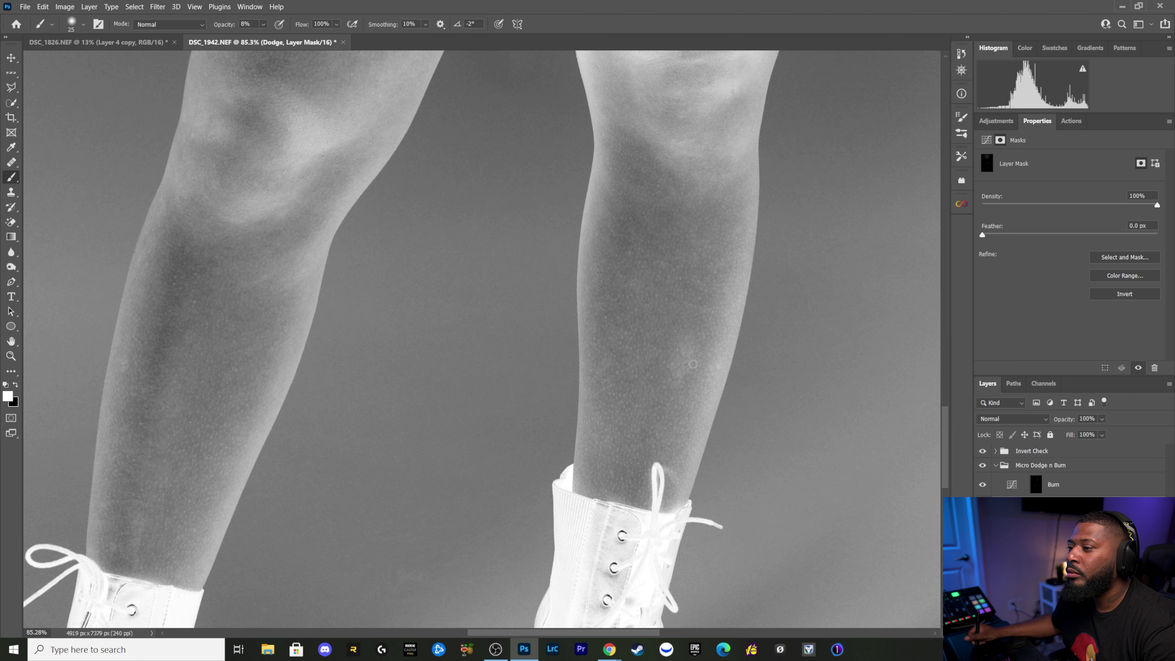
key("bracketleft")
key("bracketleft")
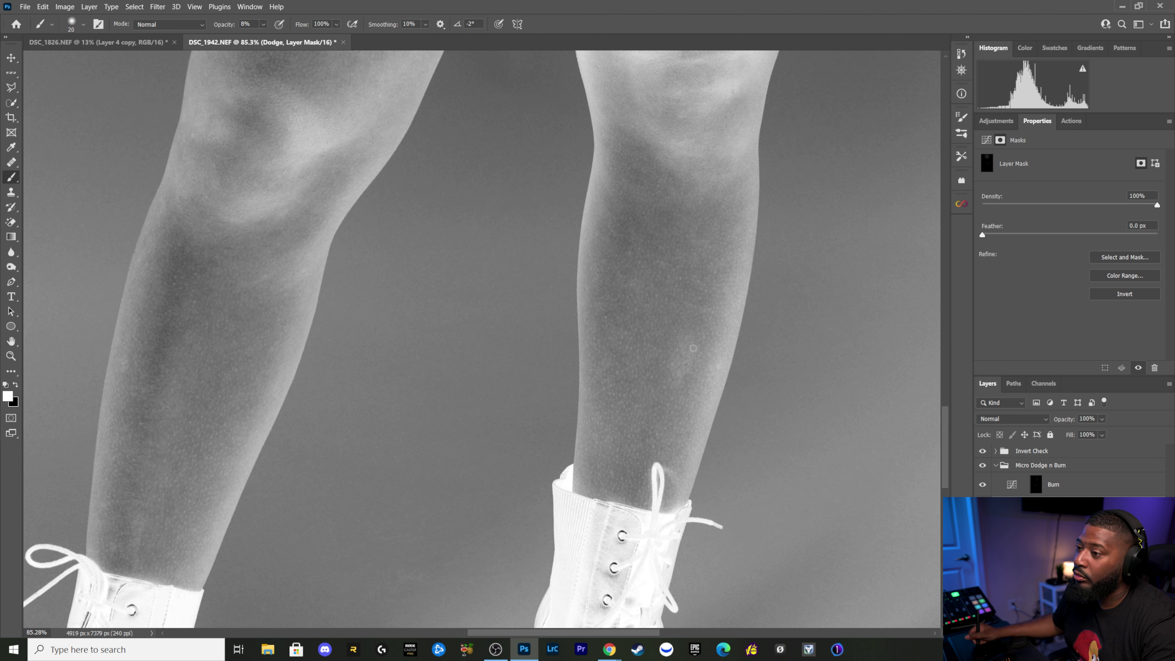
key("bracketleft")
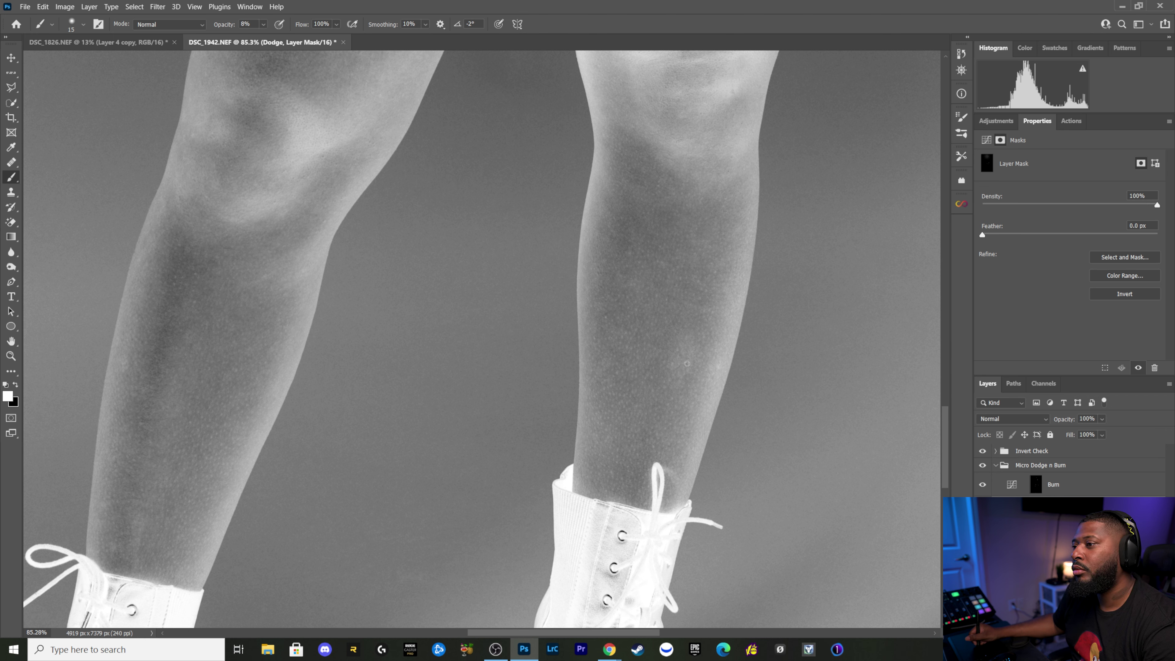
key("bracketleft")
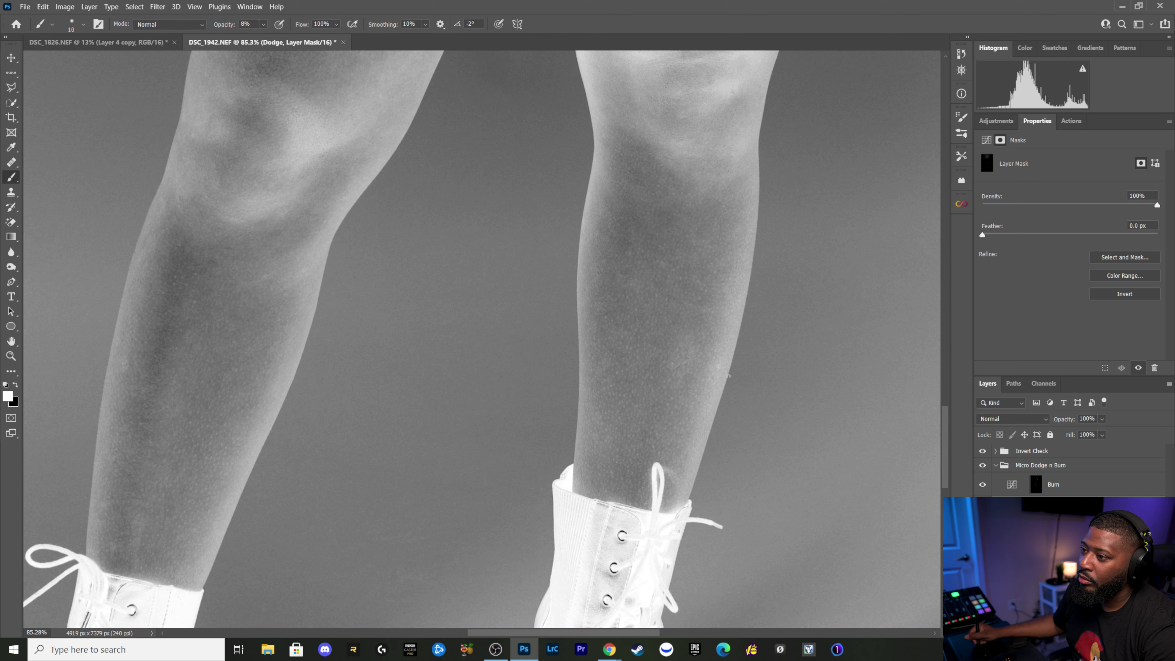
left_click(999, 463)
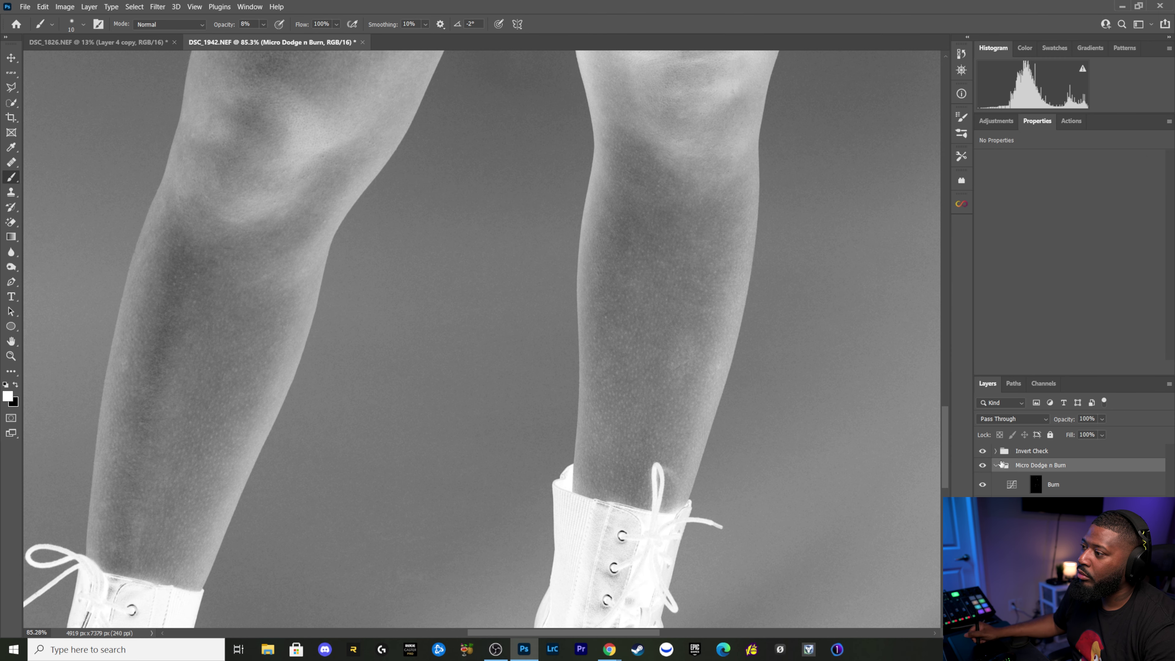
Step: Review the ankles and boots in normal colour with Invert Check hidden, then show it again
left_click(983, 451)
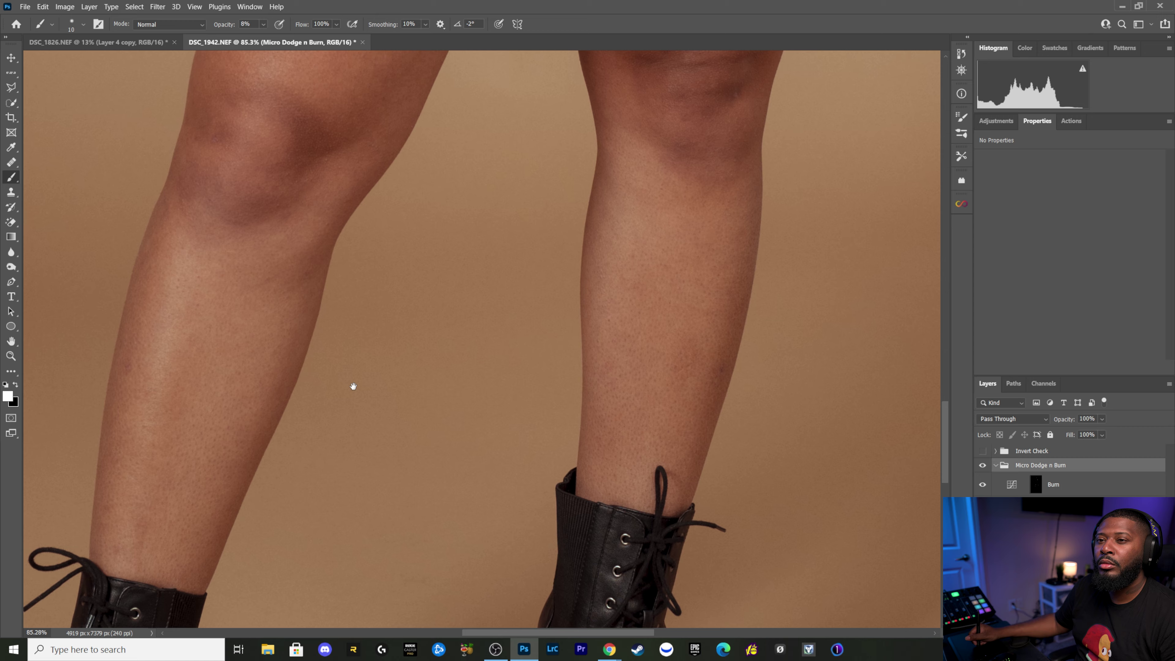
mouse_move(260, 246)
left_mouse_down()
mouse_move(362, 398)
mouse_move(386, 321)
left_mouse_up()
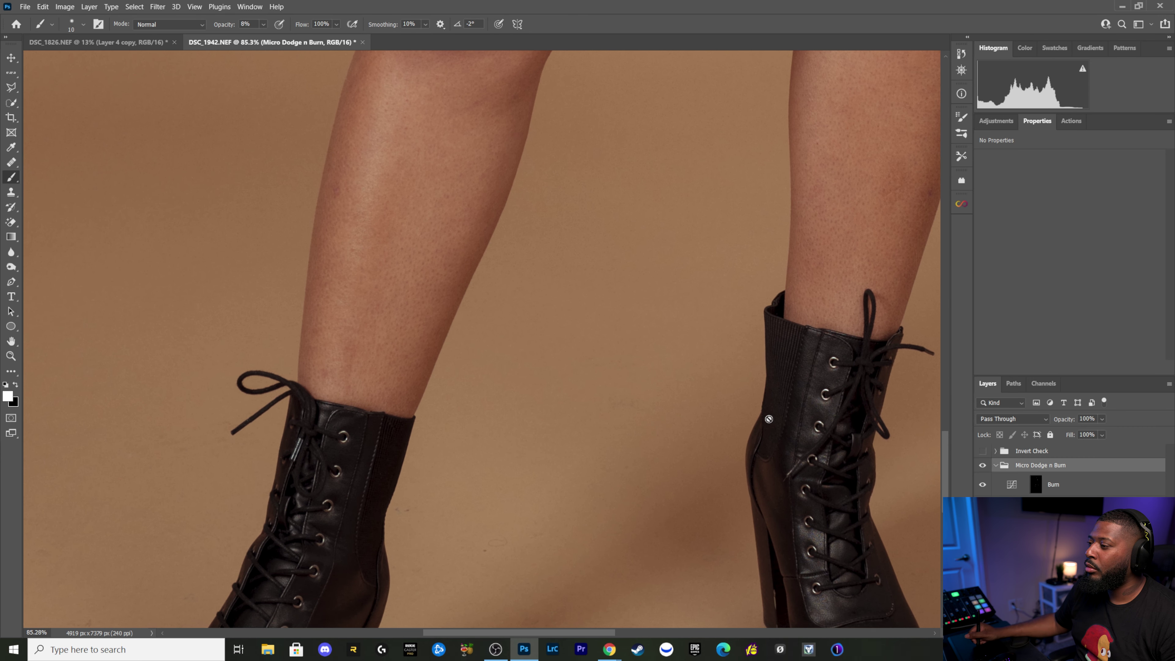
left_click(983, 451)
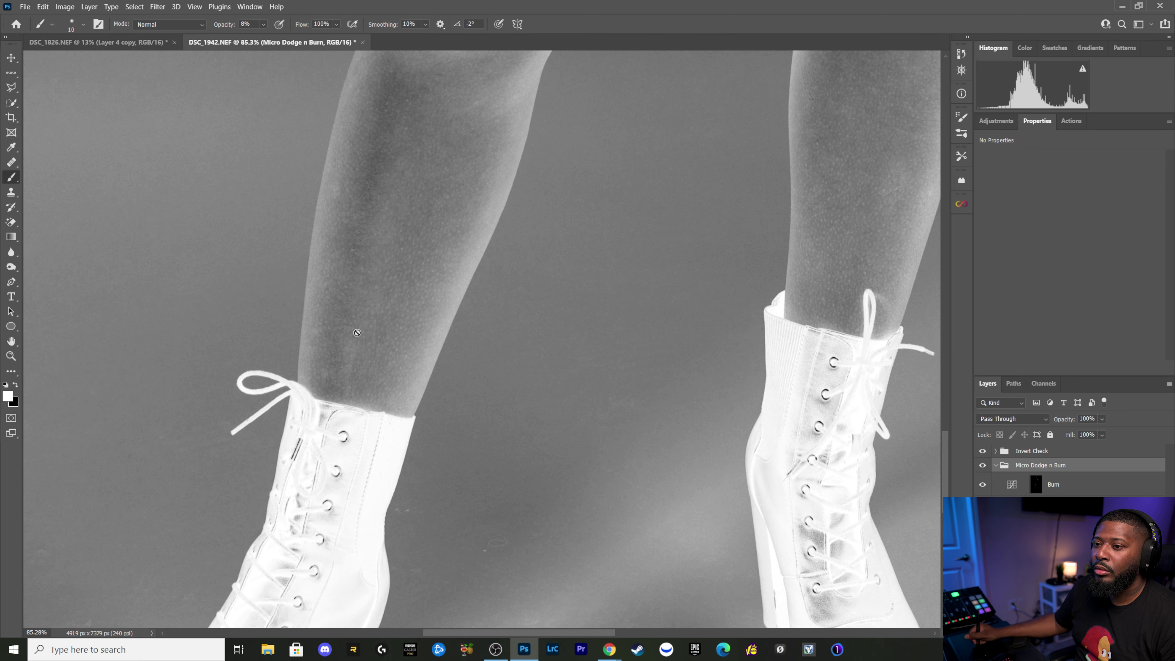
Step: Target the Dodge layer mask with a 15 px brush and dodge the left shin
key("alt+bracketleft")
key("alt+bracketleft")
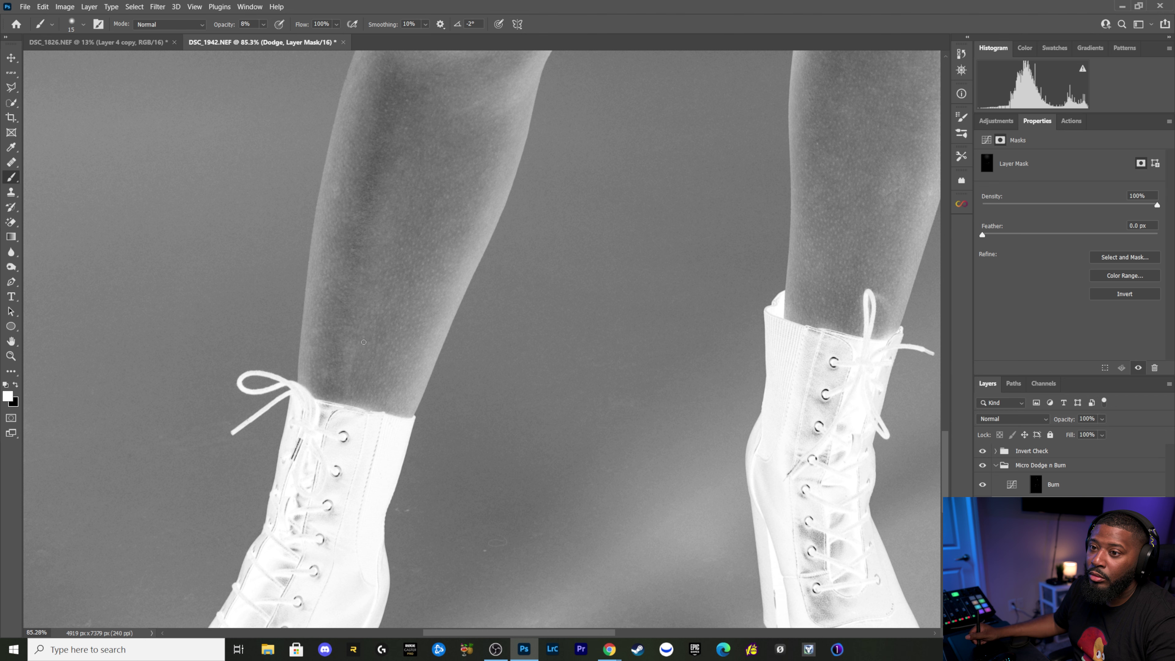
key("bracketright")
key("bracketright")
key("bracketright")
key("bracketleft")
key("bracketleft")
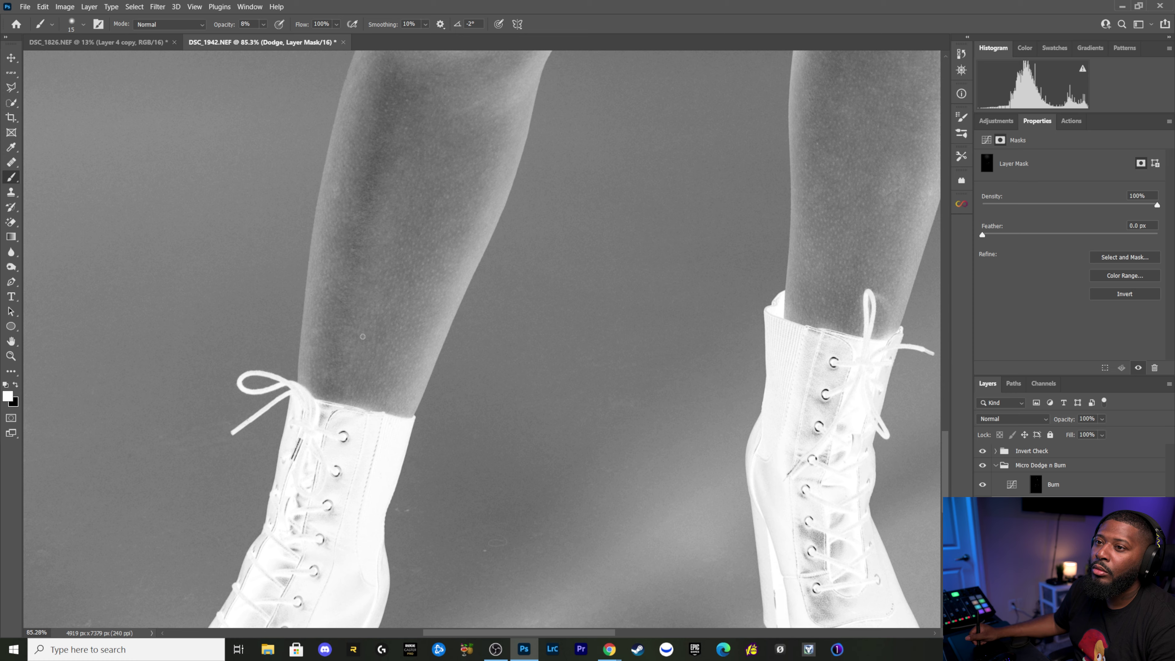
scroll(537, 458, "up", 3)
scroll(545, 451, "up", 2)
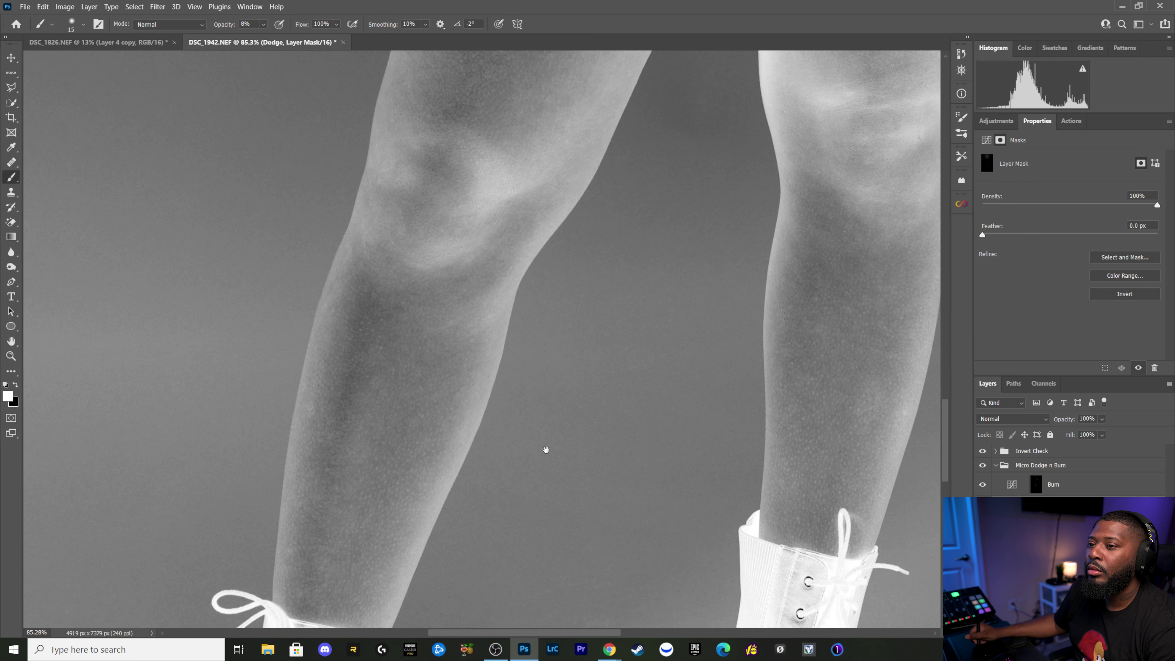
Step: Dodge at 20 px, then burn bright spots around the left knee on the Burn mask
scroll(549, 465, "up", 2)
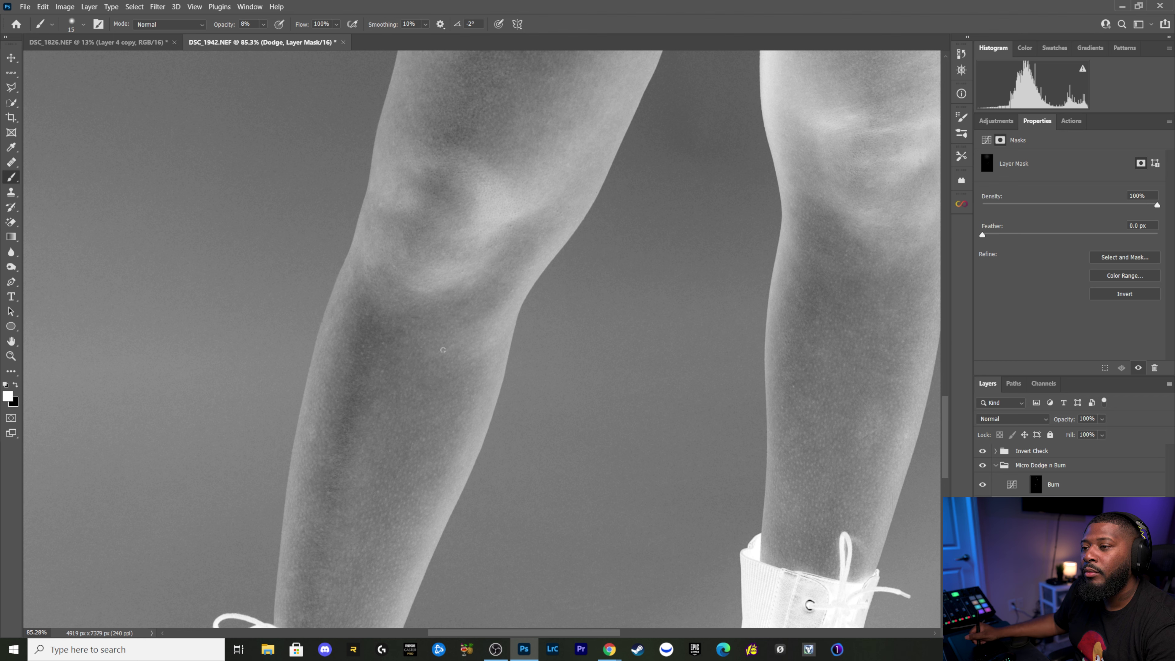
key("bracketright")
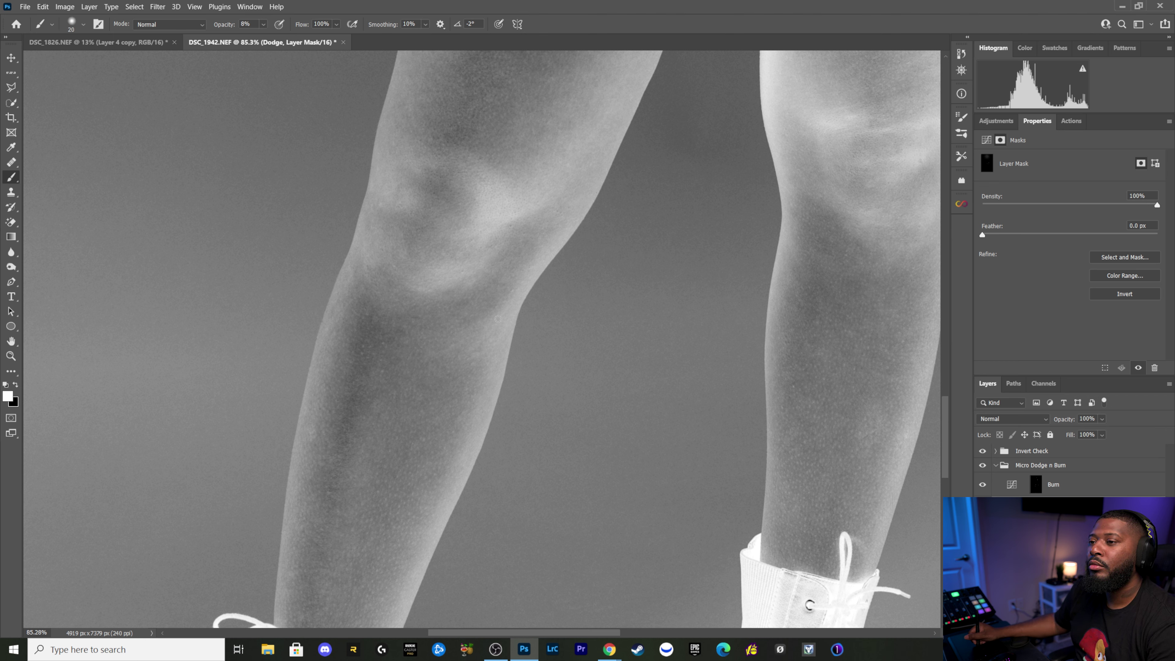
left_click(1040, 489)
key("bracketright")
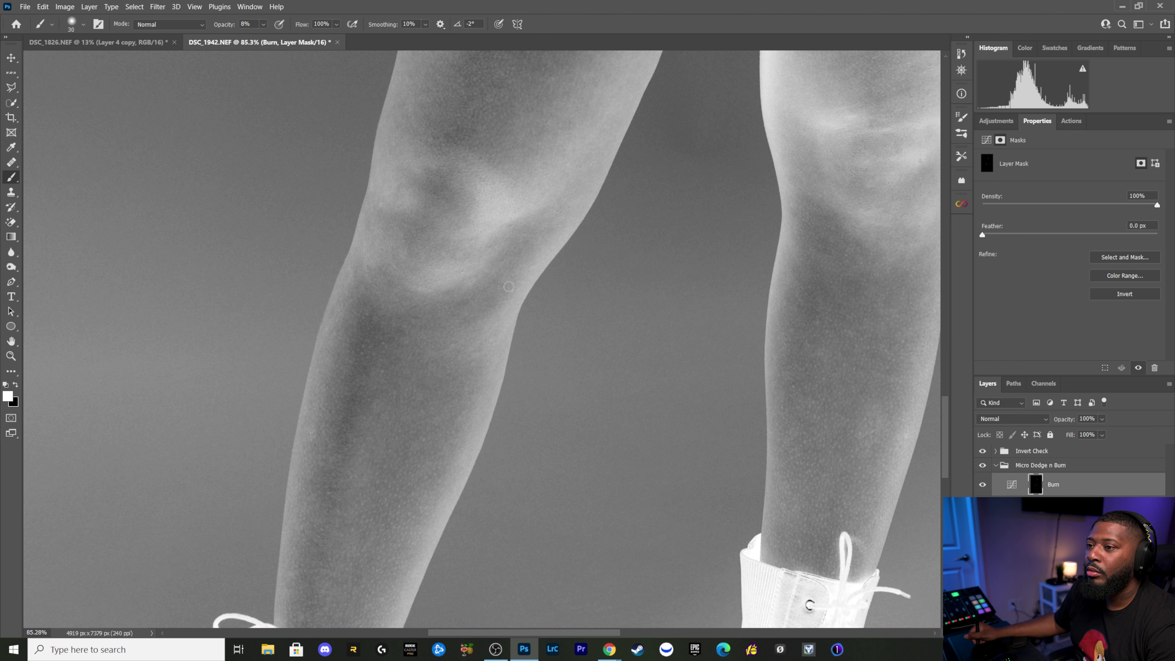
key("bracketleft")
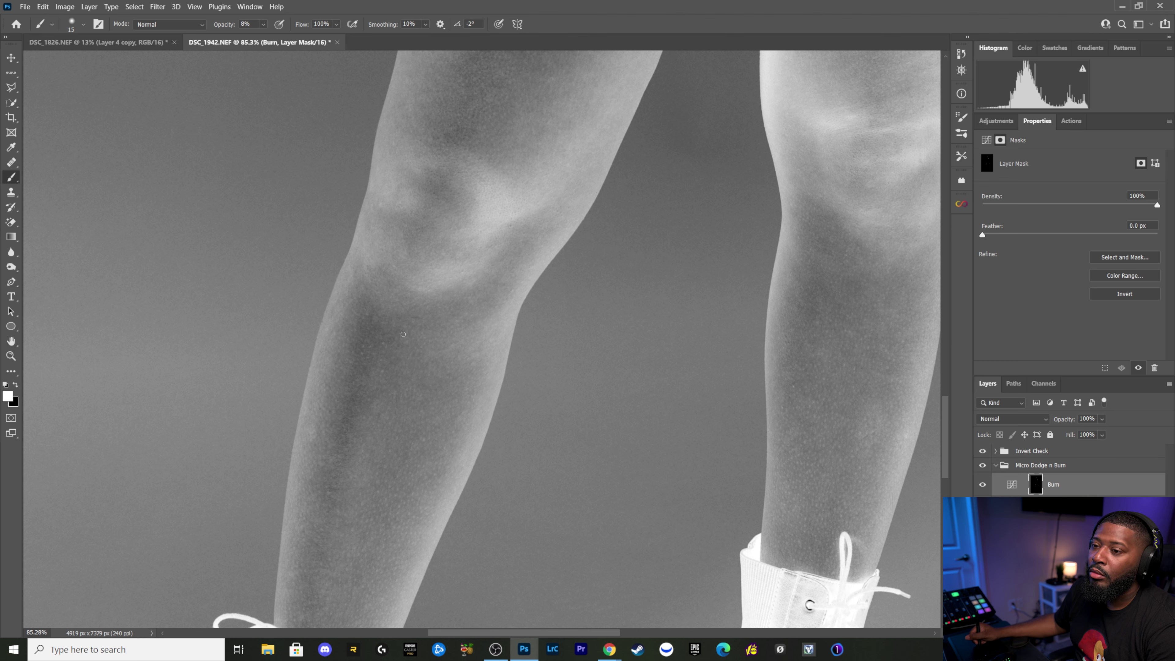
key("bracketright")
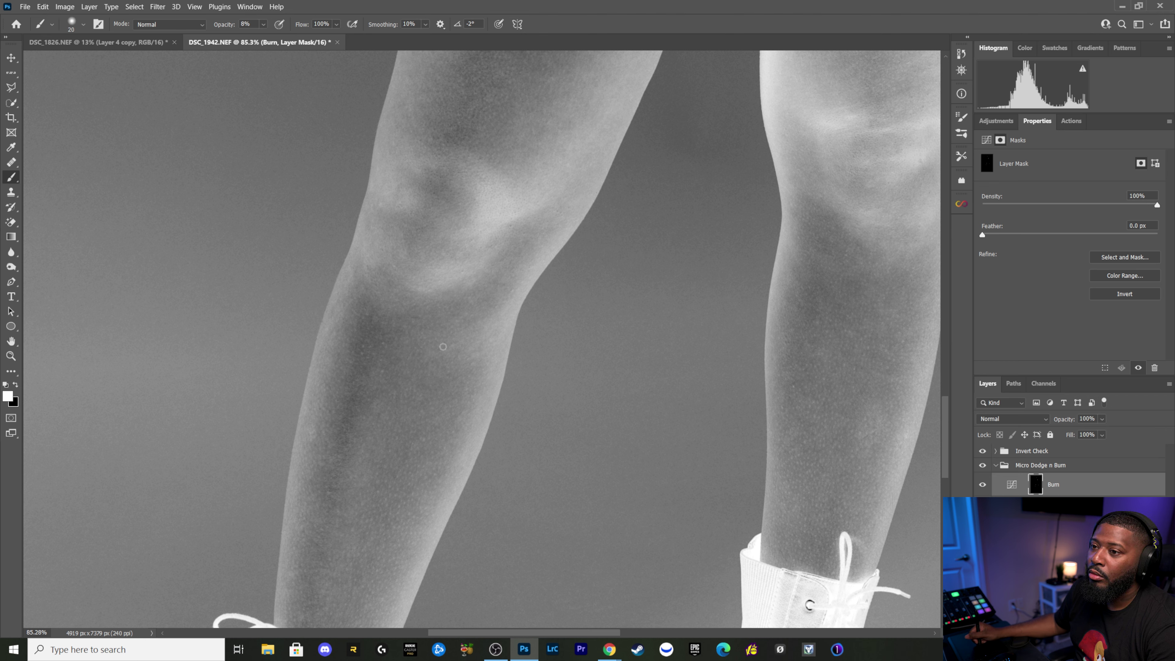
key("bracketleft")
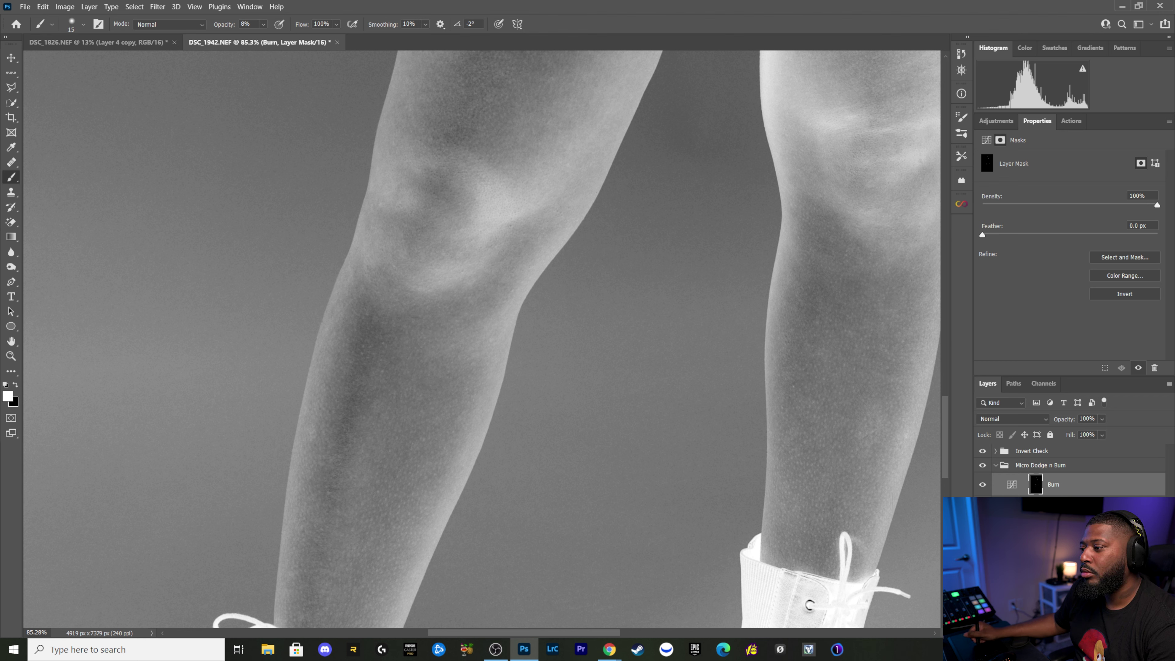
Step: Return to the Dodge mask and lighten fine dark spots, ending with a 20 px brush
key("alt+bracketleft")
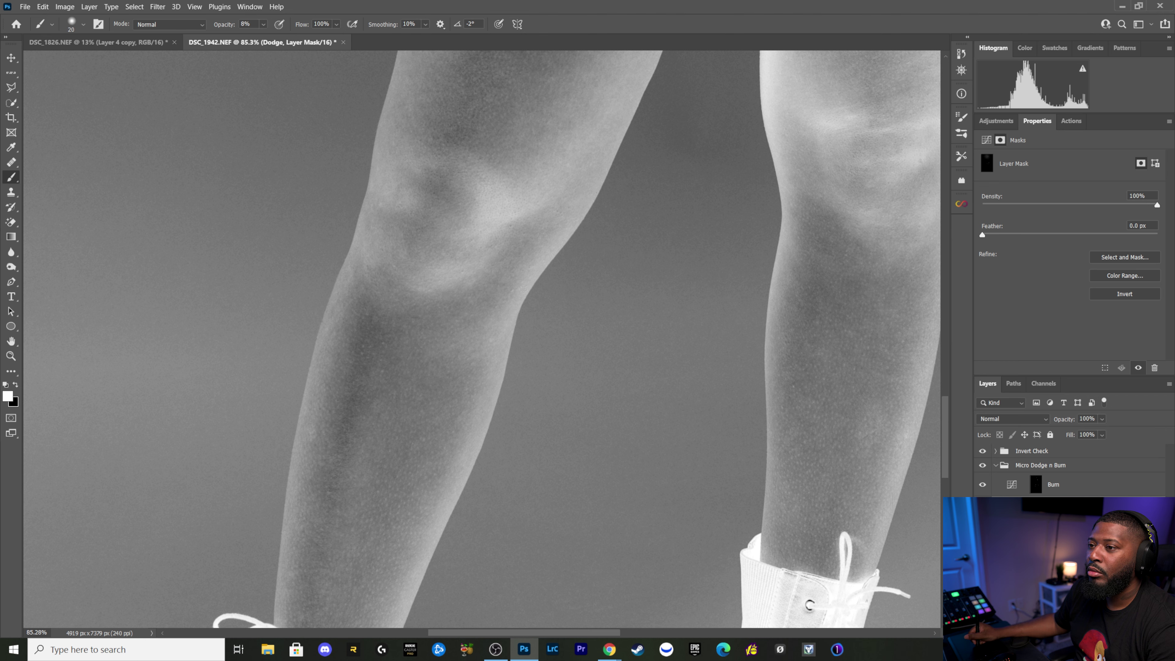
key("bracketleft")
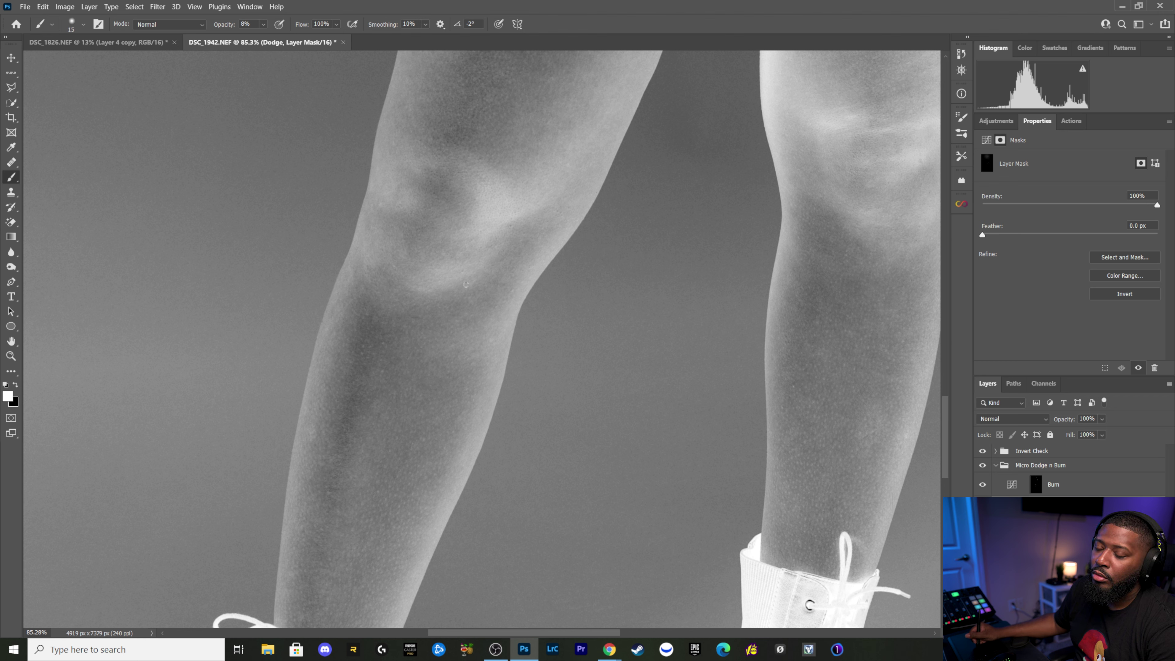
key("bracketright")
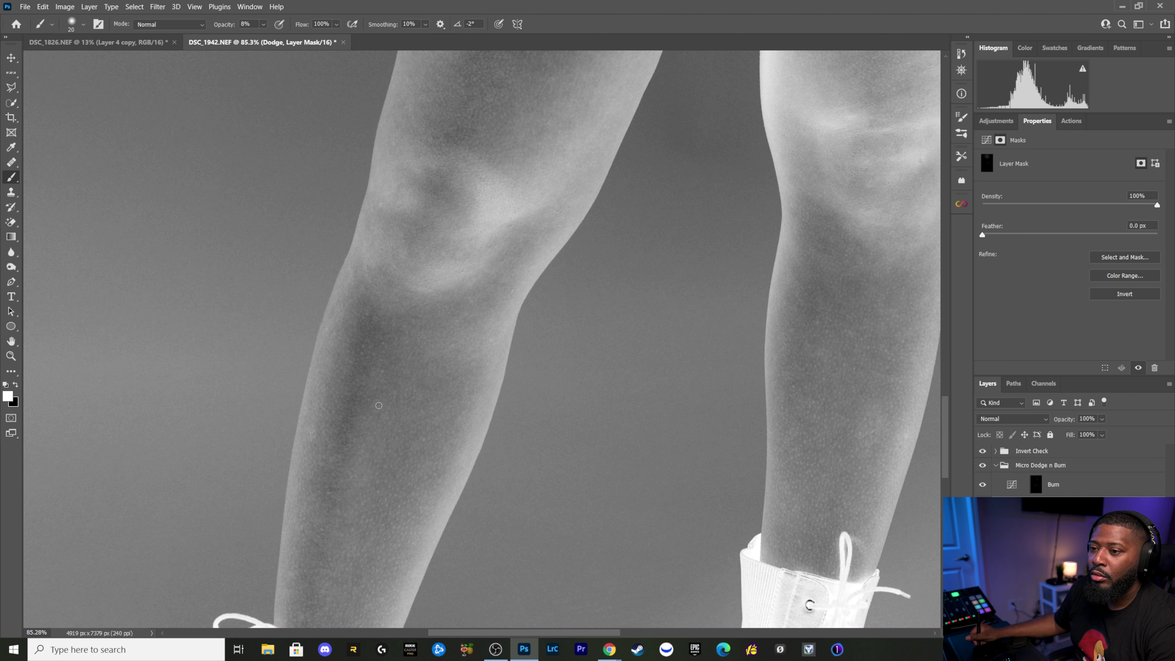
Step: Dodge dark patches on the lower shins with 15–20 px brushes
left_click_drag(423, 432, 467, 388)
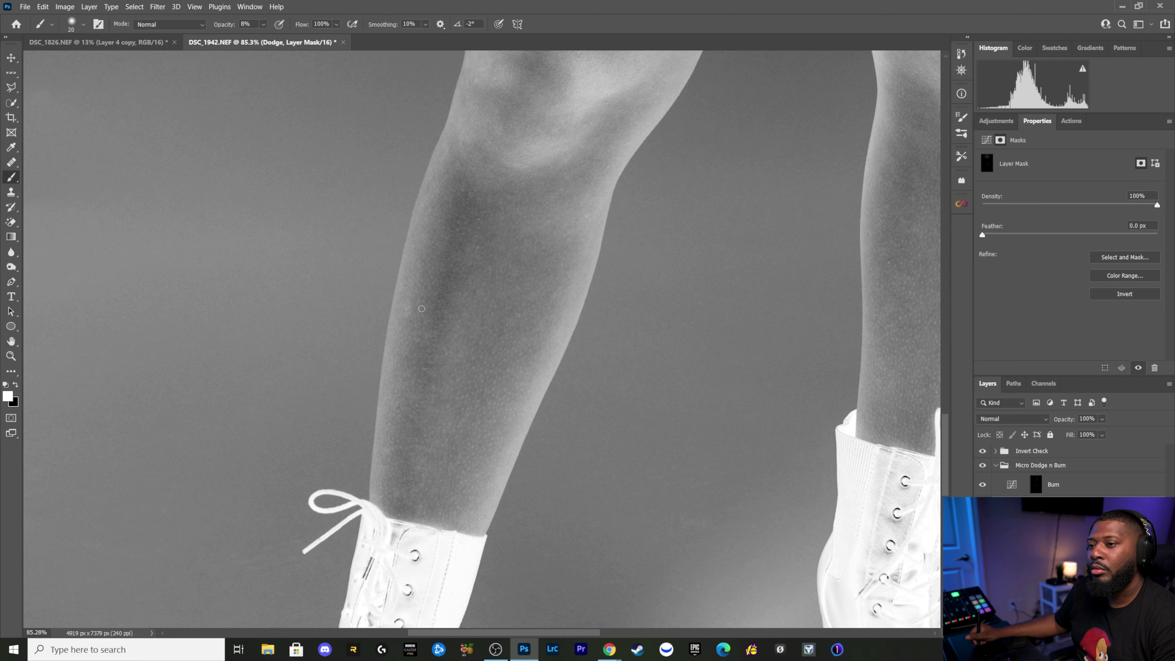
key("bracketleft")
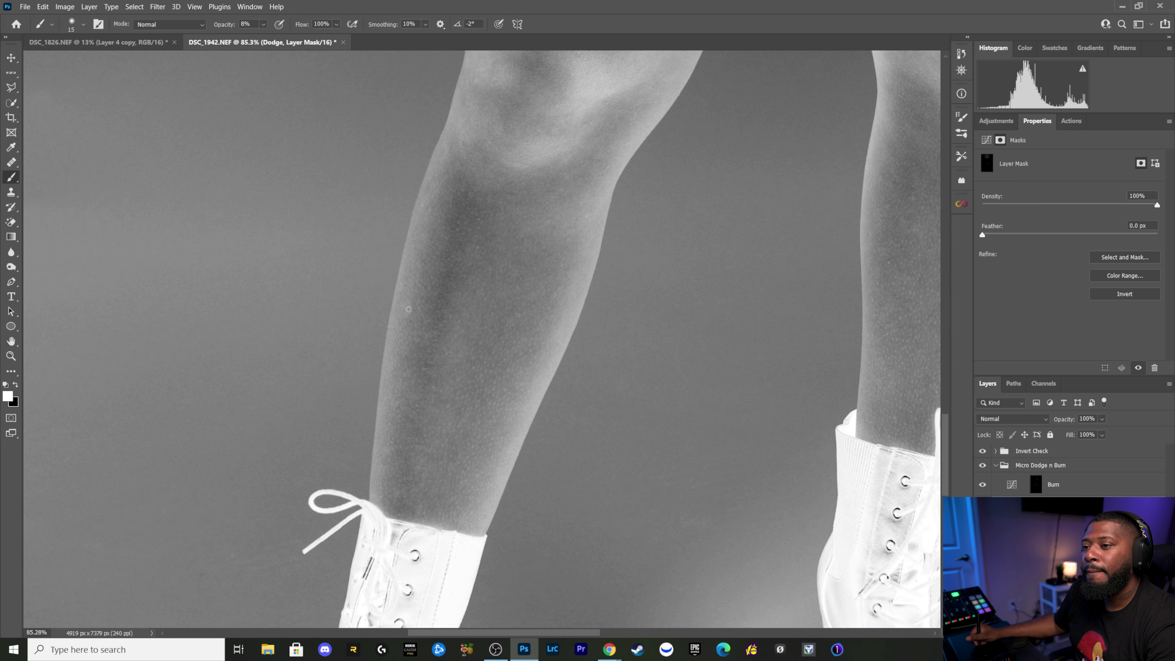
key("bracketright")
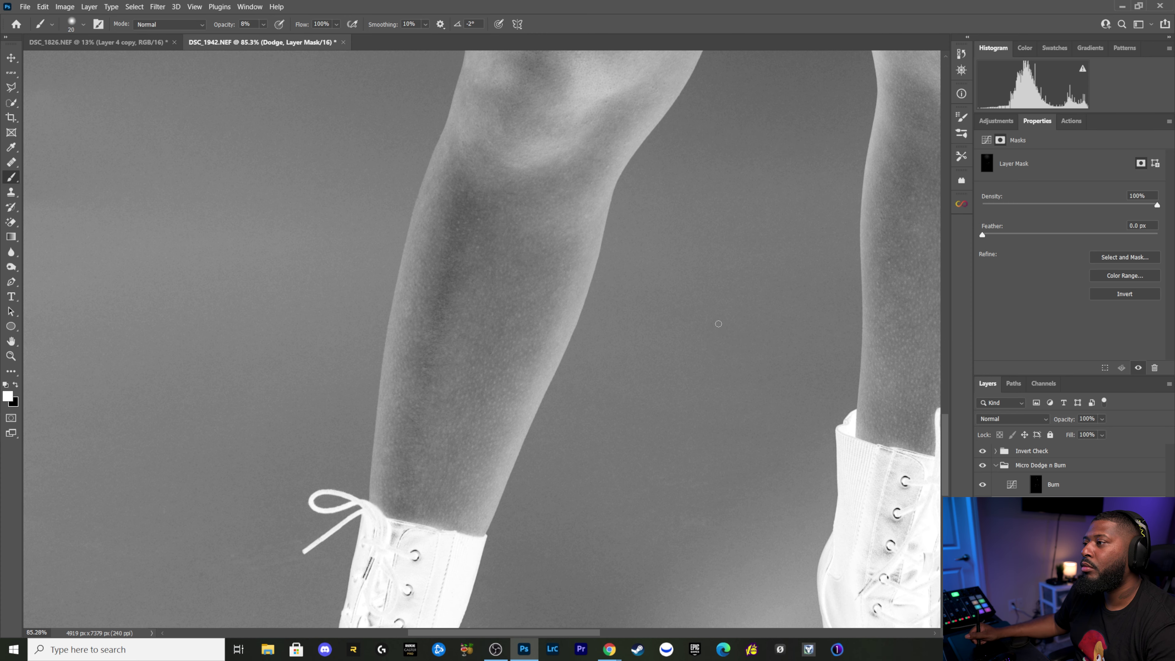
left_click_drag(738, 342, 454, 413)
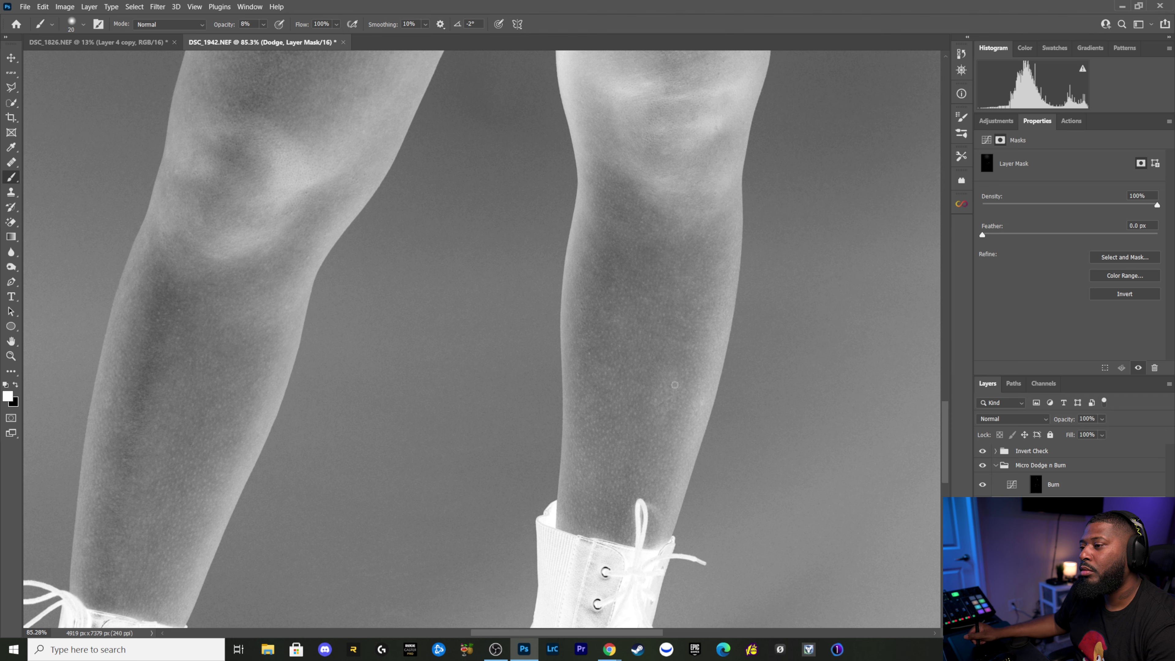
key("bracketleft")
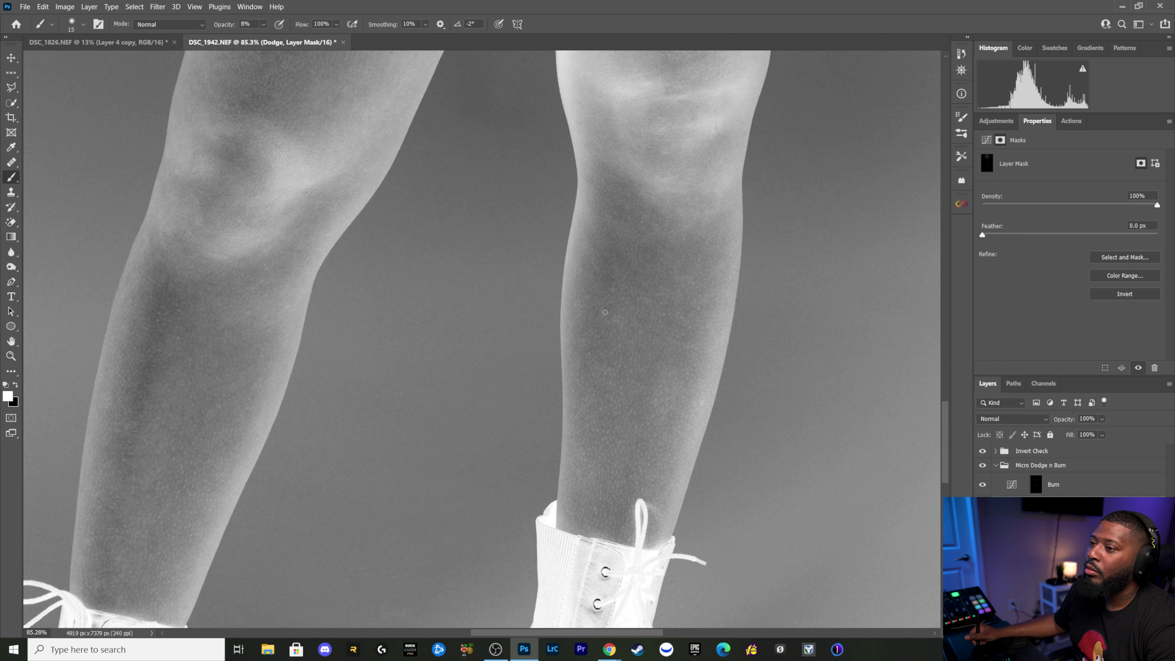
Step: Keep dodging around both knees at 15–25 px, then move up to the lower thighs
scroll(602, 311, "up", 3)
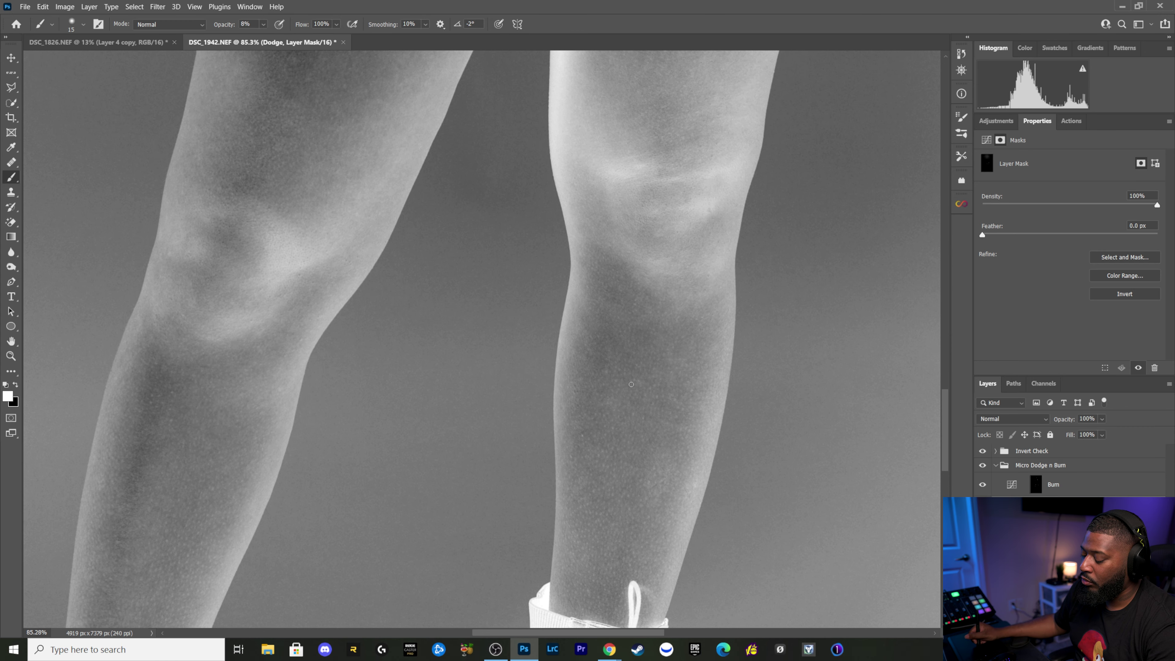
key("bracketright")
key("bracketright")
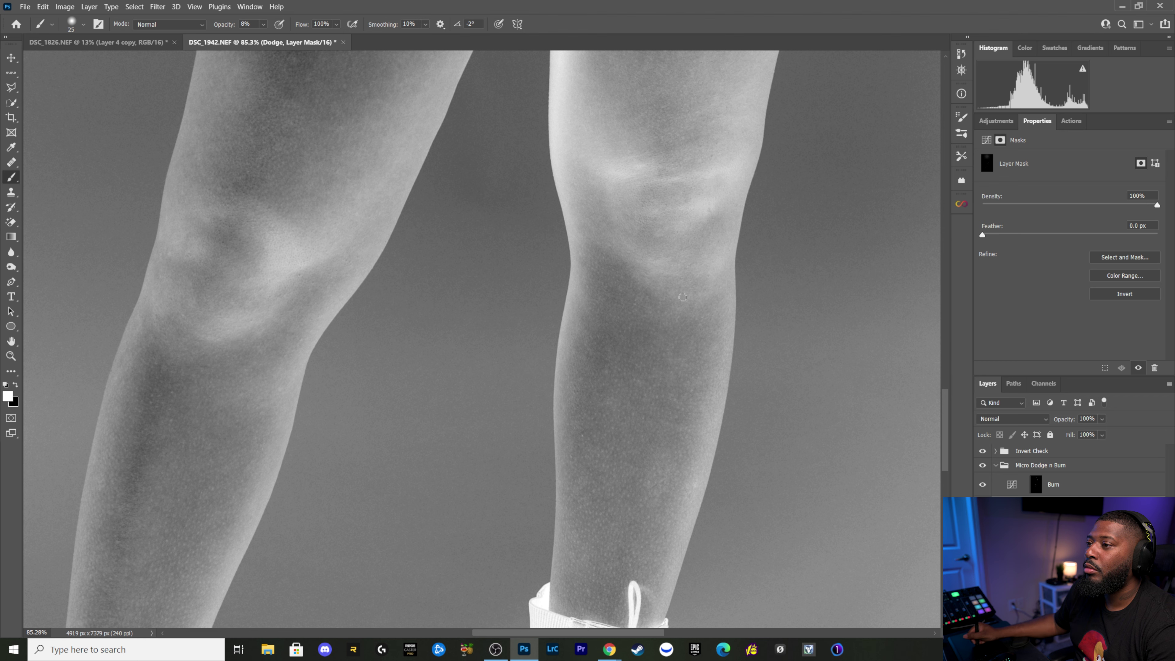
key("bracketright")
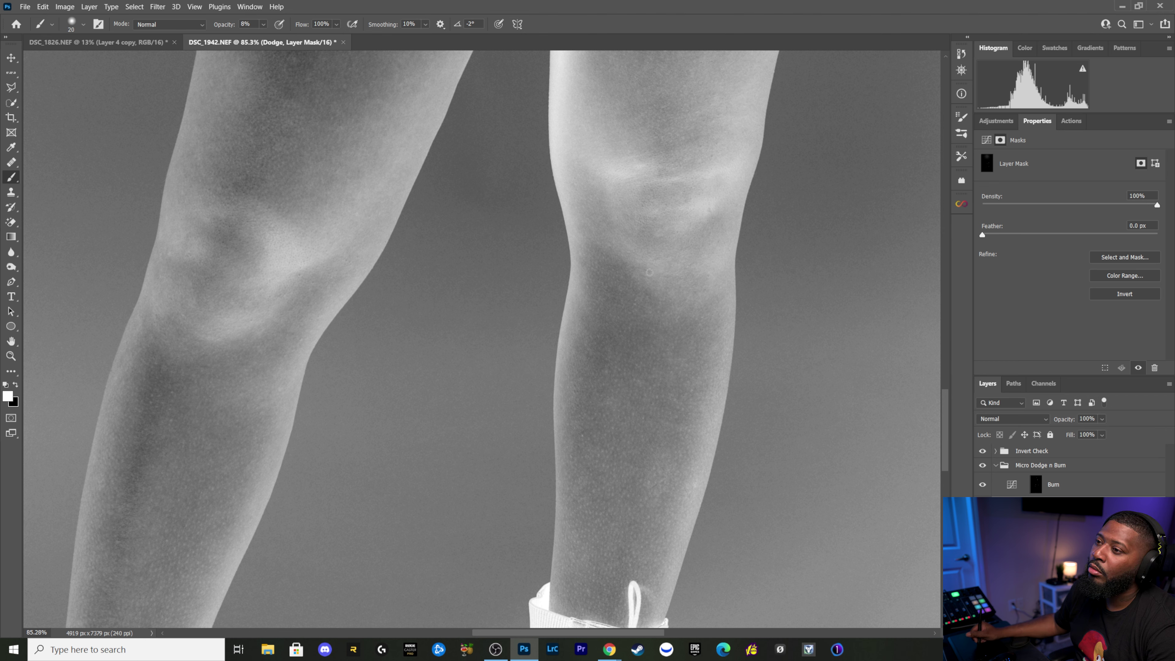
key("bracketleft")
key("bracketright")
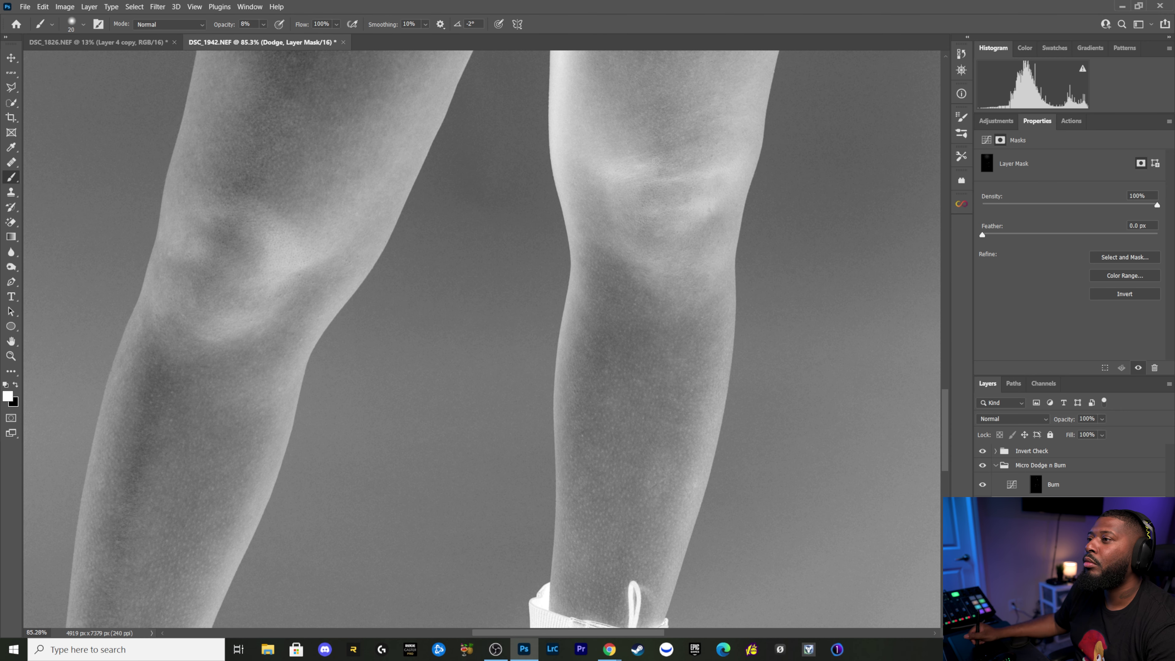
left_click_drag(658, 165, 614, 336)
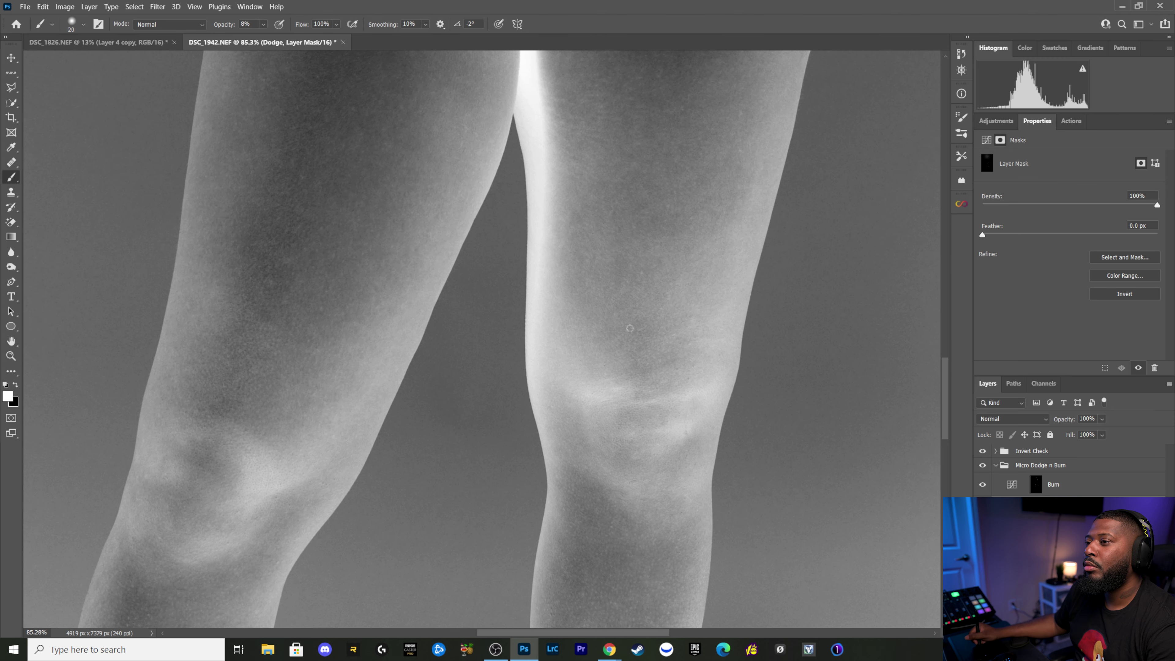
Step: Burn bright spots above the knees on the Burn mask, stepping the brush from 30 down to 15 px
key("alt+bracketright")
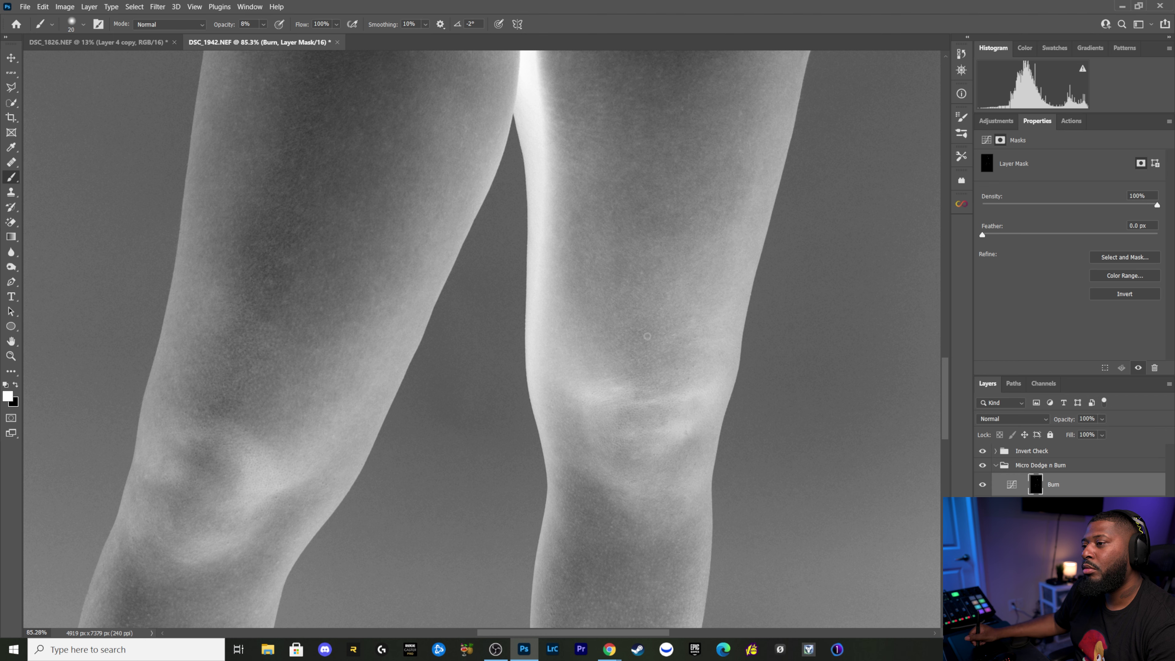
key("bracketright")
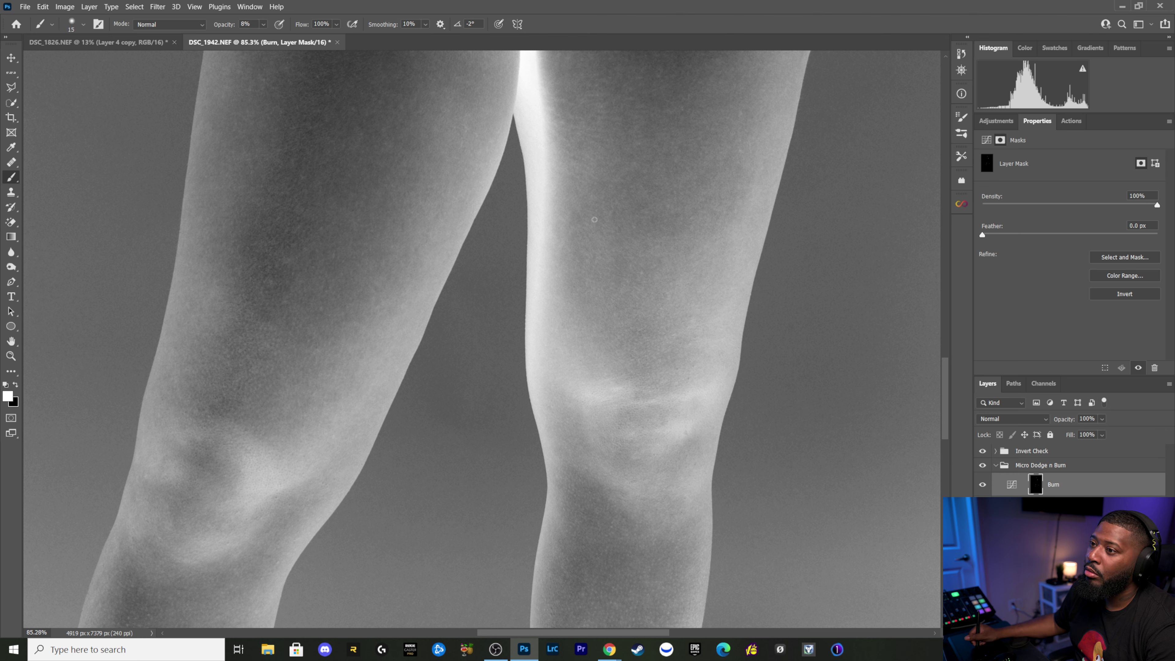
key("bracketright")
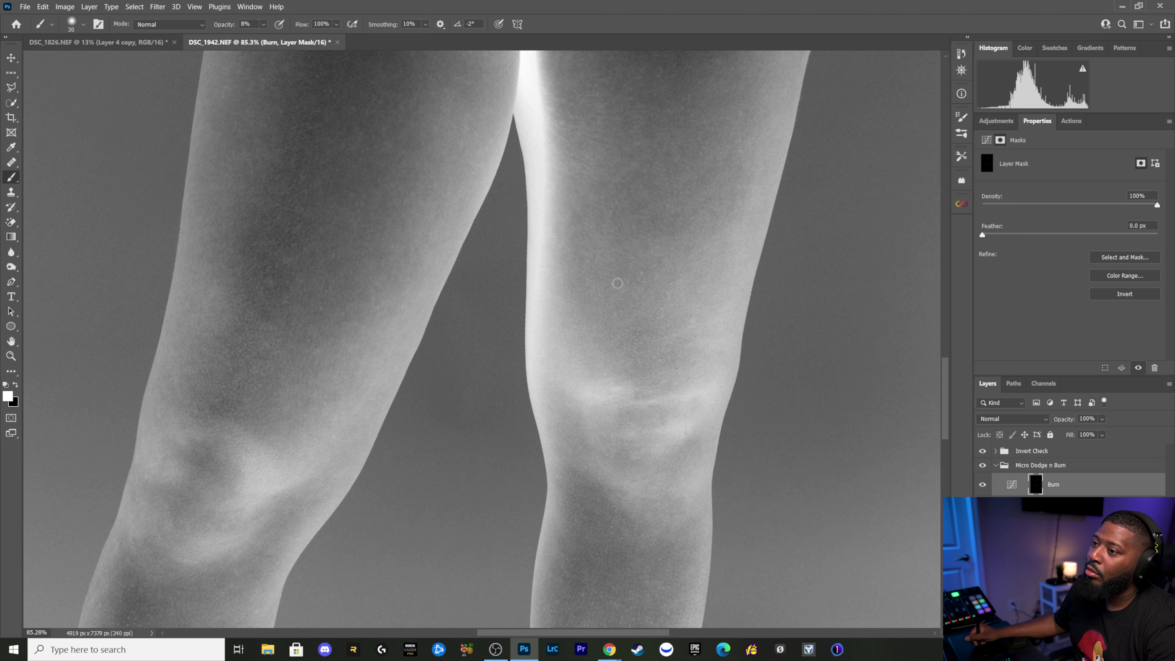
key("bracketleft")
key("bracketleft")
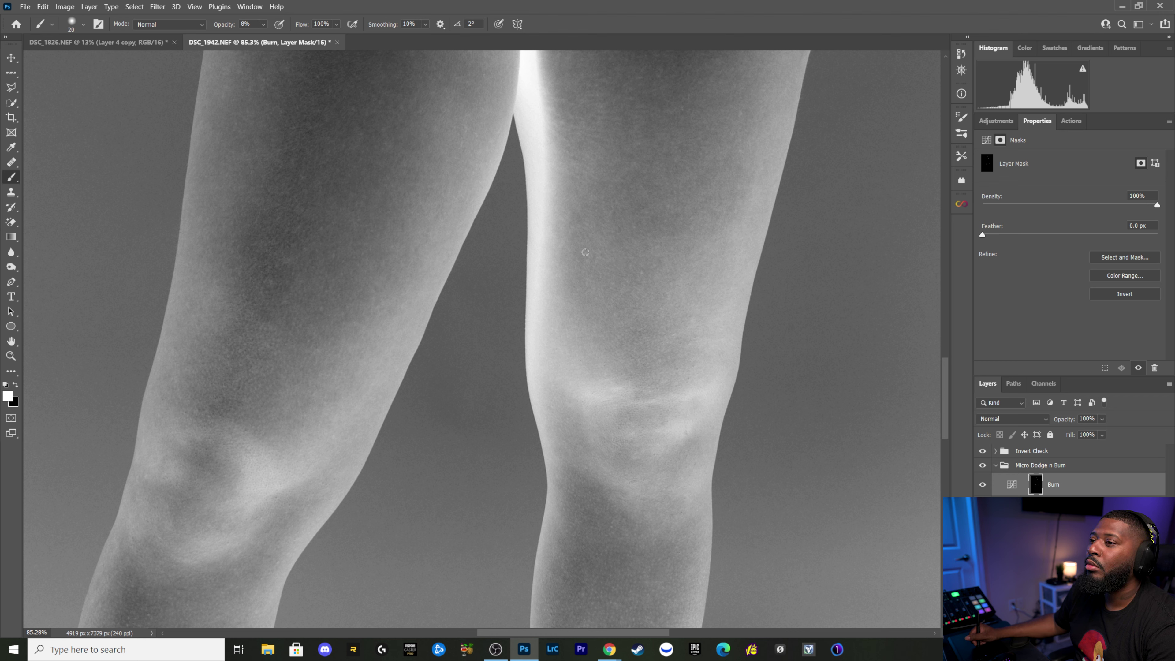
key("bracketleft")
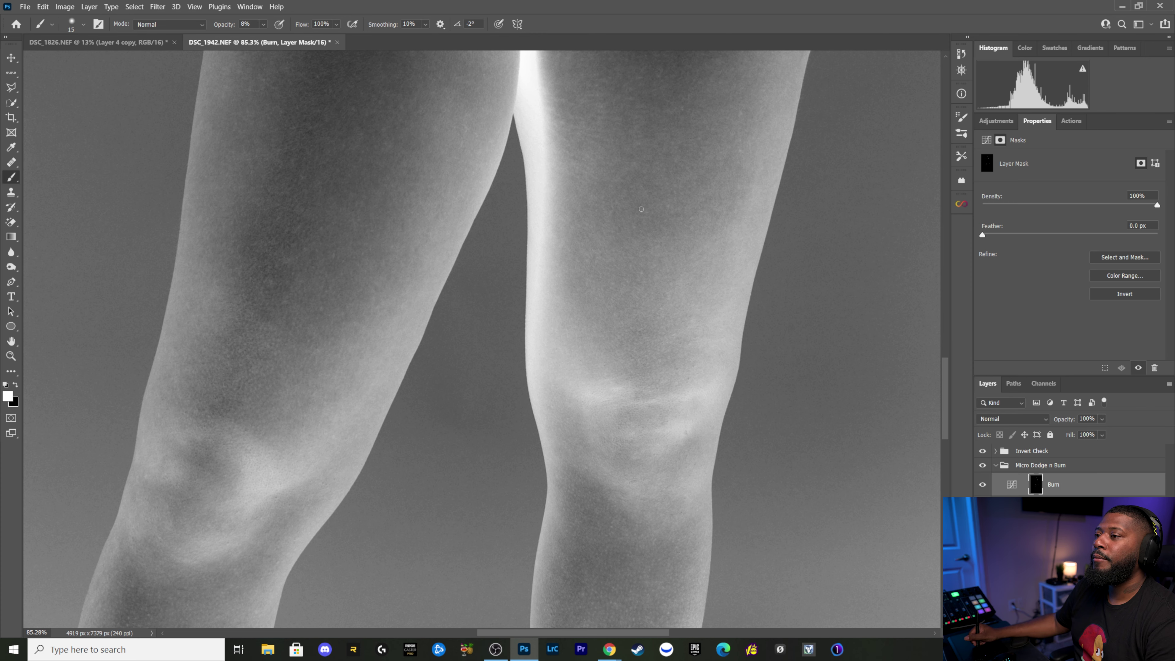
left_click_drag(646, 202, 758, 284)
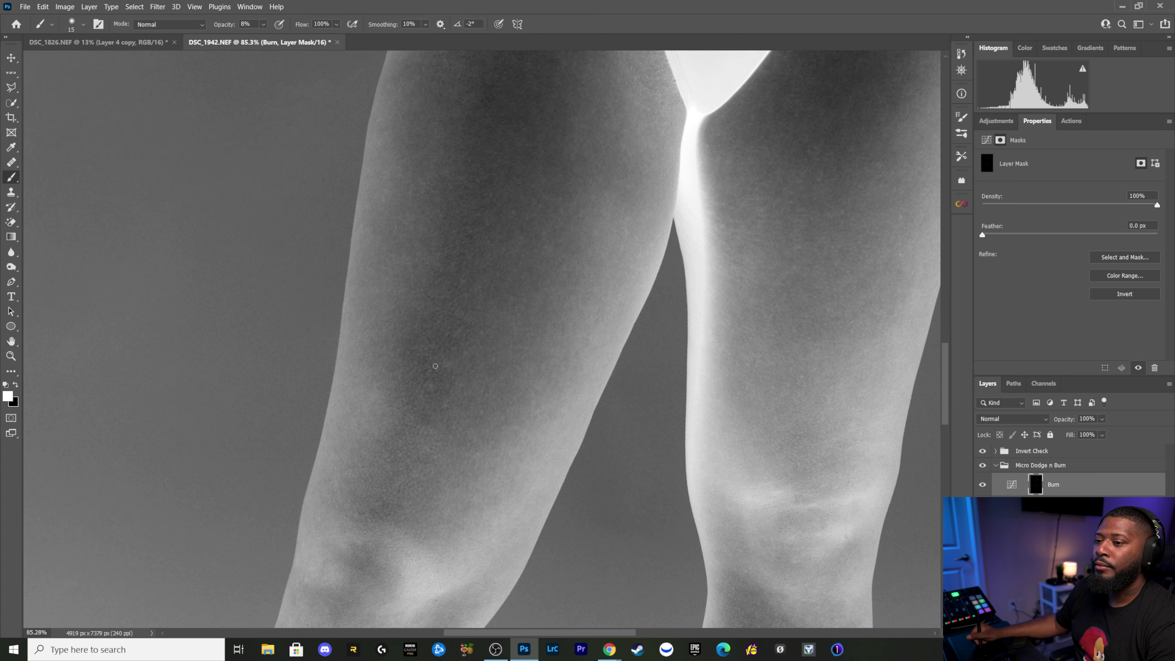
Step: Alternate Burn- and Dodge-mask strokes across both thighs at 15–20 px, finishing on the Burn mask
key("bracketright")
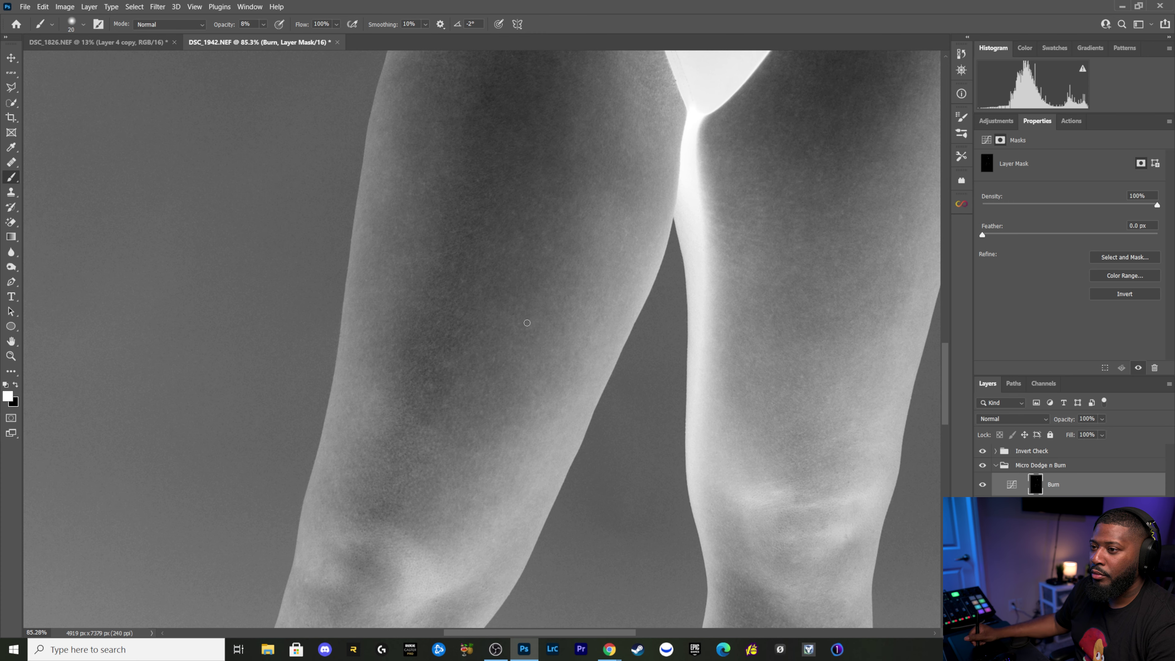
left_click_drag(718, 305, 525, 338)
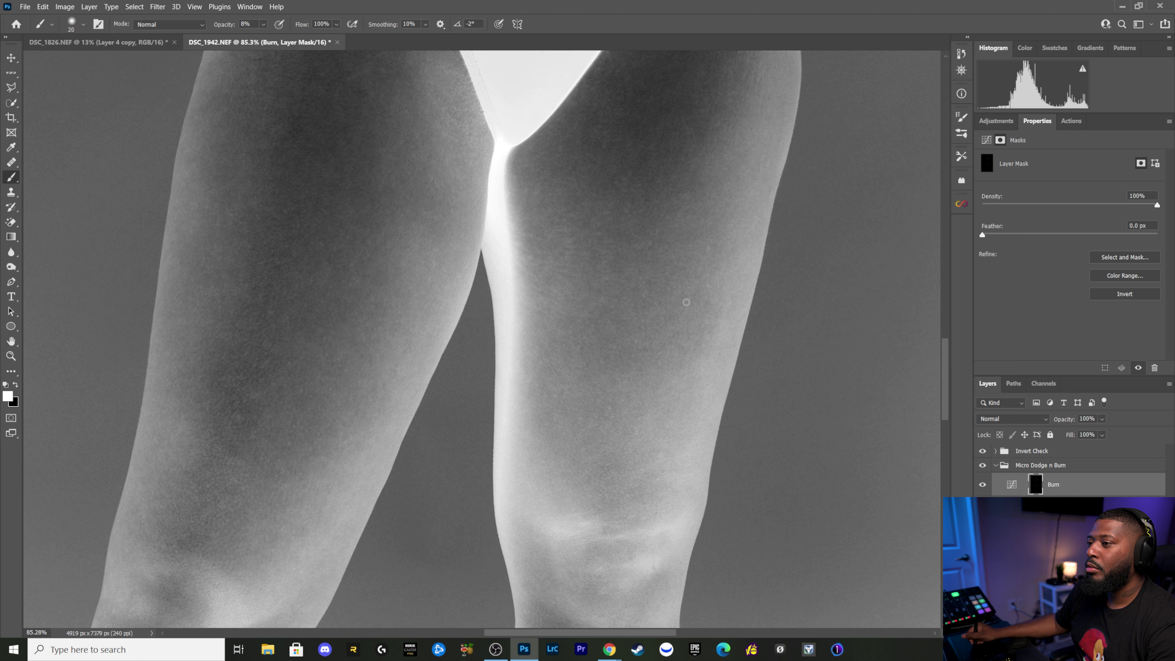
key("bracketleft")
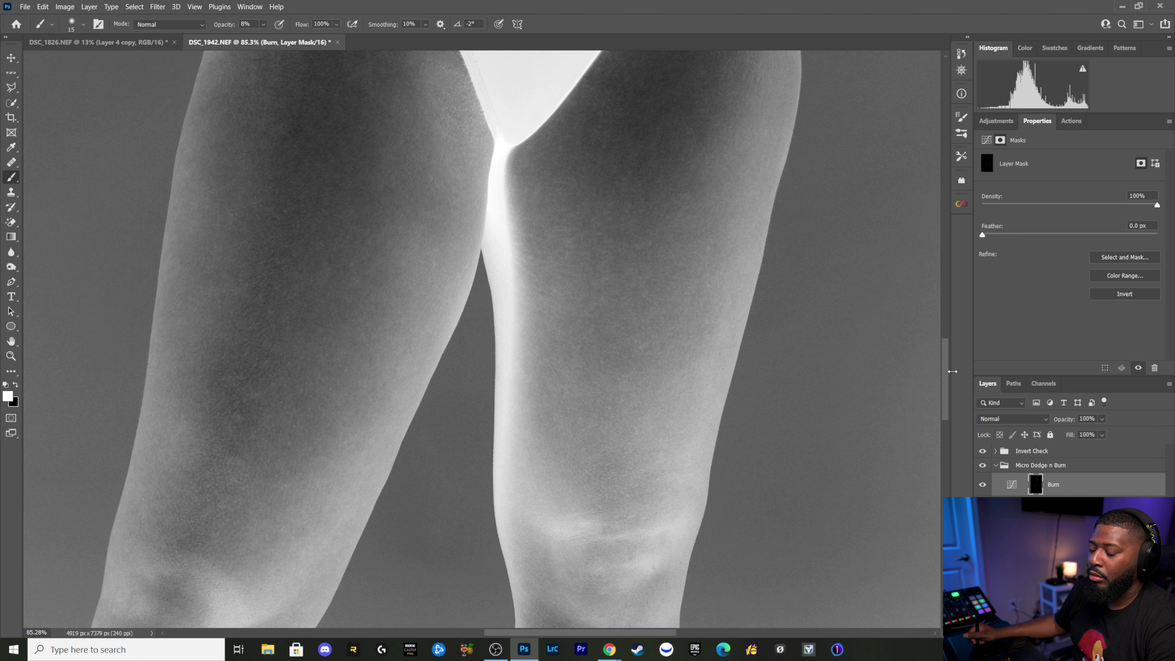
left_click(1036, 504)
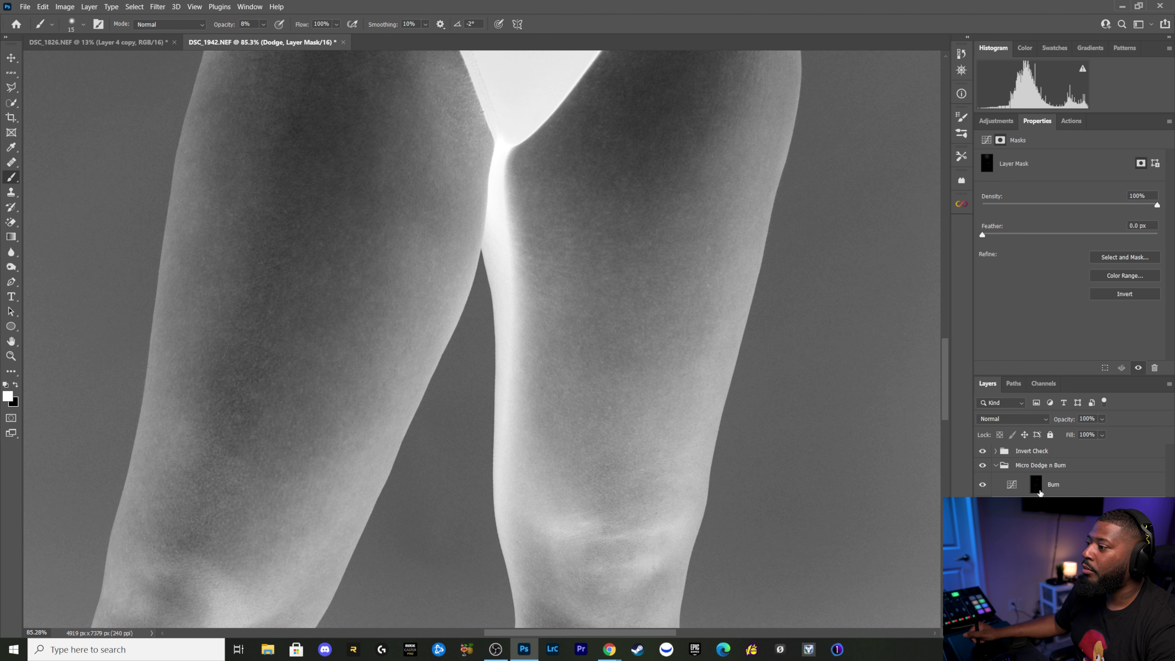
key("alt+bracketright")
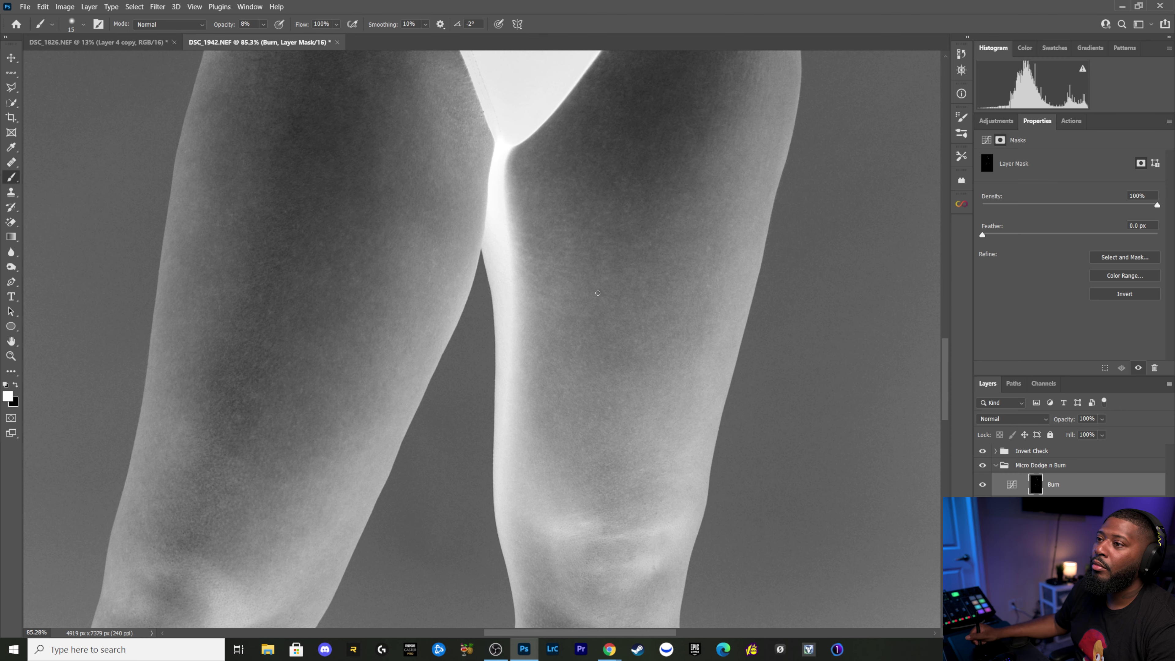
left_click_drag(618, 252, 661, 433)
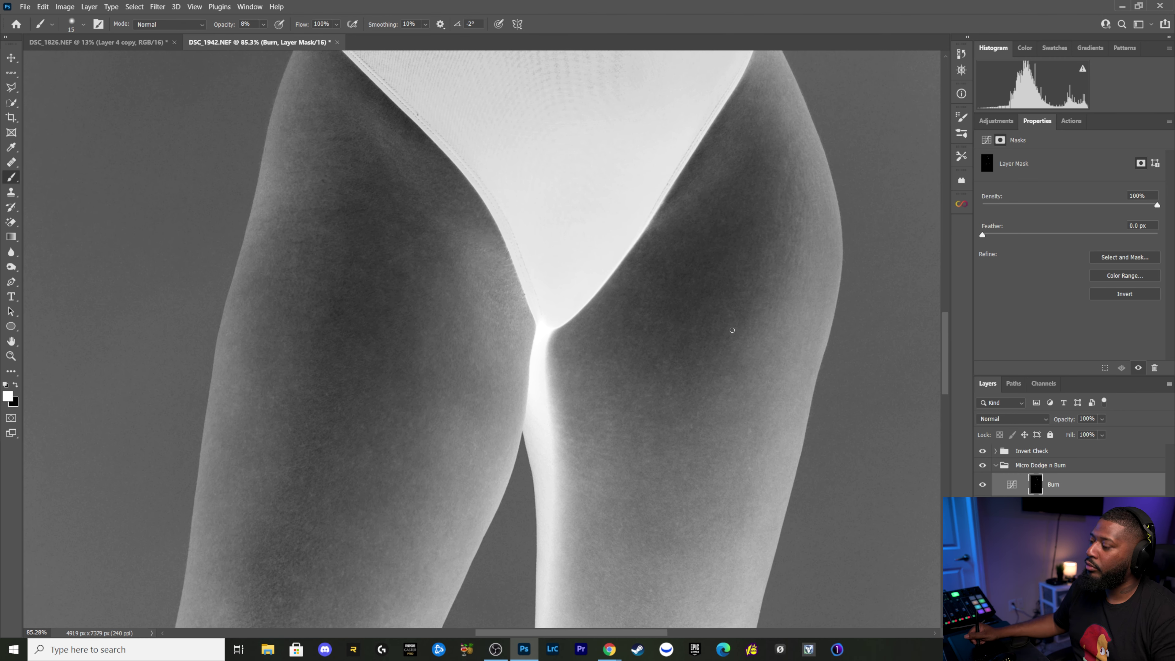
Step: Burn the upper thighs, stepping the brush from 25 down to 15 px
key("bracketright")
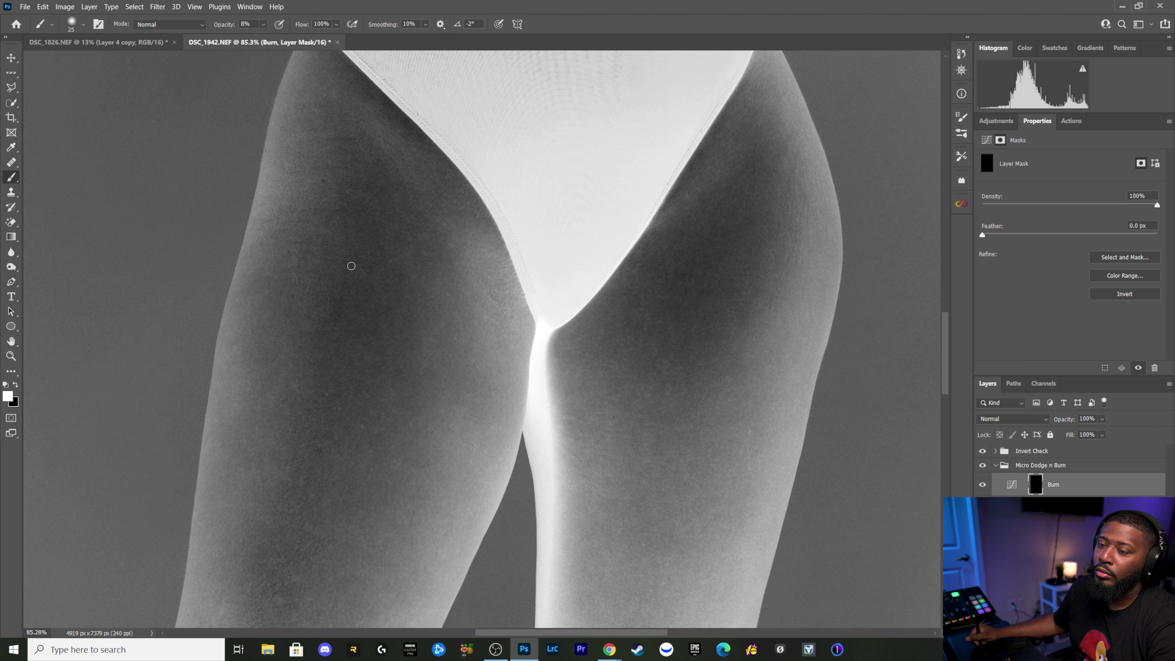
key("bracketleft")
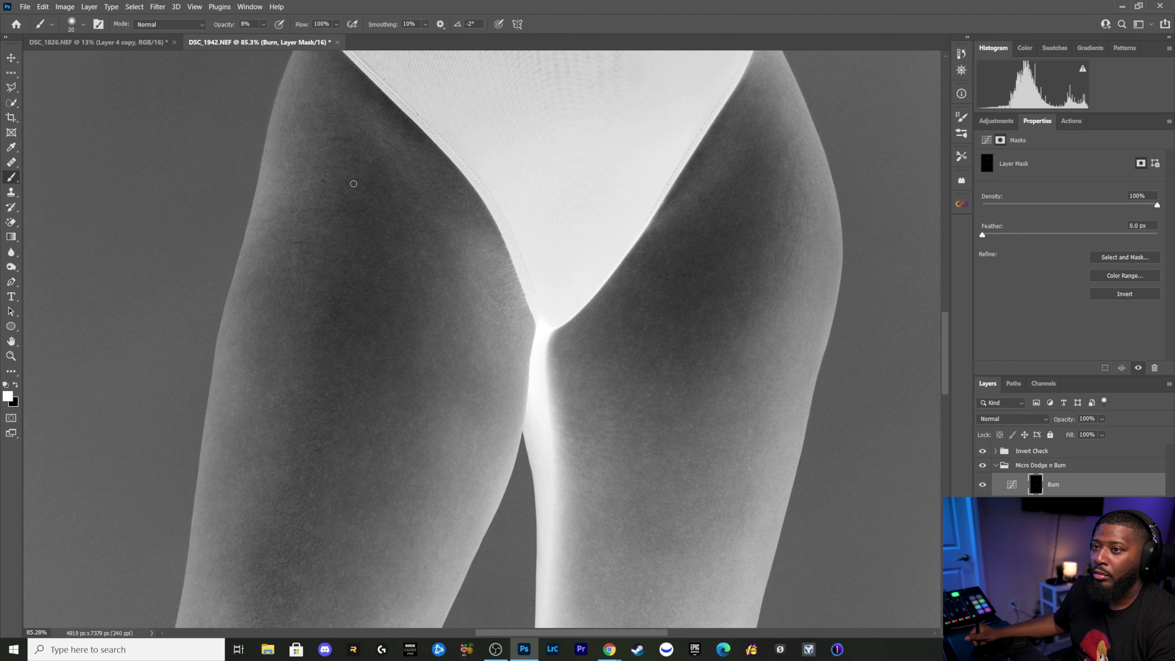
key("bracketleft")
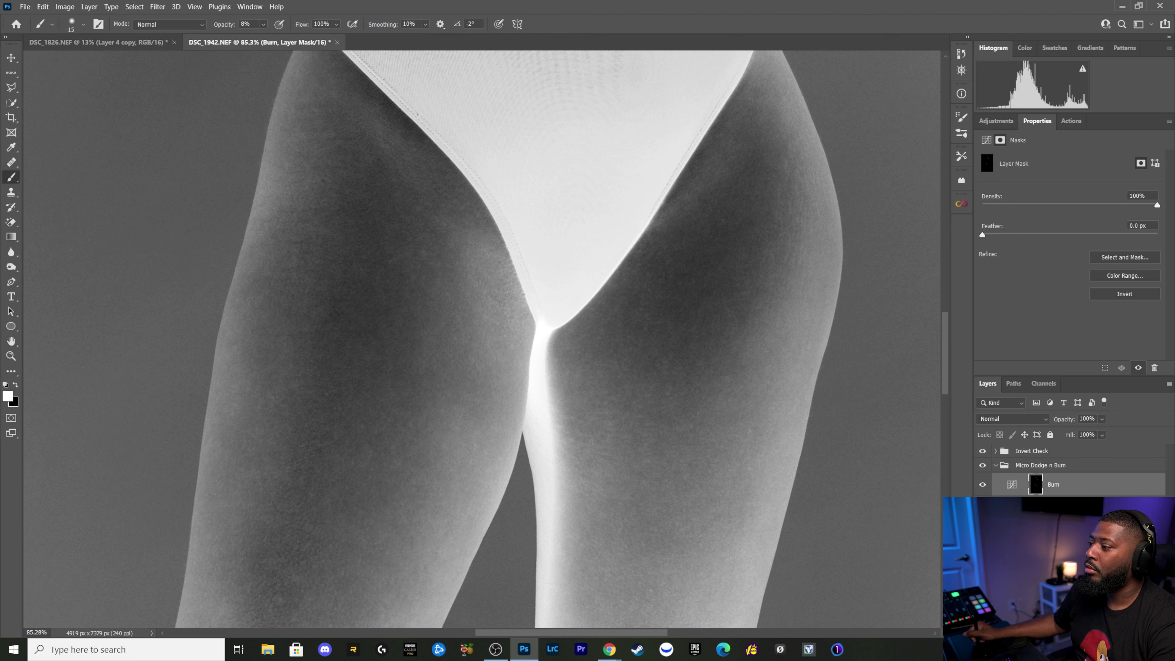
Step: Dodge the upper thighs on the Dodge mask at 15–20 px, then zoom out past the knees
left_click(1032, 504)
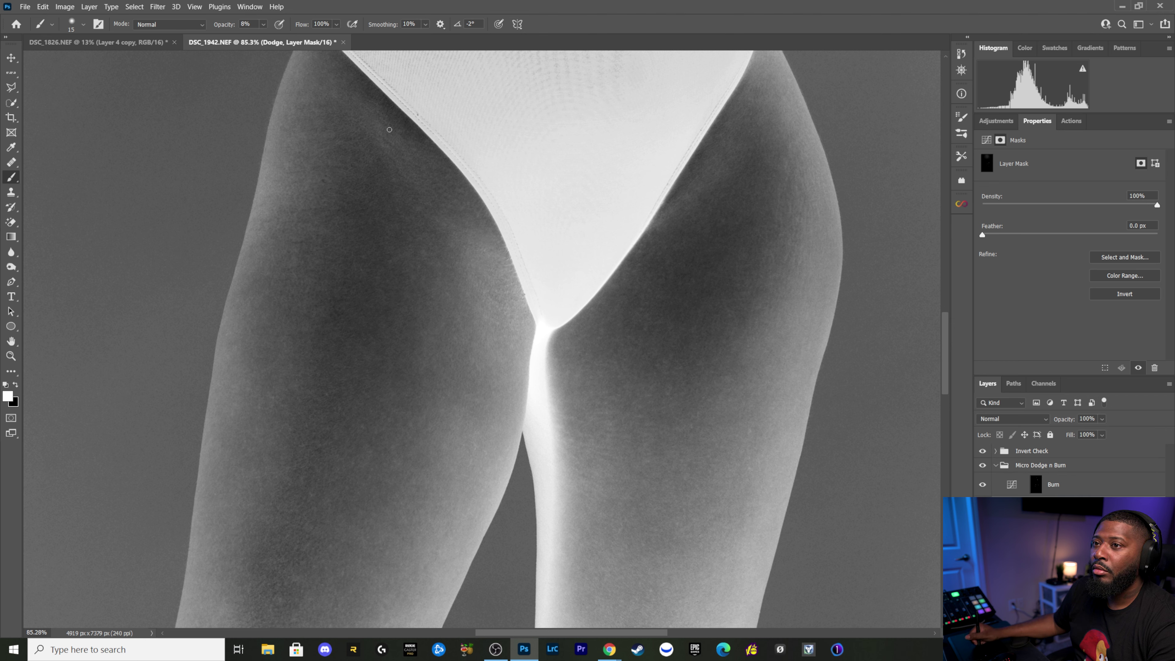
key("bracketright")
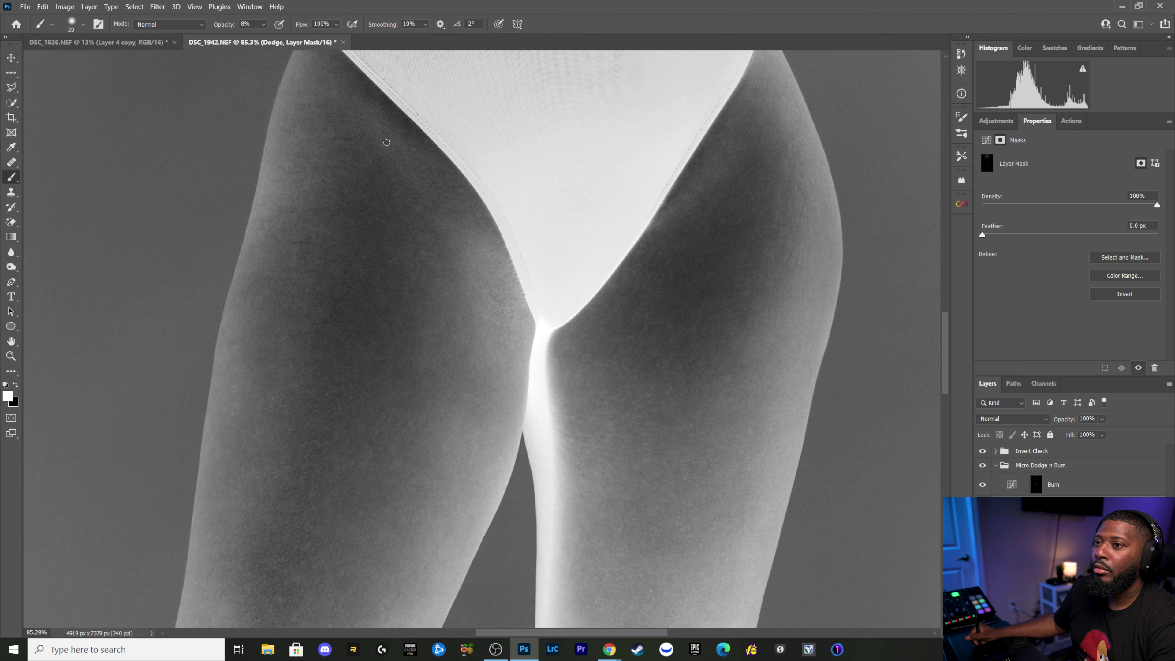
key("bracketleft")
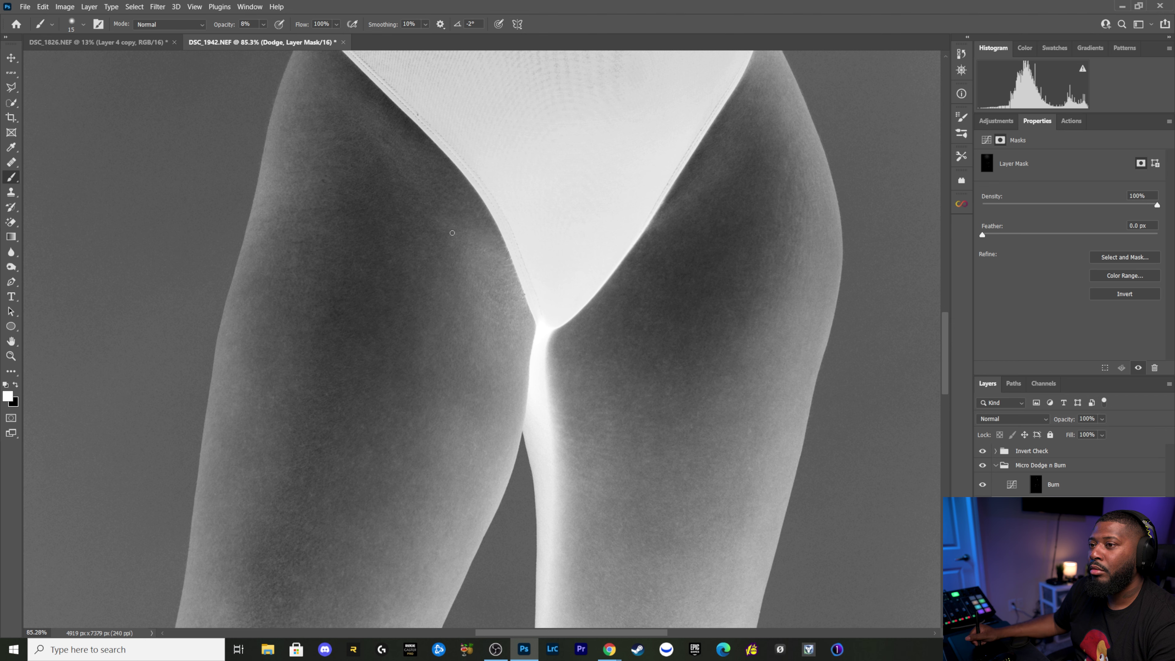
key("bracketright")
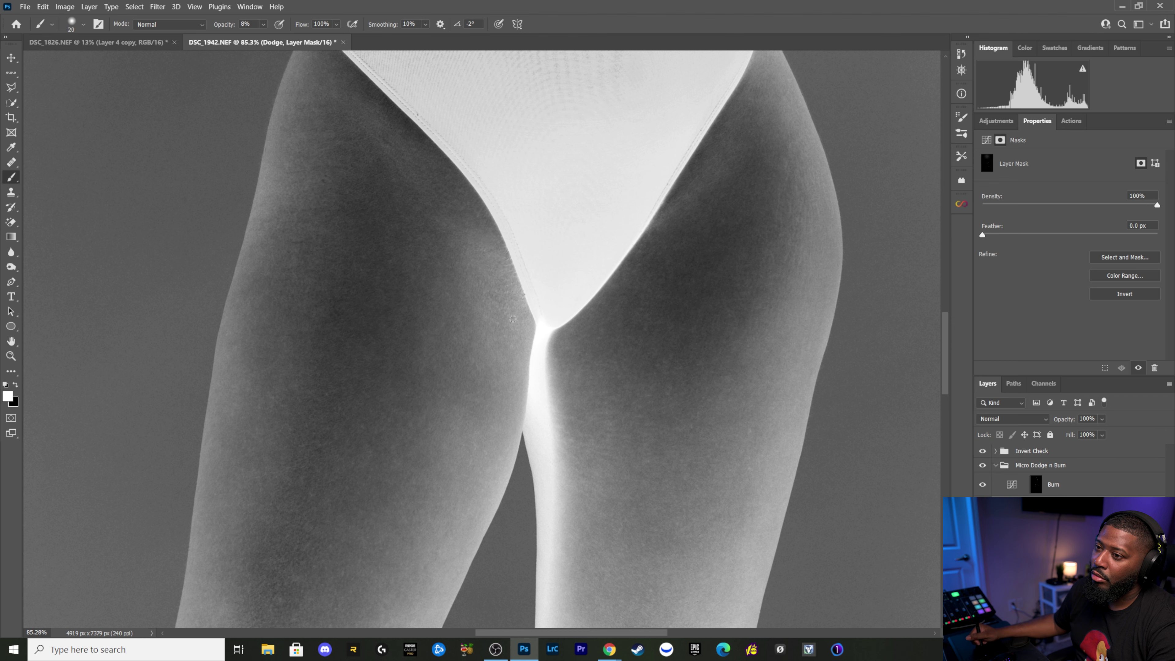
key("bracketleft")
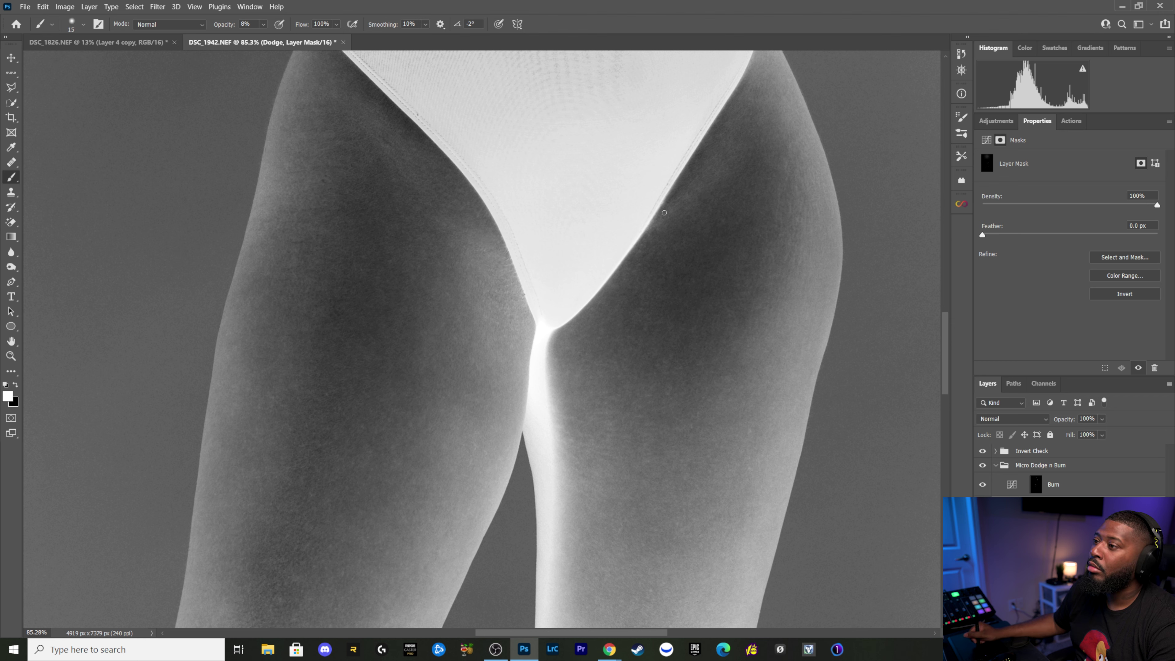
key("bracketright")
key("bracketright")
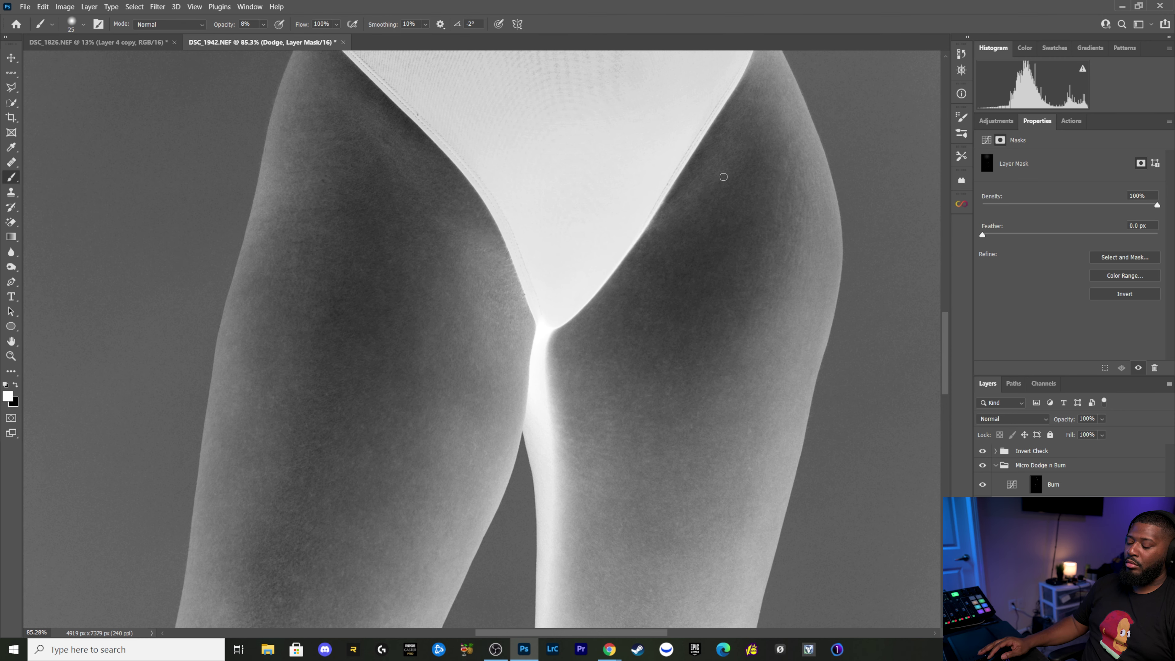
scroll(718, 181, "down", 3)
scroll(716, 236, "down", 2)
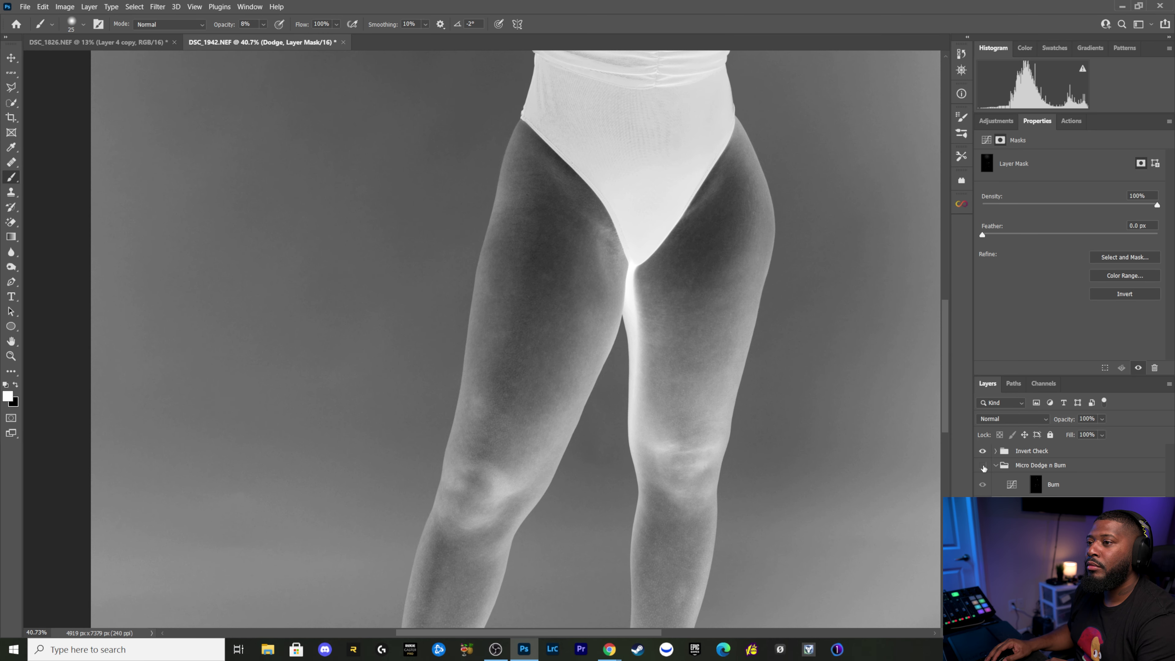
Step: Hide the Invert Check group and zoom to view the retouched figure in normal colour
left_click(982, 451)
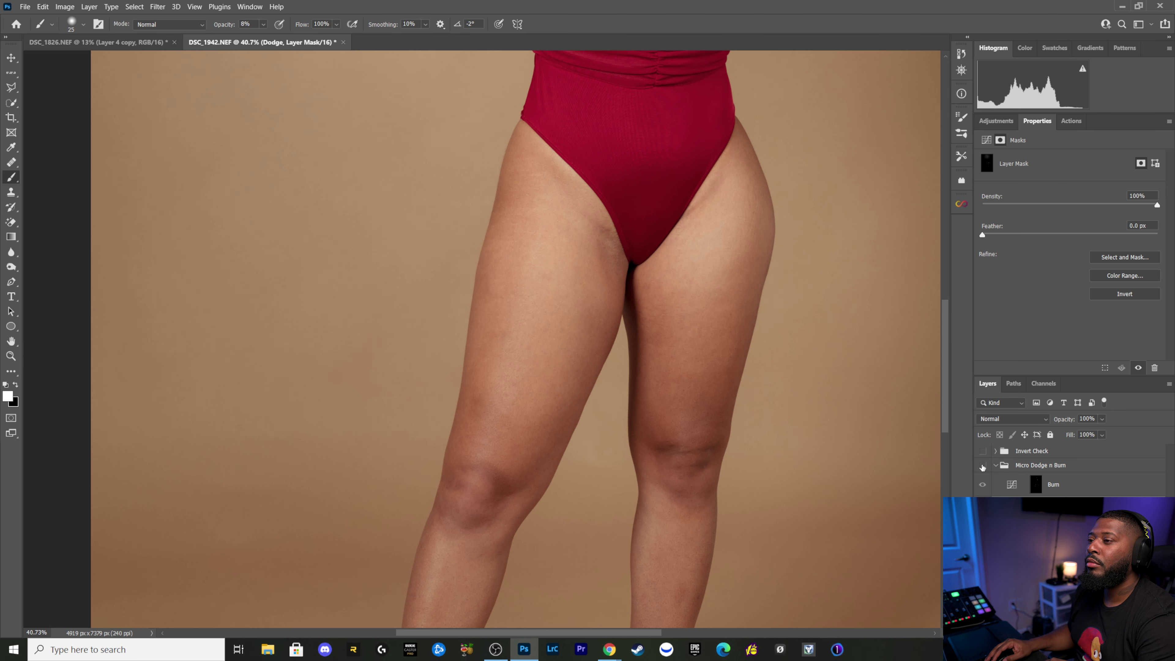
scroll(544, 194, "down", 2)
scroll(546, 190, "down", 2)
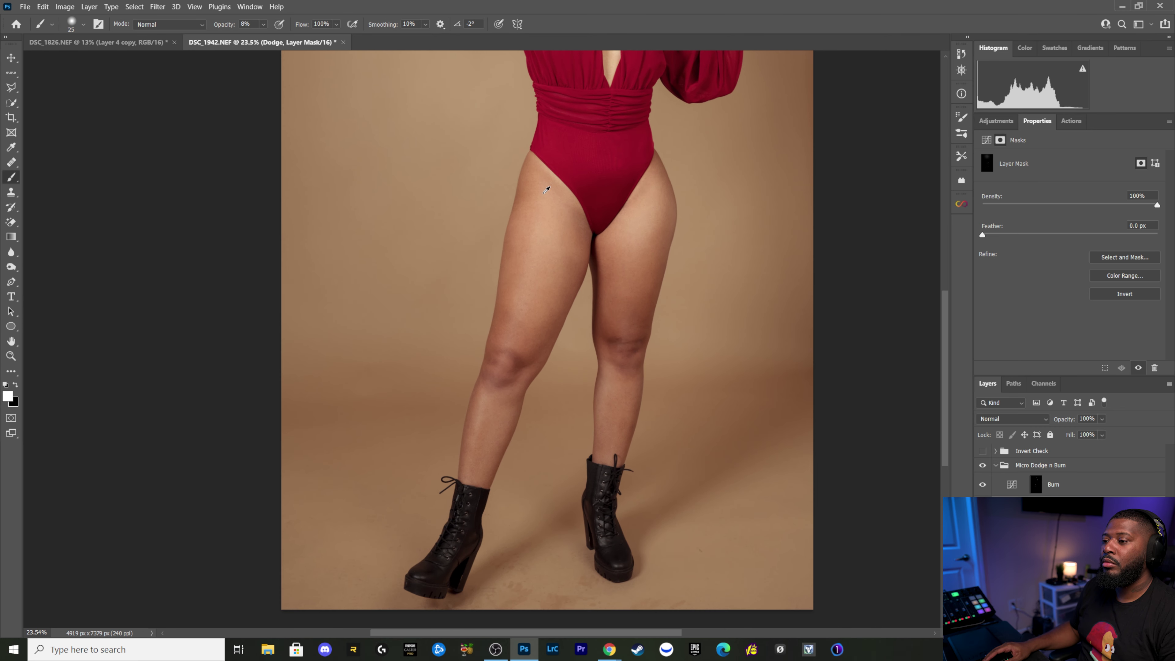
scroll(504, 142, "down", 2)
scroll(504, 143, "up", 2)
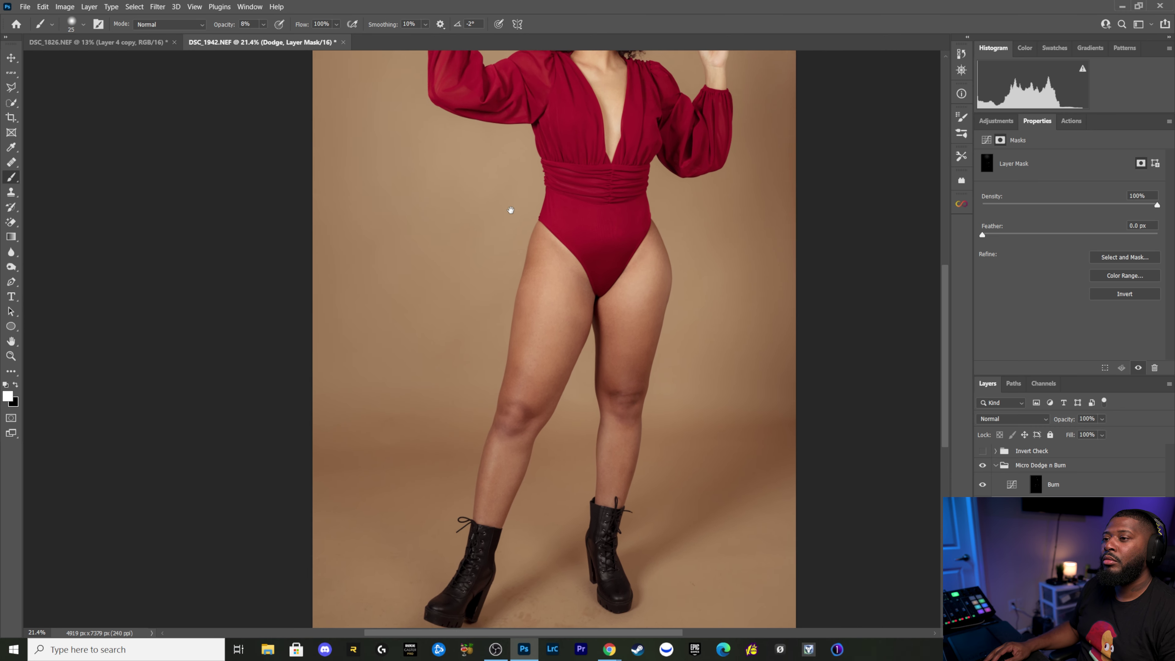
scroll(509, 201, "up", 3)
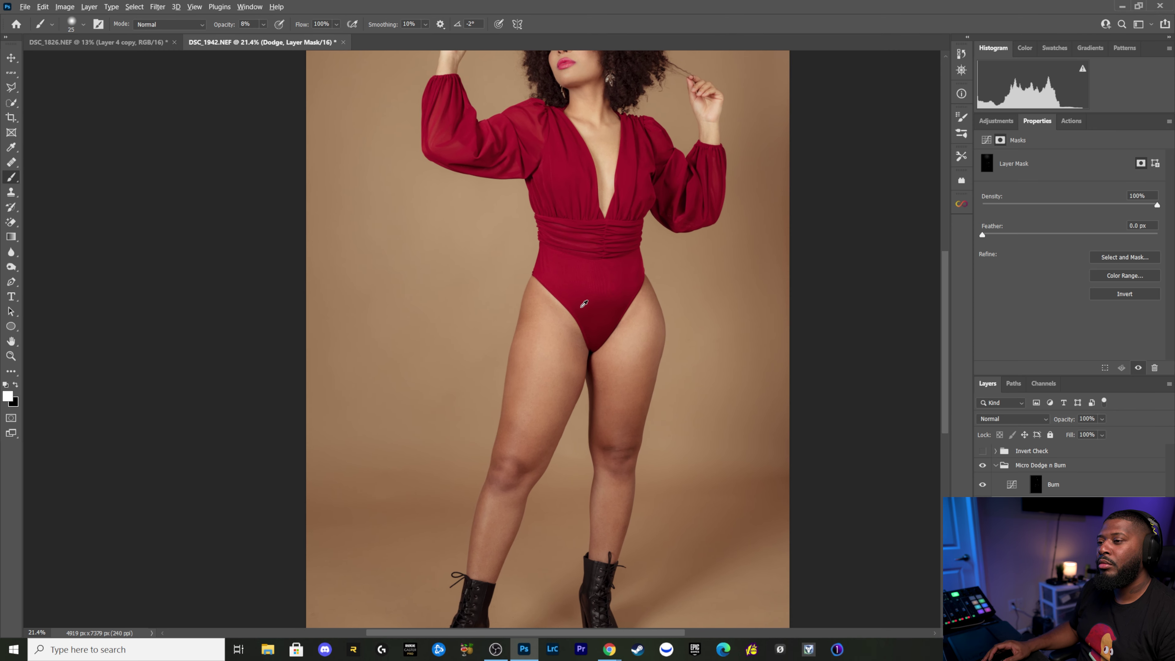
Step: Dodge the upper thighs on the Dodge mask with a soft brush, resizing it with [ and ]
scroll(582, 305, "up", 4)
scroll(582, 324, "up", 4)
scroll(583, 333, "down", 1)
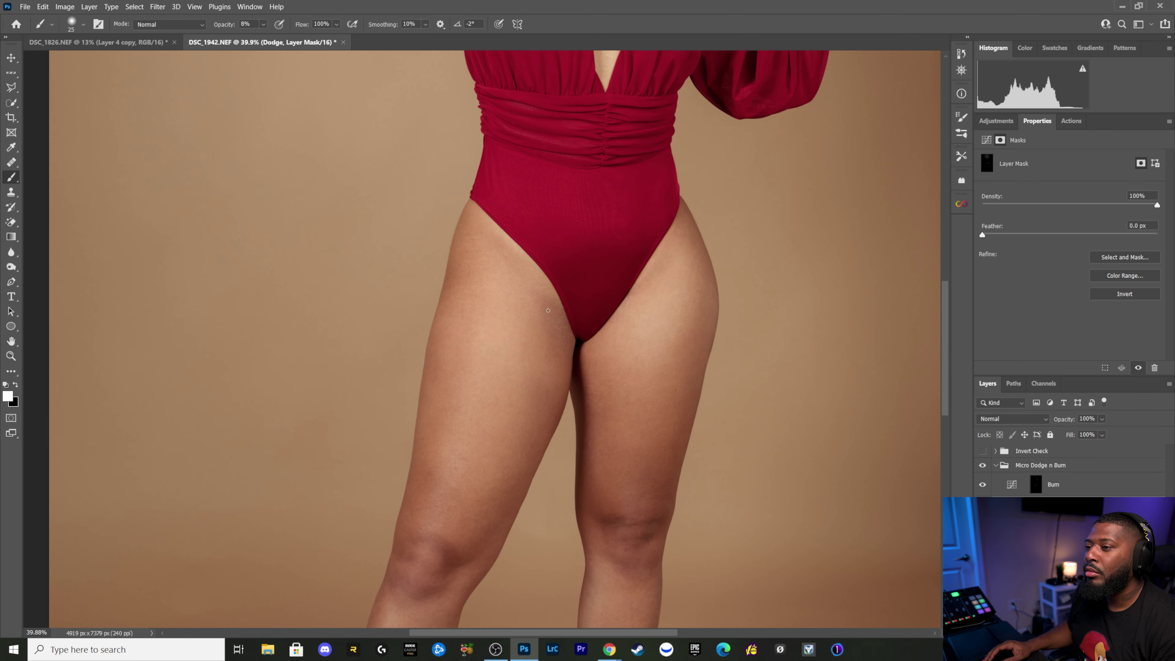
scroll(583, 333, "up", 3)
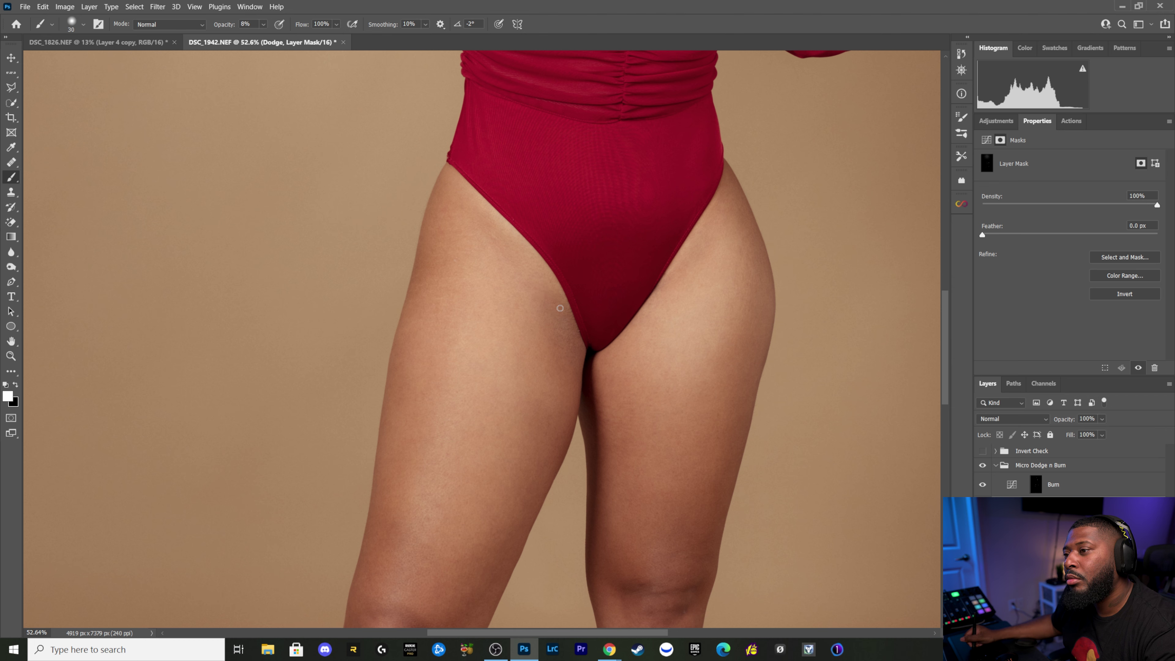
key("bracketleft")
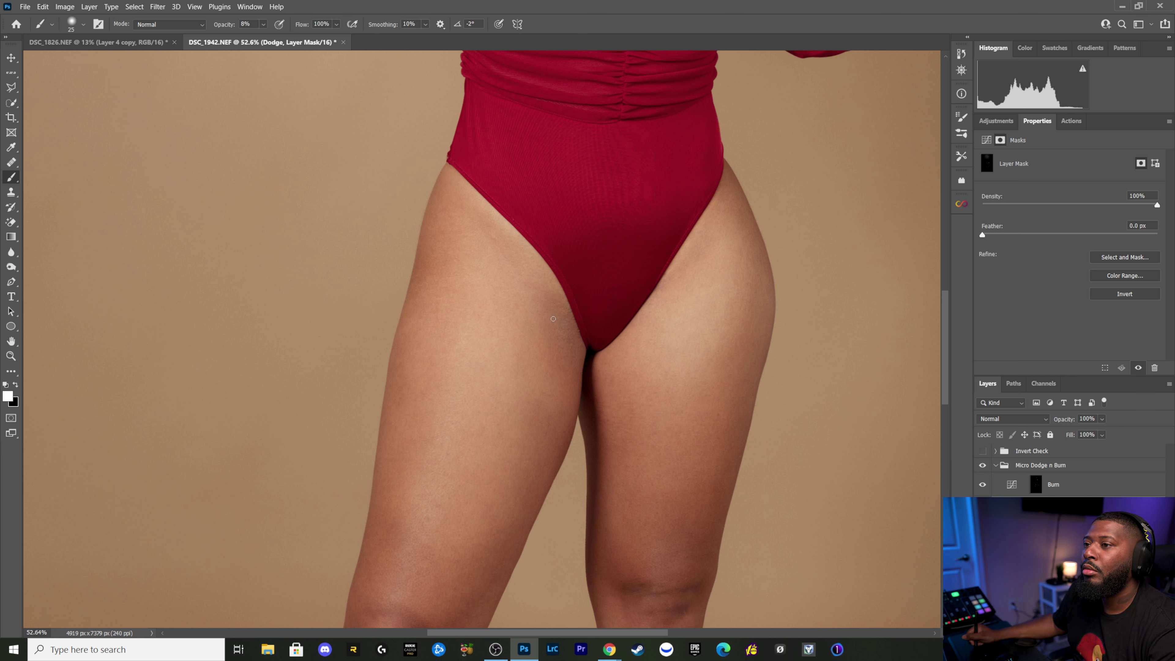
key("bracketleft")
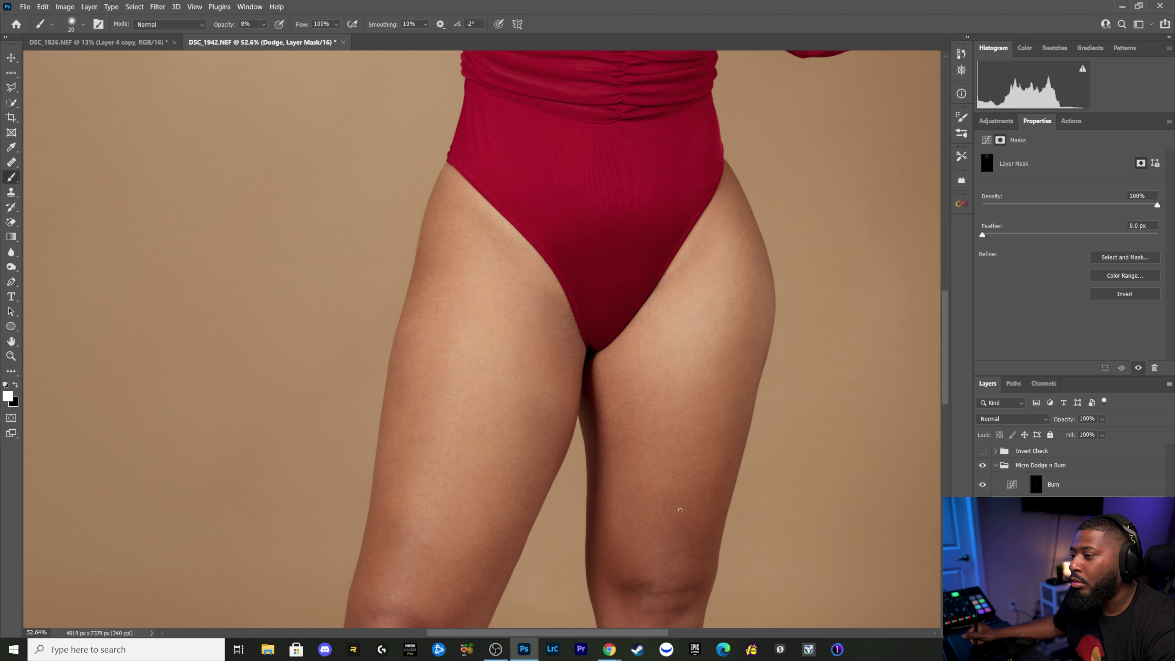
key("bracketright")
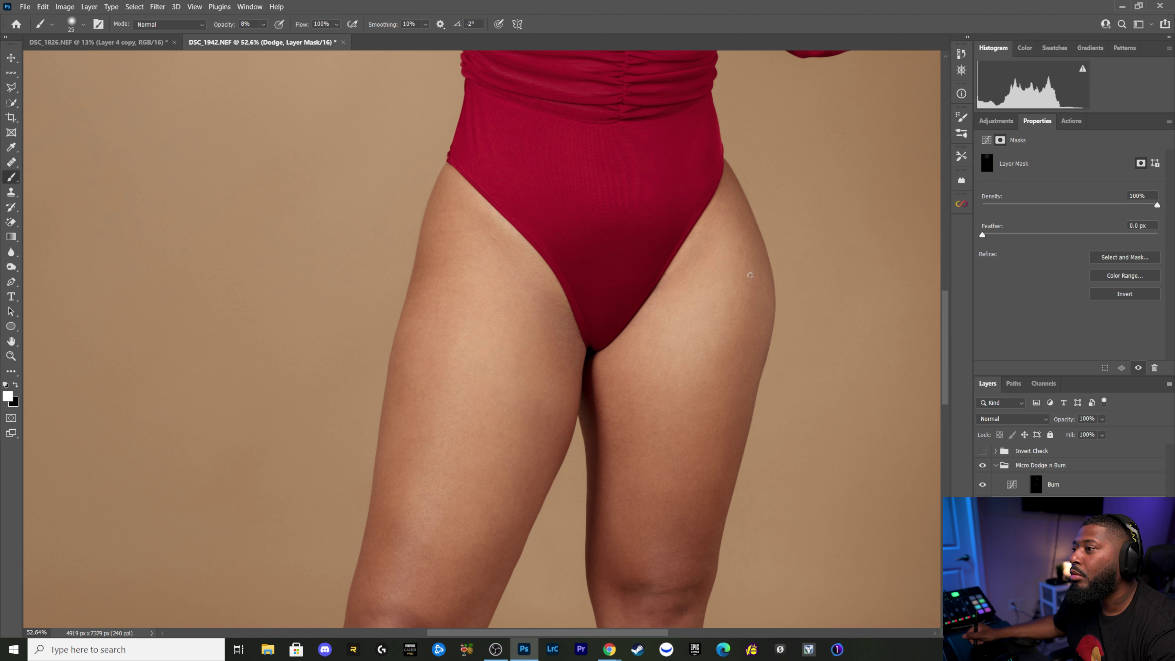
key("bracketright")
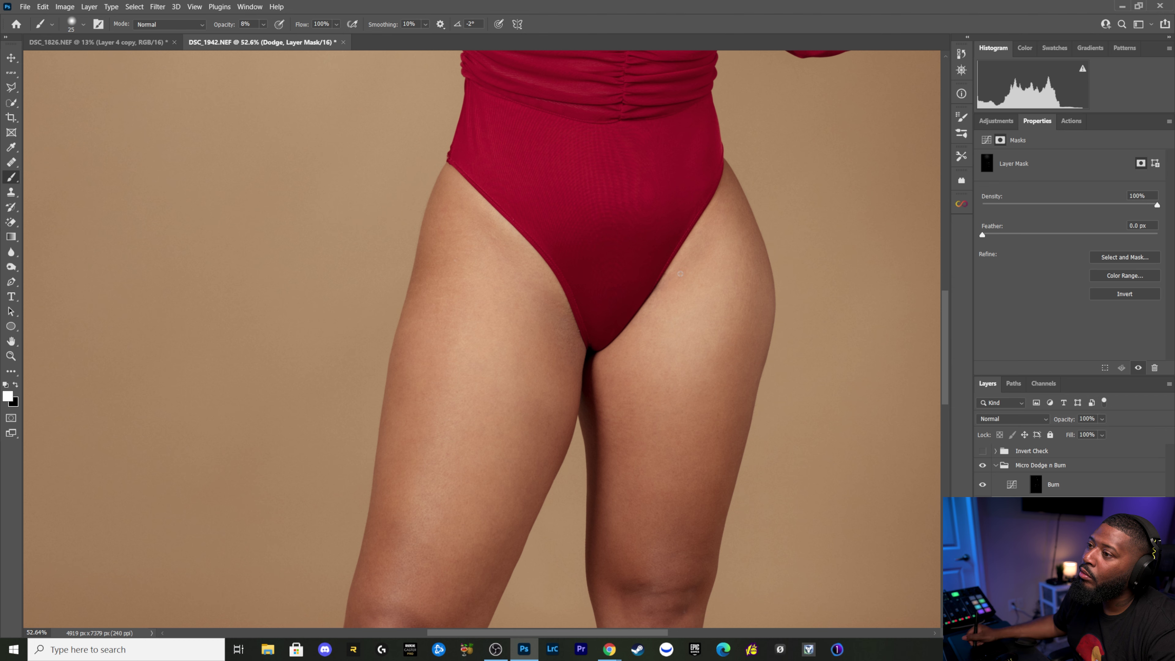
key("bracketleft")
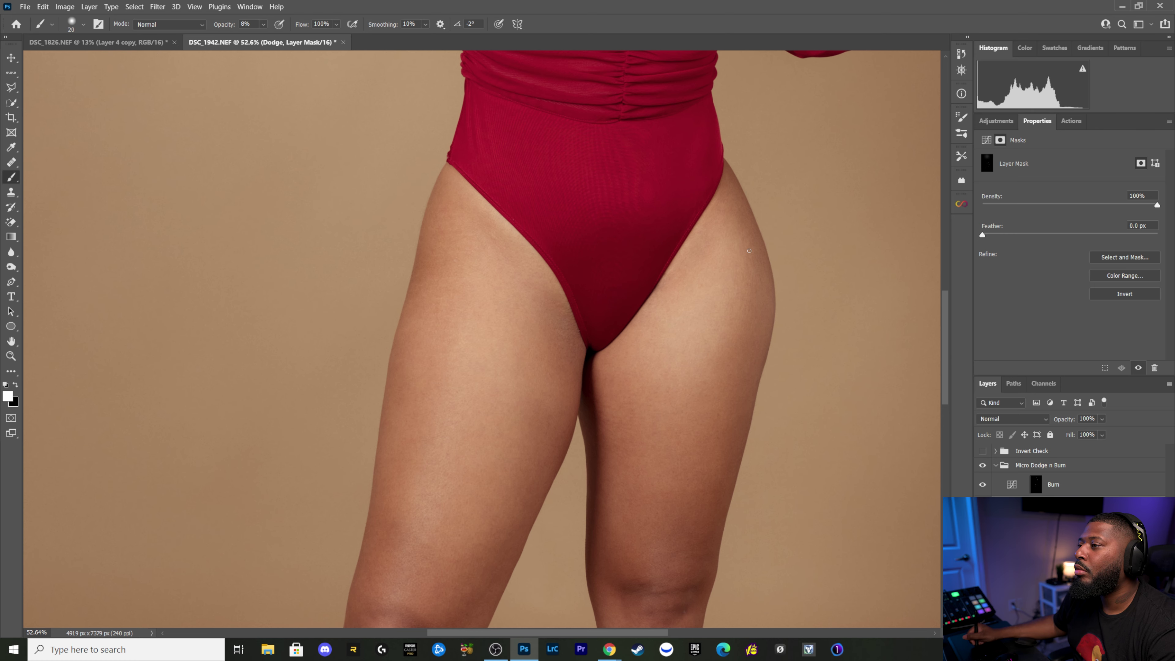
left_click_drag(456, 291, 456, 312)
Step: Pan across the face, zoom out to the whole figure, then zoom back in on the thighs
scroll(456, 312, "up", 10)
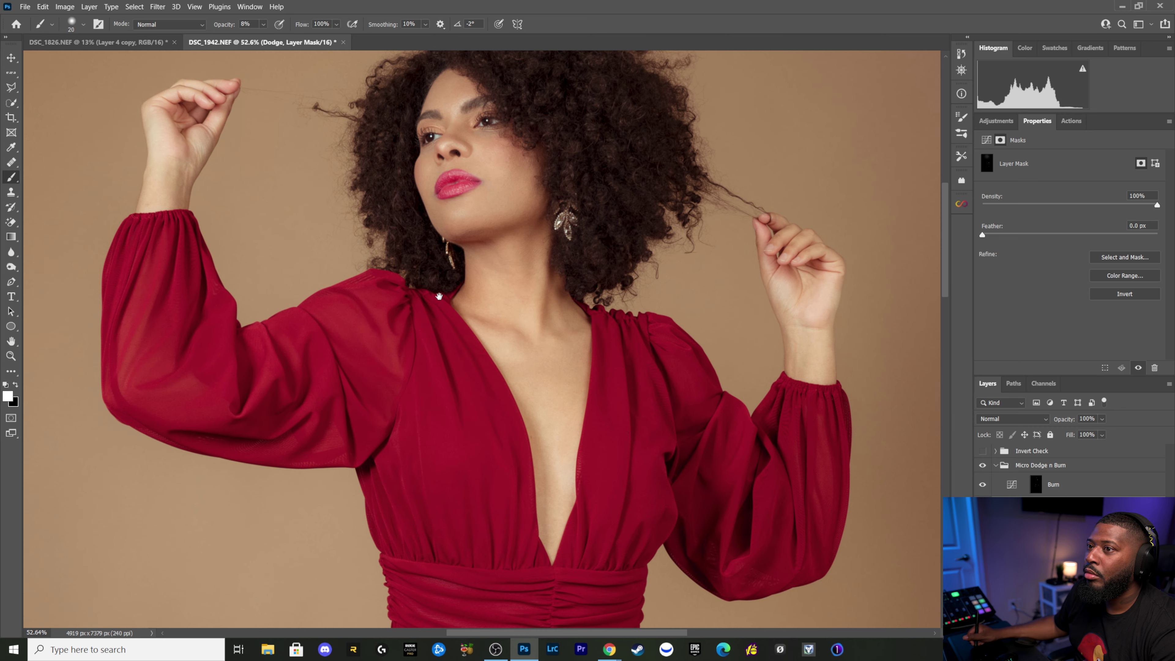
mouse_move(439, 296)
left_mouse_down()
mouse_move(462, 242)
mouse_move(466, 337)
left_mouse_up()
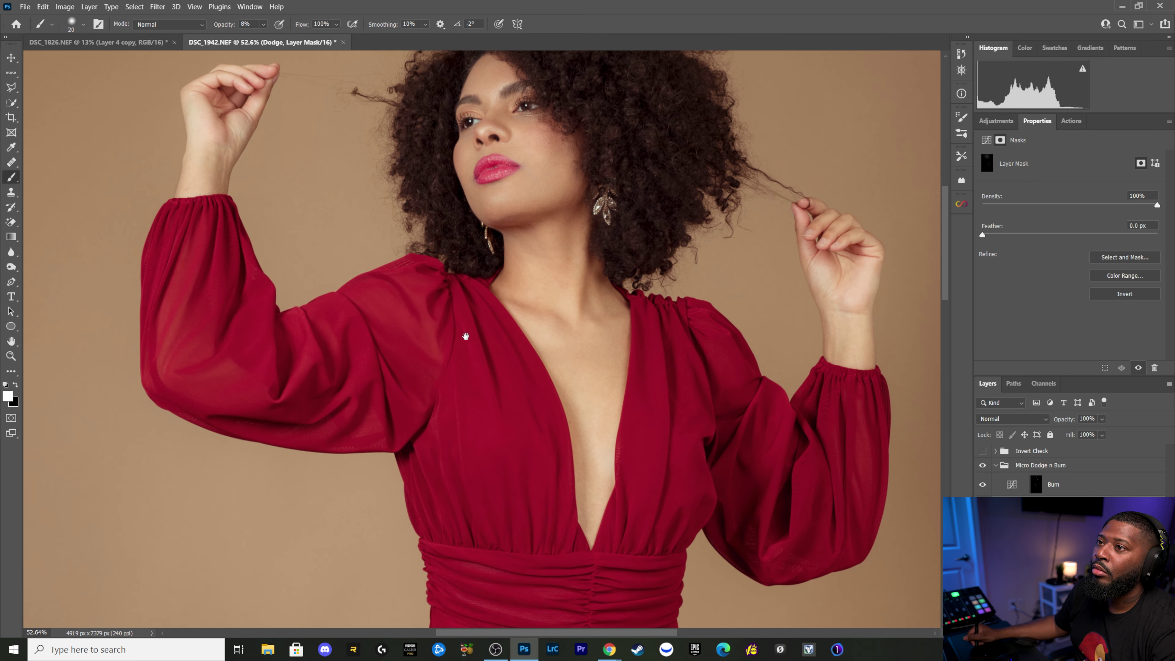
left_click(600, 335, "alt")
scroll(600, 335, "down", 2)
scroll(578, 328, "down", 2)
scroll(574, 315, "down", 2)
scroll(573, 307, "down", 1)
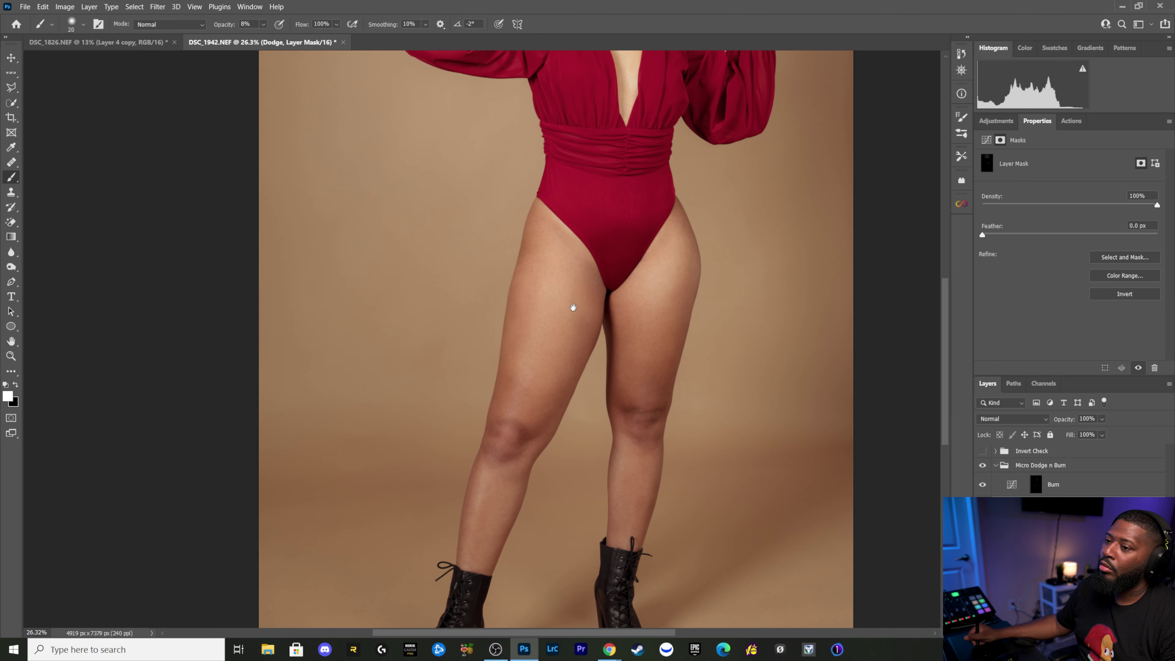
scroll(506, 354, "up", 1)
scroll(525, 389, "up", 1)
scroll(527, 386, "up", 1)
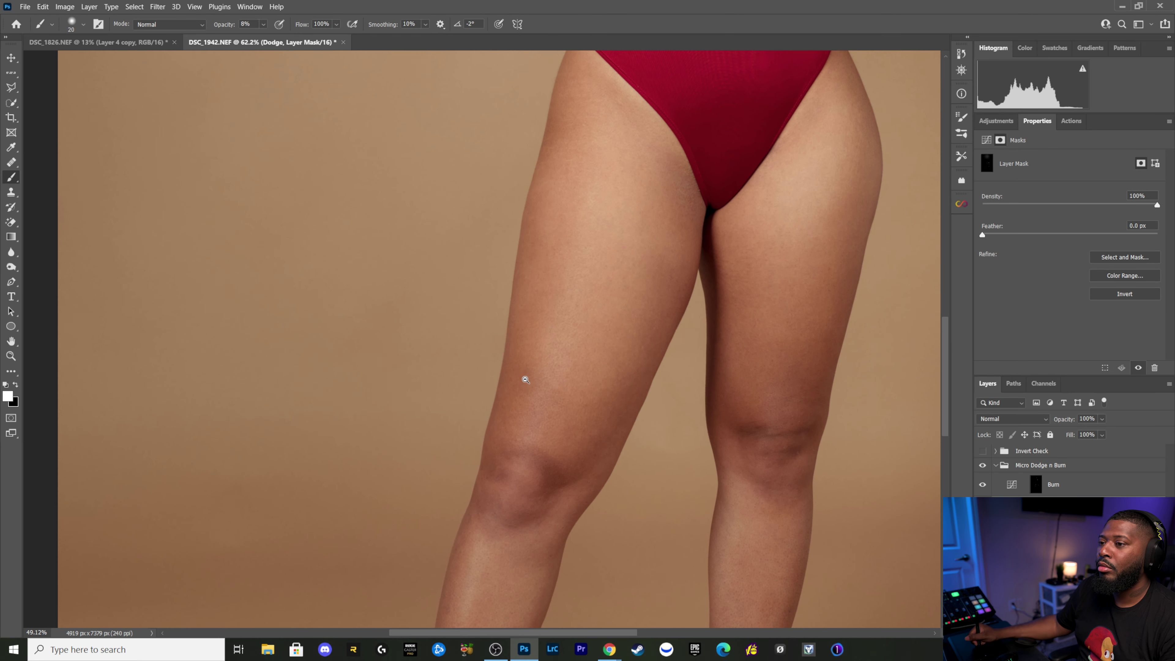
Step: Even out blotchy tones along both thighs toward the knees, adjusting brush size as needed
key("bracketright")
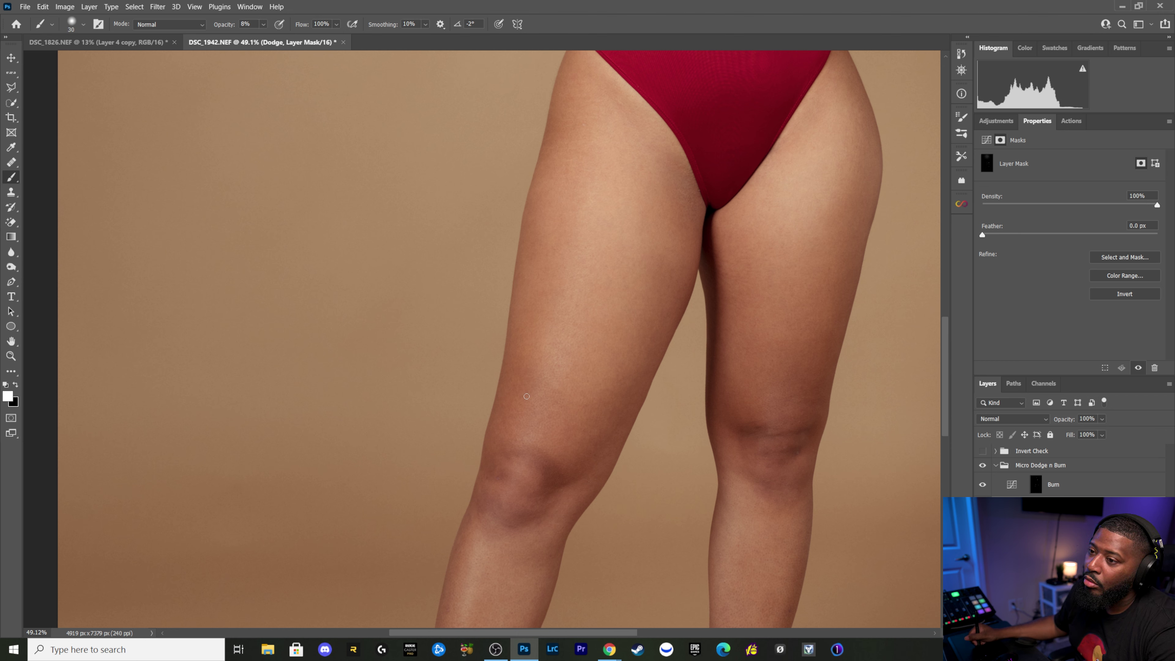
key("bracketleft")
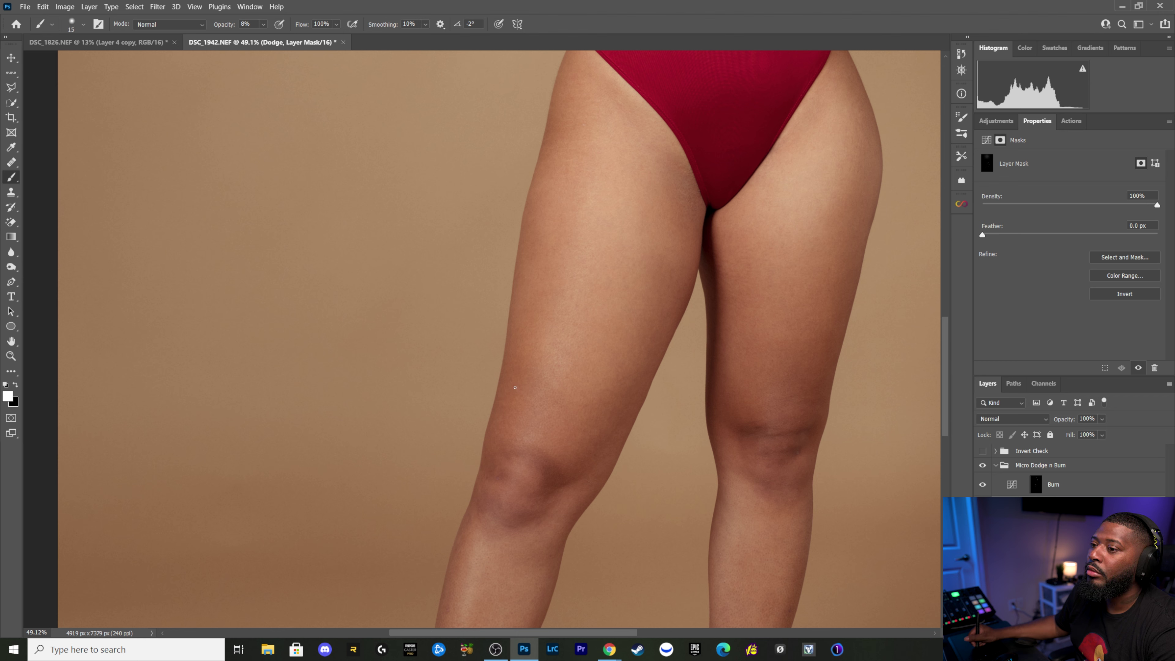
key("bracketright")
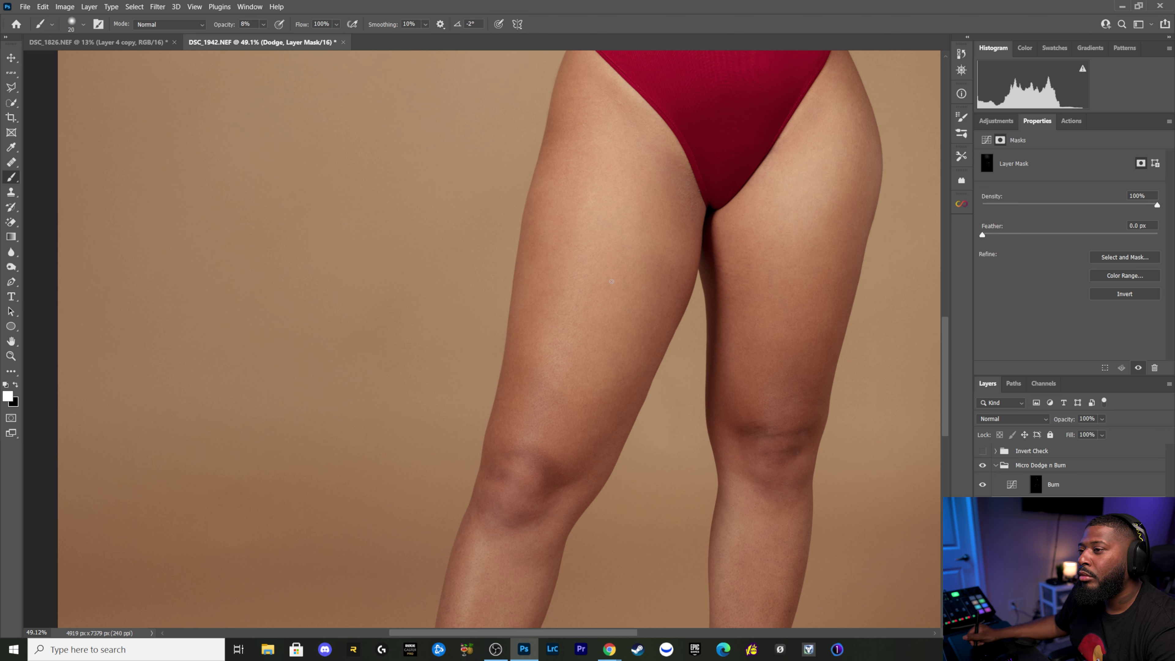
key("bracketright")
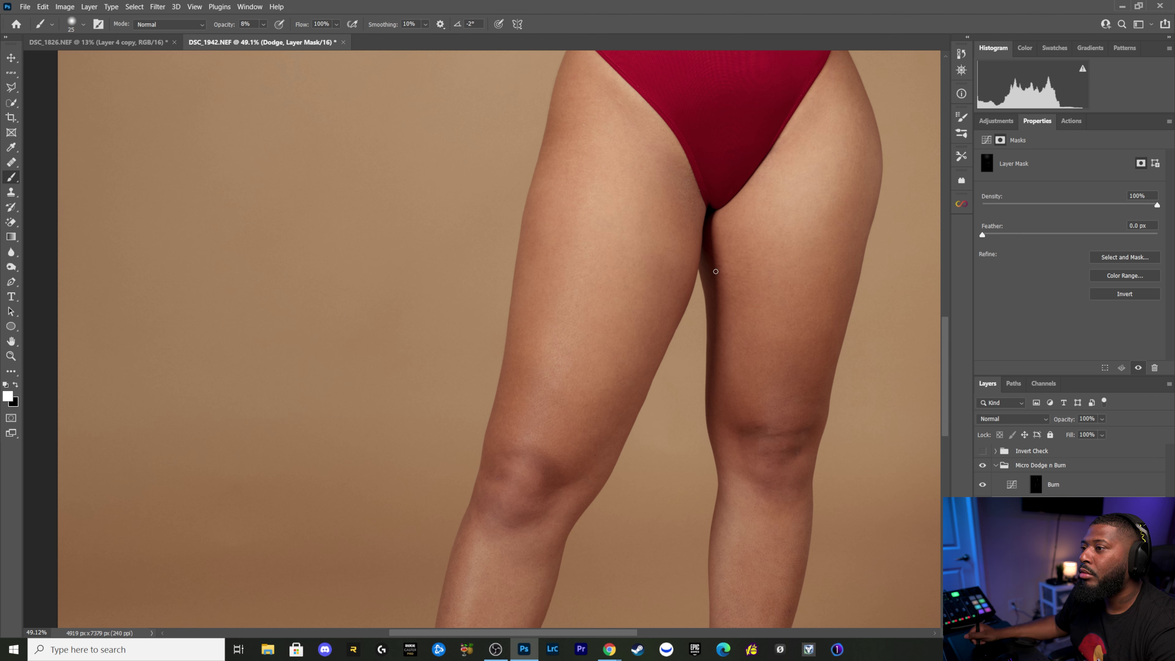
key("bracketleft")
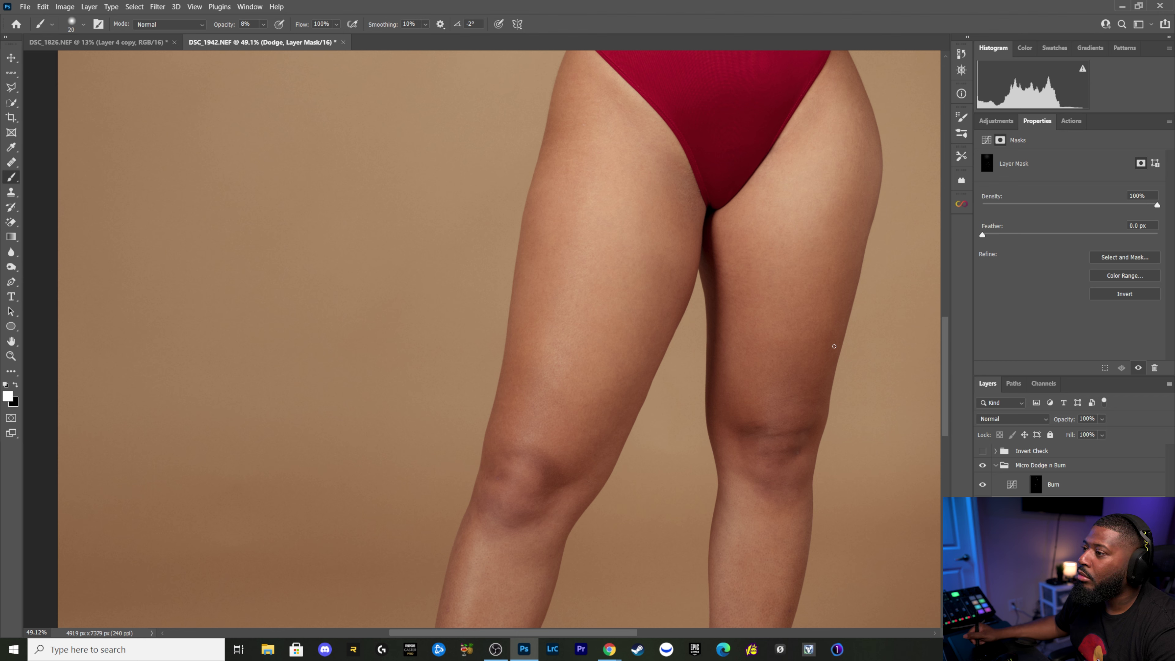
key("bracketright")
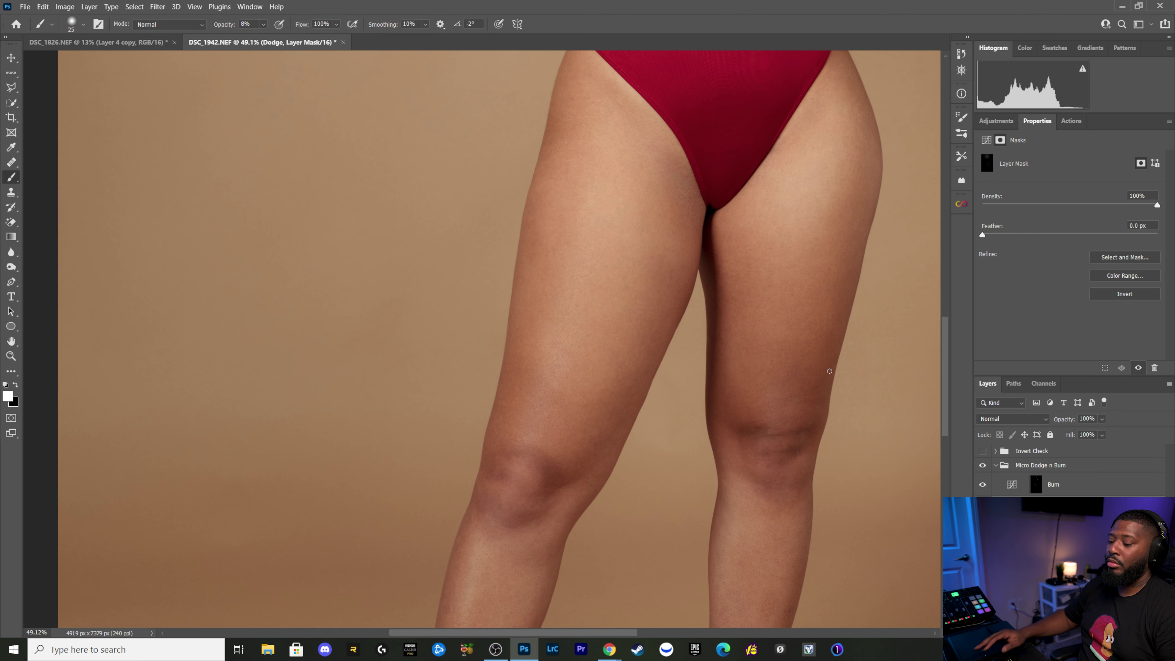
scroll(687, 328, "down", 2)
Step: Toggle the dodge and burn work off and on to compare the upper body
scroll(685, 278, "down", 2)
scroll(683, 269, "down", 2)
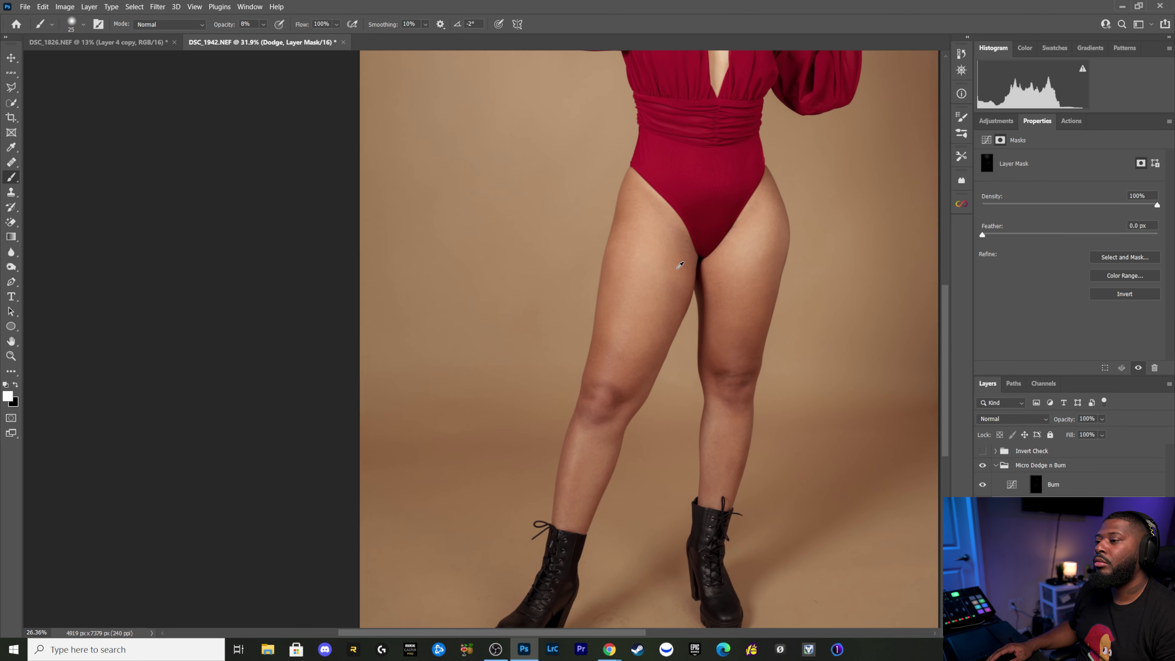
scroll(681, 264, "down", 2)
scroll(680, 265, "down", 1)
mouse_move(748, 191)
left_mouse_down()
mouse_move(648, 279)
mouse_move(650, 206)
left_mouse_up()
scroll(641, 231, "down", 1)
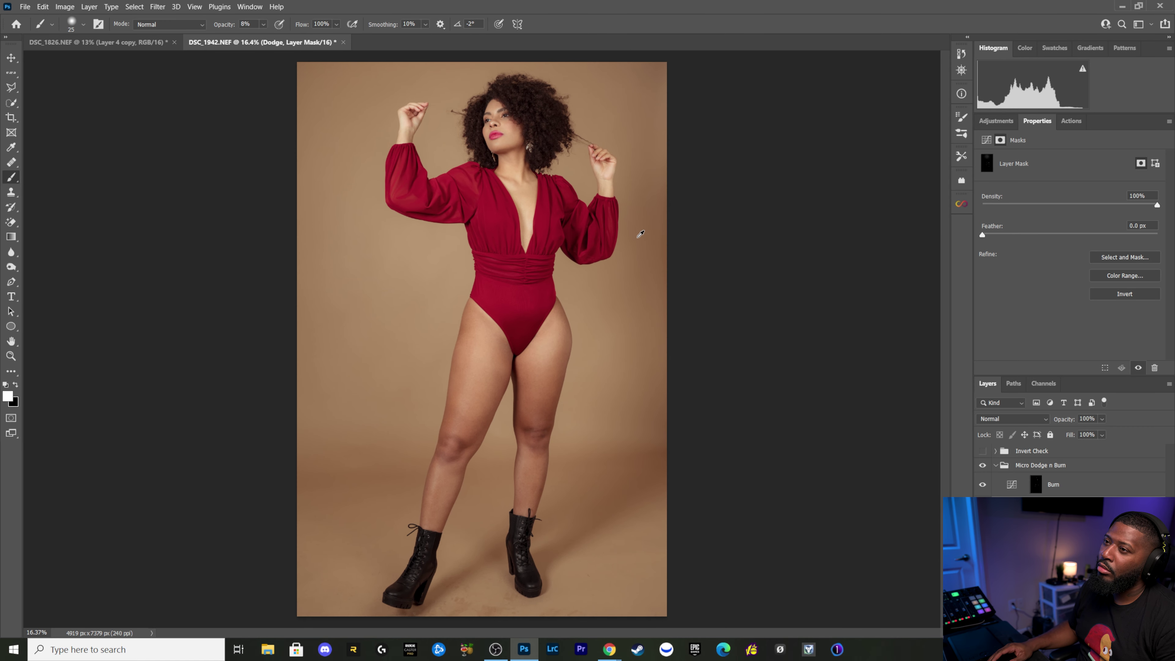
left_click(982, 465)
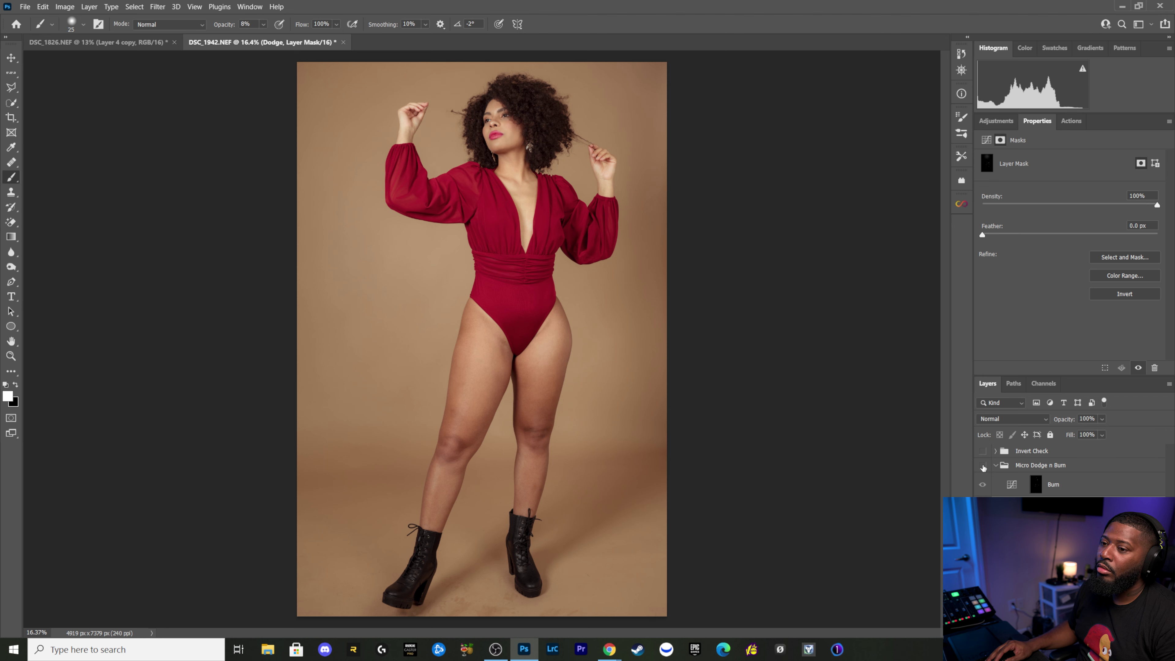
left_click(982, 465)
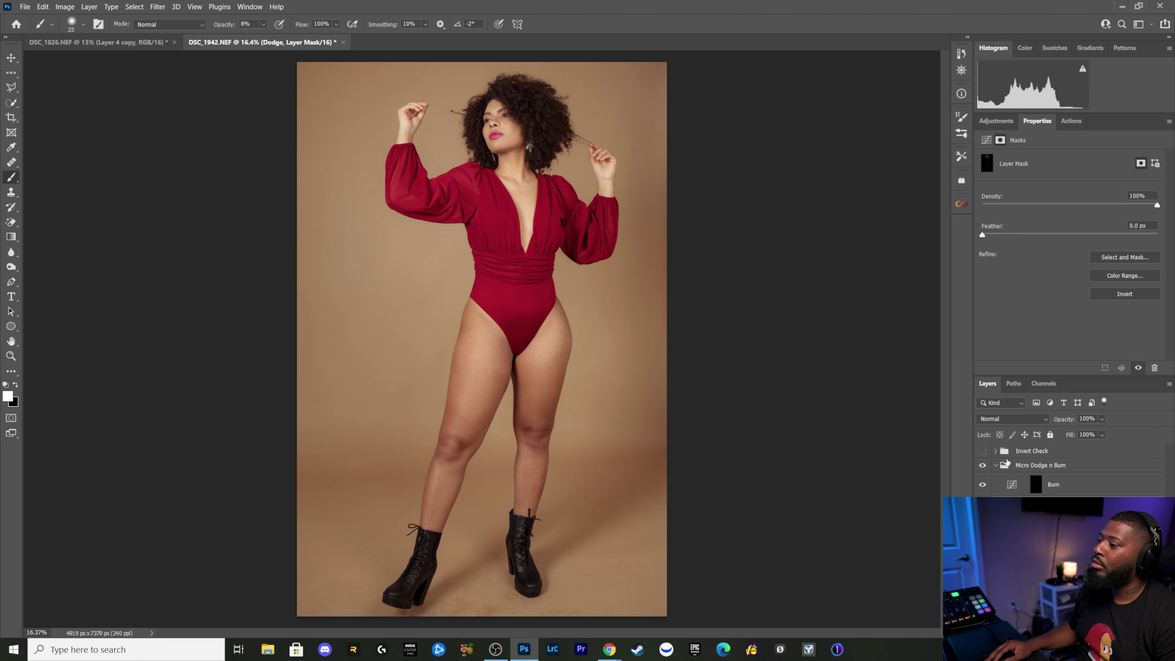
Step: Delete the Invert Check group, stamp visible layers, and duplicate it as the active Layer 2 copy
left_click(1015, 453)
key("Delete")
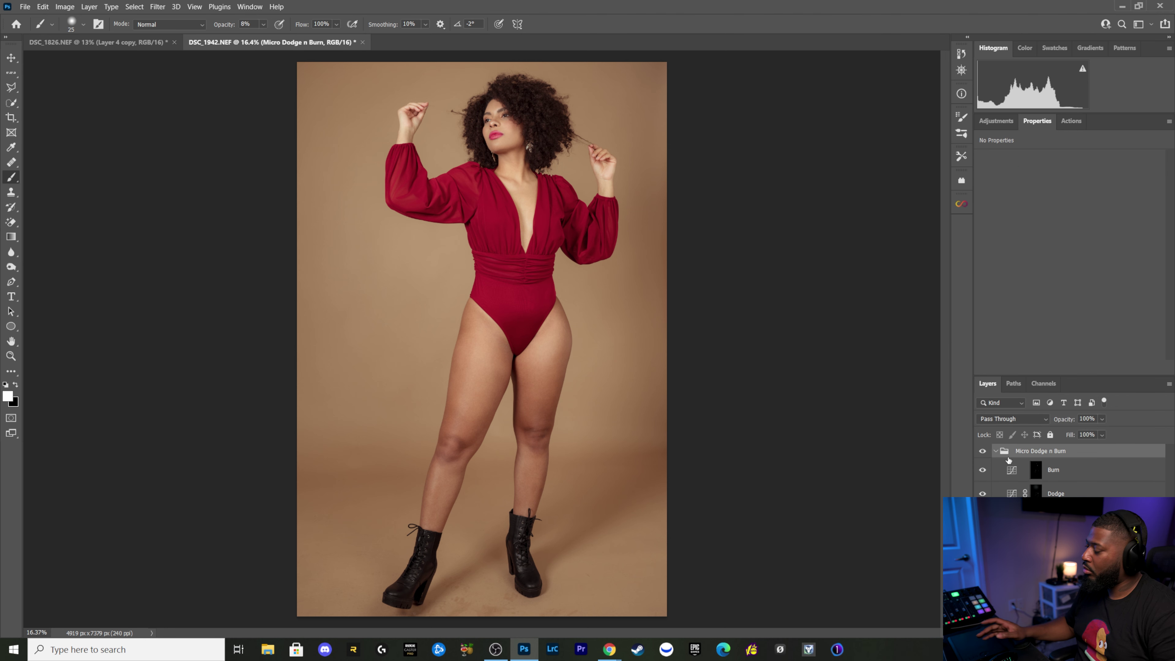
key("ctrl+alt+shift+e")
key("ctrl+j")
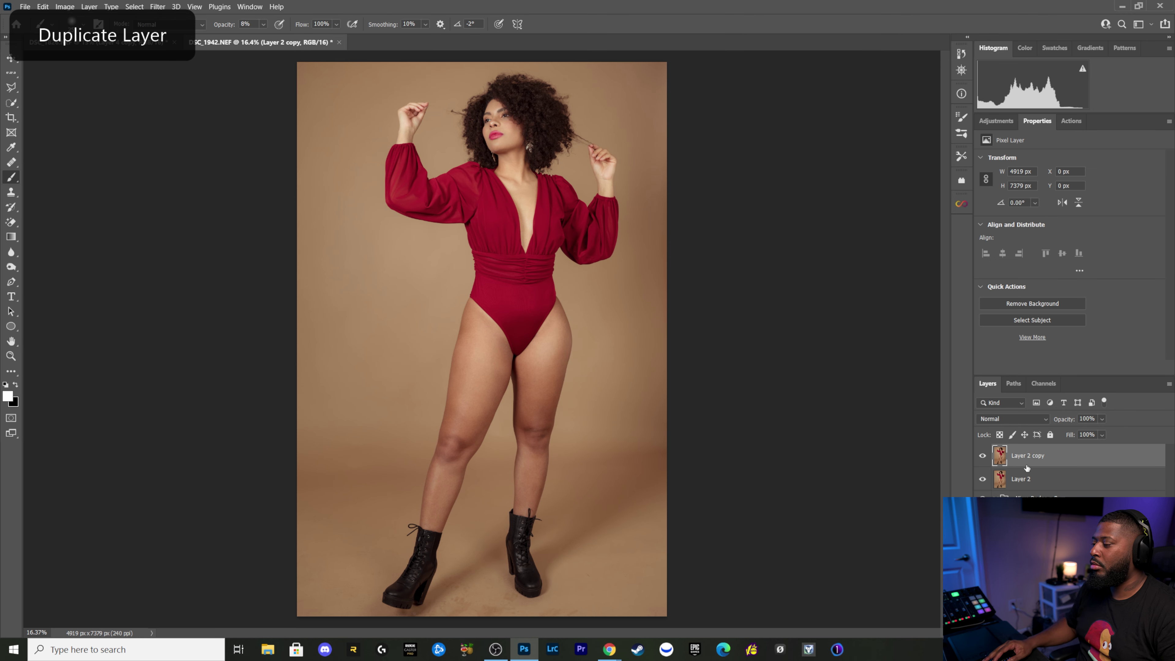
left_click(1032, 502)
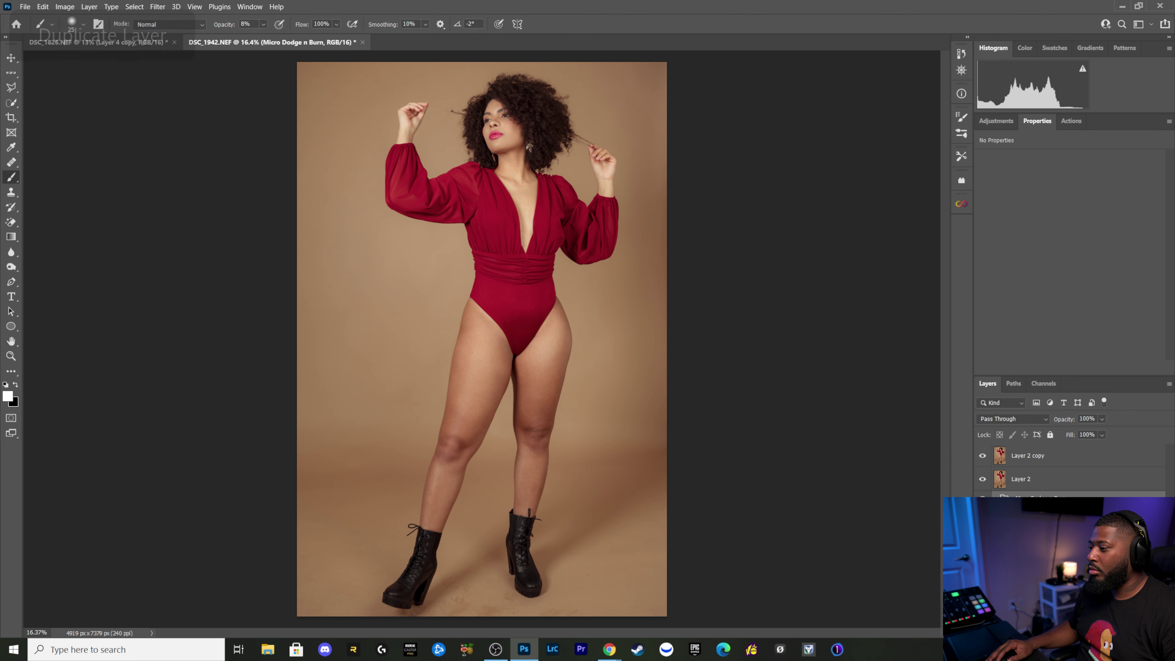
left_click(1027, 455)
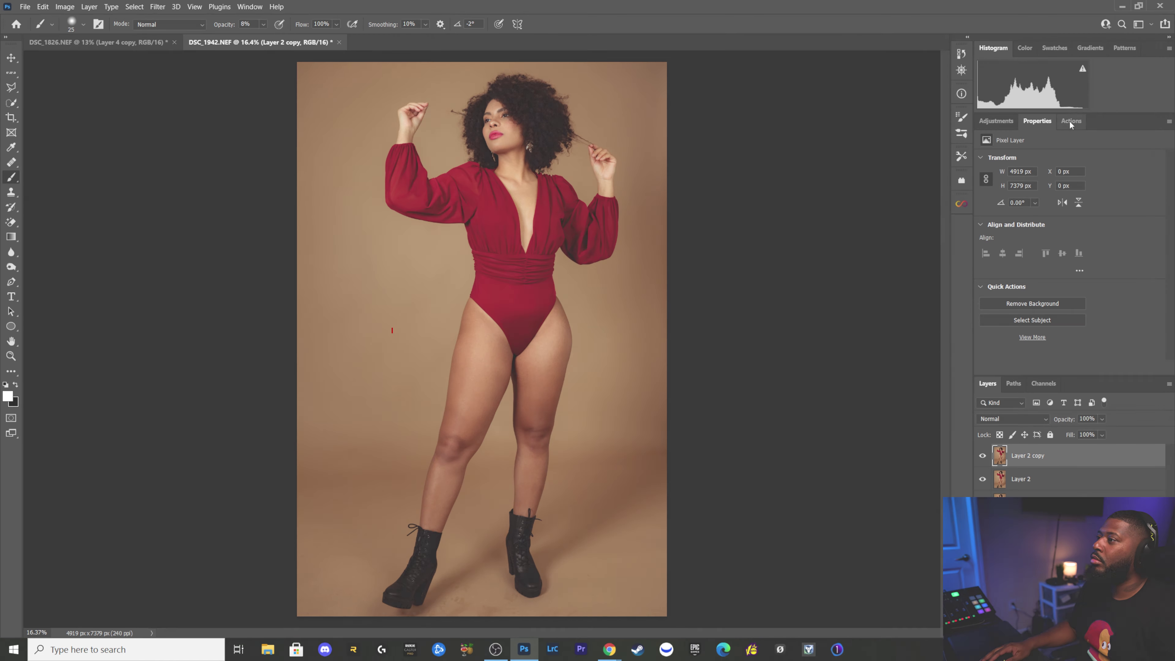
left_click(1071, 121)
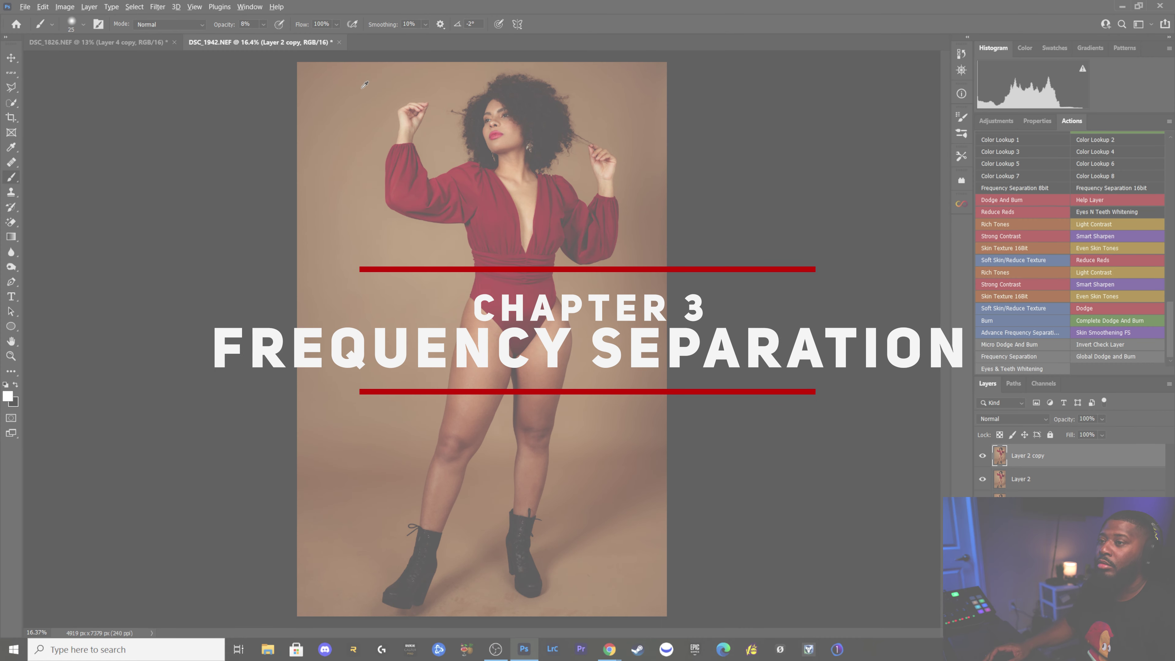
left_click_drag(471, 124, 560, 127)
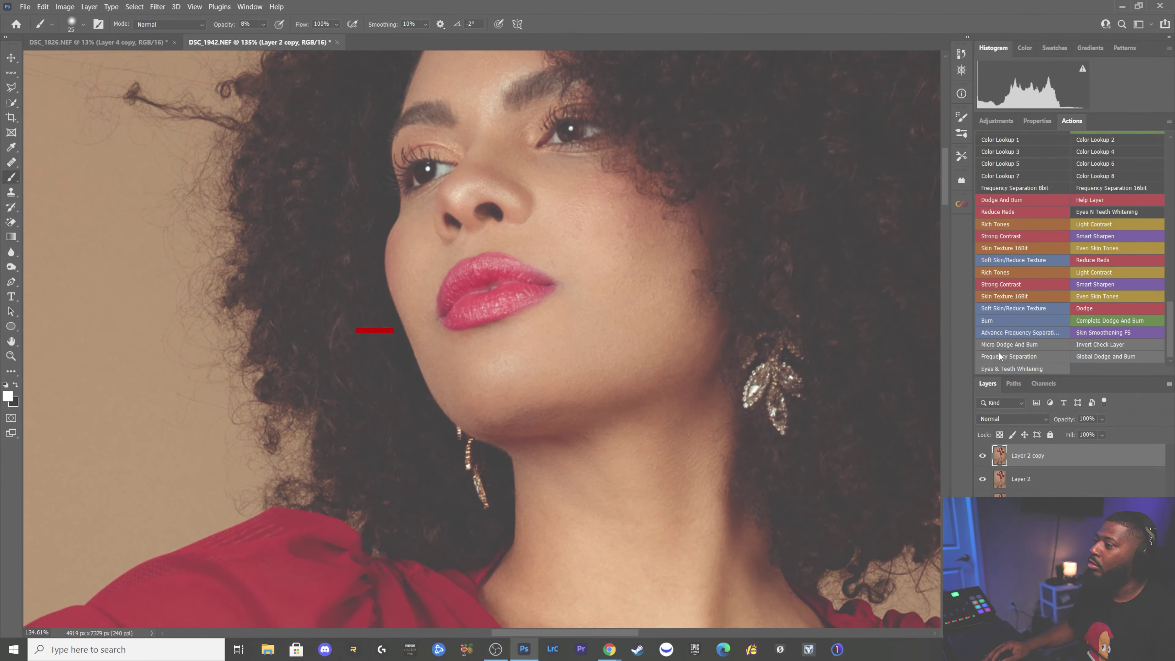
Step: Run Frequency Separation, raising the Gaussian Blur radius past 3.6 until pores vanish, then select Low FS Layer
left_click(999, 356)
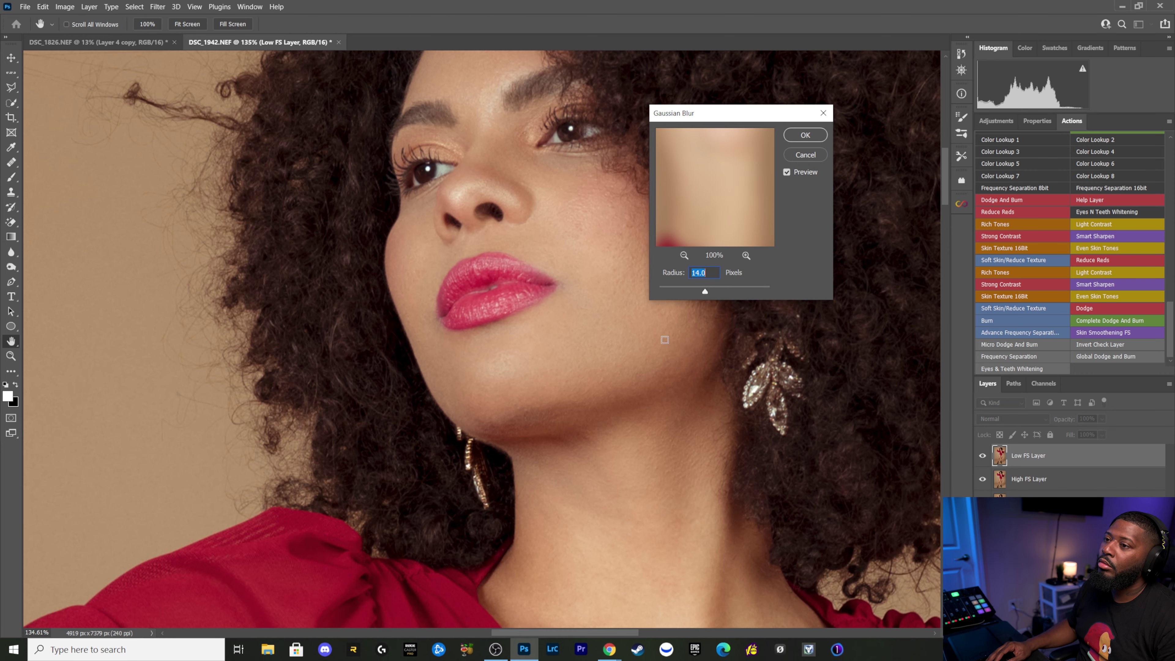
left_click(551, 405)
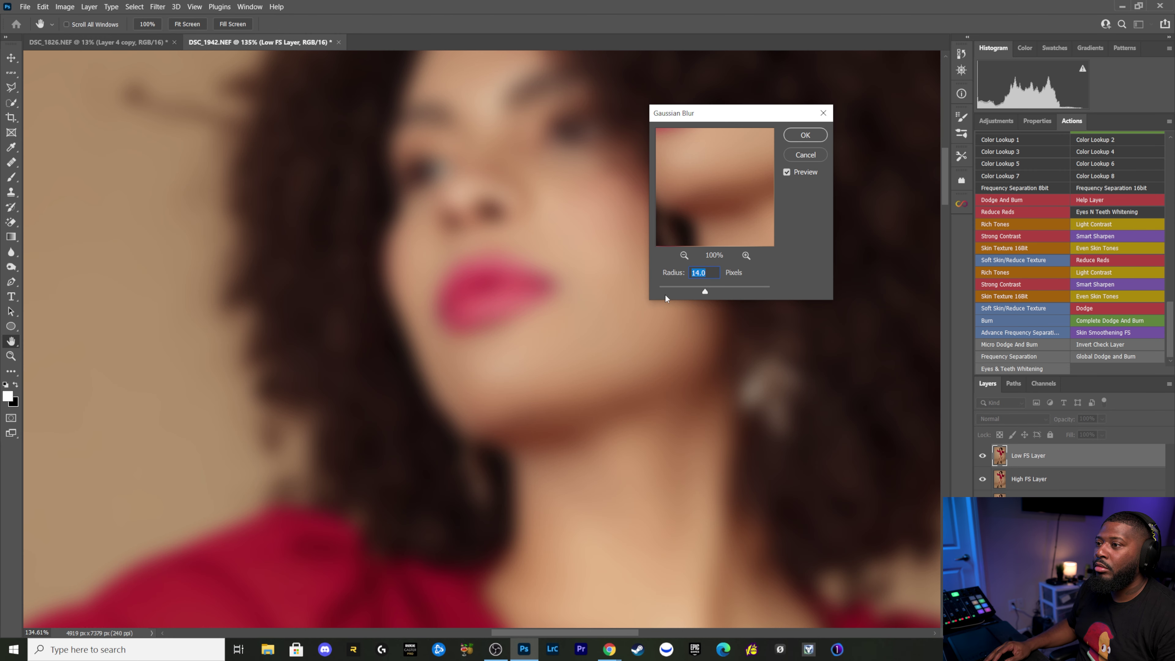
left_click(684, 255)
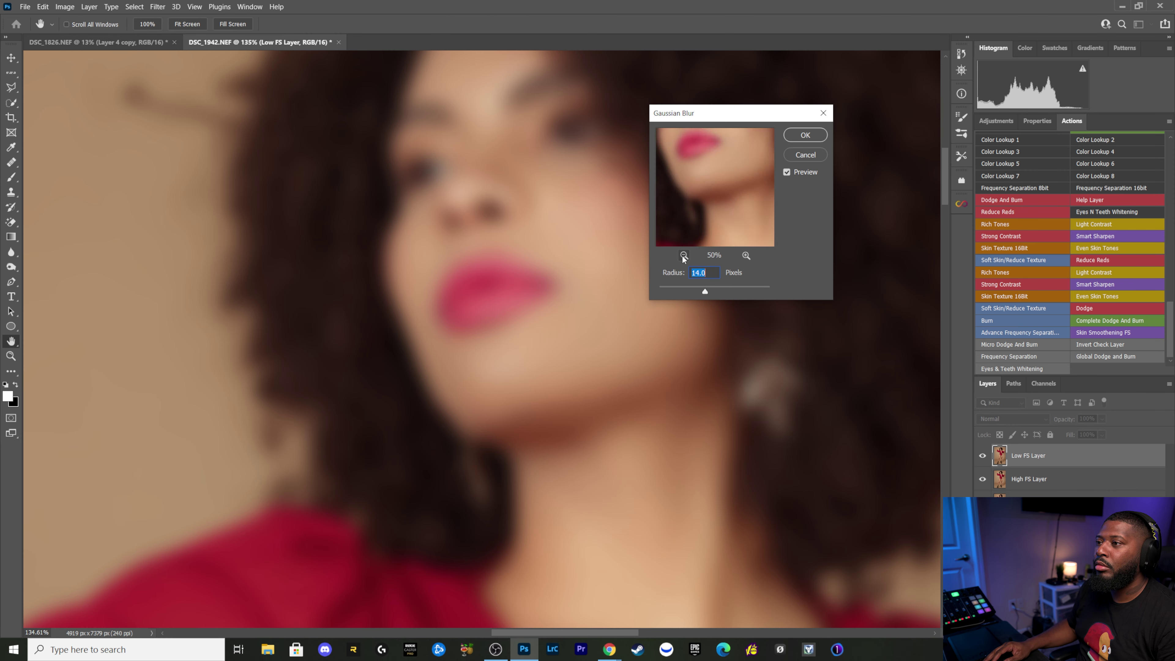
left_click(745, 255)
left_click_drag(705, 292, 673, 292)
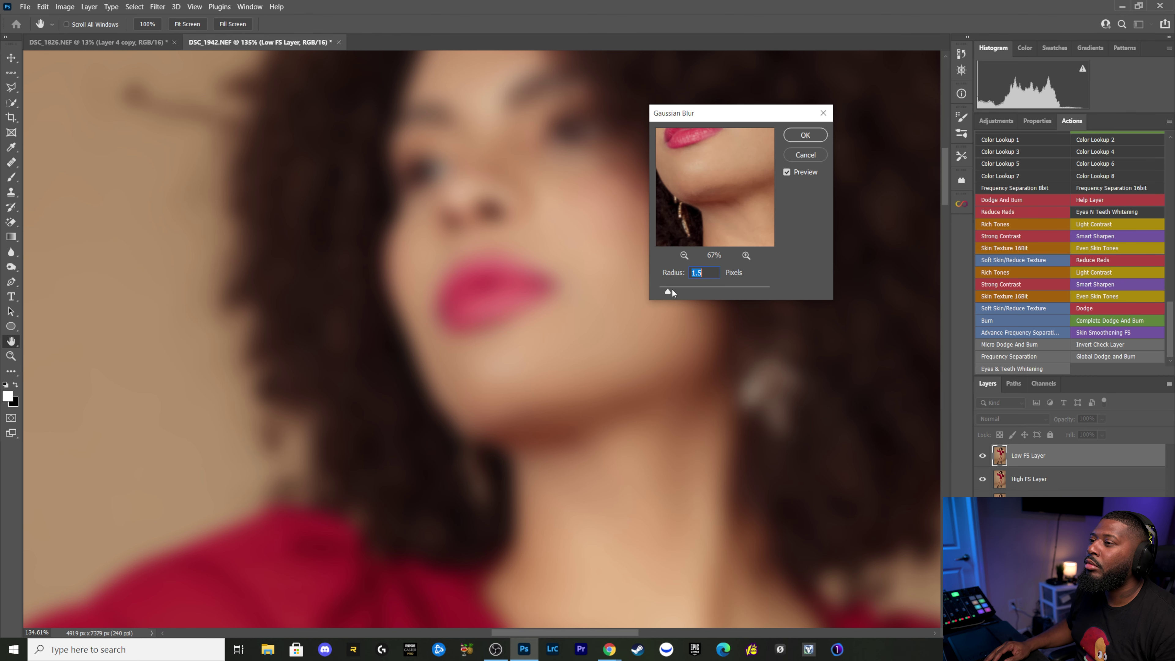
left_click_drag(673, 293, 680, 292)
left_click(462, 428)
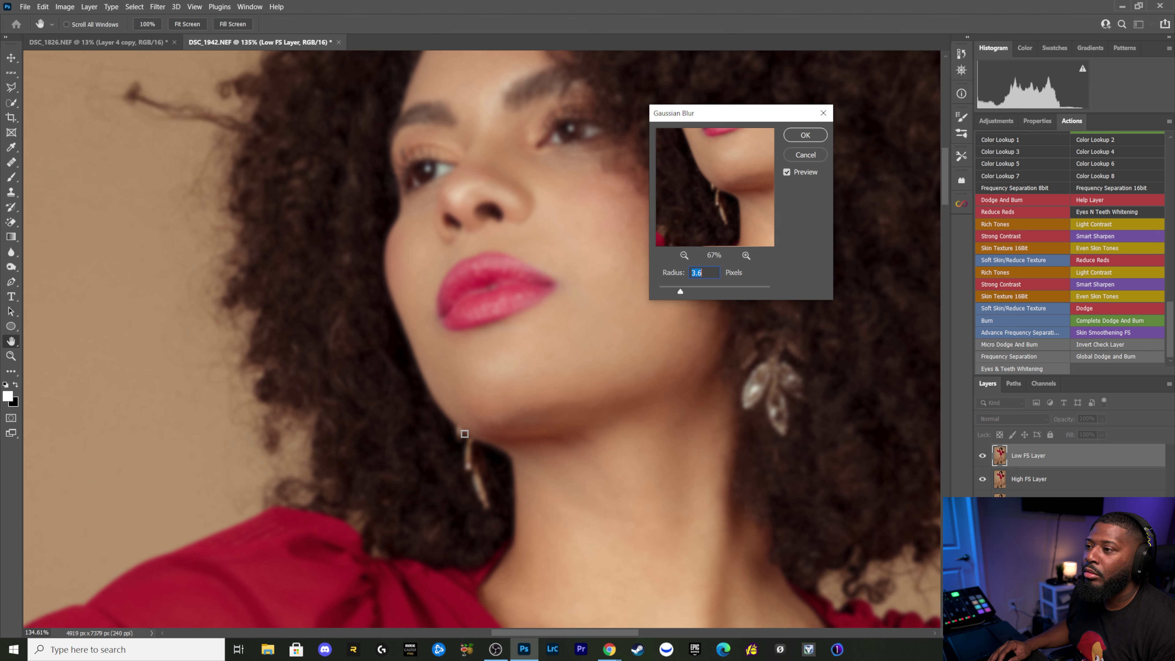
left_click(441, 408)
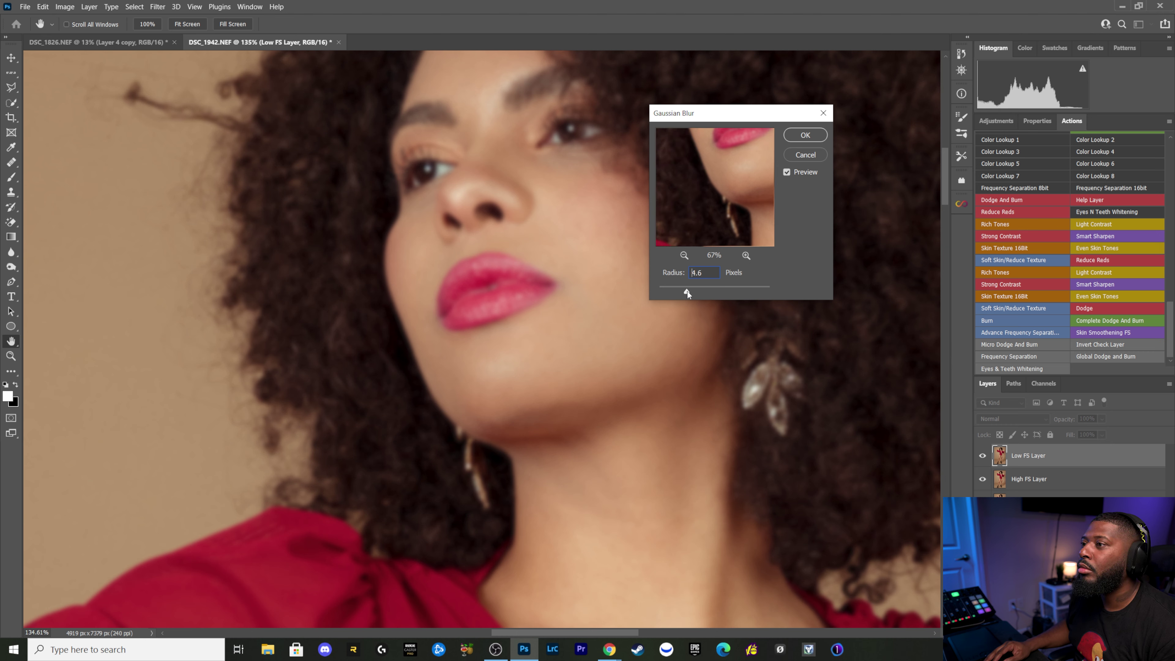
left_click_drag(684, 293, 698, 293)
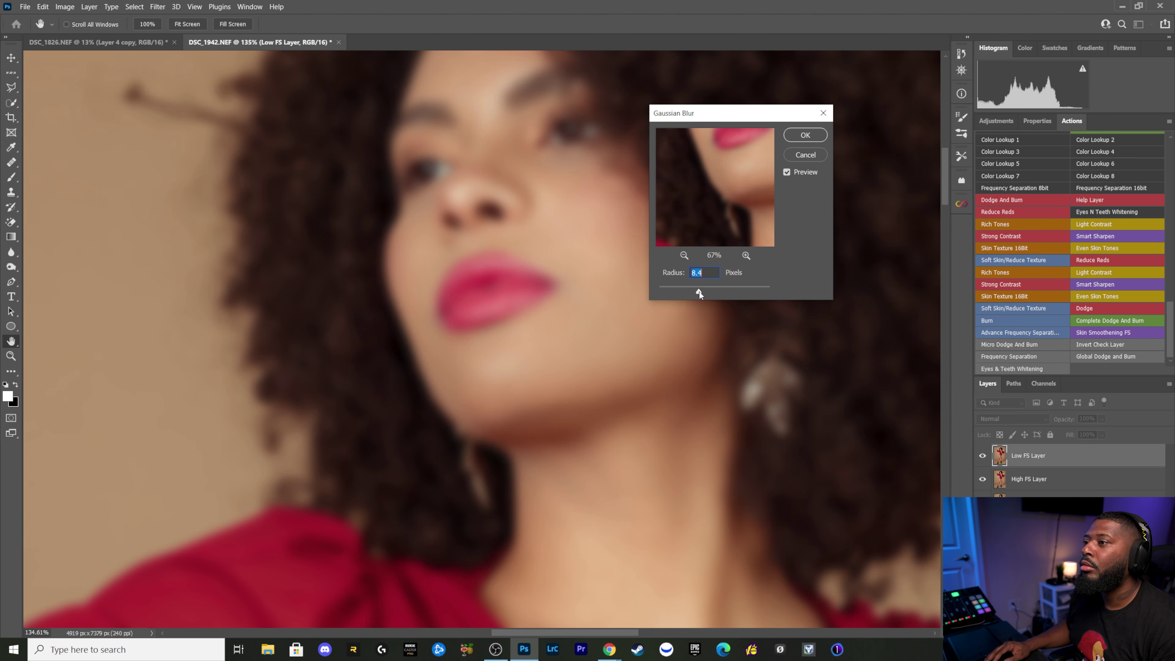
left_click(805, 134)
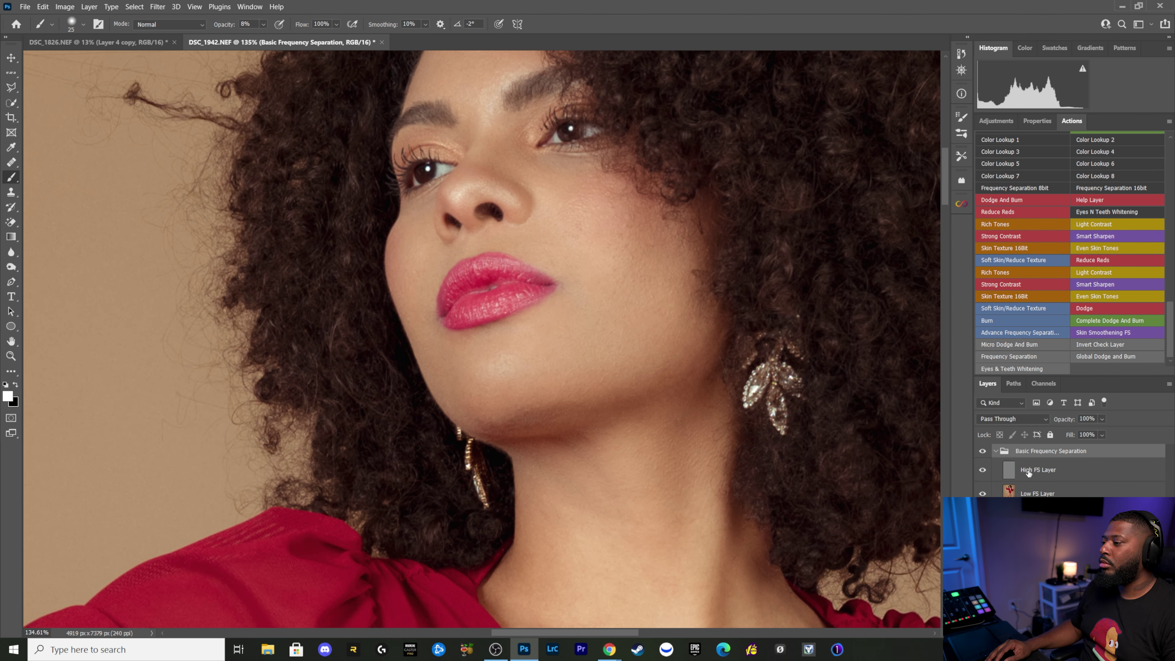
left_click(1025, 495)
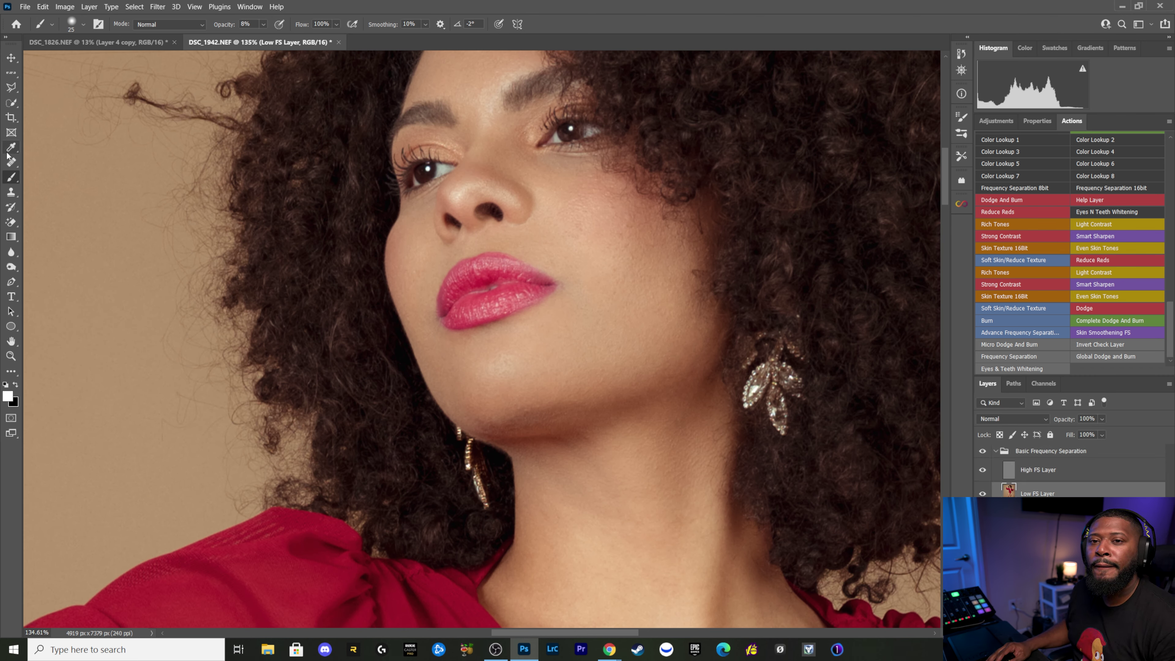
Step: Switch to the Mixer Brush, shrink it to size 45, and sample the cheek skin tone
right_click(11, 177)
left_click(69, 211)
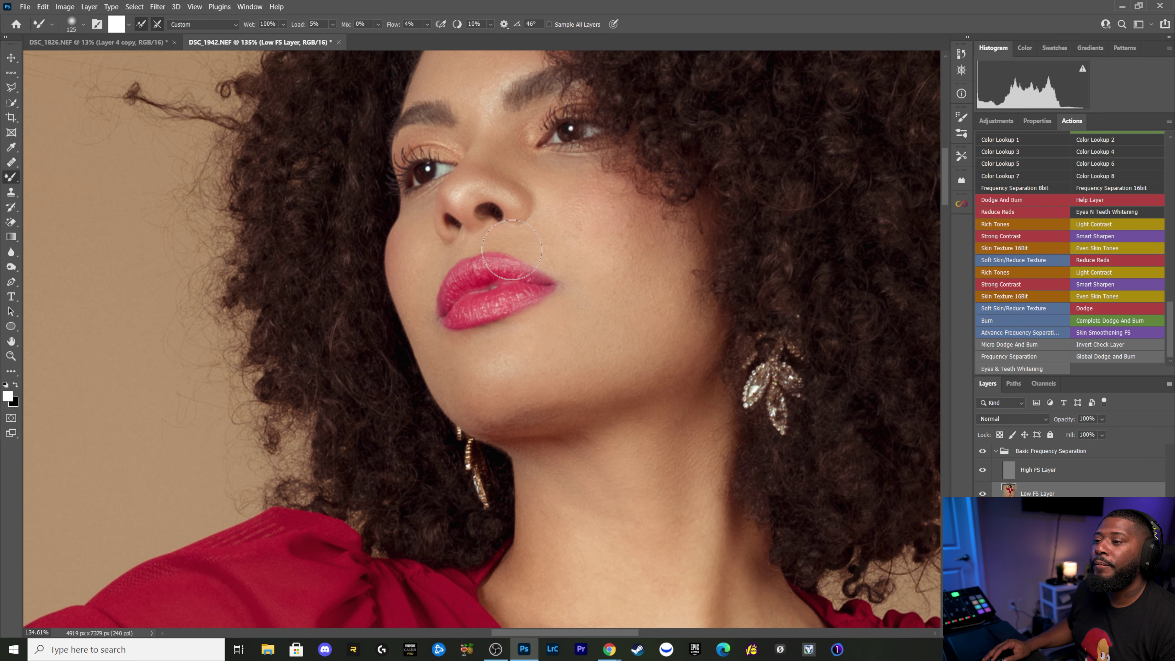
left_click_drag(585, 256, 624, 349)
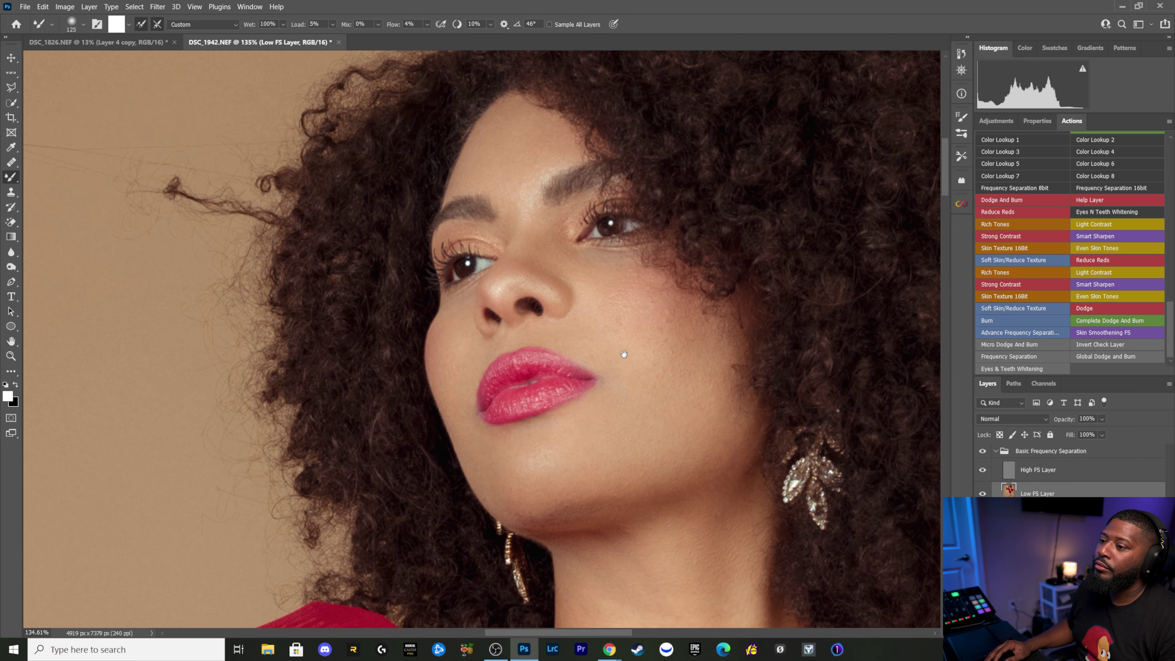
left_click_drag(659, 427, 638, 392)
key("bracketleft")
key("bracketleft")
key("bracketleft")
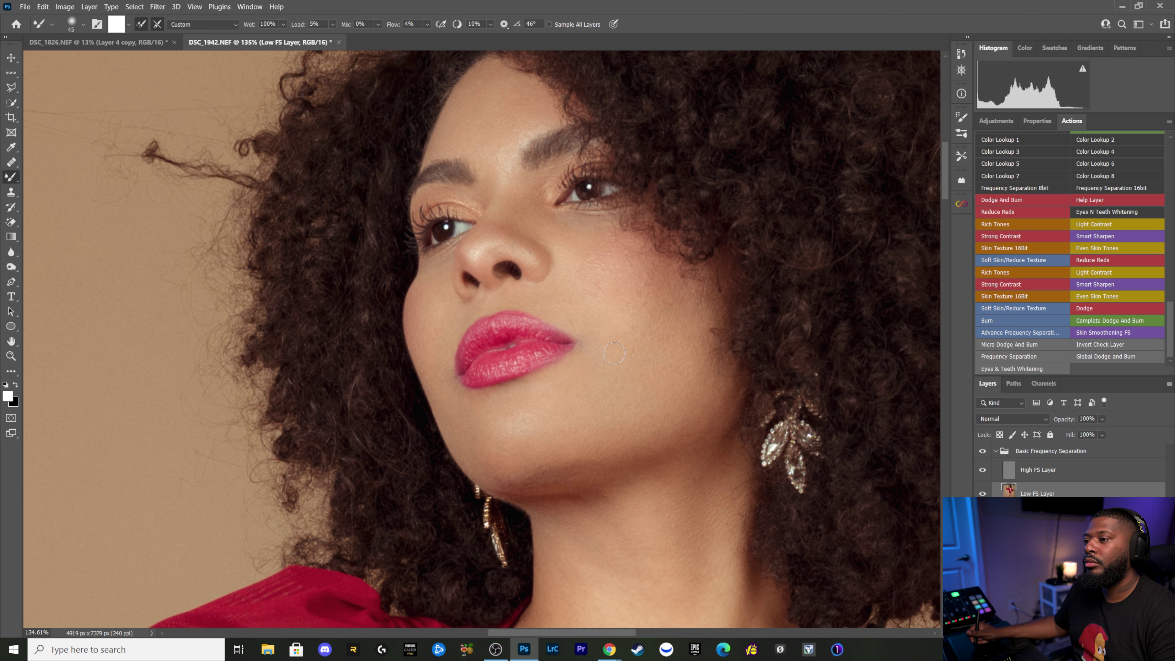
left_click(651, 371, "alt")
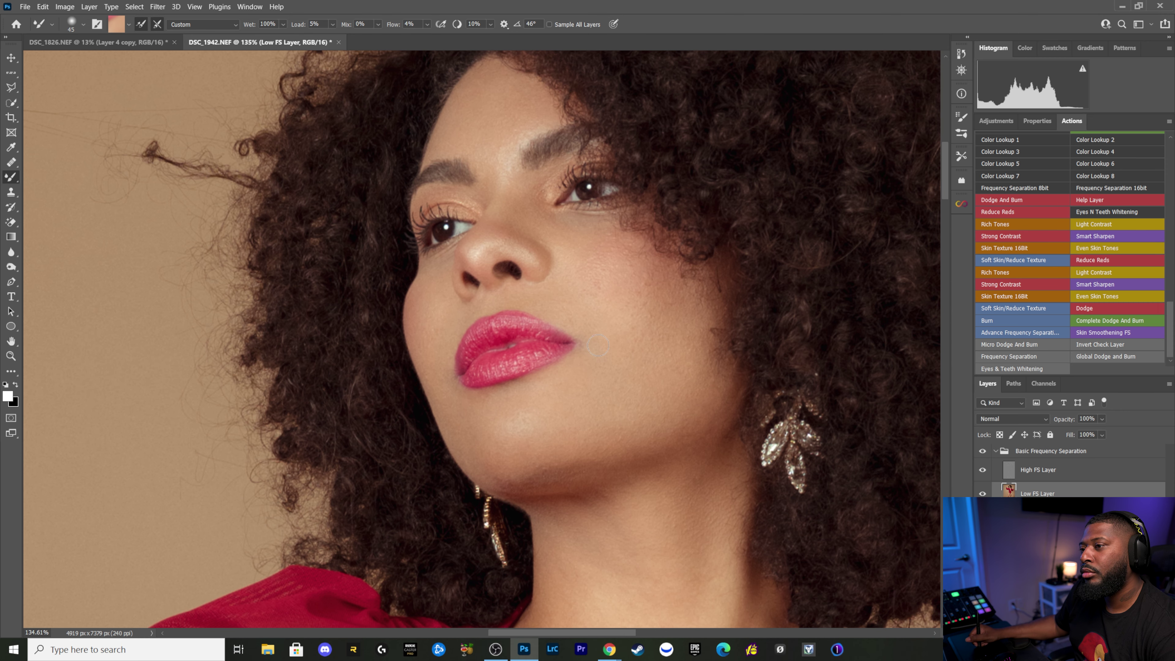
Step: Resample skin colour from the forehead and shrink the brush to 30 for the mouth area
left_click_drag(460, 149, 495, 216)
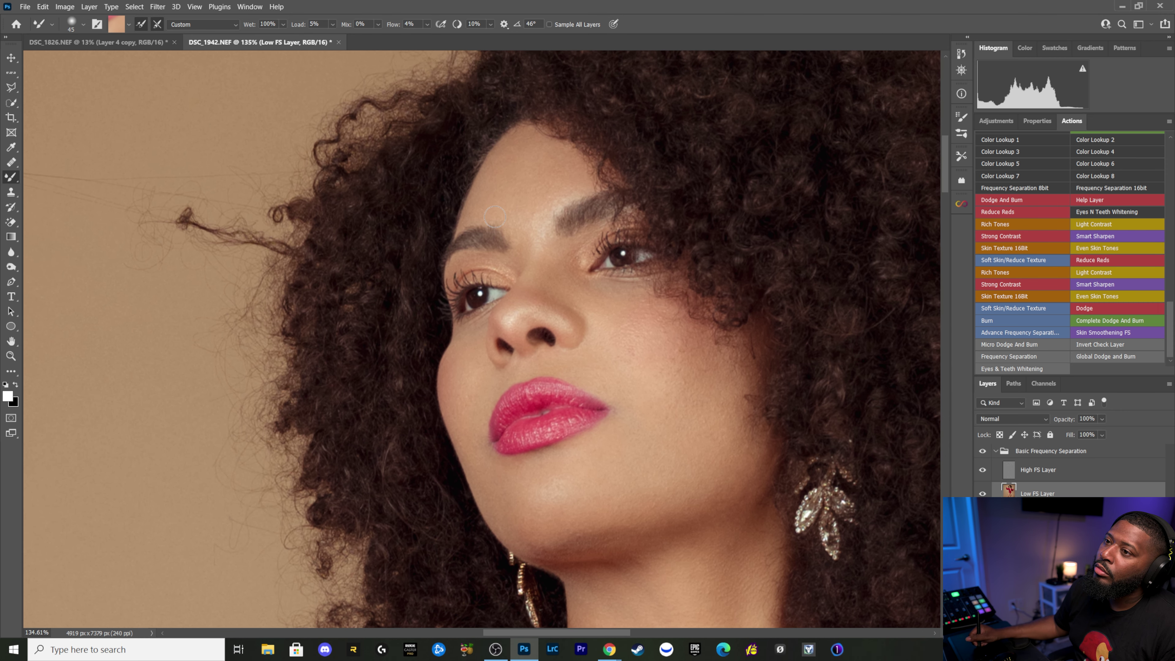
left_click(535, 162, "alt")
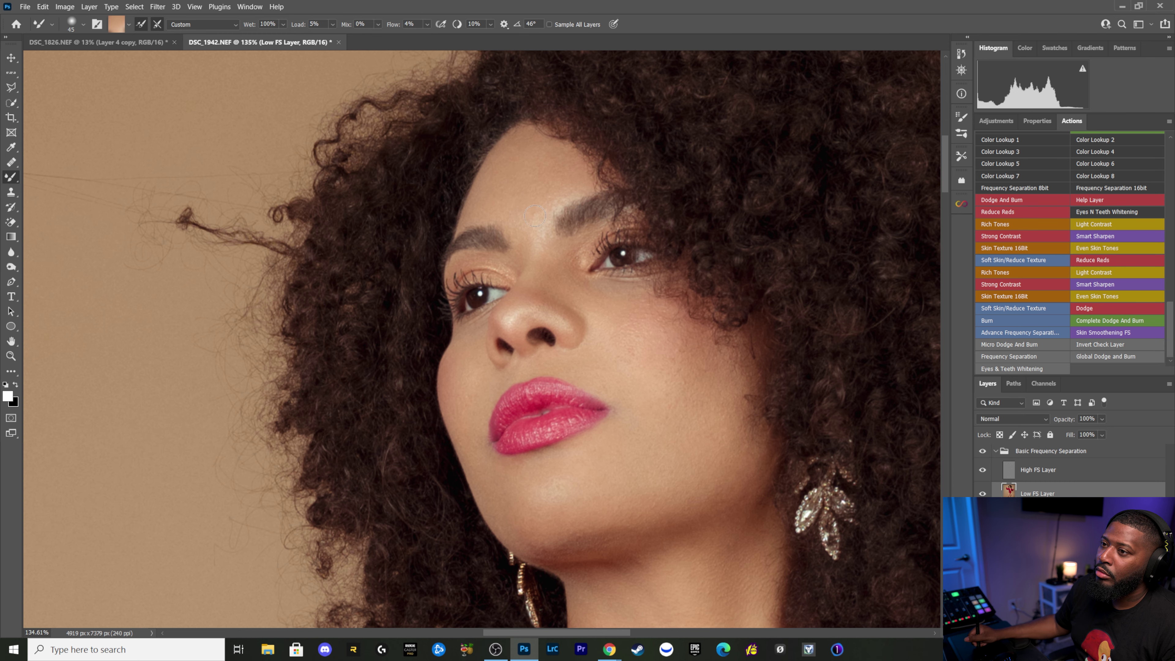
left_click_drag(508, 223, 547, 164)
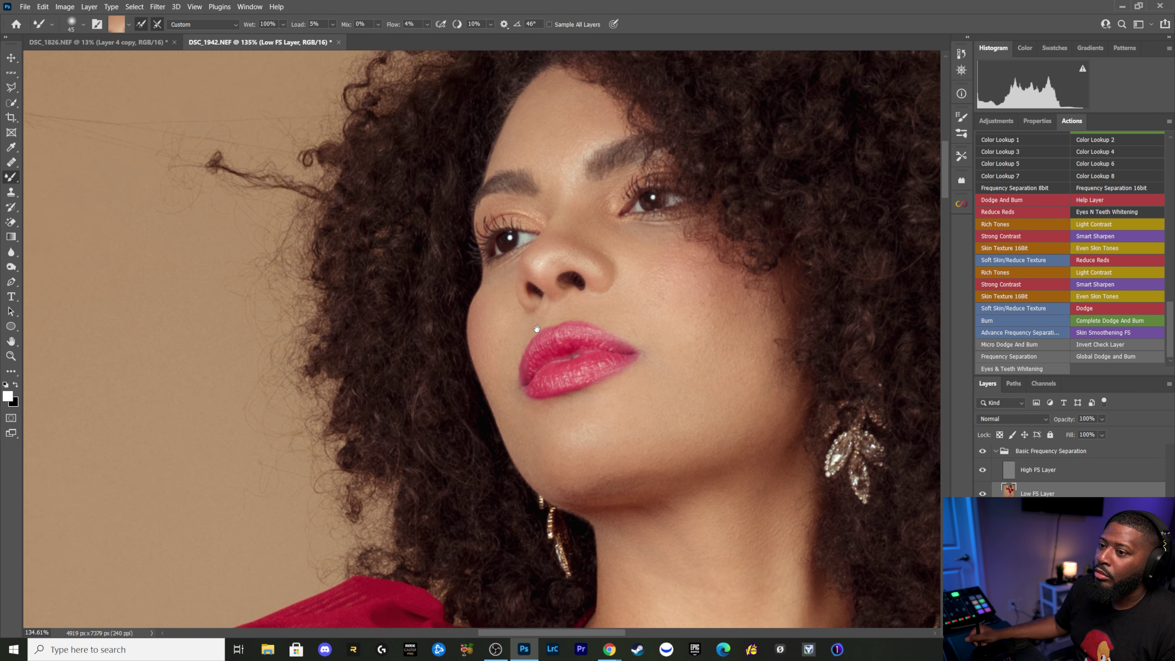
key("bracketleft")
key("bracketleft")
key("bracketleft")
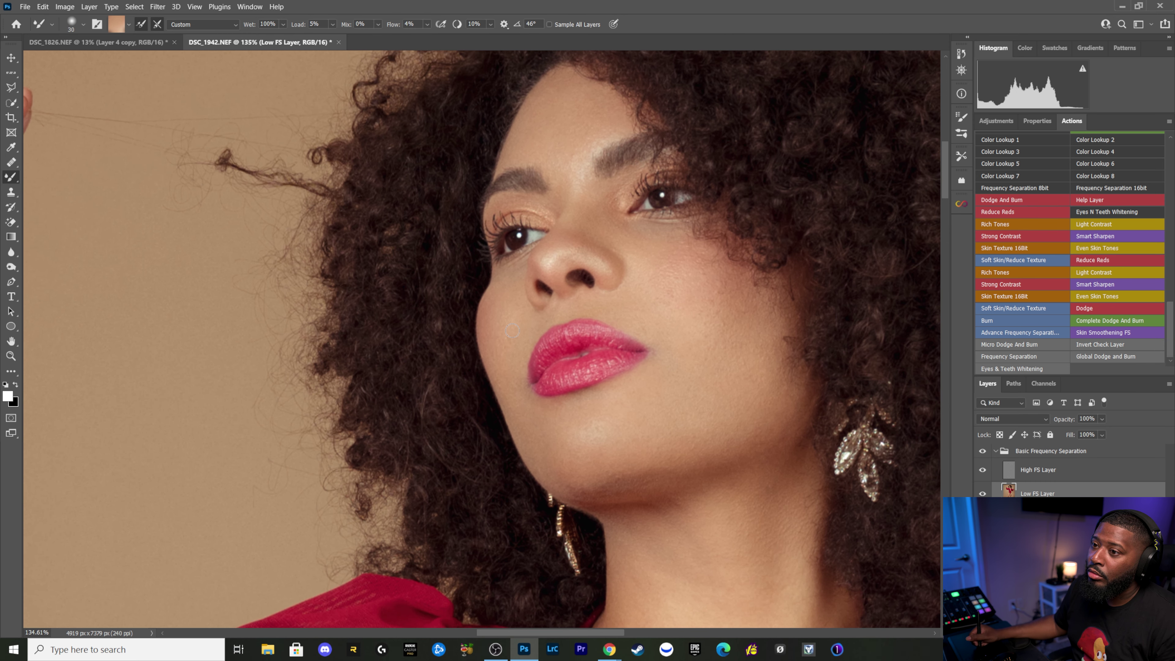
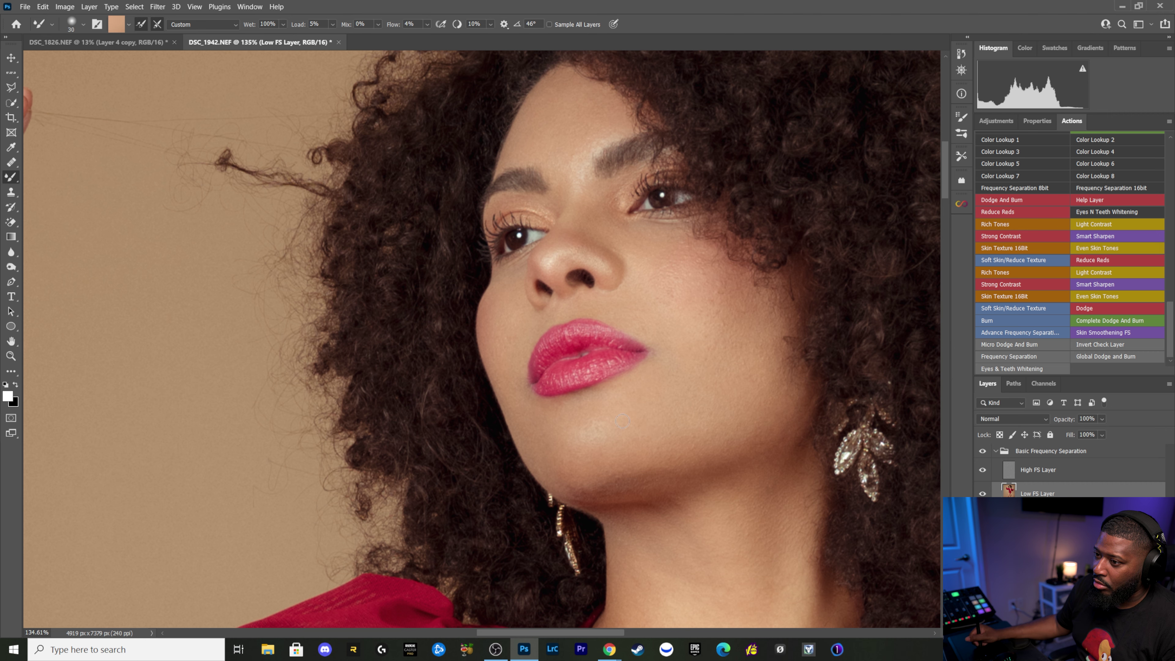
Step: Sample skin below the lips and blend it along the chin, left lip corner and adjacent cheek
left_click(600, 404, "alt")
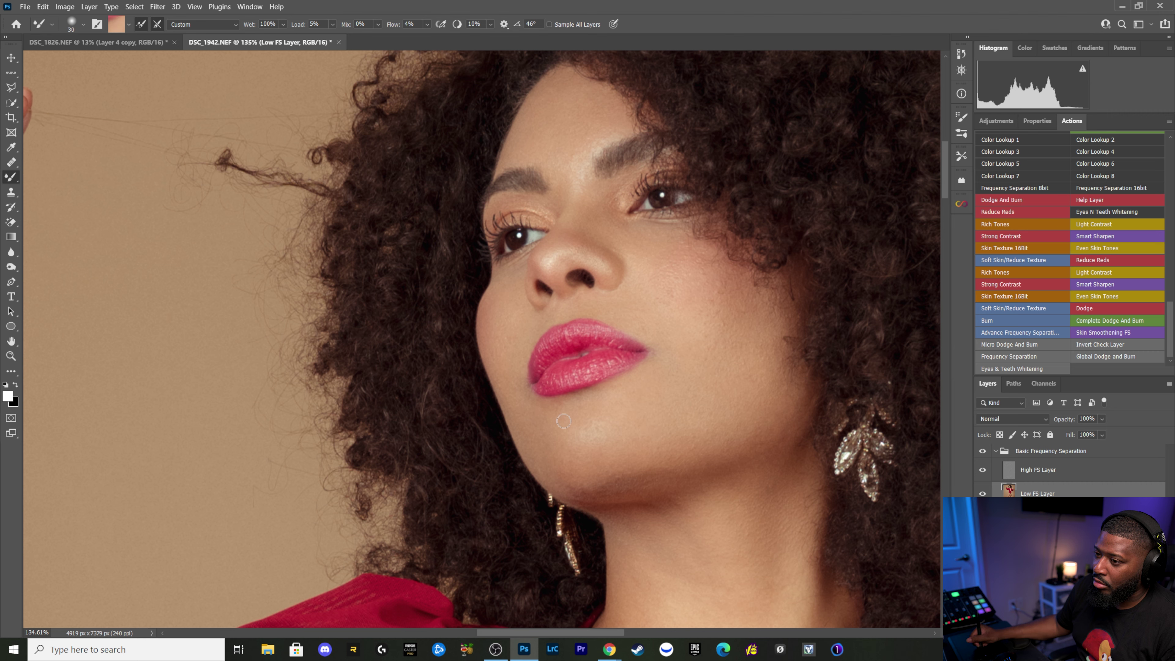
mouse_move(552, 421)
left_mouse_down()
mouse_move(537, 423)
mouse_move(519, 391)
left_mouse_up()
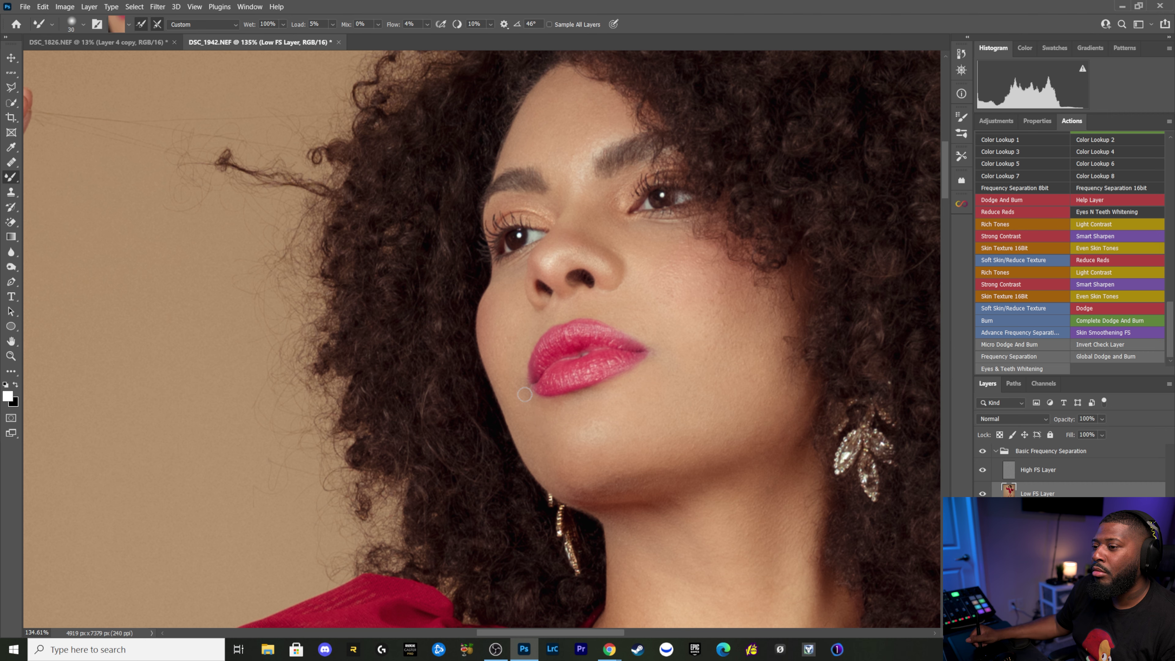
left_click_drag(520, 391, 515, 402)
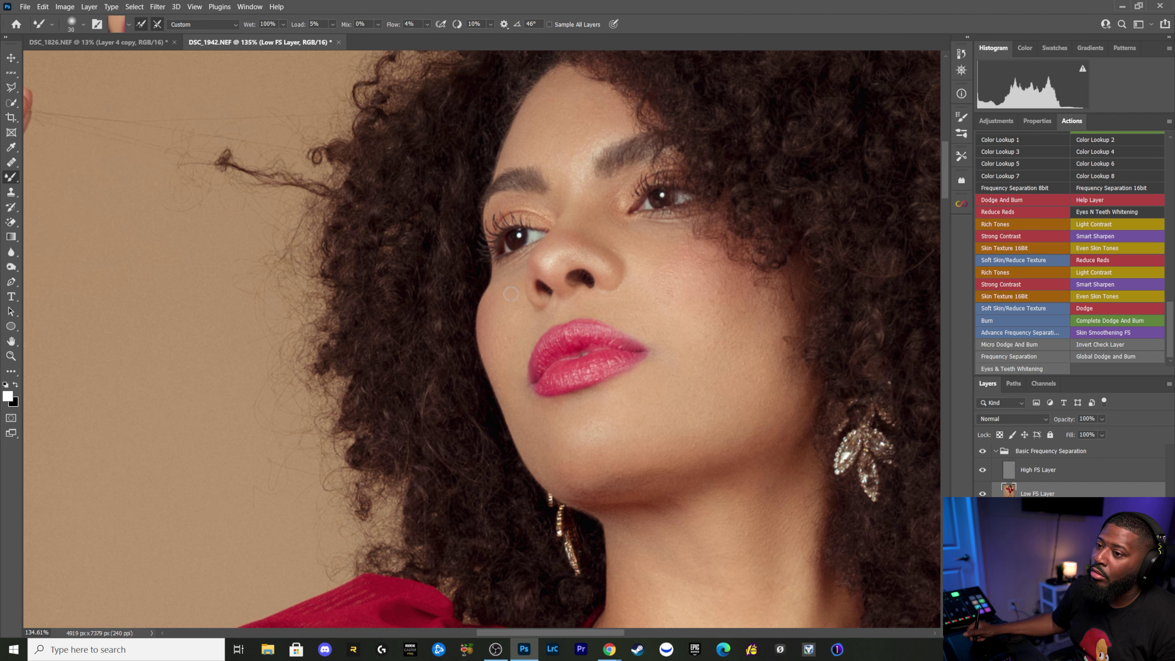
left_click_drag(511, 410, 509, 398)
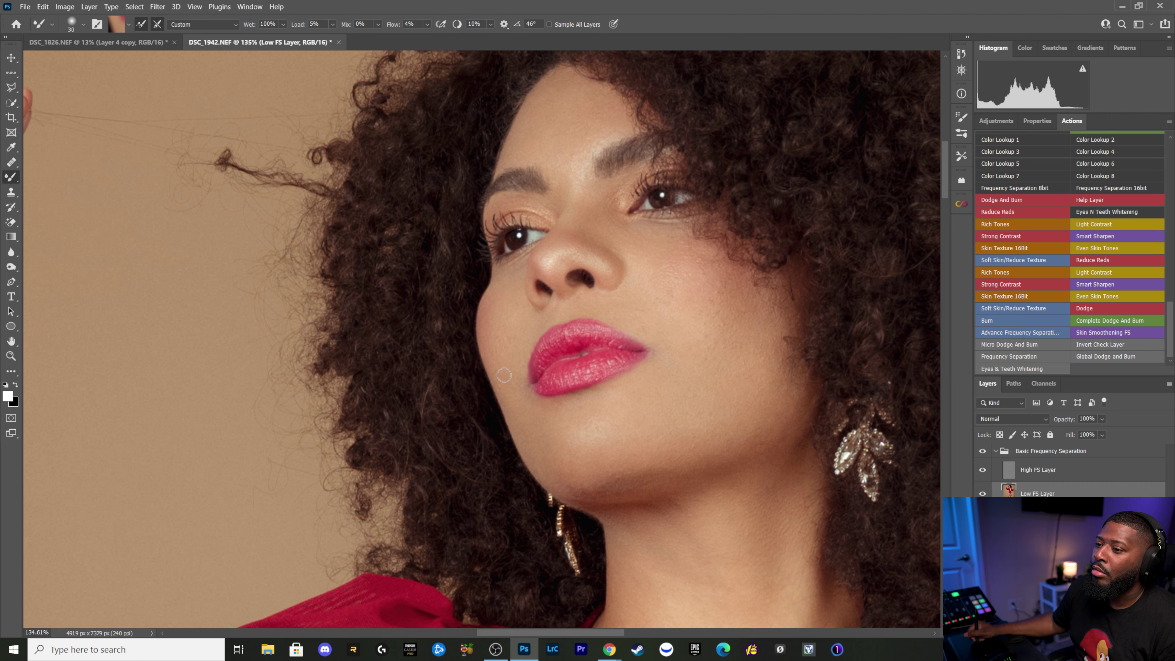
left_click_drag(512, 390, 504, 352)
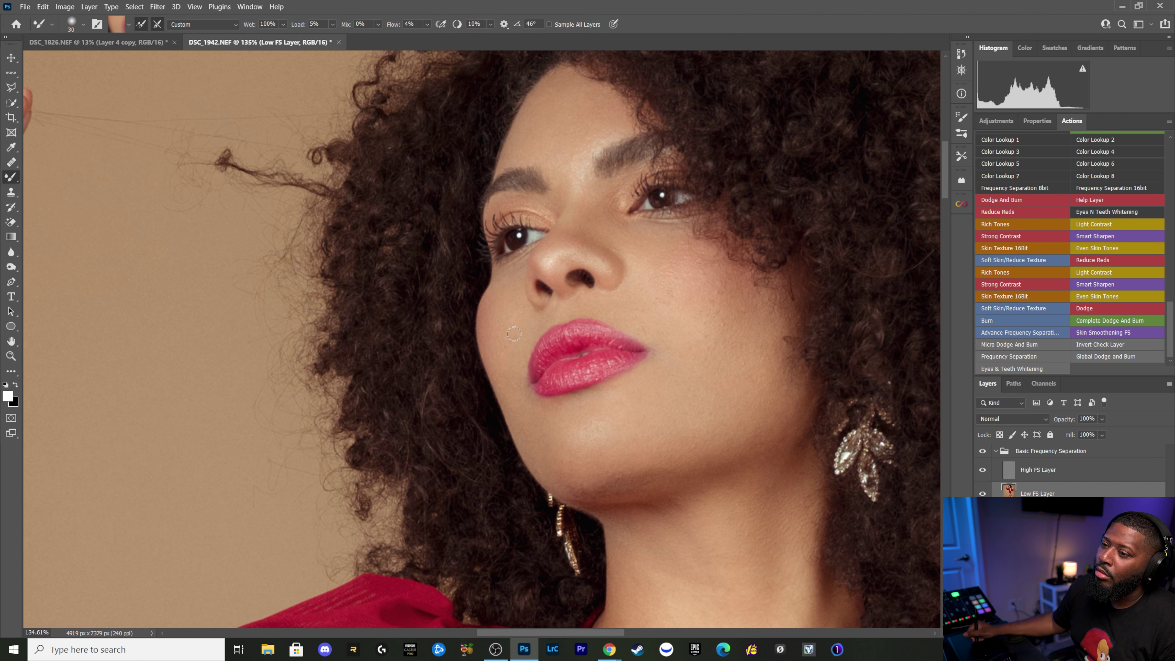
left_click_drag(508, 343, 500, 339)
Step: Resample skin tones near the lips and chin, then smooth the cheek toward the nose
left_click(525, 328, "alt")
left_click(505, 295, "alt")
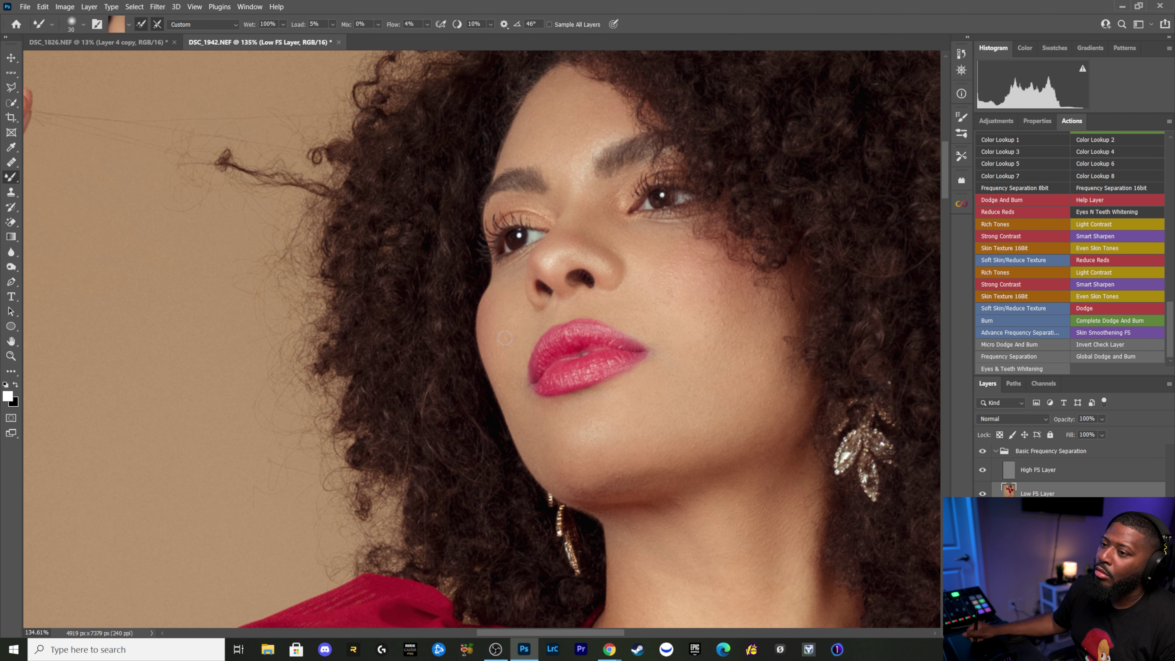
left_click(525, 330, "alt")
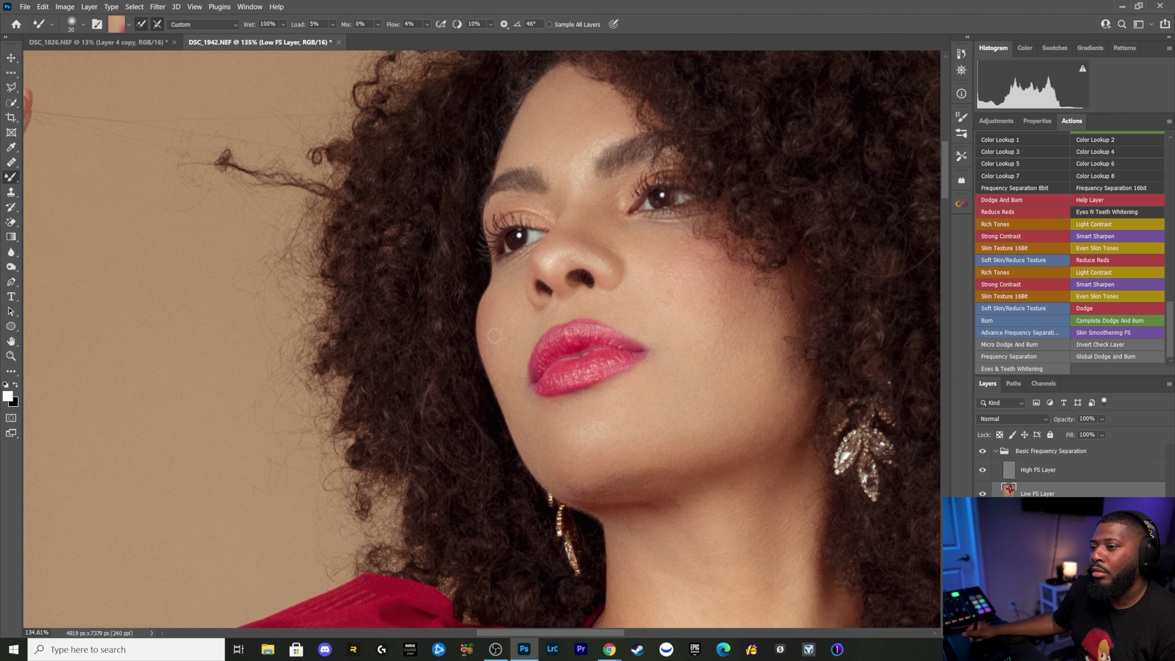
left_click(631, 430, "alt")
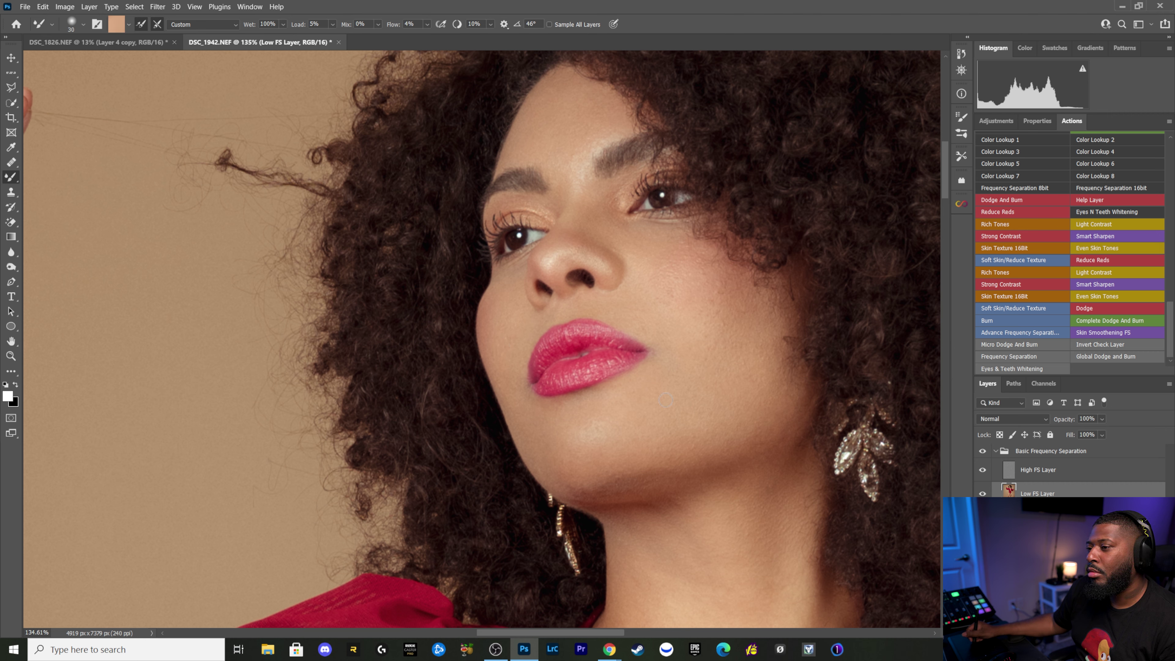
left_click(647, 239, "alt")
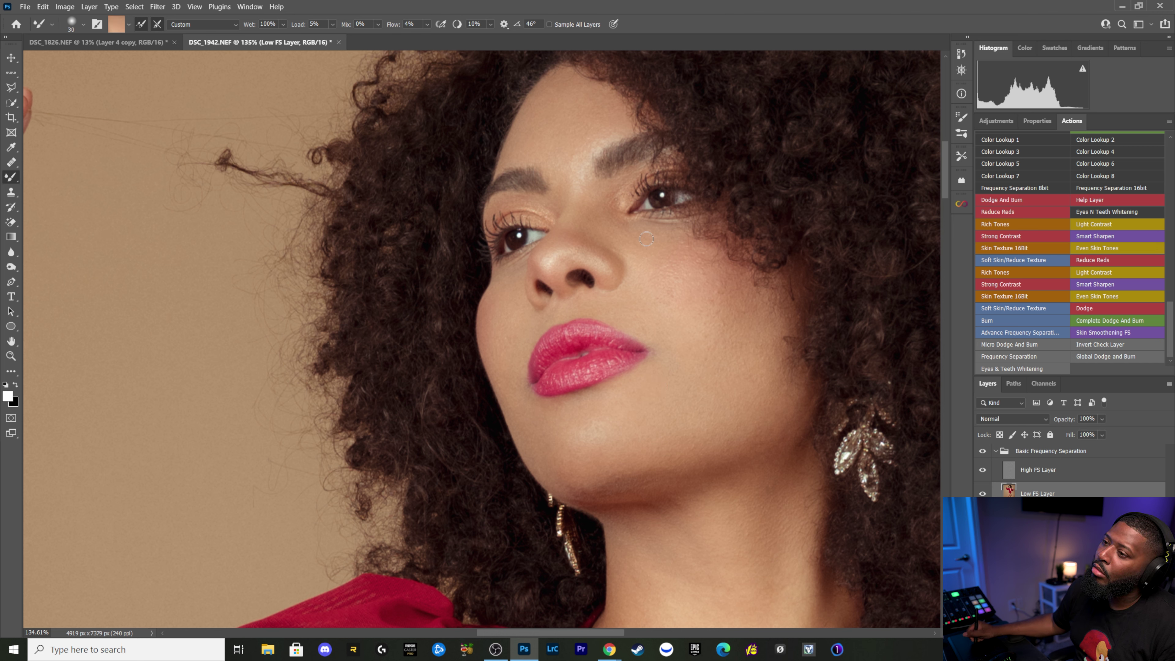
mouse_move(651, 235)
left_mouse_down()
mouse_move(609, 239)
mouse_move(606, 216)
left_mouse_up()
Step: Blend skin up toward the inner eye corner and under the eye, then zoom out to the upper body
left_click(621, 232, "alt")
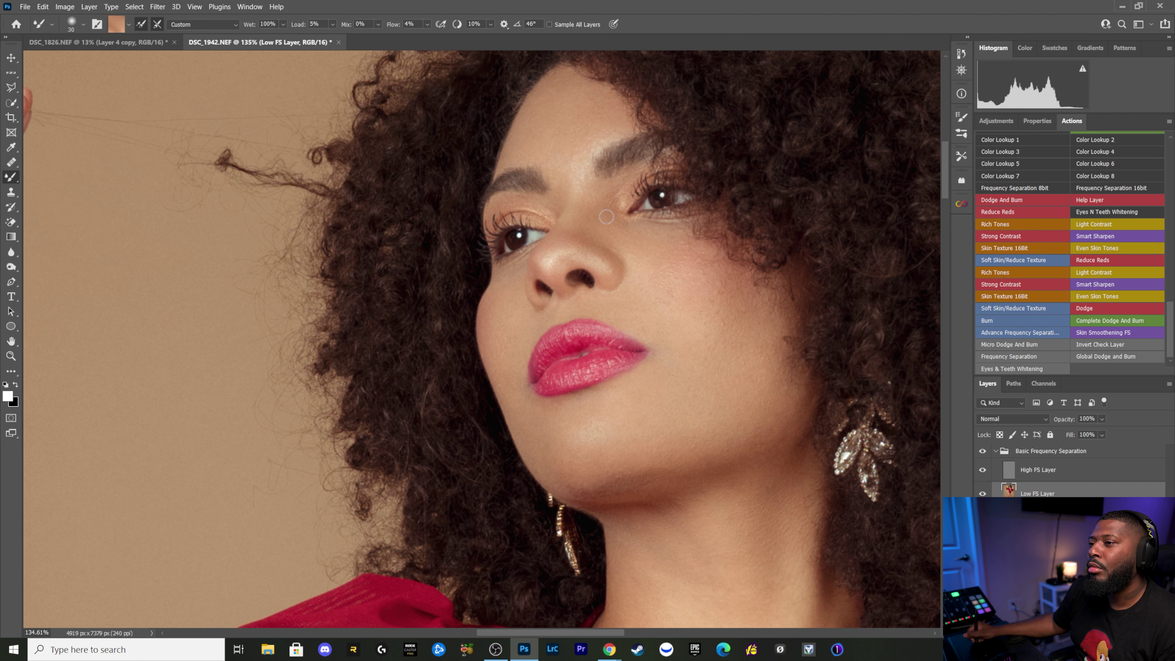
left_click(592, 194, "alt")
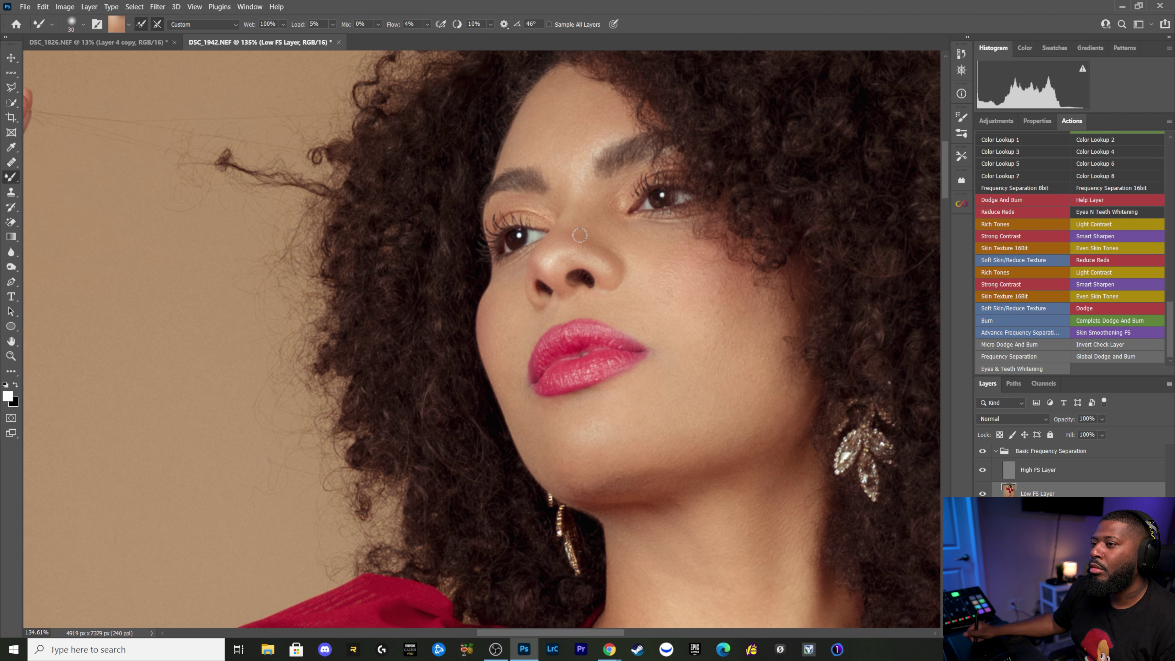
left_click(584, 209, "alt")
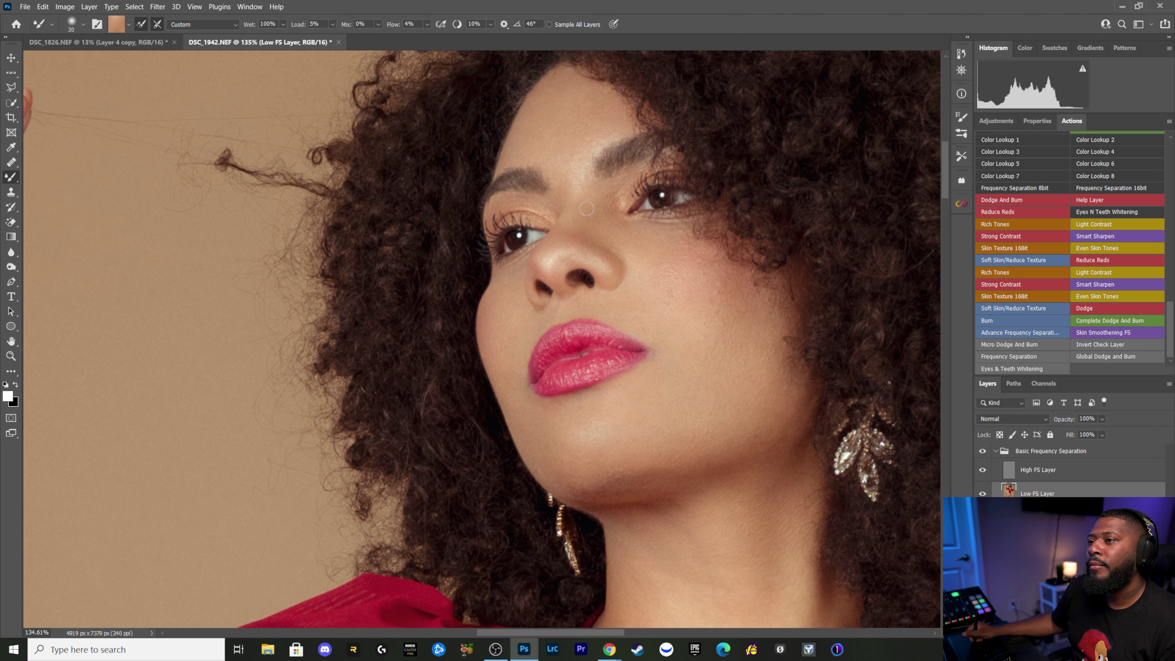
left_click(576, 138, "alt")
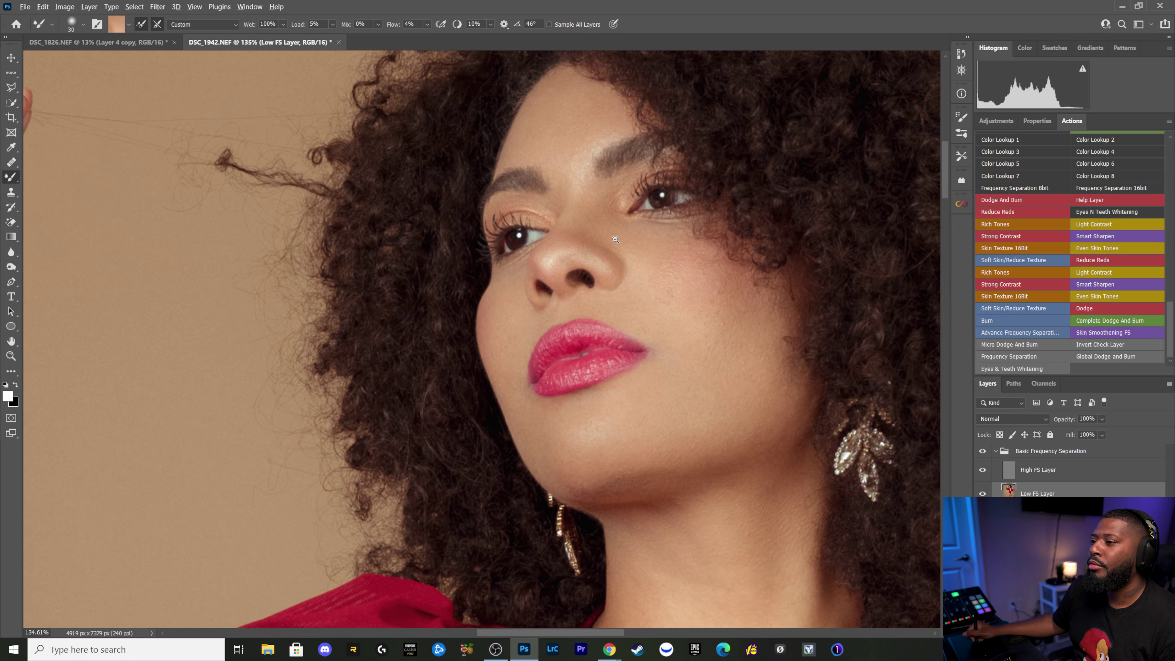
scroll(621, 220, "down", 3)
left_click_drag(581, 225, 540, 266)
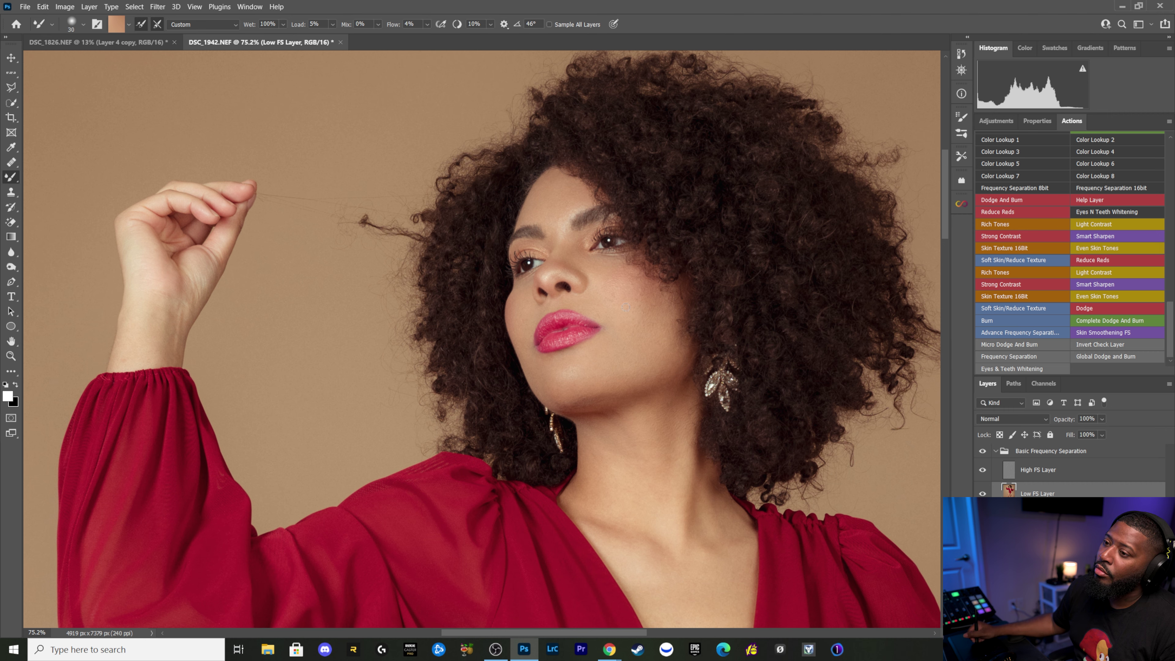
left_click(983, 451)
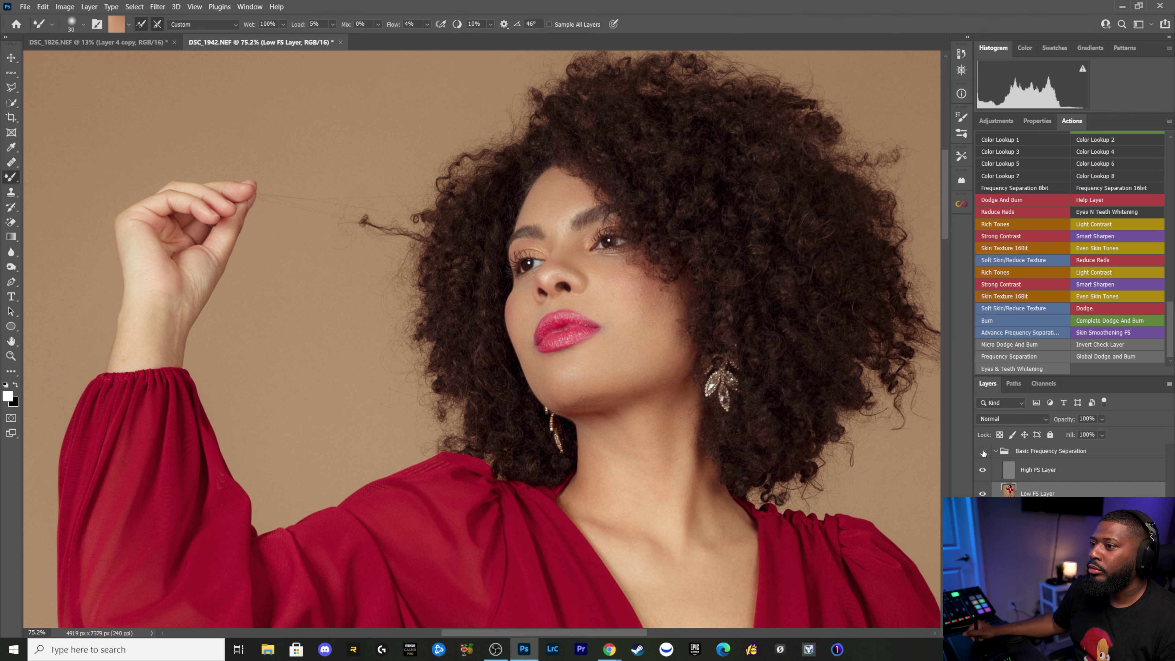
left_click(983, 452)
left_click(984, 451)
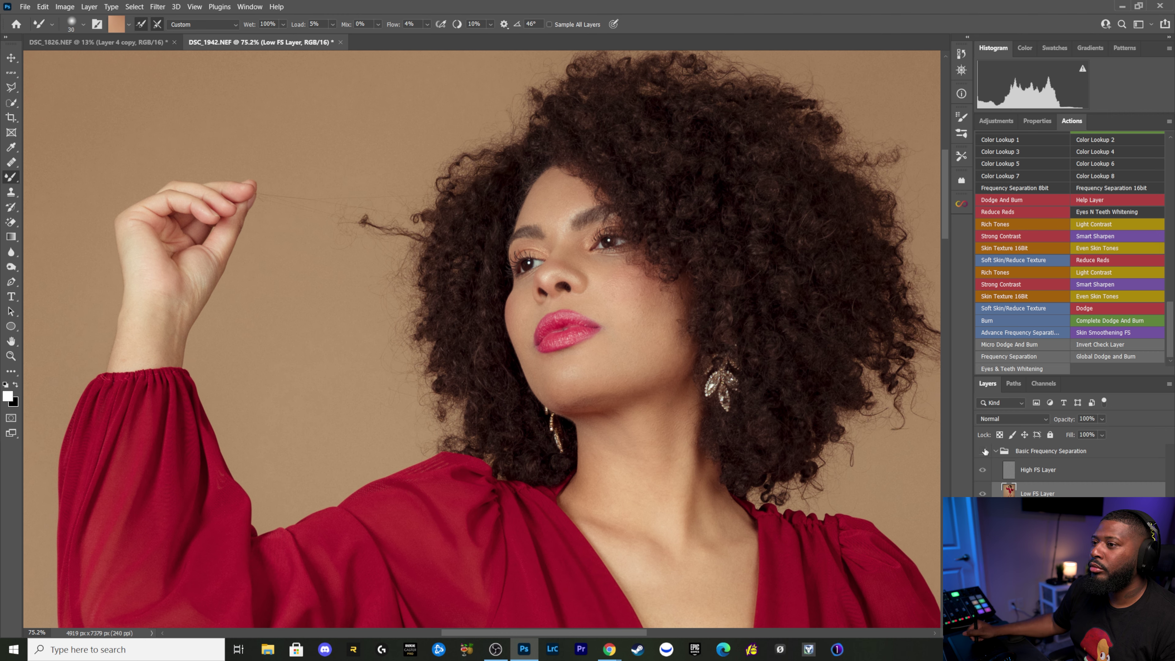
left_click(984, 452)
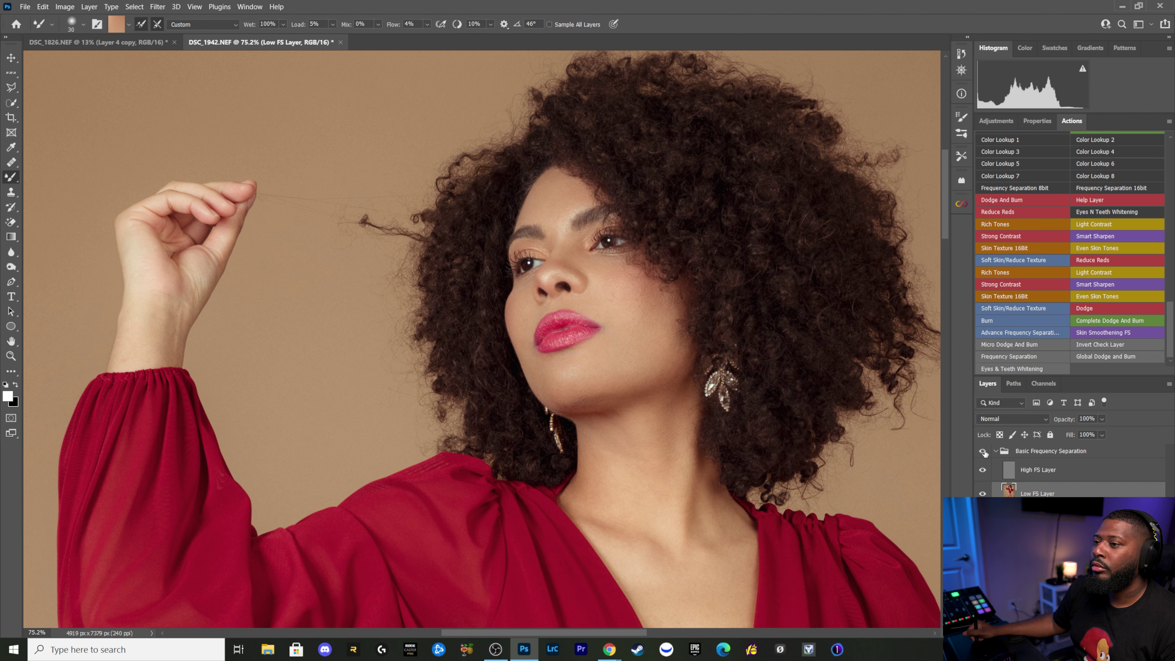
left_click(985, 451)
left_click(985, 452)
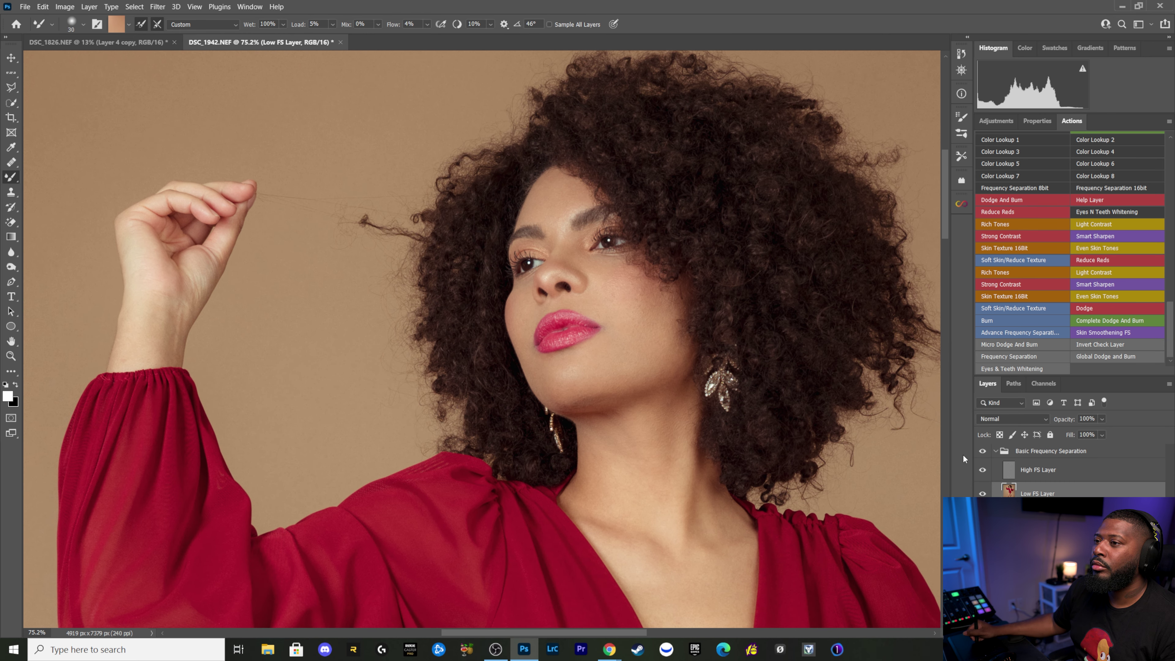
mouse_move(789, 475)
left_mouse_down()
mouse_move(771, 364)
mouse_move(754, 408)
left_mouse_up()
Step: Enlarge the mixer brush to 45 and blend the uneven skin tones along the neck
key("bracketright")
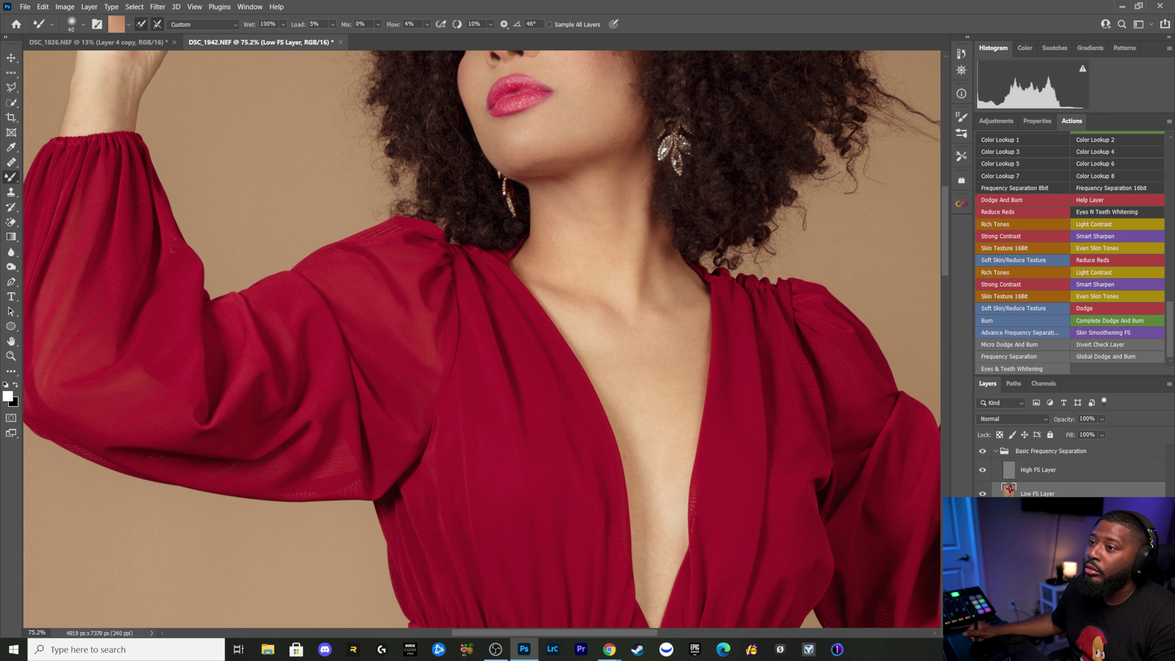
key("bracketright")
left_click(535, 243, "alt")
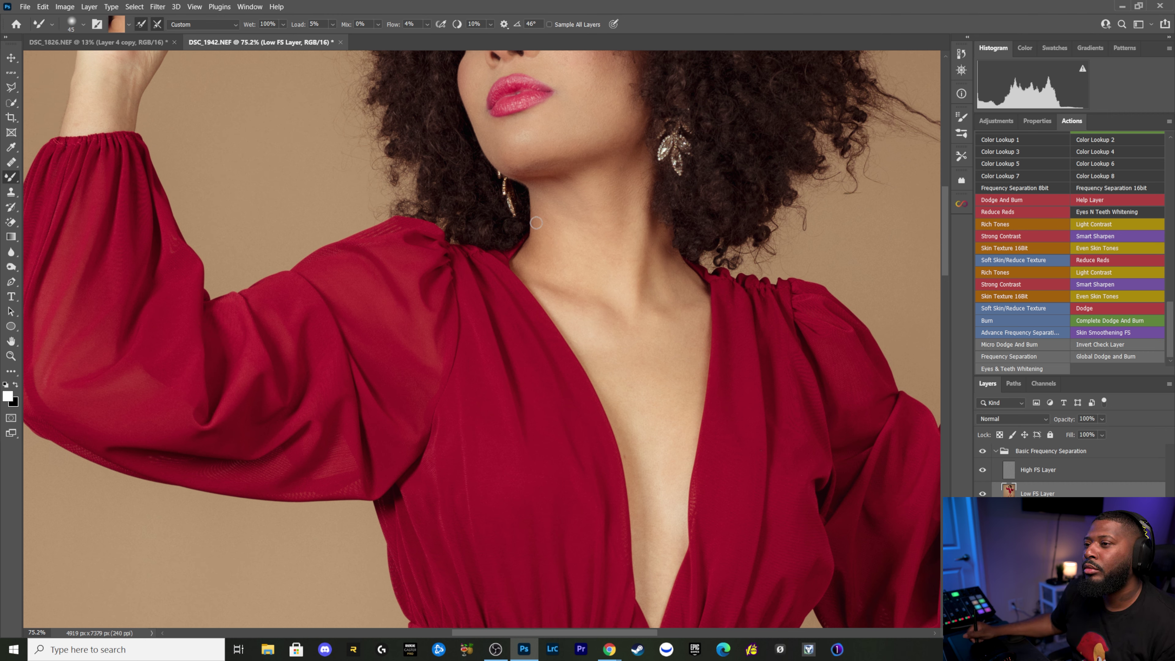
left_click_drag(541, 271, 555, 270)
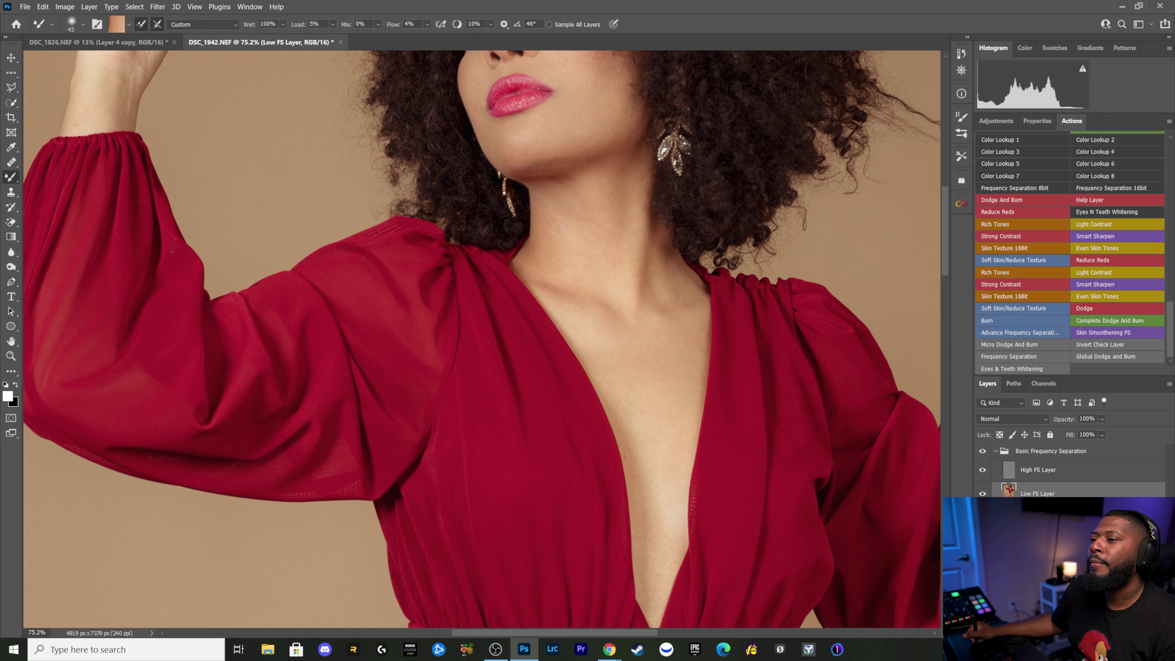
left_click_drag(557, 238, 558, 227)
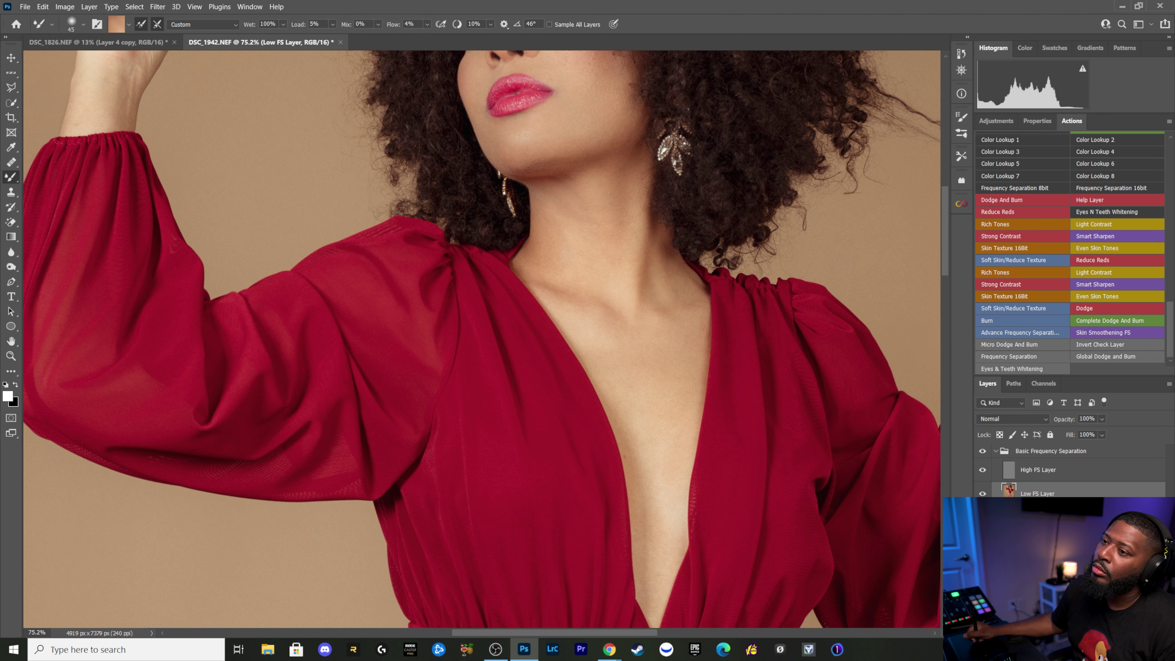
left_click_drag(566, 255, 562, 262)
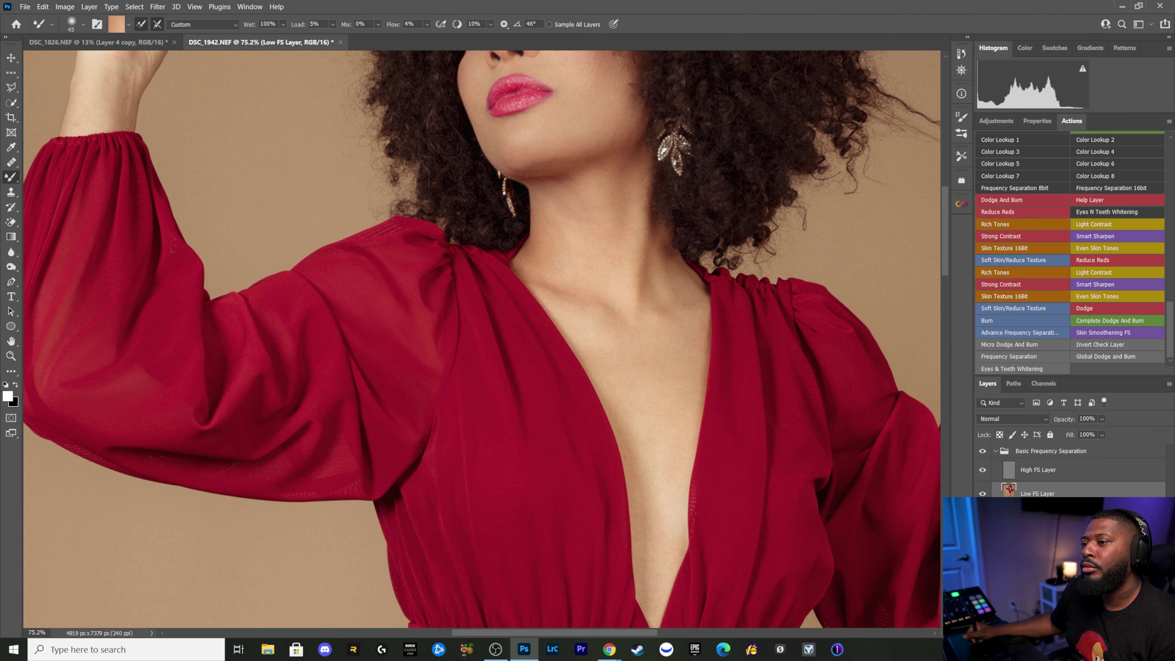
left_click(550, 236, "alt")
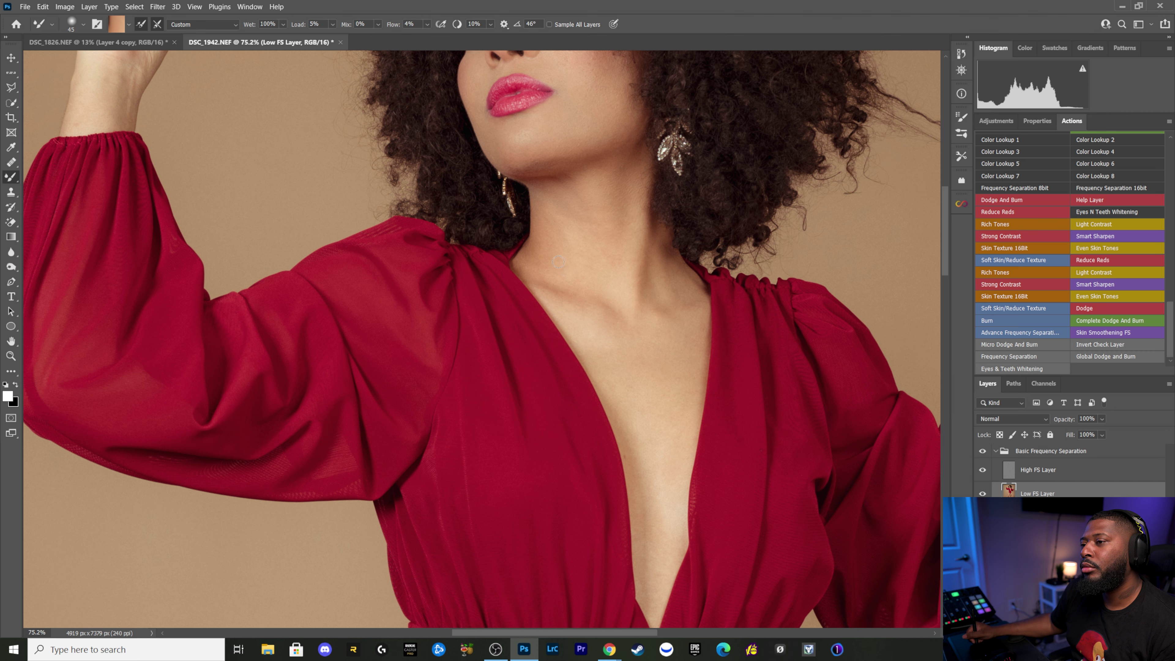
left_click(558, 239, "alt")
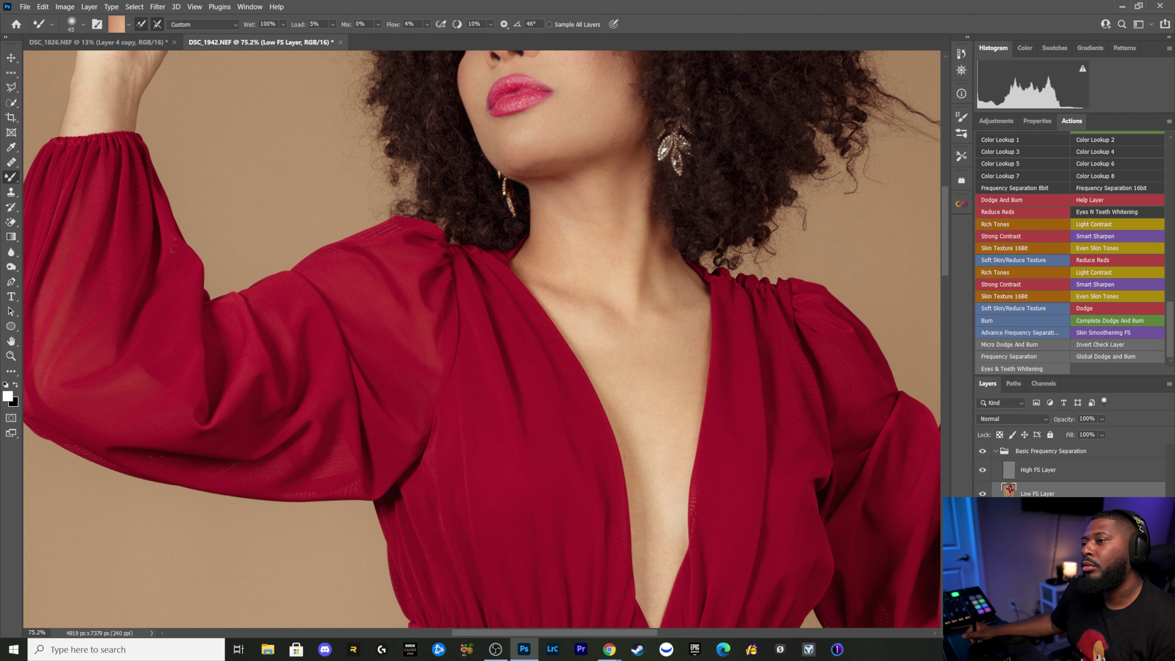
left_click(582, 252, "alt")
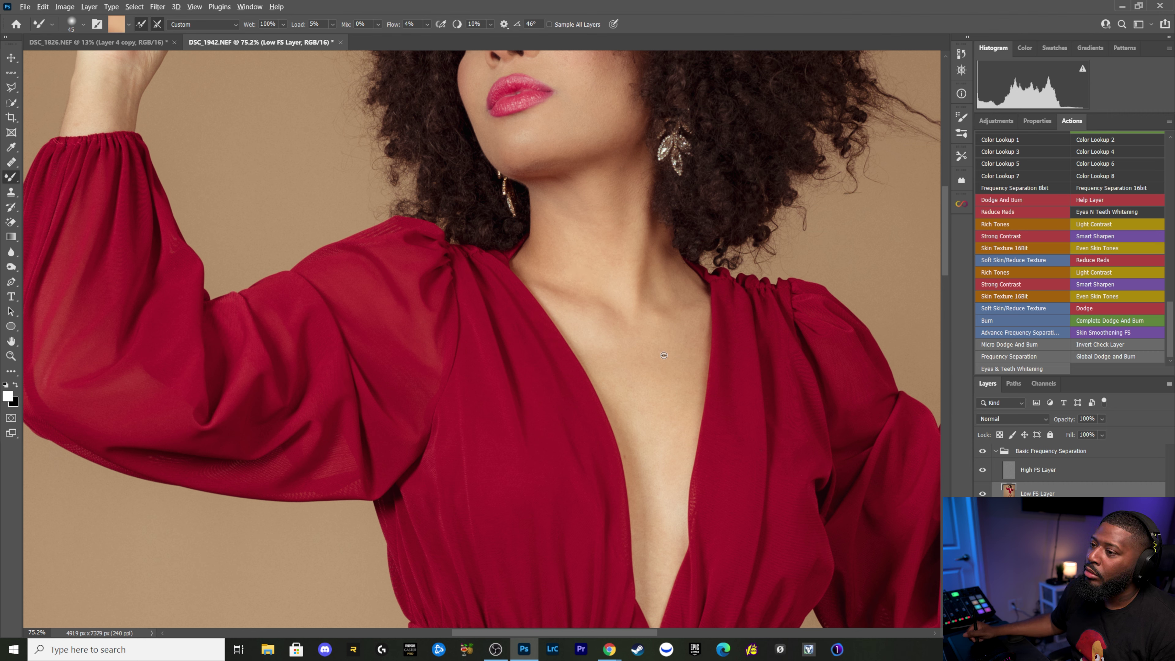
Step: Enlarge the brush to 60 and sample darker and lighter chest skin tones for blending
left_click(681, 385, "alt")
left_click(634, 381, "alt")
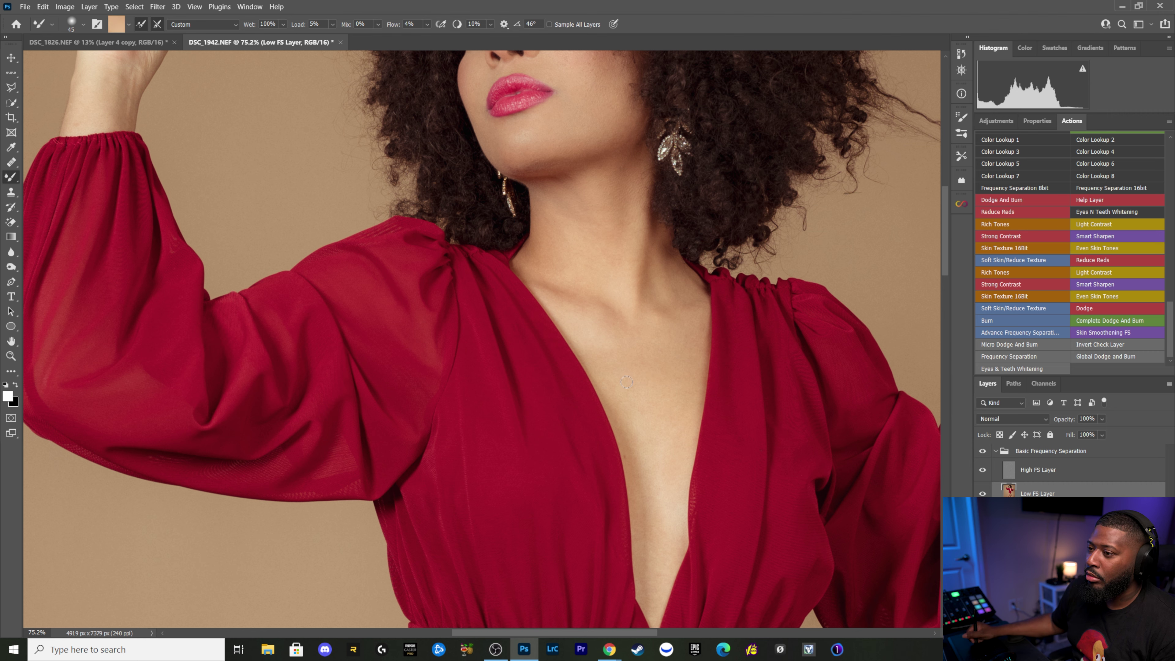
key("bracketright")
key("bracketright")
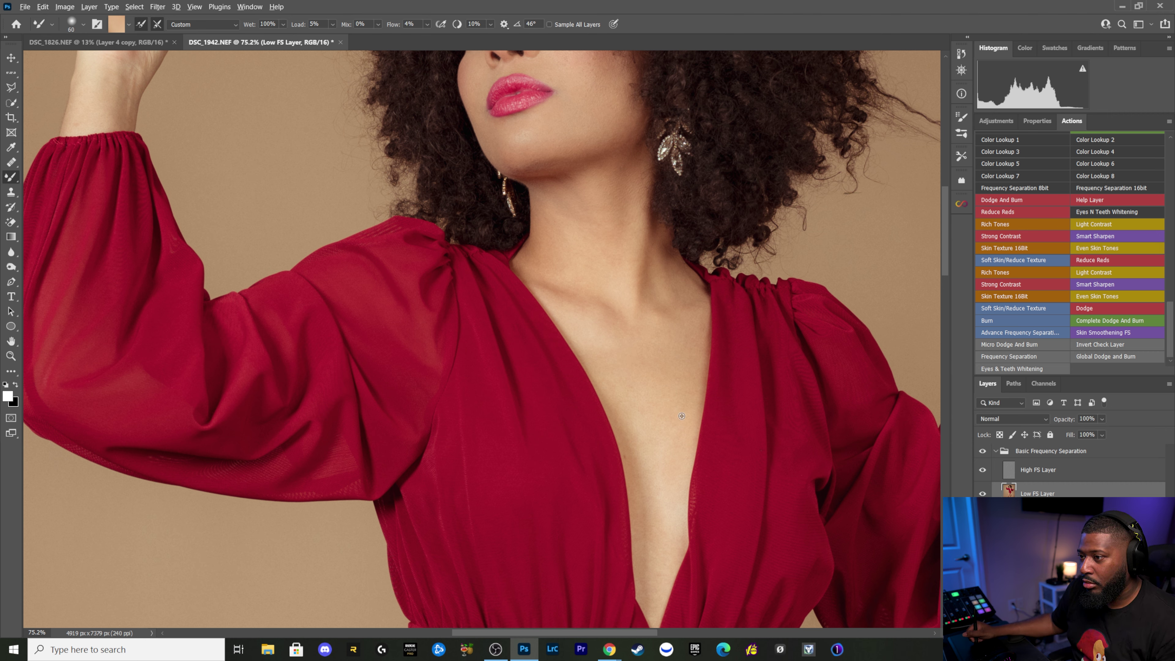
left_click(636, 394, "alt")
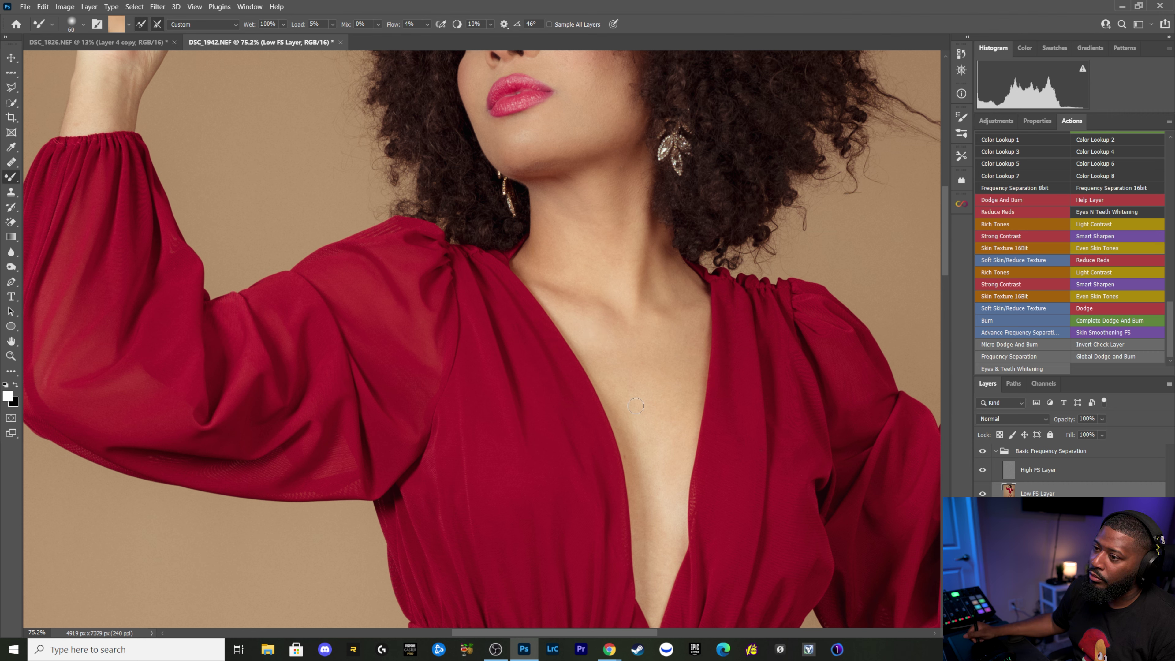
left_click(644, 413, "alt")
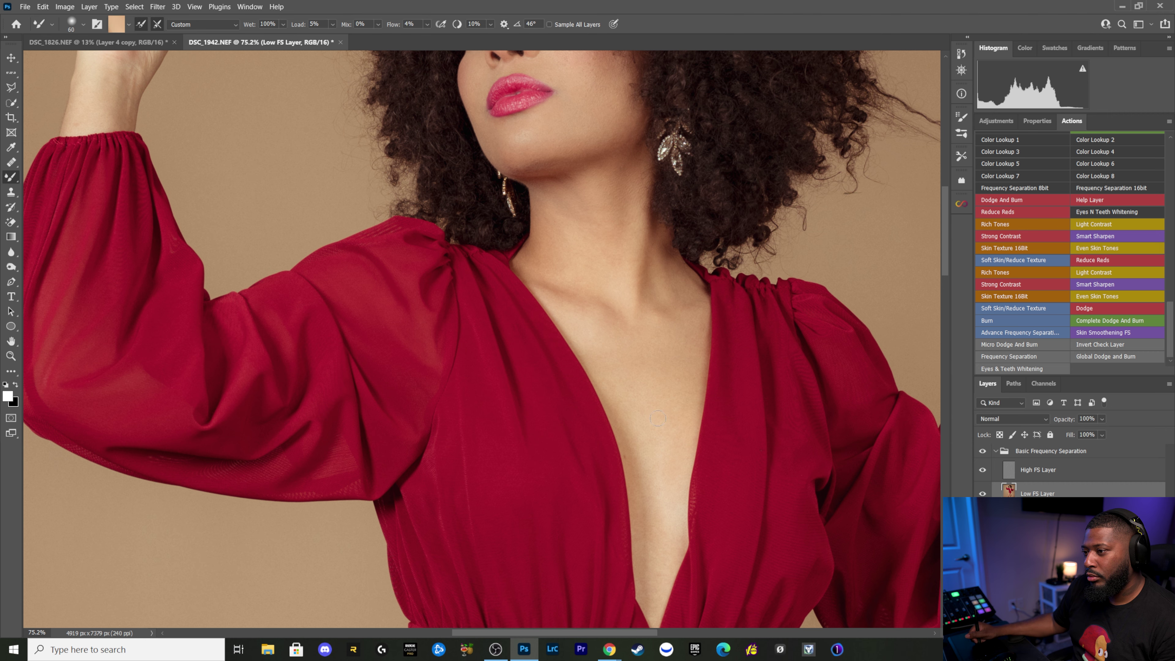
Step: Toggle the Basic Frequency Separation group to compare before and after, then blend the neckline
left_click(672, 406, "alt")
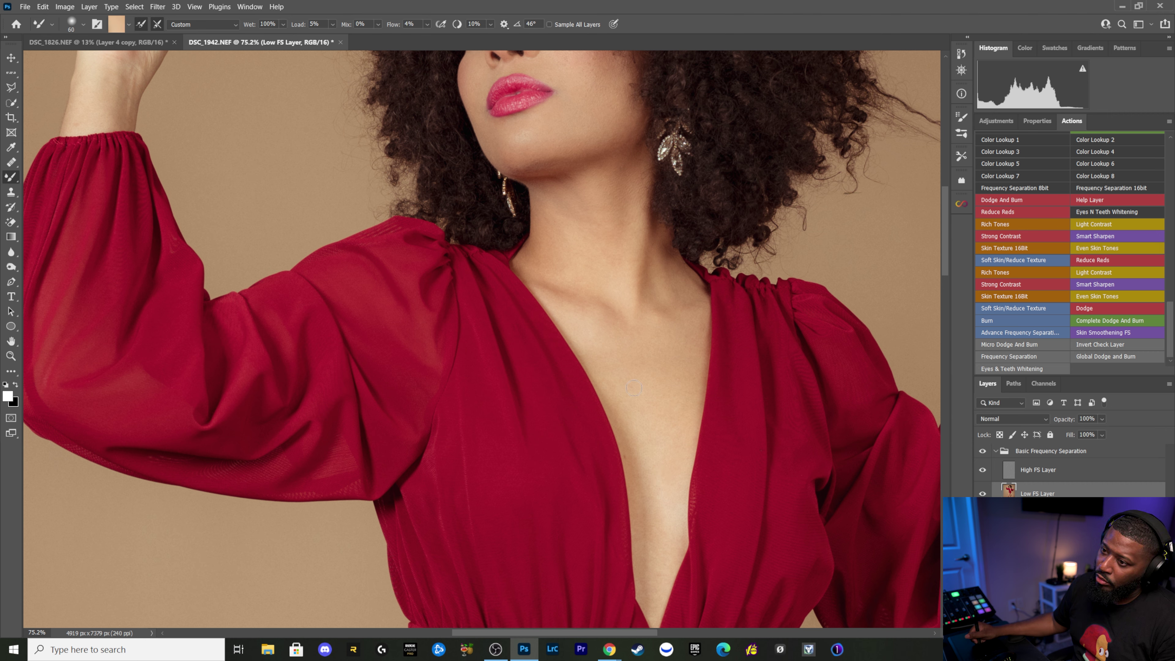
left_click(751, 345, "alt")
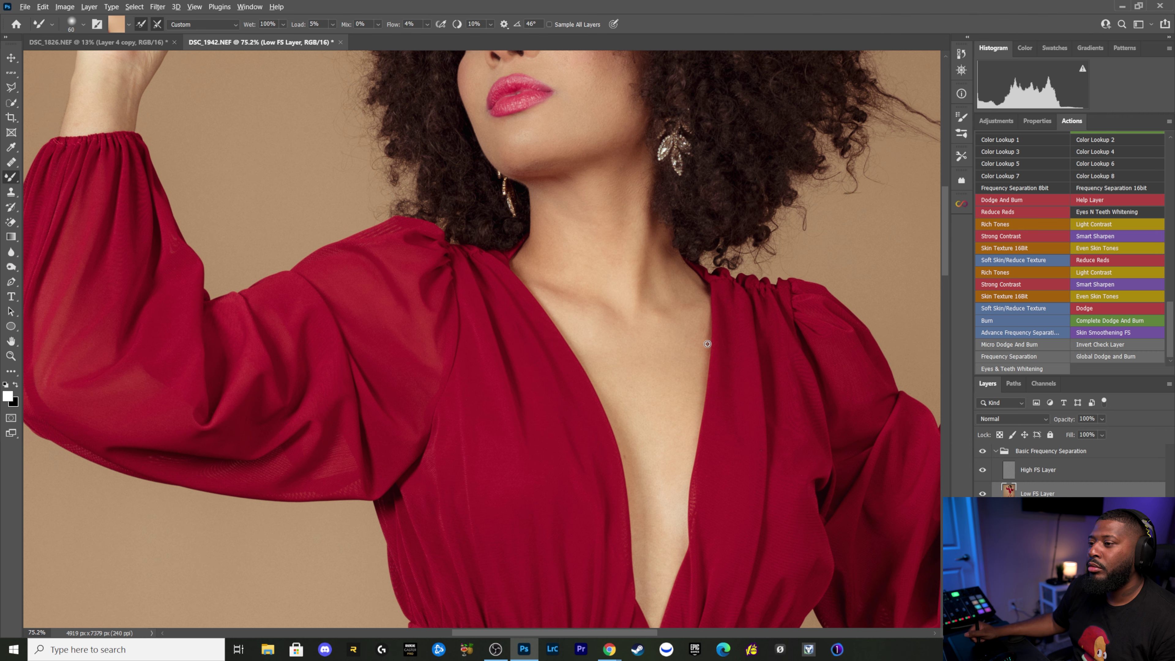
left_click(983, 451)
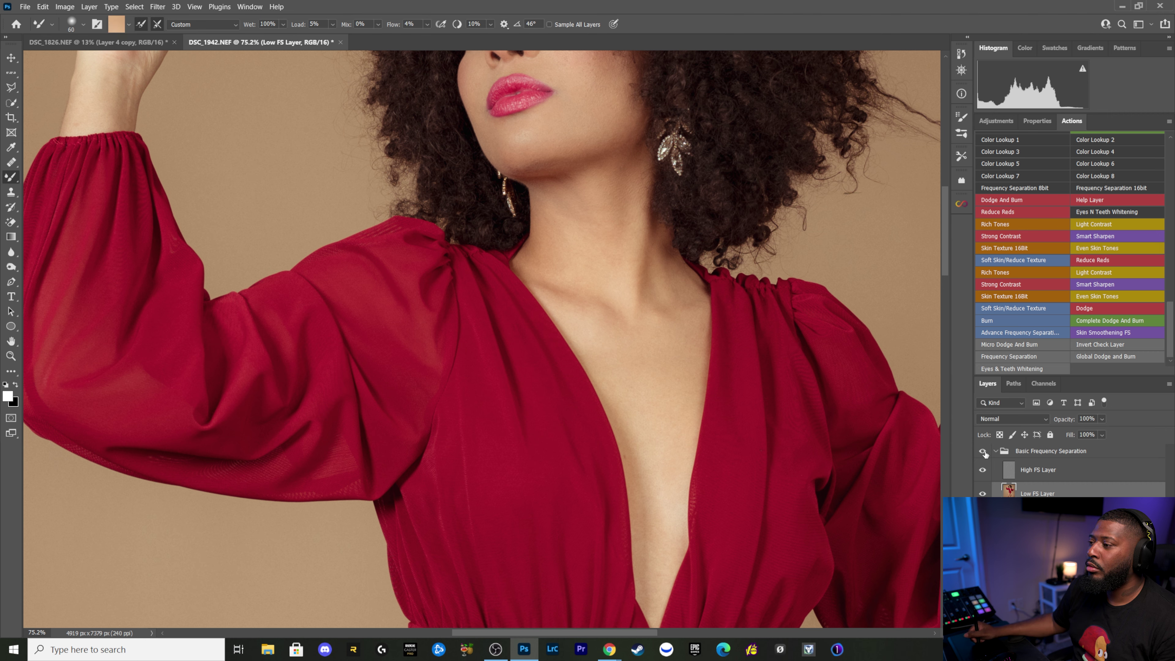
left_click(982, 451)
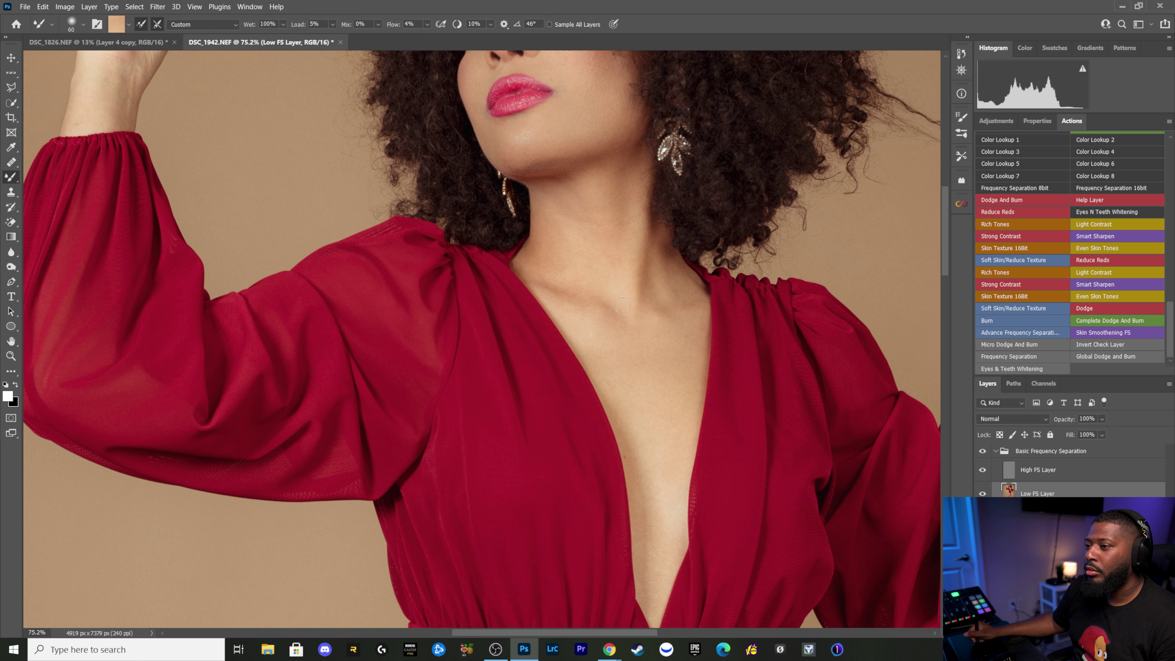
left_click_drag(512, 279, 602, 347)
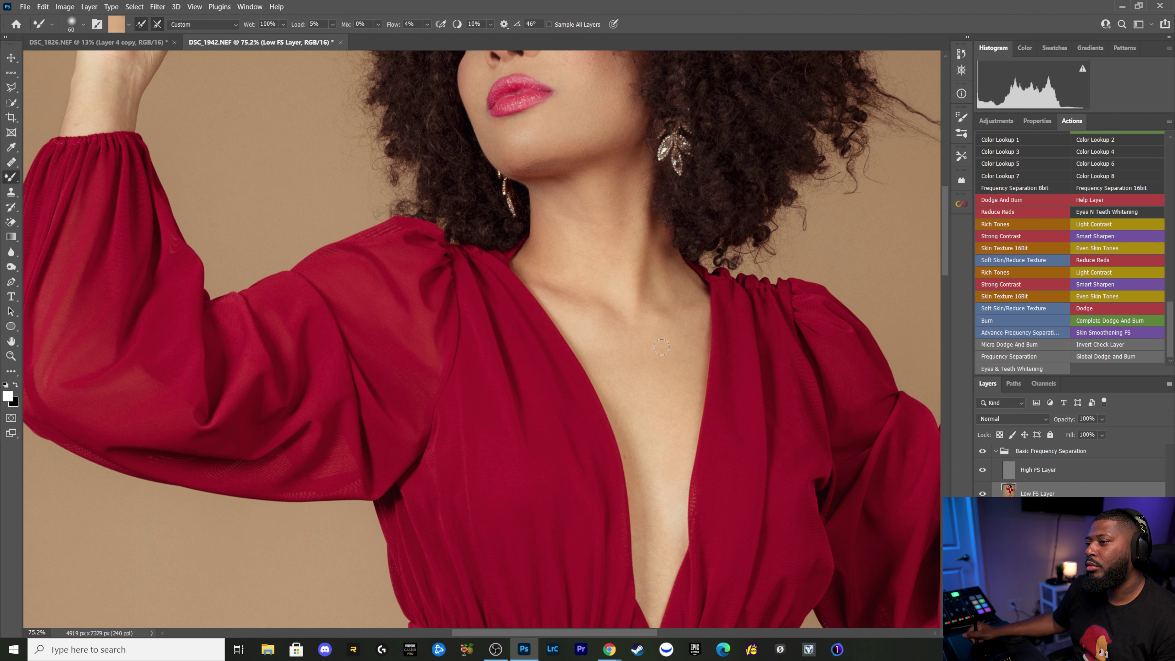
Step: Blend short patches of neck skin and stroke down the neck
left_click_drag(646, 273, 630, 248)
left_click(638, 195, "alt")
left_click_drag(638, 197, 636, 203)
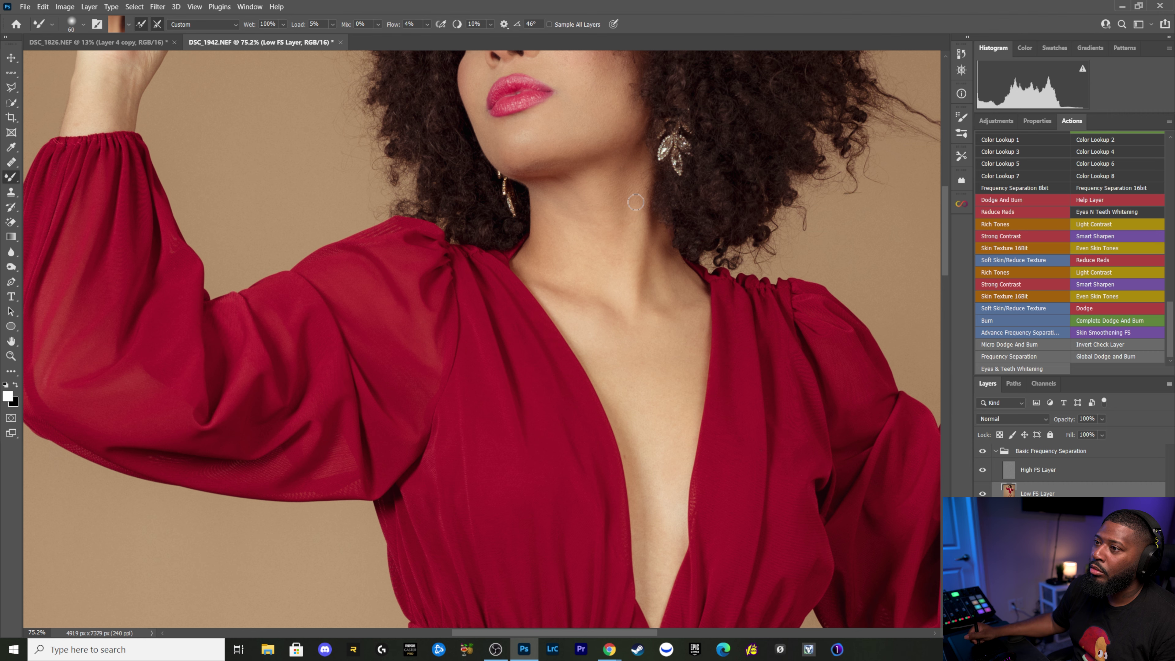
left_click_drag(639, 227, 628, 272)
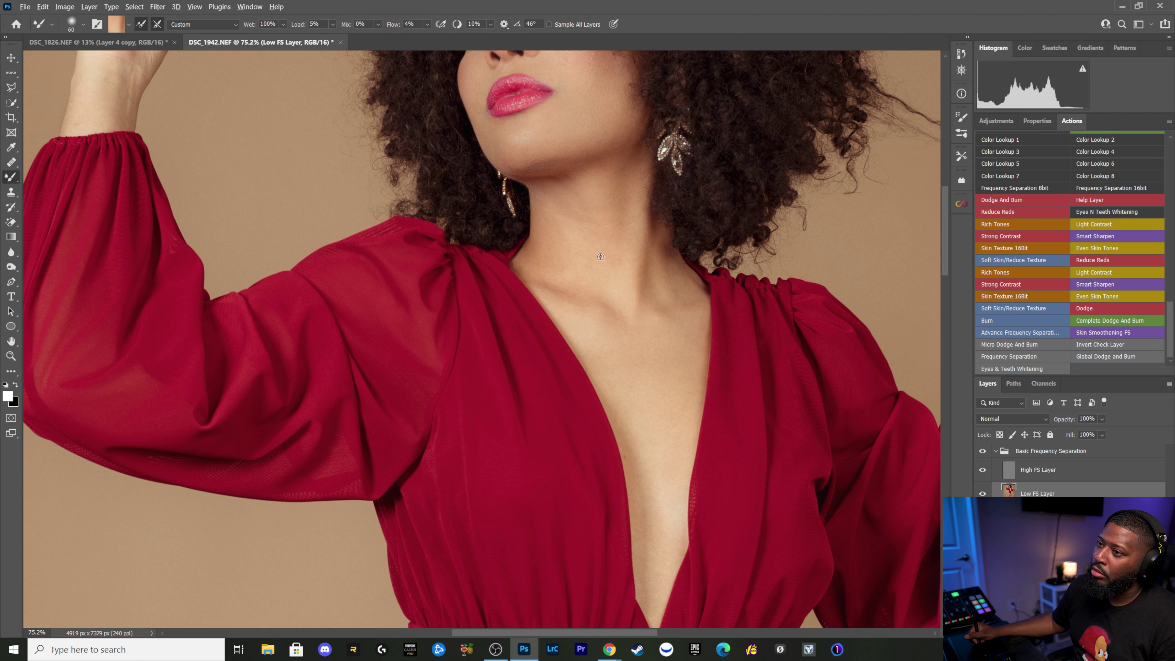
Step: Resample darker and lighter neck tones to even the blotches, then move the view toward the lower body
left_click(603, 240, "alt")
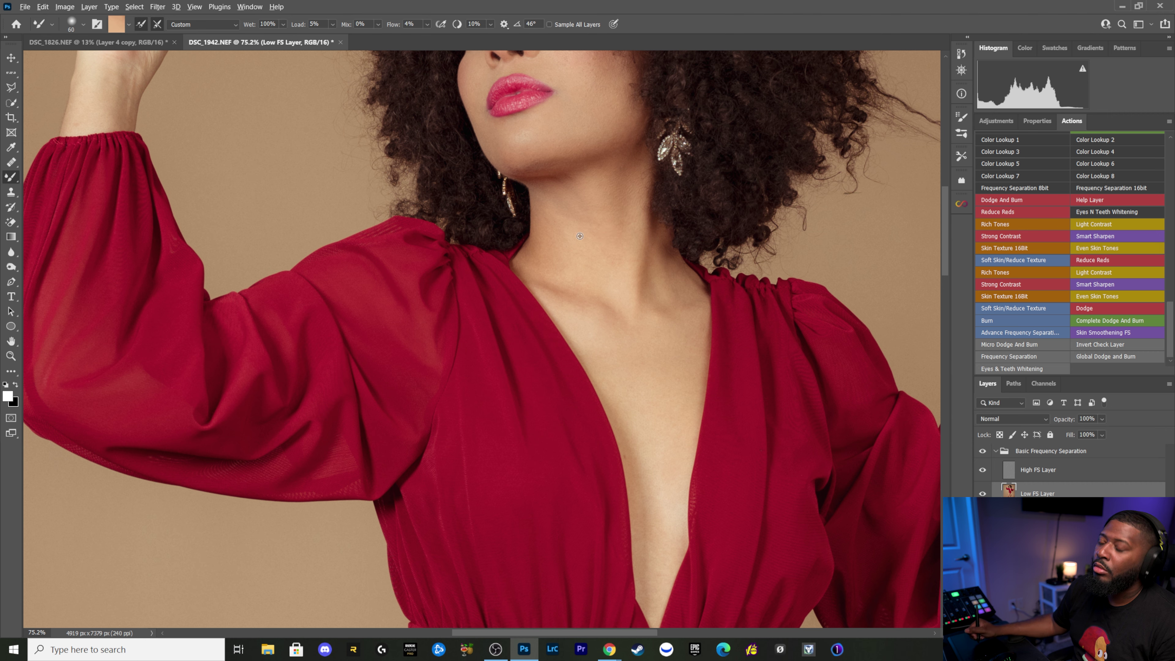
left_click(541, 195, "alt")
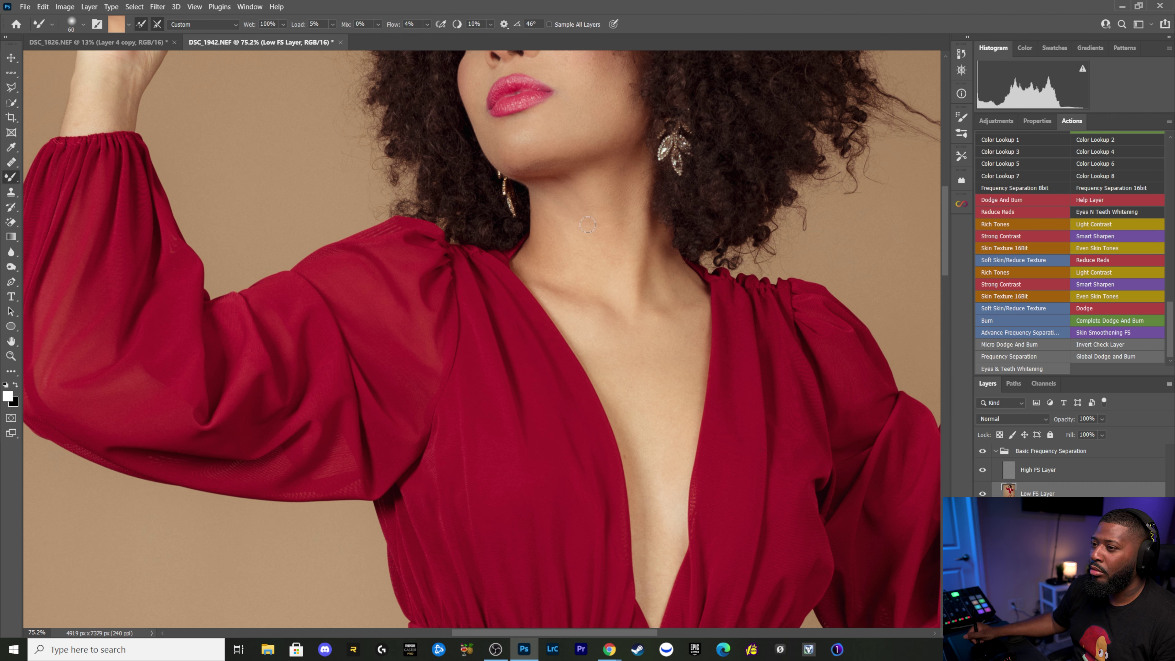
left_click(547, 234, "alt")
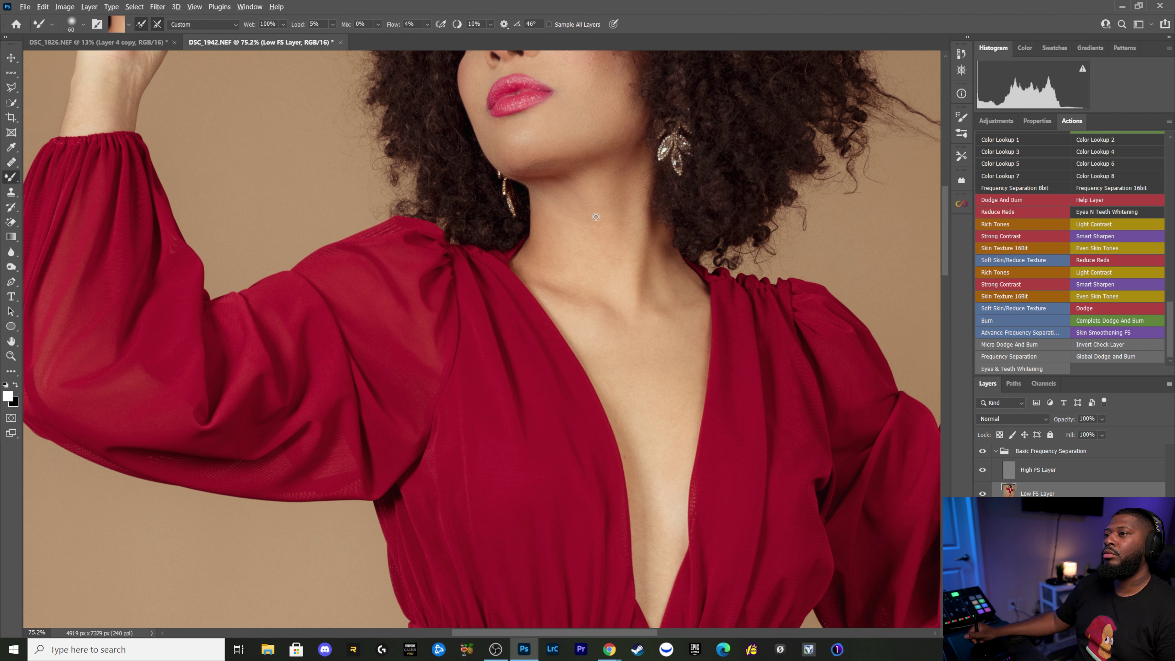
left_click(592, 232, "alt")
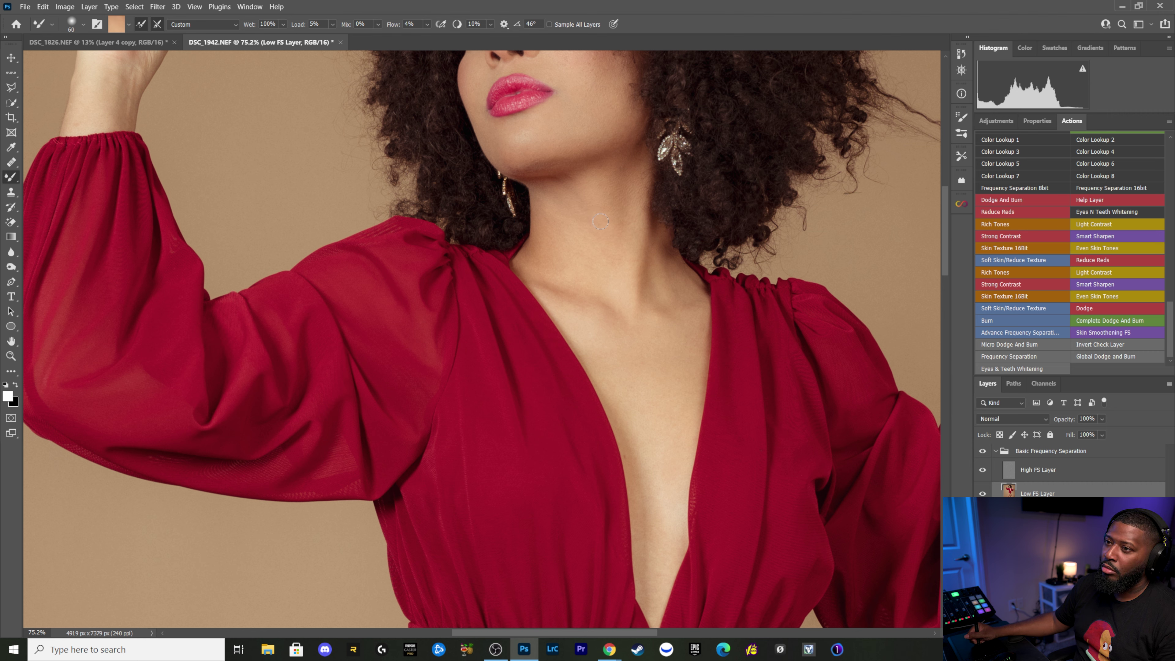
left_click(620, 198, "alt")
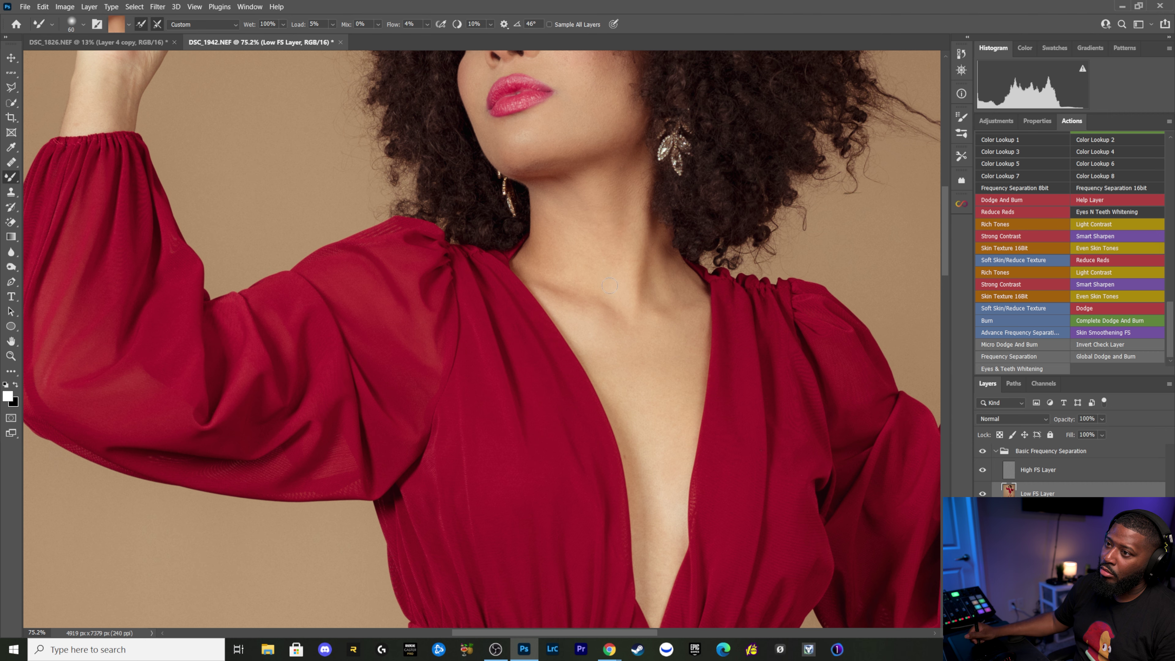
left_click(564, 239, "alt")
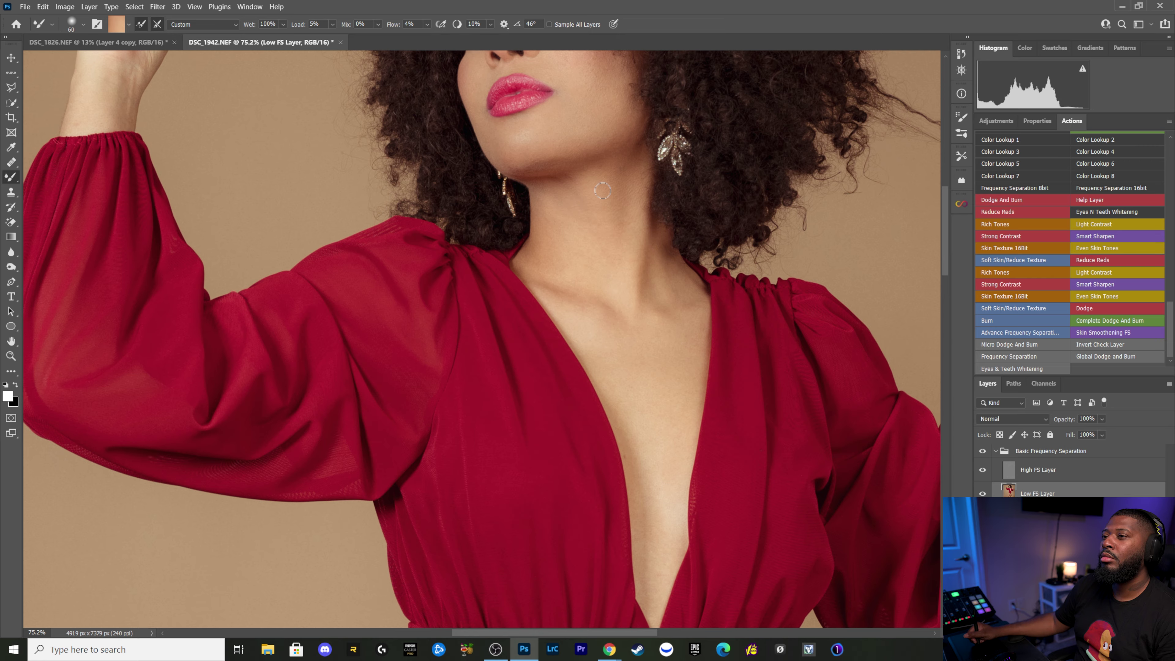
scroll(599, 202, "down", 3)
scroll(599, 202, "down", 1)
left_click_drag(588, 247, 590, 316)
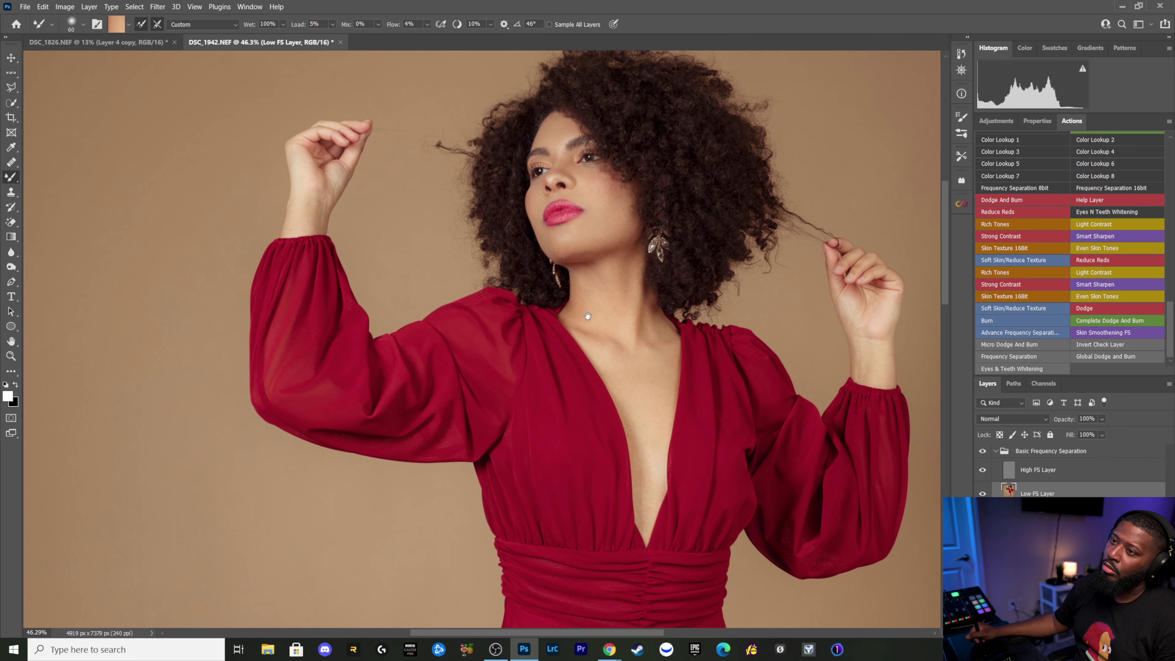
Step: Zoom out to the legs, enlarge the mixer brush to 80 and sample inner-thigh skin
scroll(578, 308, "down", 5)
scroll(572, 301, "down", 3)
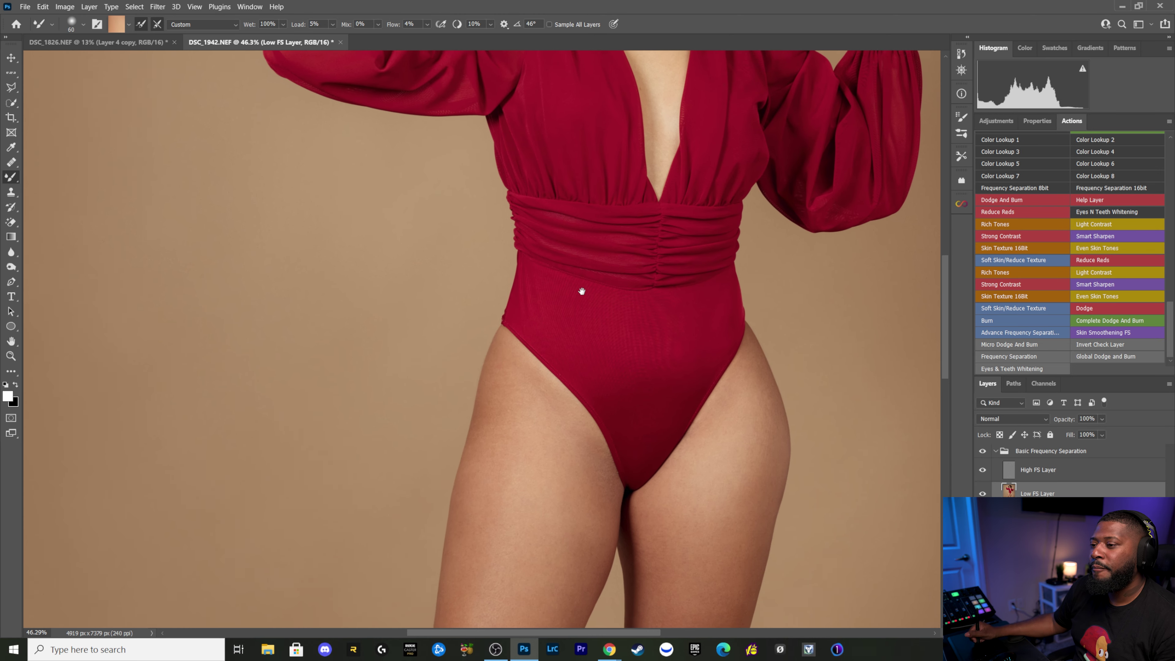
scroll(583, 289, "down", 2)
scroll(557, 275, "down", 1)
scroll(553, 266, "down", 1)
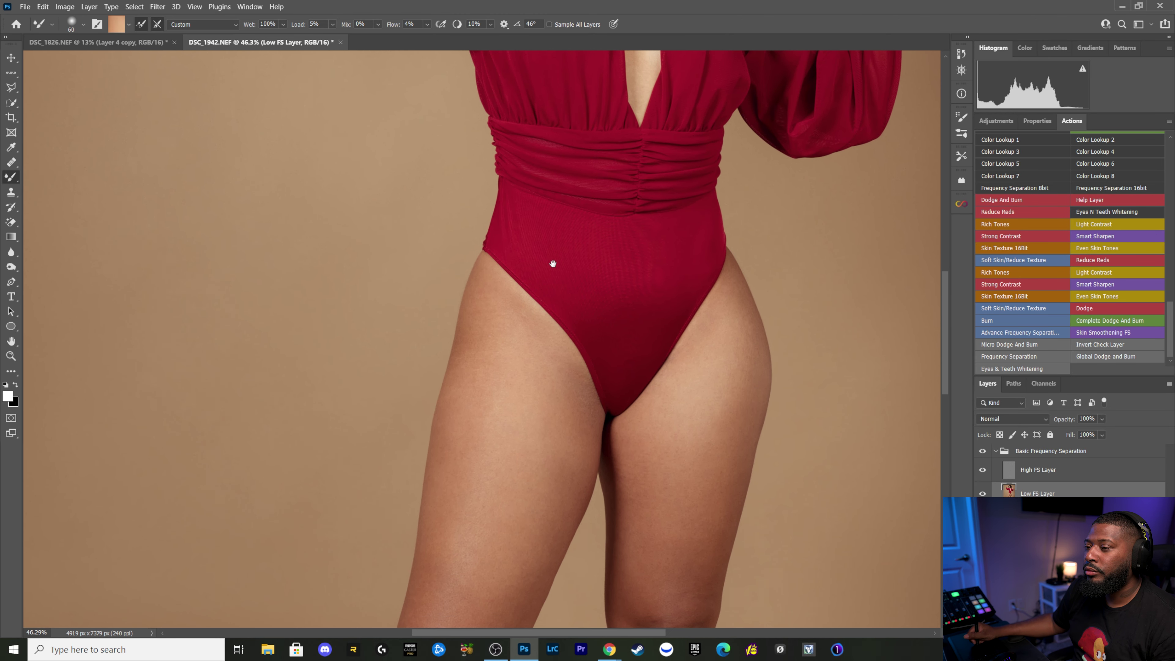
key("bracketright")
key("bracketright")
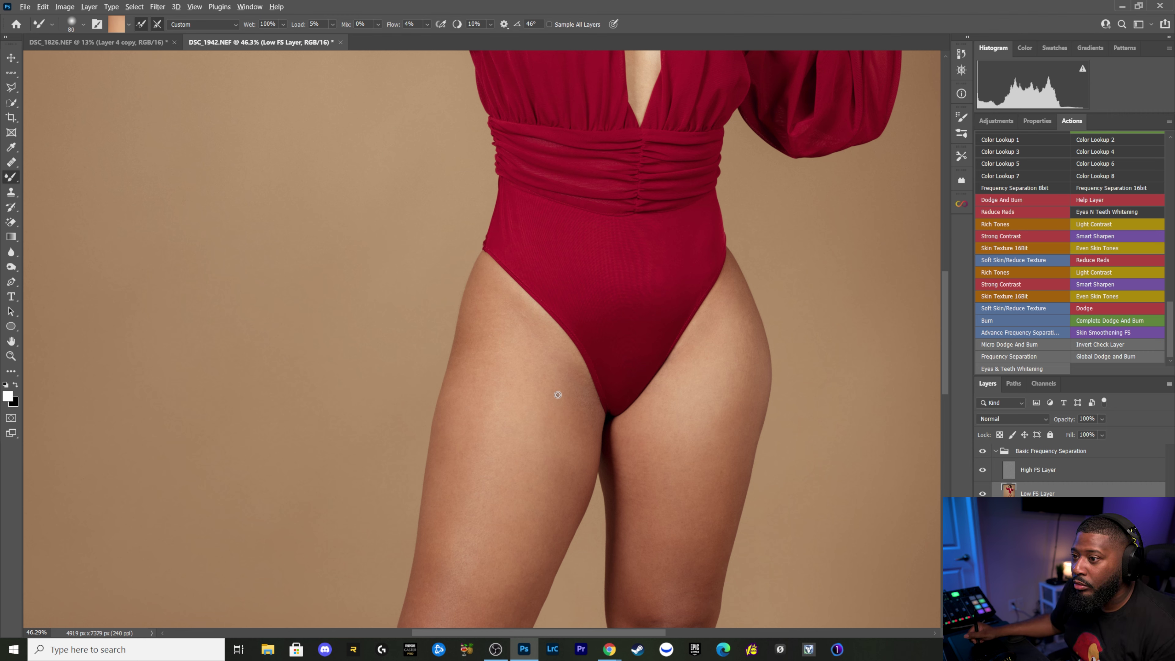
left_click(572, 389, "alt")
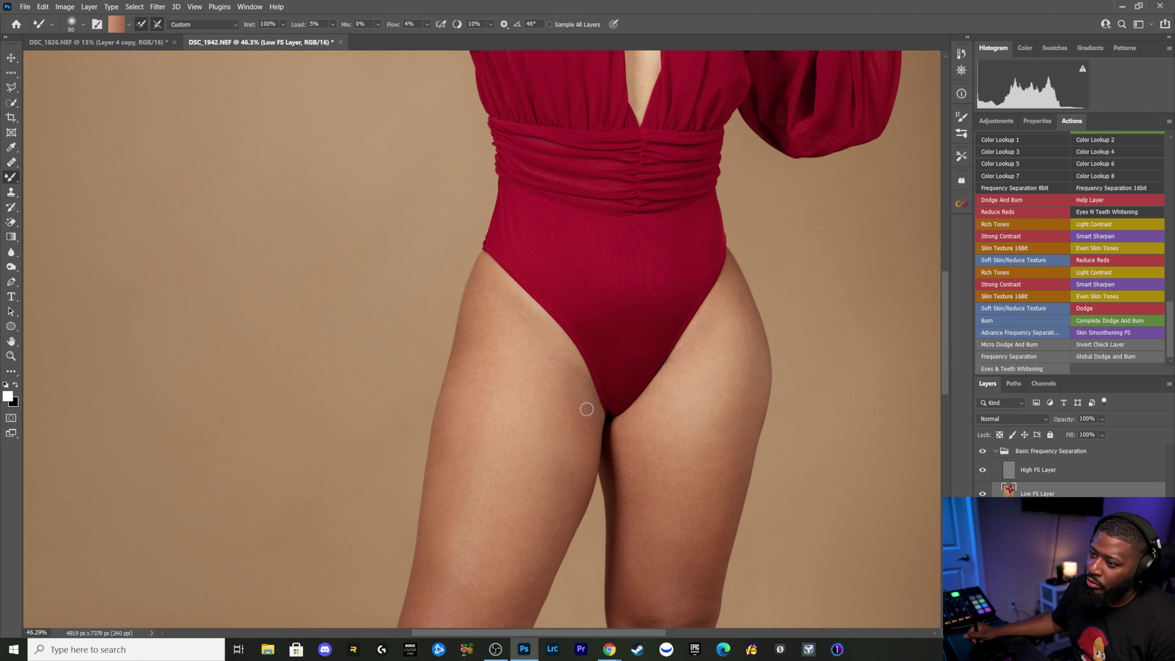
left_click(580, 487, "alt")
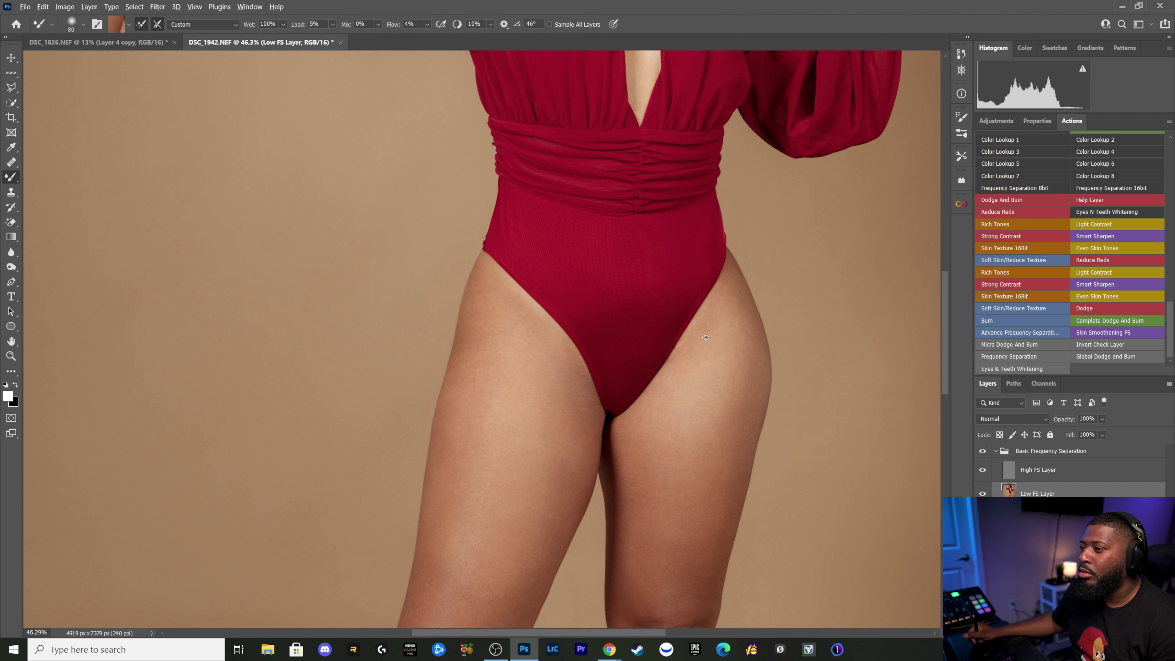
Step: Blend the right thigh edge and upper thigh, enlarging the brush to 150
left_click(699, 324, "alt")
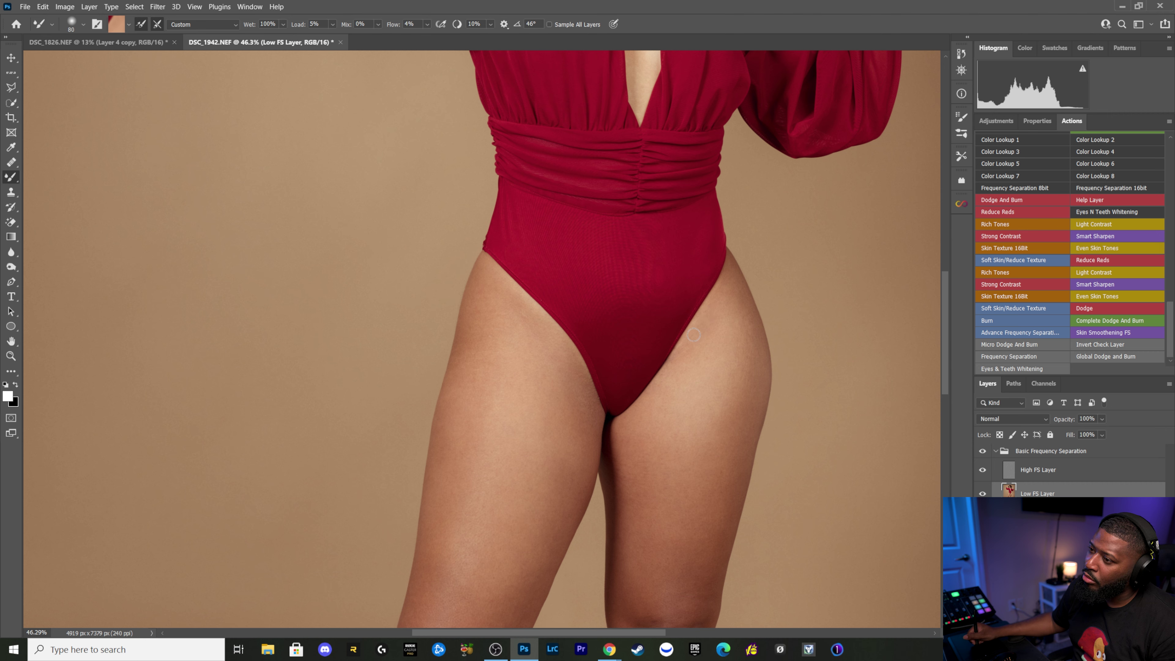
left_click(710, 351, "alt")
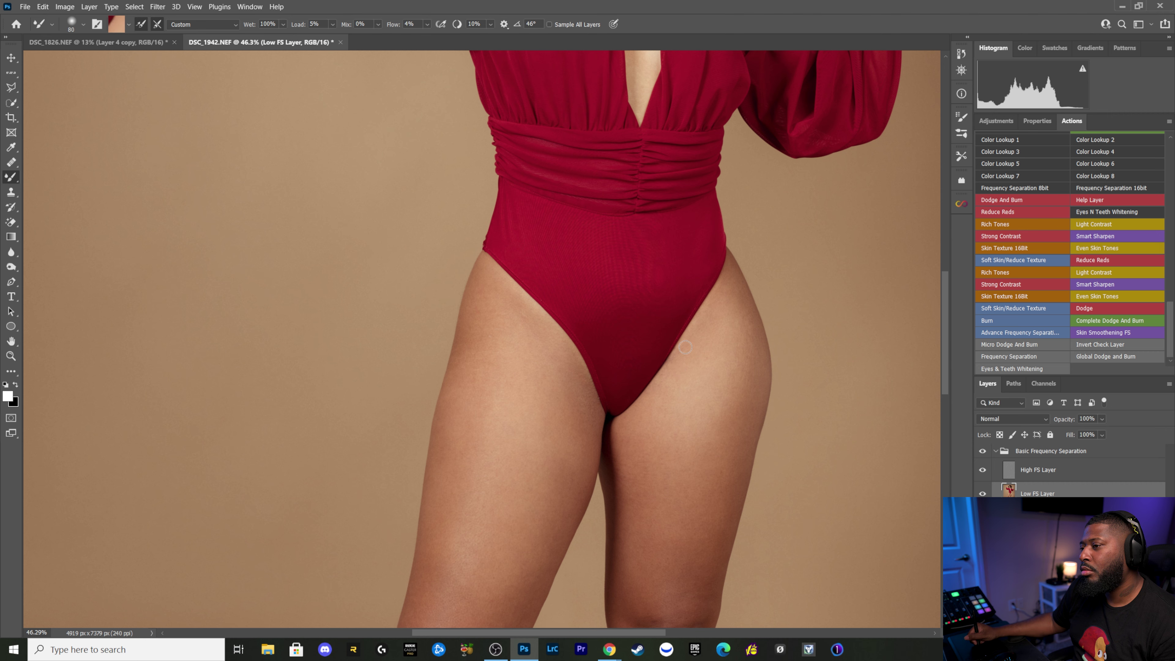
left_click(753, 330, "alt")
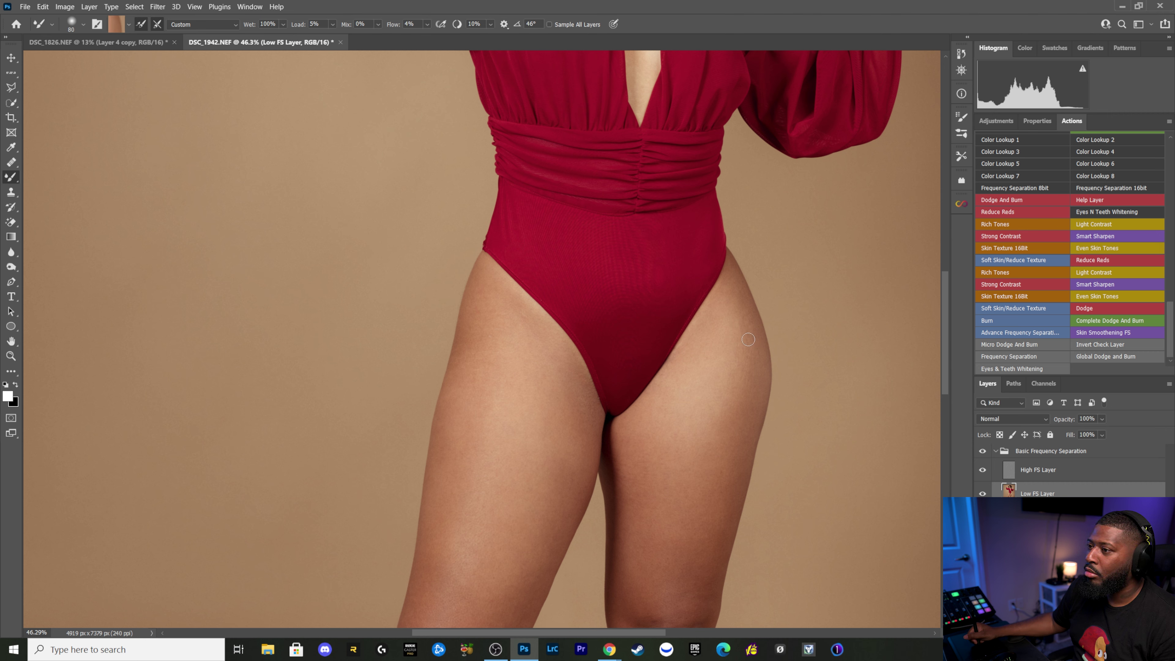
left_click_drag(732, 329, 740, 324)
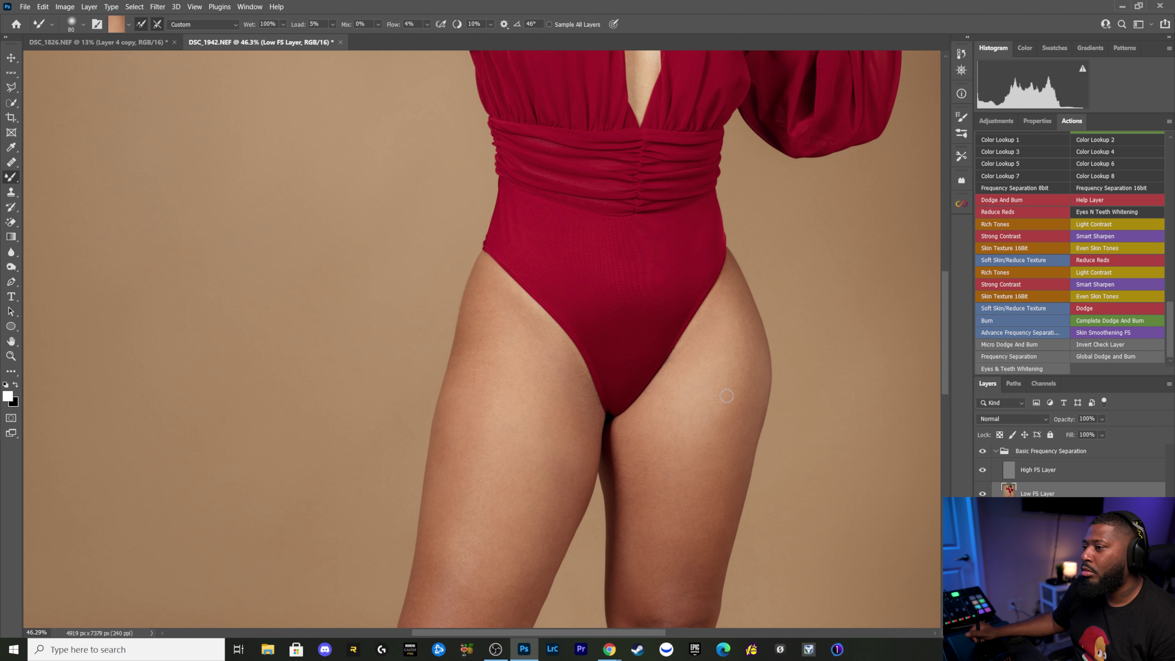
left_click_drag(734, 379, 704, 370)
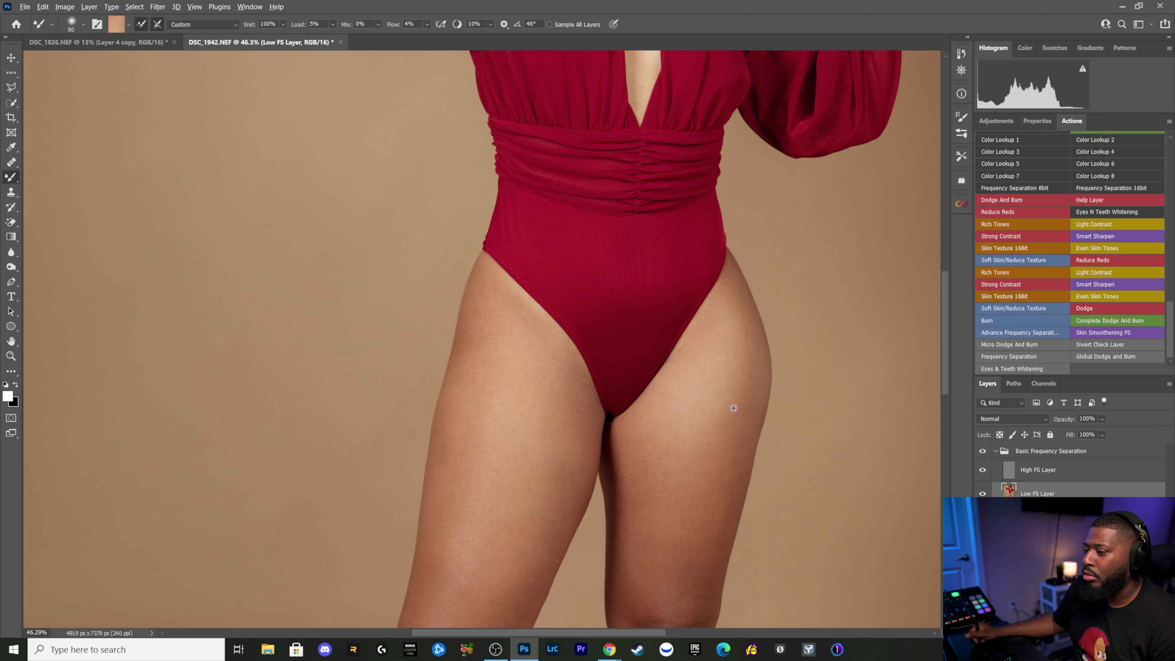
left_click(730, 421, "alt")
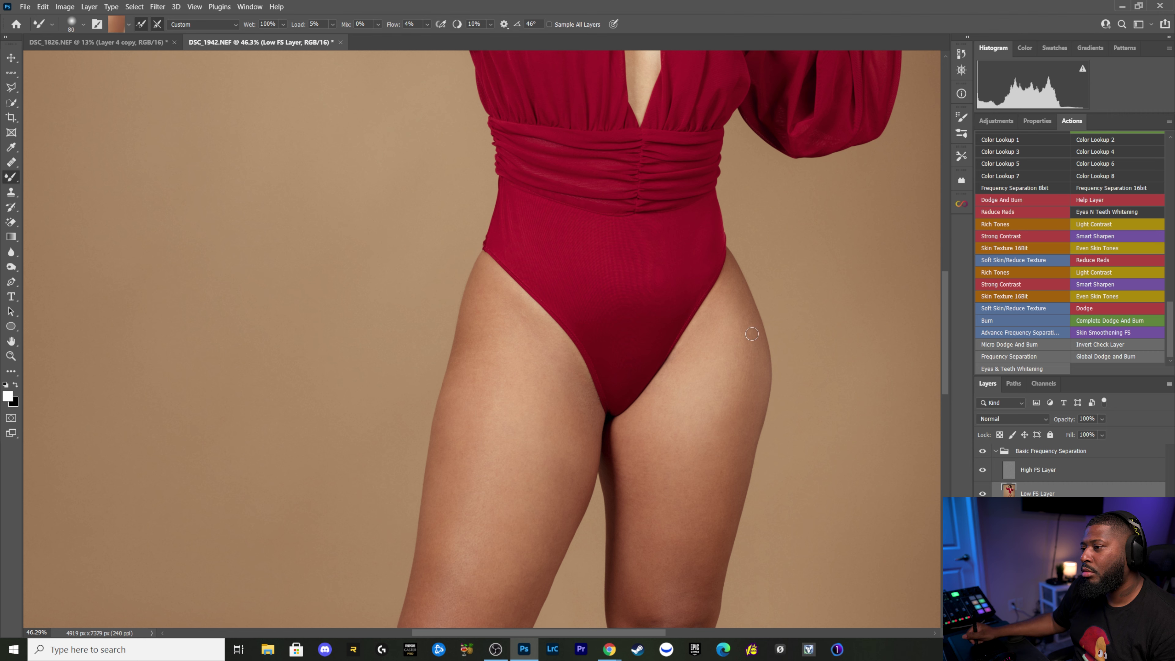
key("bracketright")
key("bracketright")
key("bracketright")
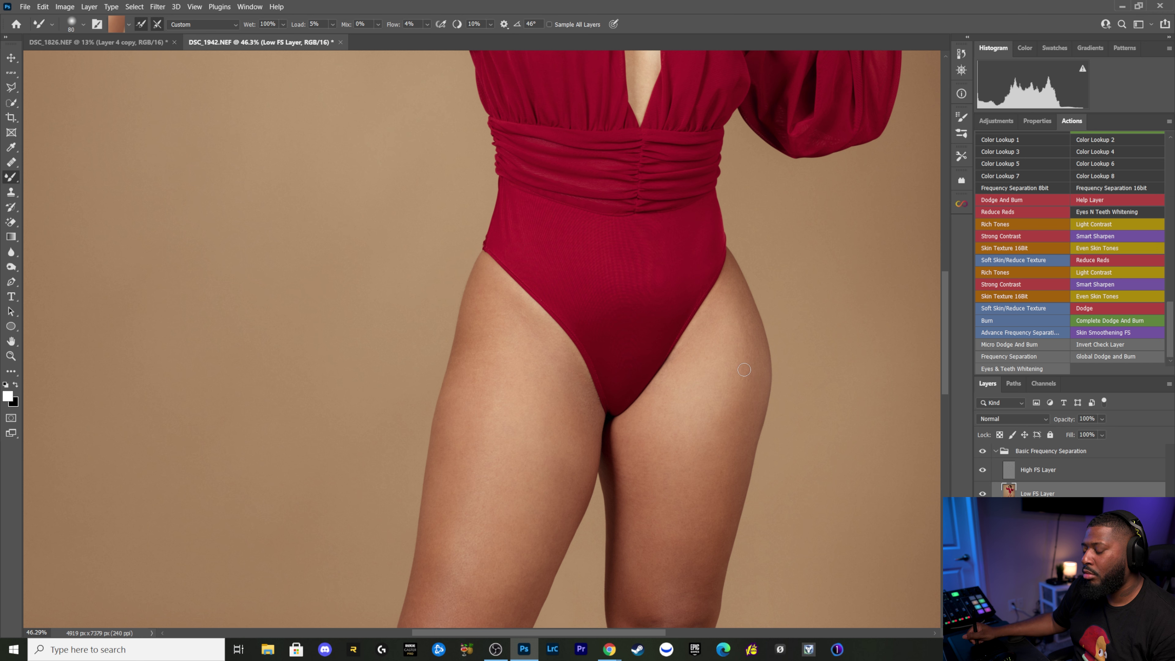
left_click(709, 380, "alt")
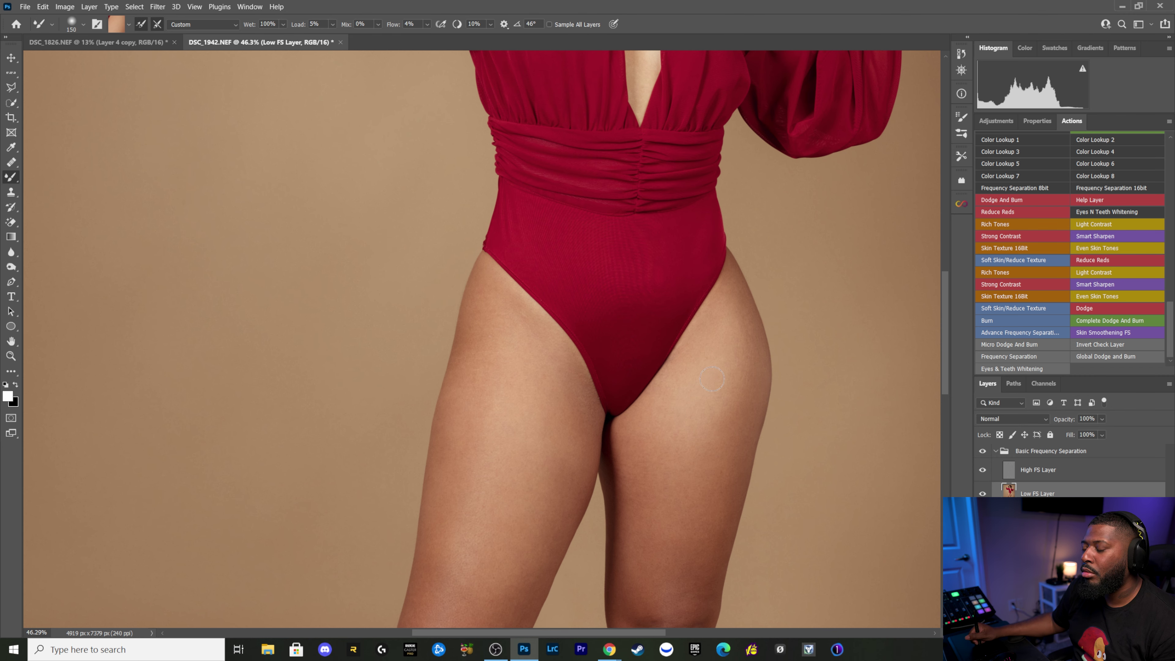
left_click_drag(713, 378, 696, 300)
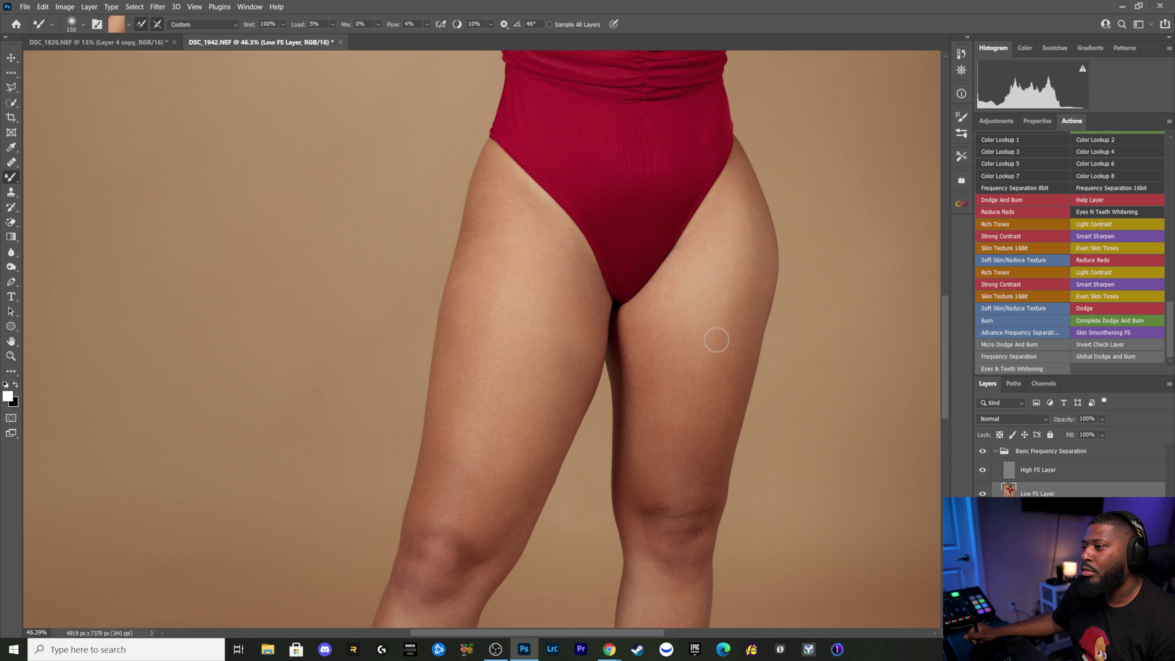
Step: Blend the inner thigh with the size-150 brush, then shrink it to 100 and resample higher up
mouse_move(708, 317)
left_mouse_down()
mouse_move(708, 391)
mouse_move(687, 354)
mouse_move(682, 407)
mouse_move(674, 317)
mouse_move(677, 420)
mouse_move(690, 434)
mouse_move(724, 391)
mouse_move(725, 358)
mouse_move(687, 467)
mouse_move(674, 452)
mouse_move(678, 471)
mouse_move(684, 428)
mouse_move(713, 415)
mouse_move(702, 452)
mouse_move(671, 419)
mouse_move(674, 485)
mouse_move(715, 391)
mouse_move(685, 475)
mouse_move(671, 353)
mouse_move(664, 370)
mouse_move(680, 342)
mouse_move(702, 407)
mouse_move(690, 351)
mouse_move(678, 359)
mouse_move(687, 319)
mouse_move(667, 385)
left_mouse_up()
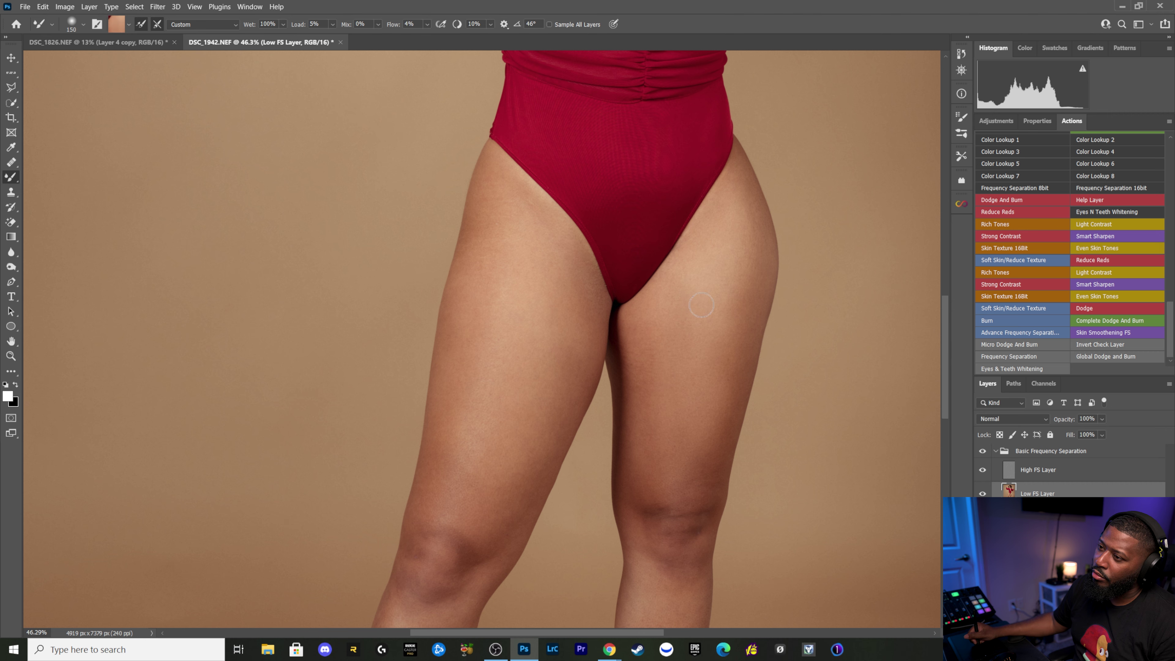
left_click(749, 292, "alt")
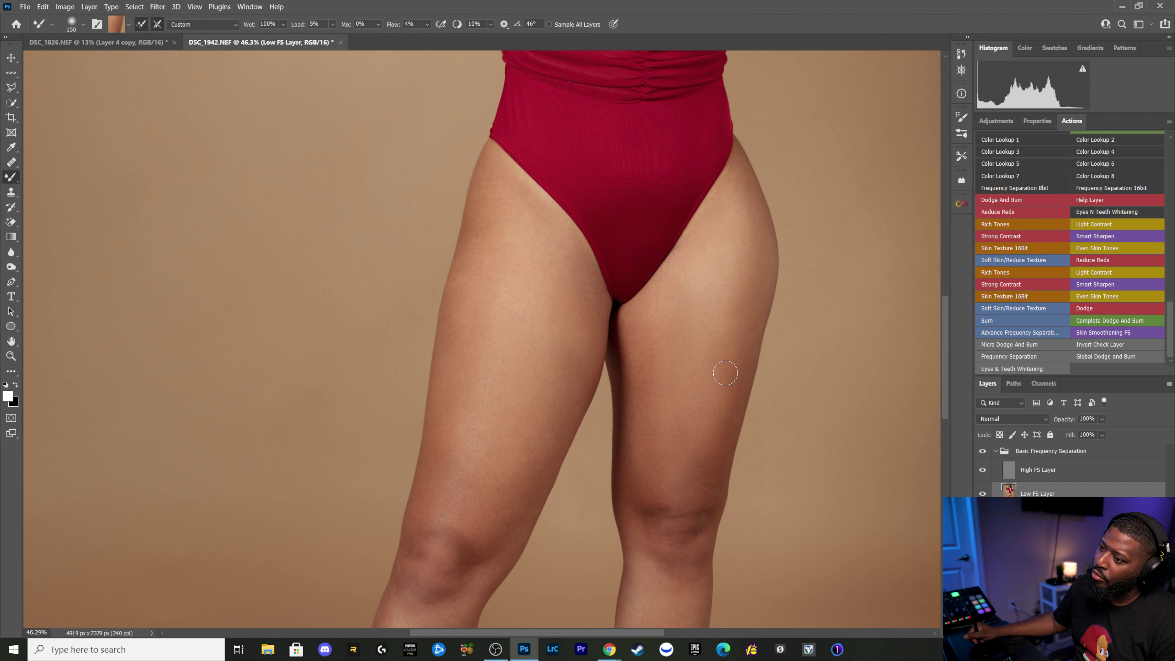
left_click(724, 293, "alt")
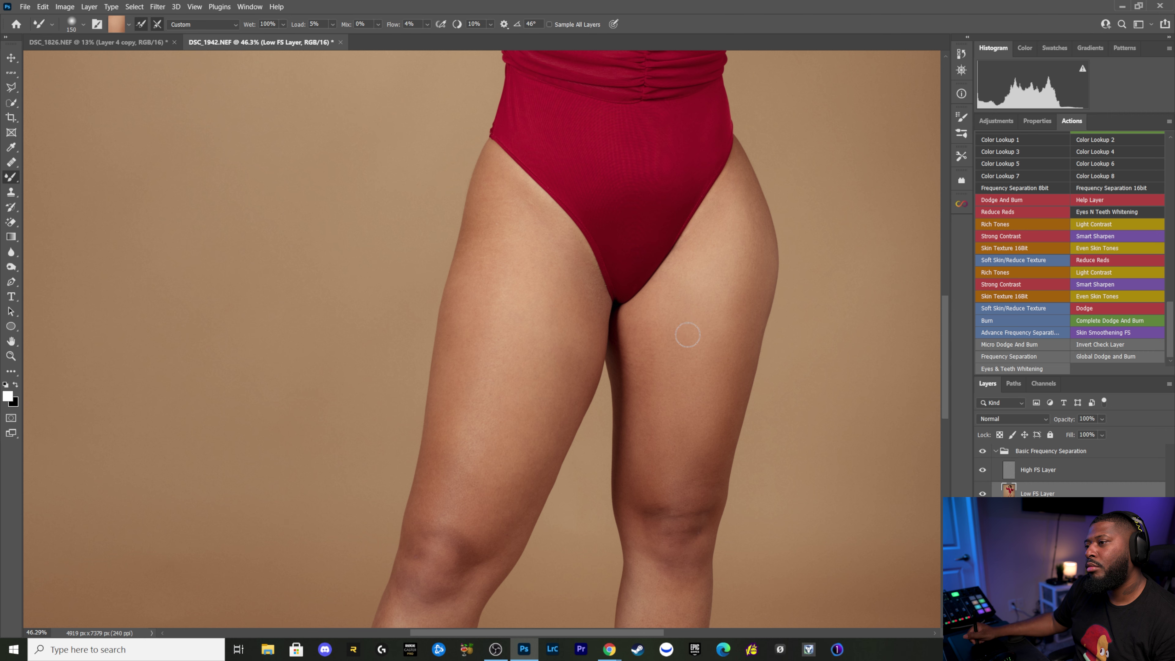
key("bracketleft")
key("bracketleft")
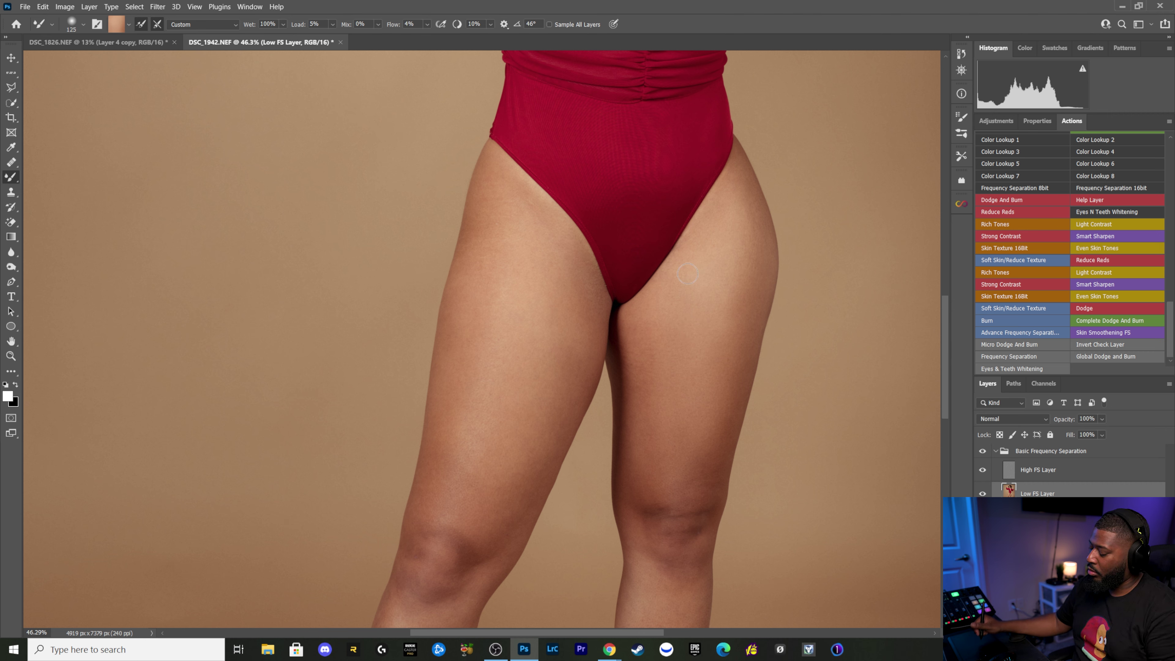
left_click(714, 237, "alt")
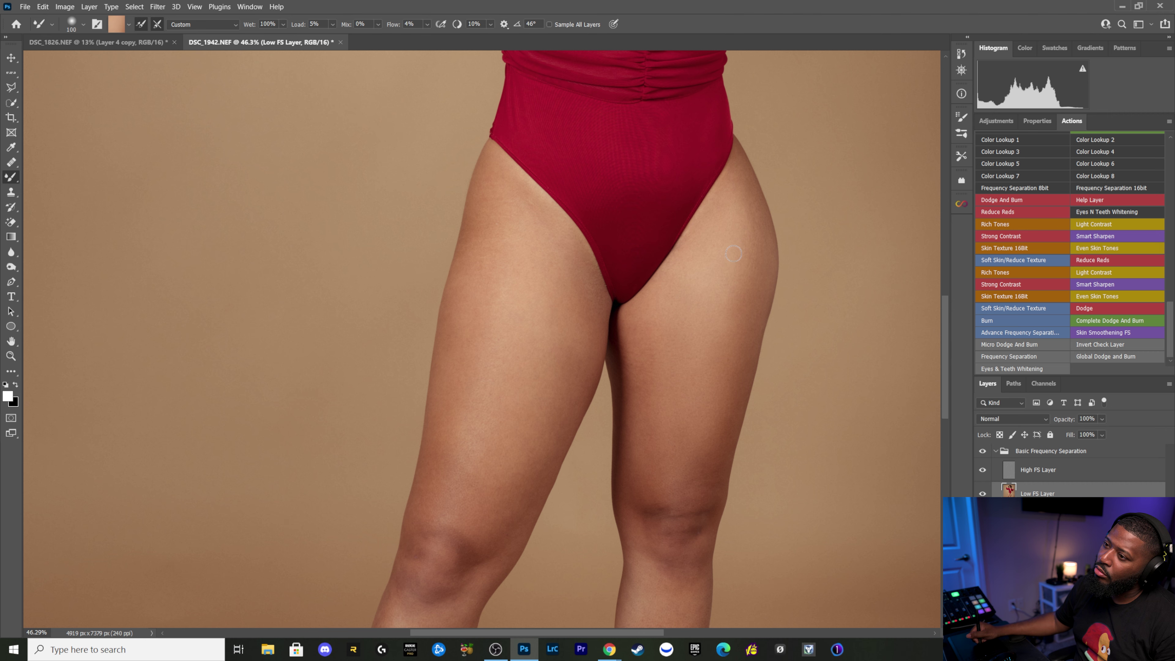
Step: Sample a range of lighter and darker skin tones near the bodysuit edge and down the inner thigh
left_click(744, 189, "alt")
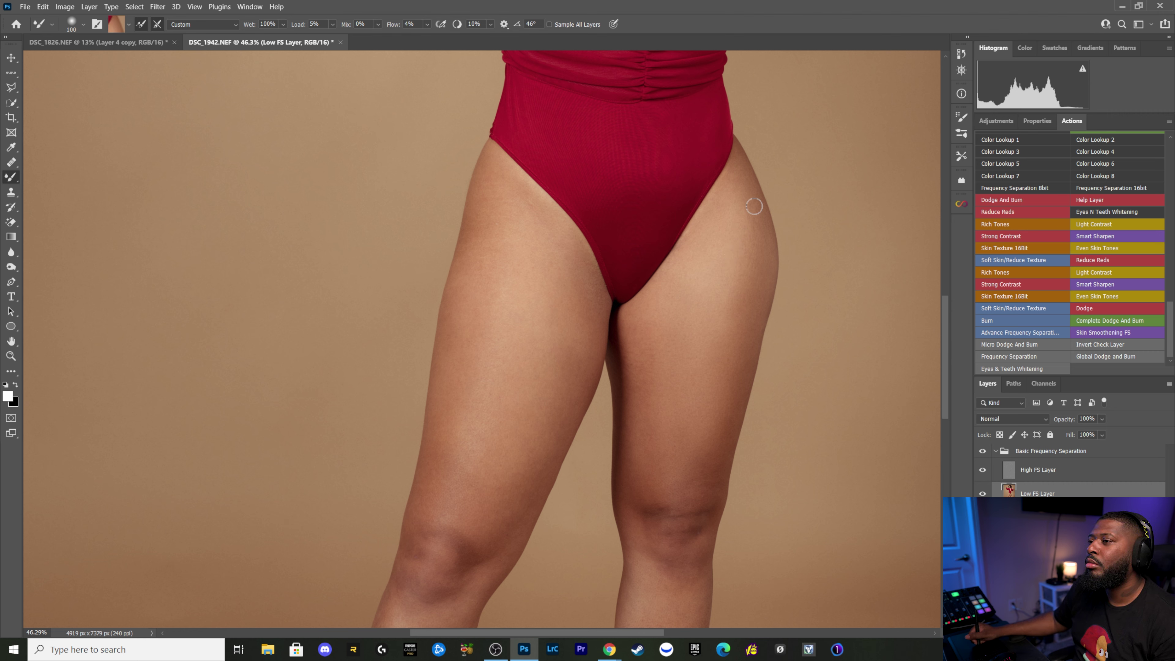
left_click(736, 243, "alt")
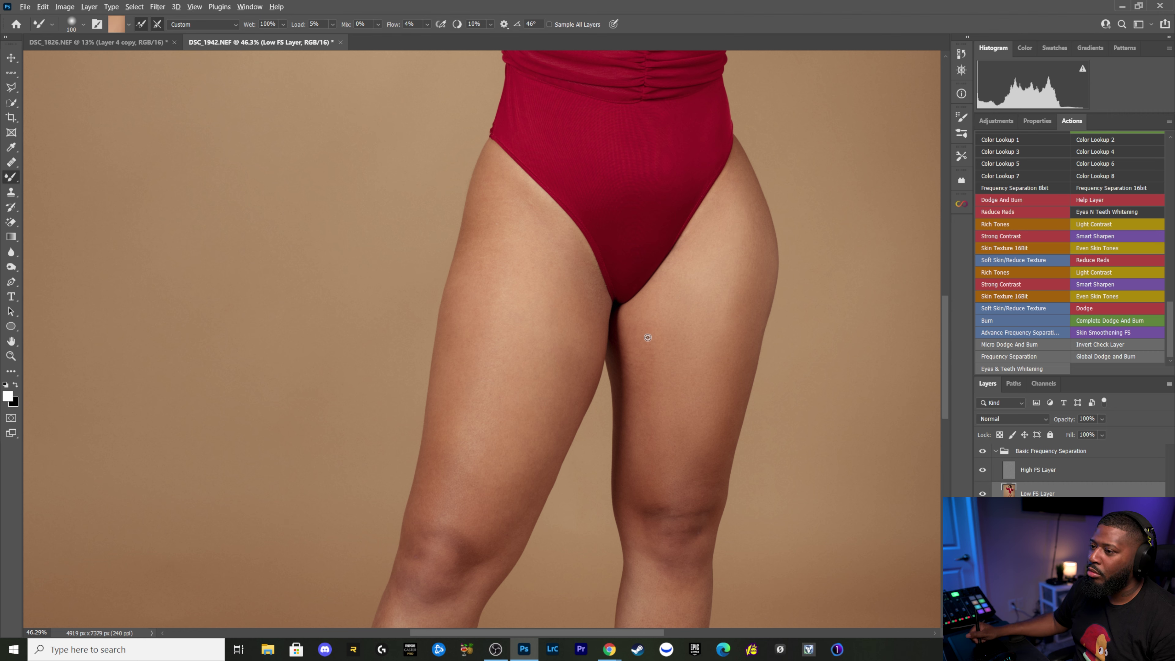
left_click(656, 339, "alt")
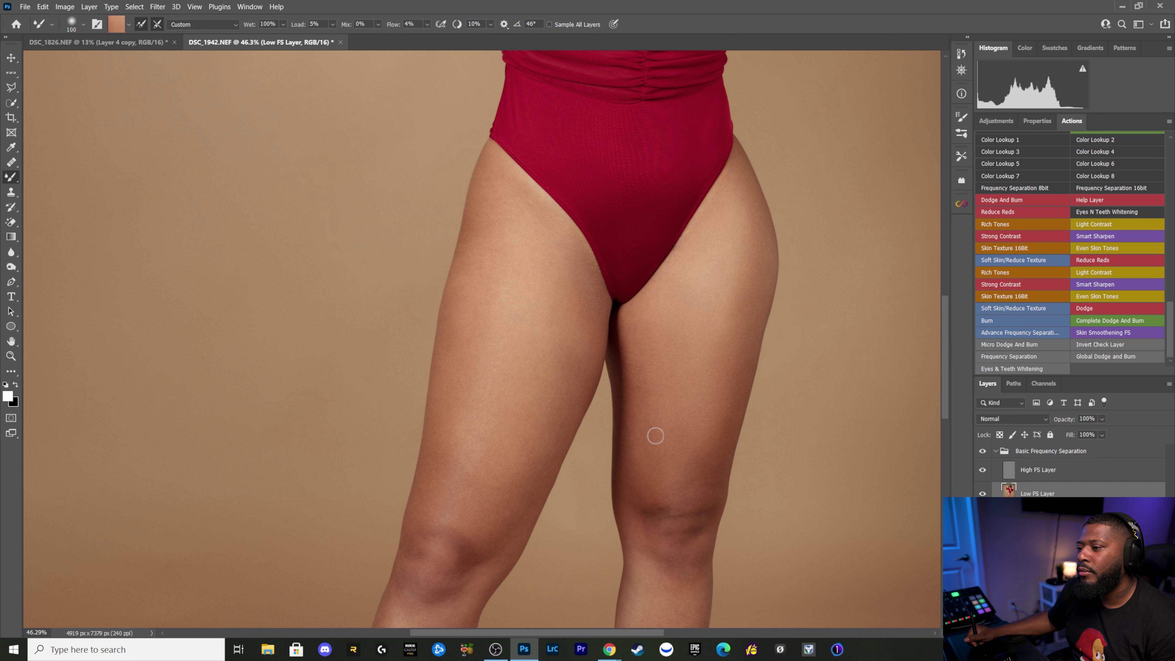
left_click(653, 369, "alt")
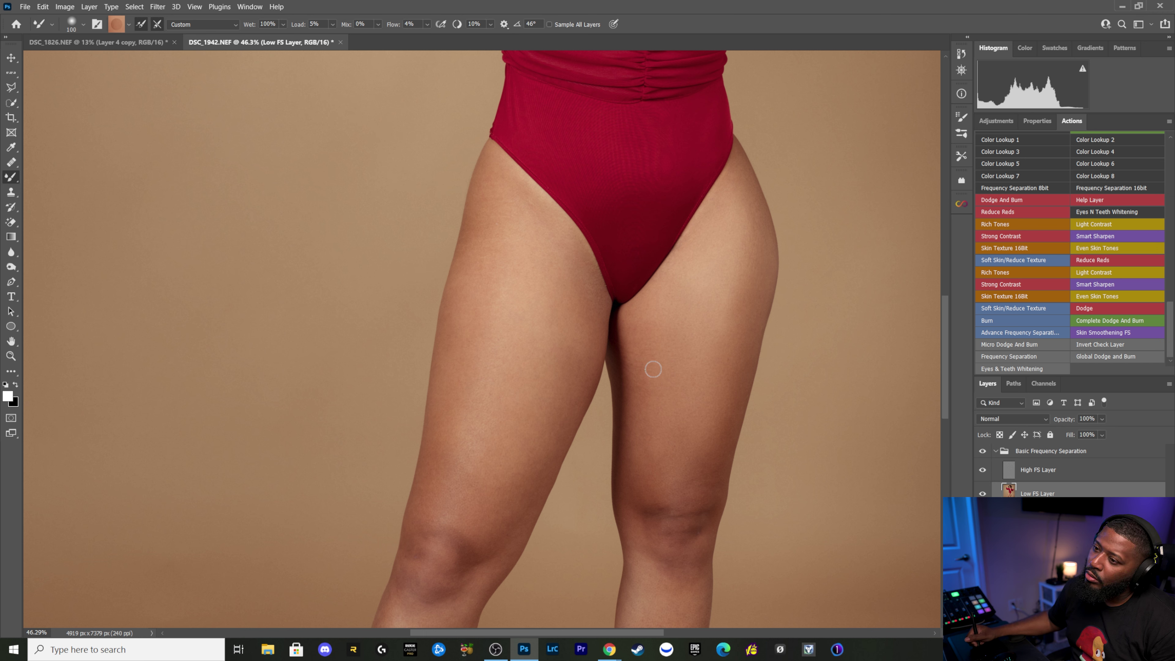
left_click(654, 427, "alt")
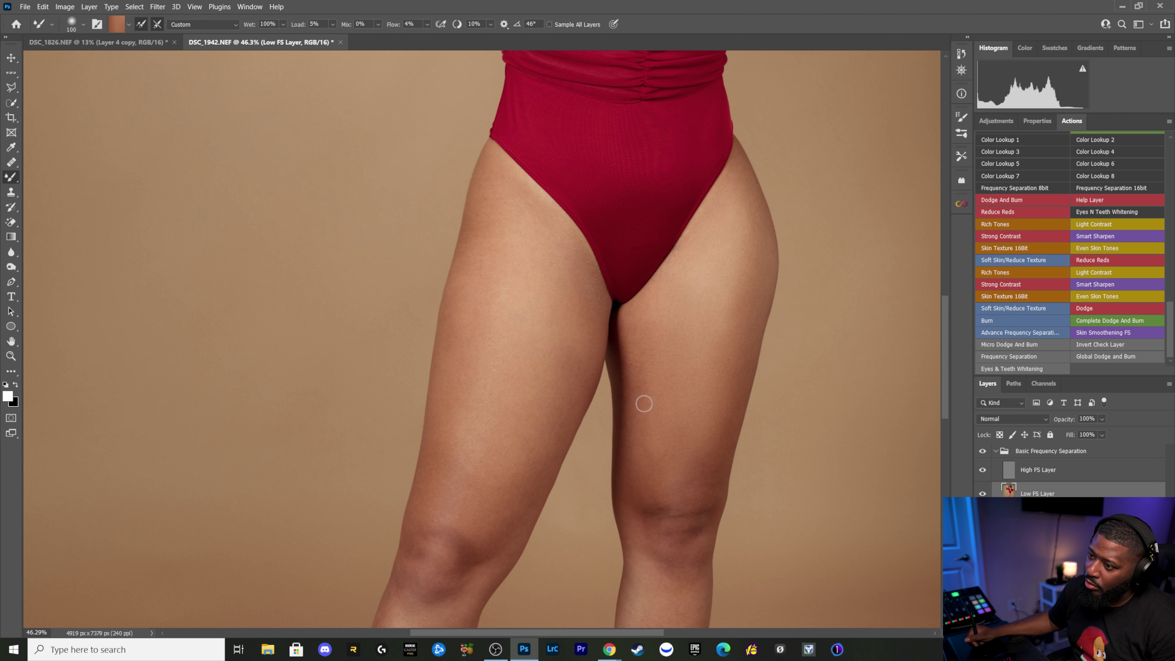
left_click(659, 361, "alt")
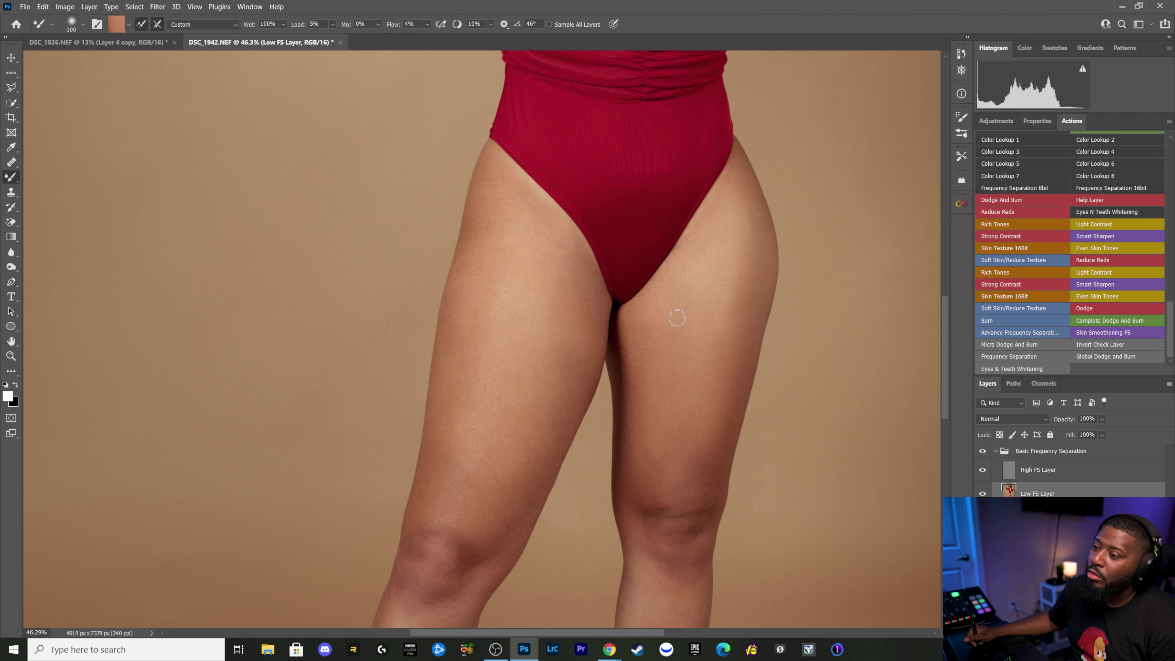
left_click(702, 302, "alt")
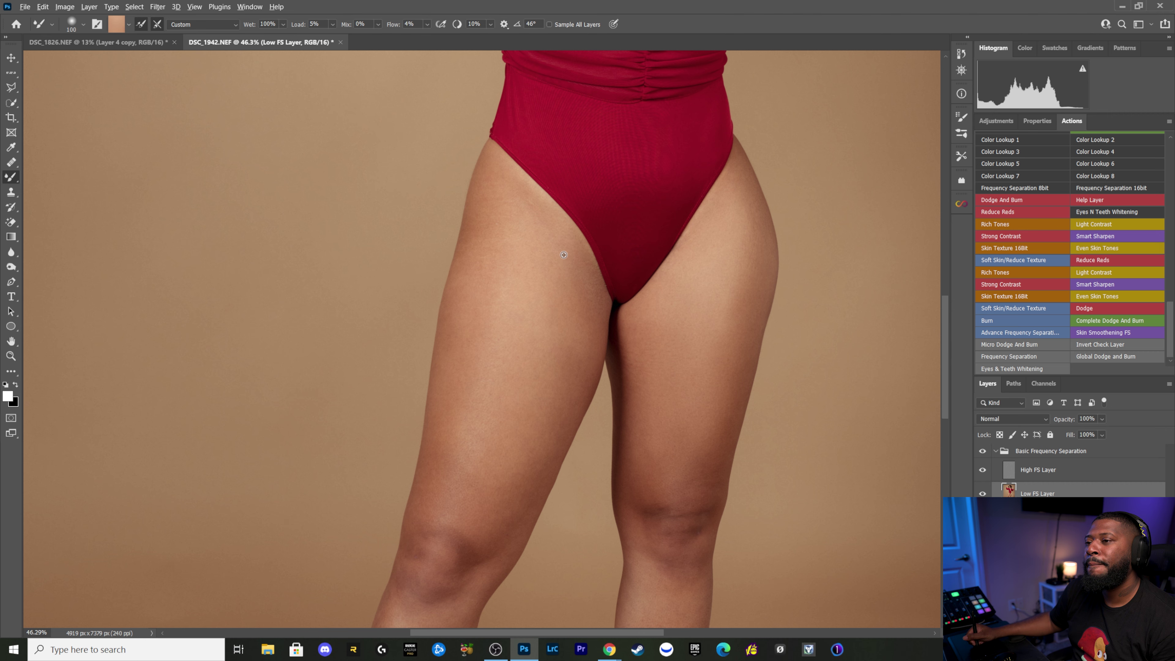
Step: Enlarge the brush and blend the tones up and down the left thigh's outer edge
left_click(479, 228, "alt")
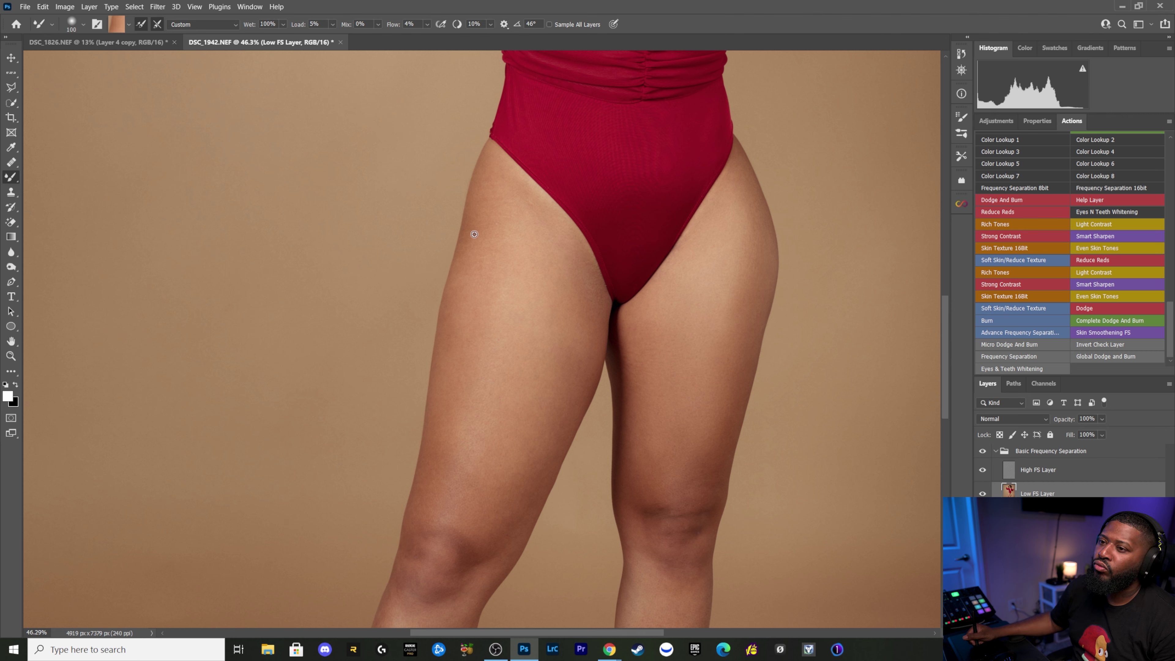
key("bracketright")
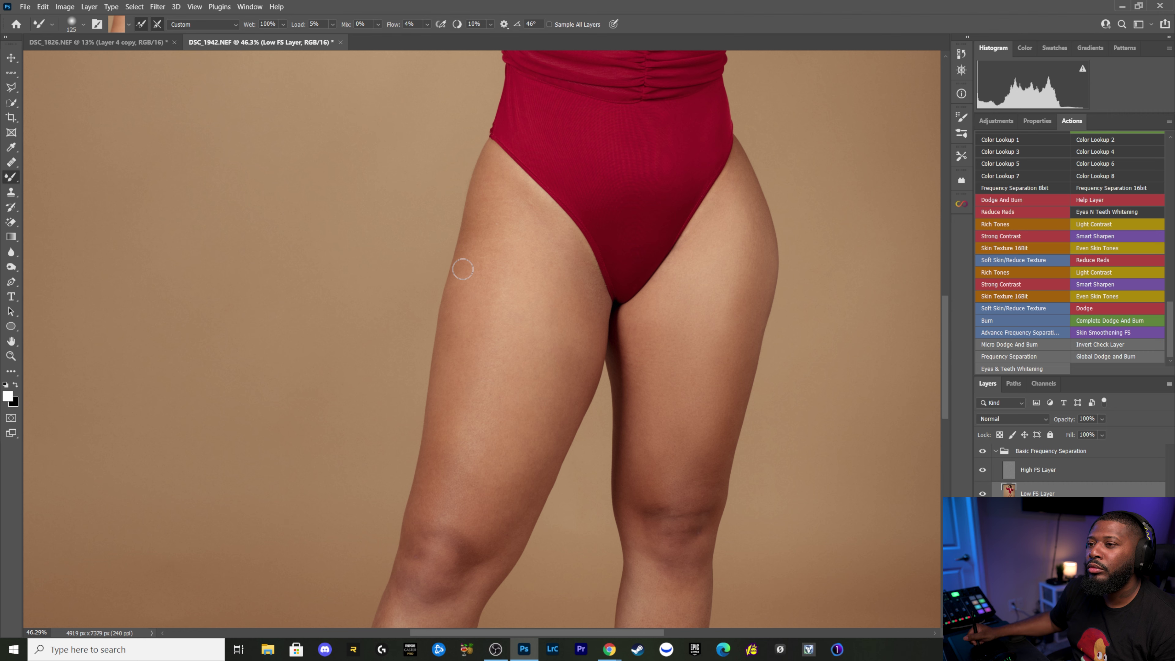
left_click_drag(473, 242, 438, 399)
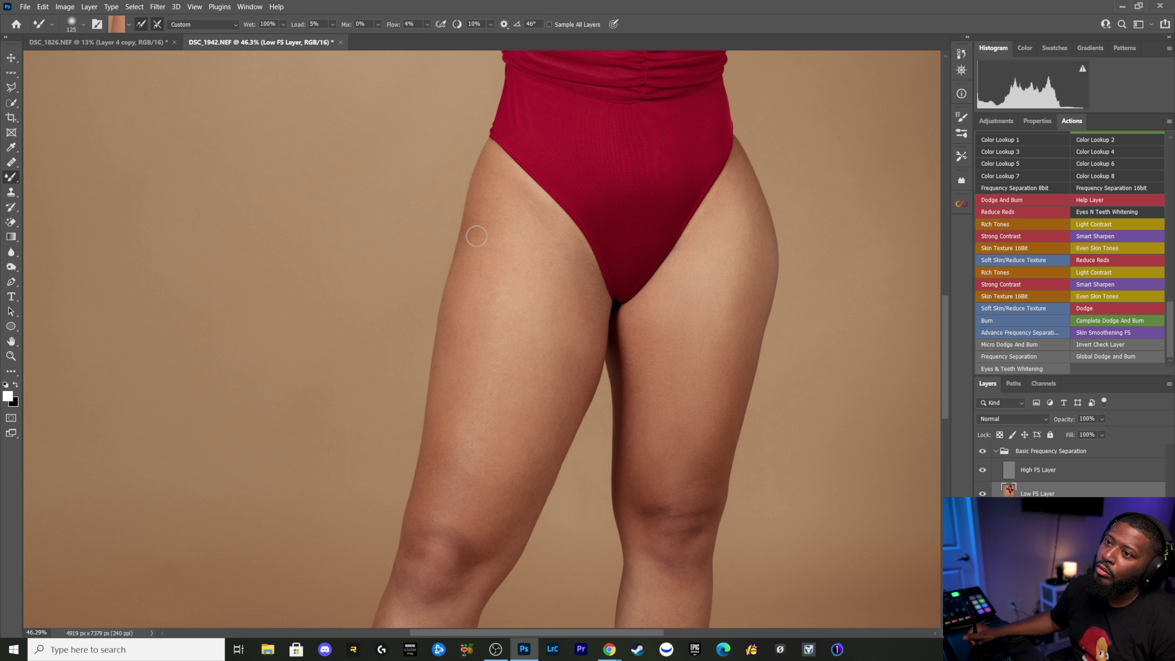
left_click(487, 230)
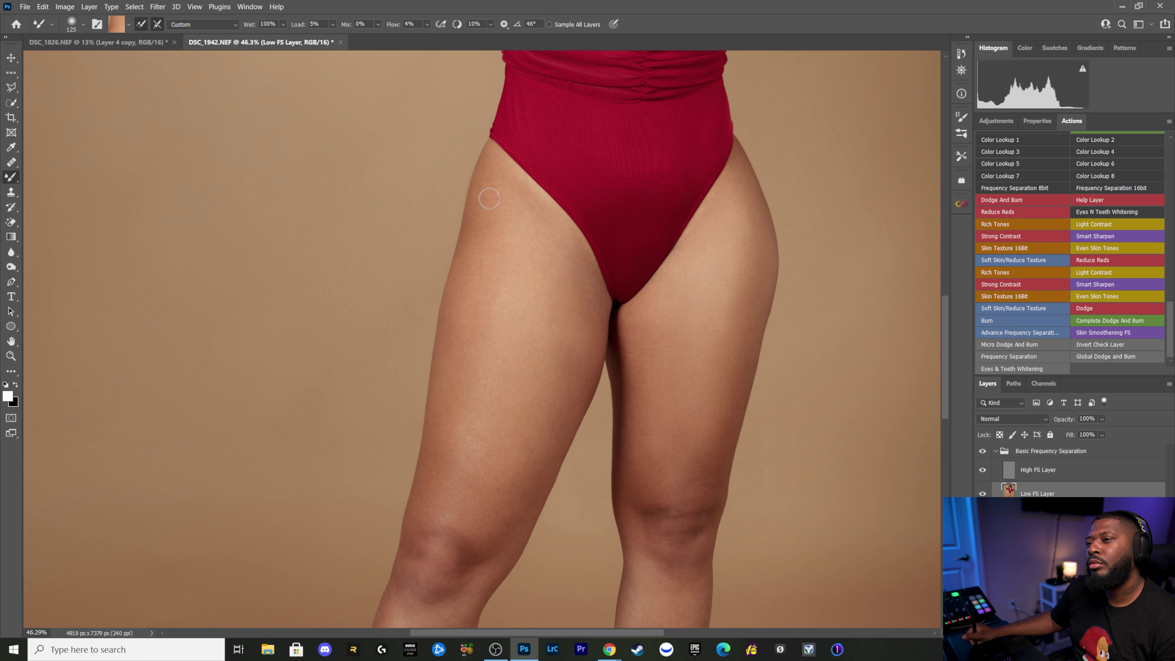
left_click_drag(485, 222, 489, 193)
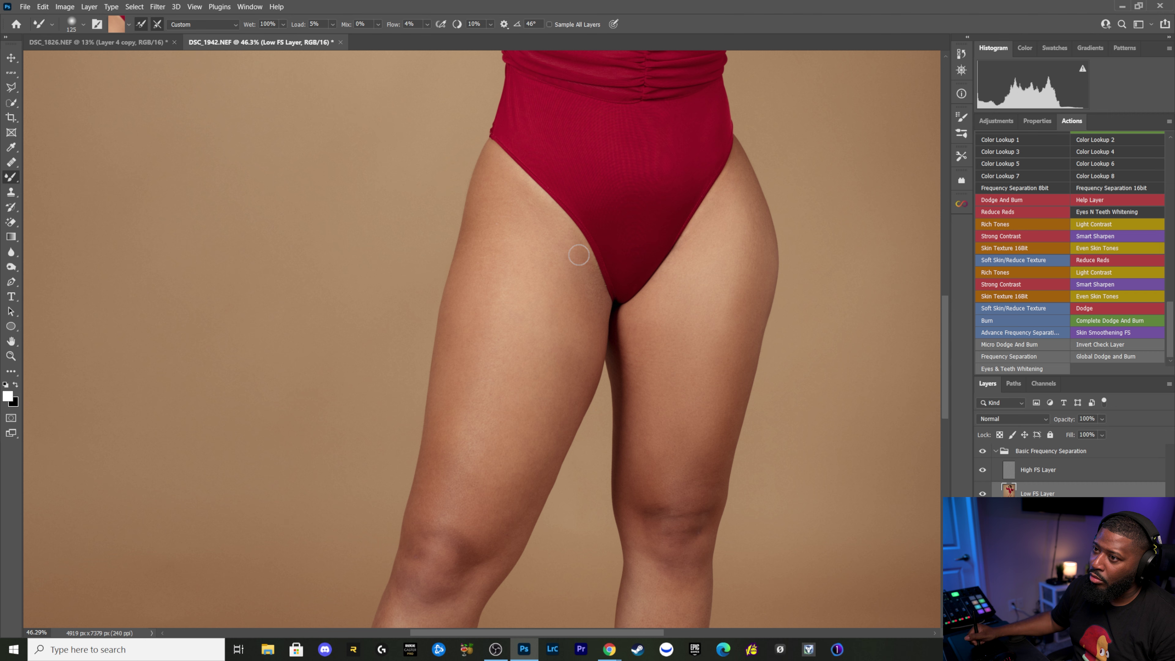
Step: With a smaller brush, blend the inner-thigh crease below the bodysuit
key("bracketleft")
key("bracketleft")
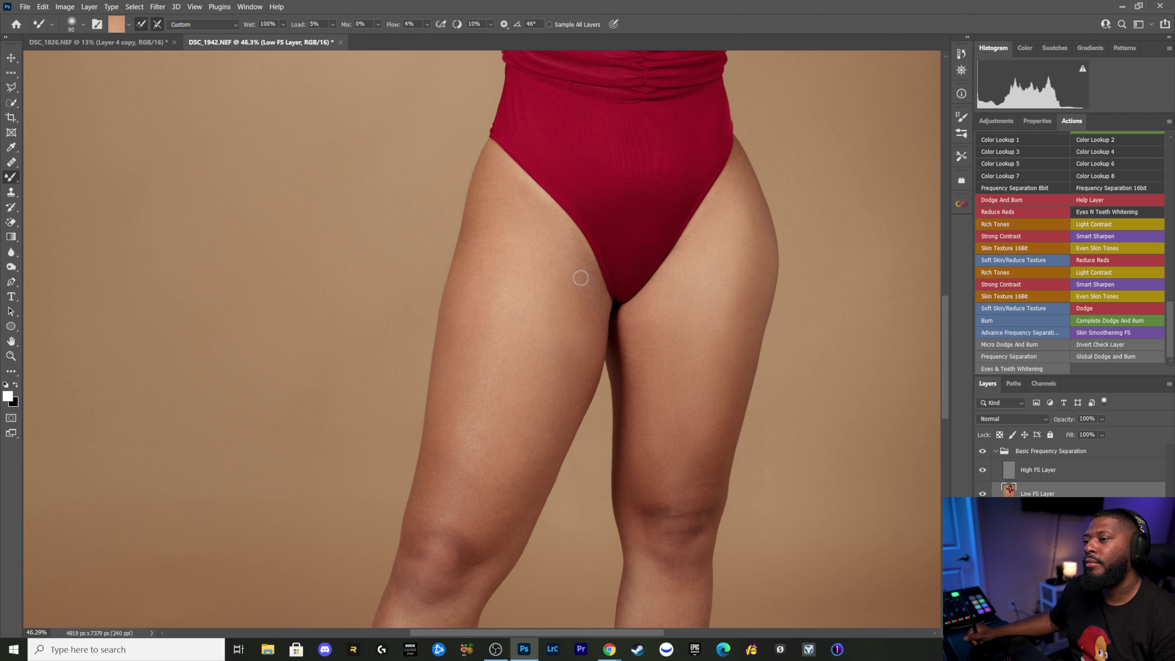
left_click(556, 234, "alt")
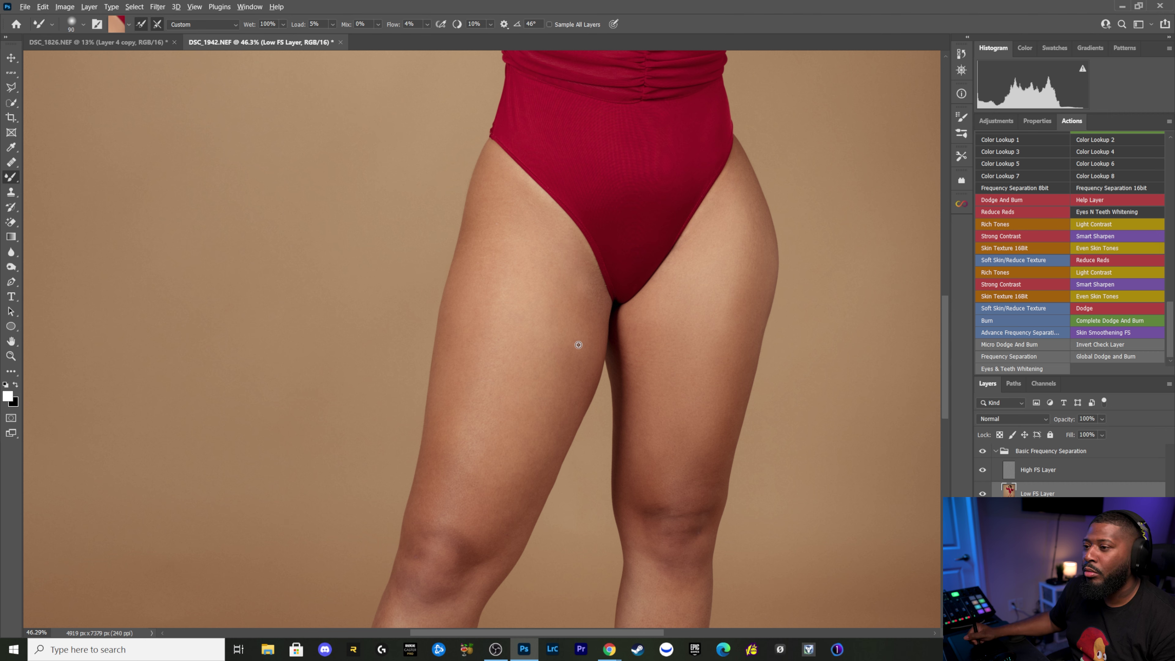
left_click_drag(601, 315, 592, 327)
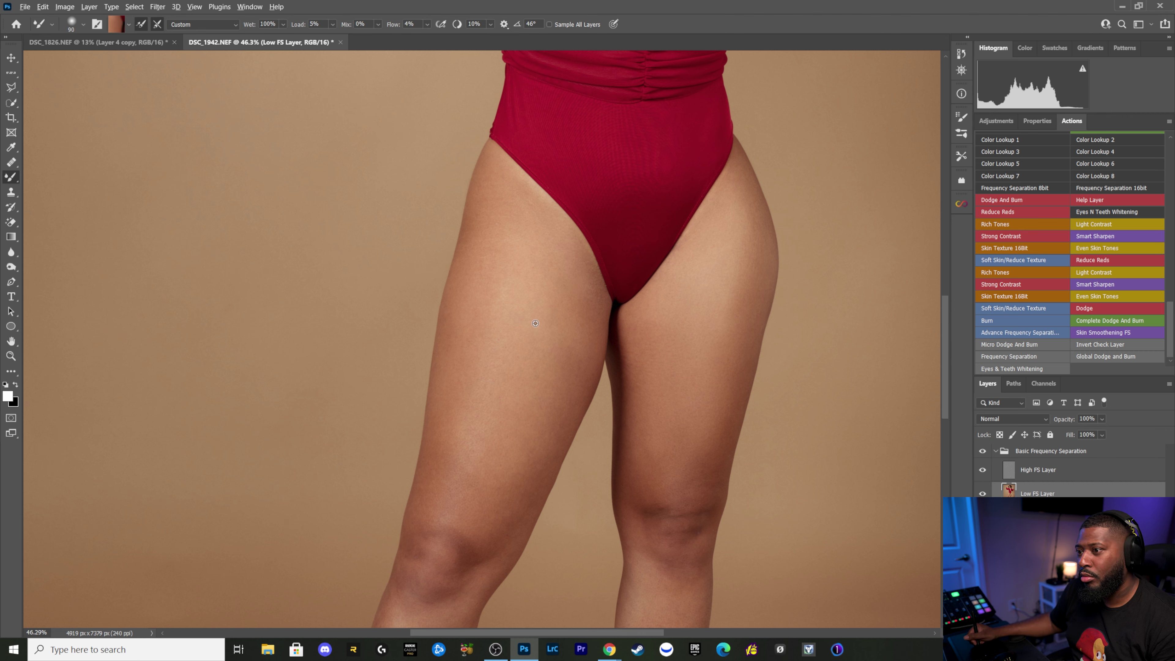
left_click(519, 324, "alt")
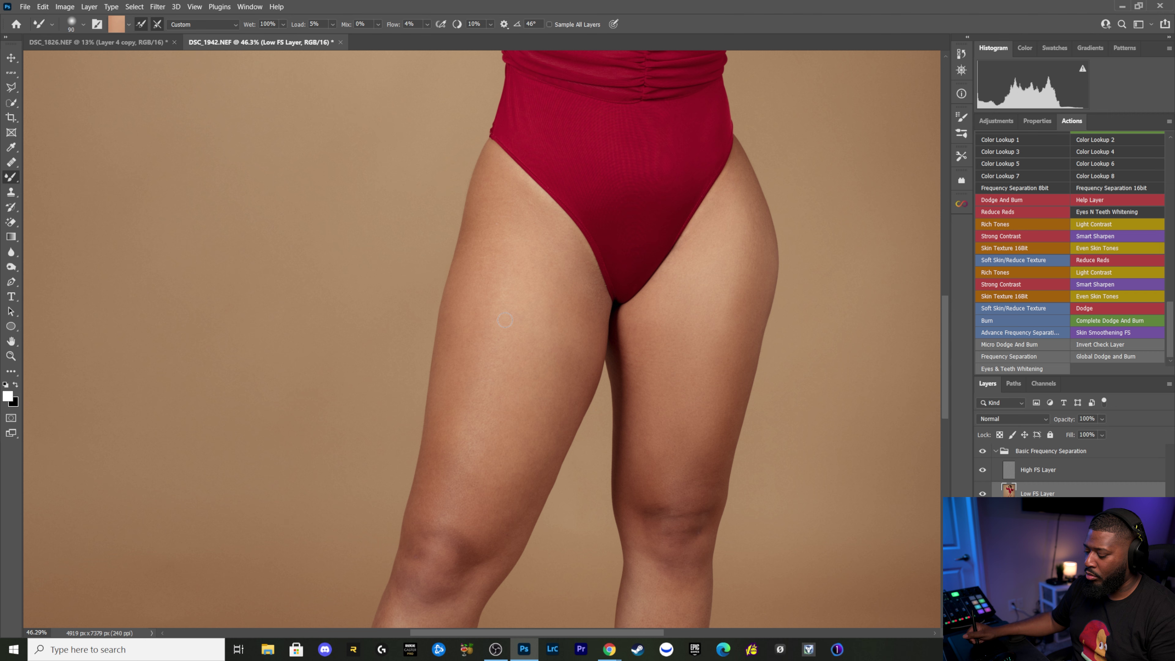
Step: Smooth the broad left thigh with a large brush, then the upper inner thigh at medium size
key("bracketright")
key("bracketright")
key("bracketright")
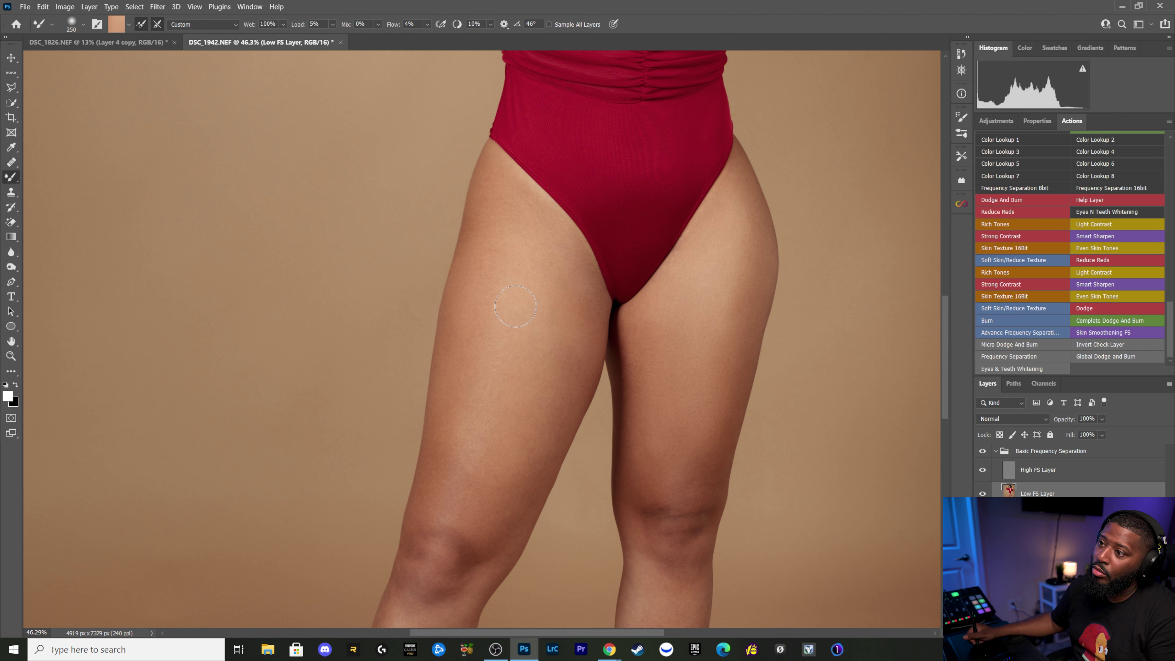
left_click(522, 297, "alt")
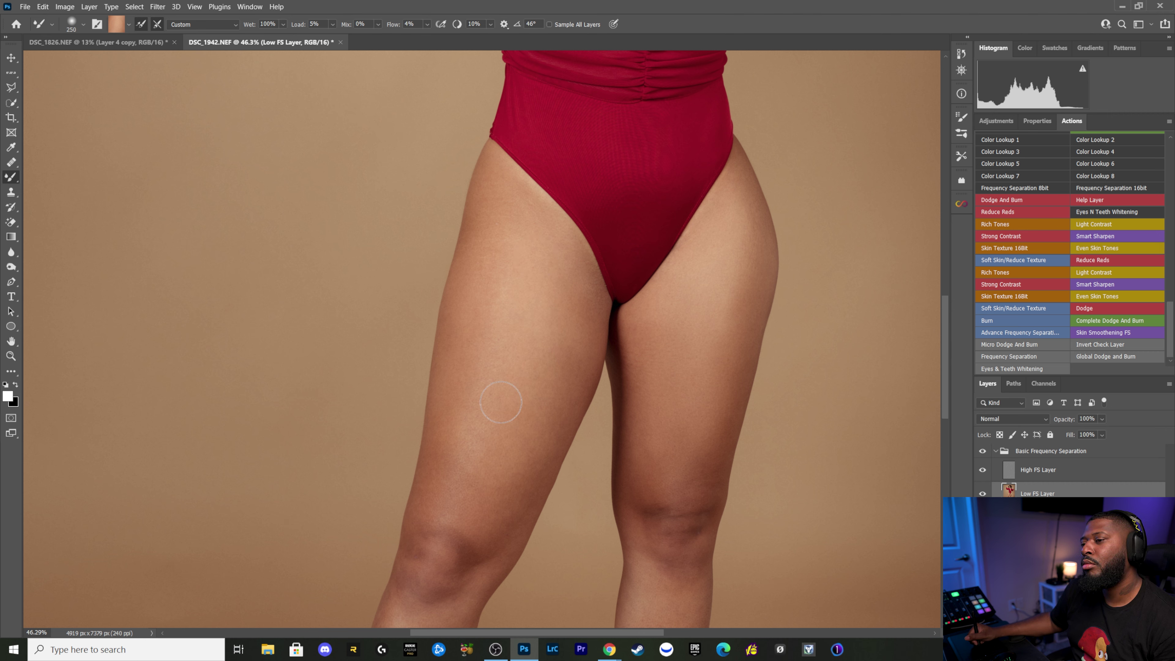
left_click_drag(501, 402, 510, 410)
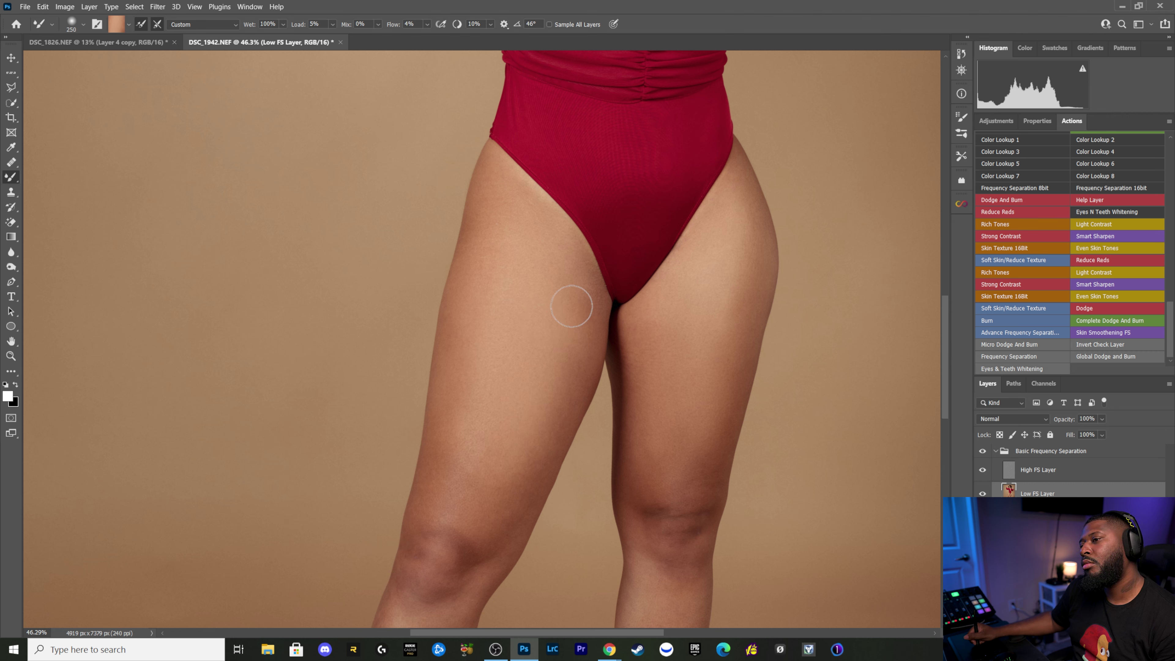
key("bracketleft")
key("bracketleft")
key("bracketleft")
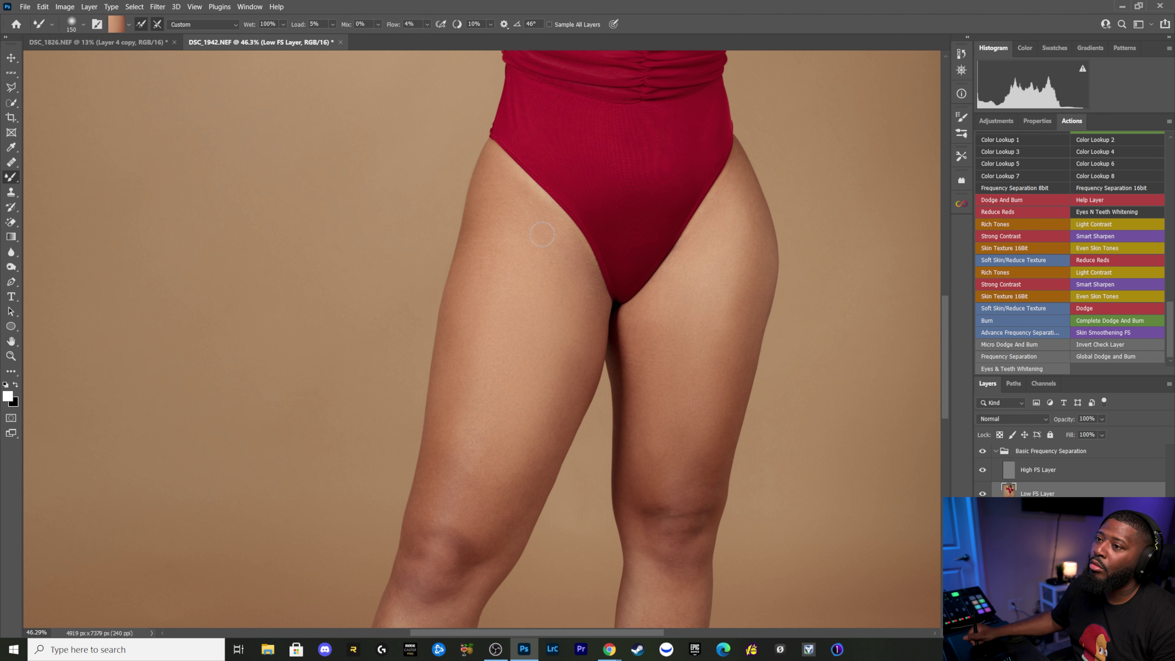
left_click_drag(551, 244, 539, 234)
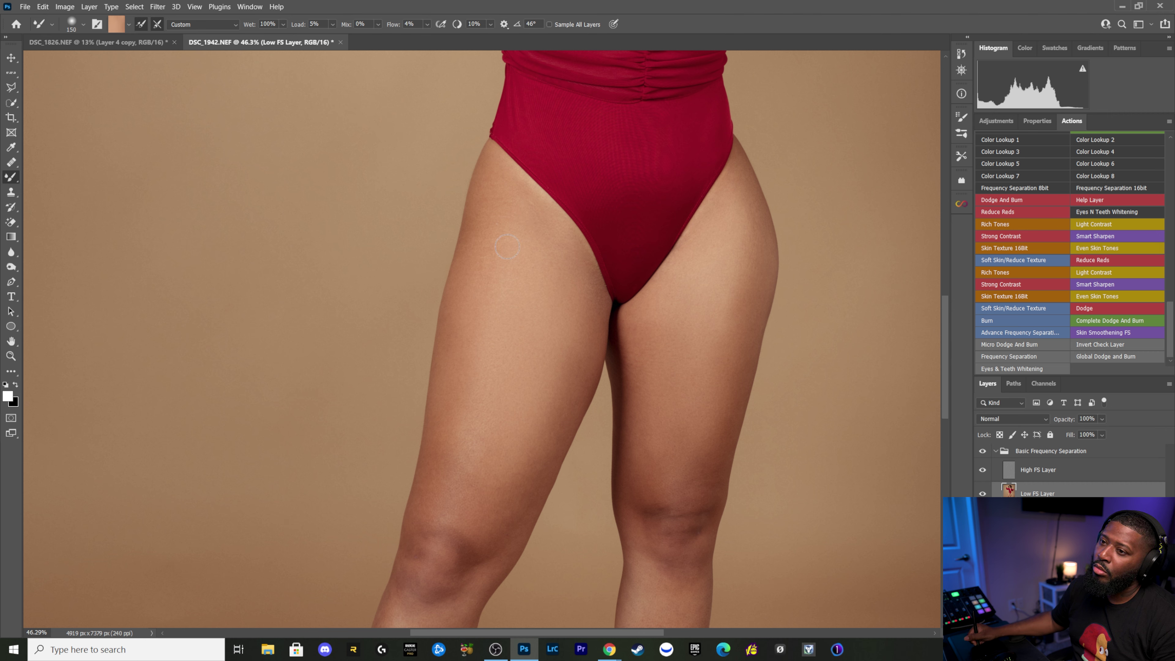
scroll(537, 254, "up", 2)
Step: Zoom in to inspect the thigh skin texture up close, then zoom back out
scroll(517, 255, "up", 1)
scroll(475, 190, "up", 1)
mouse_move(475, 189)
left_mouse_down()
mouse_move(485, 197)
mouse_move(433, 260)
mouse_move(454, 281)
mouse_move(506, 215)
mouse_move(456, 288)
mouse_move(546, 188)
left_mouse_up()
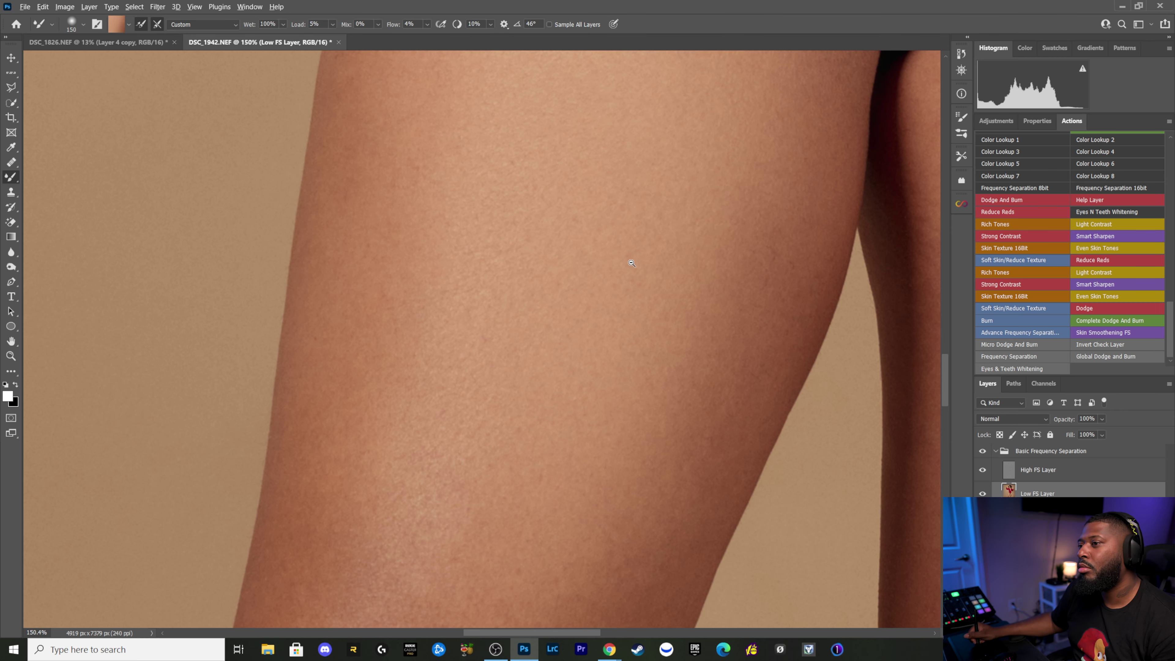
scroll(578, 264, "down", 5)
scroll(593, 274, "down", 1)
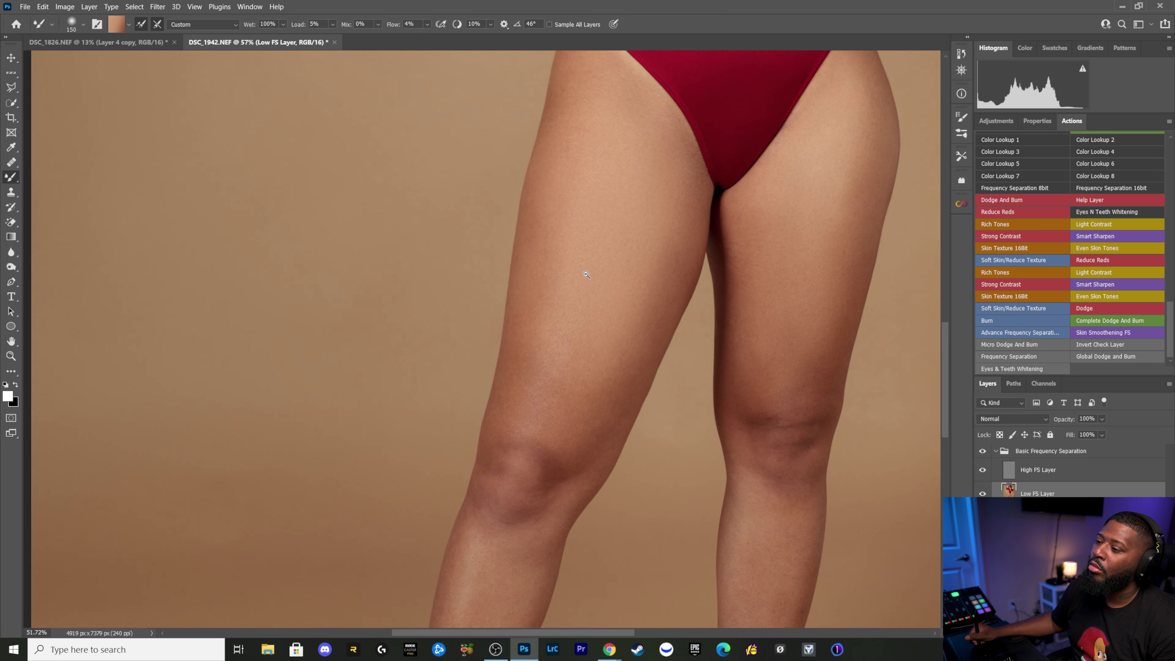
scroll(589, 273, "down", 1)
scroll(593, 260, "down", 1)
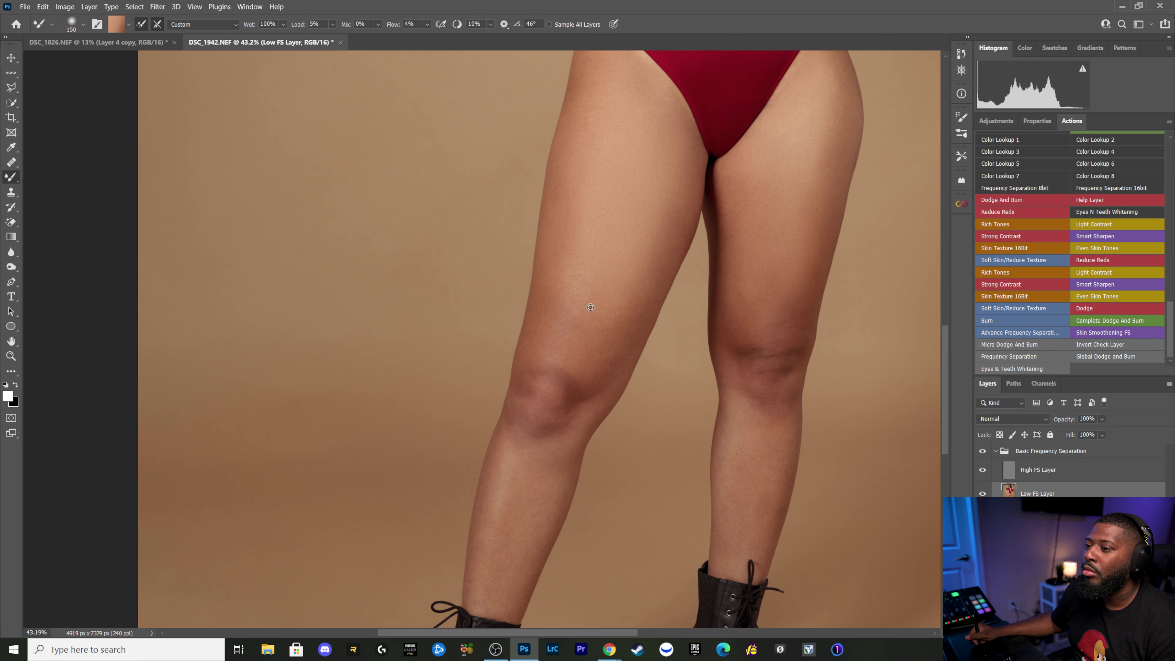
Step: Blend the lower and upper left thigh with a doubled brush, then pan down to the shins
left_click_drag(591, 307, 581, 326)
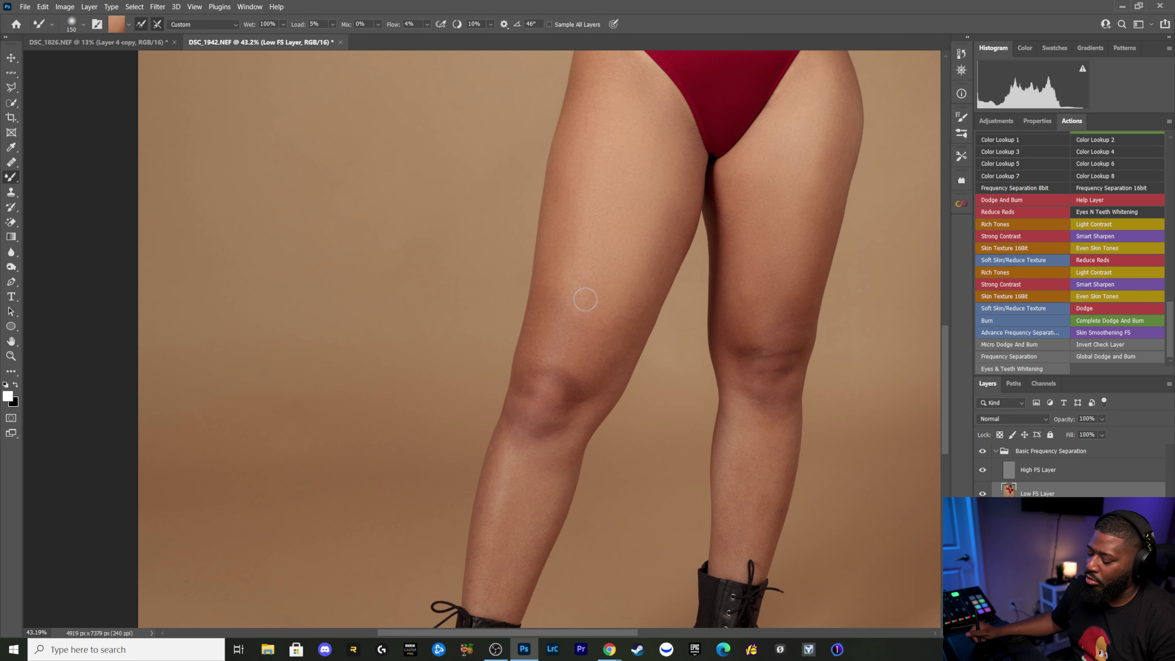
key("bracketright")
key("bracketright")
key("bracketright")
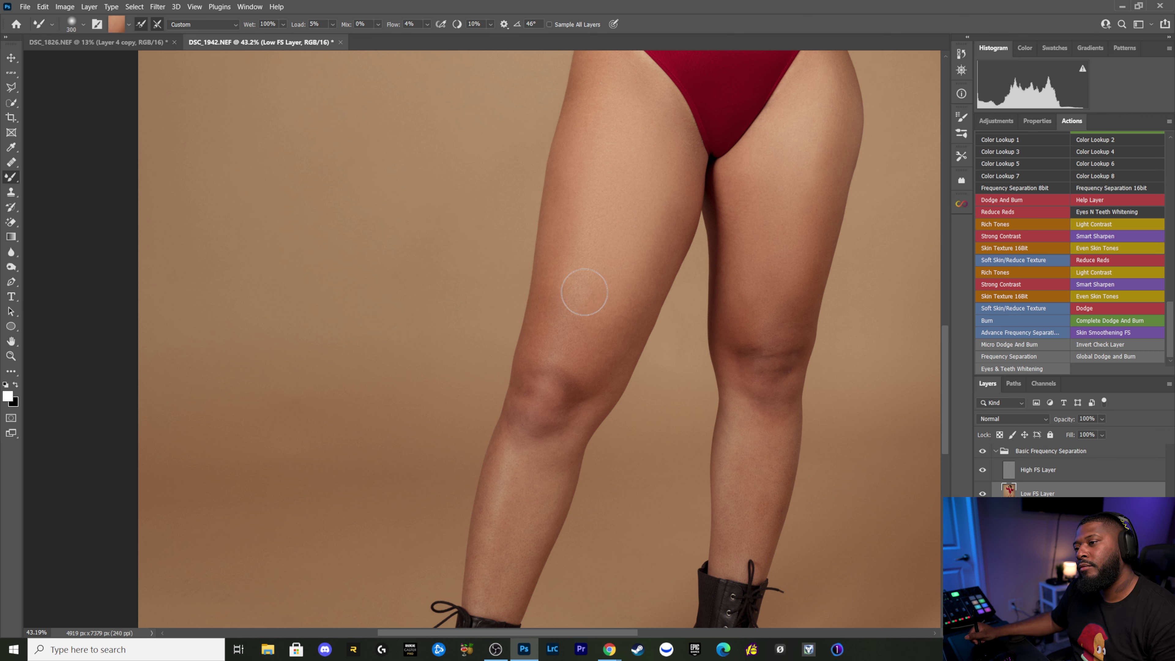
mouse_move(577, 338)
left_mouse_down()
mouse_move(573, 298)
mouse_move(593, 312)
left_mouse_up()
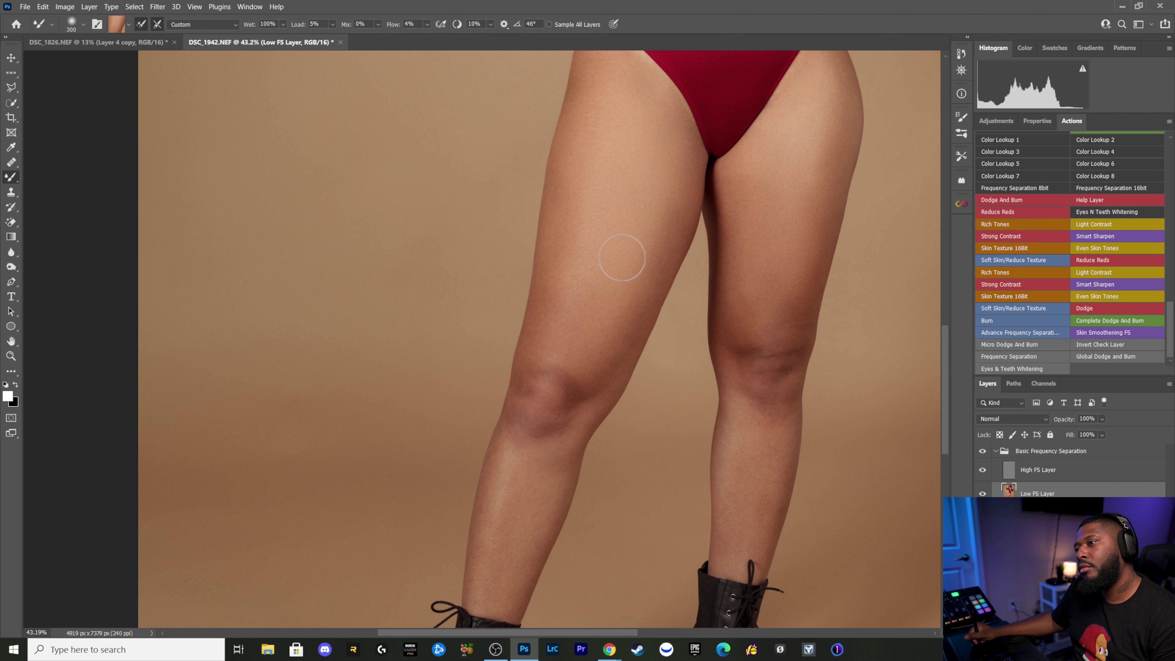
mouse_move(789, 238)
left_mouse_down()
mouse_move(757, 307)
mouse_move(787, 243)
mouse_move(774, 283)
mouse_move(782, 178)
mouse_move(760, 197)
mouse_move(760, 178)
mouse_move(795, 178)
left_mouse_up()
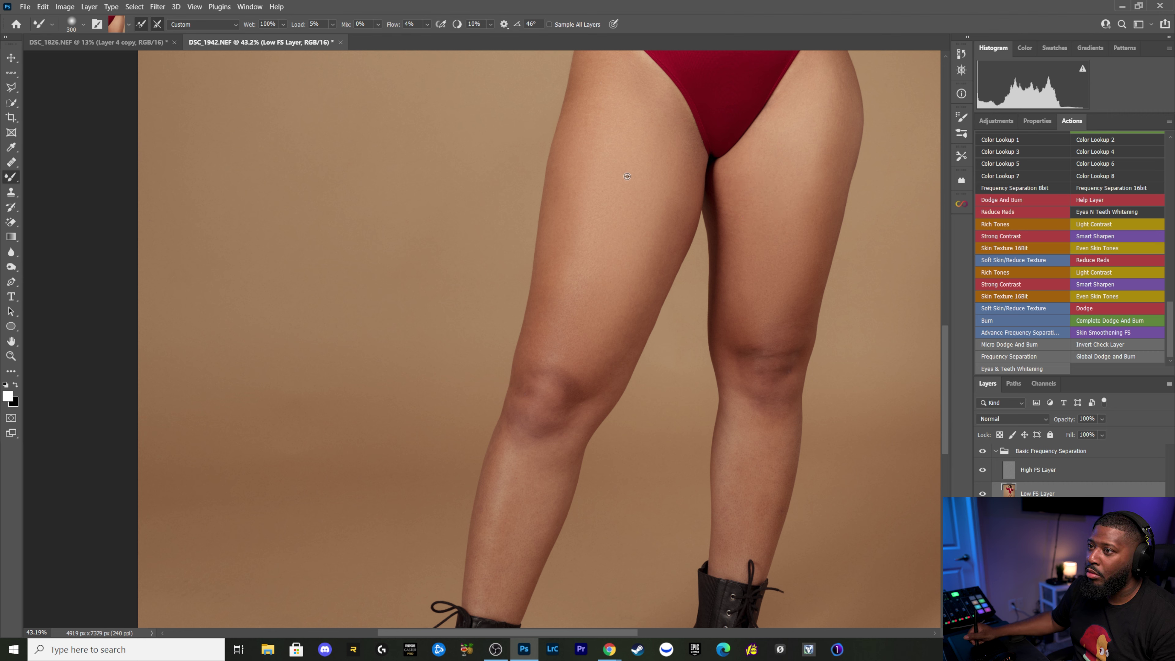
left_click_drag(630, 230, 653, 199)
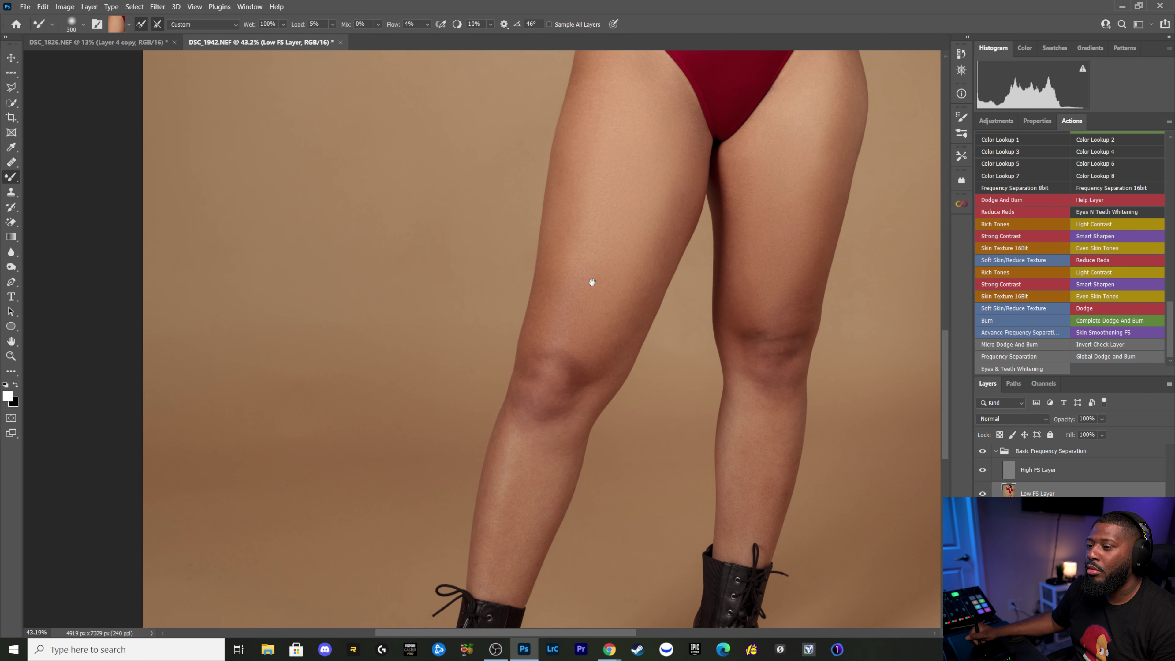
left_click_drag(552, 380, 603, 250)
key("bracketleft")
key("bracketleft")
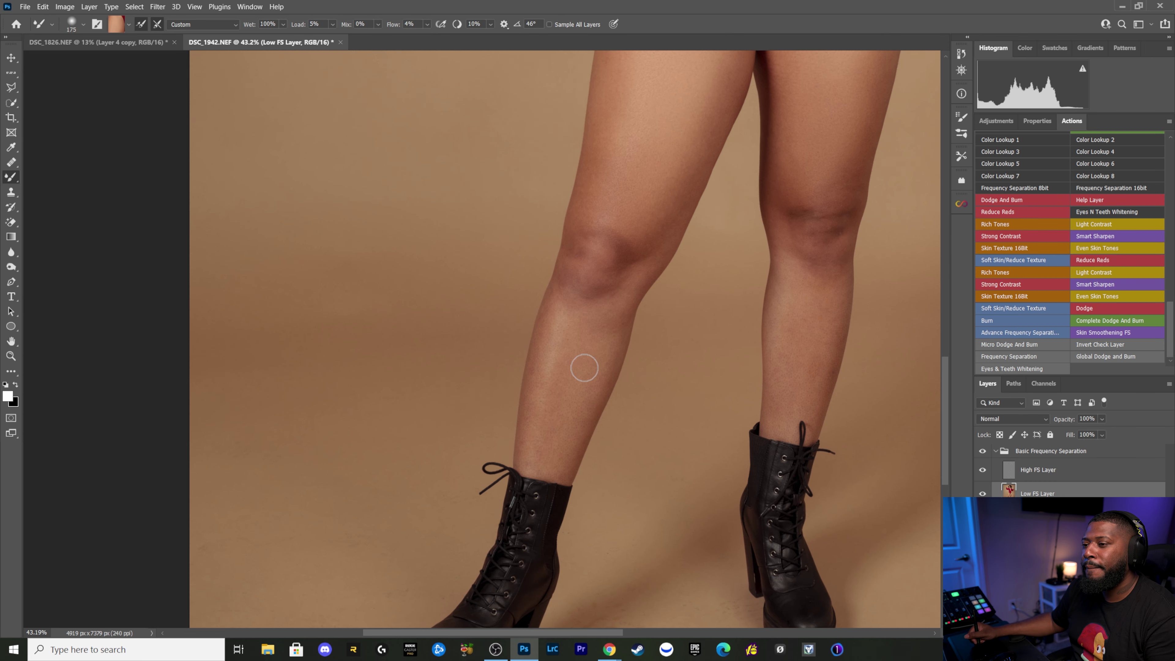
Step: Sample shin skin and blend the right shin up toward the knee with a resized brush
key("bracketleft")
left_click(587, 366, "alt")
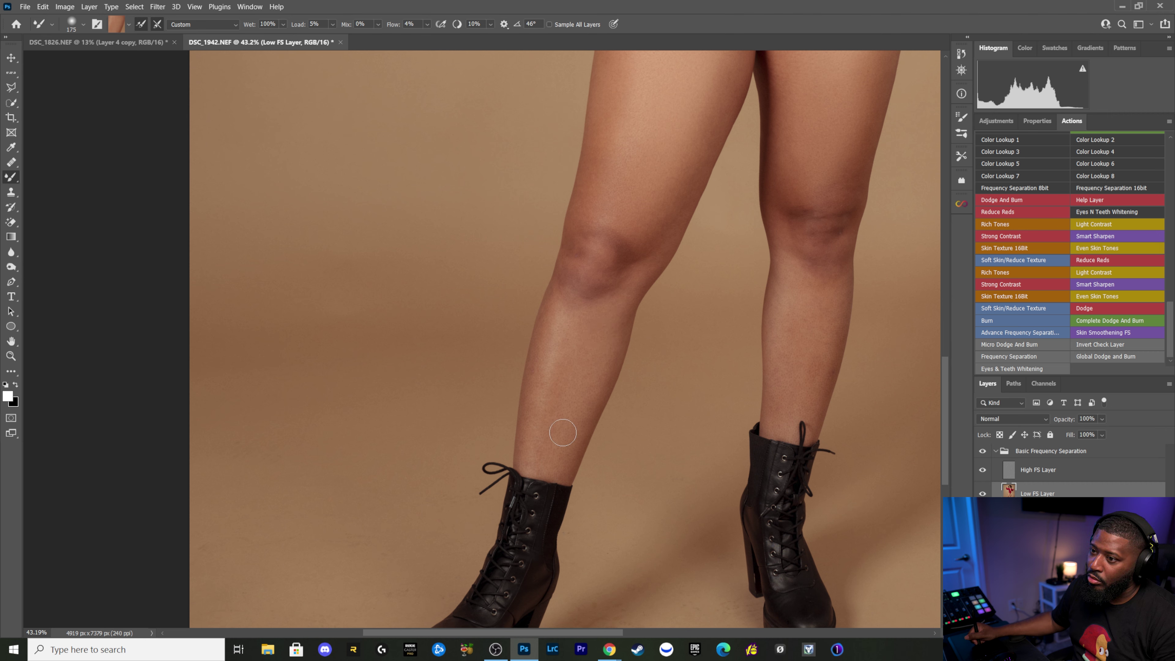
left_click(789, 310, "alt")
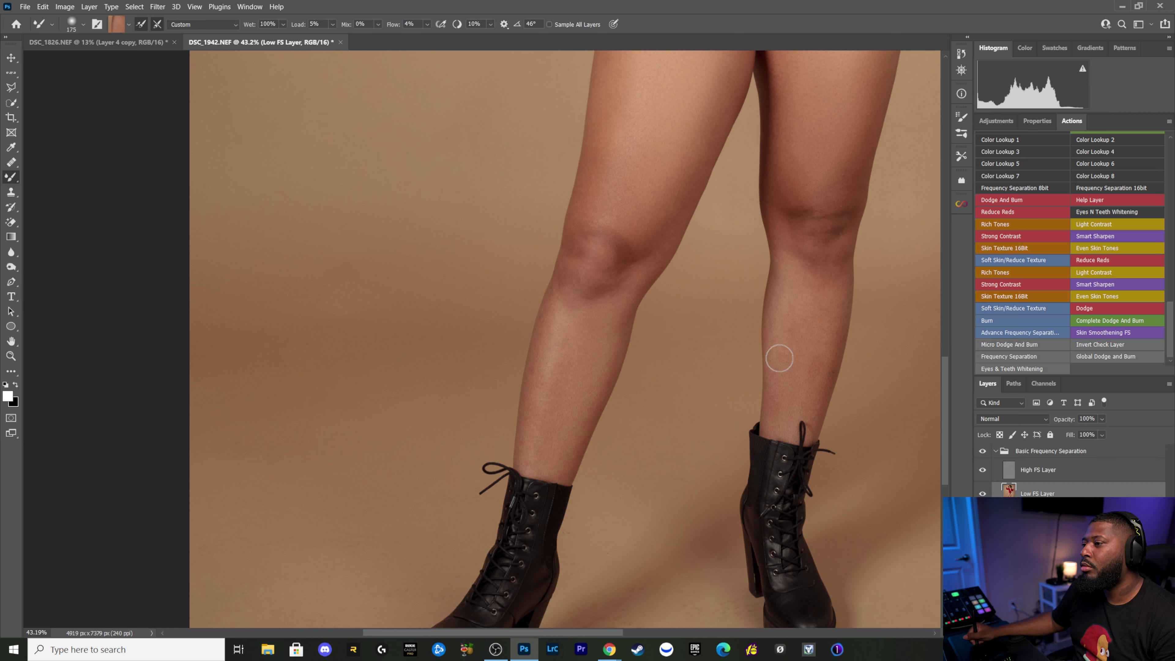
key("bracketleft")
key("bracketleft")
key("bracketleft")
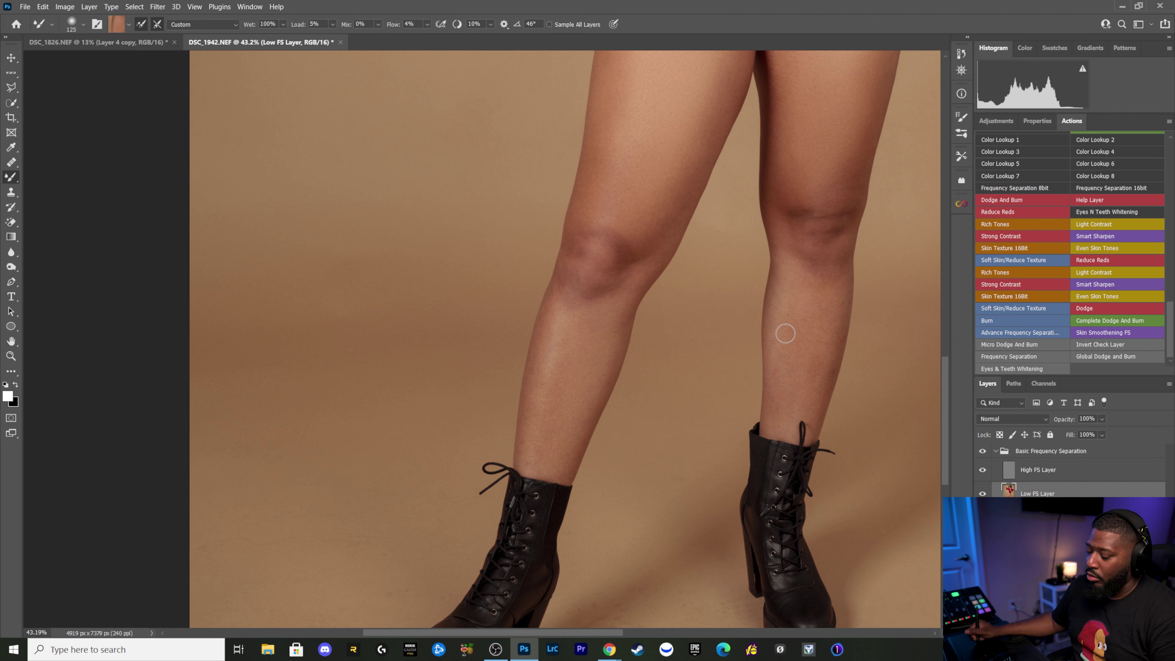
left_click(783, 312, "alt")
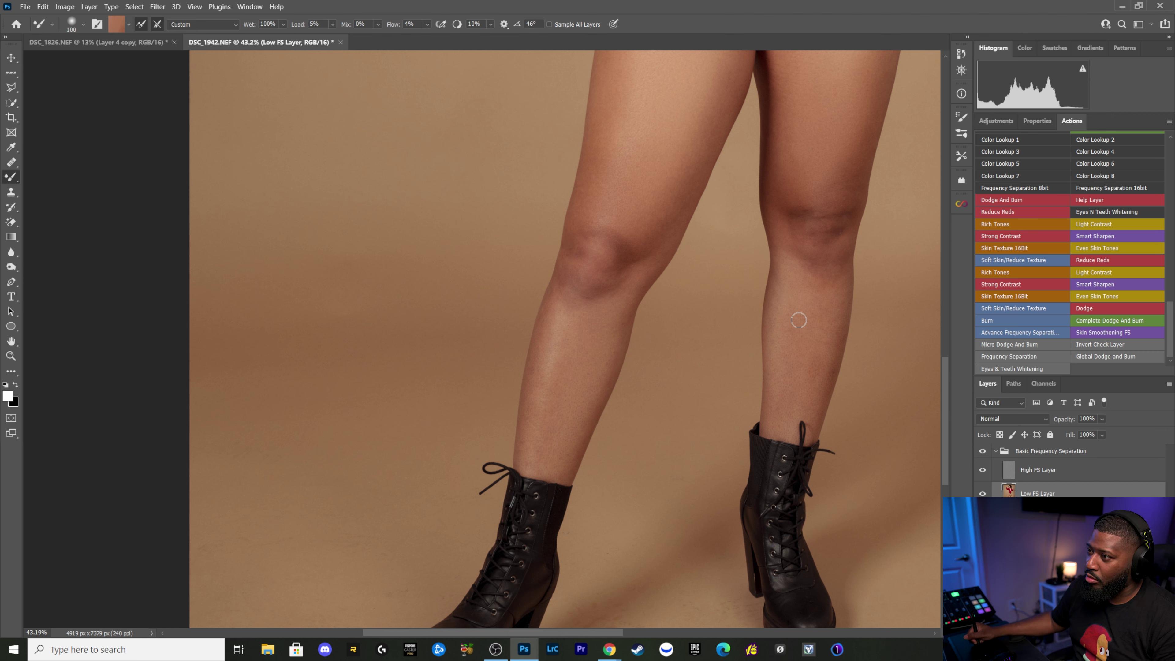
key("bracketright")
key("bracketright")
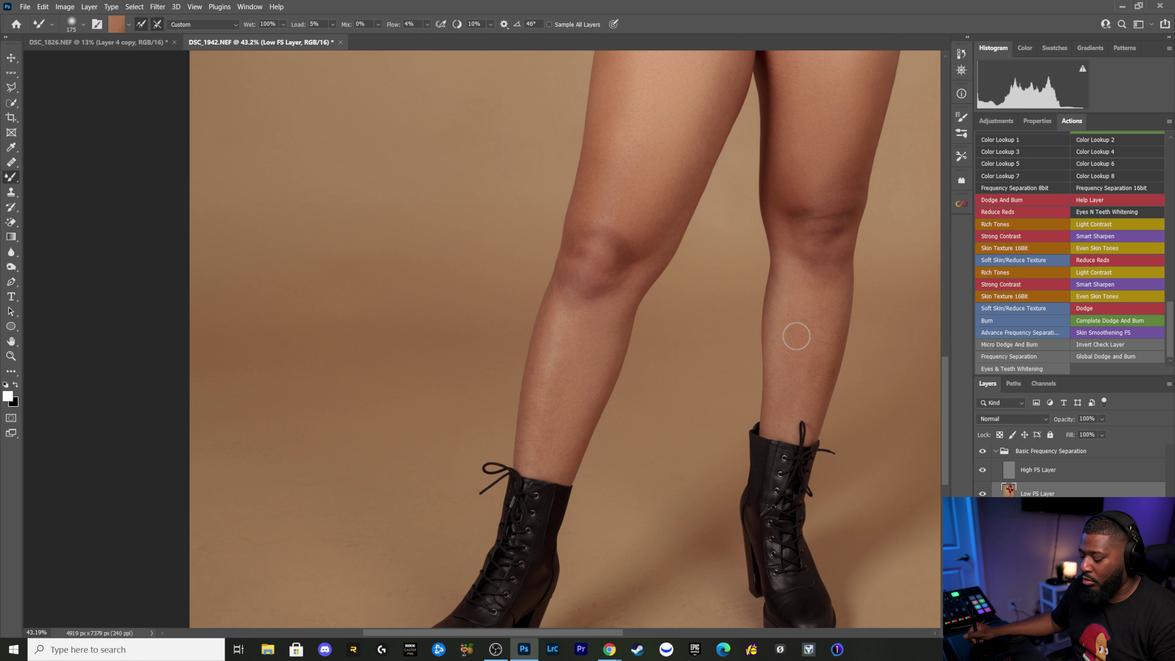
key("bracketright")
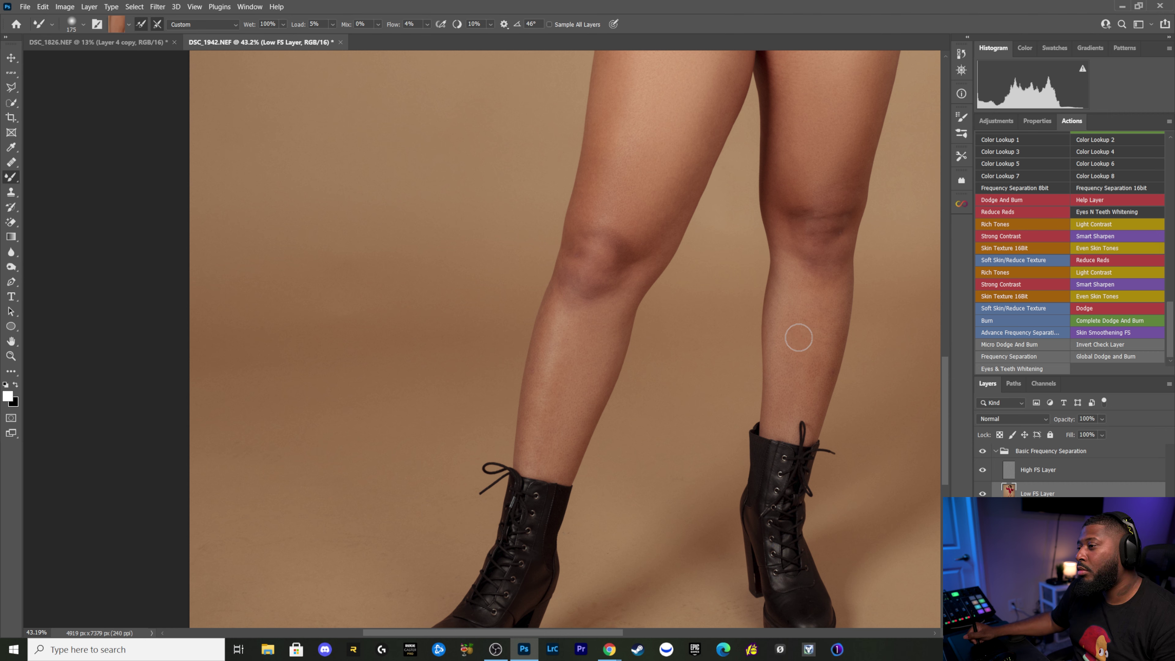
key("bracketleft")
key("bracketleft")
key("bracketleft")
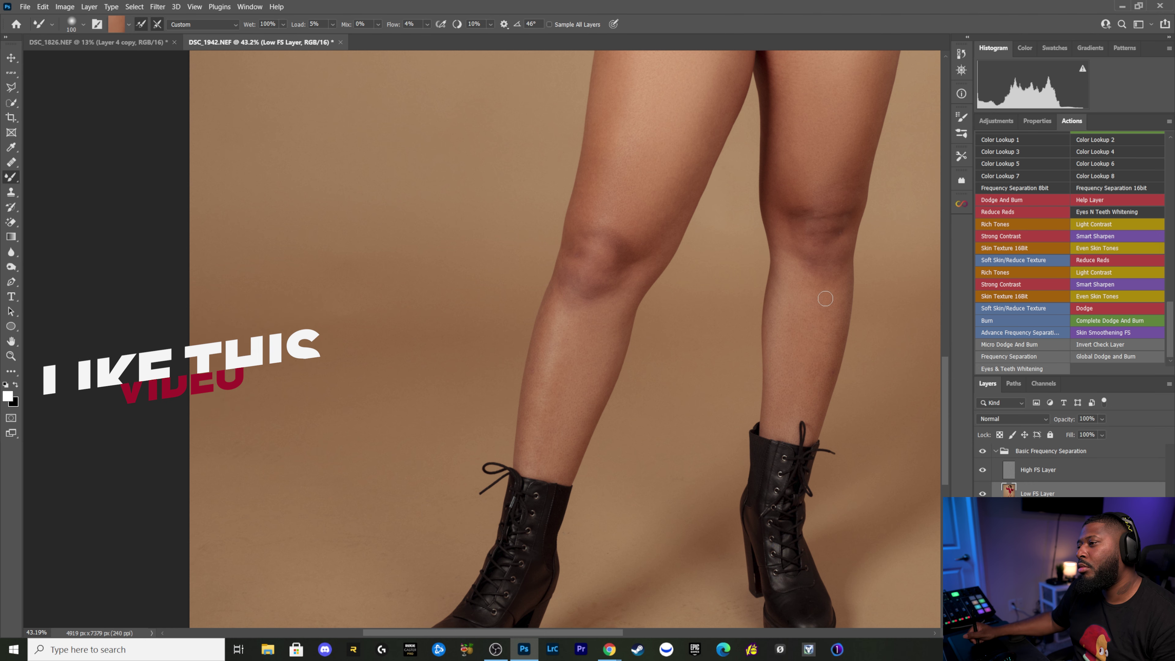
left_click_drag(825, 344, 835, 312)
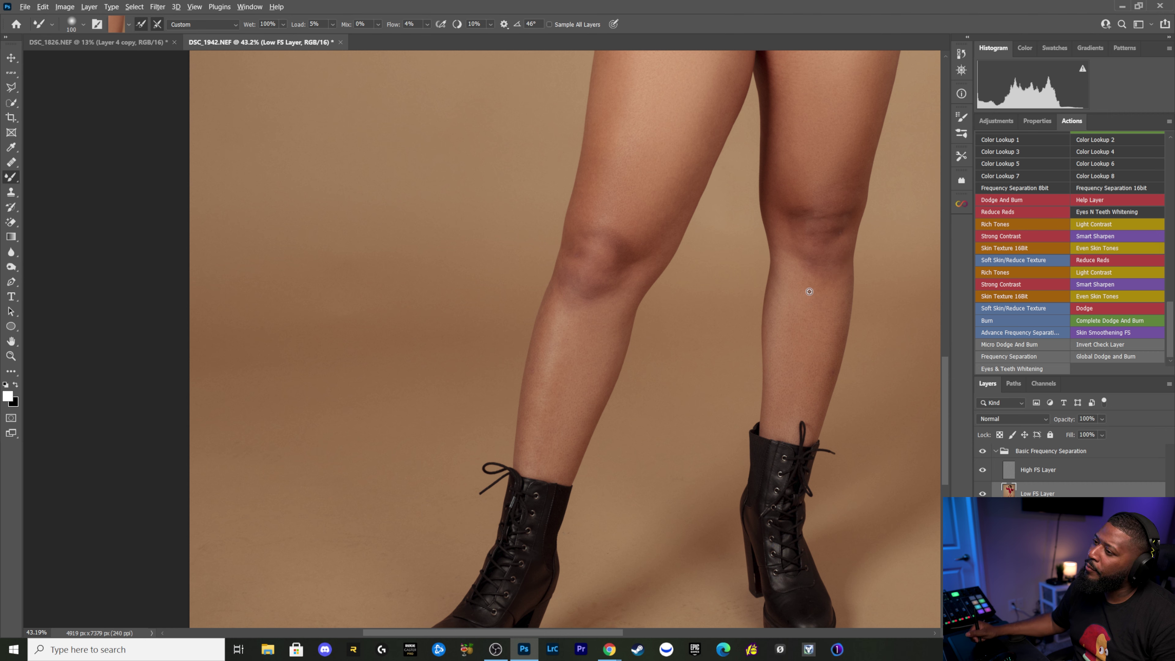
left_click_drag(812, 308, 805, 287)
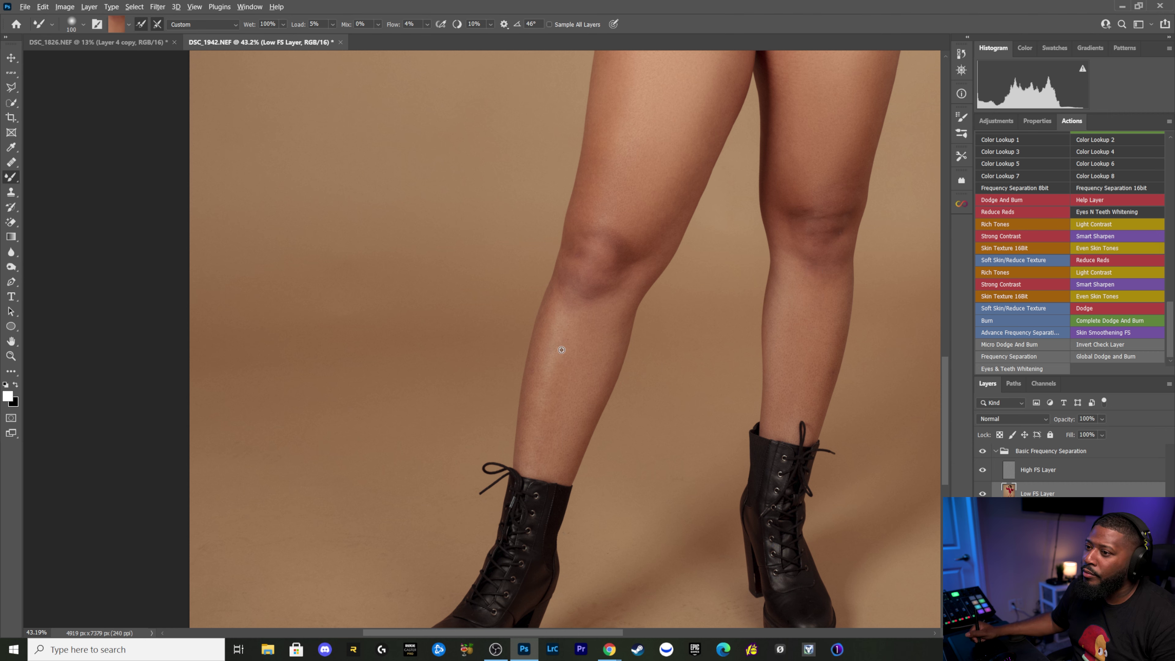
Step: Sample and smooth the skin tone along the left shin, shrinking the brush for finer work
left_click(559, 381, "alt")
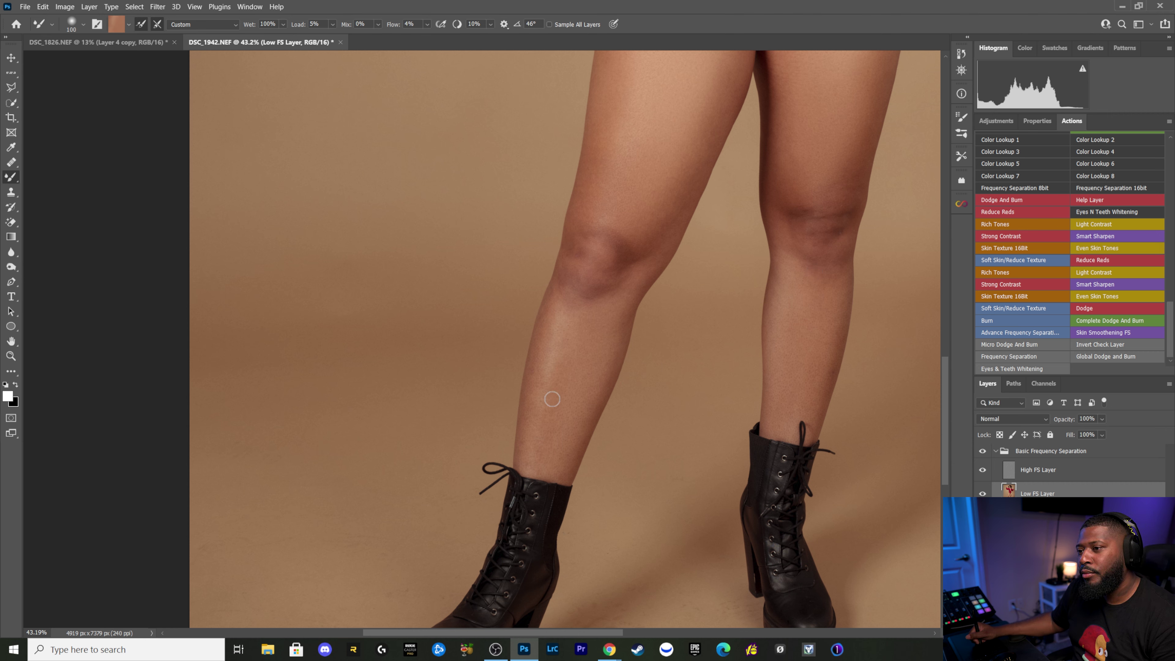
mouse_move(547, 419)
left_mouse_down()
mouse_move(542, 445)
mouse_move(561, 374)
left_mouse_up()
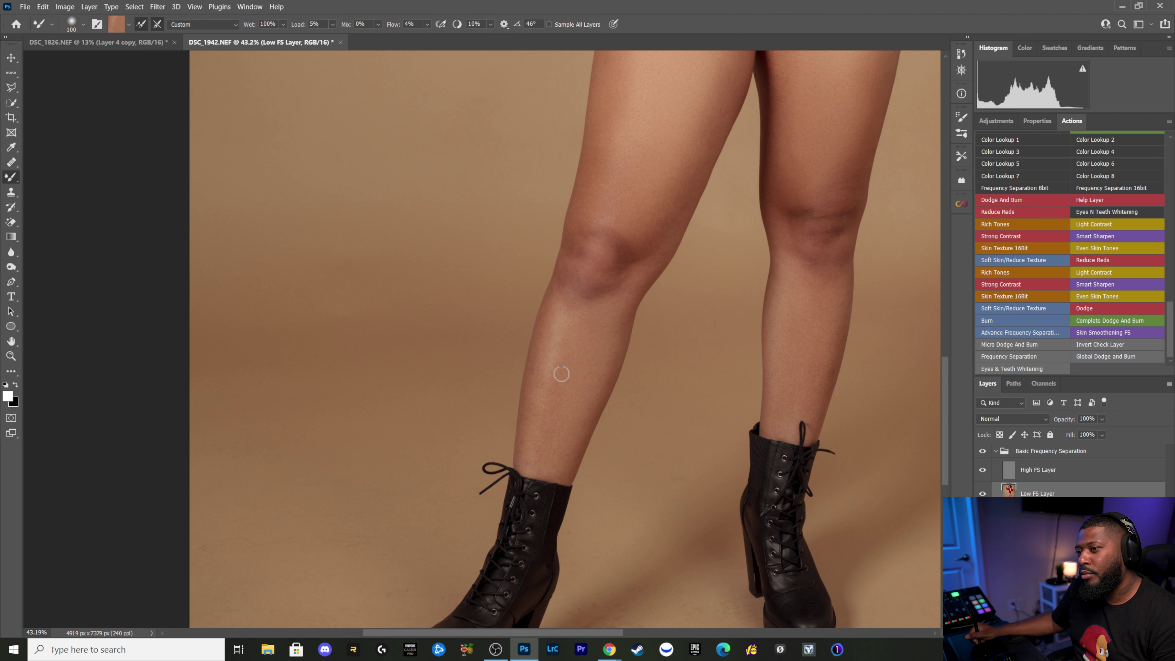
left_click(552, 352, "alt")
key("bracketleft")
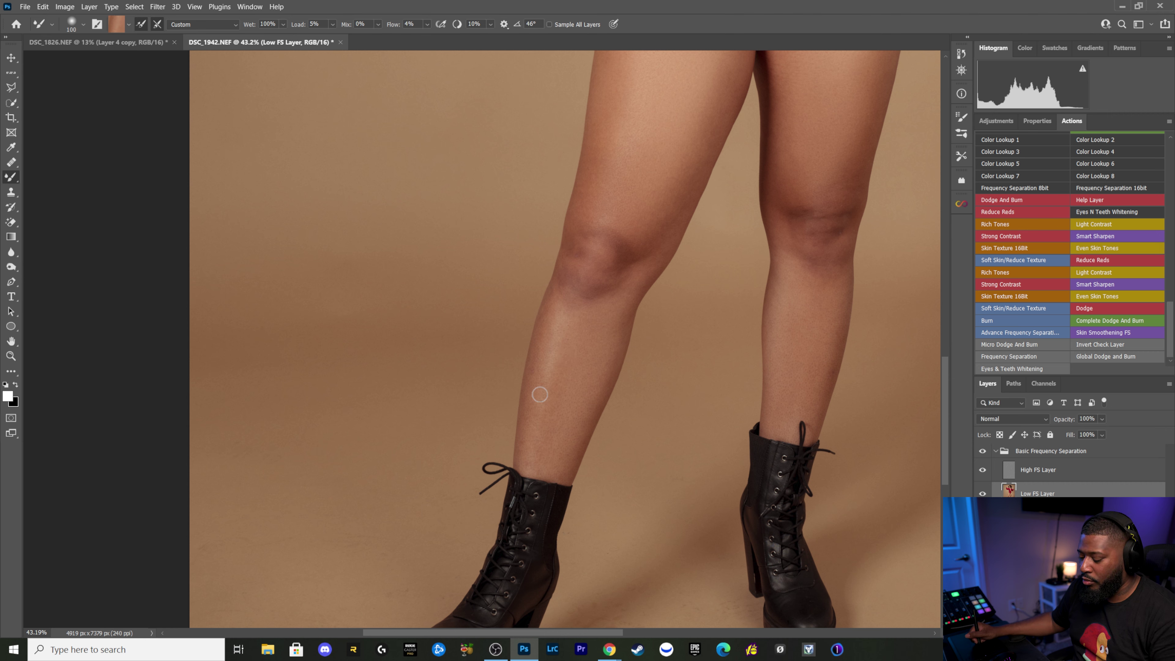
key("bracketleft")
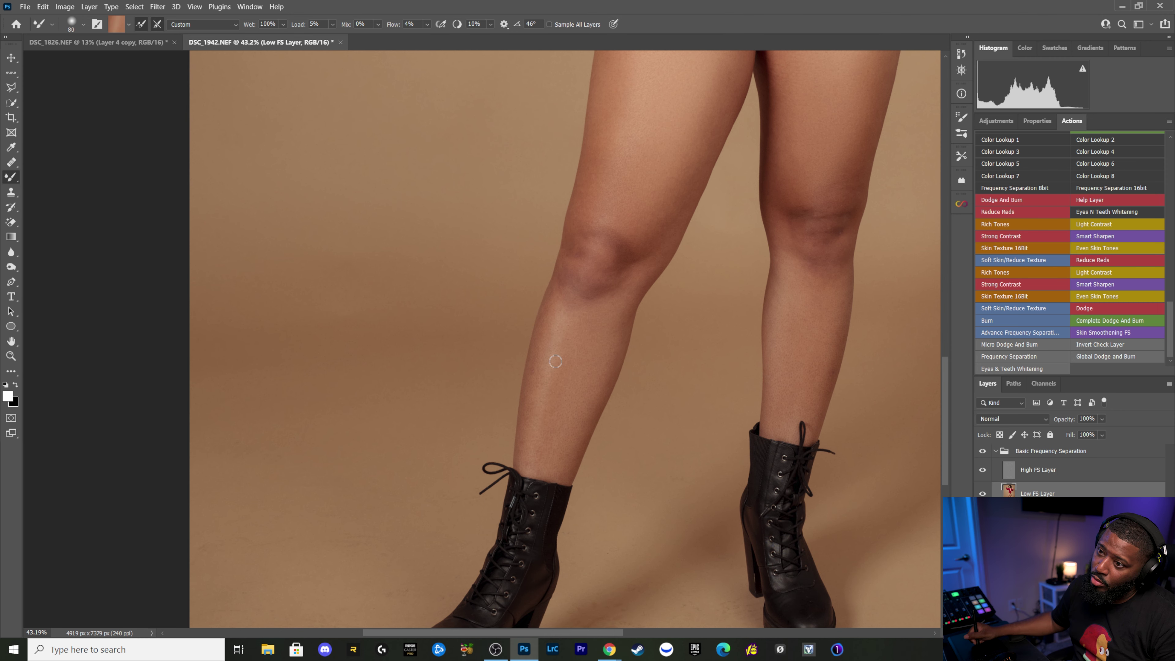
scroll(553, 362, "up", 2)
scroll(602, 324, "up", 5)
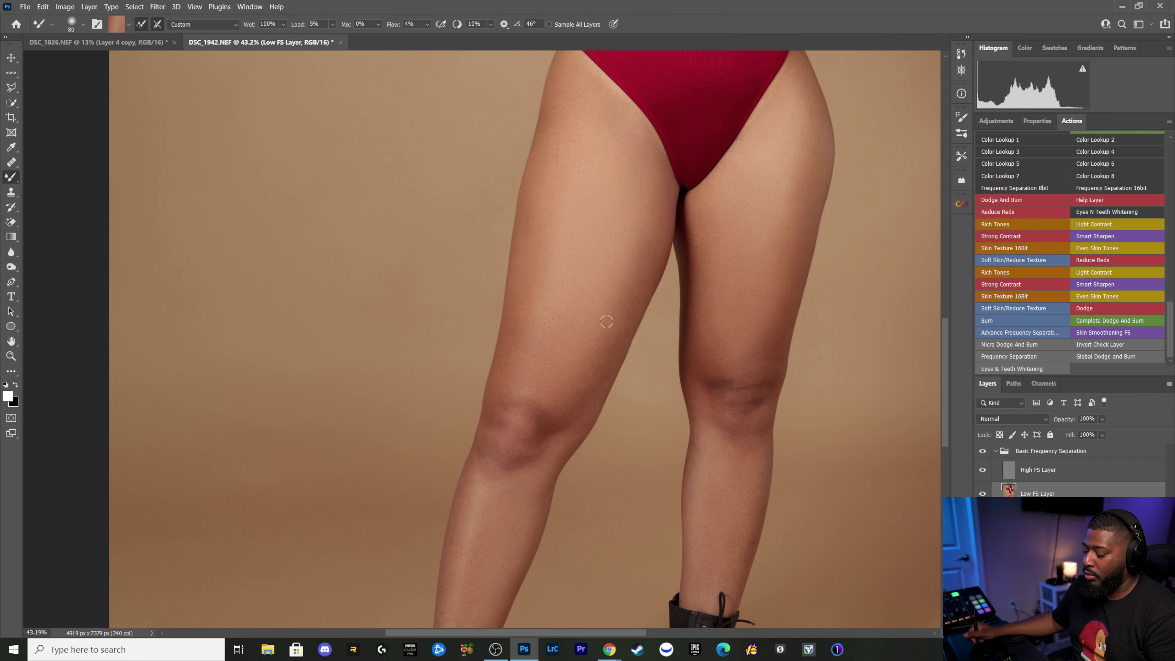
Step: Enlarge the brush and blend the skin tone across the thigh
key("bracketright")
key("bracketright")
key("bracketright")
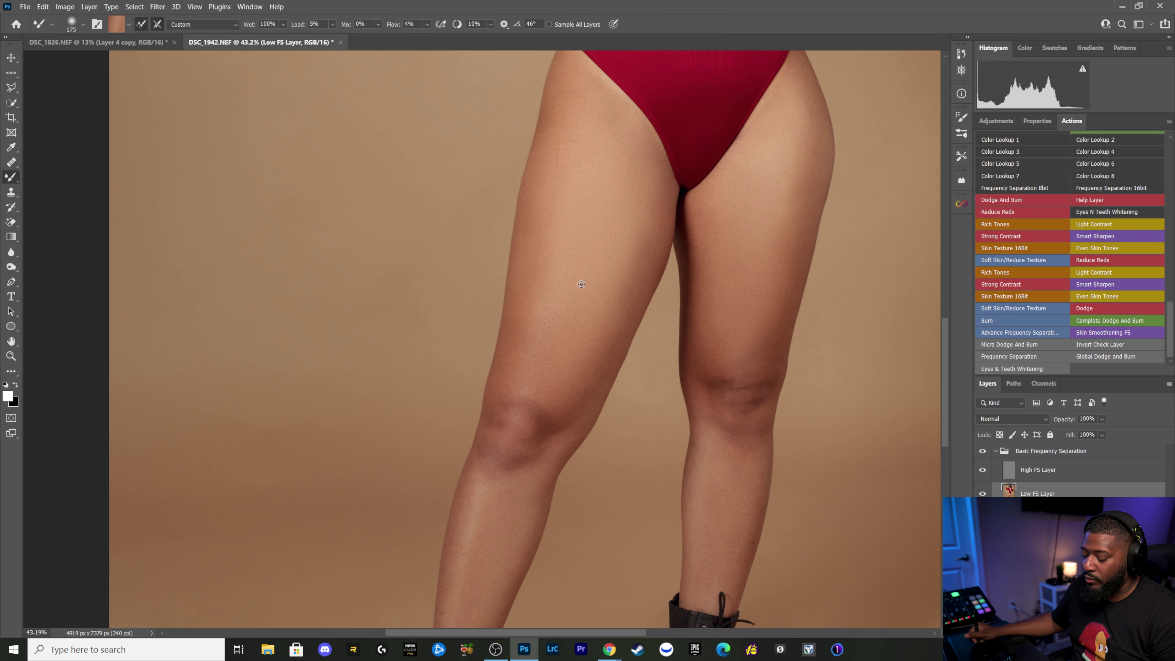
left_click(571, 305, "alt")
mouse_move(564, 327)
left_mouse_down()
mouse_move(580, 320)
mouse_move(506, 326)
mouse_move(554, 318)
left_mouse_up()
left_click(552, 291, "alt")
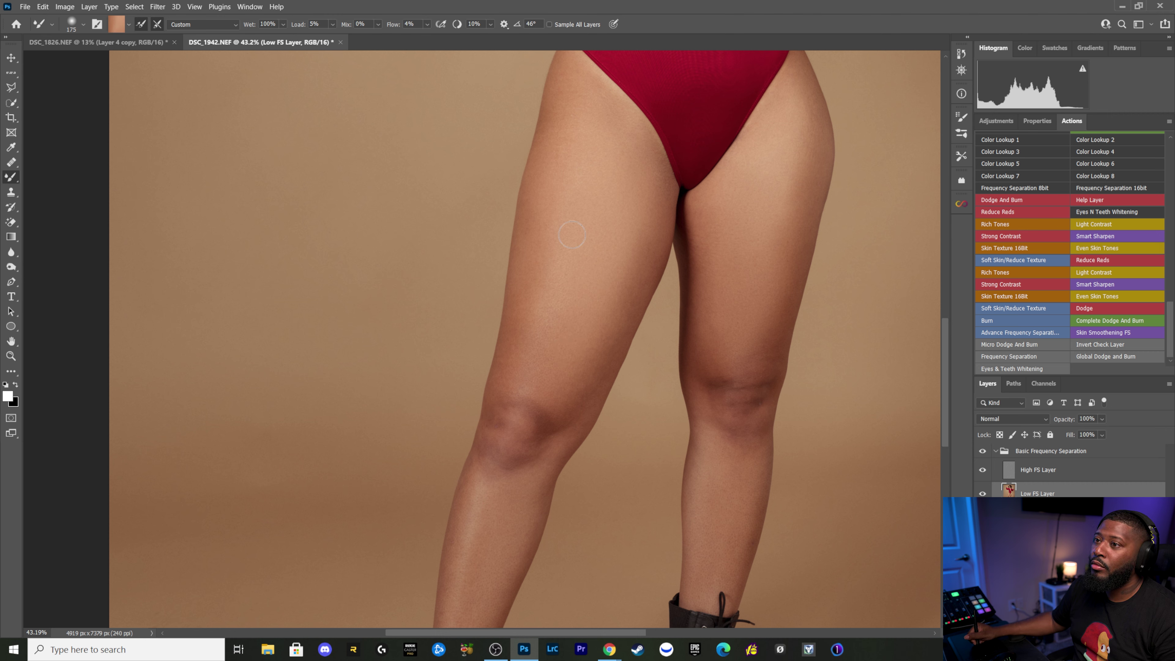
left_click(527, 241, "alt")
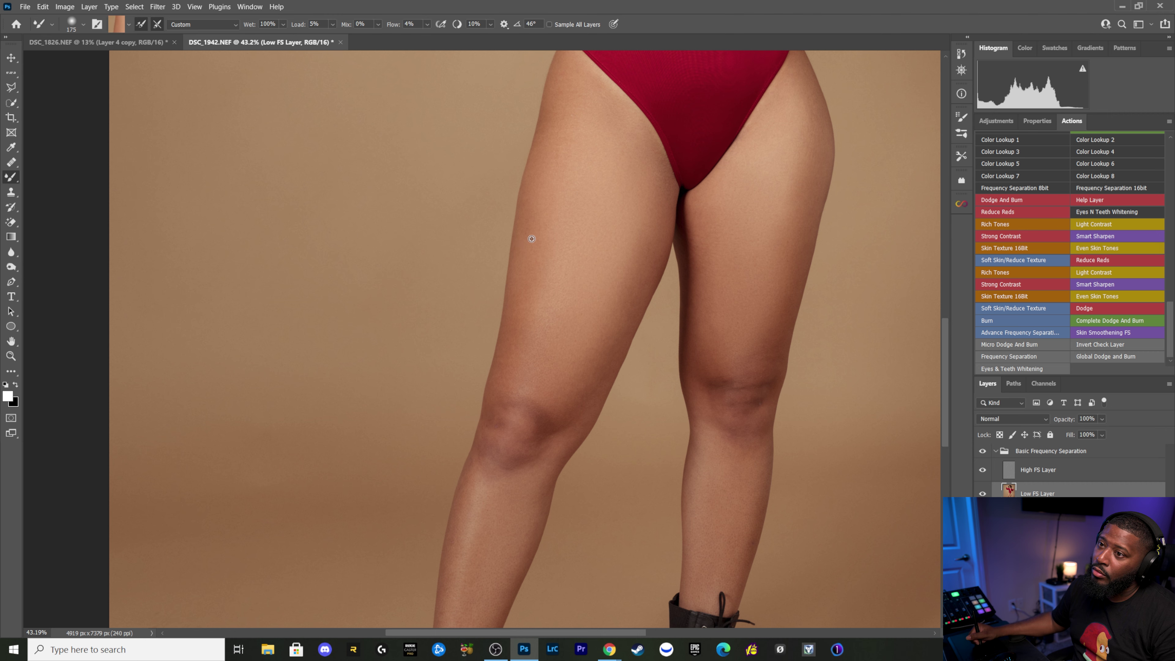
Step: Smooth the left thigh's outer edge from top to bottom with a smaller brush
mouse_move(551, 153)
left_mouse_down()
mouse_move(531, 223)
mouse_move(541, 186)
left_mouse_up()
key("bracketleft")
key("bracketleft")
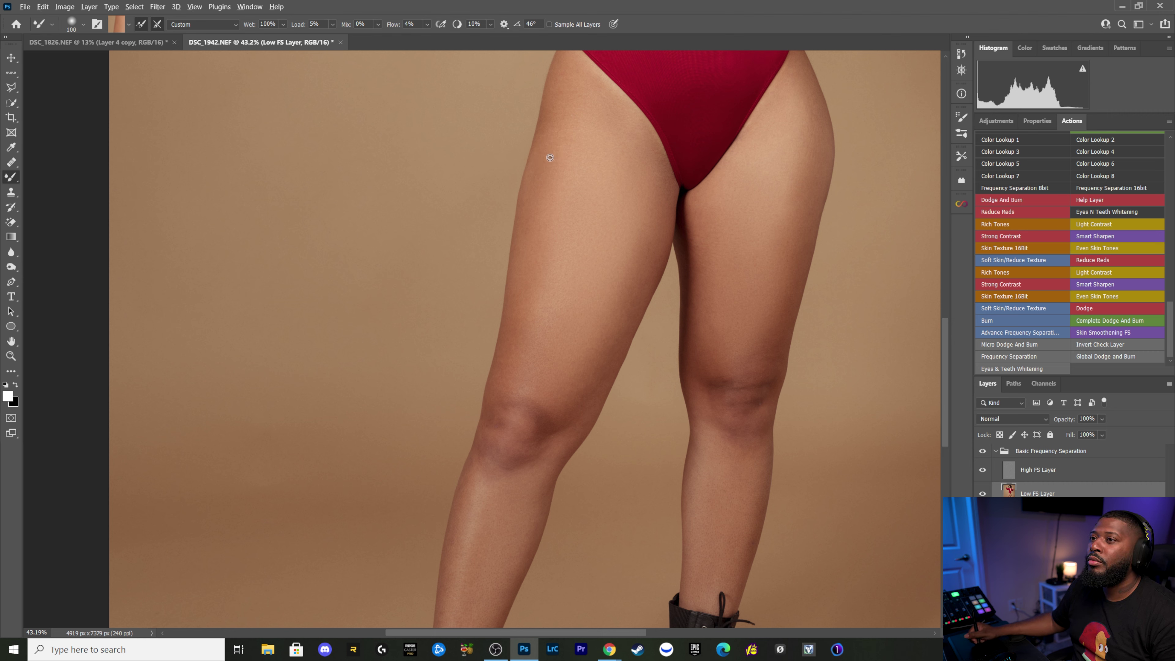
left_click(557, 106, "alt")
left_click_drag(552, 113, 541, 154)
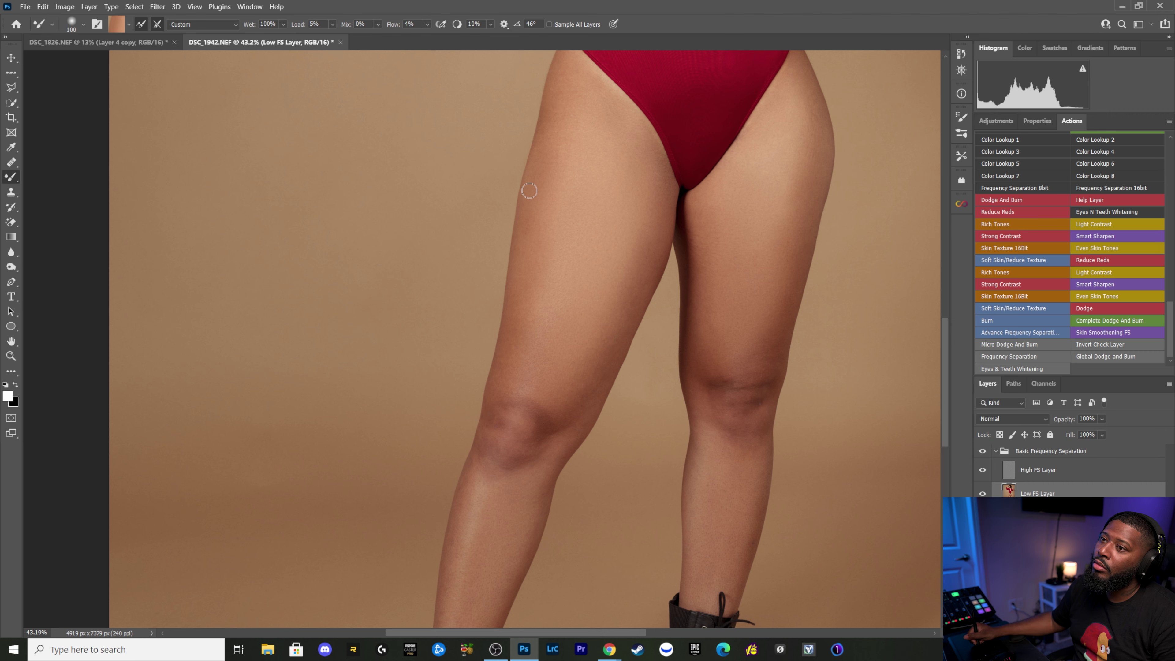
left_click_drag(542, 216, 518, 272)
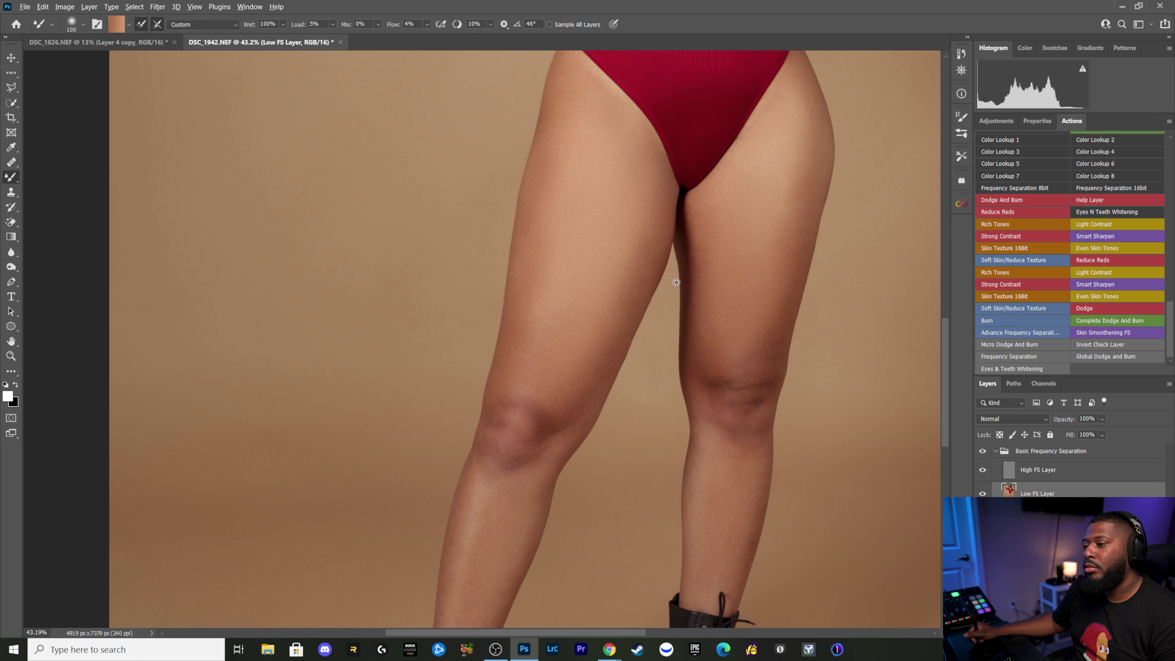
Step: Smooth along the left thigh's inner edge, sample the right thigh and zoom out to the whole photo
left_click(652, 273, "alt")
left_click_drag(653, 273, 625, 311)
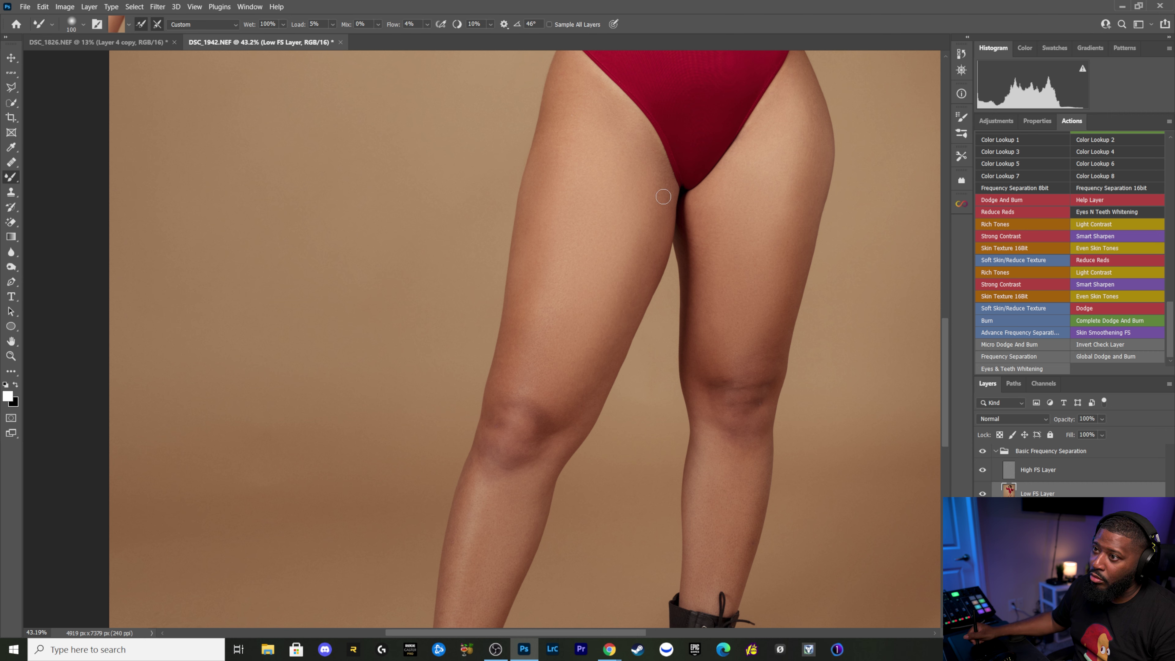
left_click_drag(652, 236, 601, 371)
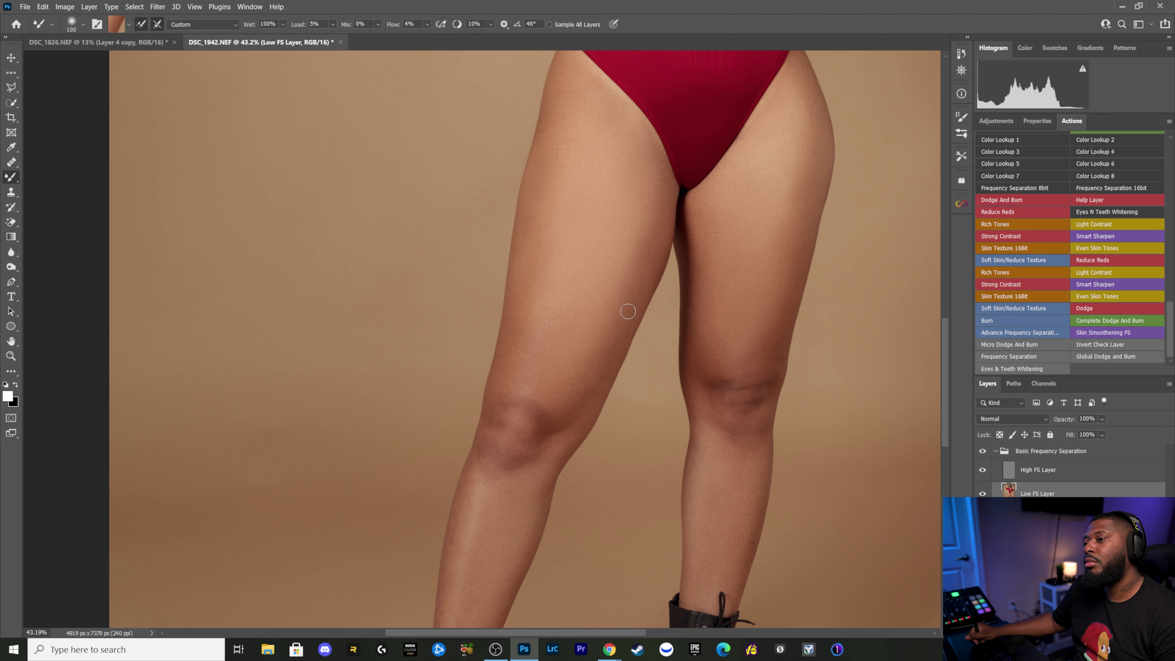
left_click(703, 269, "alt")
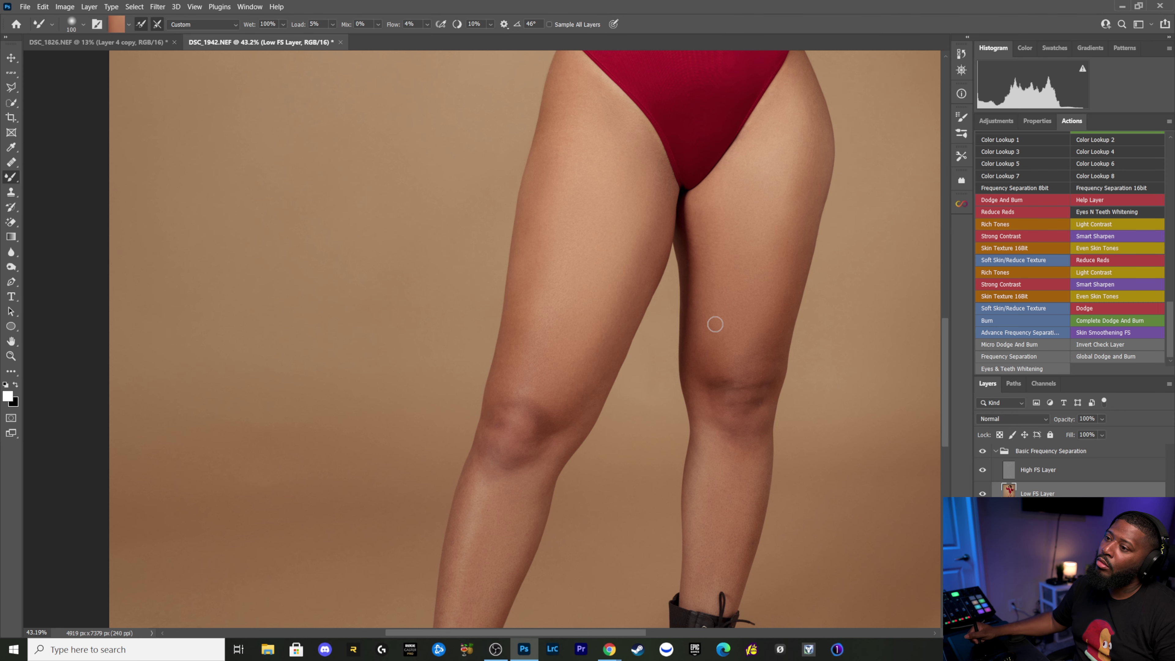
left_click_drag(762, 294, 696, 291)
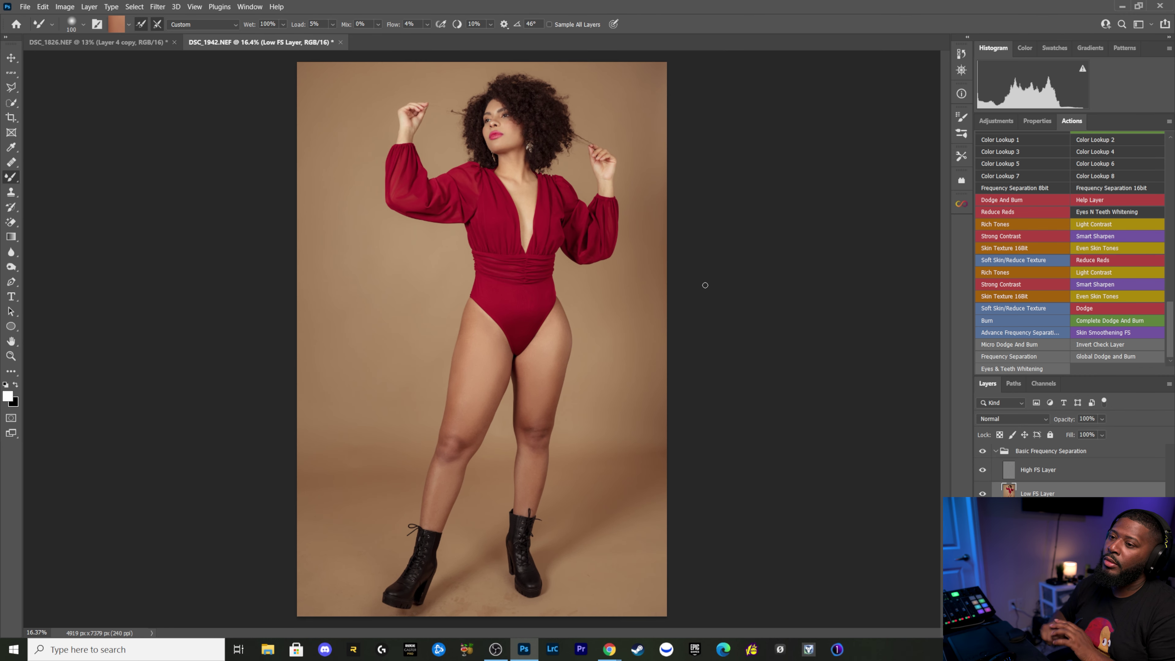
left_click(982, 452)
left_click(983, 452)
left_click(984, 453)
scroll(491, 390, "up", 2)
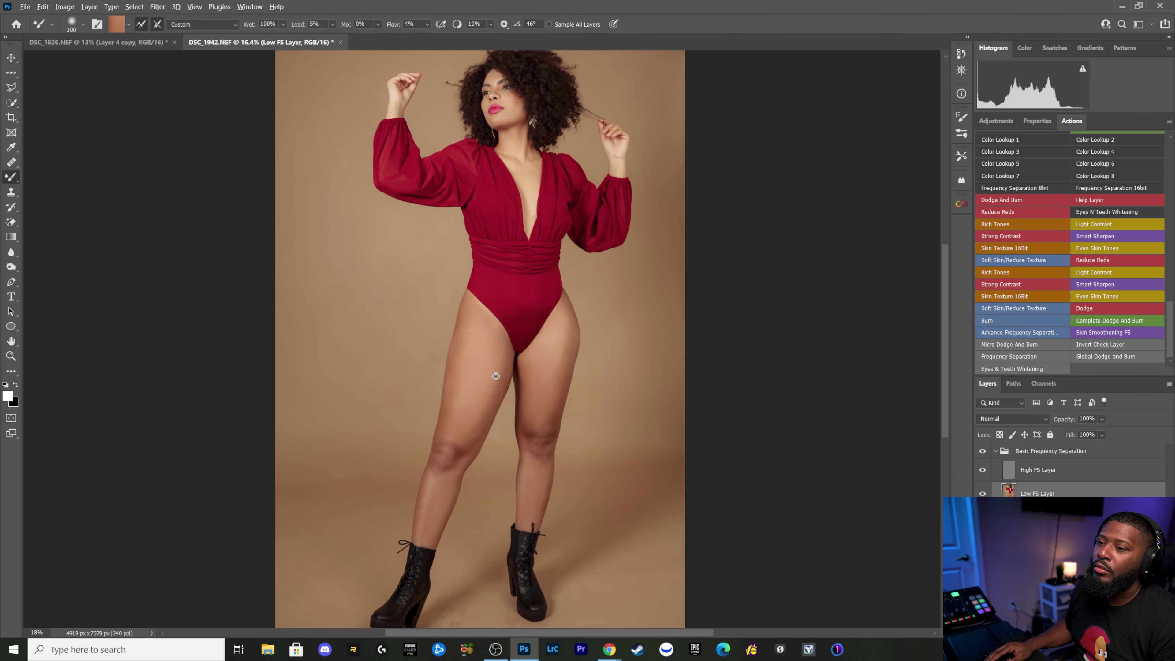
scroll(492, 390, "up", 2)
scroll(492, 389, "up", 2)
scroll(492, 389, "up", 2)
scroll(492, 389, "up", 2)
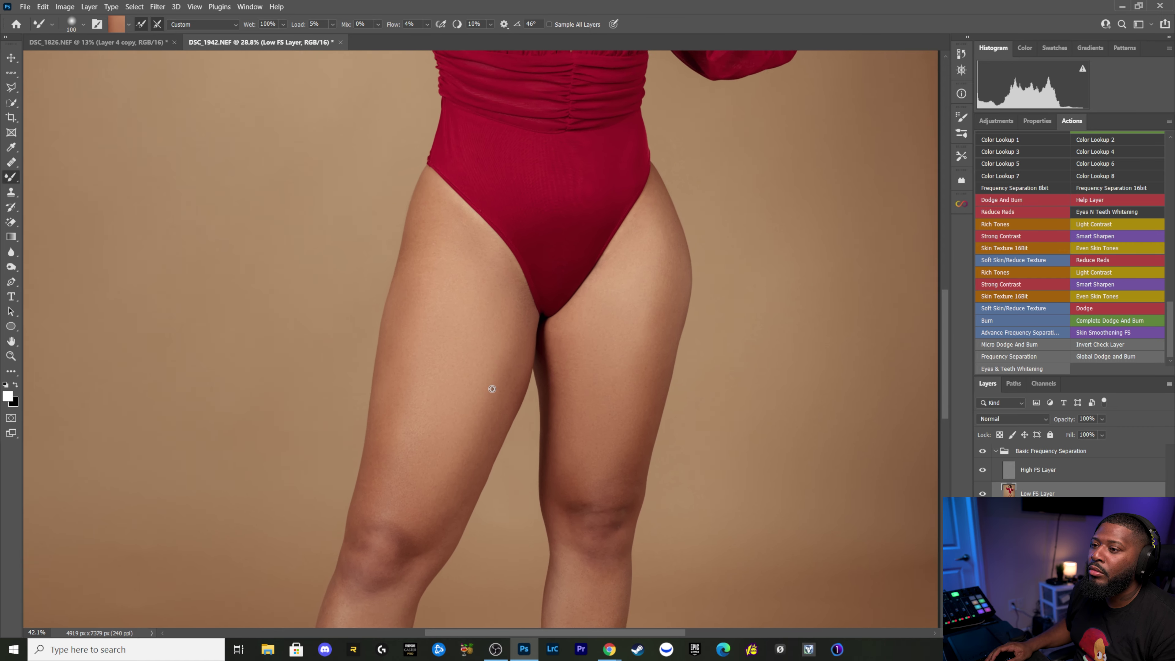
scroll(492, 389, "up", 2)
scroll(493, 389, "up", 2)
scroll(494, 389, "up", 2)
scroll(493, 389, "up", 2)
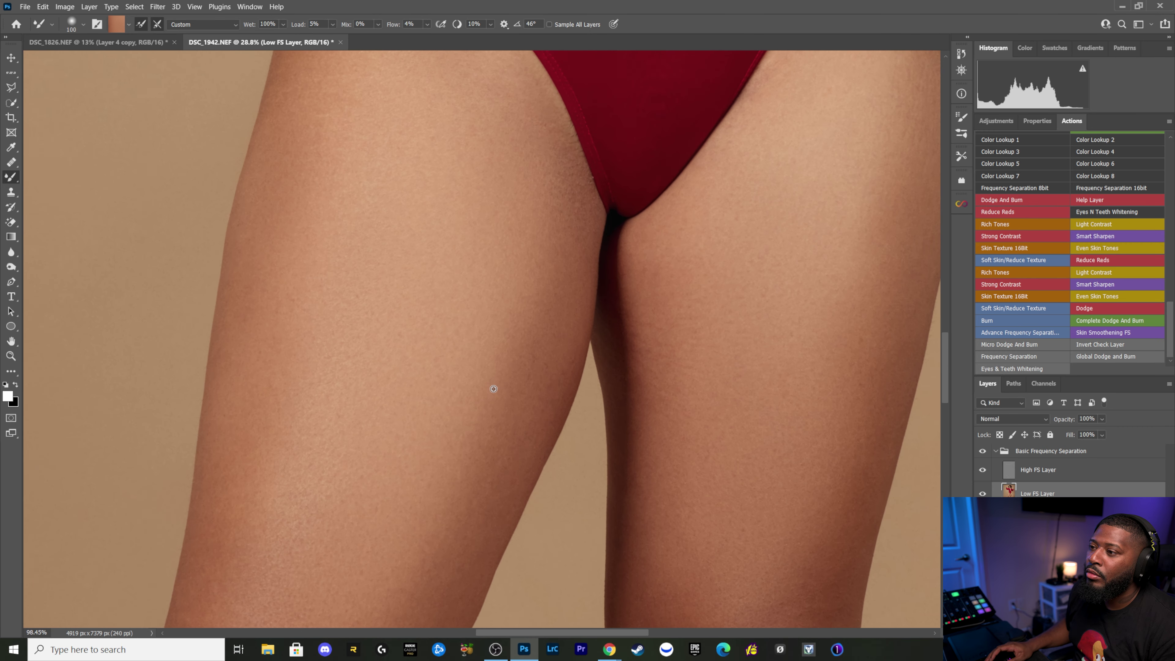
scroll(494, 389, "up", 2)
left_click_drag(479, 410, 584, 343)
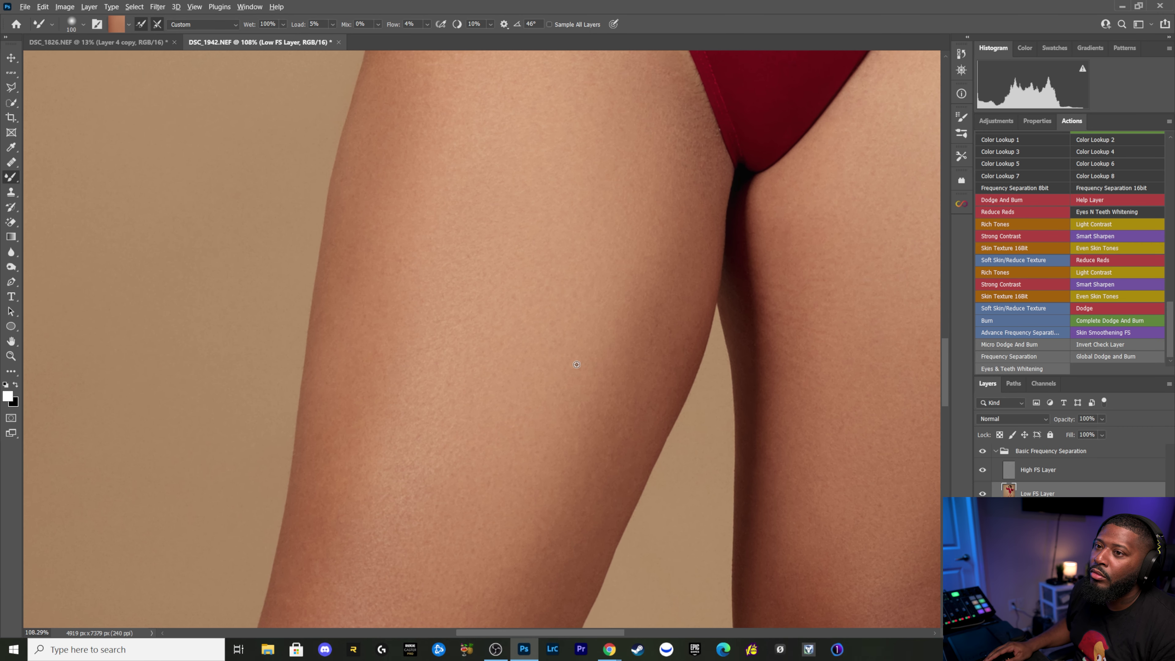
scroll(577, 362, "down", 2)
scroll(576, 365, "down", 2)
scroll(575, 365, "down", 2)
scroll(576, 366, "down", 2)
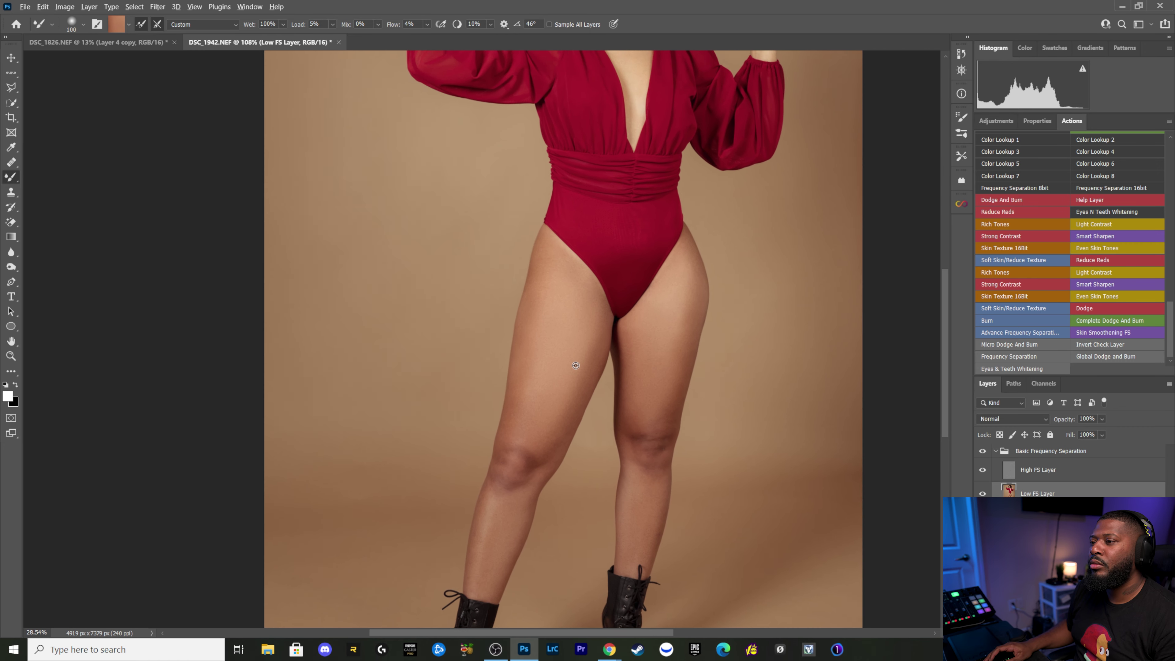
scroll(576, 365, "down", 2)
scroll(576, 365, "down", 1)
scroll(575, 365, "down", 1)
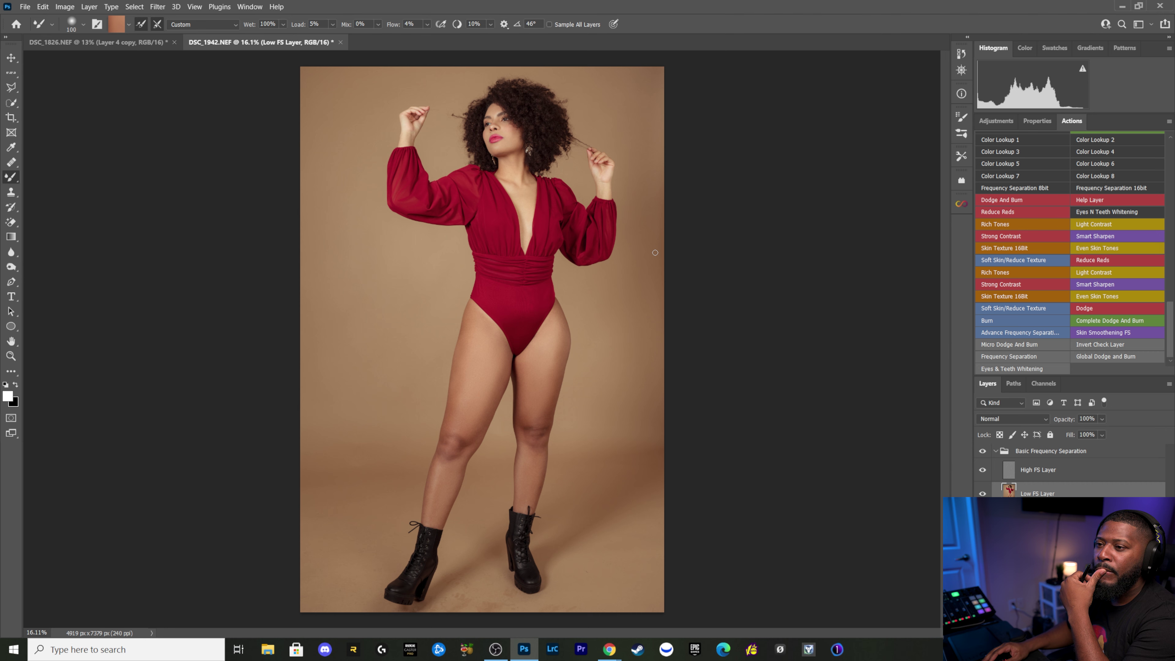
key("bracketright")
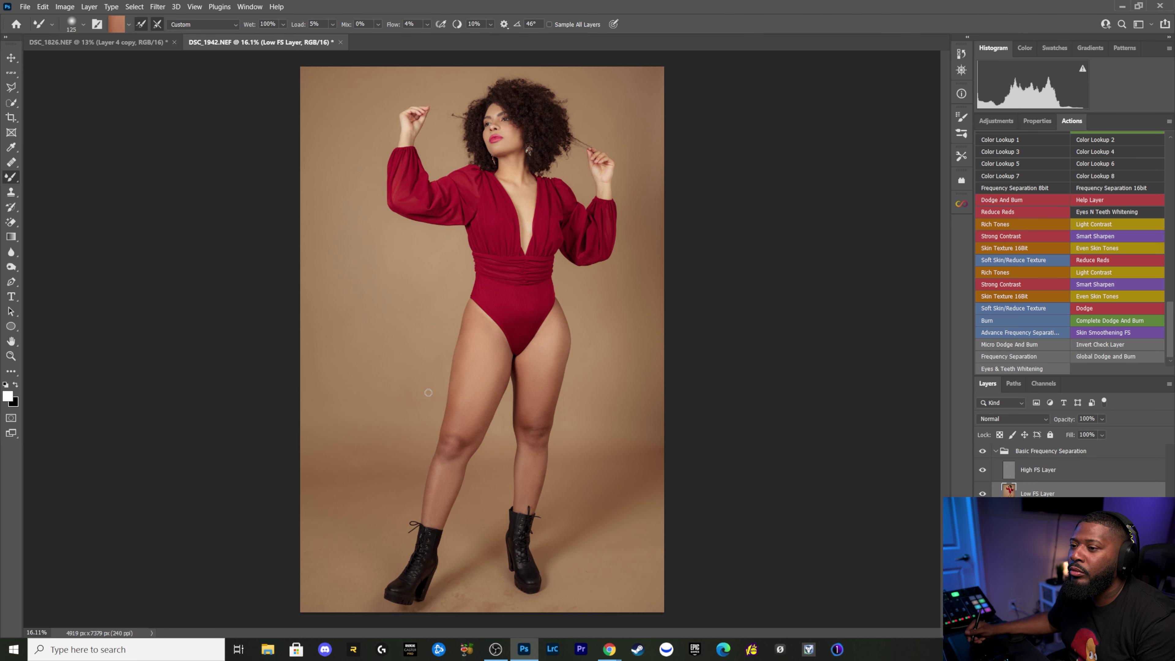
Step: Blend lighter skin tone over the upper thighs on Low FS with a size-175 mixer brush, then collapse the group
key("bracketright")
key("bracketright")
key("bracketright")
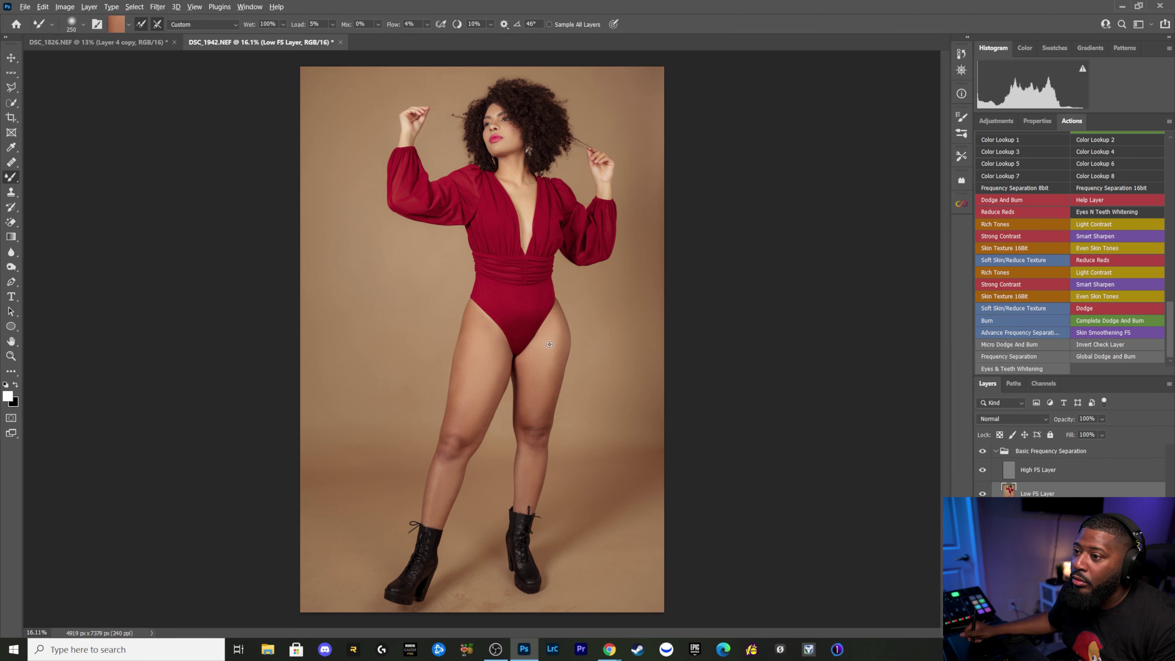
left_click(554, 345, "alt")
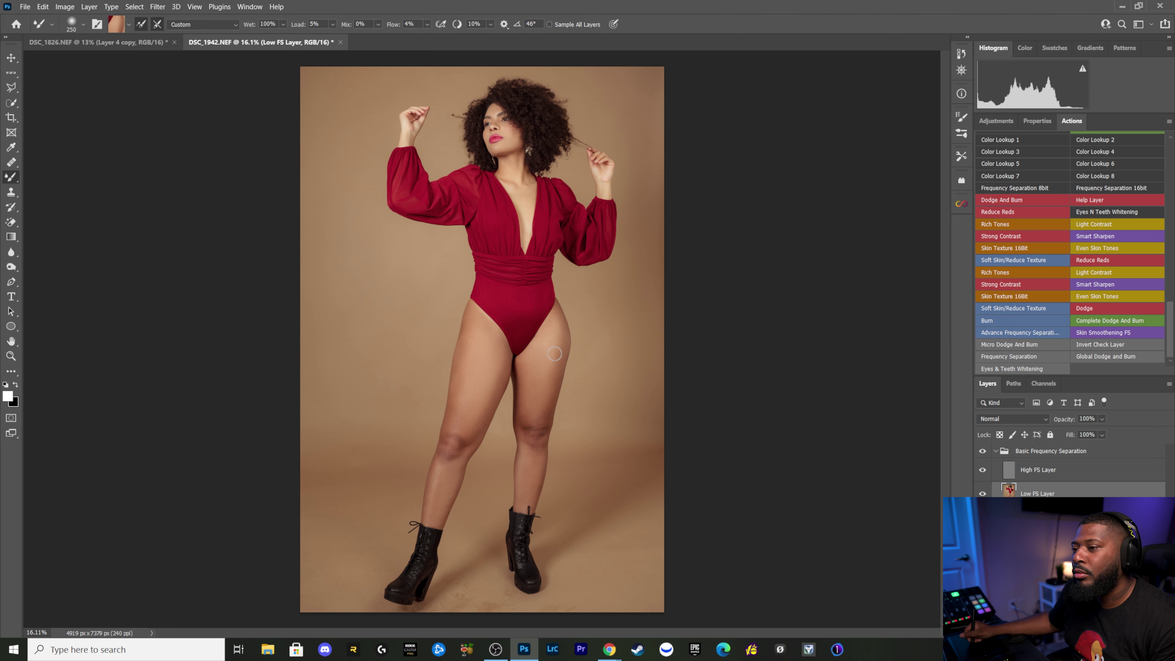
key("bracketleft")
key("bracketleft")
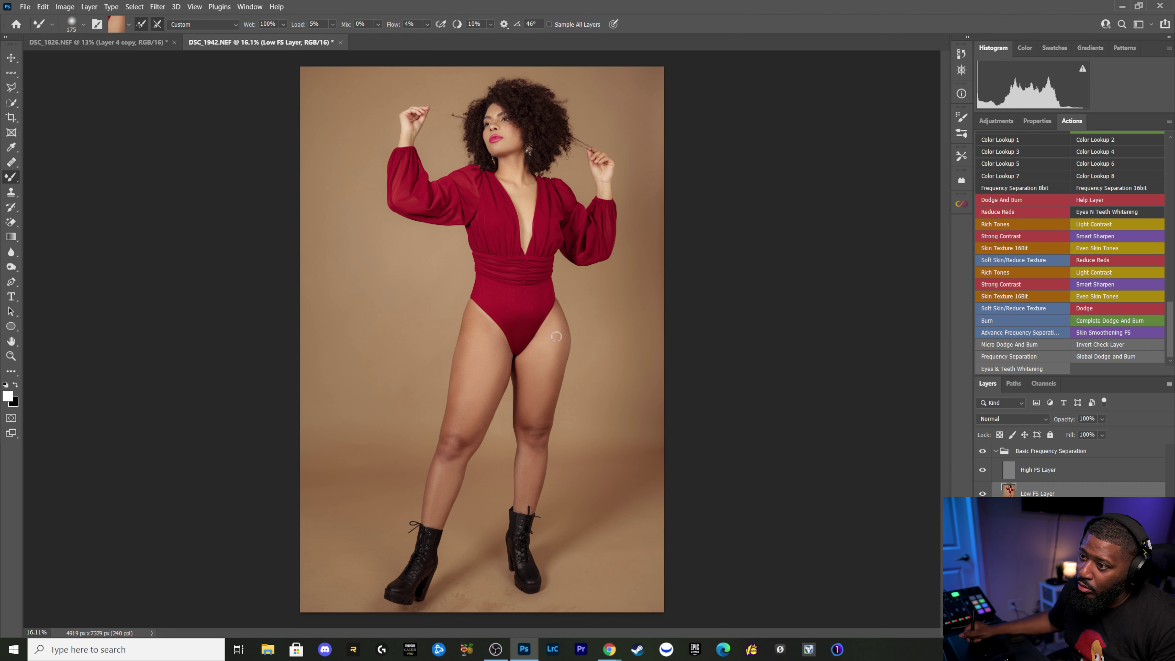
left_click_drag(561, 363, 563, 346)
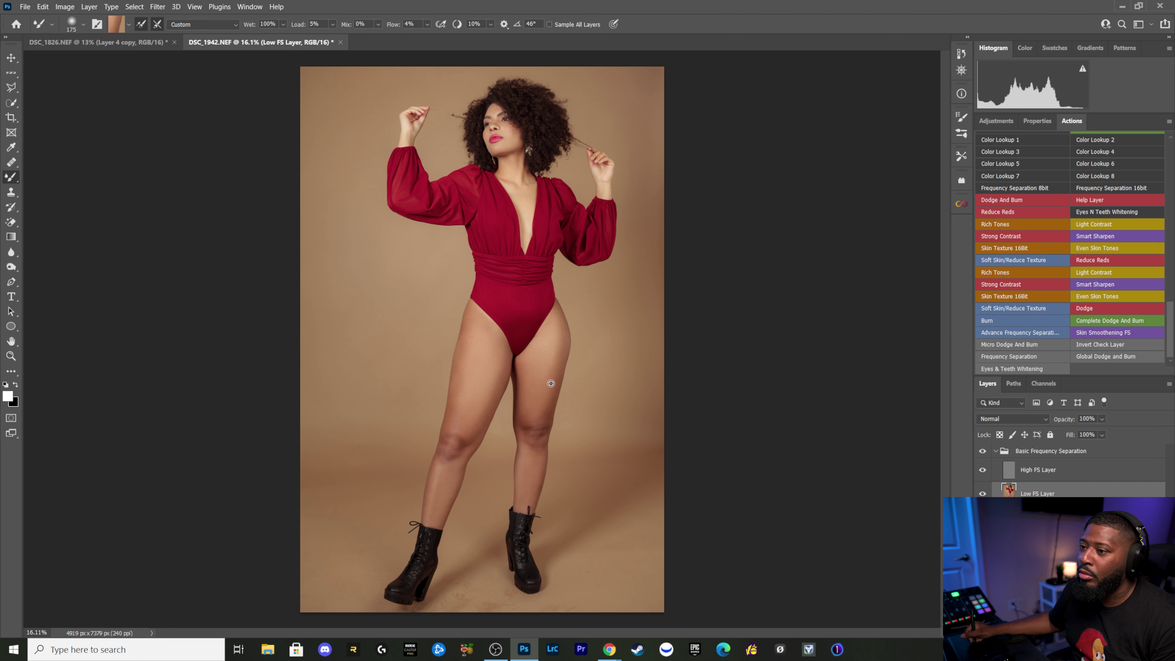
left_click(555, 357, "alt")
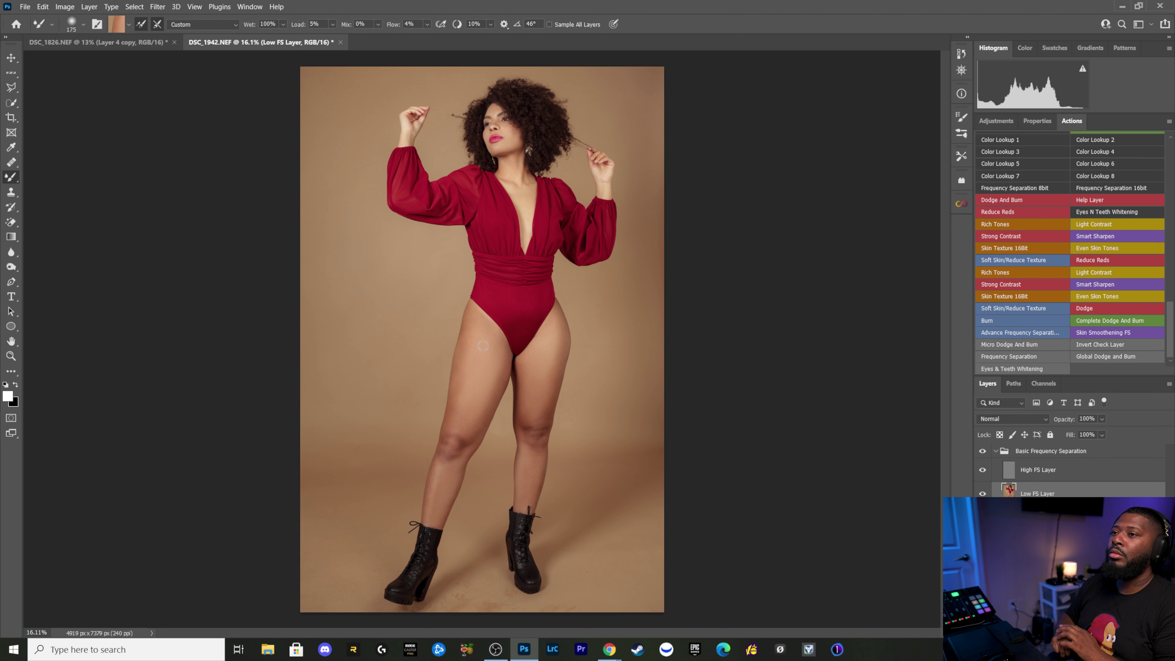
left_click(996, 451)
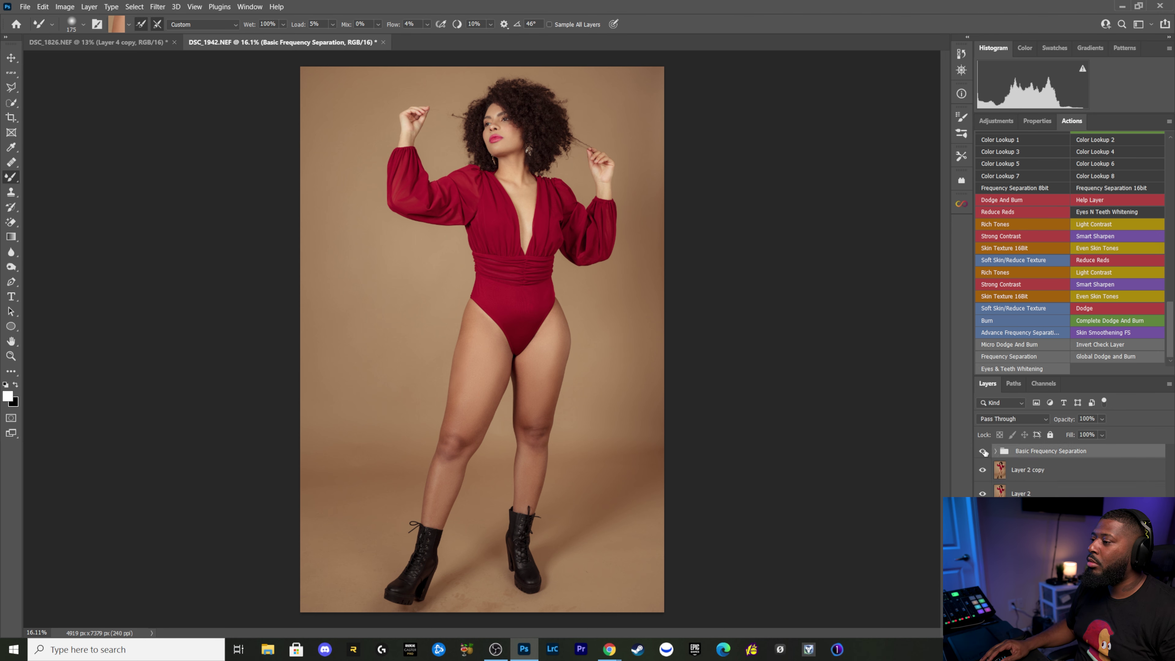
Step: Stamp all visible layers into Layer 3 and duplicate it as the active Layer 3 copy
key("ctrl+alt+shift+e")
key("ctrl+j")
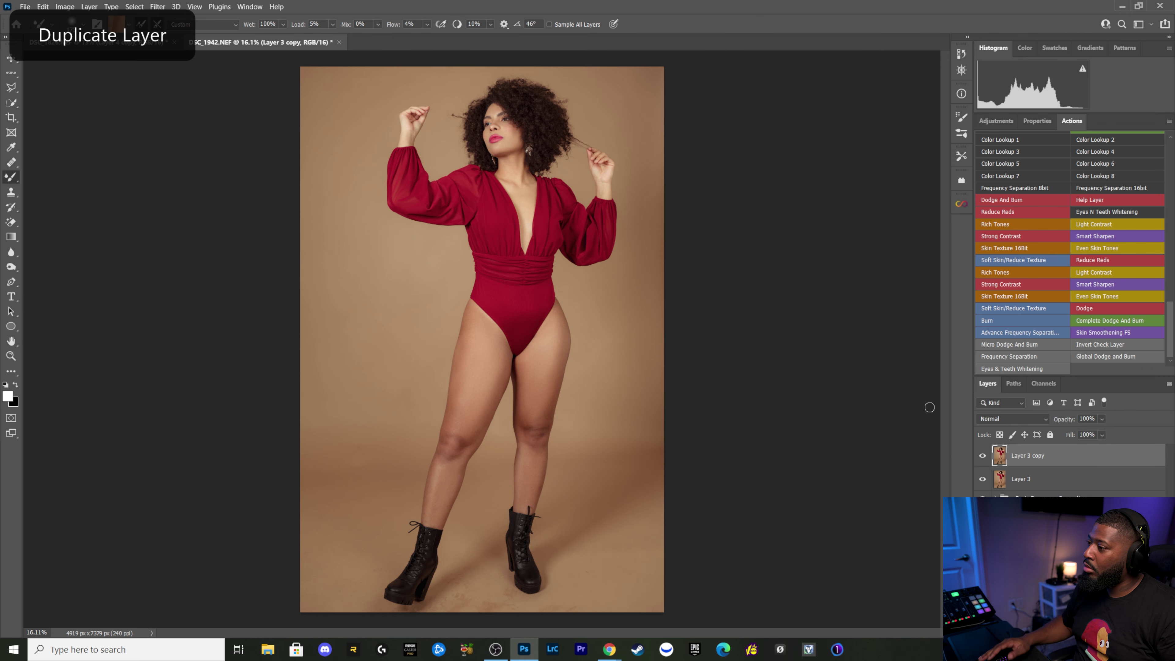
key("alt+bracketleft")
key("alt+bracketleft")
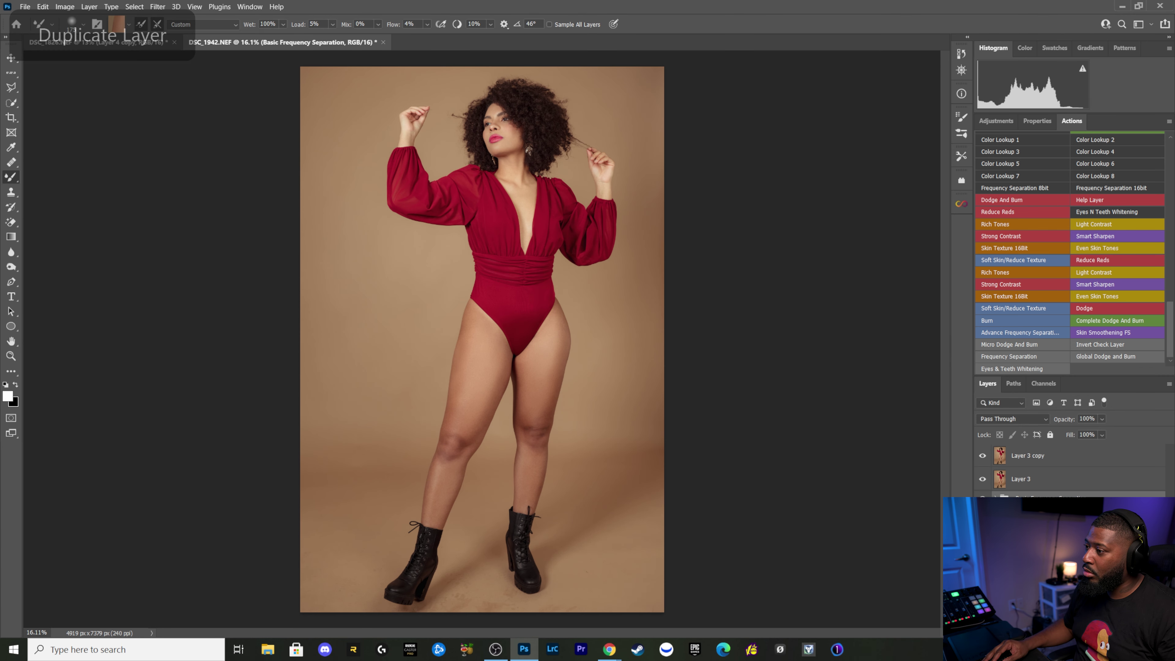
key("alt+bracketright")
key("alt+bracketright")
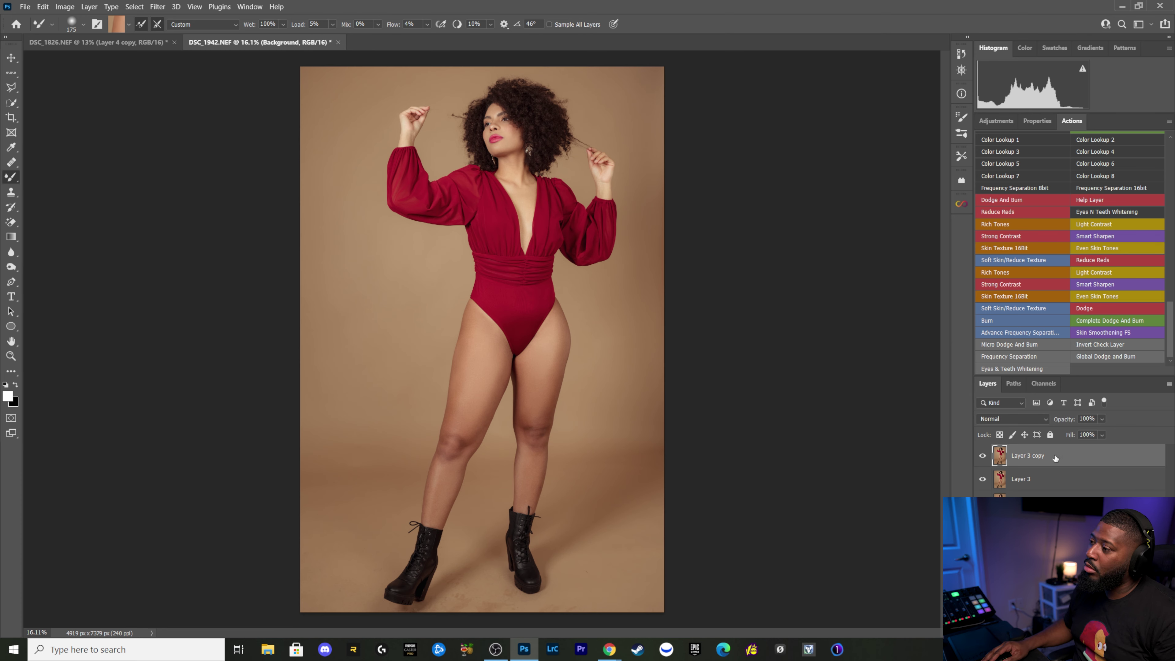
Step: Zoom in to frame the face close up and open the Plugins menu
scroll(506, 220, "up", 3)
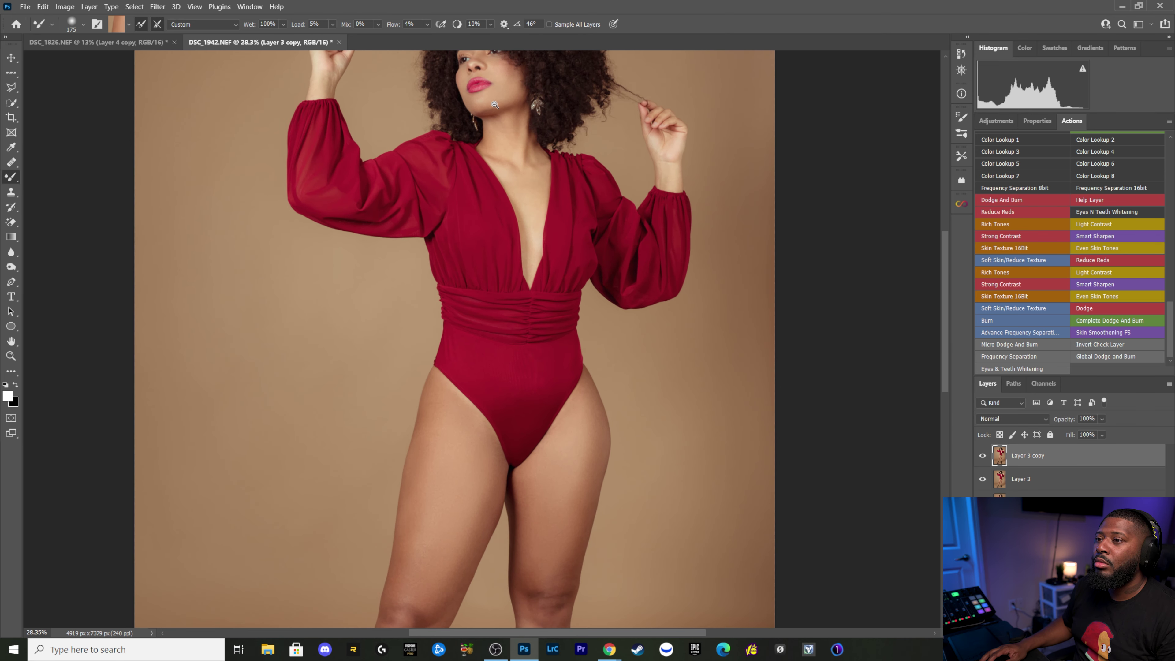
scroll(526, 171, "up", 3)
scroll(525, 171, "down", 3)
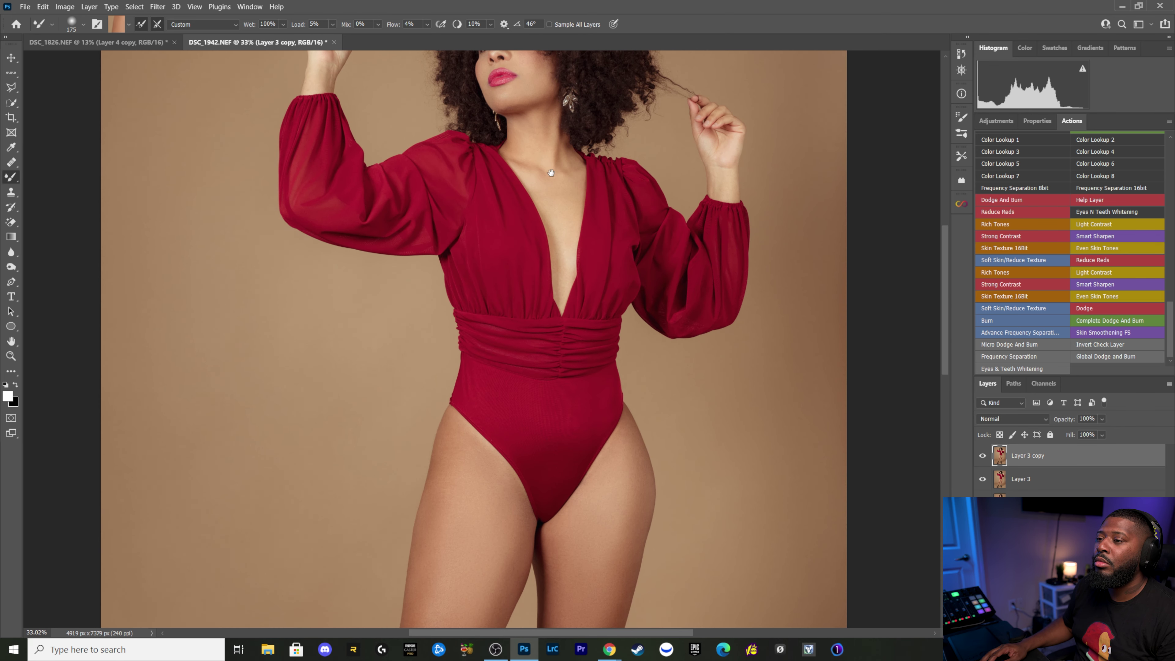
left_click_drag(547, 191, 553, 300)
scroll(553, 300, "up", 2)
scroll(553, 300, "up", 2)
left_click_drag(551, 240, 531, 294)
scroll(527, 239, "up", 2)
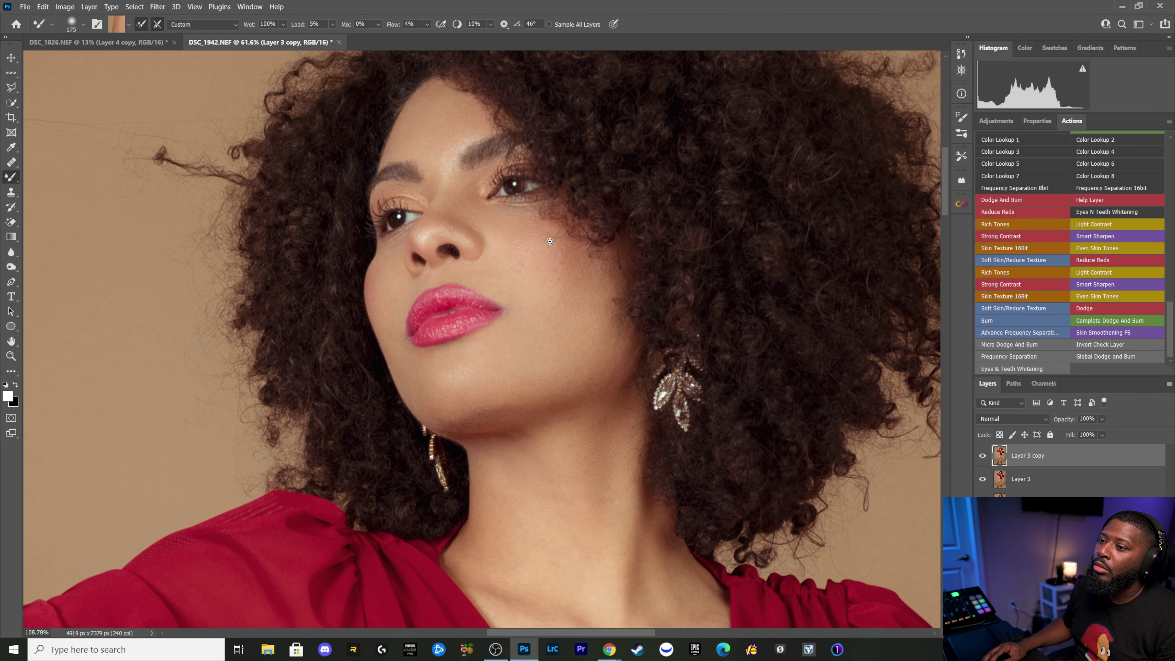
left_click_drag(537, 242, 537, 271)
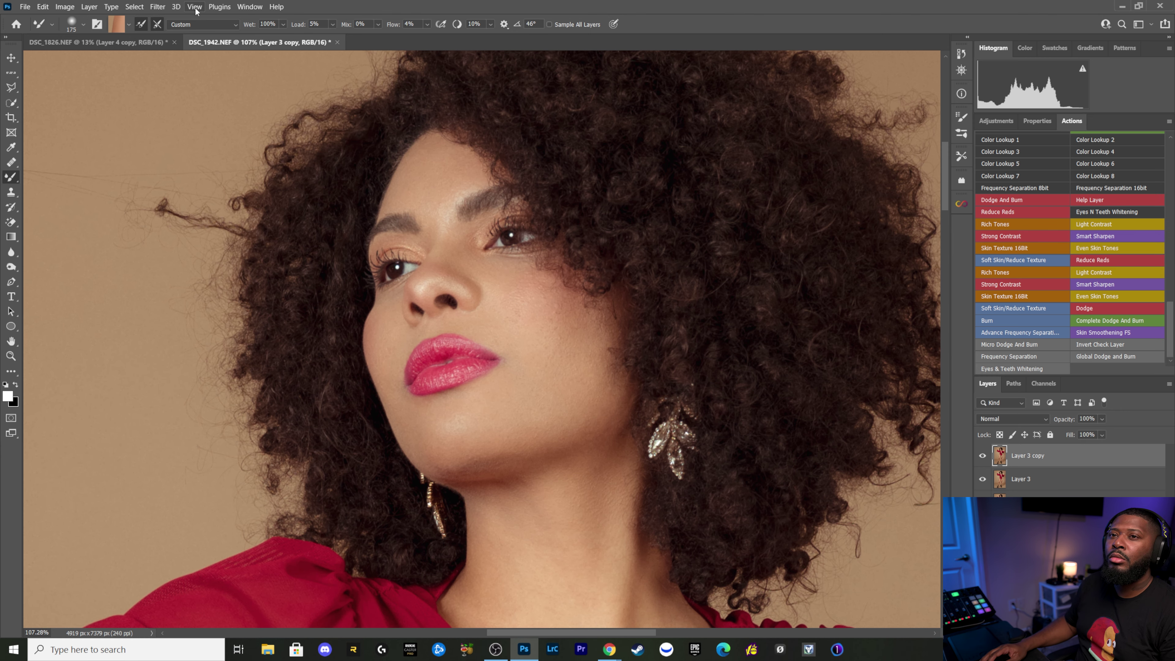
left_click(175, 7)
mouse_move(220, 7)
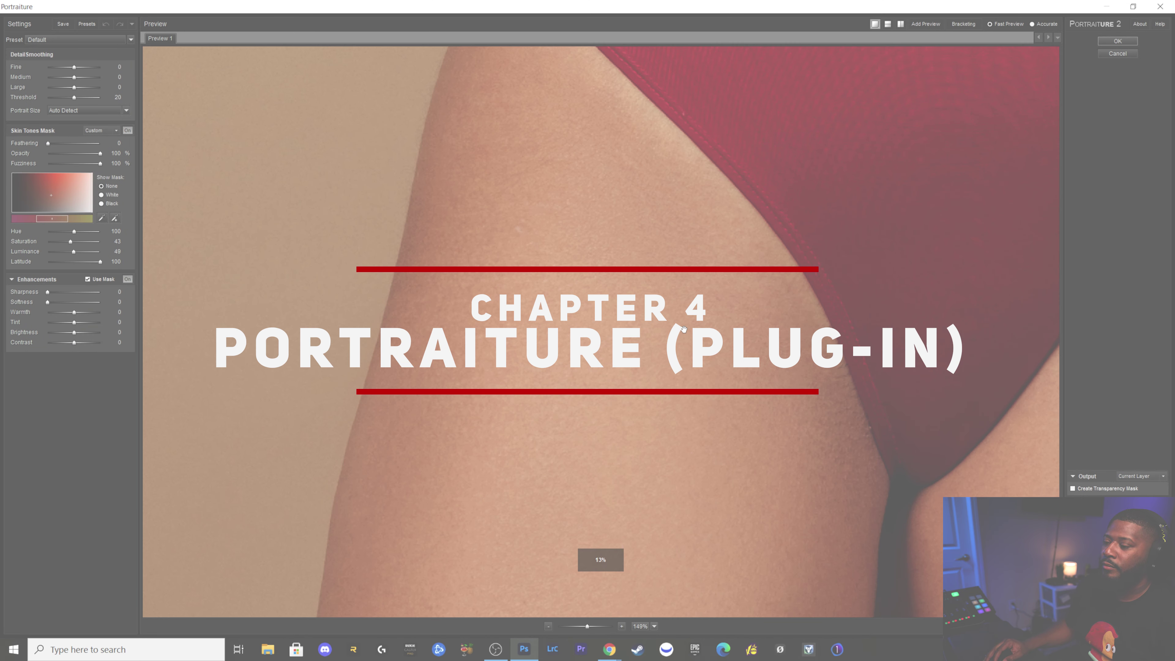
Step: Show the whole head in the preview and sample cheek and jaw for the Skin Tones Mask
mouse_move(683, 328)
left_mouse_down()
mouse_move(708, 103)
mouse_move(692, 225)
mouse_move(657, 205)
mouse_move(598, 242)
mouse_move(590, 497)
left_mouse_up()
left_click_drag(587, 626, 585, 625)
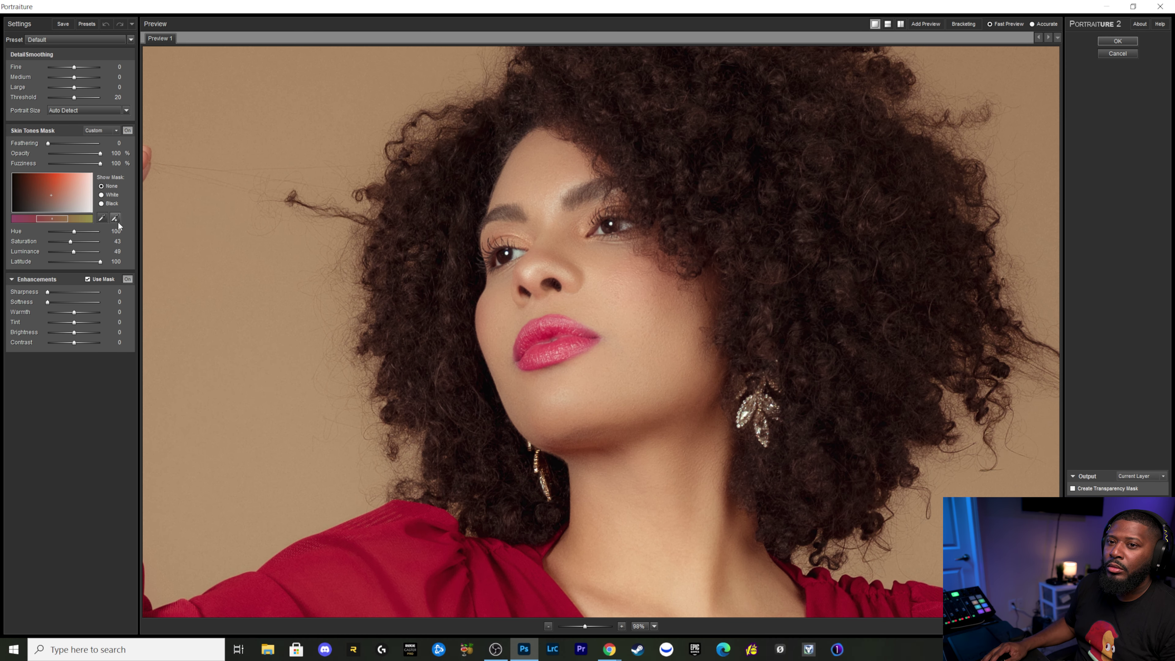
left_click(115, 218)
left_click(637, 326)
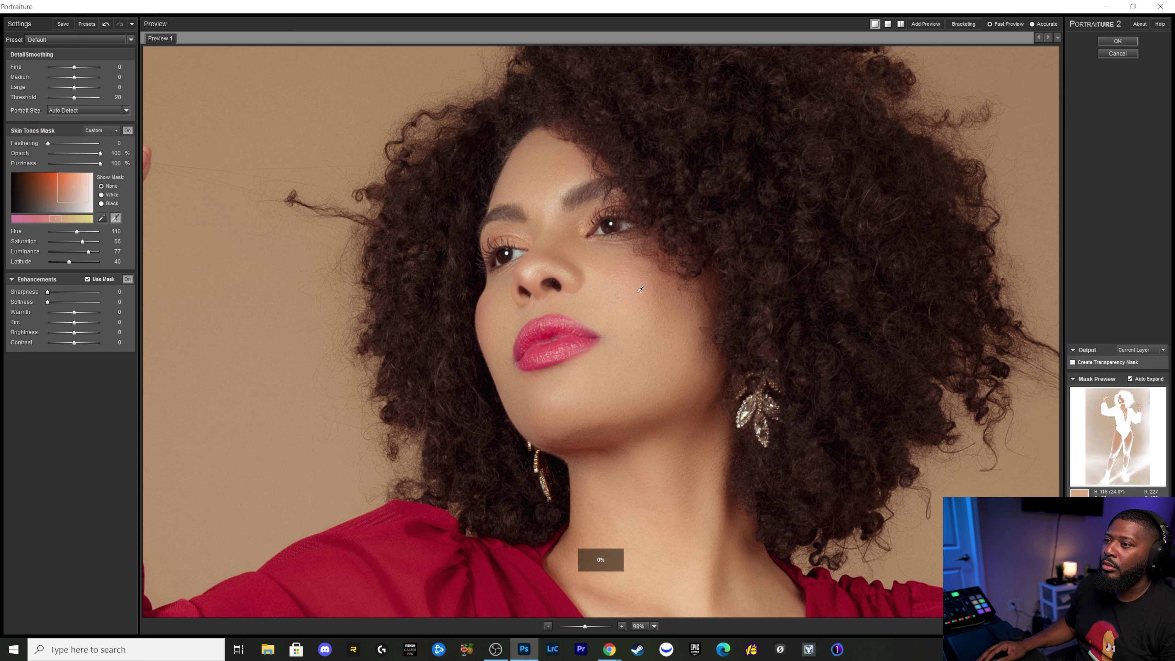
left_click(685, 464)
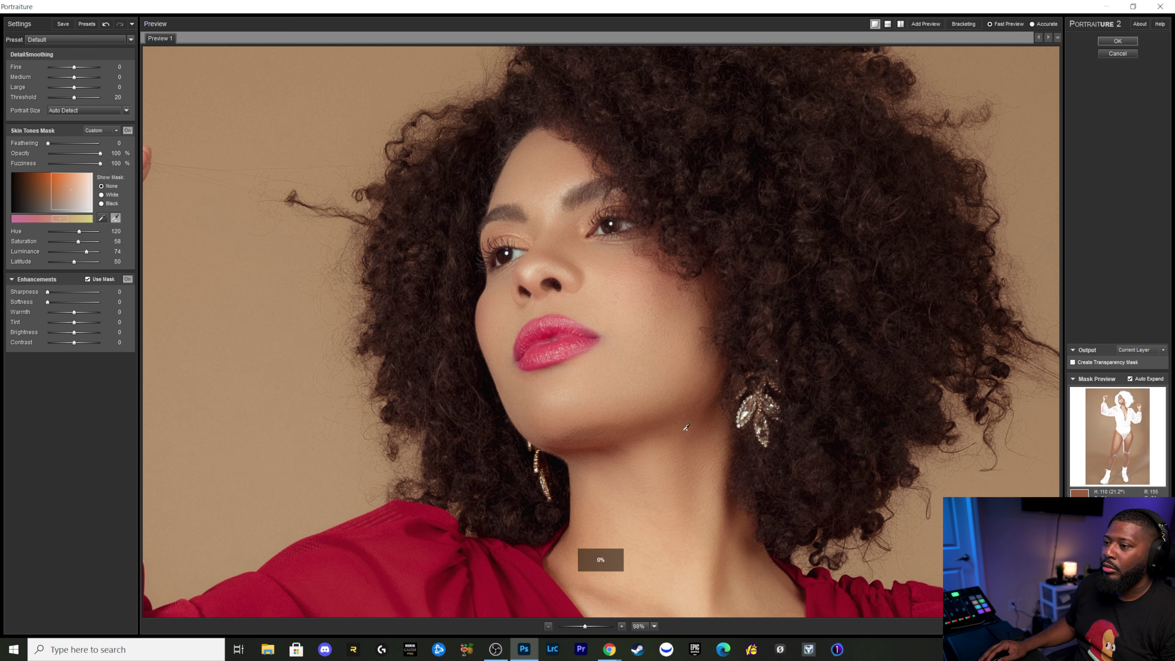
left_click(525, 428)
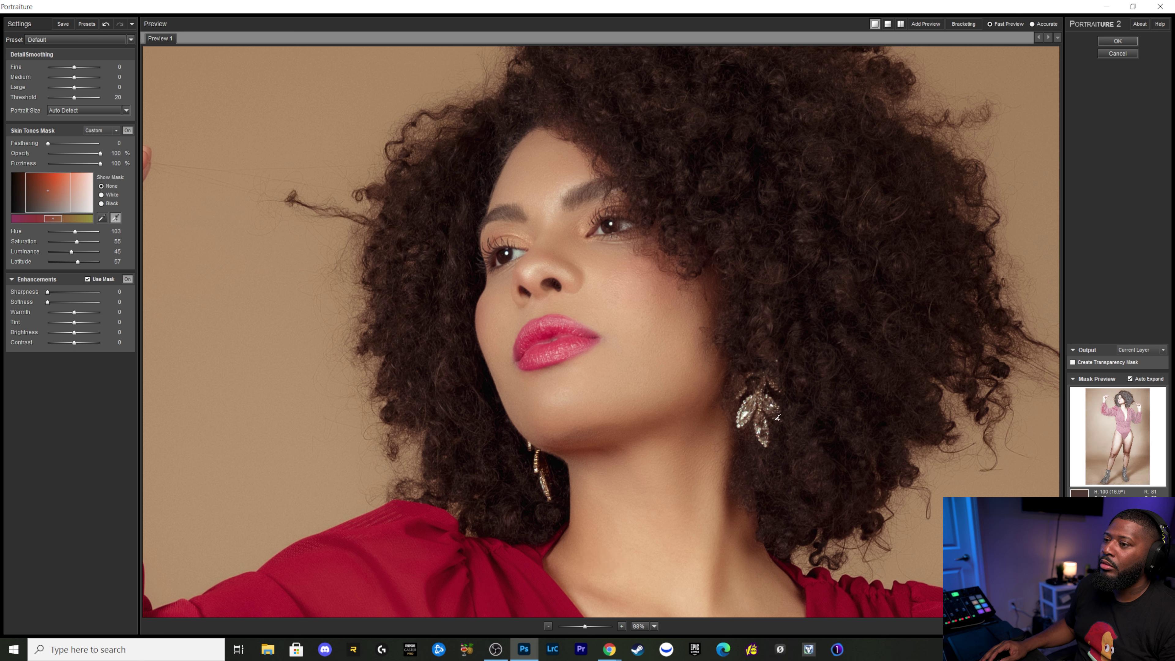
Step: Review the Portraiture preview and apply the smoothing to Layer 3 copy
scroll(658, 549, "down", 5)
scroll(653, 265, "down", 5)
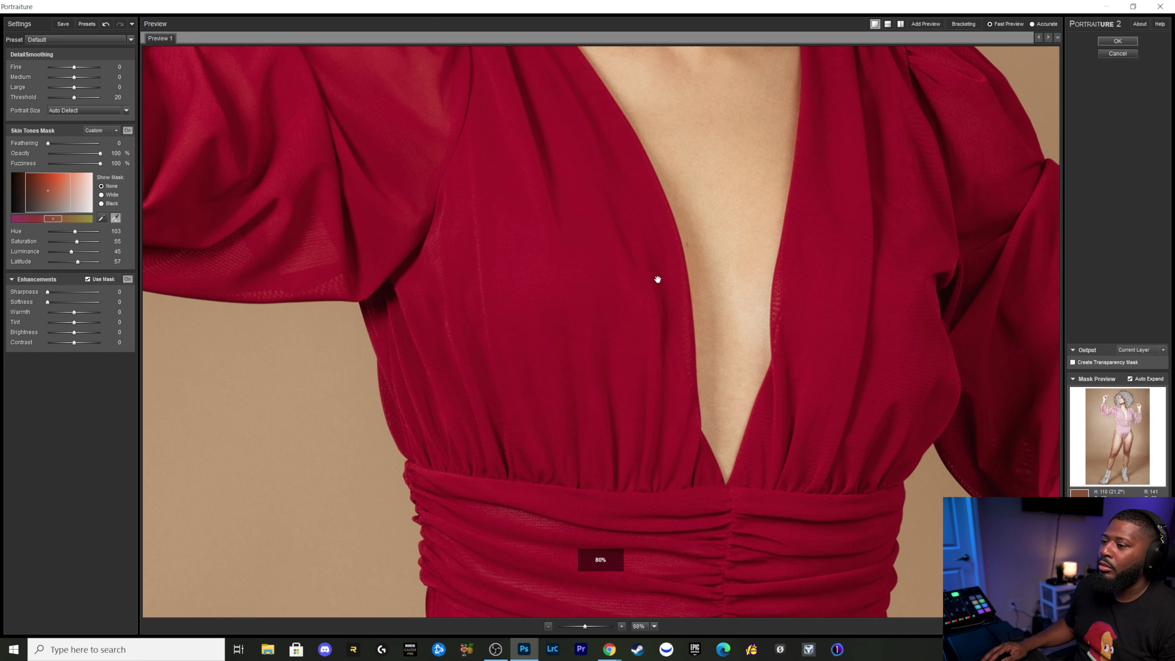
scroll(666, 223, "down", 1)
scroll(608, 228, "down", 5)
scroll(558, 203, "down", 5)
scroll(558, 204, "down", 3)
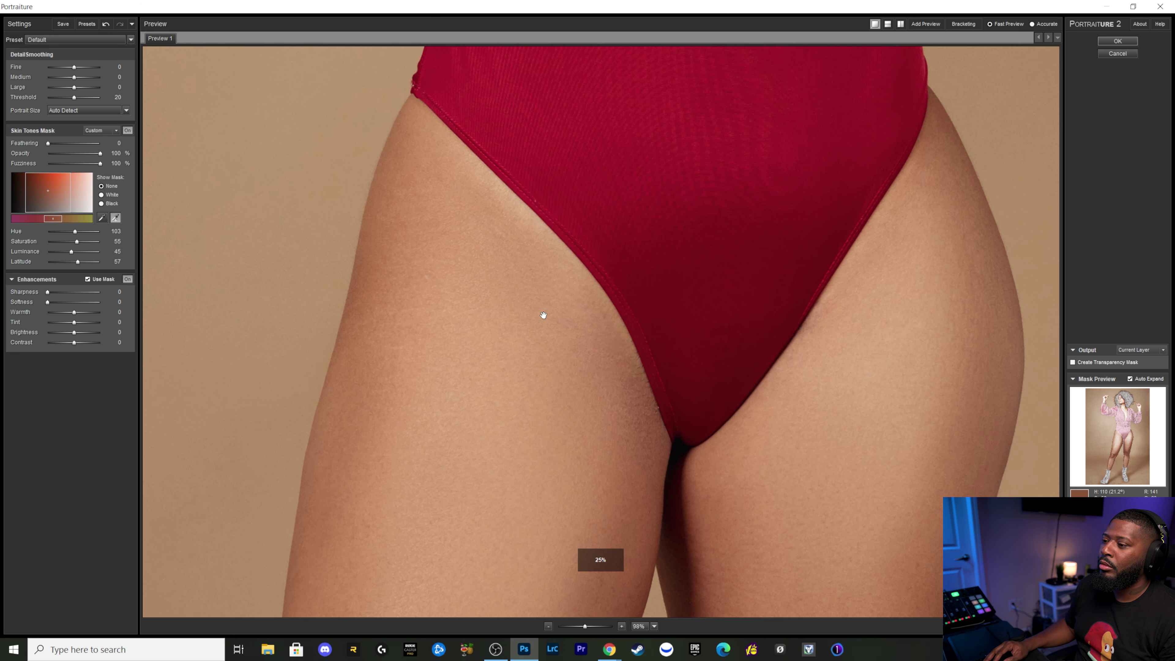
scroll(543, 305, "down", 2)
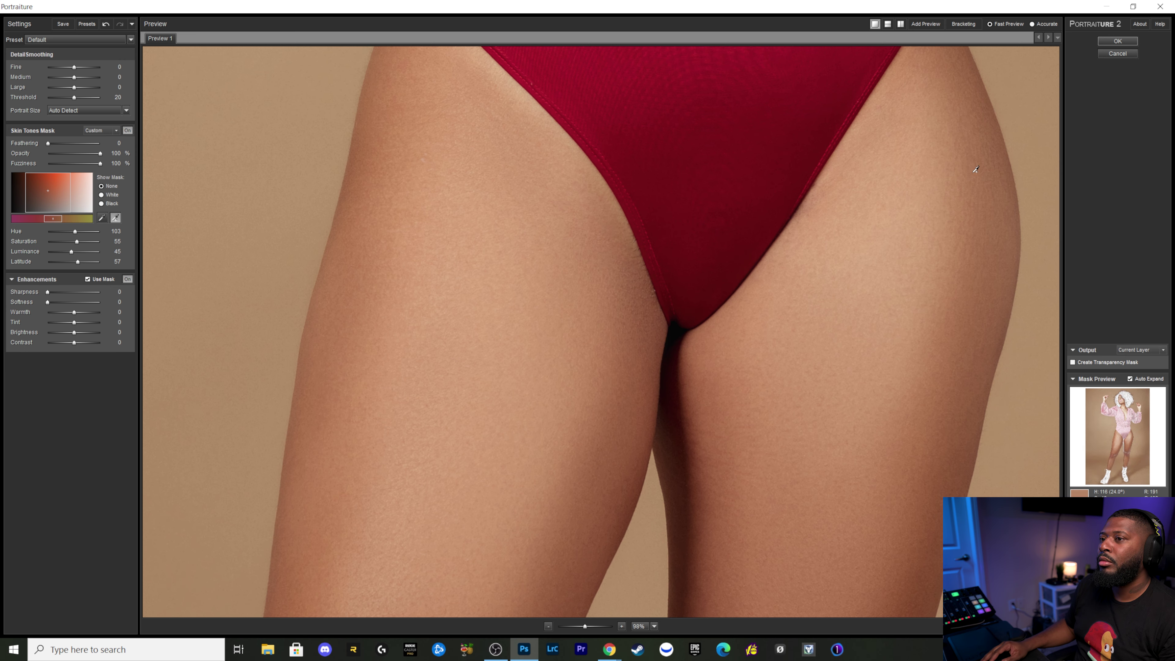
left_click(1119, 41)
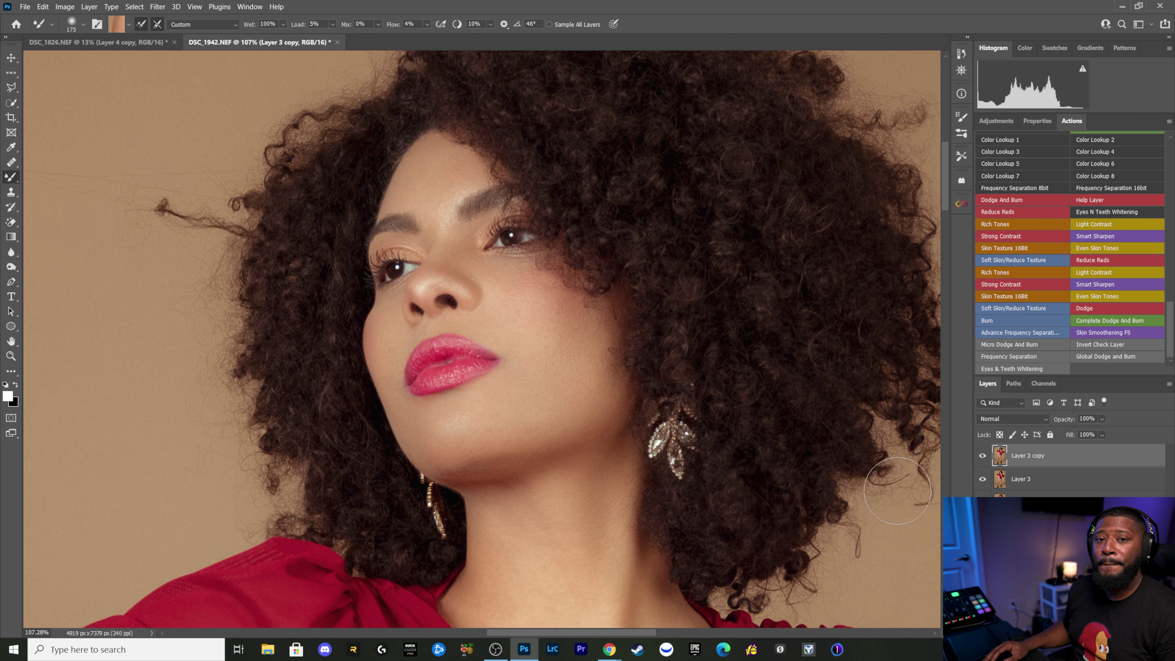
Step: Add a black layer mask to Layer 3 copy and set the Brush to 100% opacity
key("ctrl+shift+m")
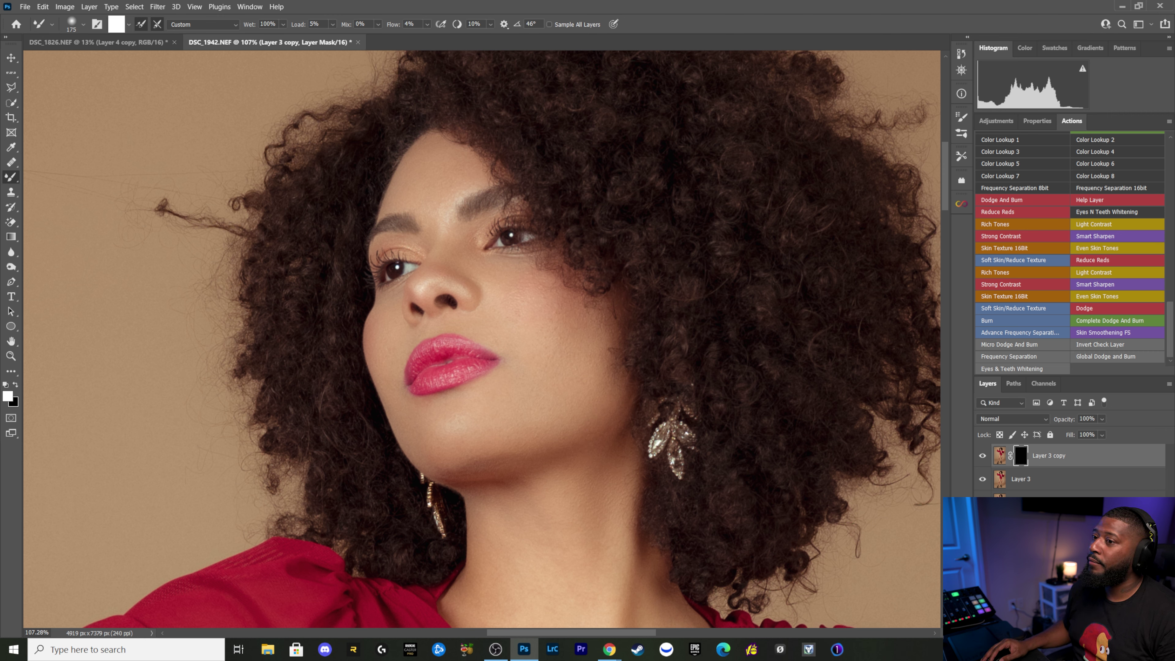
right_click(9, 181)
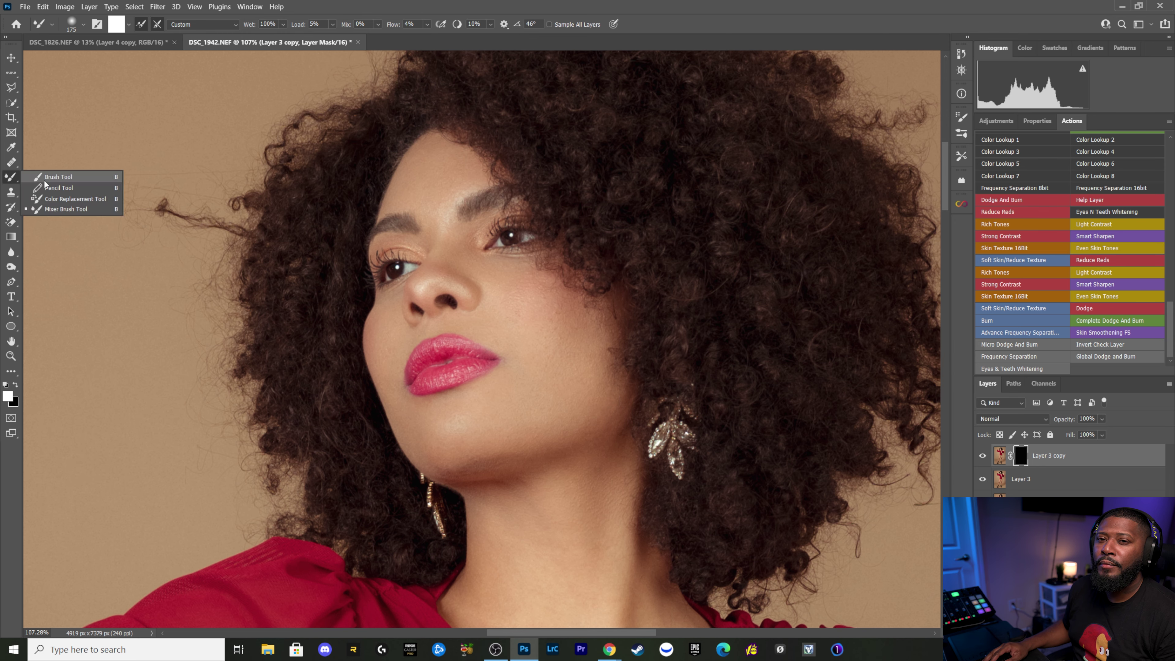
left_click(51, 175)
key("0")
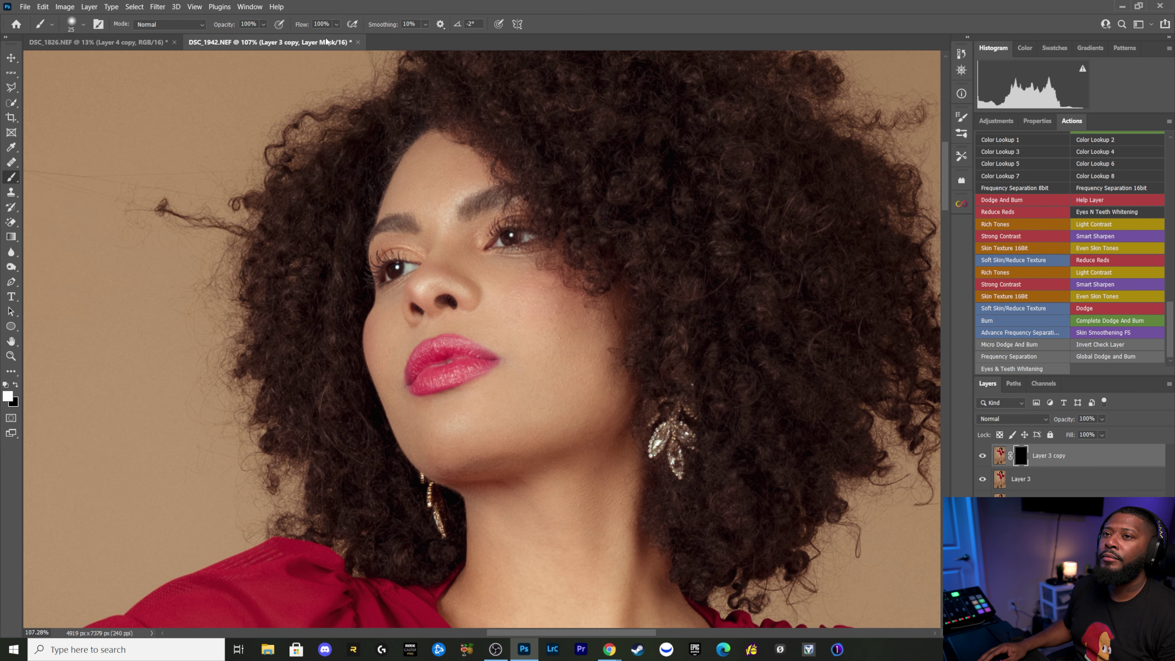
left_click_drag(479, 298, 569, 314)
scroll(575, 349, "up", 3)
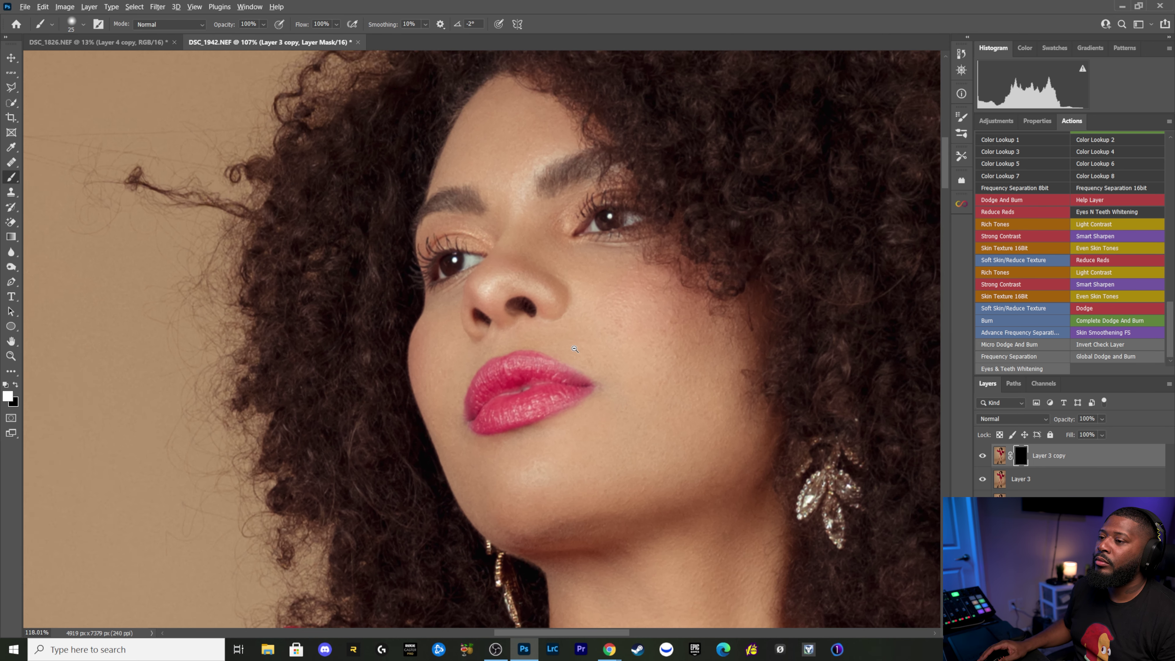
key("bracketright")
key("bracketright")
key("bracketright")
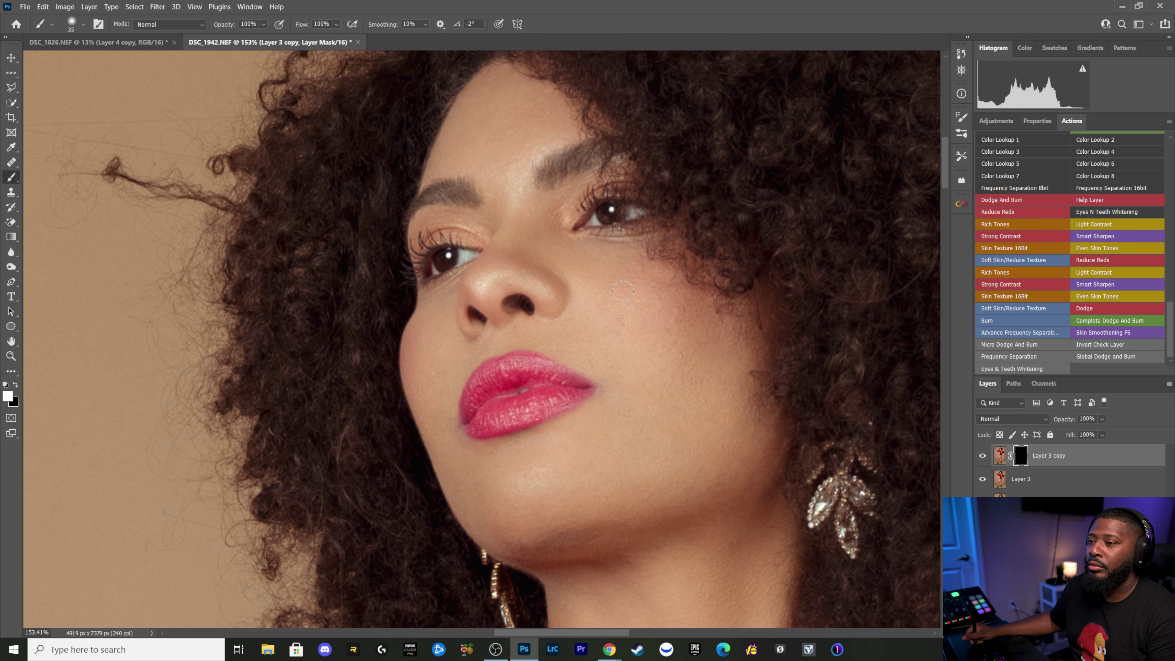
Step: Paint white on the mask over under-eye, cheeks, upper lip and jaw, checking the overlay
key("backslash")
key("backslash")
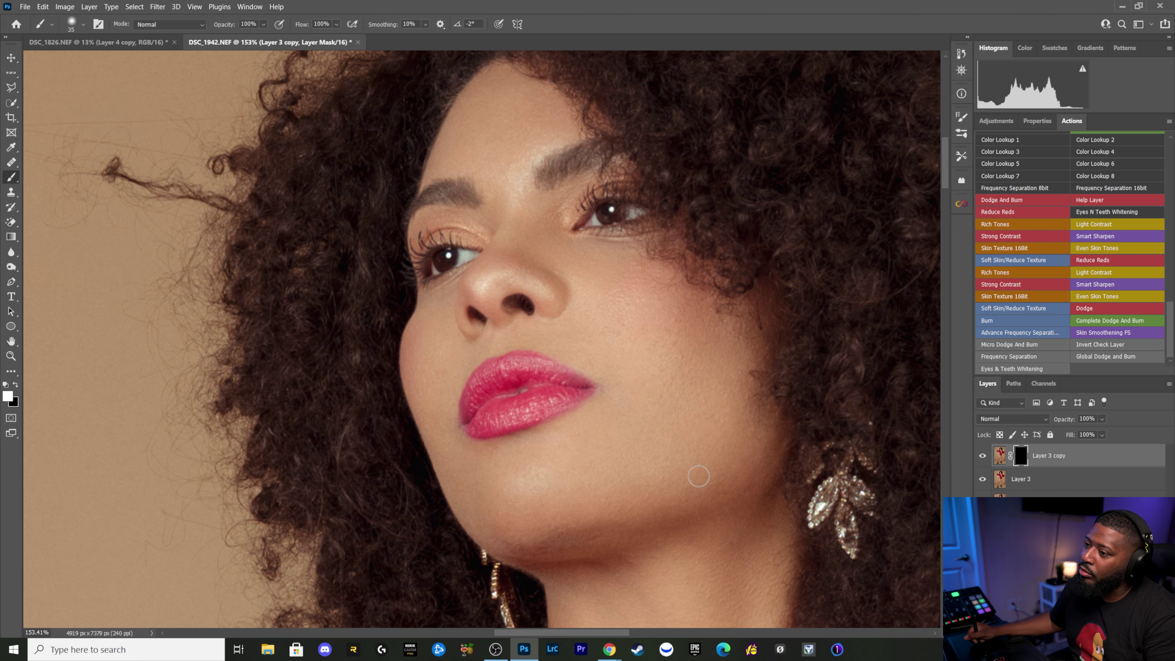
key("backslash")
key("backslash")
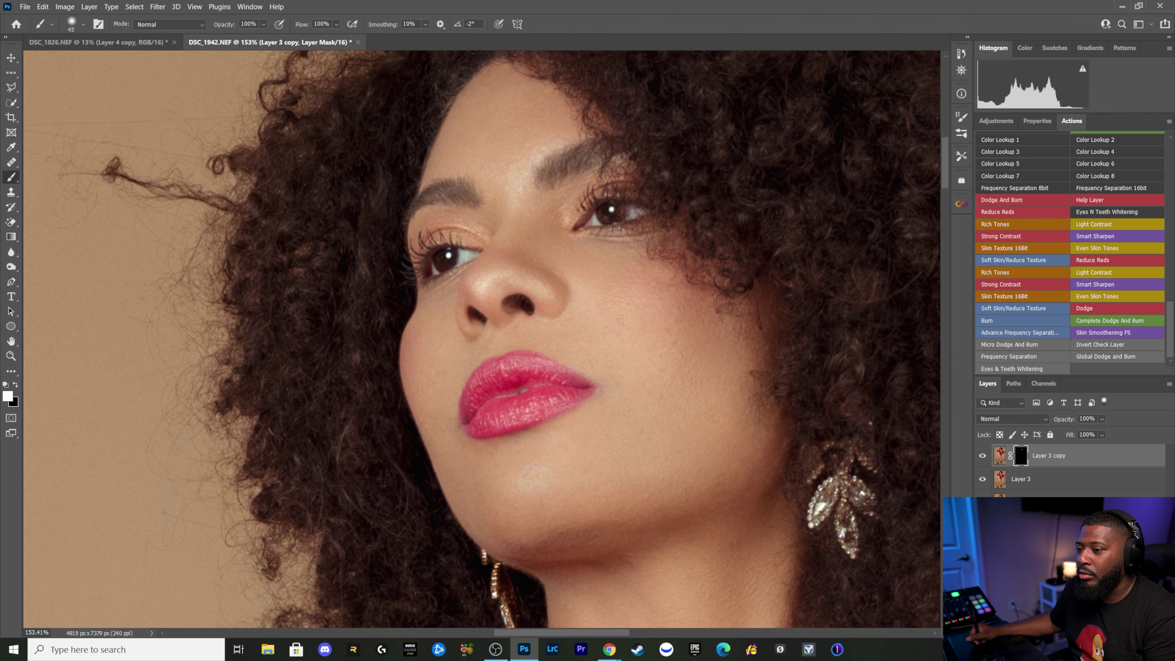
key("bracketright")
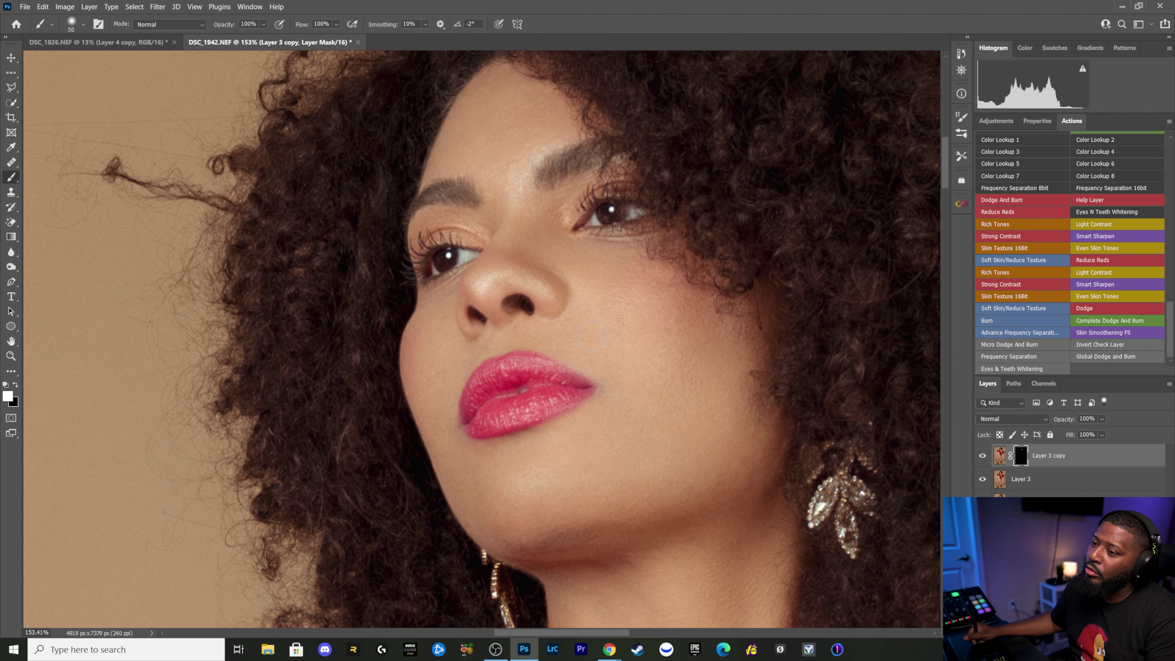
key("bracketleft")
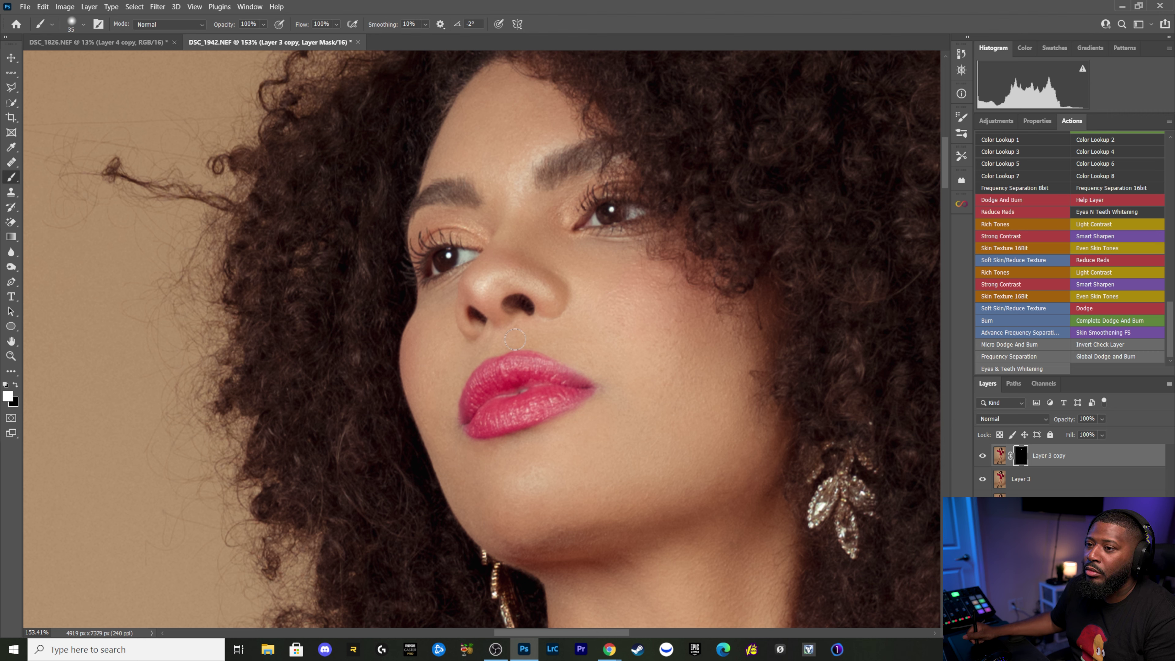
key("bracketright")
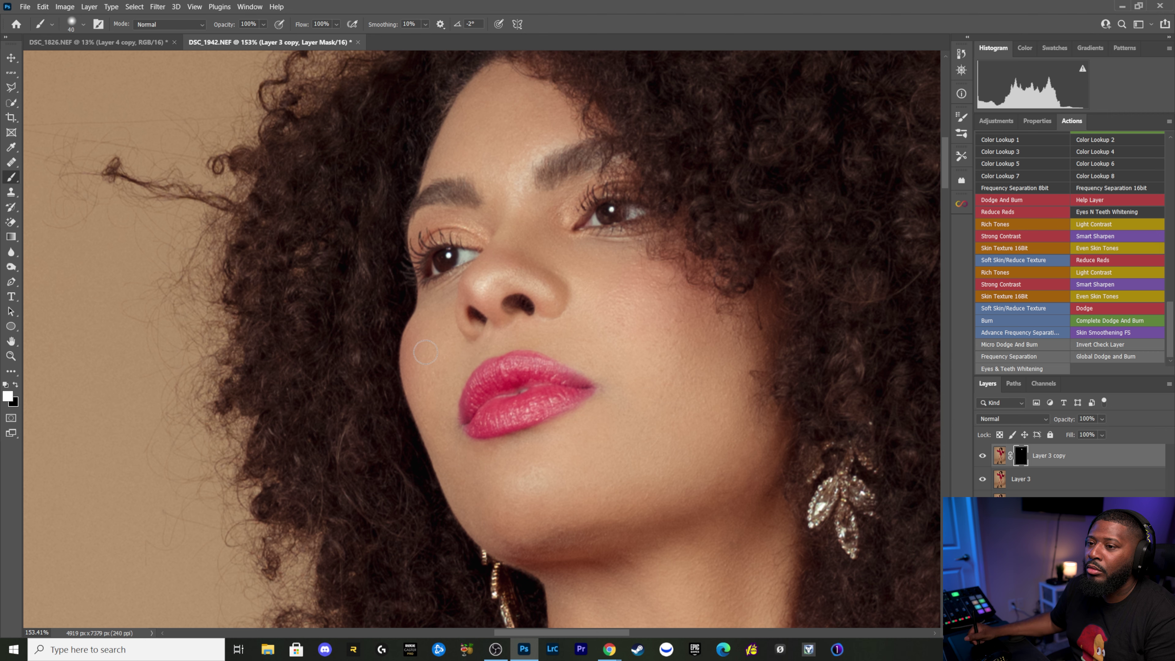
key("bracketleft")
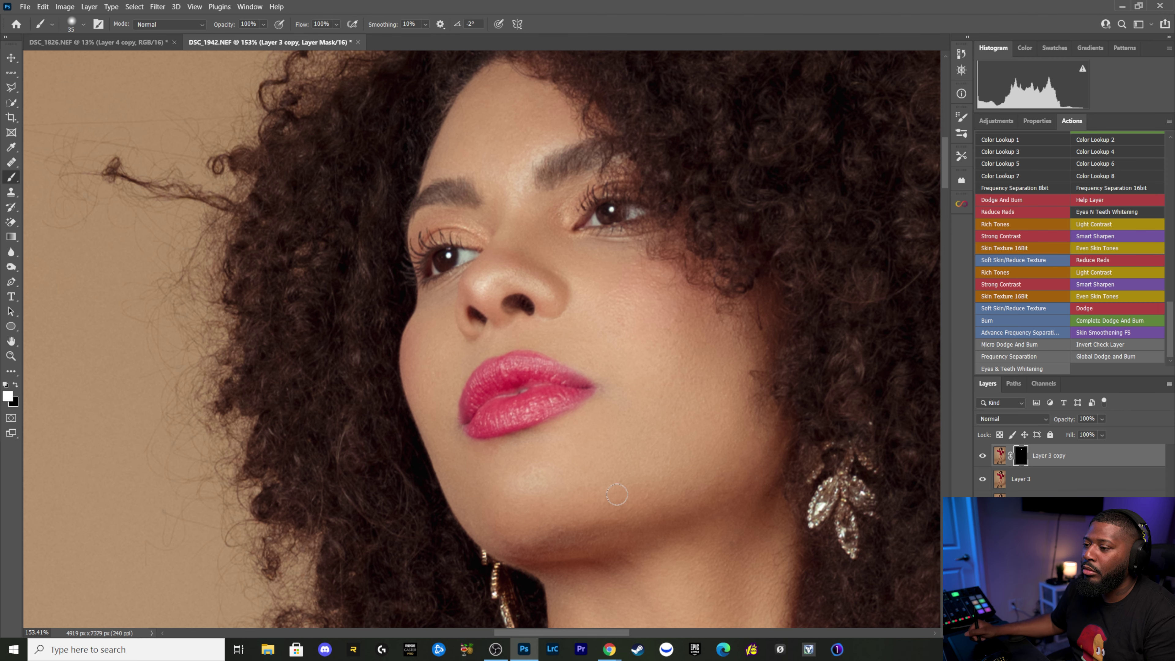
key("bracketleft")
key("x")
key("backslash")
key("backslash")
key("x")
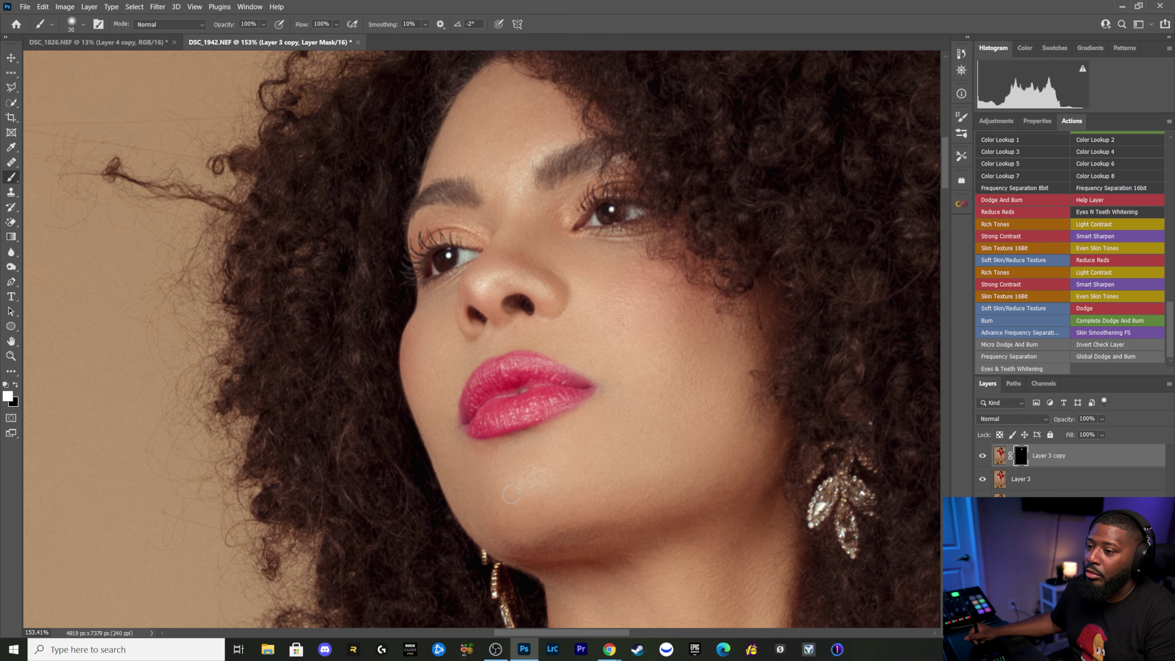
Step: Paint white over the cheeks, toggling the mask overlay to check coverage
key("x")
key("backslash")
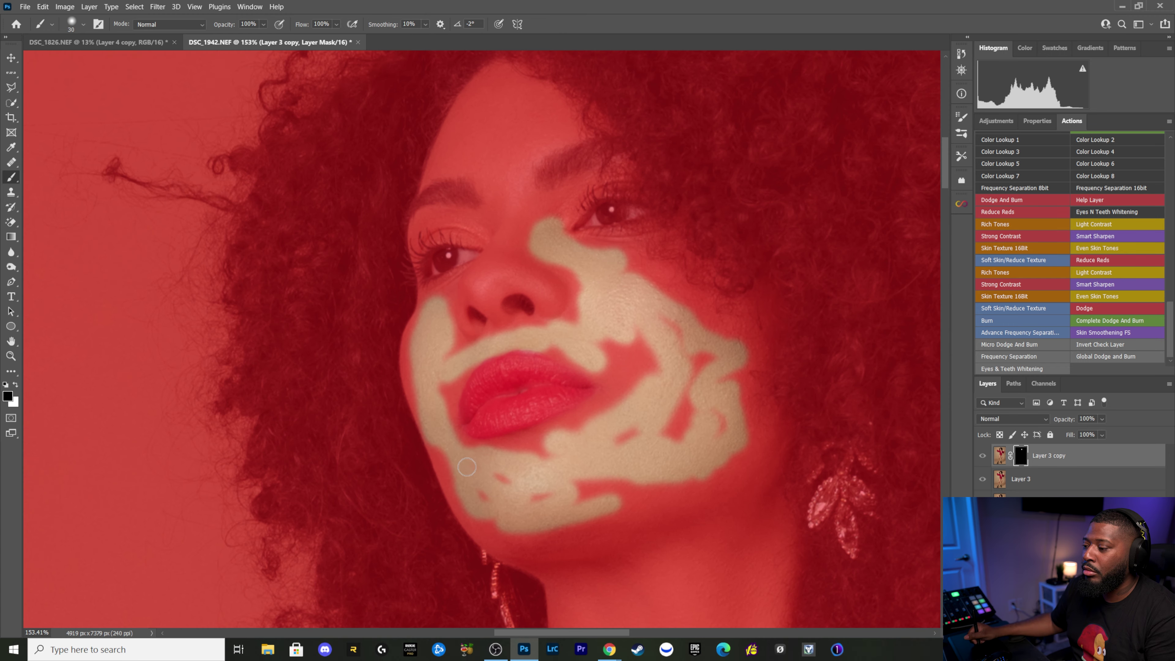
key("x")
key("backslash")
key("x")
key("backslash")
key("x")
key("backslash")
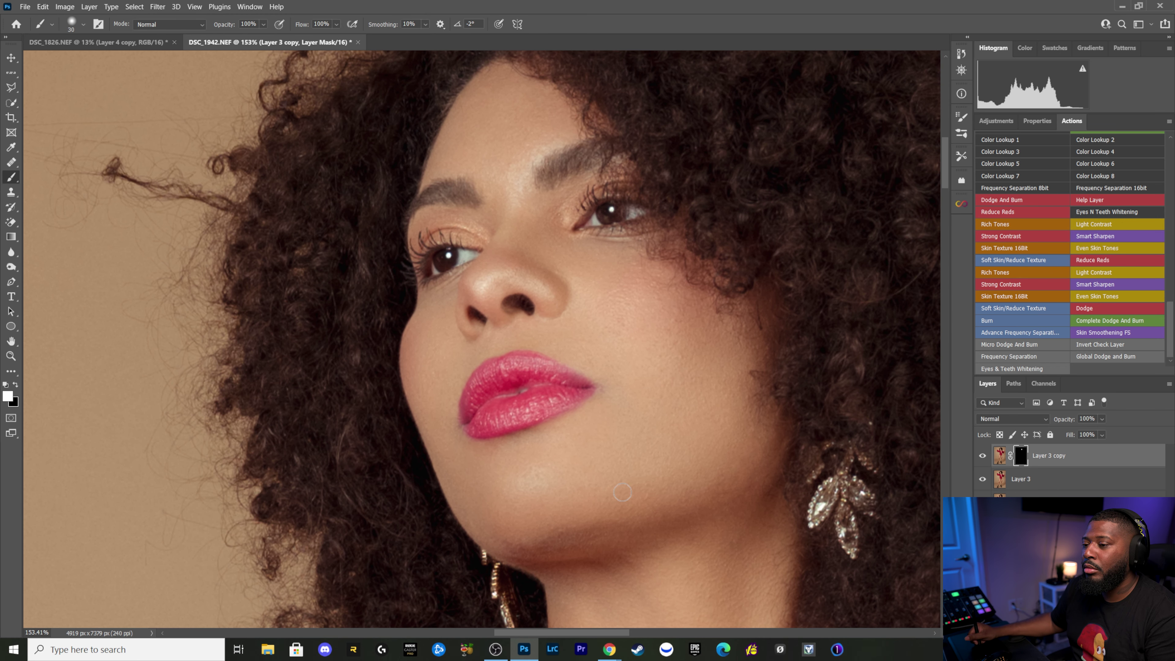
key("x")
key("backslash")
key("x")
key("backslash")
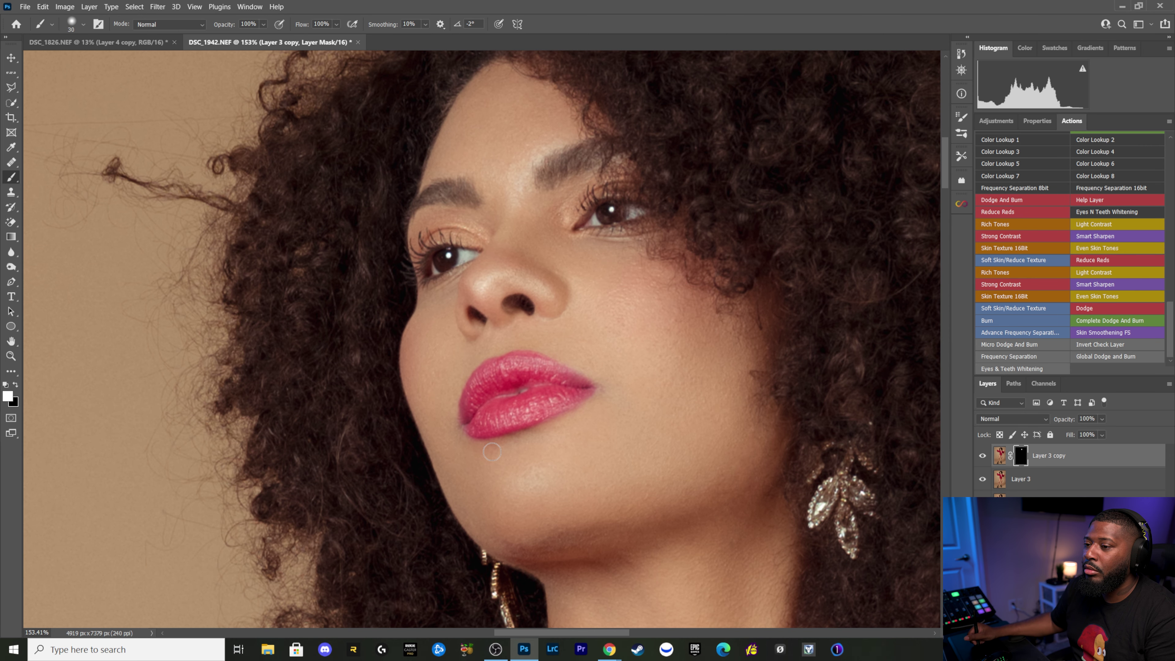
key("backslash")
key("bracketright")
key("backslash")
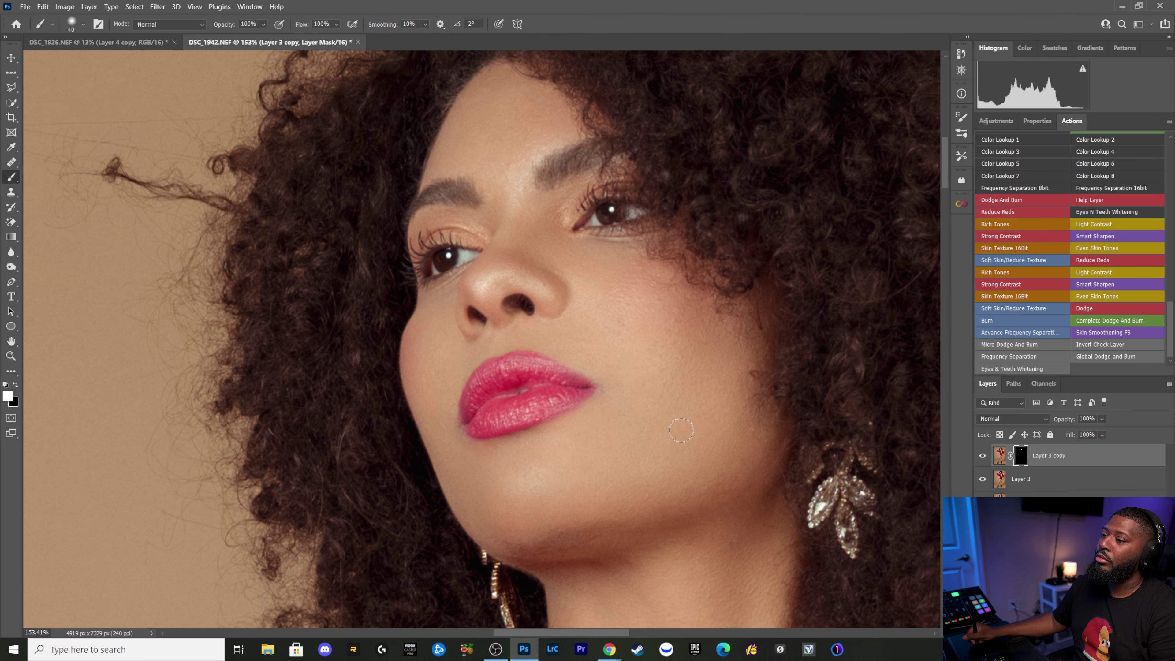
Step: Refine the mask around the lips and chin with a smaller brush, correcting edges in black
key("x")
key("backslash")
key("backslash")
key("x")
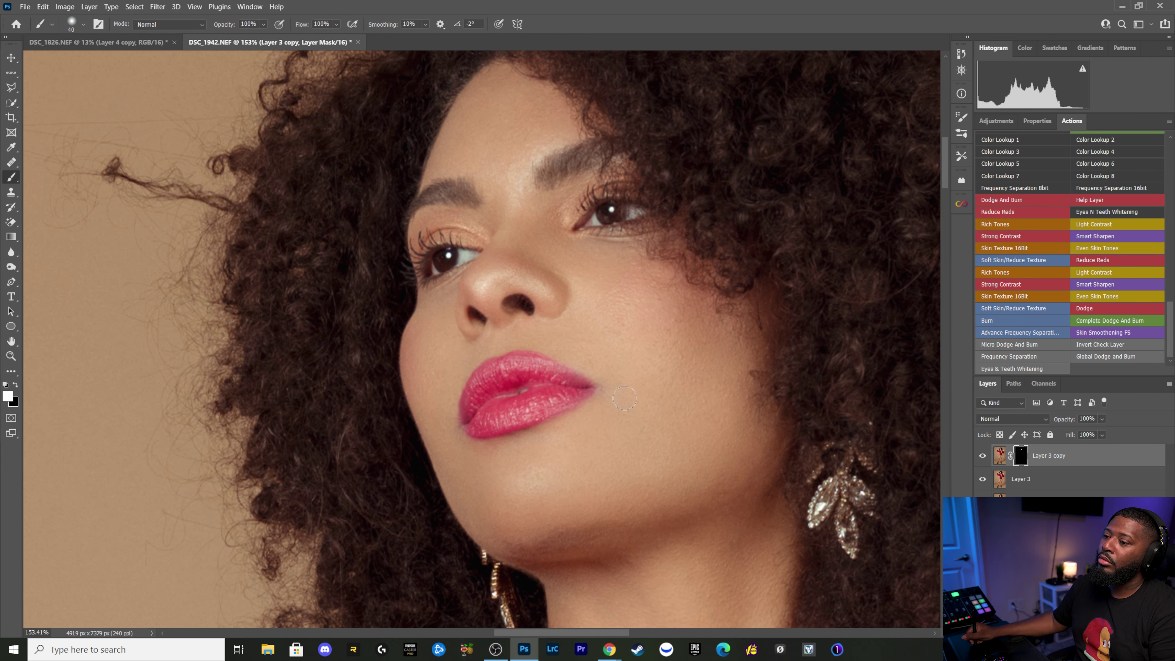
key("x")
key("backslash")
key("x")
key("backslash")
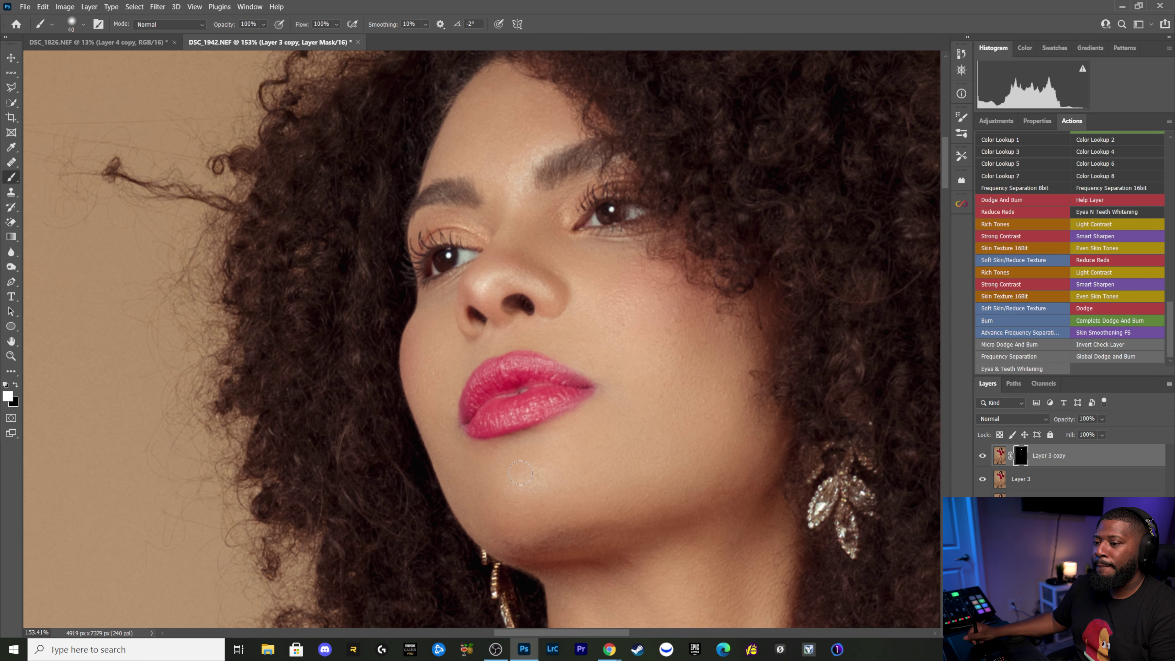
key("backslash")
key("backslash")
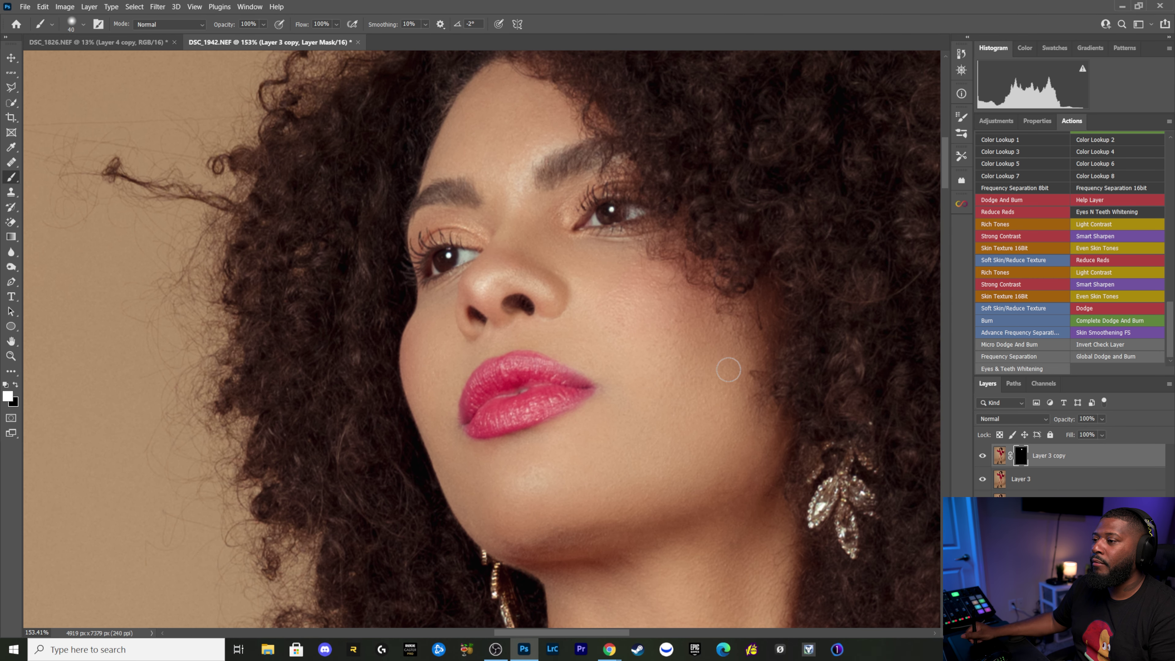
key("backslash")
key("backslash")
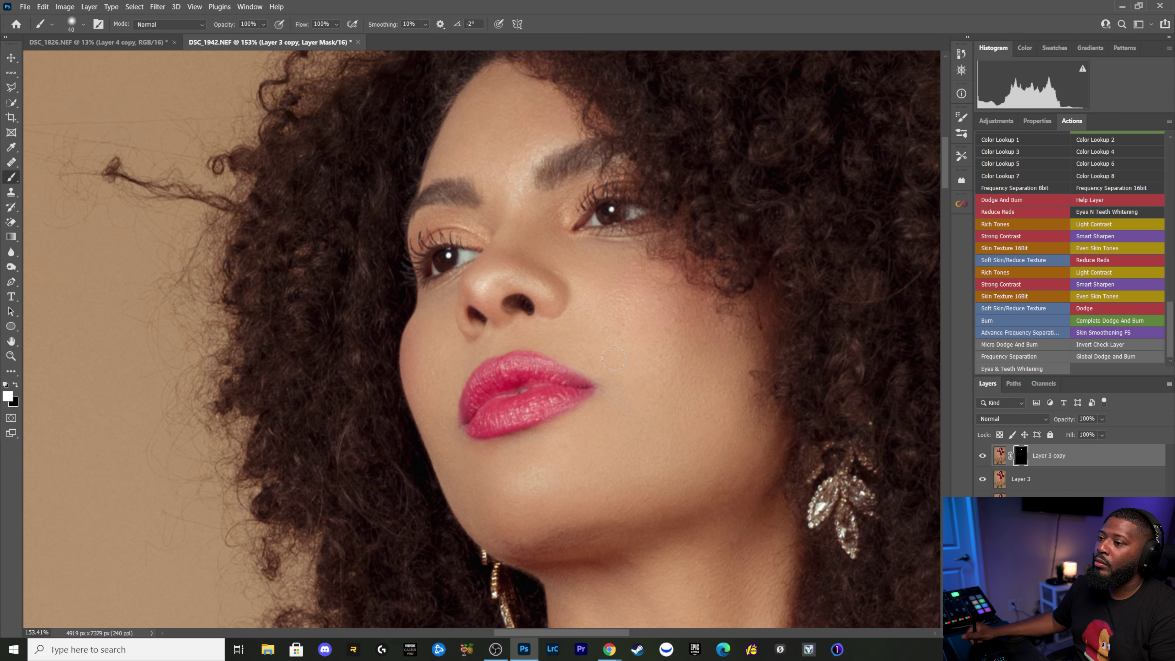
key("backslash")
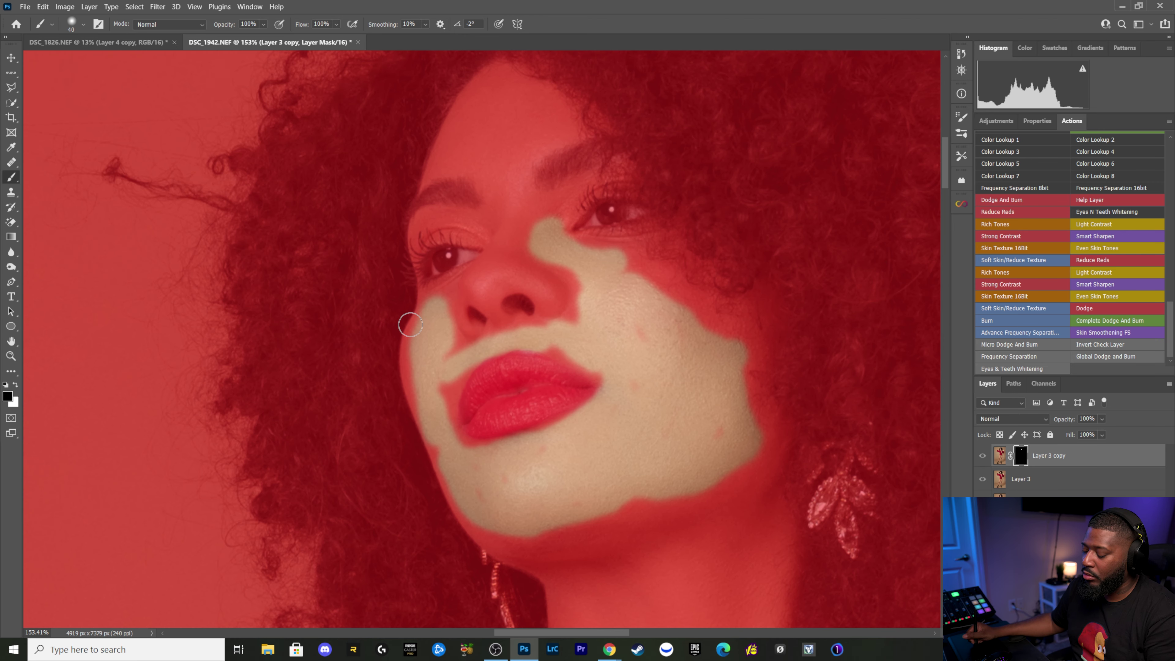
key("backslash")
key("bracketleft")
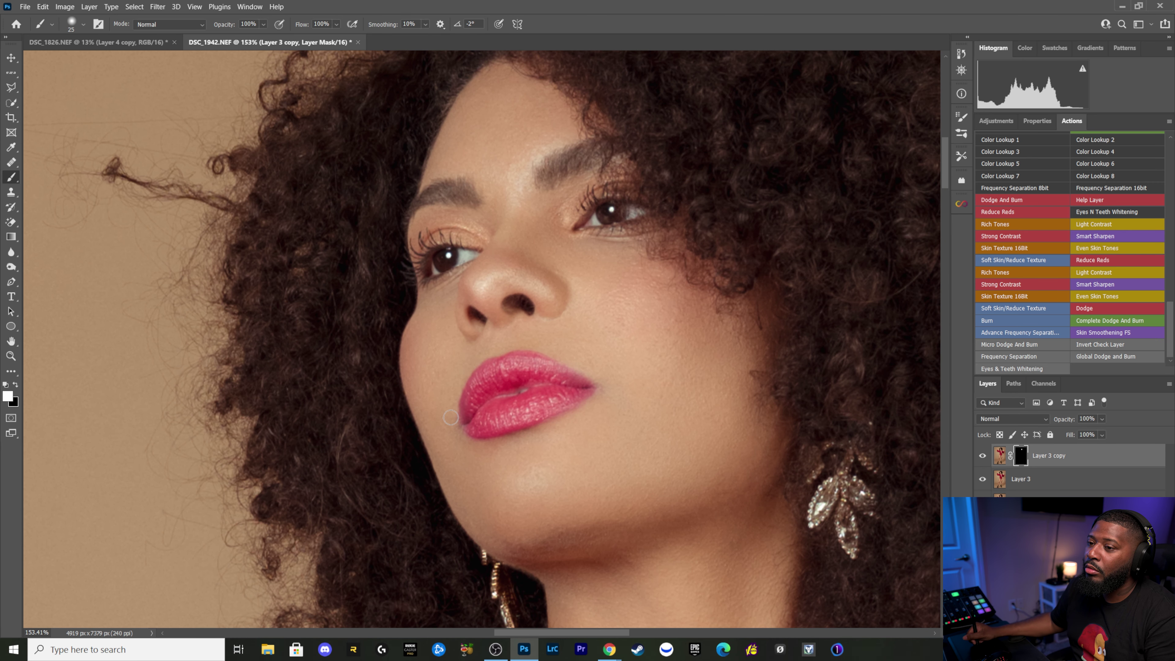
key("backslash")
key("backslash")
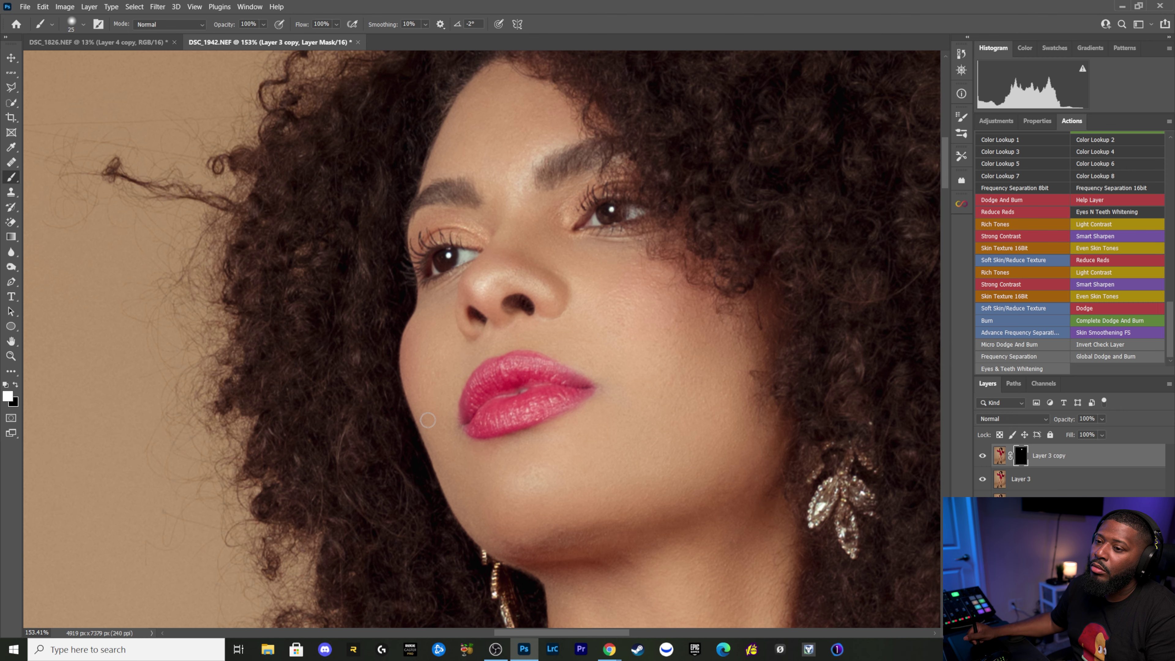
key("x")
key("backslash")
key("x")
key("backslash")
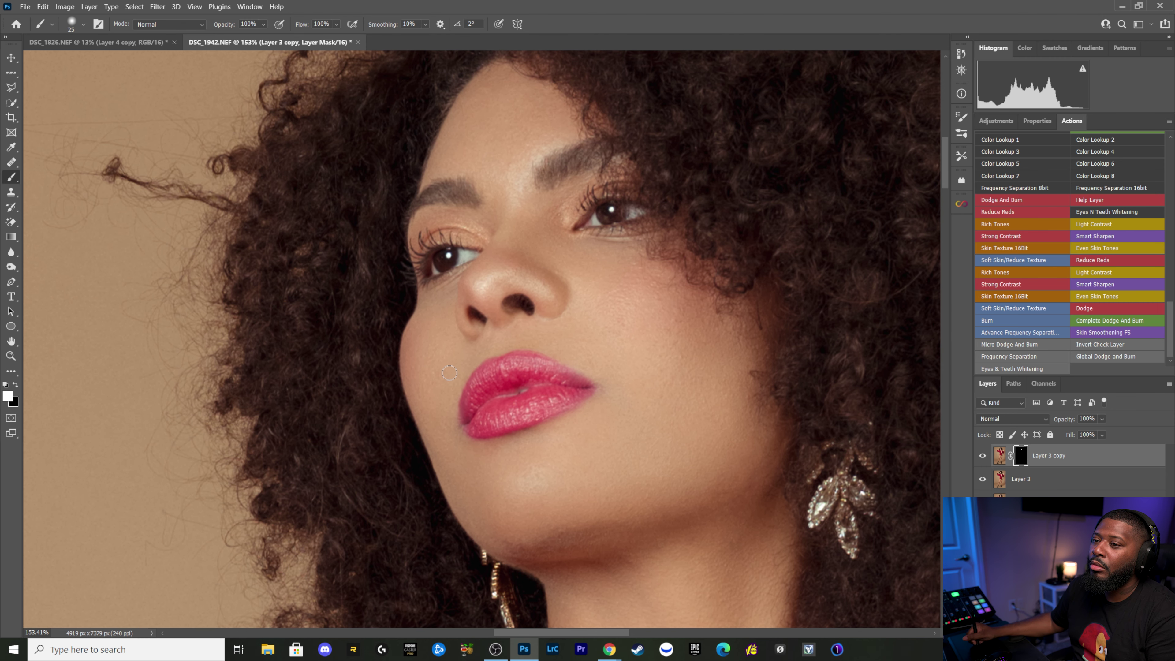
Step: Paint the smoothing onto the brow and forehead, checking edges, then zoom out from the face
key("x")
key("backslash")
key("x")
key("backslash")
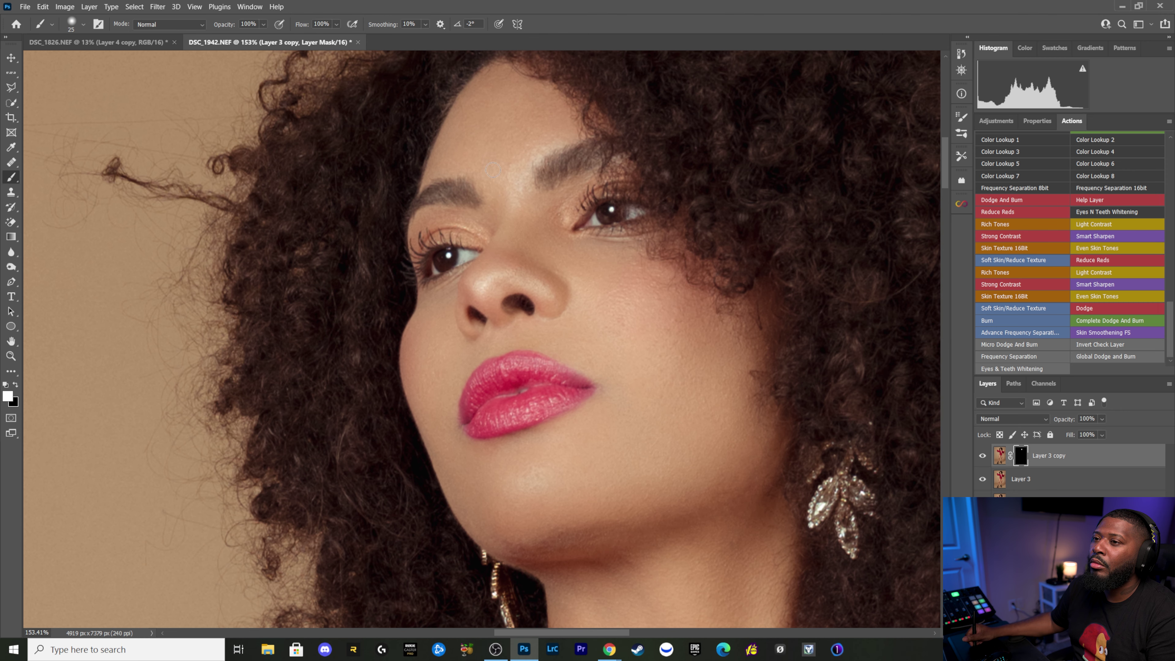
key("bracketright")
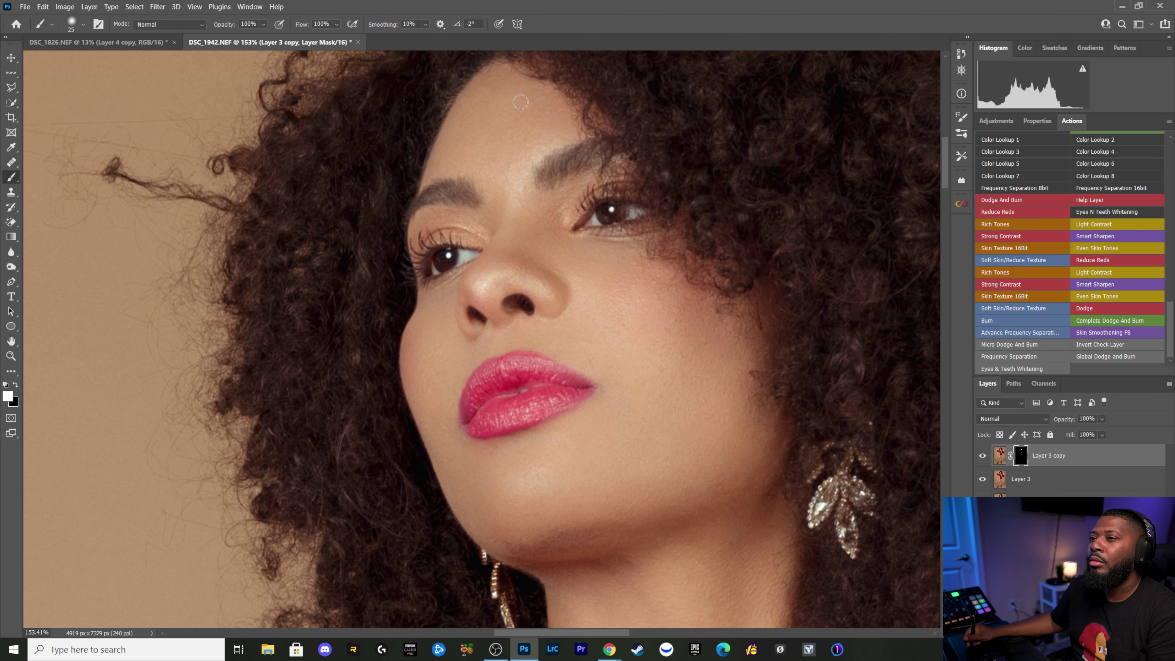
key("backslash")
key("backslash")
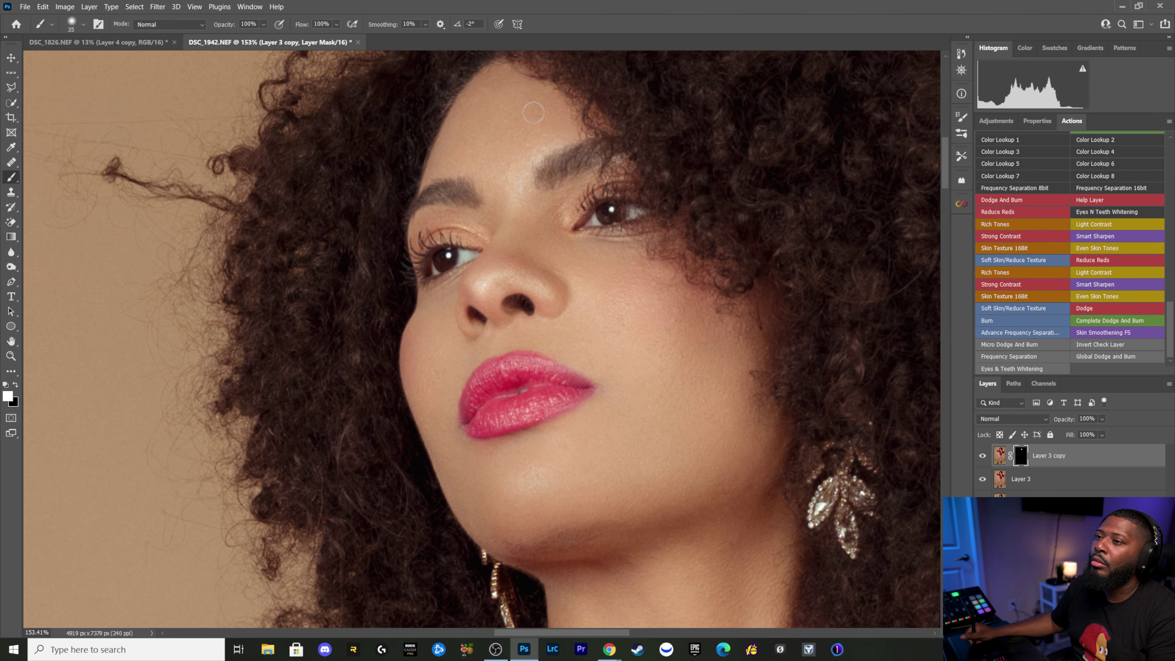
key("bracketleft")
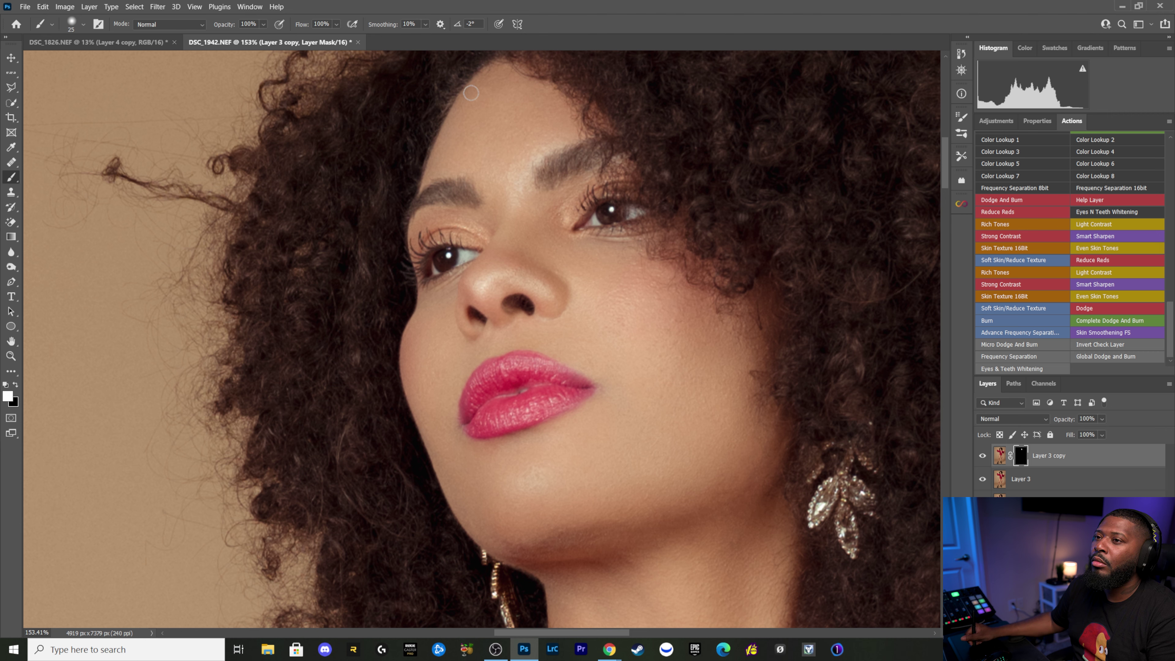
key("backslash")
key("backslash")
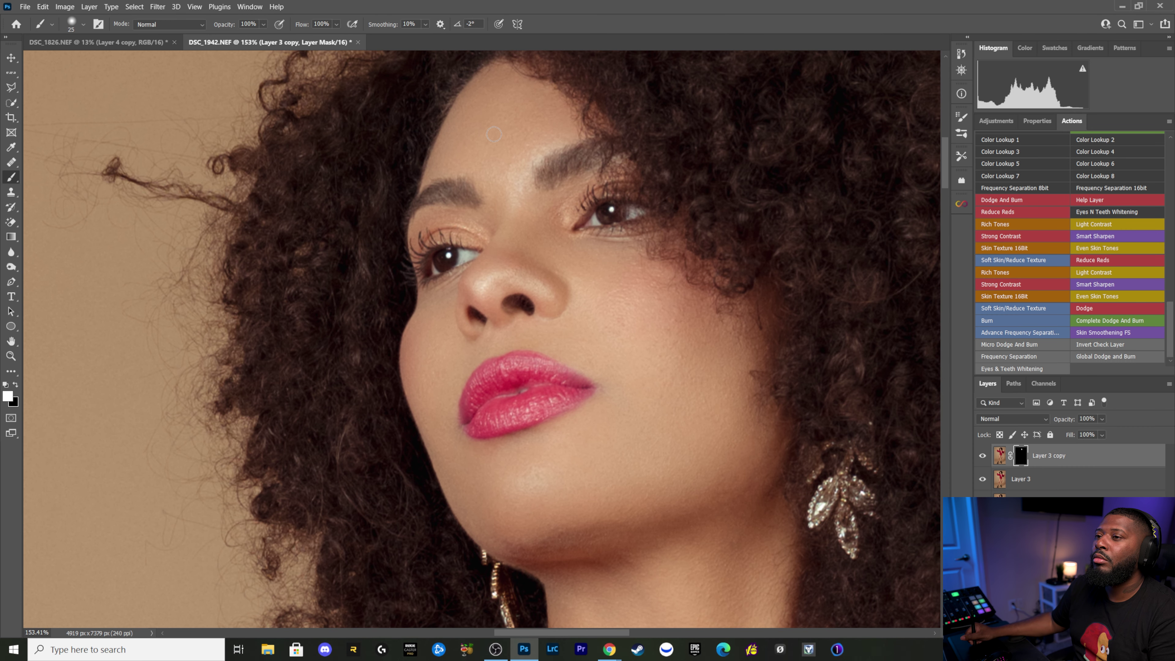
key("backslash")
key("backslash")
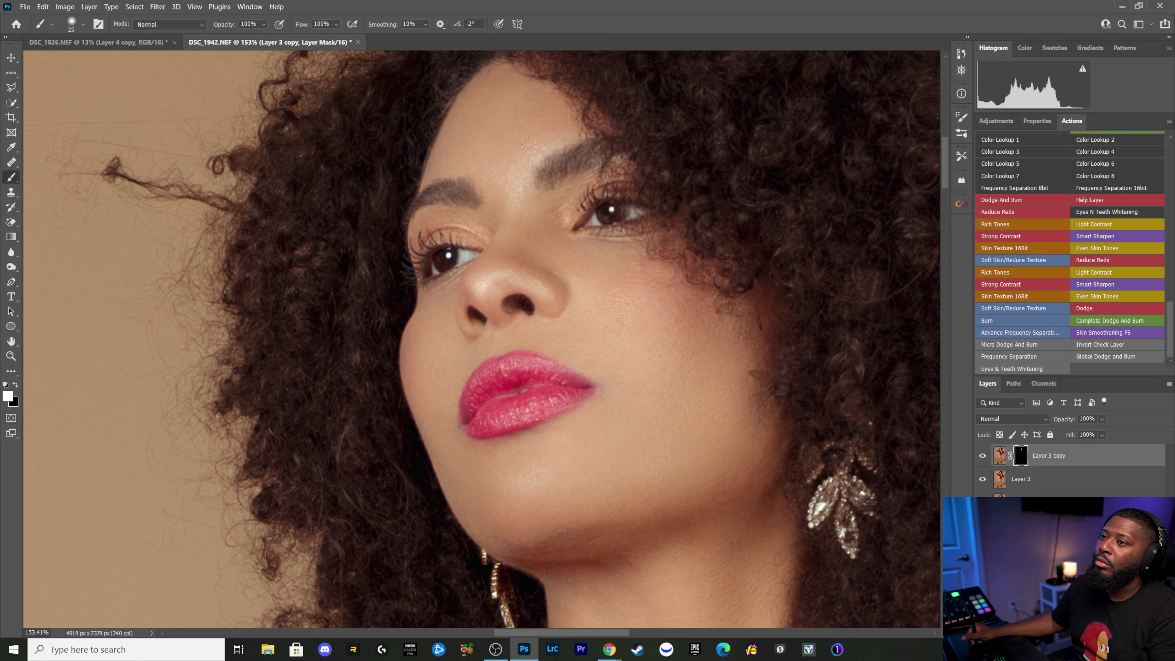
key("backslash")
key("backslash")
key("backslash")
key("backslash")
key("backslash")
key("backslash")
key("backslash")
key("backslash")
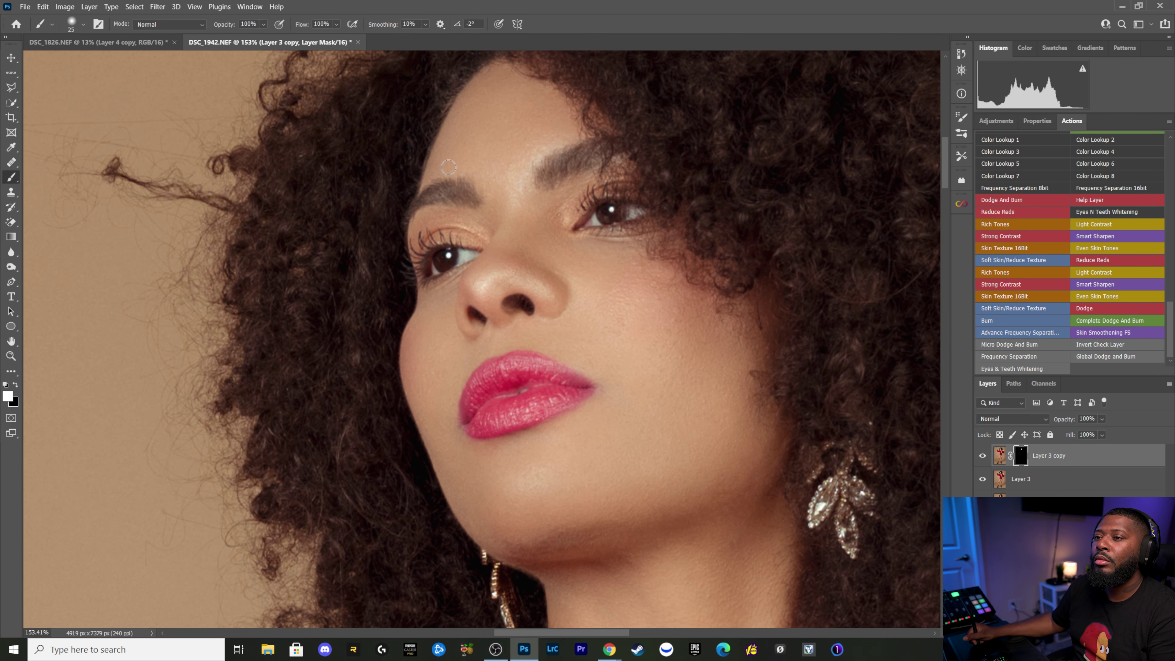
key("backslash")
key("x")
key("backslash")
key("x")
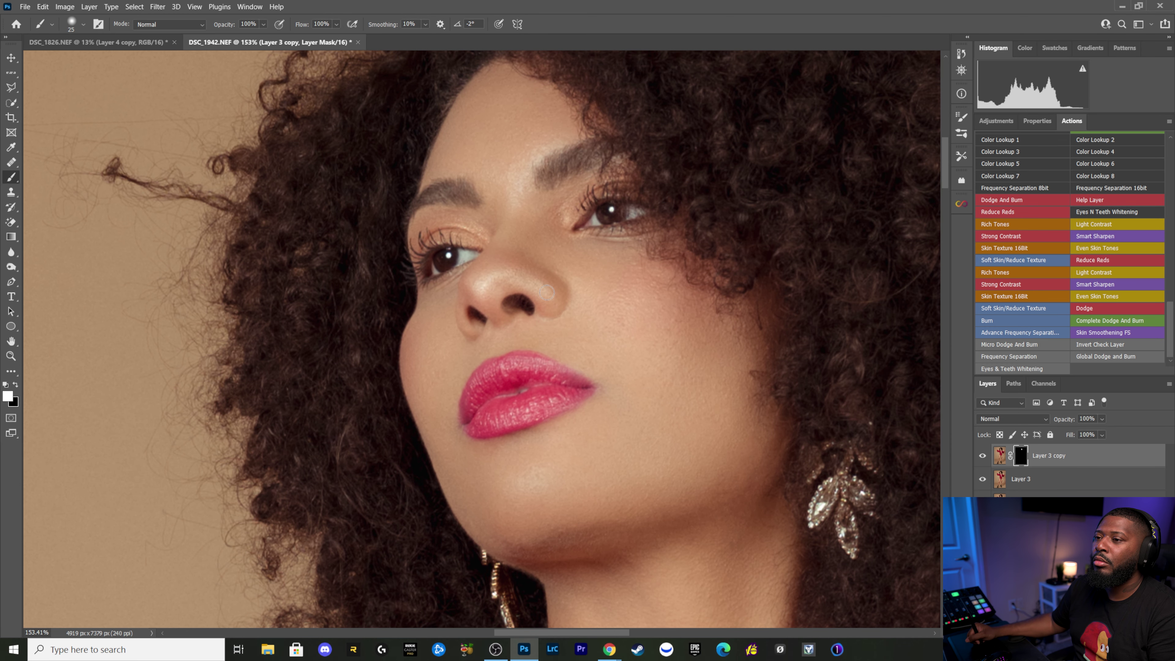
key("backslash")
key("backslash")
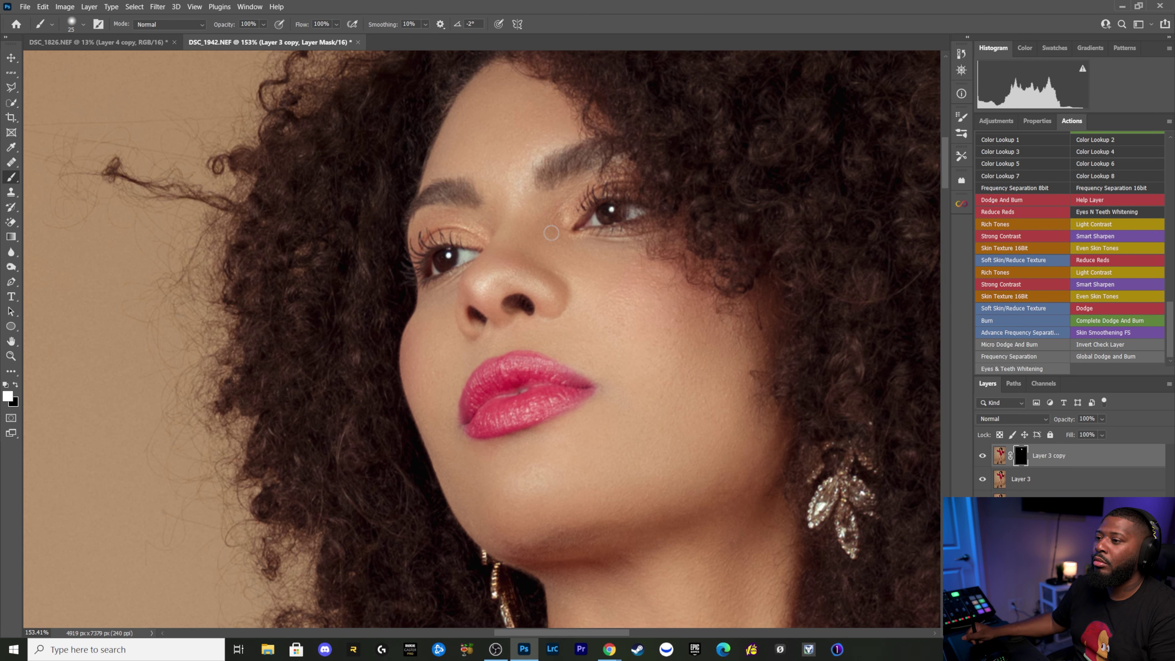
key("ctrl+z")
scroll(401, 343, "down", 3)
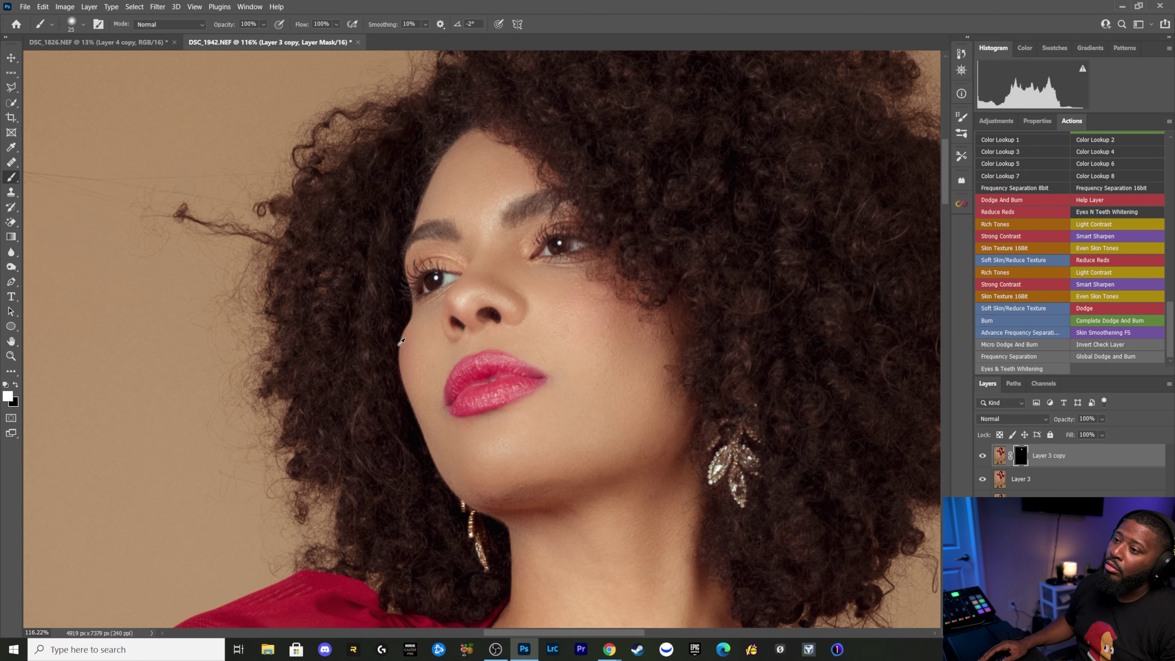
Step: Zoom out to about 96% and paint the mask over jaw and neck with a larger brush
scroll(416, 394, "down", 2)
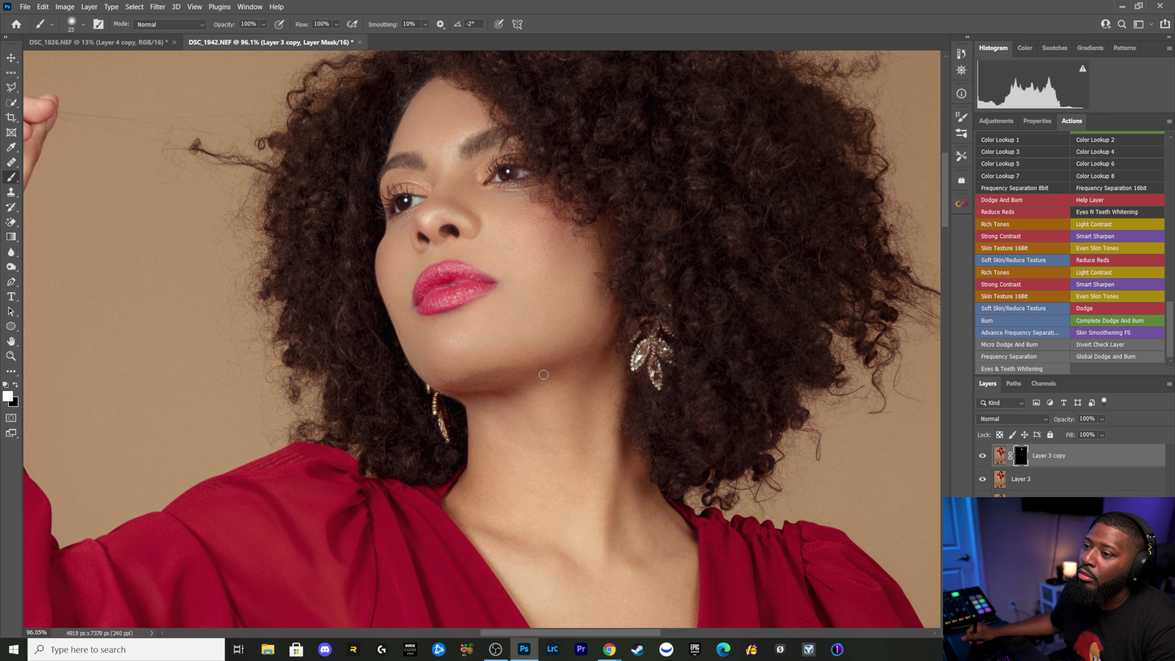
key("bracketright")
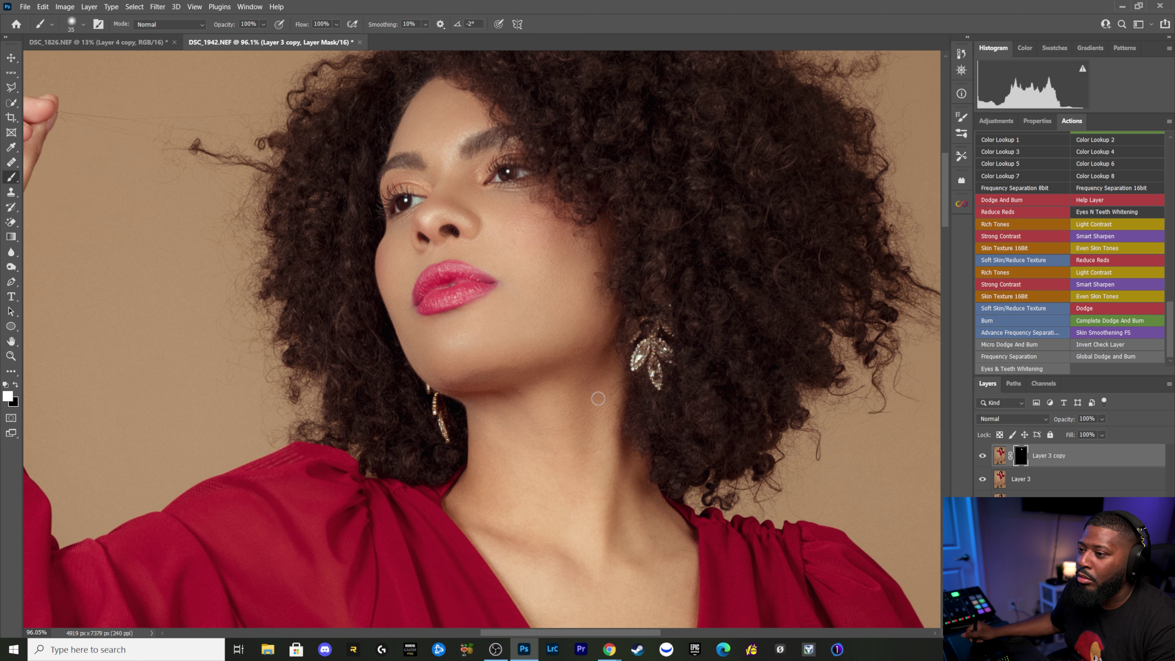
key("bracketright")
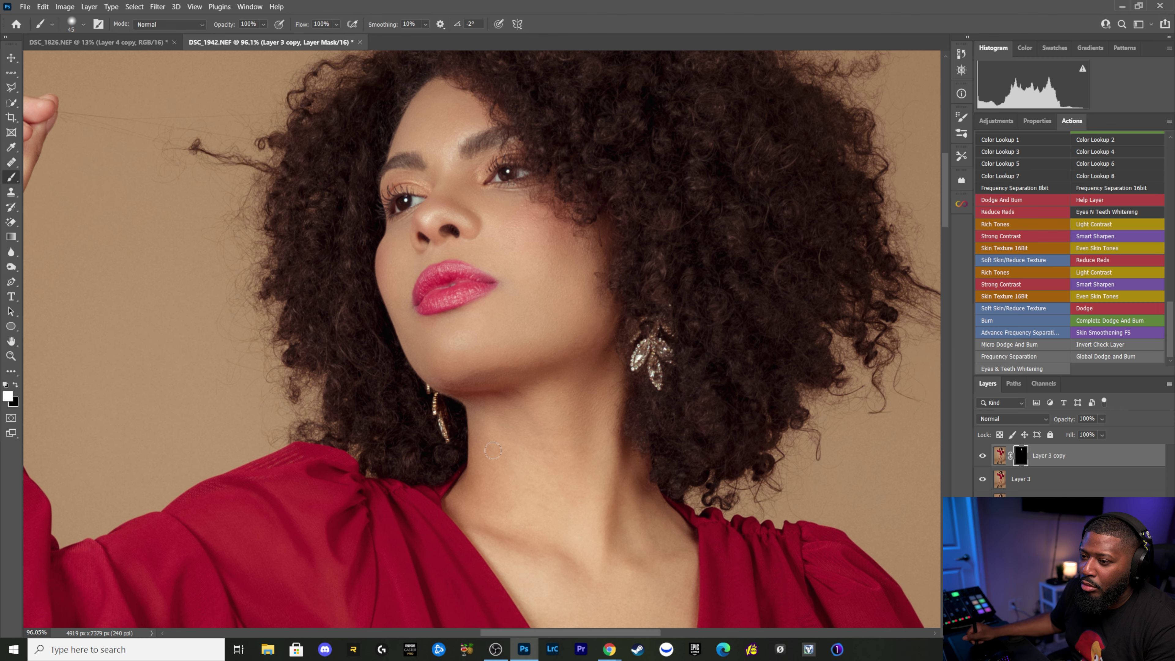
key("x")
key("backslash")
key("x")
key("backslash")
key("x")
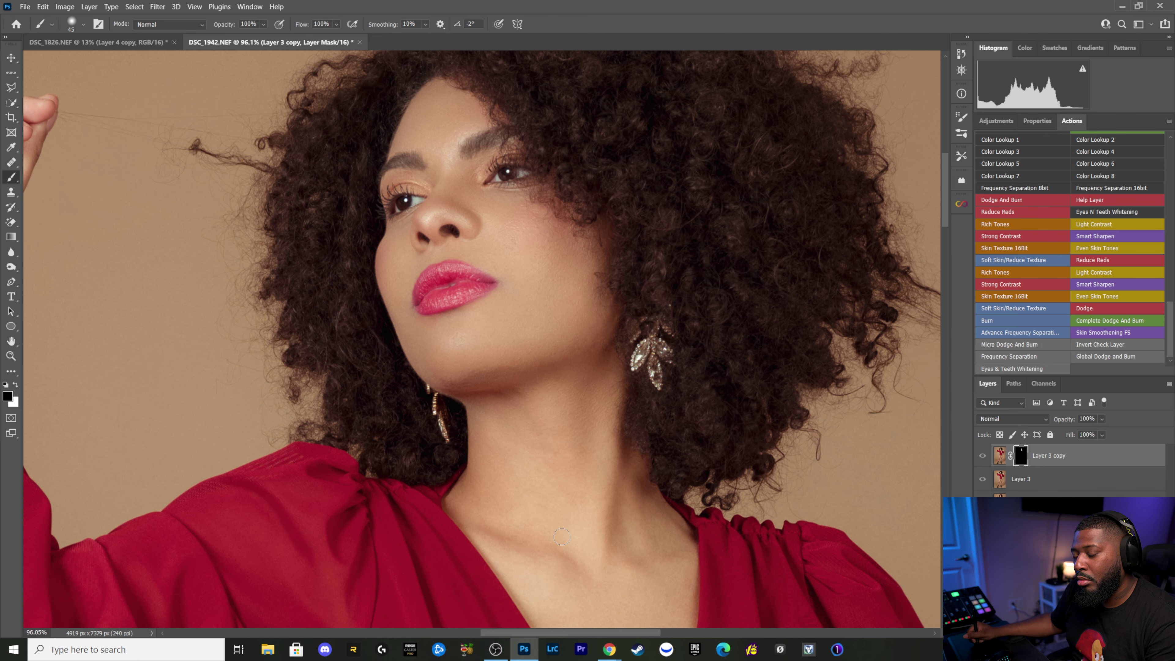
key("backslash")
key("x")
key("backslash")
key("bracketleft")
Step: Touch up the neck mask with a smaller brush, checking coverage, then pan down to the chest
key("backslash")
key("backslash")
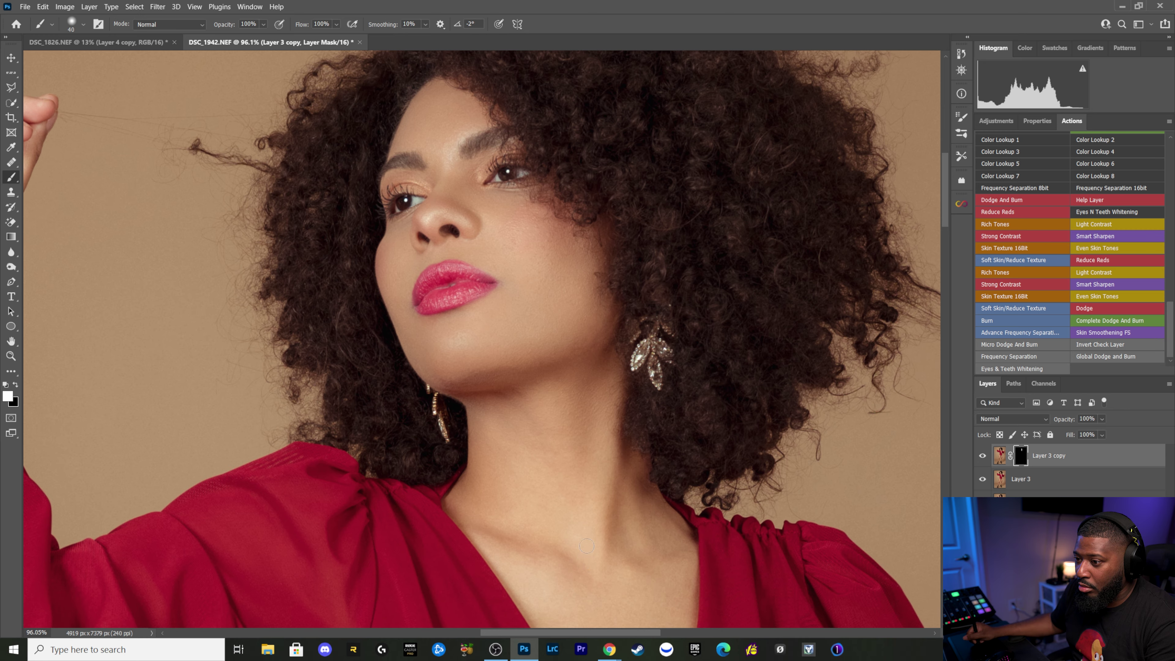
key("x")
key("backslash")
key("x")
key("backslash")
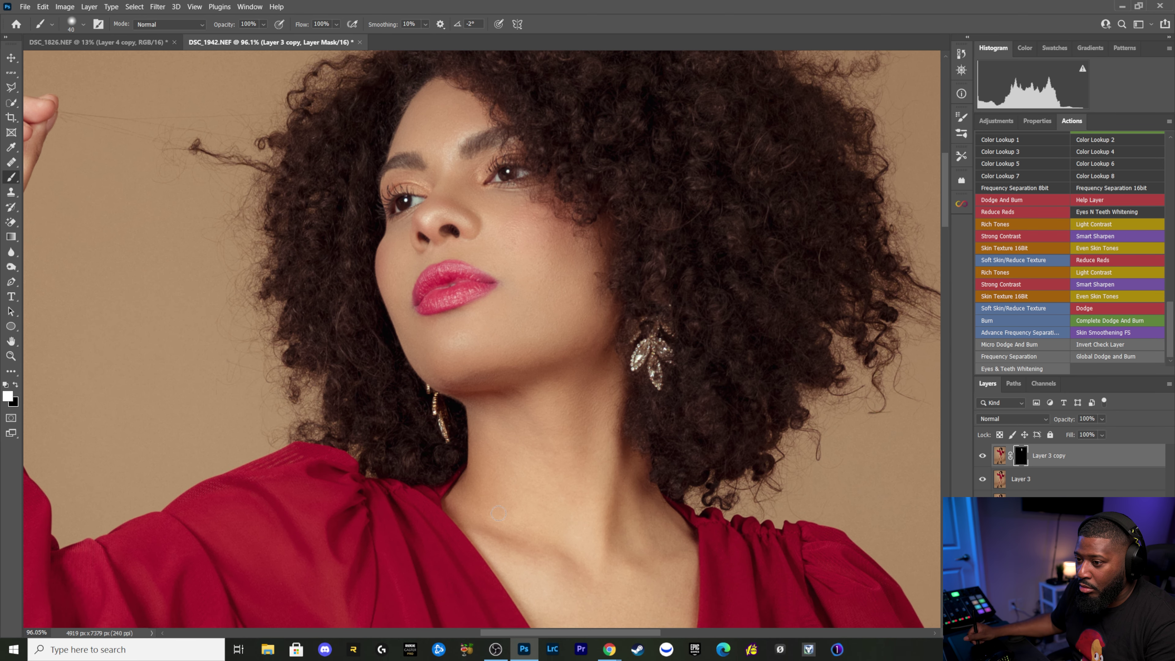
key("x")
key("backslash")
key("x")
key("backslash")
key("x")
key("backslash")
key("x")
key("backslash")
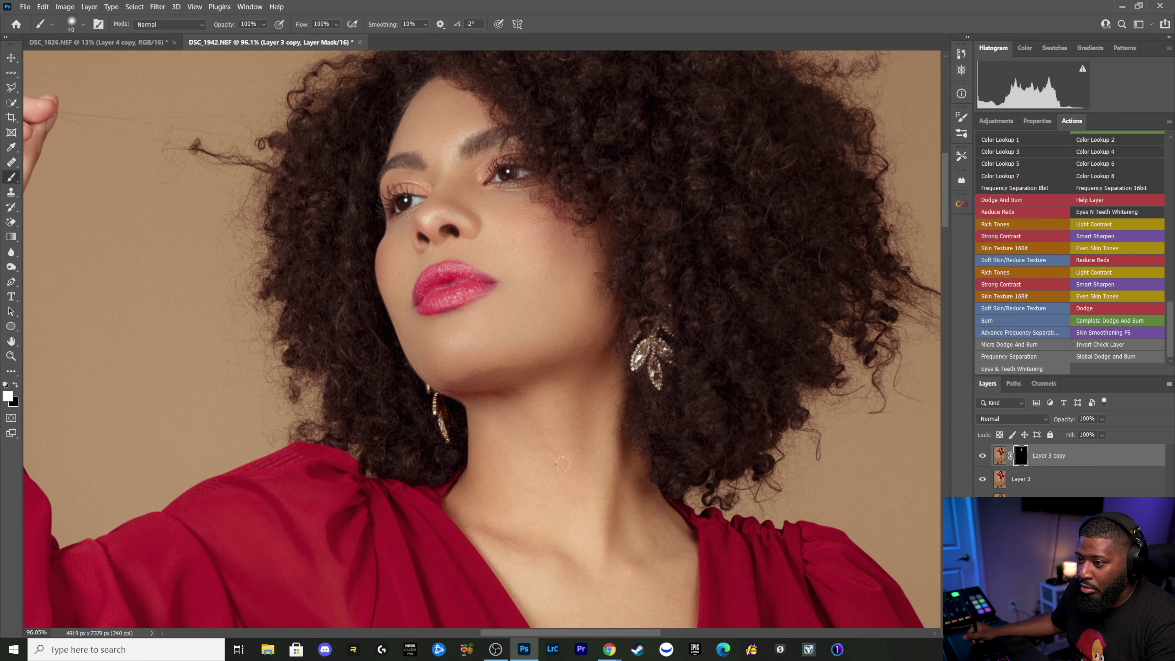
key("backslash")
key("backslash")
key("backslash")
key("backslash")
key("backslash")
key("backslash")
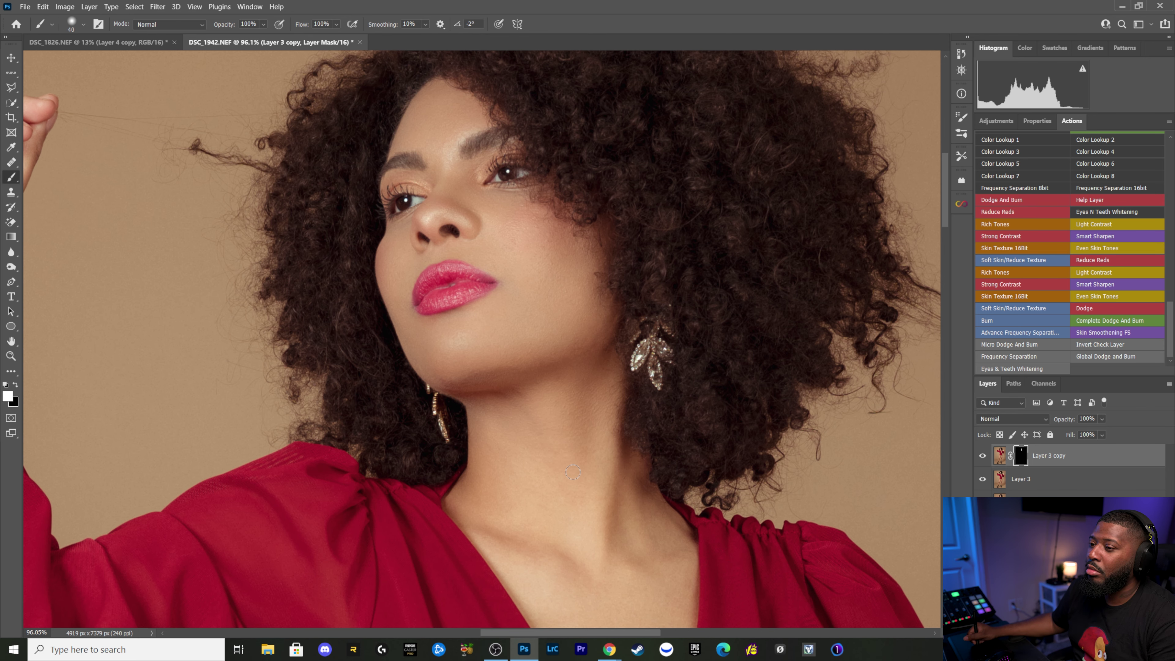
left_click_drag(571, 484, 546, 341)
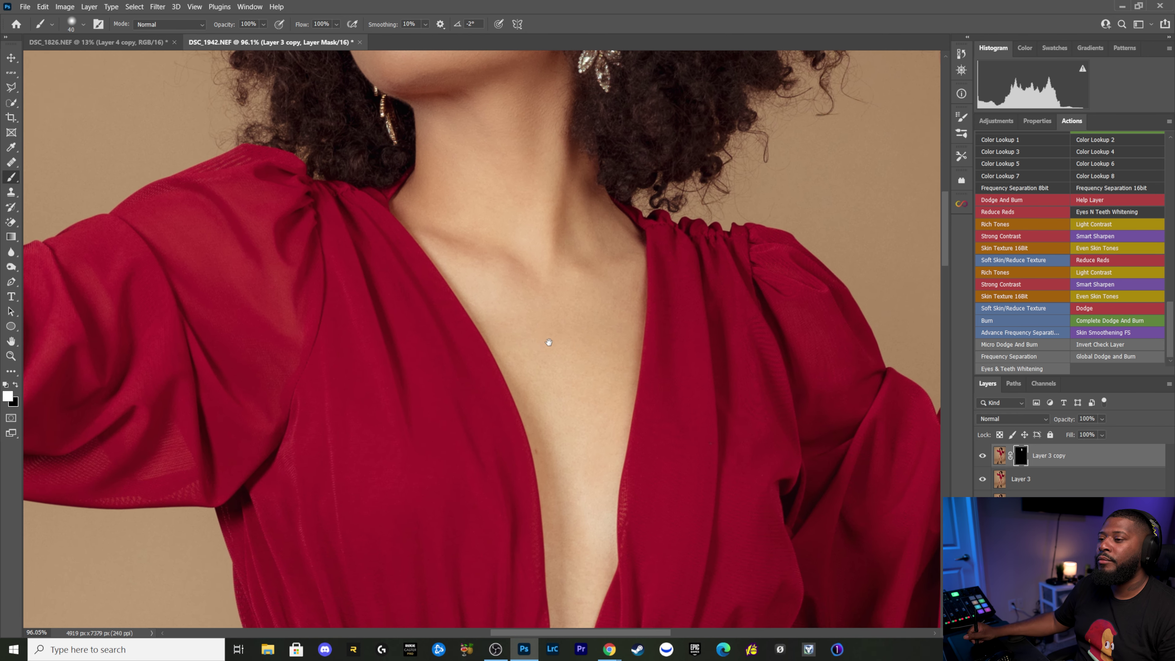
Step: Paint white on Layer 3 copy's mask over the chest and neckline, resizing the brush as needed
key("bracketright")
key("bracketright")
key("bracketright")
key("bracketright")
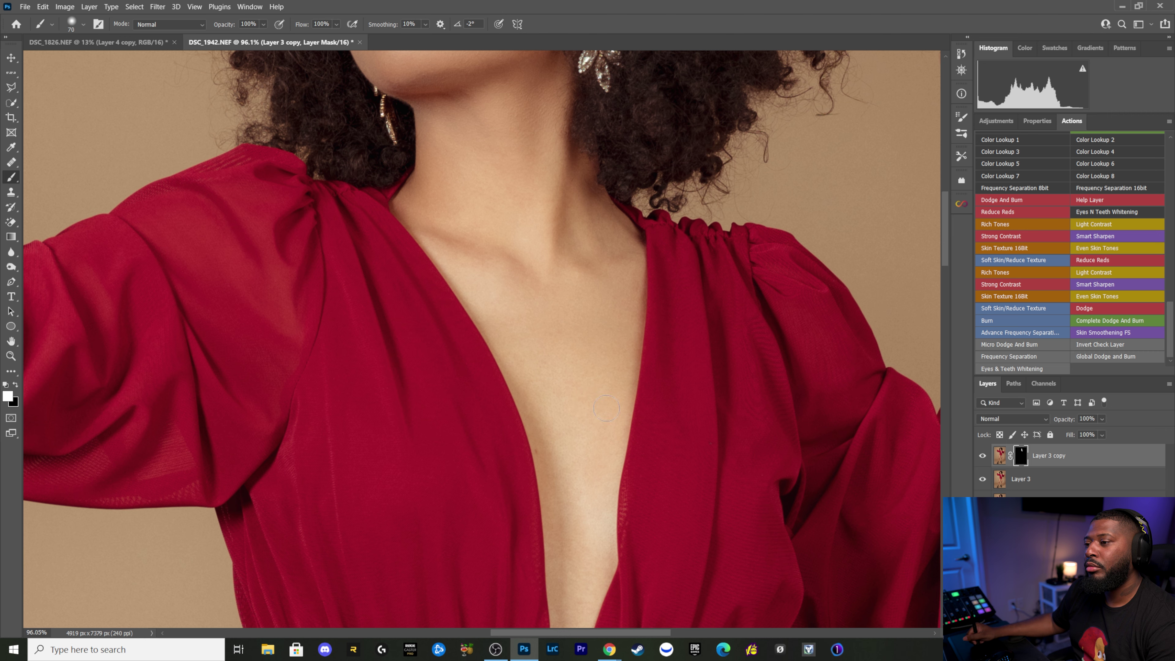
key("bracketleft")
key("bracketleft")
key("bracketleft")
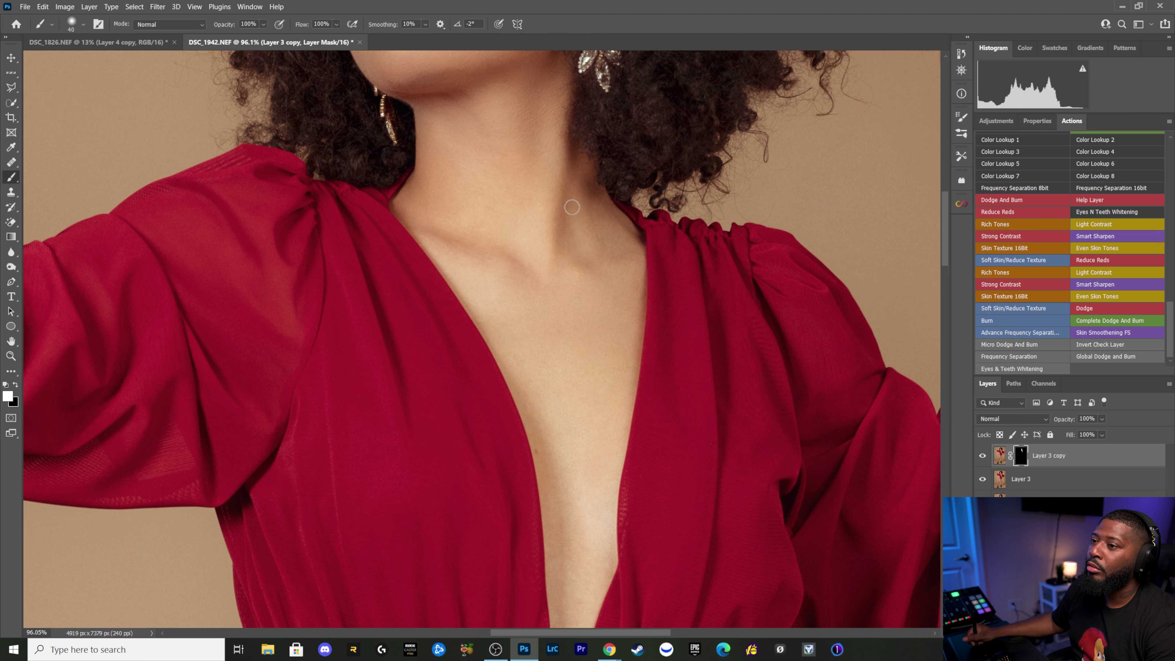
key("x")
key("bracketright")
key("backslash")
key("backslash")
key("x")
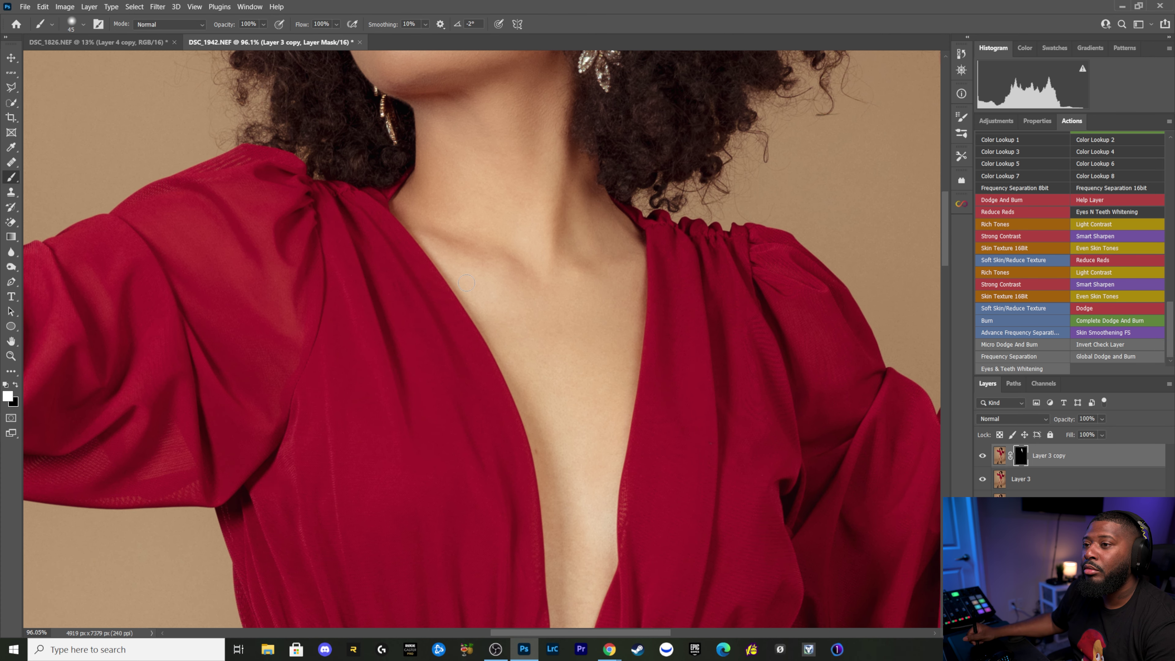
key("backslash")
key("bracketright")
key("backslash")
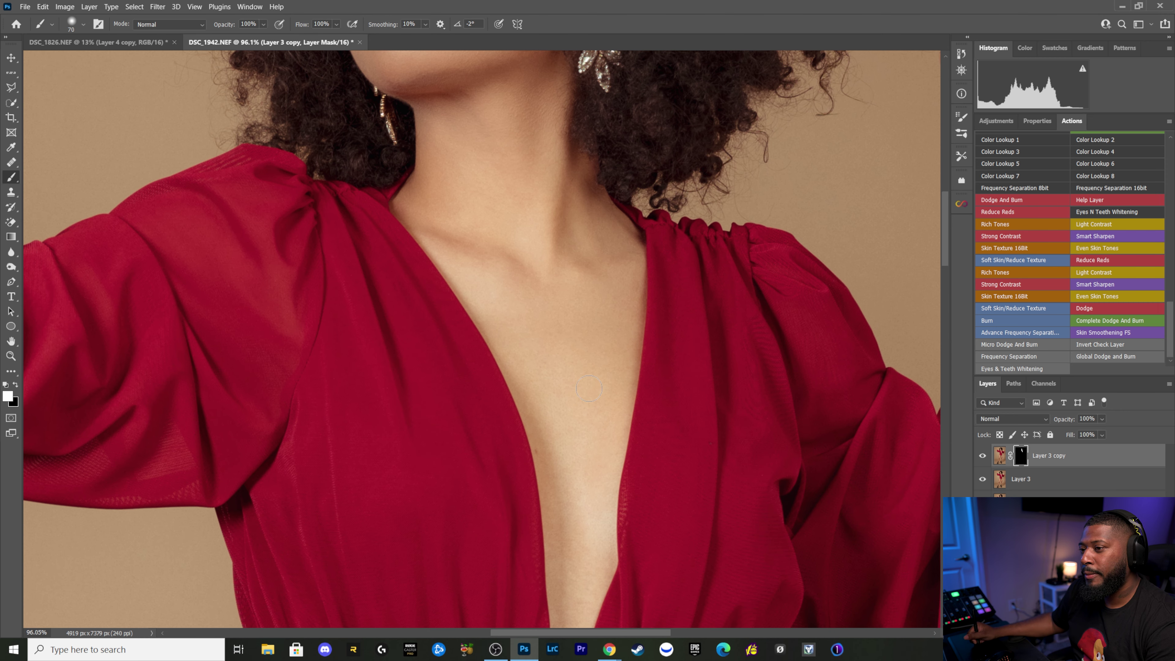
Step: Toggle the red mask overlay repeatedly to confirm the chest skin coverage
key("backslash")
key("backslash")
key("backslash")
key("backslash")
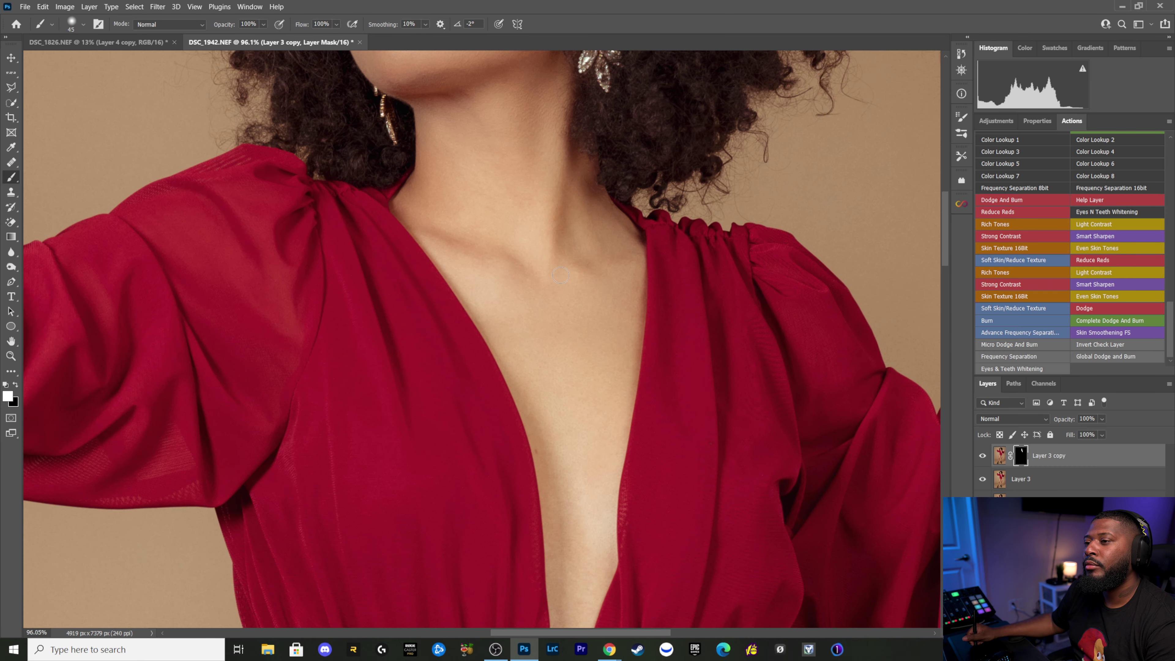
key("backslash")
key("backslash")
key("backslash")
key("backslash")
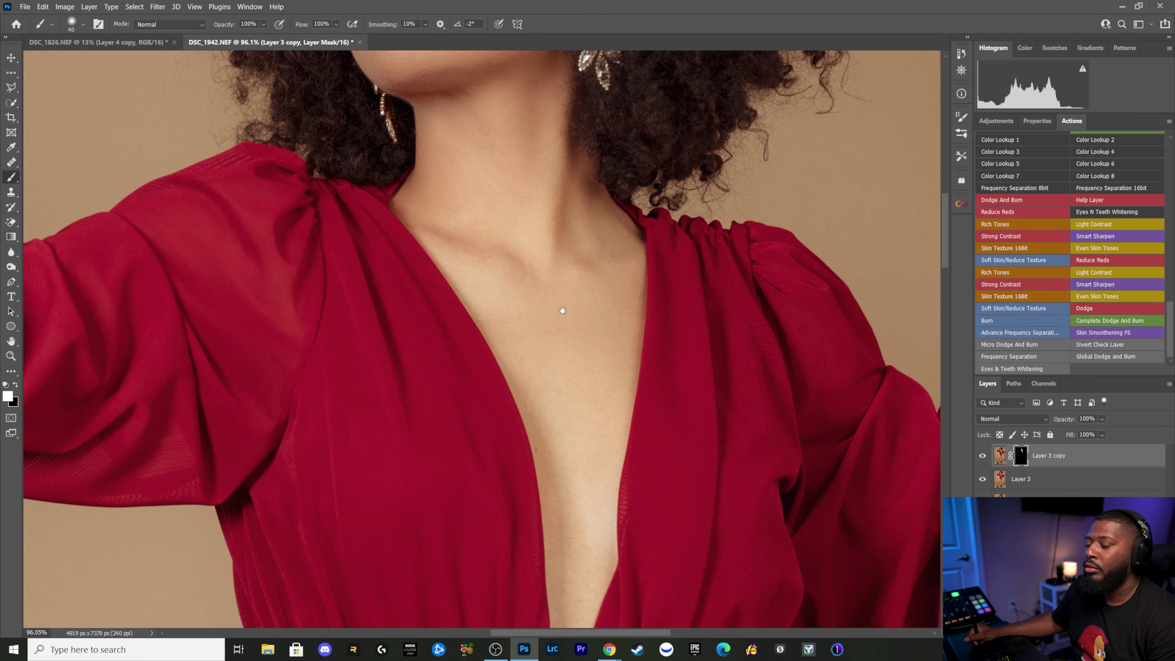
scroll(559, 310, "down", 5)
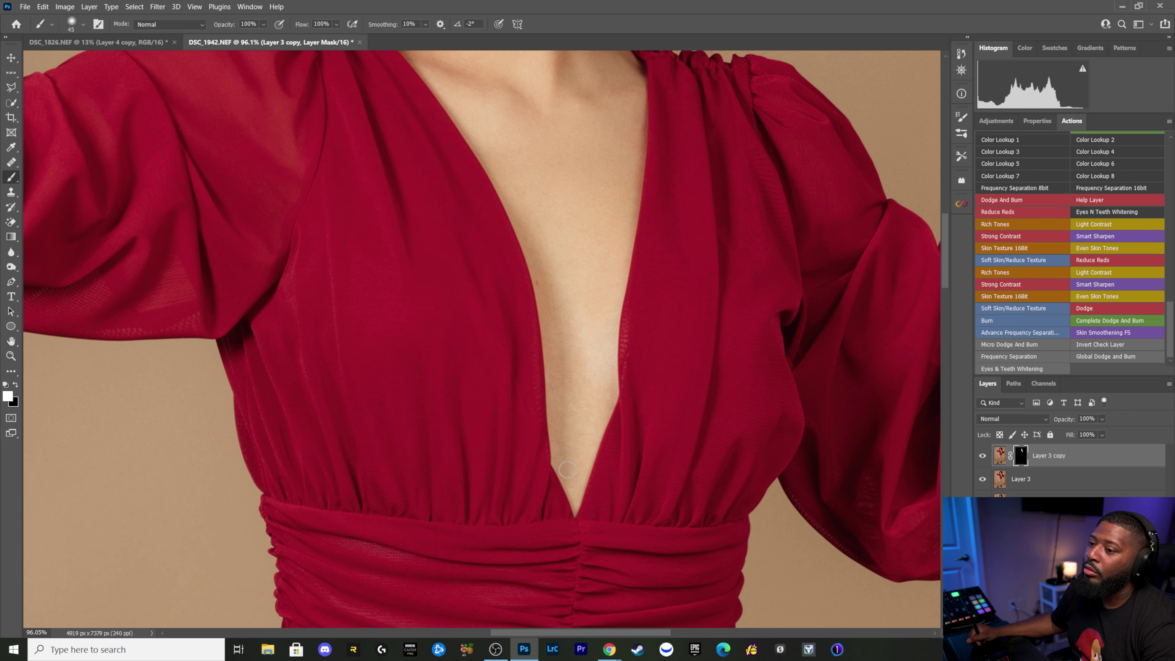
key("backslash")
key("backslash")
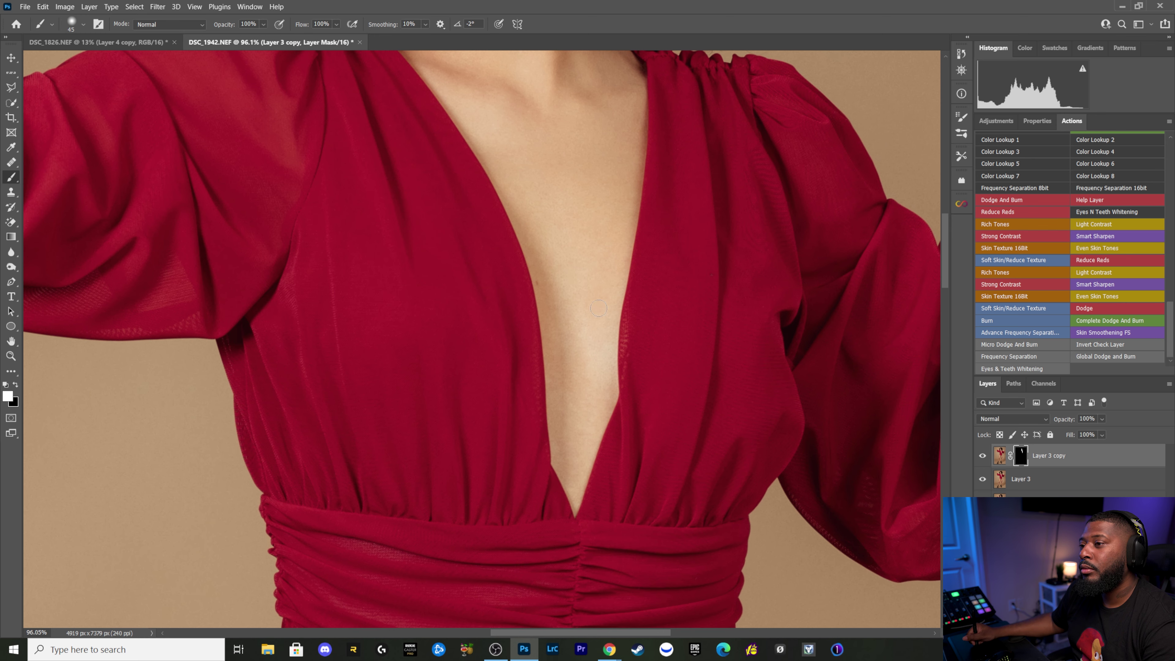
key("backslash")
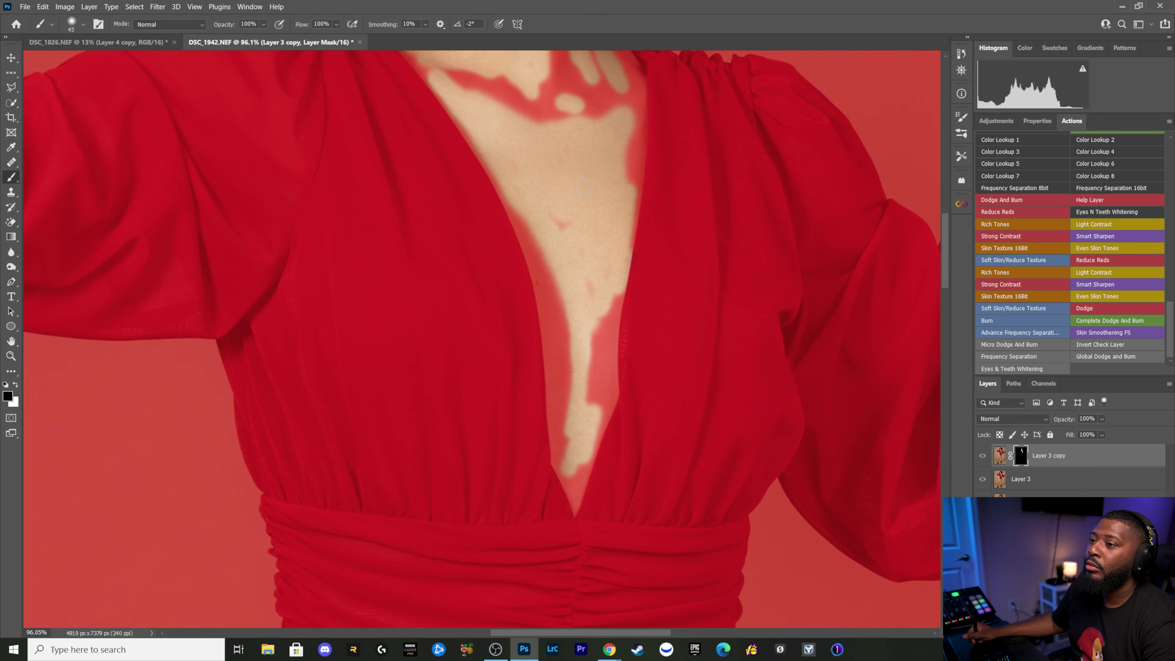
key("backslash")
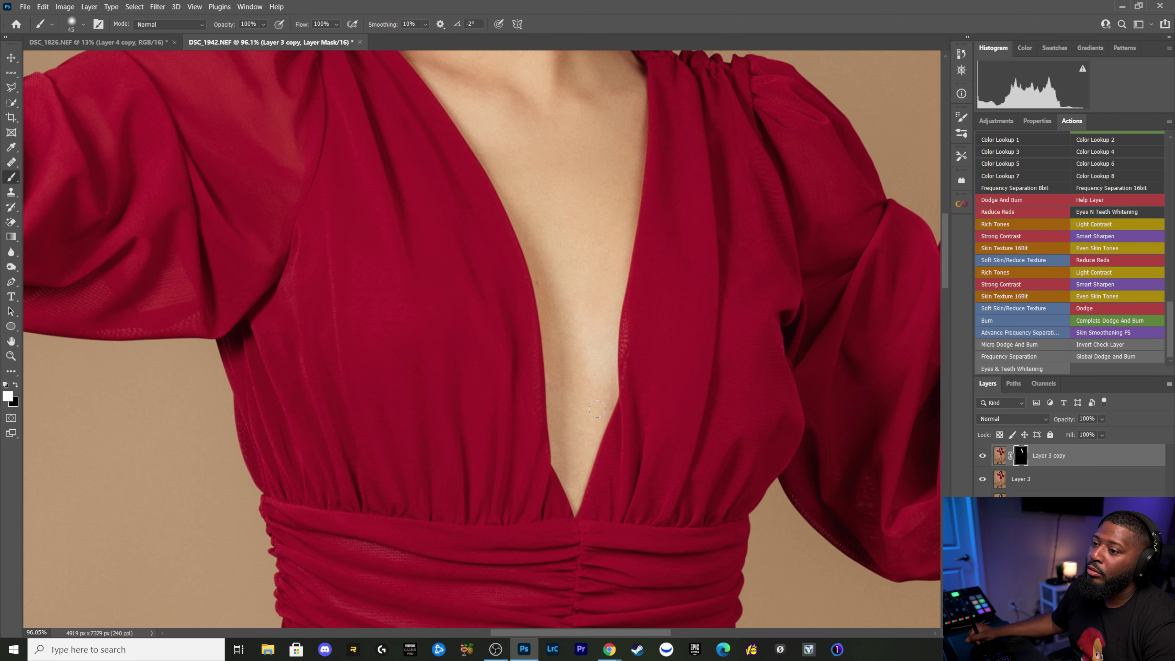
key("backslash")
key("backslash")
key("backslash")
key("backslash")
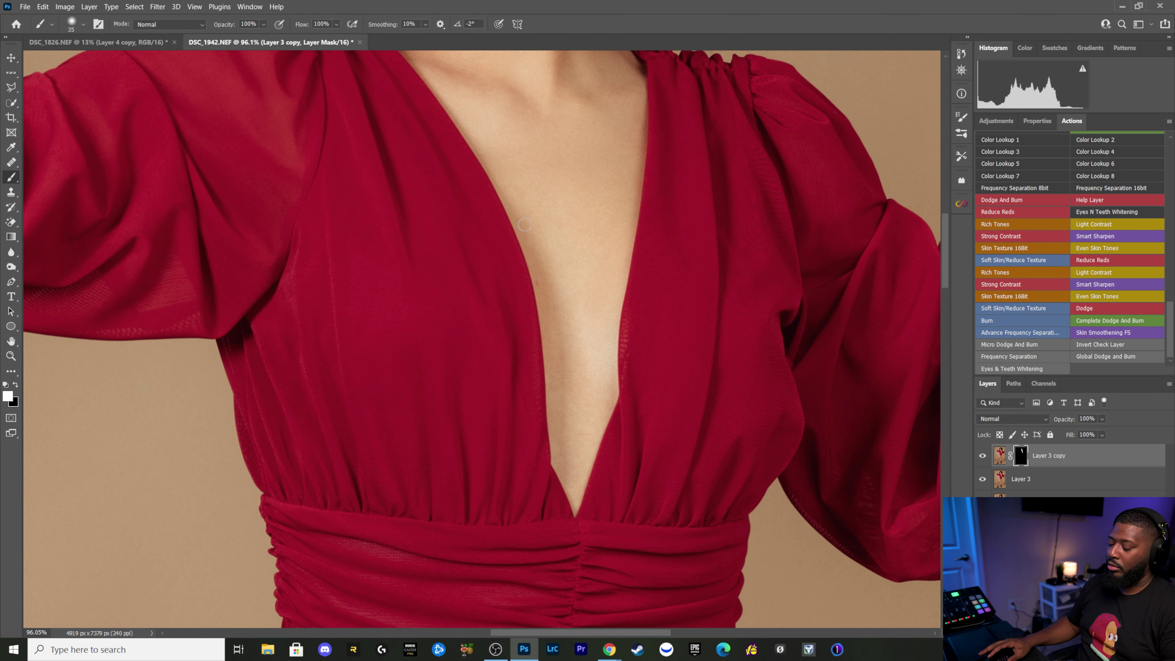
scroll(544, 210, "down", 2)
Step: Move the view to the upper thighs and enlarge the brush for painting the mask
scroll(545, 213, "down", 2)
scroll(532, 241, "down", 2)
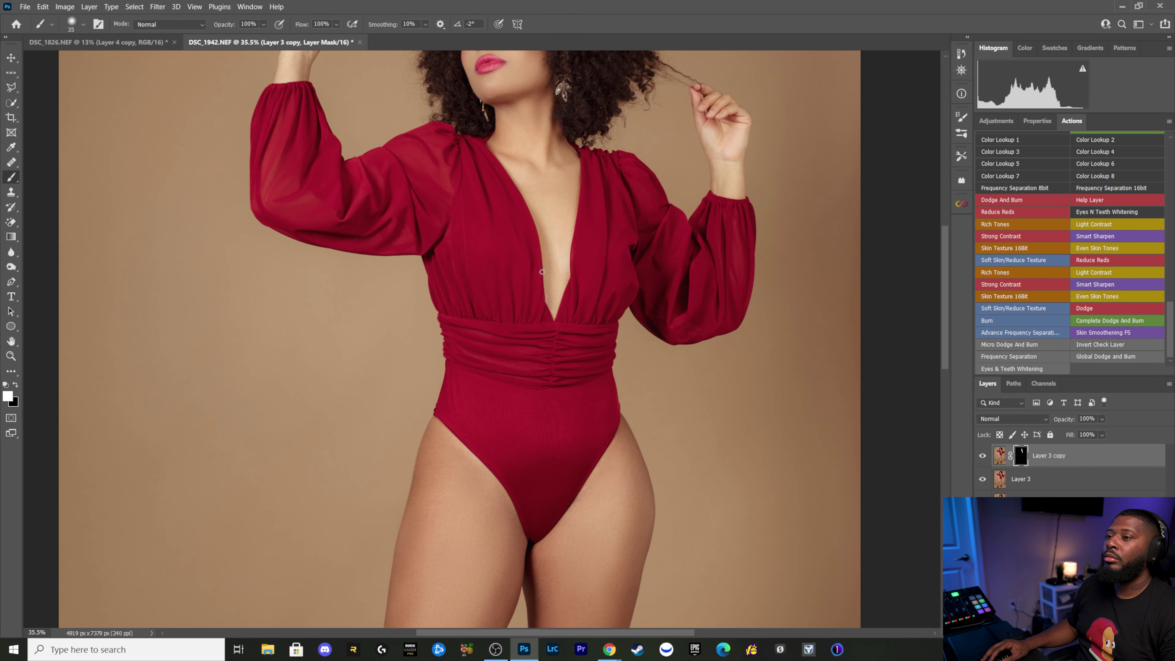
scroll(510, 304, "down", 1)
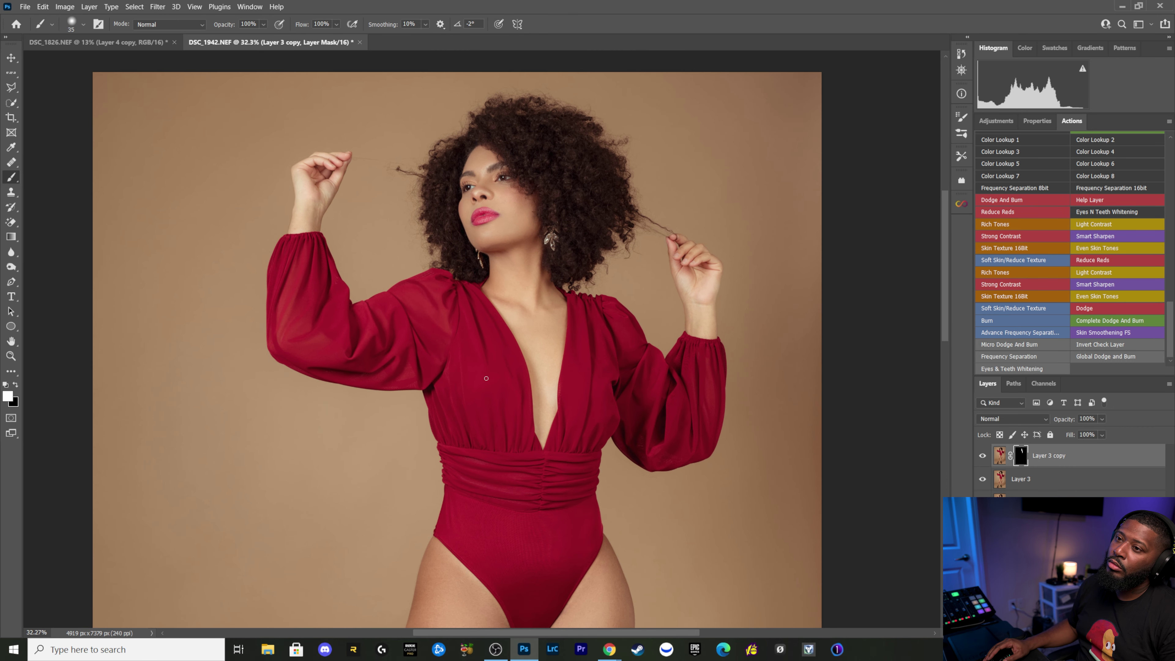
scroll(478, 398, "down", 5)
scroll(451, 362, "down", 3)
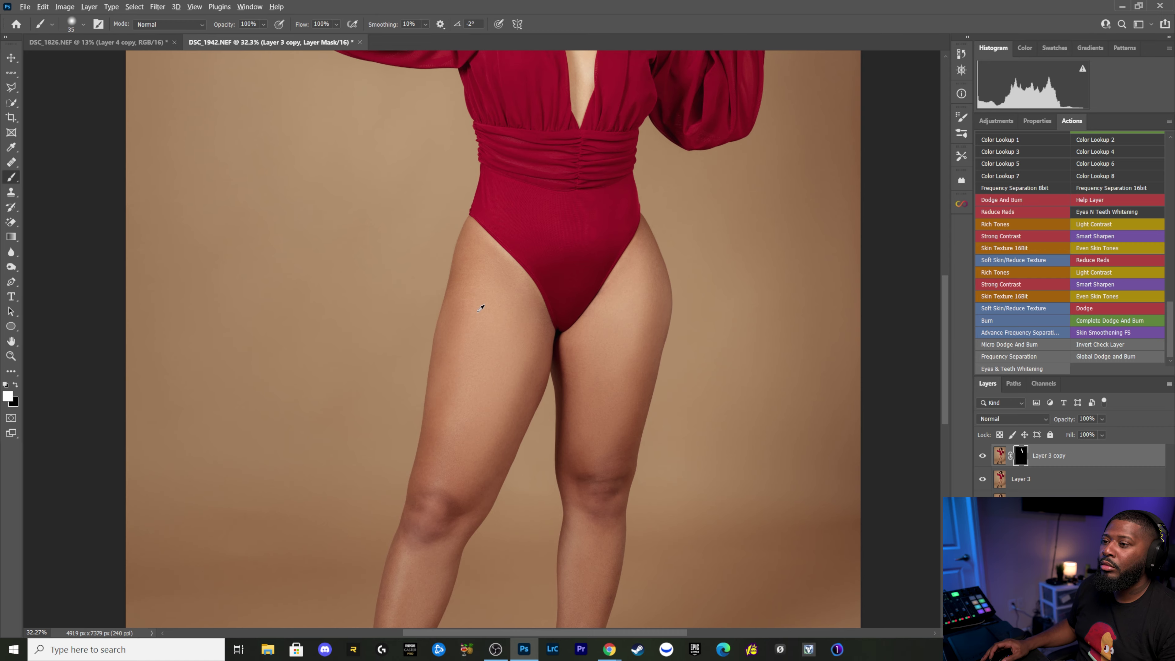
scroll(481, 308, "up", 3)
scroll(481, 308, "up", 1)
scroll(481, 308, "up", 2)
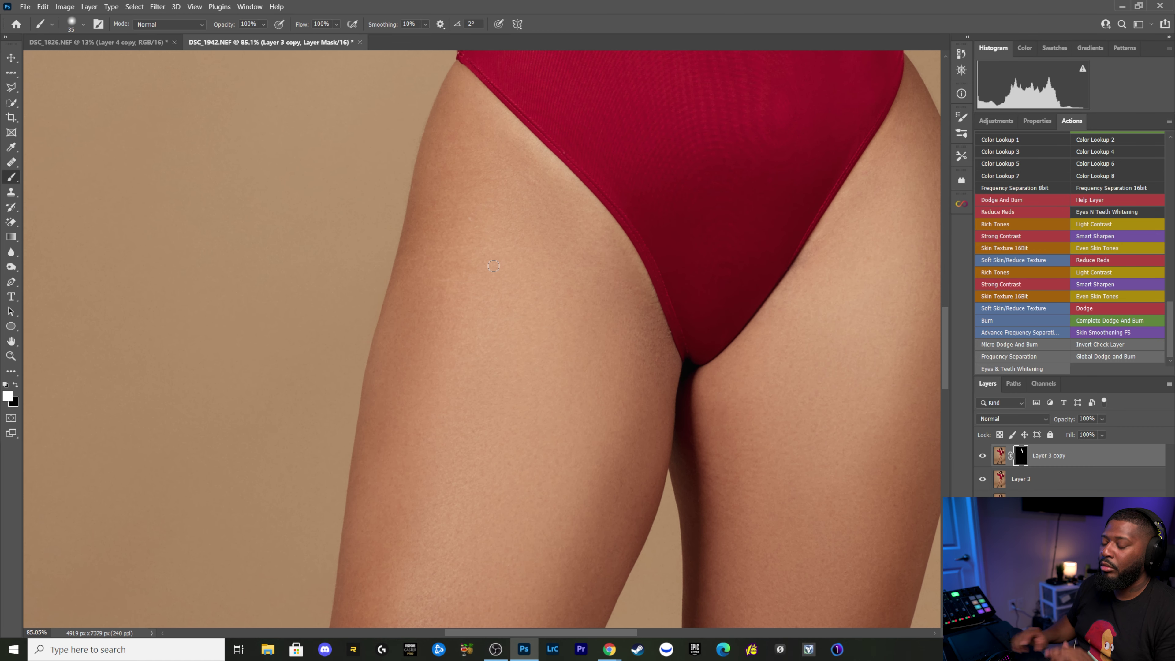
key("bracketright")
key("bracketright")
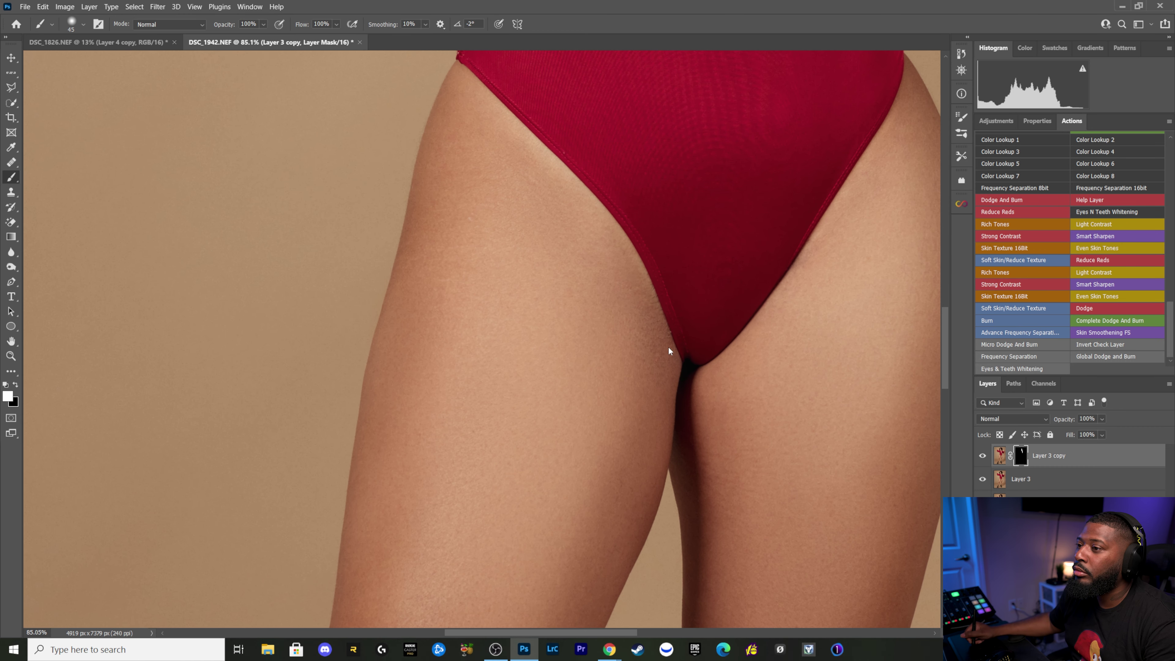
key("bracketright")
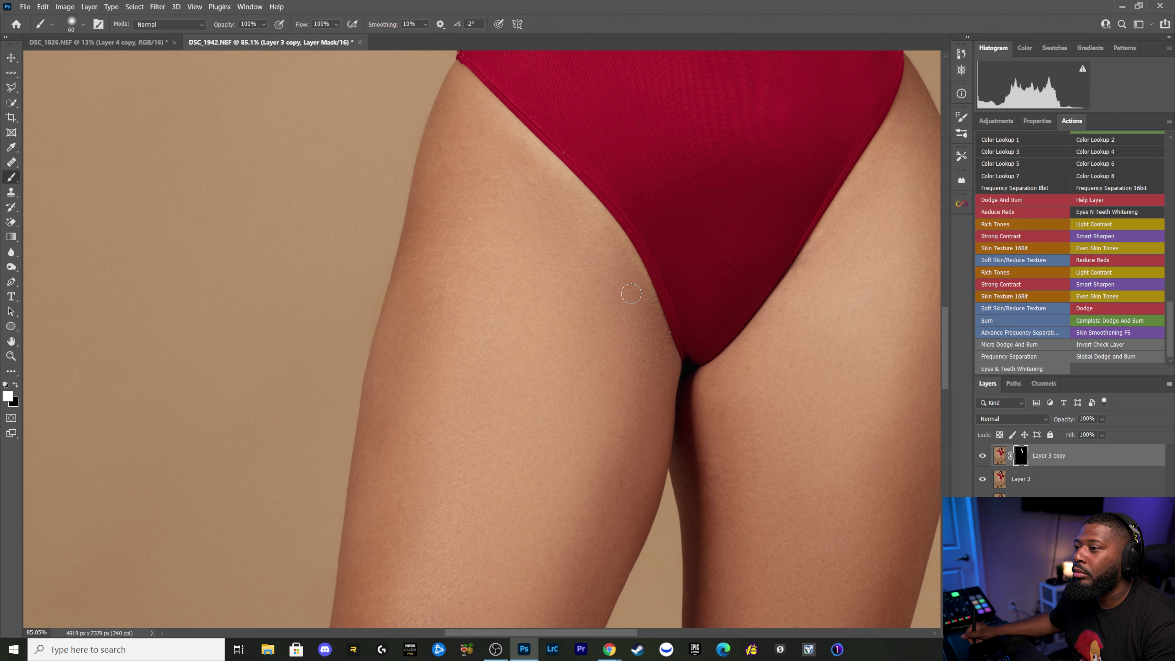
key("bracketright")
key("bracketright")
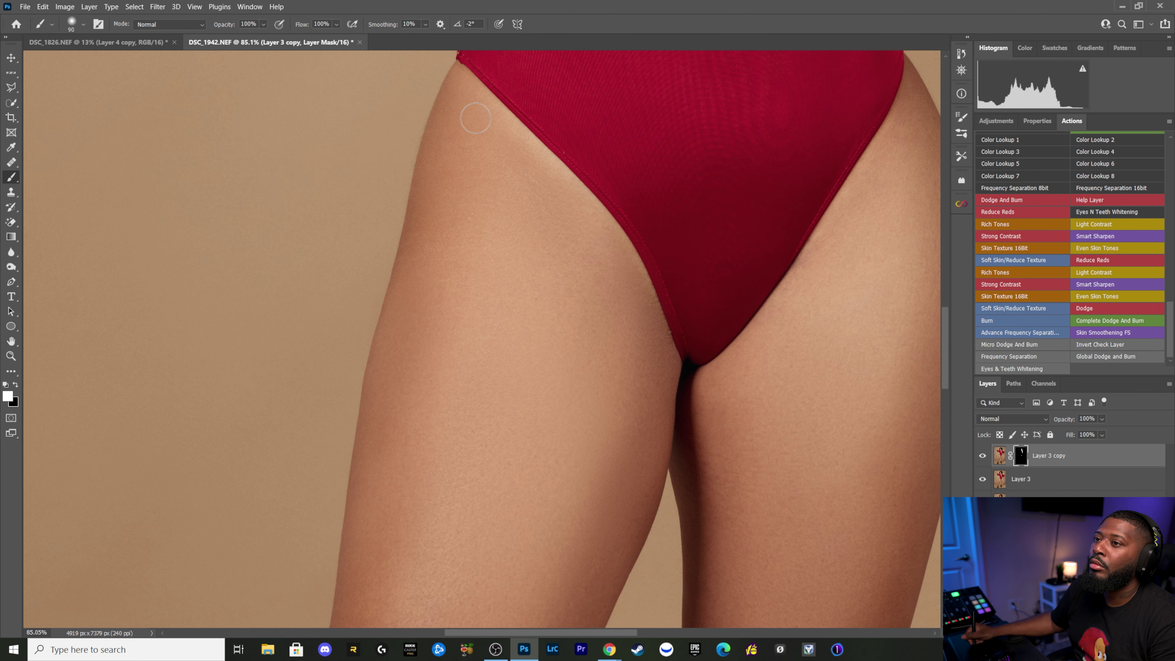
Step: Paint white over the upper thighs, checking the mask overlay for coverage
key("backslash")
key("backslash")
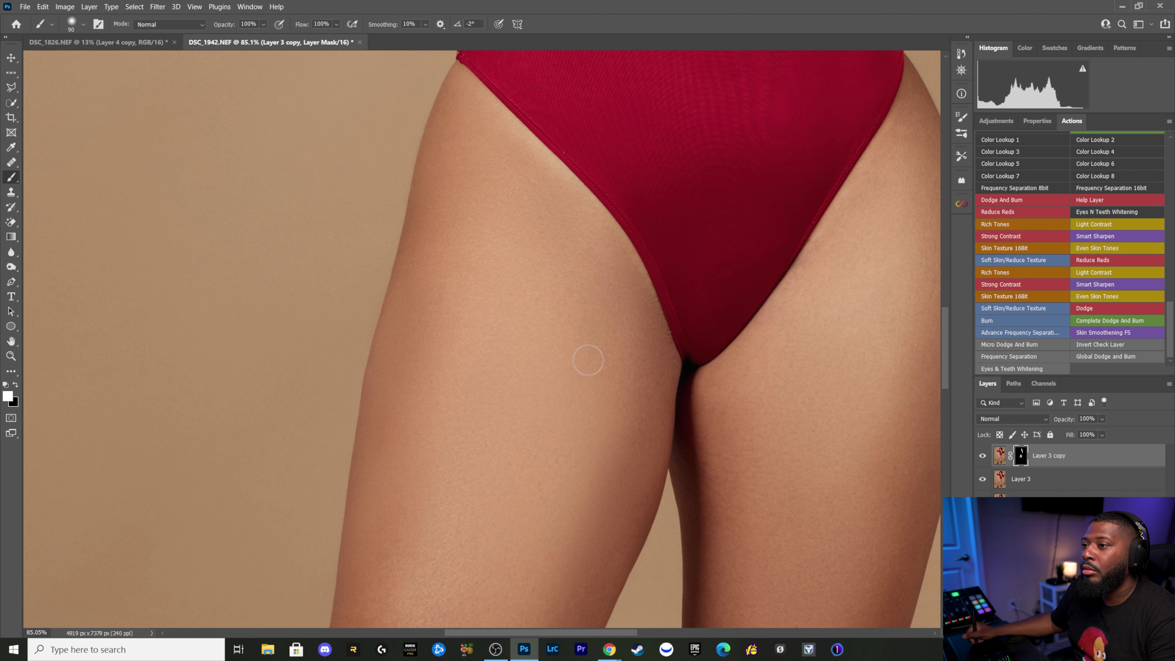
key("backslash")
key("backslash")
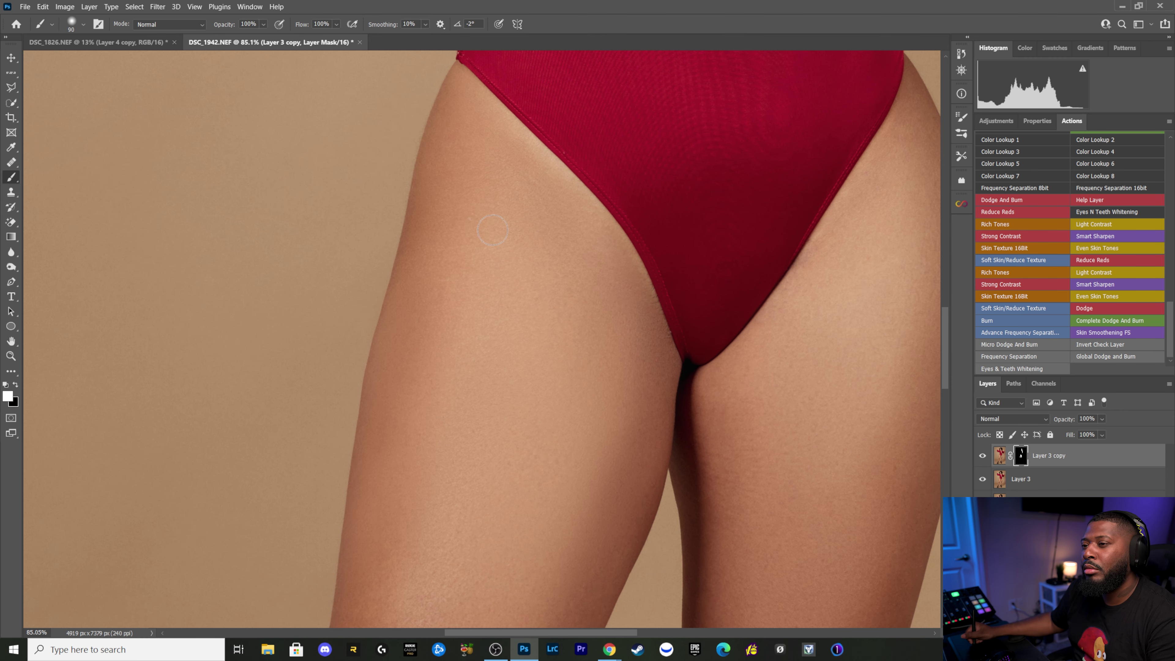
key("backslash")
key("backslash")
key("backslash")
key("backslash")
key("backslash")
key("backslash")
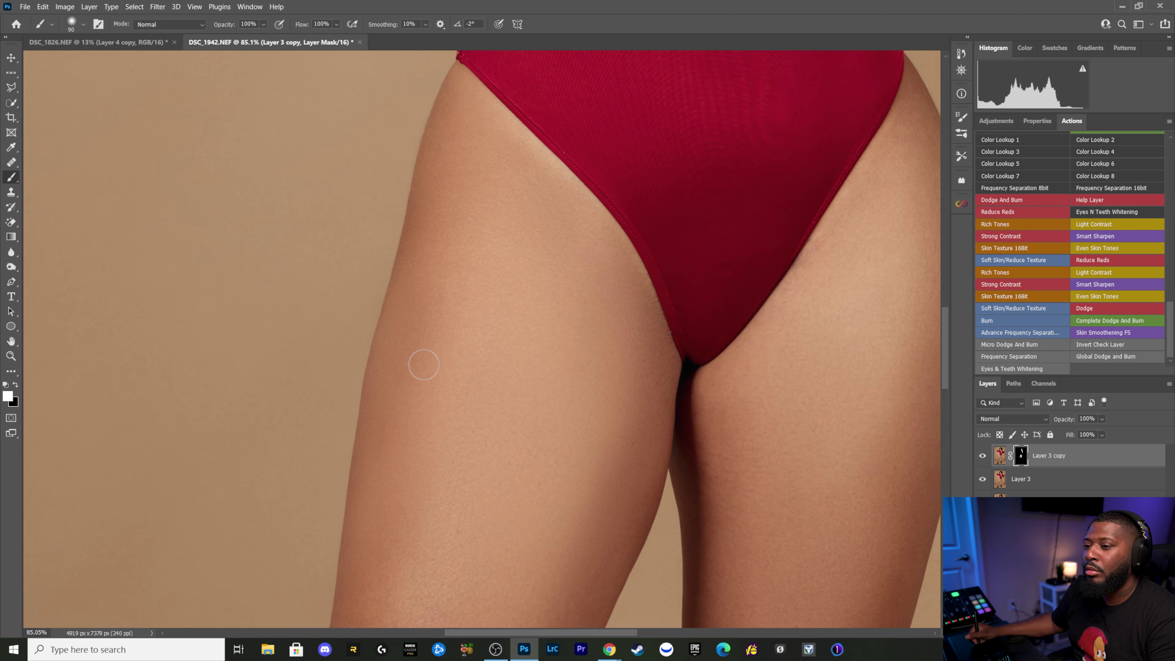
scroll(469, 299, "down", 2)
scroll(490, 282, "down", 3)
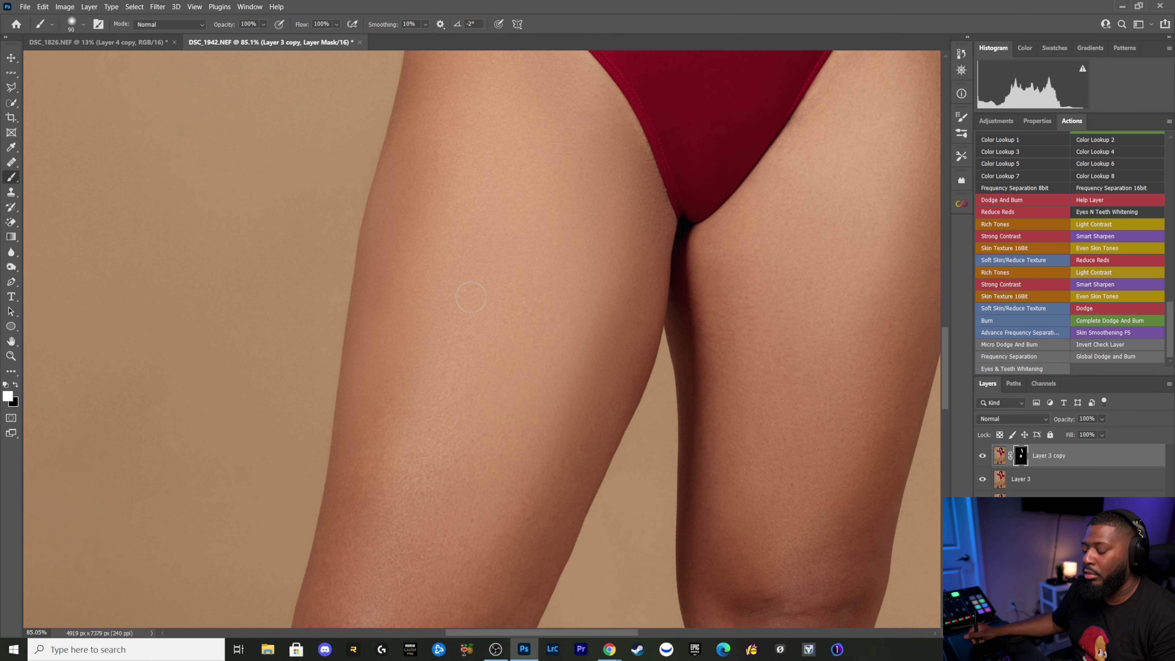
key("backslash")
key("backslash")
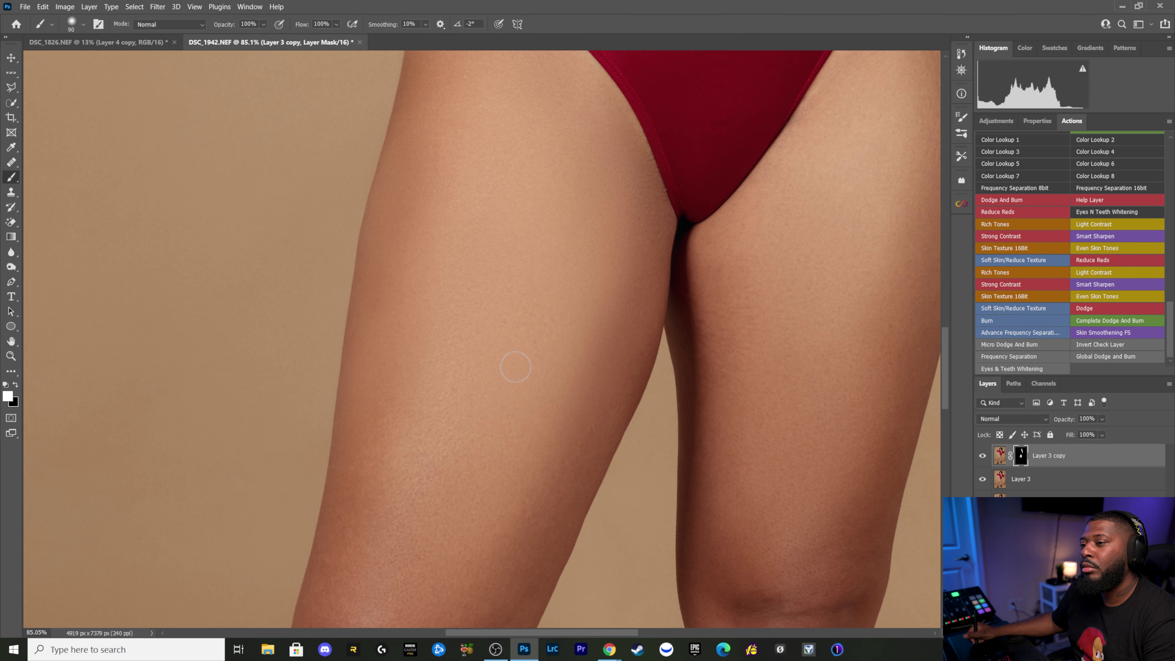
key("backslash")
key("backslash")
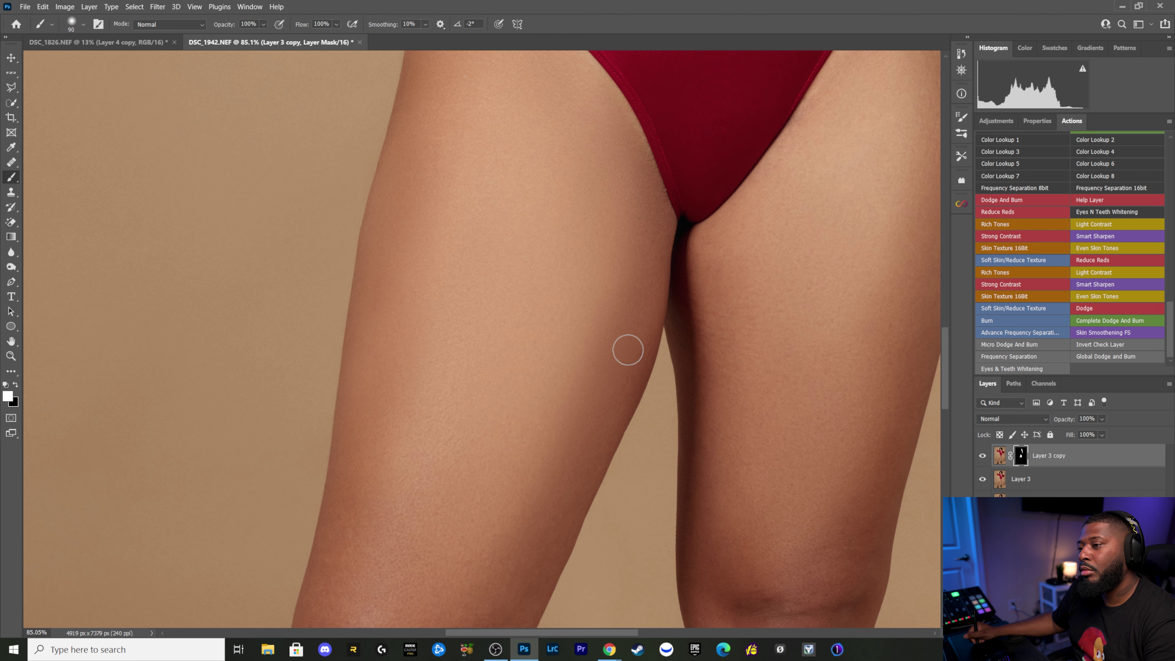
left_click_drag(549, 334, 596, 273)
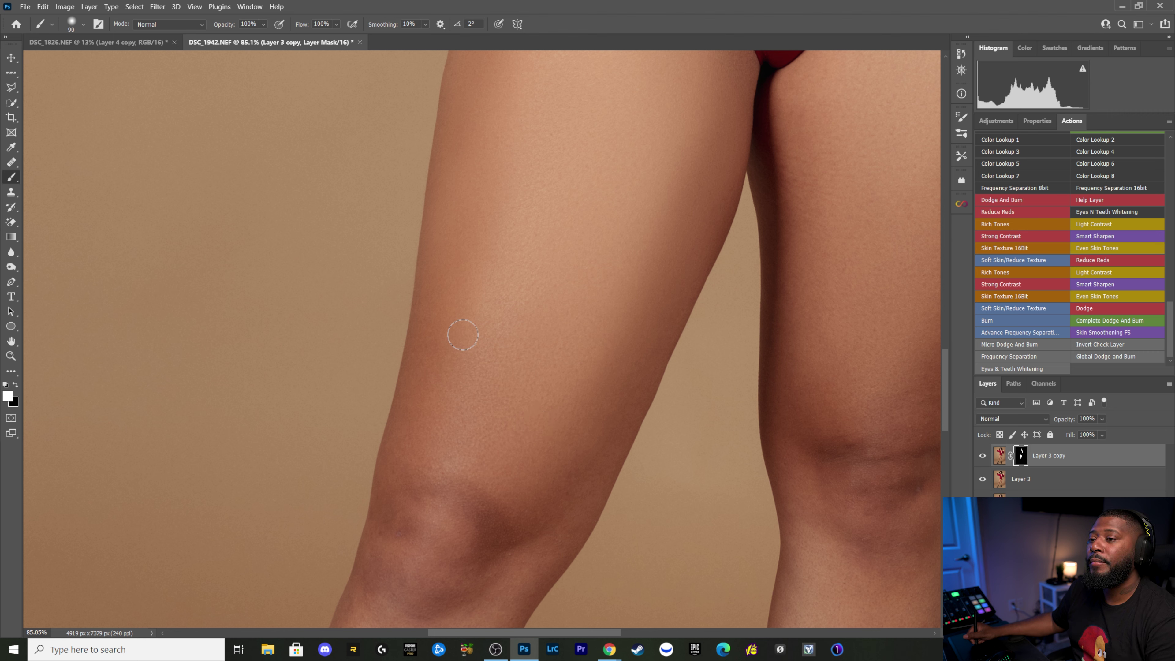
Step: Paint black to remove smoothing from a strip on the front thigh, then return to white
key("backslash")
key("backslash")
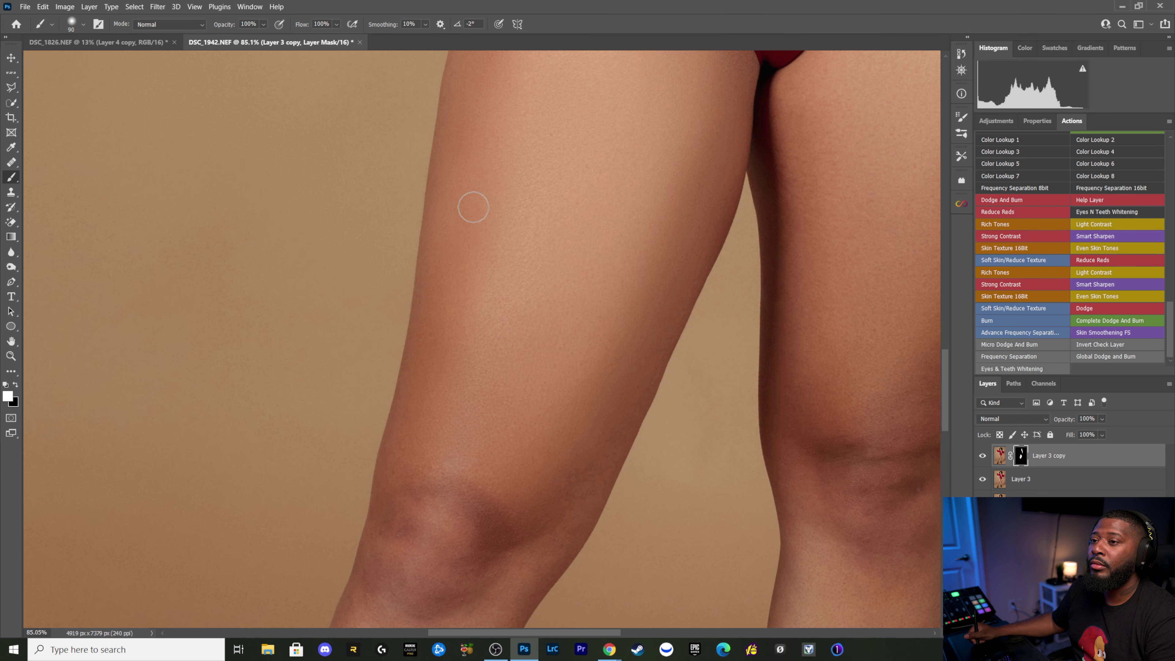
key("backslash")
key("x")
mouse_move(509, 273)
left_mouse_down()
mouse_move(506, 296)
mouse_move(562, 313)
left_mouse_up()
key("x")
key("backslash")
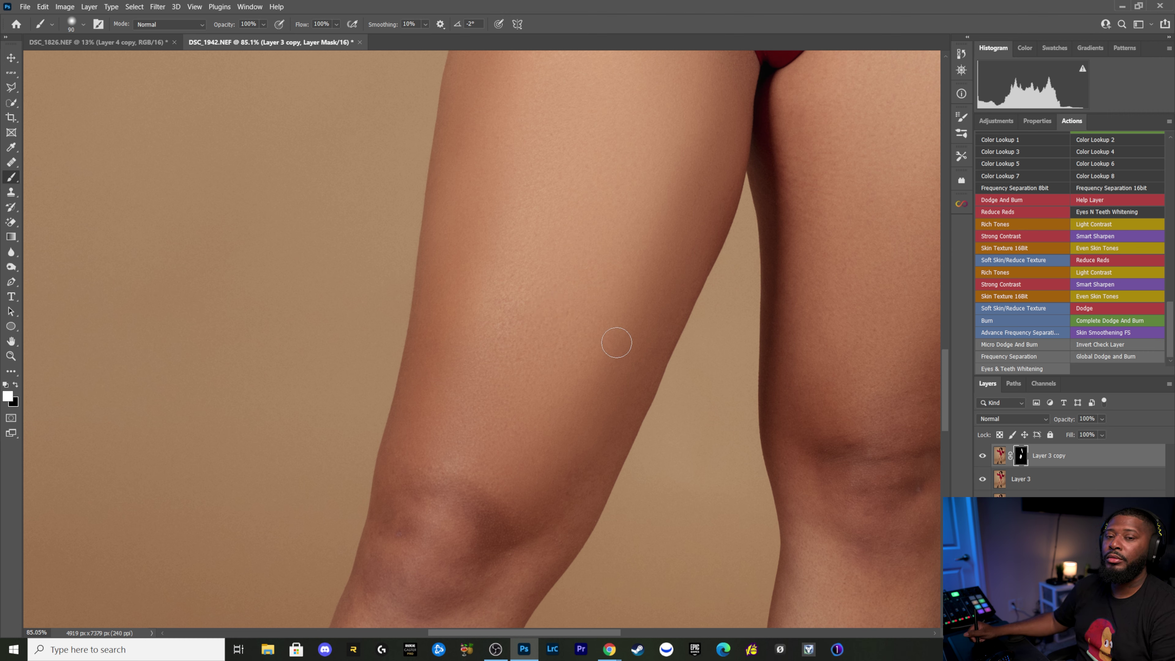
key("backslash")
key("backslash")
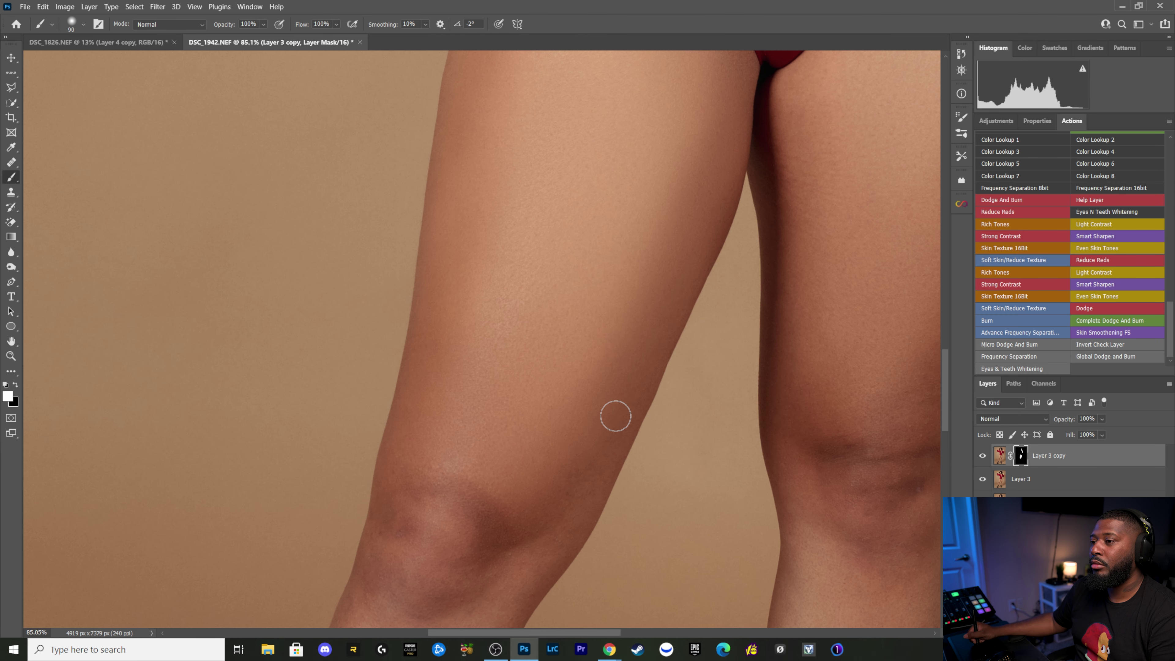
key("x")
key("backslash")
key("backslash")
key("x")
key("backslash")
key("backslash")
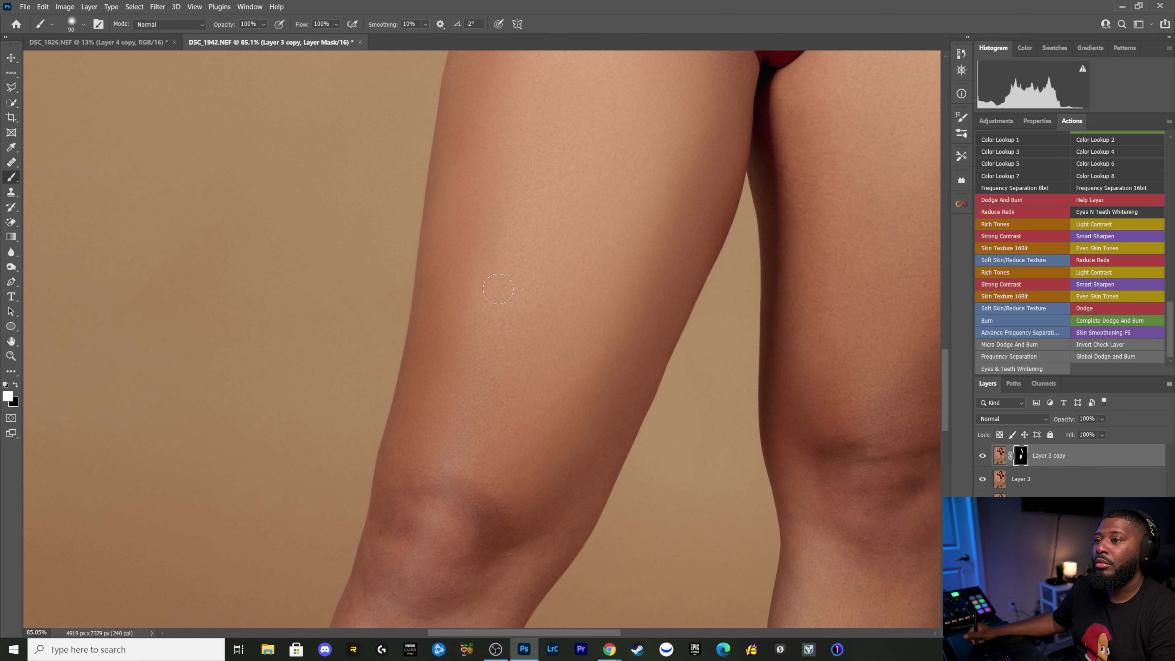
Step: Keep painting the upper thigh near the bodysuit edge, checking the mask preview
key("x")
key("backslash")
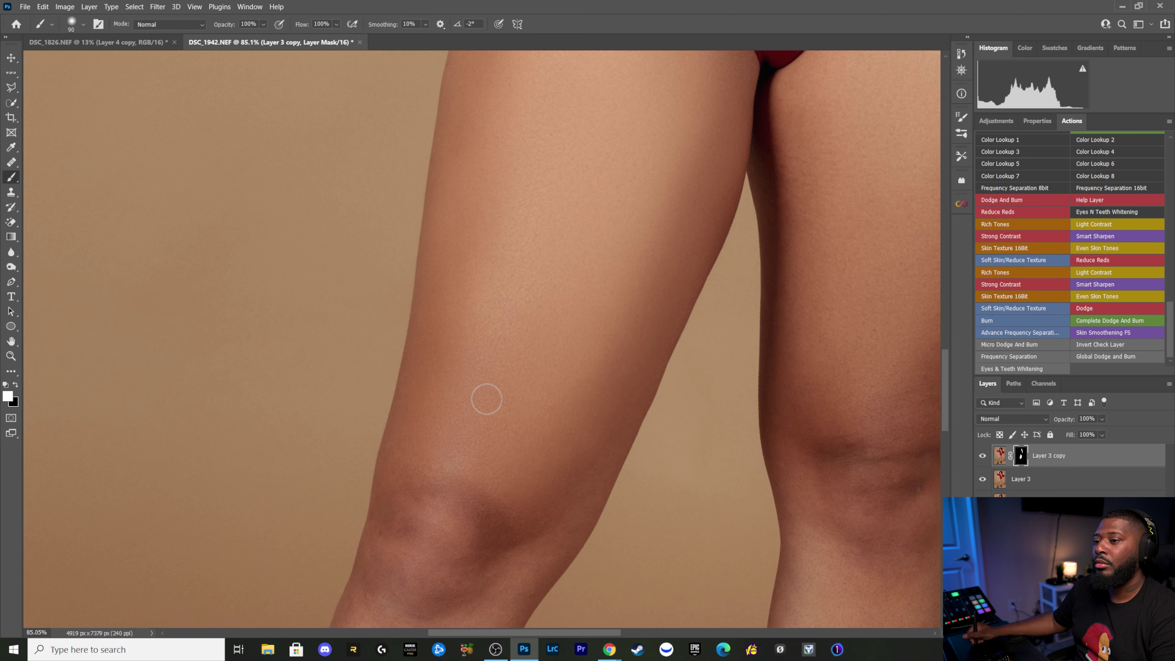
left_click_drag(514, 399, 488, 545)
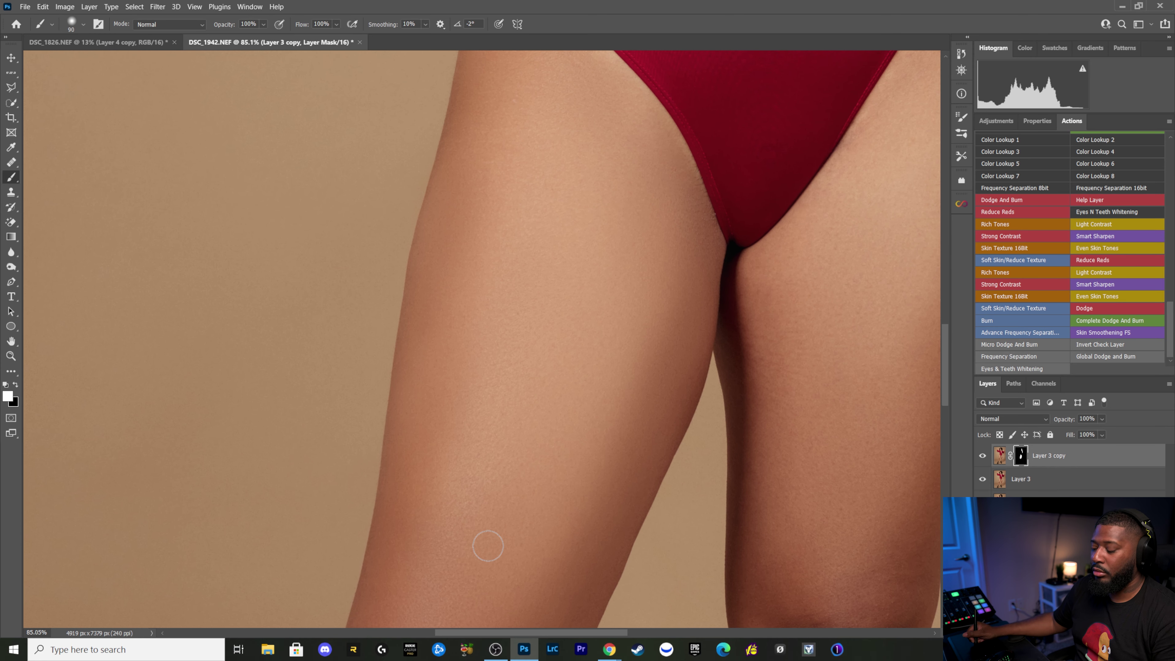
key("backslash")
key("backslash")
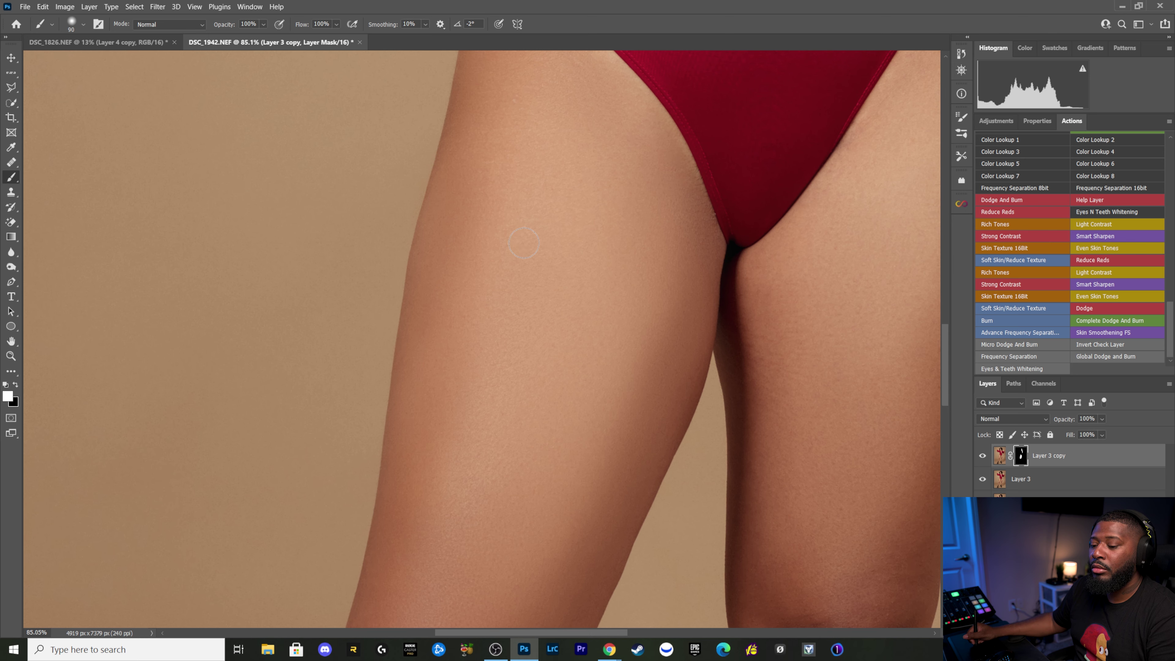
key("backslash")
key("backslash")
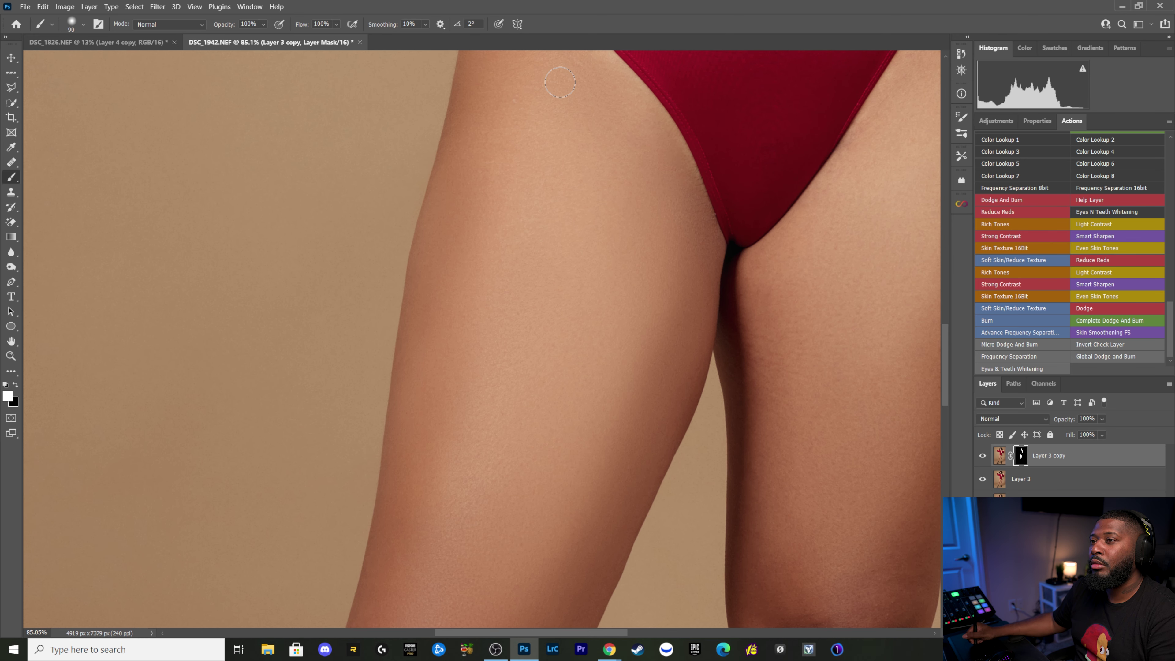
key("backslash")
key("backslash")
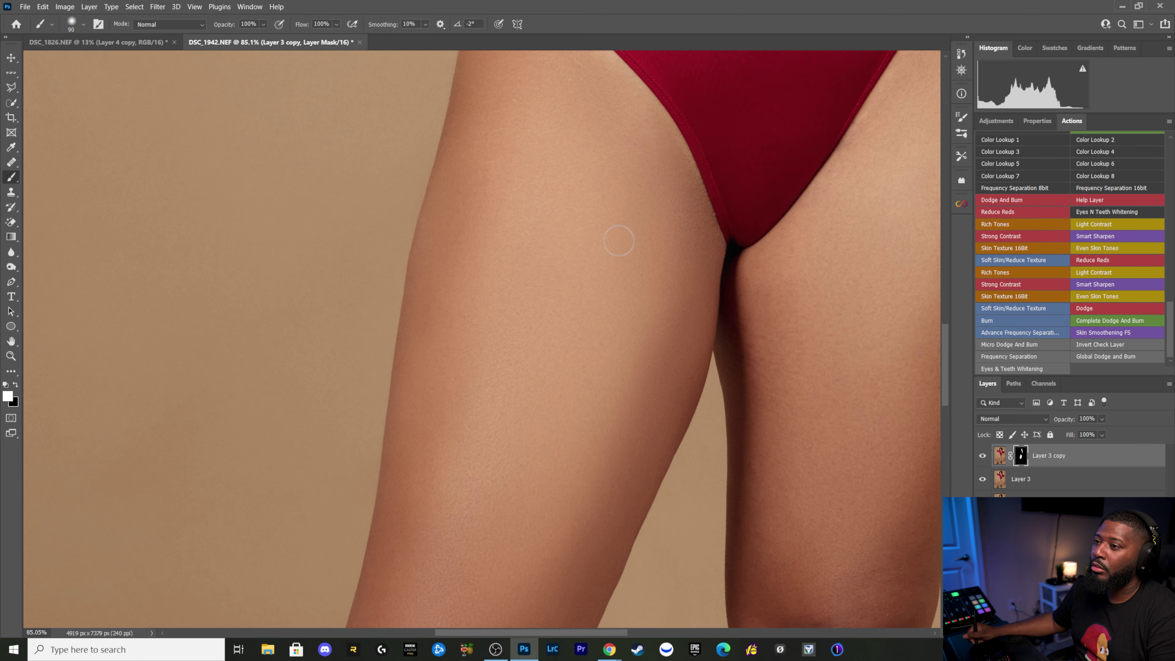
key("backslash")
key("backslash")
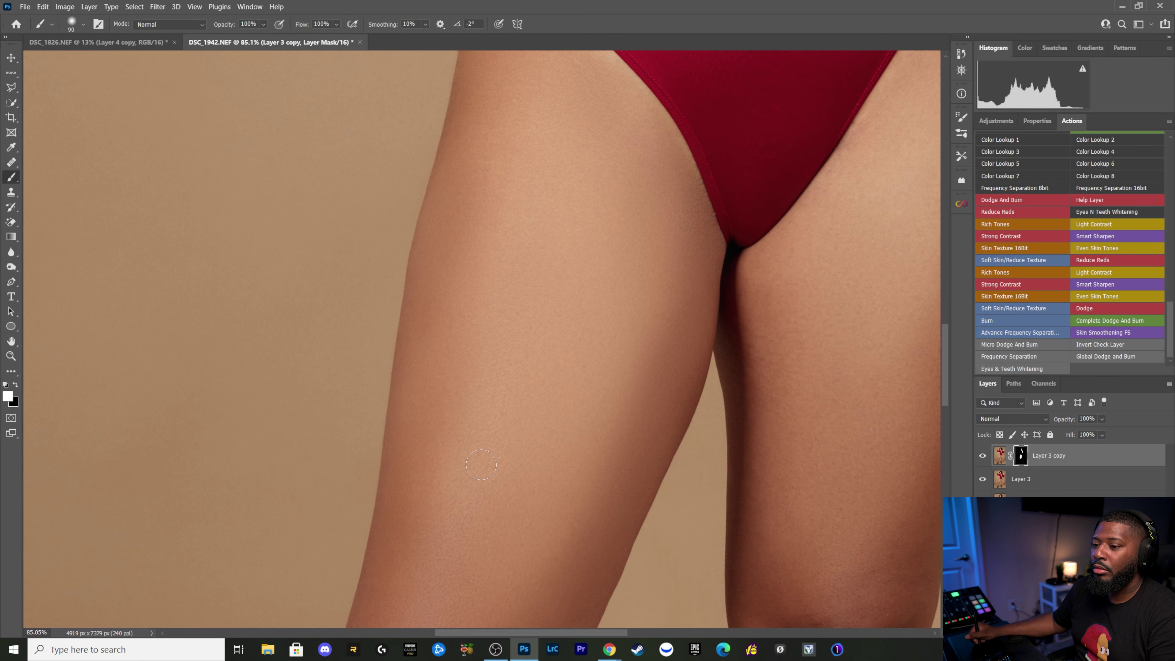
key("backslash")
key("backslash")
mouse_move(574, 445)
left_mouse_down()
mouse_move(514, 305)
mouse_move(533, 257)
left_mouse_up()
key("x")
key("backslash")
key("backslash")
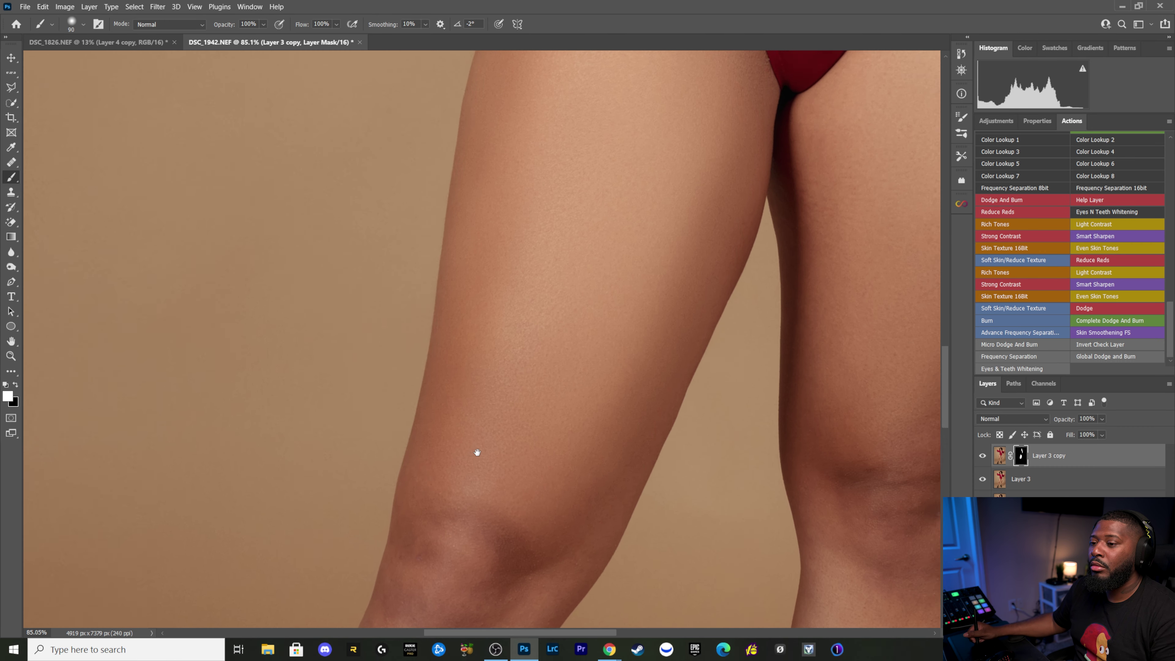
Step: Paint white with a 70 px brush down the front shin and knee, checking coverage
left_click_drag(475, 451, 603, 187)
key("x")
left_click_drag(507, 321, 501, 180)
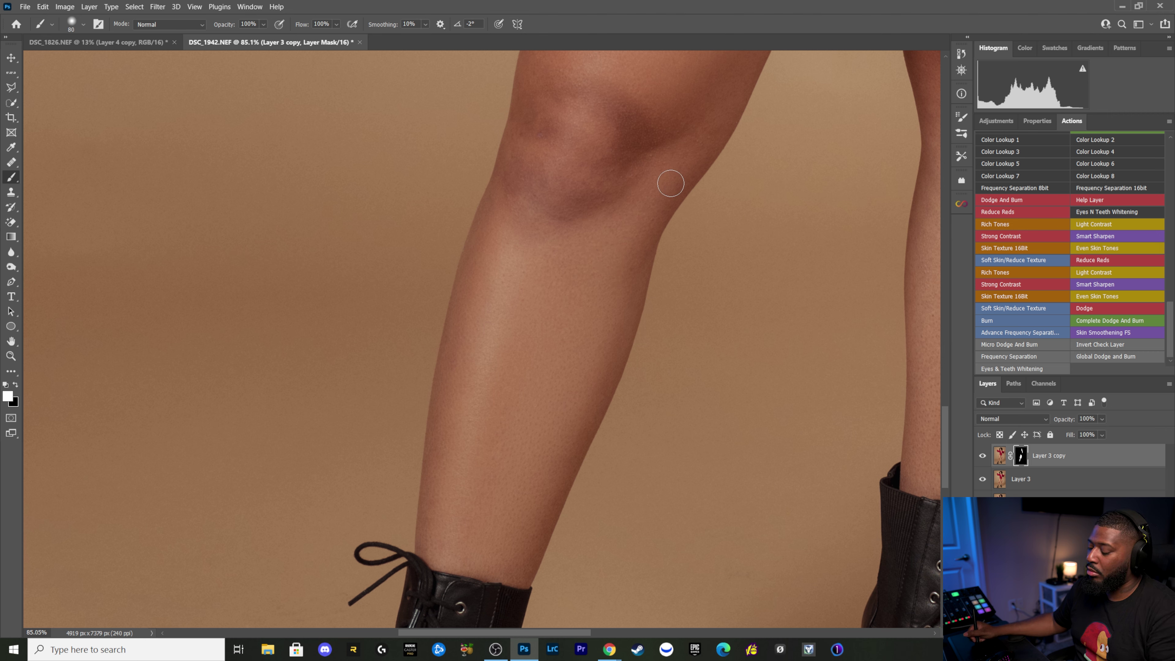
key("bracketleft")
key("bracketleft")
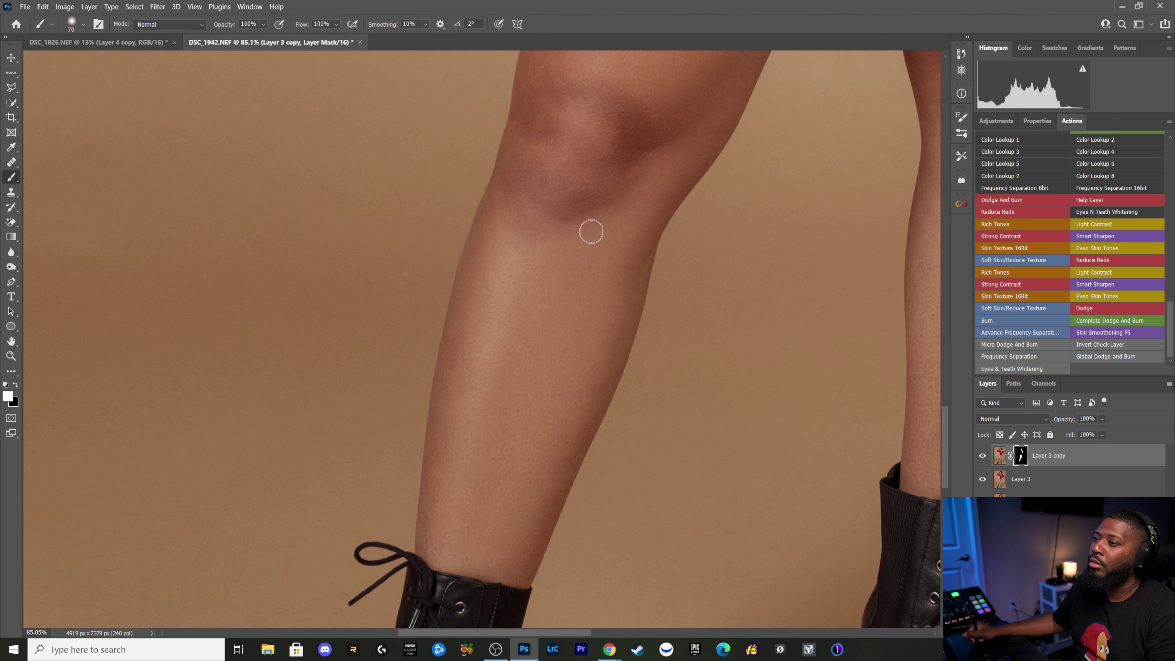
key("backslash")
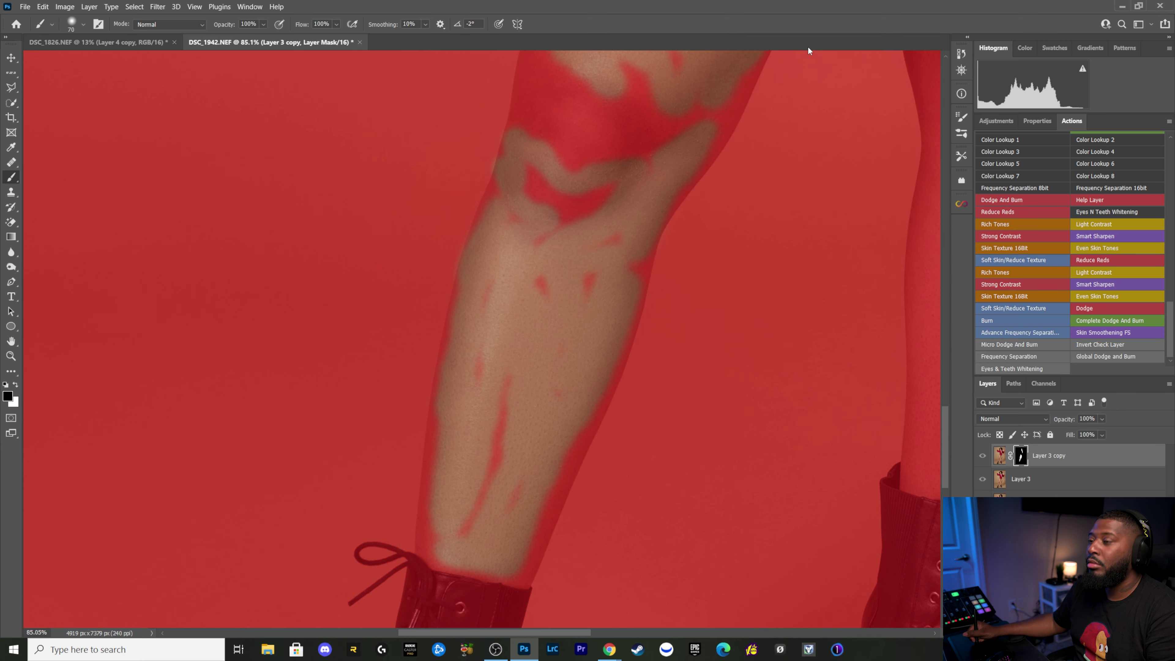
key("backslash")
key("backslash")
key("backslash")
key("backslash")
key("backslash")
key("backslash")
key("backslash")
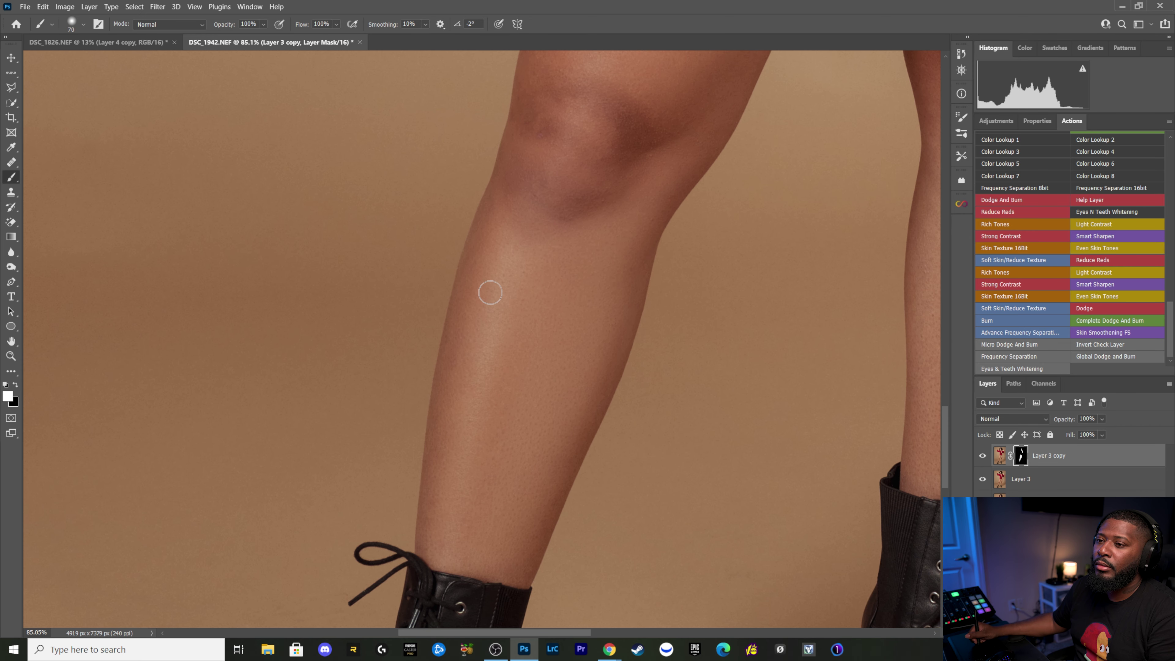
key("backslash")
key("backslash")
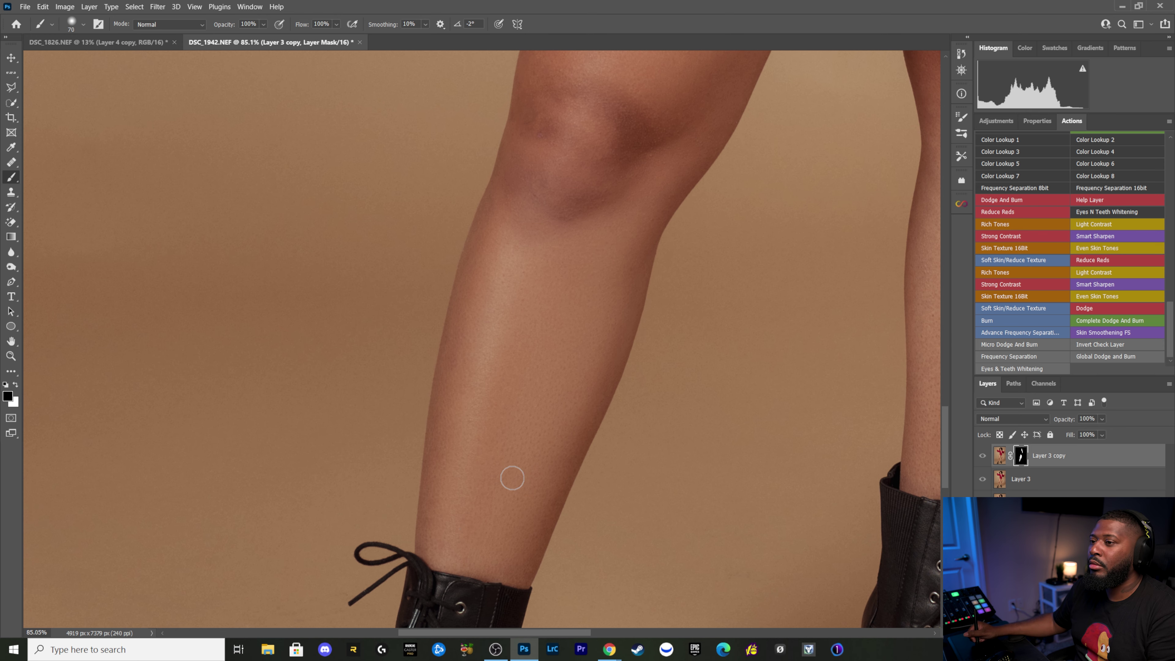
key("backslash")
key("backslash")
left_click_drag(556, 200, 543, 443)
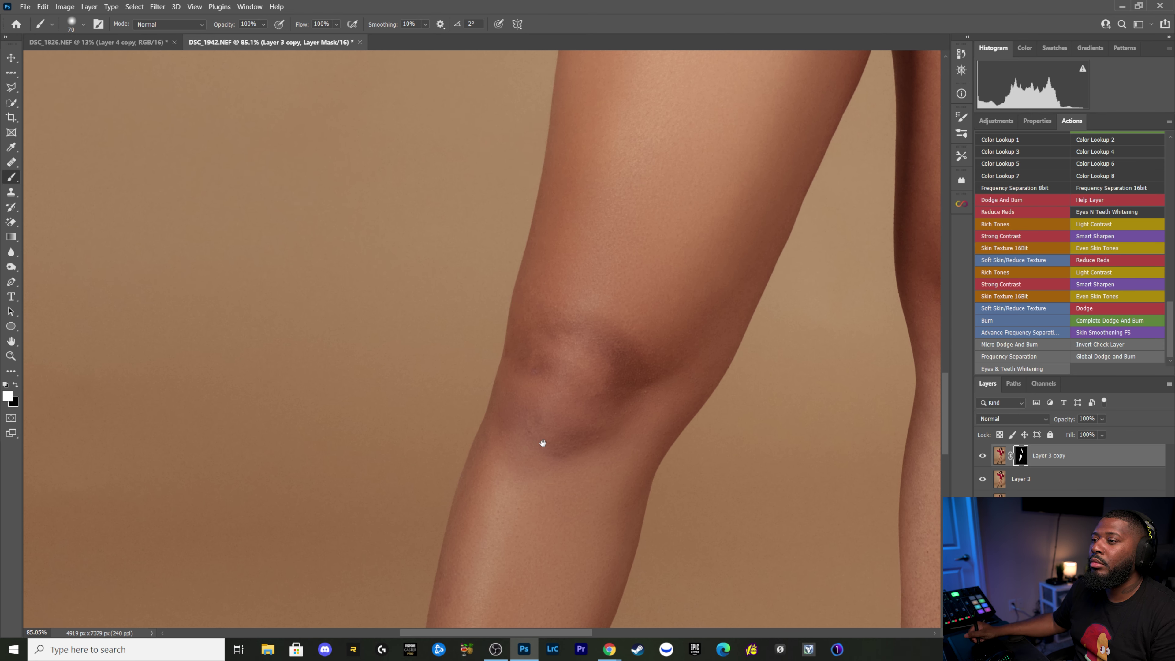
key("backslash")
Step: Paint the second leg, knees and upper thighs with brush sizes from 60 to 125 px
key("backslash")
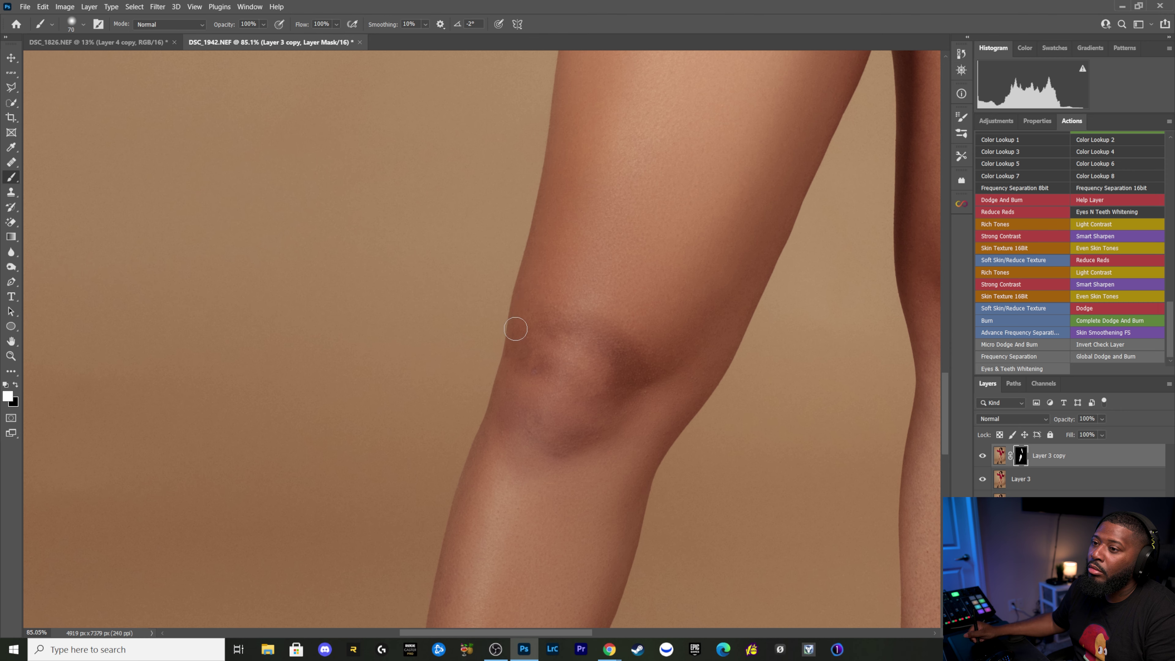
key("backslash")
key("backslash")
key("backslash")
key("backslash")
key("backslash")
key("backslash")
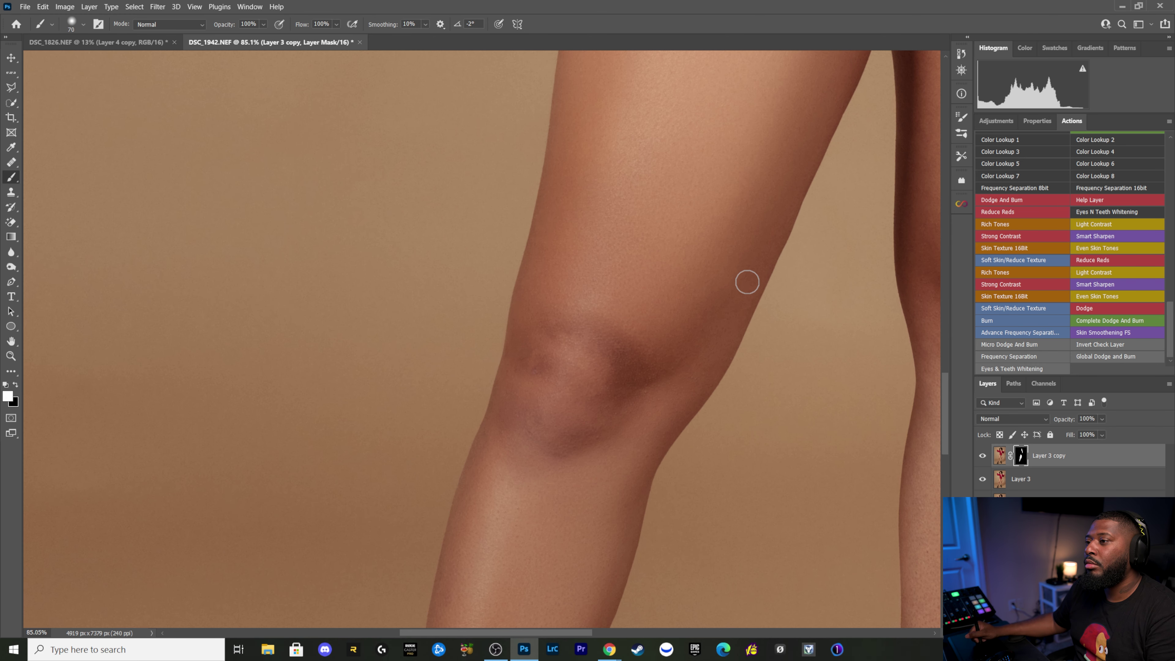
mouse_move(698, 386)
left_mouse_down()
mouse_move(610, 357)
mouse_move(603, 388)
mouse_move(611, 197)
mouse_move(563, 197)
mouse_move(572, 178)
left_mouse_up()
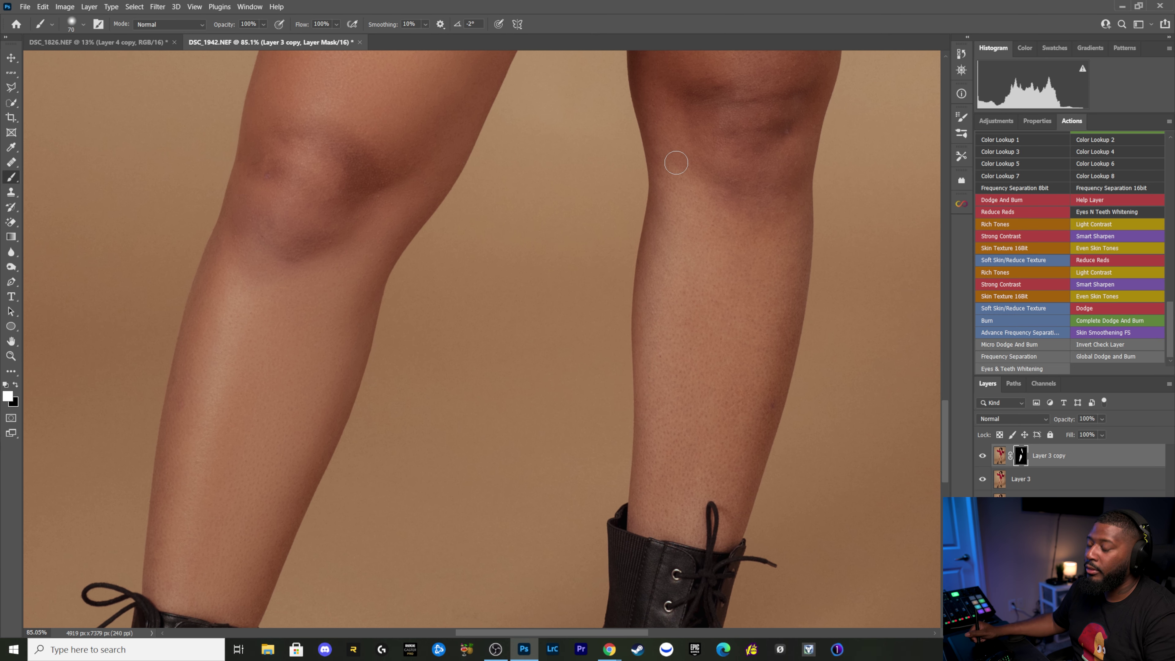
key("bracketright")
key("bracketright")
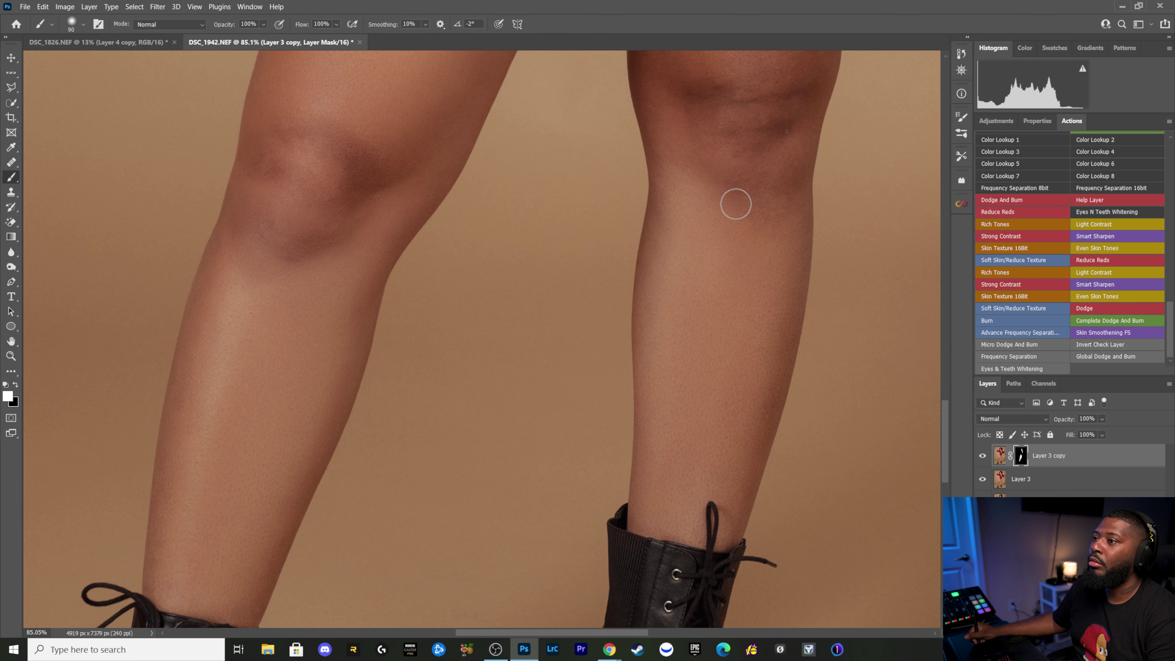
left_click_drag(716, 162, 676, 244)
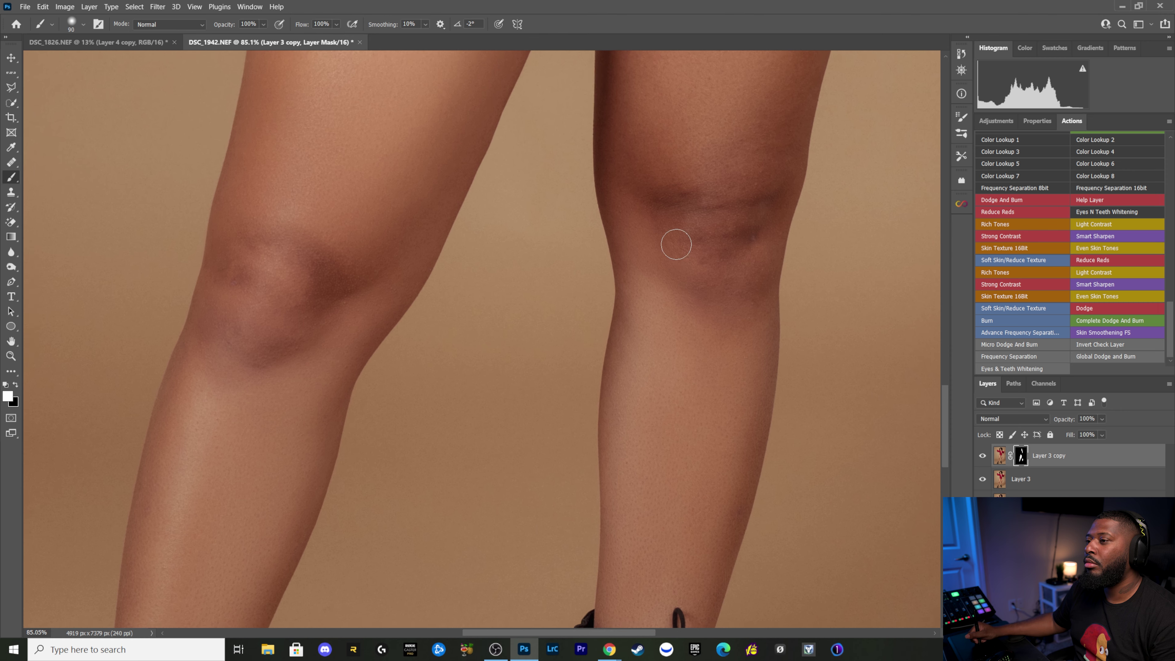
key("bracketleft")
key("bracketleft")
key("bracketleft")
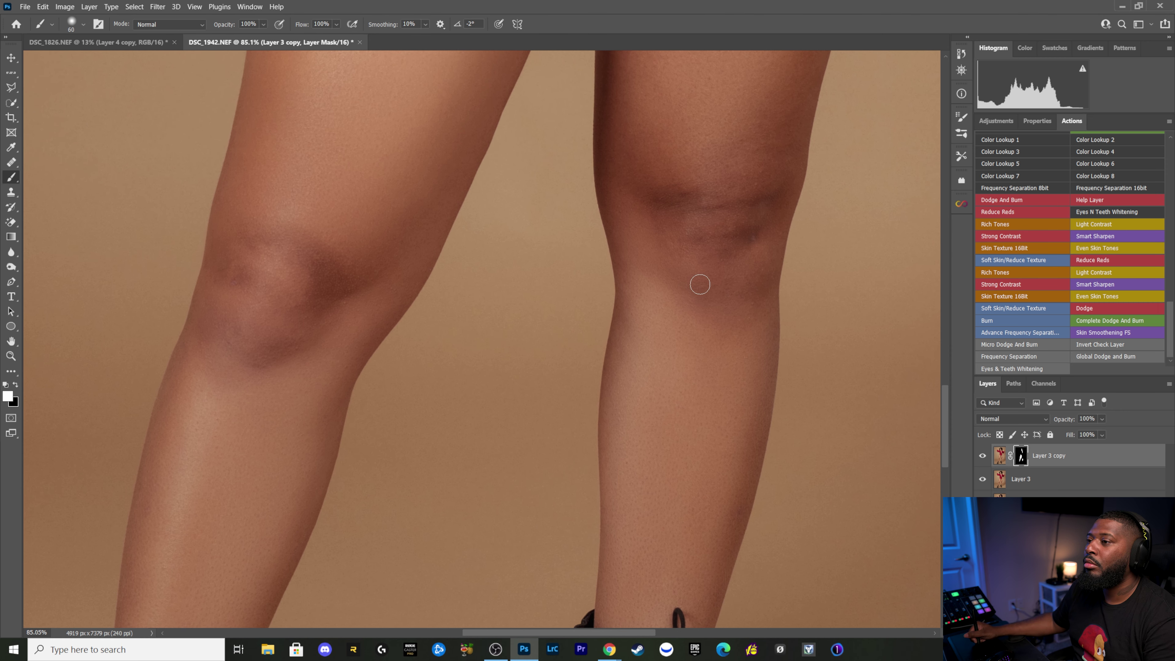
scroll(690, 297, "up", 3)
scroll(675, 315, "up", 2)
key("bracketright")
key("bracketright")
key("bracketright")
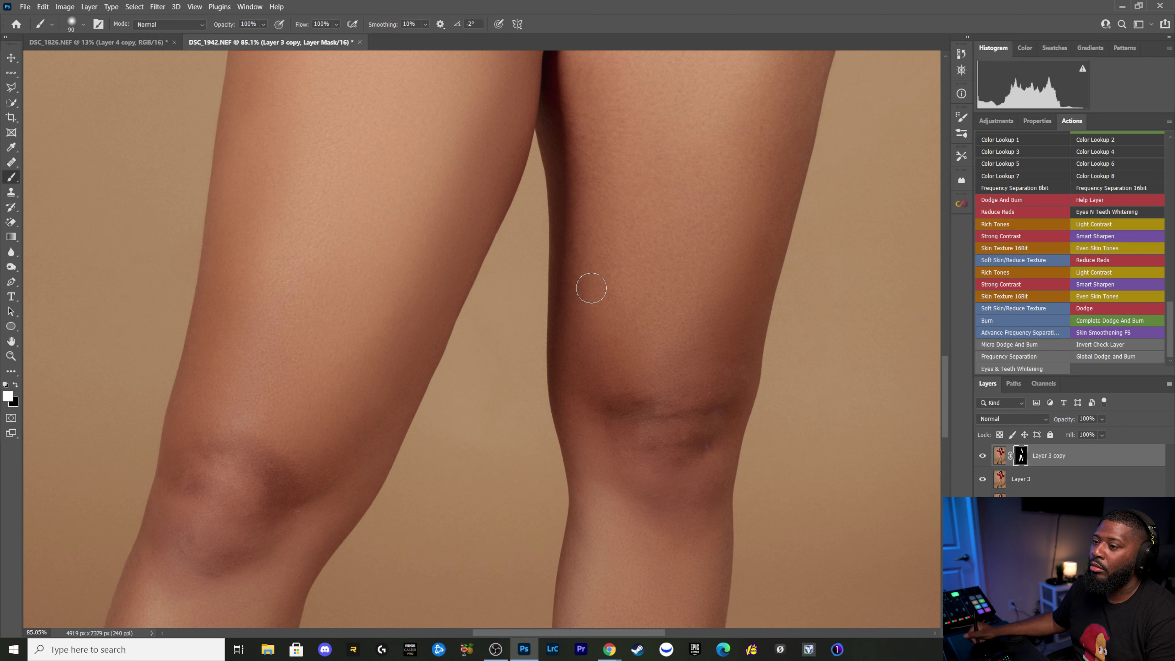
left_click_drag(597, 303, 588, 418)
key("bracketright")
key("bracketright")
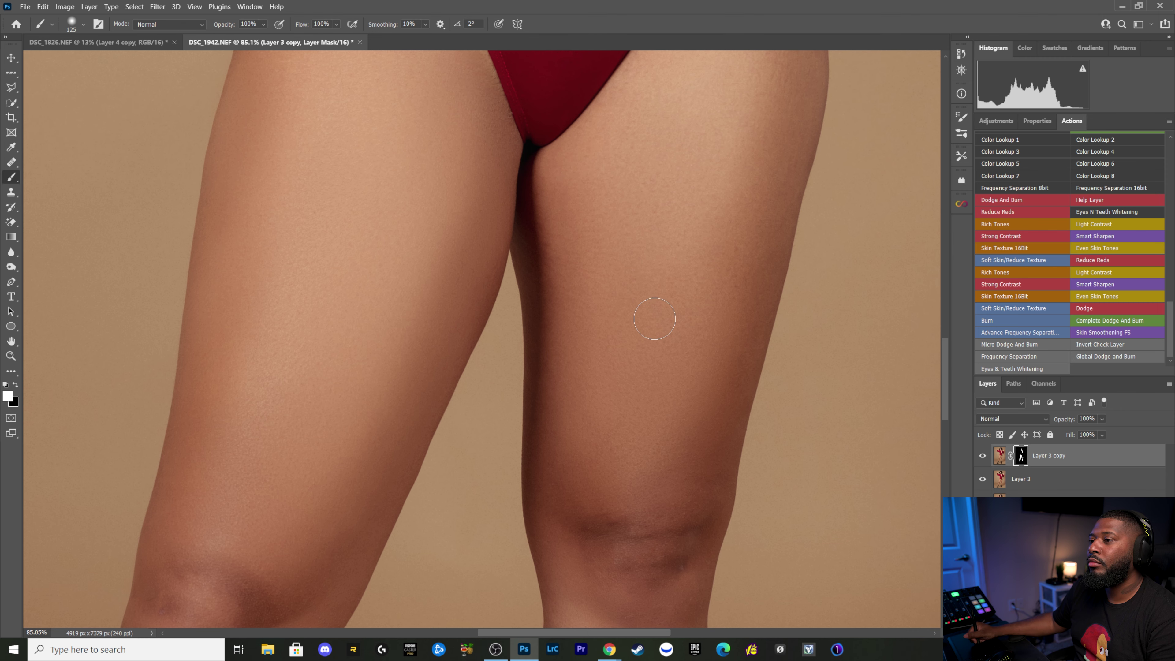
left_click_drag(722, 322, 663, 540)
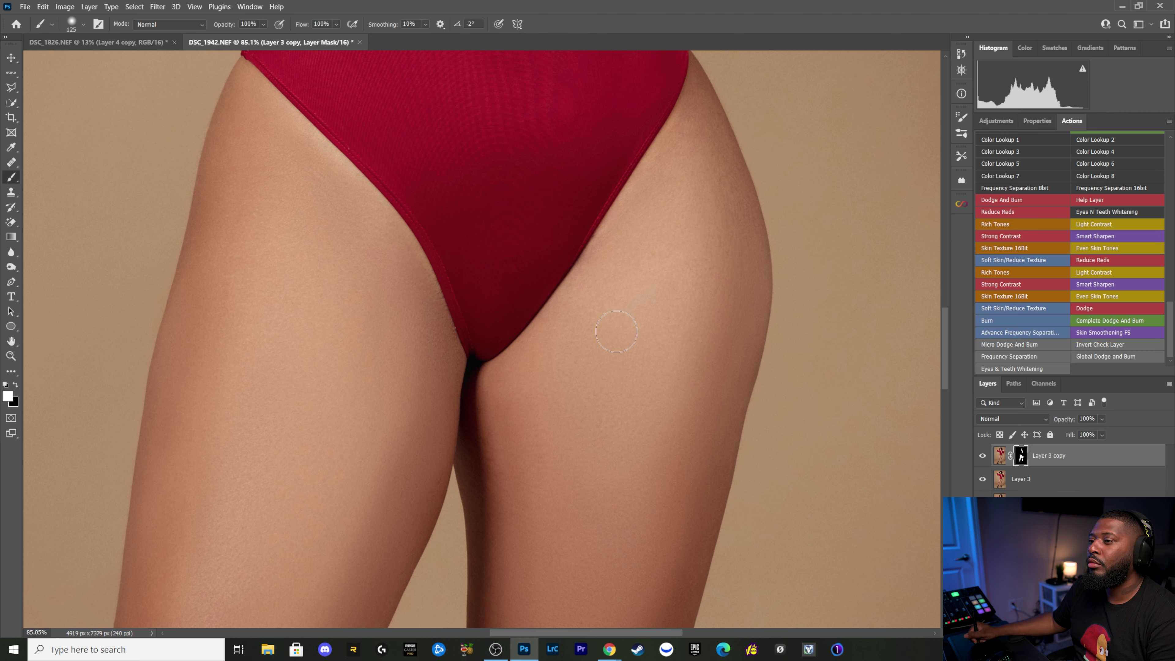
key("bracketleft")
key("bracketleft")
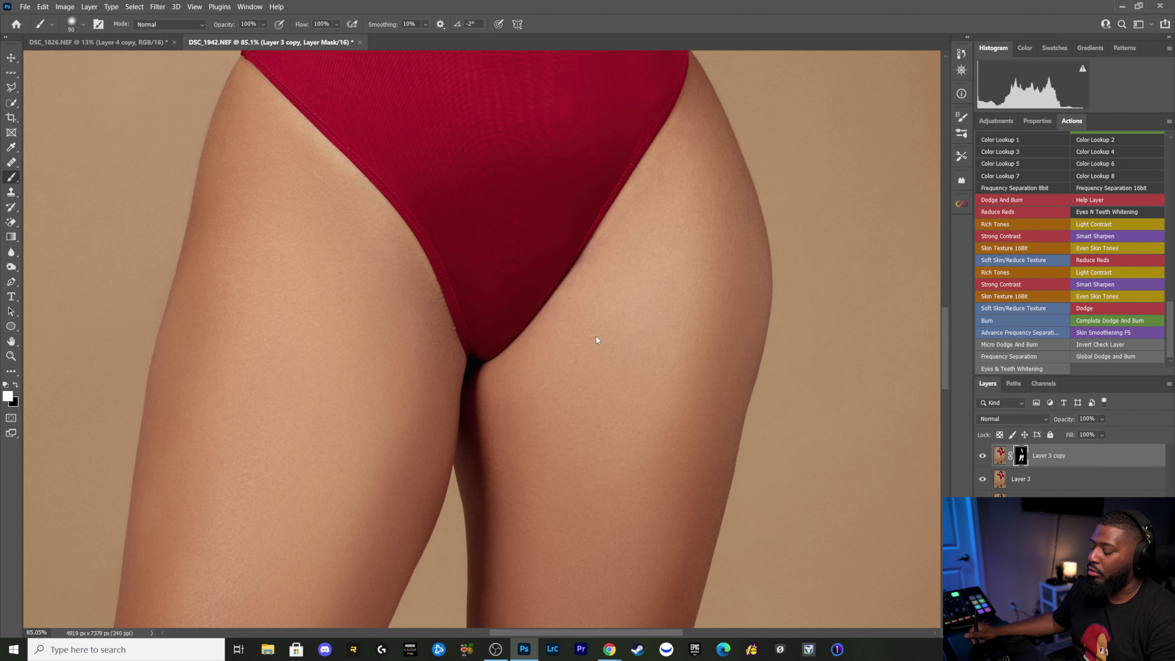
Step: Check thigh mask coverage, then hide and re-show Layer 3 copy to compare with the original
key("x")
key("backslash")
key("backslash")
key("x")
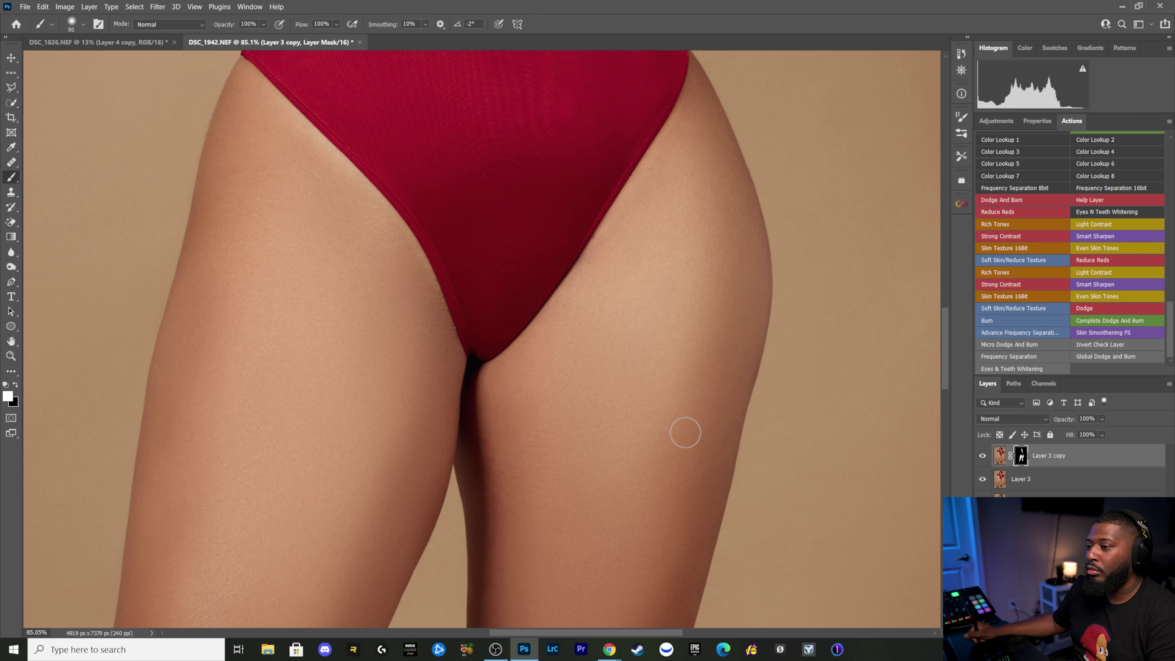
key("backslash")
key("backslash")
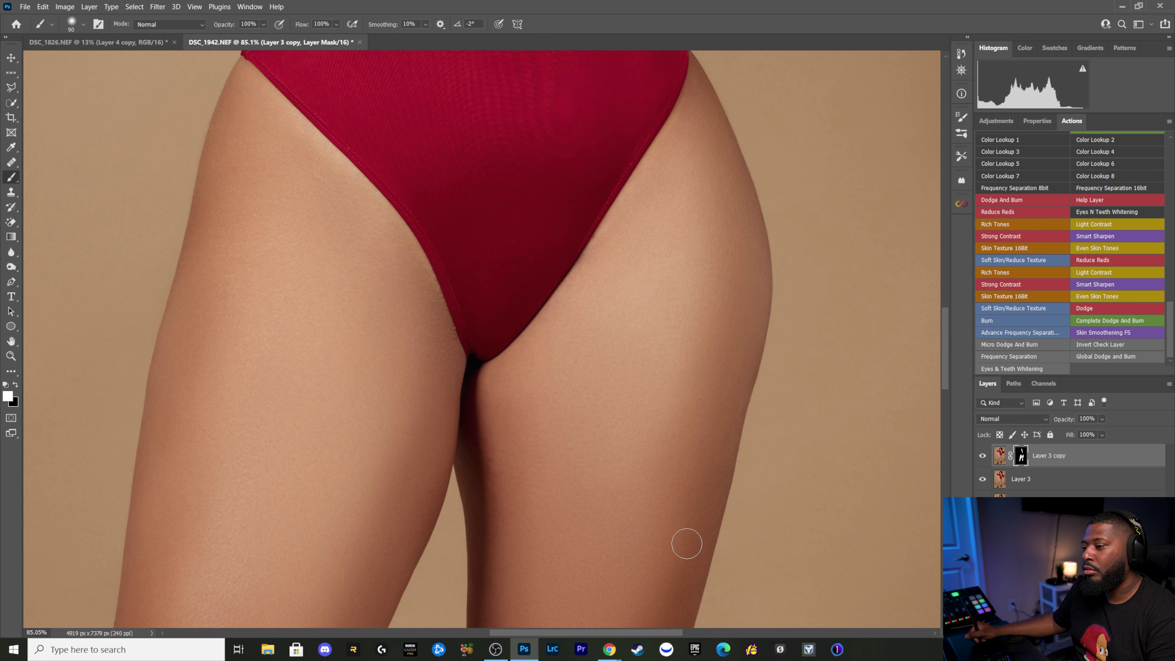
key("backslash")
key("backslash")
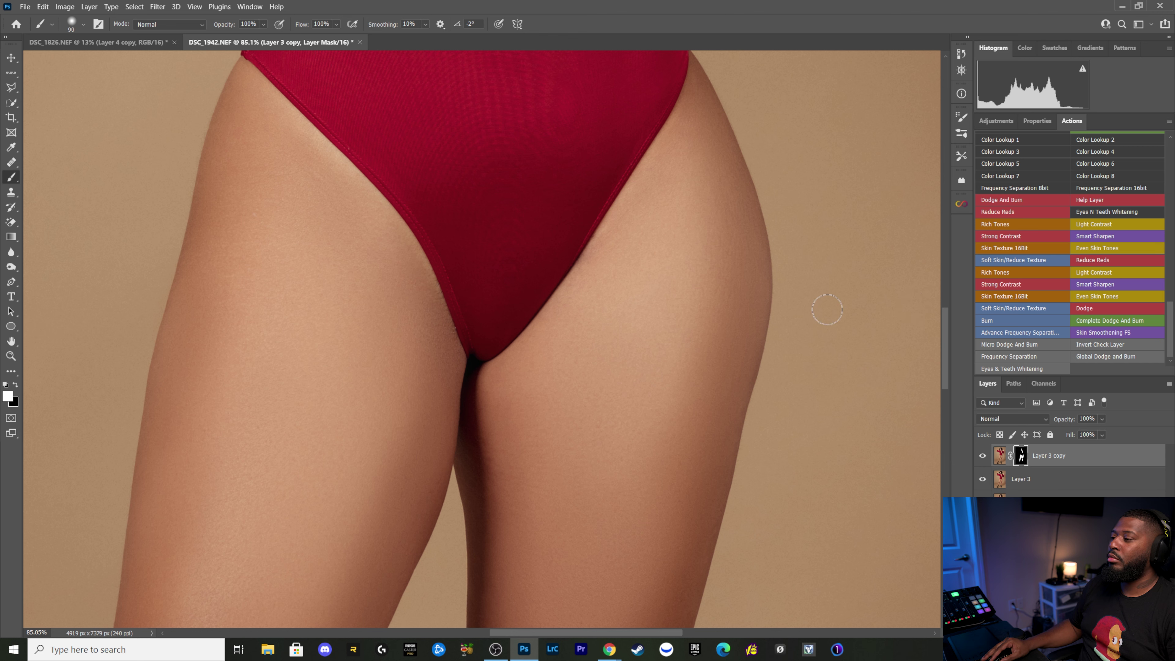
left_click(984, 456)
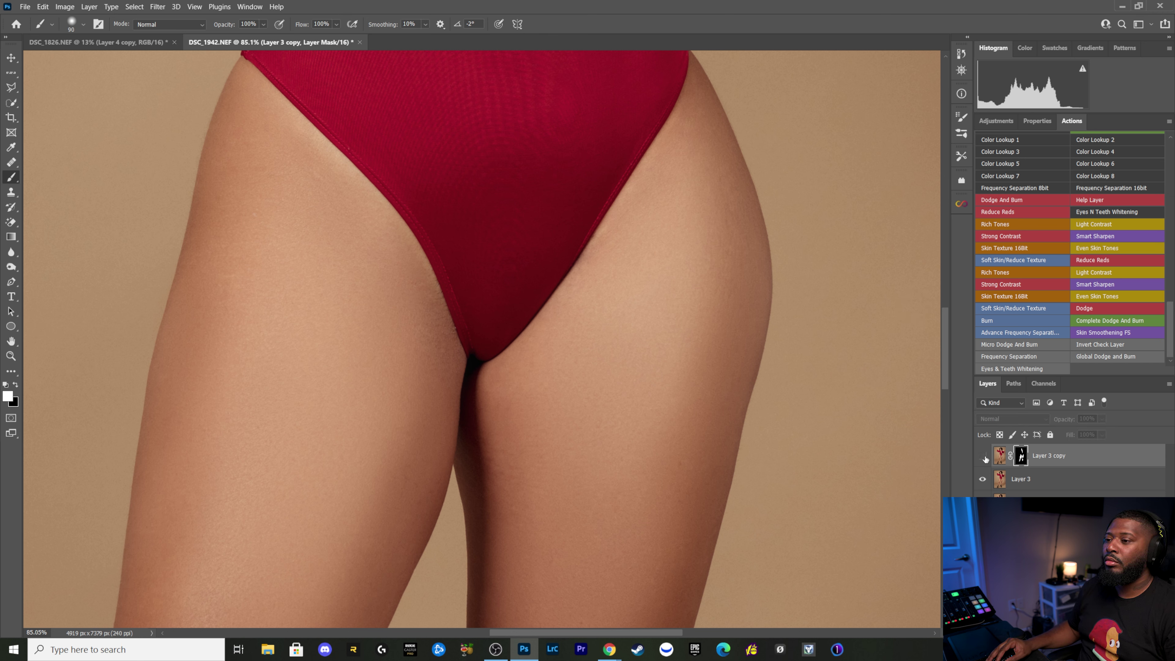
left_click(983, 456)
Step: Touch up the mask on the upper thighs near the crotch, checking coverage with the overlay
left_click_drag(700, 394, 737, 202)
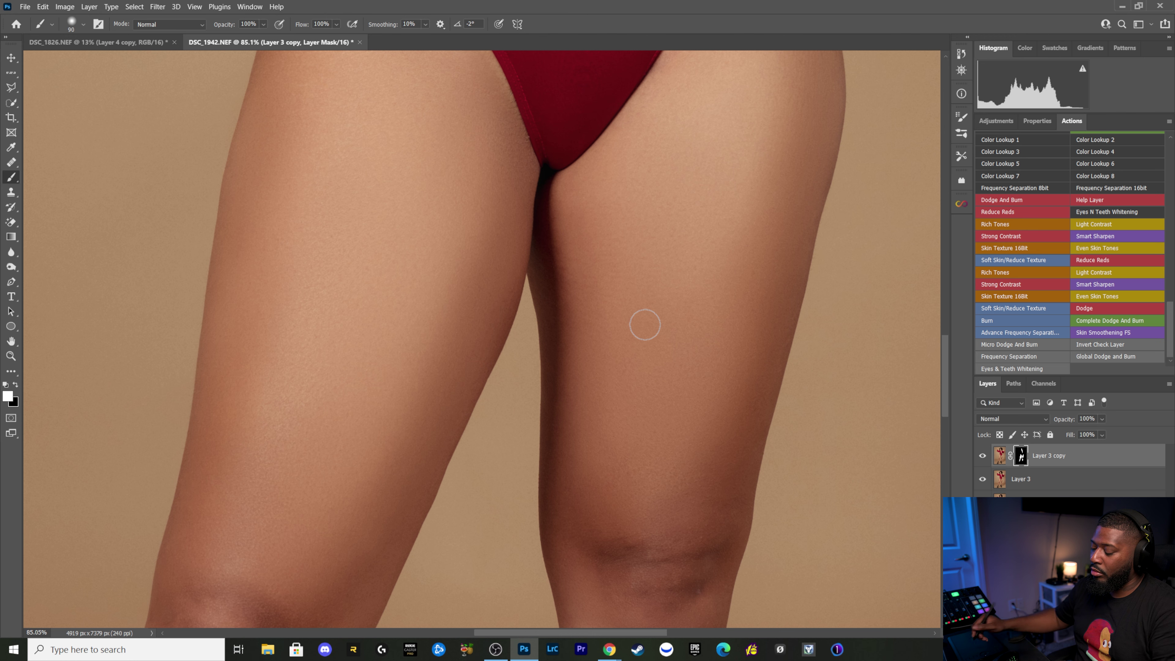
key("x")
key("backslash")
key("backslash")
key("x")
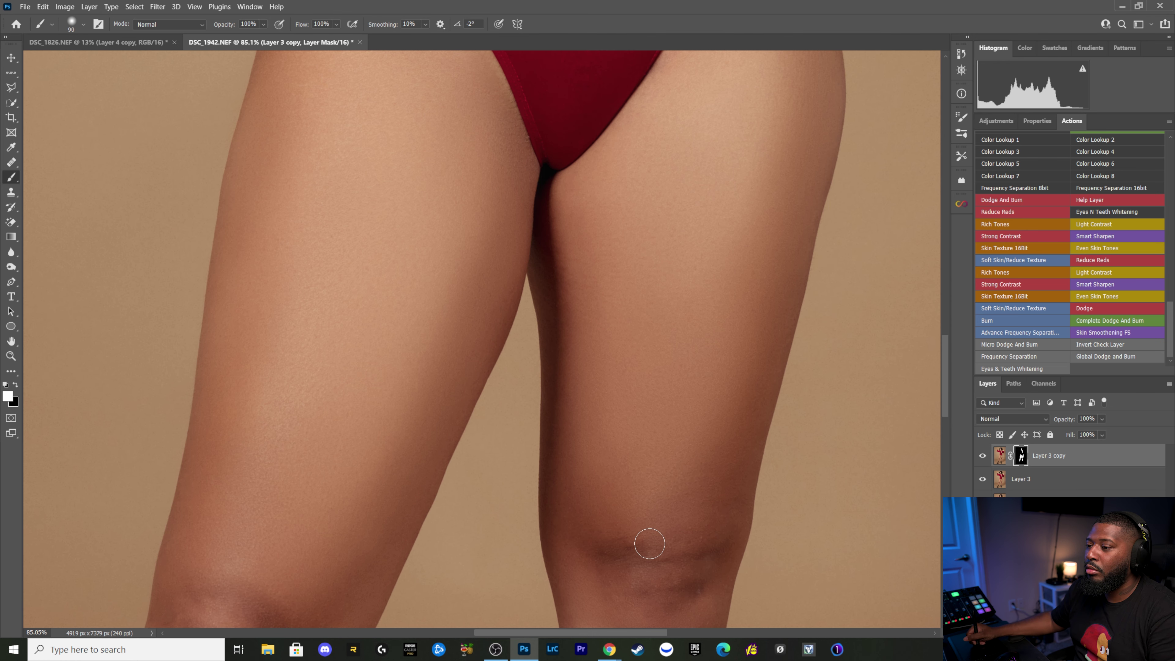
key("x")
key("backslash")
key("backslash")
key("x")
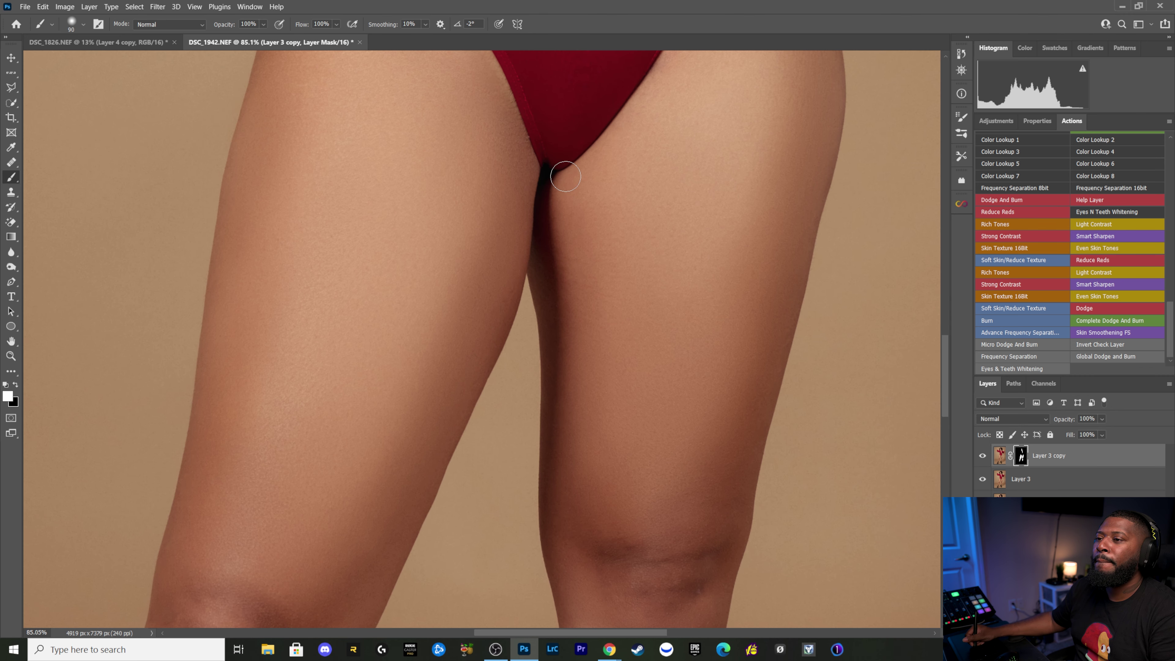
key("x")
key("backslash")
key("x")
key("backslash")
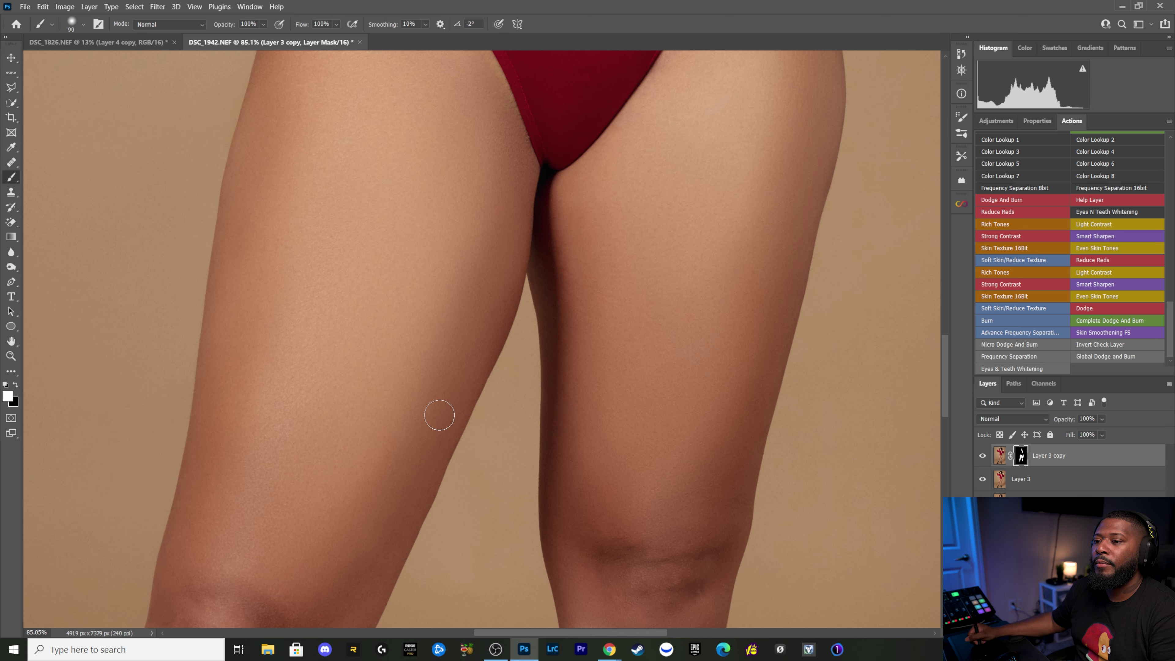
Step: Zoom and pan across the hips and thighs to inspect the smoothed skin
scroll(477, 228, "up", 6)
scroll(479, 222, "up", 4)
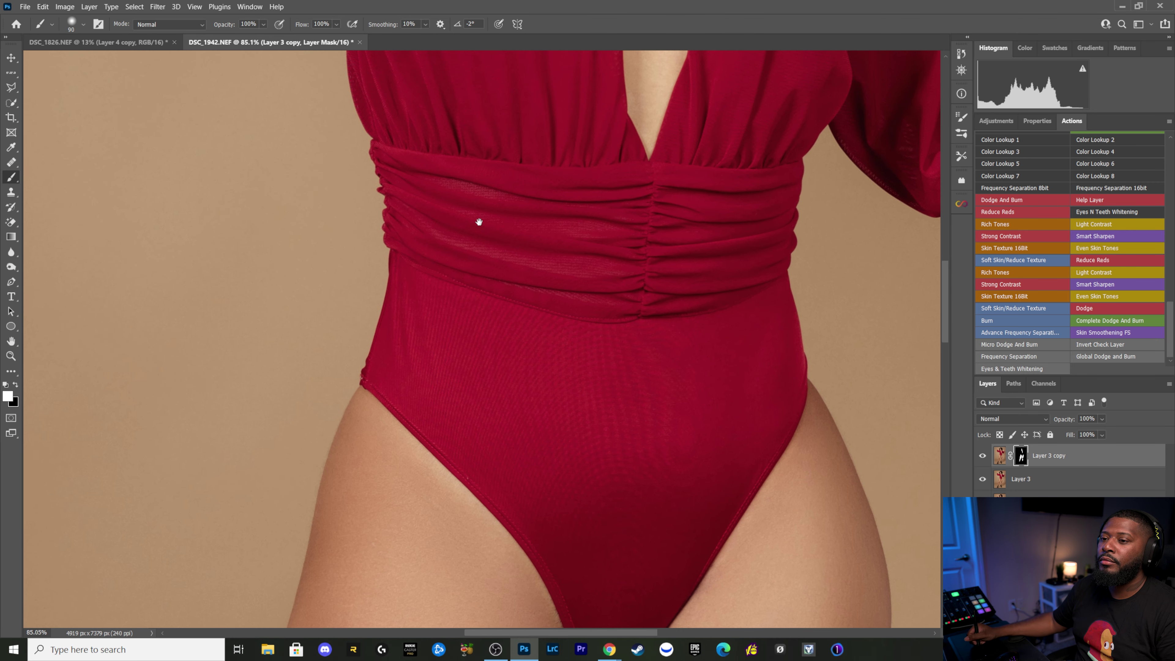
scroll(383, 340, "down", 2)
key("backslash")
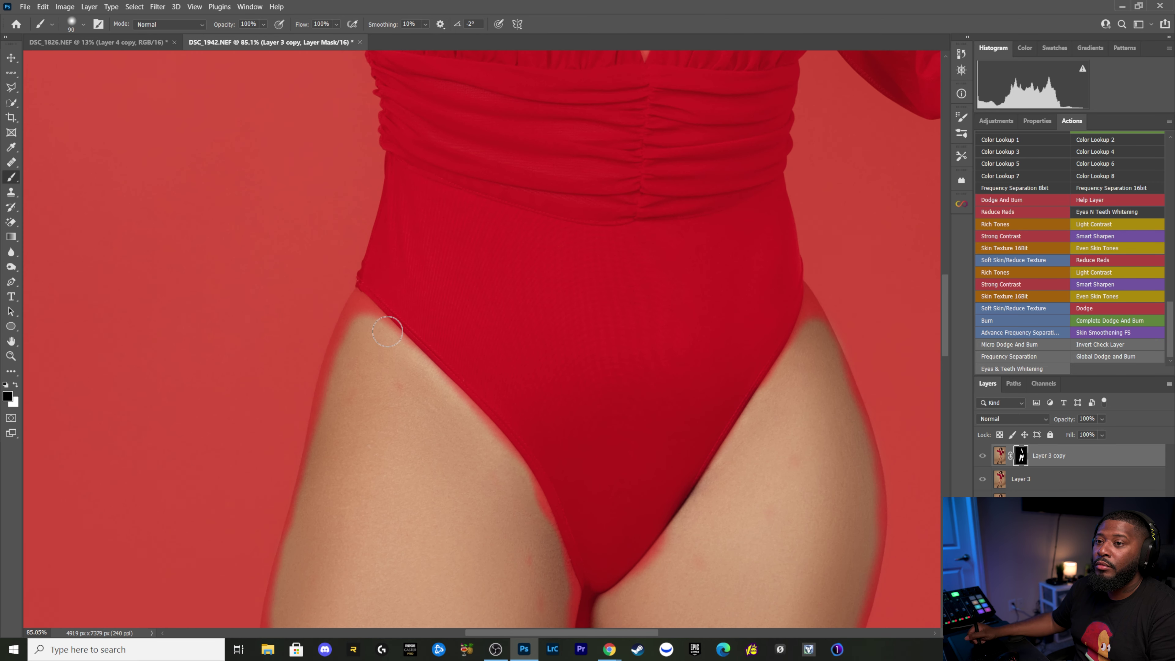
key("backslash")
scroll(407, 325, "up", 2)
scroll(391, 388, "up", 7)
scroll(385, 412, "up", 2)
scroll(380, 415, "up", 1)
scroll(370, 394, "up", 5)
scroll(463, 435, "left", 10)
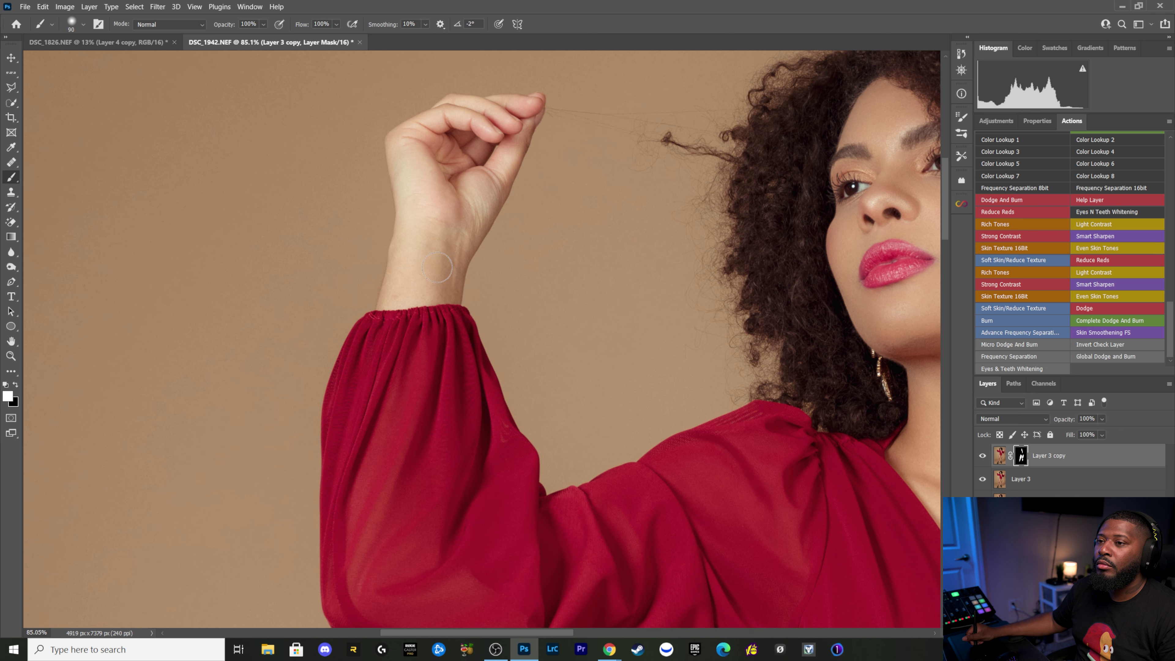
scroll(393, 266, "right", 5)
scroll(352, 260, "right", 6)
scroll(463, 292, "right", 3)
scroll(694, 407, "right", 1)
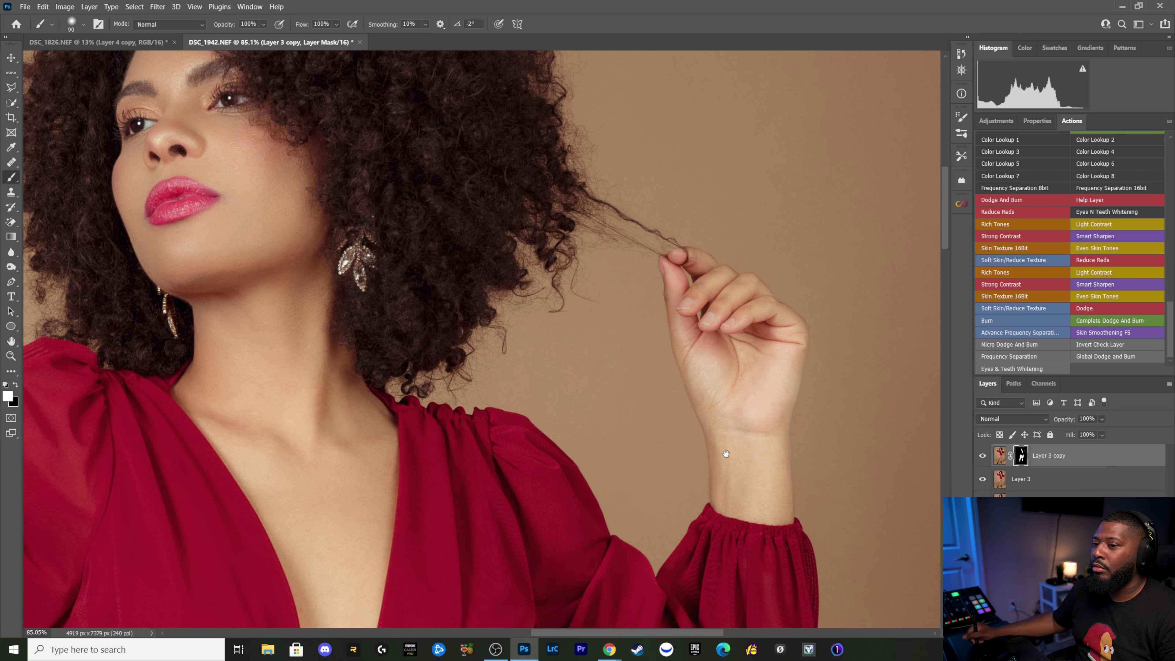
scroll(726, 454, "down", 3)
scroll(575, 406, "down", 2)
scroll(575, 406, "up", 3)
scroll(592, 299, "up", 2)
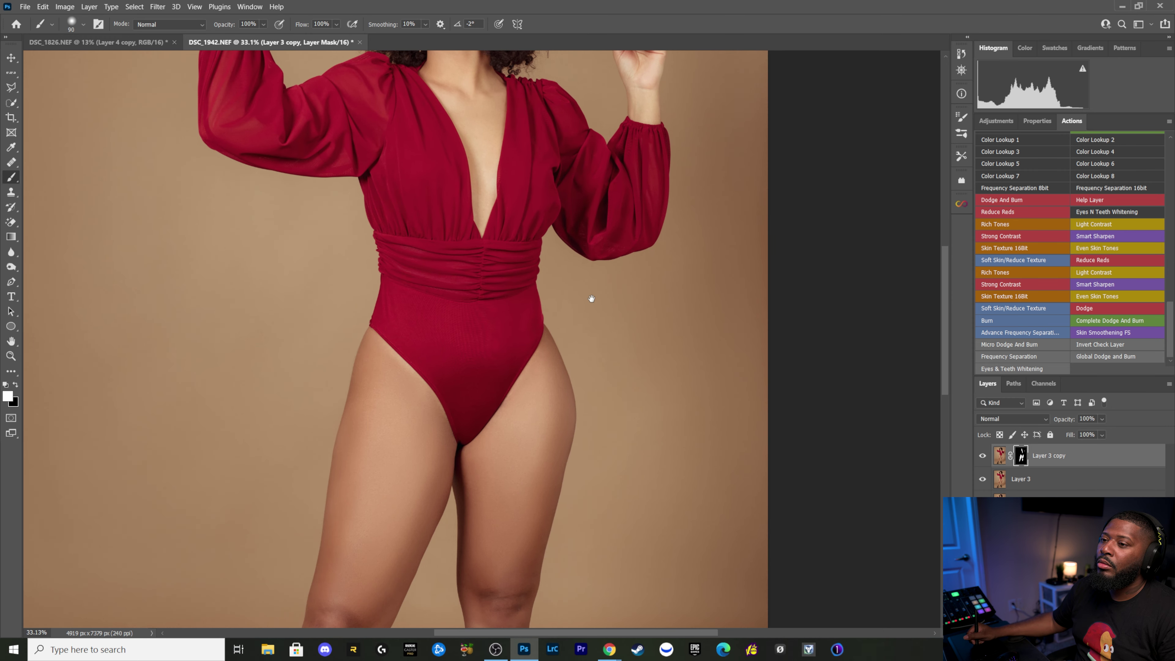
scroll(584, 297, "down", 2)
scroll(574, 296, "down", 1)
scroll(563, 295, "down", 1)
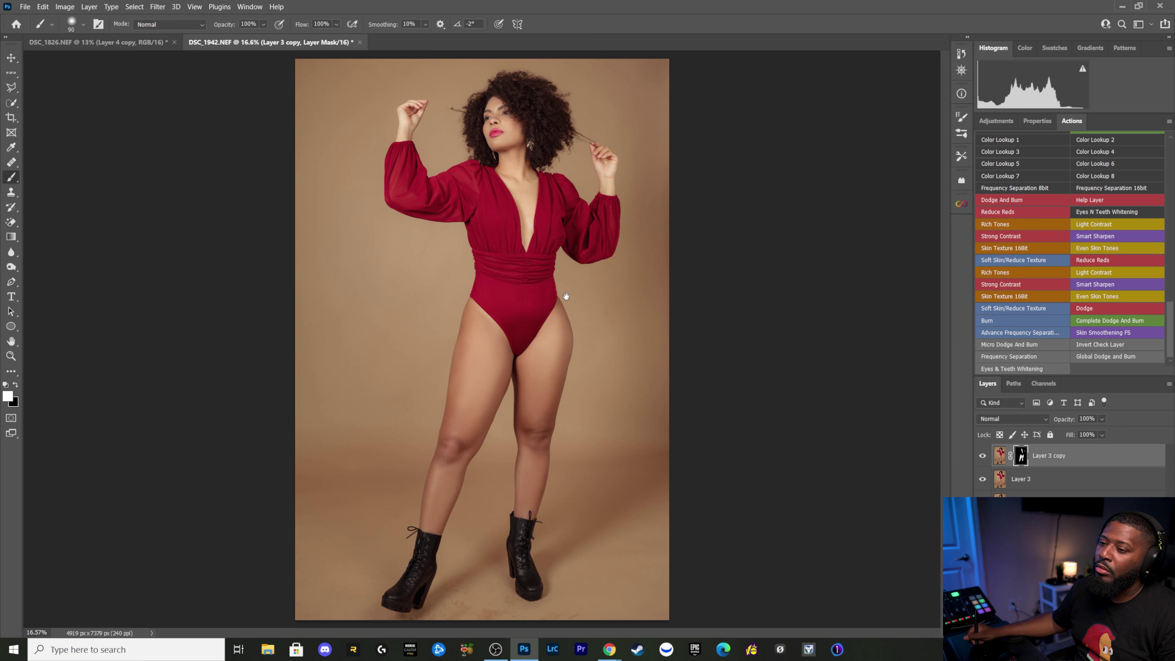
scroll(494, 225, "up", 1)
scroll(505, 229, "up", 1)
scroll(513, 233, "up", 1)
scroll(528, 237, "up", 2)
scroll(531, 239, "down", 3)
scroll(472, 270, "down", 3)
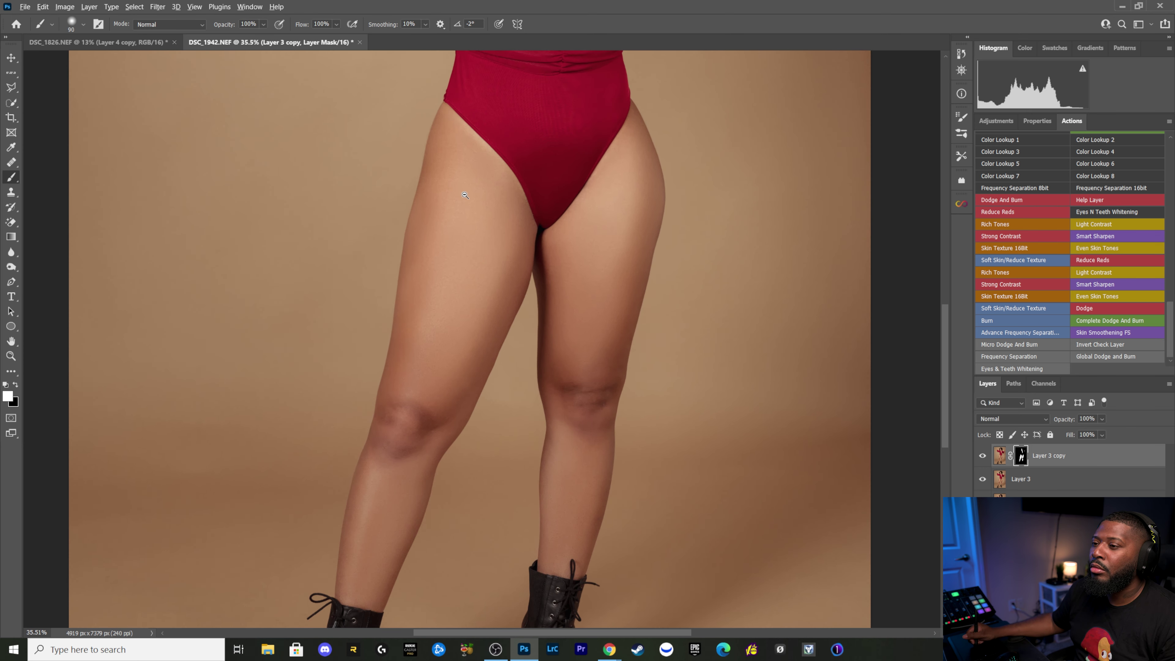
scroll(508, 231, "up", 3)
scroll(540, 203, "up", 2)
Step: Lower Layer 3 copy's opacity to compare with the original, then reframe the full figure
left_click_drag(540, 202, 360, 118)
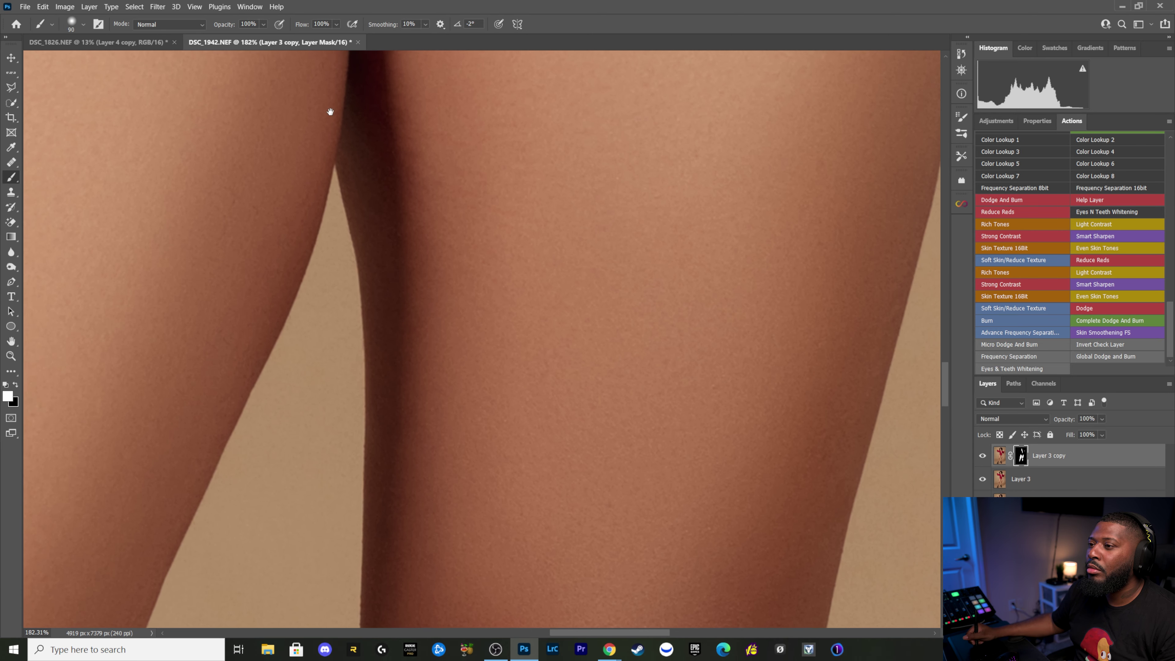
left_click_drag(360, 119, 496, 201)
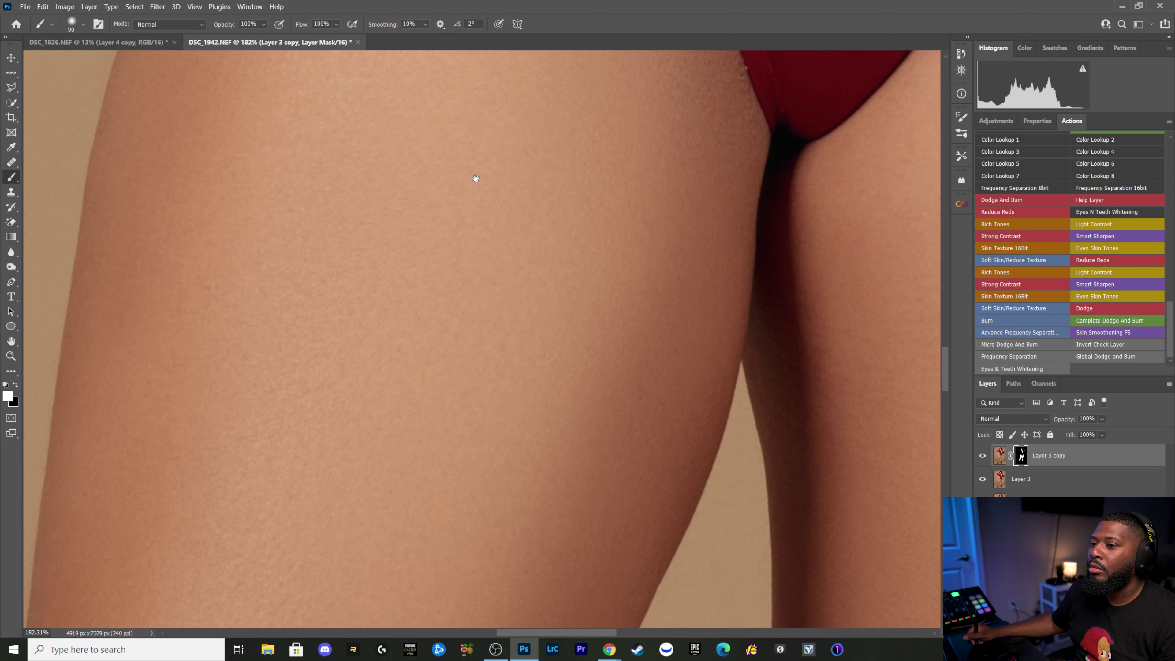
scroll(495, 202, "down", 2)
scroll(532, 217, "down", 1)
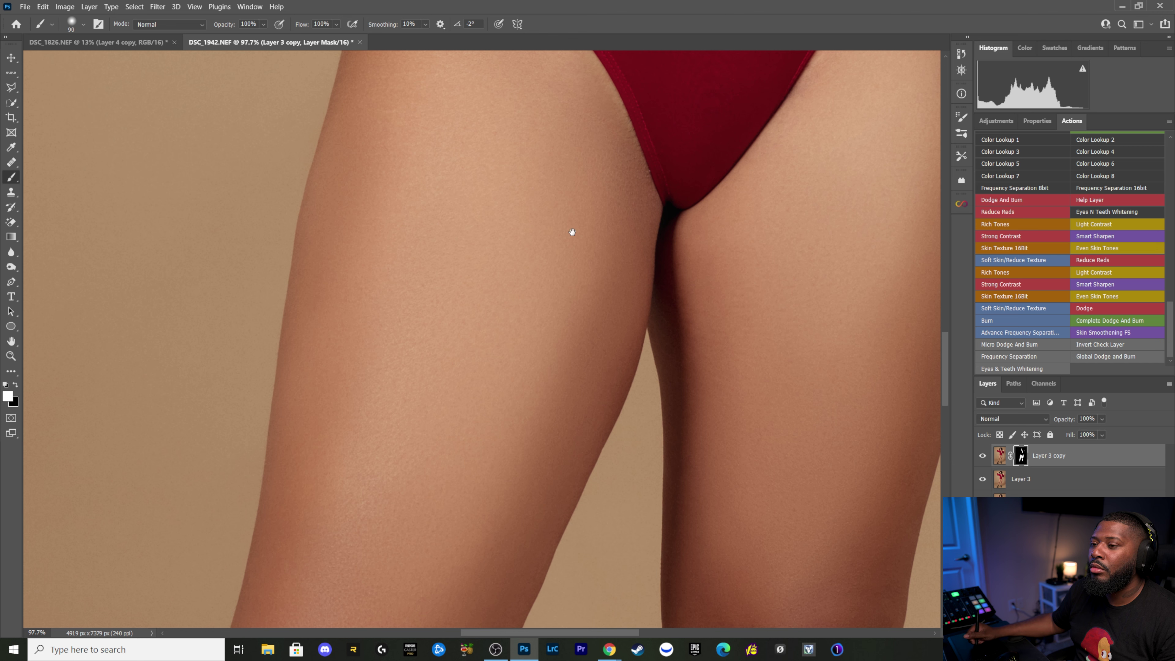
mouse_move(1064, 419)
left_mouse_down()
mouse_move(978, 426)
mouse_move(995, 424)
left_mouse_up()
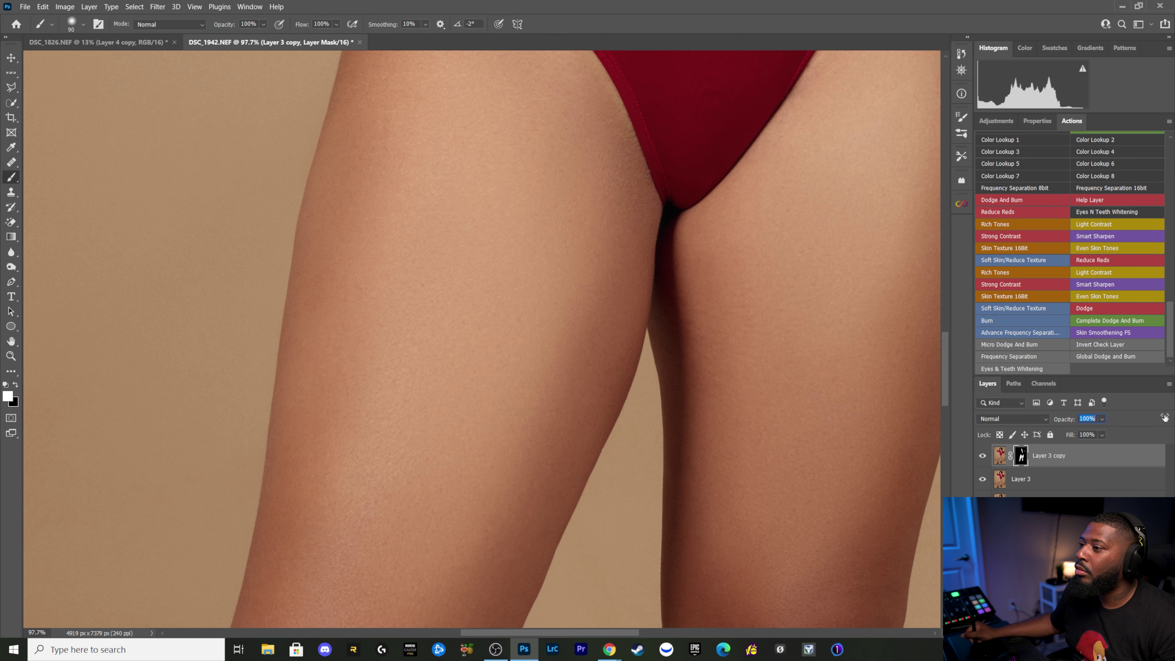
scroll(800, 355, "down", 4)
scroll(780, 349, "down", 3)
scroll(758, 344, "down", 2)
left_click_drag(803, 363, 677, 336)
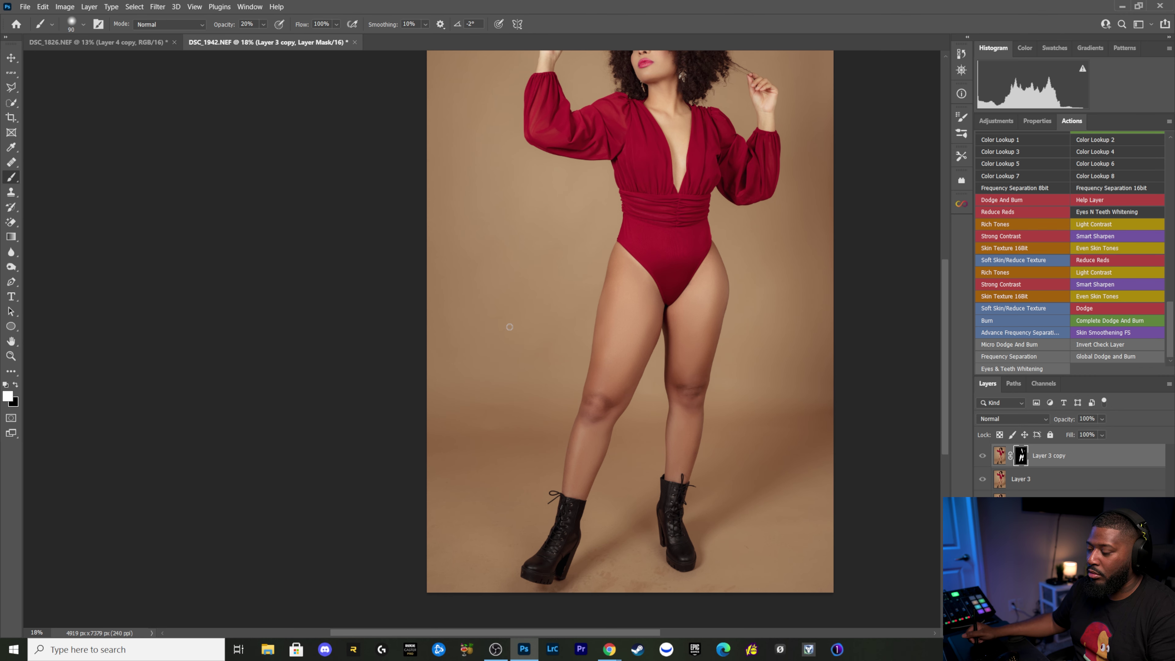
Step: Inspect the smoothing mask's red overlay across the legs, zooming in on the knee and thigh
key("backslash")
key("x")
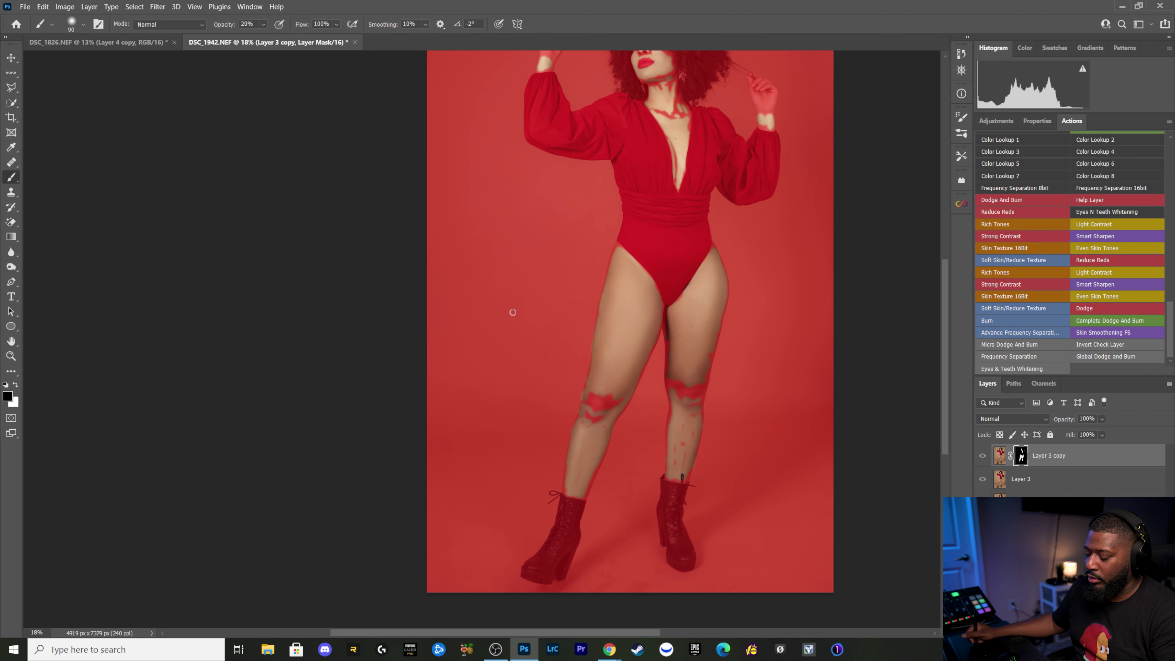
key("bracketright")
key("bracketright")
key("bracketright")
key("bracketright")
key("bracketright")
key("bracketright")
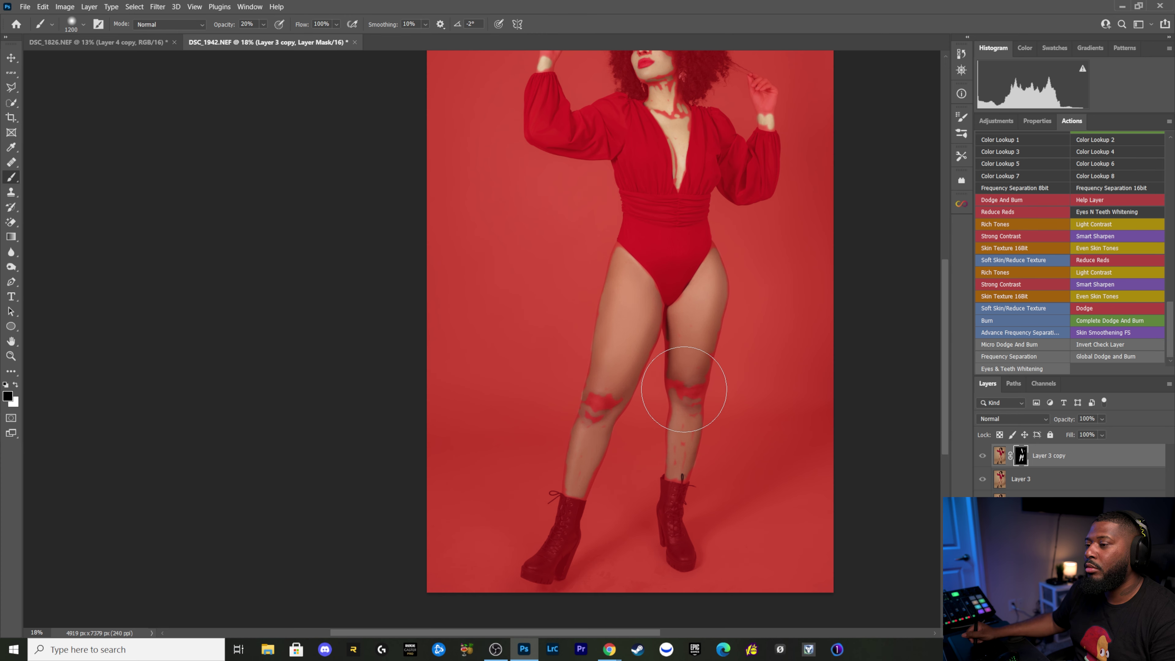
left_click_drag(685, 345, 766, 346)
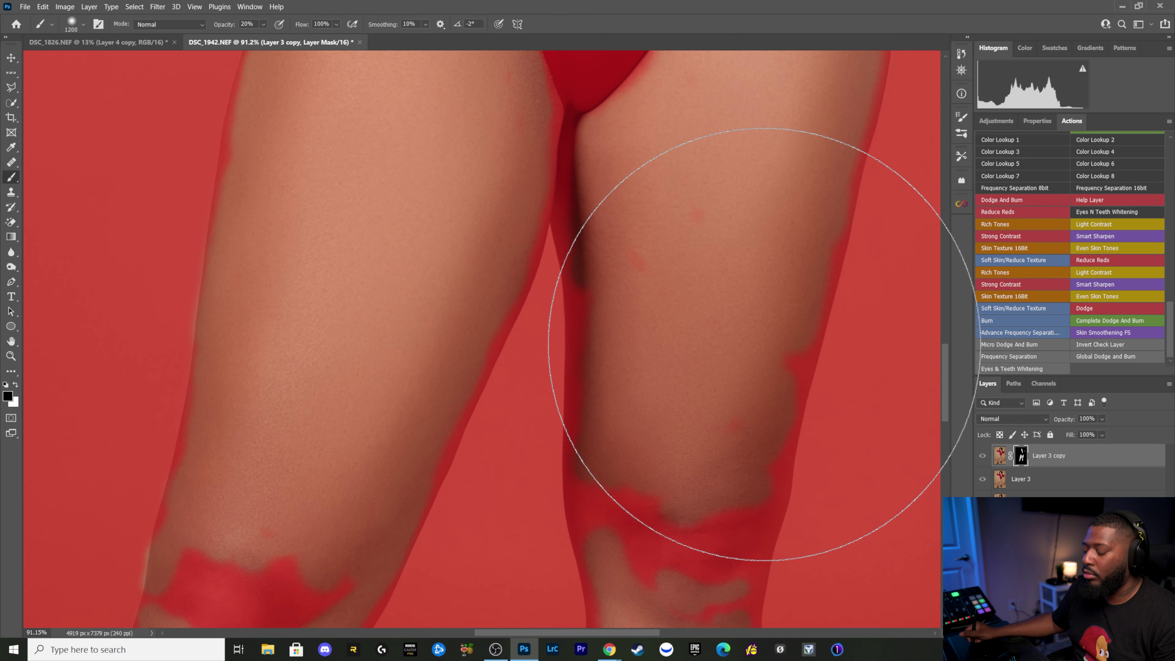
key("x")
key("backslash")
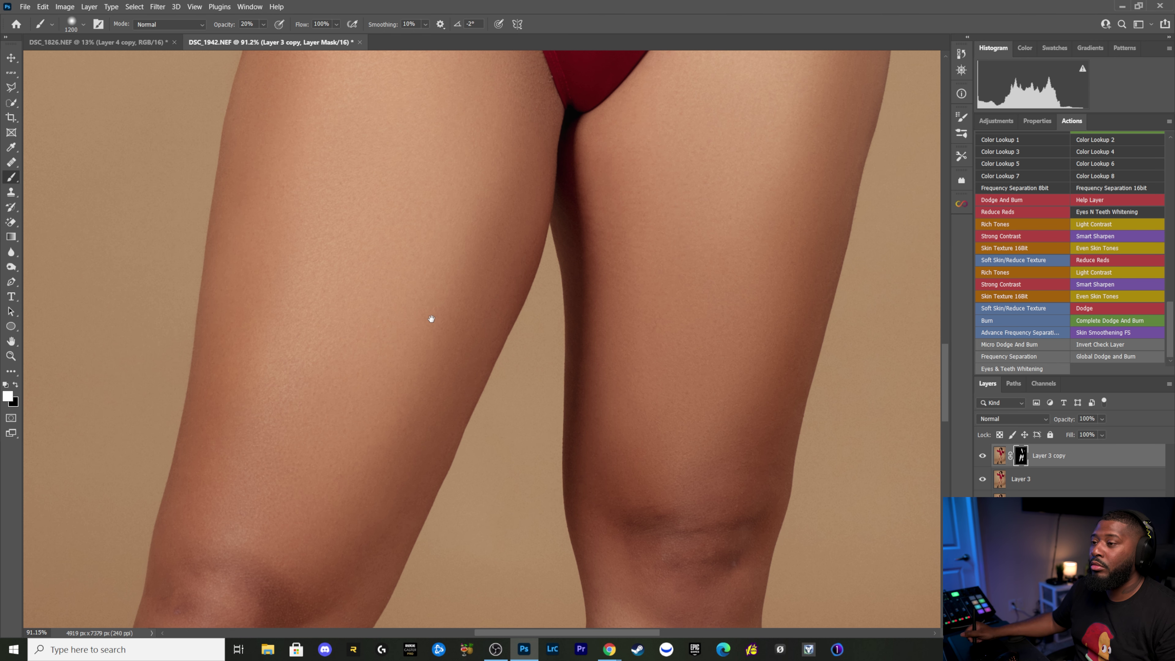
left_click_drag(430, 319, 370, 308)
key("bracketleft")
key("bracketleft")
key("bracketleft")
key("bracketleft")
key("bracketleft")
key("bracketleft")
key("bracketleft")
key("bracketleft")
key("bracketleft")
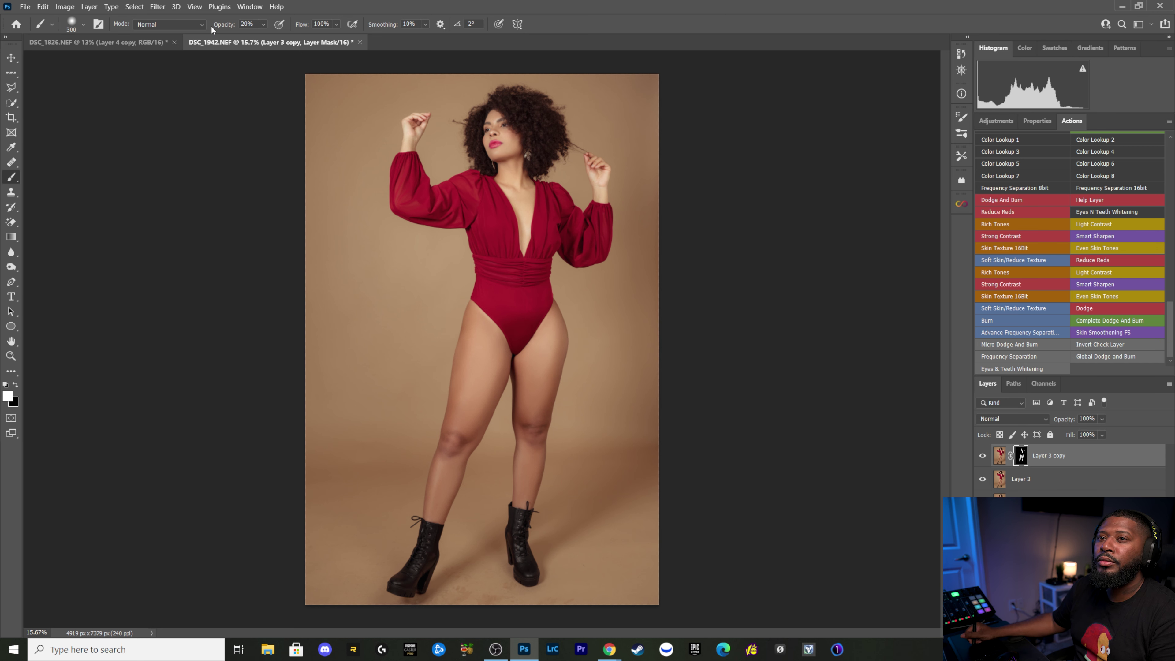
Step: Lower the painting brush opacity to 8%
key("Return")
type("8")
key("Return")
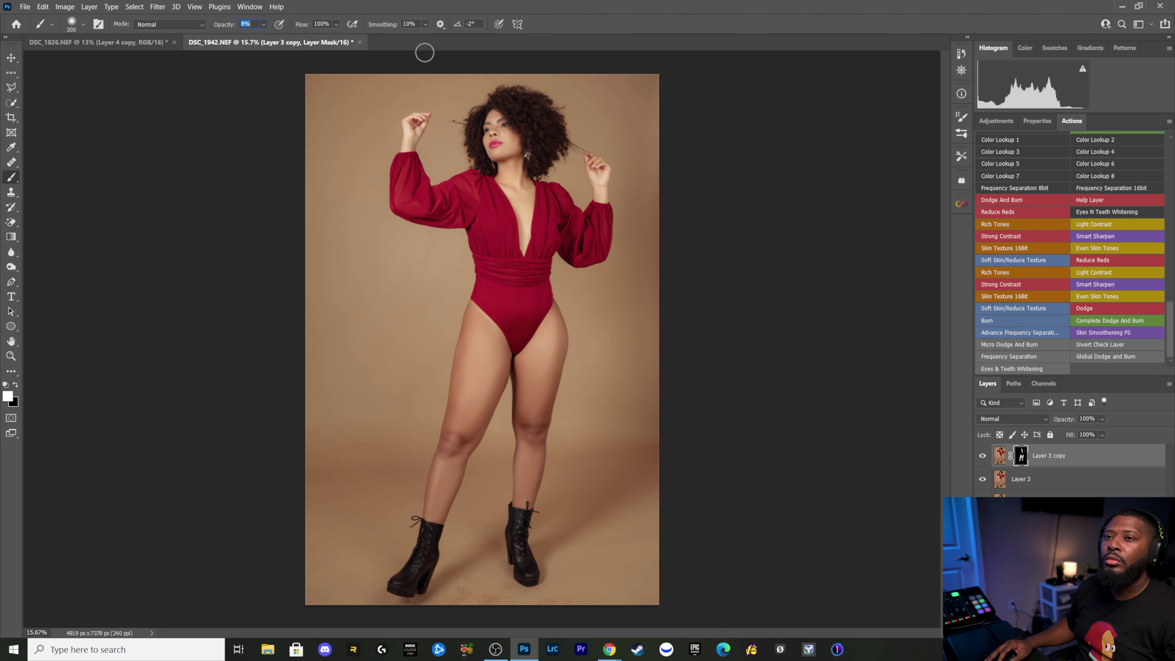
Step: Merge all visible layers into a new Layer 4 and duplicate it
left_click(1077, 458)
key("ctrl+shift+alt+e")
key("ctrl+j")
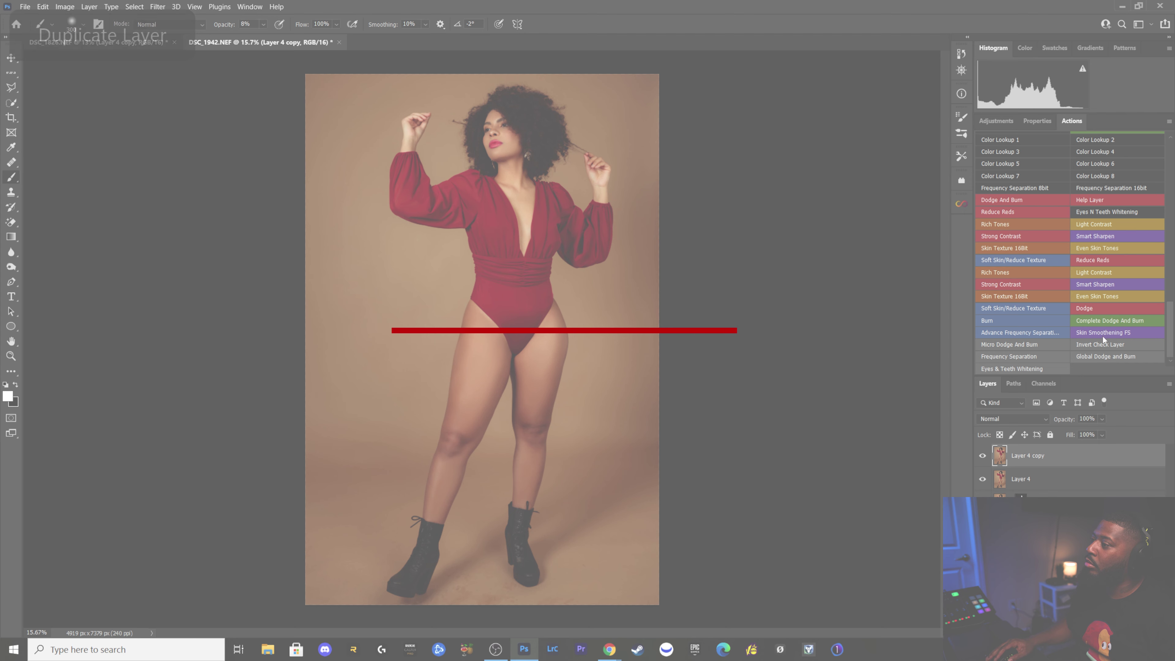
Step: Add the Global Dodge n Burn group with Dodge and Burn layers, targeting the Dodge mask
left_click(1097, 356)
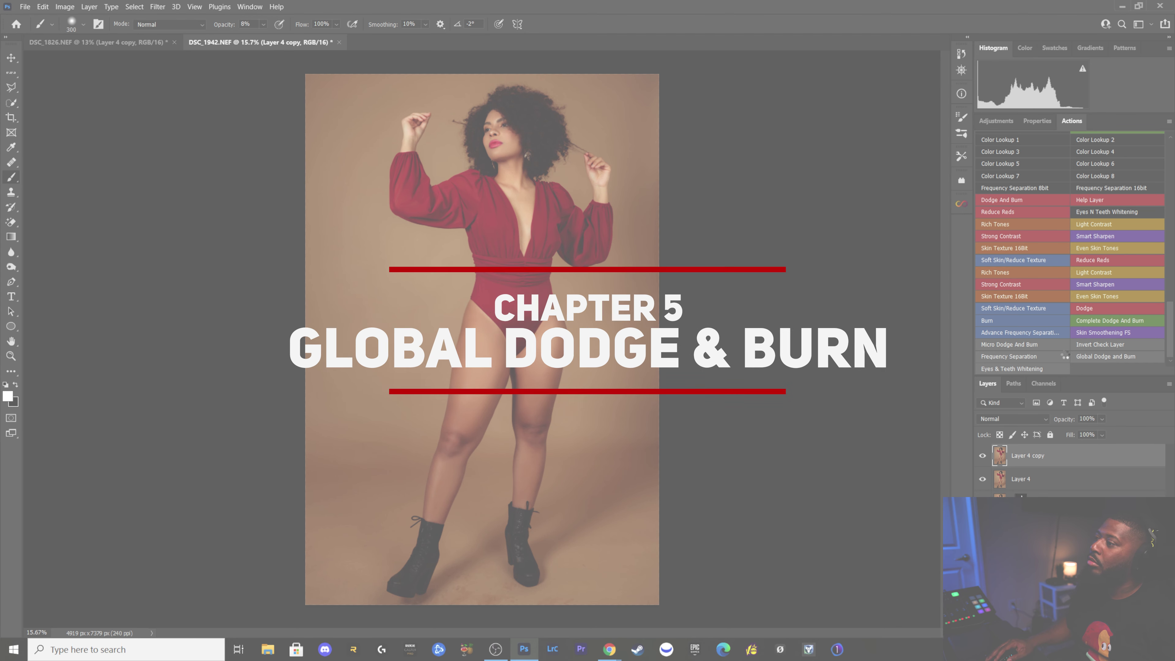
left_click(996, 452)
left_click(1035, 492)
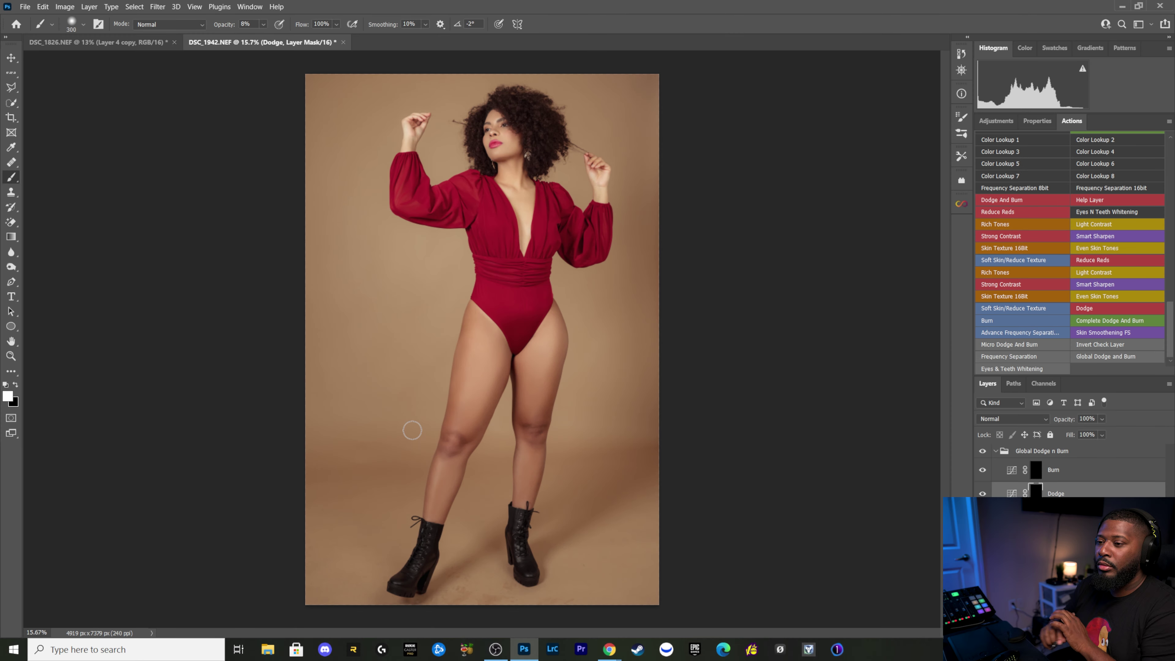
Step: Dodge highlights on the inner thighs, knees and shins with the 8% white brush, resizing as needed
key("bracketleft")
key("bracketleft")
key("bracketleft")
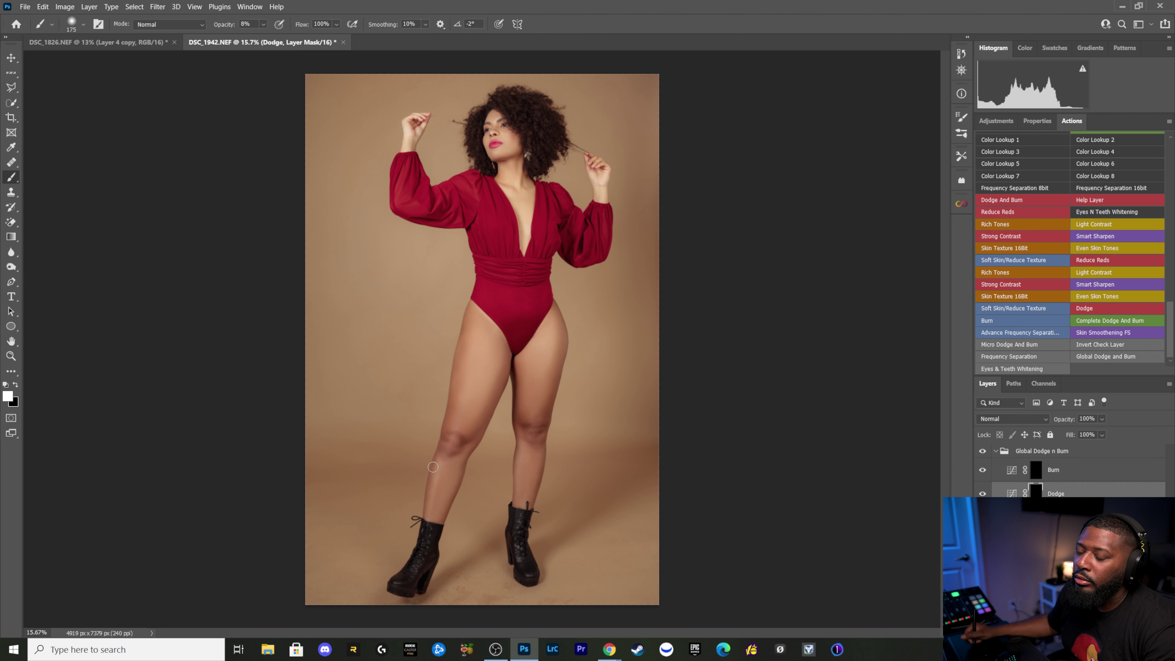
key("bracketleft")
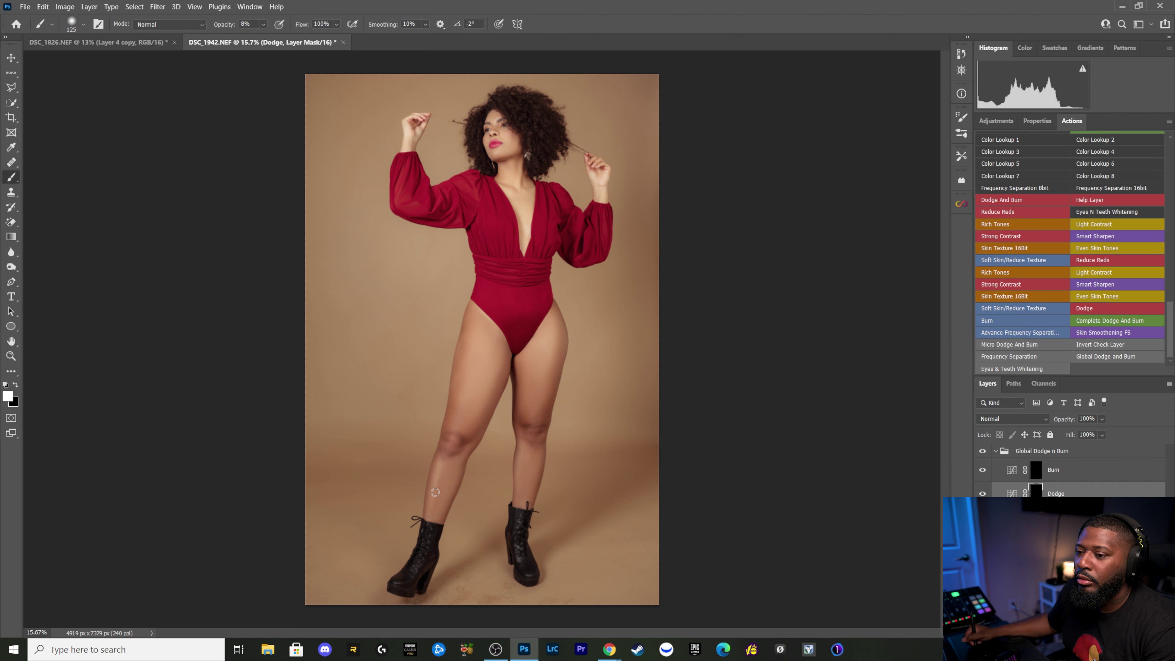
key("bracketright")
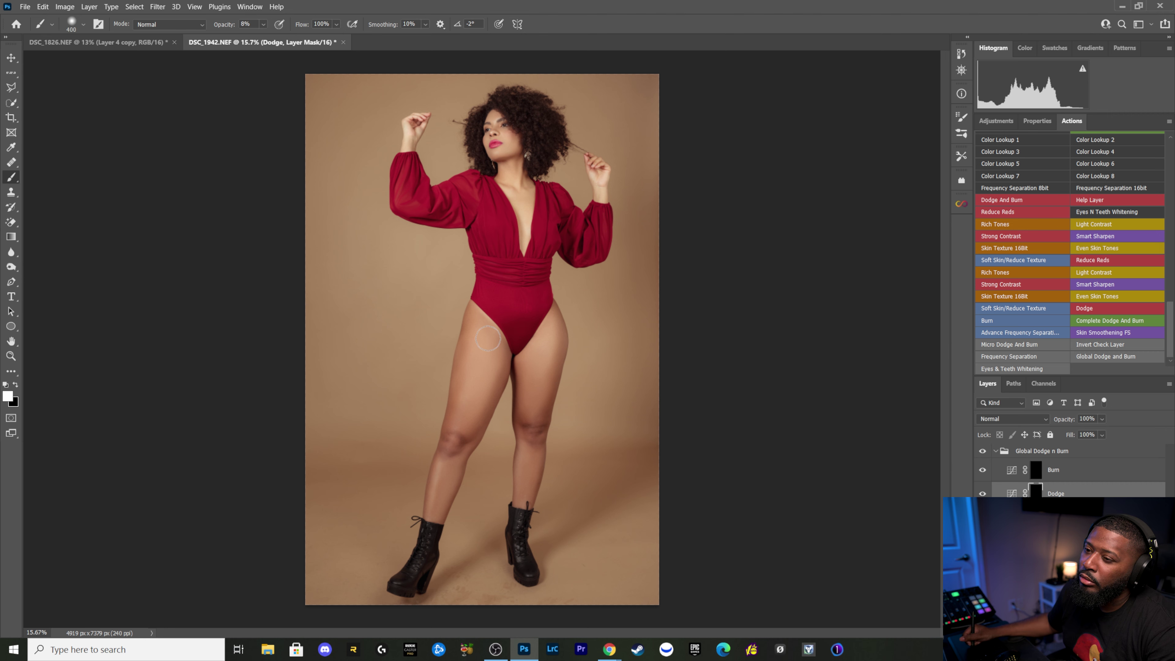
key("bracketleft")
key("bracketleft")
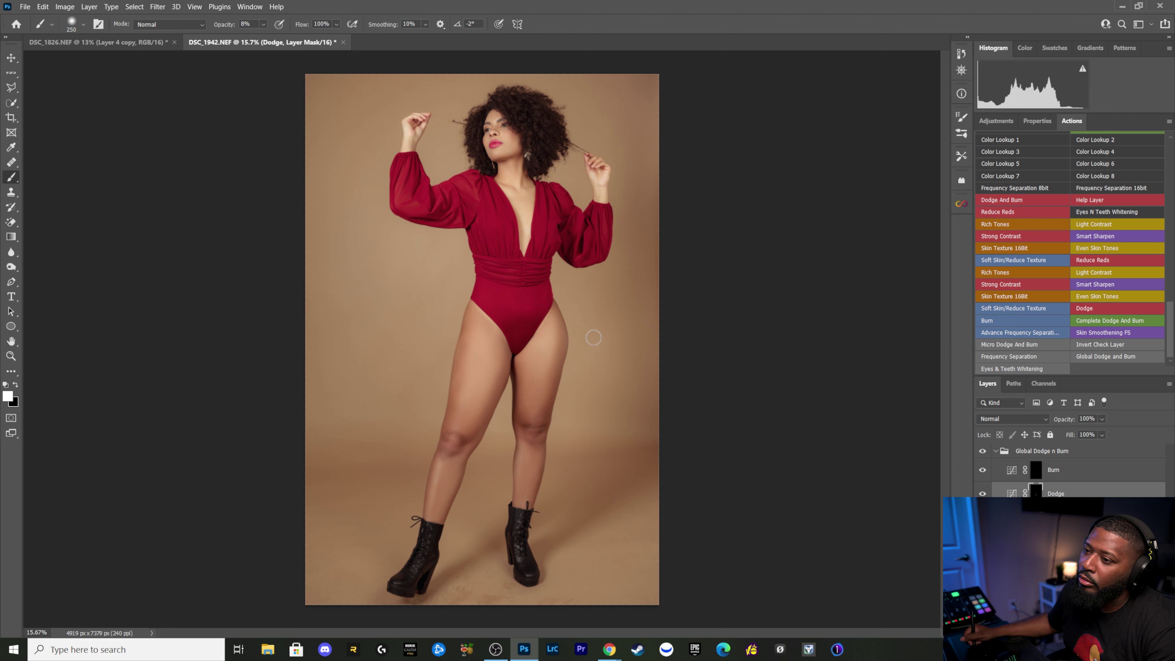
left_click_drag(543, 361, 539, 373)
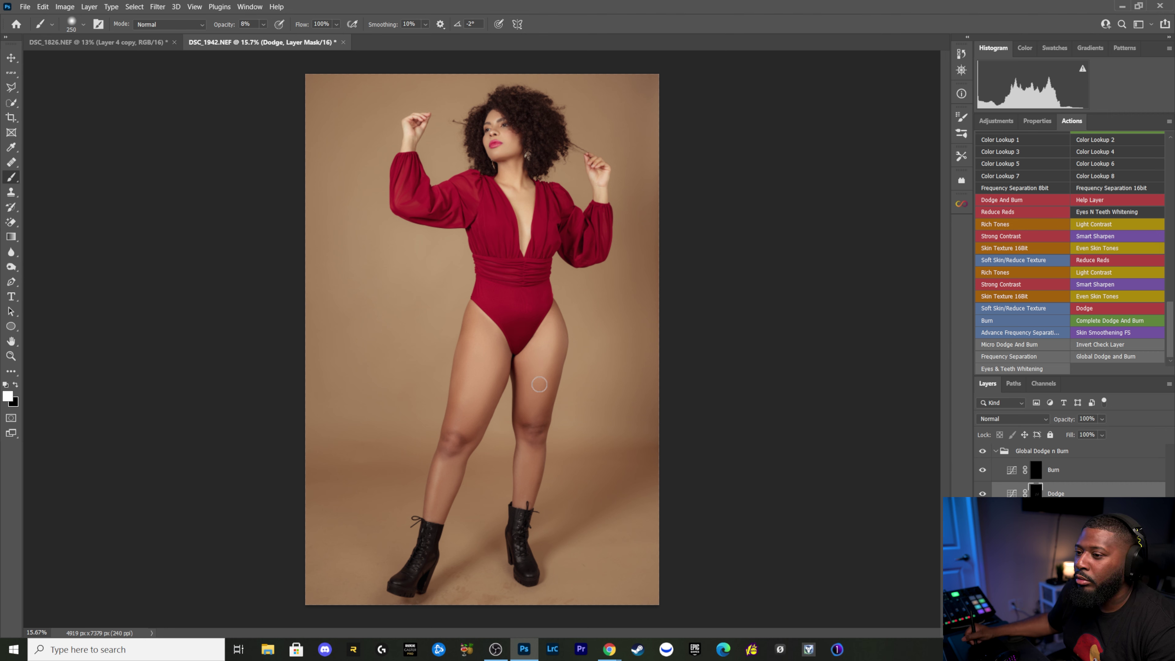
key("bracketleft")
key("bracketleft")
key("bracketleft")
key("bracketleft")
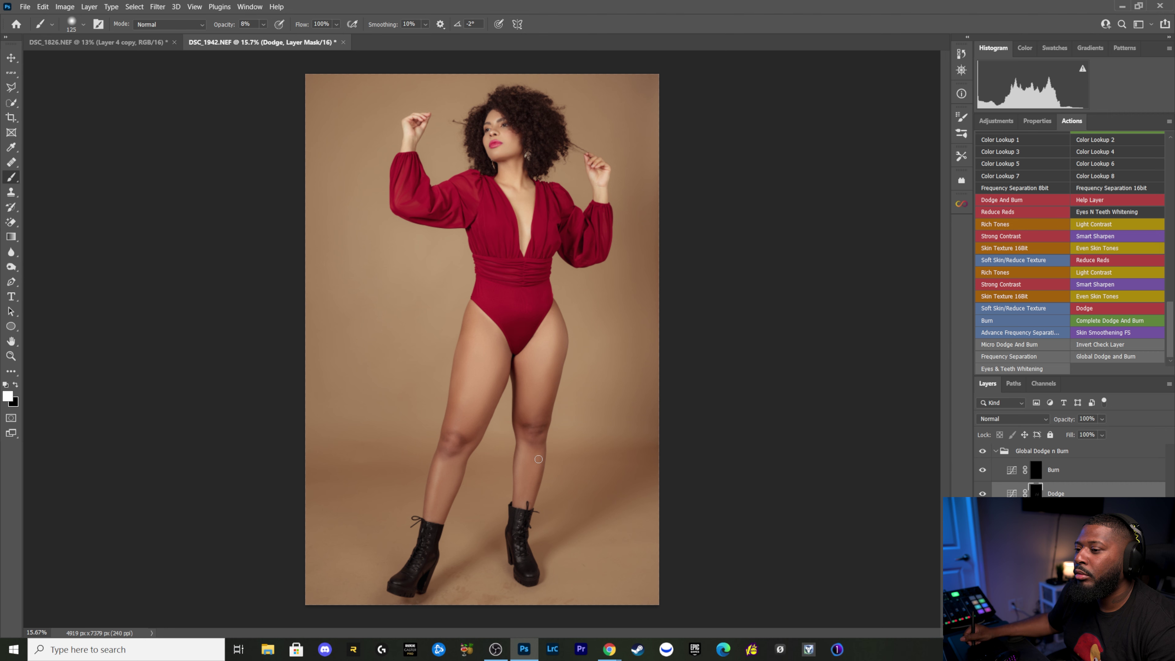
key("bracketleft")
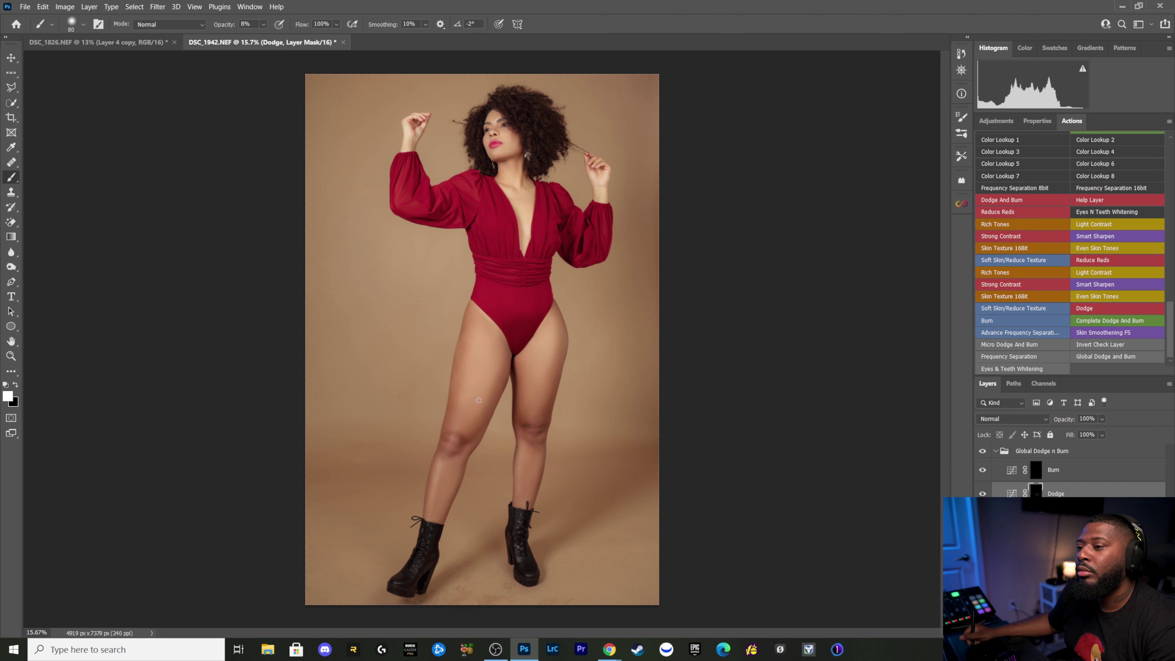
key("bracketright")
key("bracketright")
key("bracketright")
key("bracketleft")
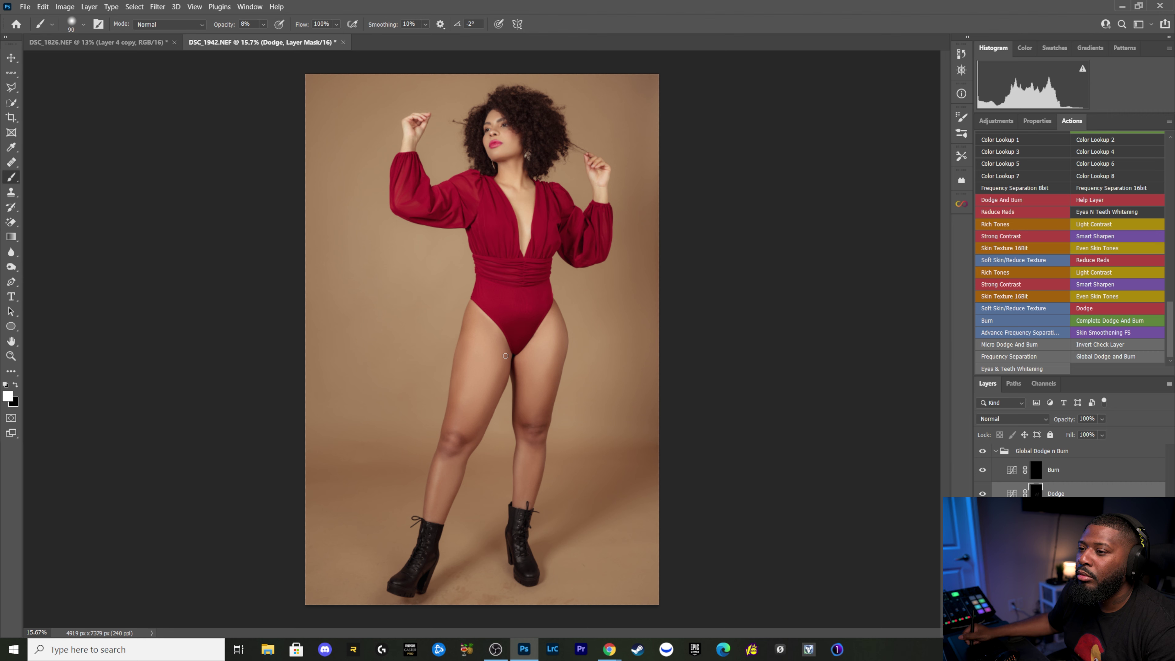
key("bracketright")
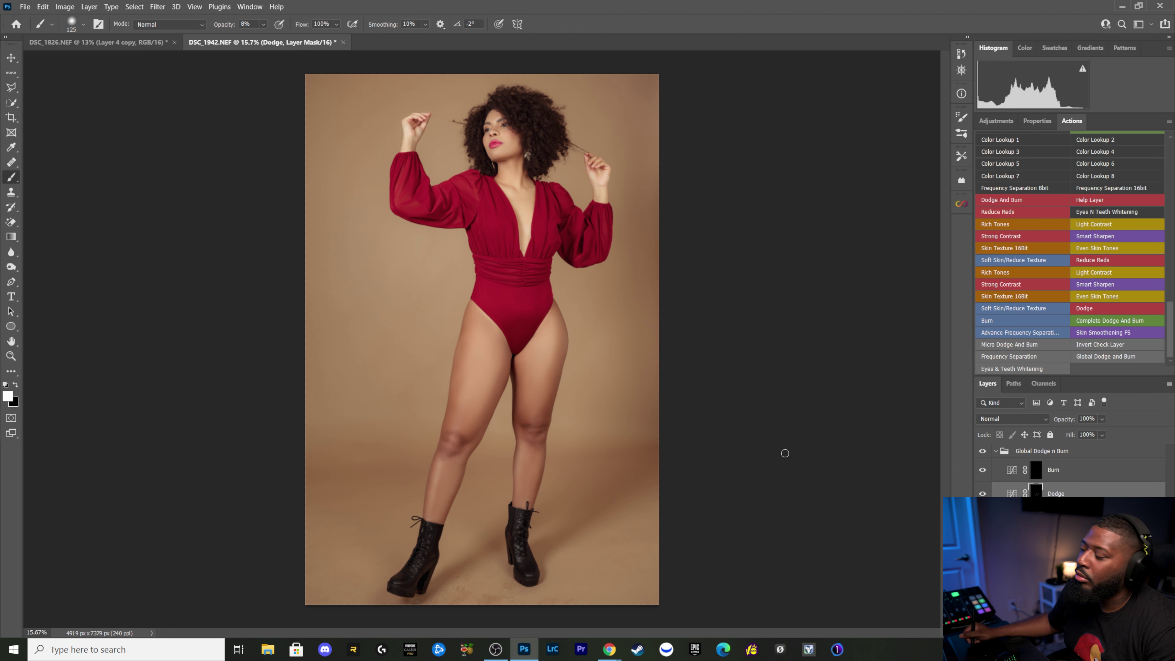
left_click(1036, 472)
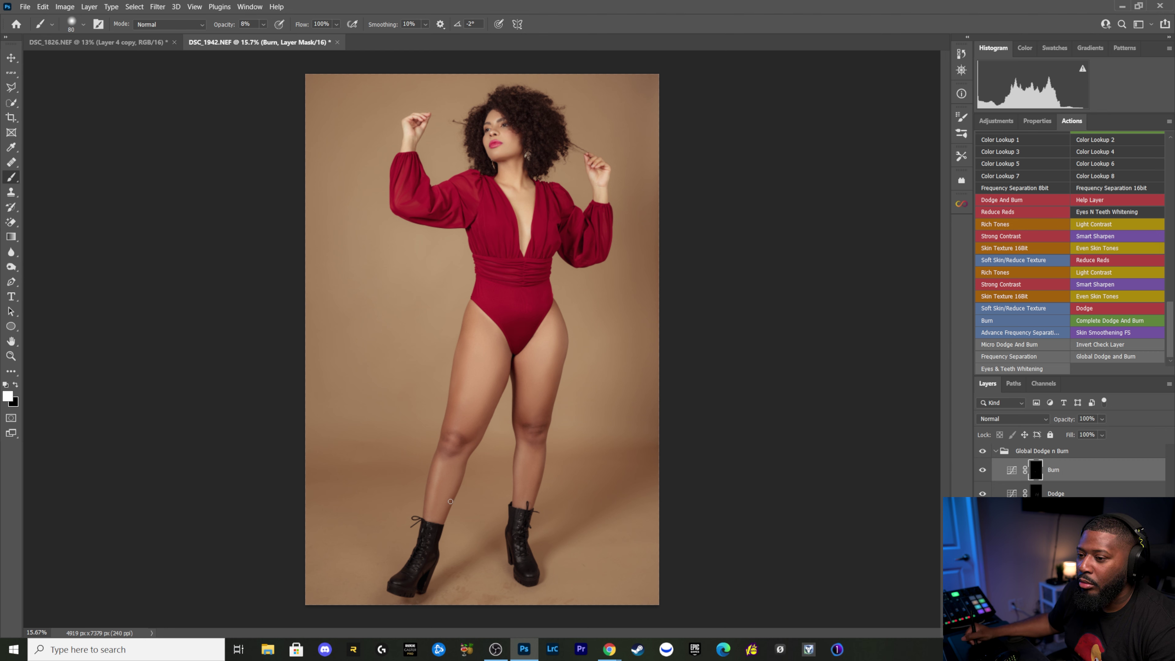
Step: Burn the leg shadows from the right knee up to the front thigh, ending at brush size 90
key("bracketright")
key("bracketright")
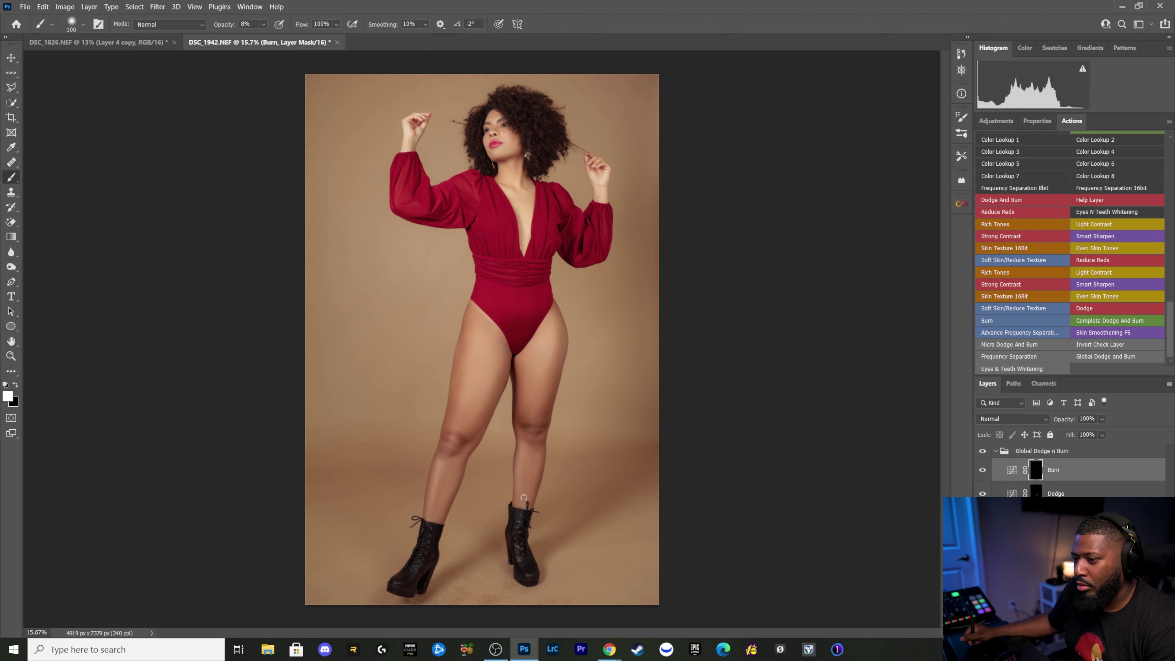
key("bracketleft")
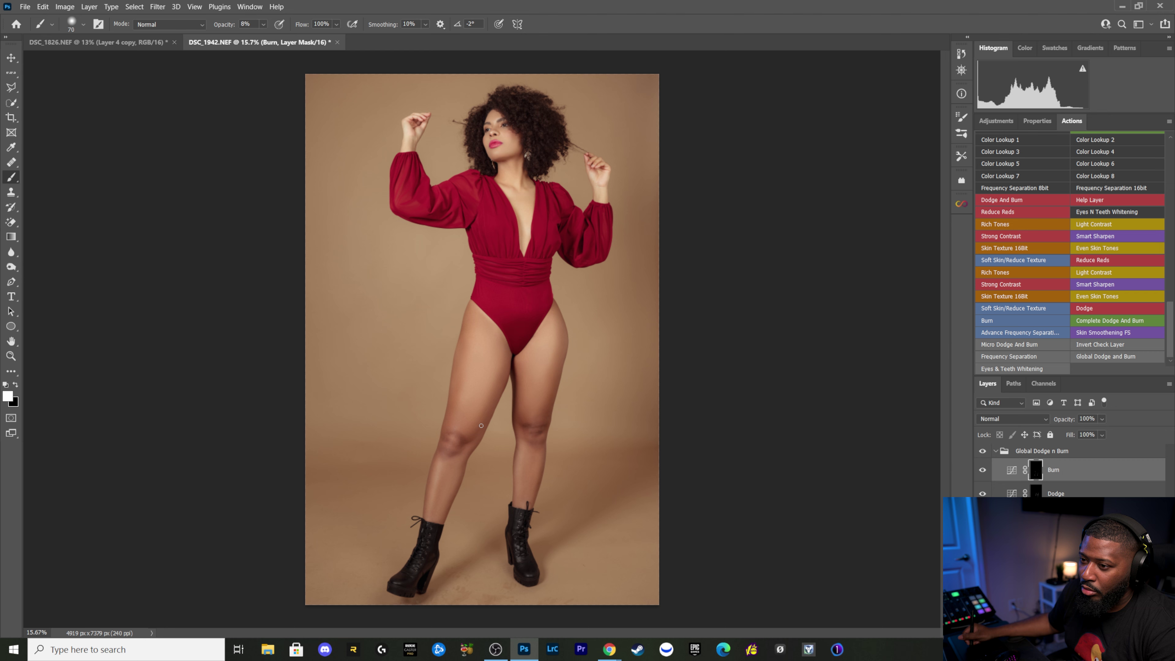
key("bracketright")
key("bracketright")
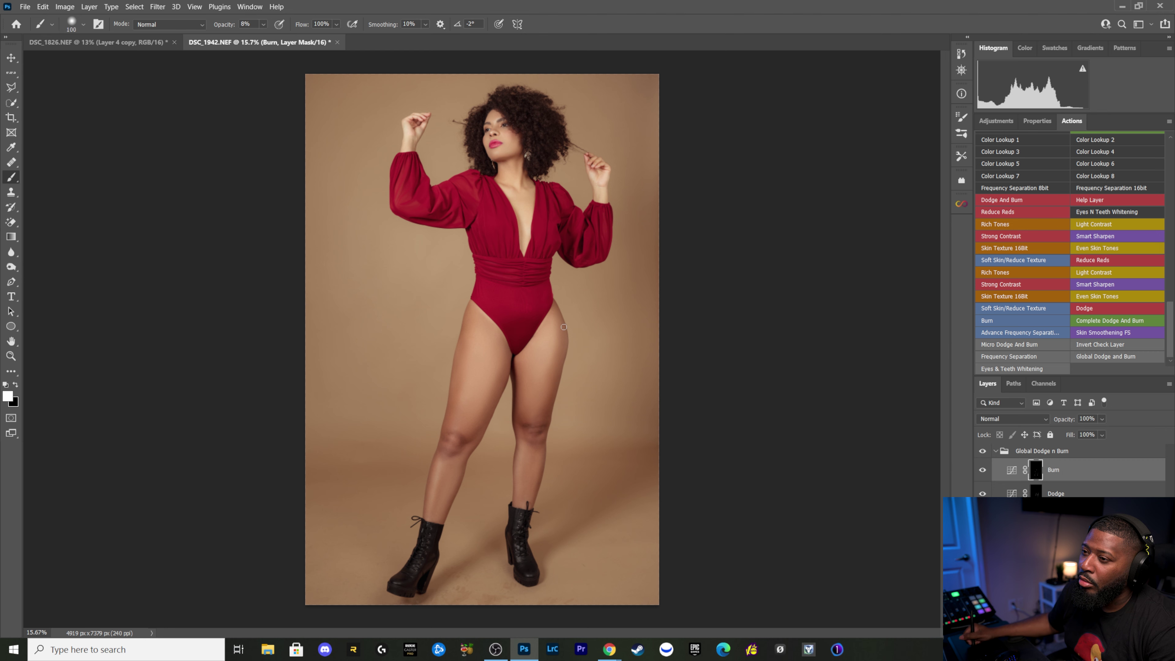
key("bracketleft")
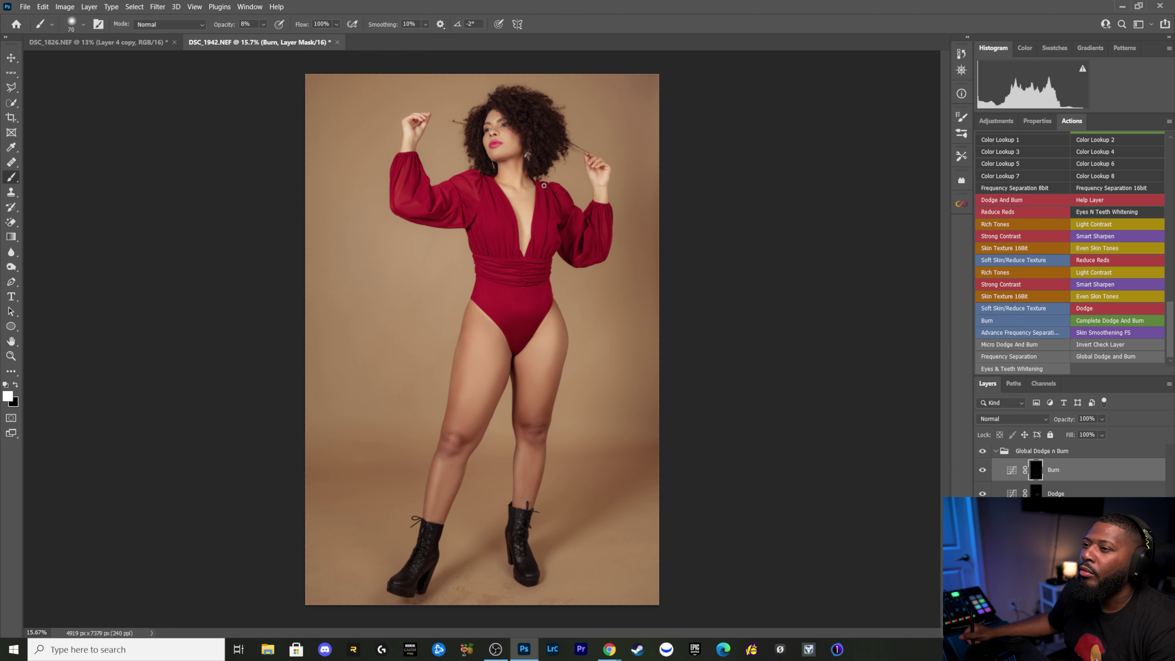
key("bracketright")
key("bracketright")
key("bracketright")
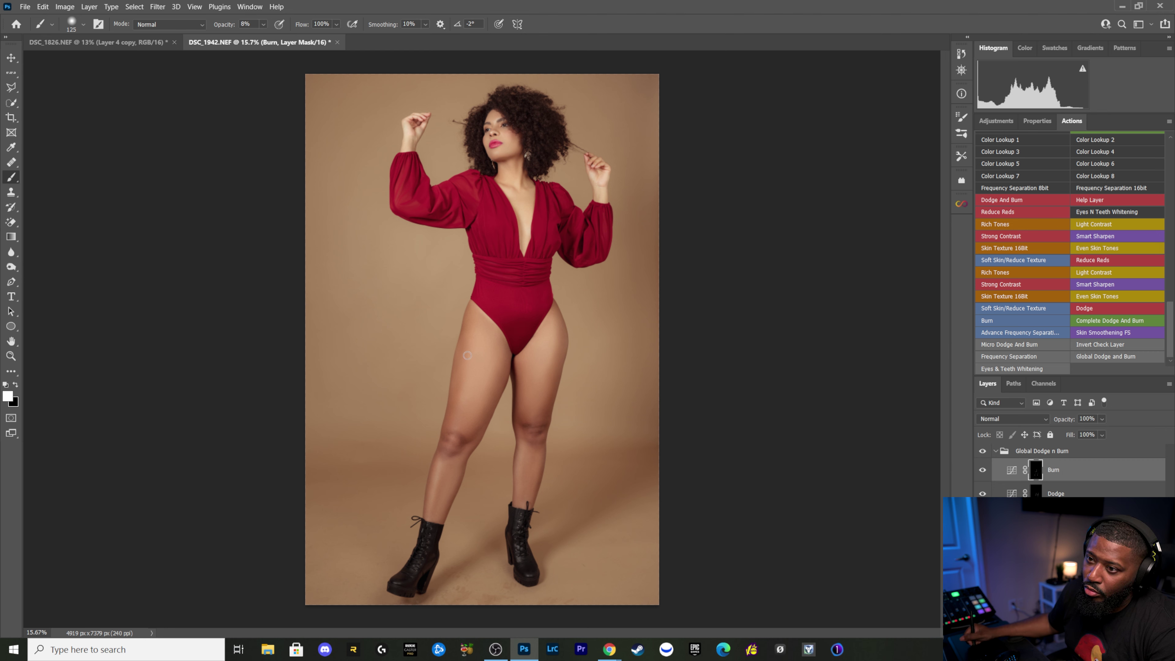
key("bracketleft")
key("bracketleft")
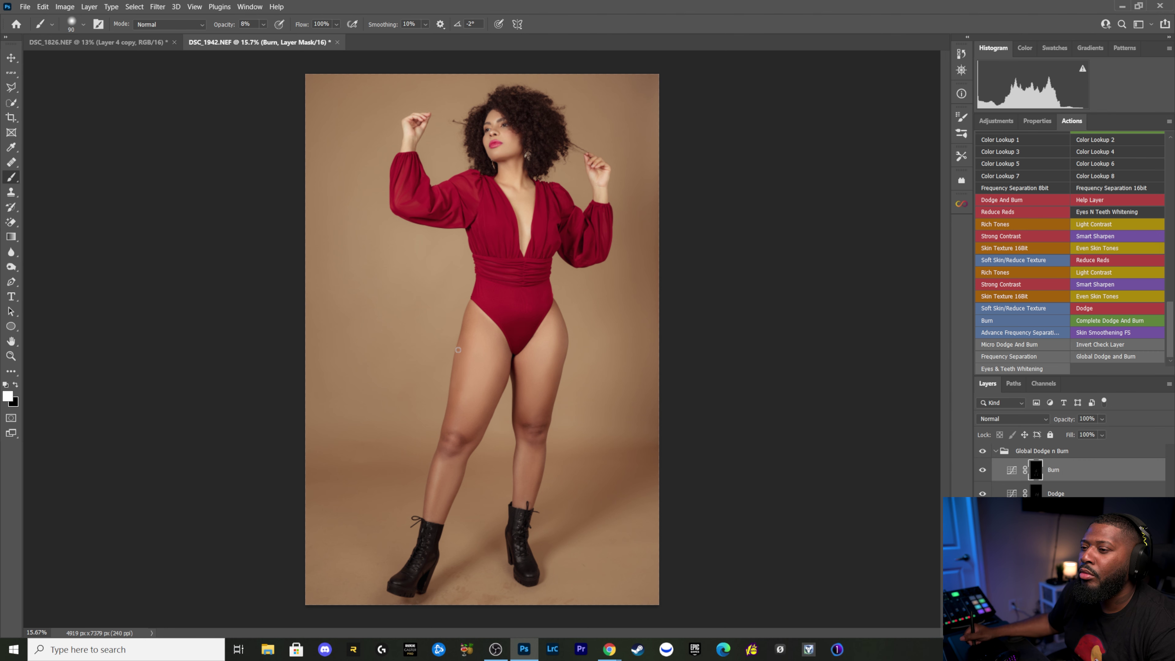
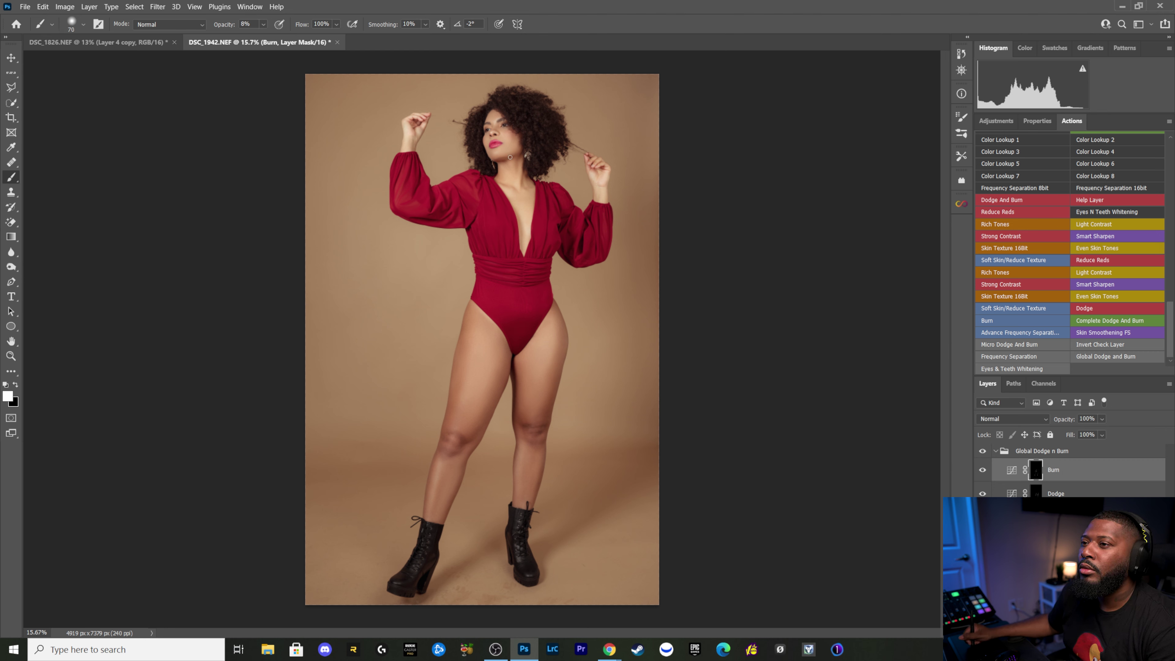
Step: Hide Global Dodge n Burn to compare, then target the Dodge mask and enlarge the brush
left_click(983, 451)
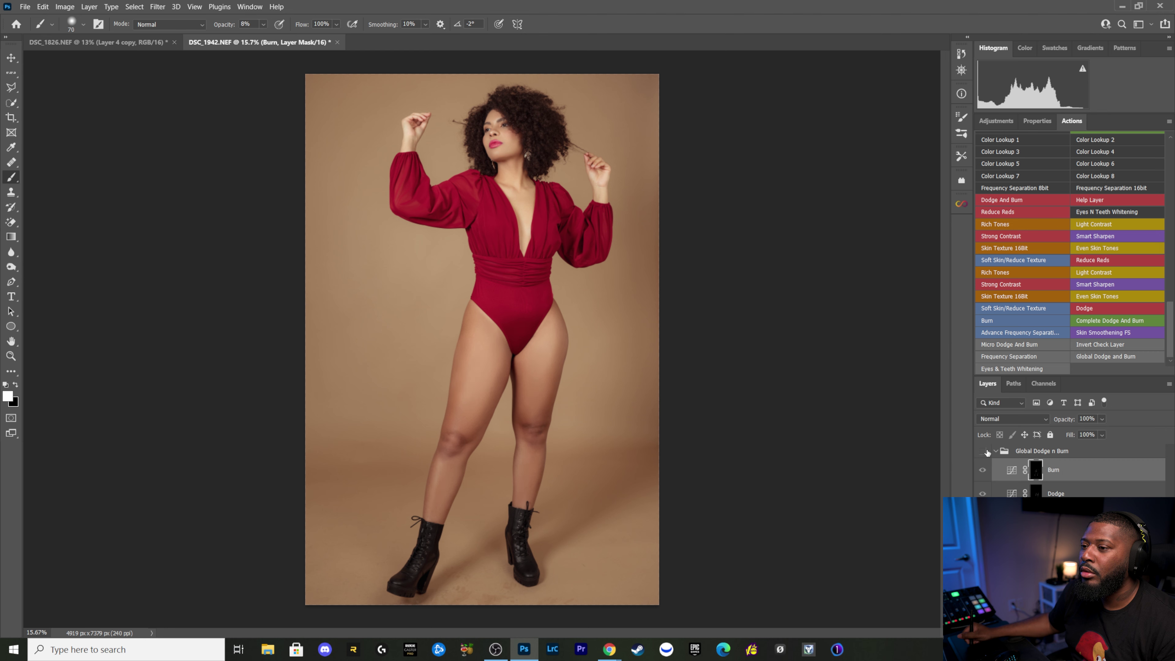
left_click(1035, 493)
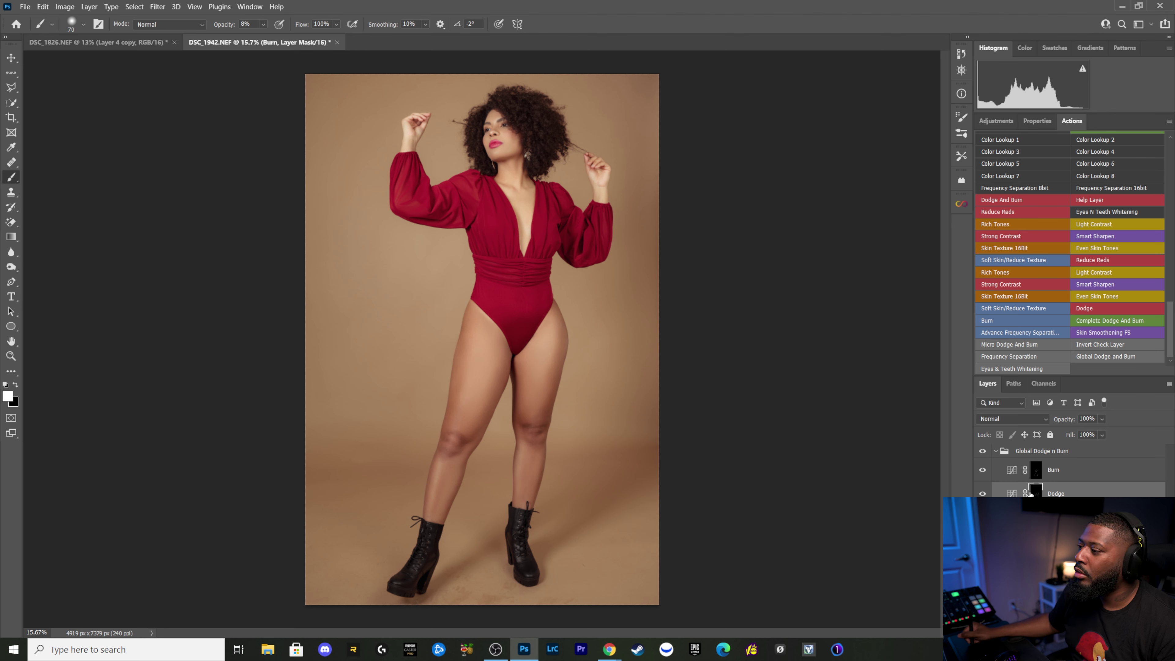
key("bracketright")
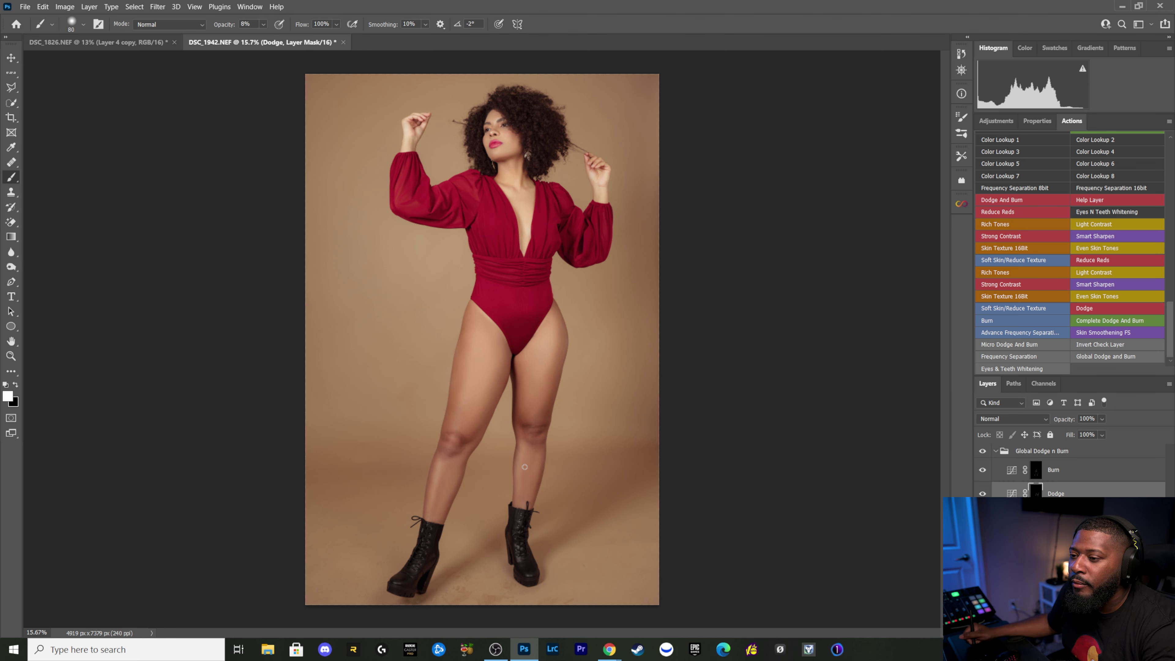
key("bracketright")
key("bracketright")
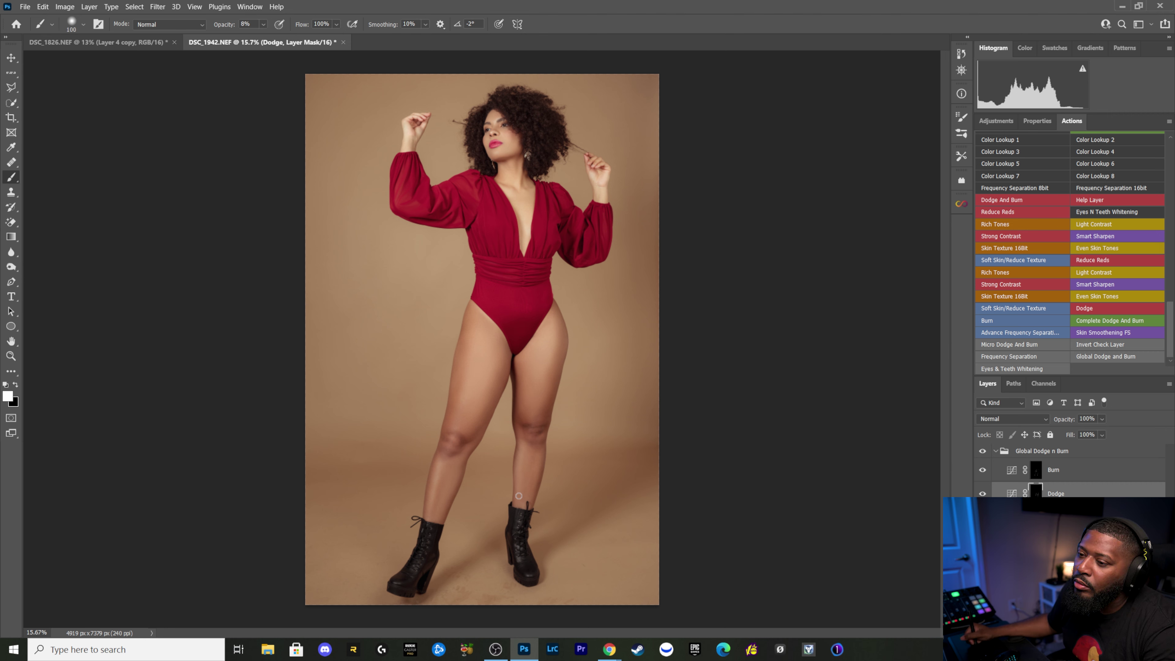
key("bracketright")
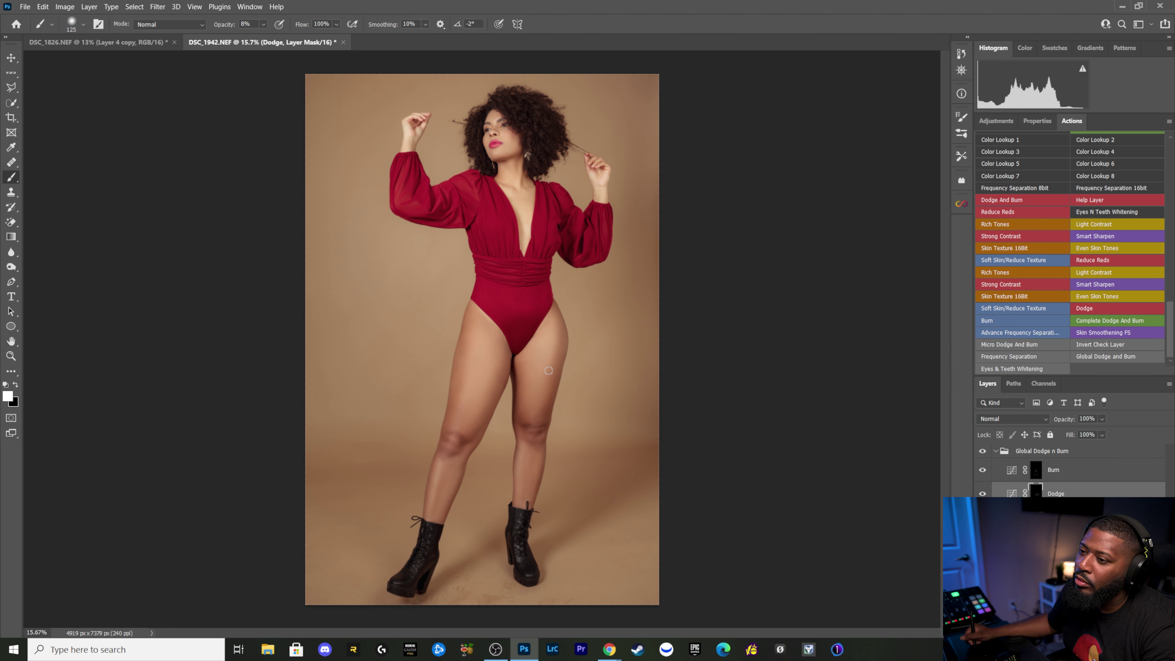
key("bracketleft")
key("bracketleft")
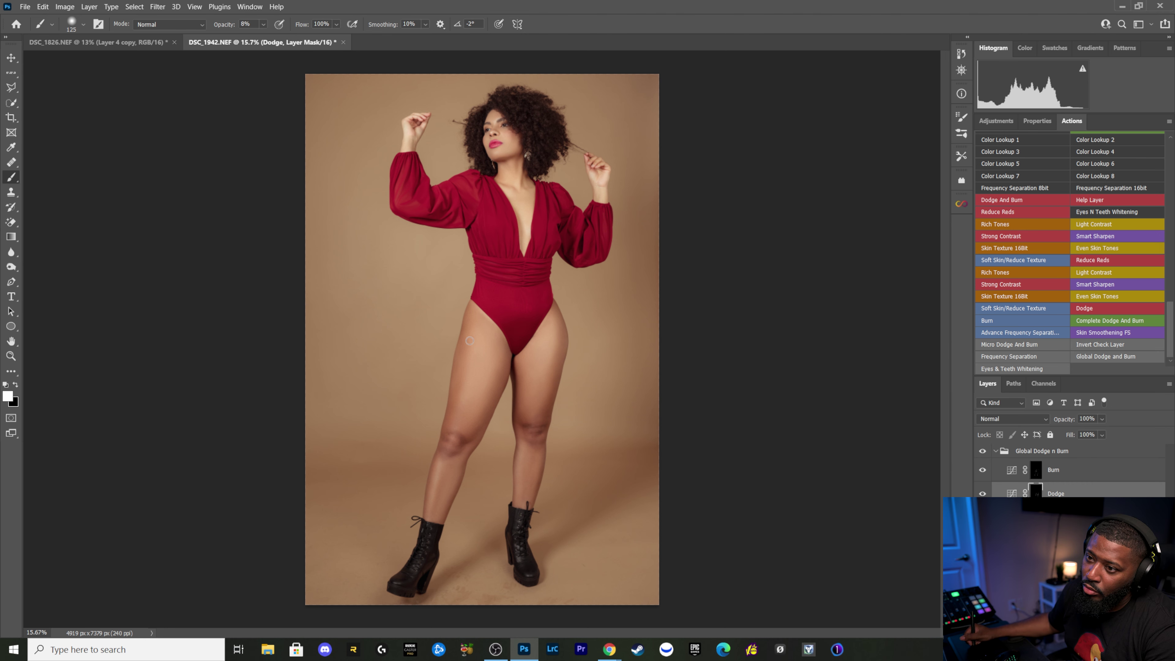
Step: Set the brush to 90 and add an Invert Check group inside Global Dodge n Burn
key("bracketleft")
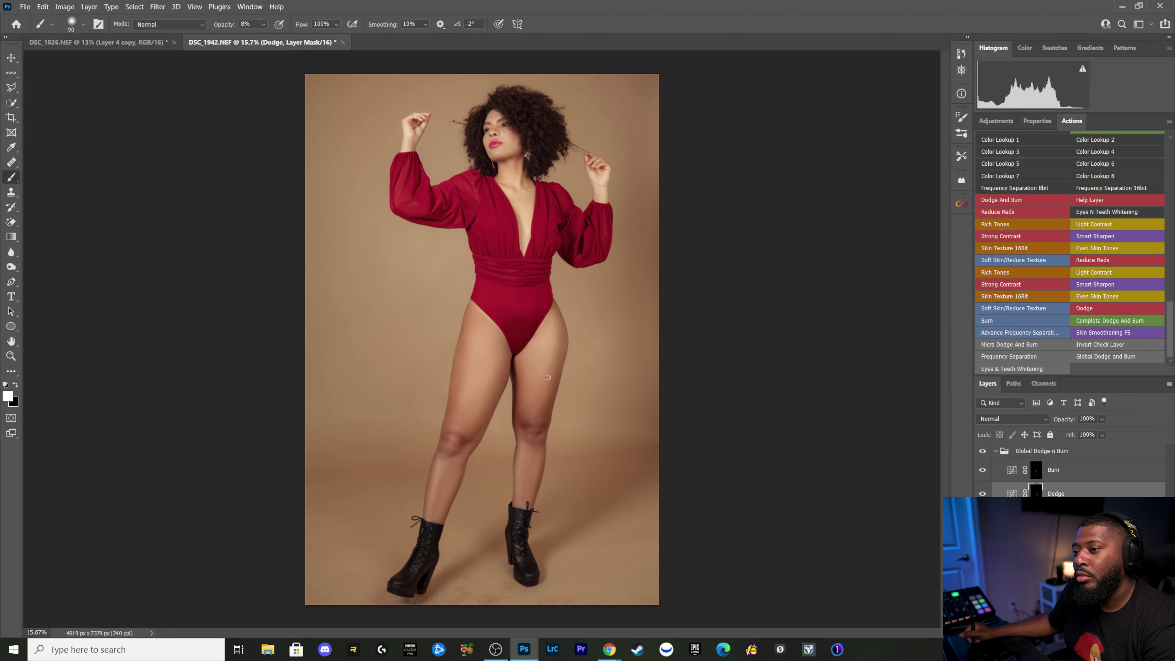
left_click(1014, 452)
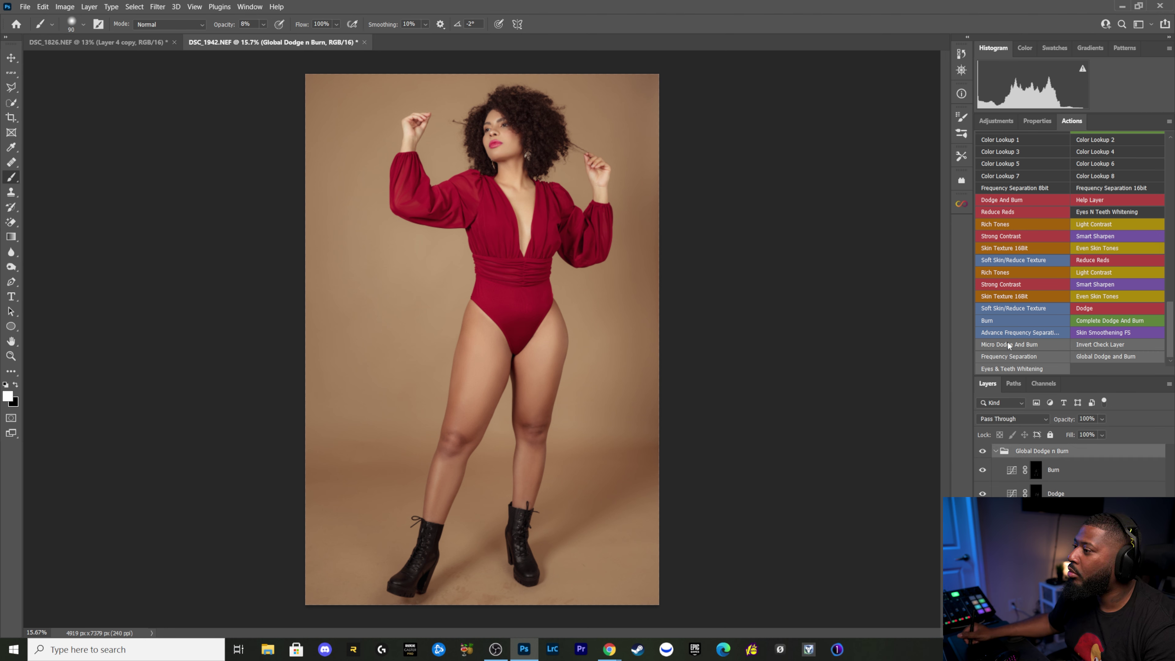
left_click(1102, 344)
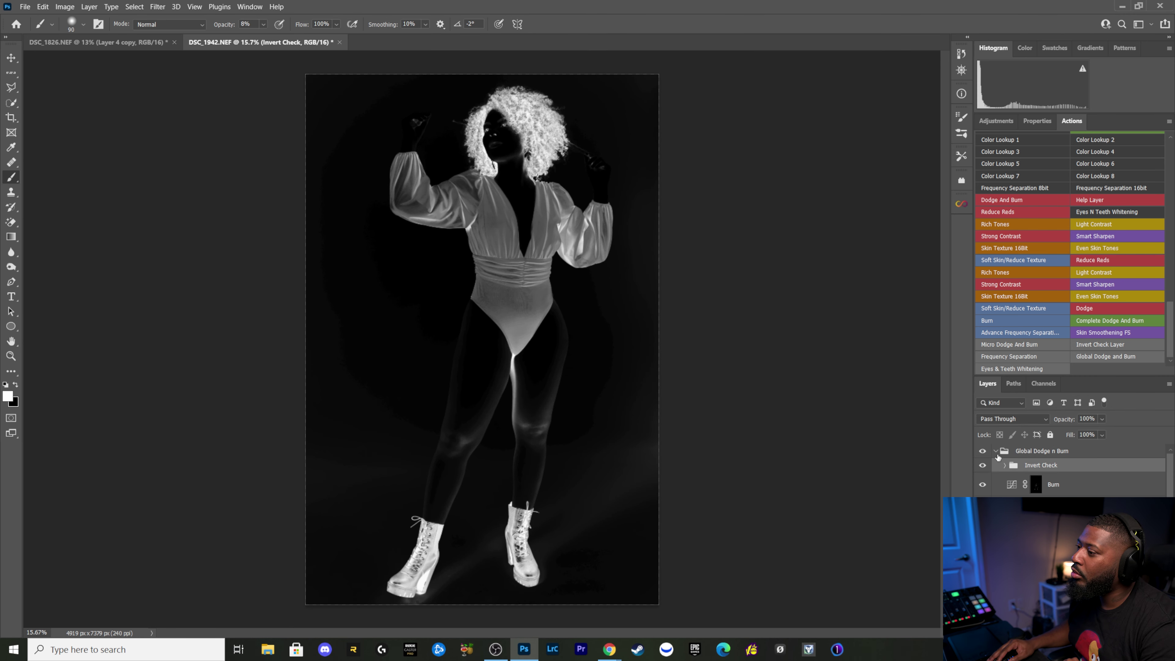
Step: Move the Invert Check group above Global Dodge n Burn and raise its Levels 1 midtones
mouse_move(1013, 463)
left_mouse_down()
mouse_move(1012, 448)
mouse_move(994, 449)
left_mouse_up()
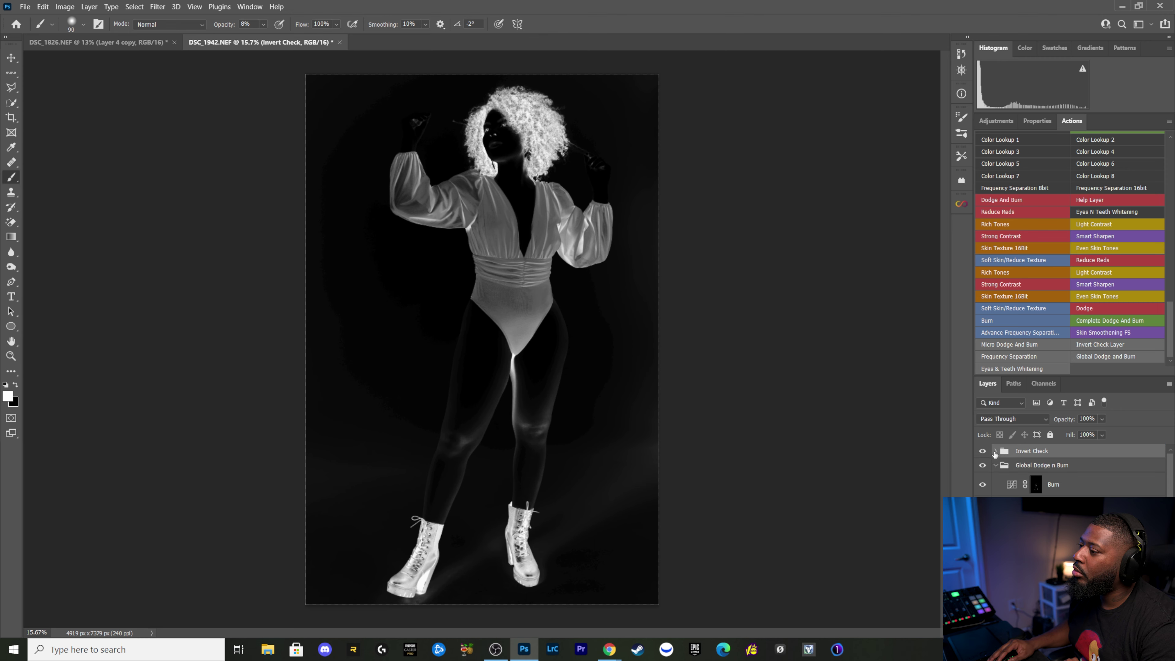
left_click(995, 451)
left_click(1058, 469)
left_click_drag(1133, 245, 1090, 245)
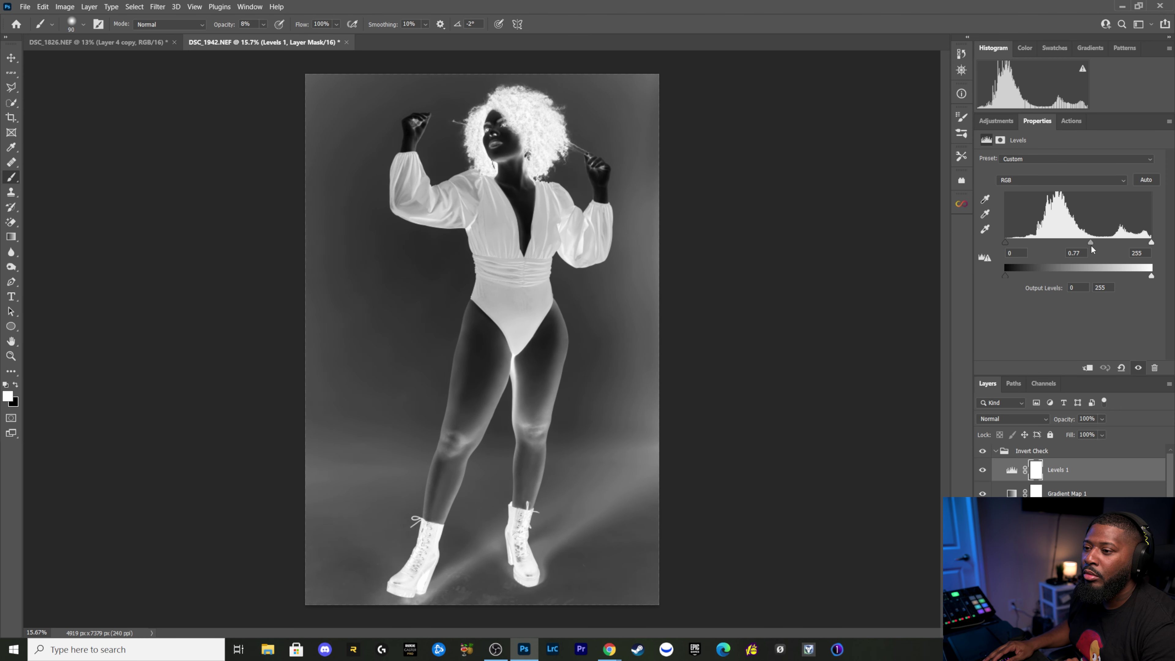
left_click_drag(1093, 250, 1078, 251)
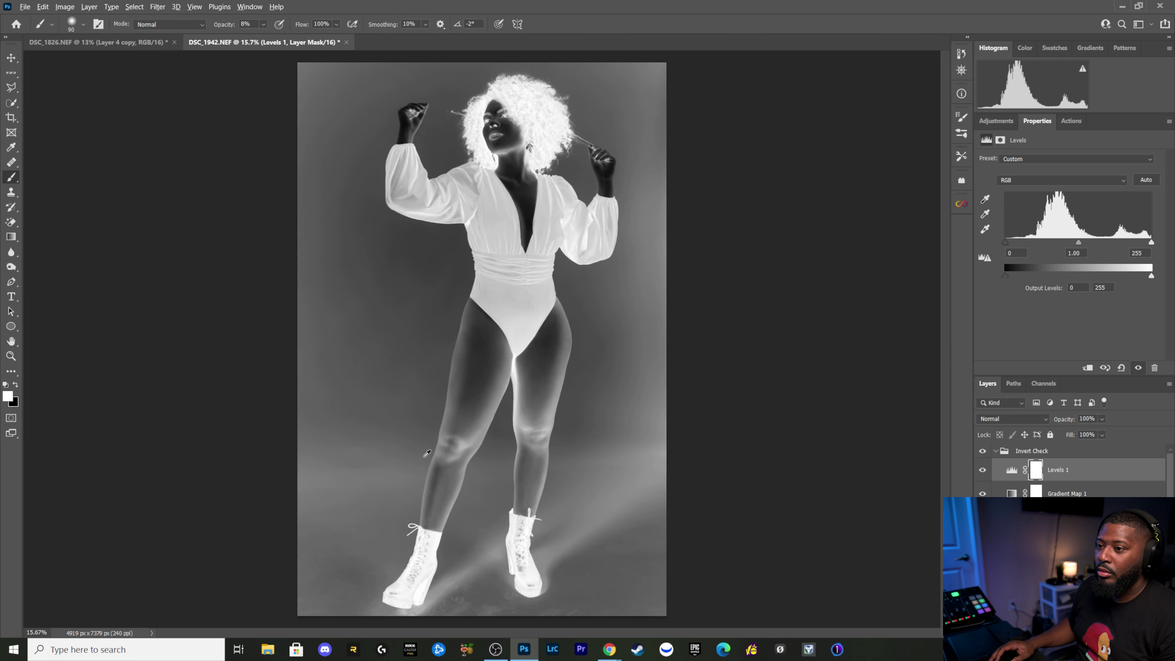
Step: Zoom in on the upper body in the inverted view, then hide the Invert Check group
scroll(427, 454, "up", 3)
scroll(503, 433, "up", 2)
left_click_drag(582, 335, 593, 340)
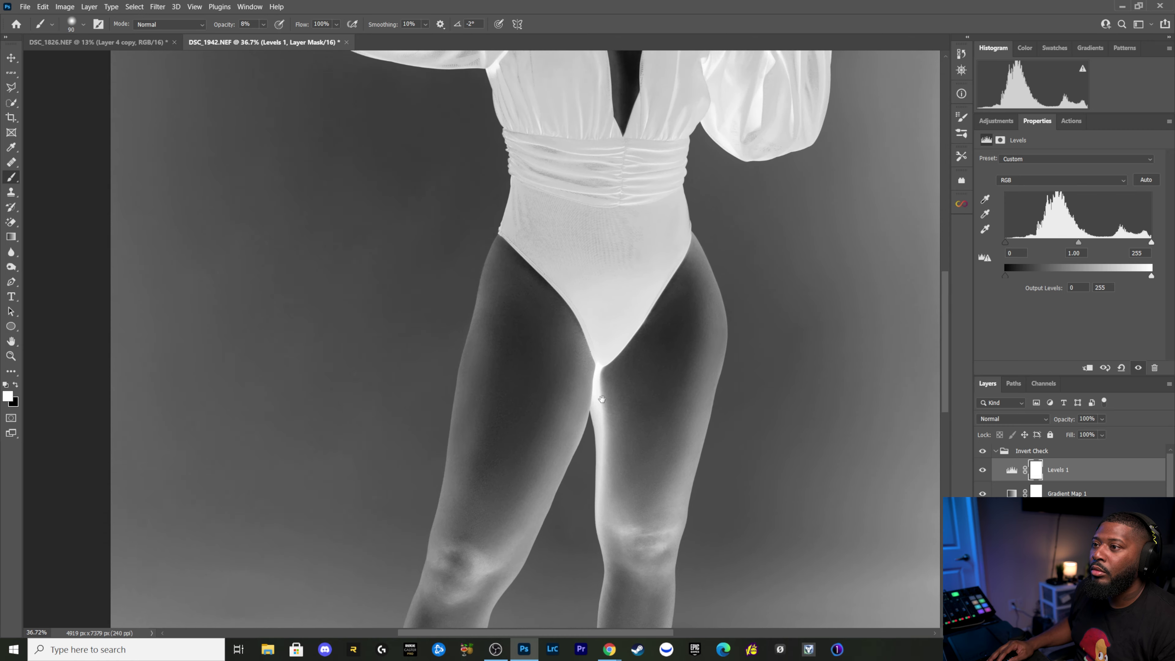
scroll(593, 340, "up", 5)
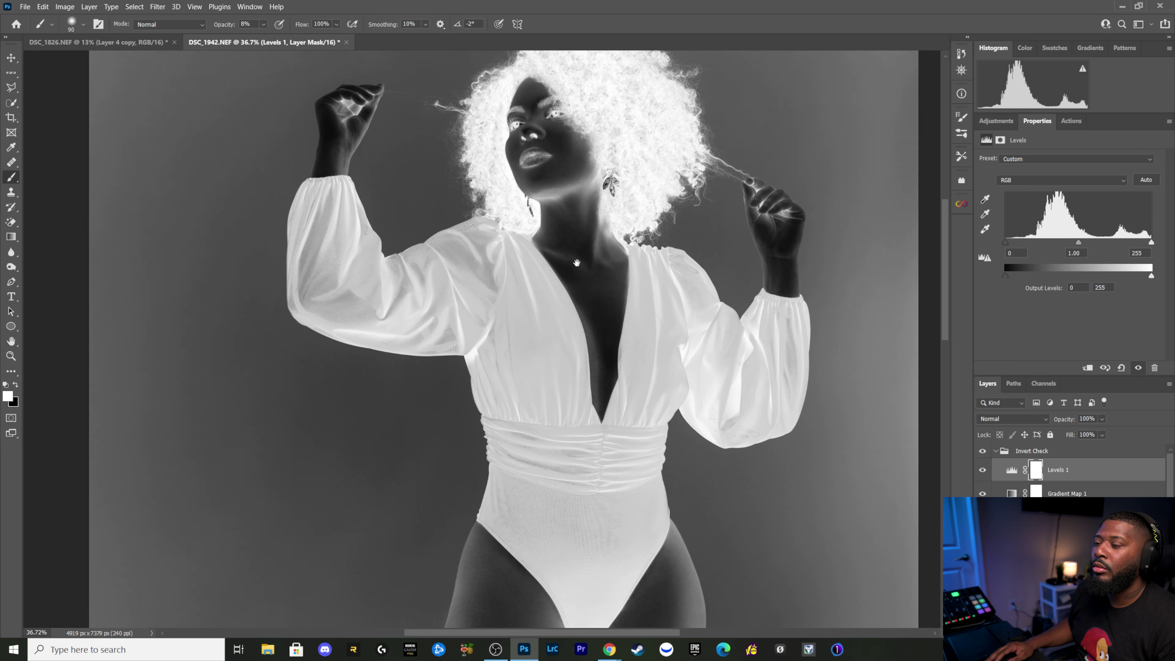
scroll(576, 270, "up", 1, "alt")
scroll(576, 270, "up", 3, "alt")
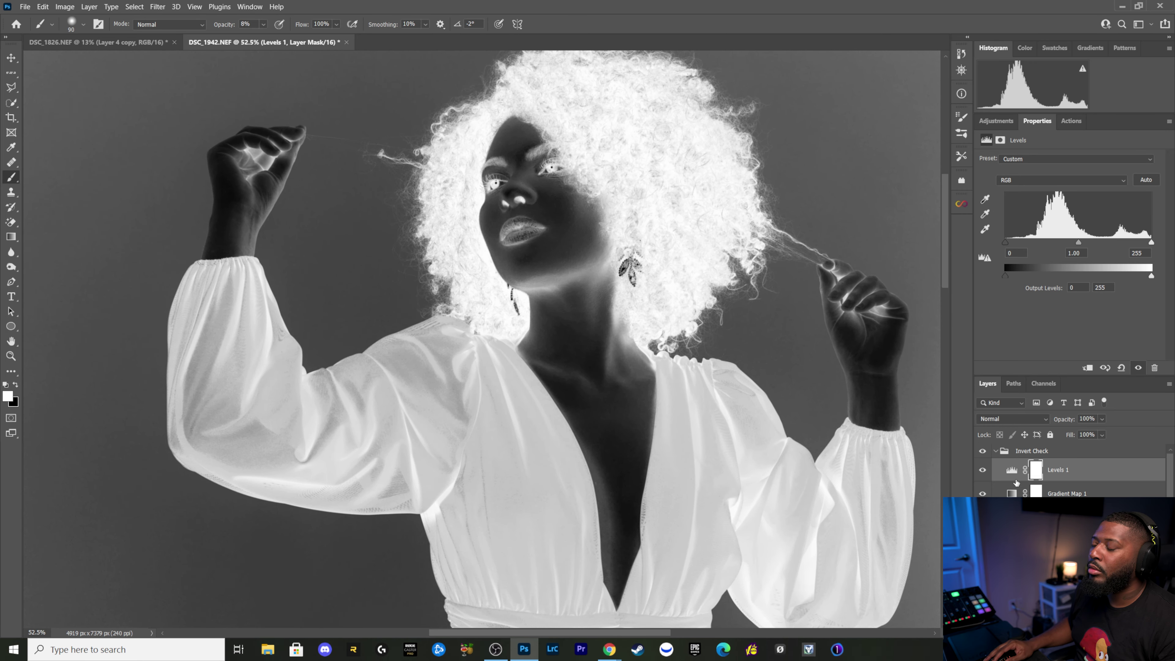
left_click(985, 450)
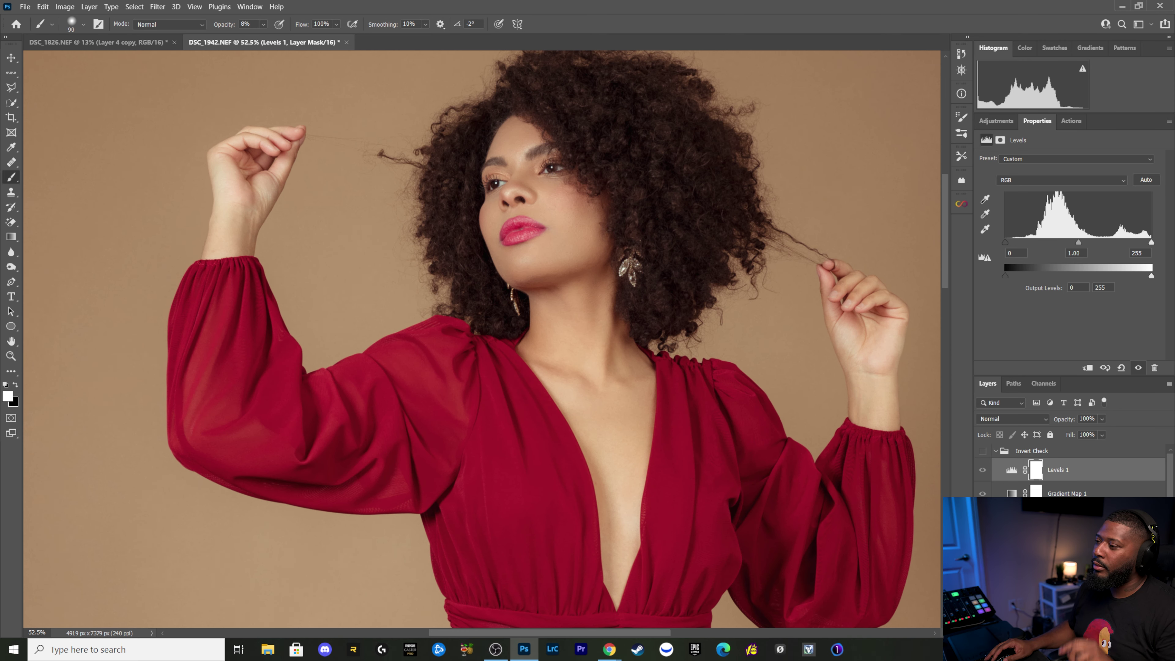
Step: Paint faint burn strokes on the chest and neck on the Burn mask with a 30–40 brush
key("alt+bracketleft")
key("alt+bracketleft")
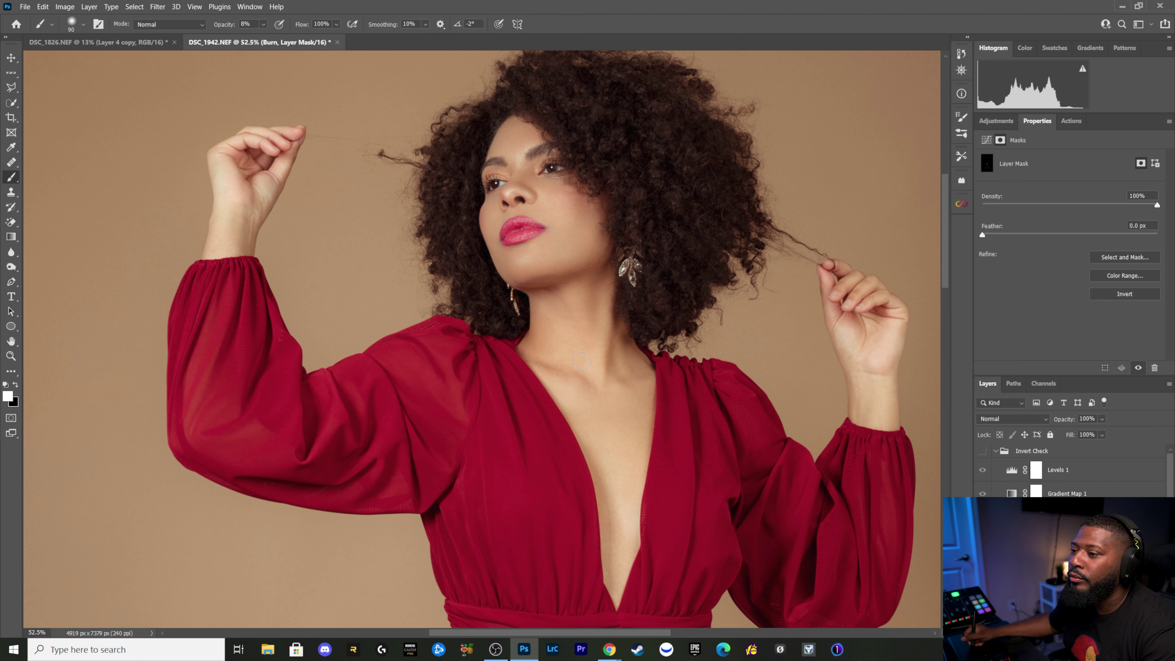
left_click_drag(582, 362, 561, 373)
key("bracketright")
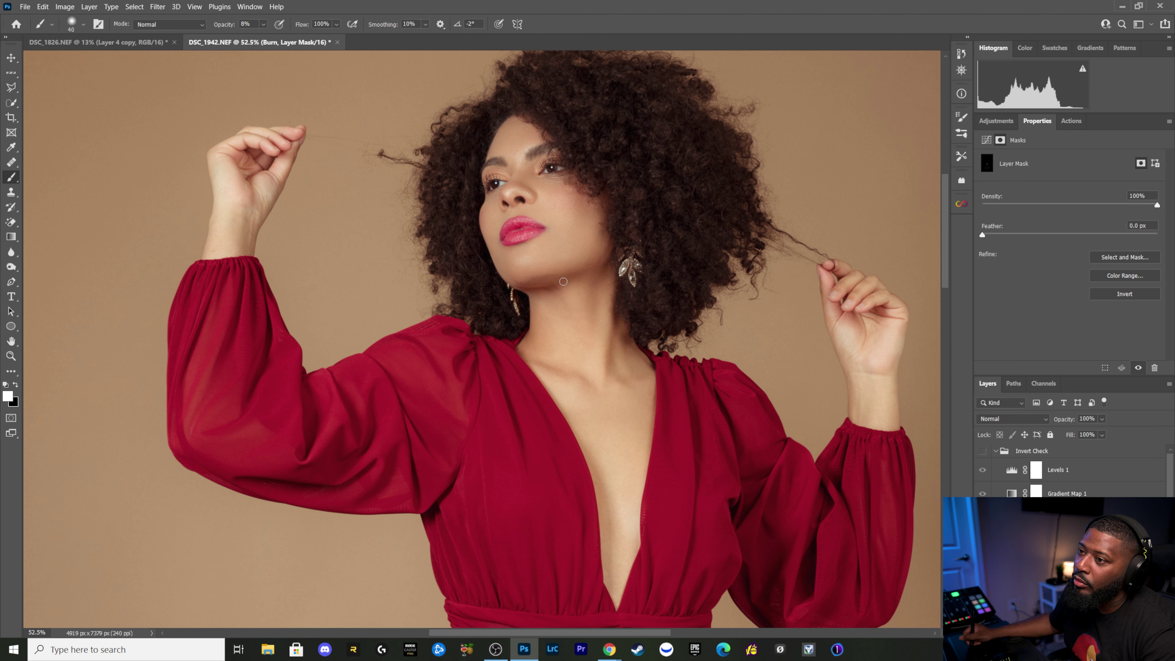
key("bracketleft")
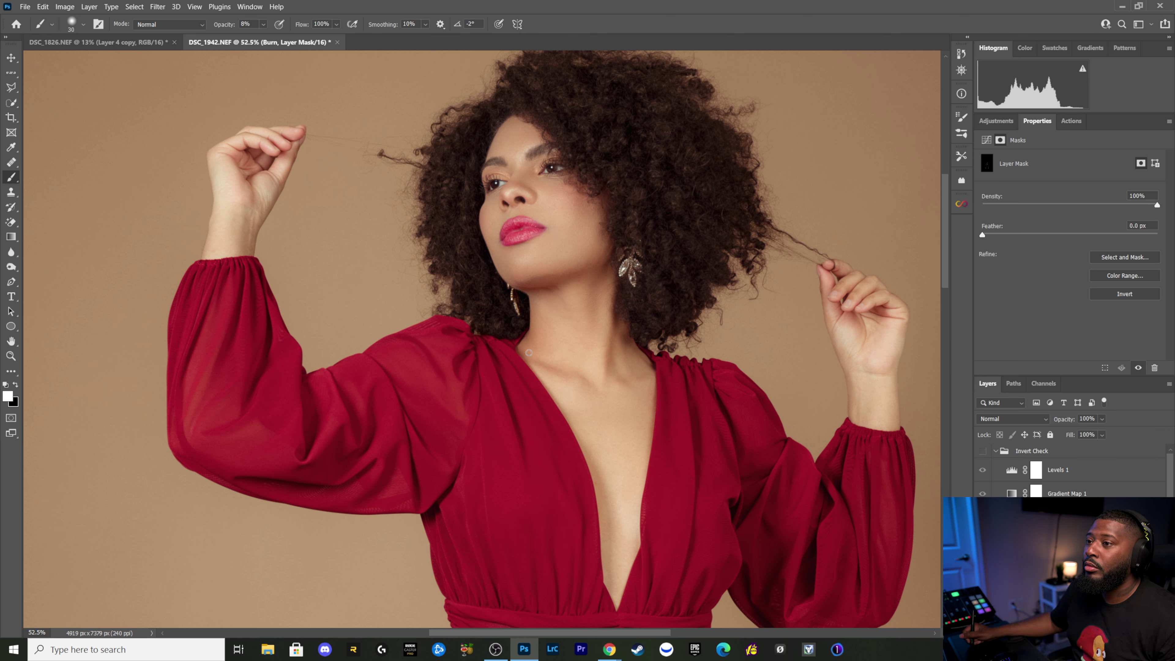
key("bracketright")
key("bracketright")
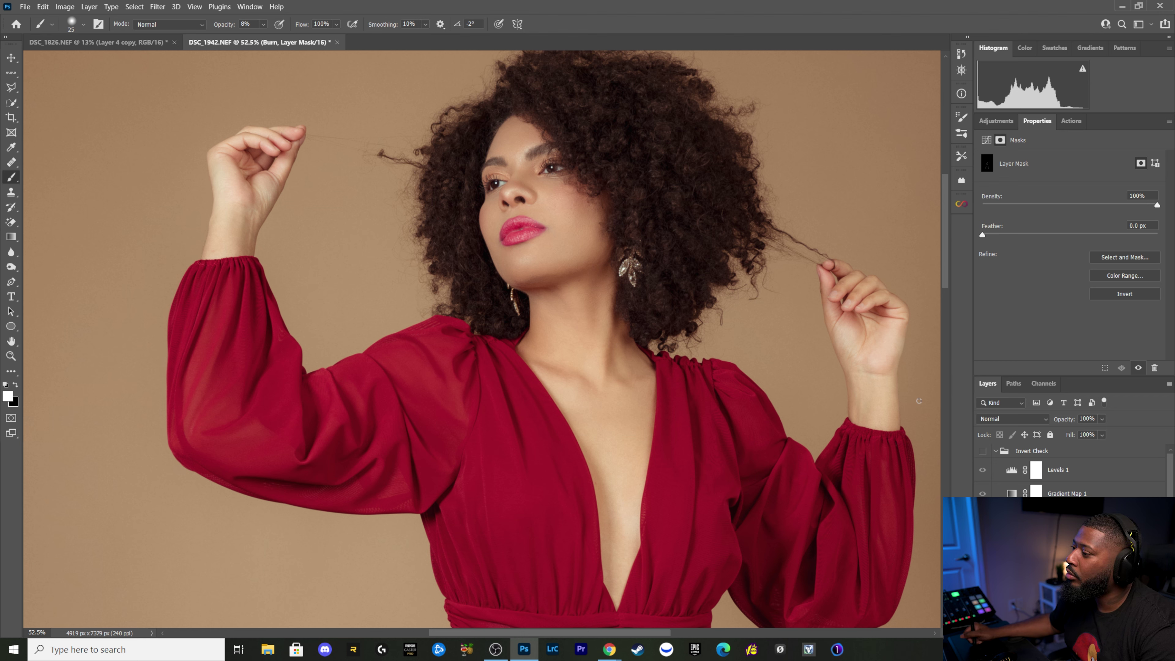
Step: Dodge the face, neck and collarbone on the Dodge mask with a 40–60 brush at 8%
key("alt+bracketright")
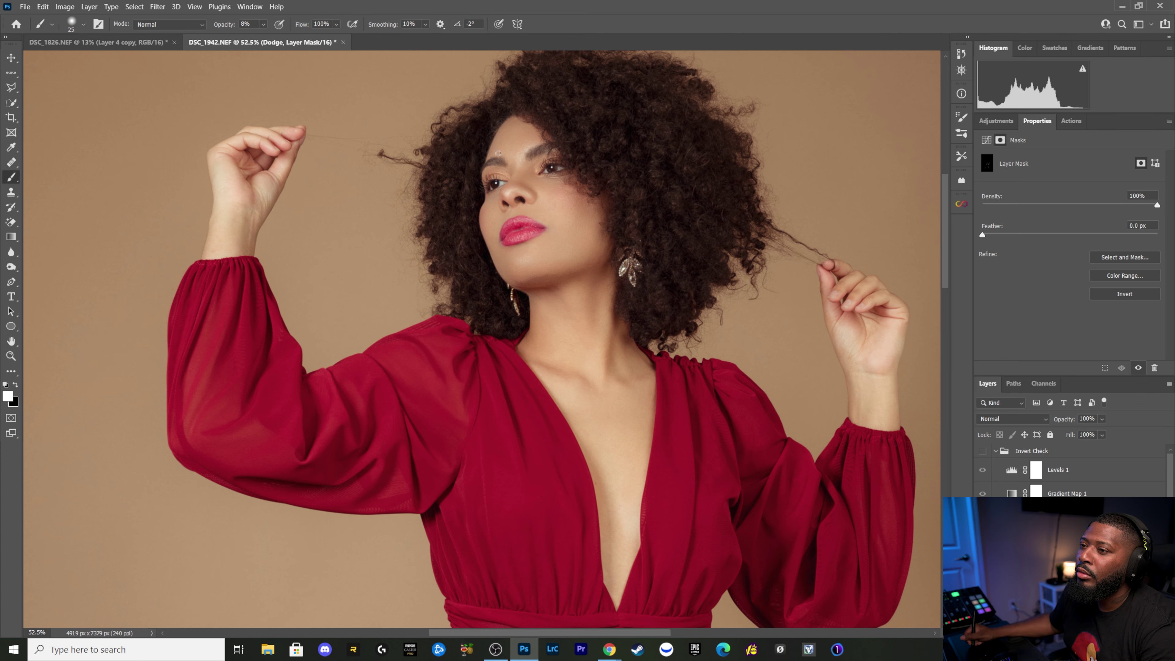
scroll(524, 161, "up", 2)
left_click_drag(524, 161, 534, 200)
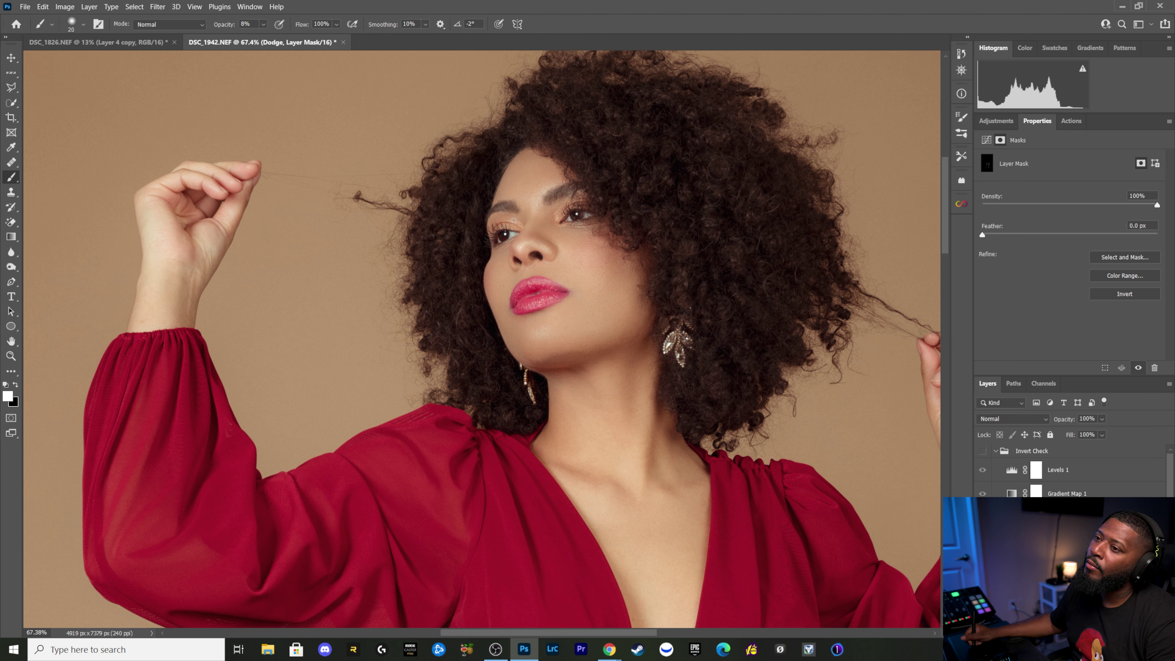
key("bracketright")
key("bracketright")
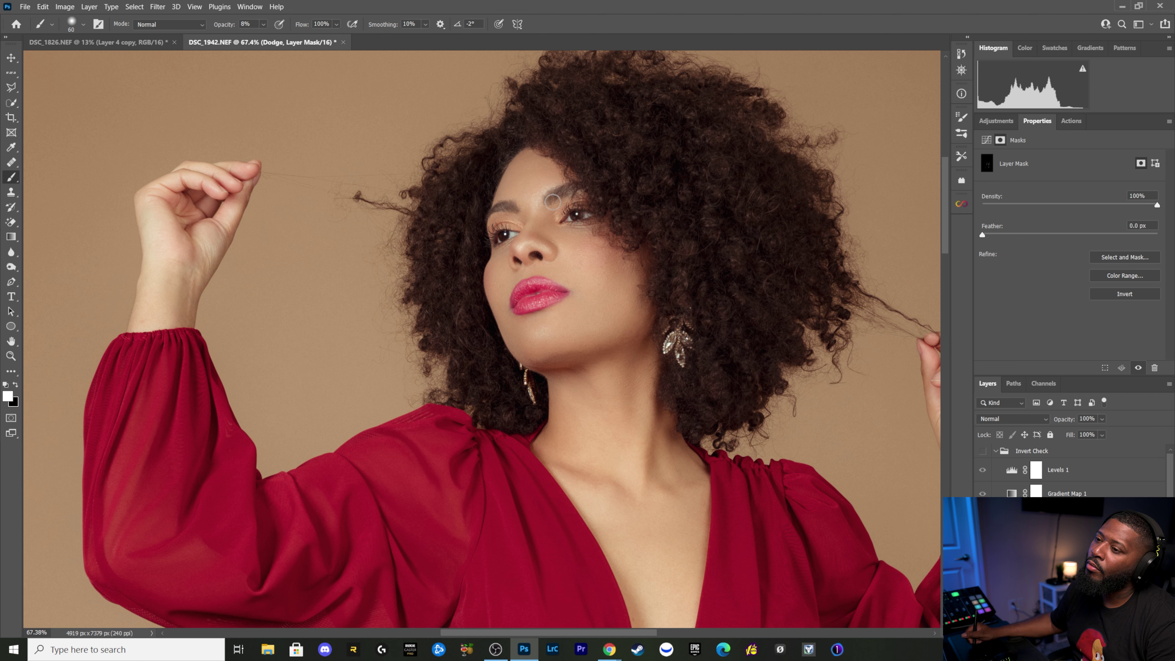
key("bracketleft")
key("bracketleft")
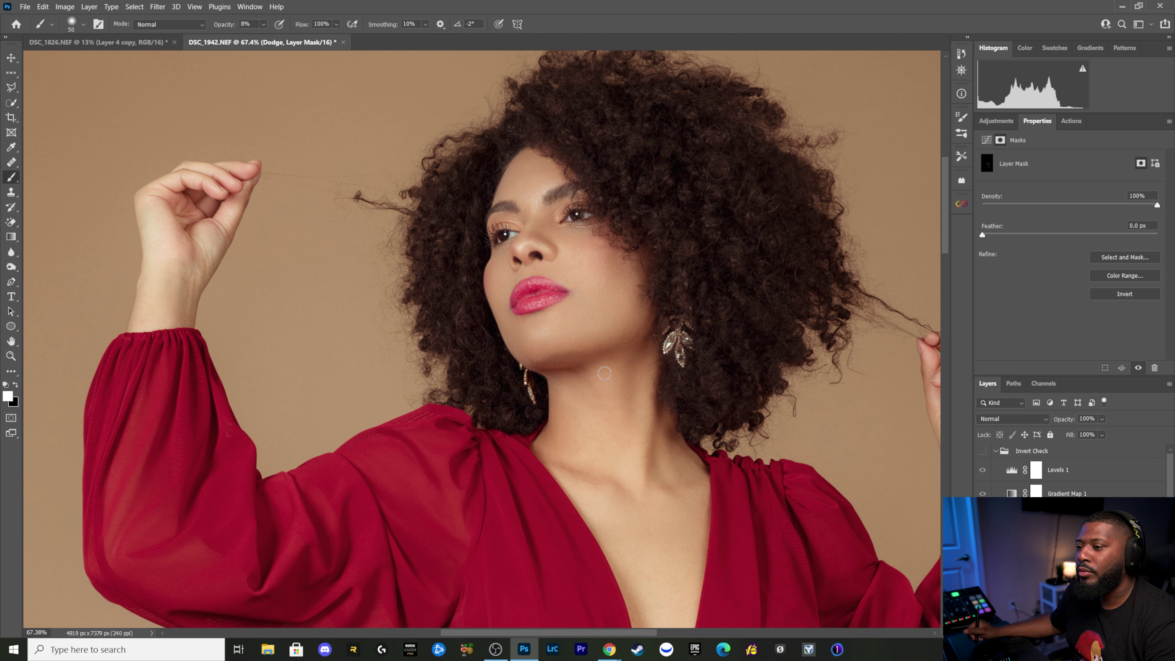
key("bracketright")
key("bracketright")
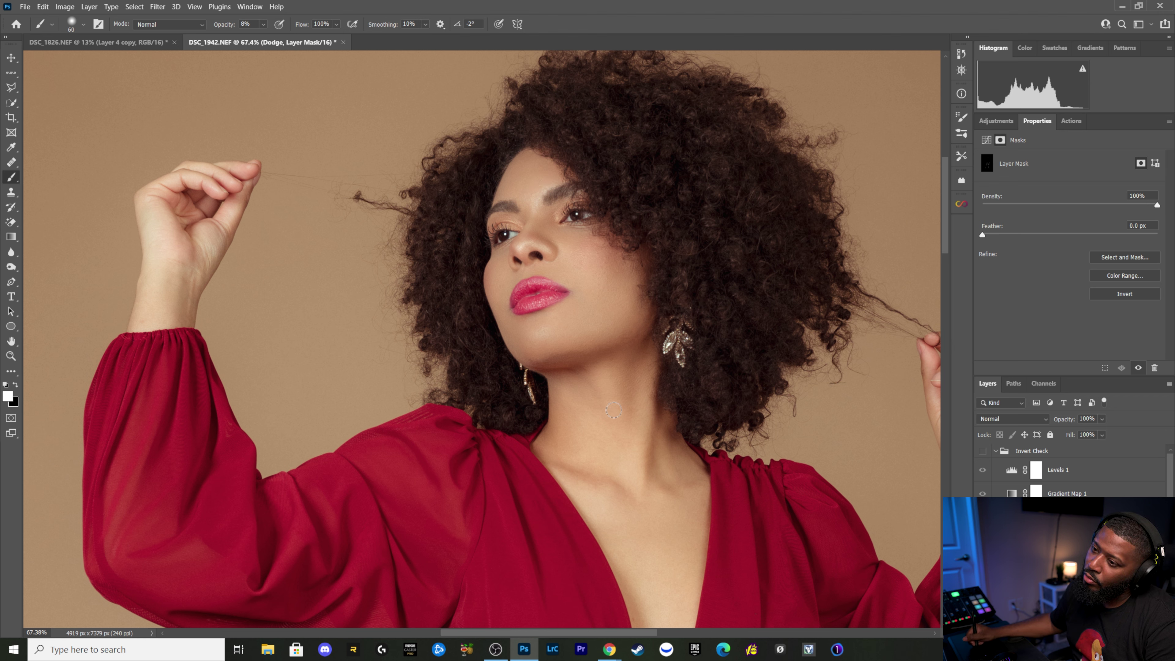
key("bracketleft")
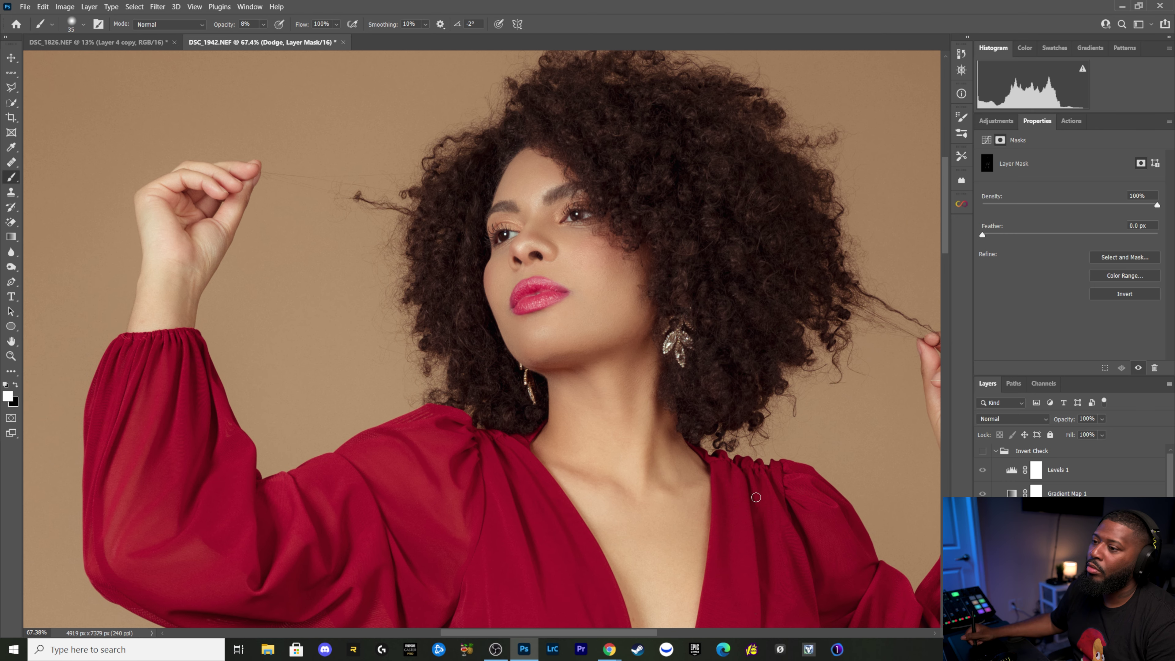
scroll(743, 339, "down", 2)
Step: Dodge the shins, calves and knees on the Dodge mask with a soft 8%-opacity brush
scroll(743, 339, "down", 4)
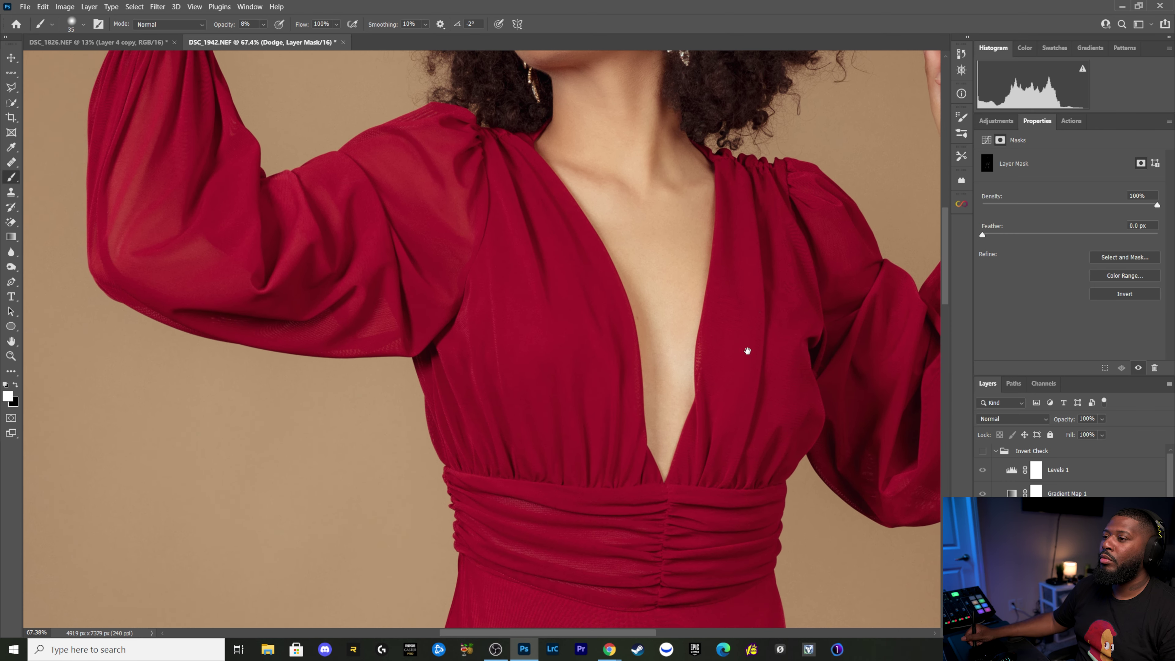
scroll(748, 347, "down", 1)
scroll(732, 367, "down", 3)
scroll(706, 309, "down", 2)
scroll(705, 309, "down", 2)
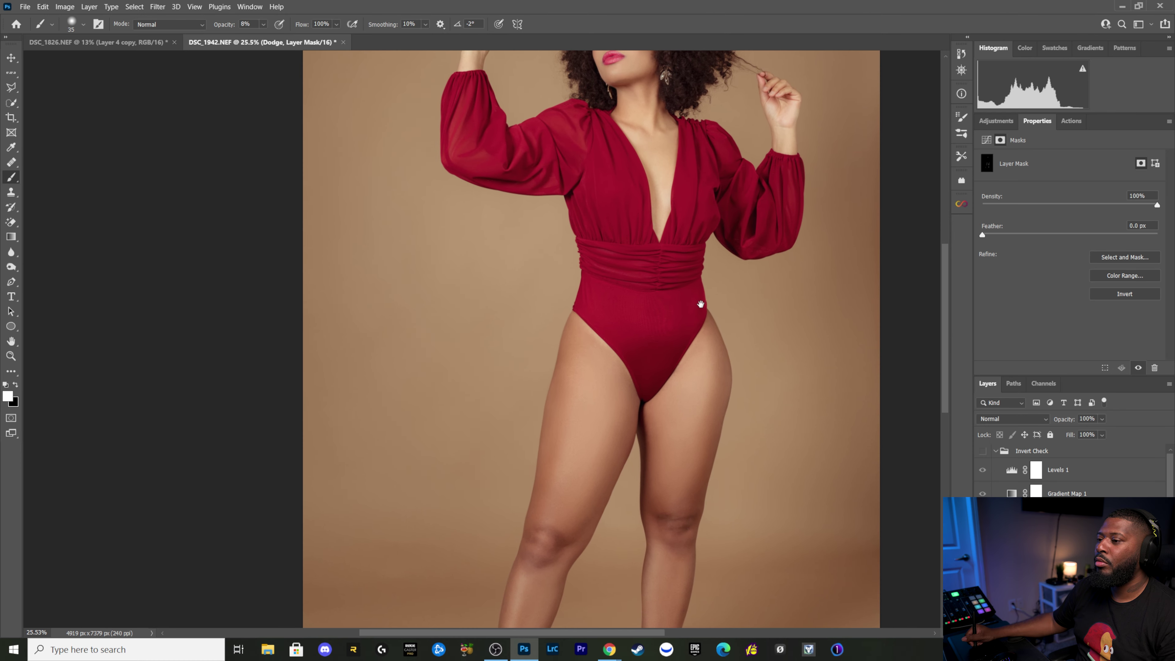
scroll(694, 296, "down", 2)
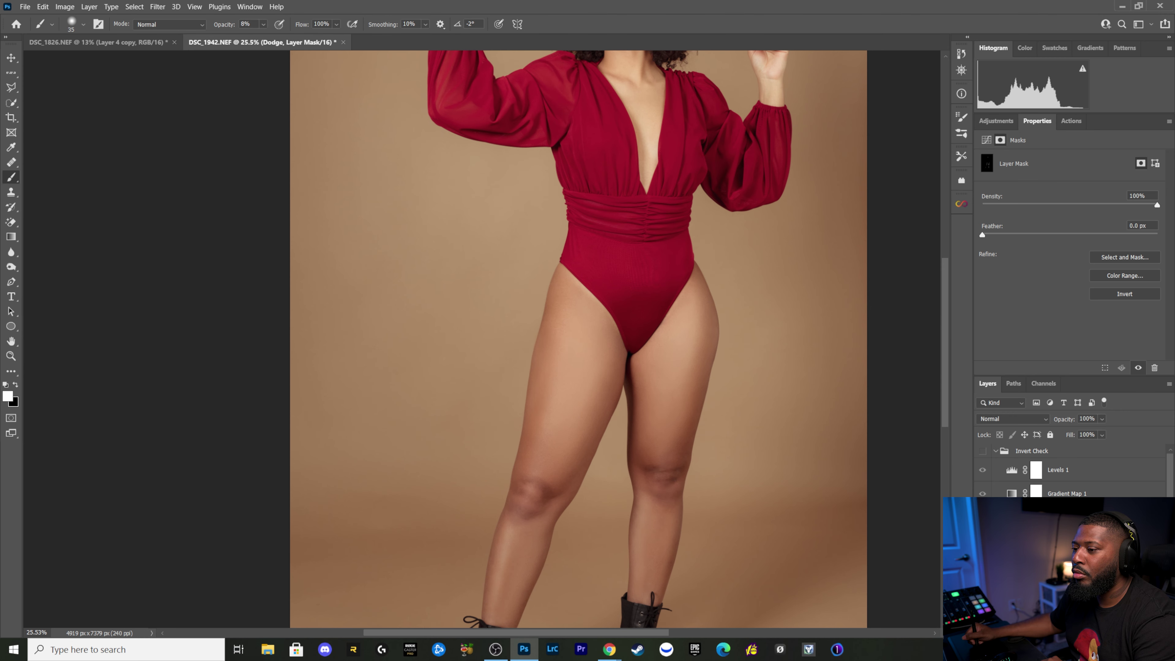
left_click_drag(678, 443, 680, 330)
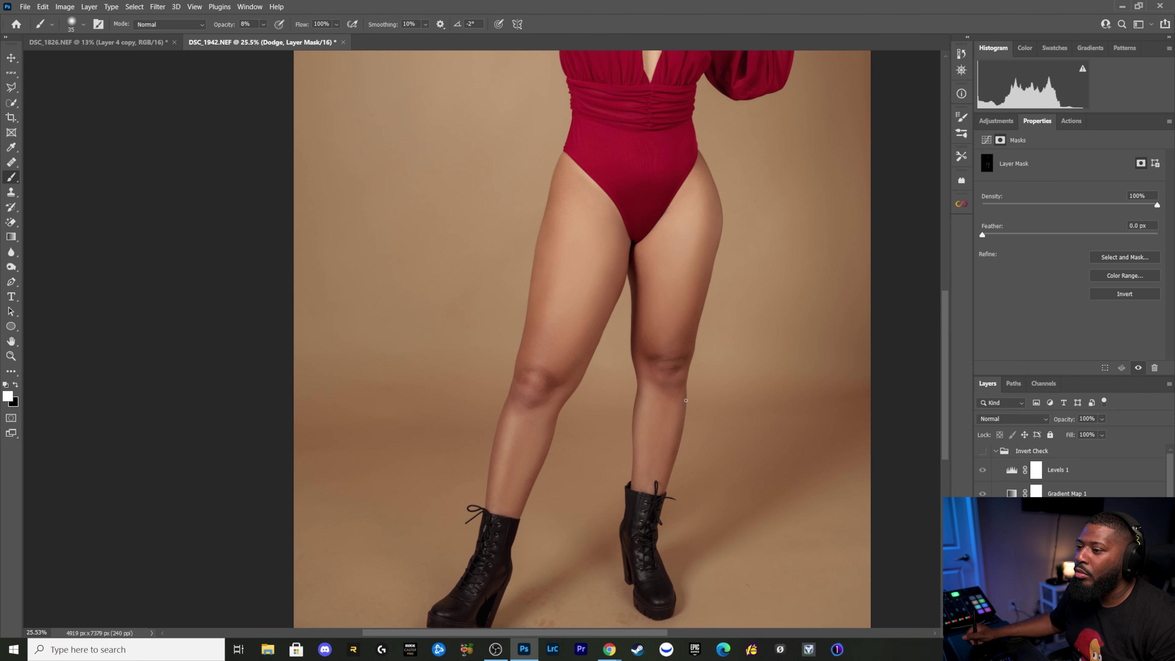
key("bracketright")
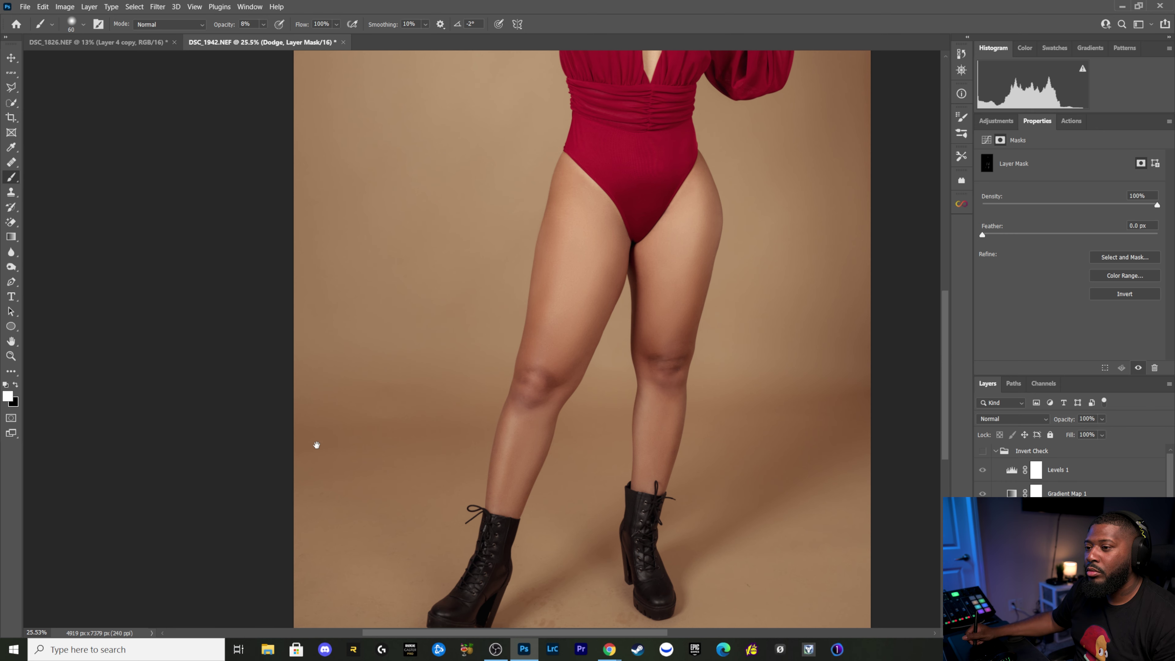
scroll(486, 440, "up", 5, "alt")
mouse_move(522, 441)
left_mouse_down()
mouse_move(419, 297)
mouse_move(283, 319)
mouse_move(489, 282)
left_mouse_up()
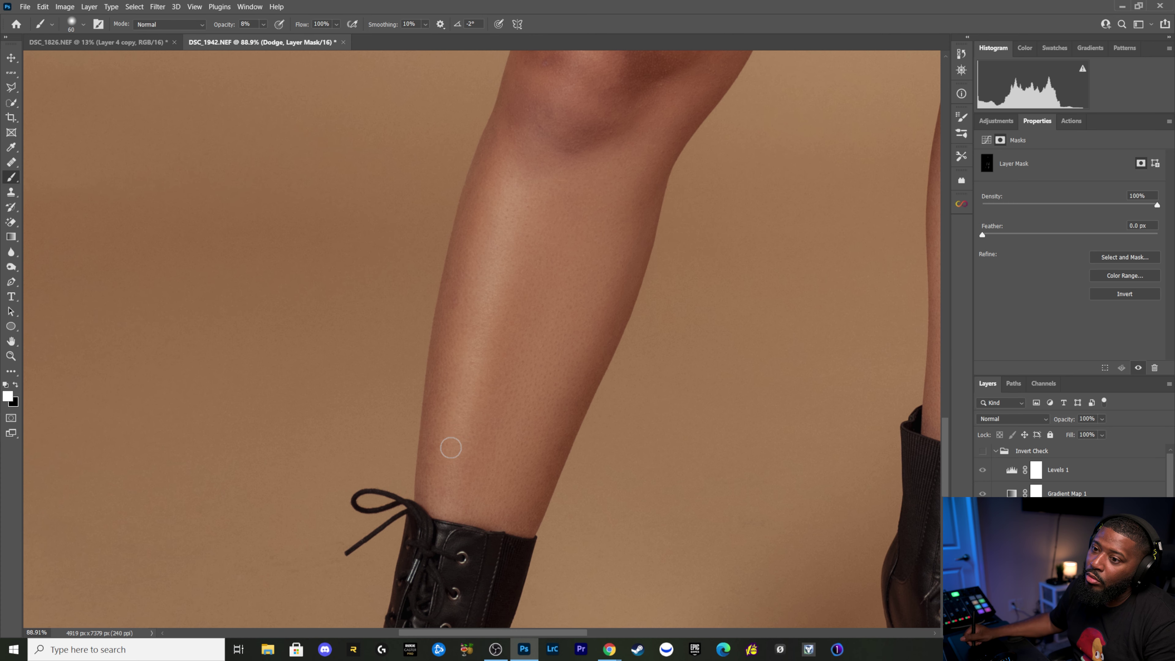
mouse_move(559, 268)
left_mouse_down()
mouse_move(483, 370)
mouse_move(388, 294)
mouse_move(388, 307)
left_mouse_up()
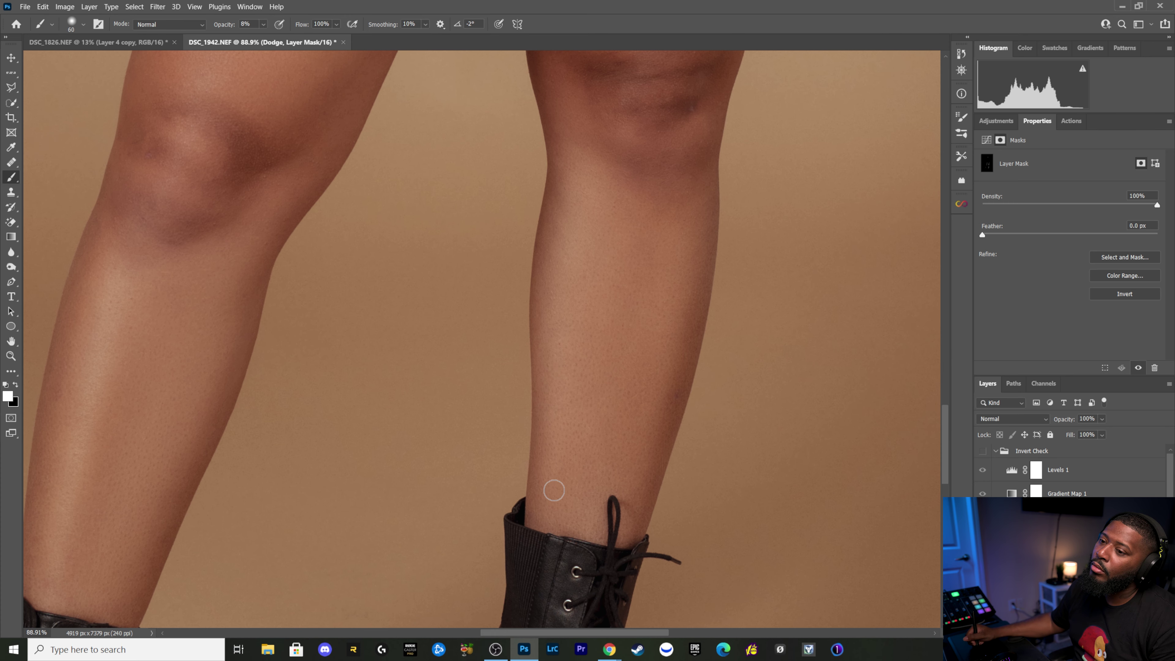
mouse_move(604, 312)
left_mouse_down()
mouse_move(601, 423)
mouse_move(582, 504)
left_mouse_up()
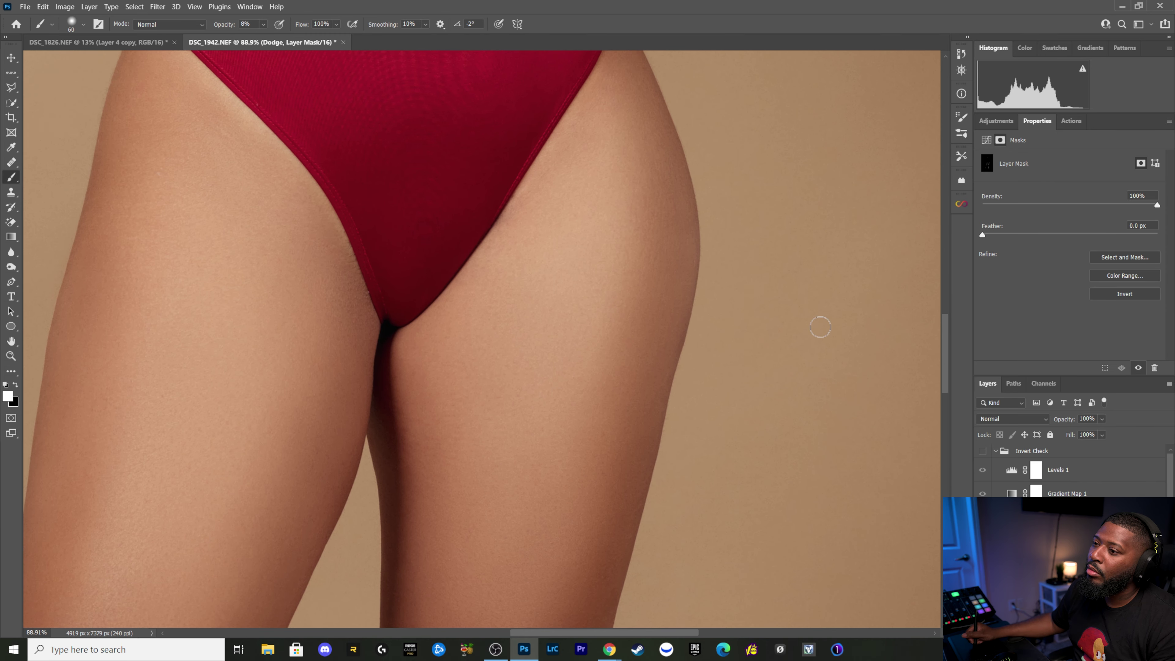
Step: Dodge the inner thighs and bikini line at low opacity, resizing the brush as needed
left_click_drag(642, 238, 674, 296)
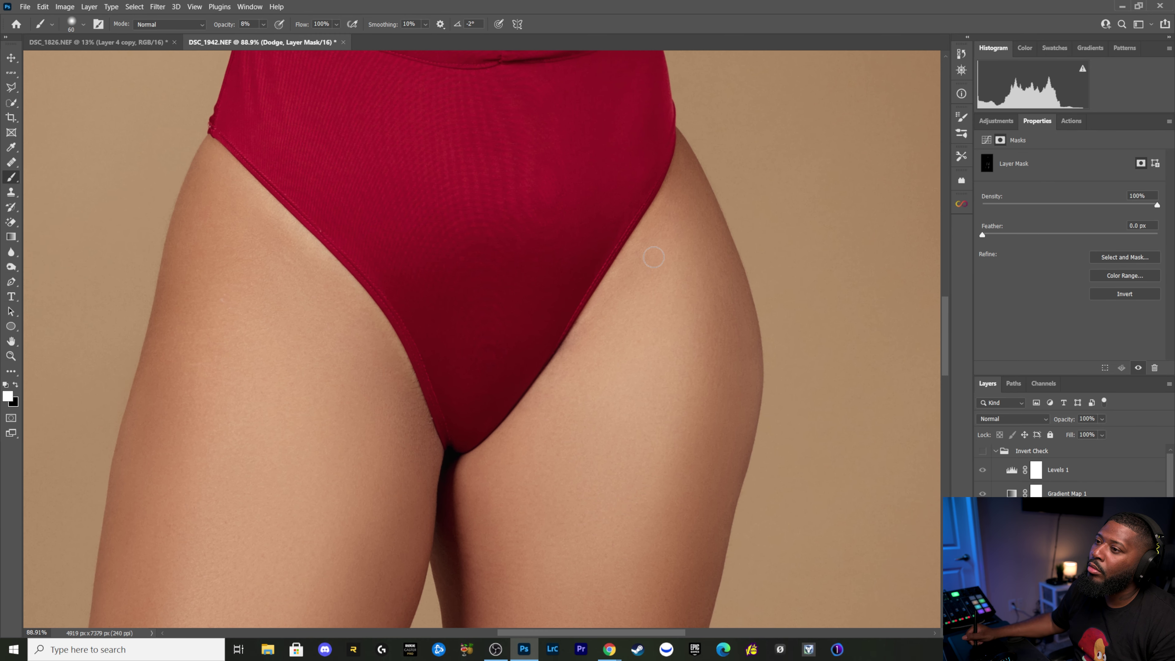
key("bracketleft")
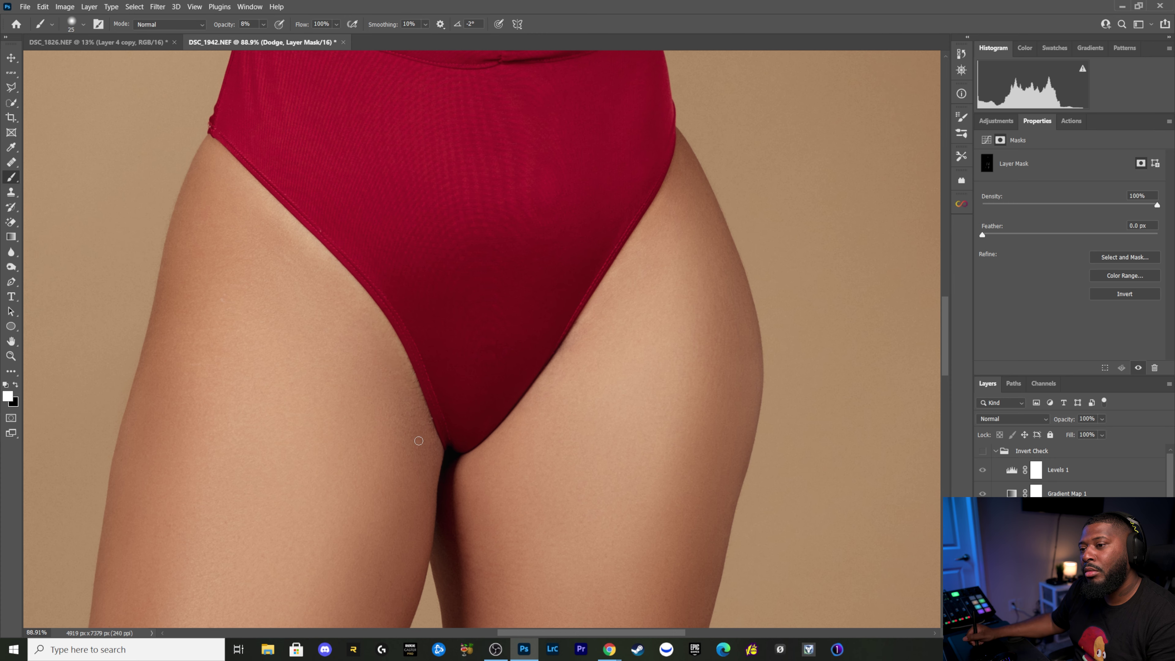
left_click_drag(418, 439, 388, 328)
key("bracketright")
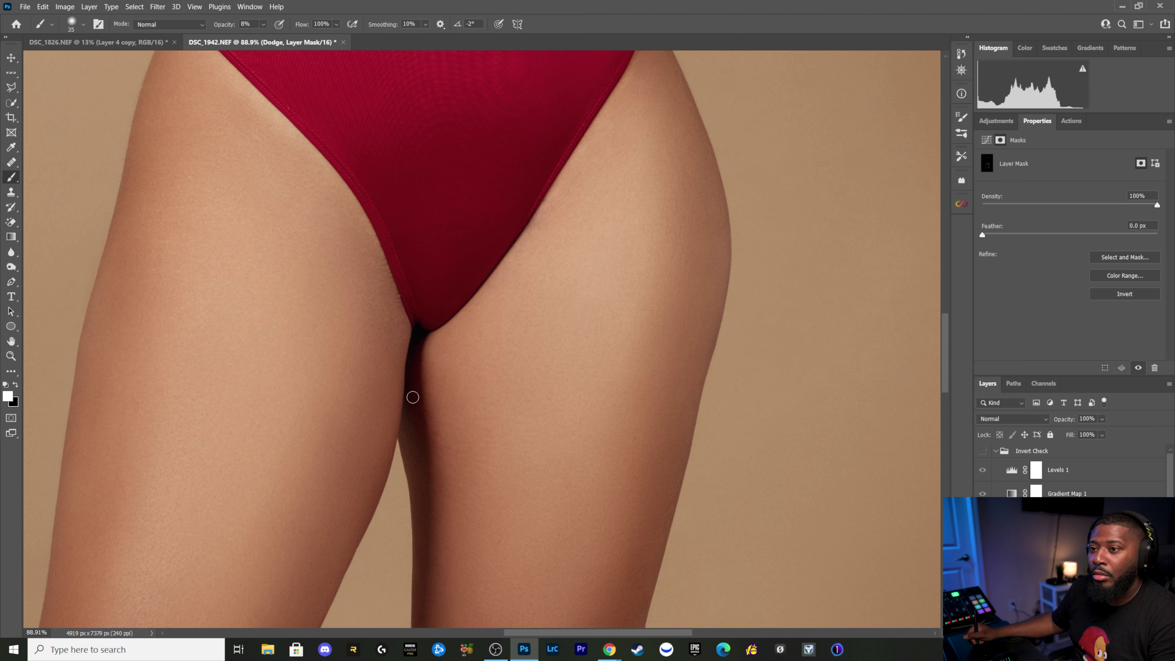
key("bracketleft")
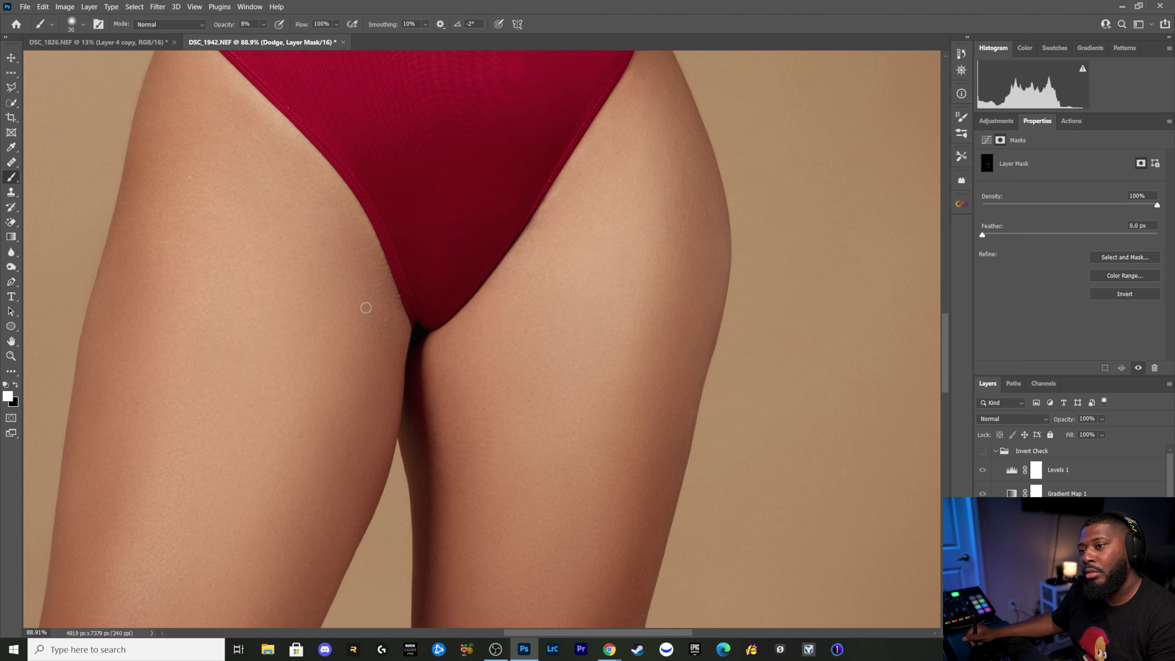
mouse_move(165, 177)
left_mouse_down()
mouse_move(273, 263)
mouse_move(332, 286)
left_mouse_up()
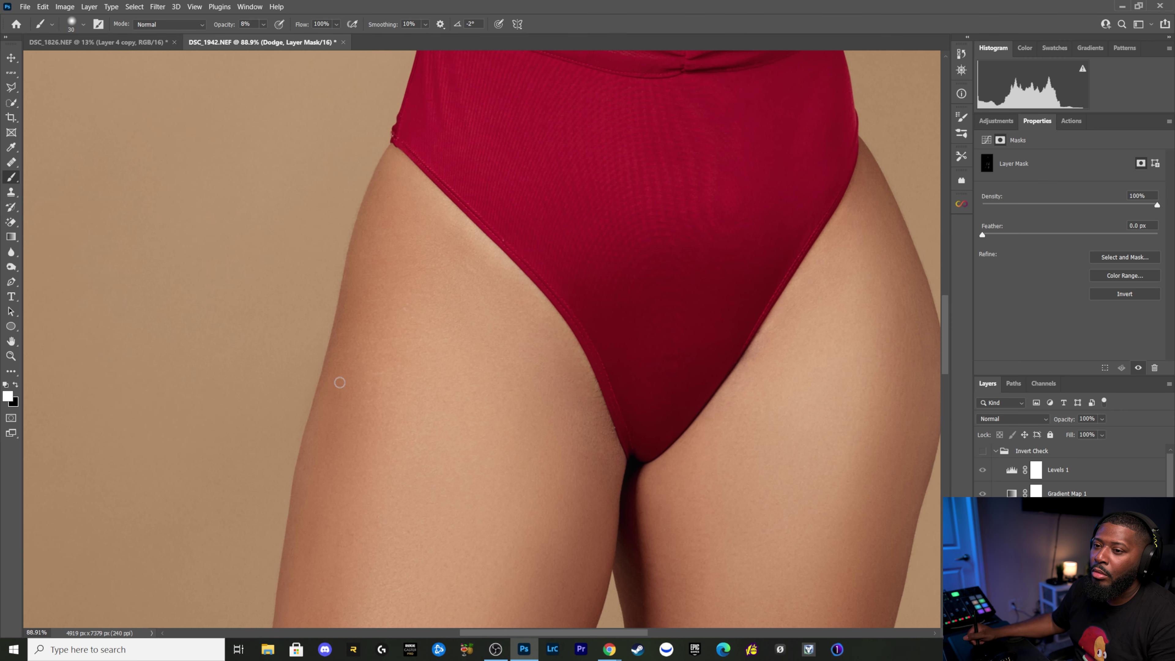
scroll(361, 216, "down", 5)
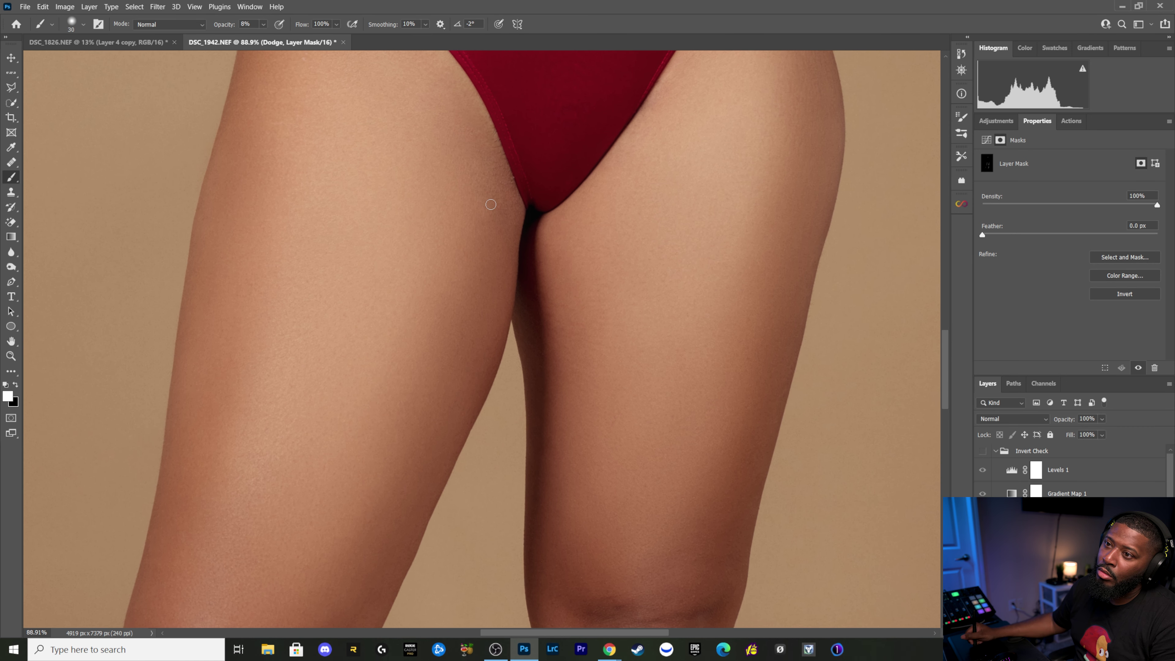
Step: Fit the whole portrait on screen with Ctrl+0, then zoom in on the head and hair
mouse_move(472, 249)
left_mouse_down()
mouse_move(508, 156)
mouse_move(475, 223)
left_mouse_up()
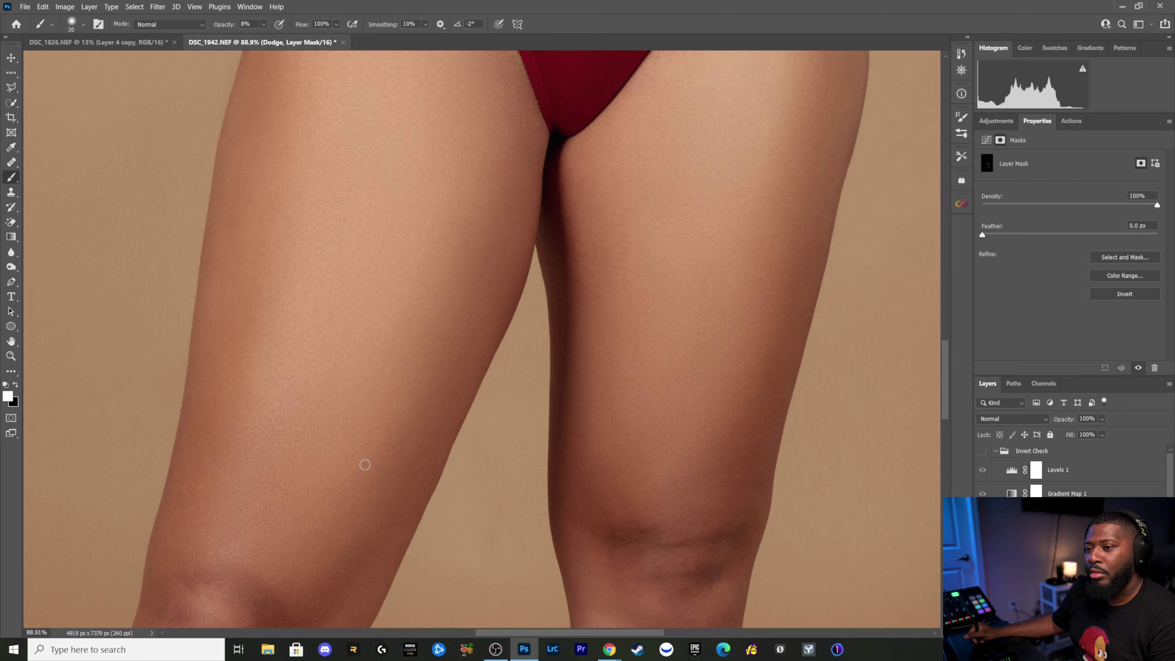
key("ctrl+0")
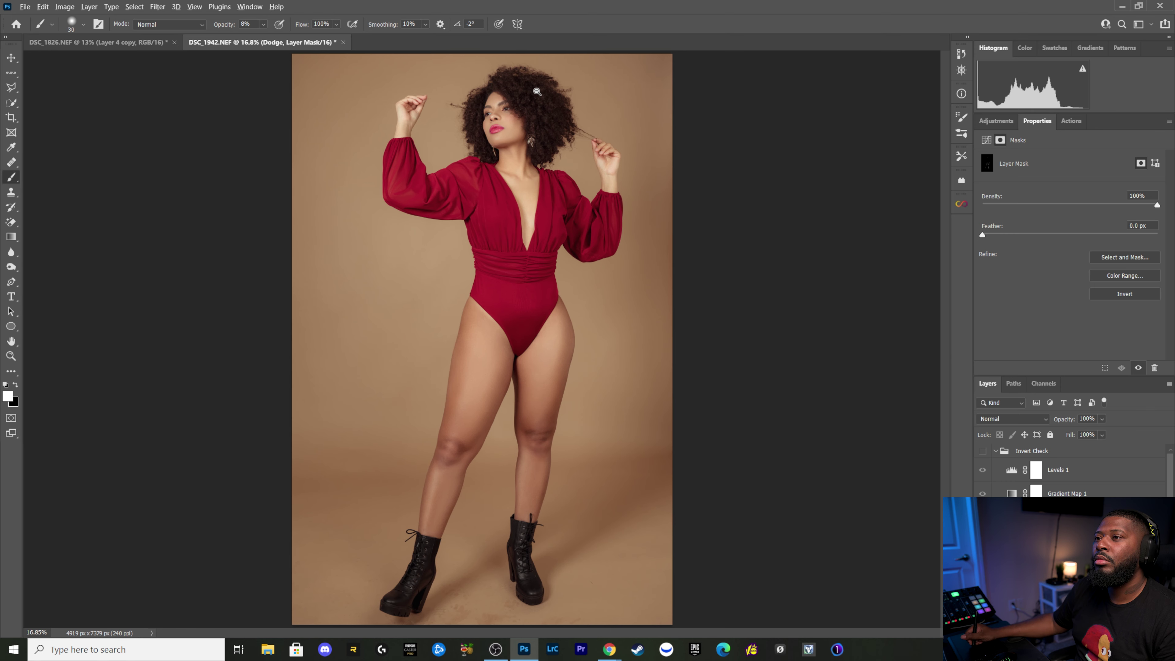
left_click_drag(536, 92, 781, 345)
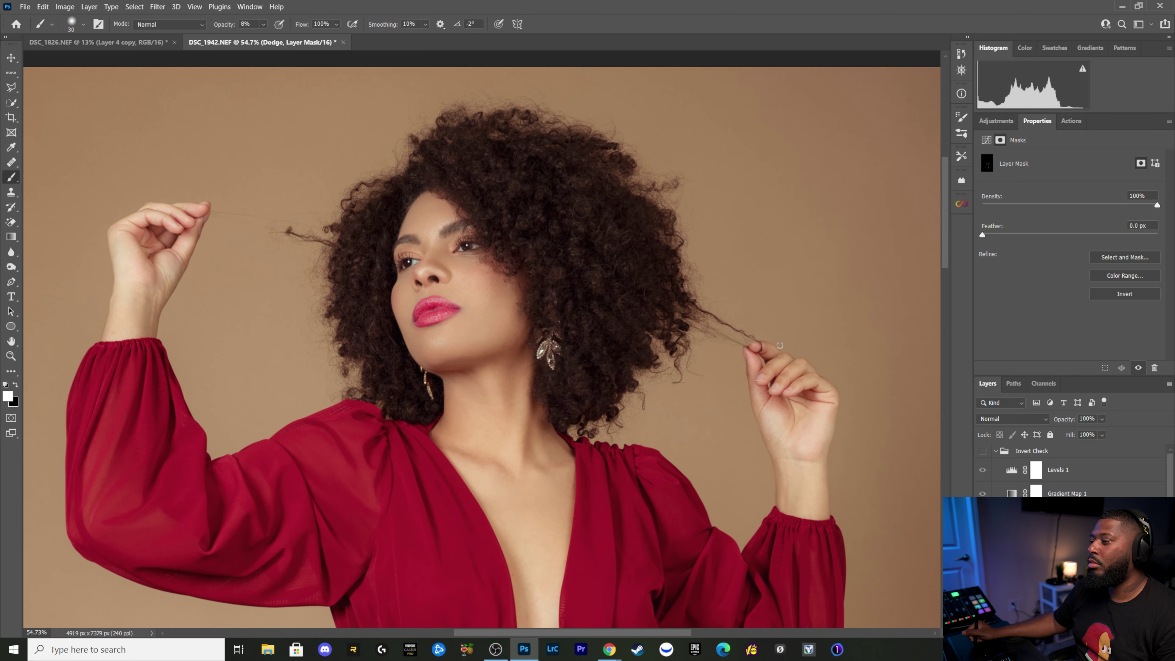
Step: Expand Global Dodge n Burn, target and preview the Dodge layer mask, and set opacity to 100%
left_click(1072, 121)
left_click(1041, 450)
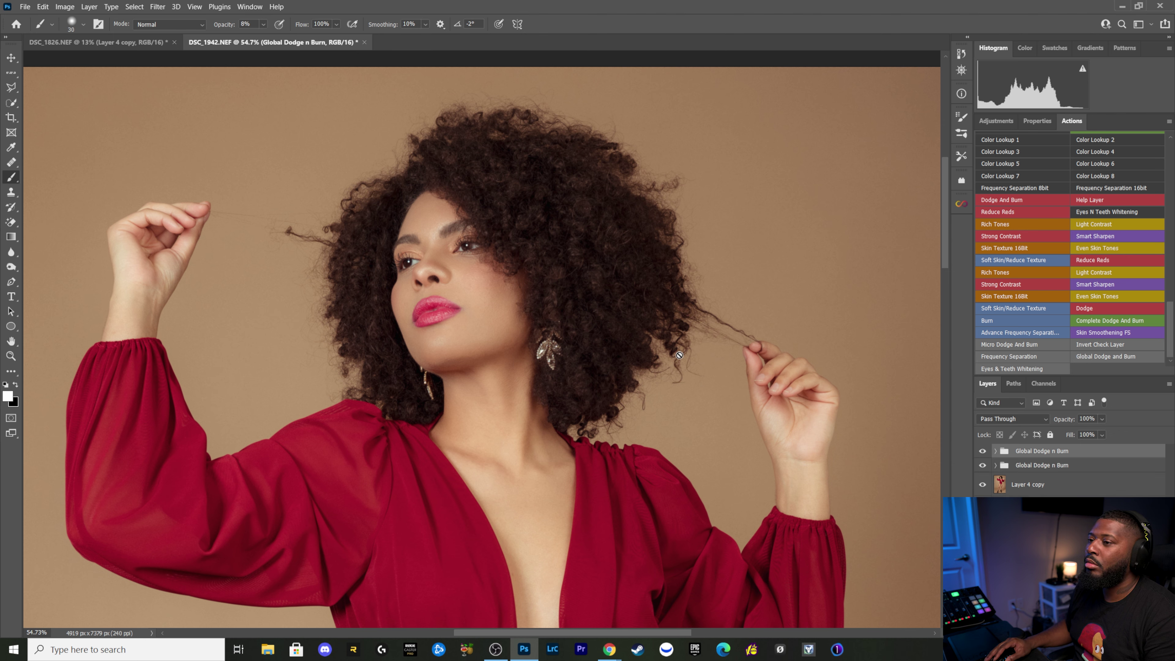
left_click(995, 451)
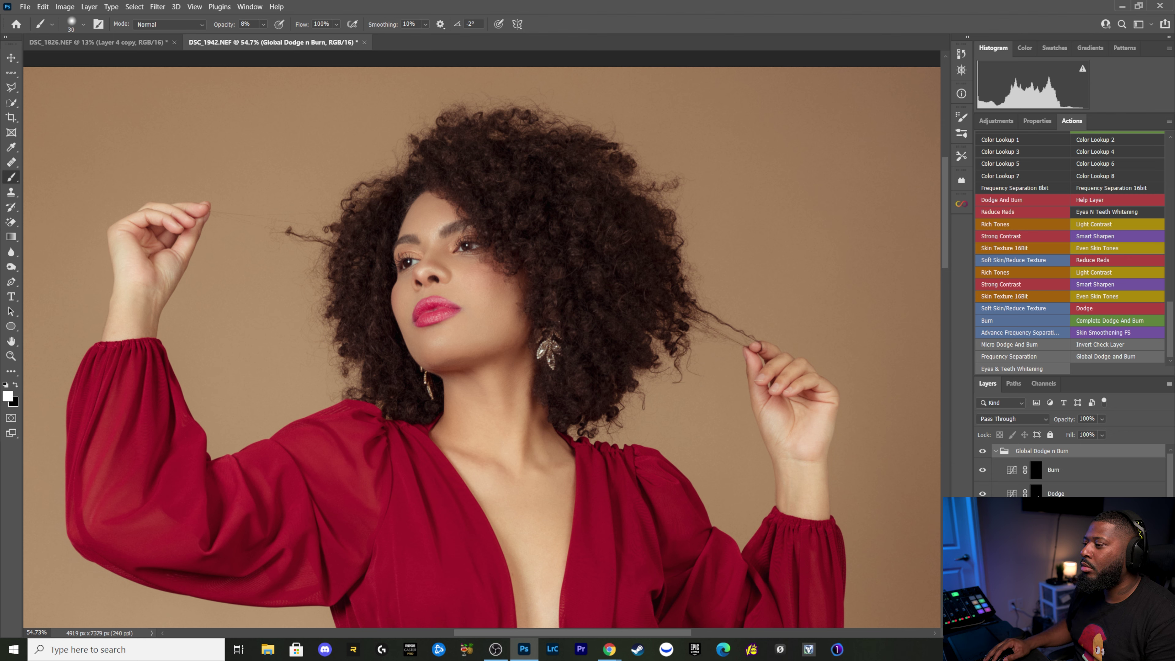
left_click(1036, 493)
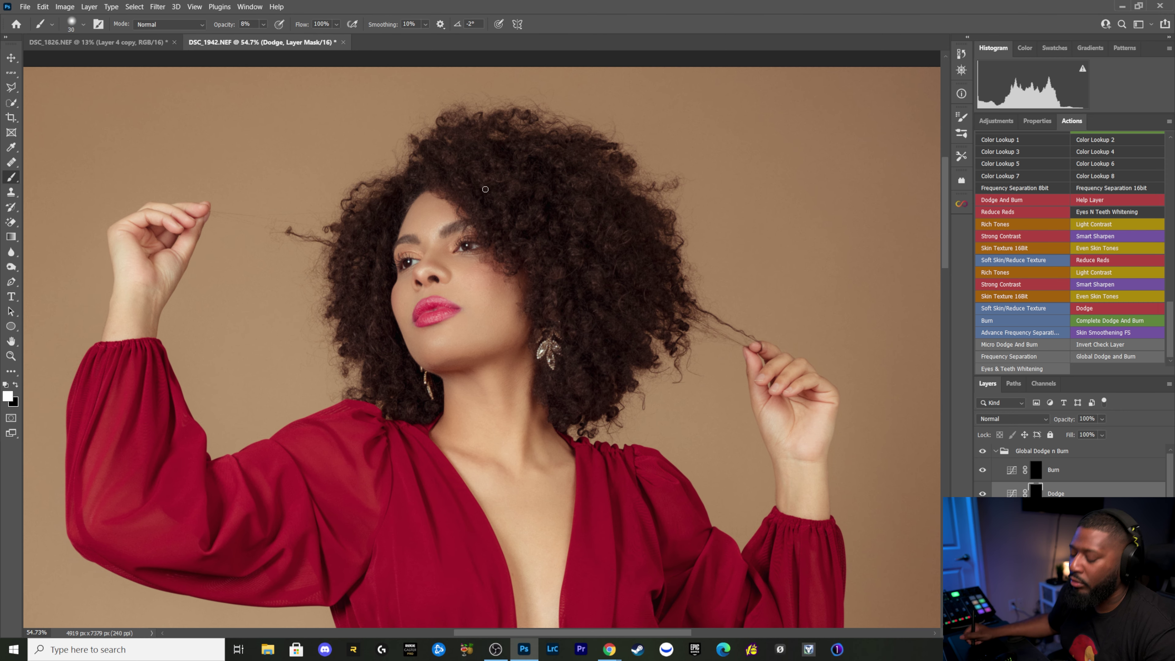
key("backslash")
key("backslash")
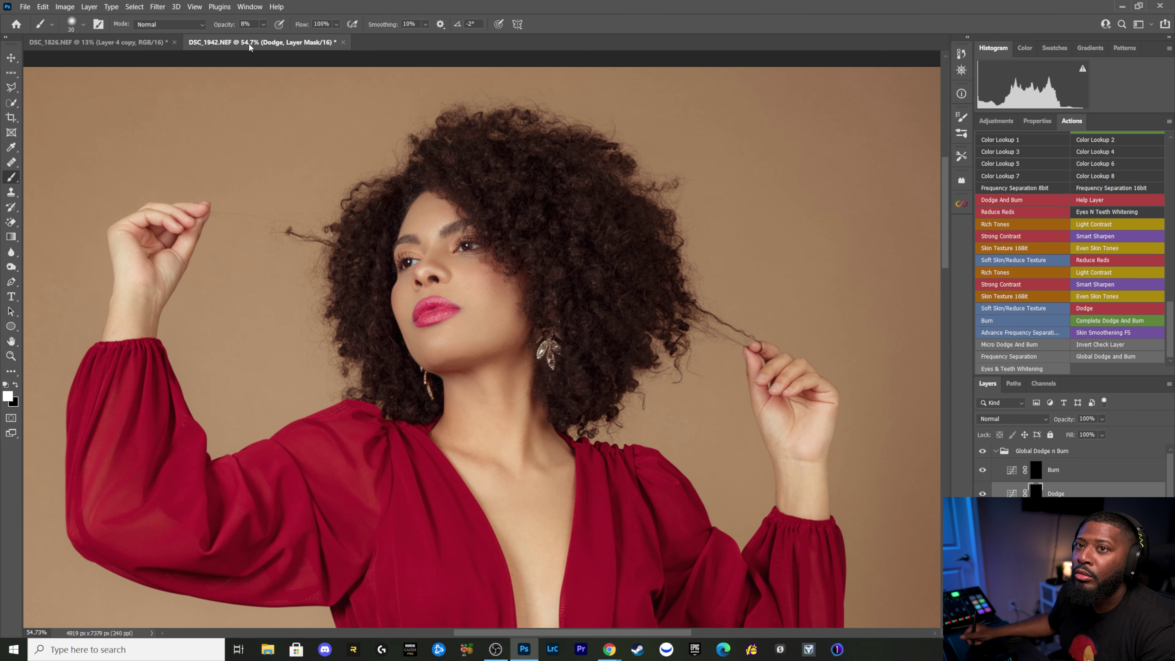
key("0")
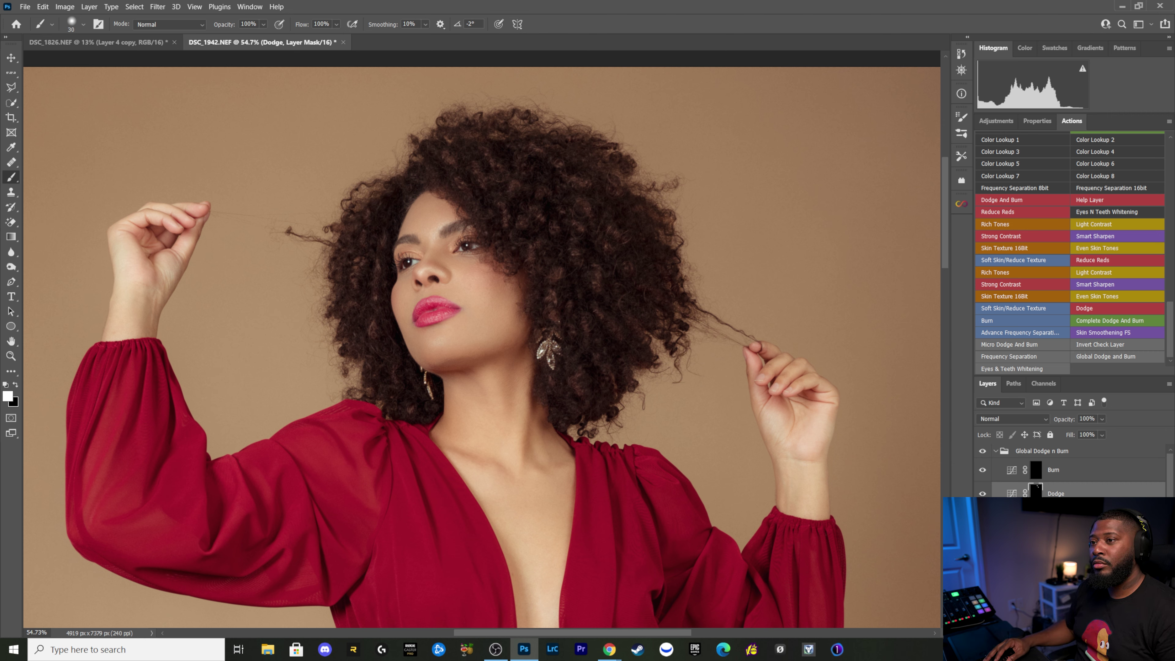
Step: Toggle Global Dodge n Burn off and back on to compare the retouching
left_click(983, 450)
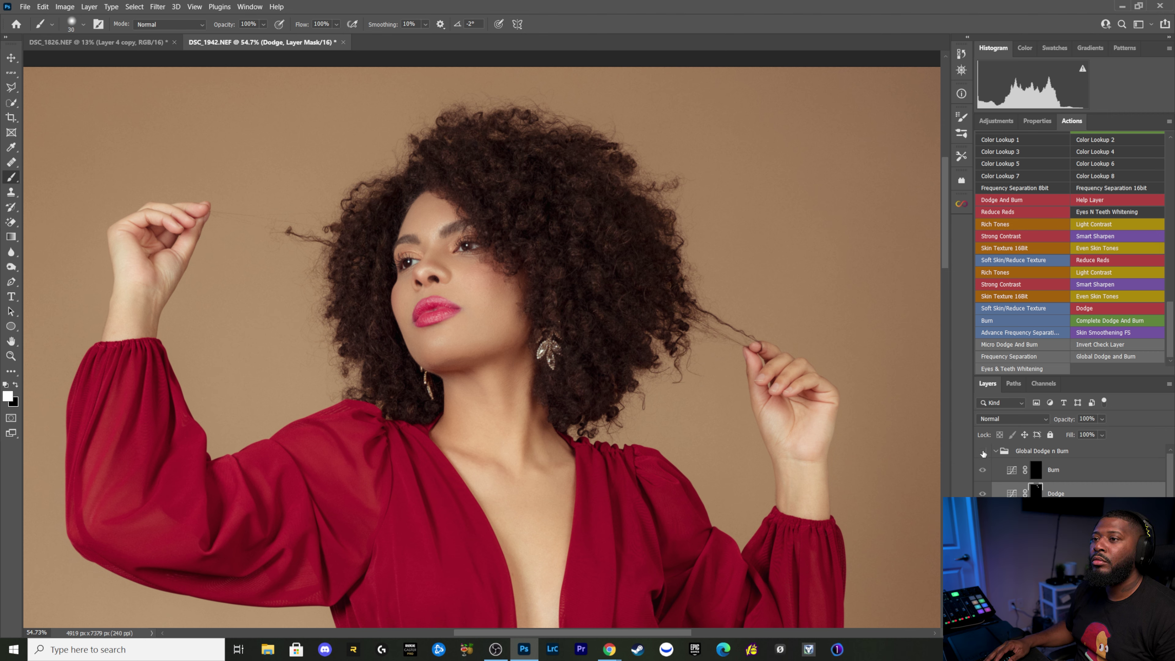
left_click(982, 451)
scroll(563, 425, "down", 2)
scroll(562, 412, "down", 2)
scroll(560, 398, "down", 1)
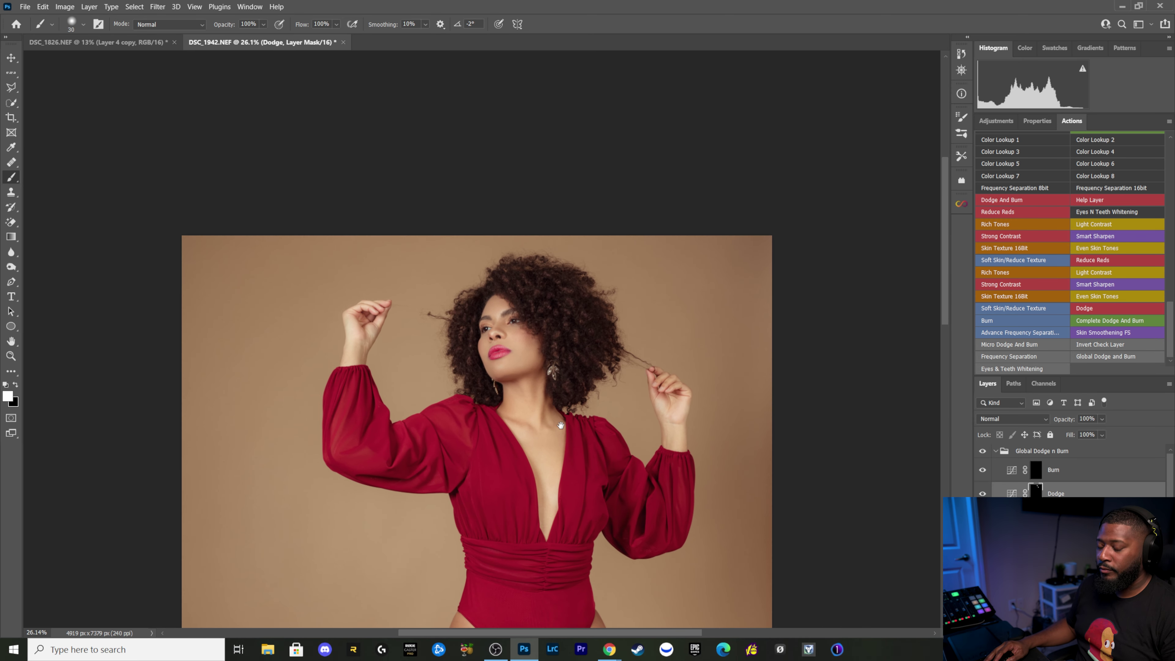
Step: Zoom out and pan to frame the full figure, including the legs and boots
left_click_drag(560, 391, 560, 252)
scroll(504, 340, "down", 1)
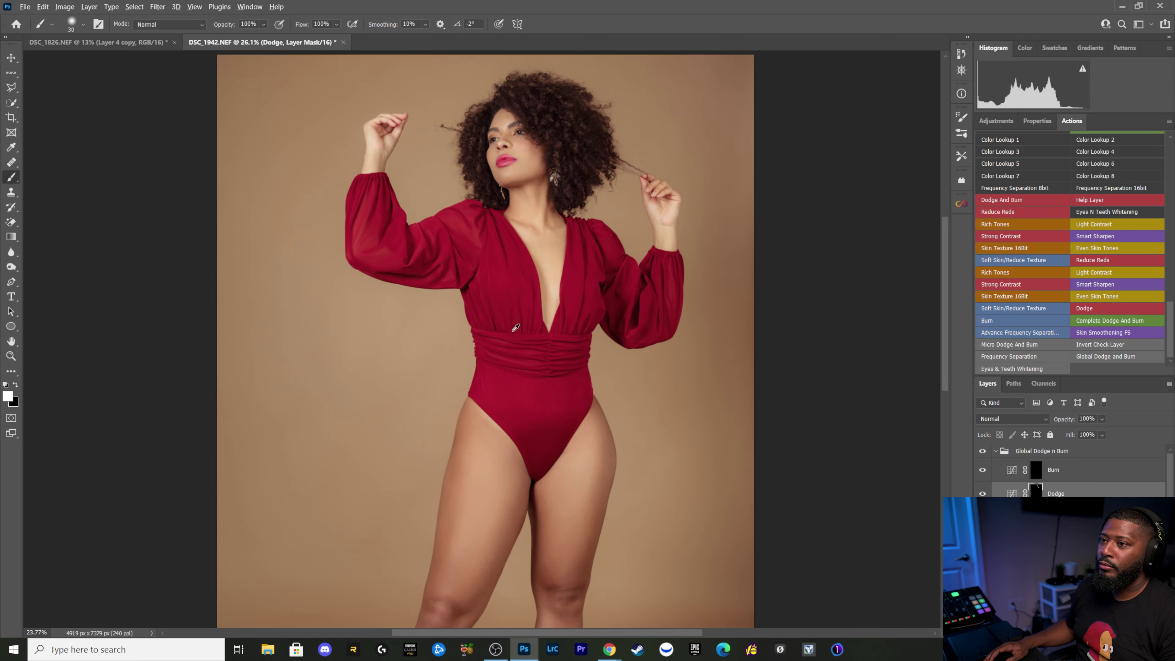
scroll(502, 342, "down", 1)
scroll(502, 342, "down", 1)
left_click_drag(499, 384, 507, 270)
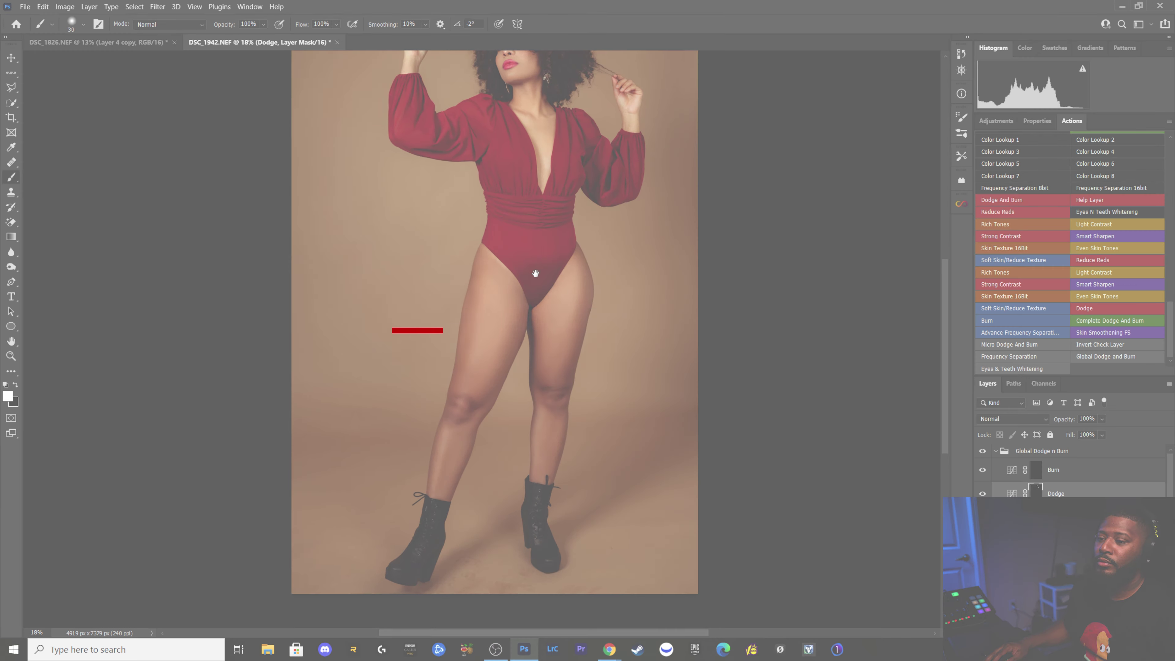
left_click_drag(536, 315, 536, 370)
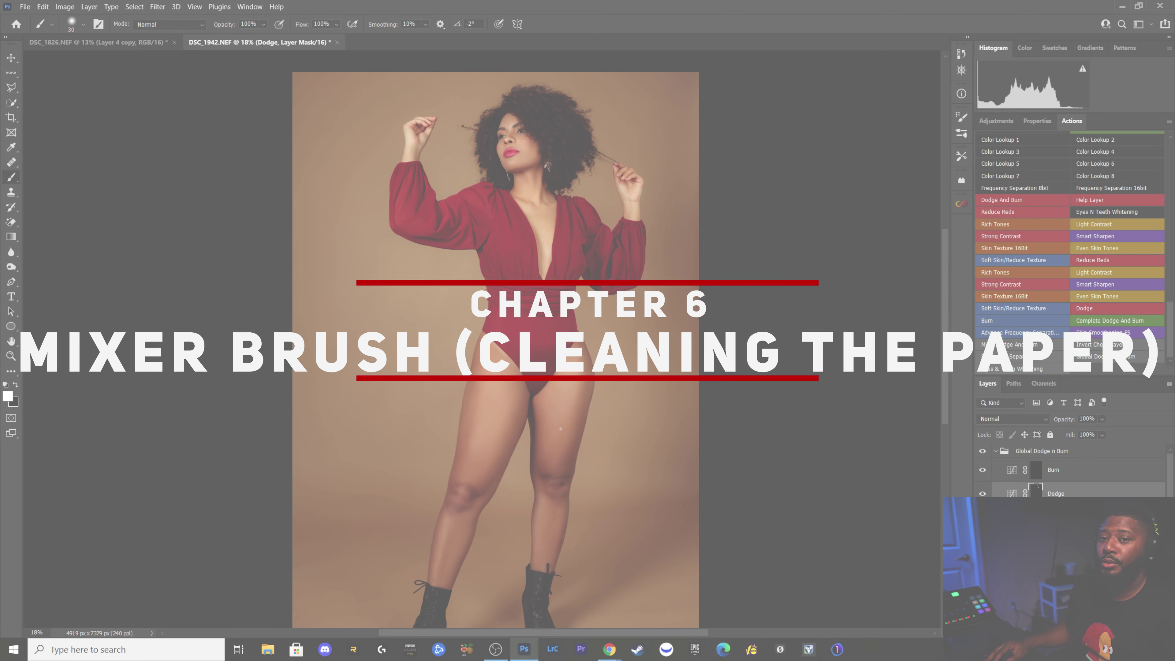
Step: Zoom in on the legs, boots and surrounding floor
left_click_drag(582, 509, 574, 421)
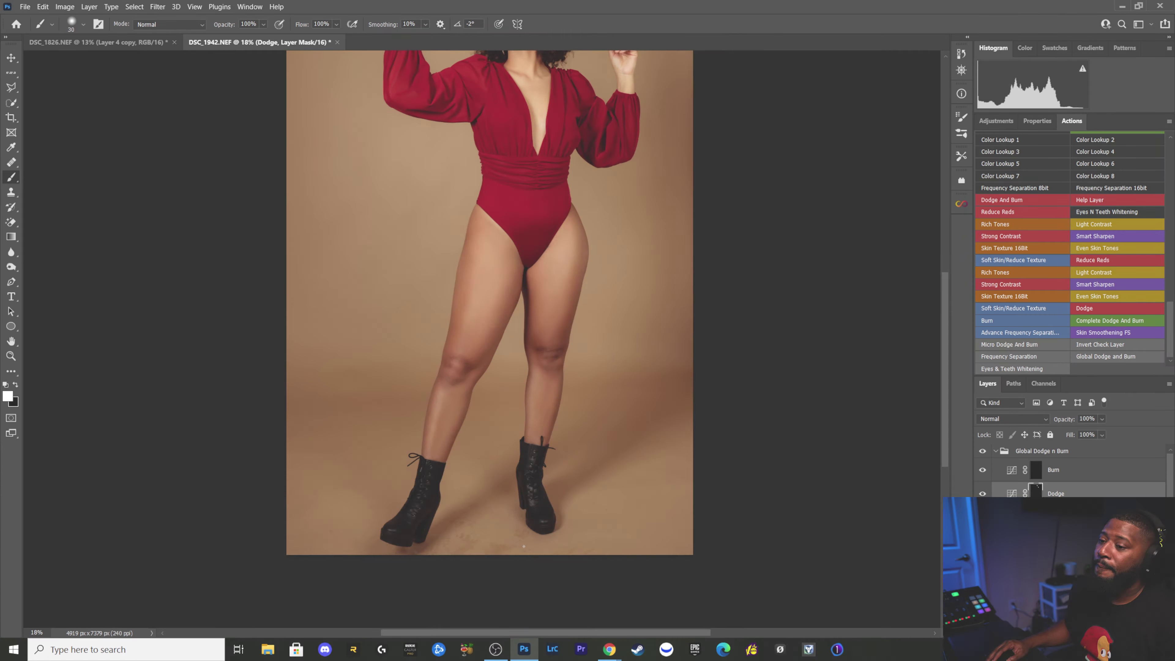
scroll(494, 515, "up", 3)
scroll(495, 515, "up", 1)
mouse_move(493, 517)
left_mouse_down()
mouse_move(538, 399)
mouse_move(538, 412)
left_mouse_up()
scroll(635, 444, "up", 2)
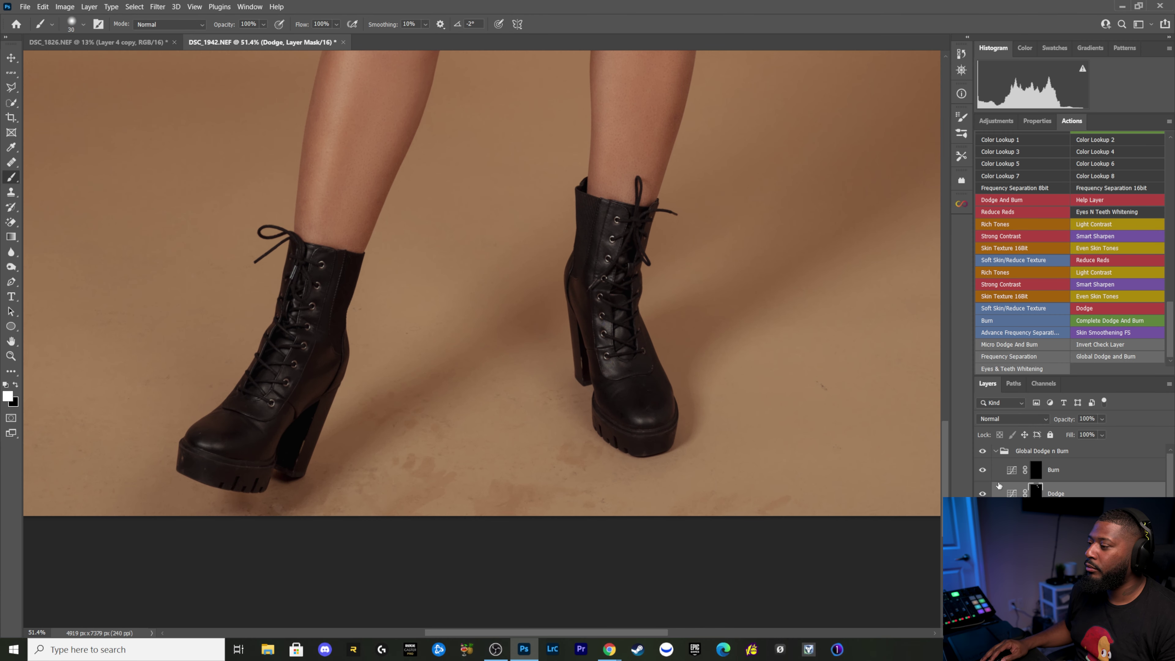
Step: Target the Layer 4 copy layer and choose the Healing Brush tool
left_click(1067, 452)
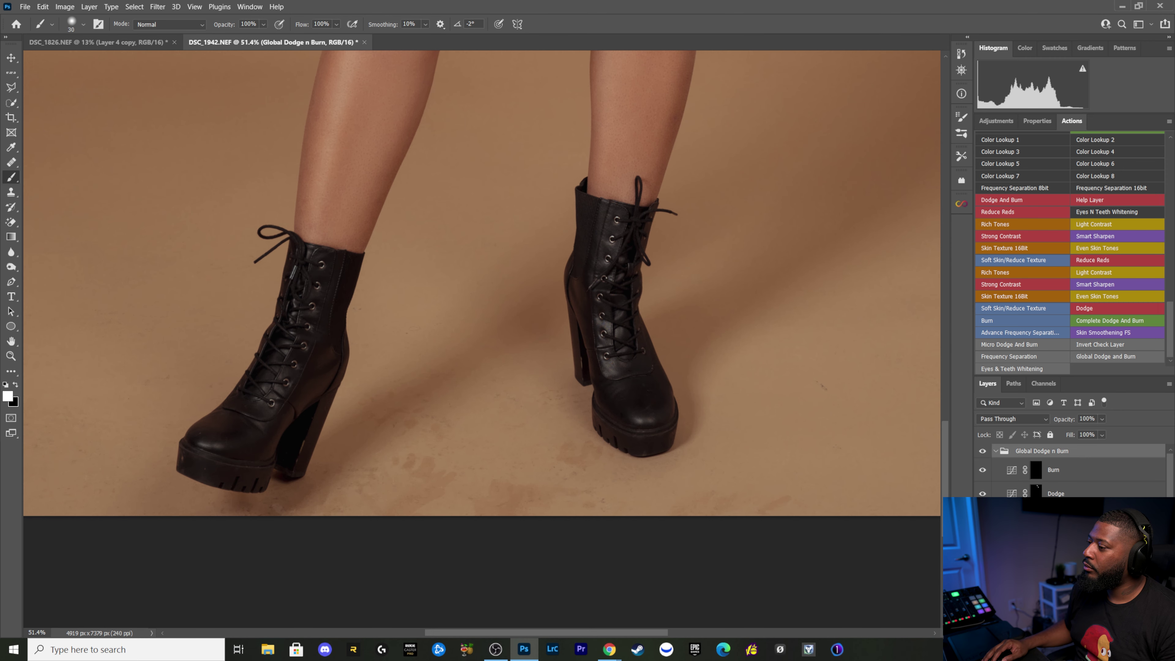
key("alt+bracketright")
mouse_move(446, 407)
left_mouse_down()
mouse_move(664, 355)
mouse_move(480, 341)
mouse_move(431, 357)
left_mouse_up()
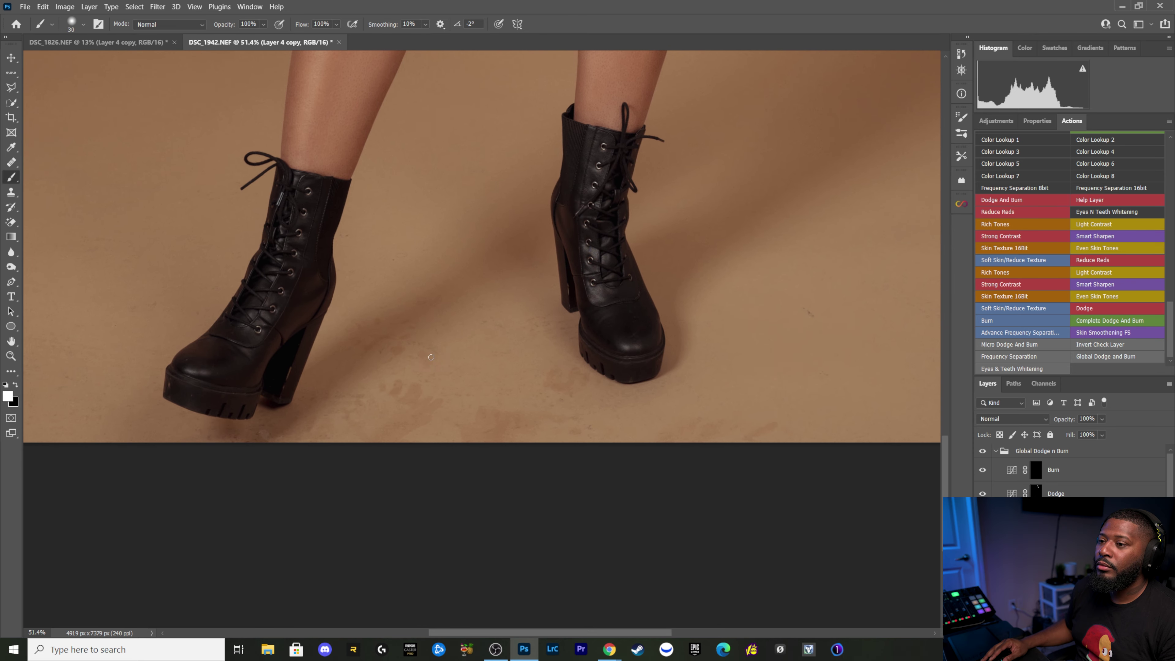
left_click(10, 165)
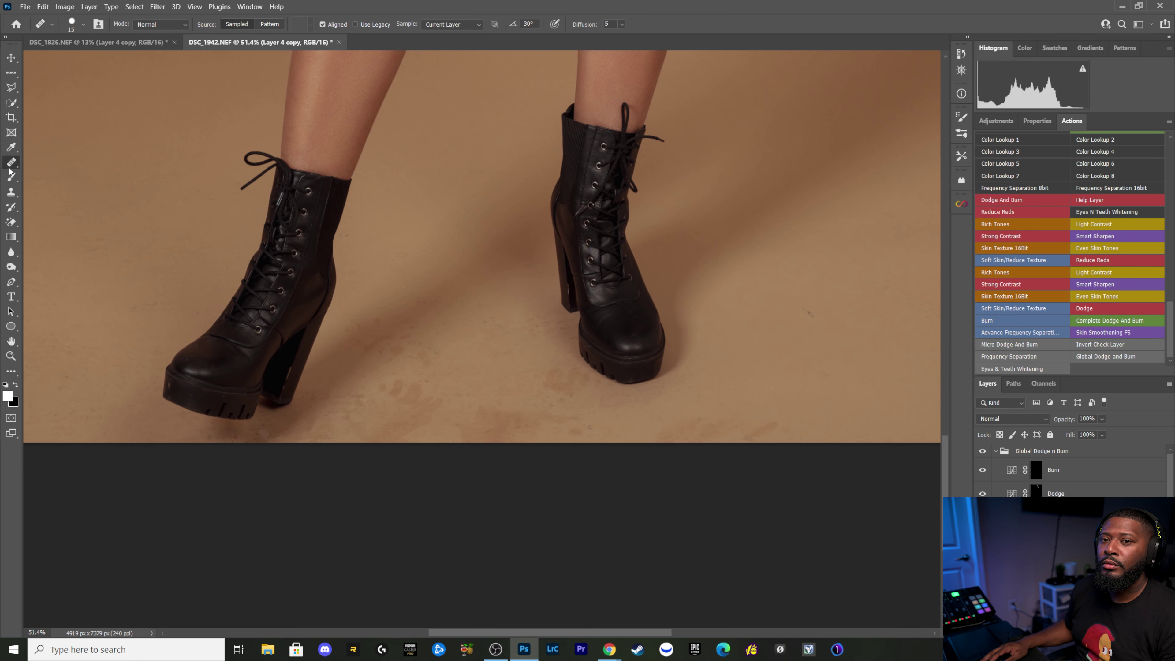
Step: Zoom onto the floor by the boot, set the healing brush to 45 and heal a dark speck
scroll(546, 420, "up", 2)
mouse_move(505, 462)
left_mouse_down()
mouse_move(393, 357)
mouse_move(380, 389)
left_mouse_up()
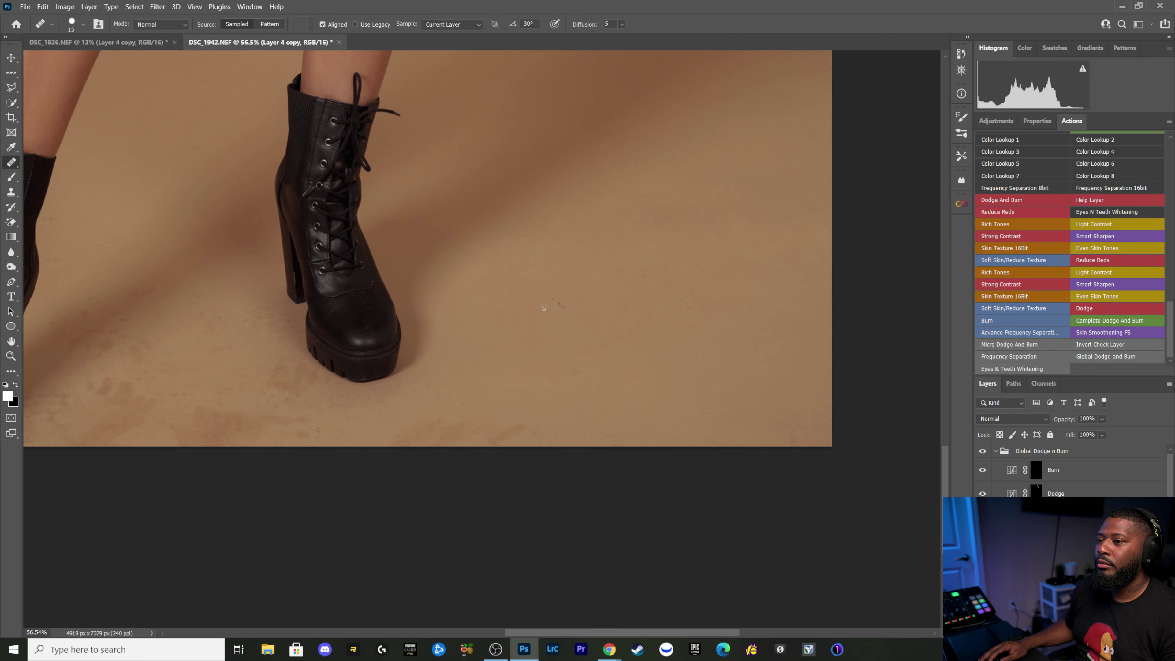
key("bracketright")
key("bracketright")
key("bracketright")
key("bracketright")
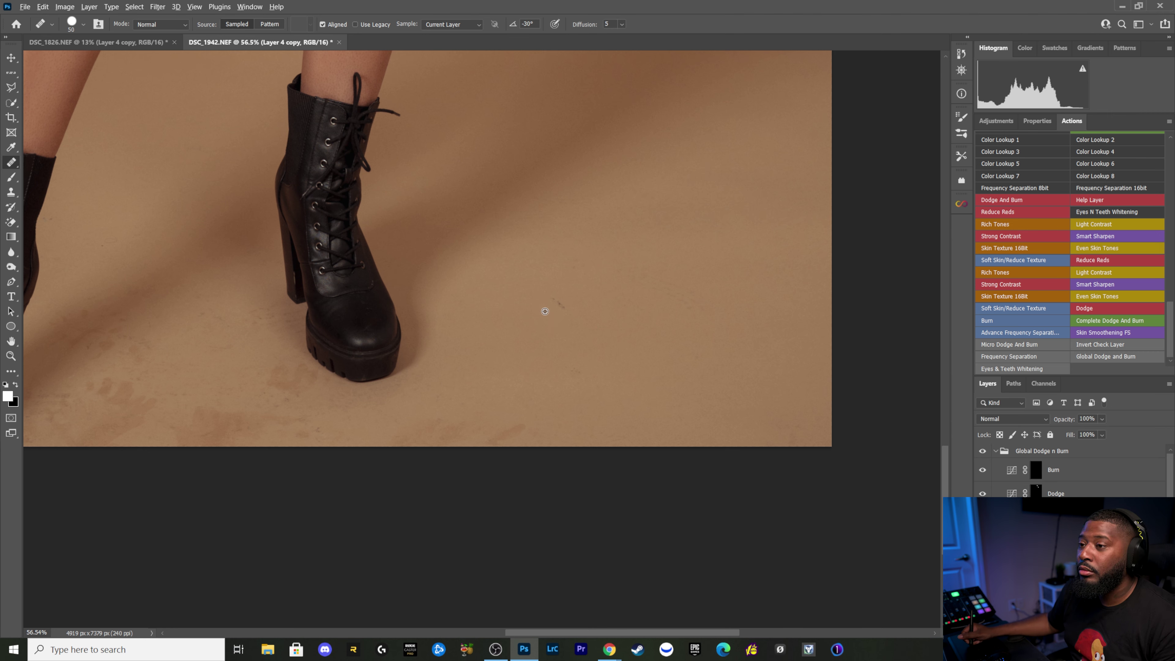
left_click(557, 305)
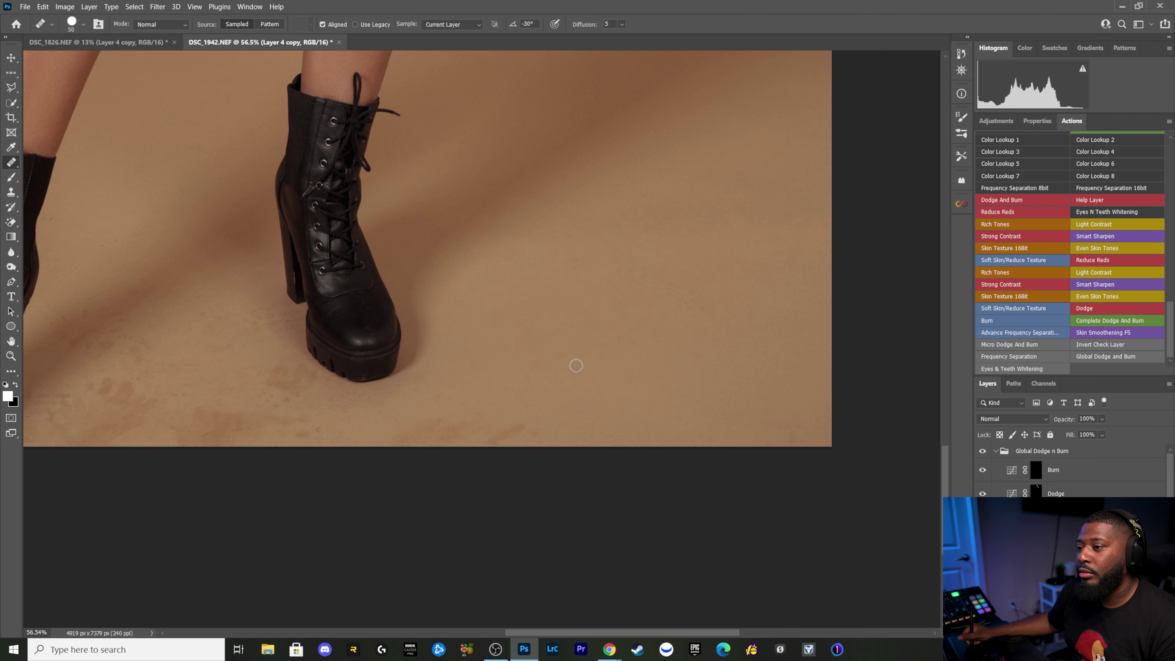
left_click_drag(536, 391, 575, 344)
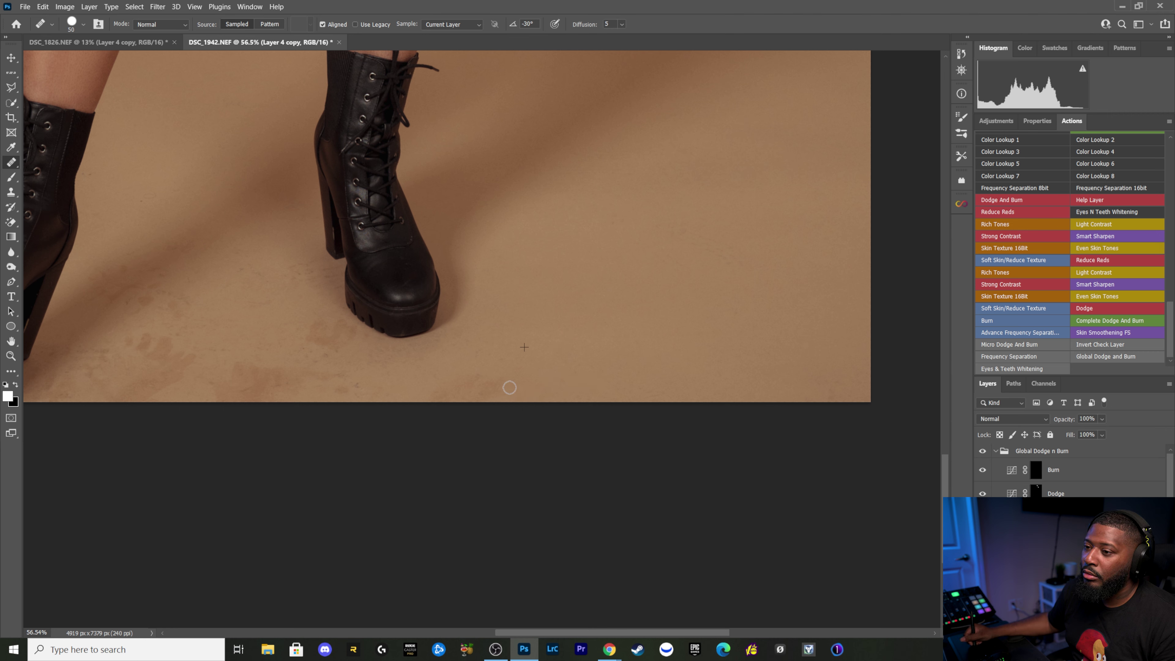
Step: Heal the stains and blotches between and beside the boots from sampled clean floor
left_click(729, 354, "alt")
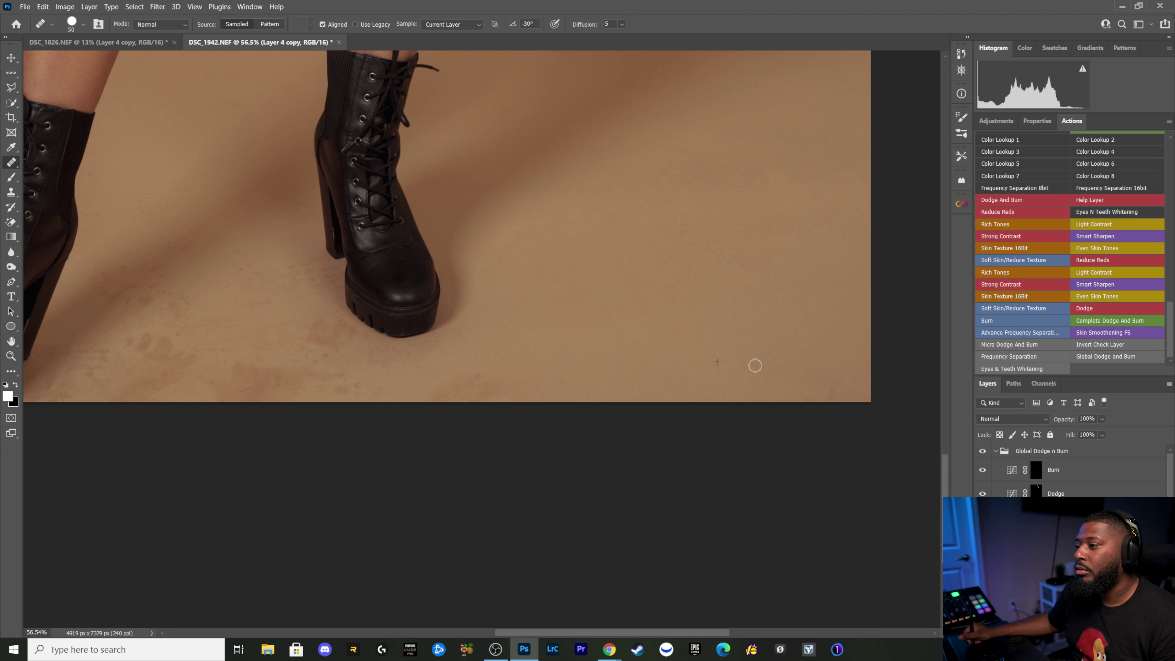
scroll(602, 315, "left", 5)
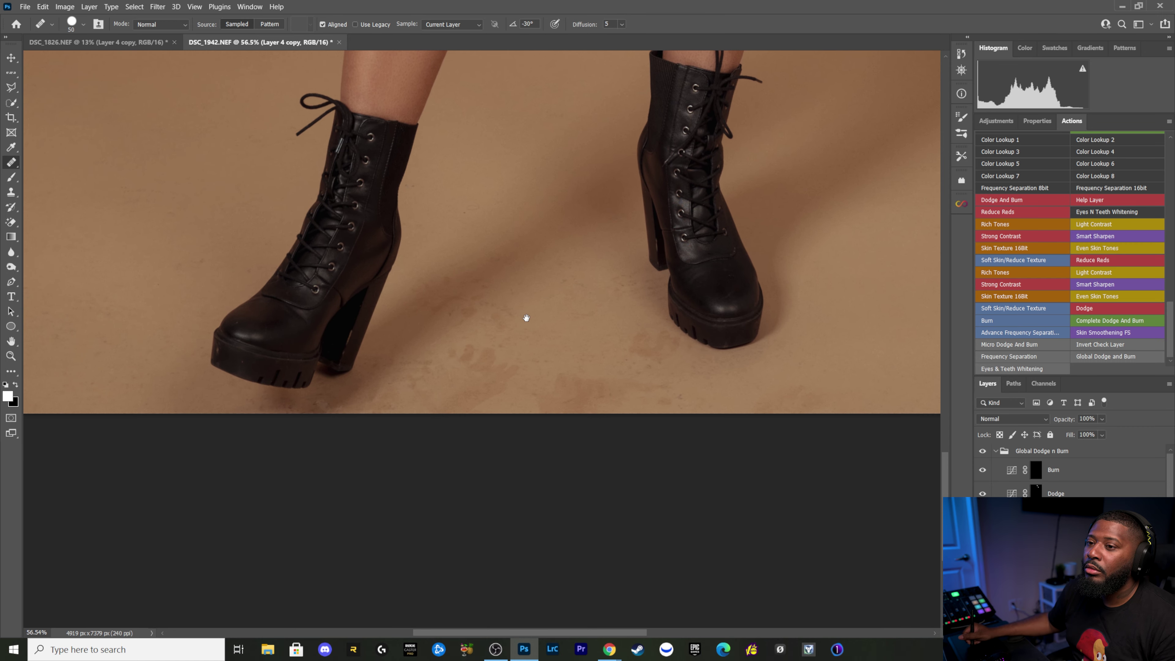
left_click(537, 310, "alt")
left_click_drag(502, 320, 520, 313)
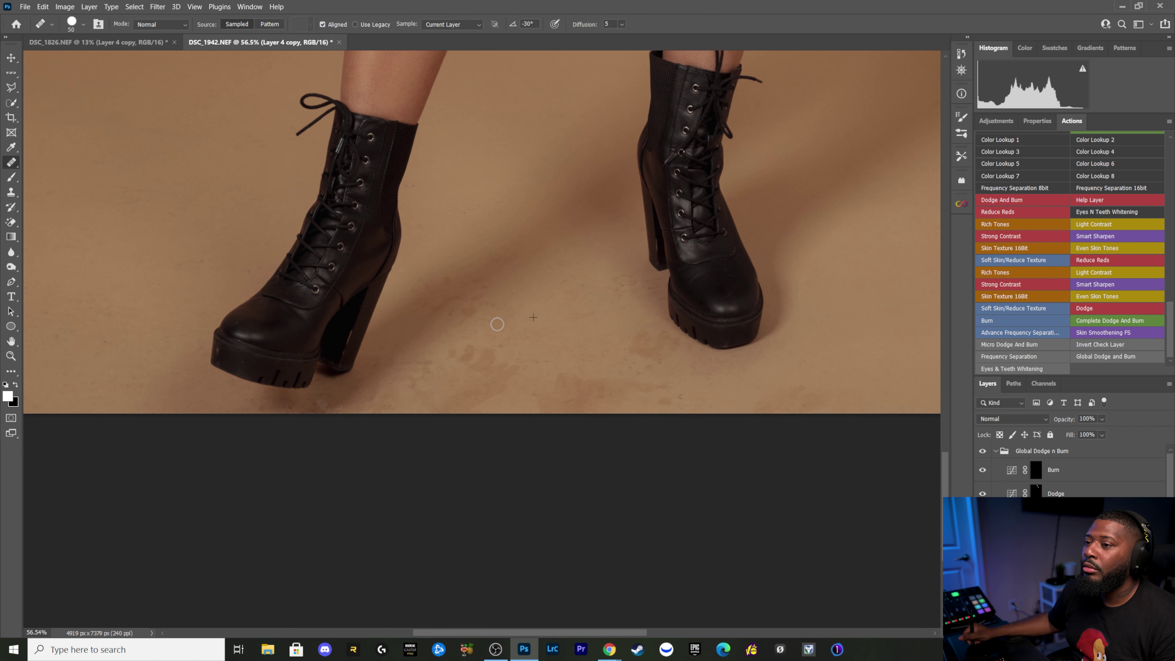
left_click(533, 302, "alt")
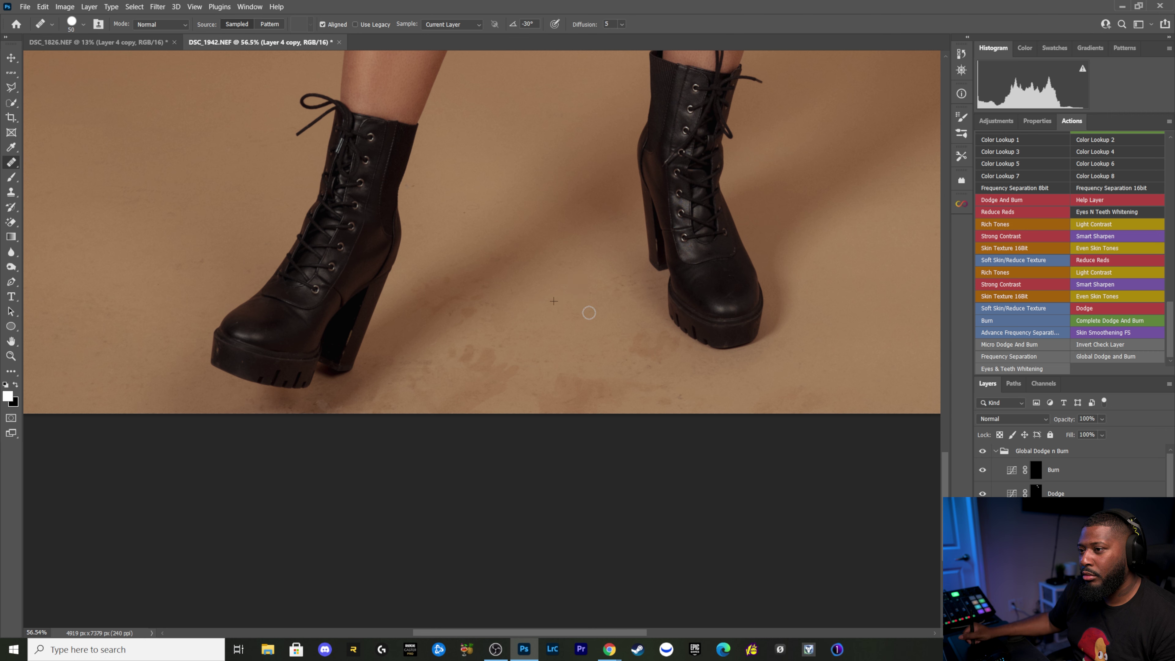
left_click(609, 295, "alt")
left_click_drag(628, 287, 612, 283)
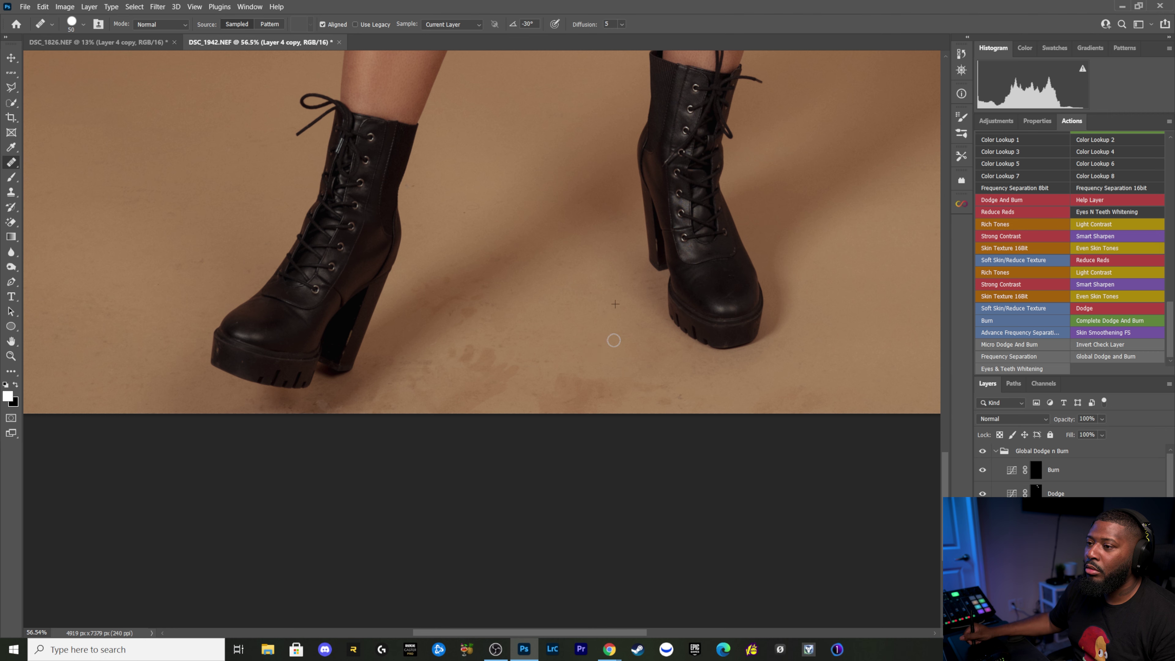
left_click(585, 352, "alt")
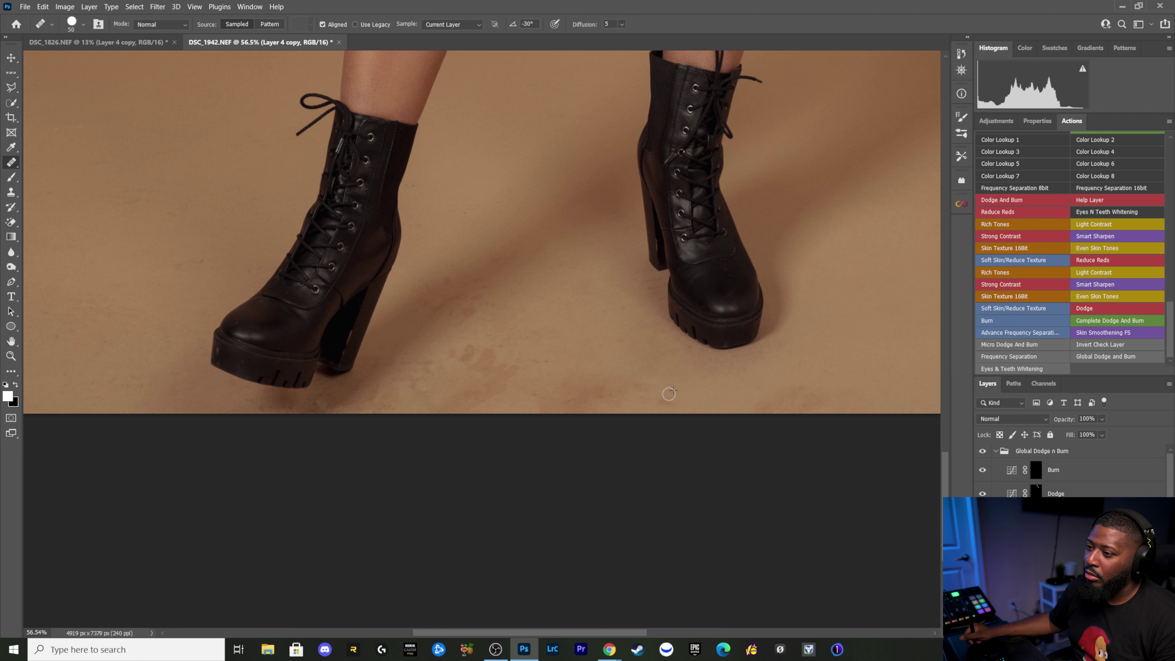
left_click(670, 371, "alt")
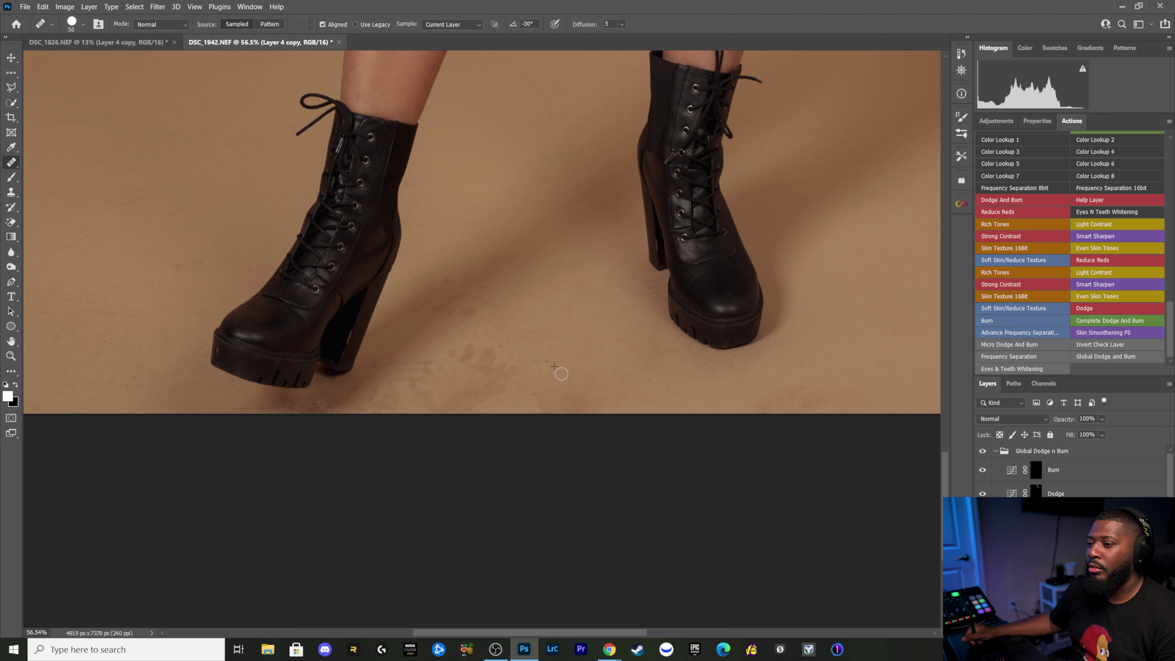
Step: Heal stains on the floor below and between the boots using sampled clean floor
left_click(531, 362, "alt")
mouse_move(503, 363)
left_mouse_down()
mouse_move(471, 376)
mouse_move(492, 351)
mouse_move(466, 357)
left_mouse_up()
left_click(541, 339, "alt")
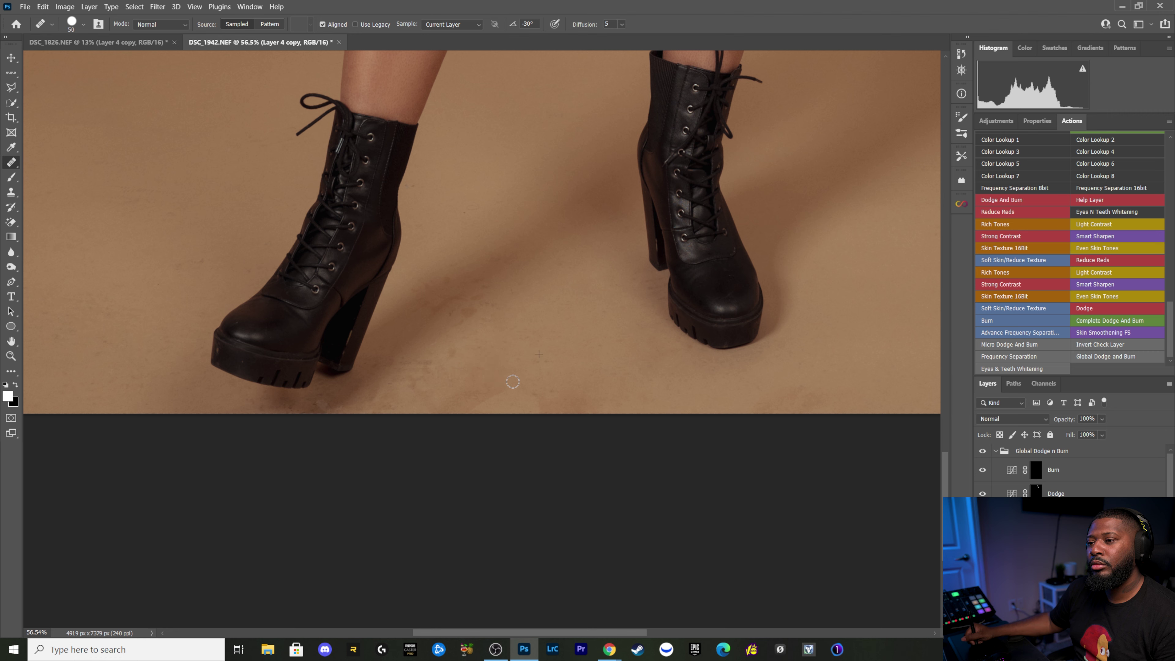
left_click(548, 351, "alt")
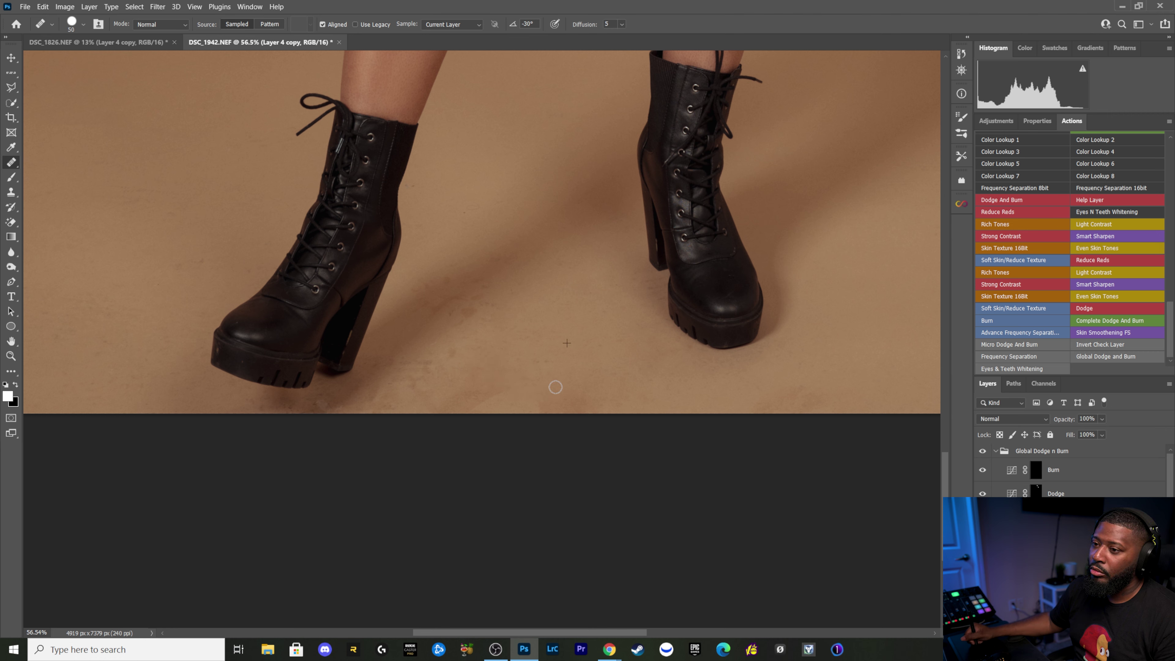
left_click(511, 367, "alt")
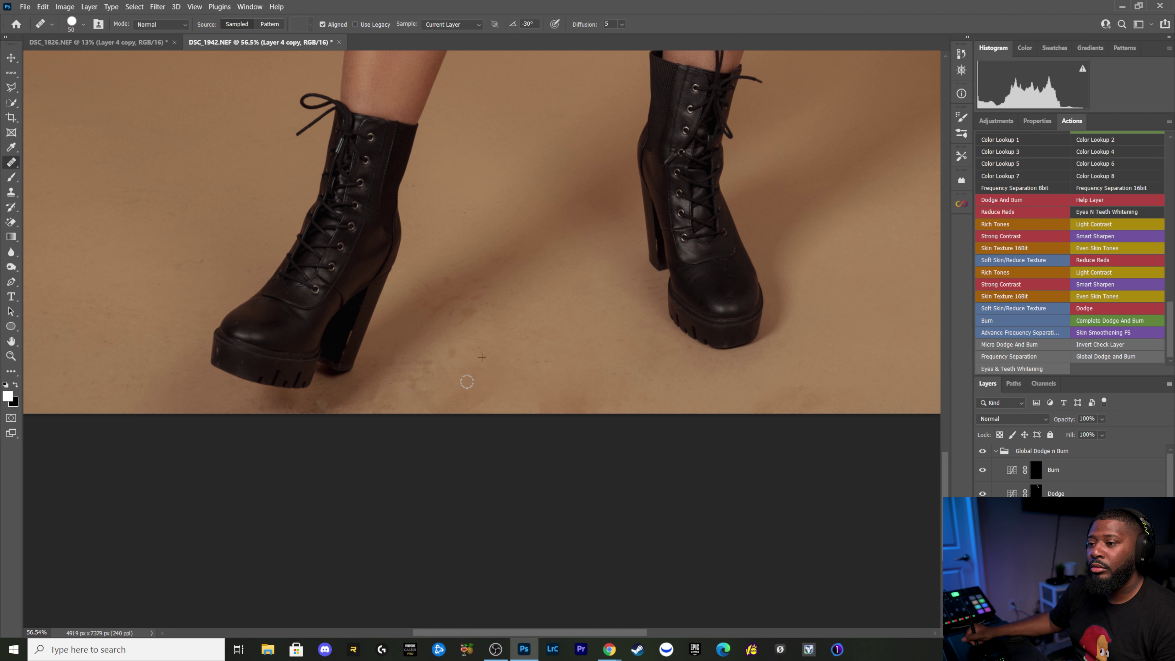
left_click(521, 346, "alt")
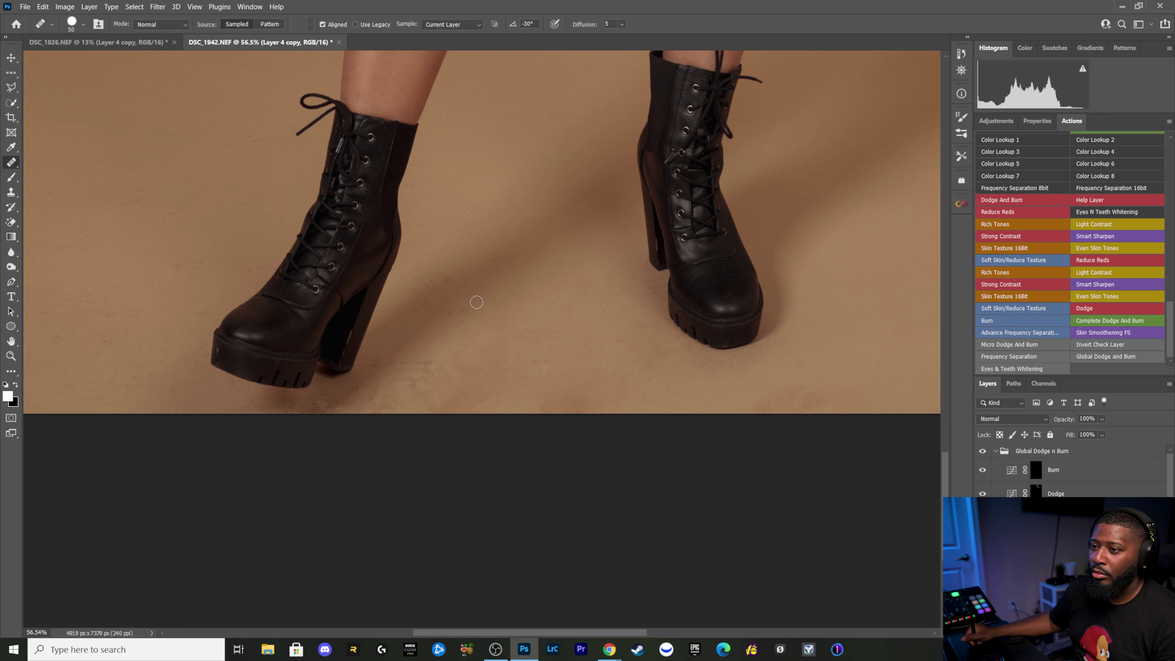
left_click(484, 297)
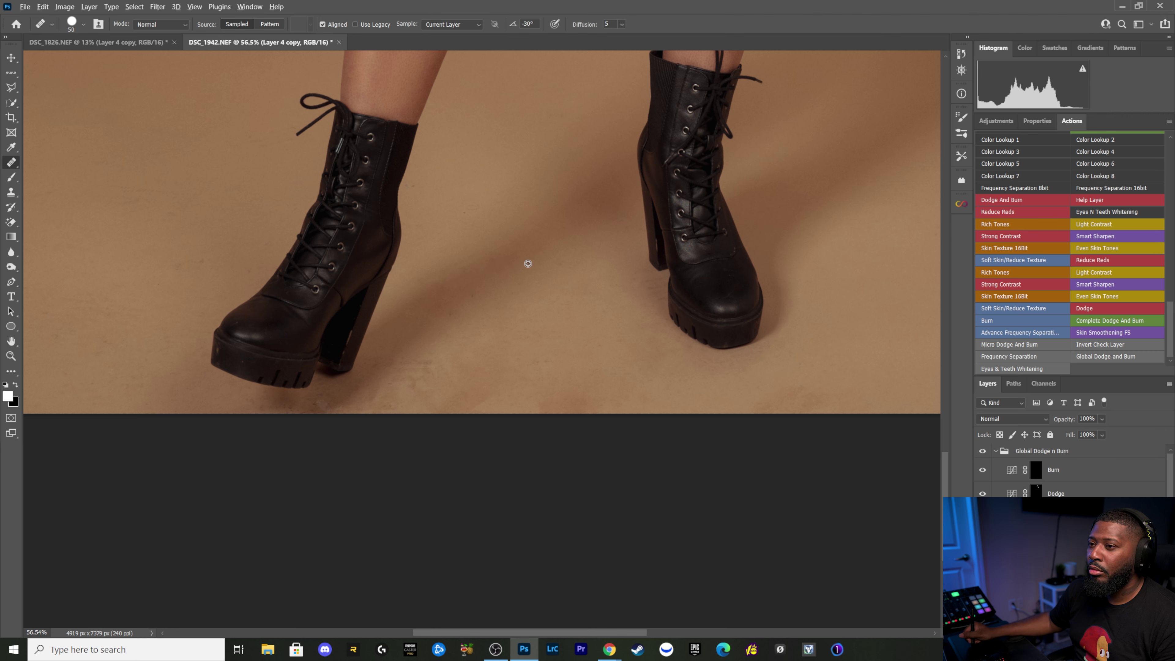
left_click(563, 274, "alt")
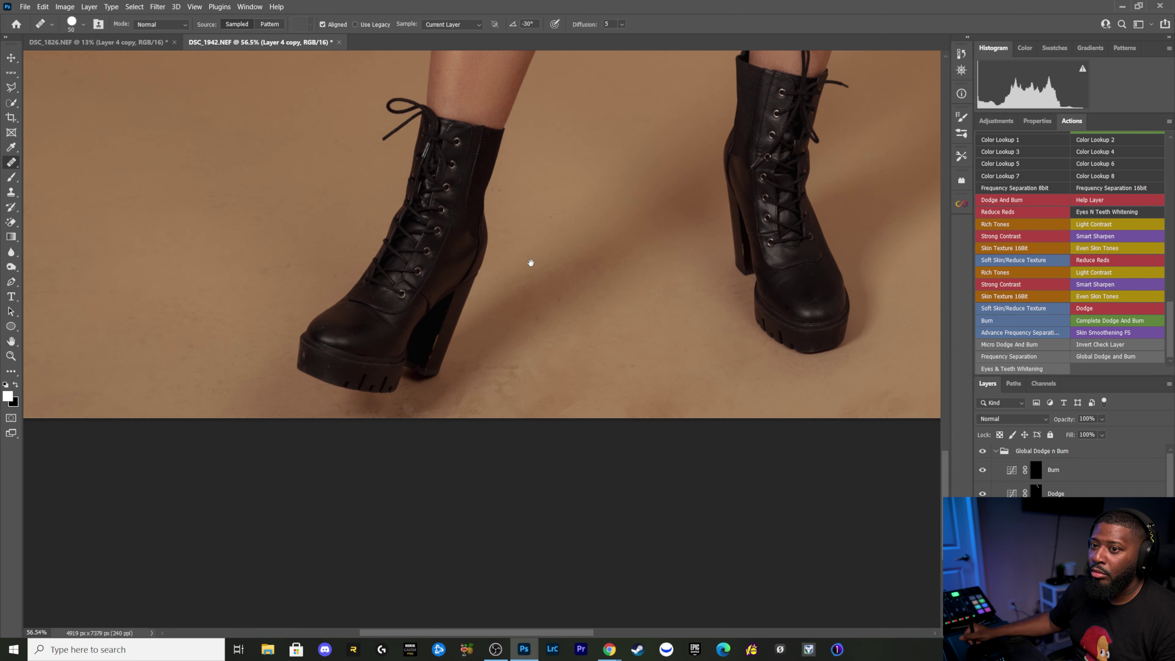
Step: Heal specks and blotches on the floor left of the boot
scroll(528, 263, "left", 10)
left_click(658, 250, "alt")
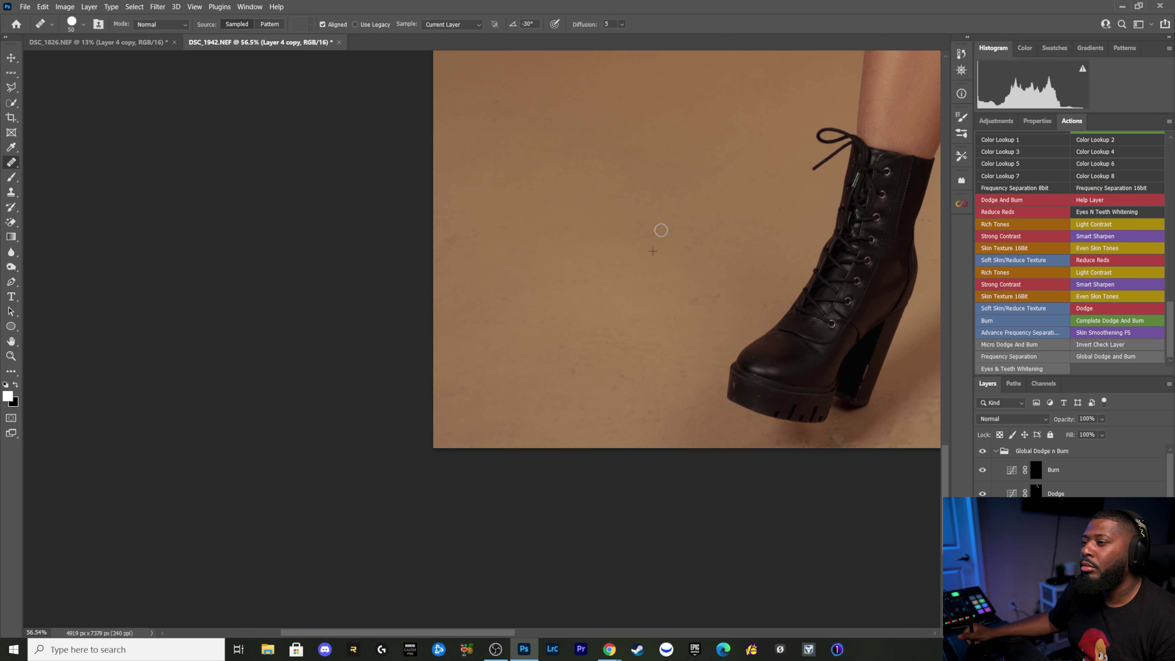
left_click(735, 210, "alt")
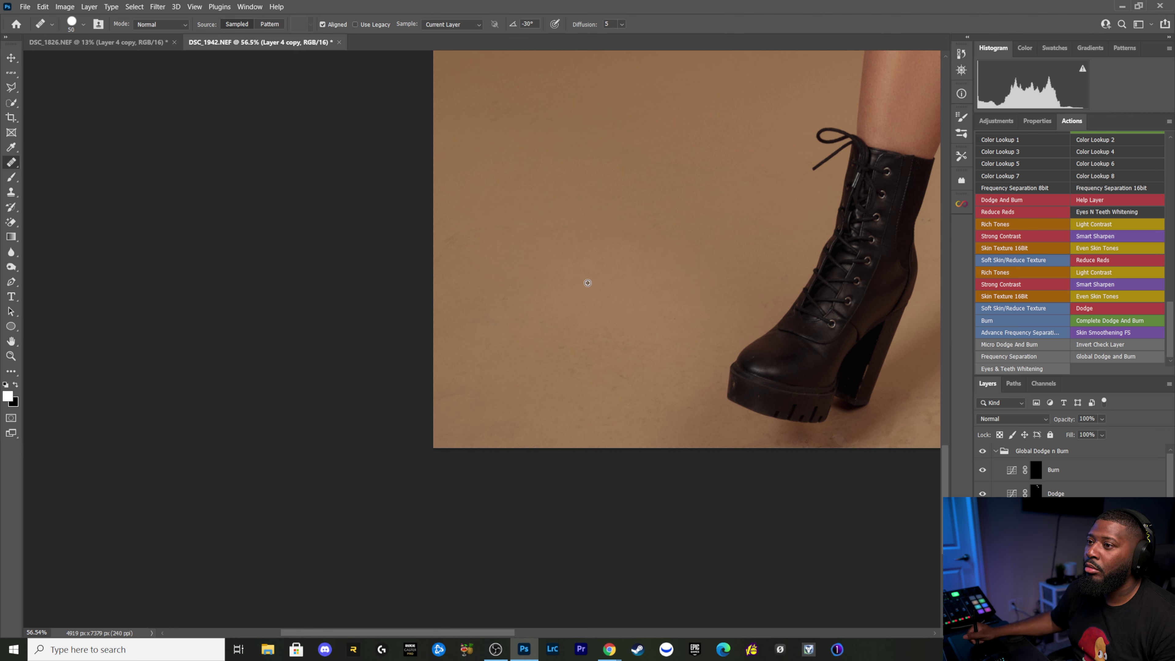
left_click(561, 250, "alt")
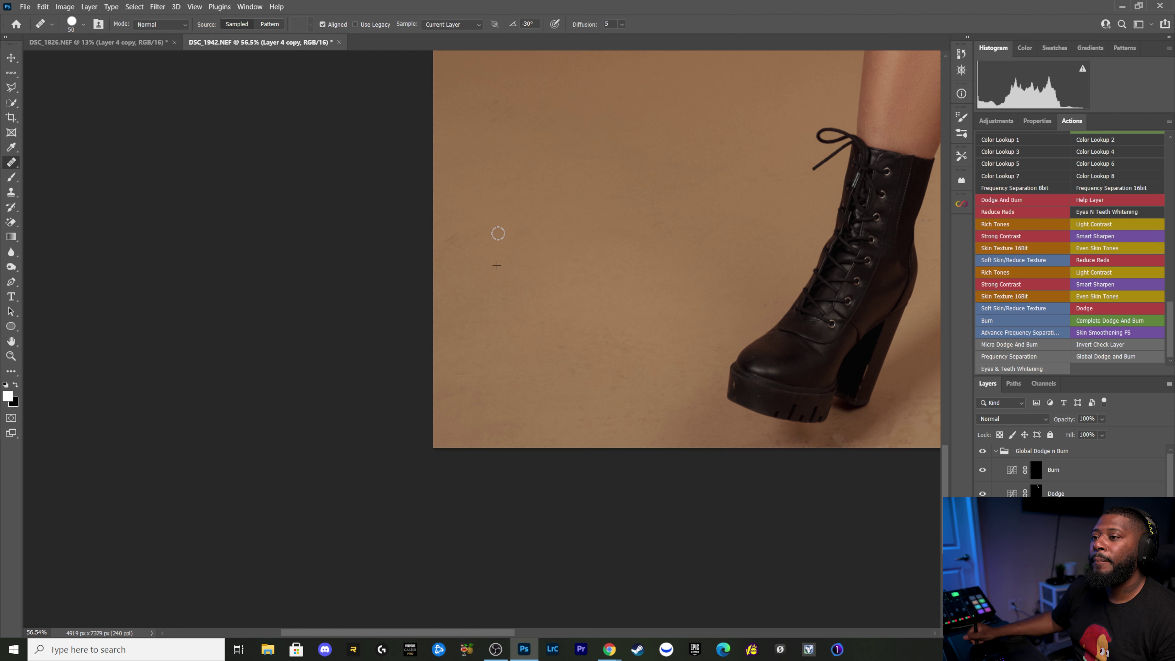
left_click(521, 252, "alt")
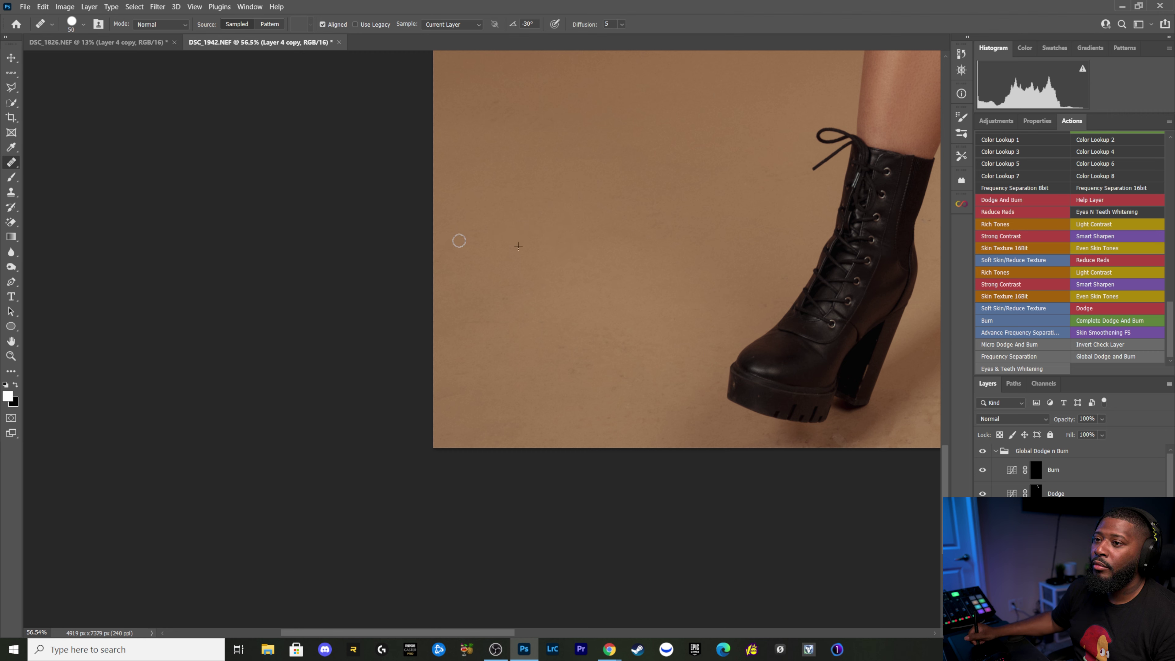
left_click_drag(480, 315, 485, 301)
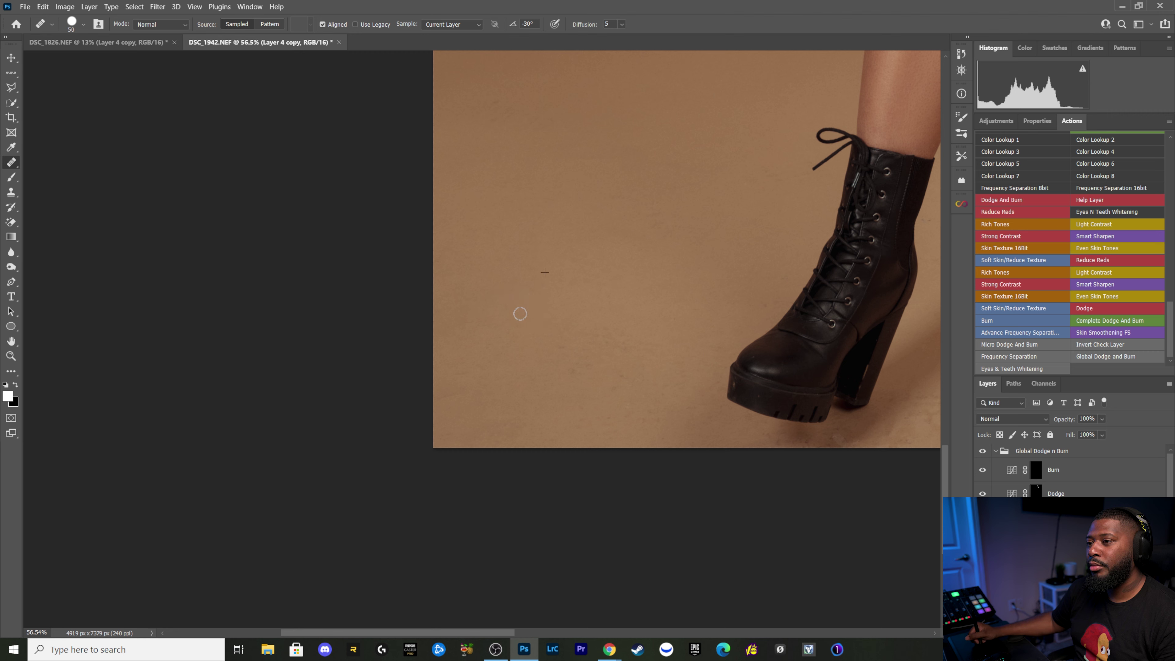
Step: Heal marks lower on the floor, then zoom to about 160% on the boot sole
left_click(537, 291, "alt")
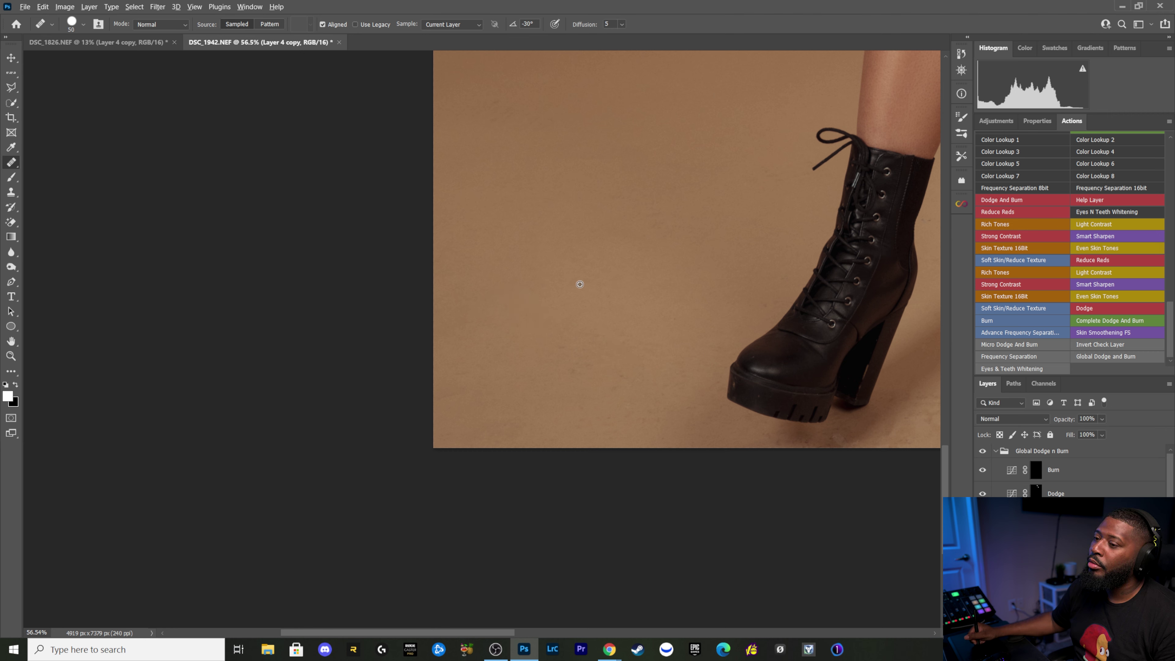
left_click(580, 296, "alt")
left_click(592, 351, "alt")
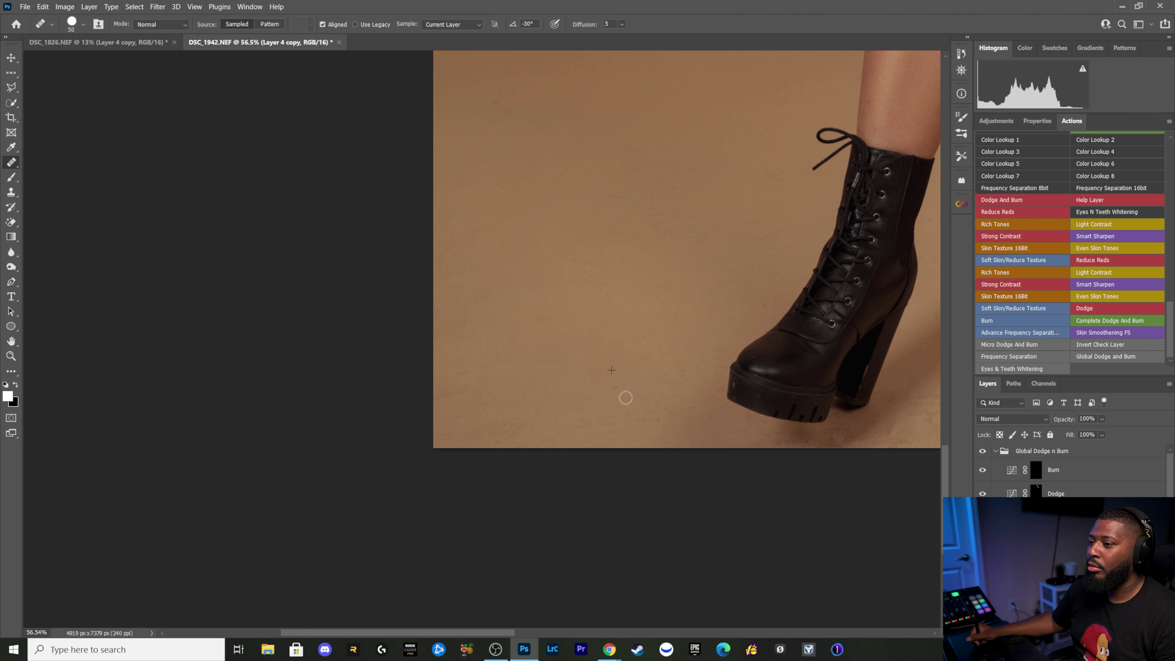
left_click(590, 378, "alt")
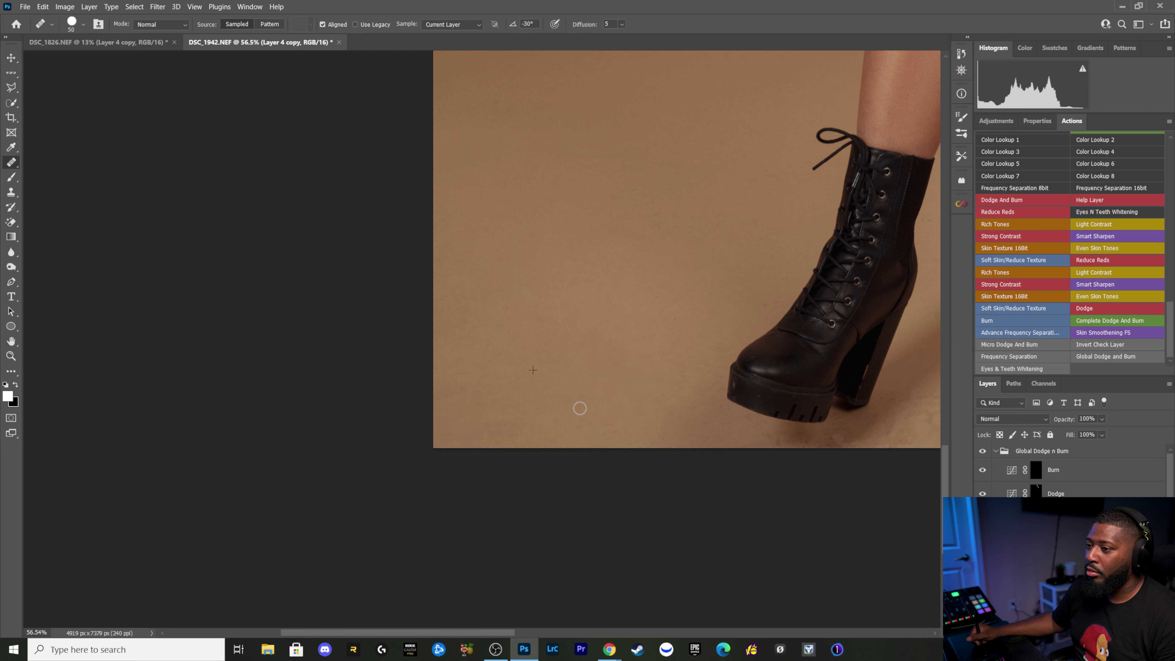
left_click(530, 418)
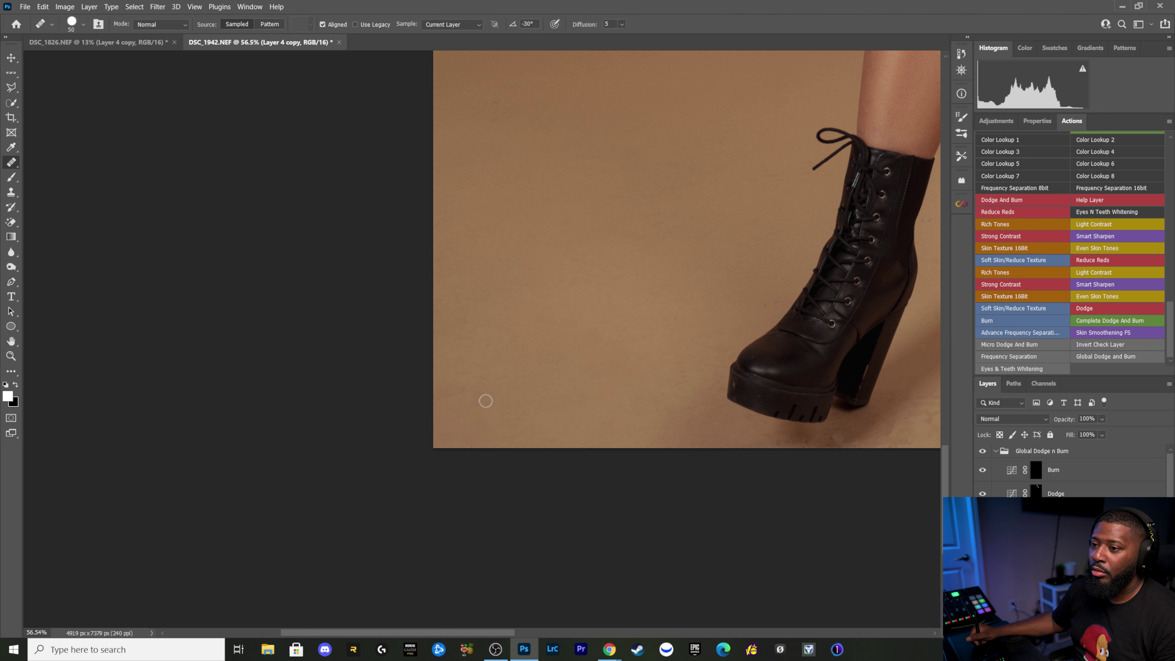
left_click(498, 386, "alt")
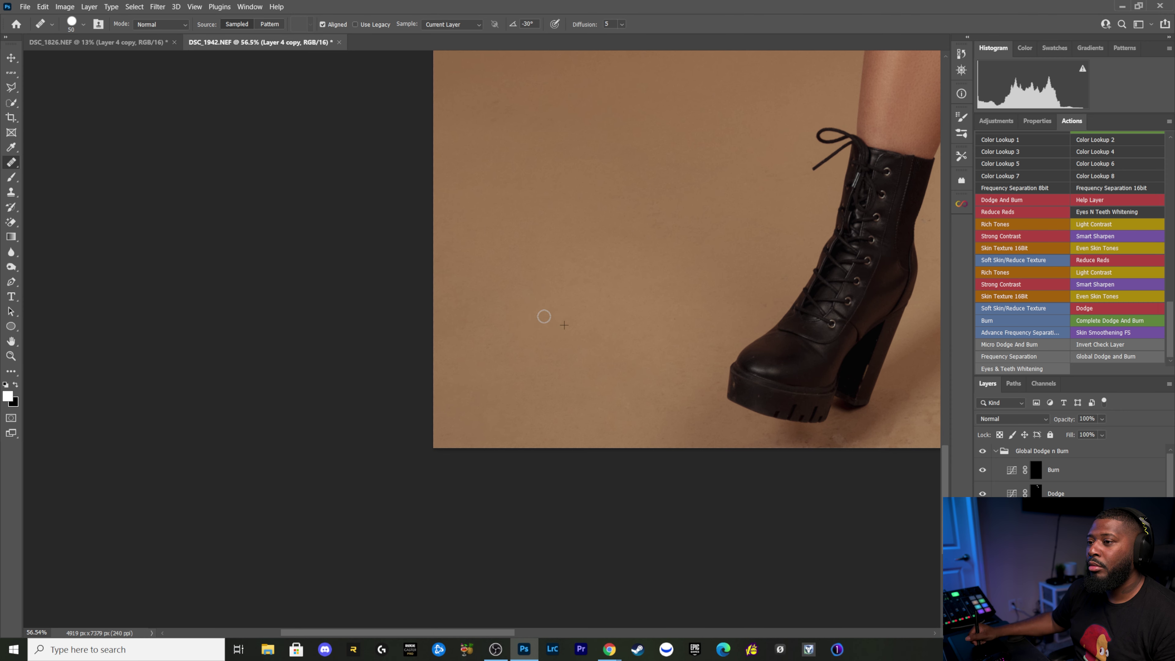
left_click_drag(563, 324, 477, 275)
left_click_drag(520, 226, 615, 241)
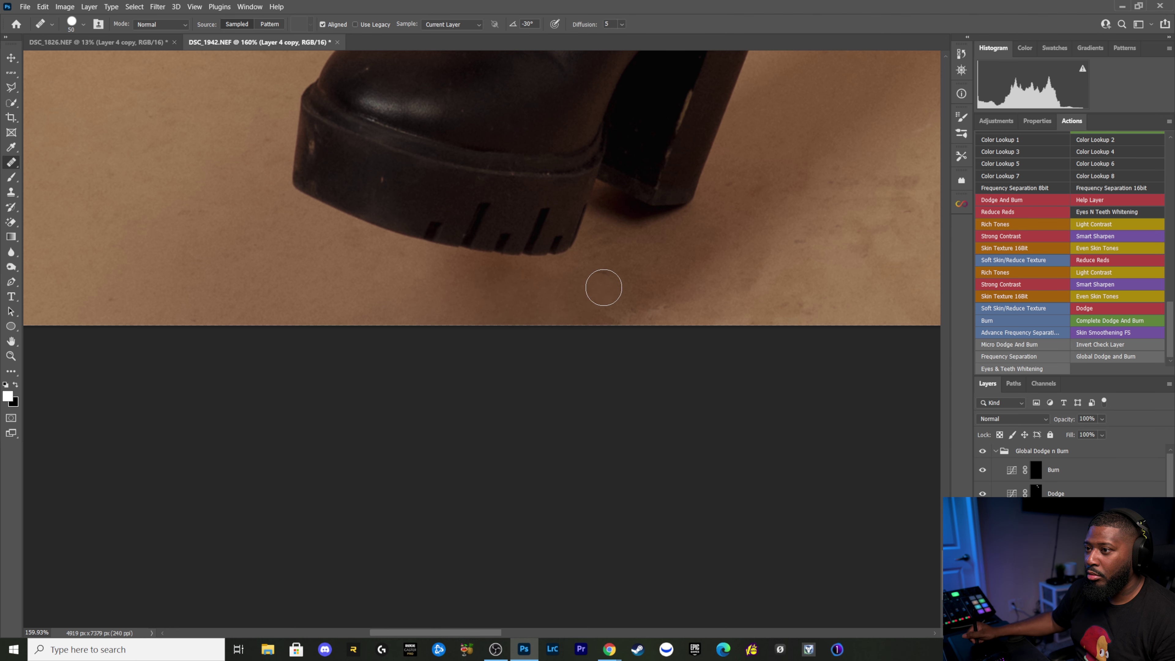
Step: Heal the floor marks below the boot sole, working toward the lower left
left_click(587, 291, "alt")
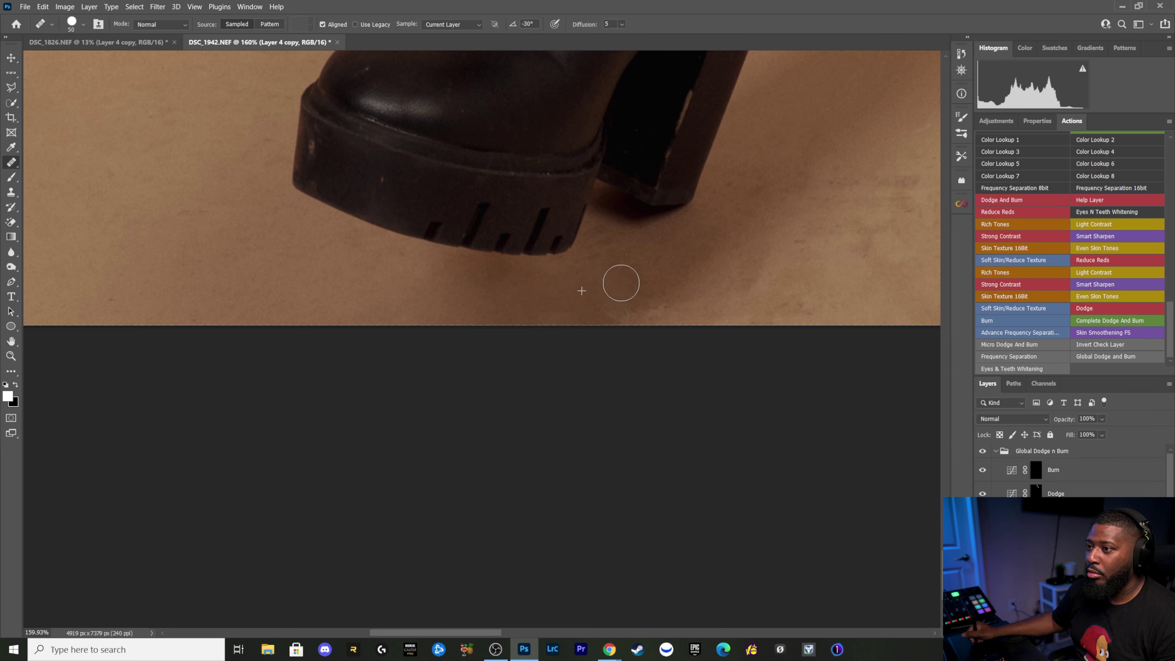
left_click_drag(643, 307, 414, 289)
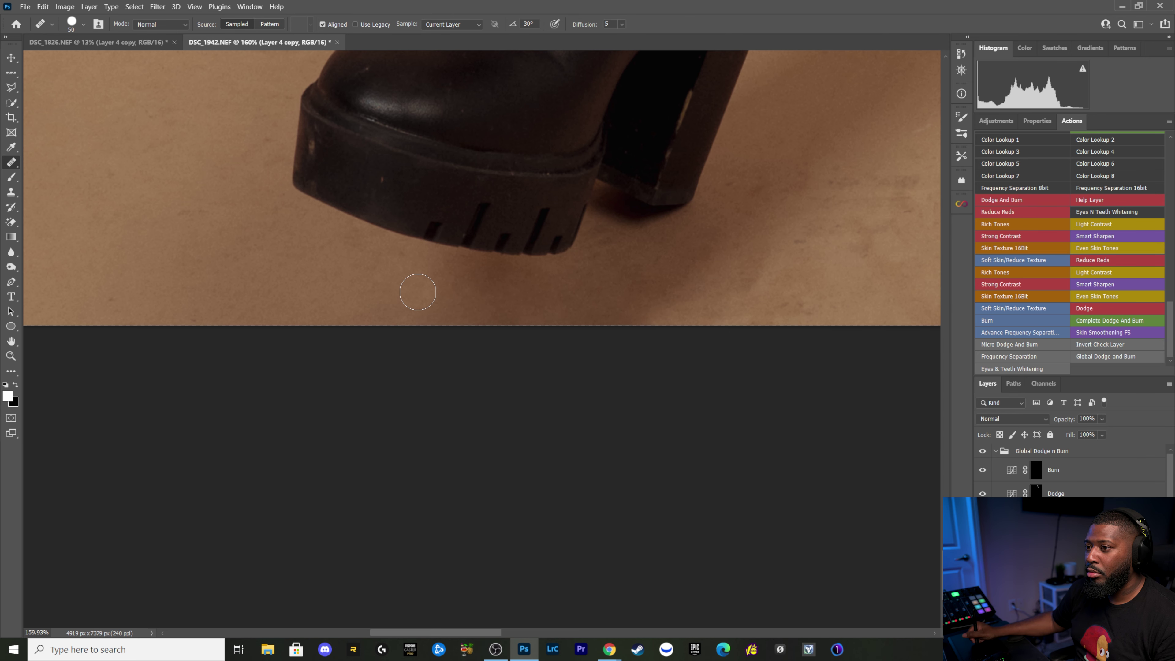
left_click_drag(709, 281, 556, 296)
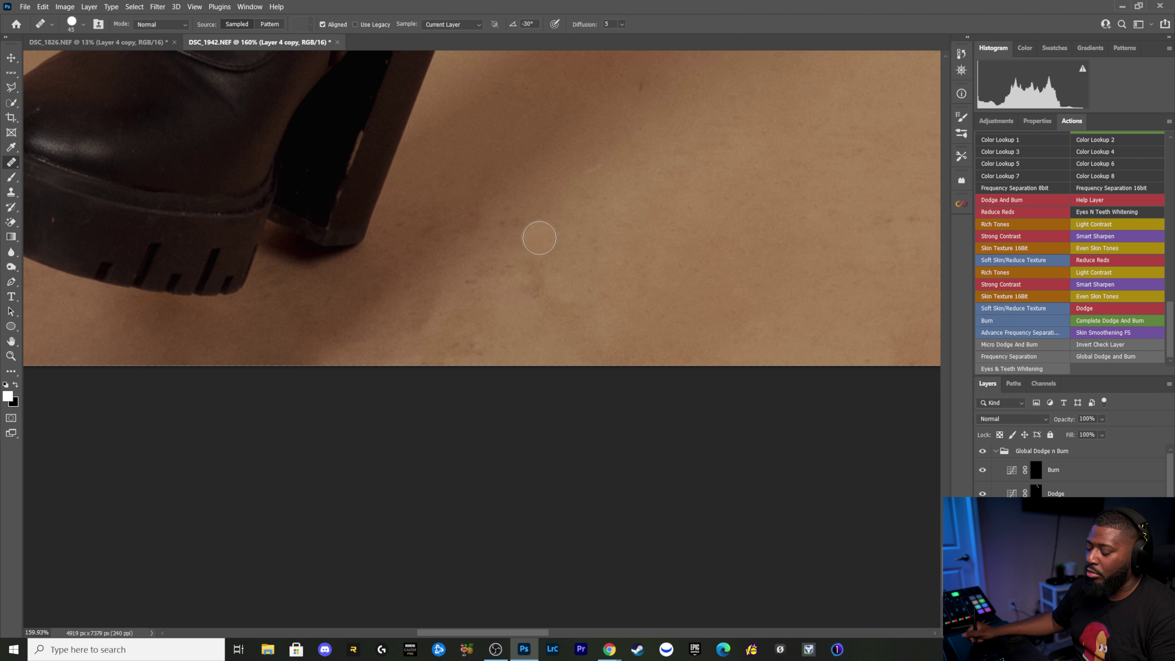
Step: Shrink the Healing Brush to size 40 and heal the specks and streak beside and below the heel
key("bracketleft")
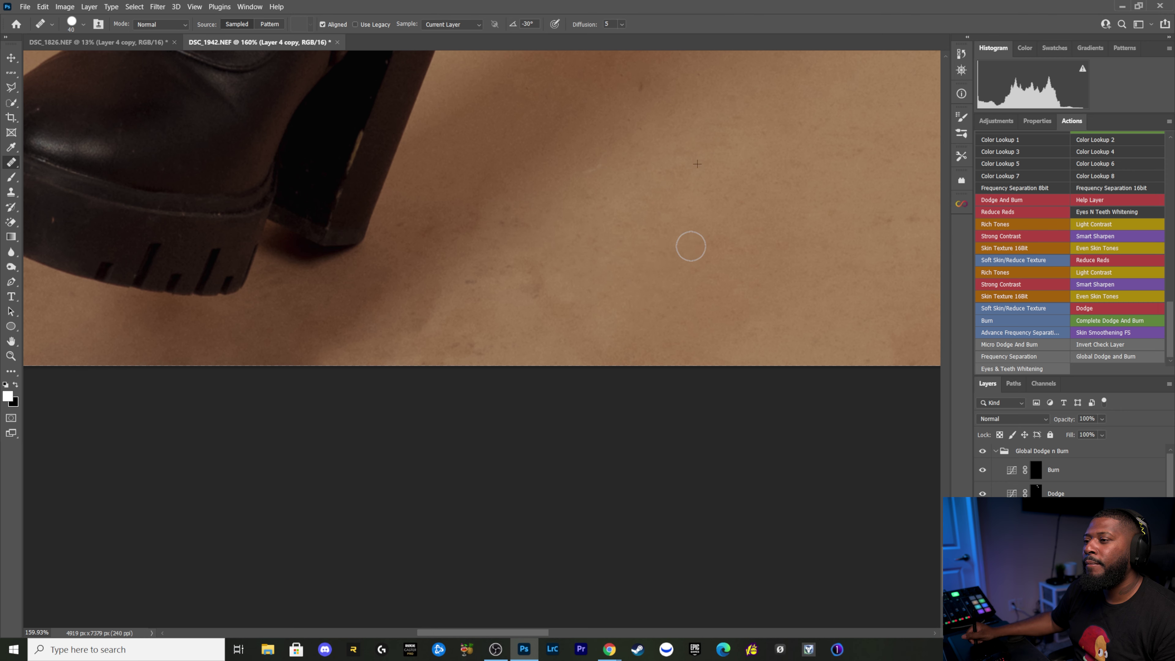
left_click_drag(535, 273, 531, 263)
scroll(598, 206, "up", 5)
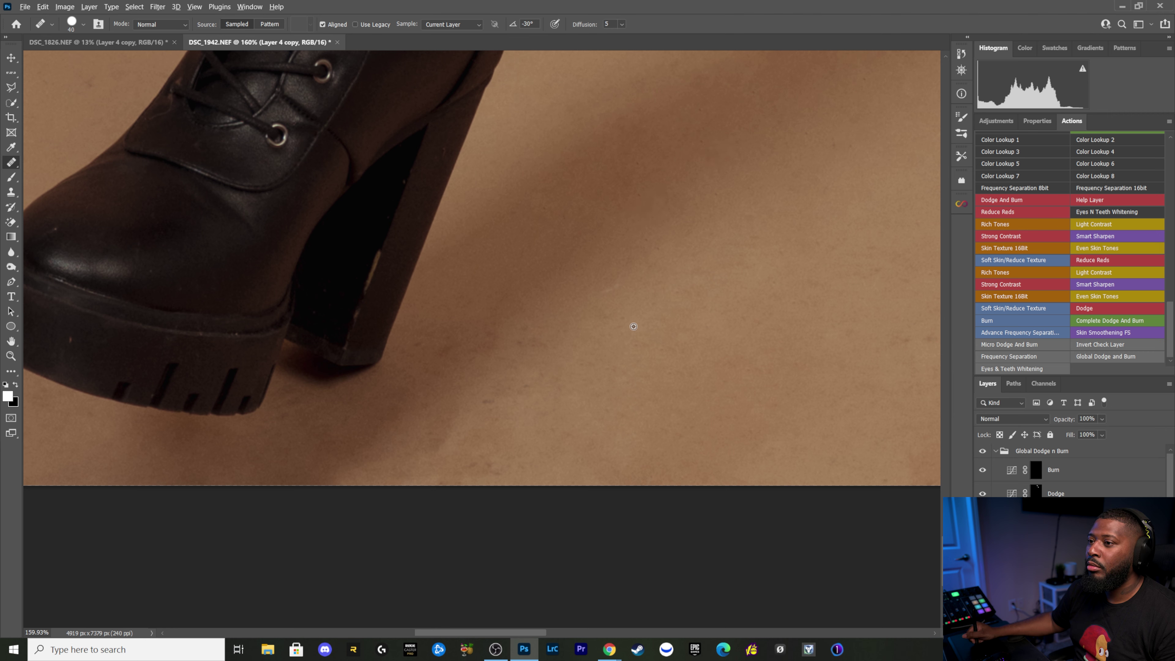
mouse_move(514, 349)
left_mouse_down()
mouse_move(556, 320)
mouse_move(547, 285)
left_mouse_up()
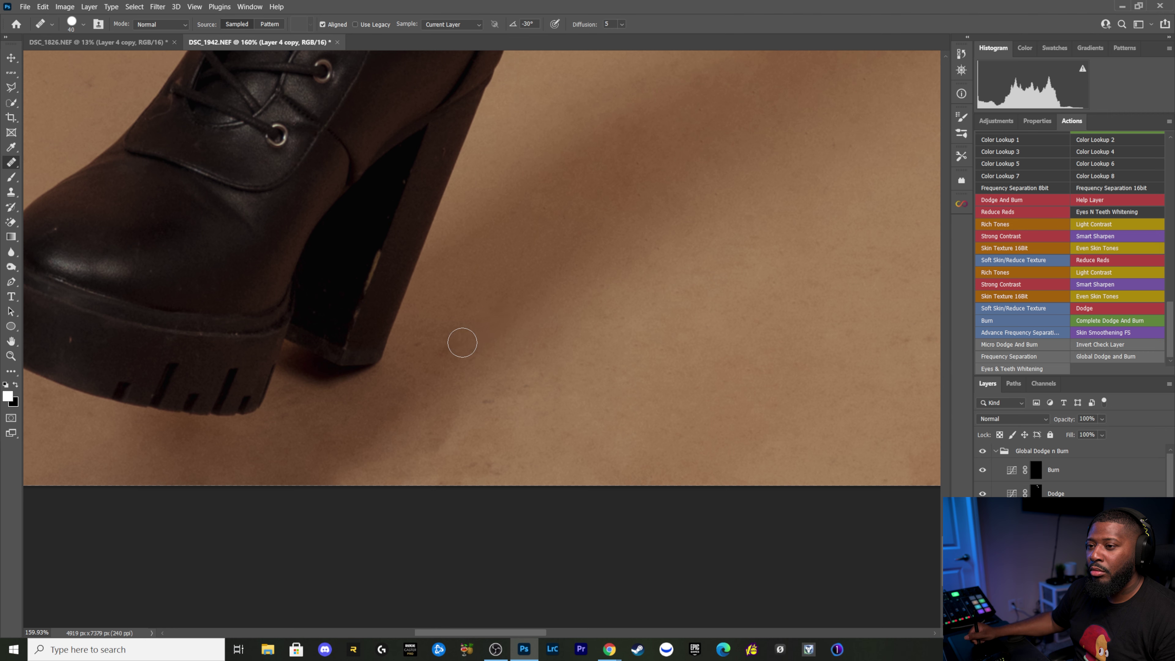
left_click(450, 342)
mouse_move(429, 352)
left_mouse_down()
mouse_move(438, 344)
mouse_move(448, 362)
mouse_move(446, 399)
mouse_move(411, 420)
mouse_move(459, 359)
mouse_move(467, 412)
mouse_move(559, 357)
mouse_move(519, 401)
mouse_move(617, 302)
mouse_move(533, 421)
mouse_move(527, 471)
mouse_move(480, 419)
mouse_move(501, 415)
mouse_move(474, 470)
mouse_move(475, 449)
mouse_move(393, 467)
mouse_move(427, 467)
mouse_move(451, 440)
mouse_move(426, 413)
mouse_move(389, 433)
mouse_move(412, 439)
mouse_move(370, 461)
mouse_move(449, 480)
left_mouse_up()
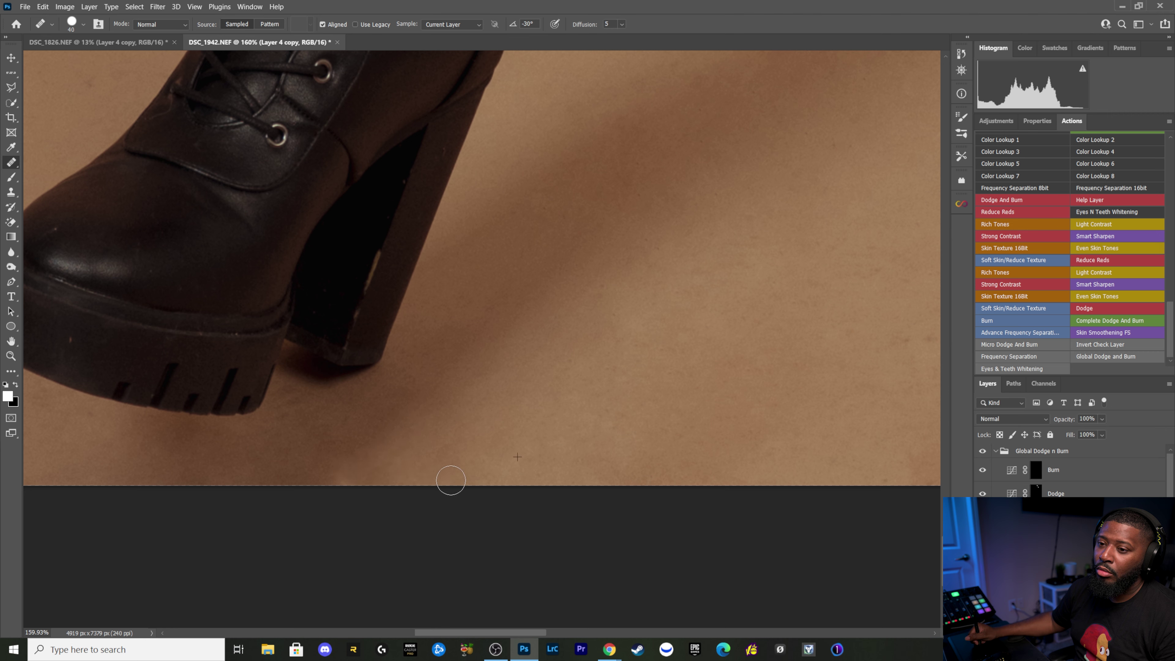
Step: Resample clean floor and heal the floor near the bottom edge and just below the sole
left_click(448, 354, "alt")
mouse_move(385, 399)
left_mouse_down()
mouse_move(378, 417)
mouse_move(396, 417)
mouse_move(343, 464)
mouse_move(388, 464)
left_mouse_up()
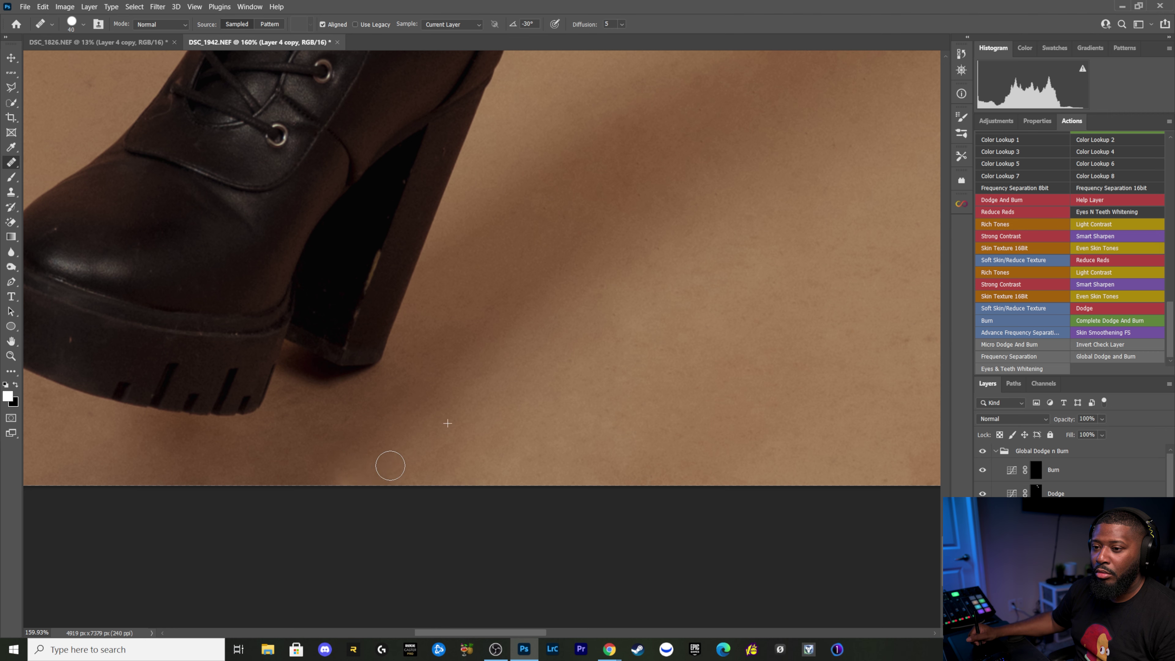
left_click(399, 448, "alt")
mouse_move(317, 477)
left_mouse_down()
mouse_move(330, 466)
mouse_move(265, 433)
mouse_move(336, 428)
mouse_move(291, 420)
left_mouse_up()
left_click(383, 442, "alt")
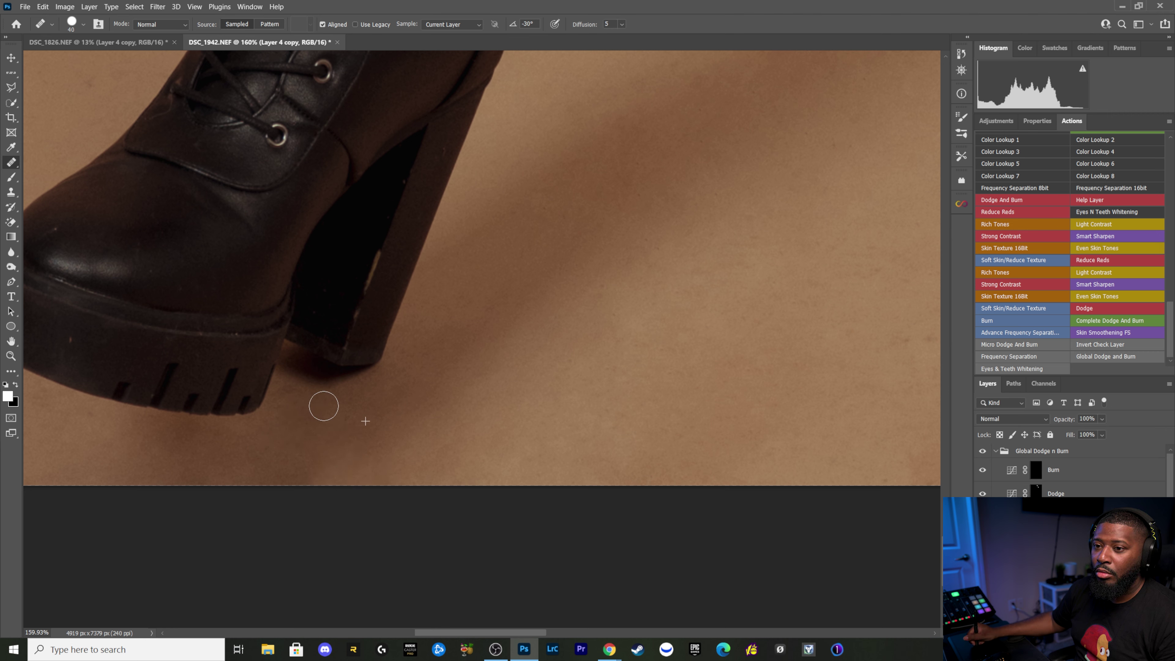
left_click_drag(467, 360, 282, 361)
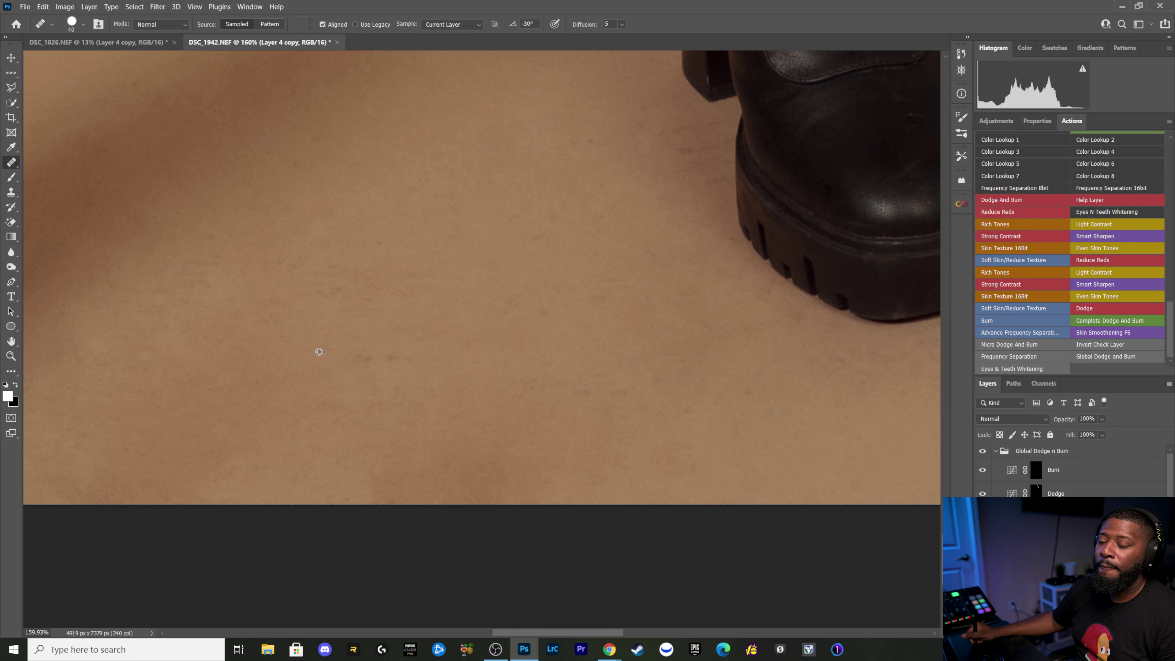
Step: Heal the floor spots left of the boot and in front of the toe, panning along the floor
left_click(315, 360, "alt")
left_click_drag(617, 297, 551, 304)
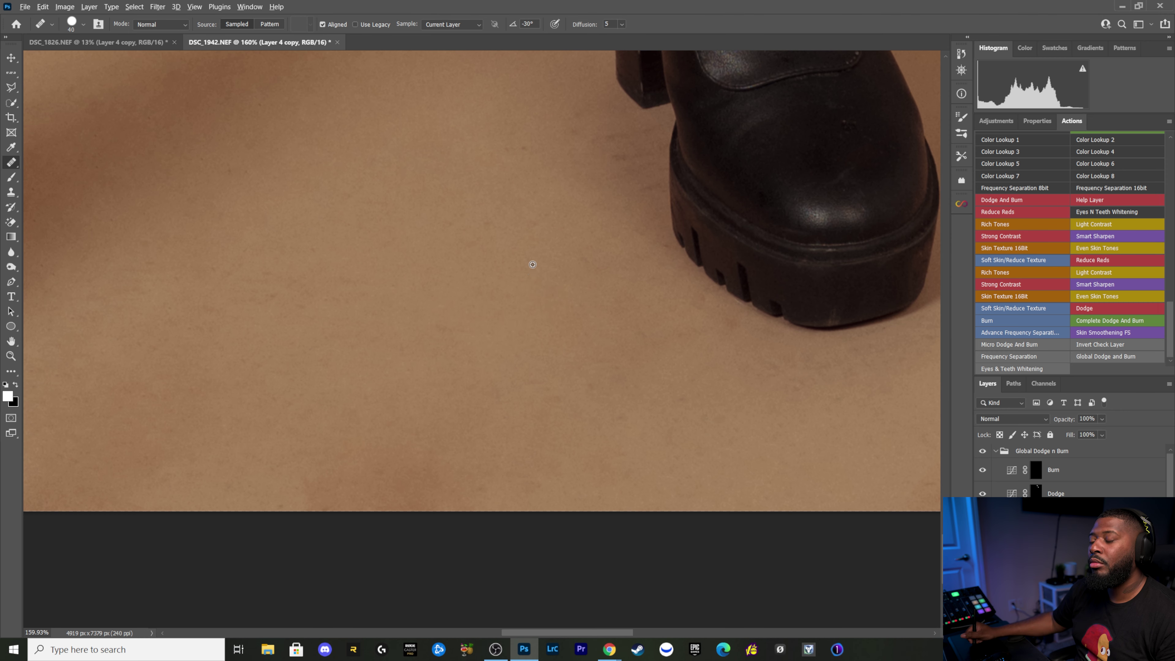
scroll(558, 257, "up", 2)
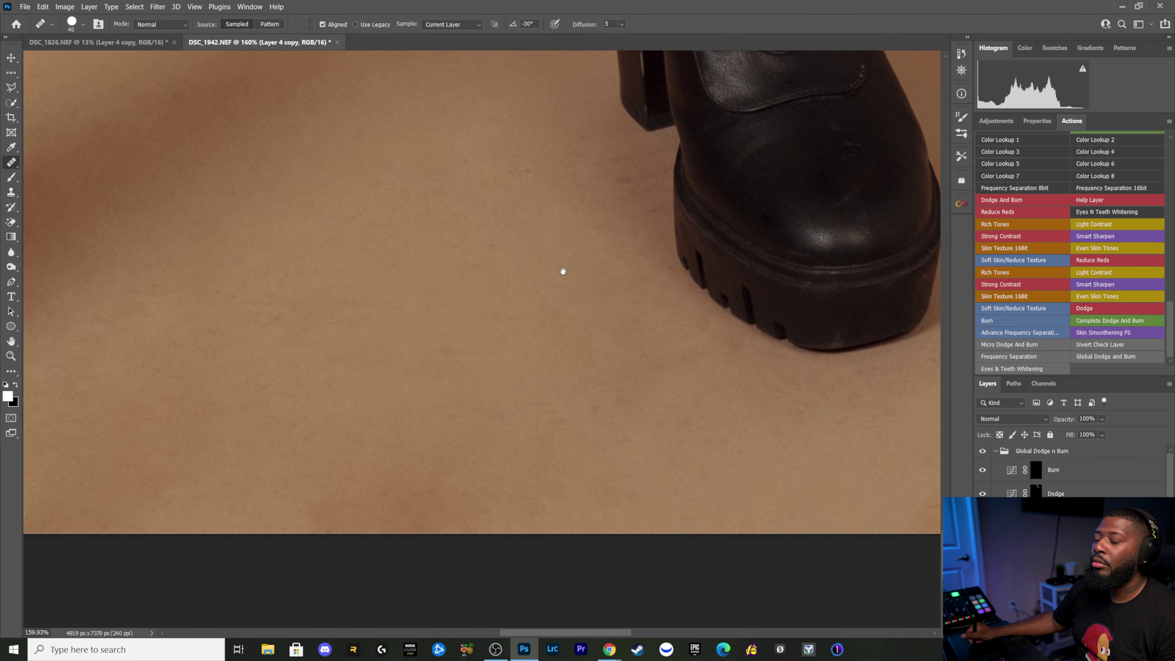
scroll(553, 278, "up", 2)
mouse_move(551, 288)
left_mouse_down()
mouse_move(636, 284)
mouse_move(688, 347)
left_mouse_up()
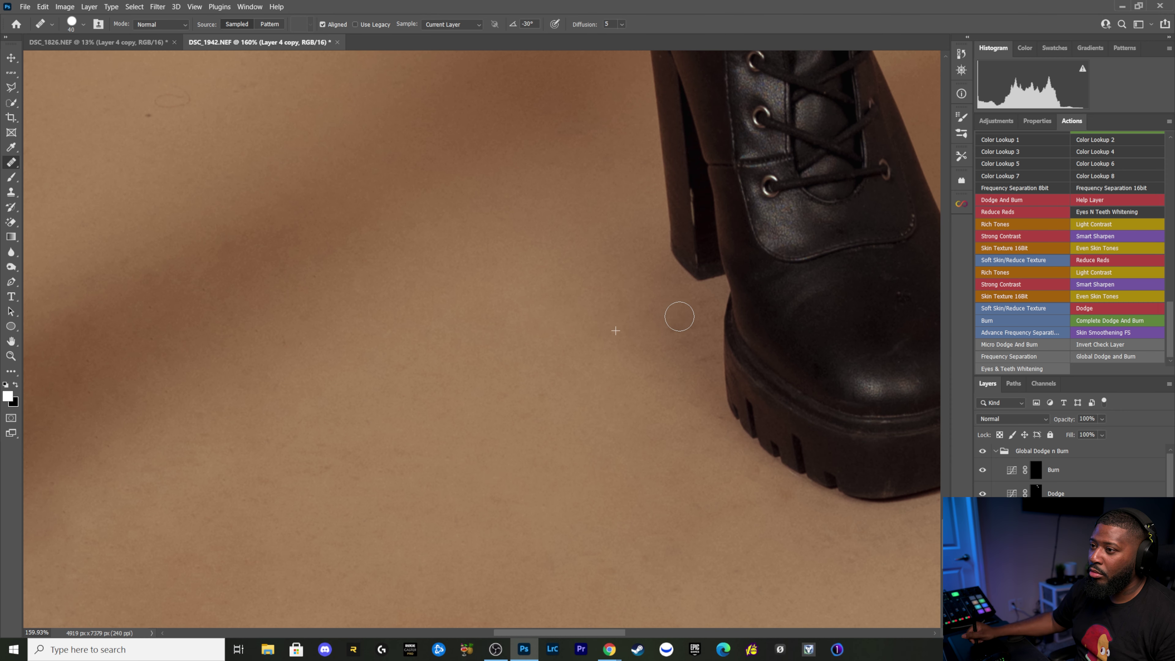
left_click_drag(688, 347, 580, 422)
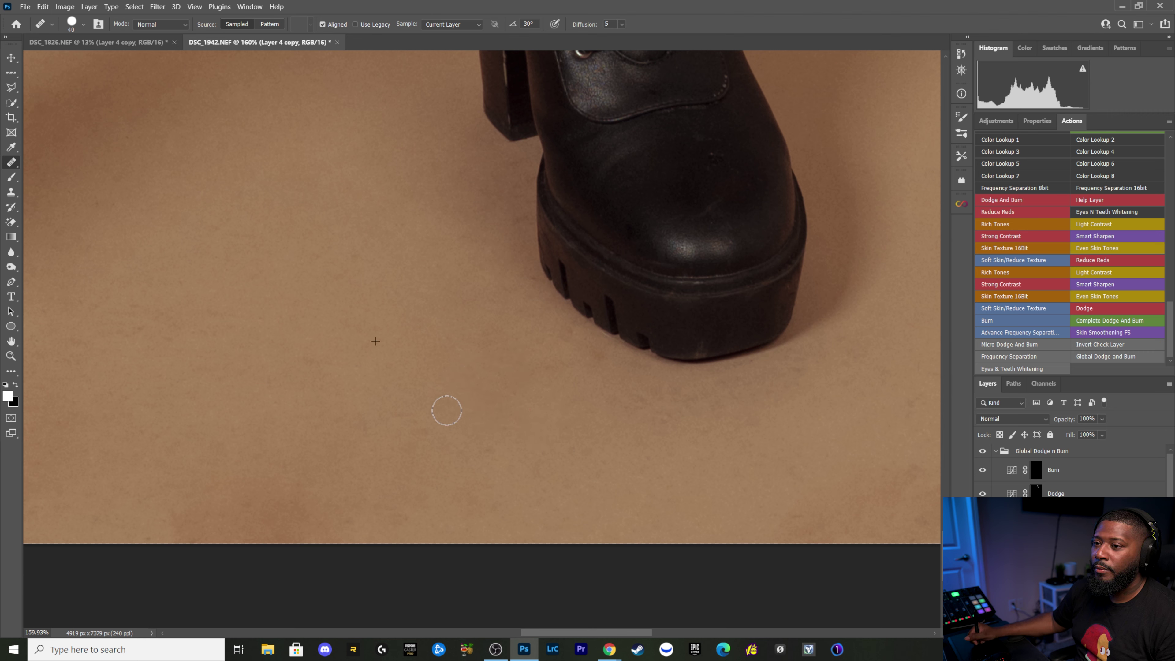
left_click_drag(444, 415, 374, 411)
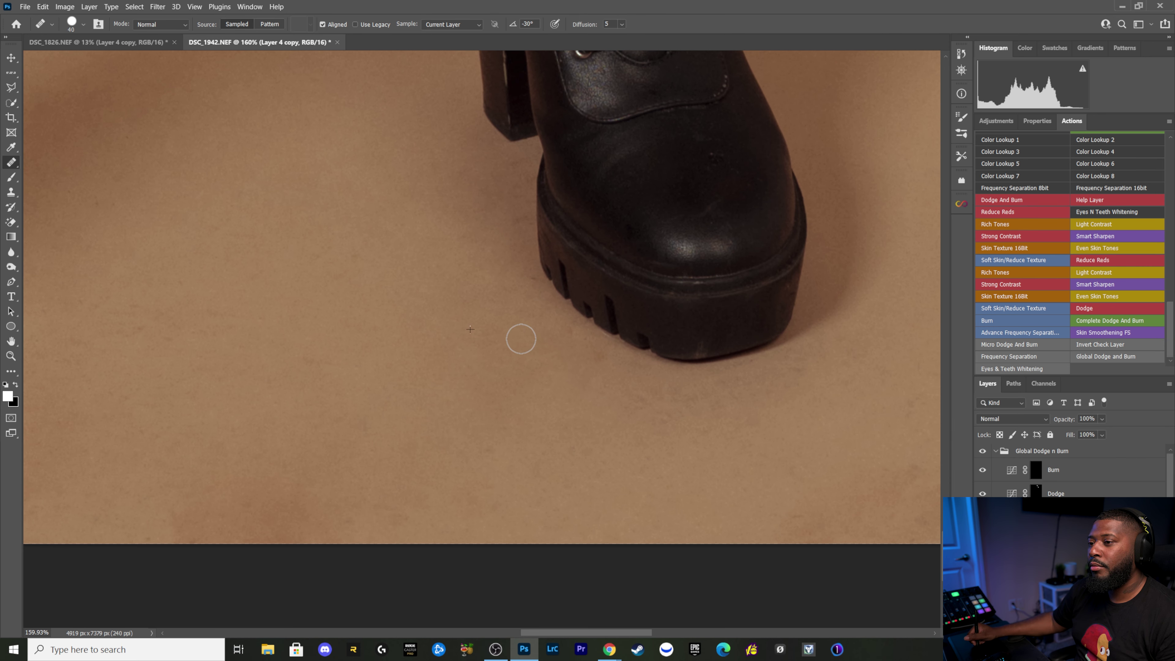
mouse_move(527, 328)
left_mouse_down()
mouse_move(492, 320)
mouse_move(472, 341)
mouse_move(545, 276)
mouse_move(535, 313)
mouse_move(560, 347)
mouse_move(551, 354)
left_mouse_up()
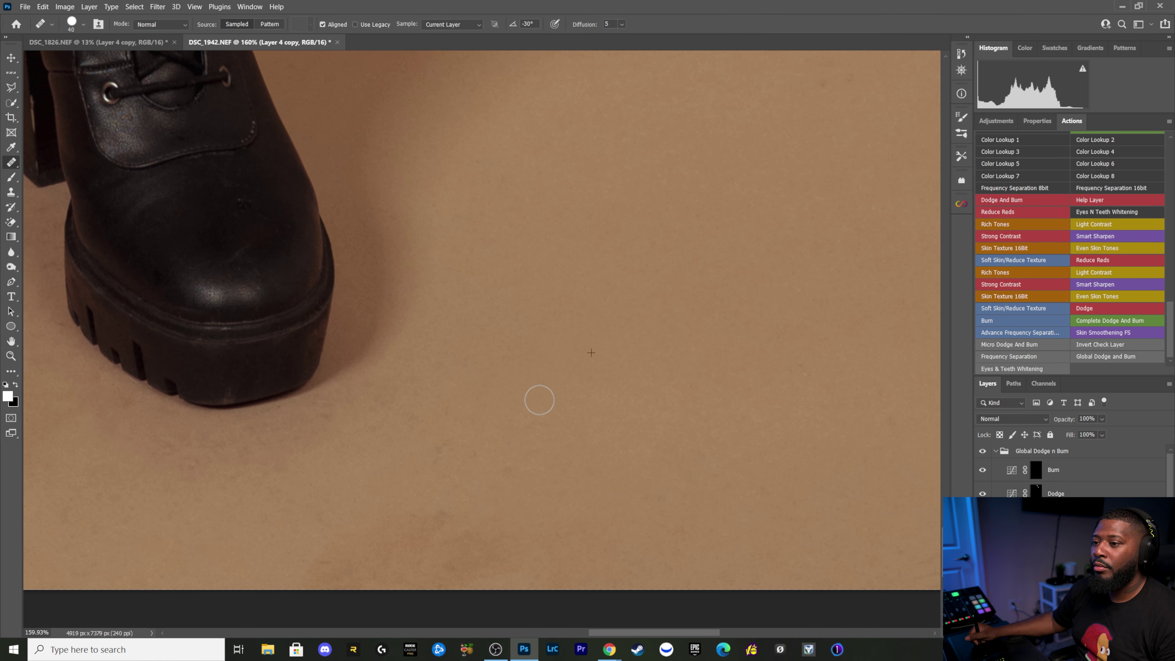
left_click_drag(515, 393, 584, 296)
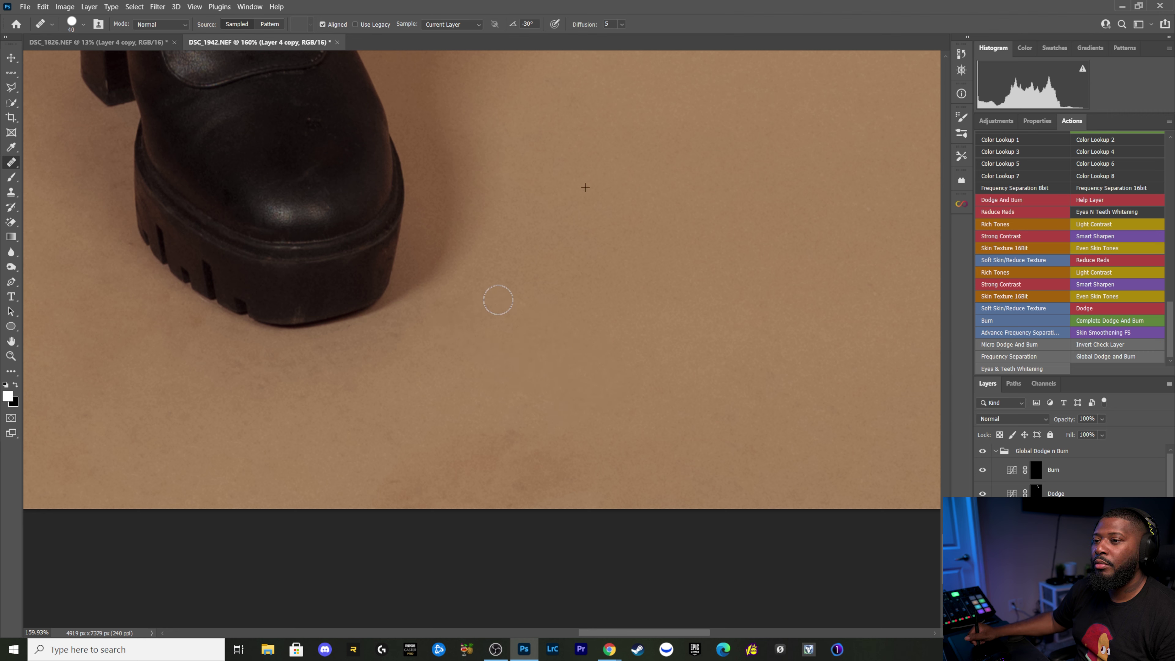
Step: Resample clean floor and heal the marks below the boot, the reddish spot and the last bottom mark
left_click(501, 323, "alt")
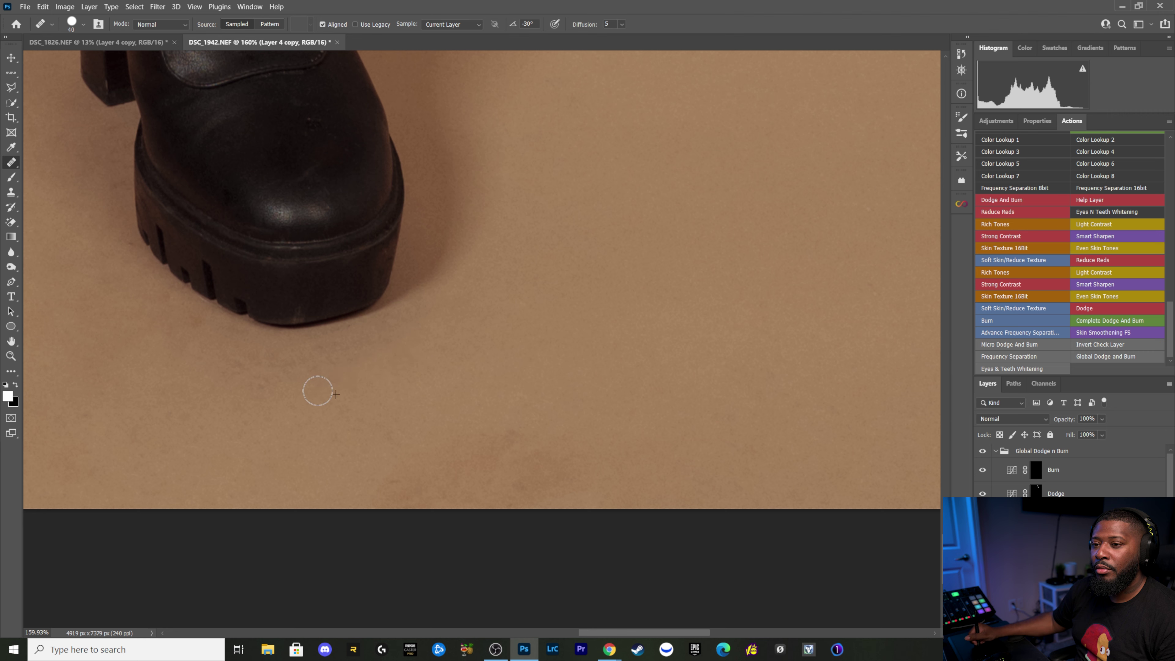
left_click_drag(360, 362, 323, 387)
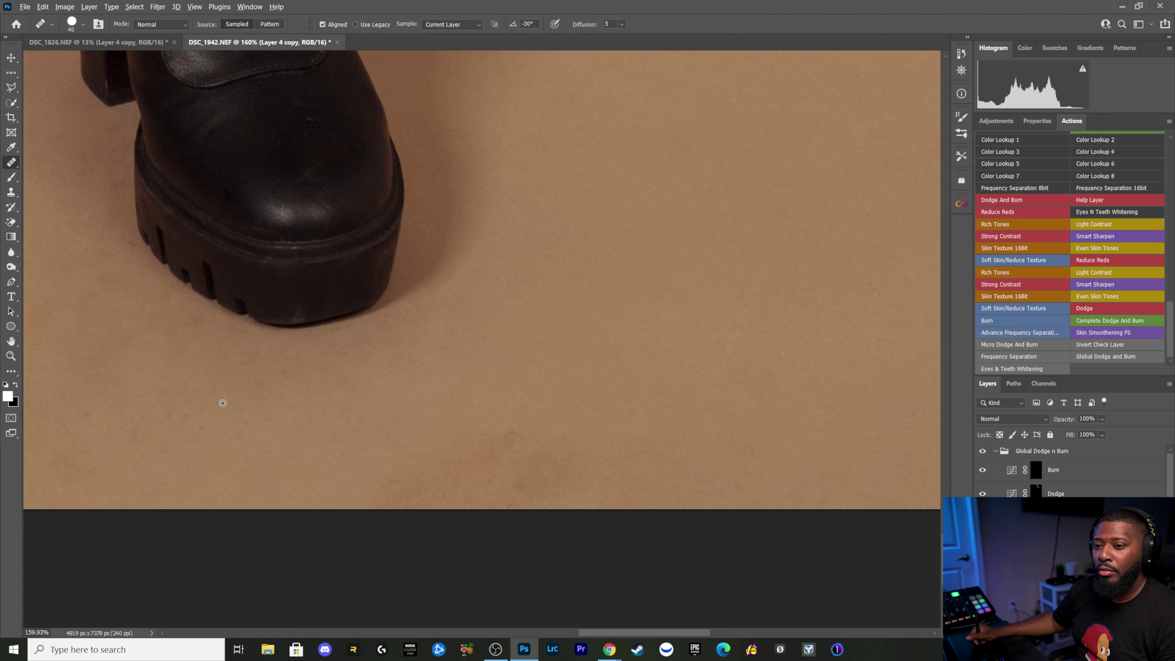
left_click(490, 403, "alt")
left_click_drag(514, 447, 463, 450)
mouse_move(402, 476)
left_mouse_down()
mouse_move(423, 461)
mouse_move(483, 477)
left_mouse_up()
left_click(504, 399, "alt")
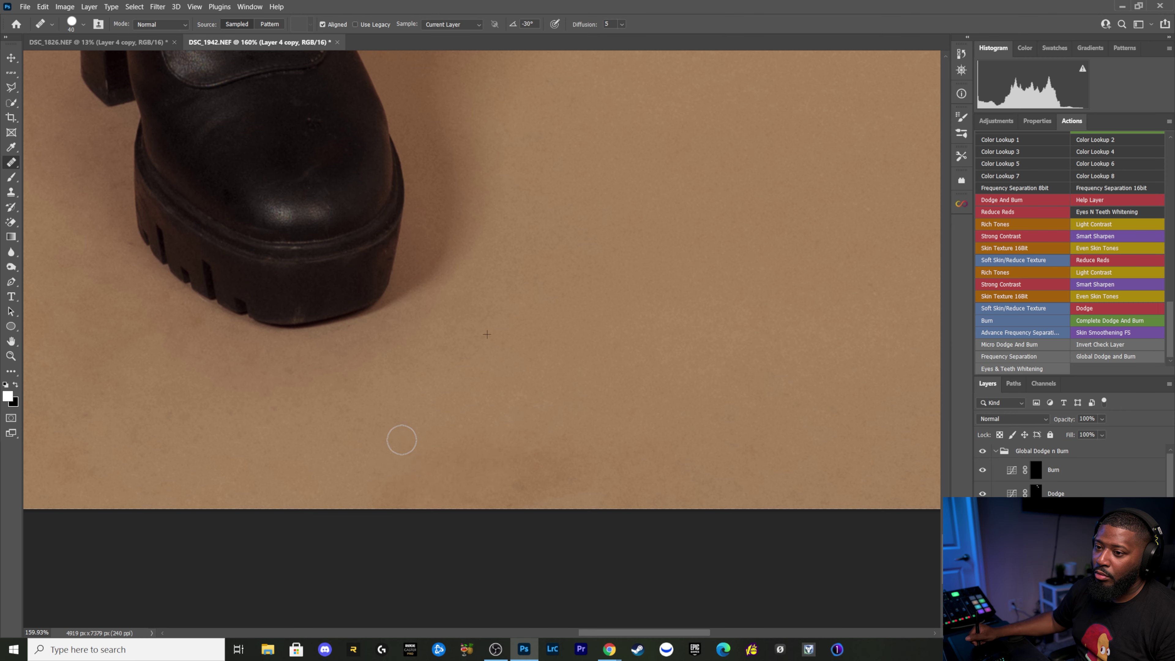
left_click(506, 434, "alt")
left_click_drag(516, 482, 553, 474)
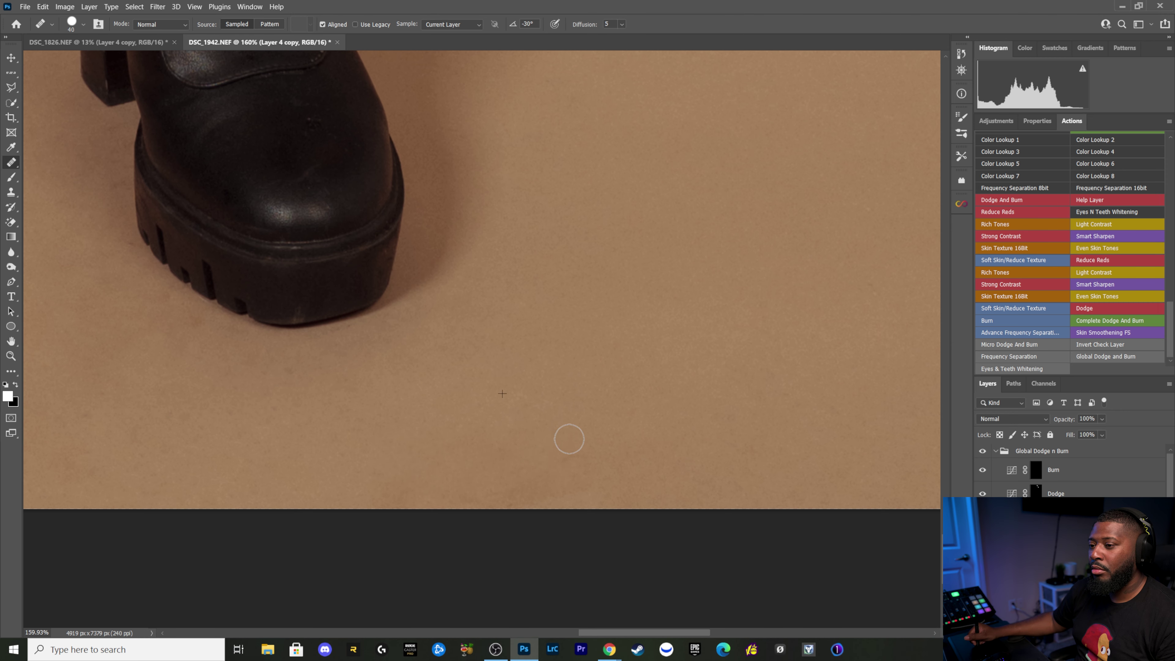
scroll(567, 463, "down", 2)
Step: Bring the legs, boots and floor into view and duplicate Layer 4 into Layer 4 copy with Ctrl+J
scroll(582, 302, "down", 3)
scroll(578, 300, "up", 2)
scroll(577, 319, "up", 3)
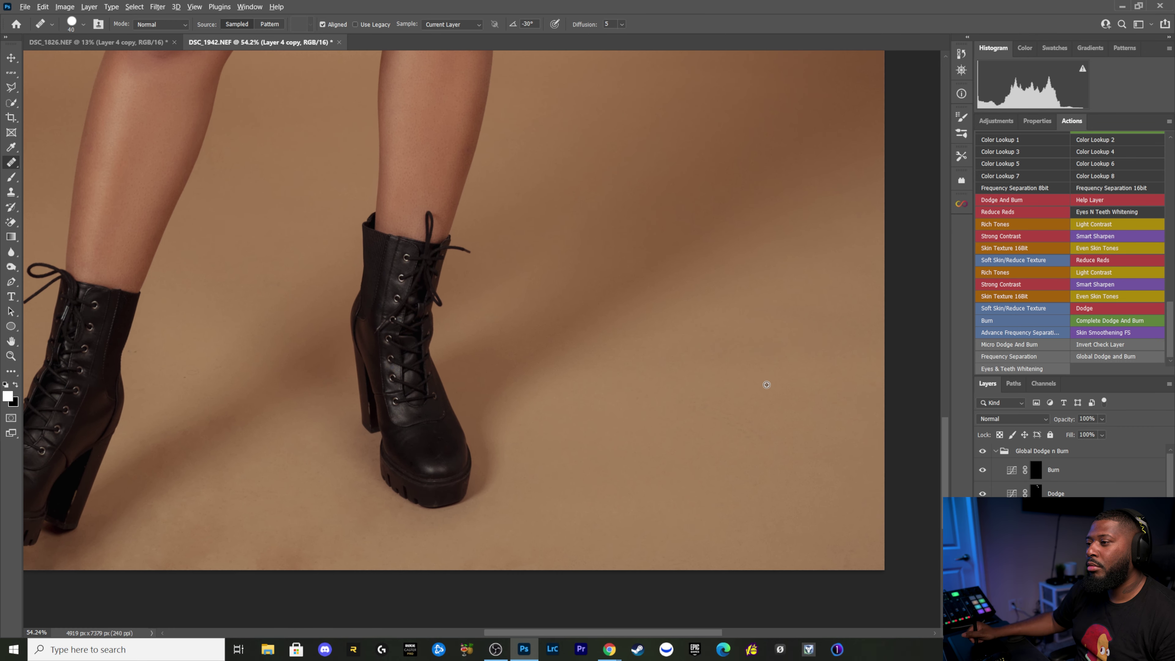
scroll(590, 388, "left", 5)
scroll(588, 388, "left", 4)
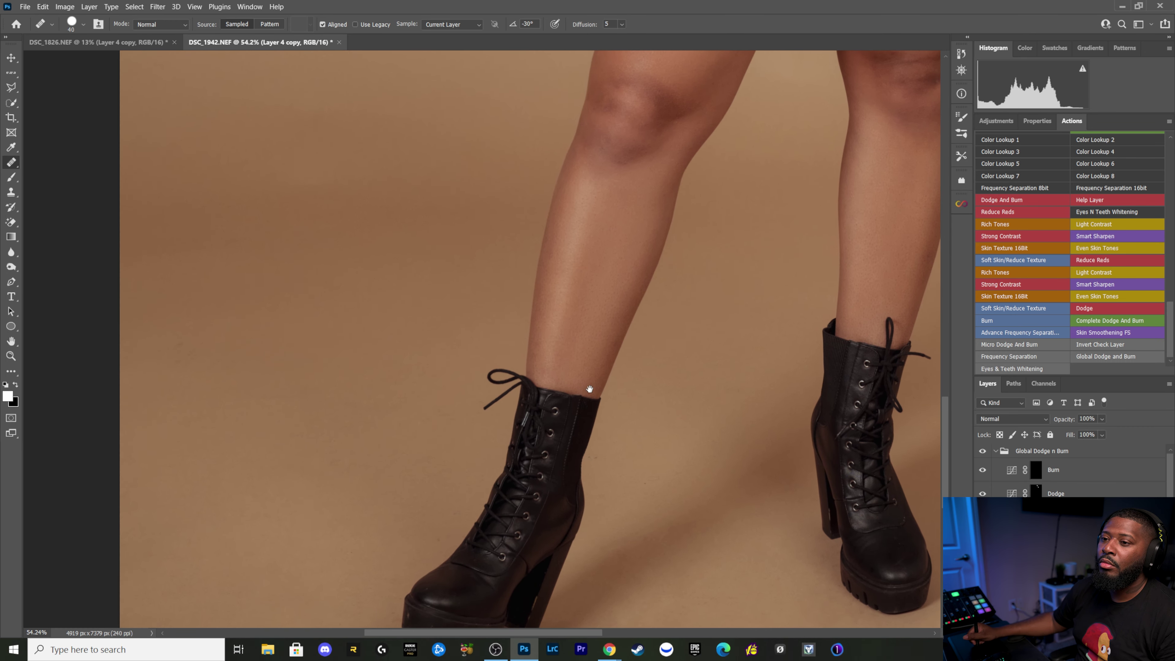
scroll(543, 452, "up", 5)
scroll(542, 452, "left", 1)
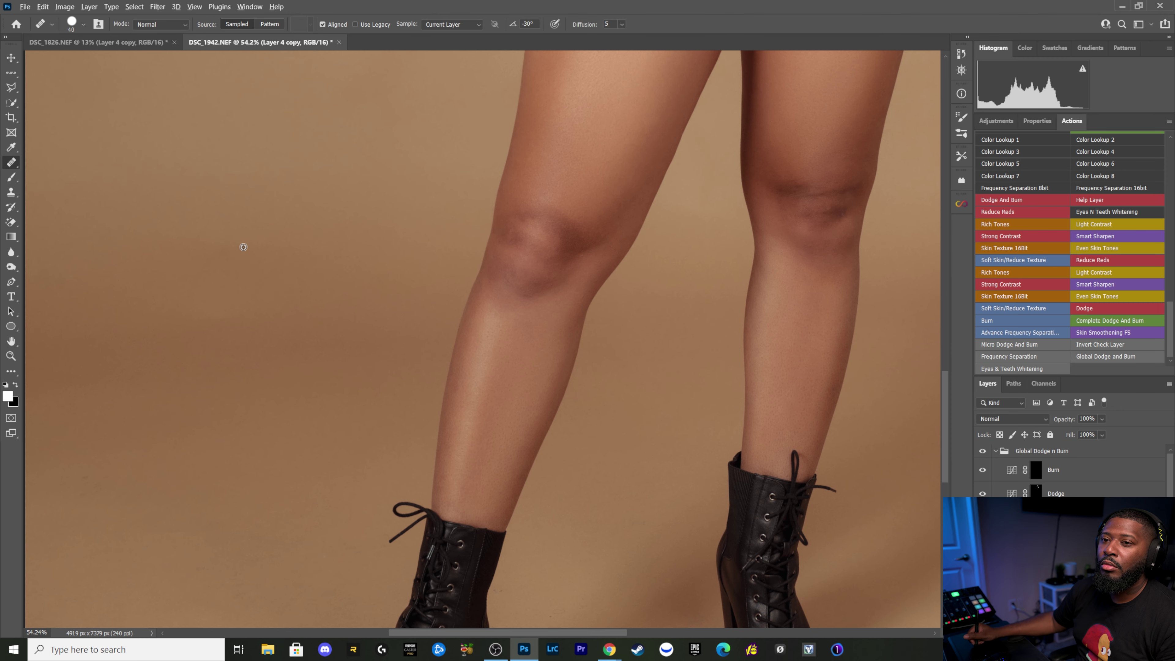
scroll(361, 320, "down", 3)
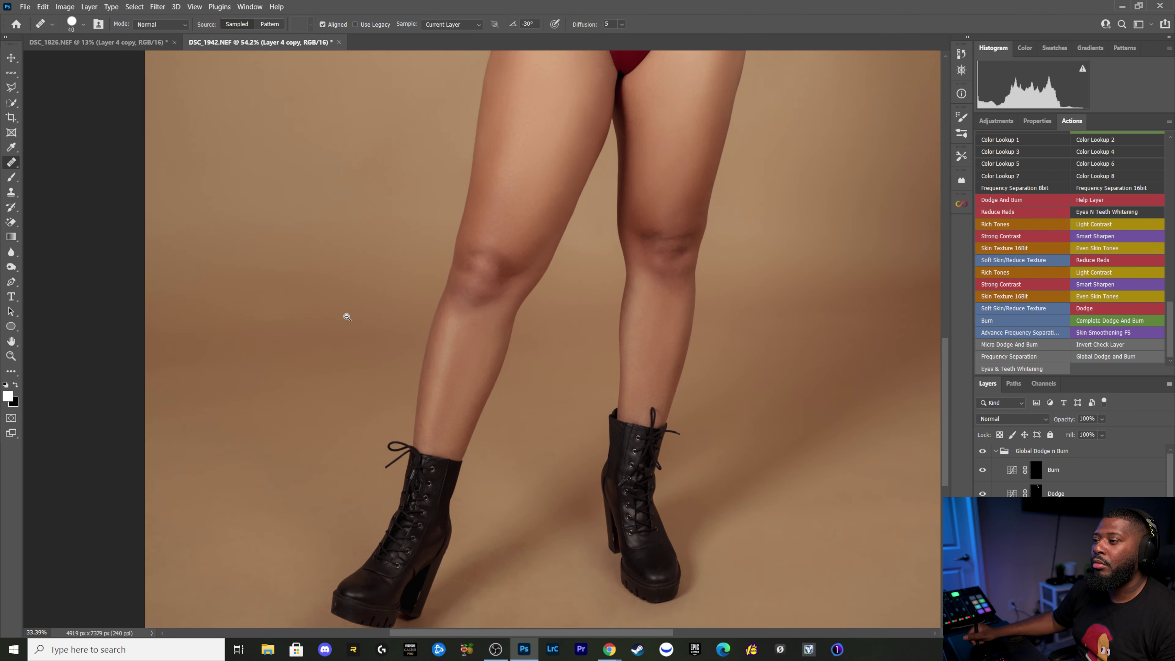
scroll(342, 316, "down", 2)
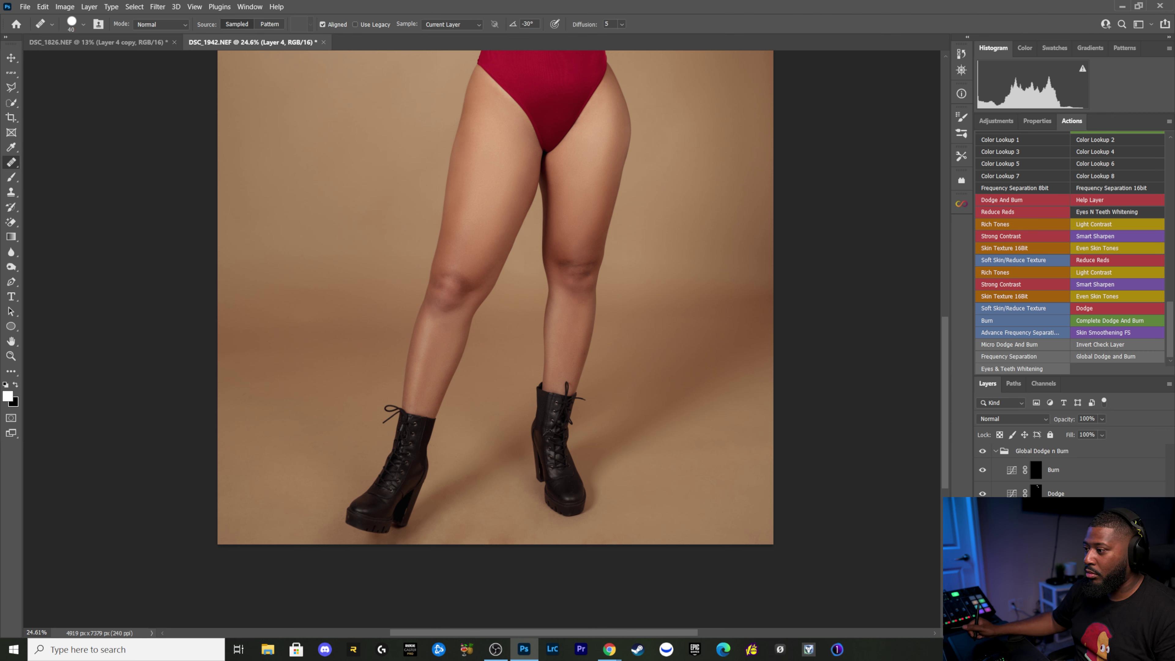
key("ctrl+j")
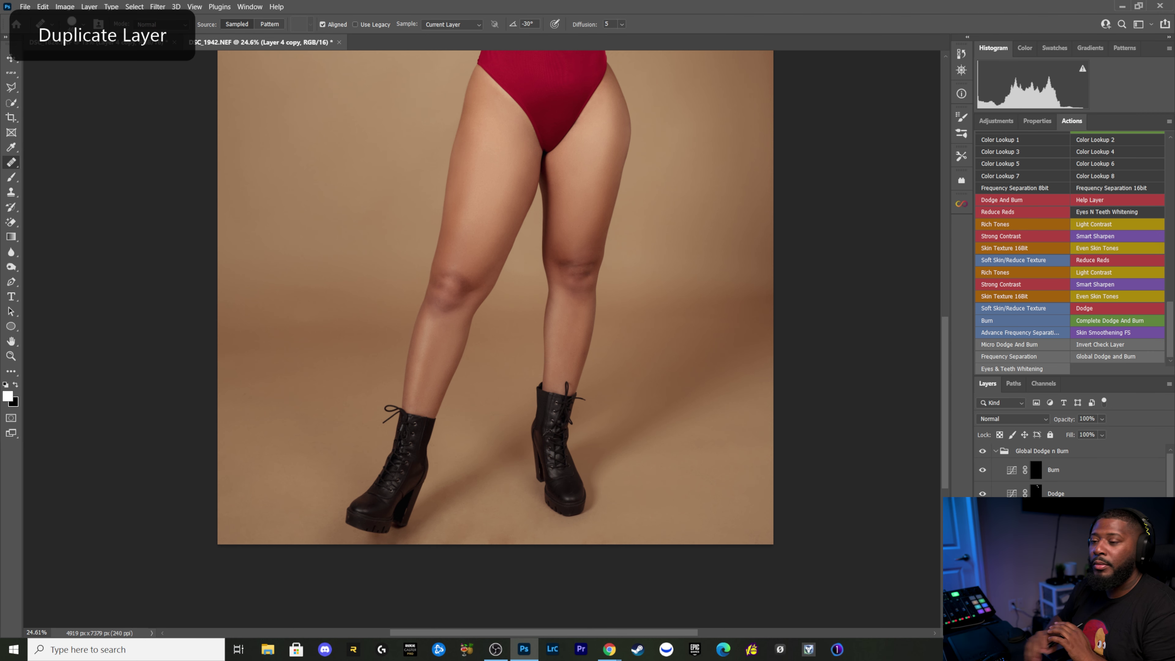
Step: Switch to the Mixer Brush, enlarge it to 300 and load it with the tan floor colour
left_click(11, 177)
right_click(11, 177)
left_click(56, 212)
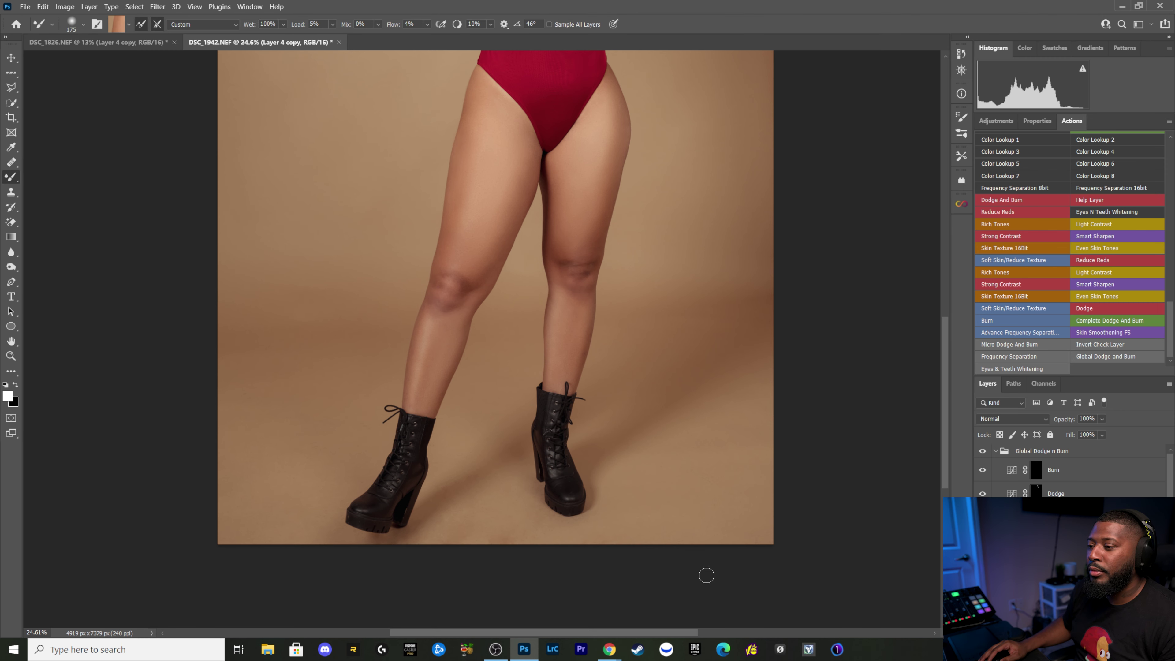
scroll(680, 493, "up", 3)
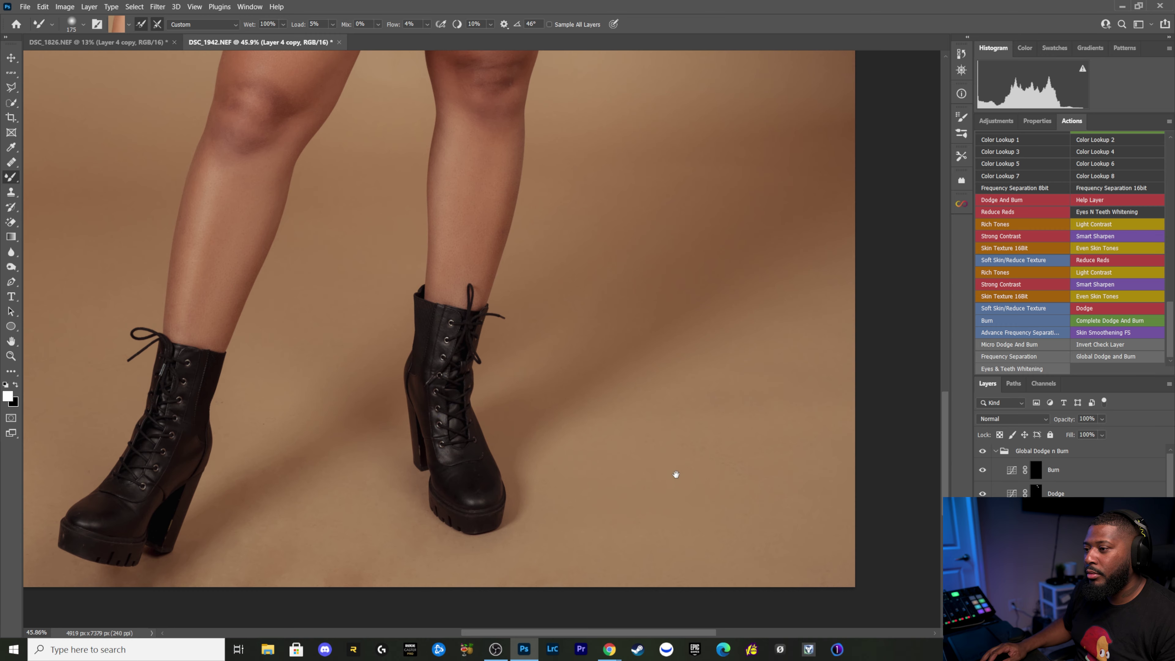
scroll(648, 444, "up", 1)
key("bracketright")
key("bracketright")
key("bracketright")
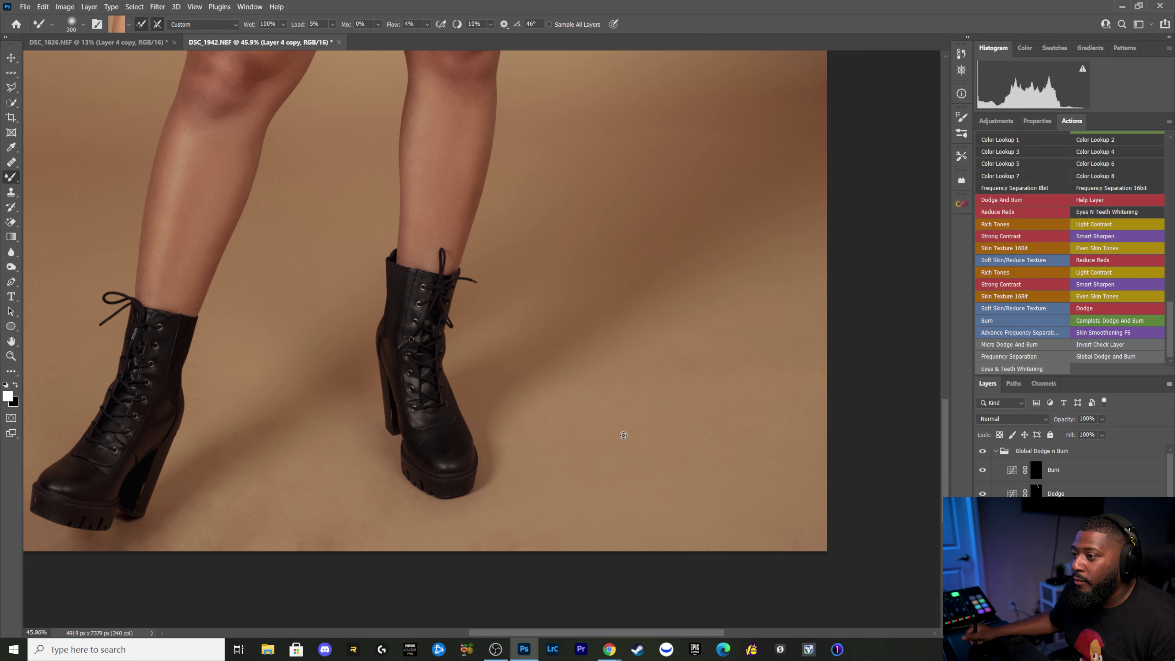
left_click(623, 435, "alt")
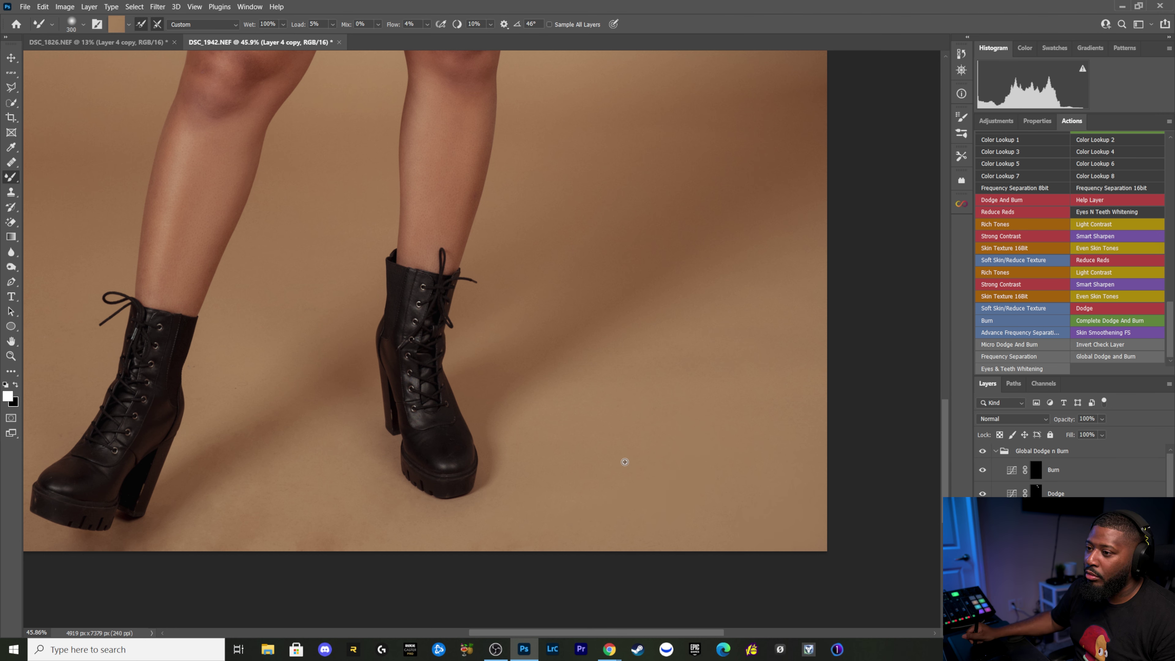
scroll(734, 404, "left", 10)
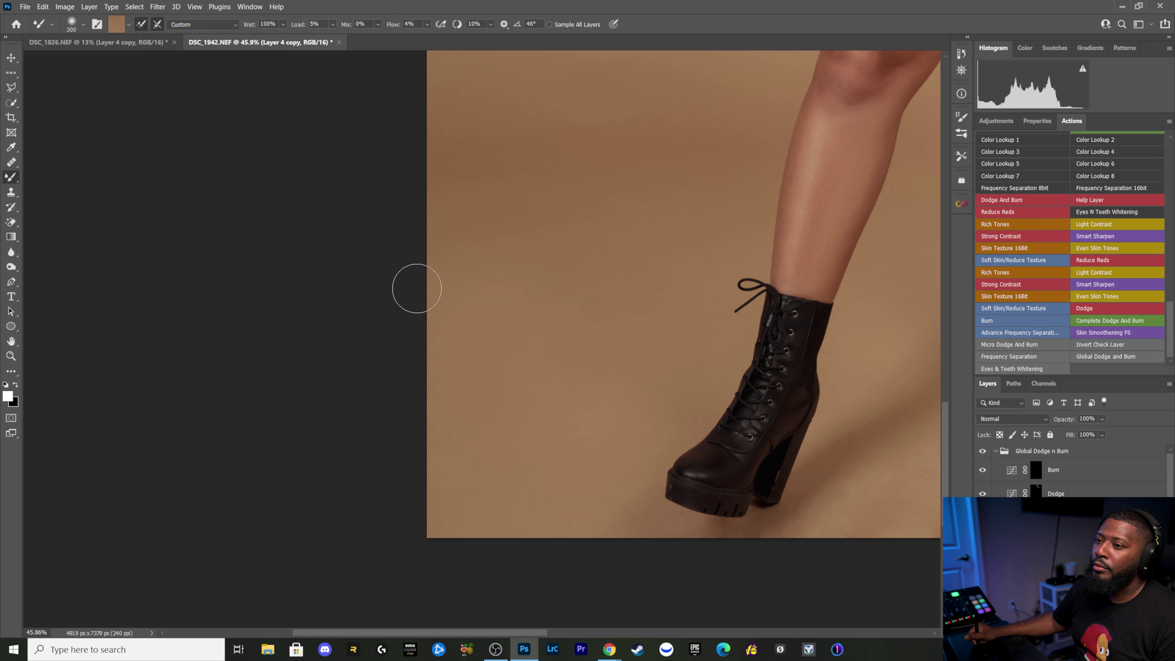
Step: Blend the tan backdrop along the left edge and beside the knee with the Mixer Brush
left_click_drag(525, 239, 516, 303)
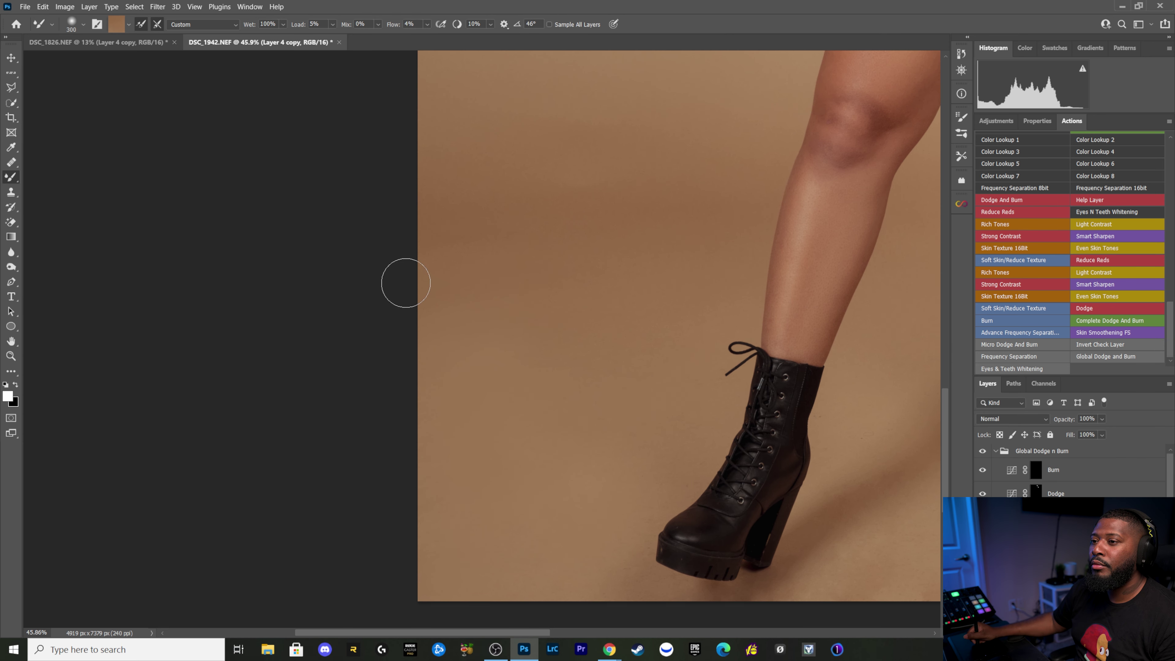
left_click_drag(490, 276, 470, 323)
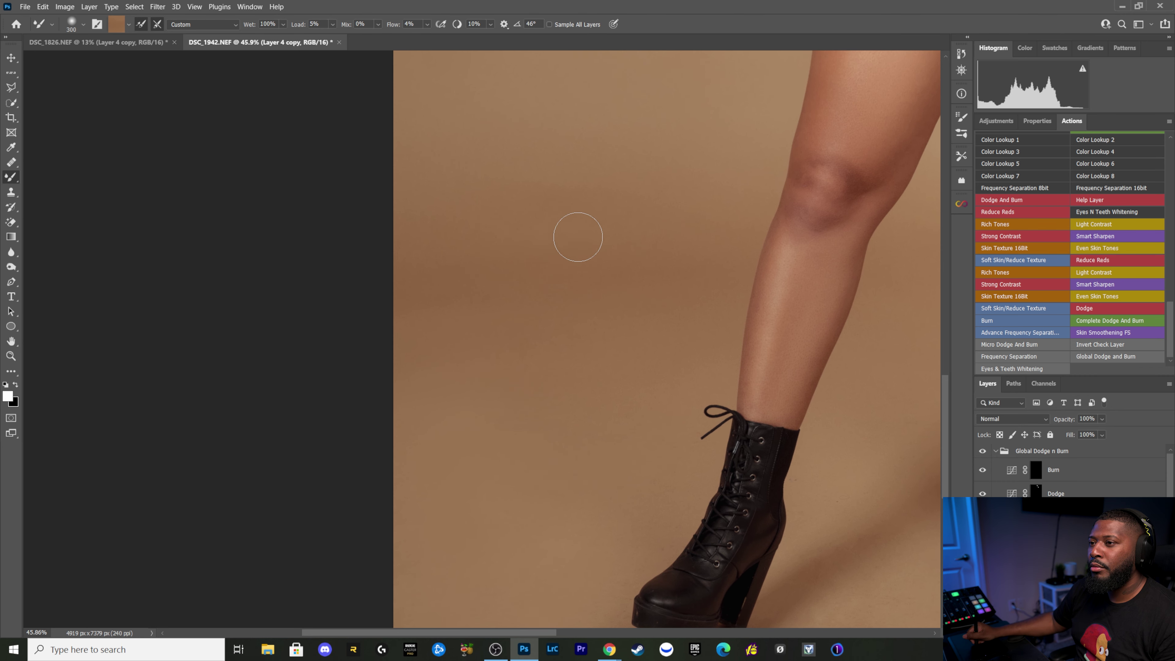
left_click_drag(521, 237, 494, 275)
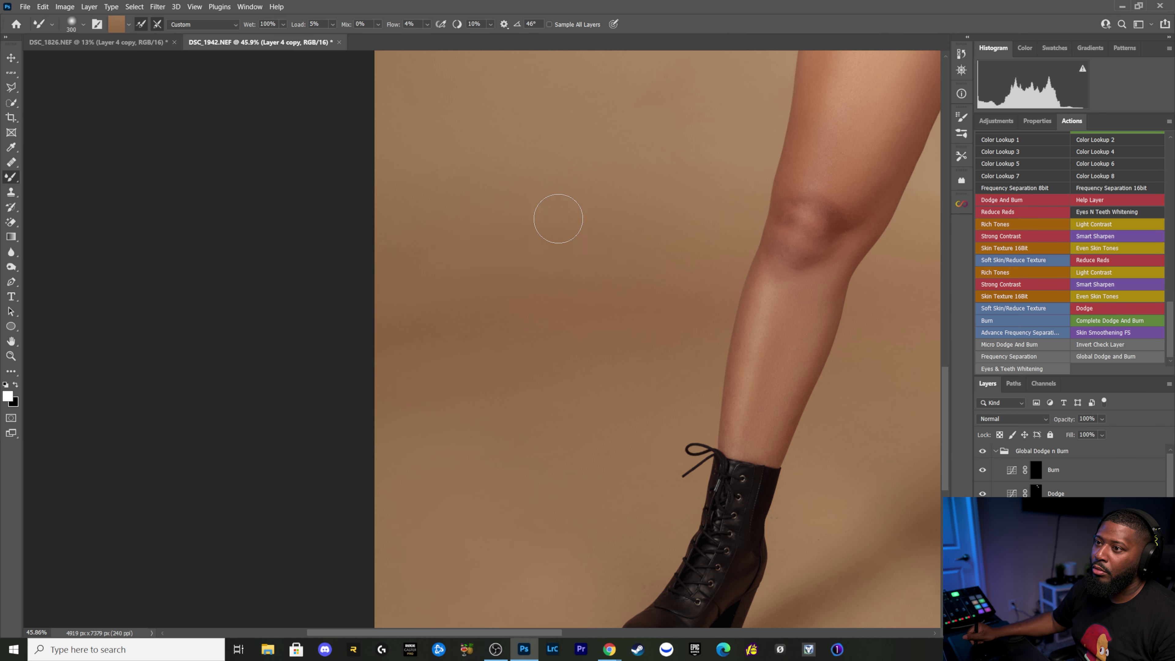
left_click_drag(593, 315, 371, 227)
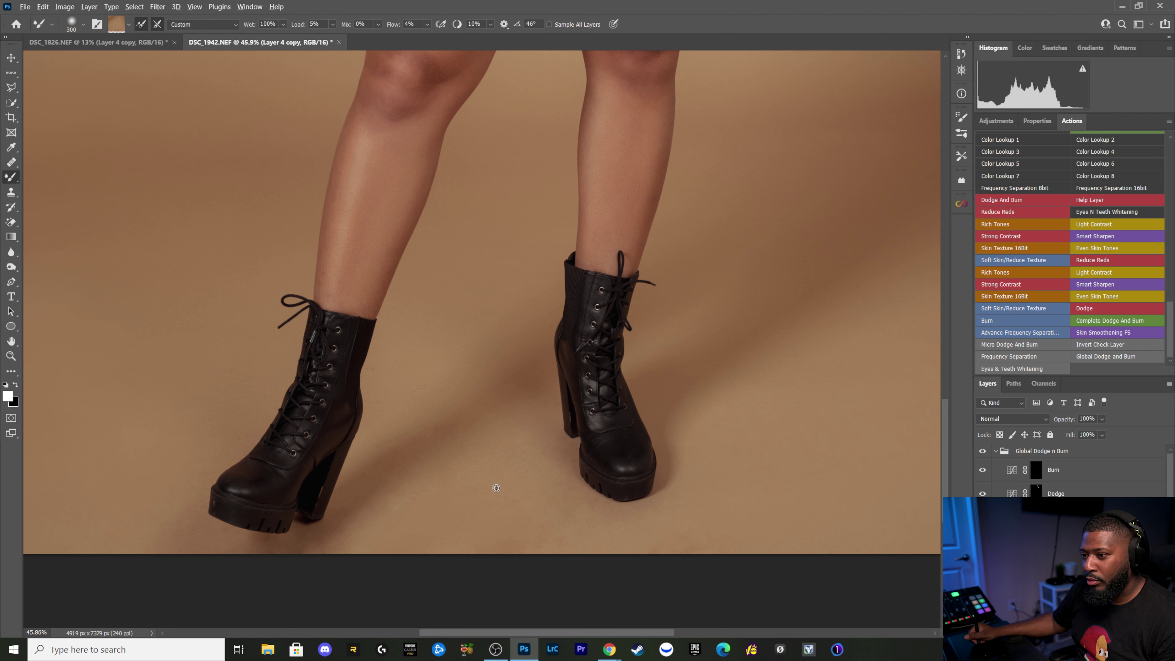
Step: Blend the floor around the boots with a smaller brush reloaded from the floor, then fit the image to screen
key("bracketleft")
key("bracketleft")
key("bracketleft")
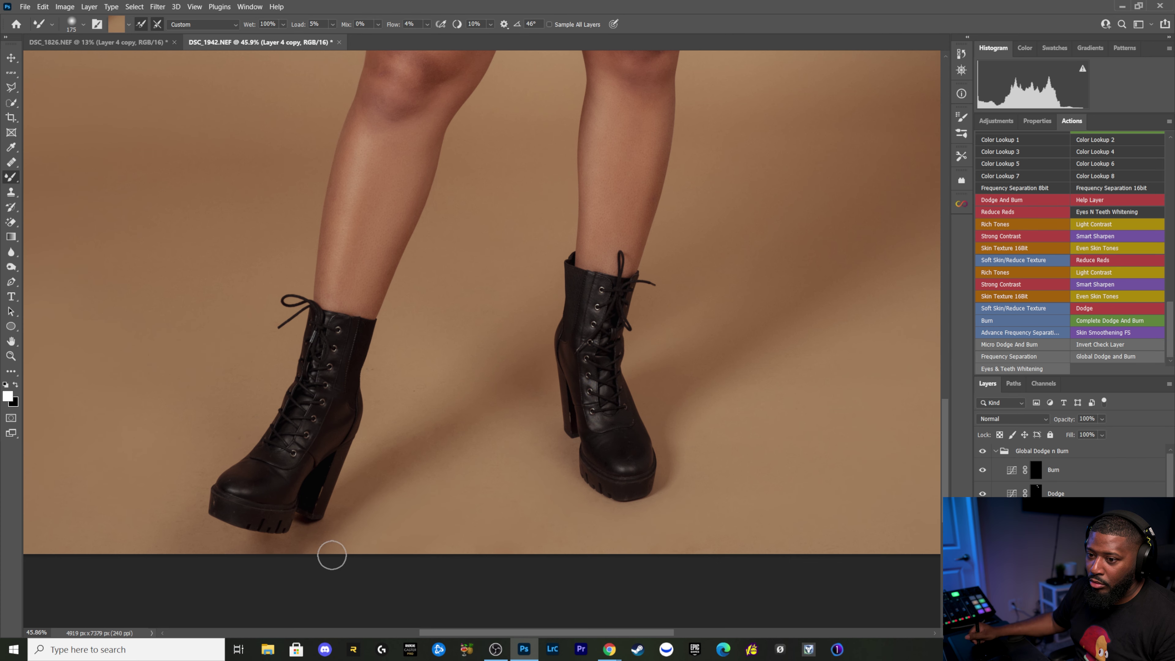
scroll(569, 440, "right", 5)
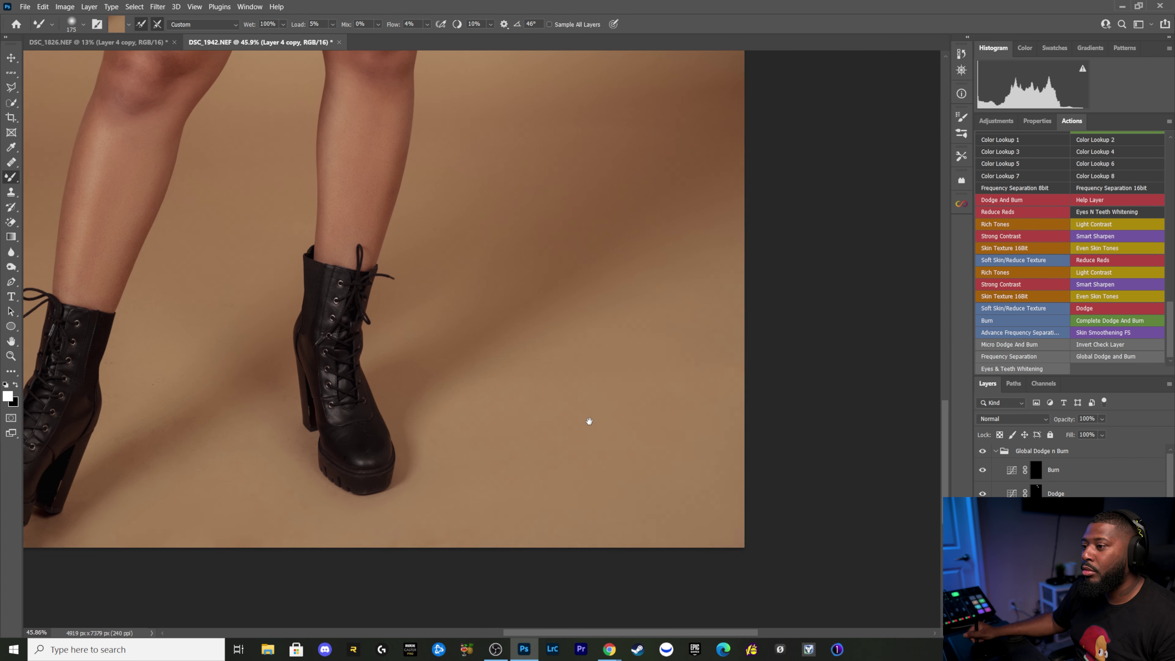
scroll(532, 407, "right", 2)
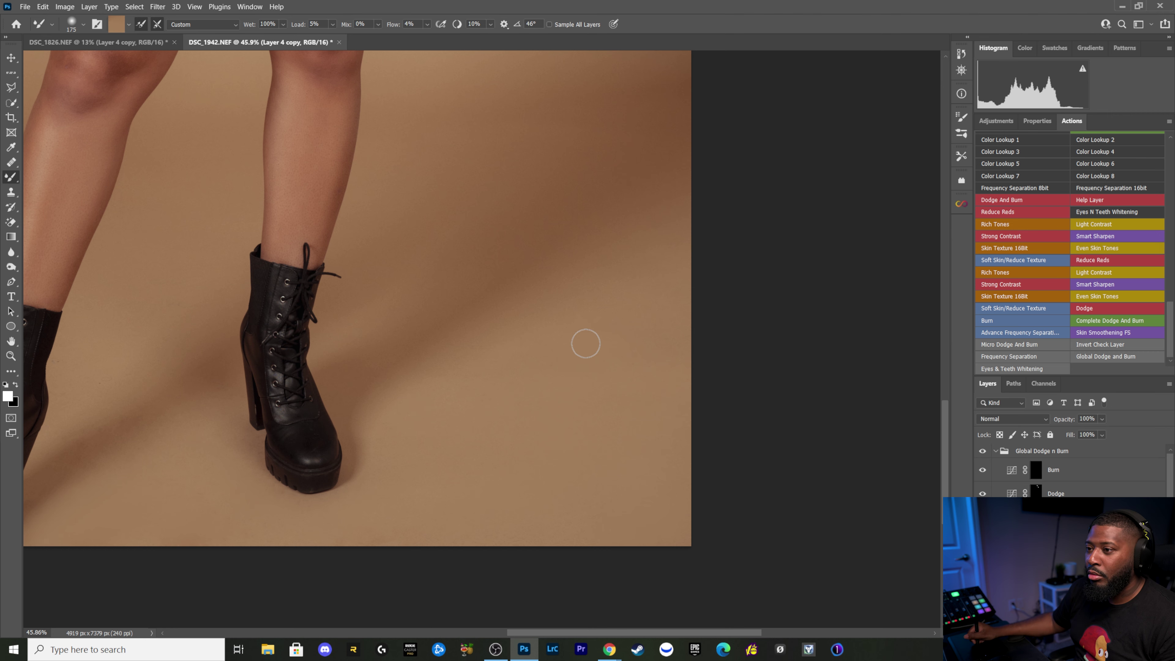
left_click(671, 320, "alt")
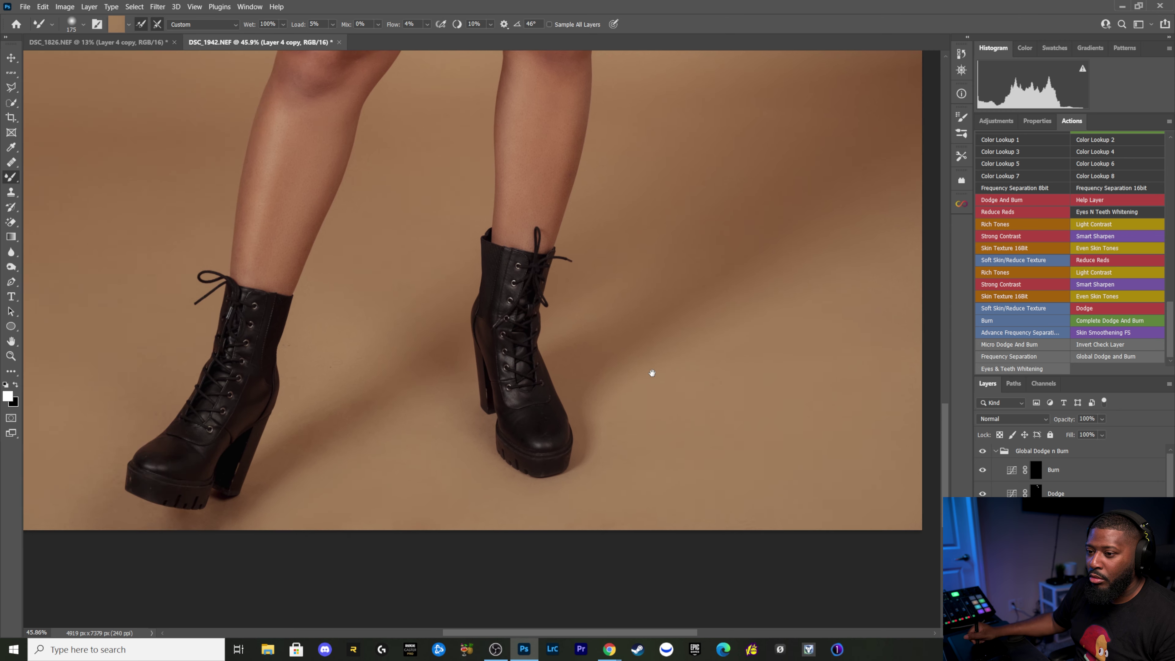
scroll(648, 393, "left", 5)
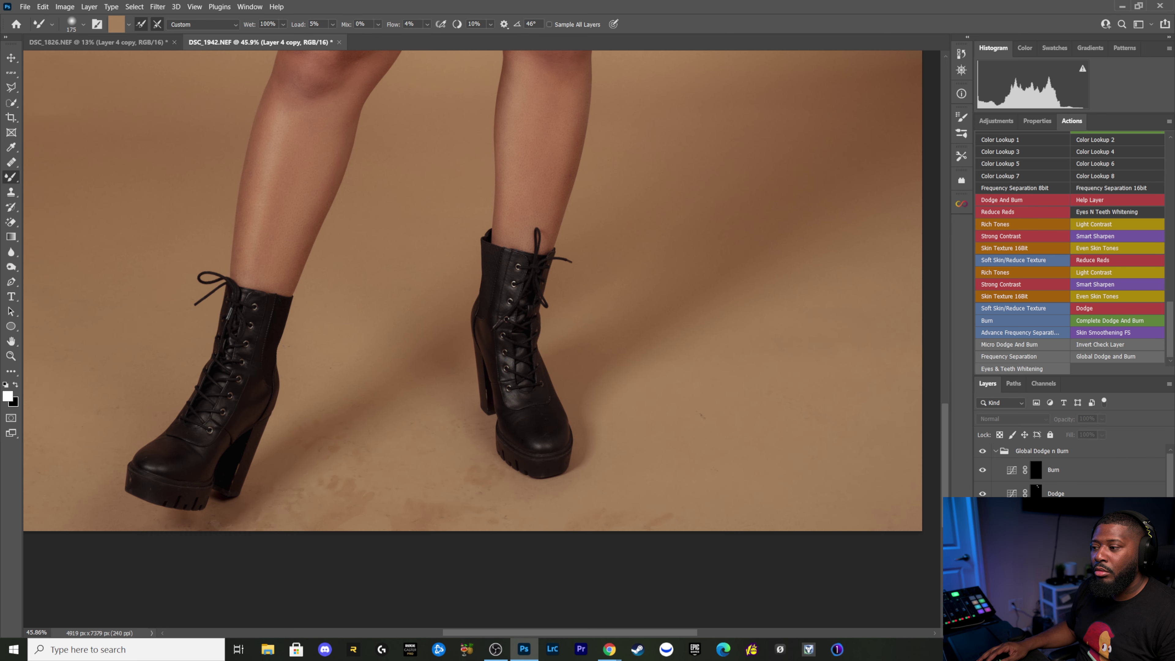
scroll(288, 352, "down", 3)
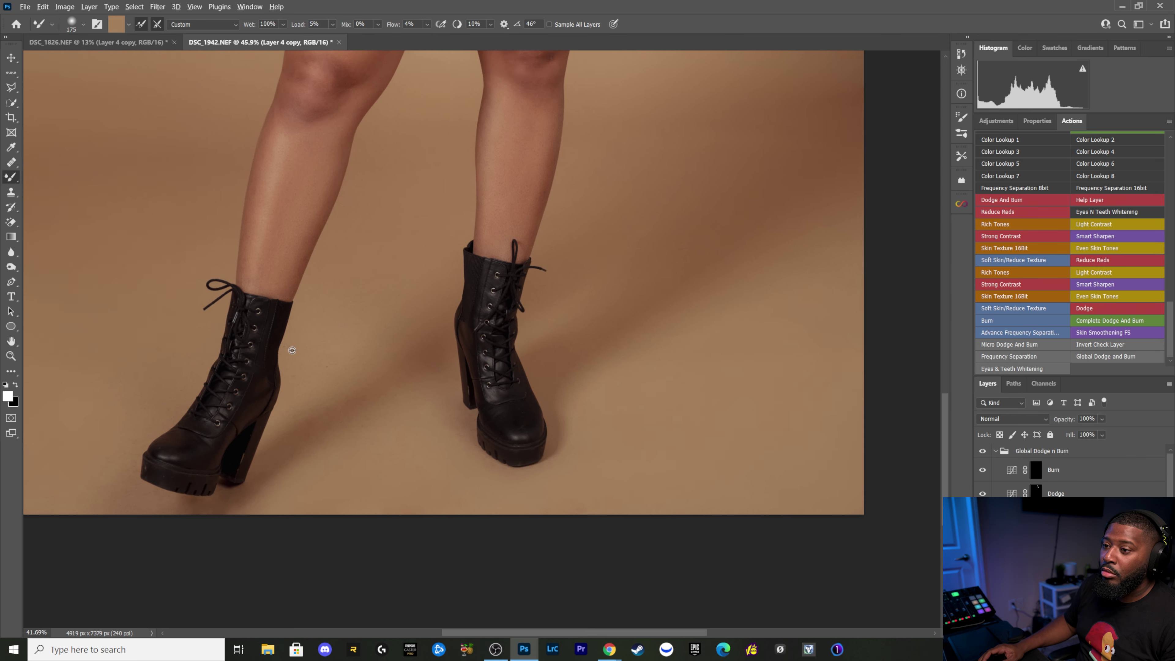
scroll(314, 276, "up", 3)
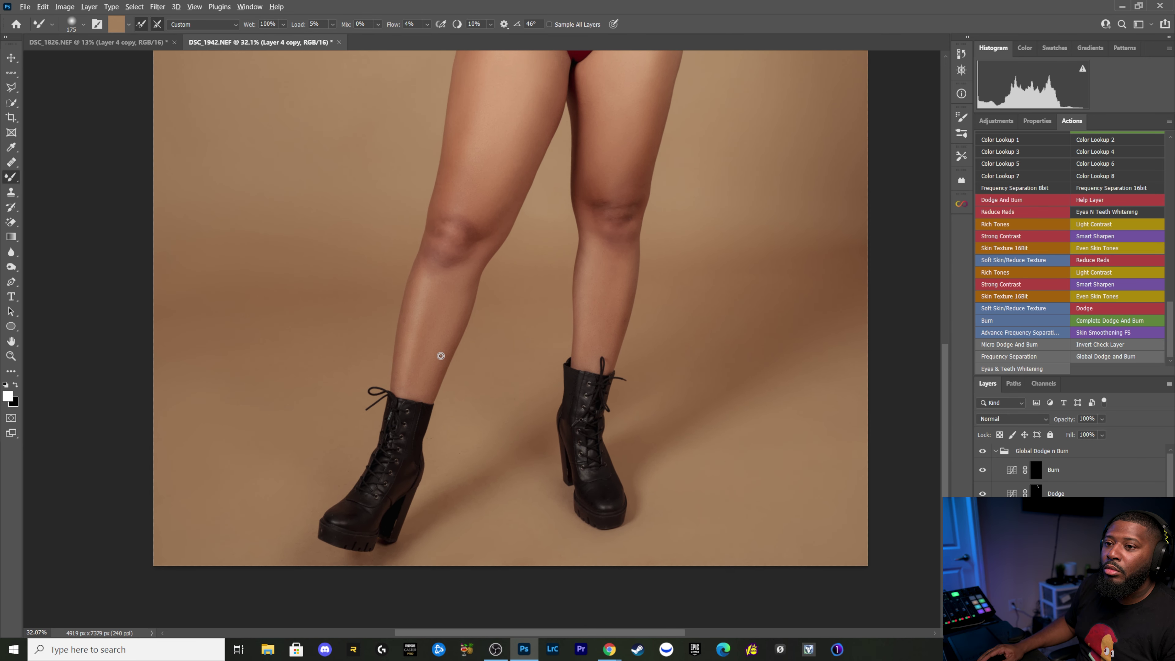
scroll(441, 355, "down", 1)
scroll(440, 356, "down", 1)
key("ctrl+0")
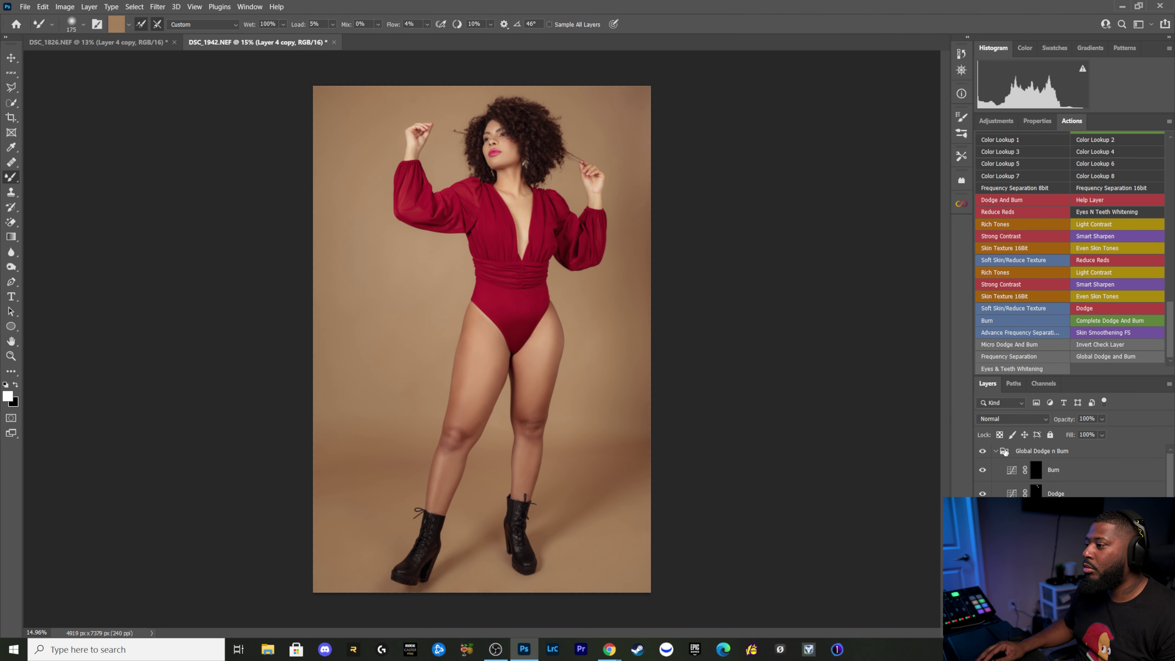
left_click(996, 450)
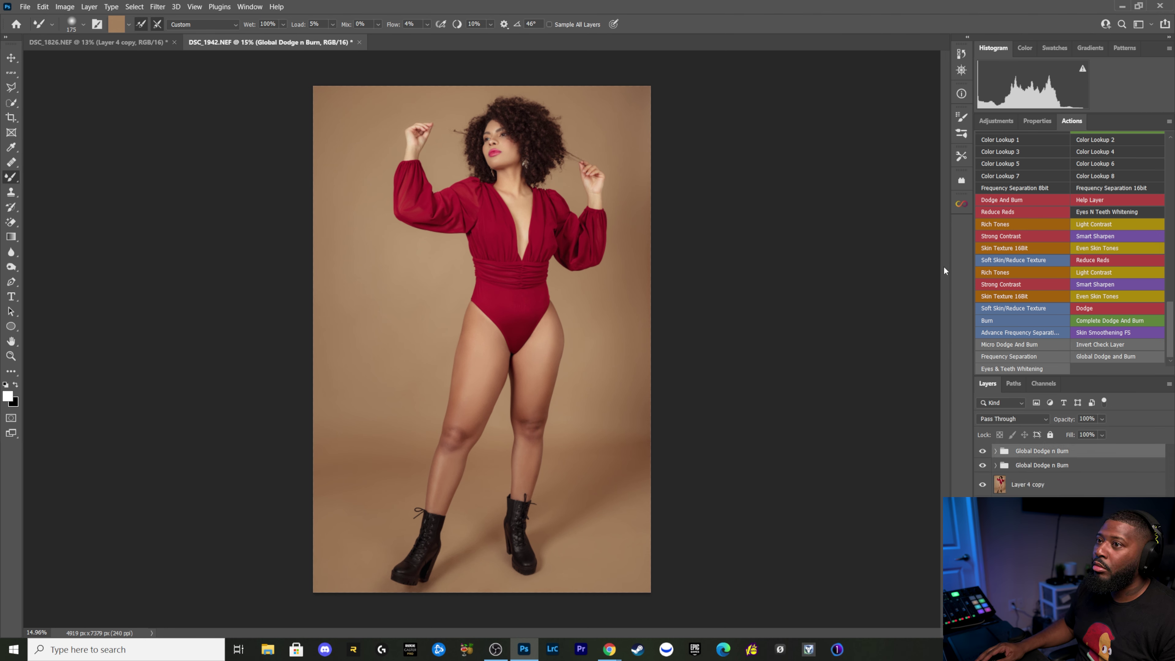
Step: Add a Levels adjustment with midtones at 0.94 and the white input at 247
left_click(1009, 119)
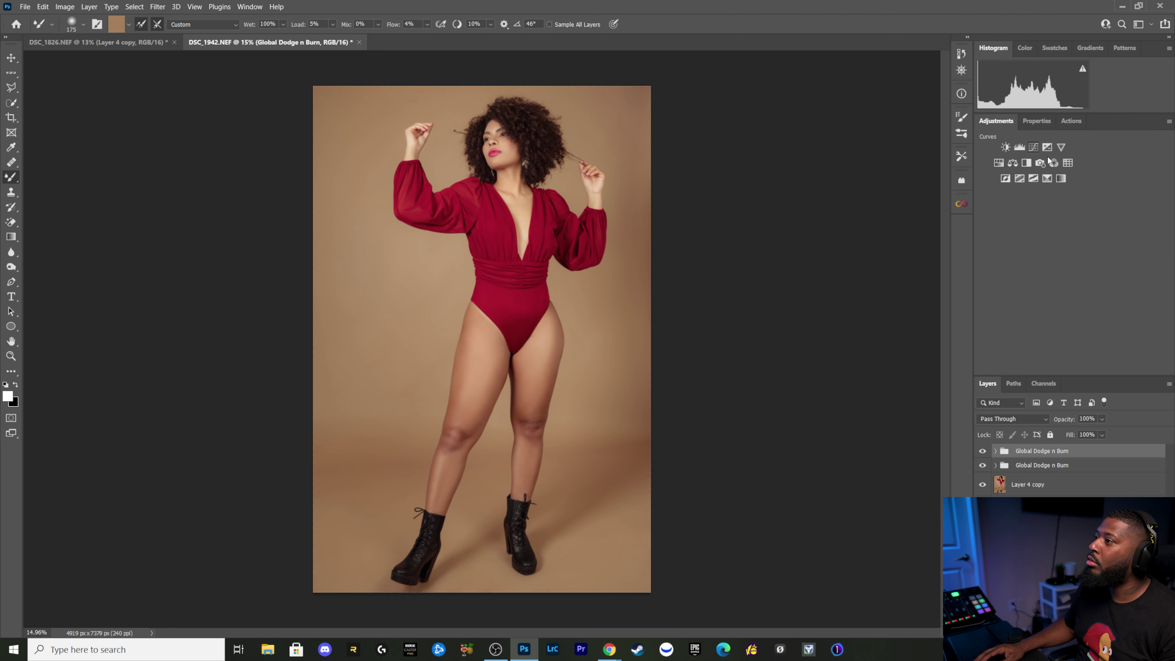
left_click(1020, 148)
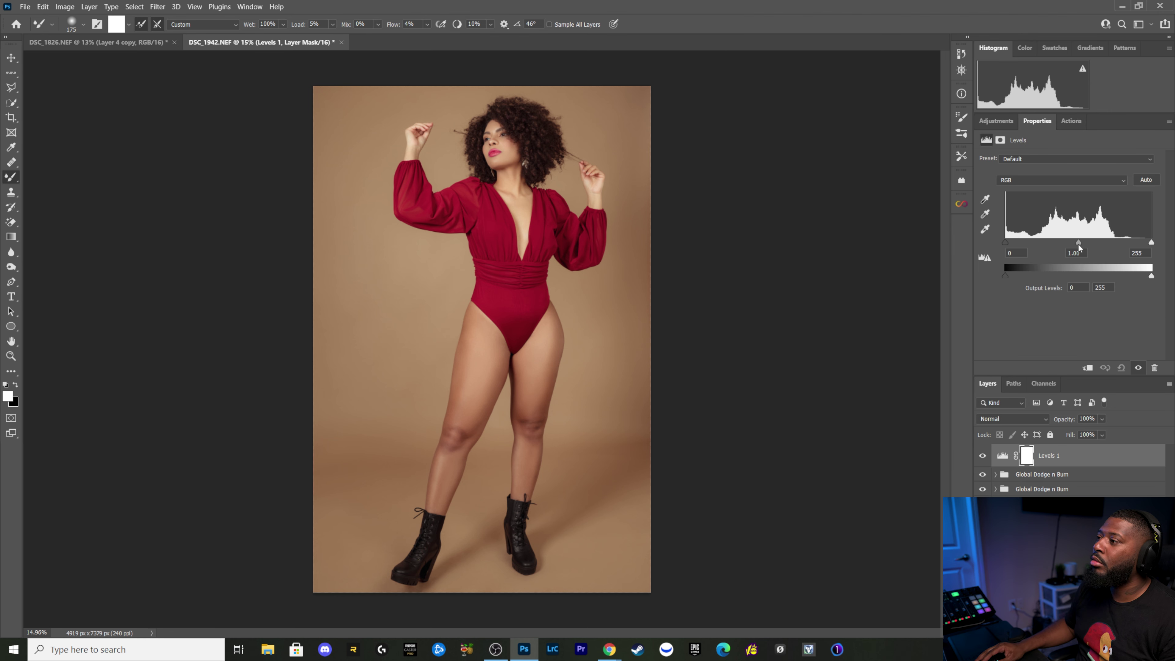
left_click_drag(1078, 243, 1082, 243)
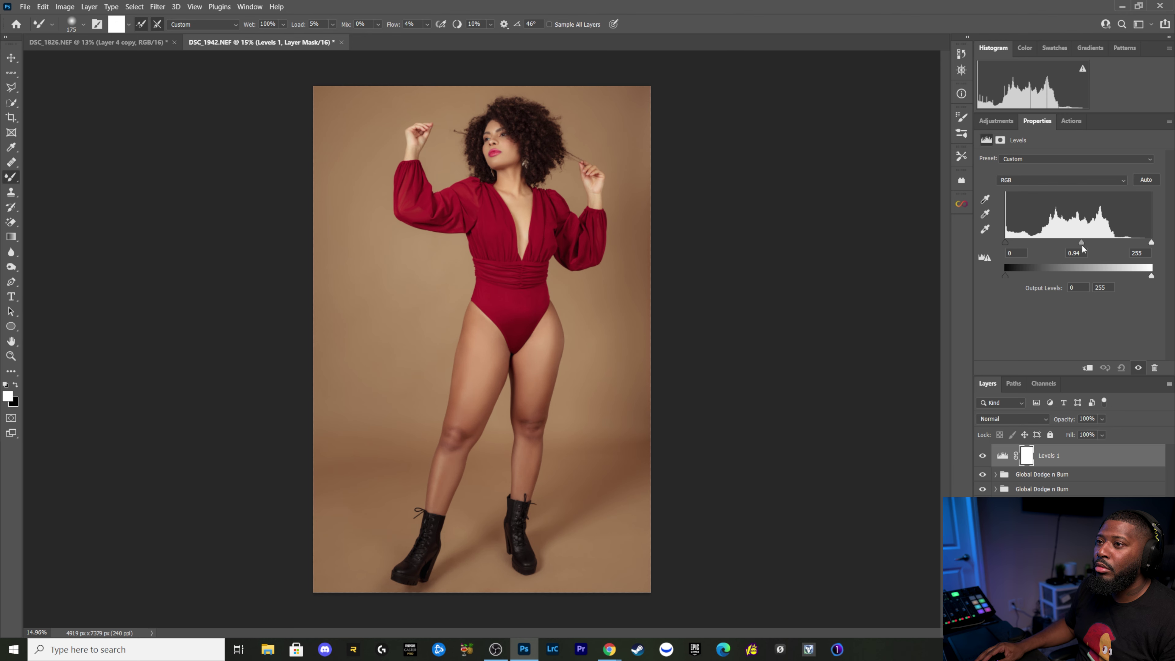
left_click_drag(1152, 242, 1148, 248)
key("ctrl+0")
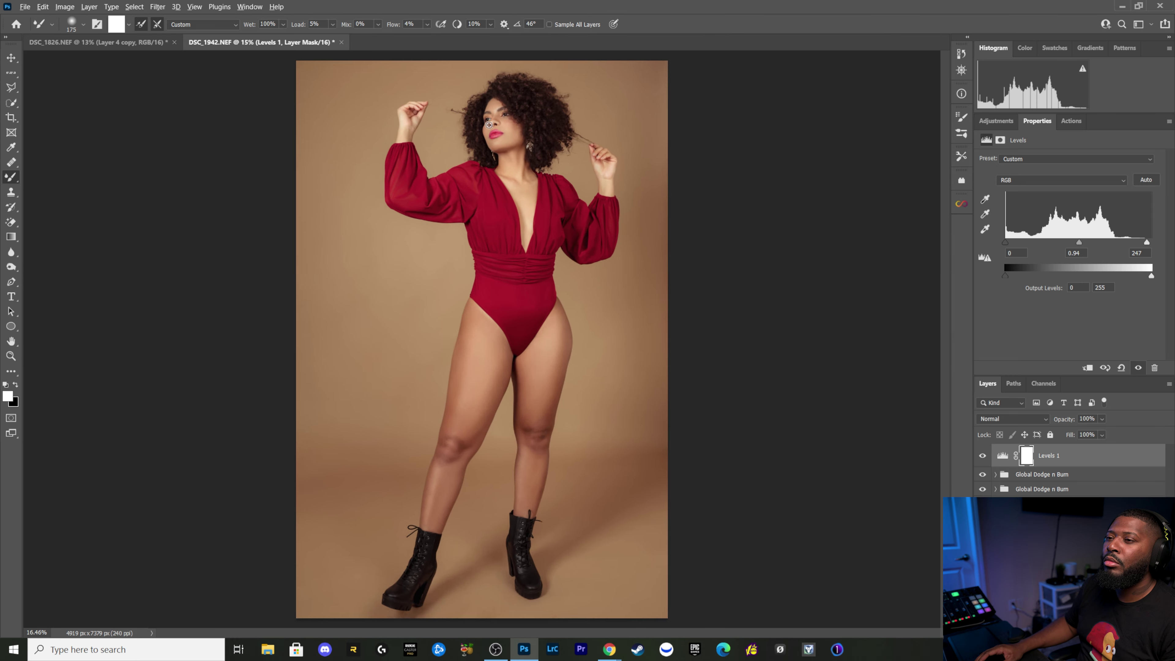
scroll(489, 125, "up", 3)
scroll(509, 135, "up", 1)
scroll(546, 153, "up", 2)
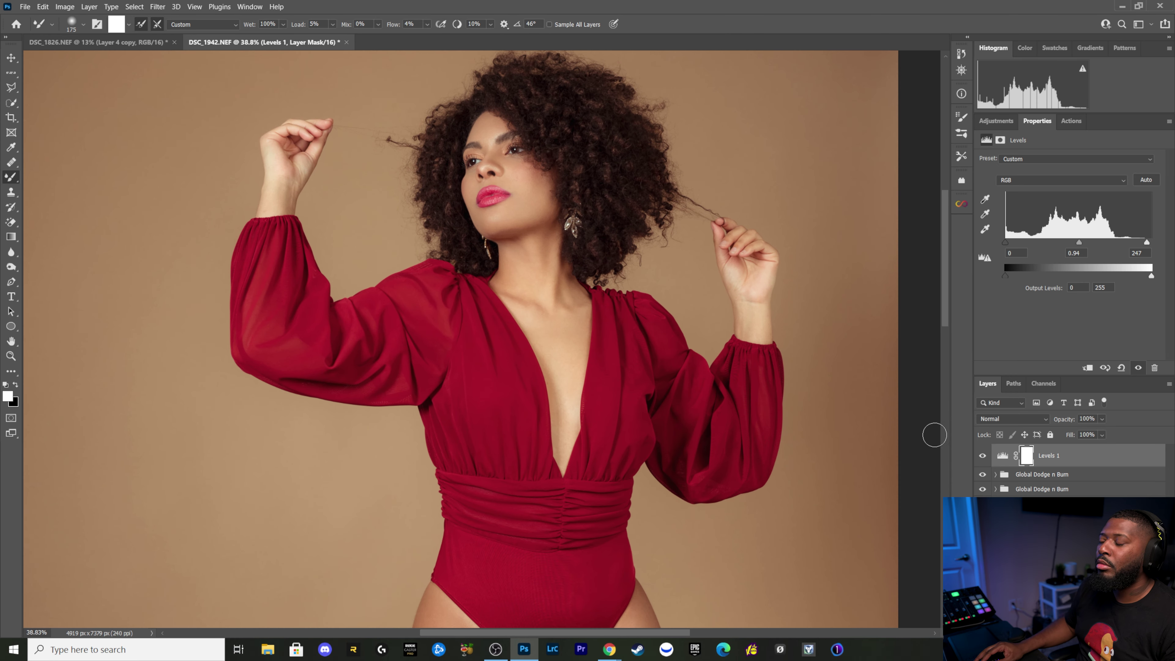
Step: Toggle the Levels adjustment off and on to compare, then stamp all visible layers into Layer 5
left_click(983, 456)
left_click(983, 456)
scroll(609, 339, "down", 6)
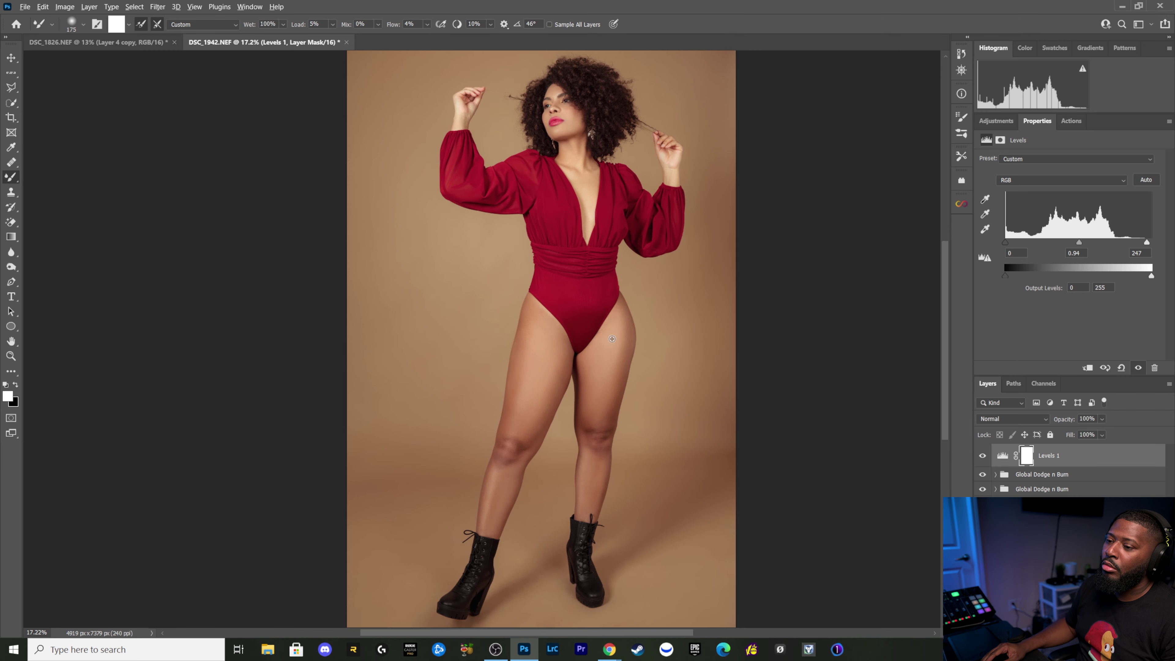
scroll(526, 317, "up", 1)
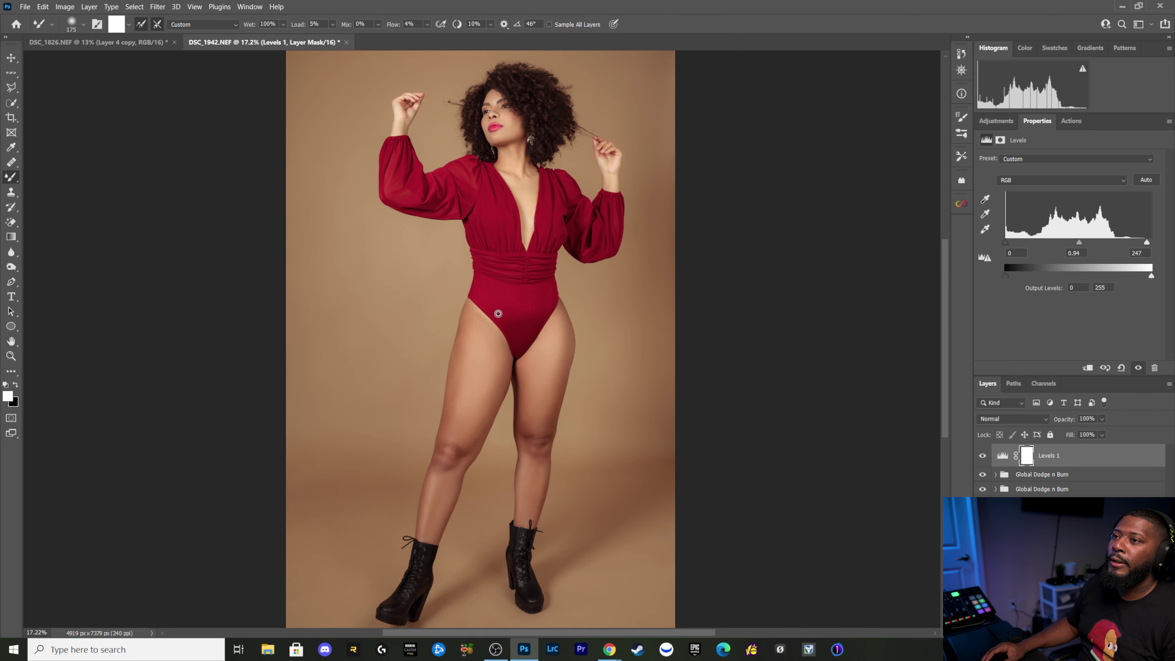
scroll(526, 316, "down", 1)
key("ctrl+shift+alt+e")
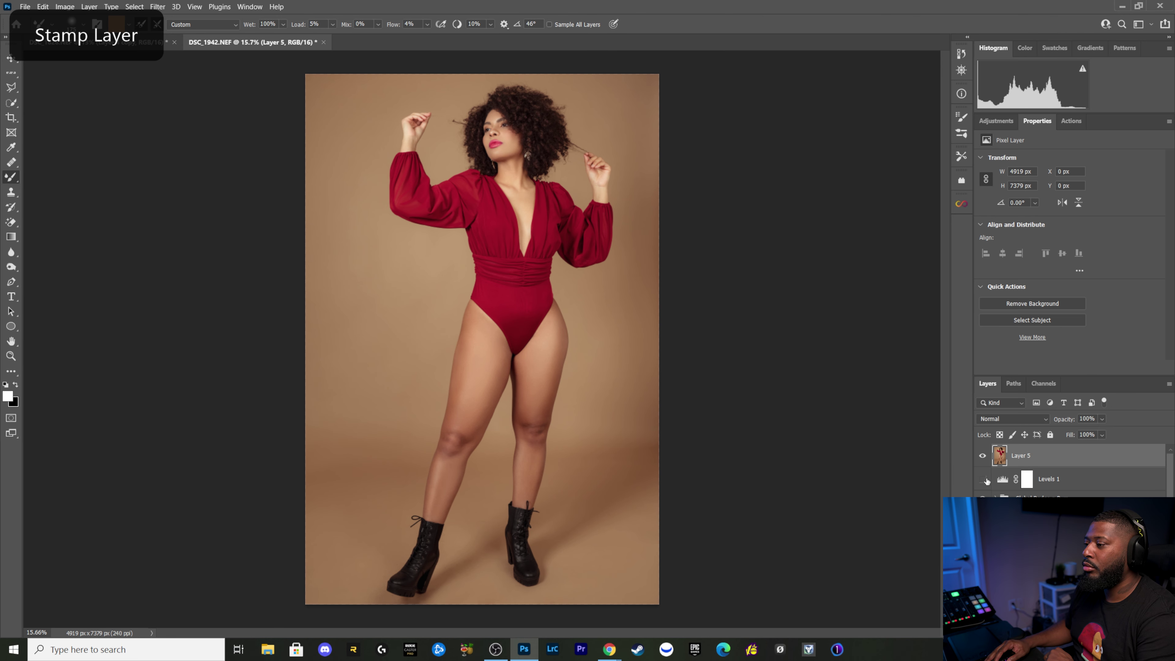
scroll(1073, 468, "down", 1)
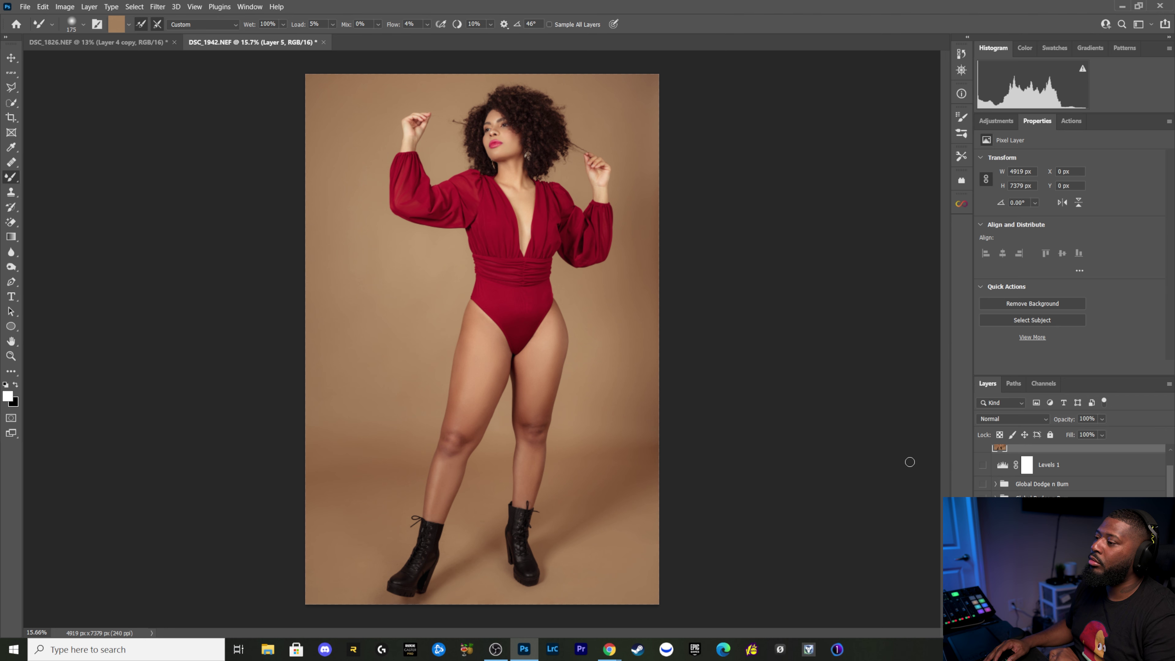
scroll(983, 459, "up", 1)
left_click(983, 456)
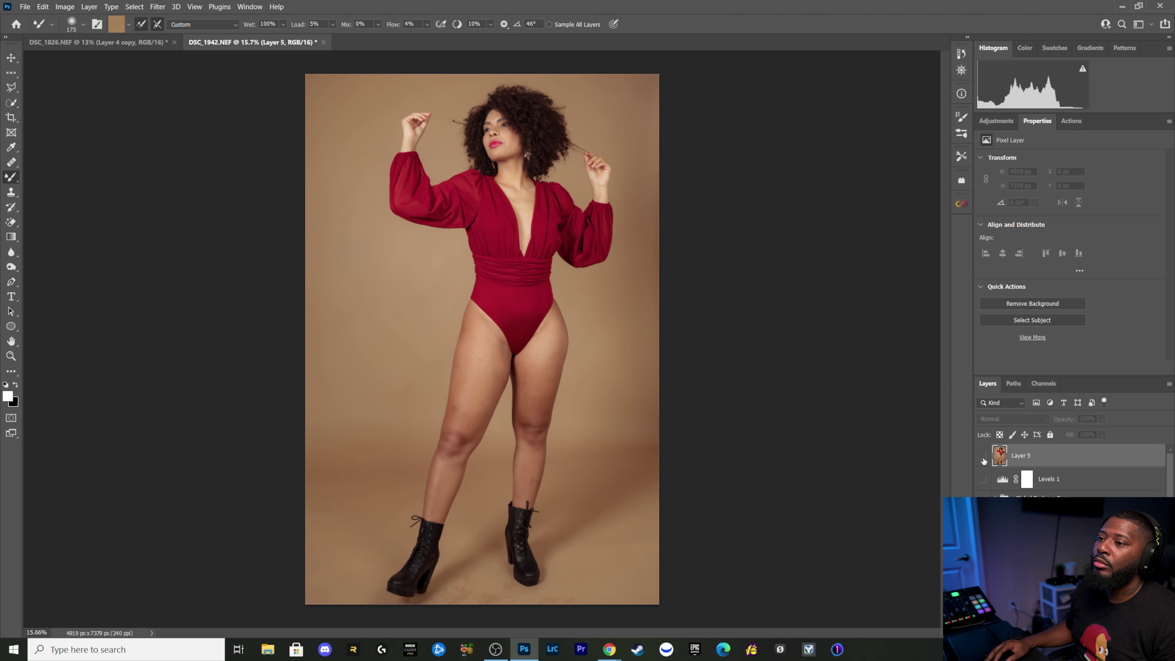
left_click(983, 456)
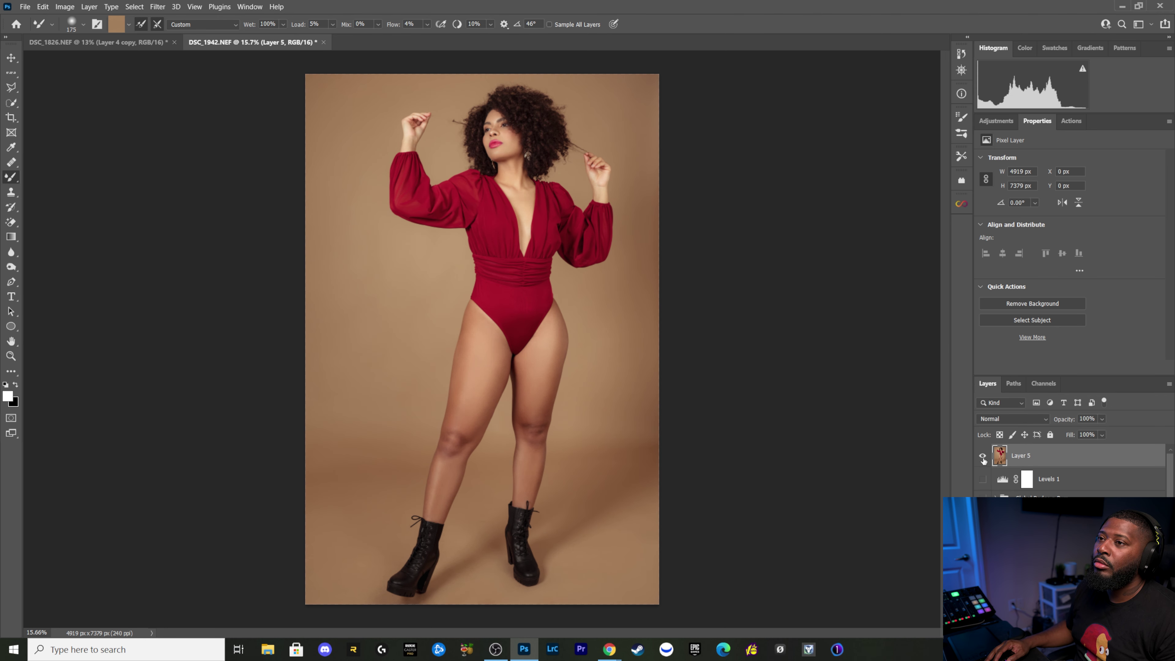
left_click(983, 456)
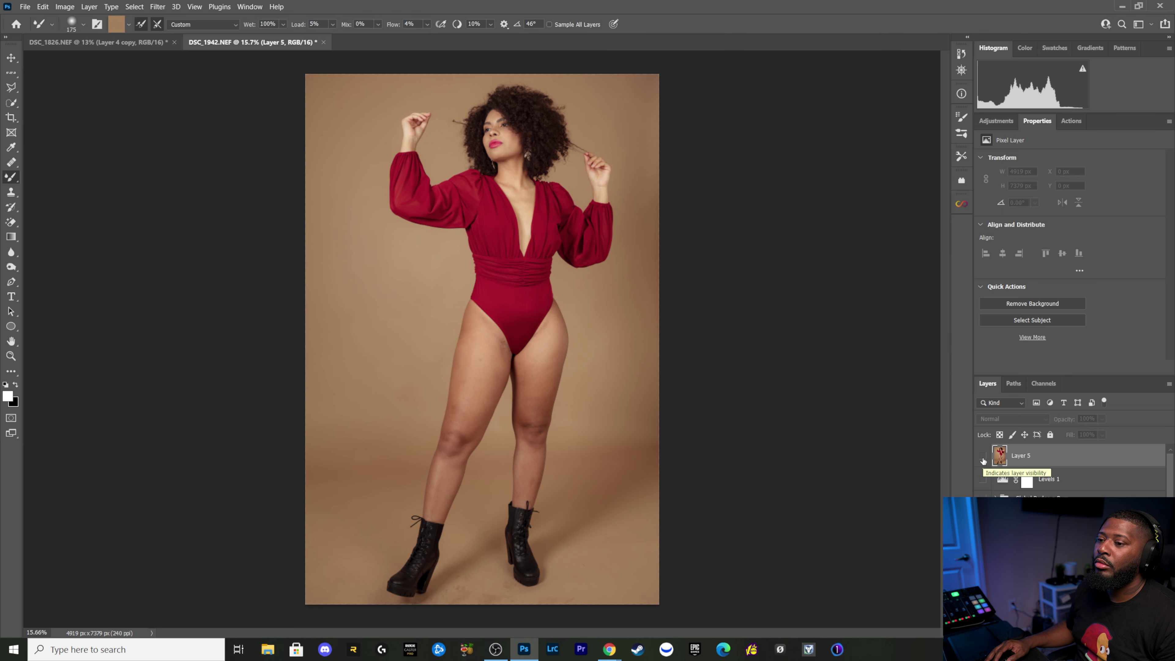
left_click(982, 456)
scroll(494, 362, "up", 2)
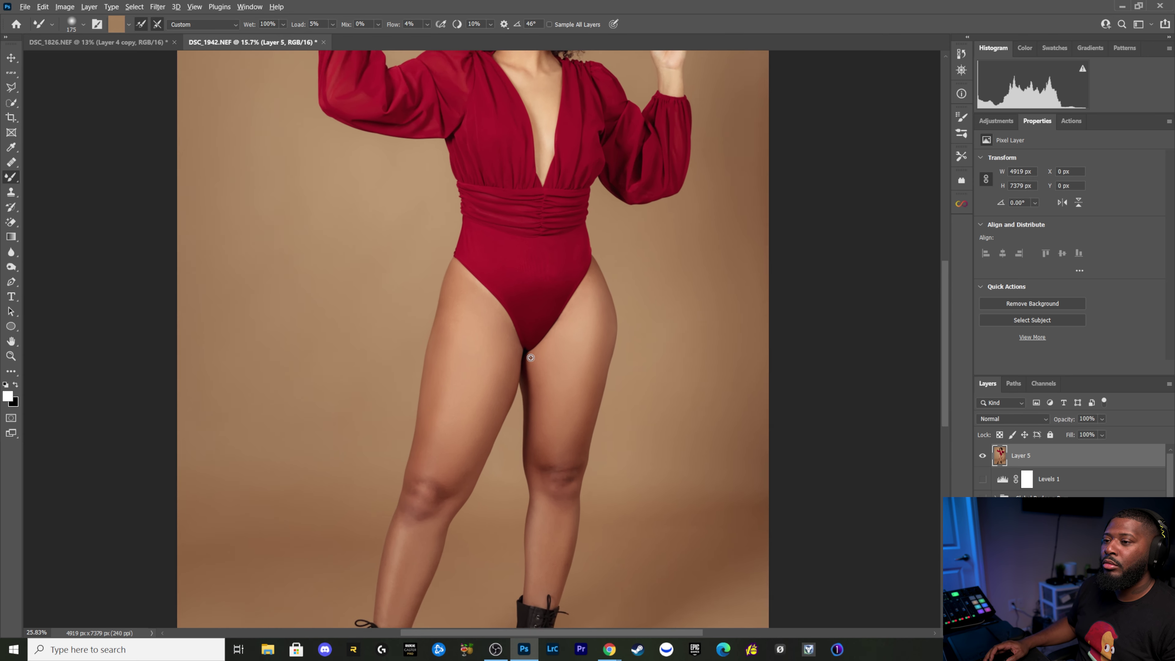
scroll(567, 385, "up", 2)
scroll(588, 328, "up", 1)
left_click_drag(587, 328, 599, 221)
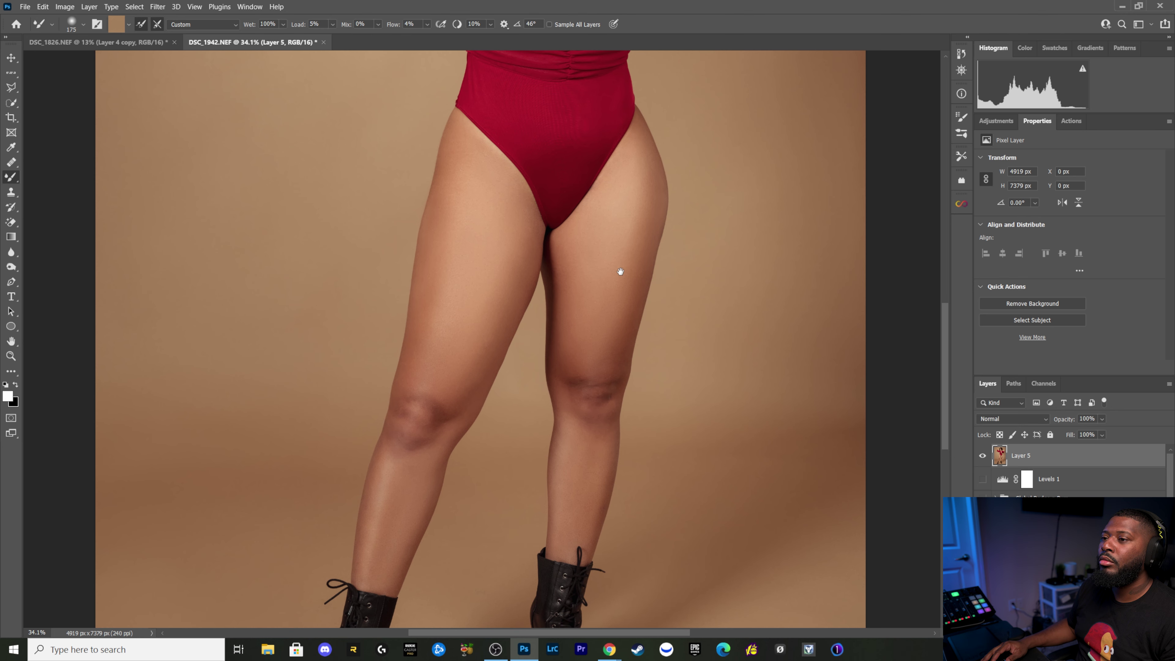
left_click(982, 456)
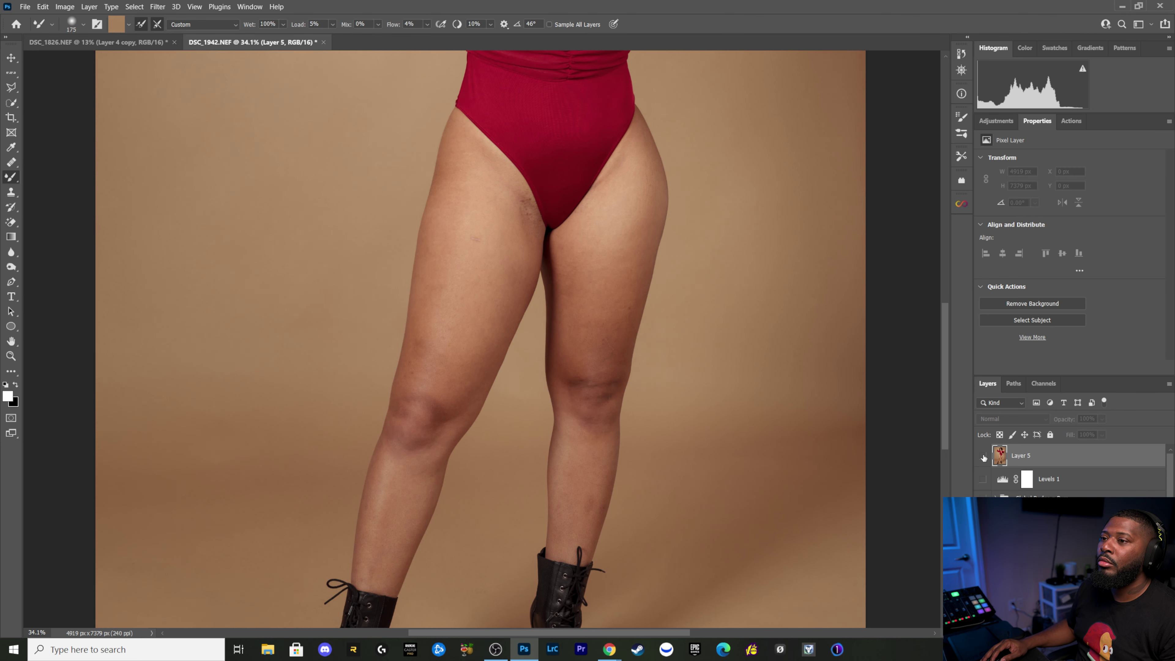
left_click(982, 456)
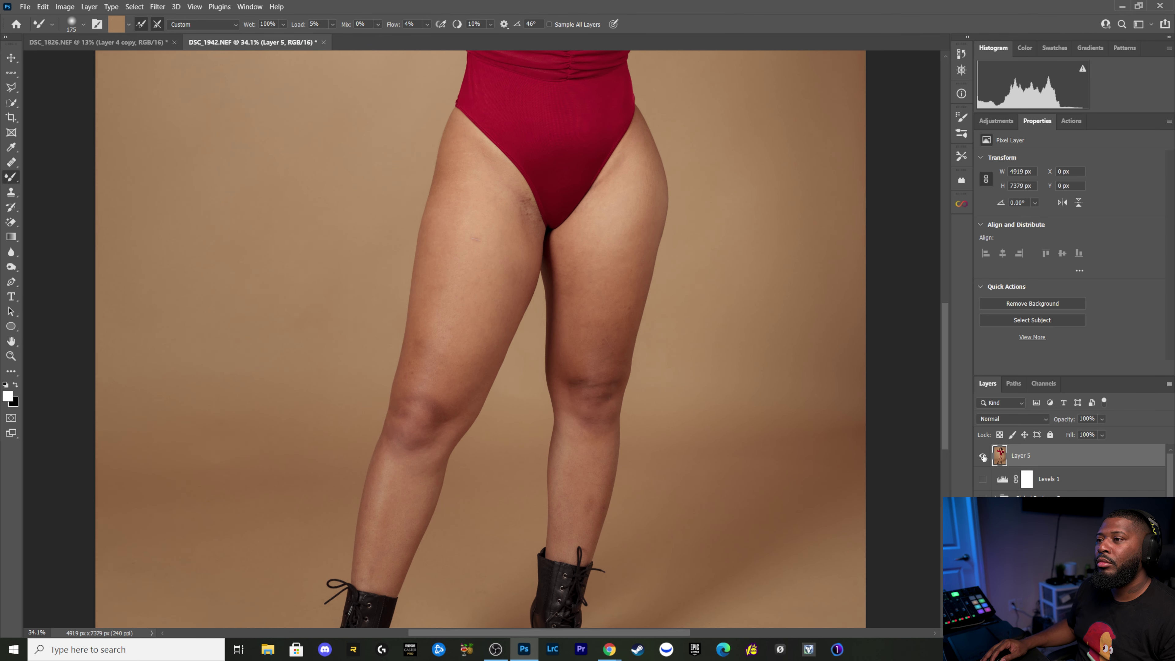
scroll(555, 295, "up", 3)
scroll(555, 296, "up", 2)
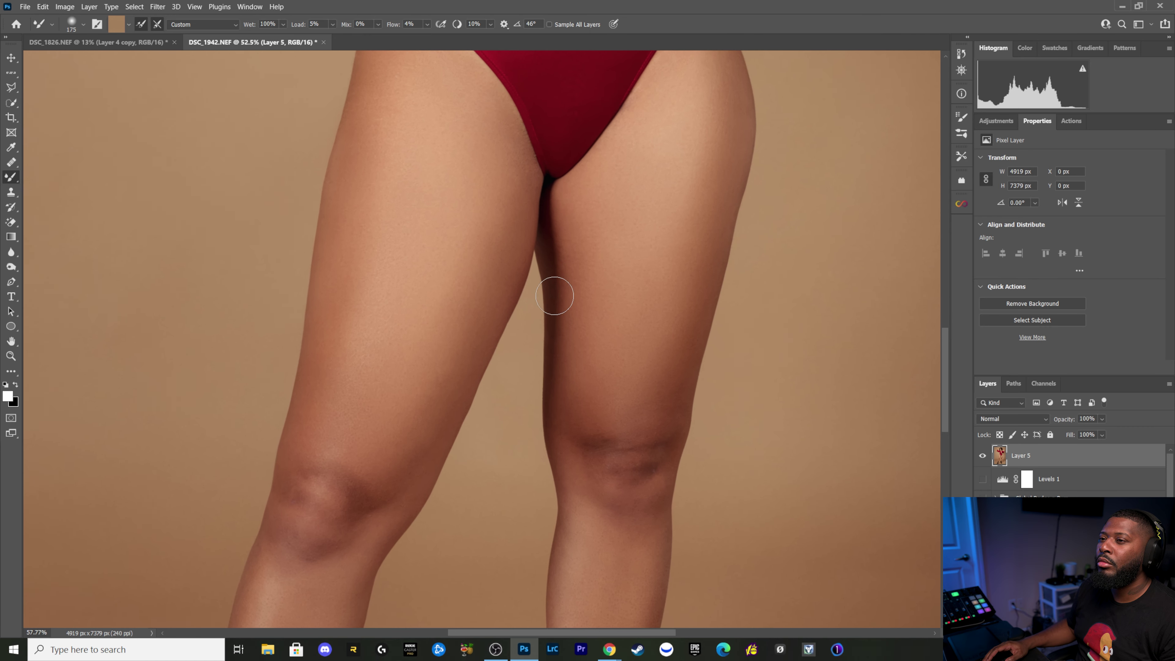
left_click_drag(603, 296, 737, 418)
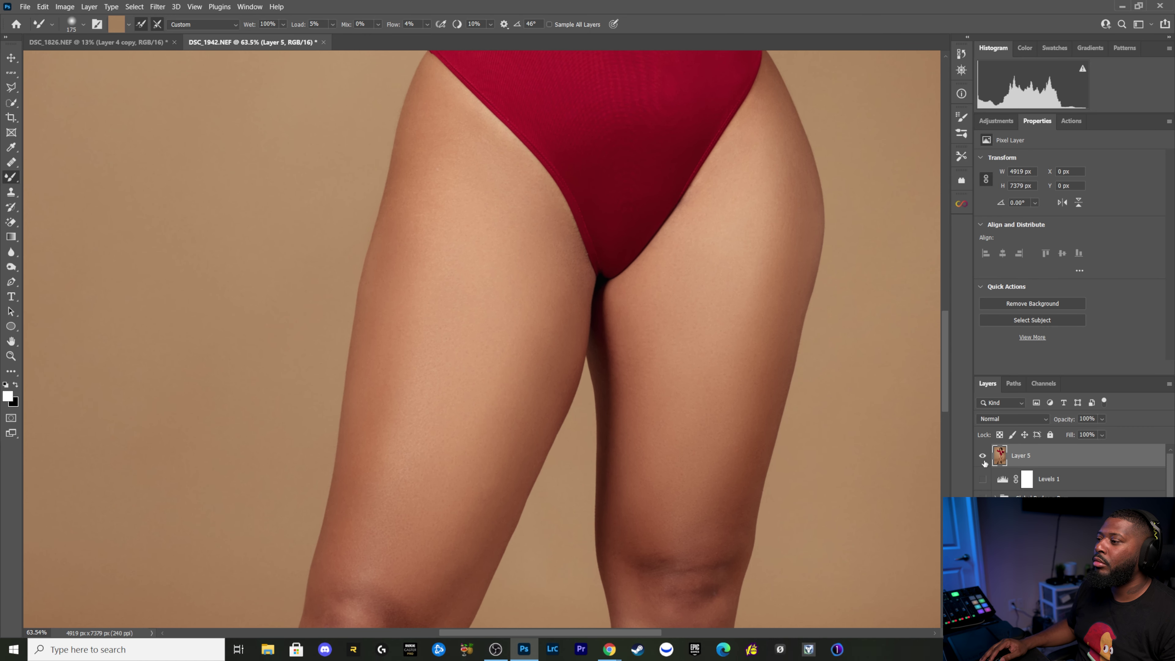
left_click(982, 457)
left_click(982, 457)
Step: Zoom to the face and arms and toggle Layer 5 off and on to compare the retouch
scroll(687, 265, "up", 5)
scroll(671, 314, "up", 5)
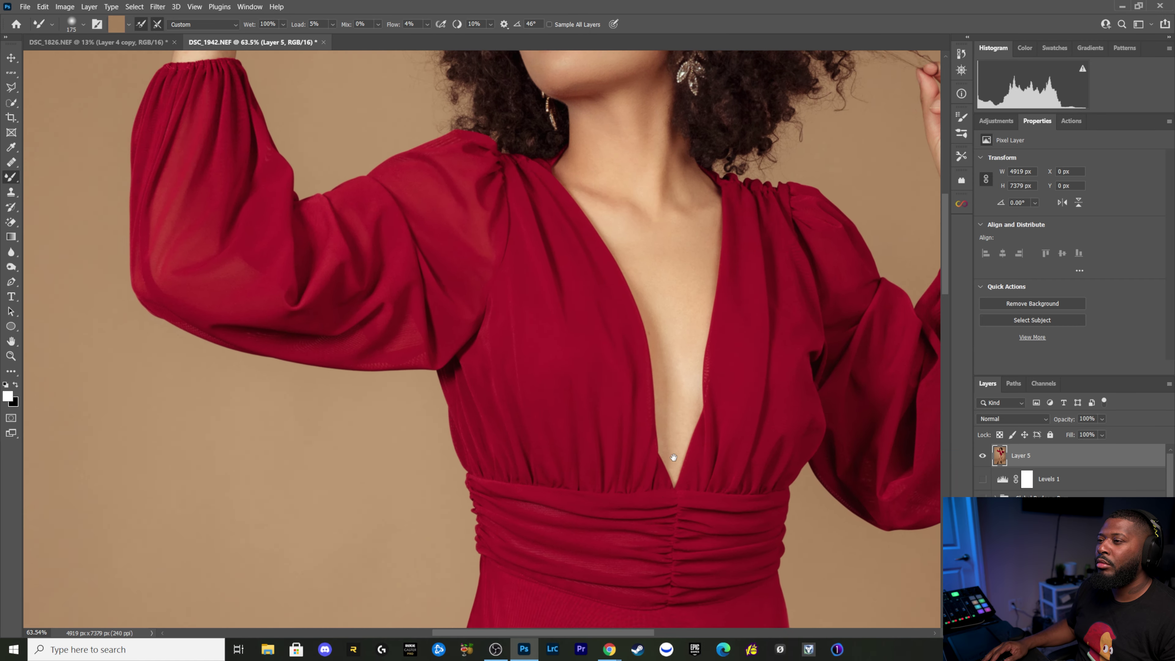
scroll(657, 351, "up", 8)
scroll(657, 350, "down", 3)
left_click(983, 457)
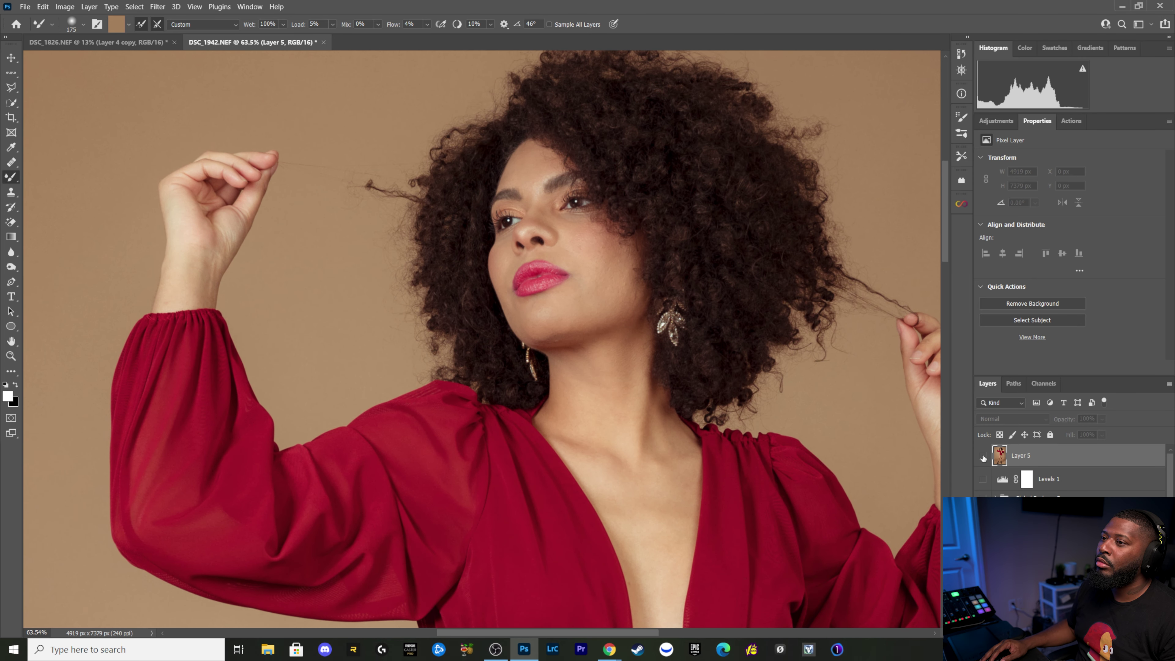
left_click(982, 457)
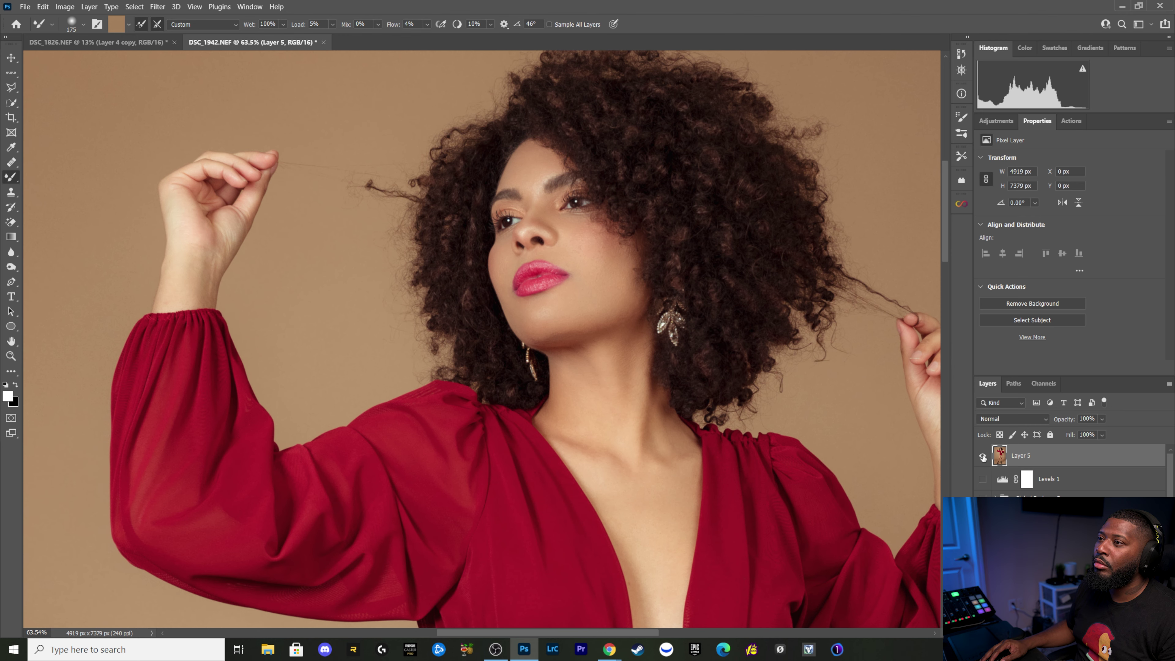
left_click(983, 457)
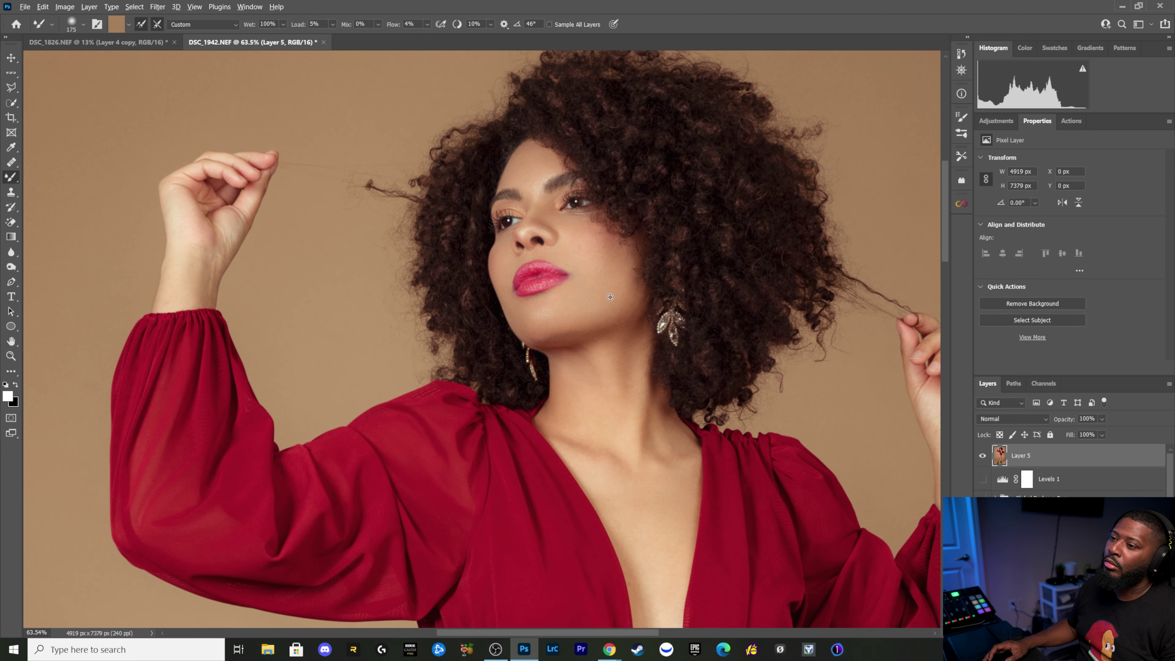
Step: Zoom into the cheeks and toggle Layer 5 repeatedly to compare original and smoothed skin texture
scroll(591, 280, "up", 2)
scroll(591, 280, "up", 5)
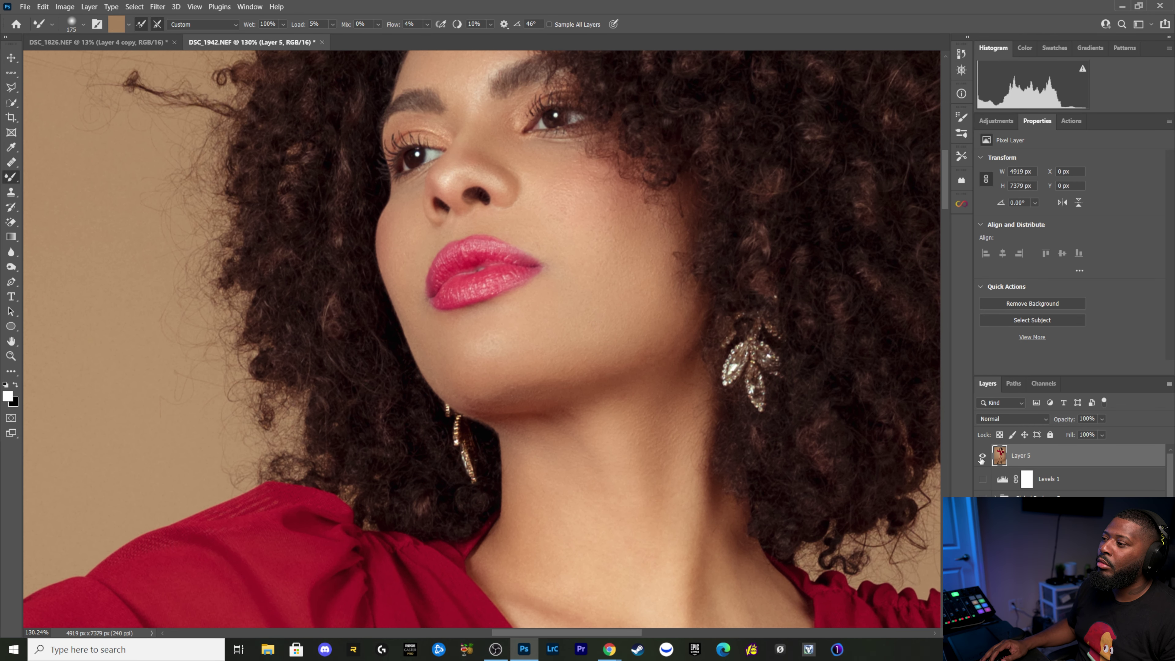
left_click(983, 456)
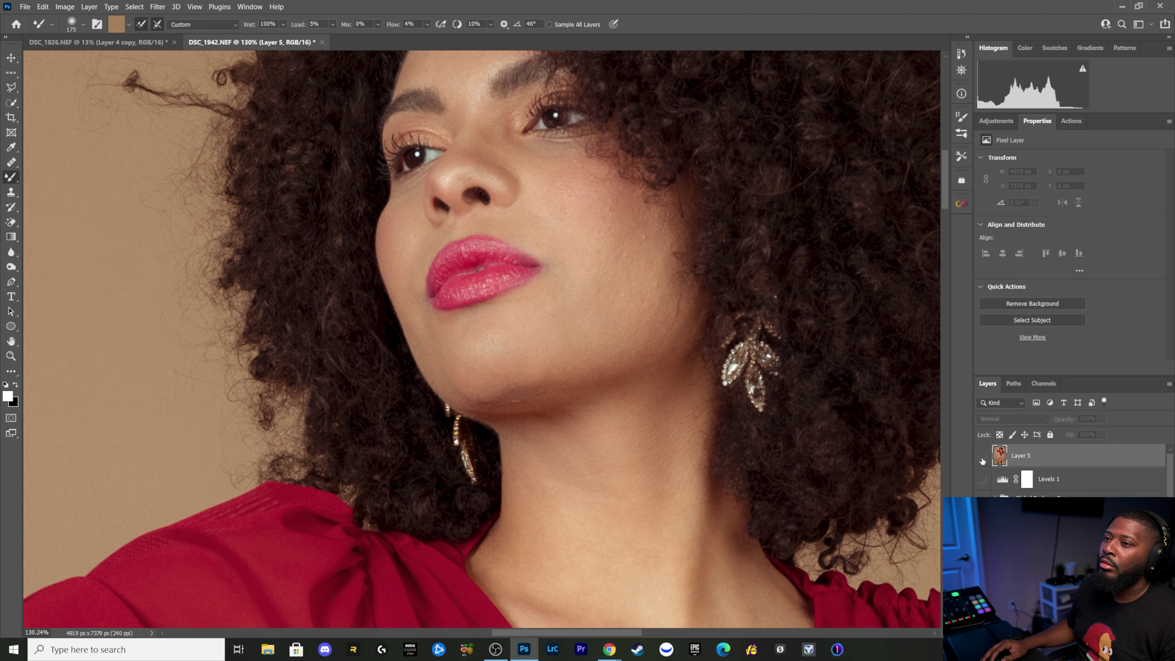
left_click(982, 456)
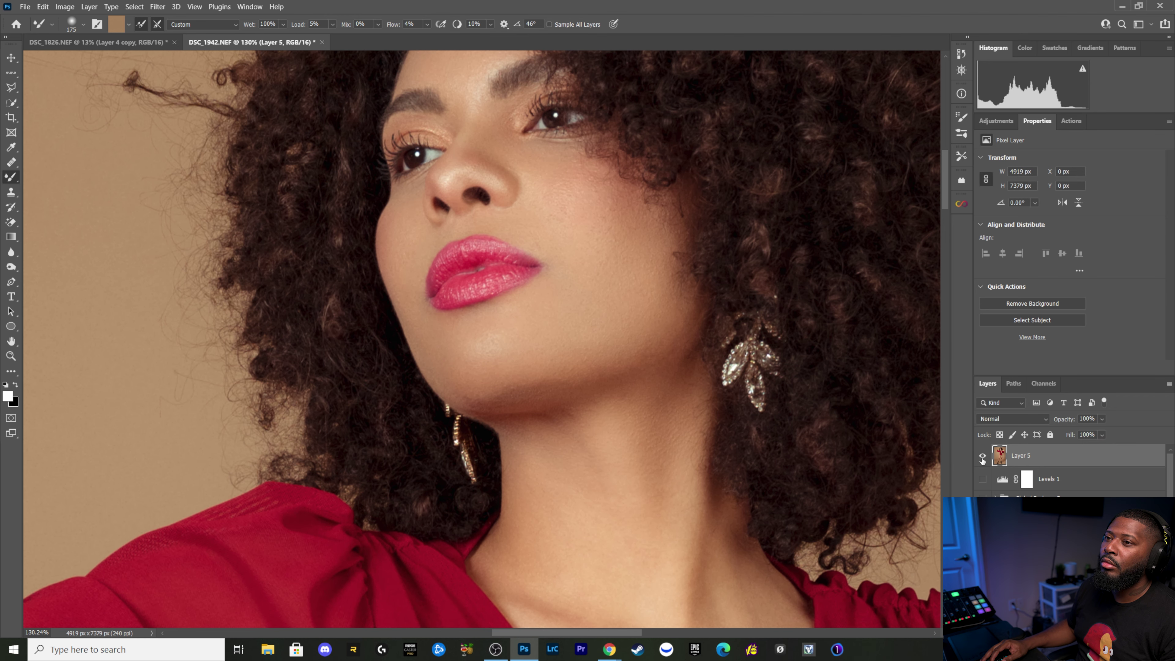
left_click(983, 456)
left_click(983, 456)
scroll(699, 427, "down", 5)
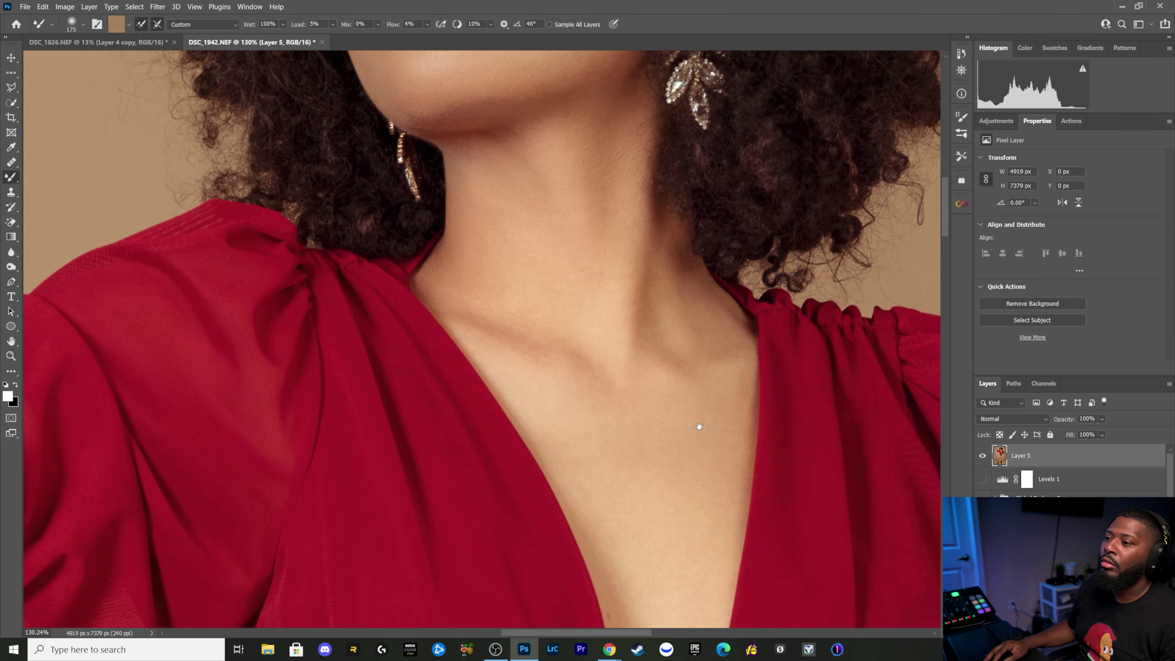
scroll(699, 426, "up", 2)
scroll(701, 436, "down", 3)
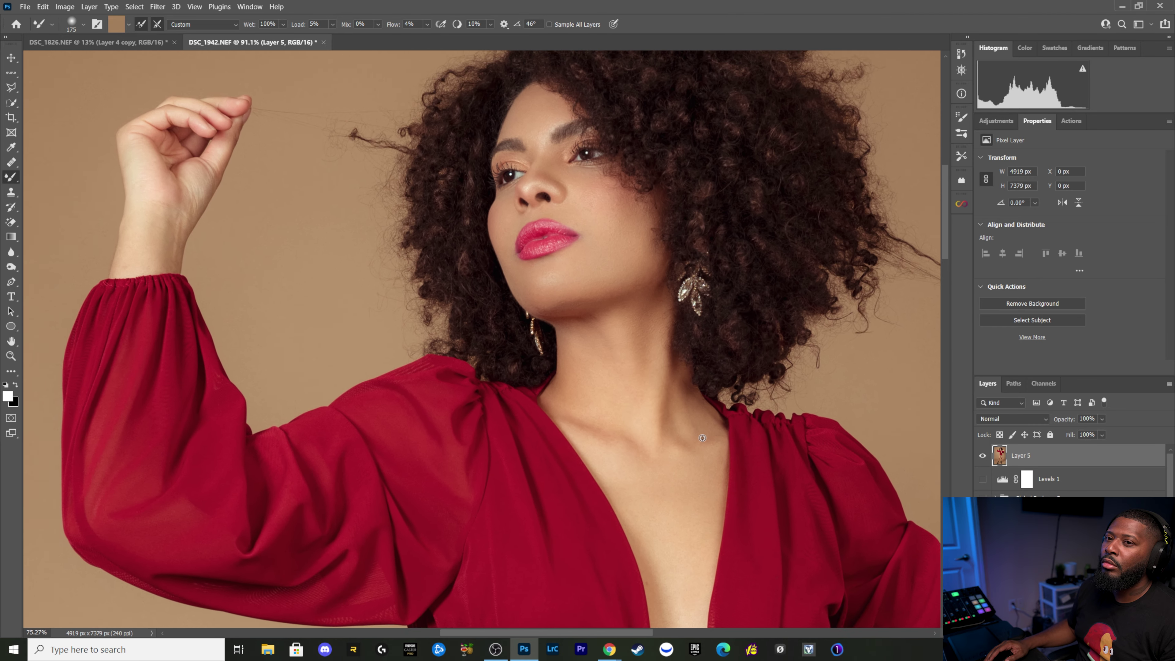
scroll(702, 438, "down", 3)
Step: Pan over the legs, boots and knees, toggling Layer 5, and leave it hidden
left_click_drag(690, 579, 682, 445)
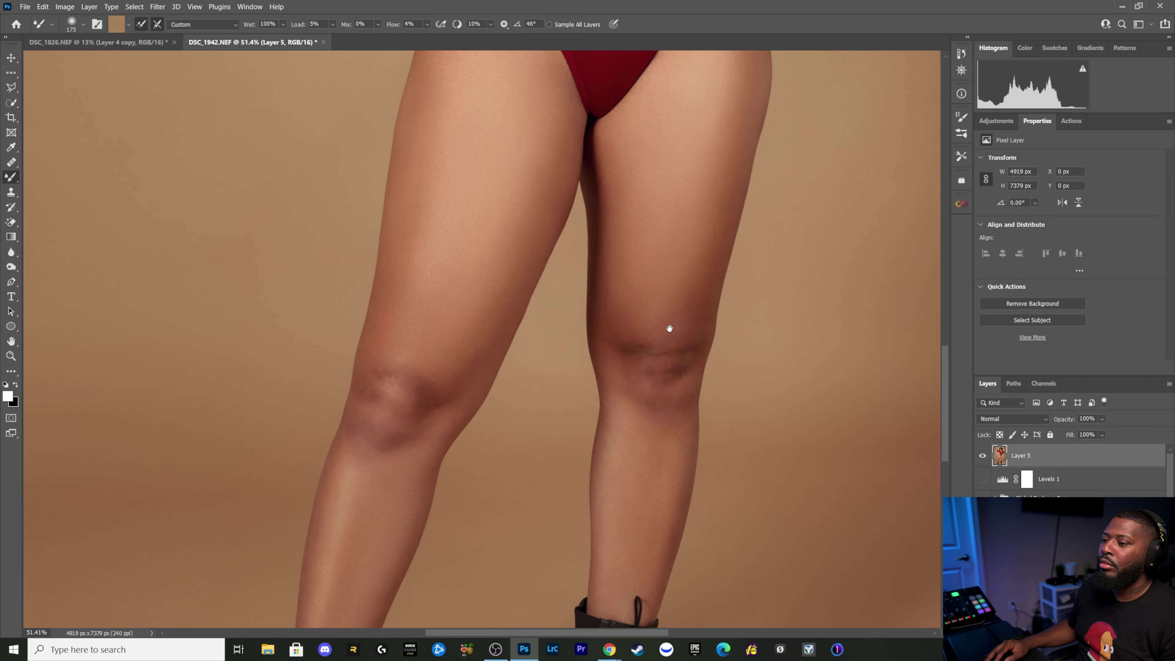
scroll(669, 328, "down", 5)
scroll(687, 280, "down", 3)
left_click_drag(722, 223, 756, 255)
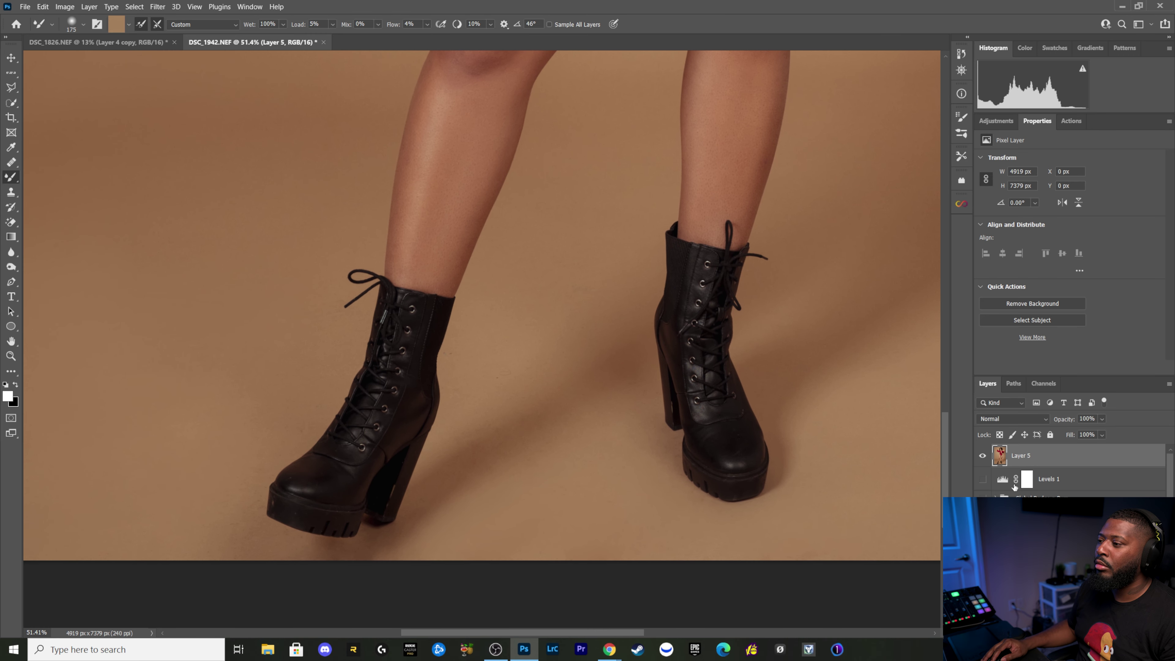
left_click(983, 457)
left_click(983, 457)
left_click(984, 458)
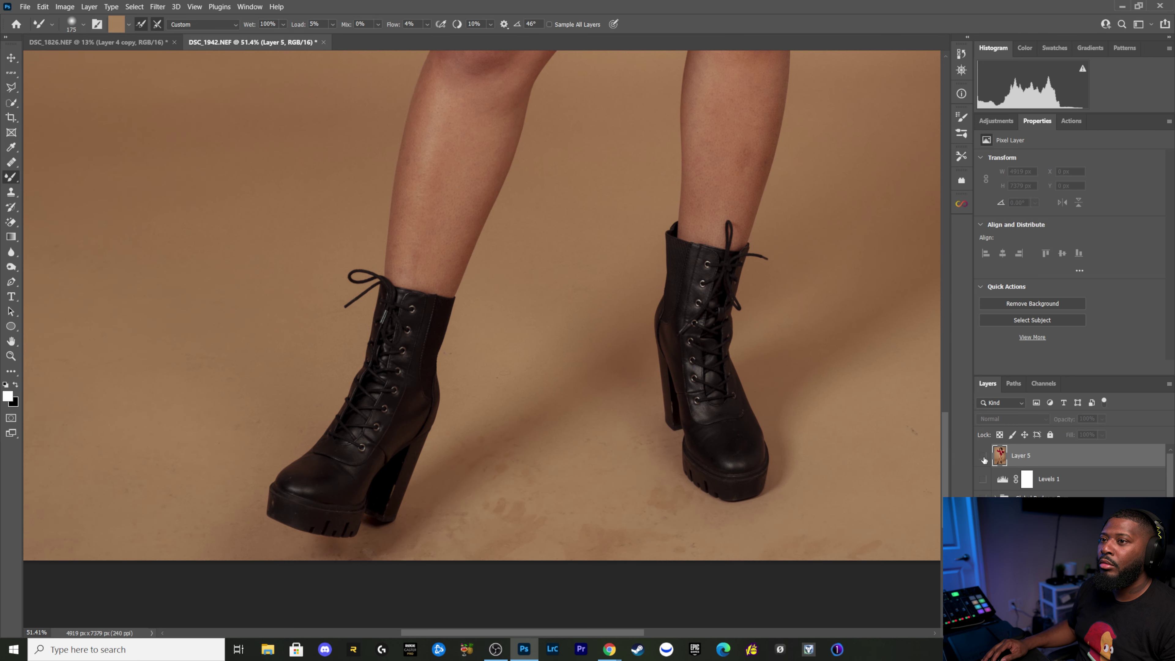
left_click(983, 457)
left_click_drag(739, 307, 783, 489)
left_click(983, 458)
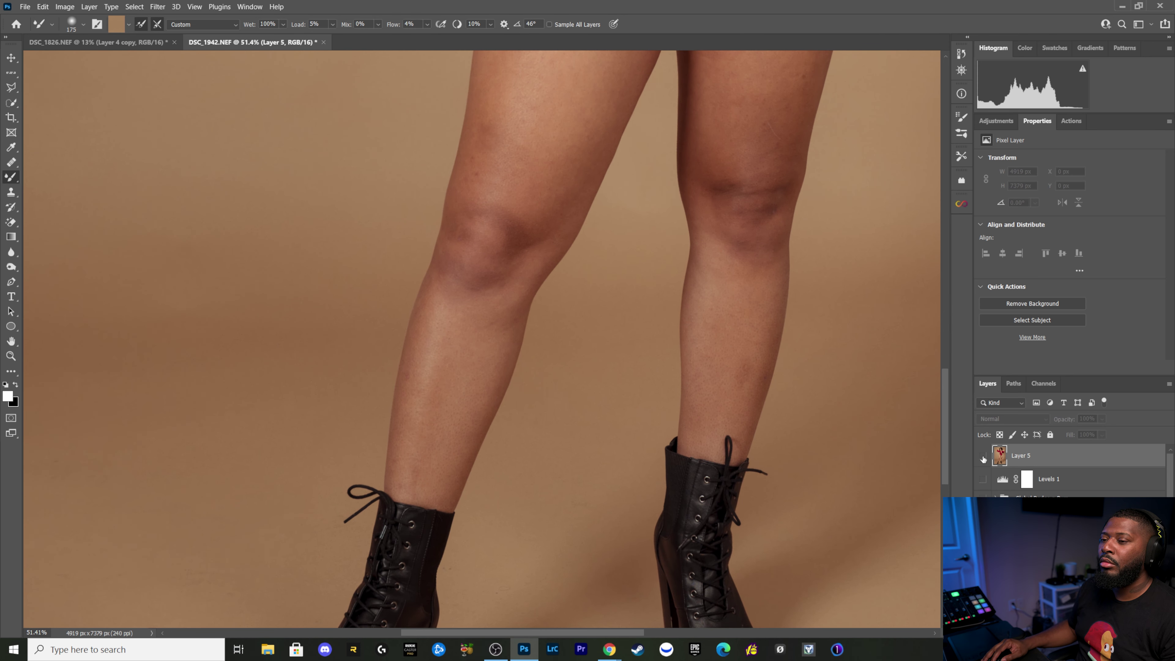